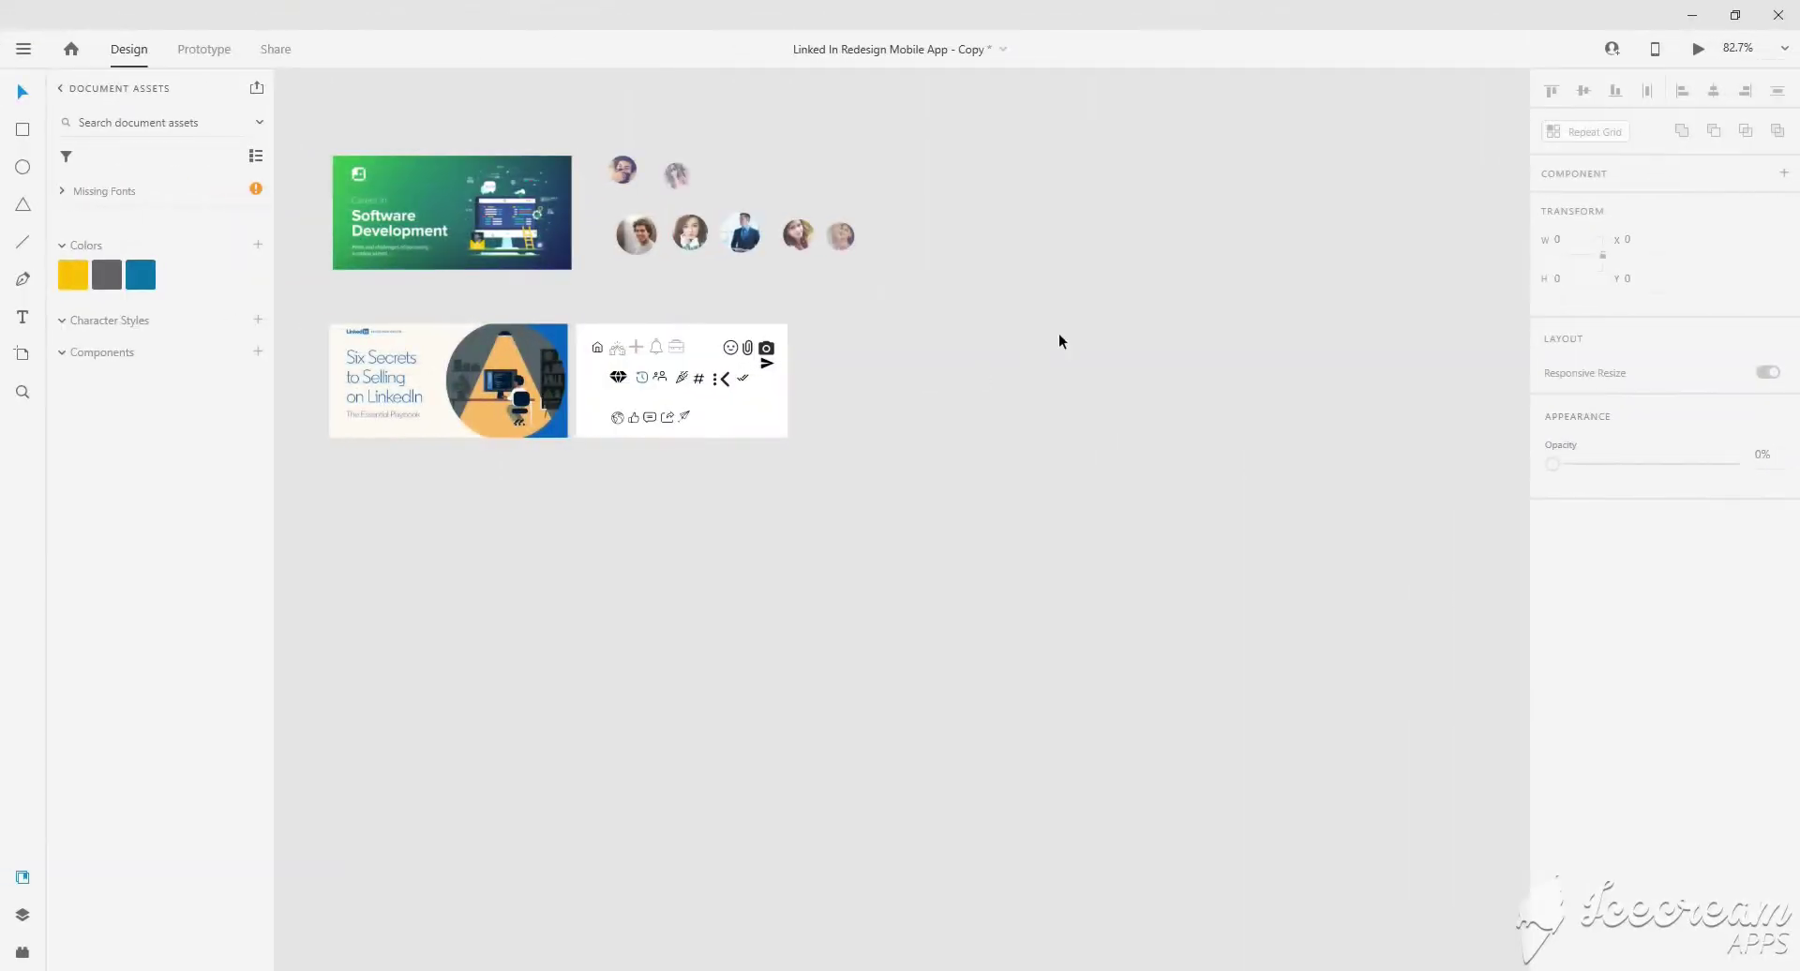
Add an iPhone X, XS, 11 Pro (375 × 812) artboard and shift it right.
scroll(321, 181, up, 5)
scroll(582, 364, right, 5)
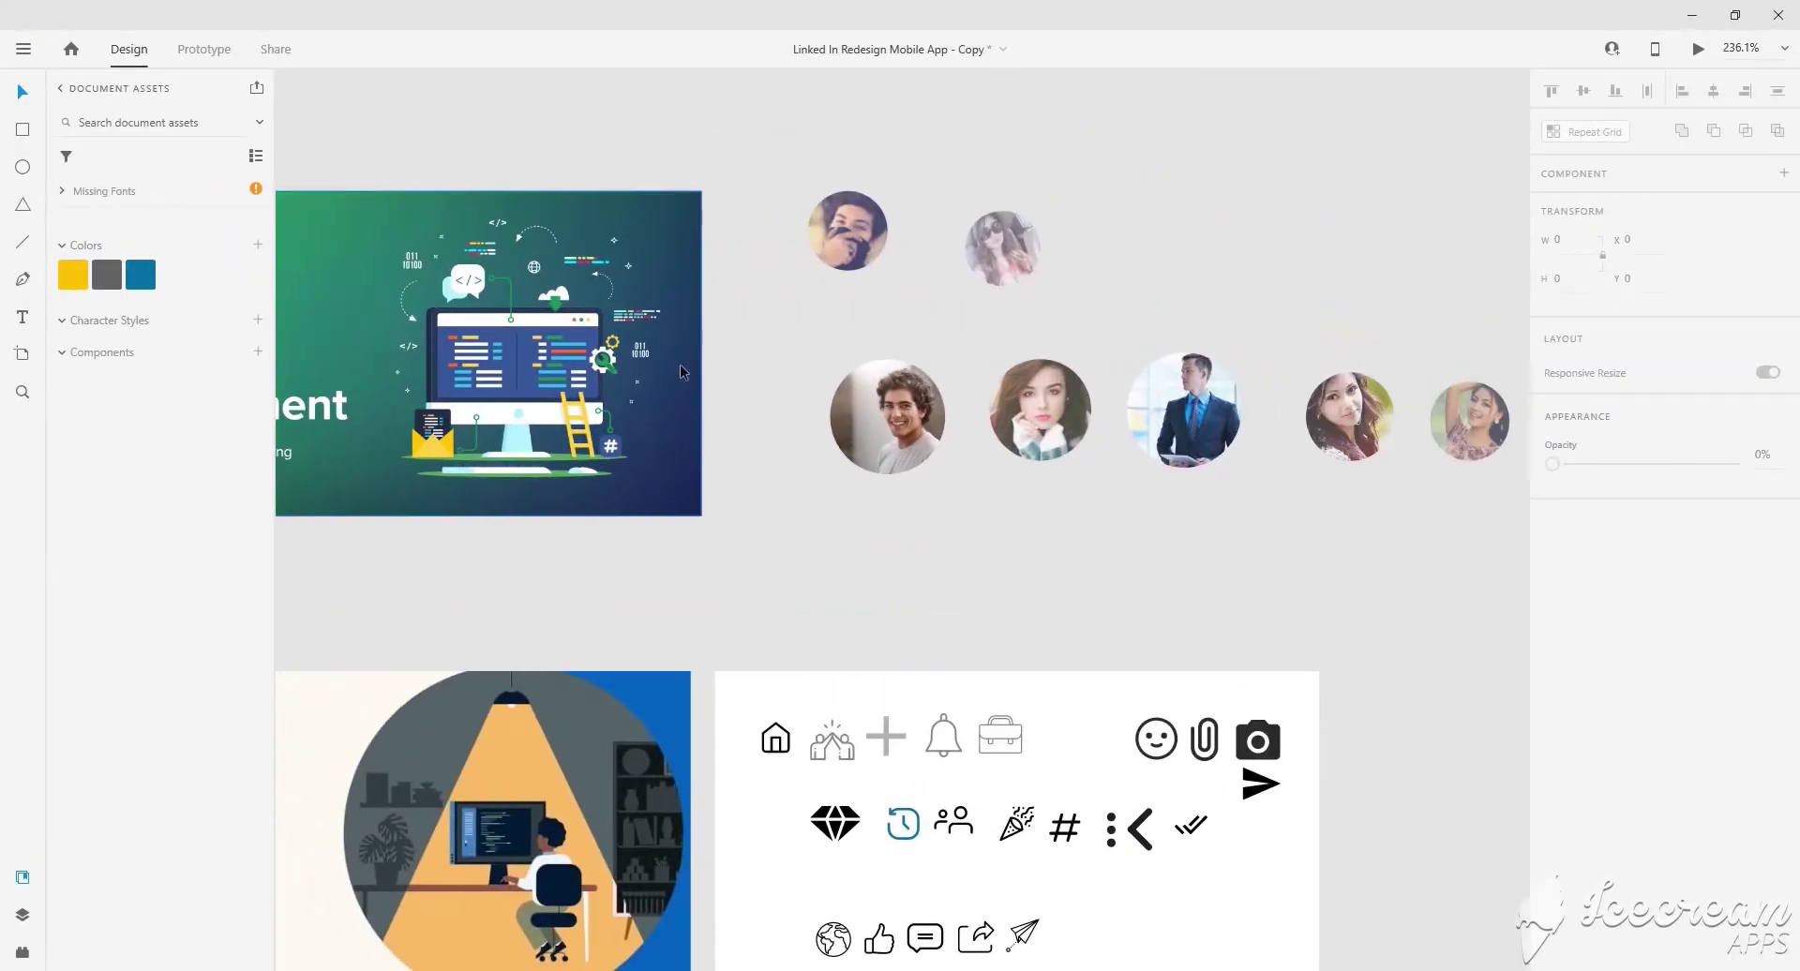
scroll(679, 364, down, 2)
scroll(649, 564, left, 5)
scroll(954, 695, down, 3)
scroll(1071, 662, up, 5)
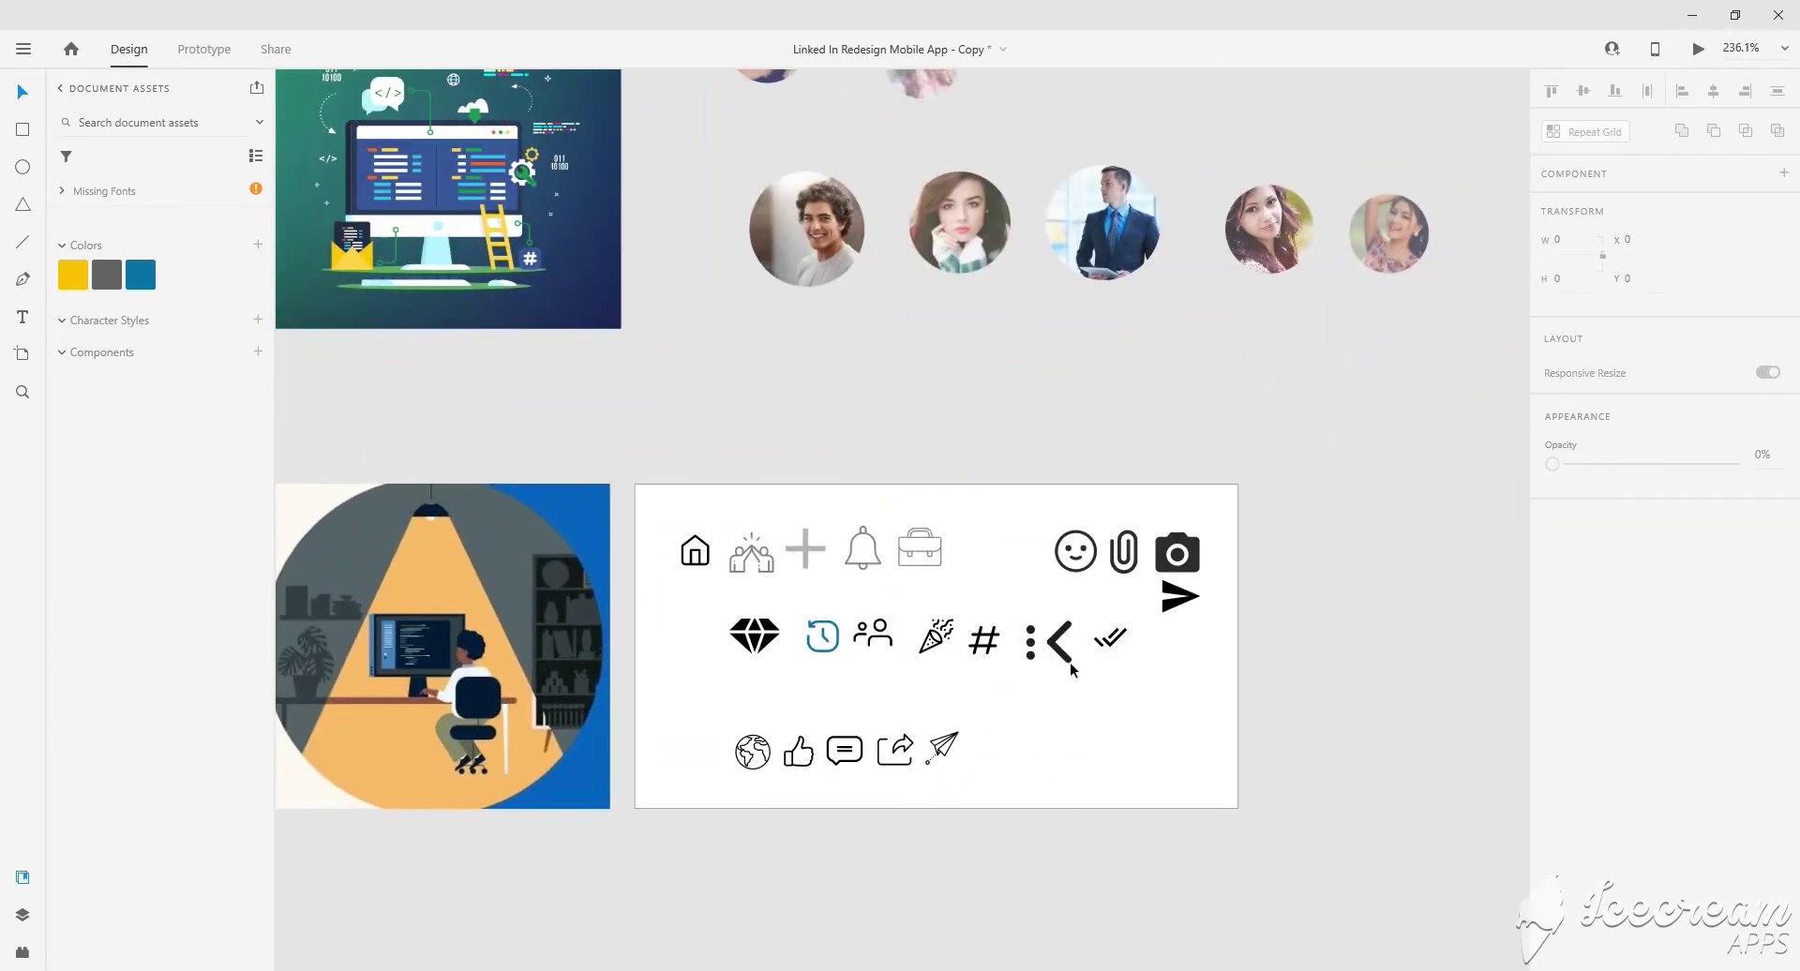
scroll(1028, 658, down, 5)
scroll(1028, 658, down, 3)
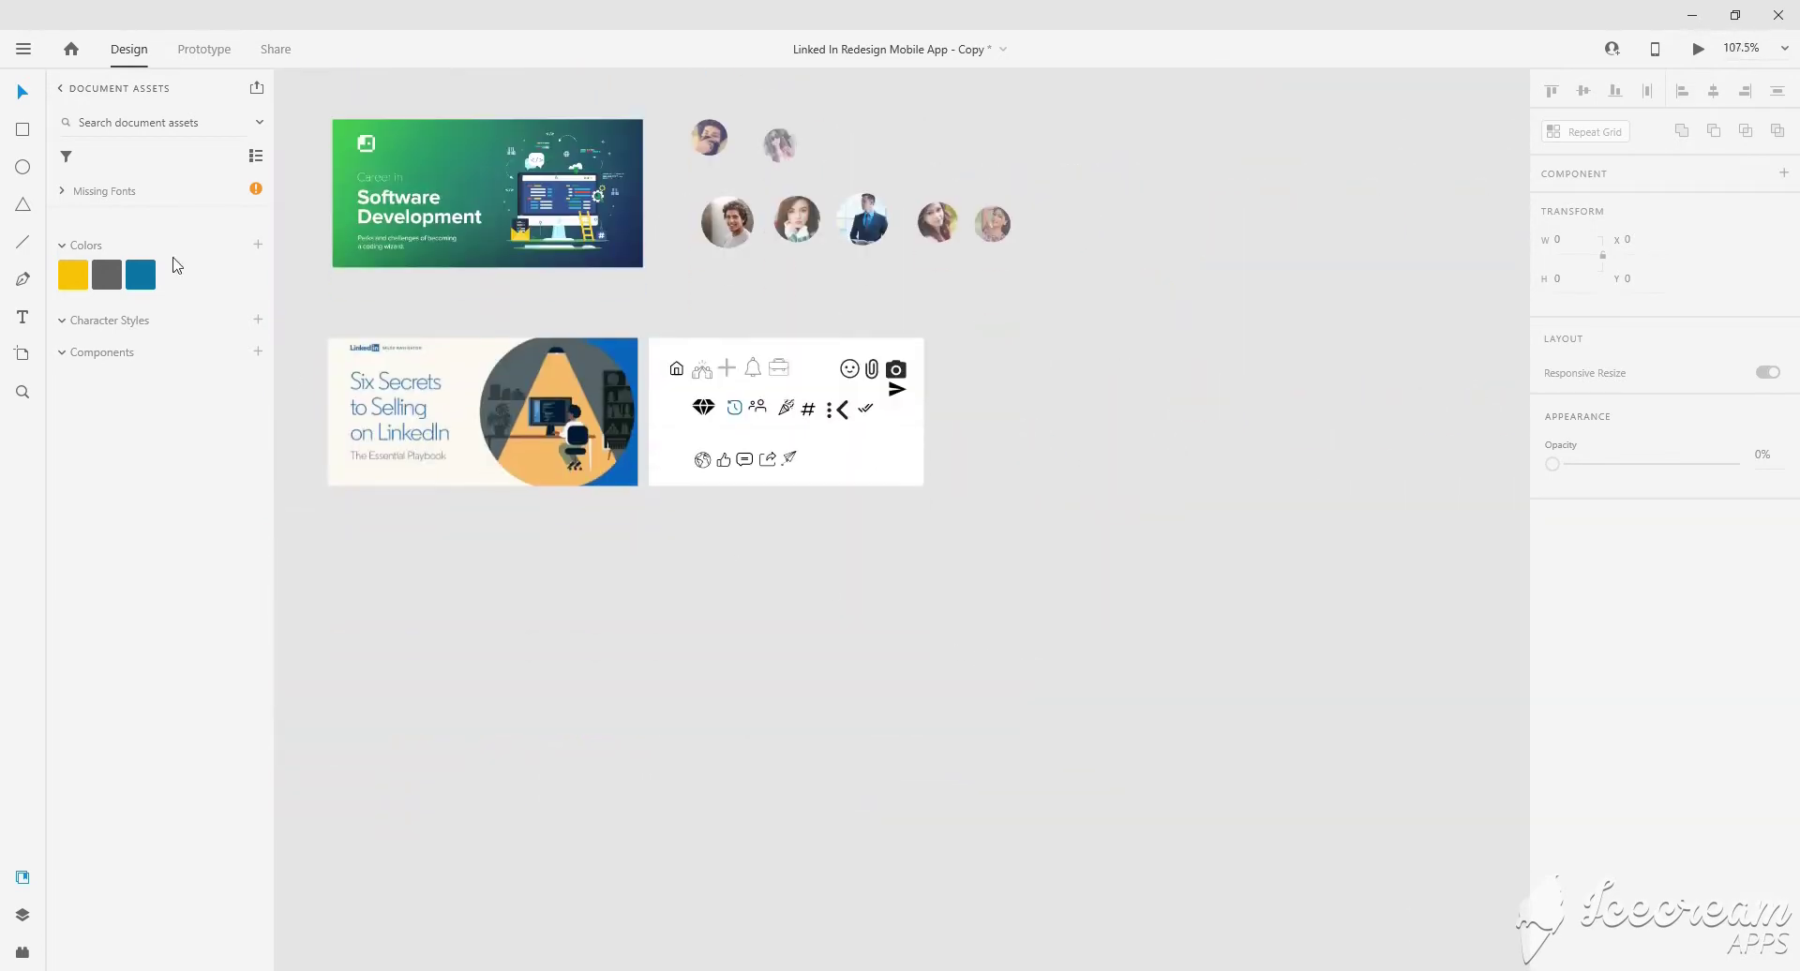
click(23, 357)
click(1648, 134)
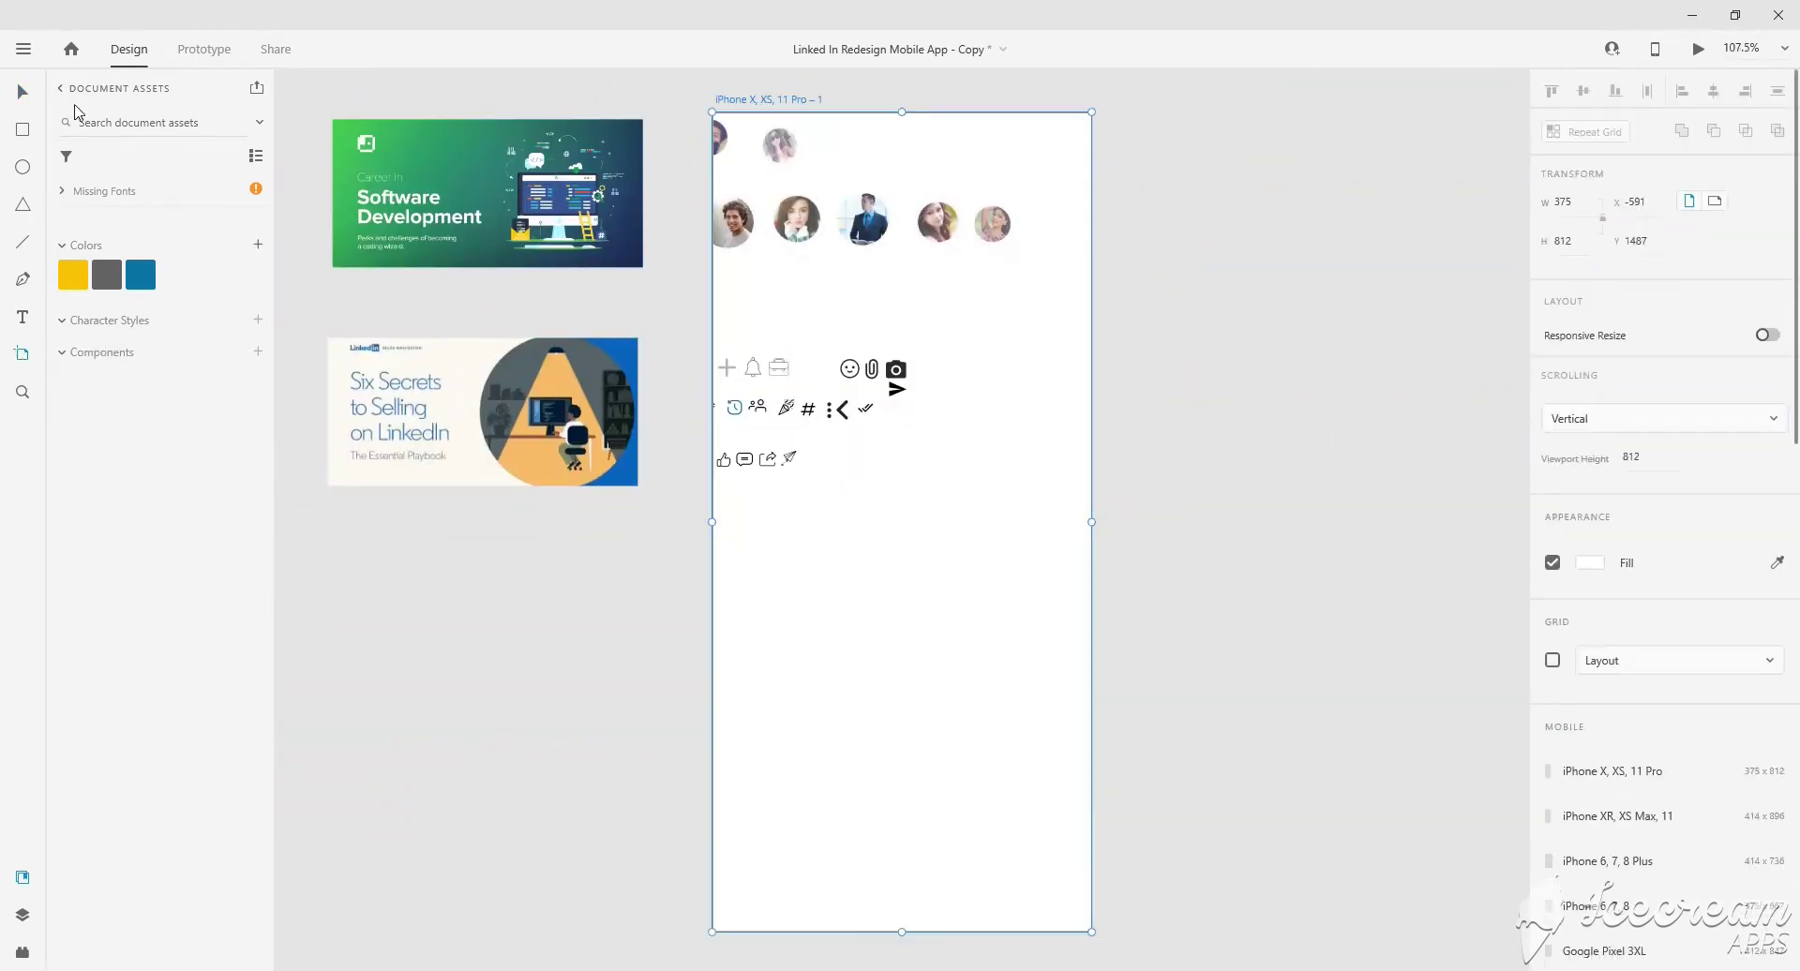
key(v)
drag(756, 131, 1198, 131)
scroll(1200, 178, down, 3)
scroll(1213, 228, up, 2)
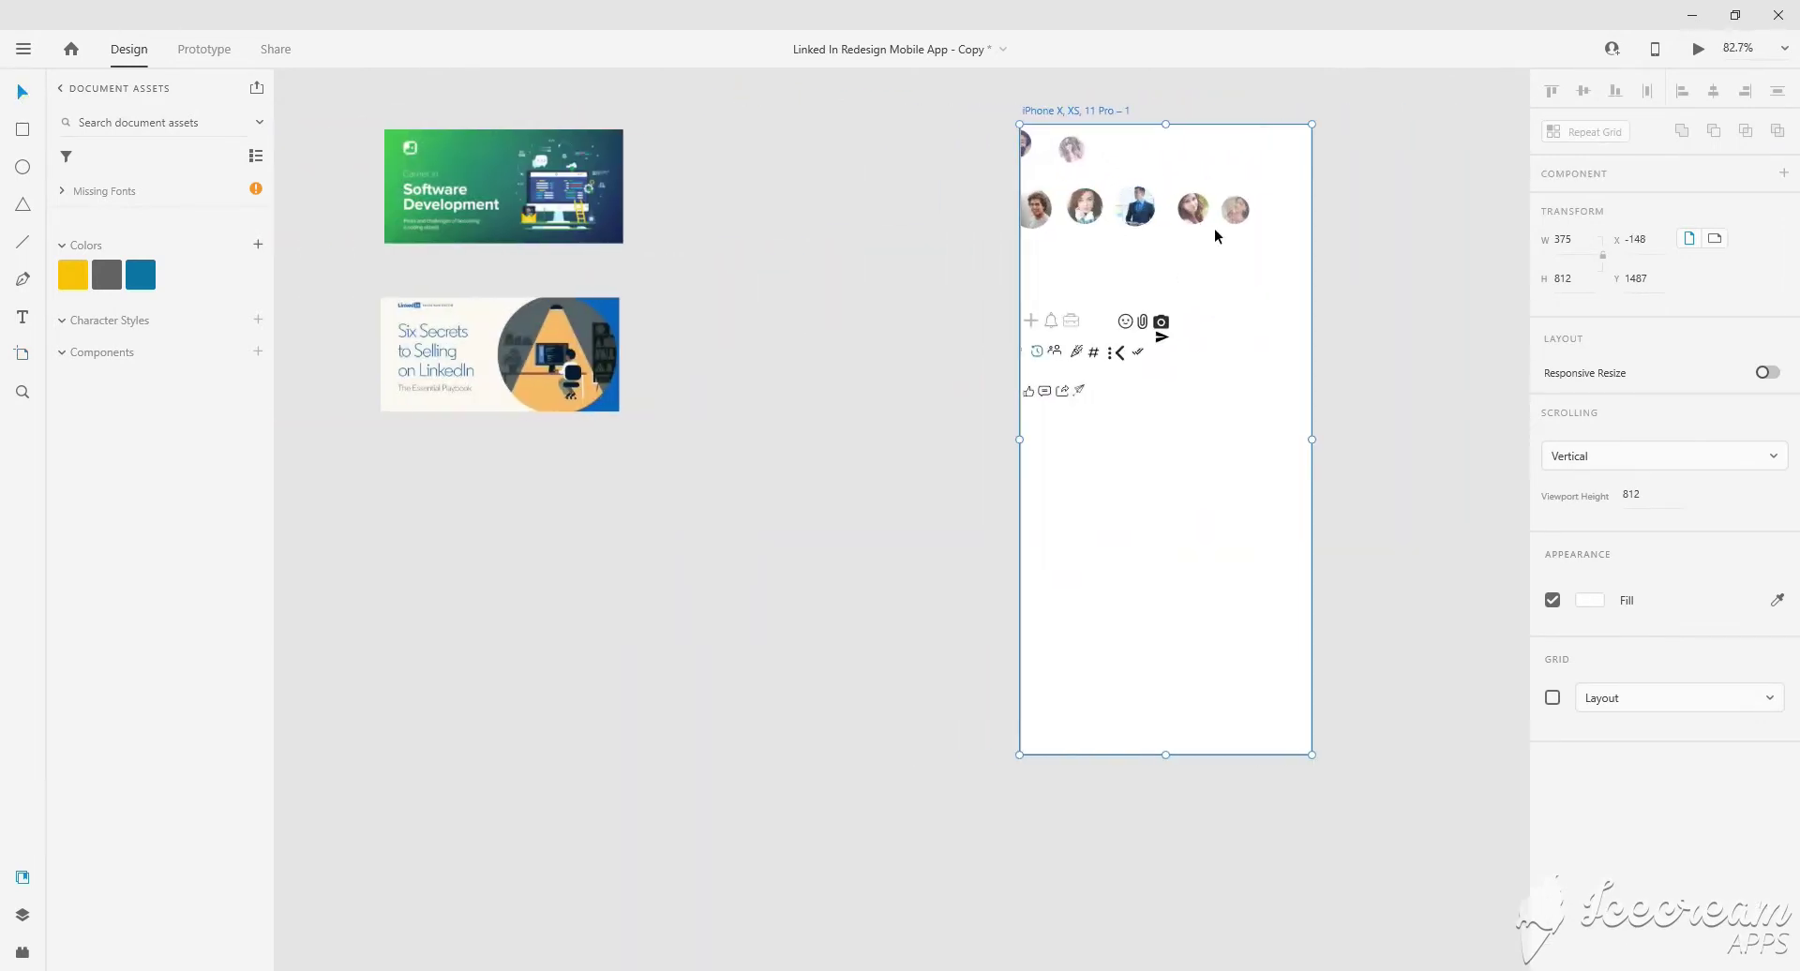
Move the icon group off the new artboard.
mouse_move(923, 287)
mouse_down()
mouse_move(1191, 424)
mouse_move(809, 407)
mouse_up()
click(1167, 394)
mouse_move(930, 138)
mouse_down()
mouse_move(1256, 234)
mouse_move(892, 209)
mouse_up()
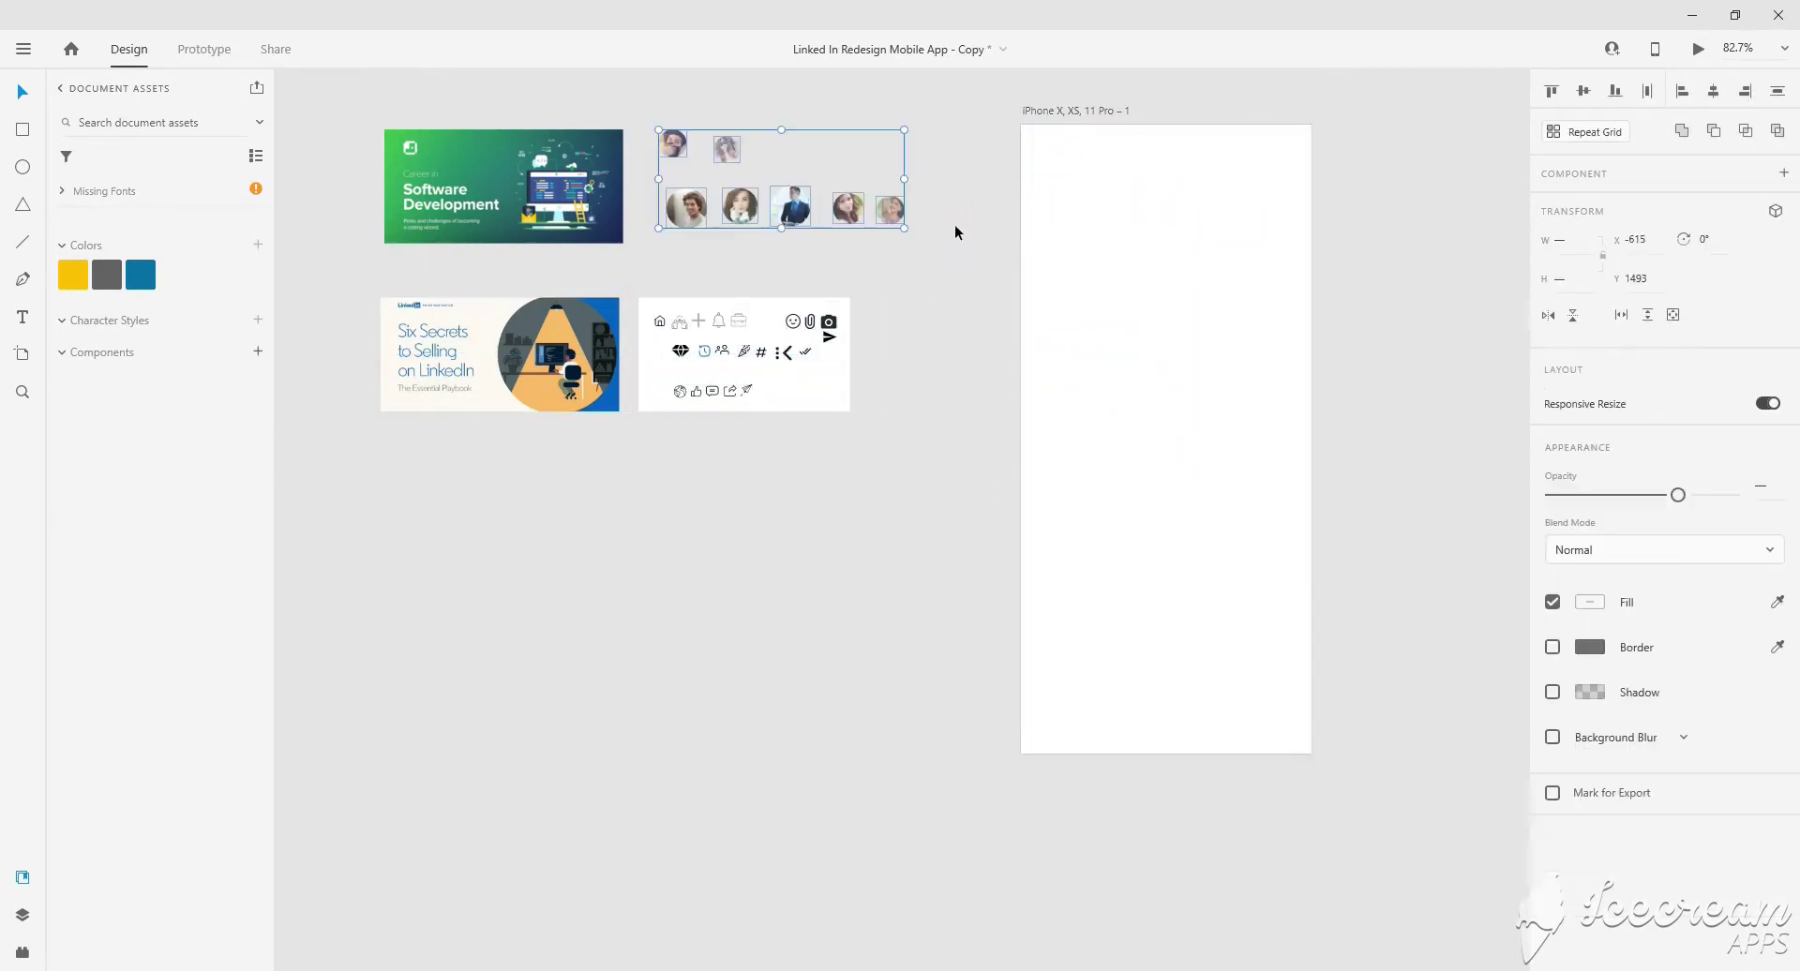
scroll(1161, 204, up, 5)
scroll(719, 165, down, 4)
Rename the artboard 'Splash Screen'.
double_click(718, 162)
text(Splash S)
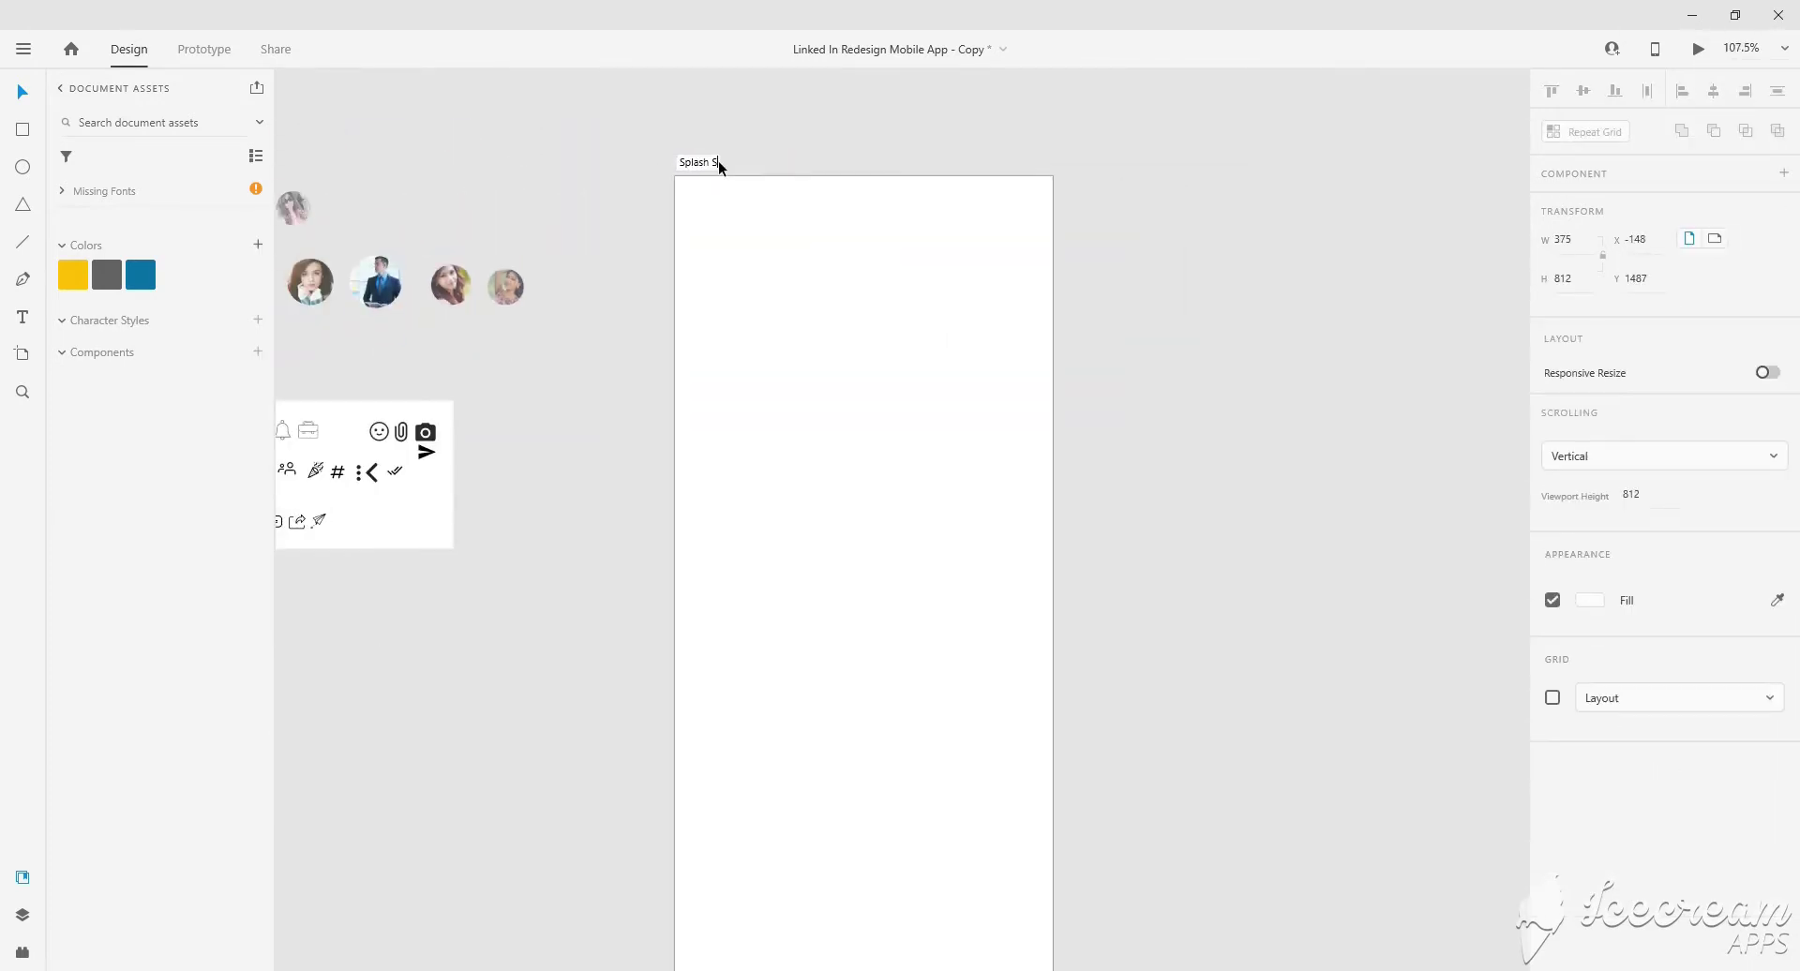
text(creen)
key(Return)
scroll(834, 141, down, 3)
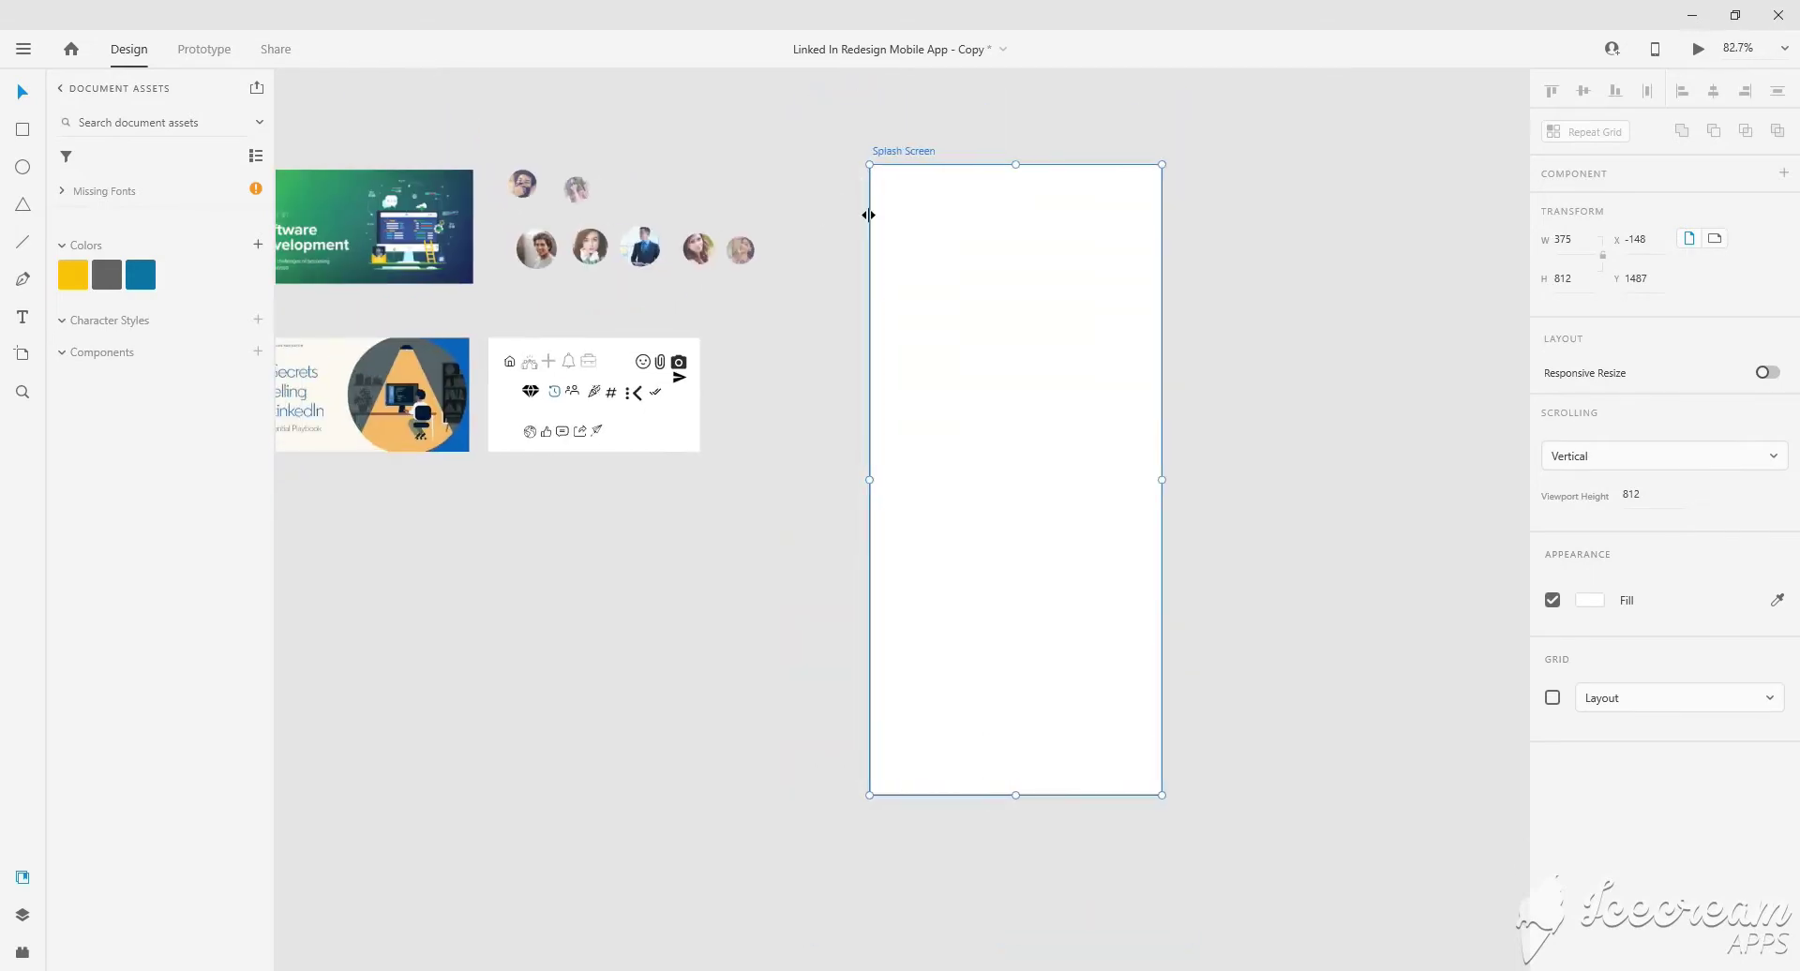
Fill the artboard with the blue swatch from Document Assets.
click(141, 275)
scroll(1079, 357, up, 5)
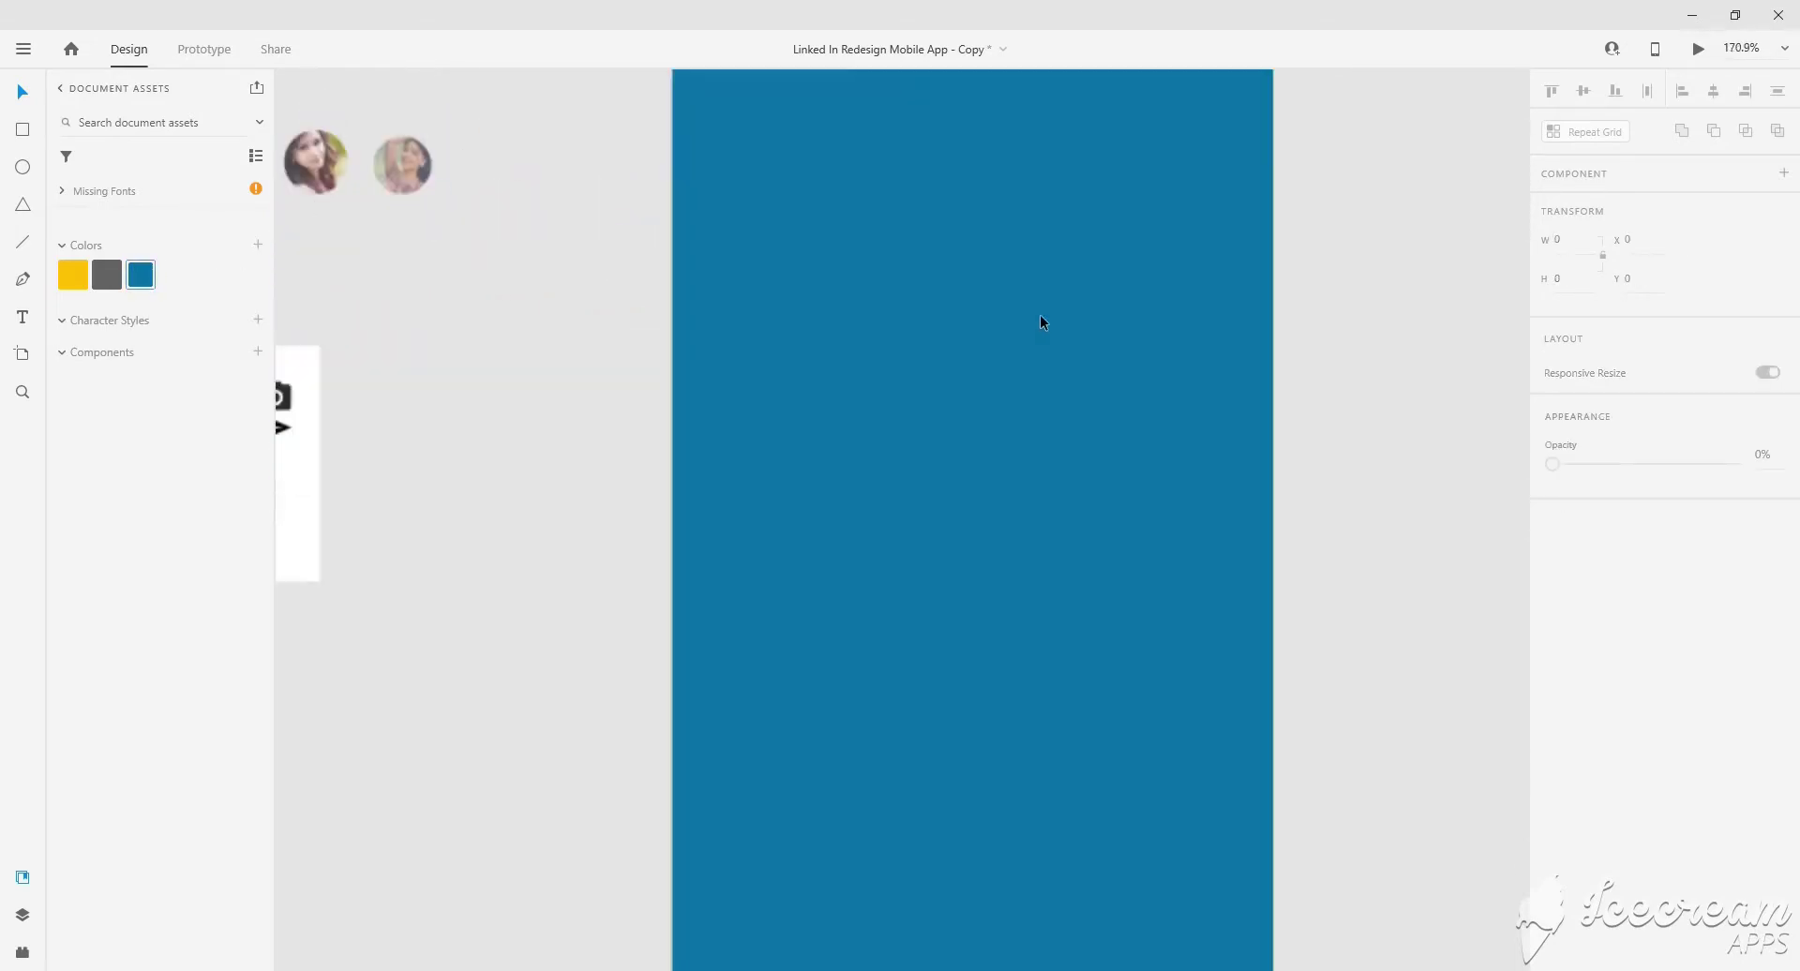
scroll(1039, 323, down, 1)
scroll(1036, 319, down, 2)
scroll(594, 243, up, 1)
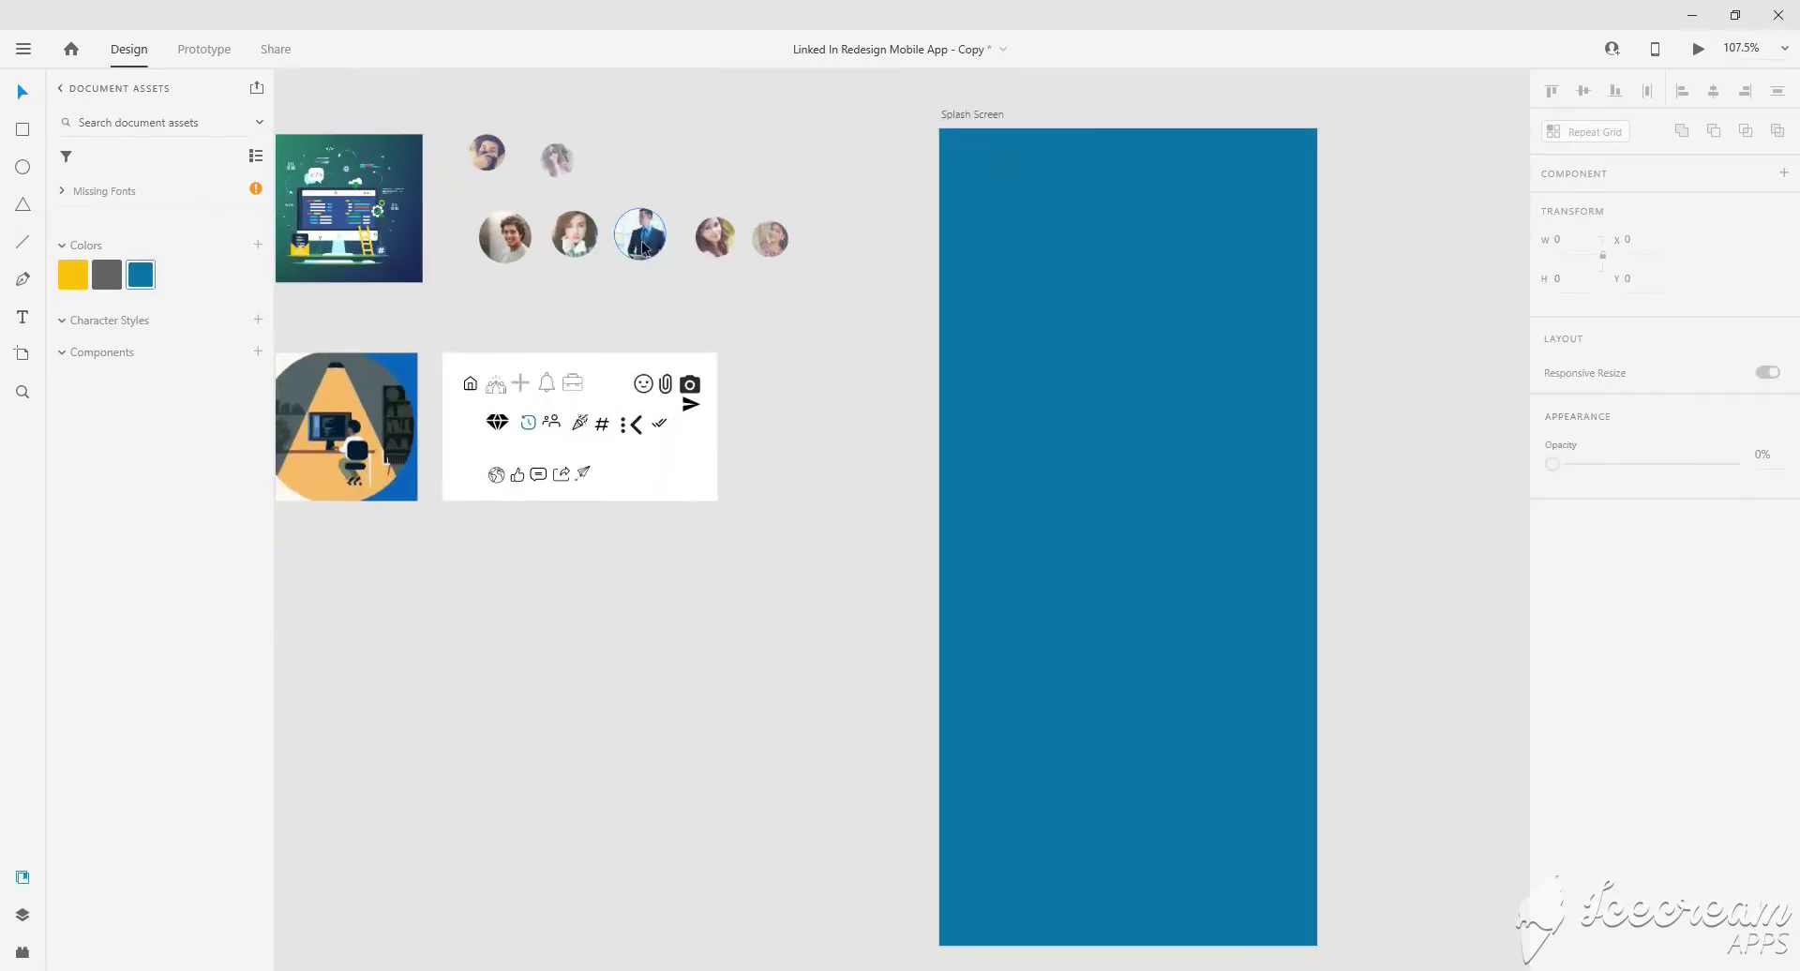
Drag the avatar photos from the pasteboard onto the top of the artboard.
drag(643, 248, 1136, 309)
drag(773, 245, 1176, 272)
drag(718, 241, 1117, 246)
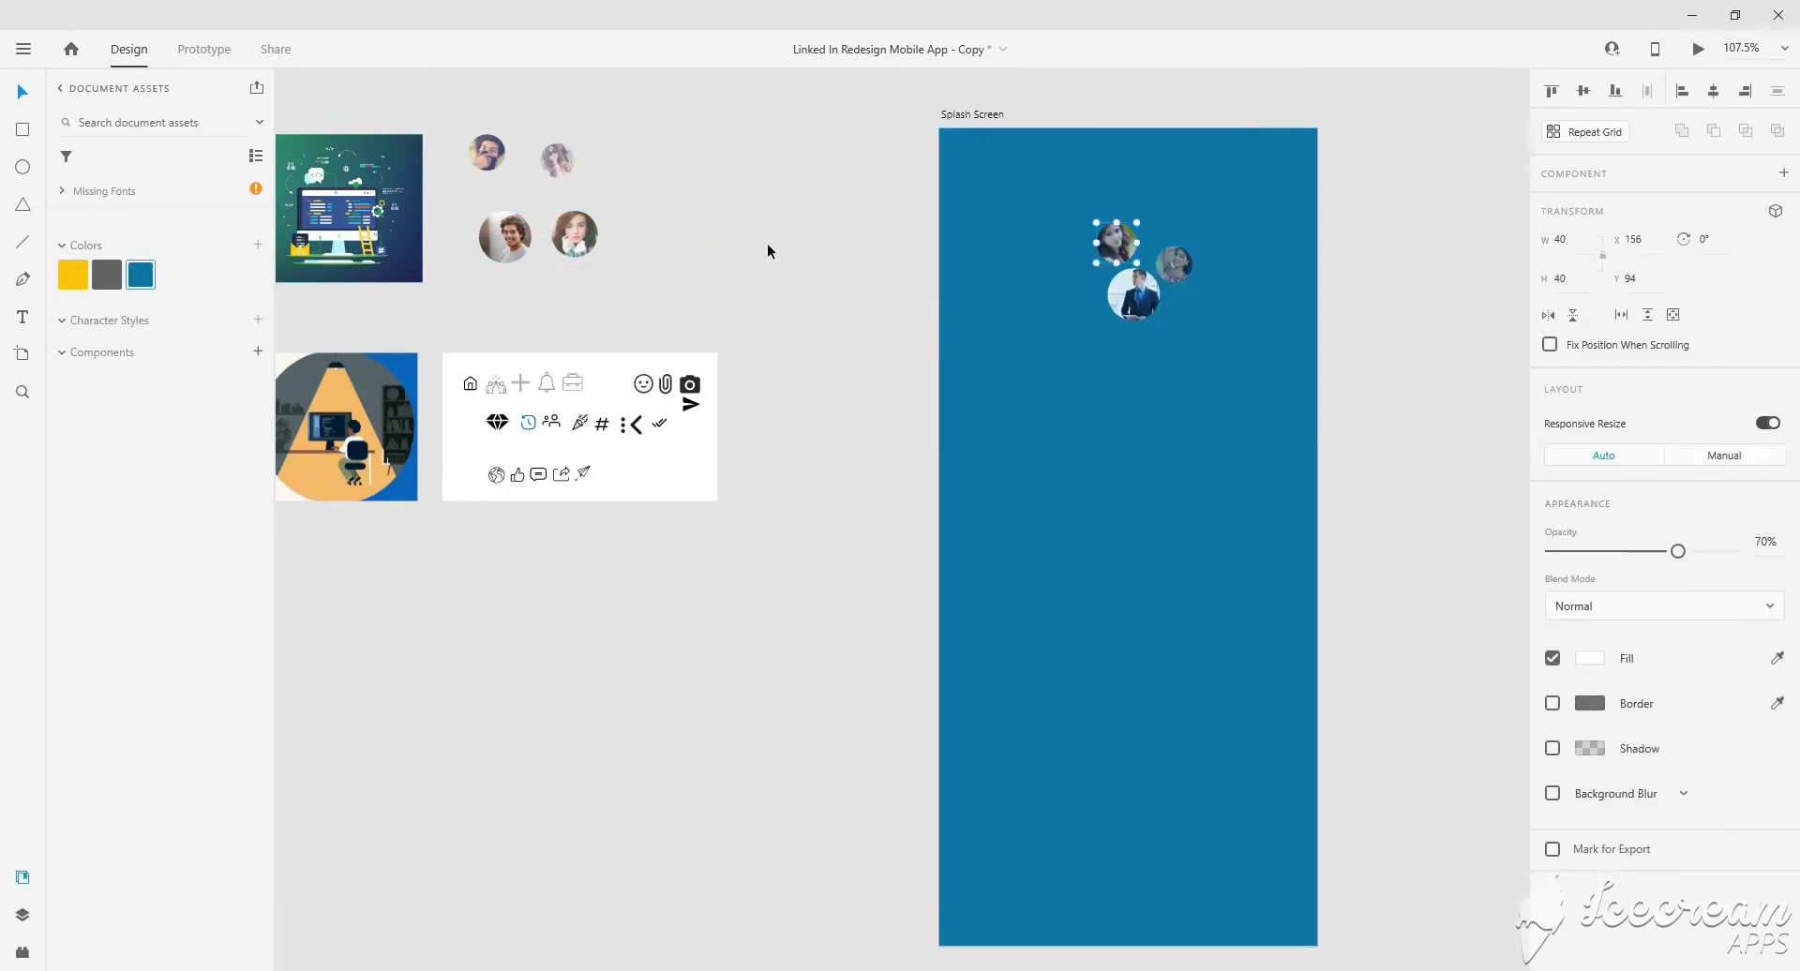
drag(574, 234, 1090, 188)
click(539, 162)
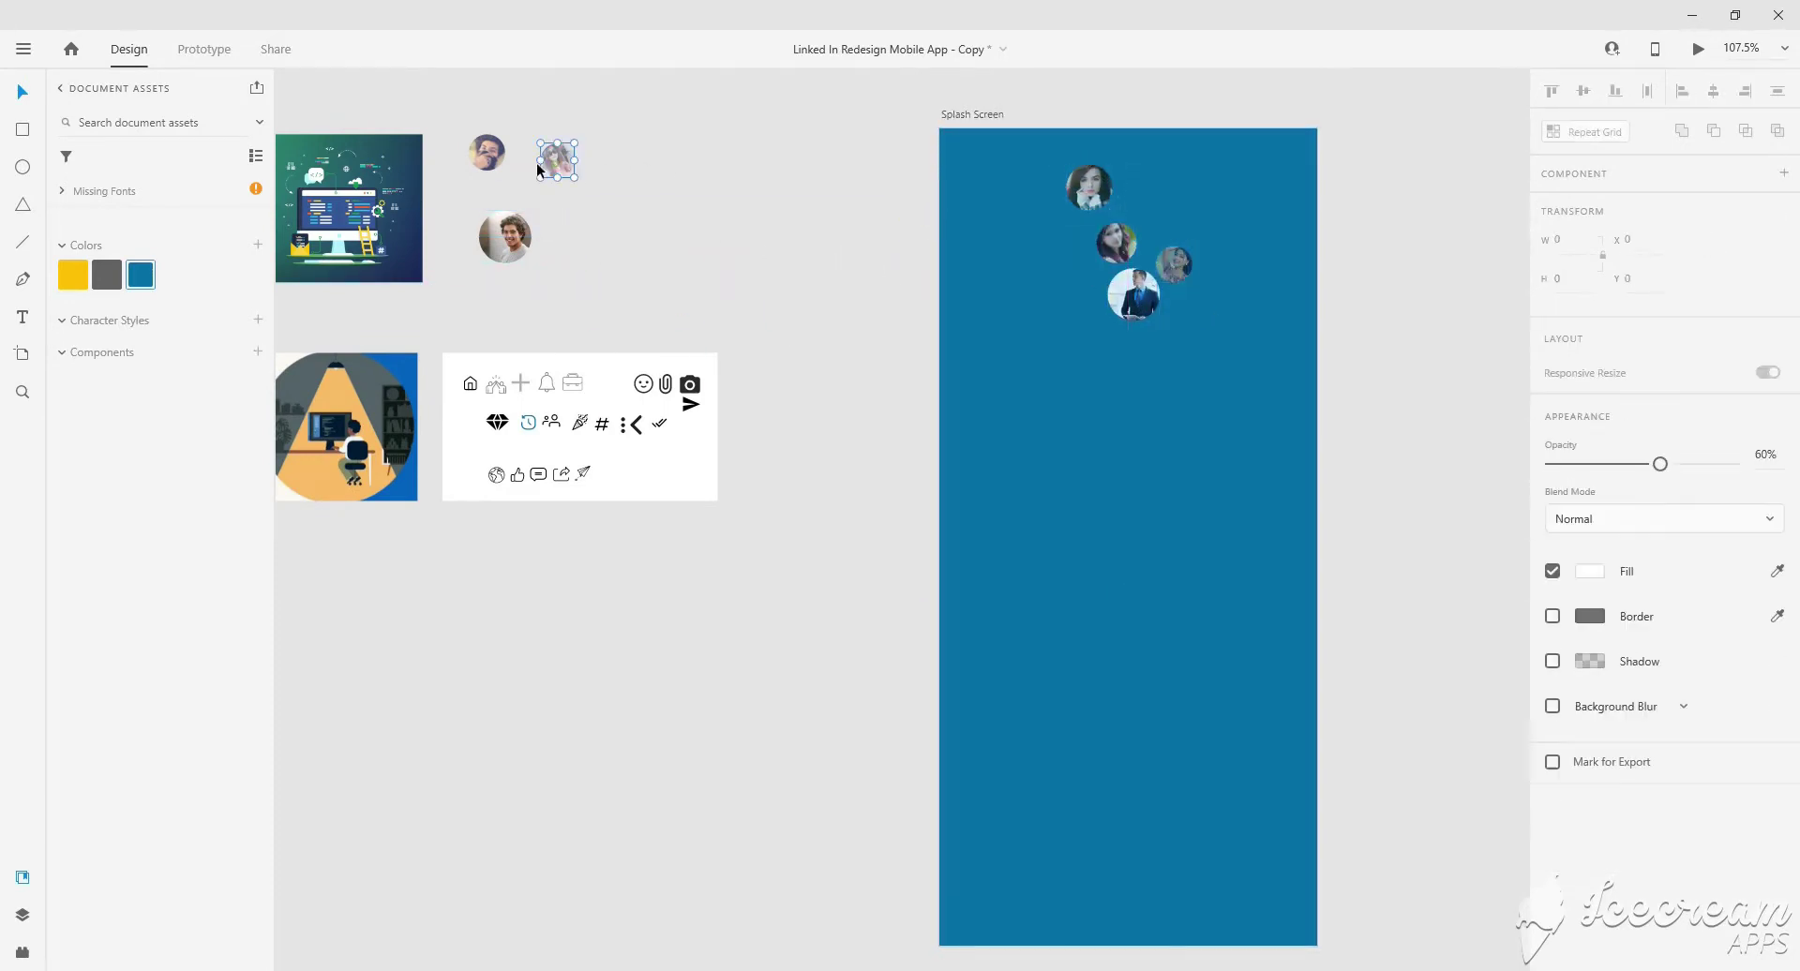
drag(539, 162, 1281, 209)
scroll(1281, 208, up, 5)
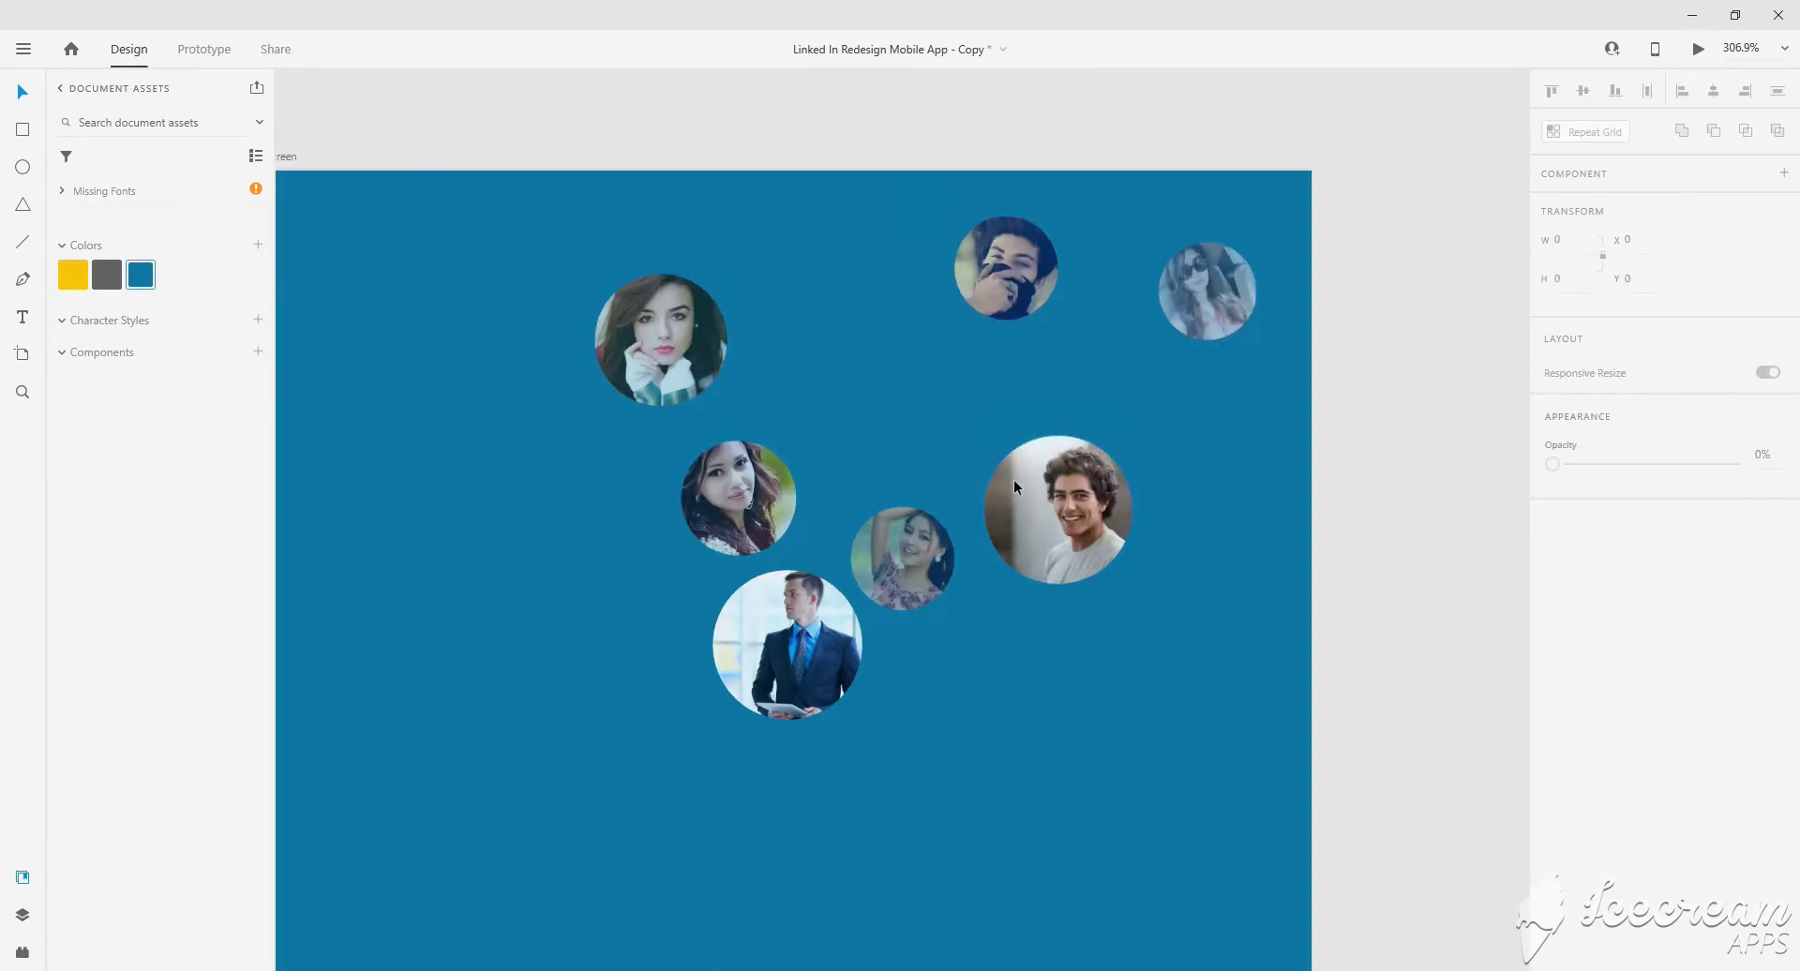
scroll(1014, 486, down, 3)
Draw a vertical line below the avatars with a white Dash 3 border.
click(29, 238)
drag(880, 242, 907, 481)
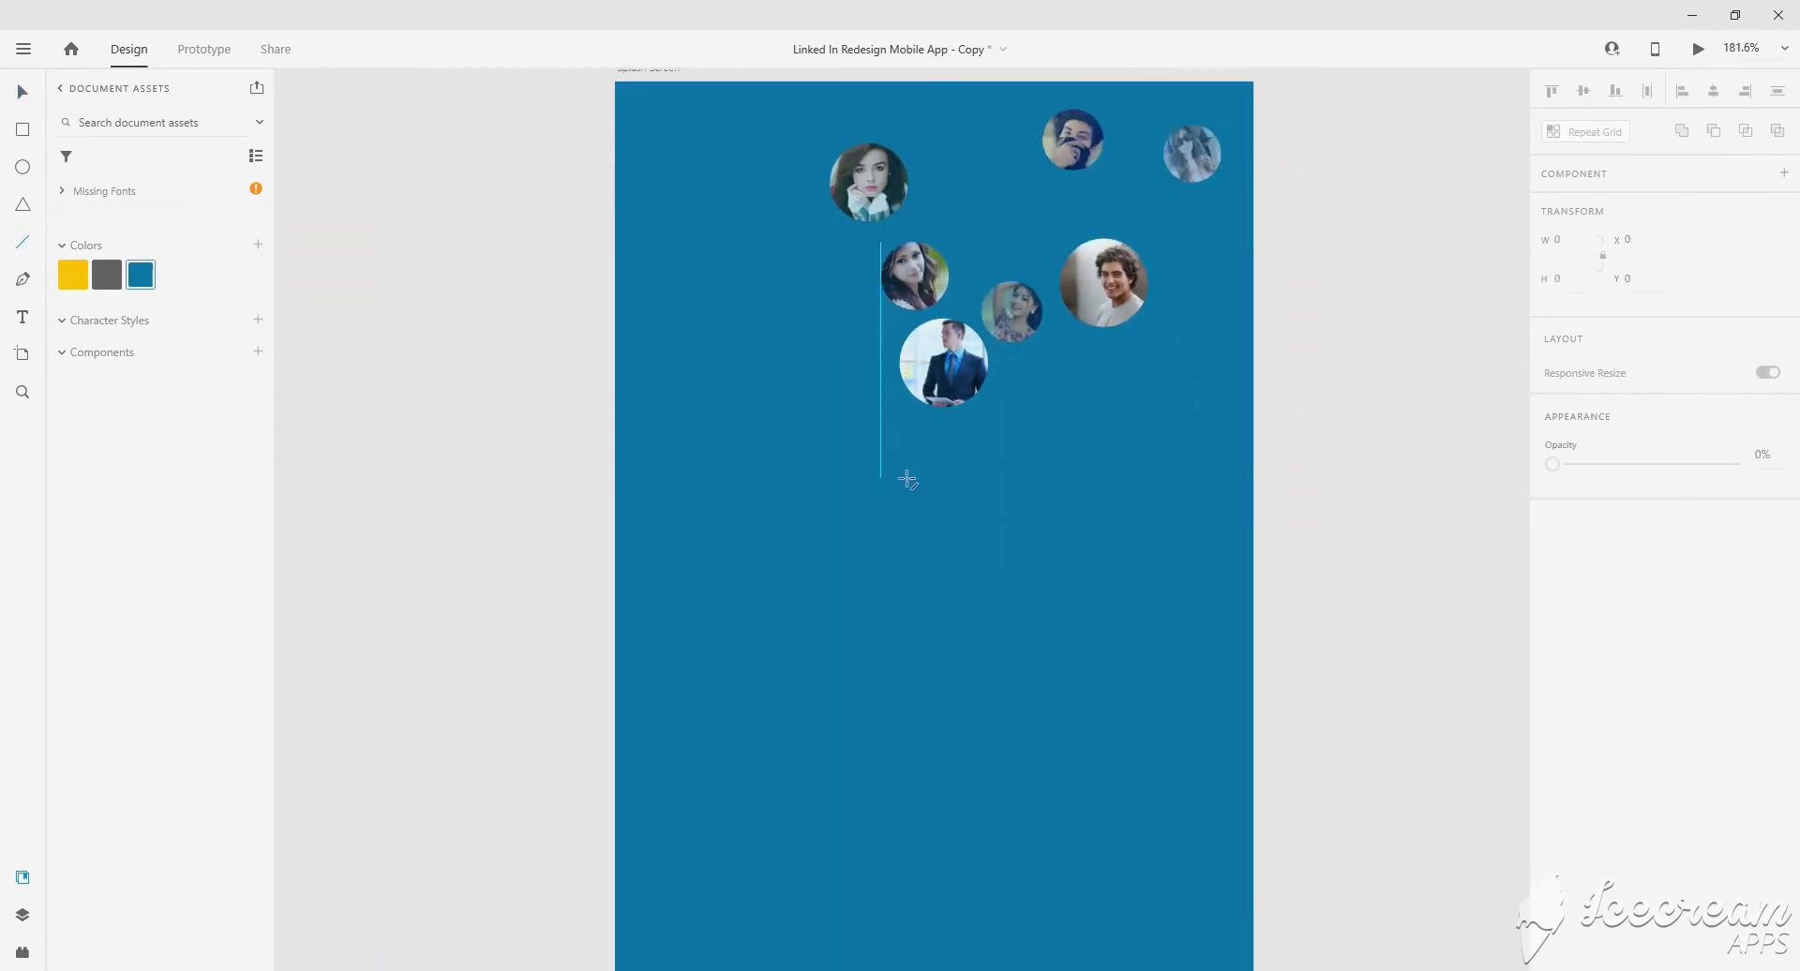
drag(921, 565, 900, 578)
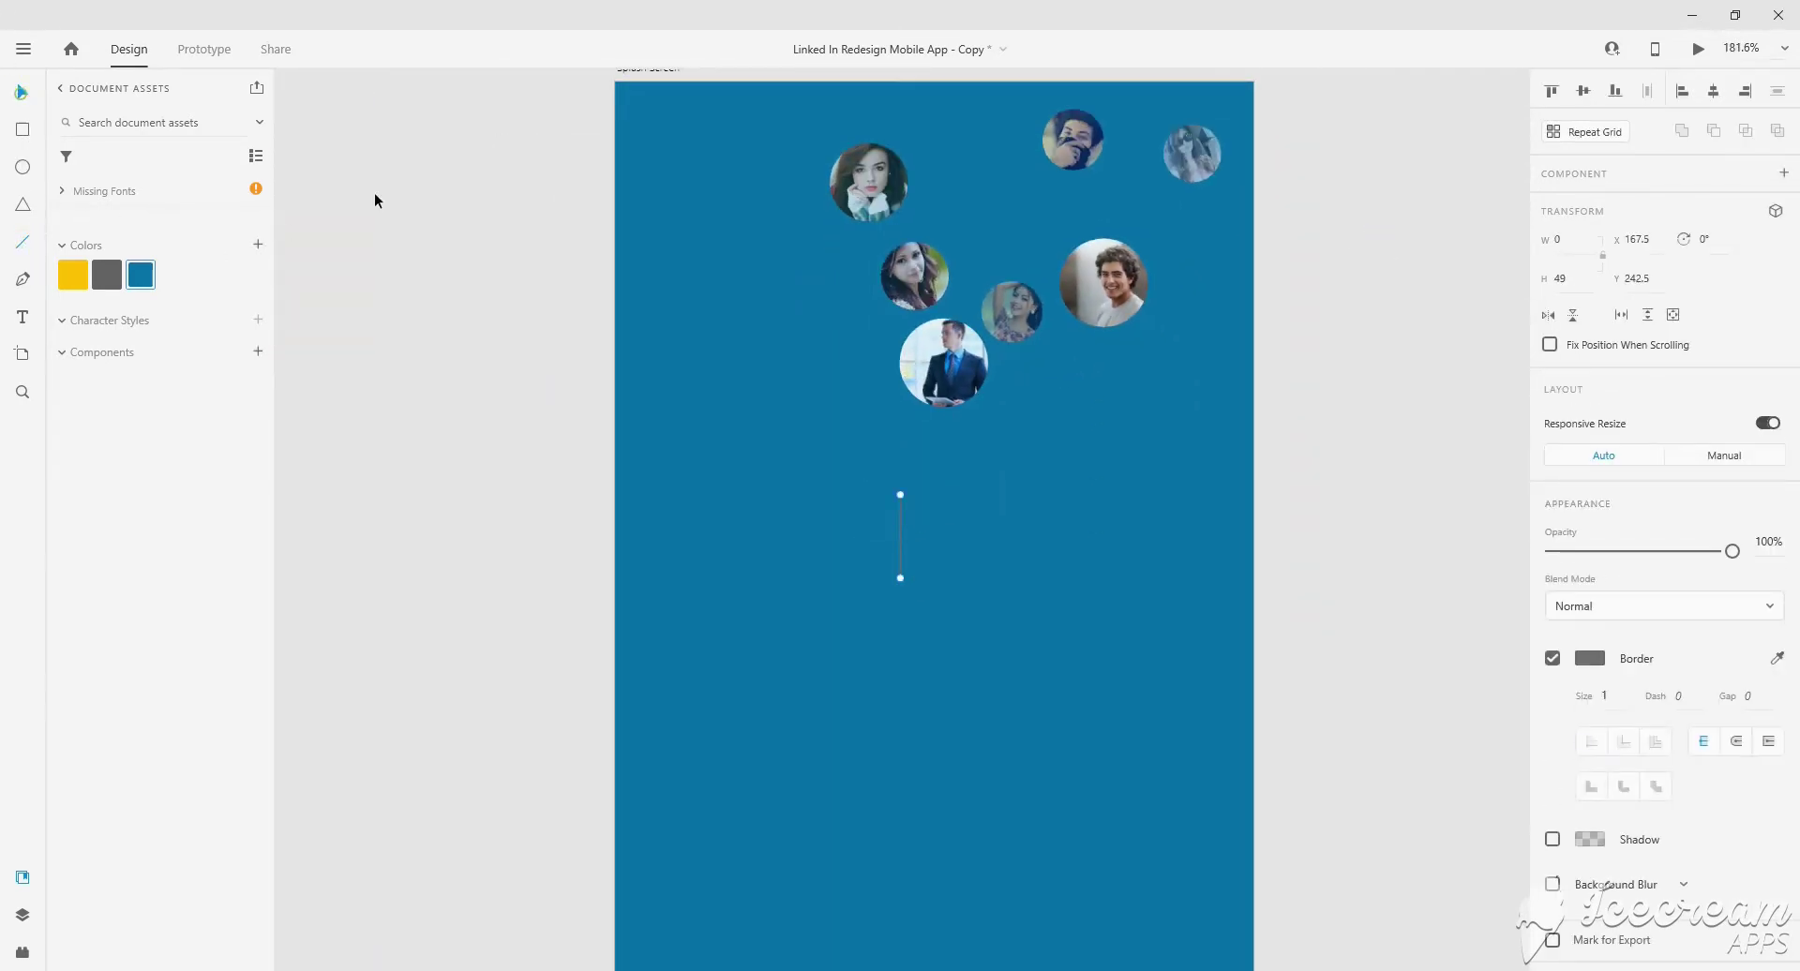
click(1587, 660)
click(1680, 697)
Reposition the dashed line and duplicate it into a radiating fan.
mouse_move(1003, 489)
mouse_down()
mouse_move(984, 504)
mouse_move(1093, 410)
mouse_move(1150, 478)
mouse_move(1108, 572)
mouse_move(1012, 591)
mouse_up()
key(ctrl+d)
key(ctrl+d)
click(1009, 495)
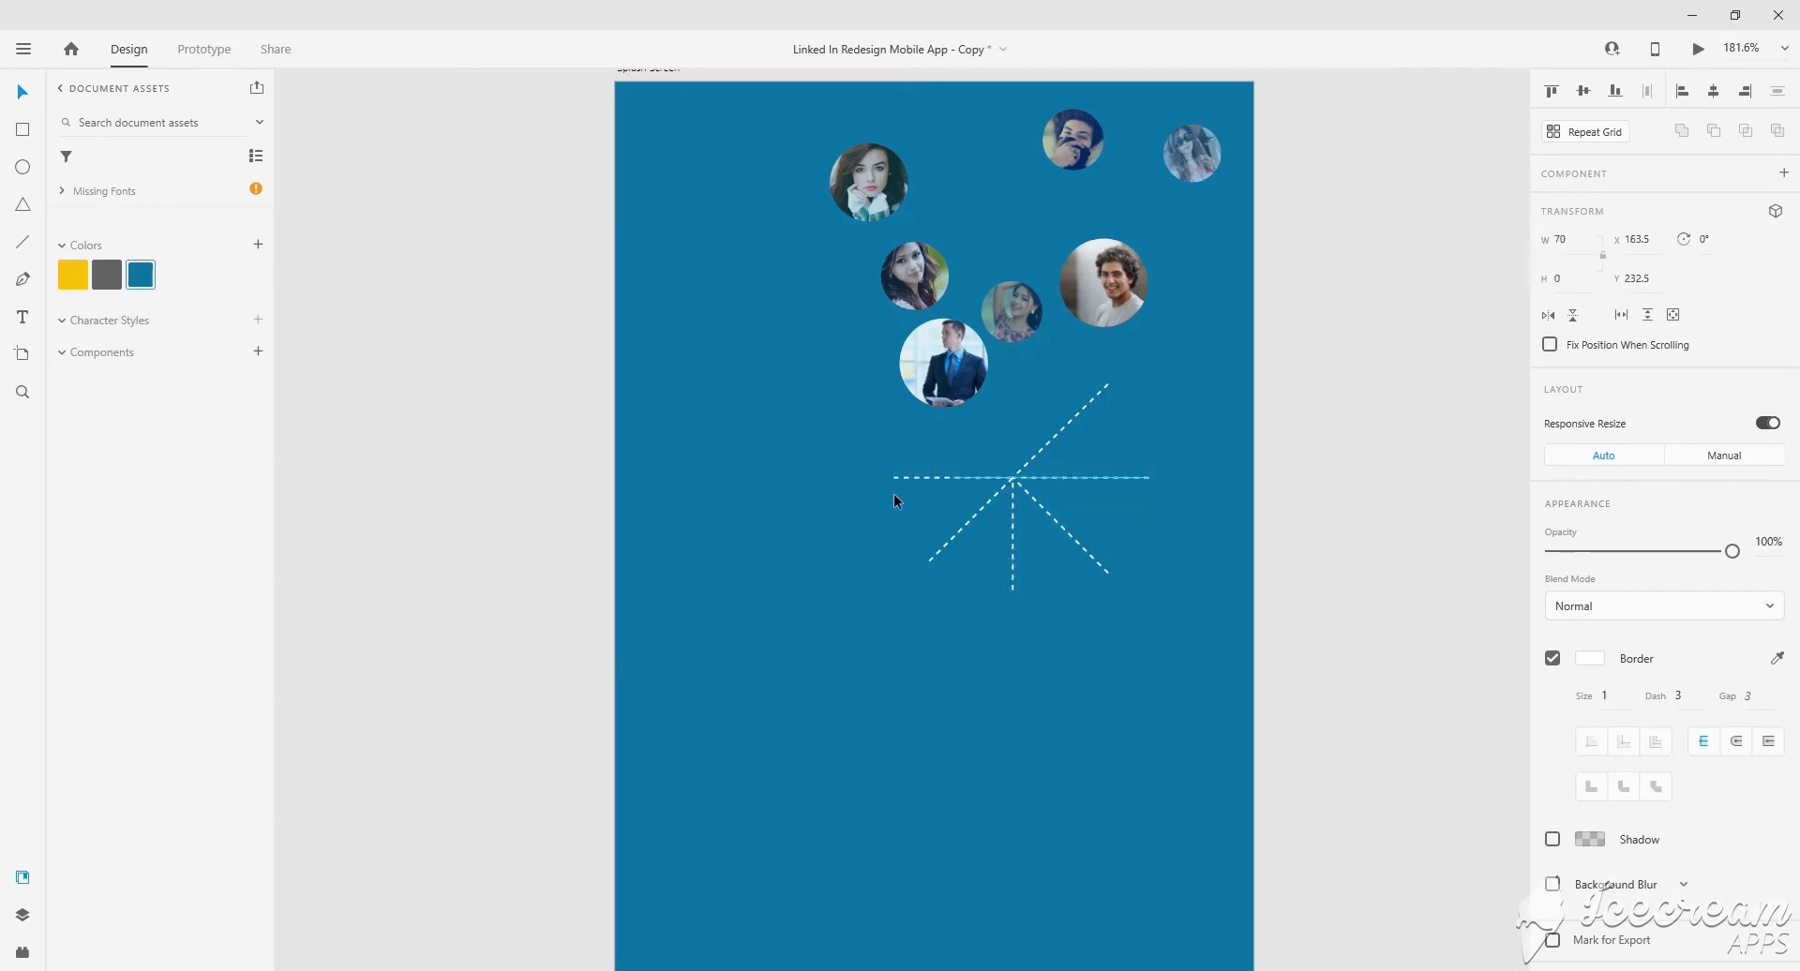
Place the businessman and woman photos beside the lines, with the photo cluster below.
drag(944, 365, 874, 476)
ctrl+scroll(924, 471, up, 1)
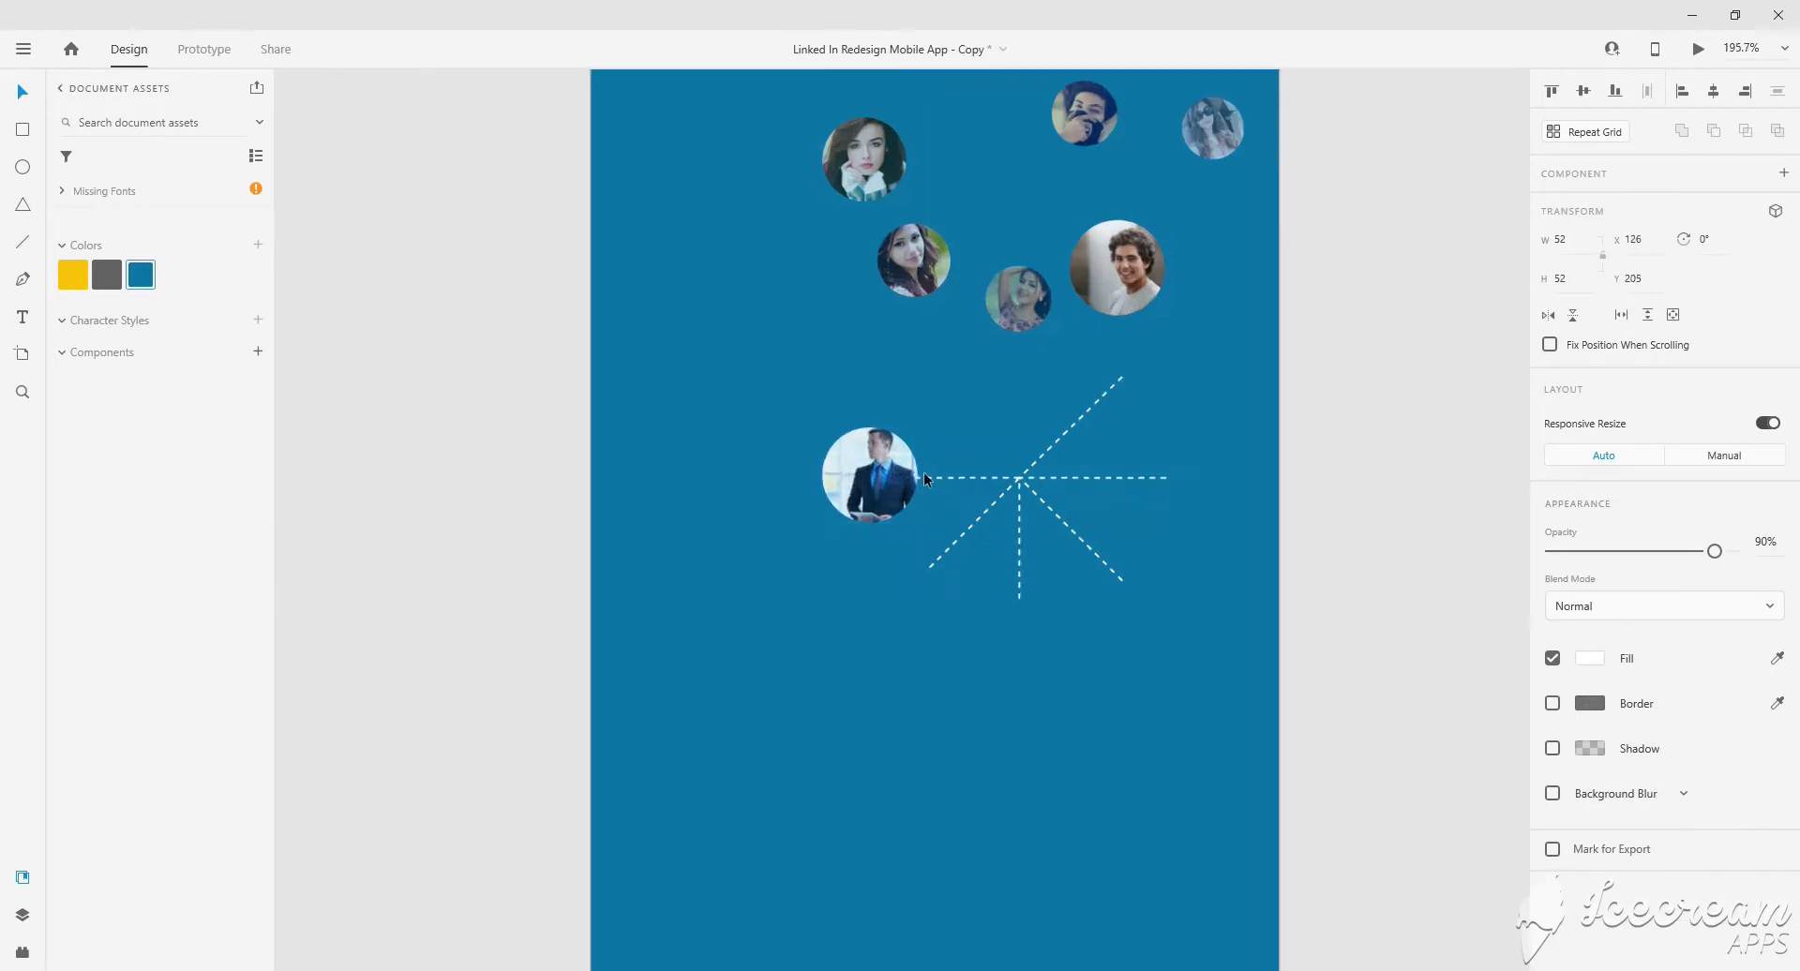
ctrl+scroll(925, 471, up, 1)
drag(909, 213, 927, 602)
scroll(972, 387, up, 2)
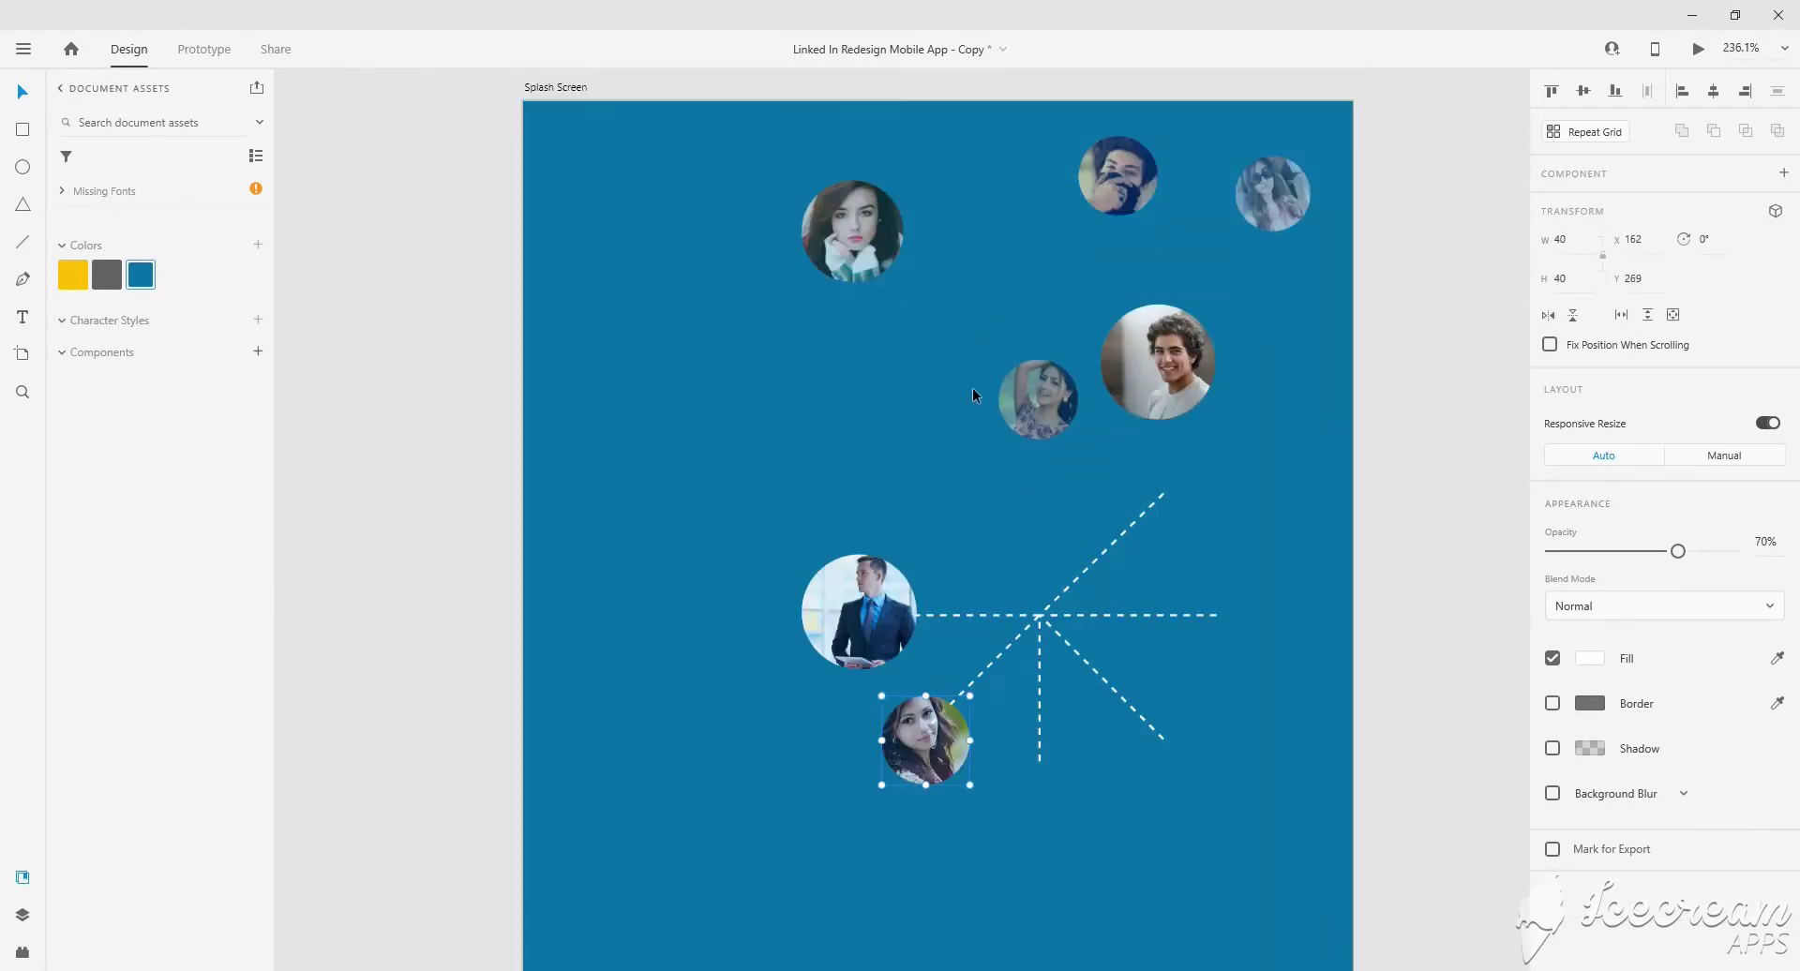
drag(779, 146, 1360, 424)
drag(1186, 206, 1095, 741)
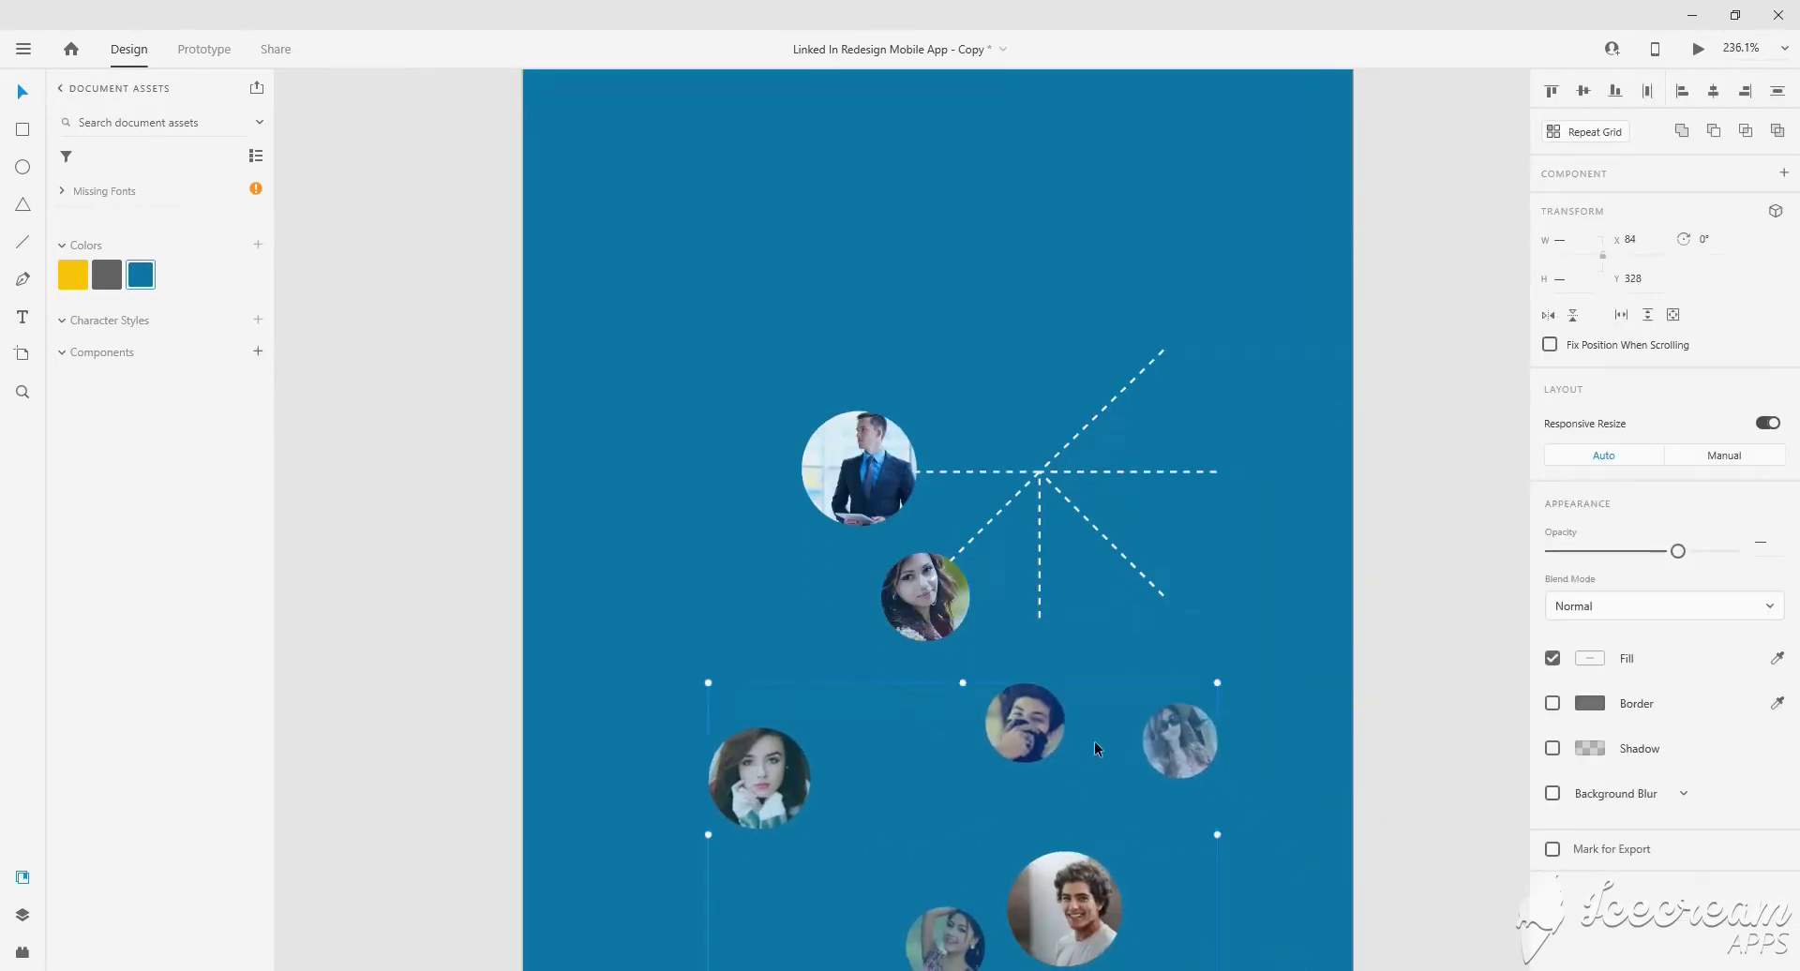
Extend a dashed line to the artboard's top-right corner.
ctrl+scroll(1094, 741, down, 3)
click(1054, 448)
mouse_move(892, 401)
mouse_down()
mouse_move(1008, 576)
mouse_move(1066, 357)
mouse_up()
scroll(1236, 238, up, 4)
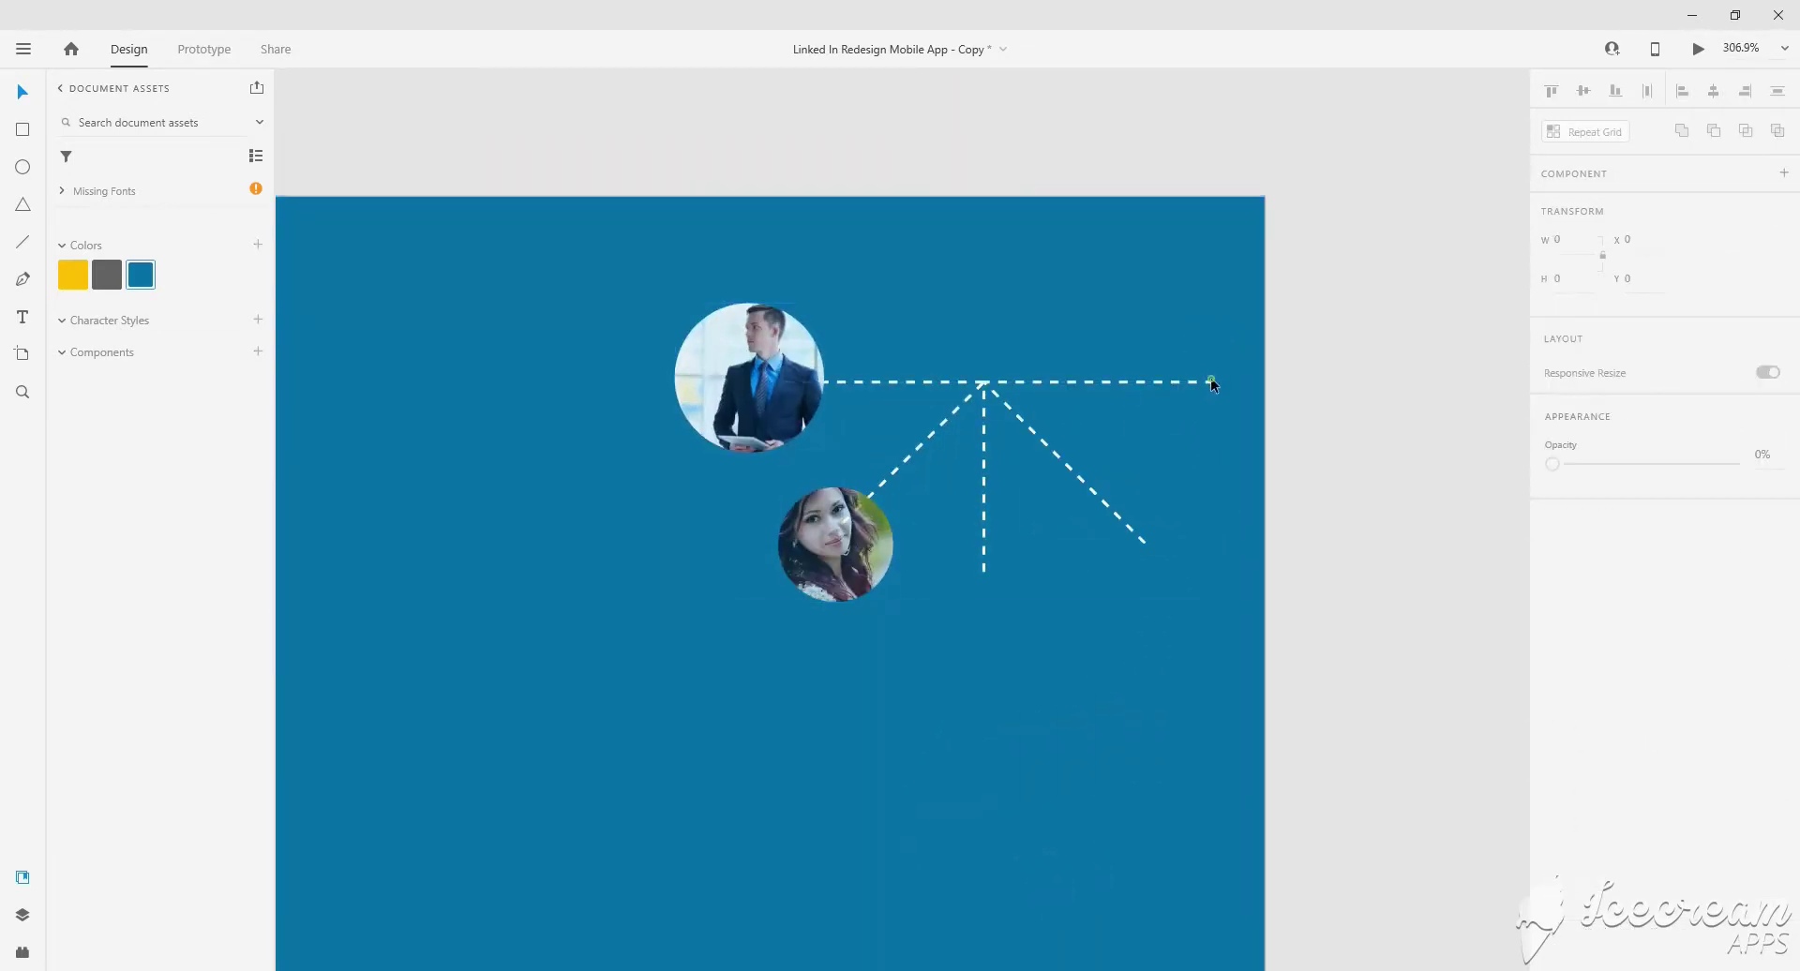
drag(1211, 380, 1262, 198)
scroll(1162, 323, down, 3)
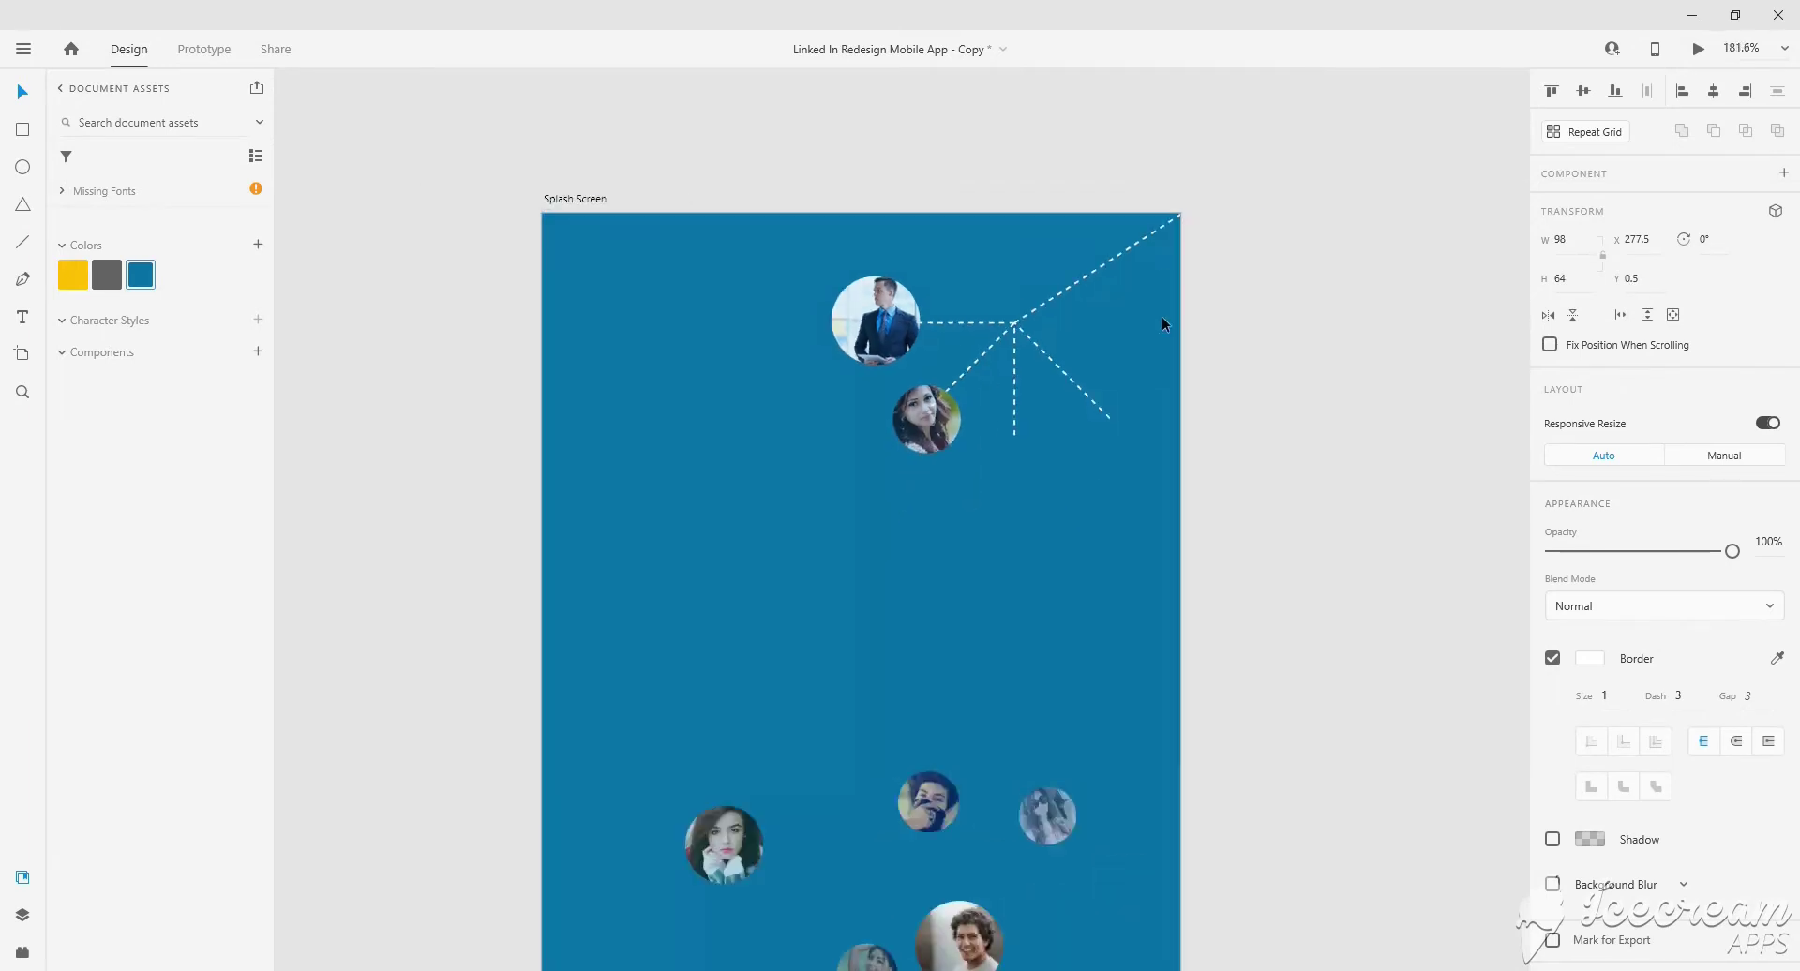
scroll(1116, 304, up, 2)
Move the photos and dashed lines together toward the top-right corner.
drag(731, 234, 1029, 499)
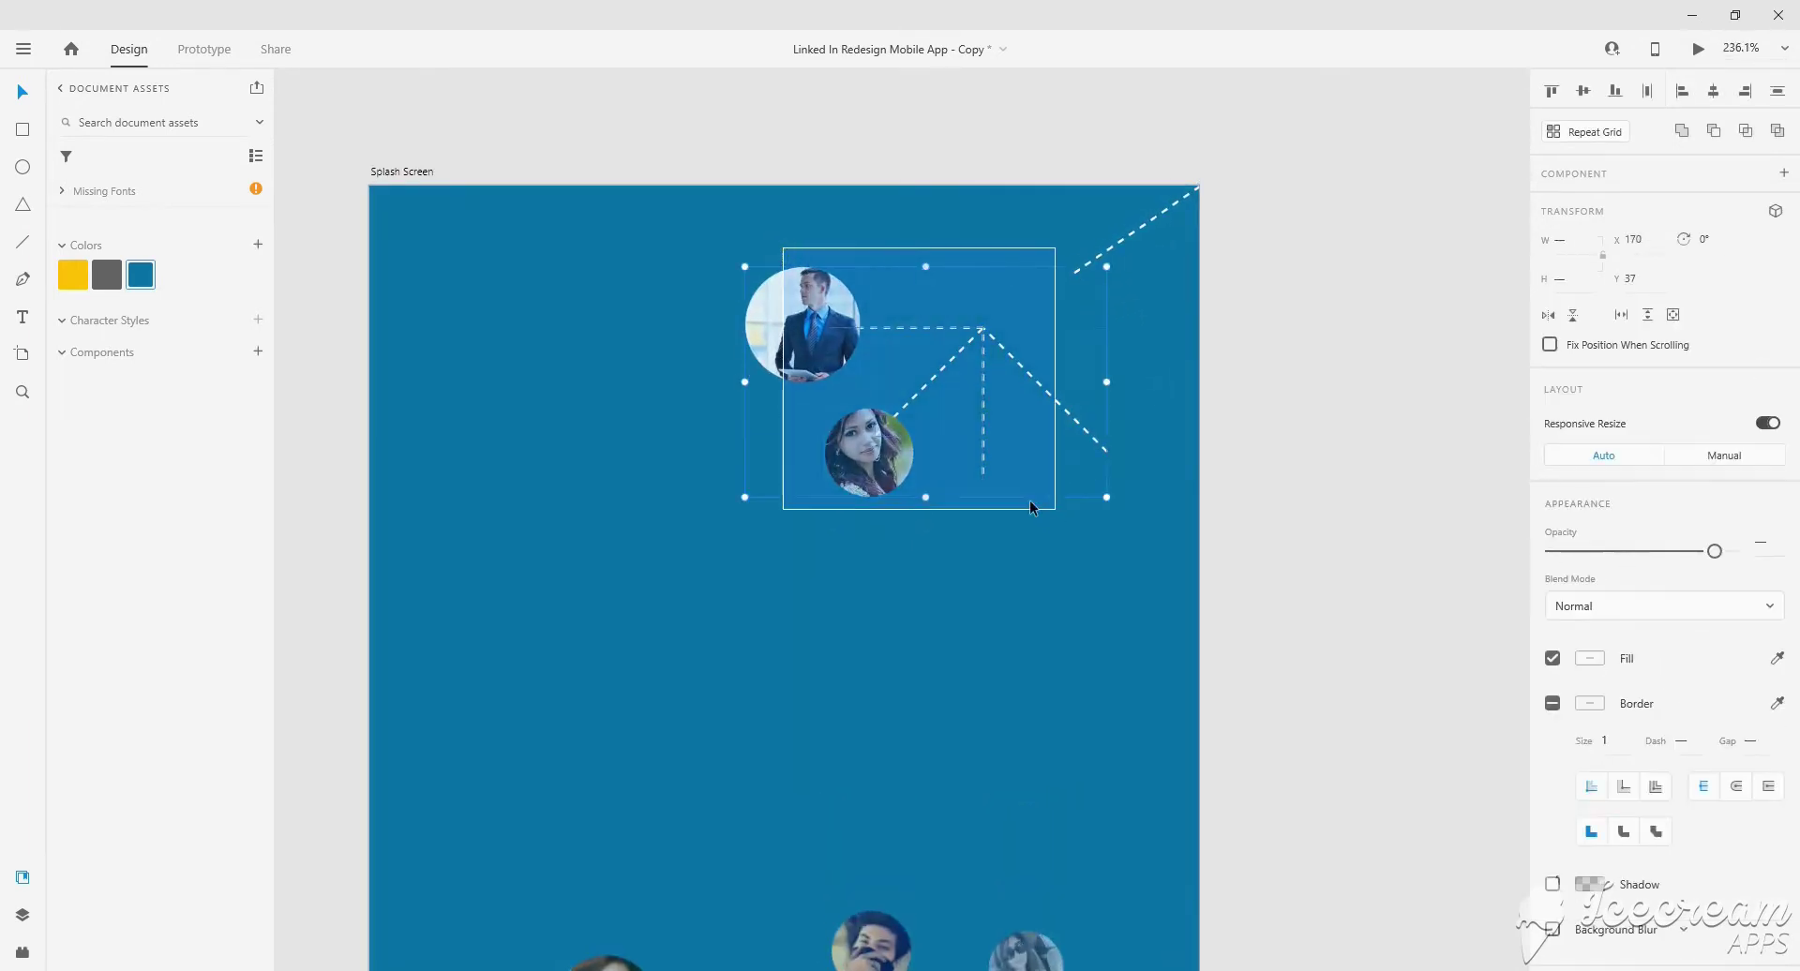
drag(889, 459, 982, 403)
scroll(982, 399, up, 3)
click(892, 488)
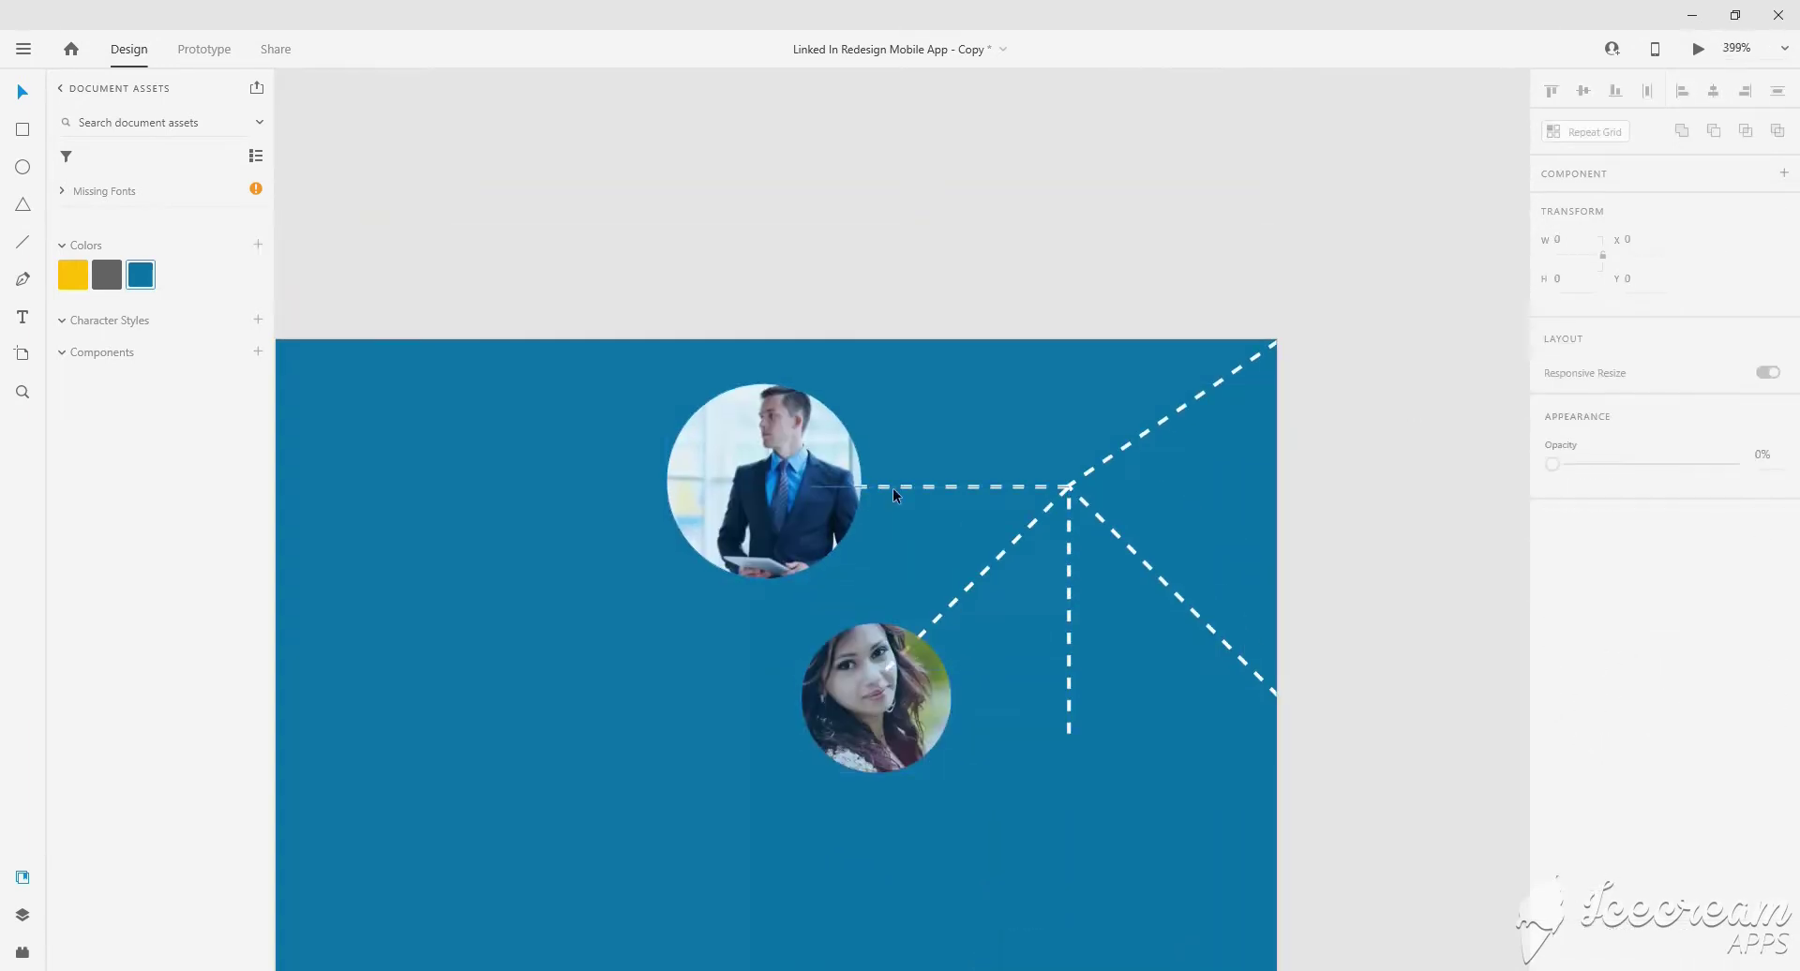
click(840, 423)
Move the businessman photo to the top edge and a woman photo onto a line end.
drag(824, 427, 773, 404)
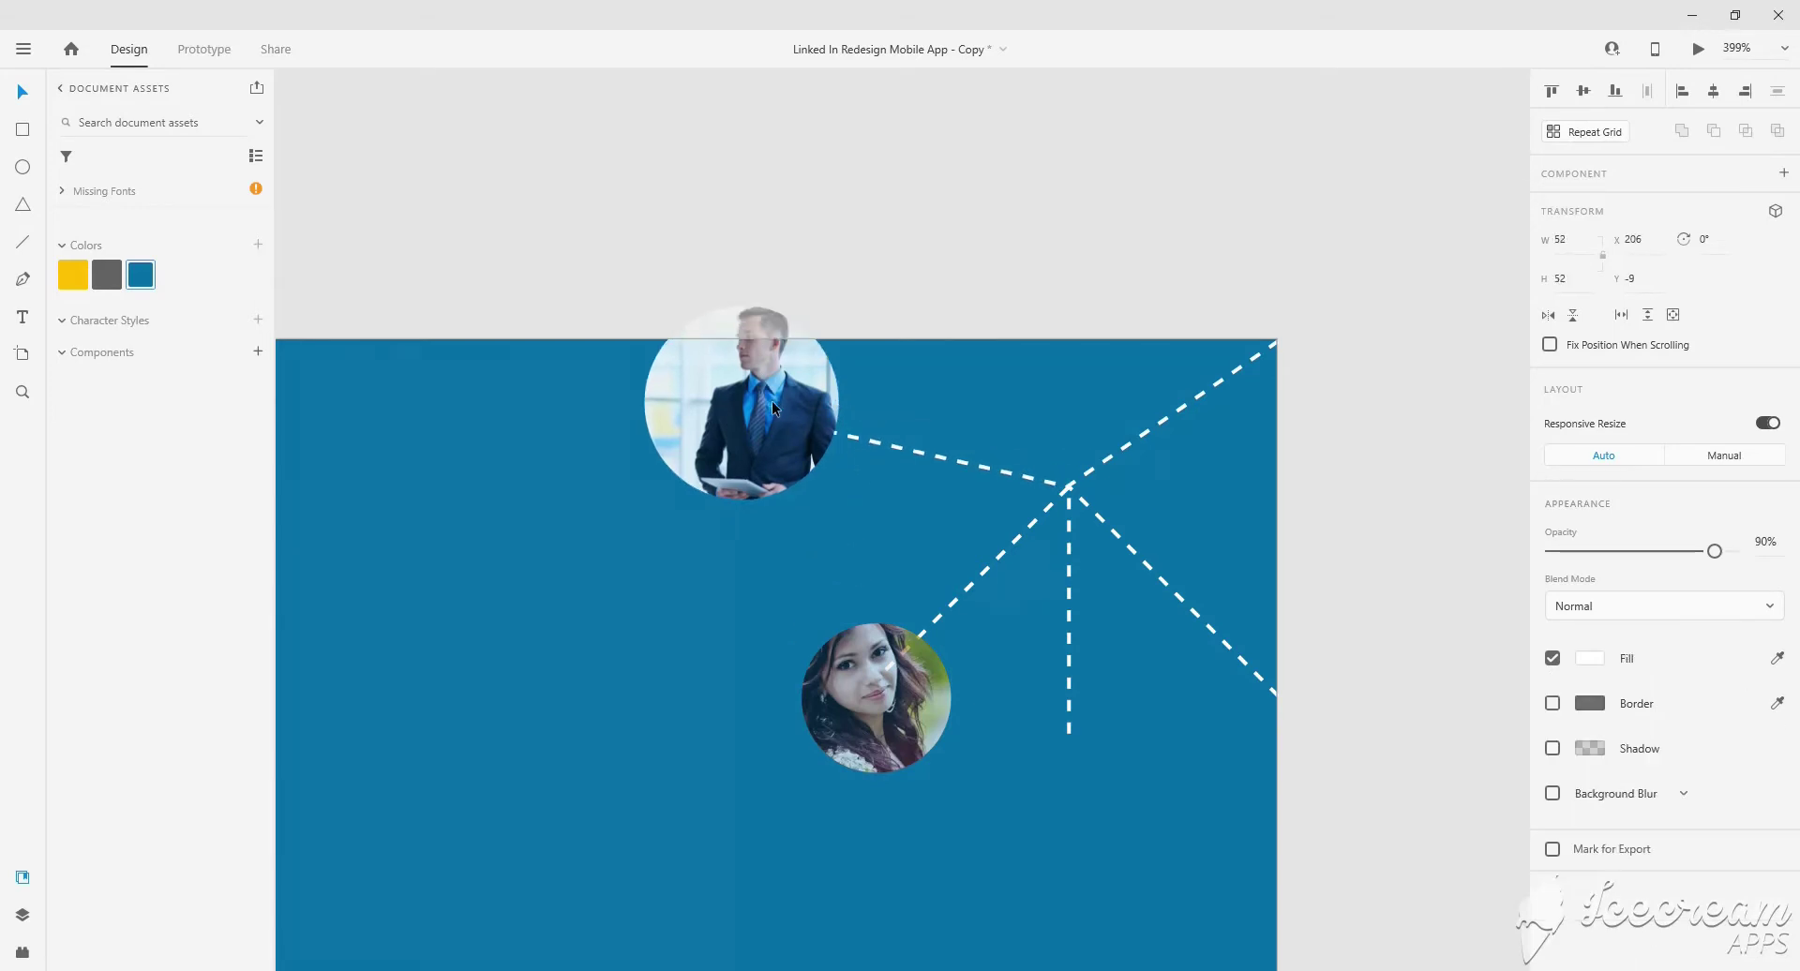
drag(865, 594, 828, 587)
scroll(829, 578, down, 3)
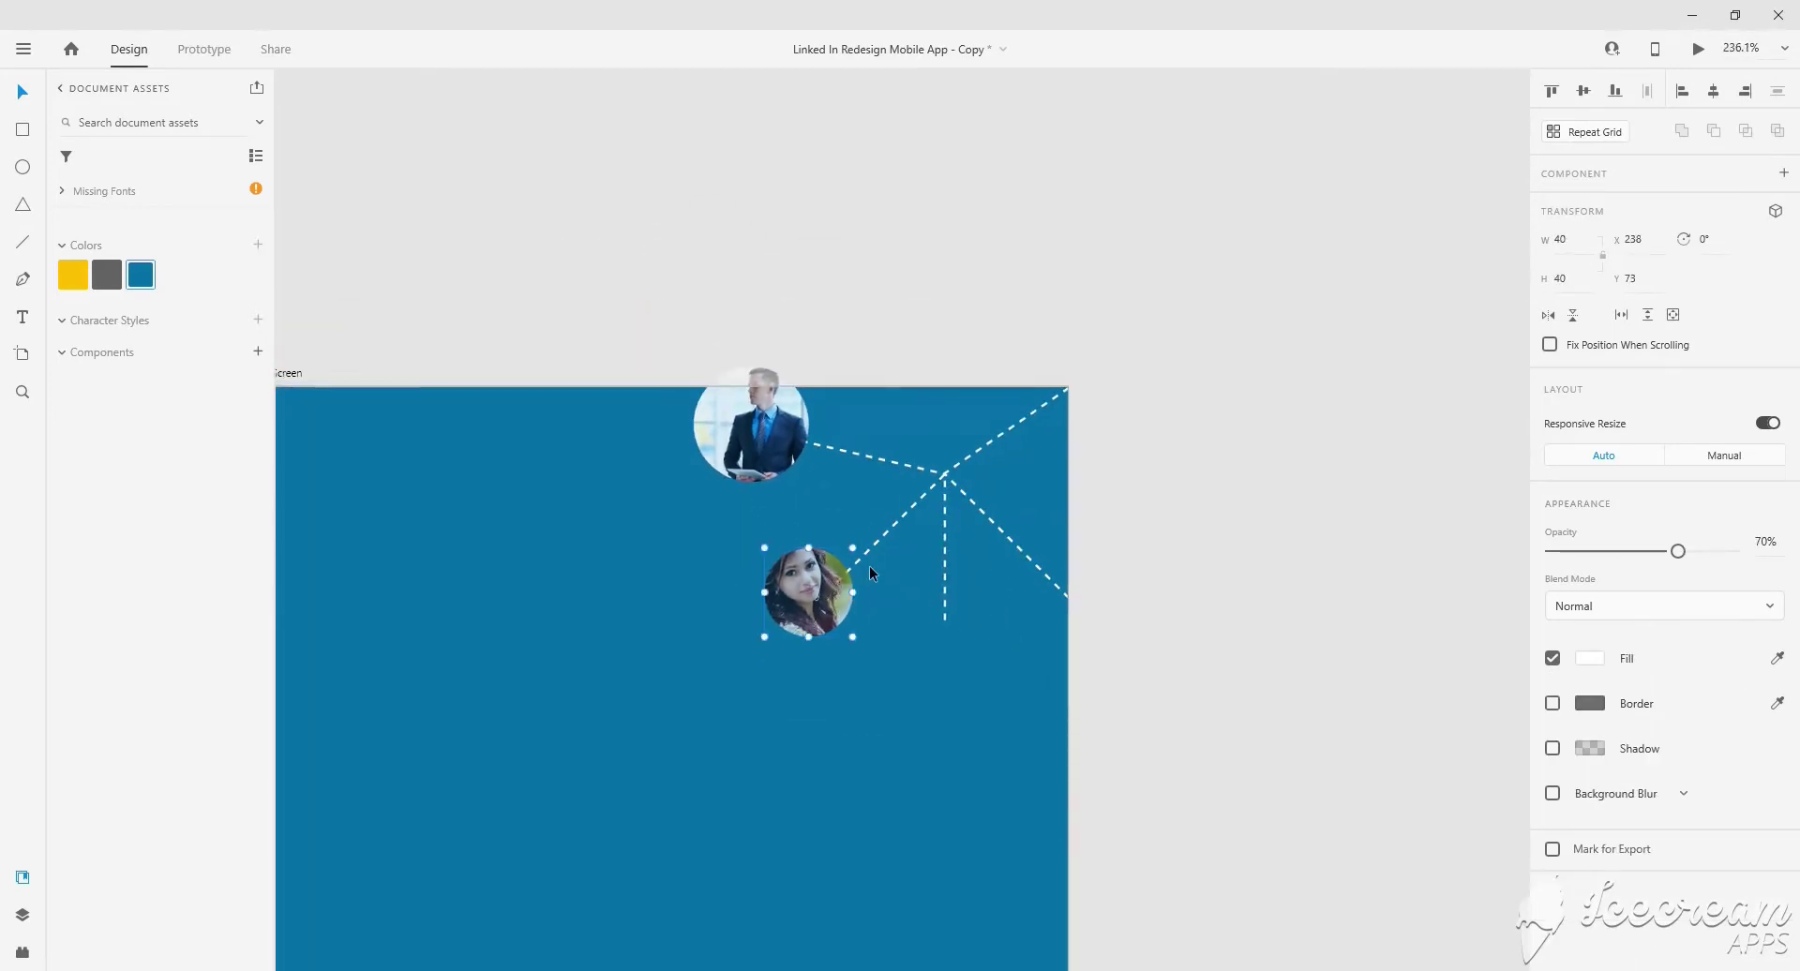
click(858, 561)
click(835, 583)
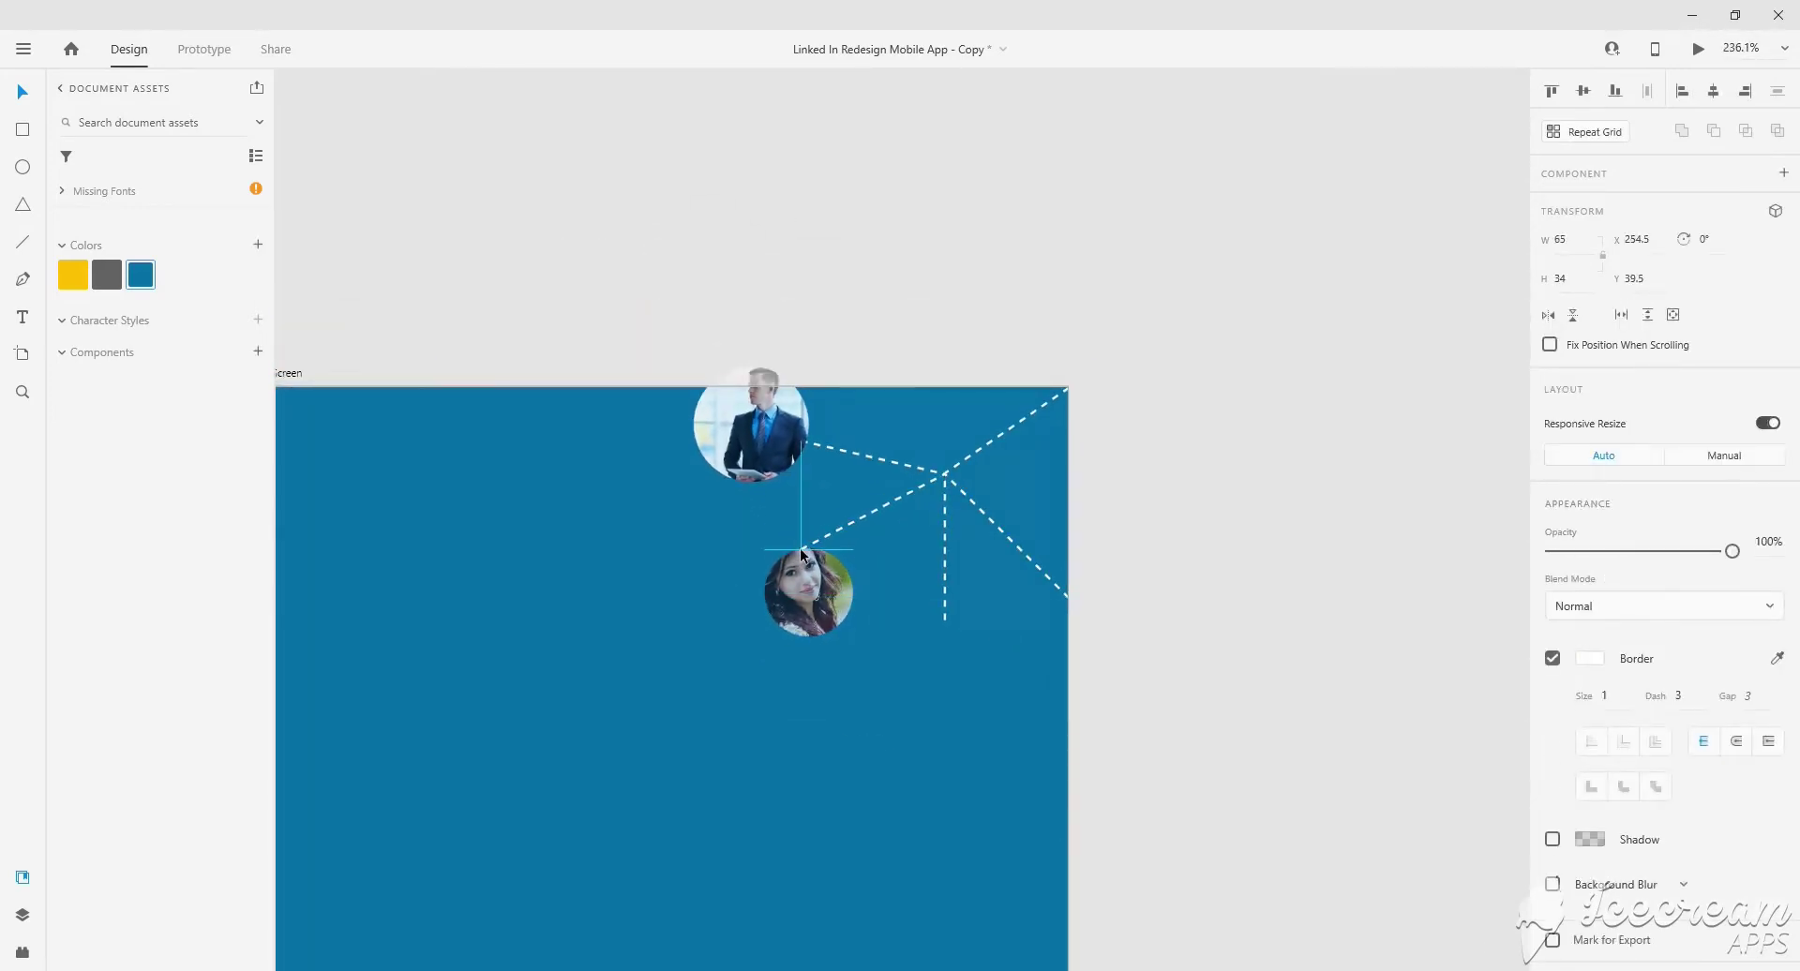
drag(800, 551, 763, 518)
scroll(872, 669, down, 4)
scroll(872, 670, down, 3)
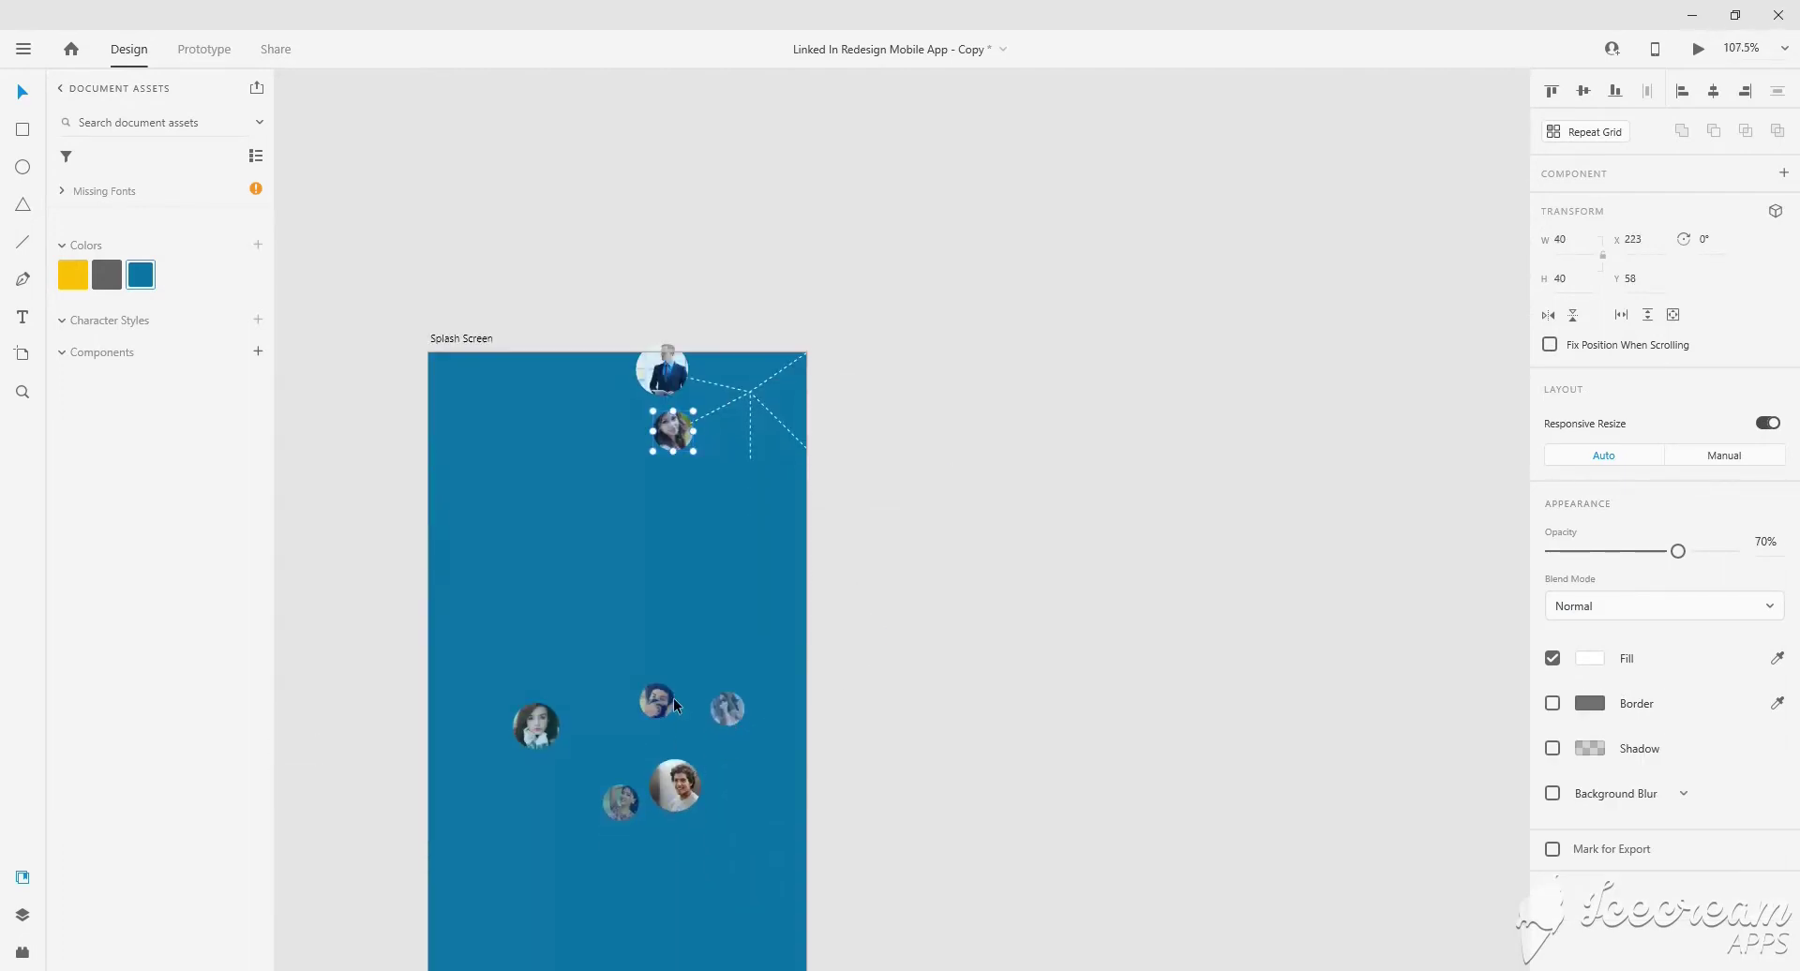
Move the lower woman photo and smiling man photo up toward the lines.
drag(661, 701, 760, 463)
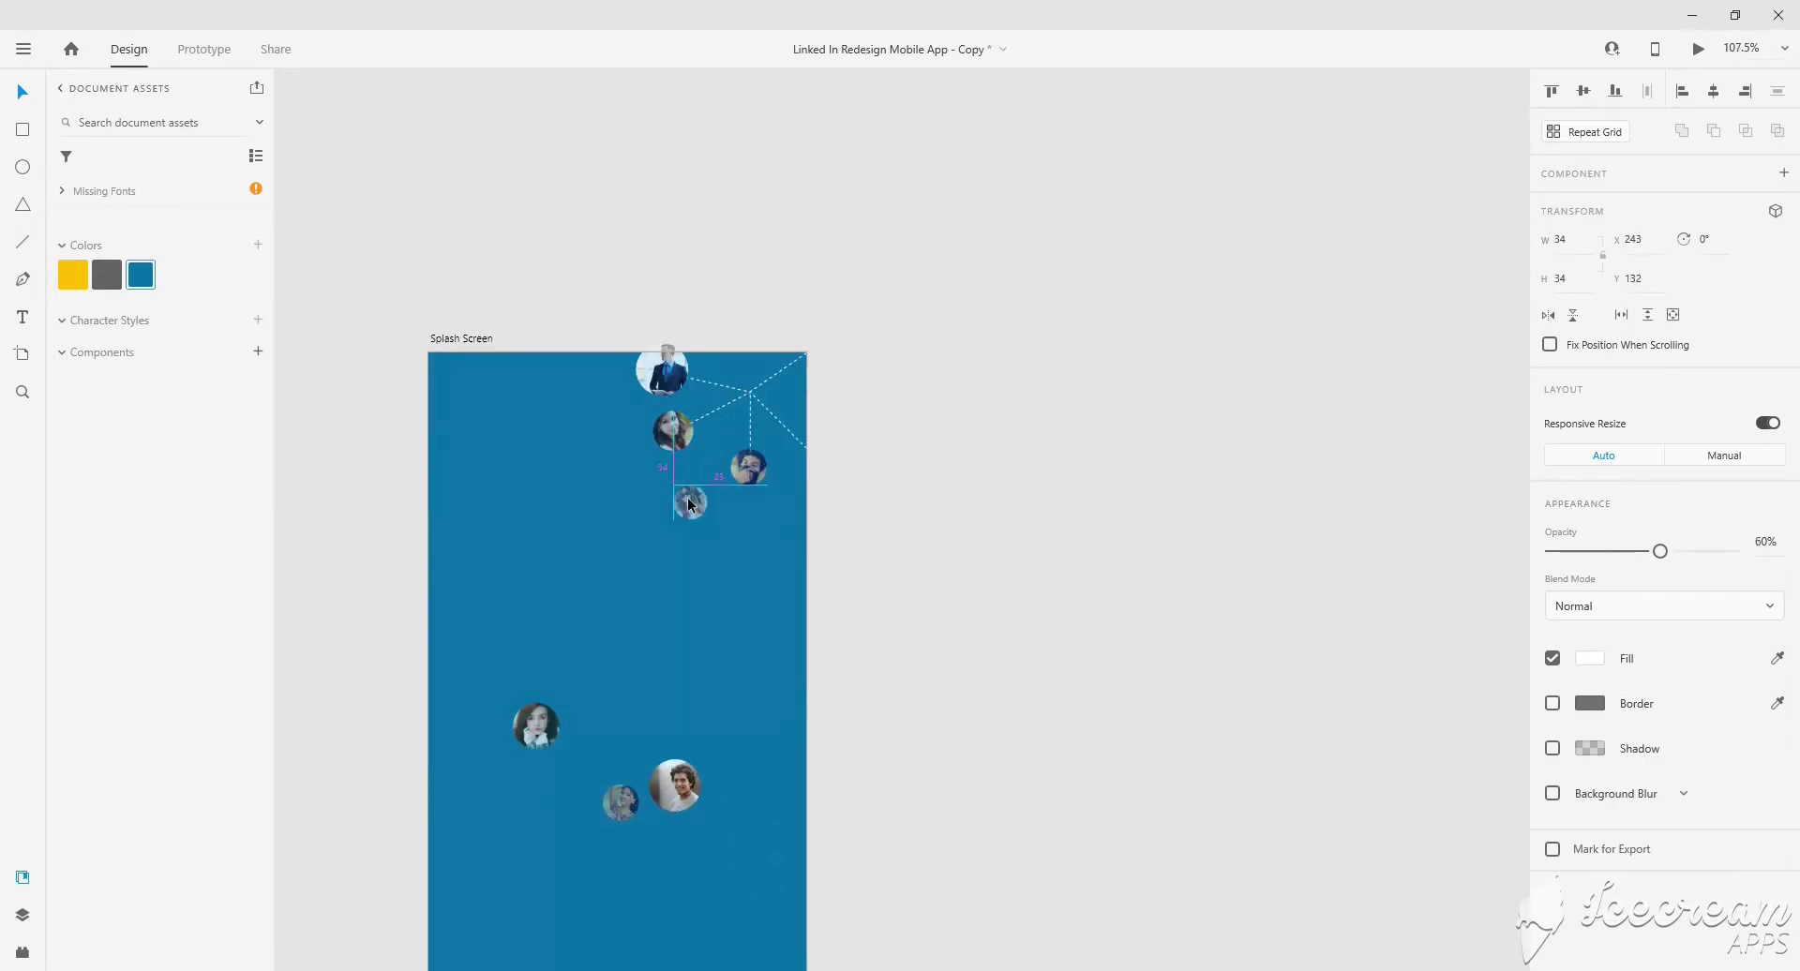
scroll(767, 560, up, 3)
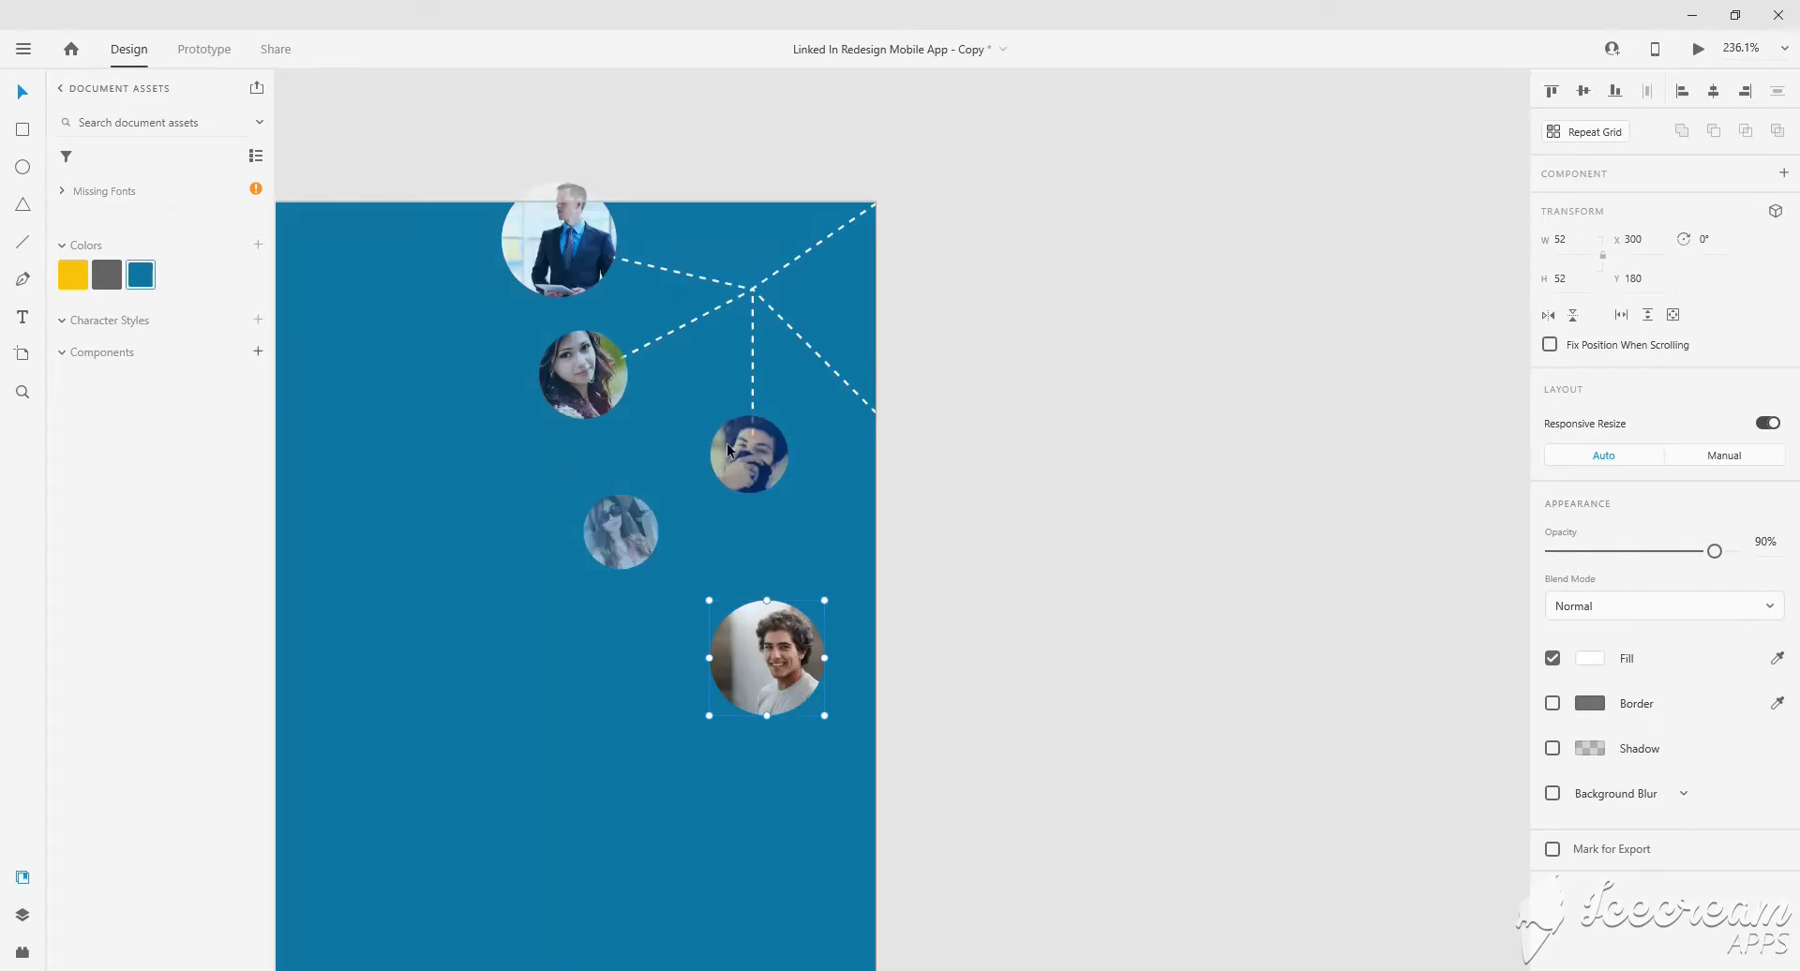
scroll(728, 443, down, 3)
drag(605, 799, 648, 569)
scroll(720, 622, up, 3)
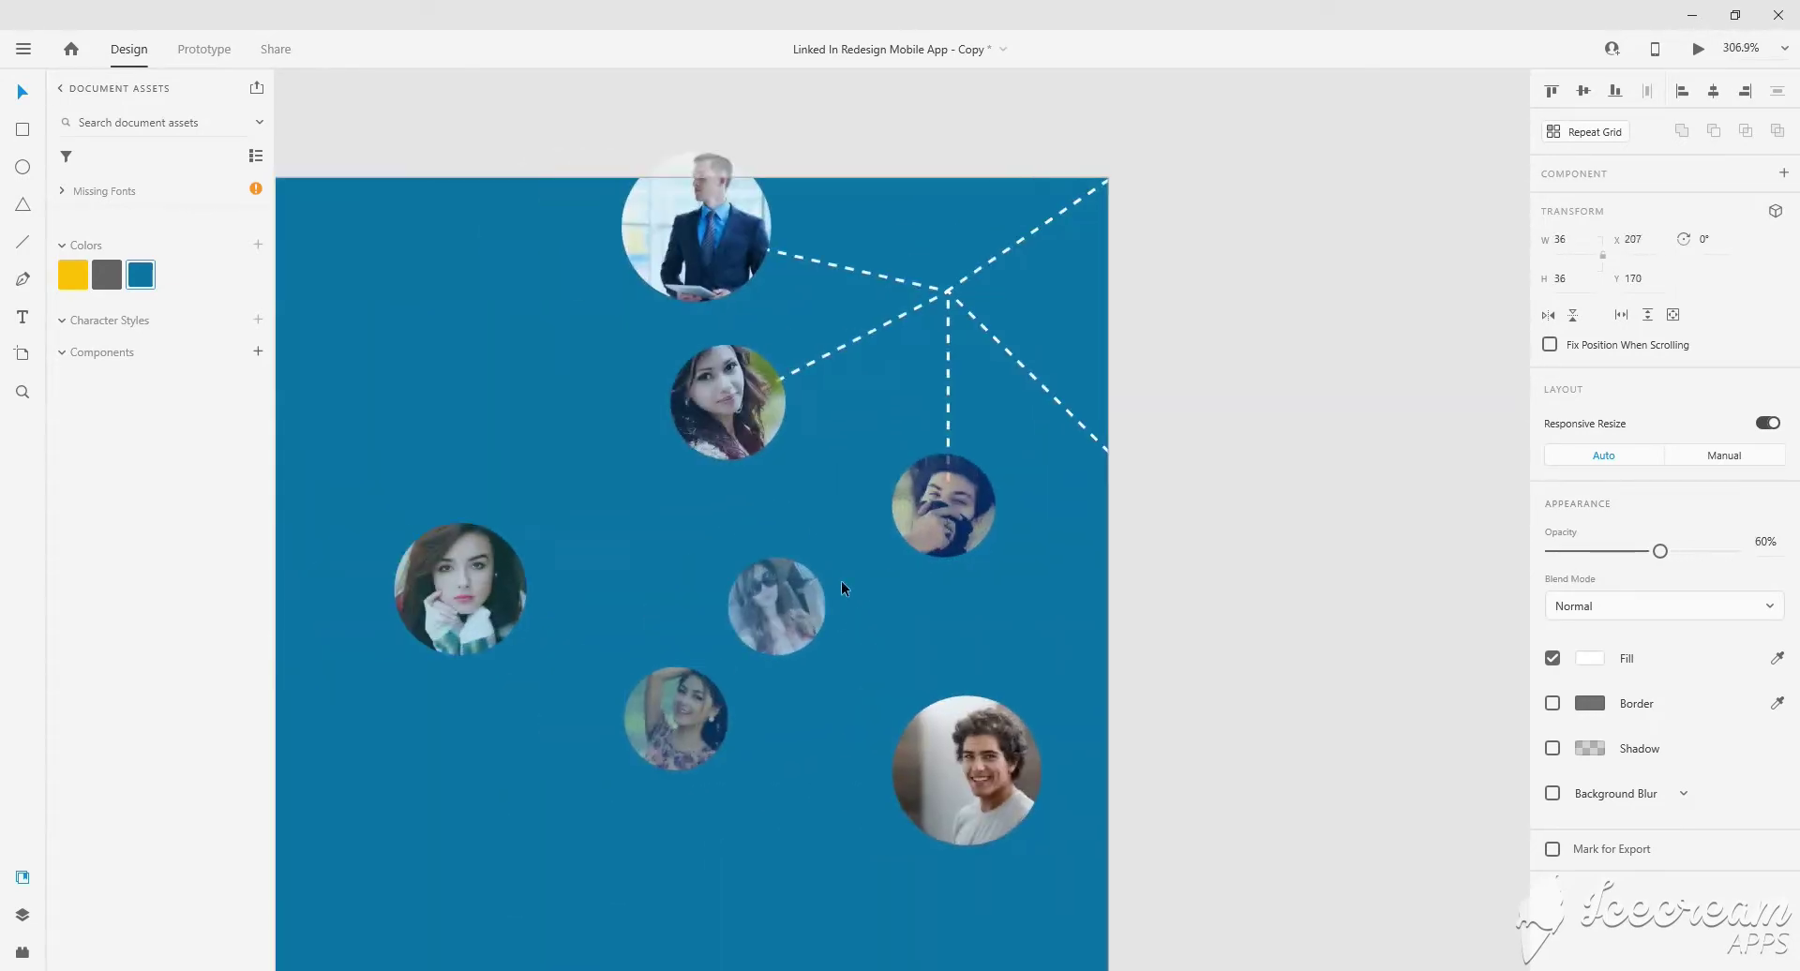
scroll(841, 581, up, 1)
mouse_move(977, 770)
mouse_down()
mouse_move(997, 390)
mouse_move(1100, 502)
mouse_move(1112, 542)
mouse_up()
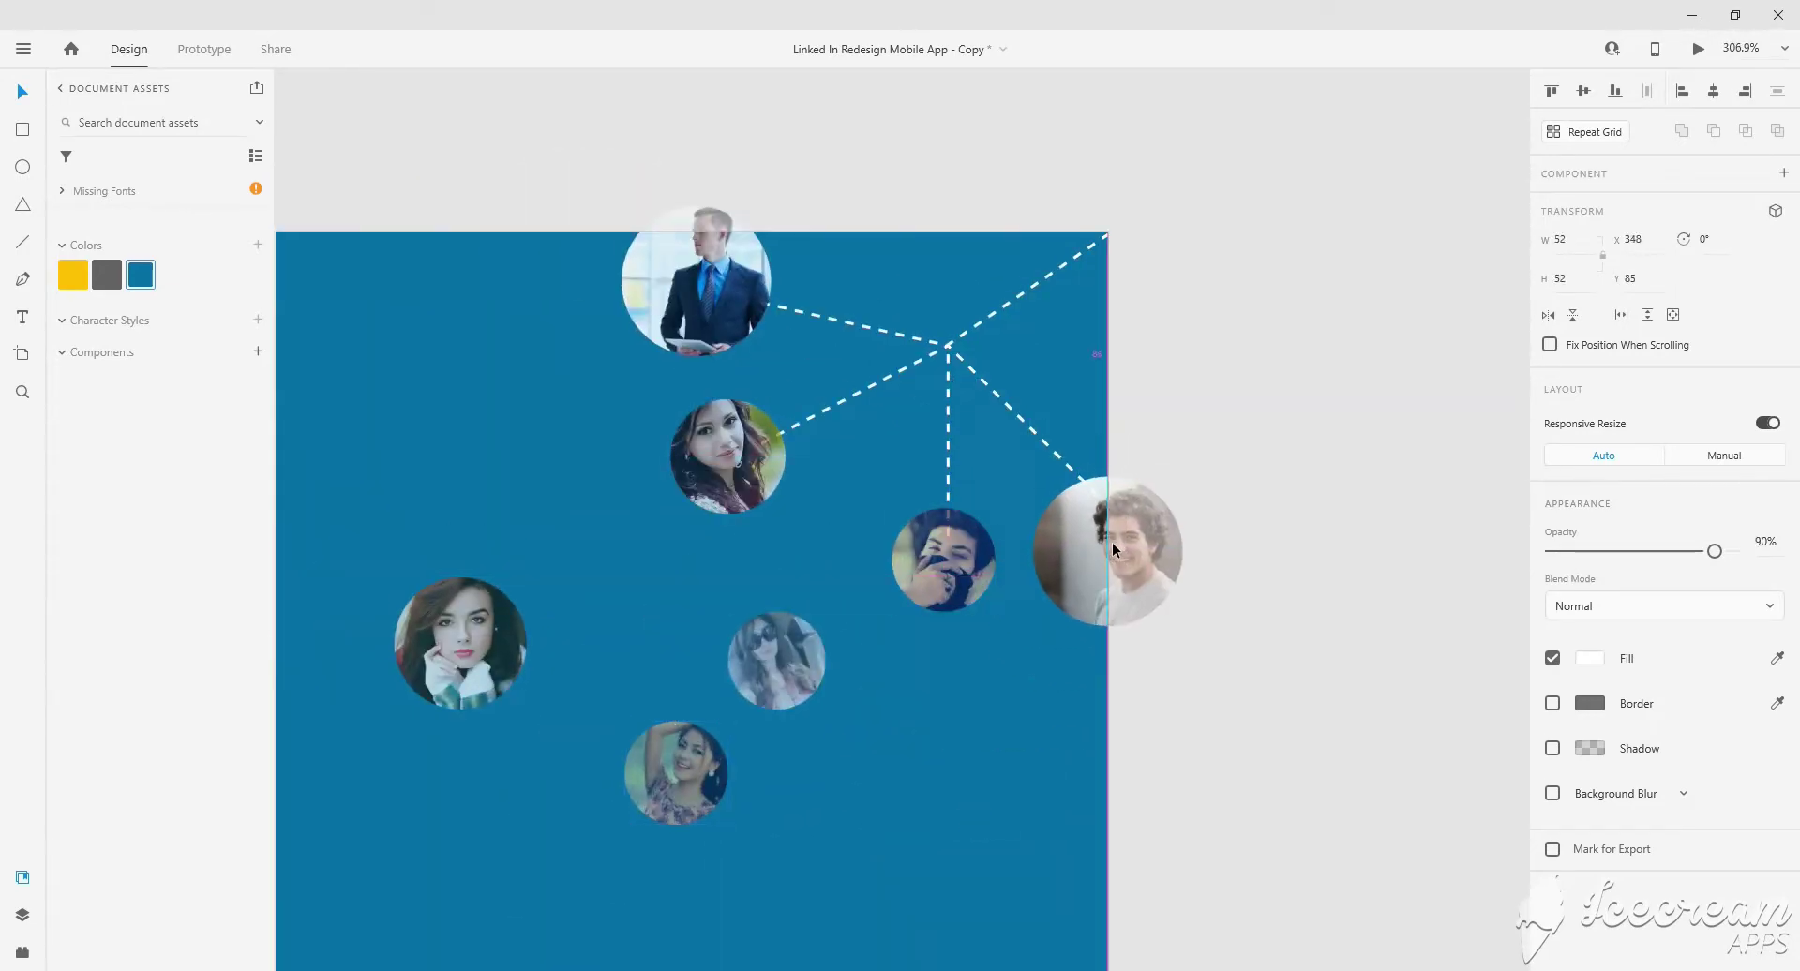
Place the man's photo on the artboard and the covering-face photo at its edge.
double_click(1089, 555)
key(Escape)
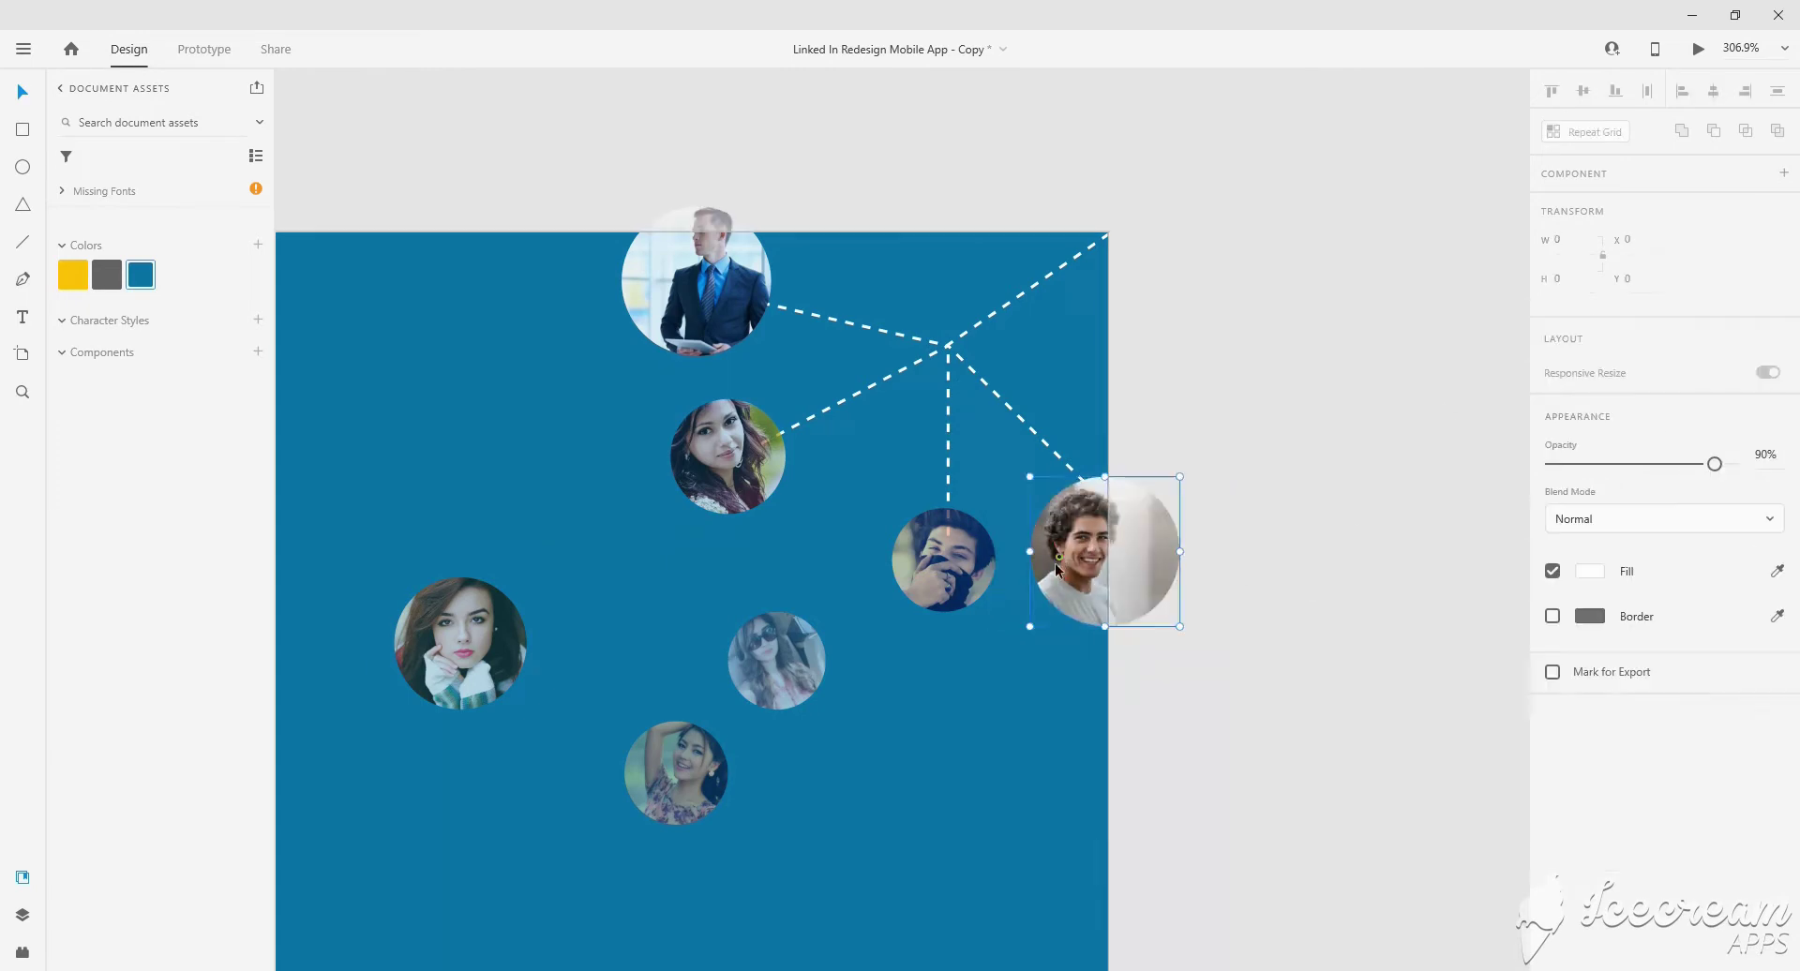
drag(942, 560, 924, 723)
drag(1106, 551, 930, 562)
drag(954, 715, 1122, 542)
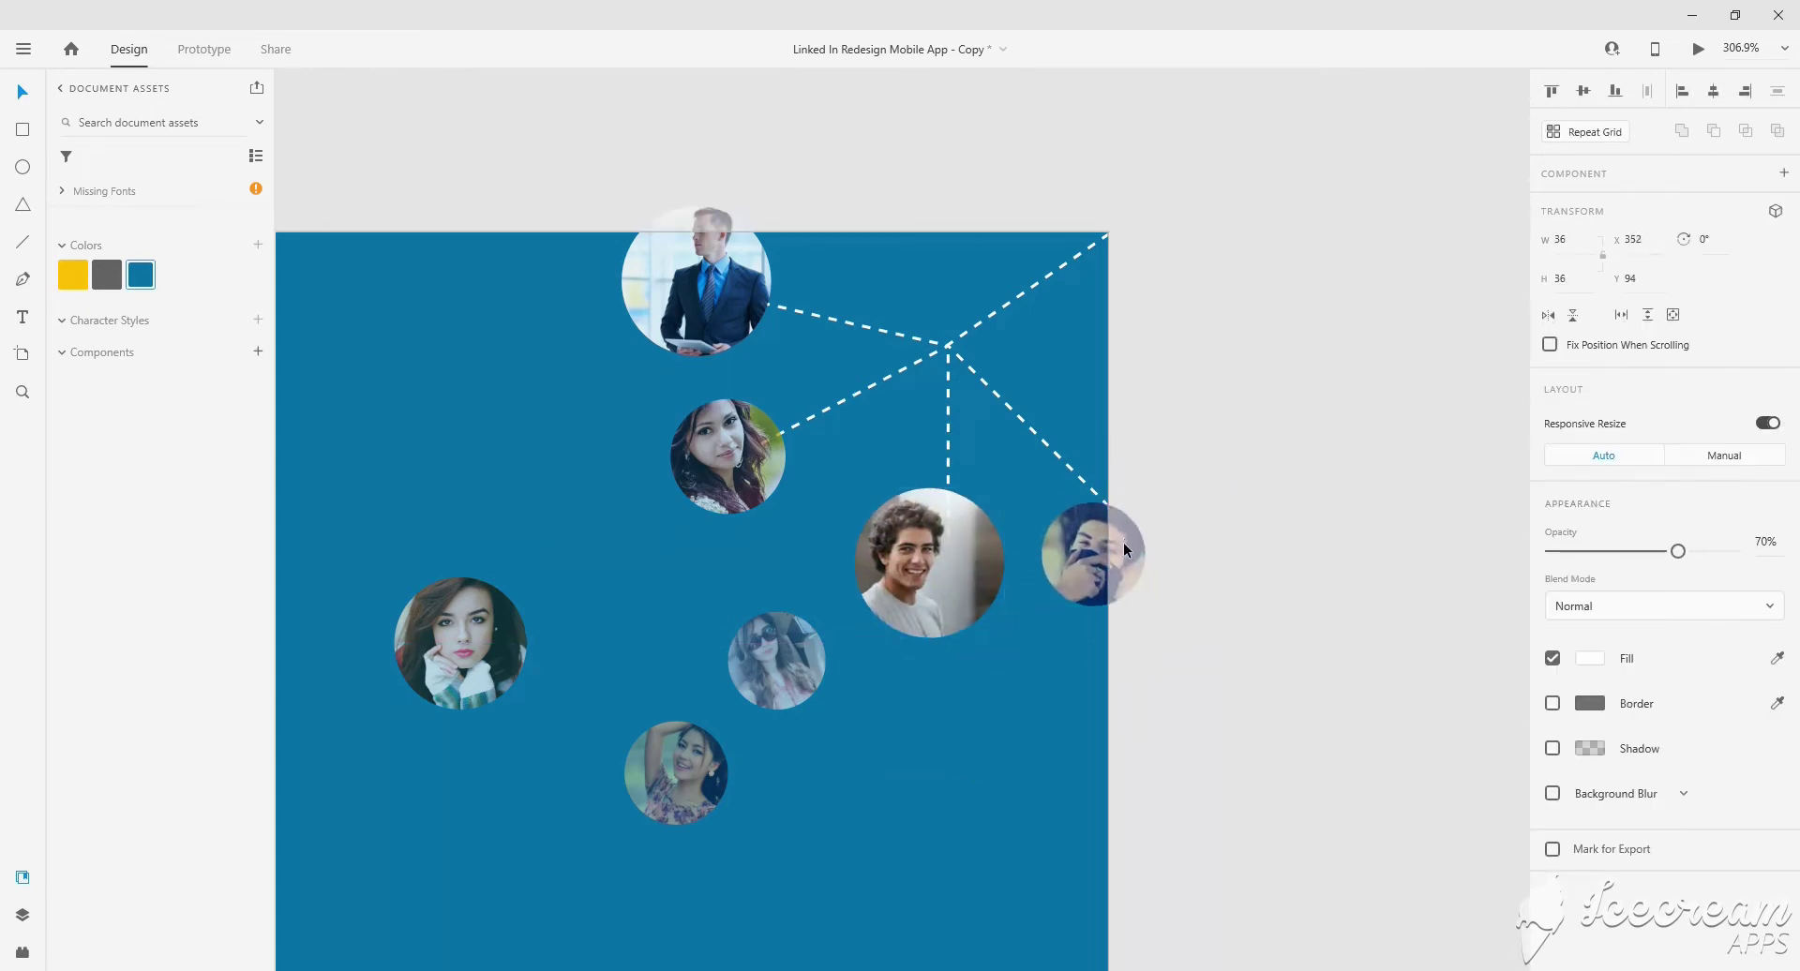
scroll(672, 565, up, 1)
scroll(672, 565, up, 1)
Move a dashed connector line down-left and attach its upper end to the hub.
click(1060, 284)
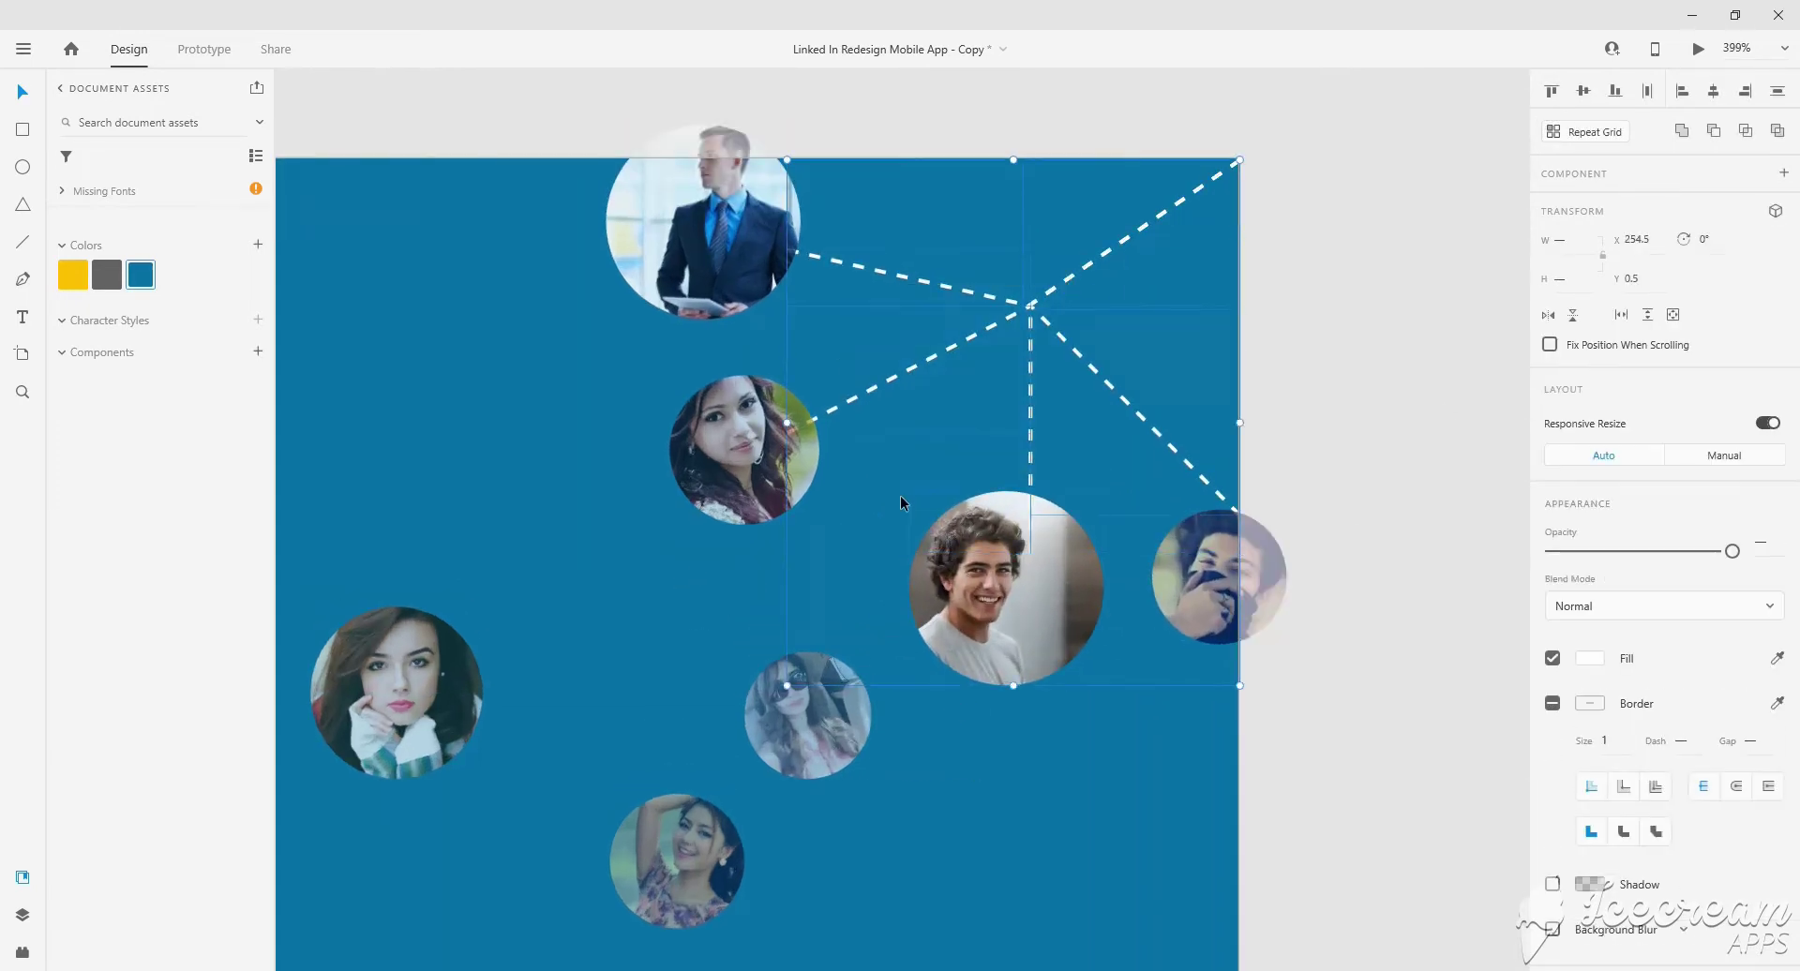
drag(1163, 230, 933, 469)
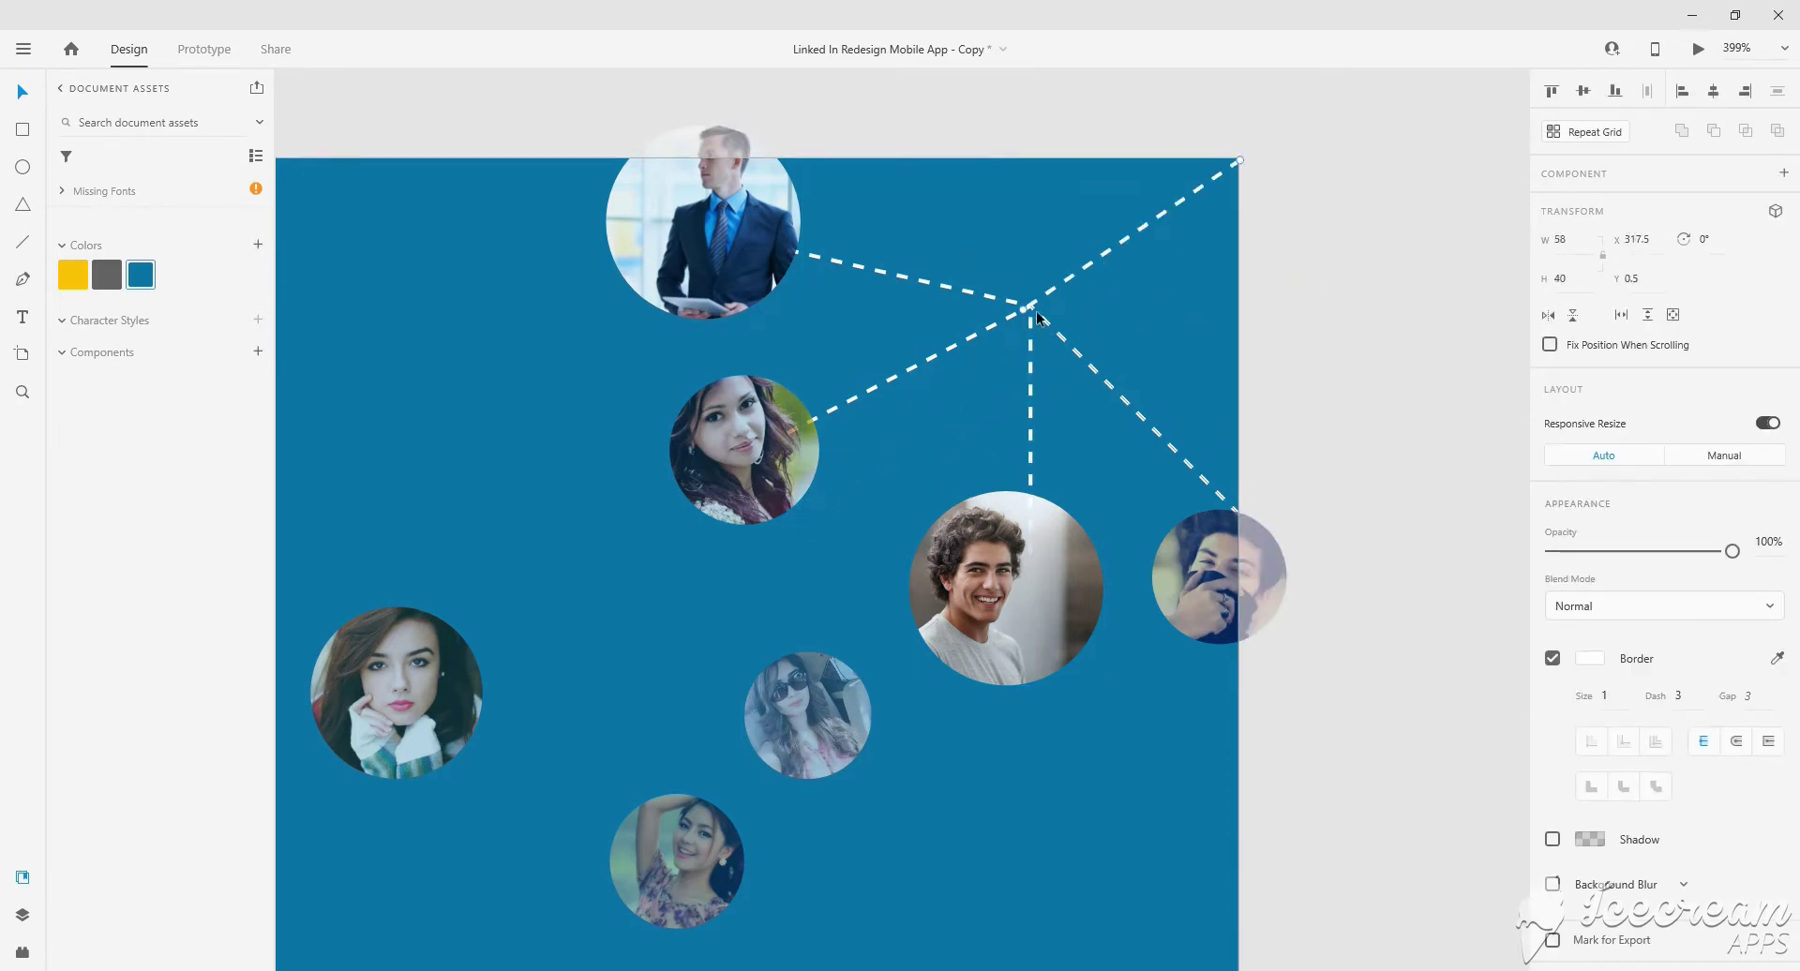
drag(1052, 290, 1061, 446)
drag(1044, 363, 1032, 316)
Add a duplicate connector running left from the hub, with a woman photo at its end.
drag(826, 741, 775, 696)
scroll(783, 694, down, 5)
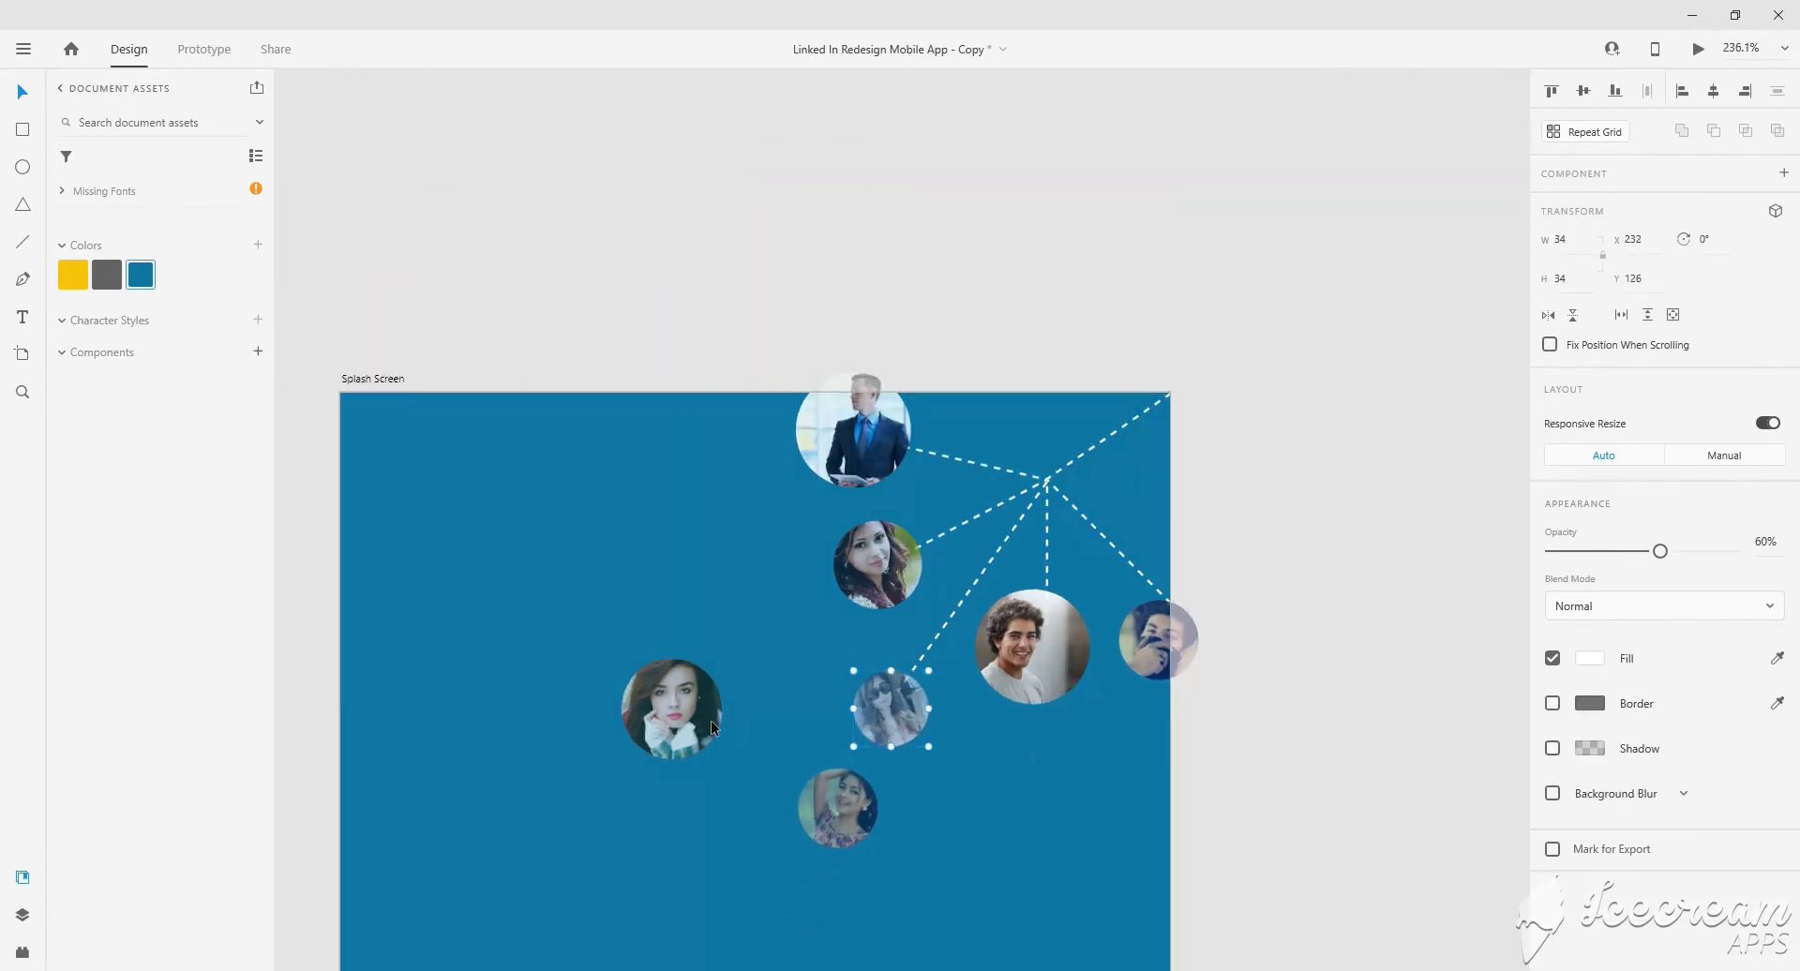
click(867, 605)
scroll(834, 663, up, 4)
scroll(836, 662, down, 2)
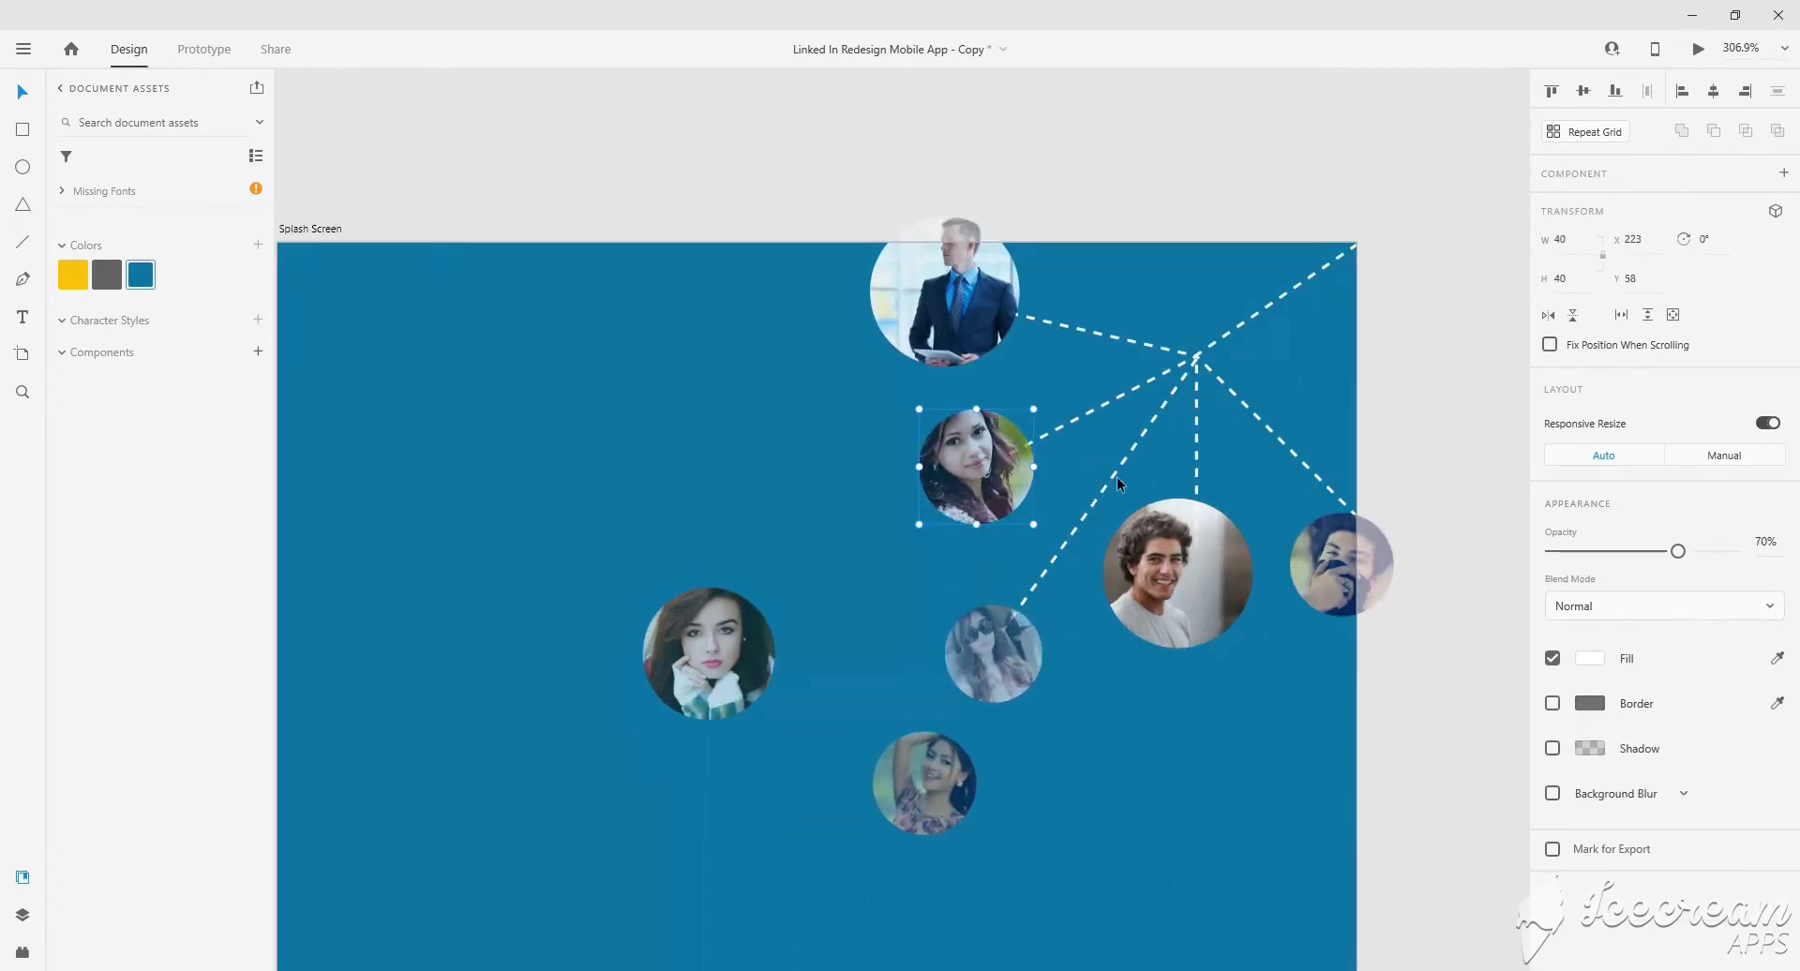
click(1117, 476)
key(ctrl+d)
drag(1022, 605, 835, 415)
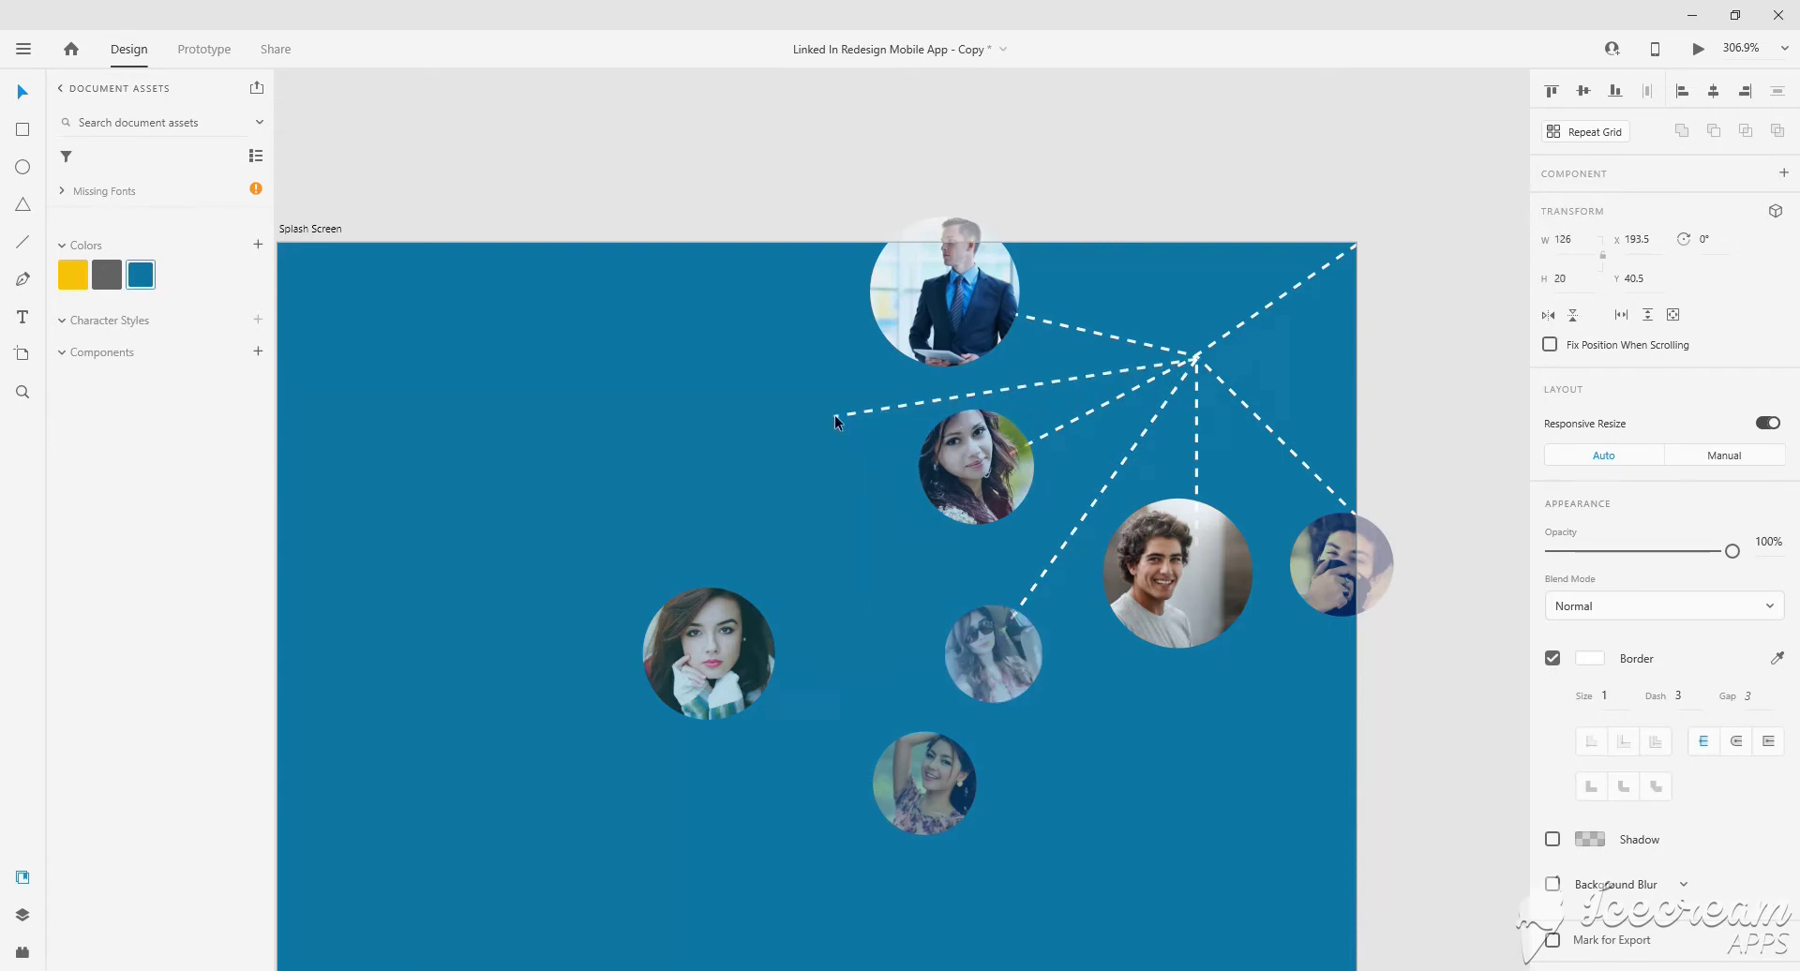
drag(754, 641, 837, 409)
Move the small woman's photo to the artboard's right edge.
drag(1121, 874, 1124, 868)
scroll(1152, 682, down, 2)
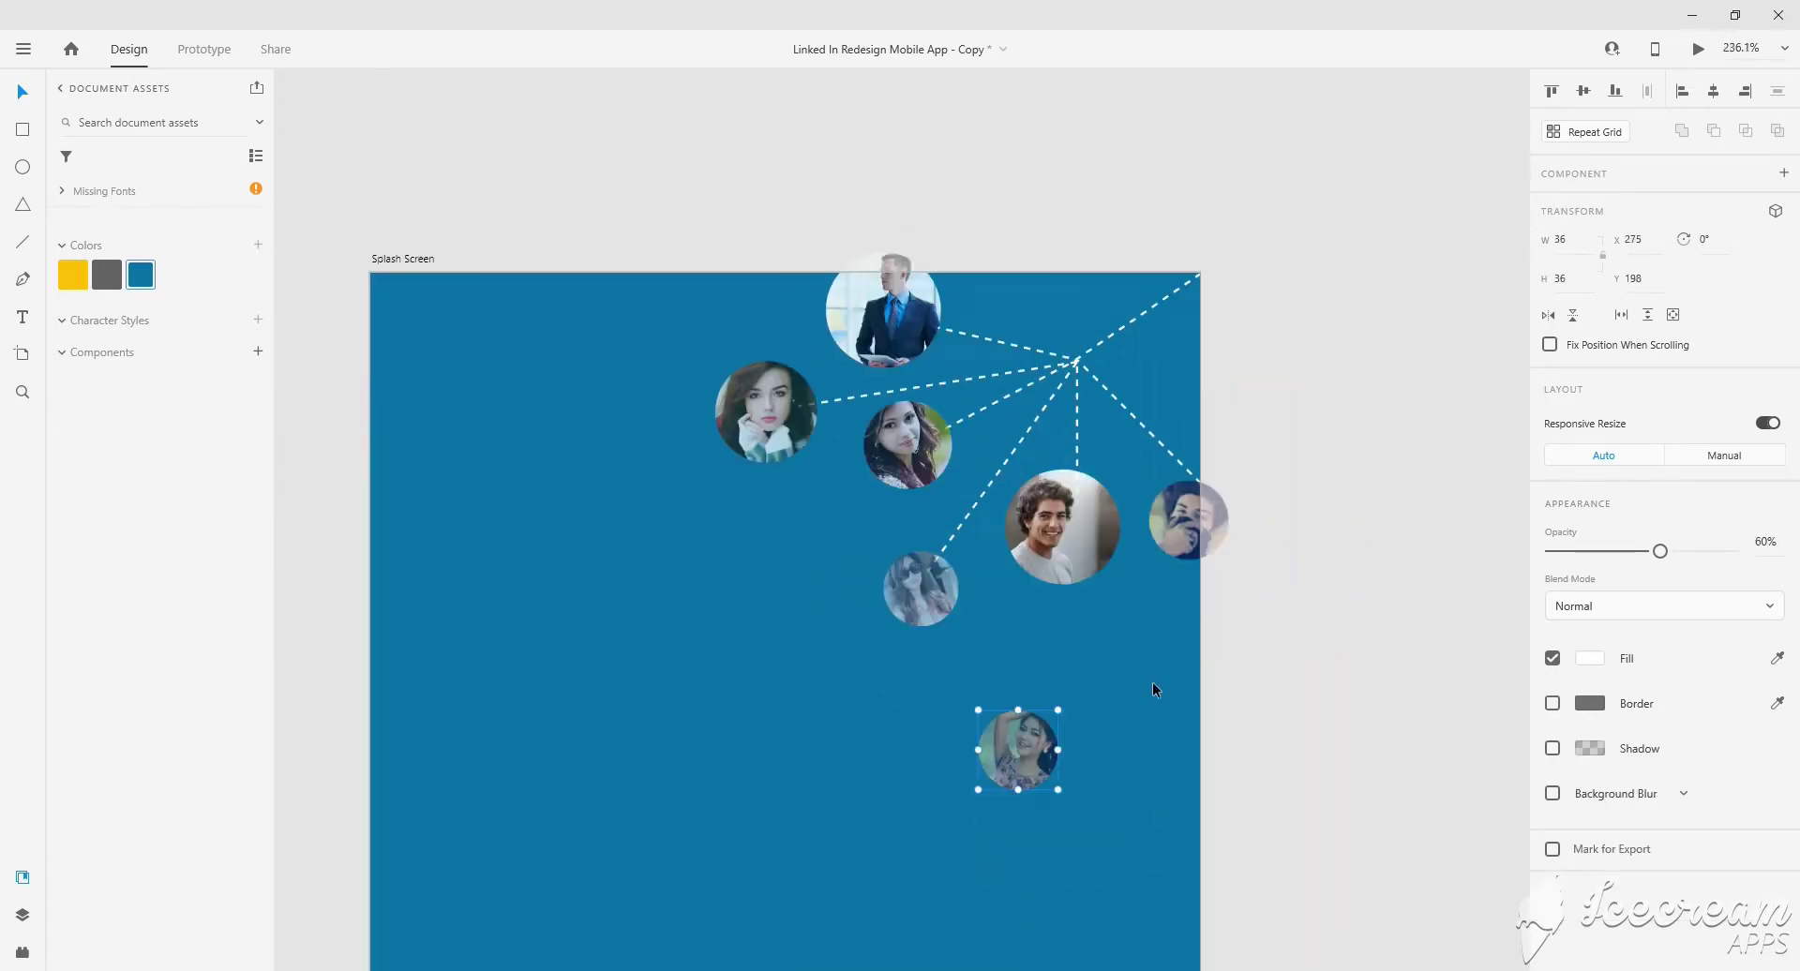
click(986, 494)
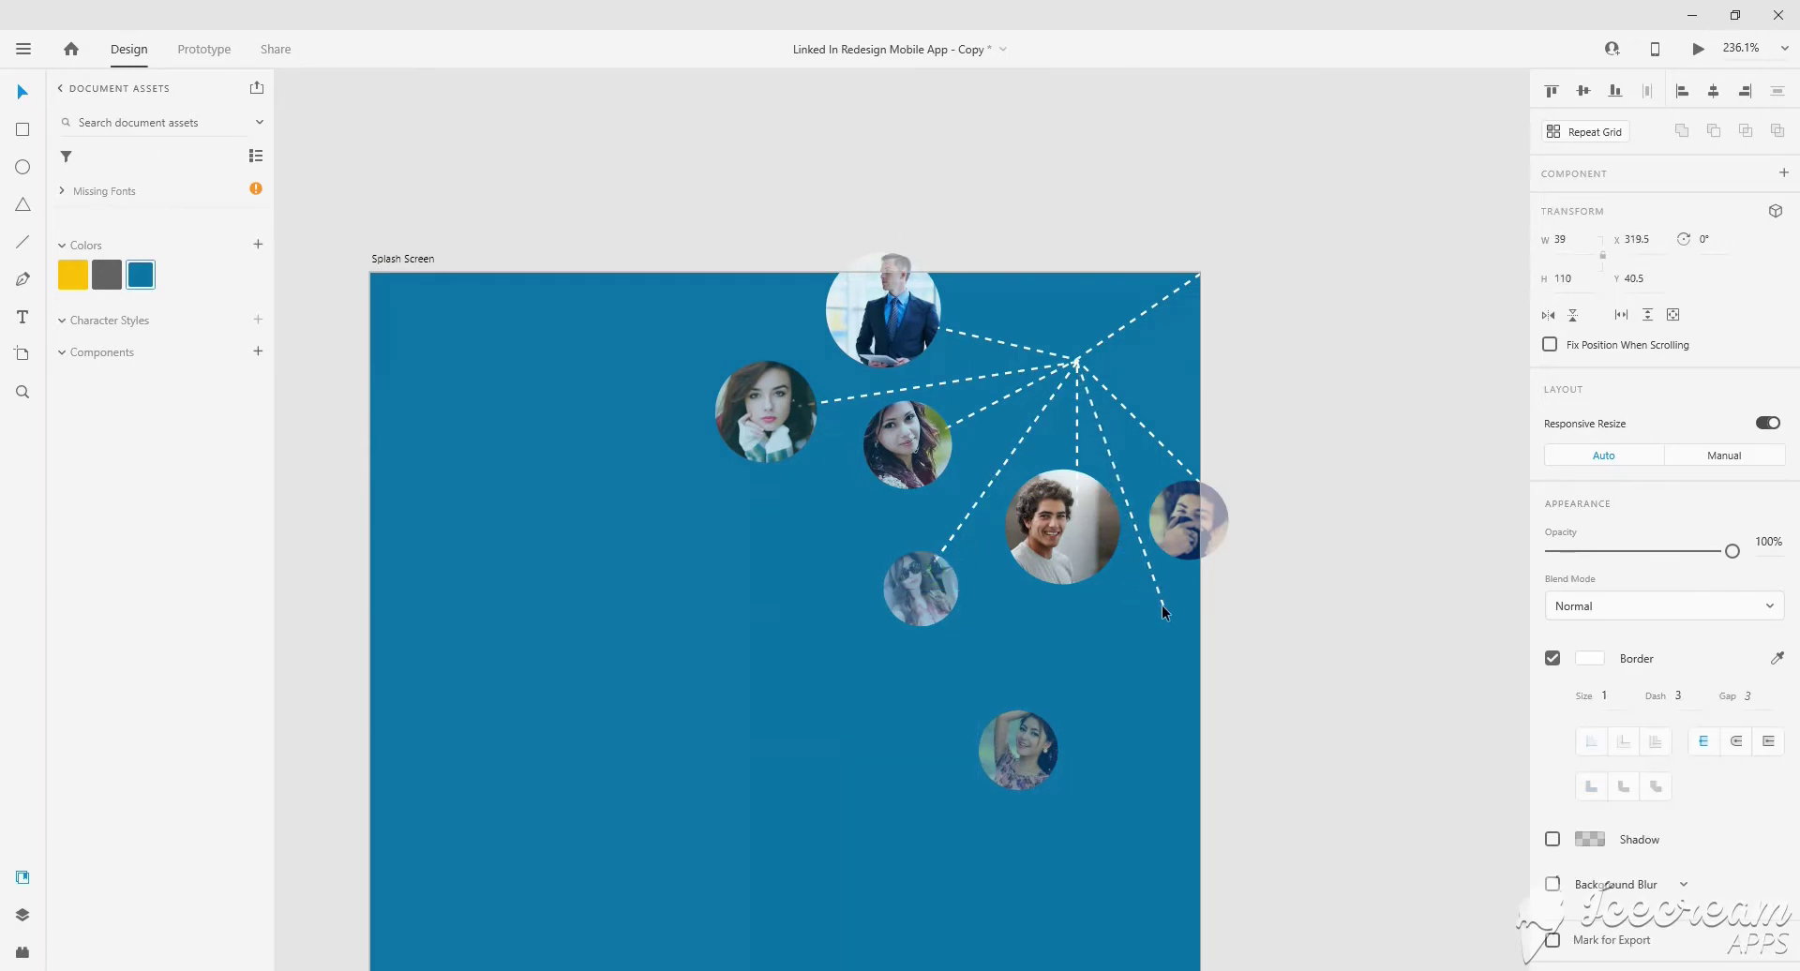
drag(1020, 771, 1186, 667)
scroll(1309, 646, down, 3)
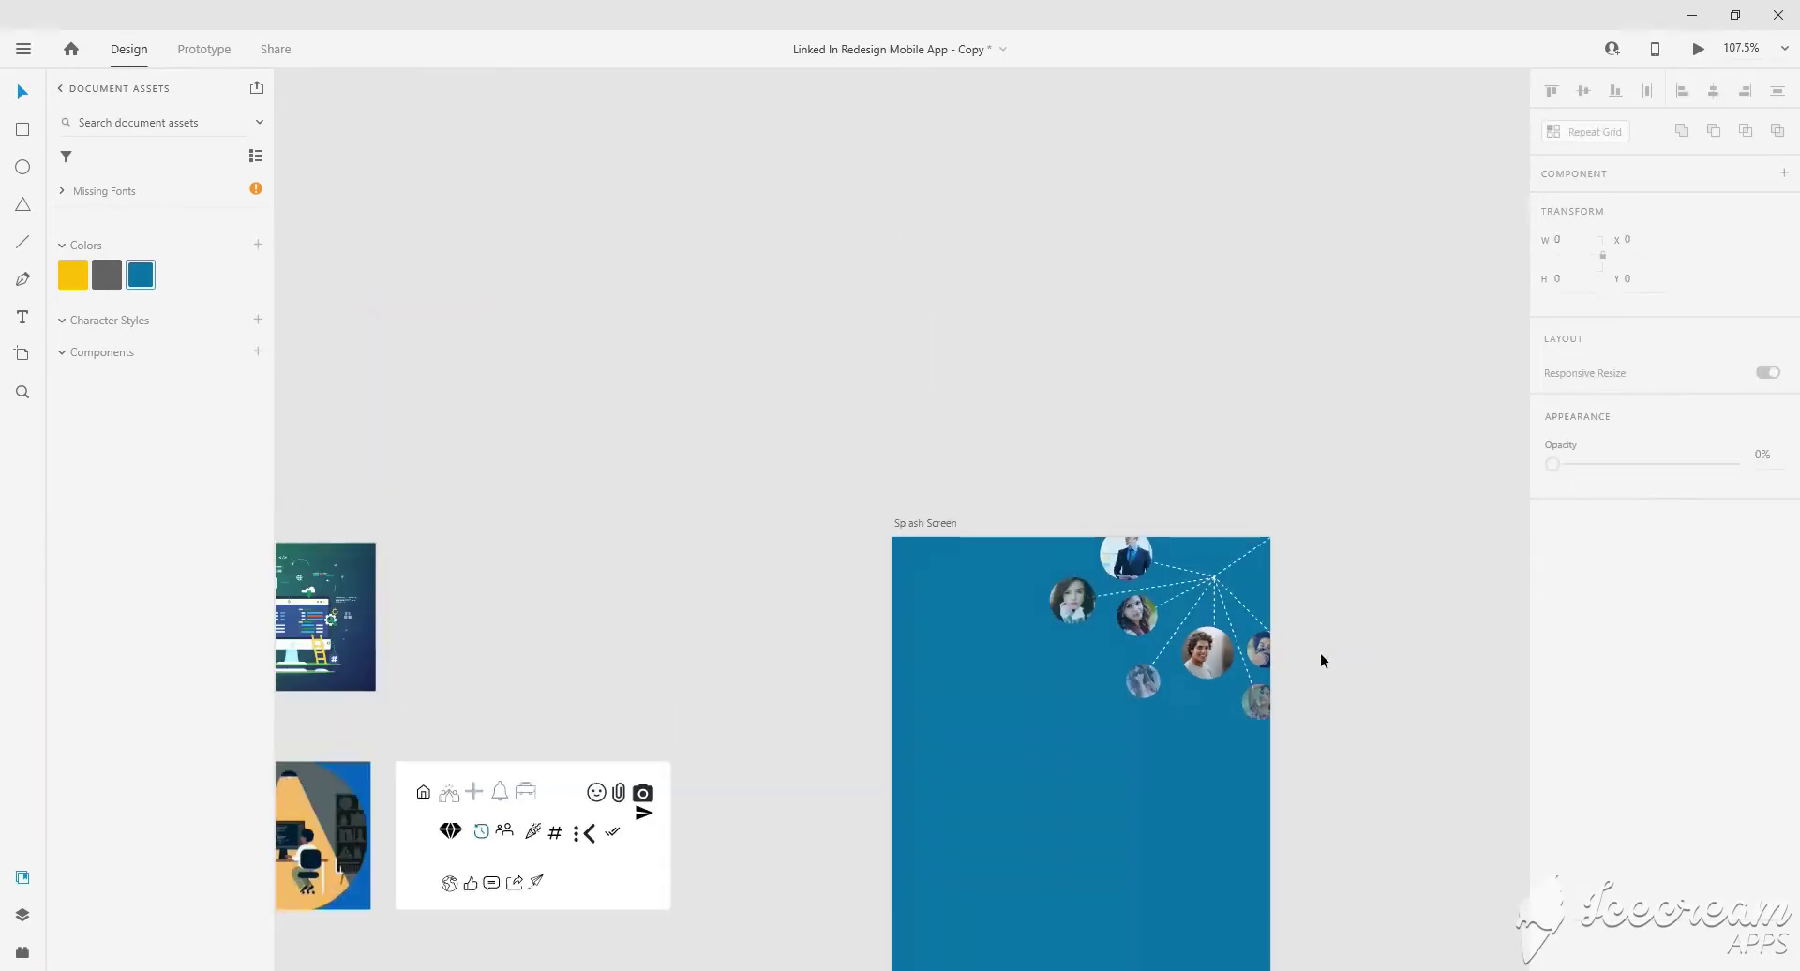
scroll(1304, 544, up, 3)
Set the dashed connector lines to 50% opacity and bring up the Icons 4 Design plugin.
drag(1303, 546, 1072, 661)
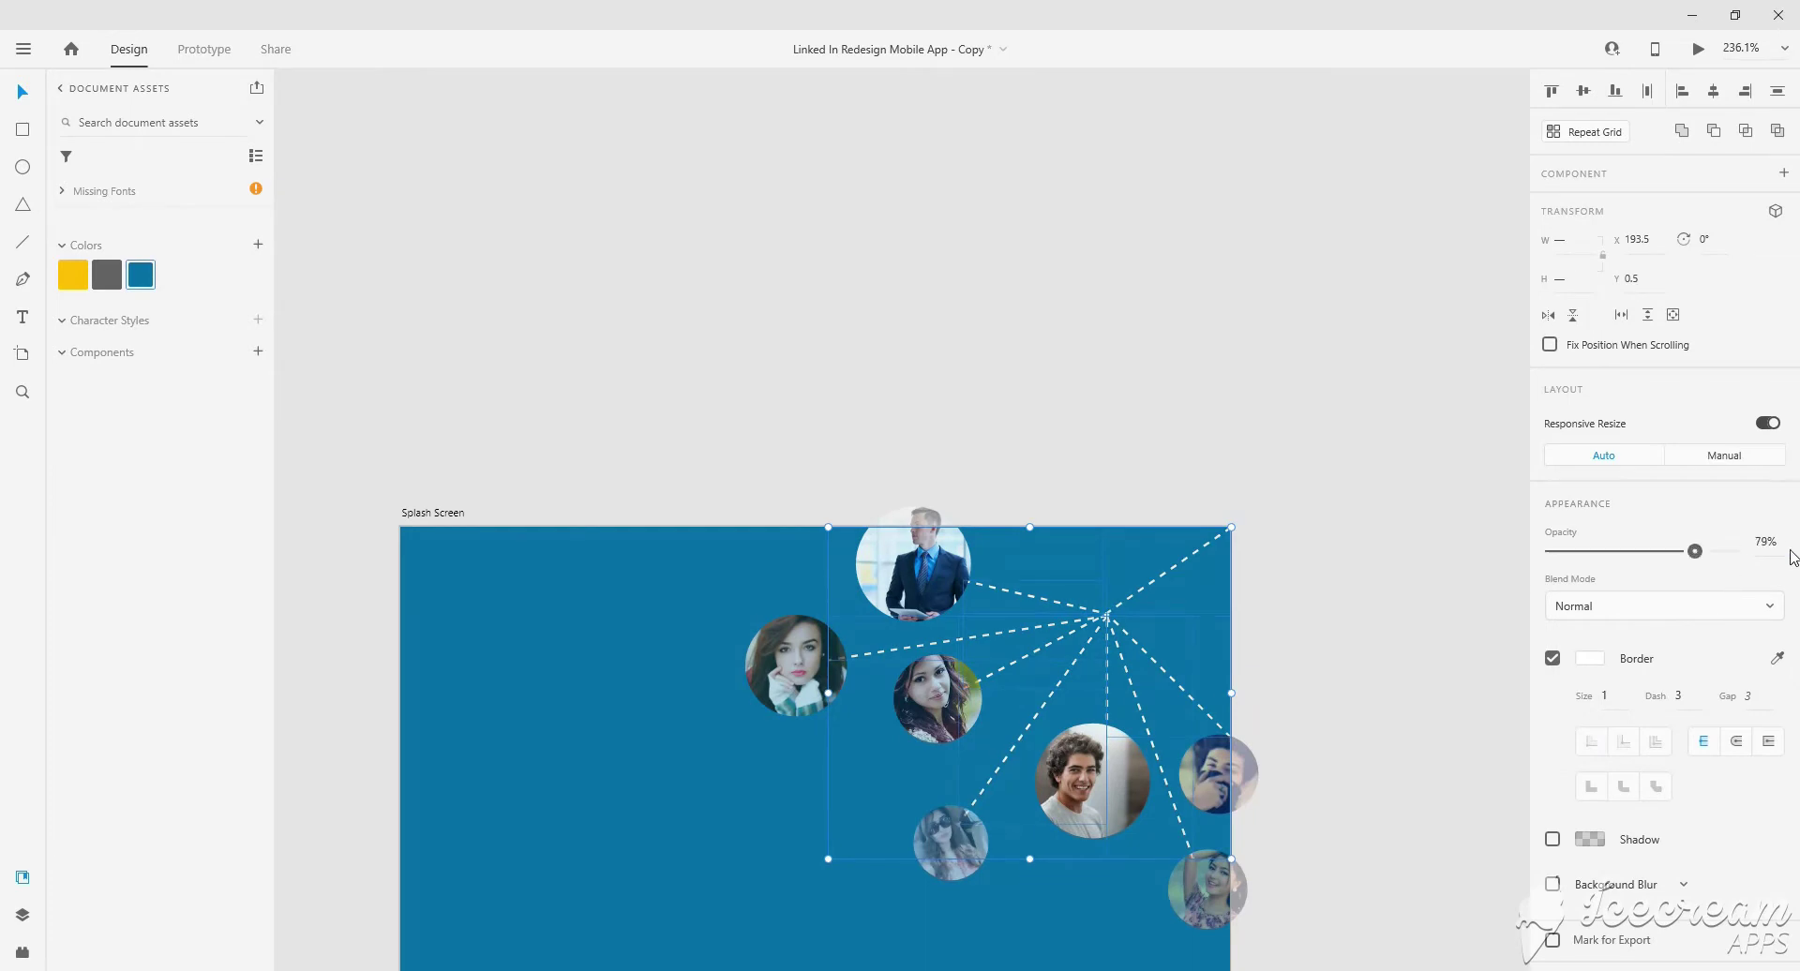
key(Return)
scroll(1426, 602, down, 2)
scroll(1418, 609, down, 3)
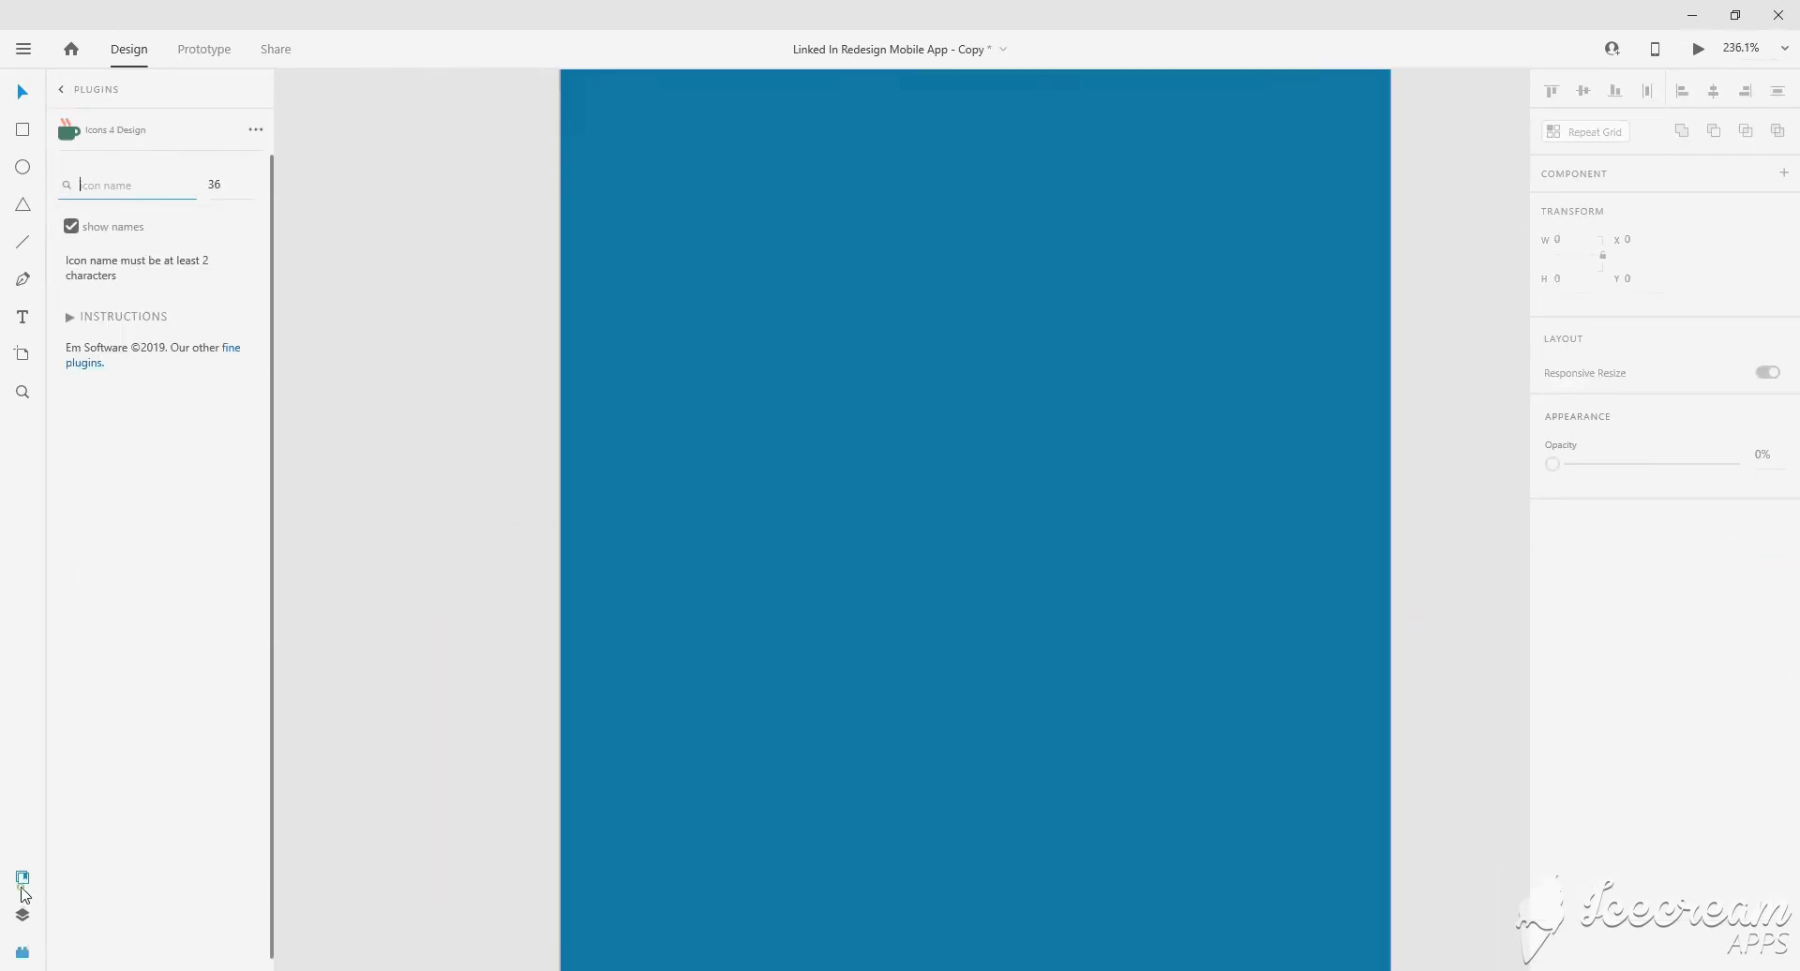
click(23, 881)
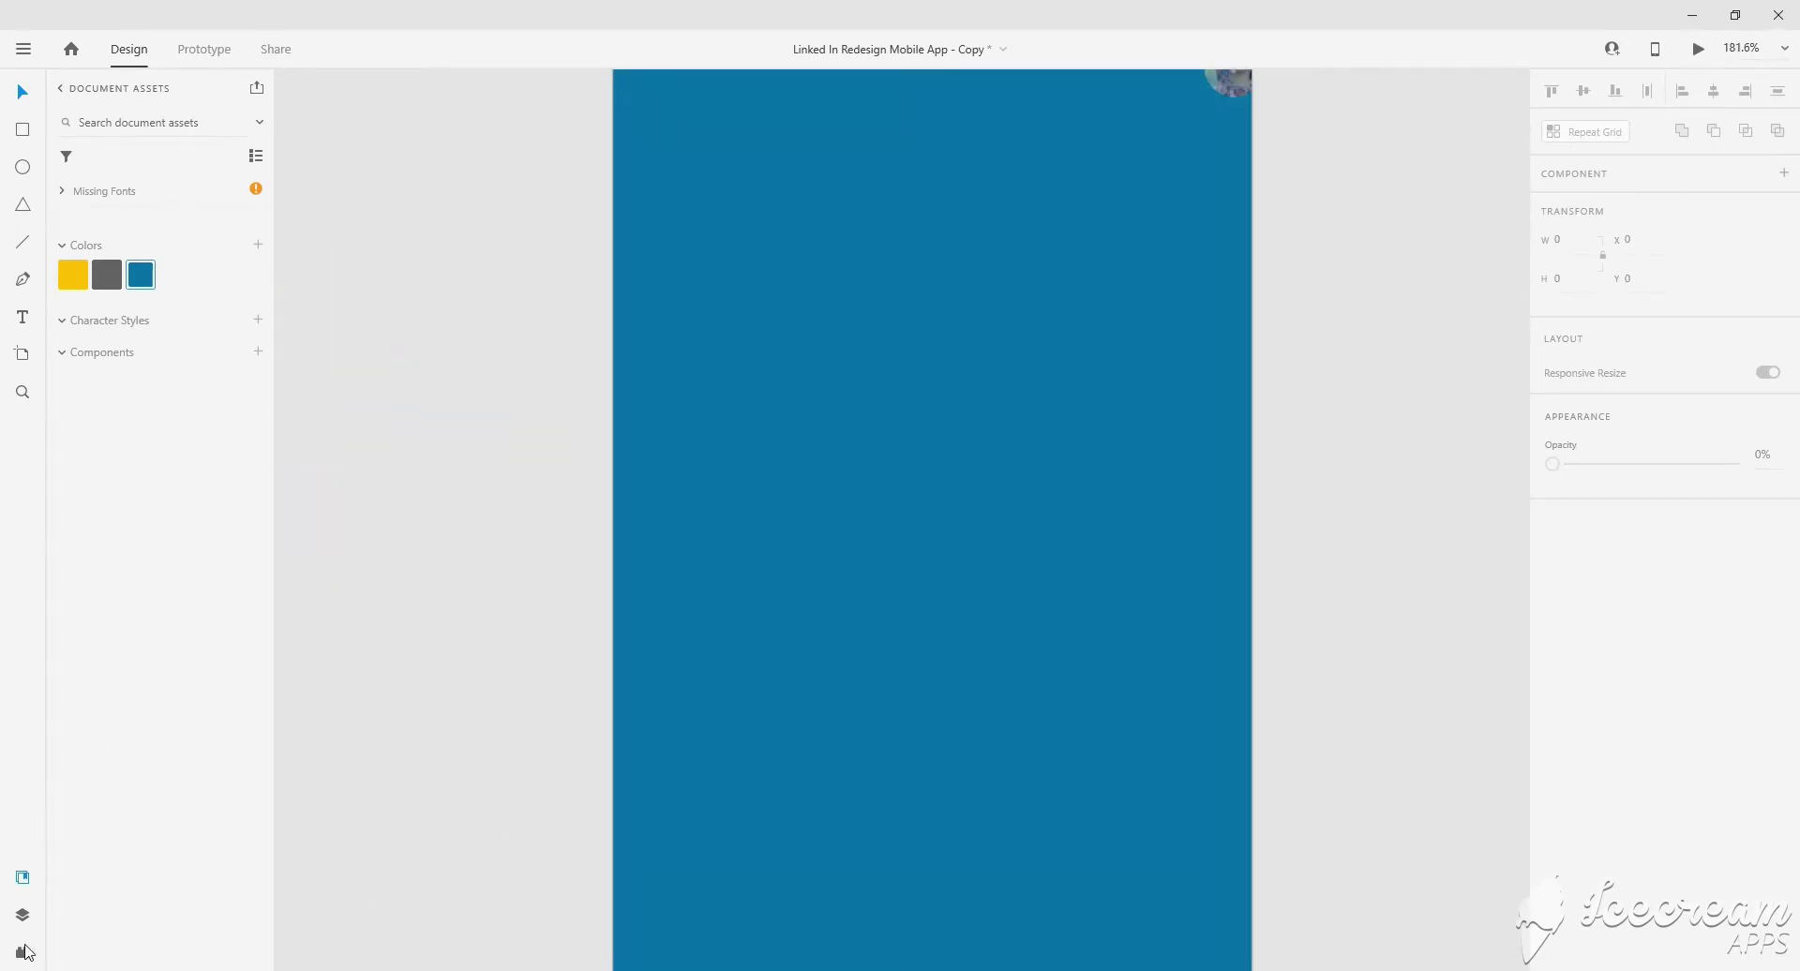
click(22, 953)
Insert the linkedin-in icon from a 'linked' search, enlarged at the artboard centre.
text(linked)
click(137, 304)
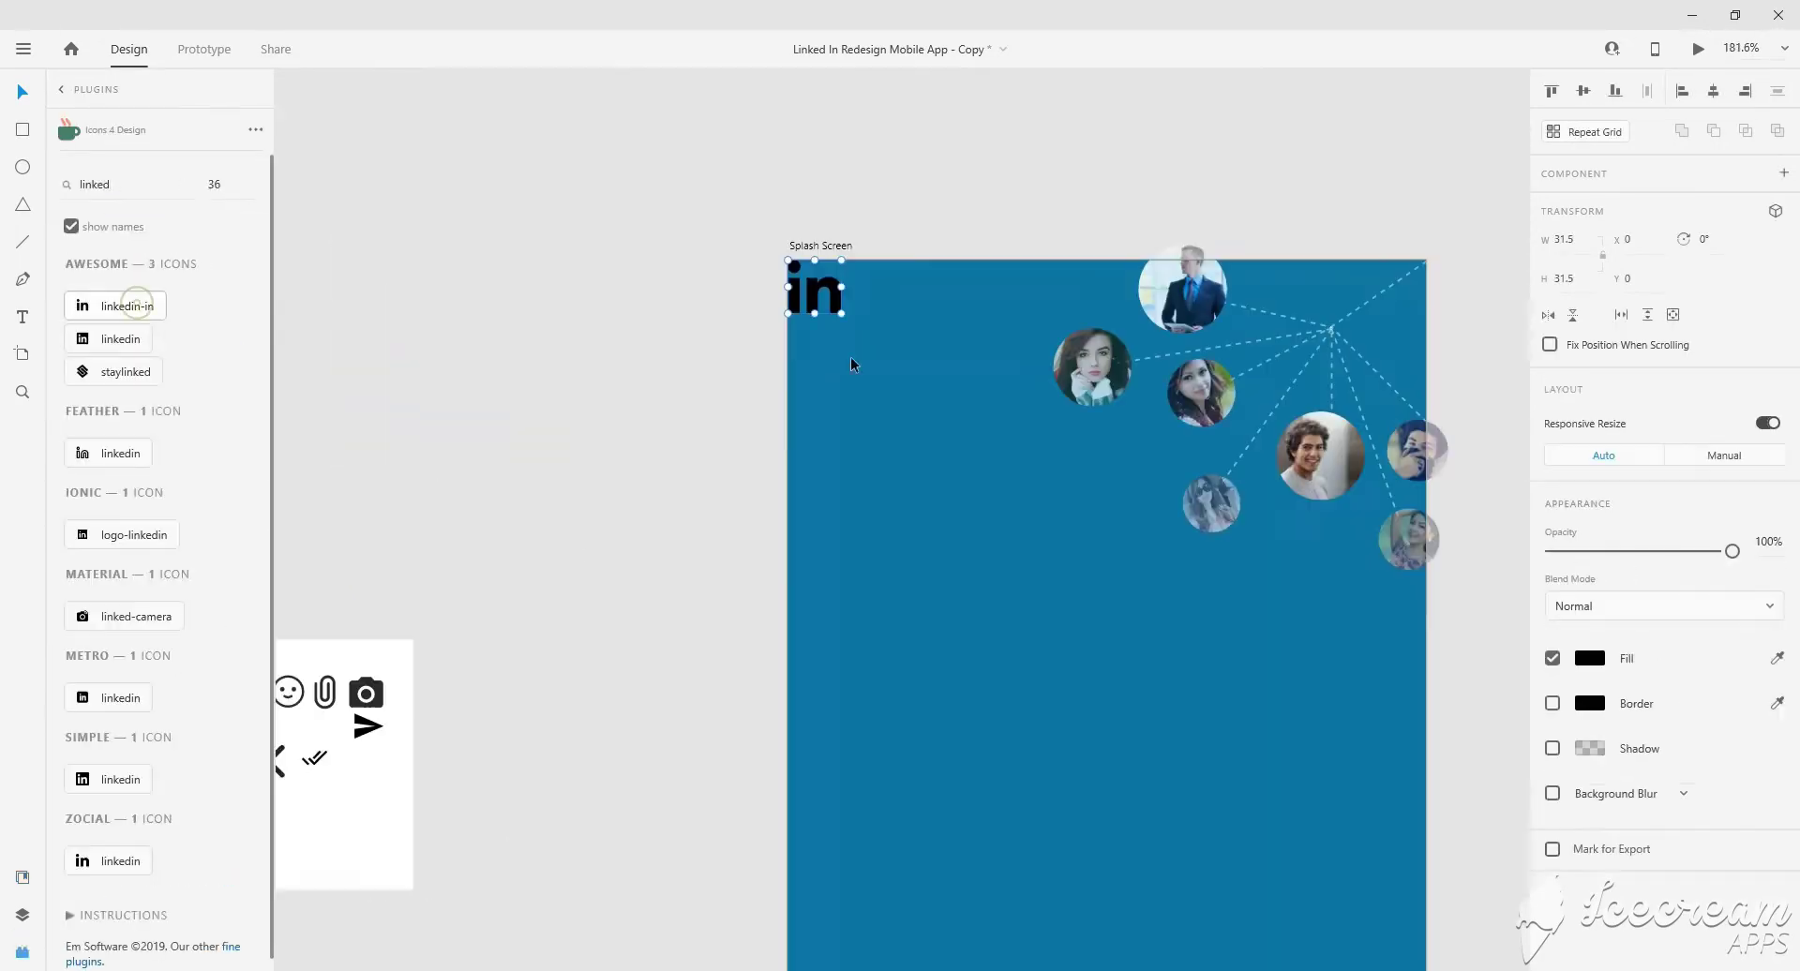
drag(814, 291, 1160, 884)
scroll(1152, 680, down, 5)
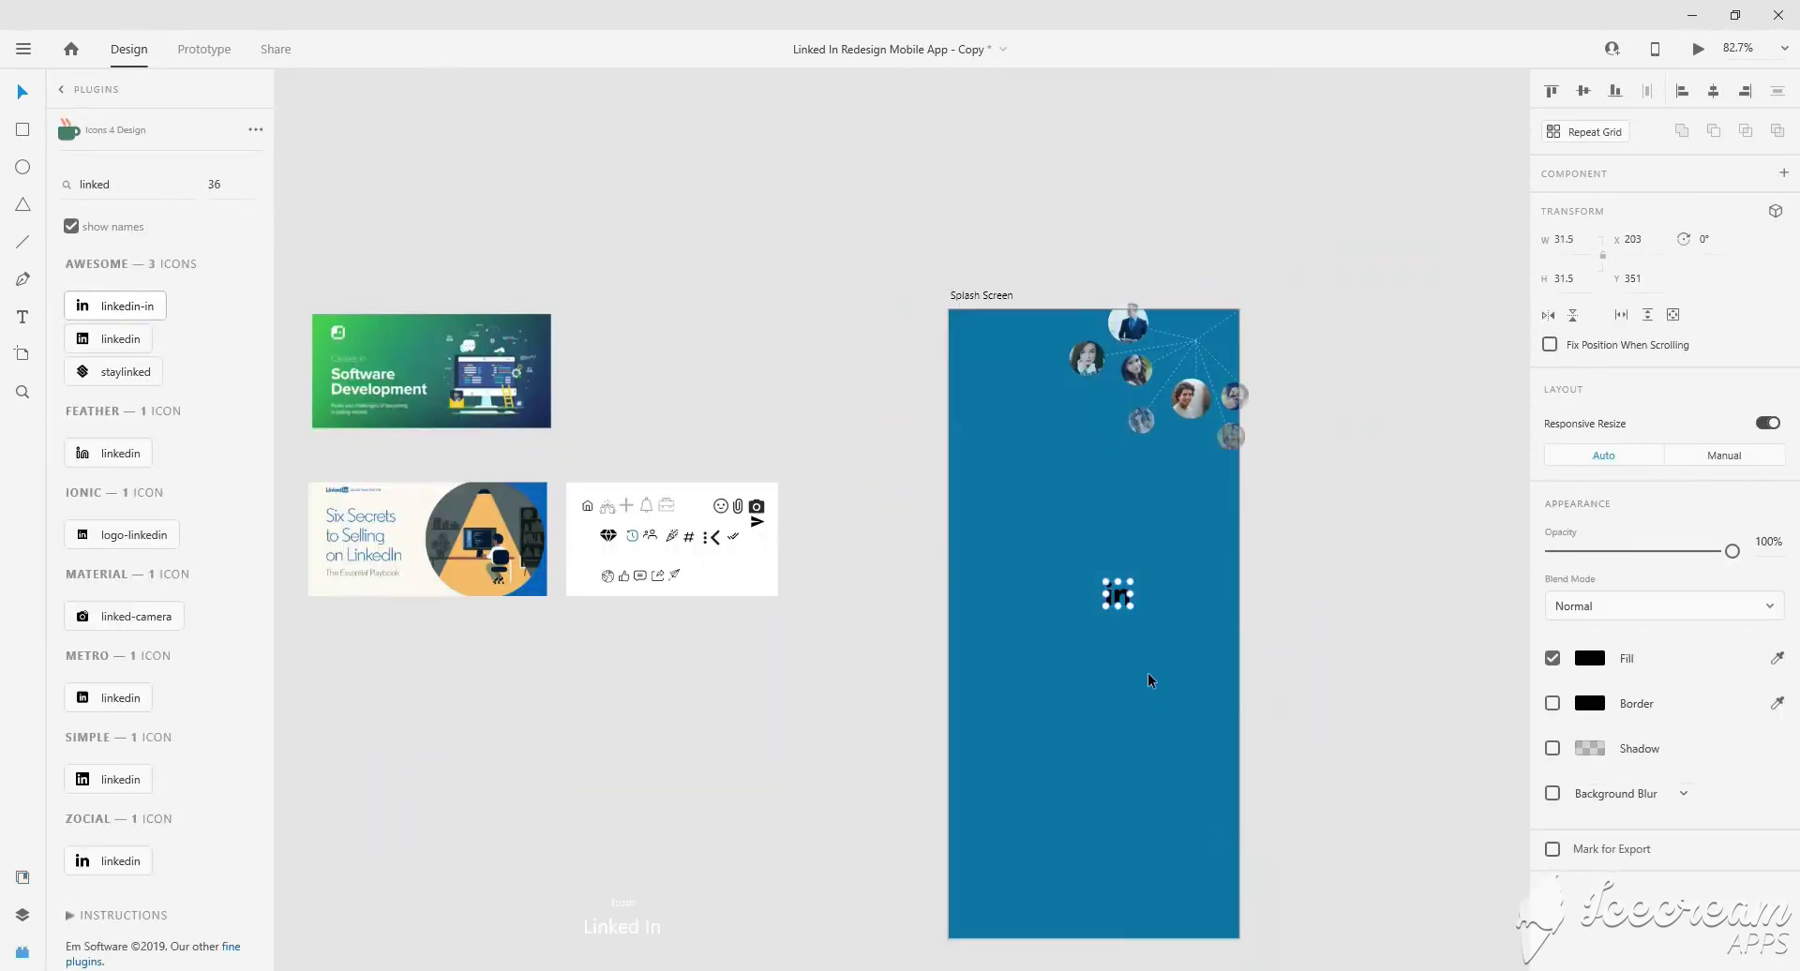
scroll(1151, 681, up, 2)
mouse_move(1122, 503)
mouse_down()
mouse_move(1145, 522)
mouse_move(1078, 548)
mouse_up()
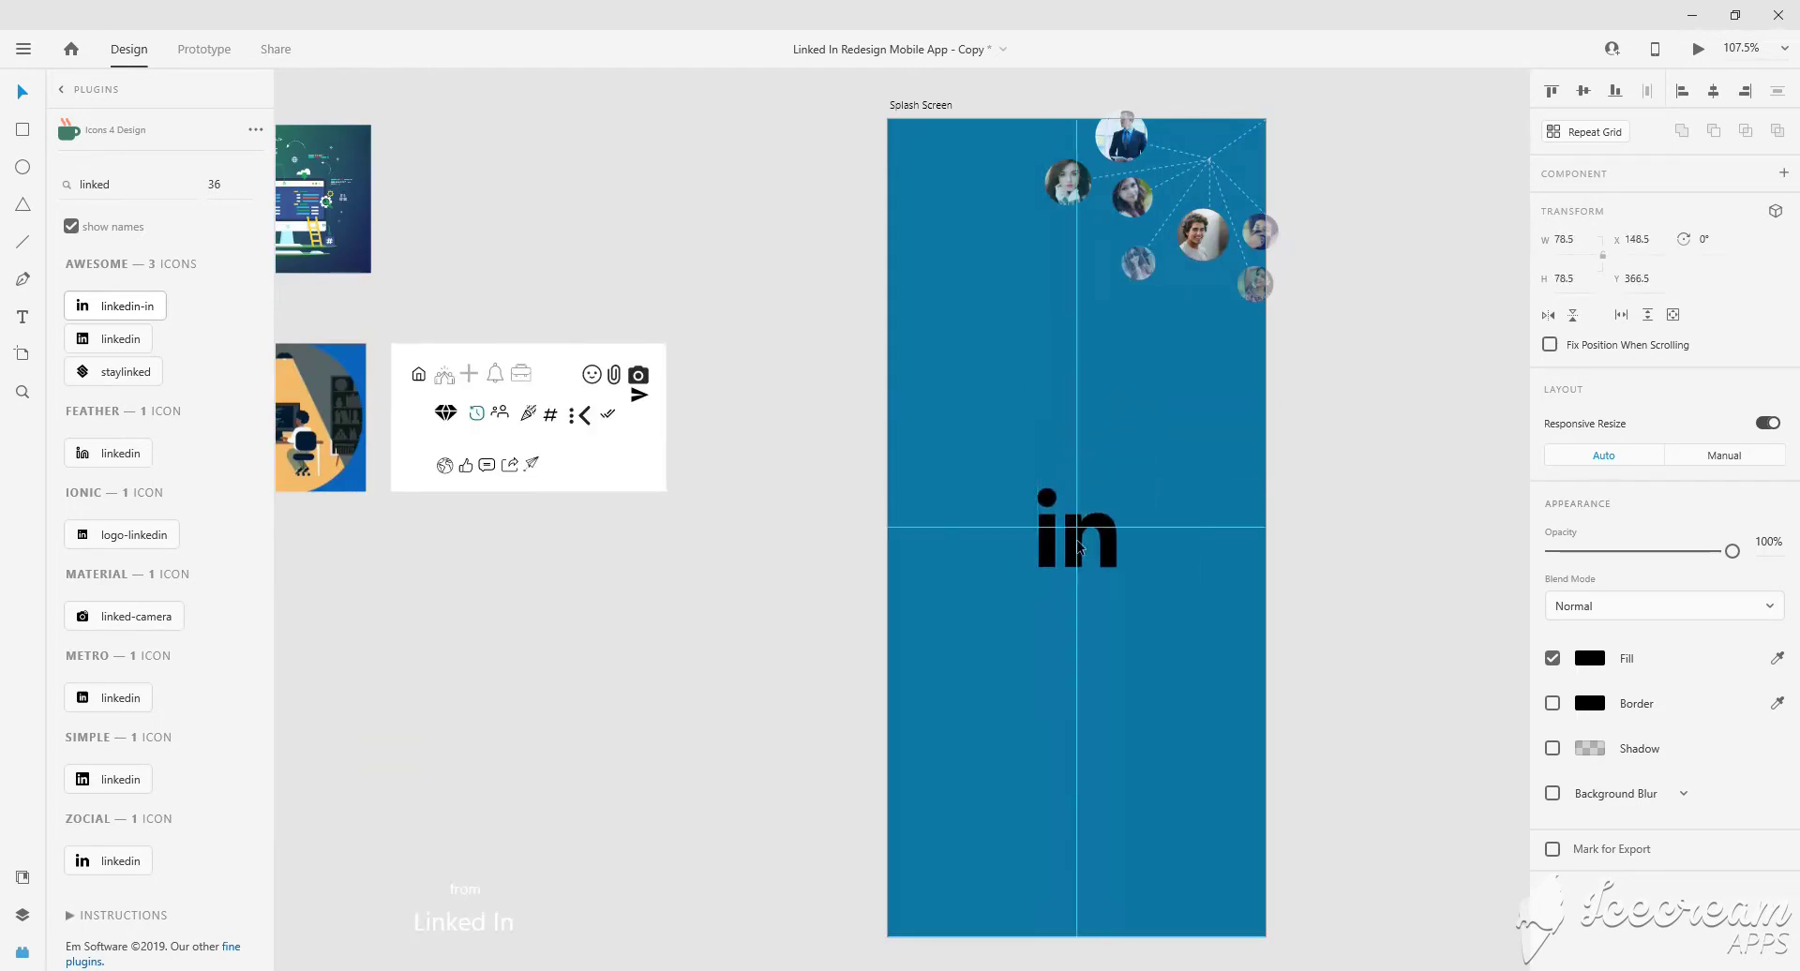
Give the icon a white border and remove its fill.
click(1552, 703)
click(1552, 658)
click(1589, 704)
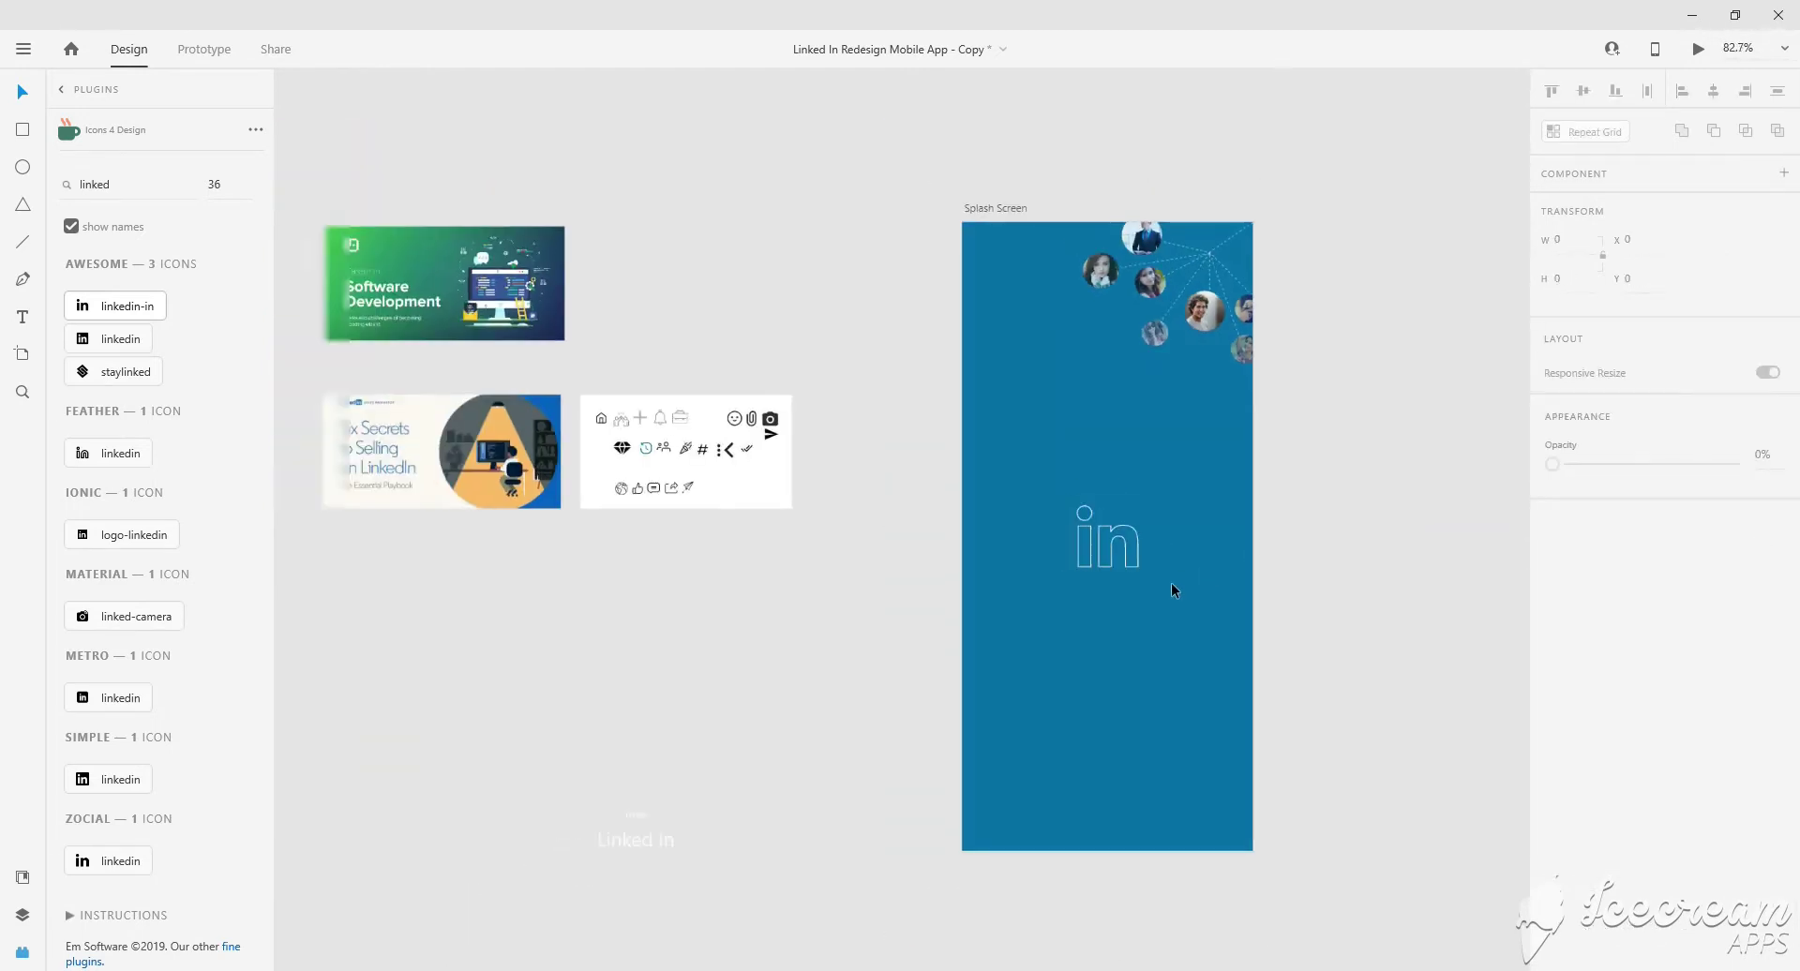
scroll(1172, 590, up, 2)
Place the 'from' text on the artboard below the icon.
drag(508, 793, 1046, 487)
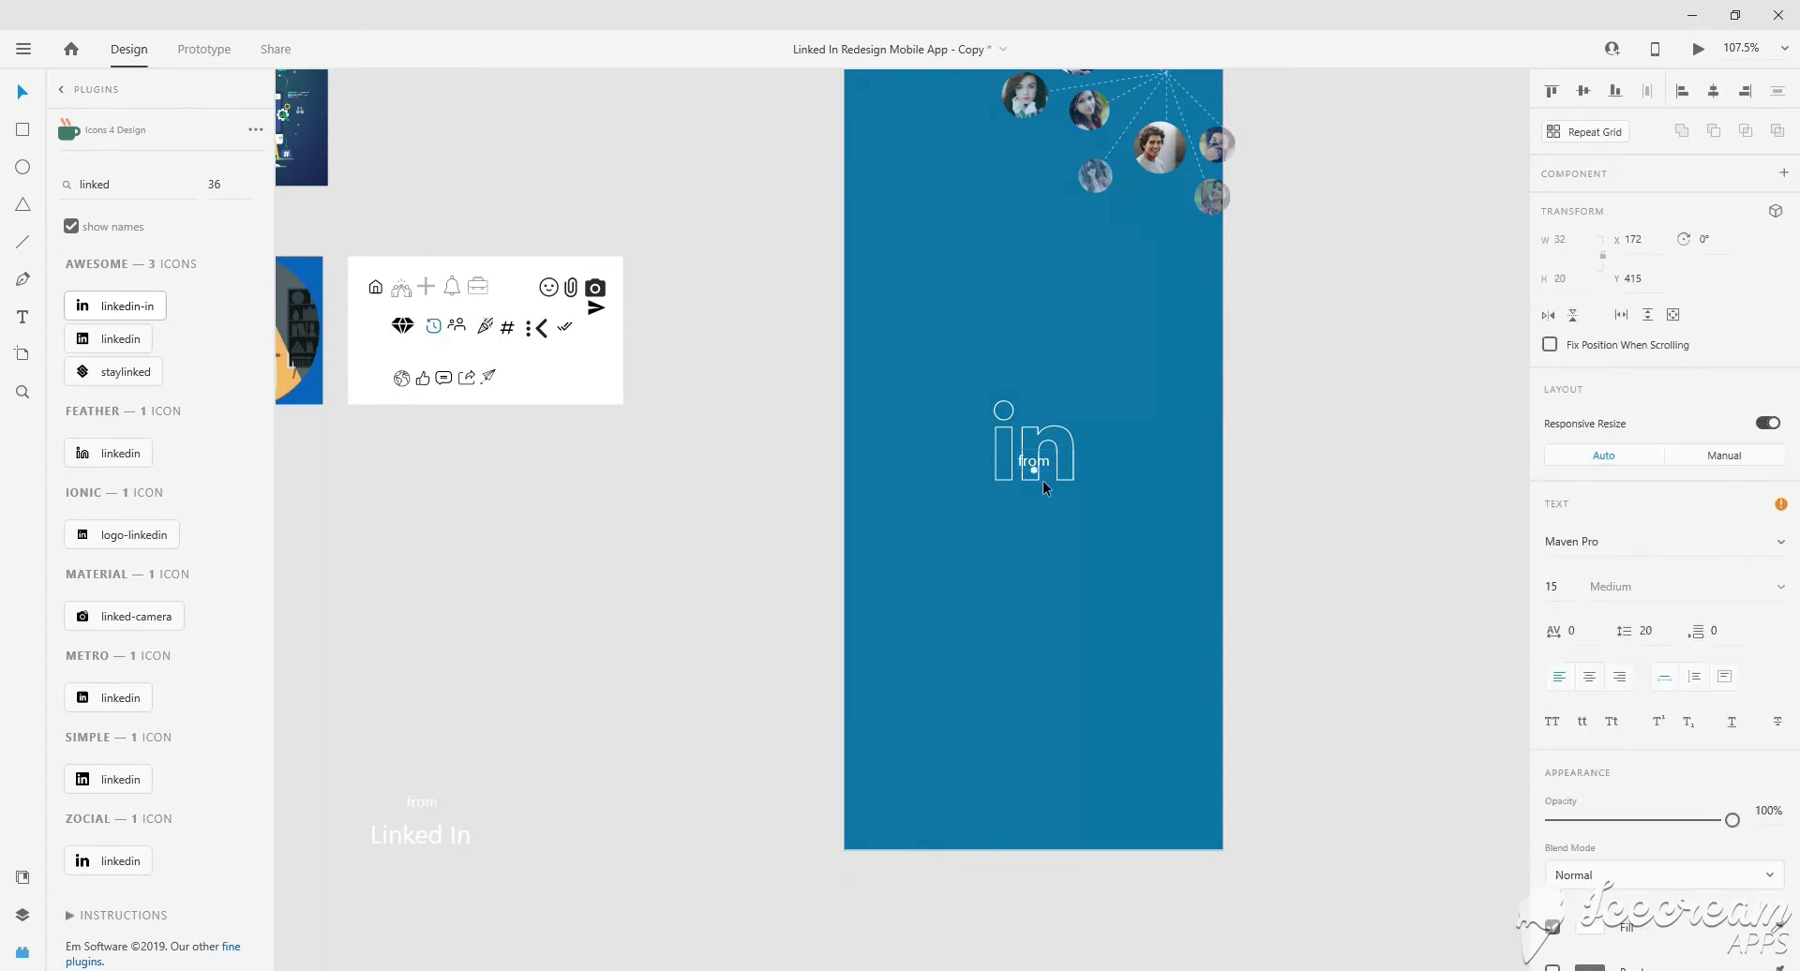
drag(1050, 682, 1004, 702)
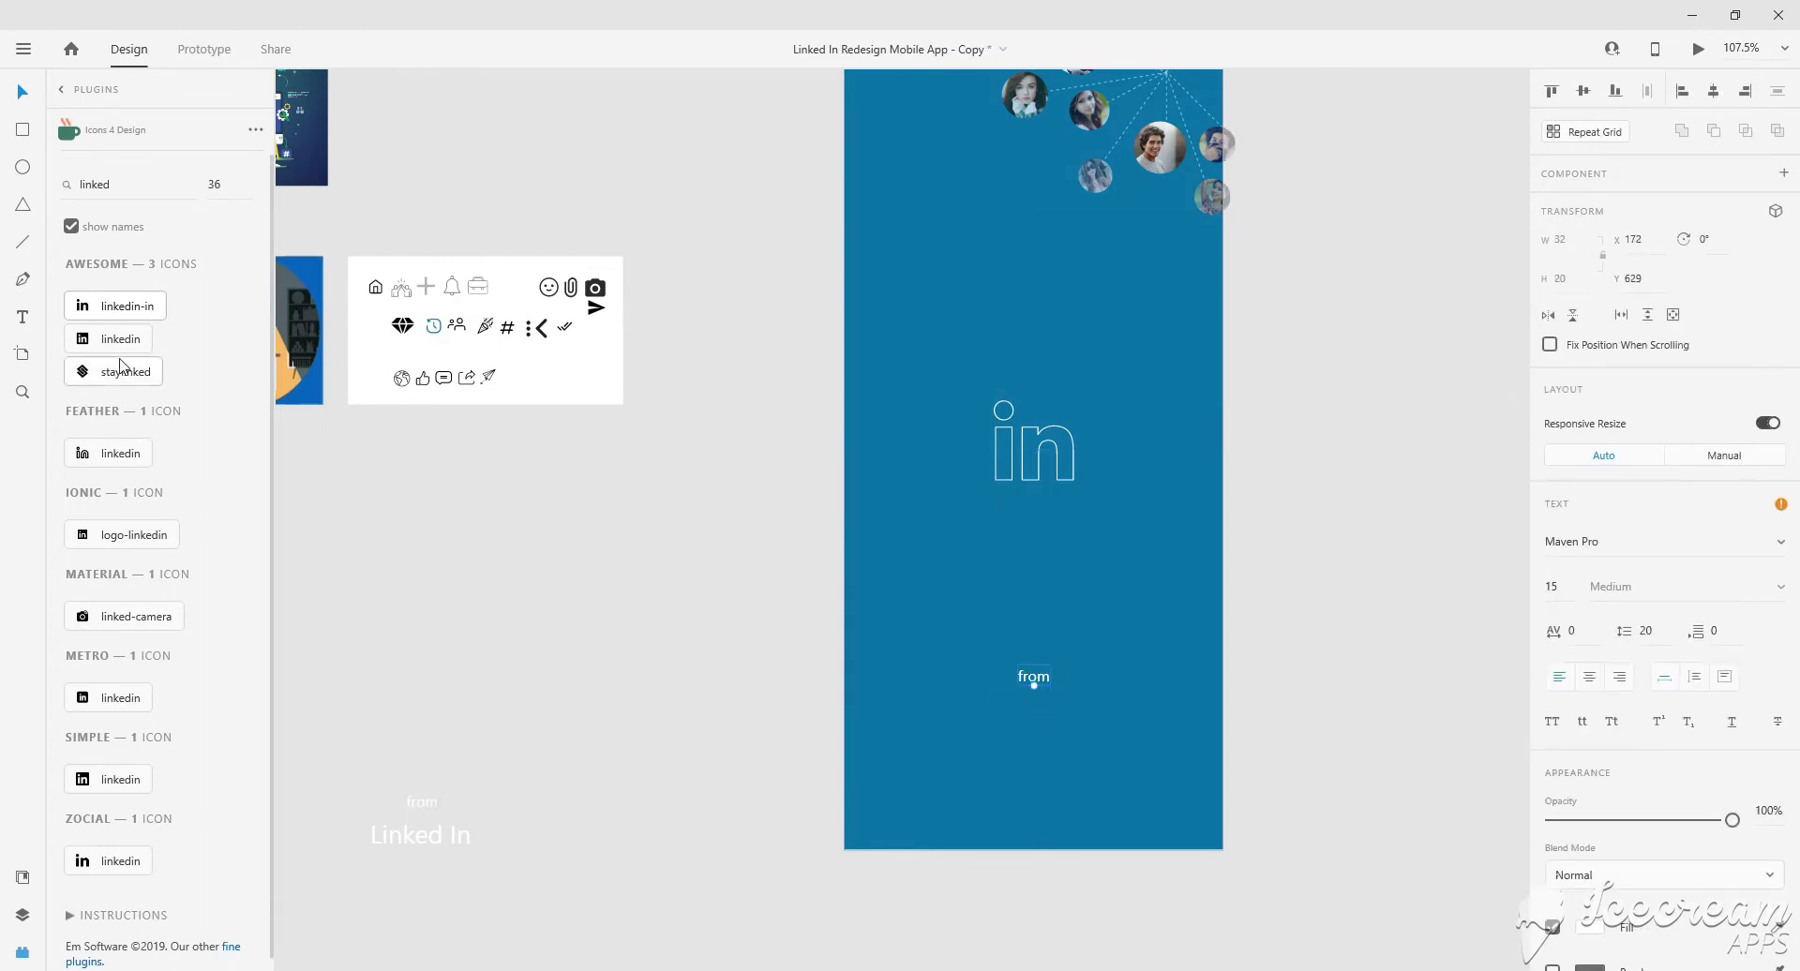
scroll(120, 530, down, 1)
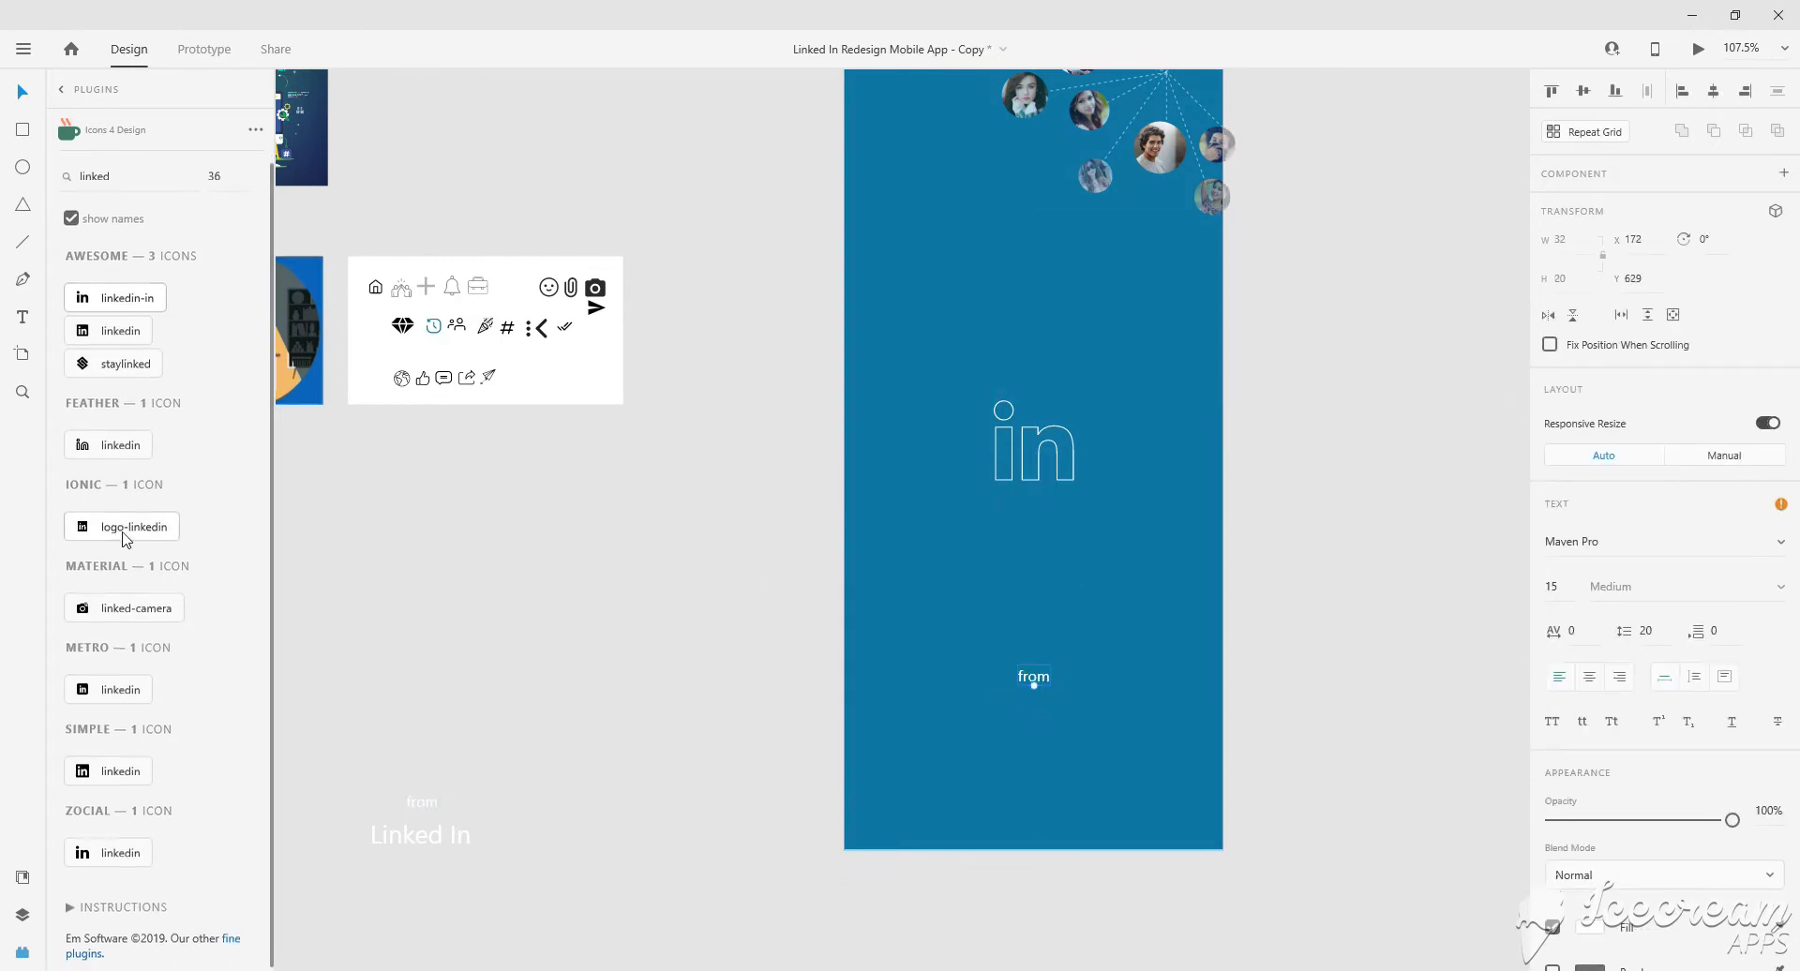
click(1070, 694)
click(1039, 679)
scroll(1039, 725, up, 3)
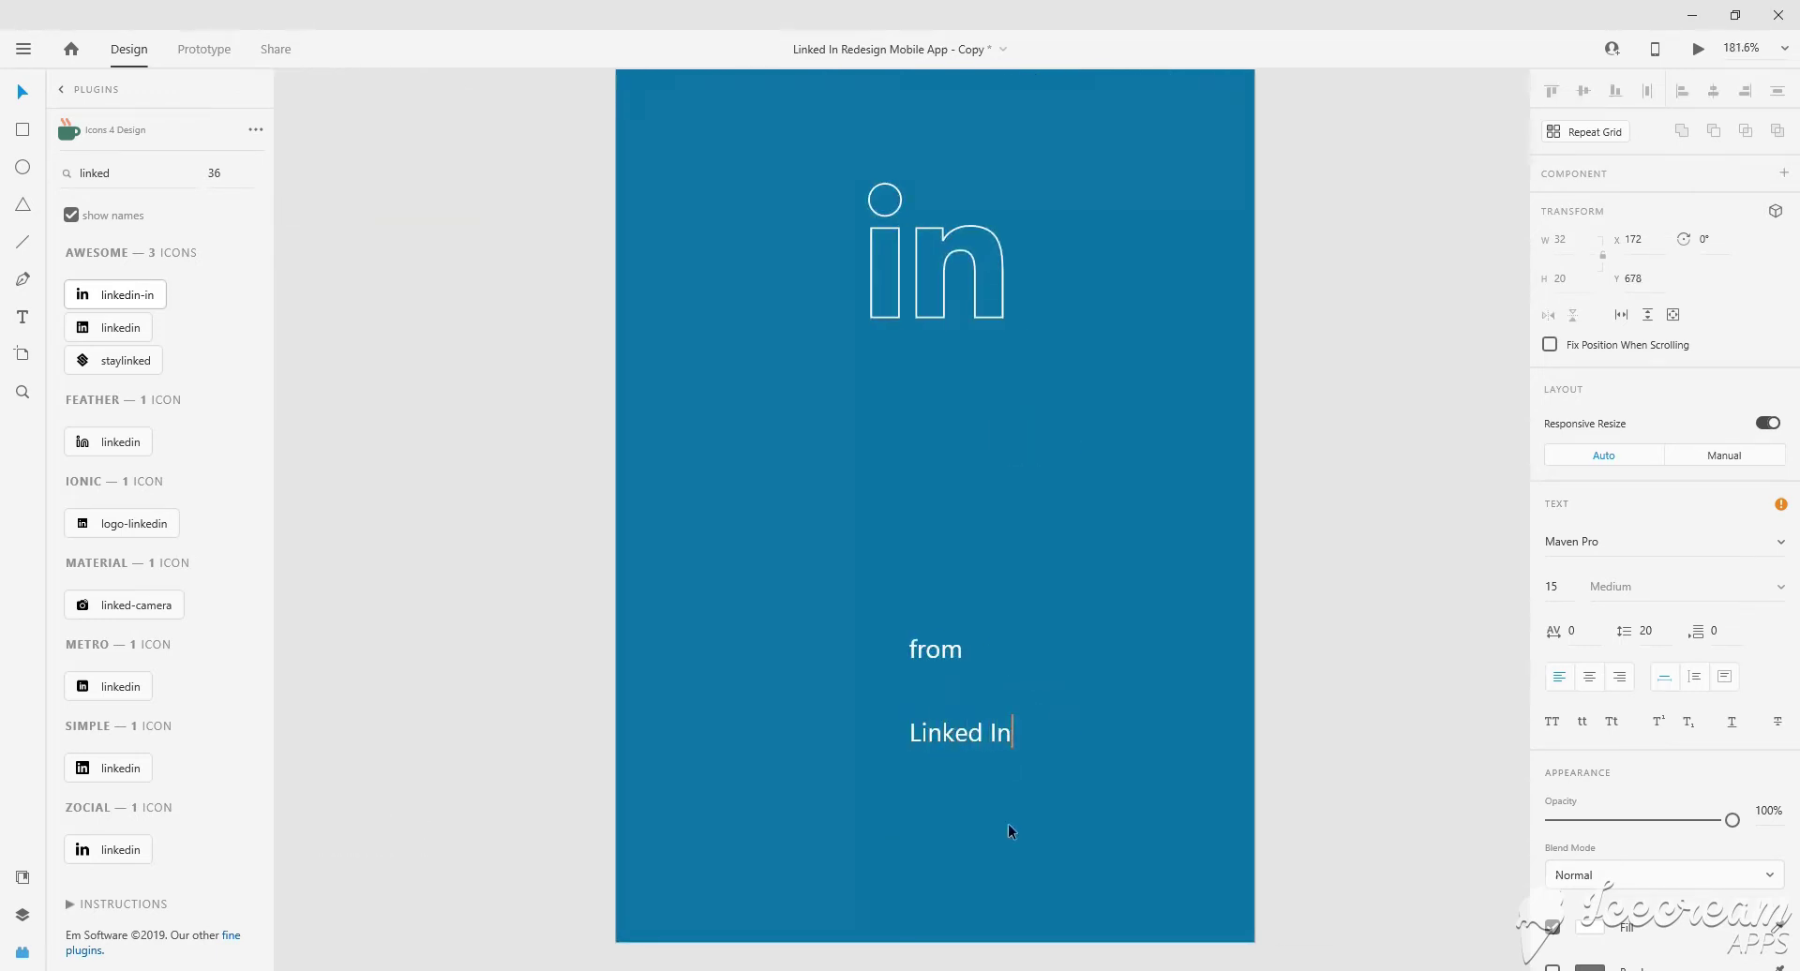
Set the text to Roboto Black and centre 'Linked In' under 'from'.
key(Escape)
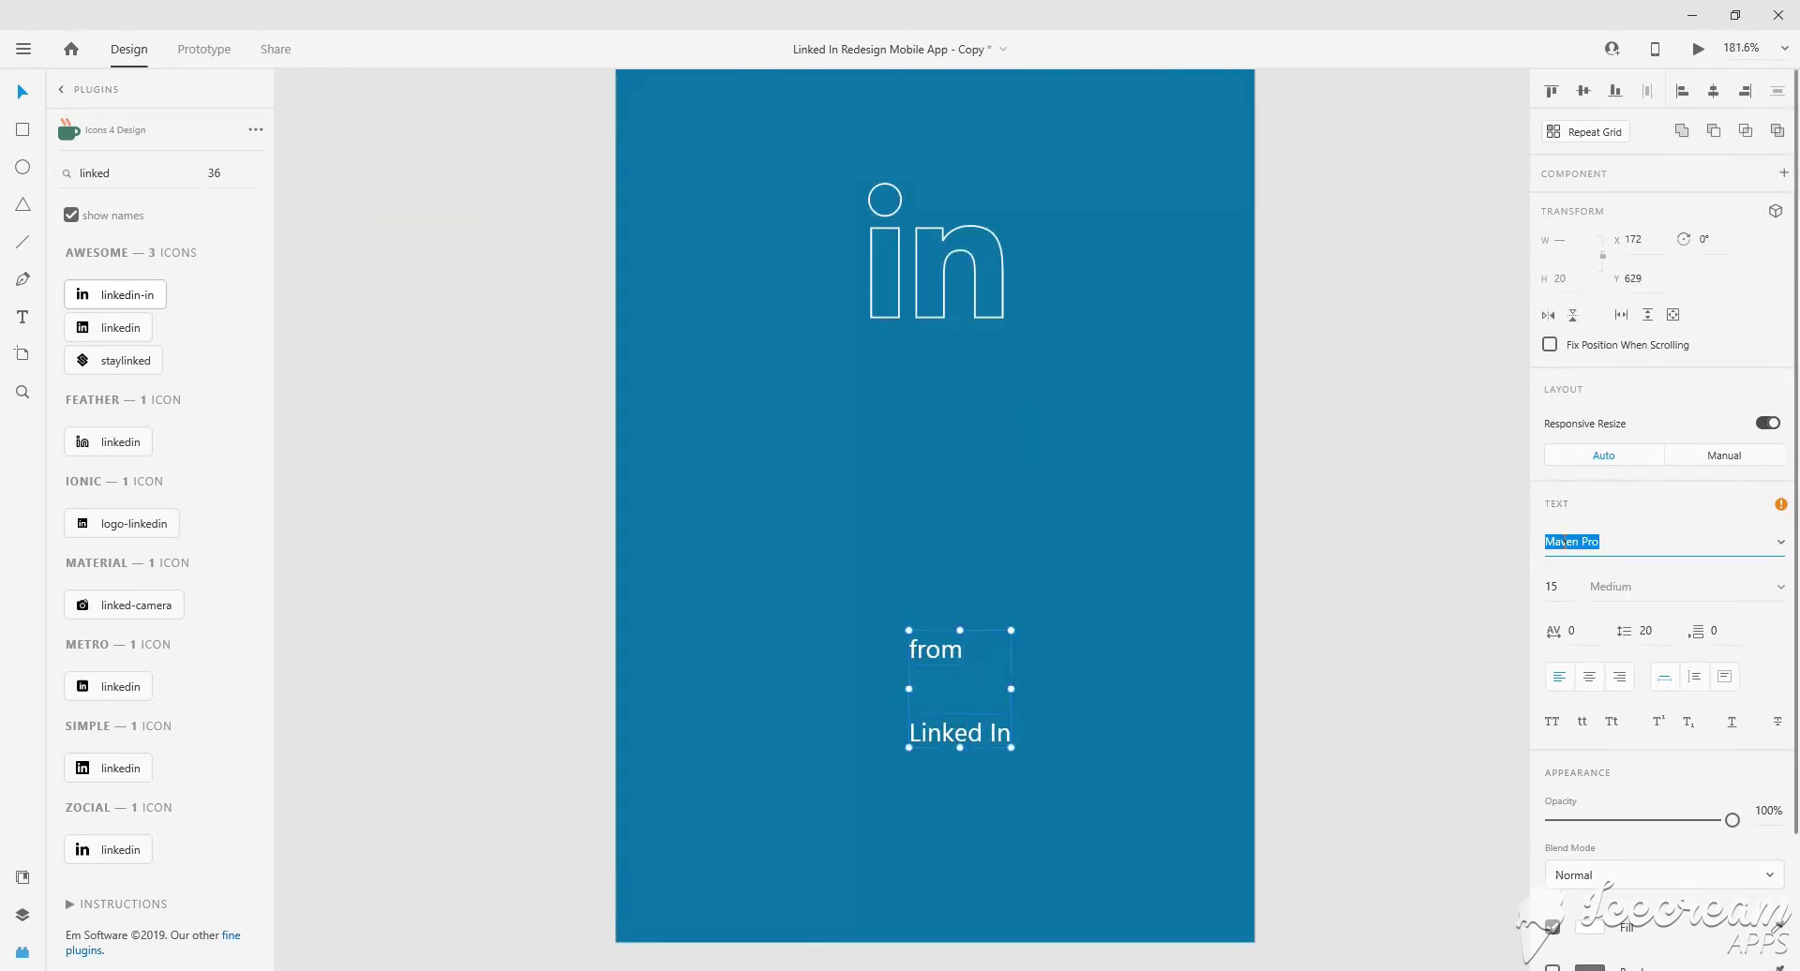
text(Roboto)
key(Return)
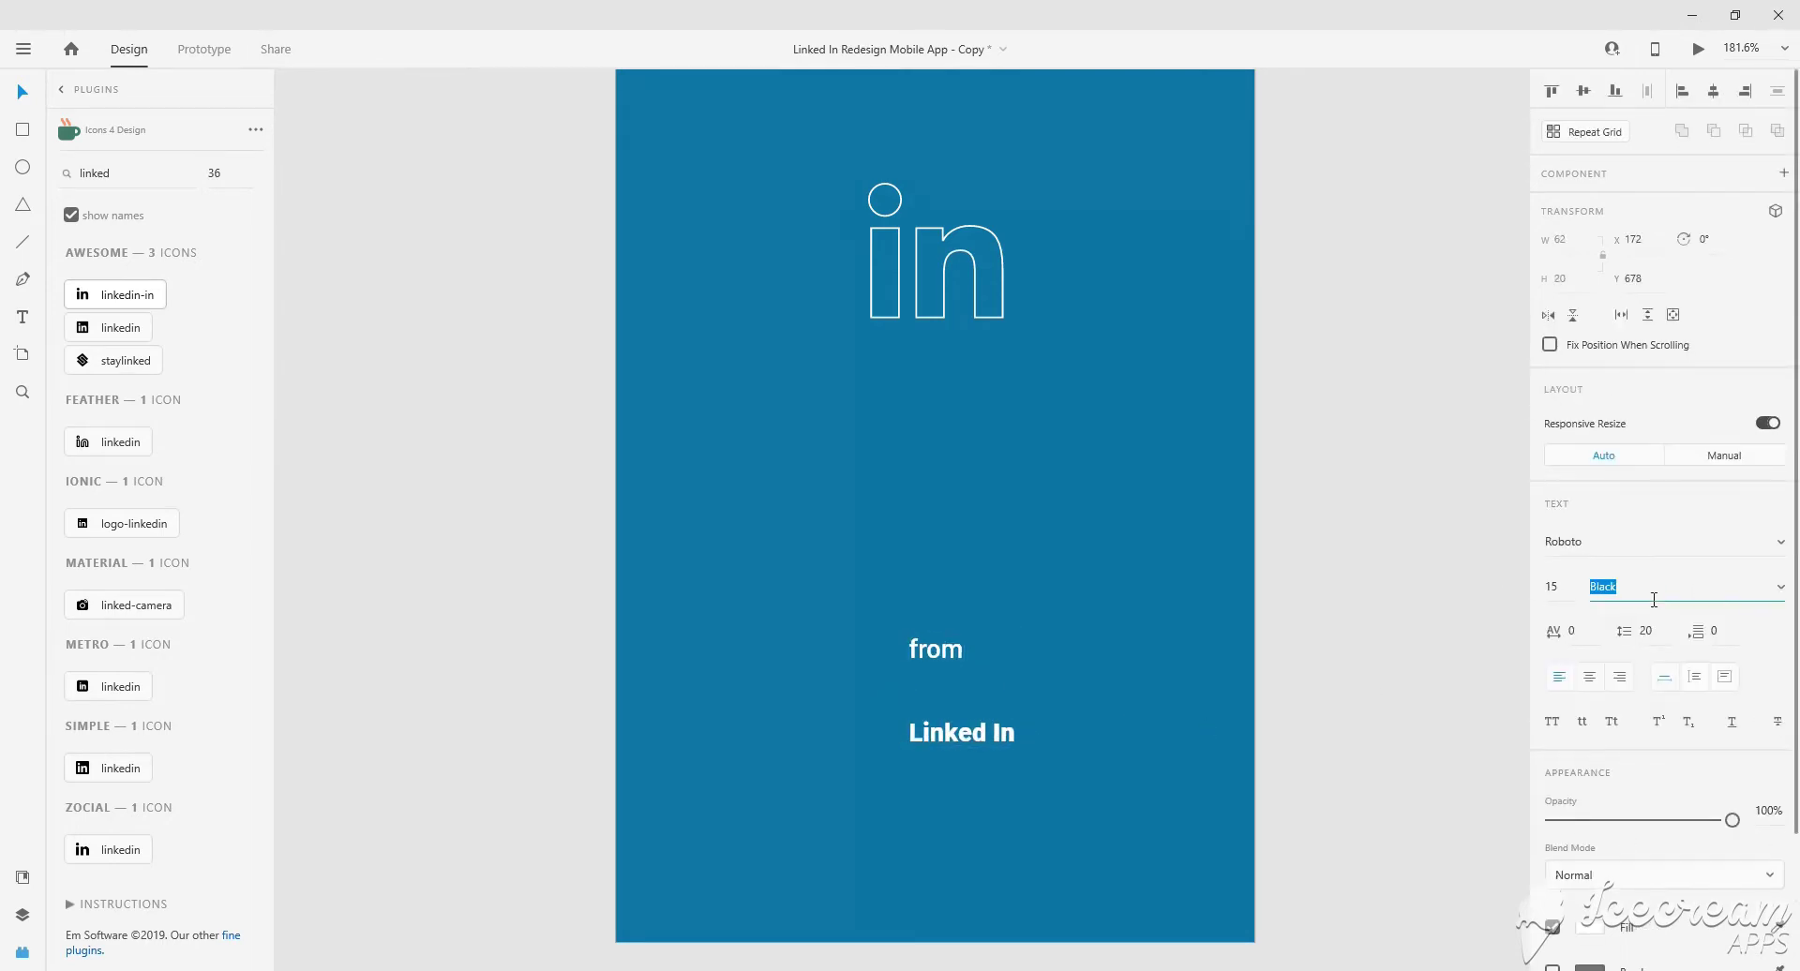
drag(991, 736, 965, 736)
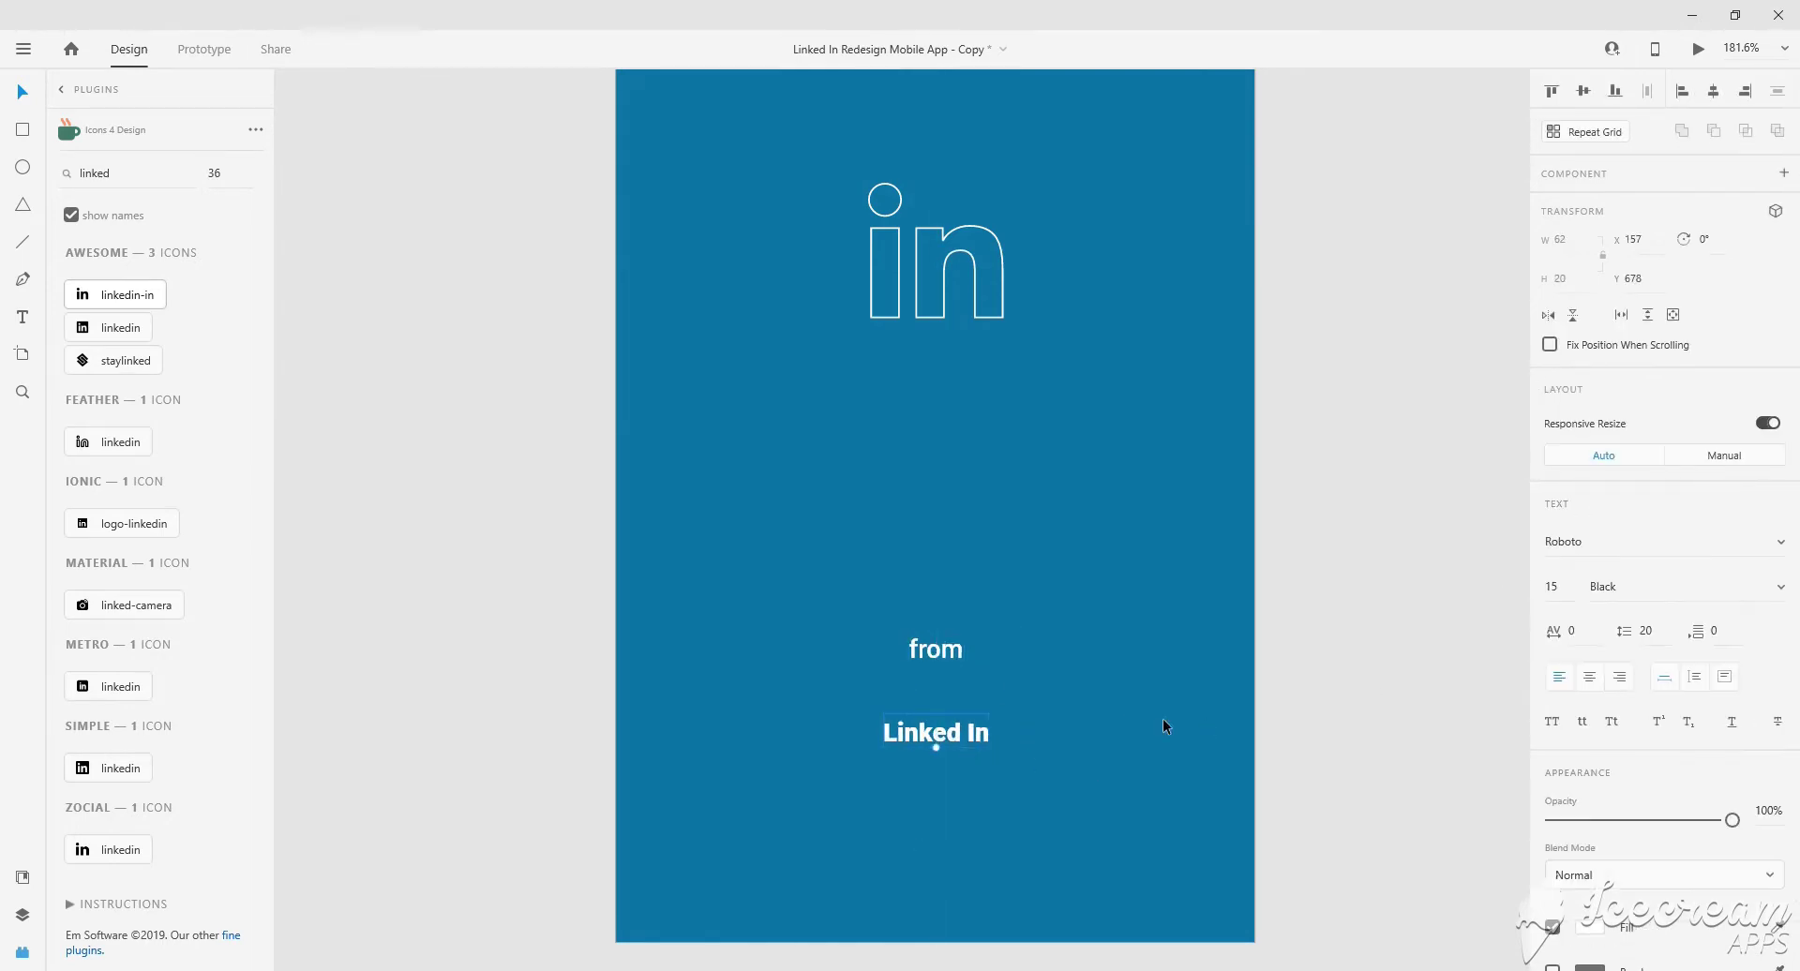
Give 'Linked In' letter spacing 25 and size 20, re-centred, then zoom to fit.
click(1596, 634)
click(1585, 634)
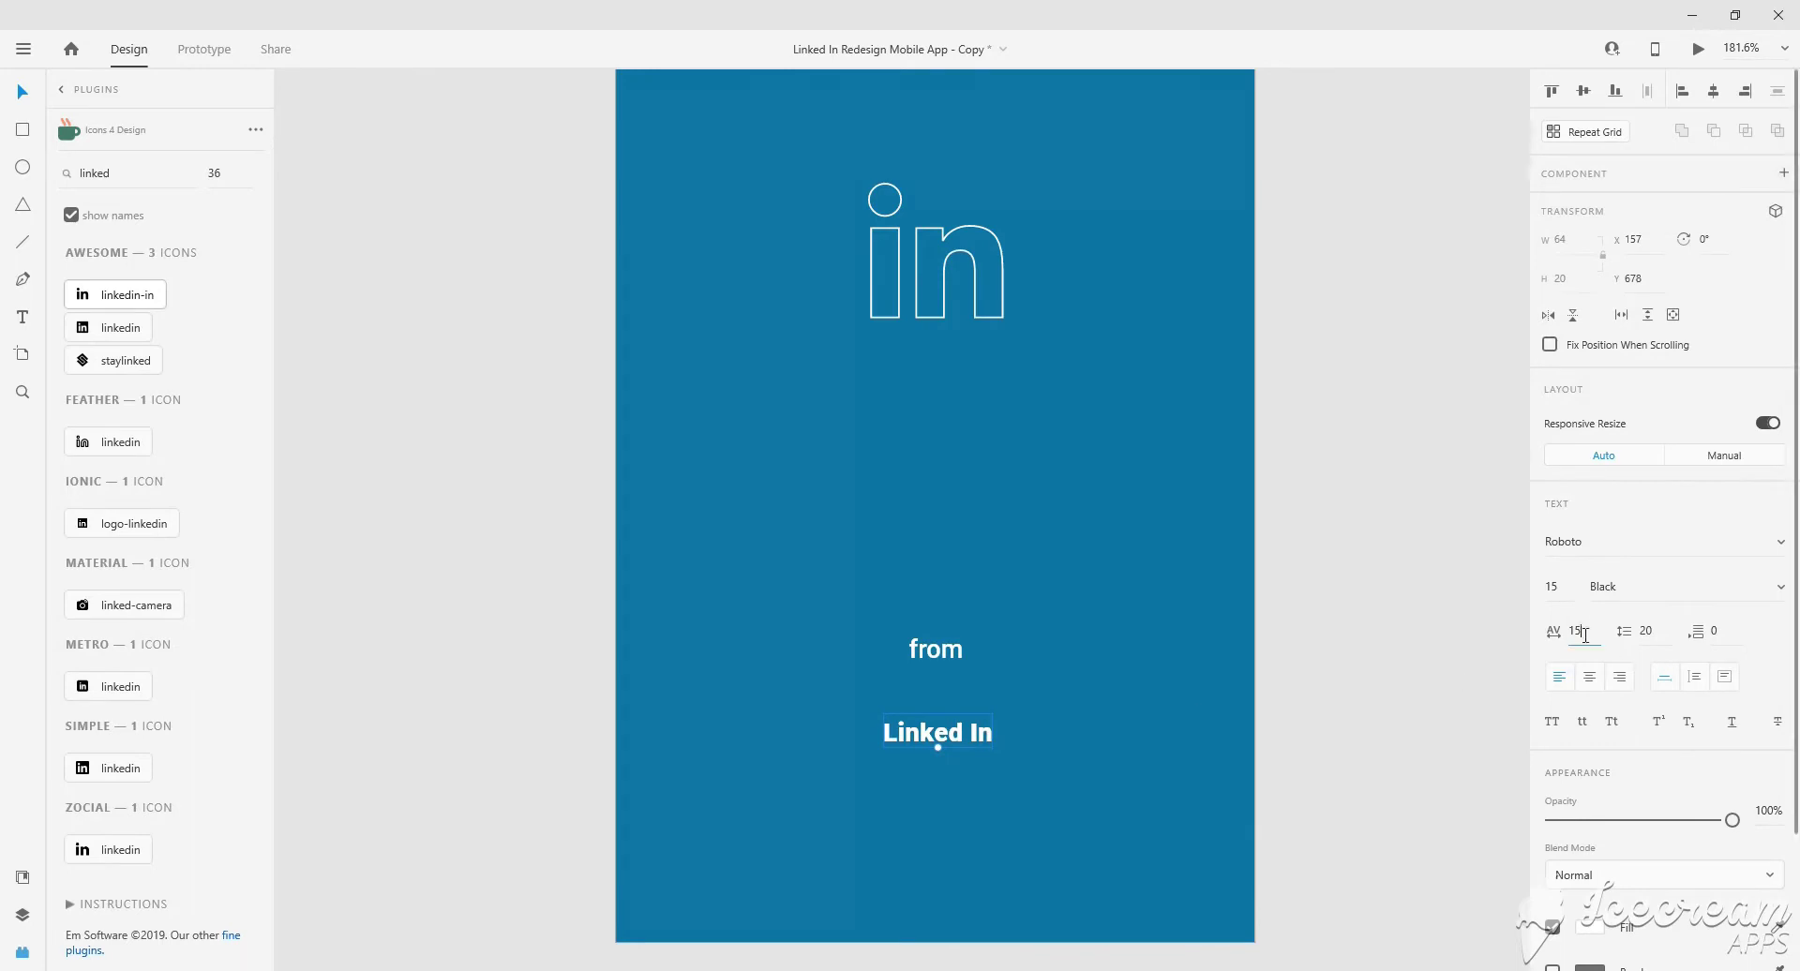
text(25)
key(Return)
text(20)
drag(955, 734, 947, 716)
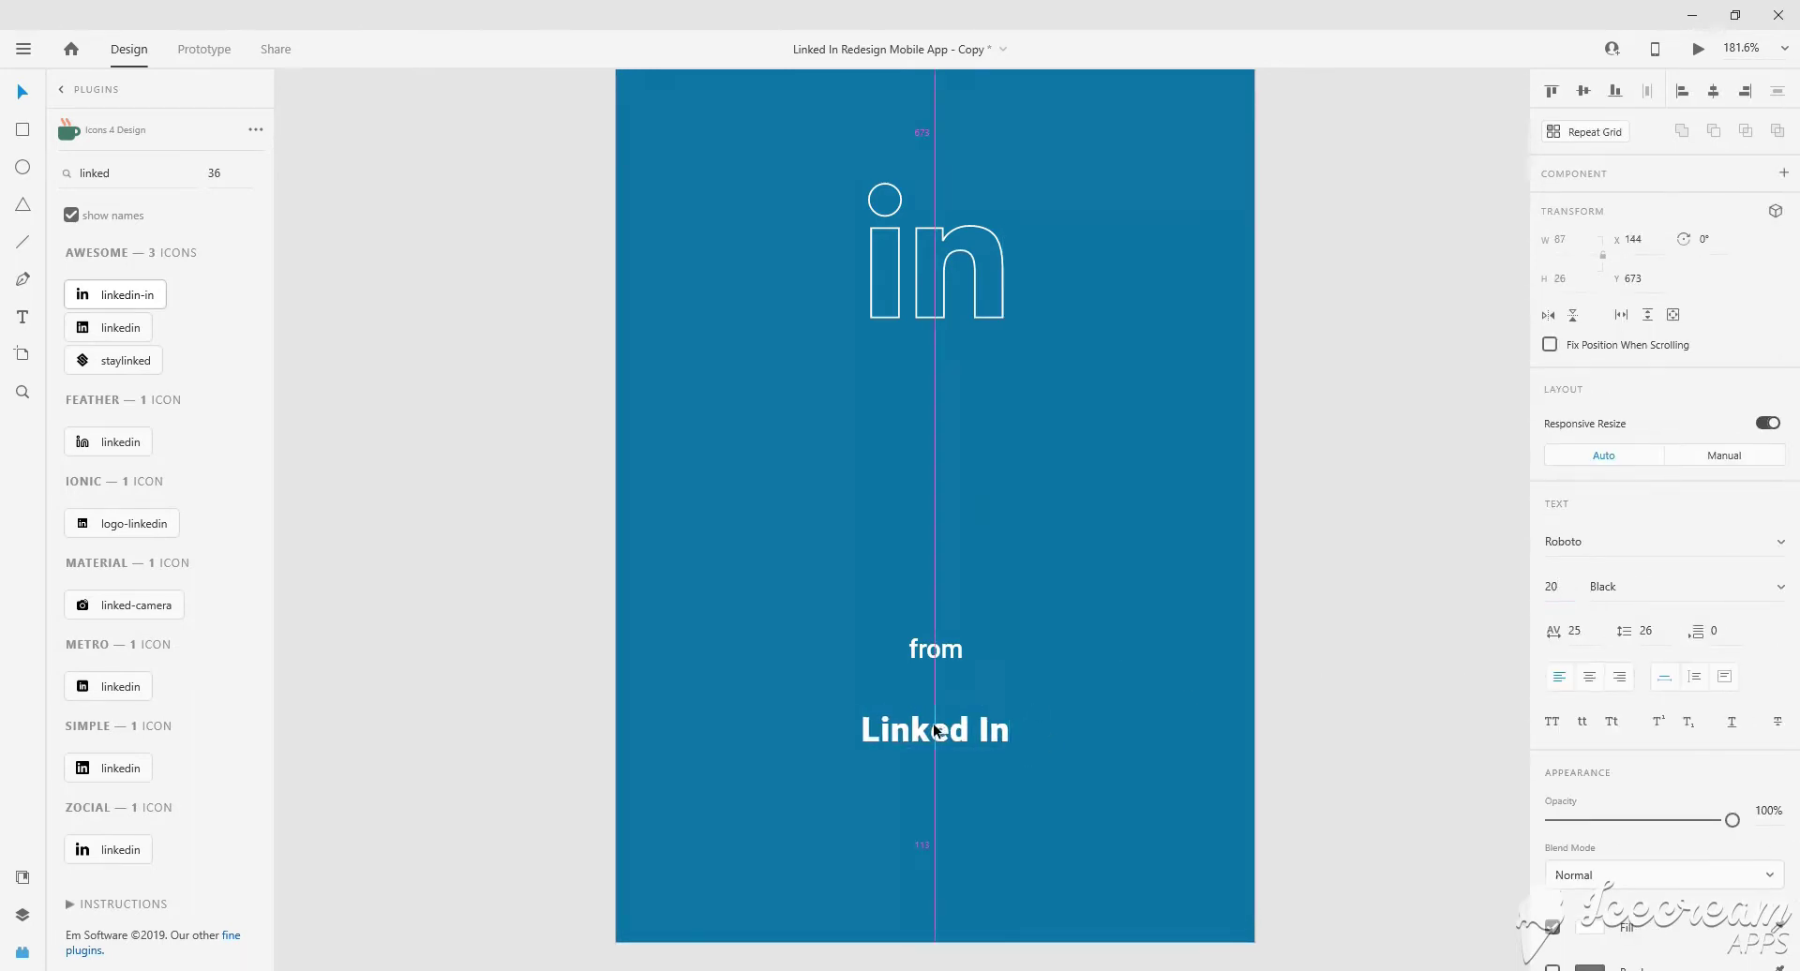
key(Escape)
key(ctrl+0)
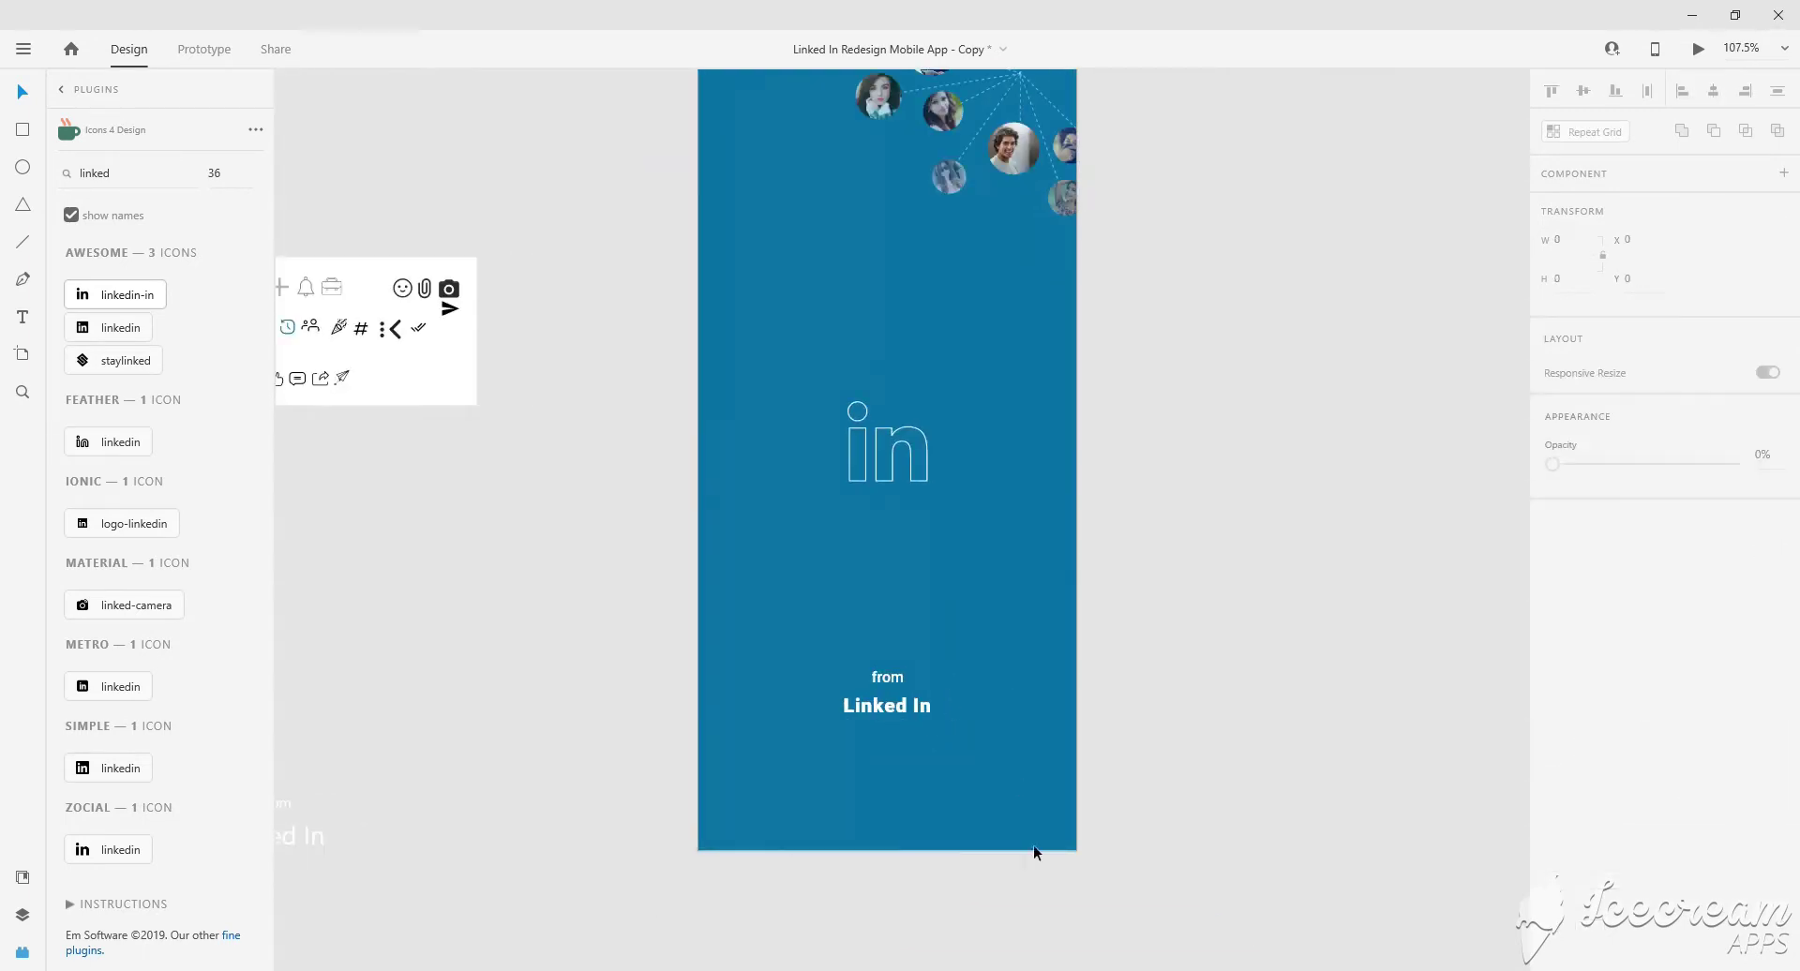
Duplicate the Splash Screen artboard and name the copy 'Main Screen'.
click(735, 132)
key(ctrl+d)
double_click(907, 130)
text(Main Scr)
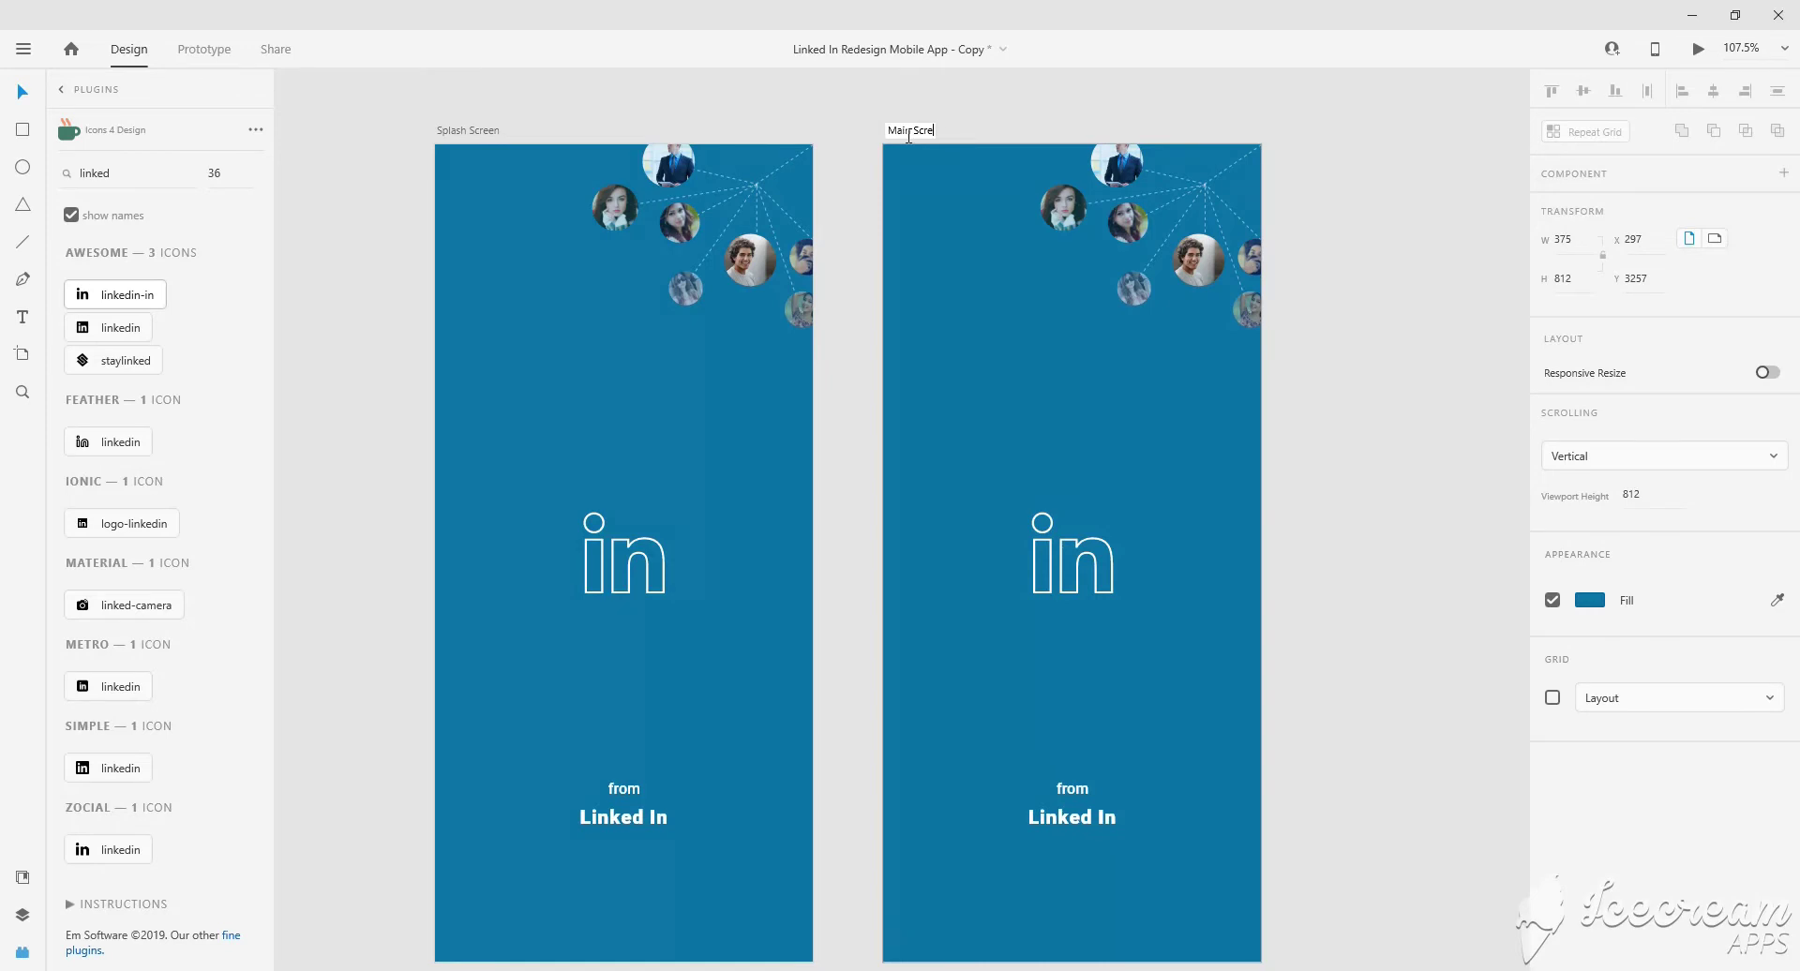
text(en)
key(Return)
Delete the photo network from the Main Screen artboard.
scroll(1219, 469, right, 2)
drag(1286, 161, 1165, 289)
key(Delete)
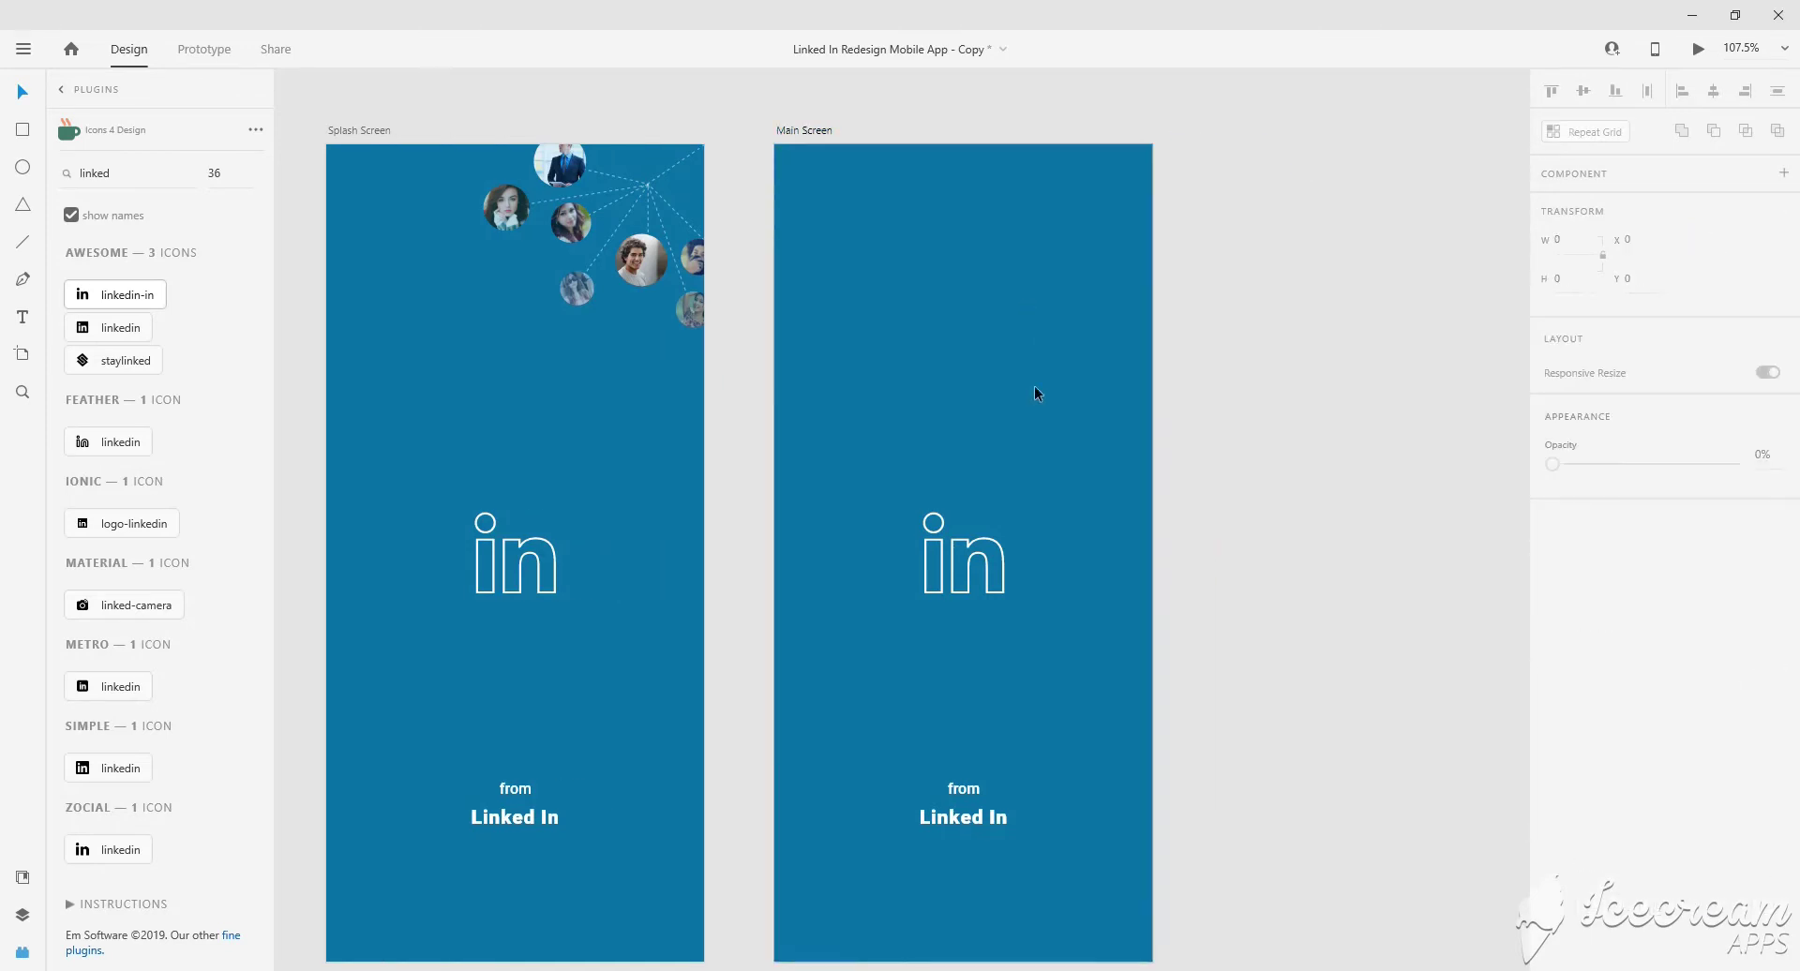
Set the Main Screen artboard's background fill to light grey #F9F9F9.
click(1037, 390)
click(1586, 602)
text(8f8f8)
key(Return)
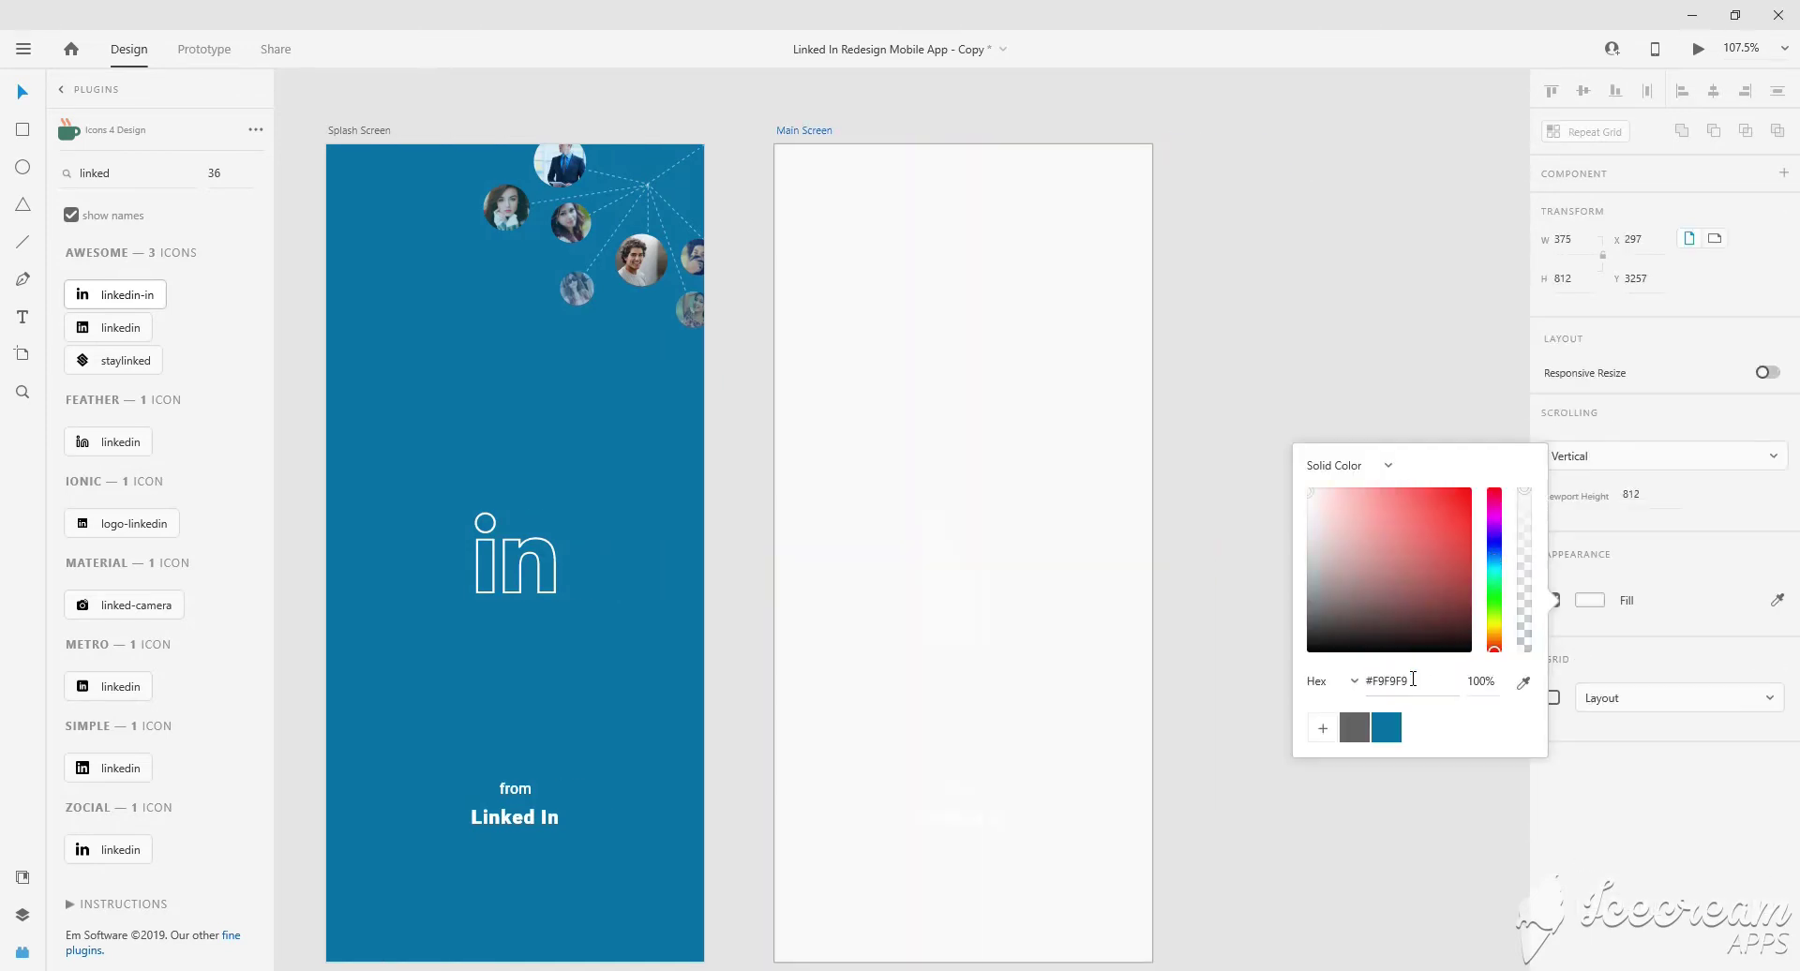
key(Escape)
scroll(992, 301, down, 1)
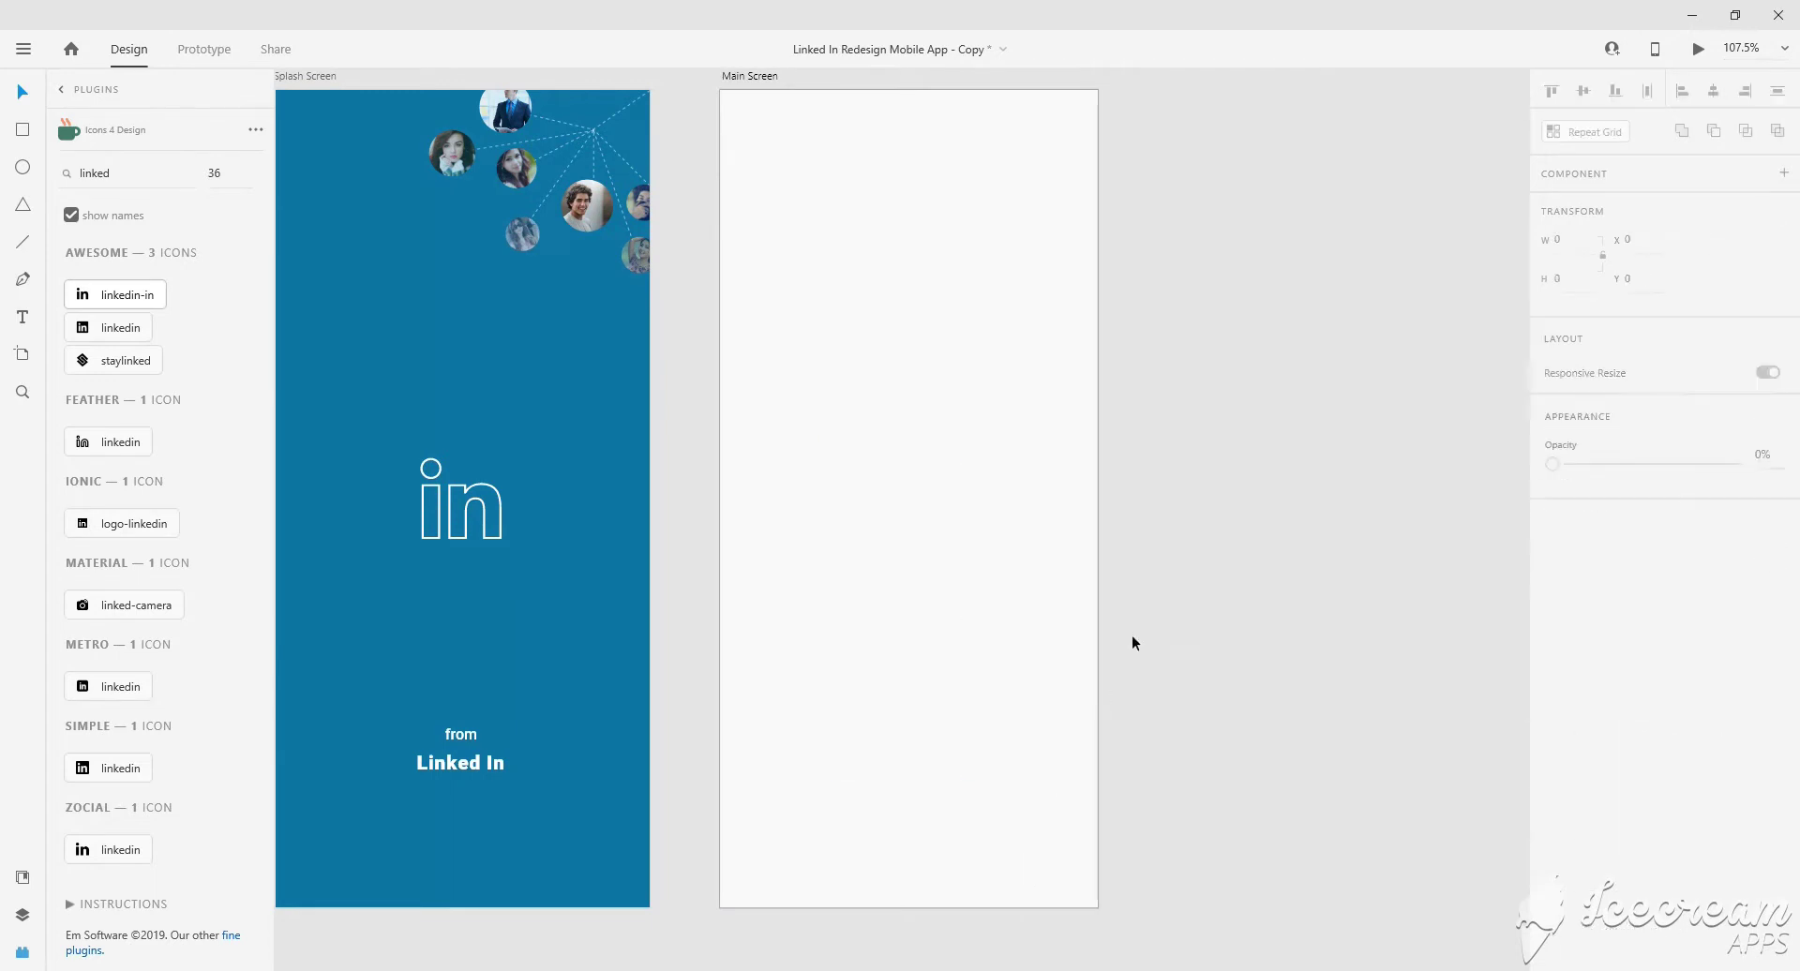
scroll(1134, 642, left, 2)
Draw a header rectangle across Main Screen's top with LinkedIn blue fill and no border.
key(r)
mouse_move(854, 128)
mouse_down()
mouse_move(993, 214)
mouse_move(924, 148)
mouse_move(1221, 144)
mouse_up()
click(1591, 703)
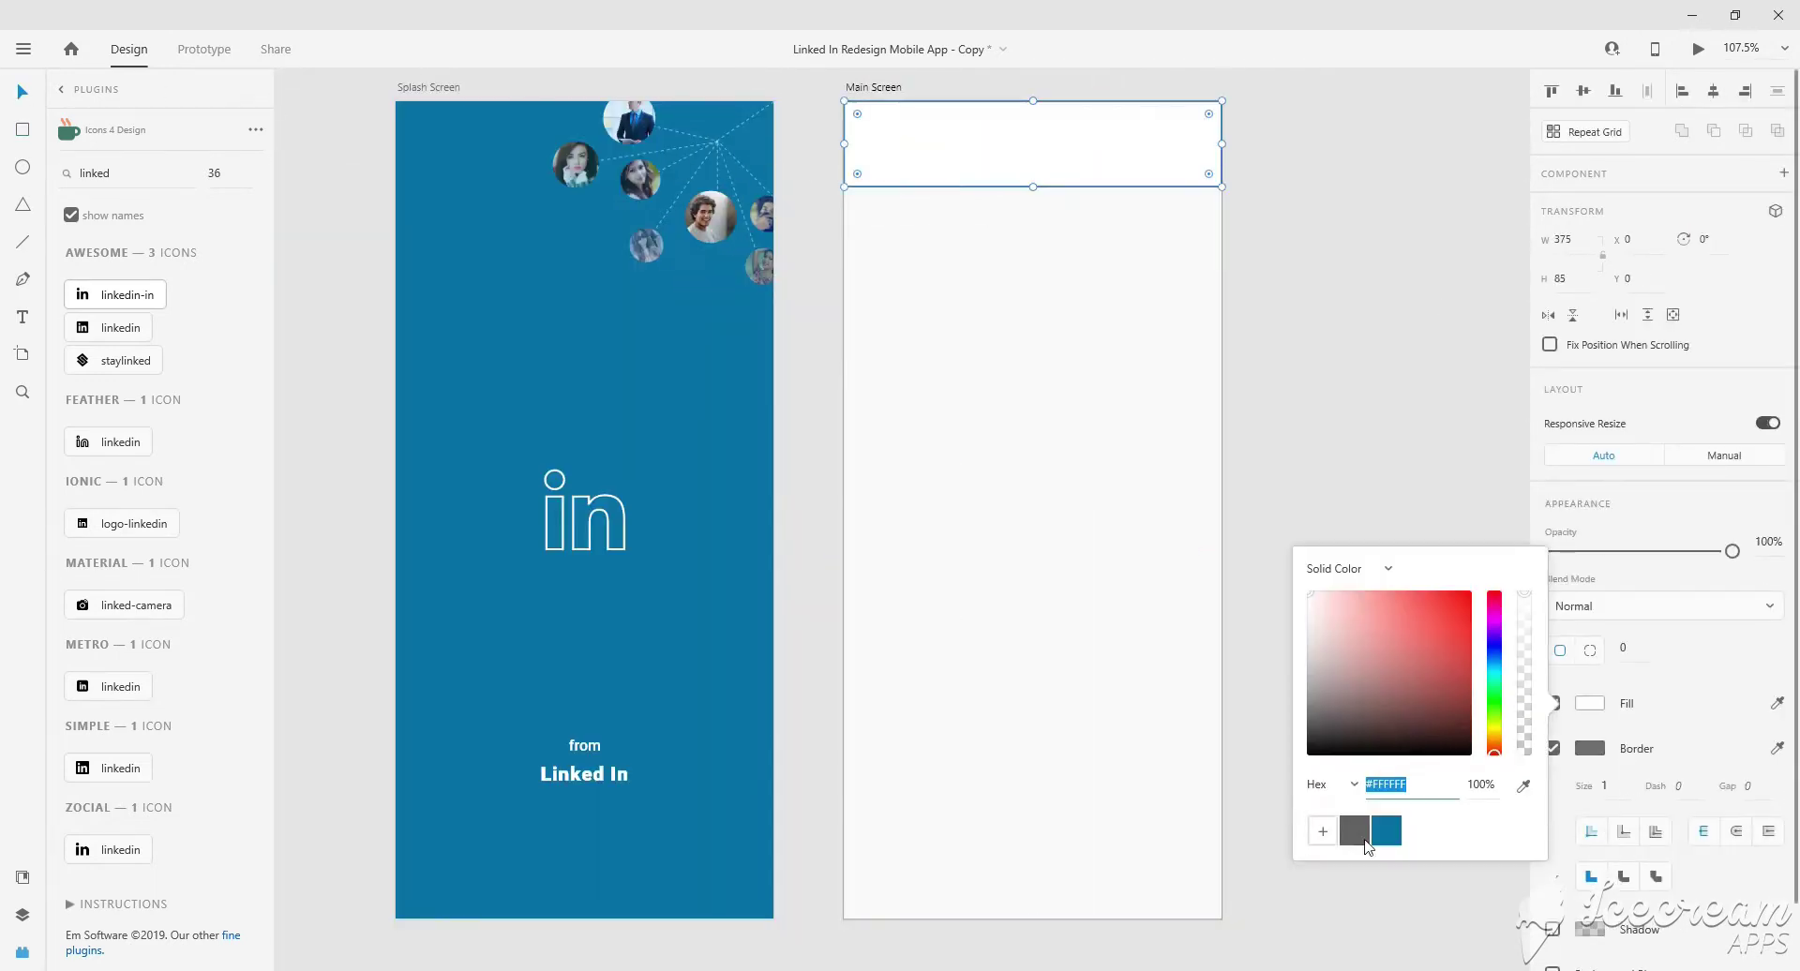
click(1383, 832)
click(1553, 748)
scroll(1174, 243, up, 1)
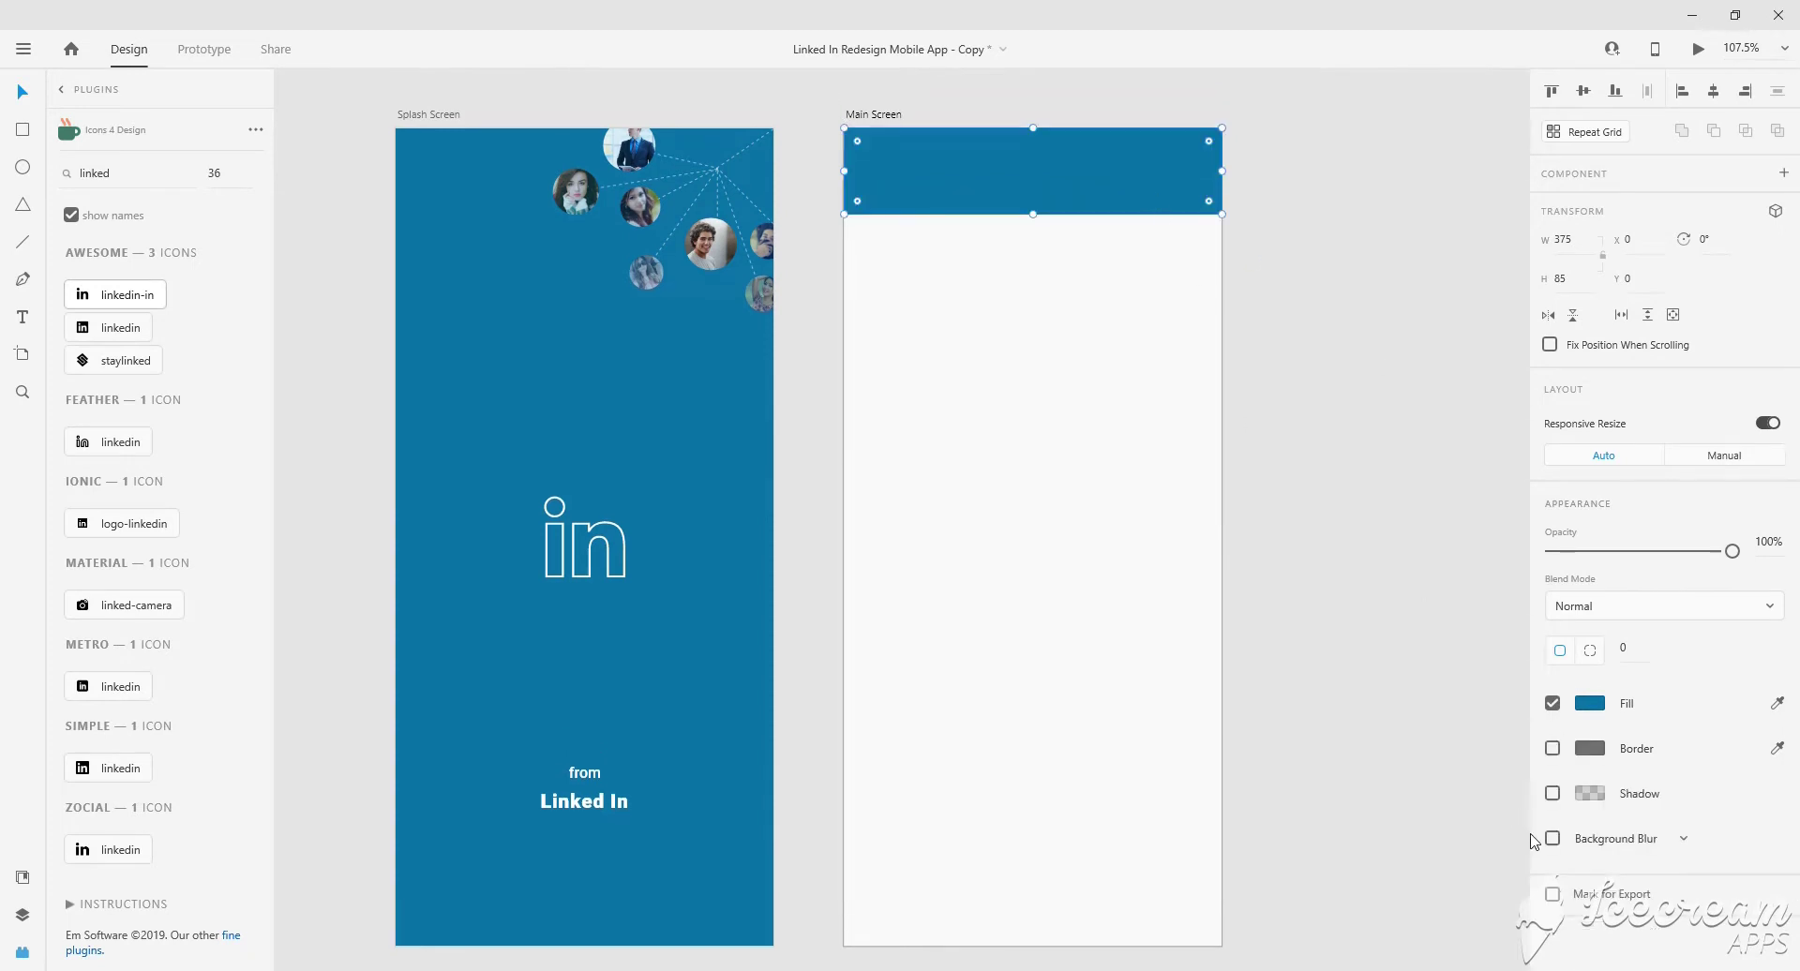
Add a drop shadow with blur 15 under the header bar.
click(1553, 793)
key(Tab)
text(15)
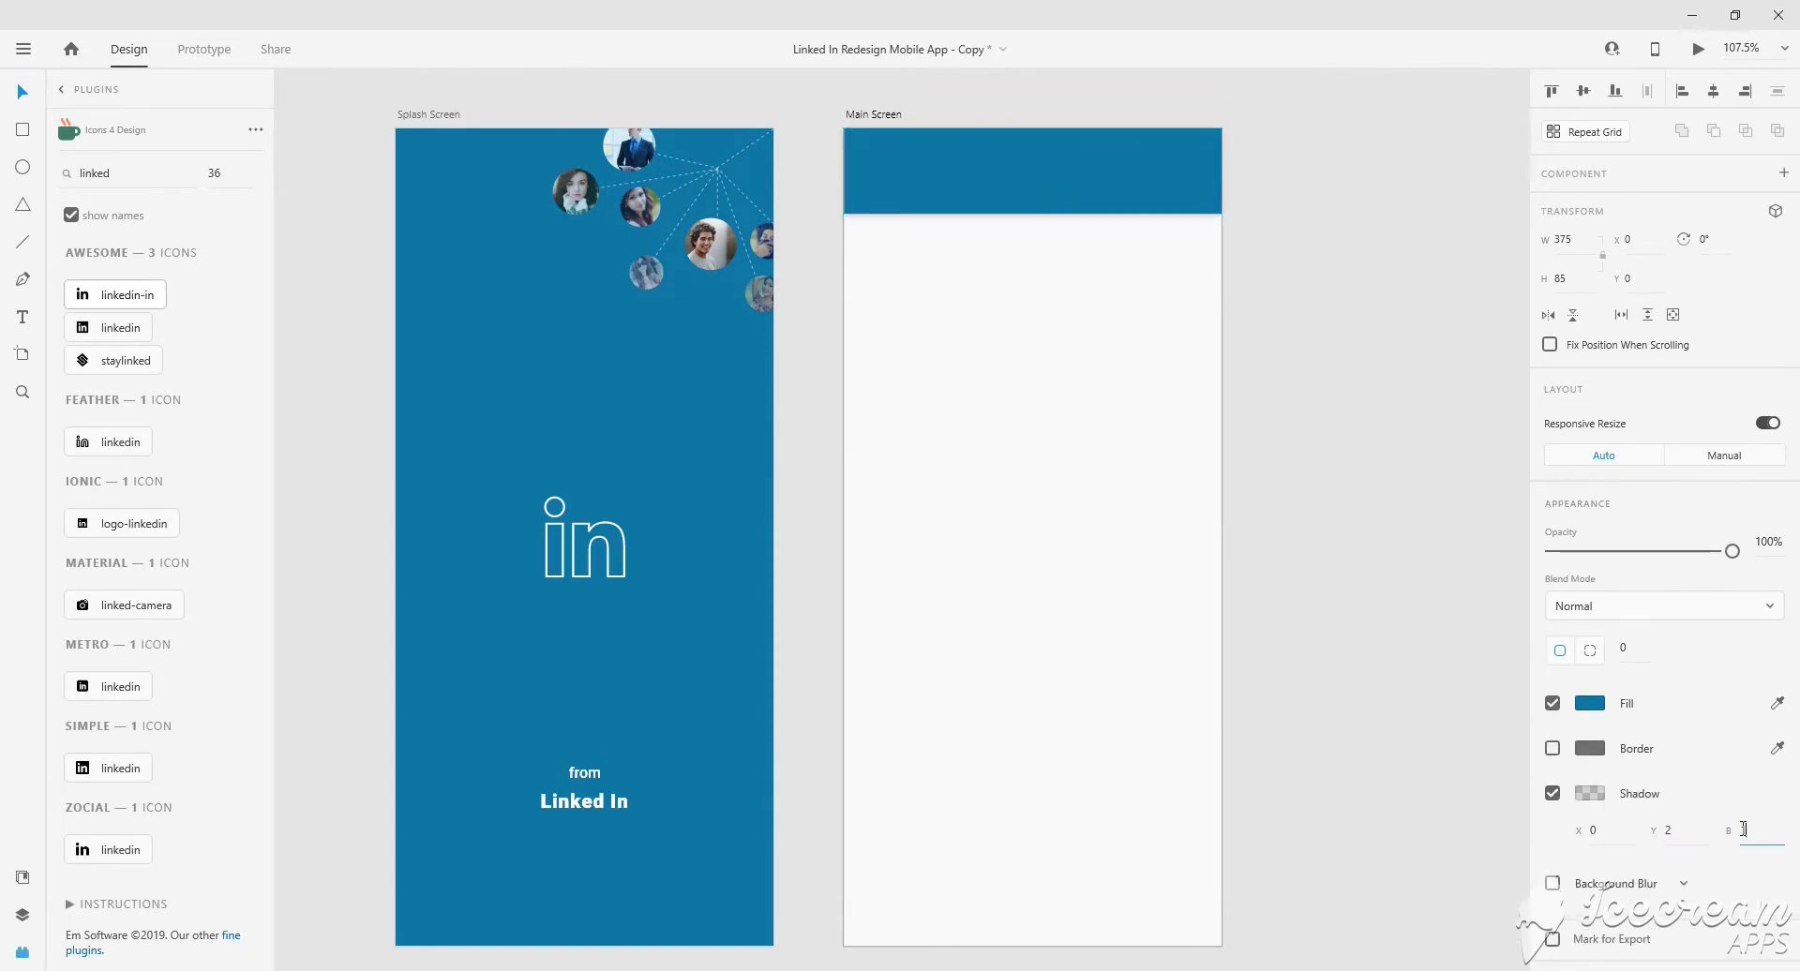
click(1229, 306)
click(1012, 338)
scroll(1012, 338, up, 3)
click(1595, 795)
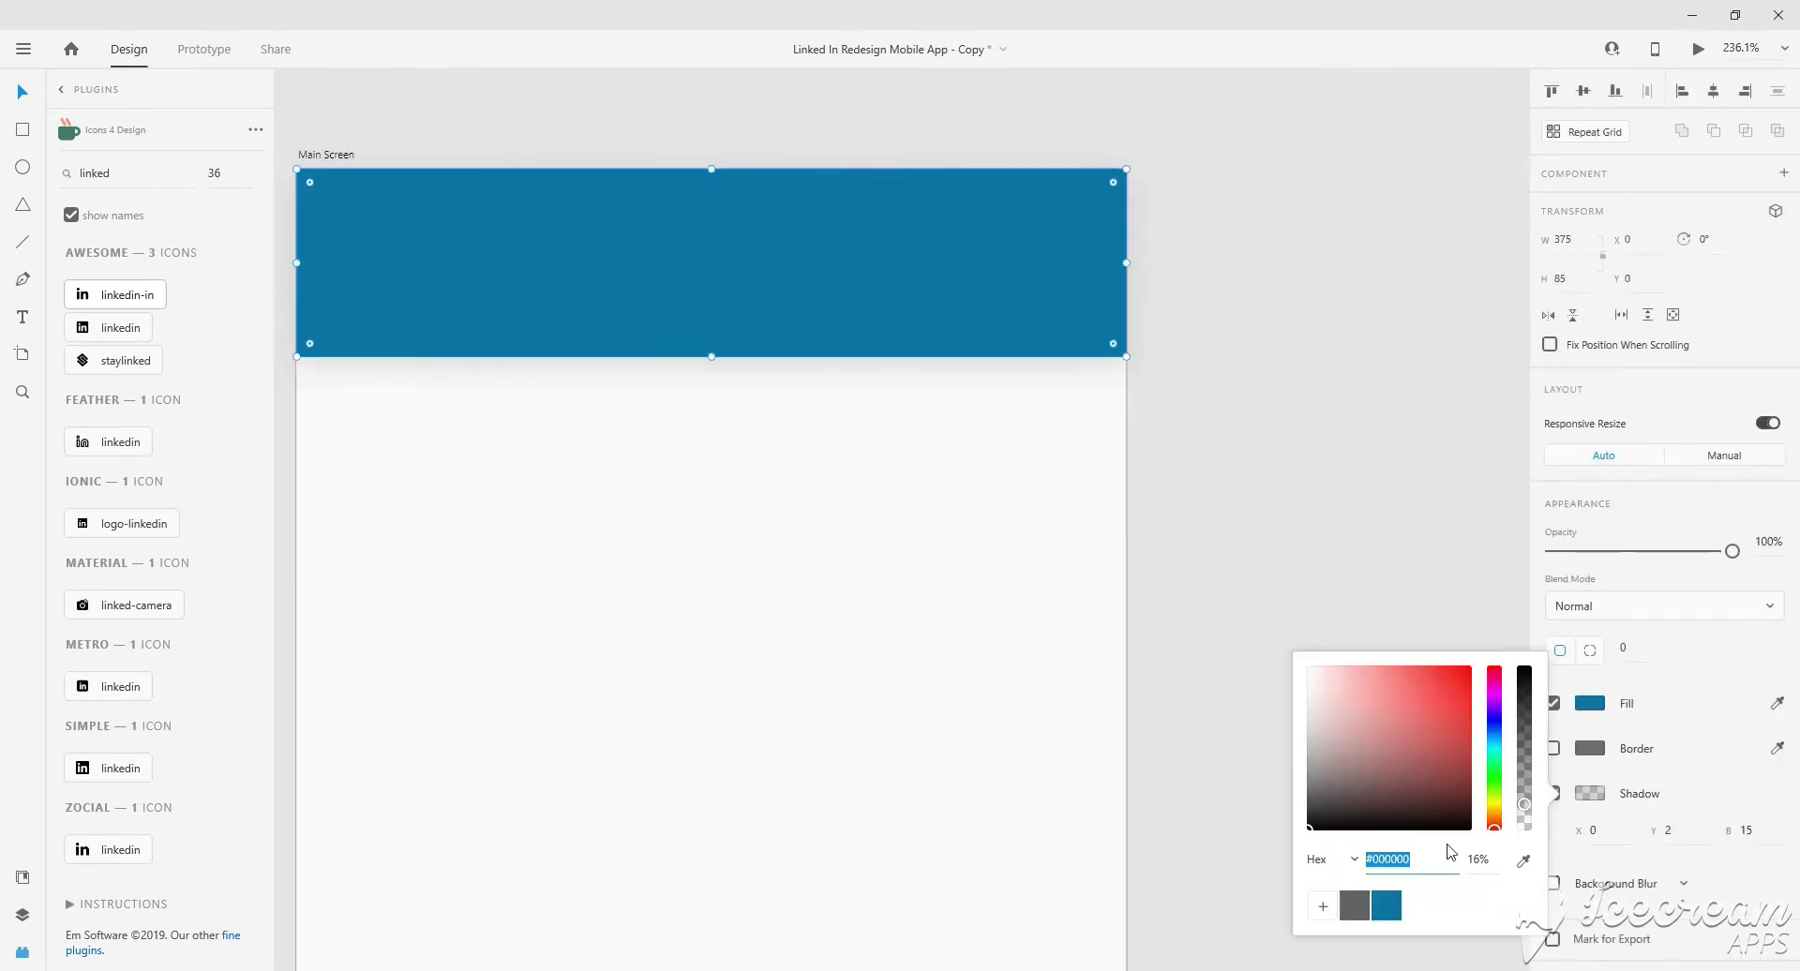
scroll(1085, 376, left, 2)
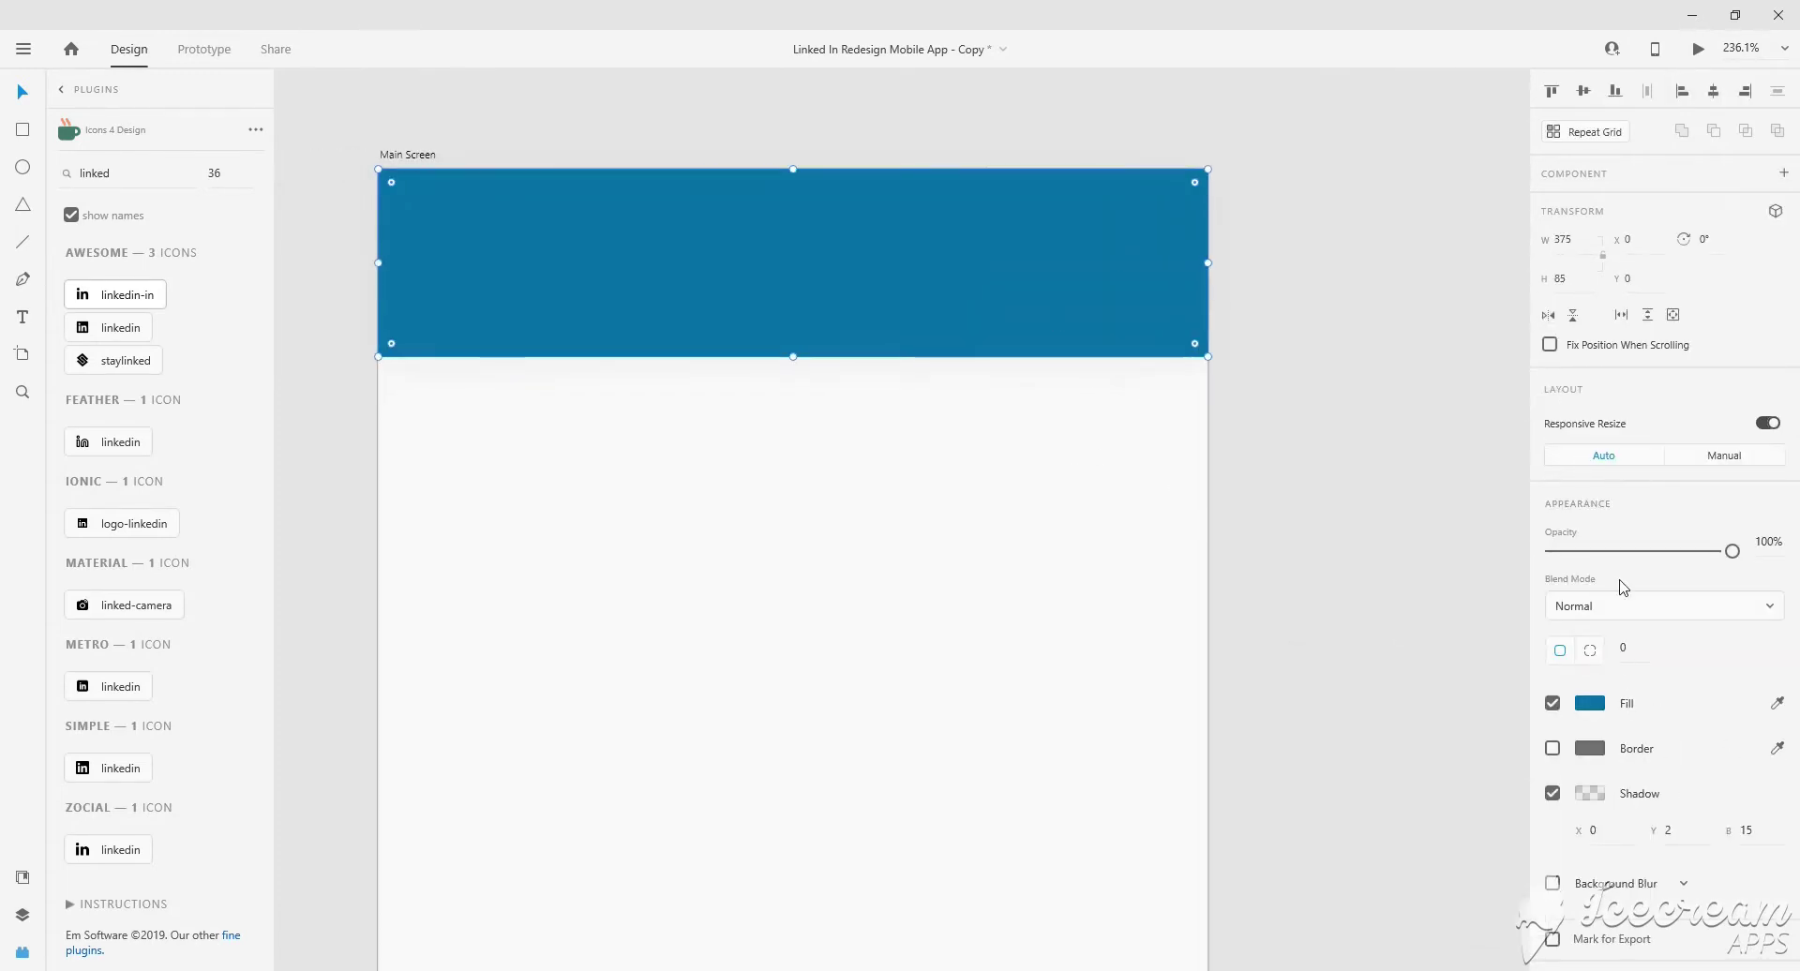
scroll(1076, 342, down, 5)
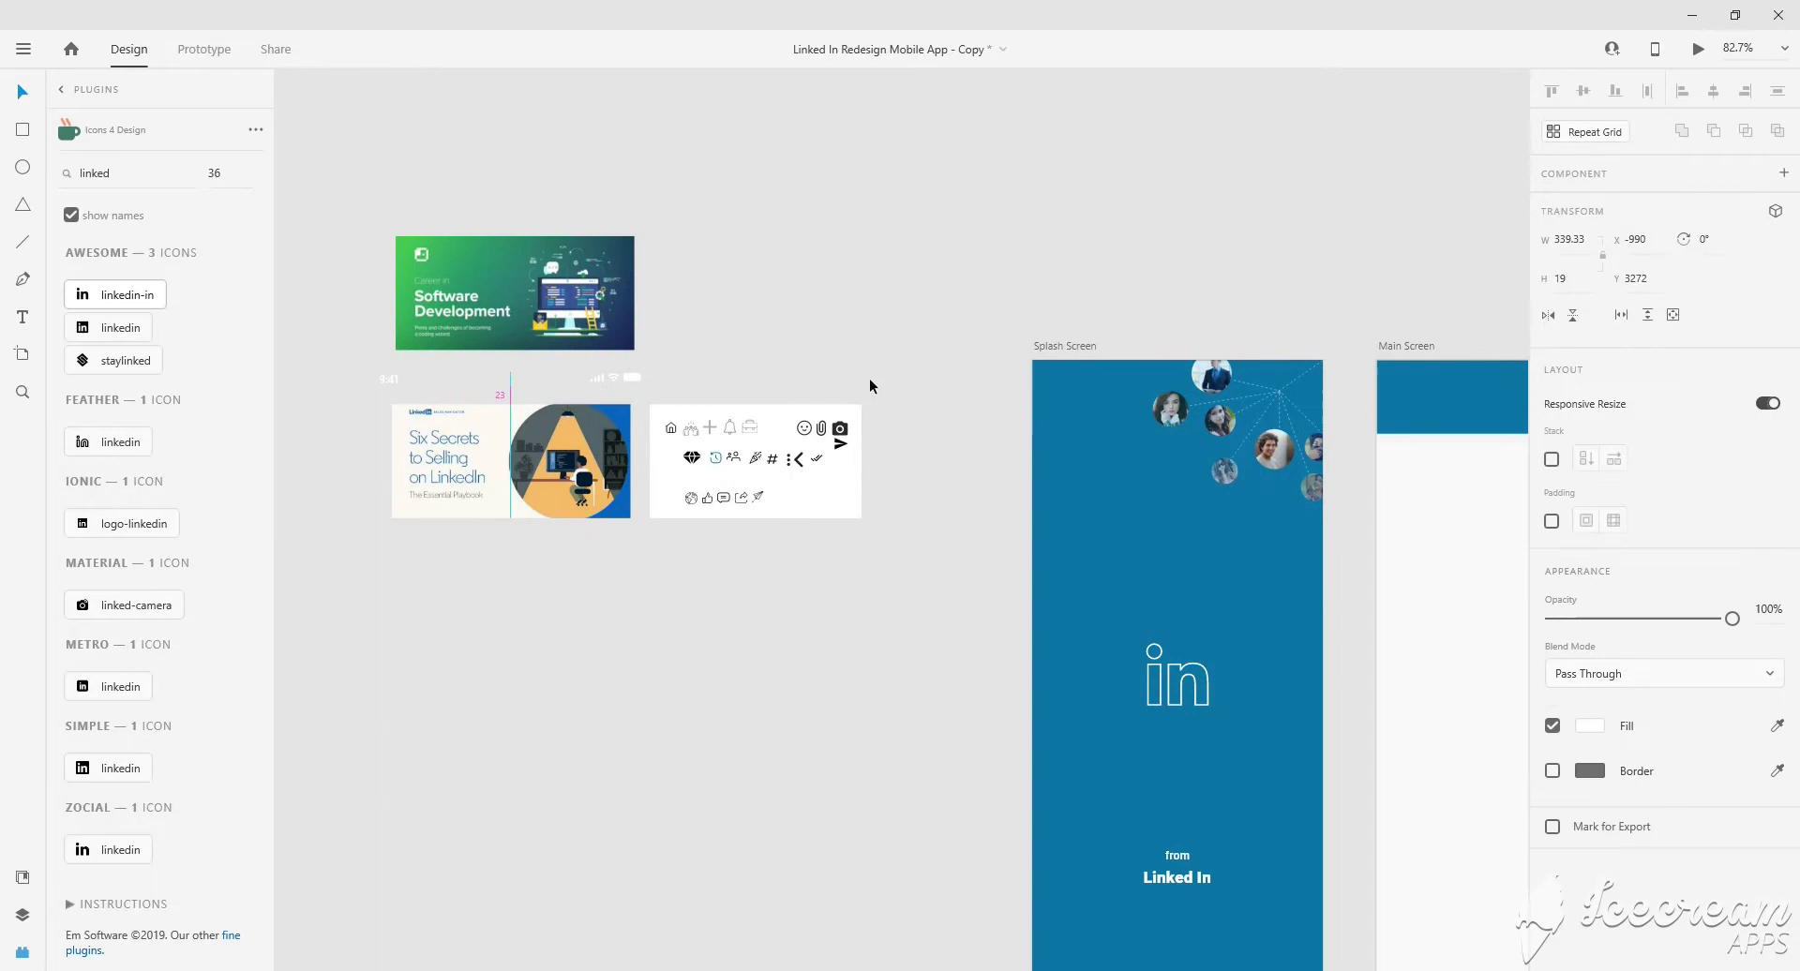
Move the status bar onto the top of the Main Screen header.
drag(568, 377, 1414, 382)
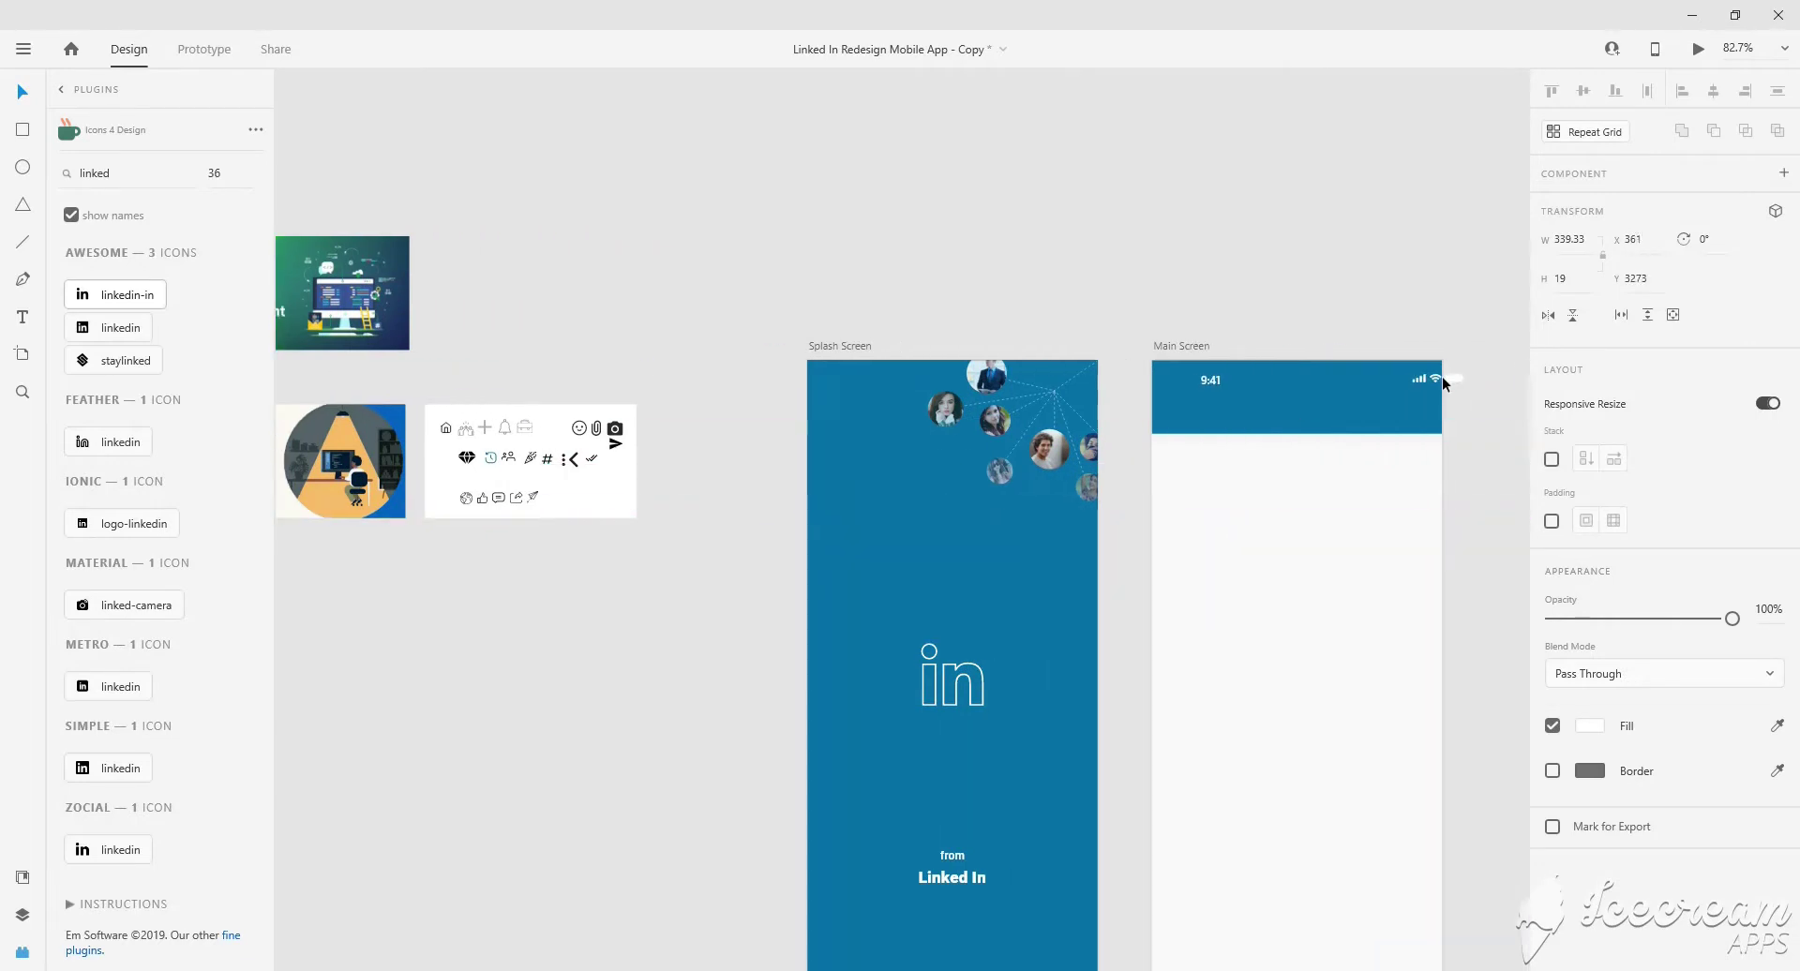
scroll(1209, 370, up, 5)
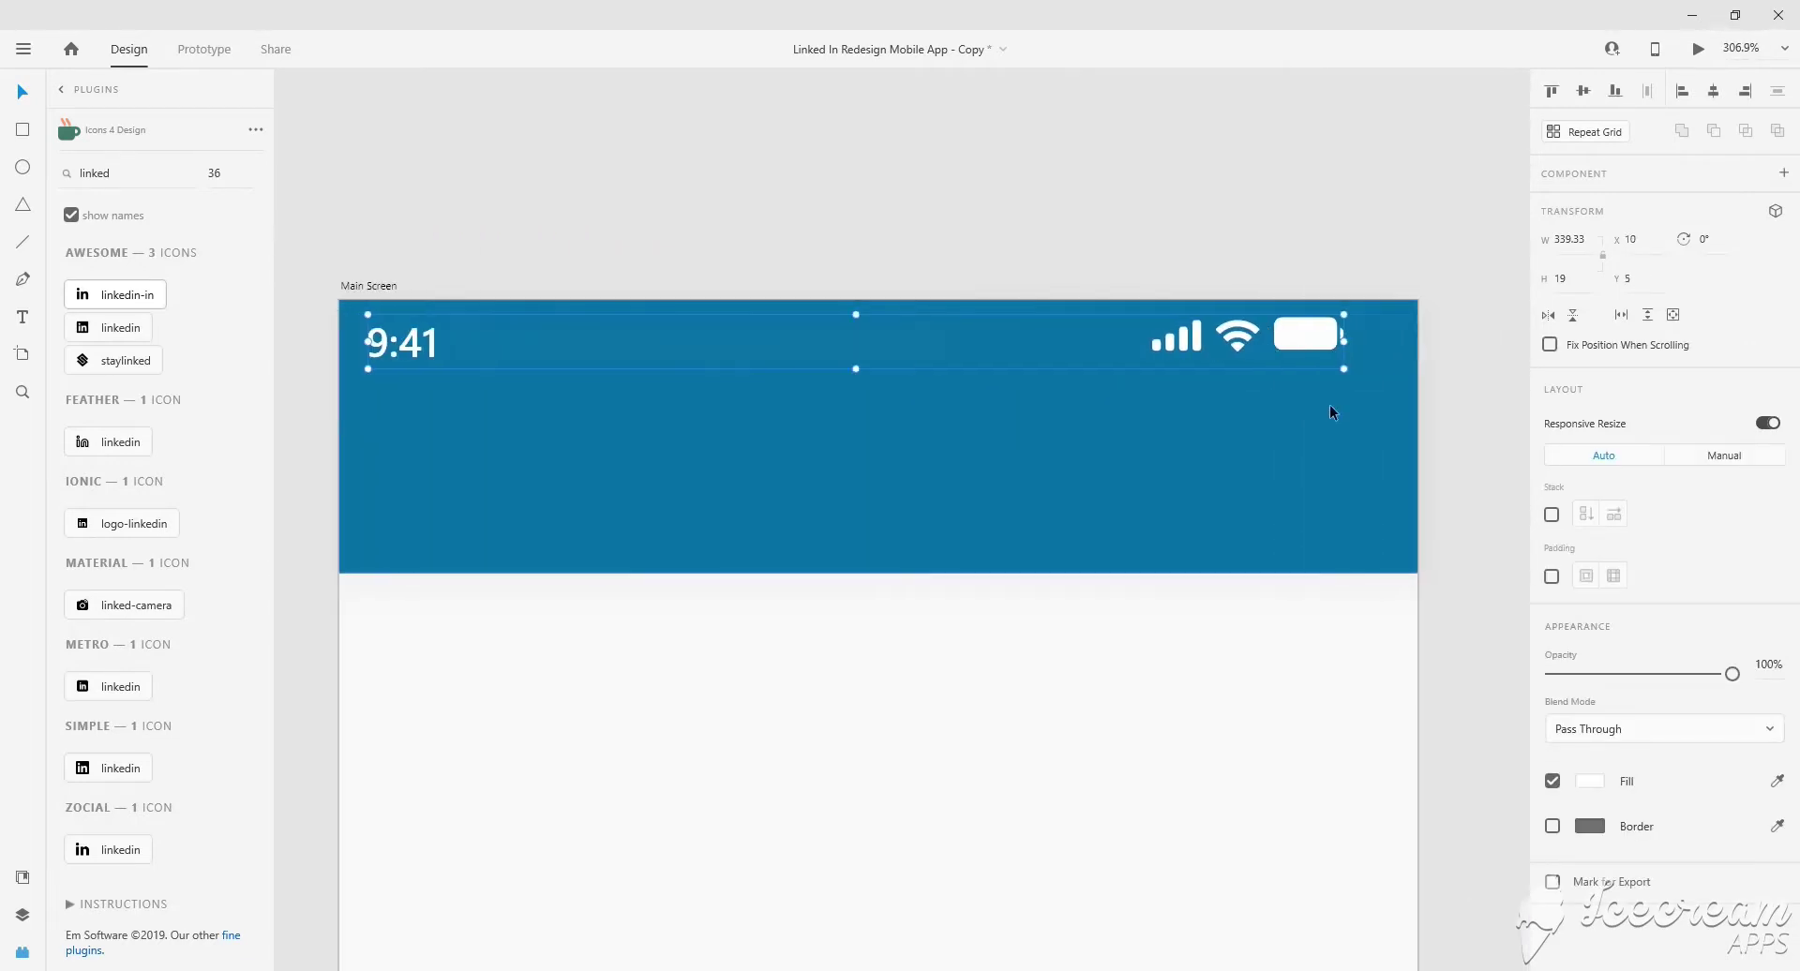
drag(1275, 375, 1336, 342)
scroll(1336, 342, down, 1)
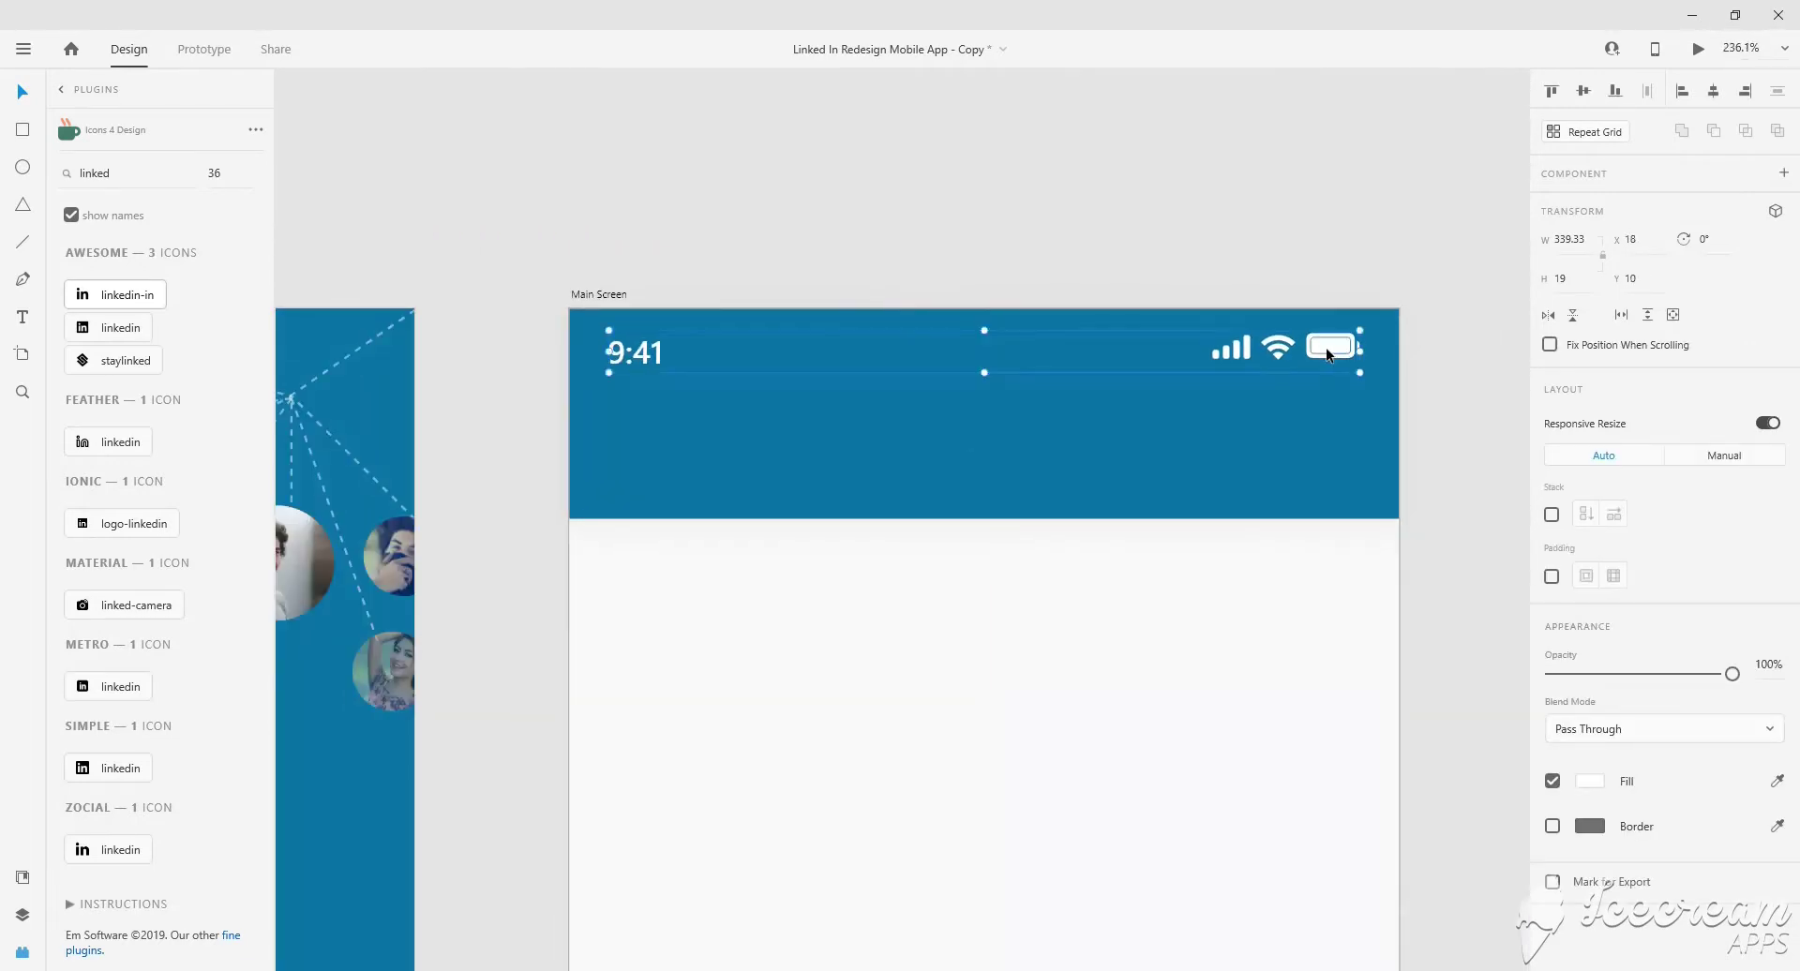
scroll(1091, 349, down, 1)
Insert a 'menu' icon below the 9:41 time and make it white.
double_click(99, 184)
text(menu)
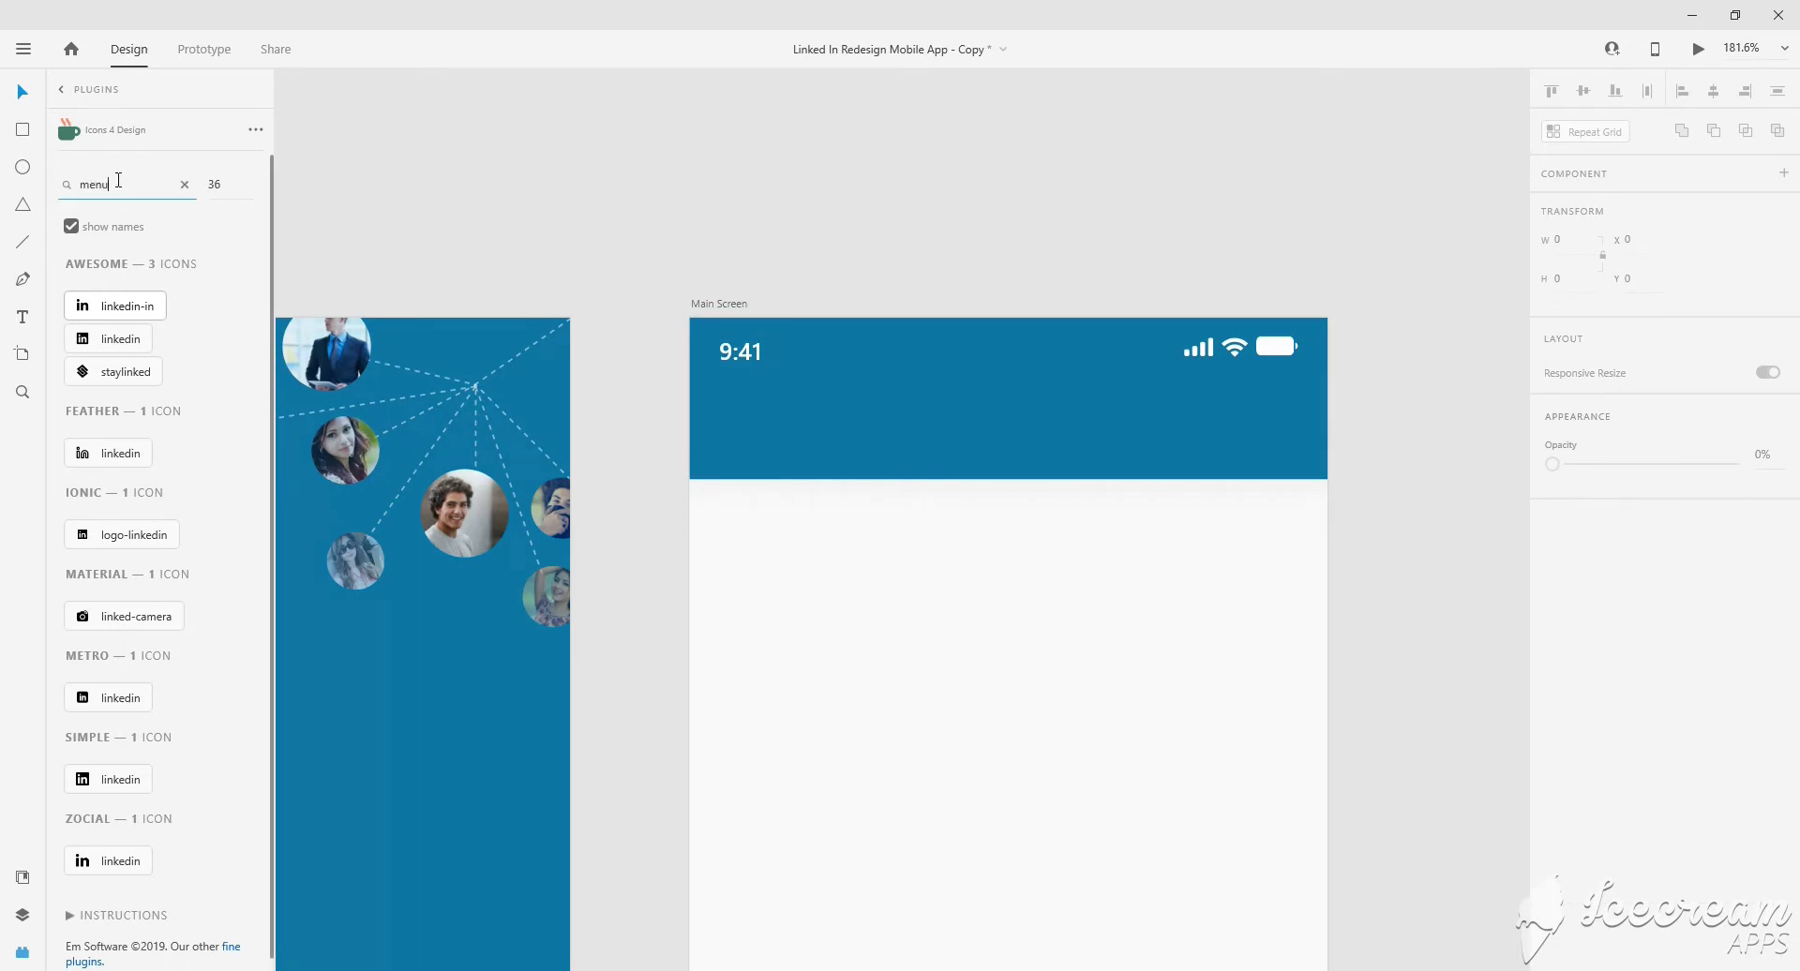
click(103, 306)
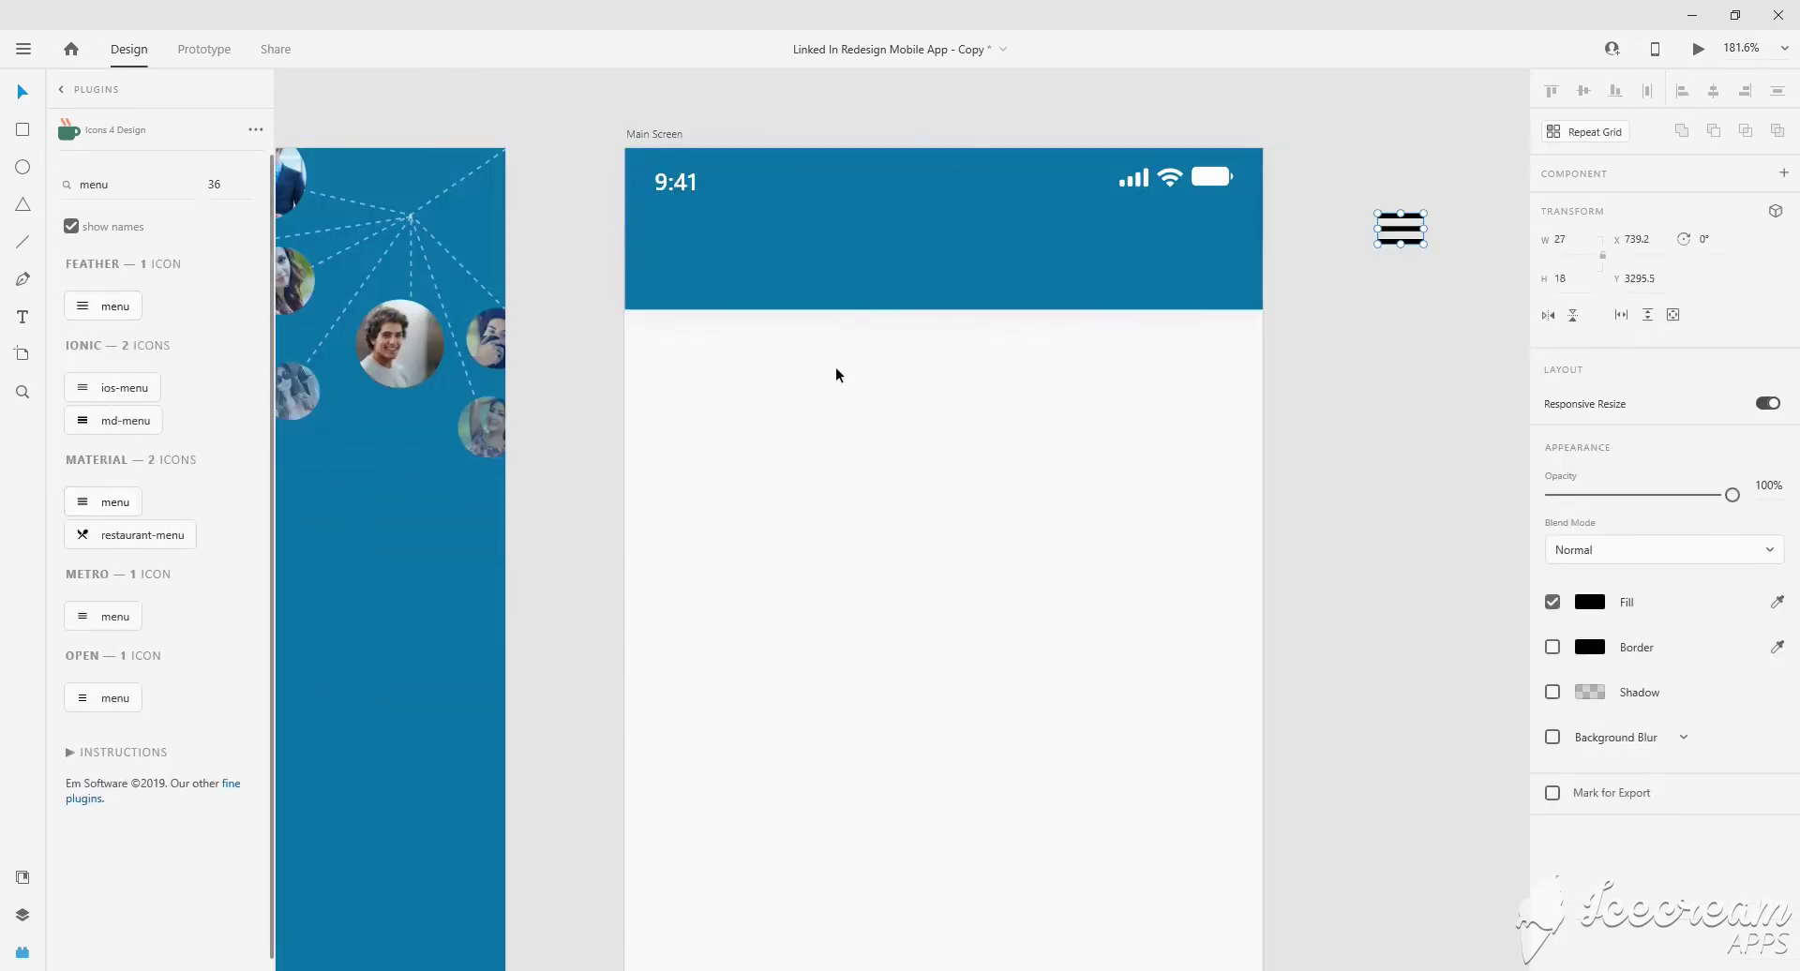
scroll(694, 250, up, 2)
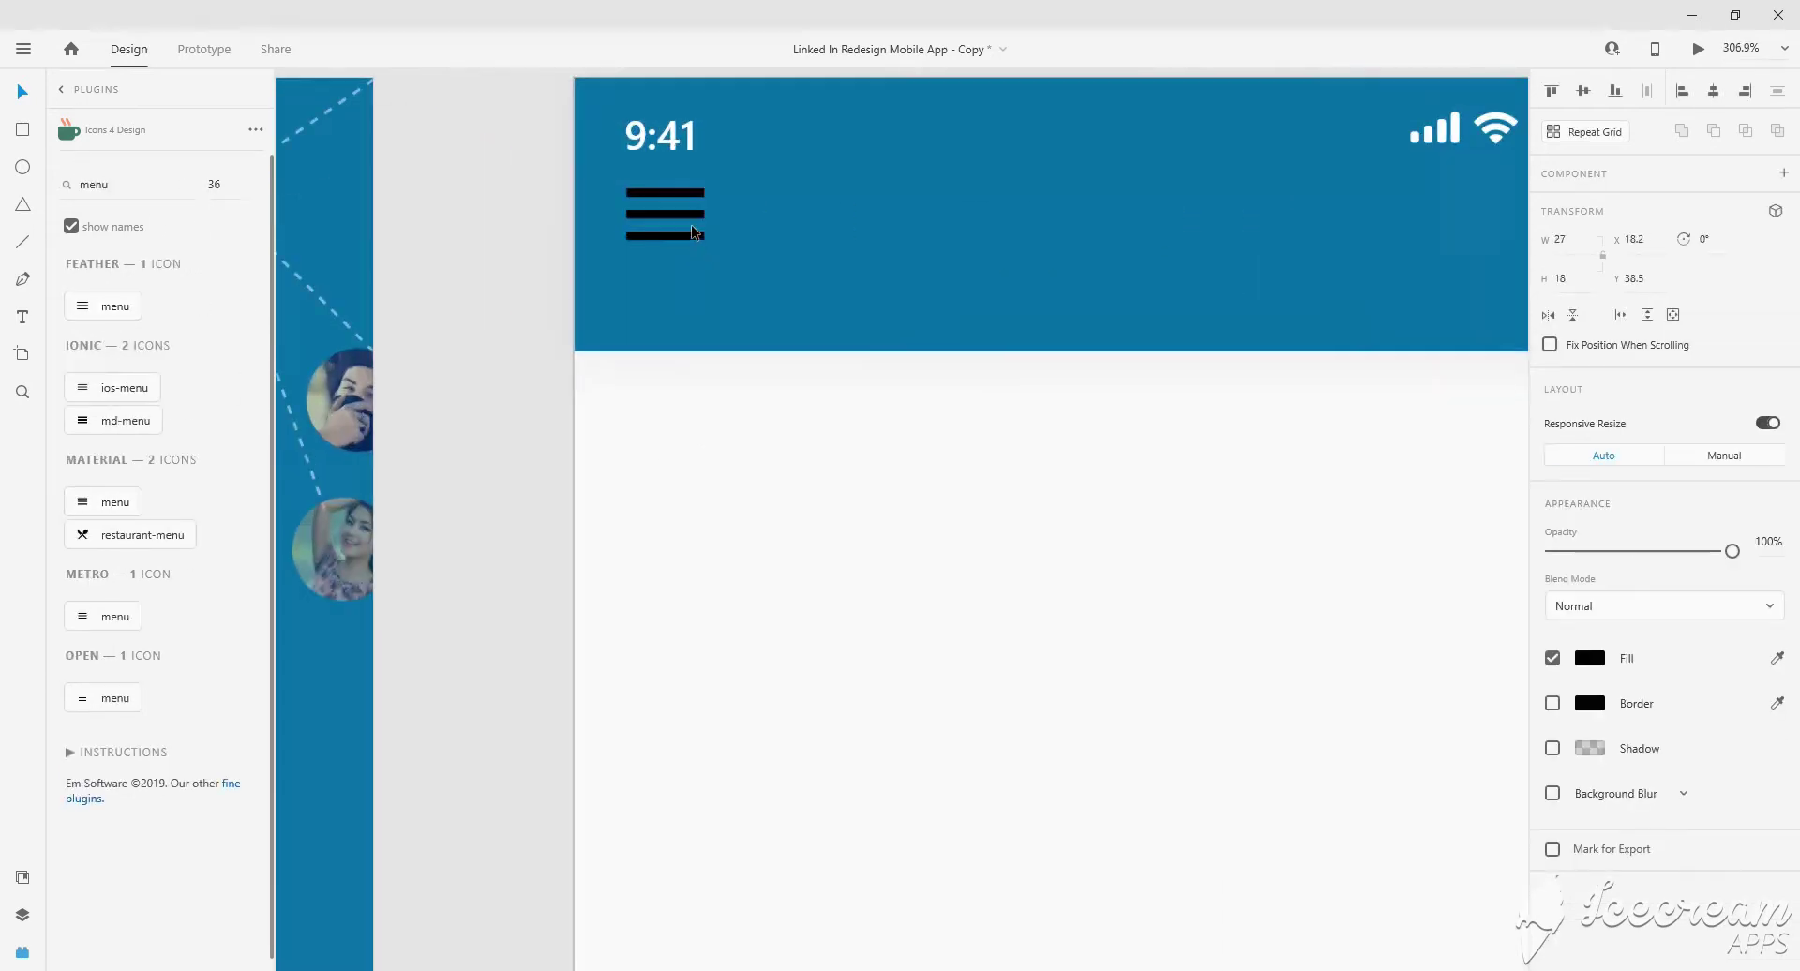
drag(688, 273, 690, 265)
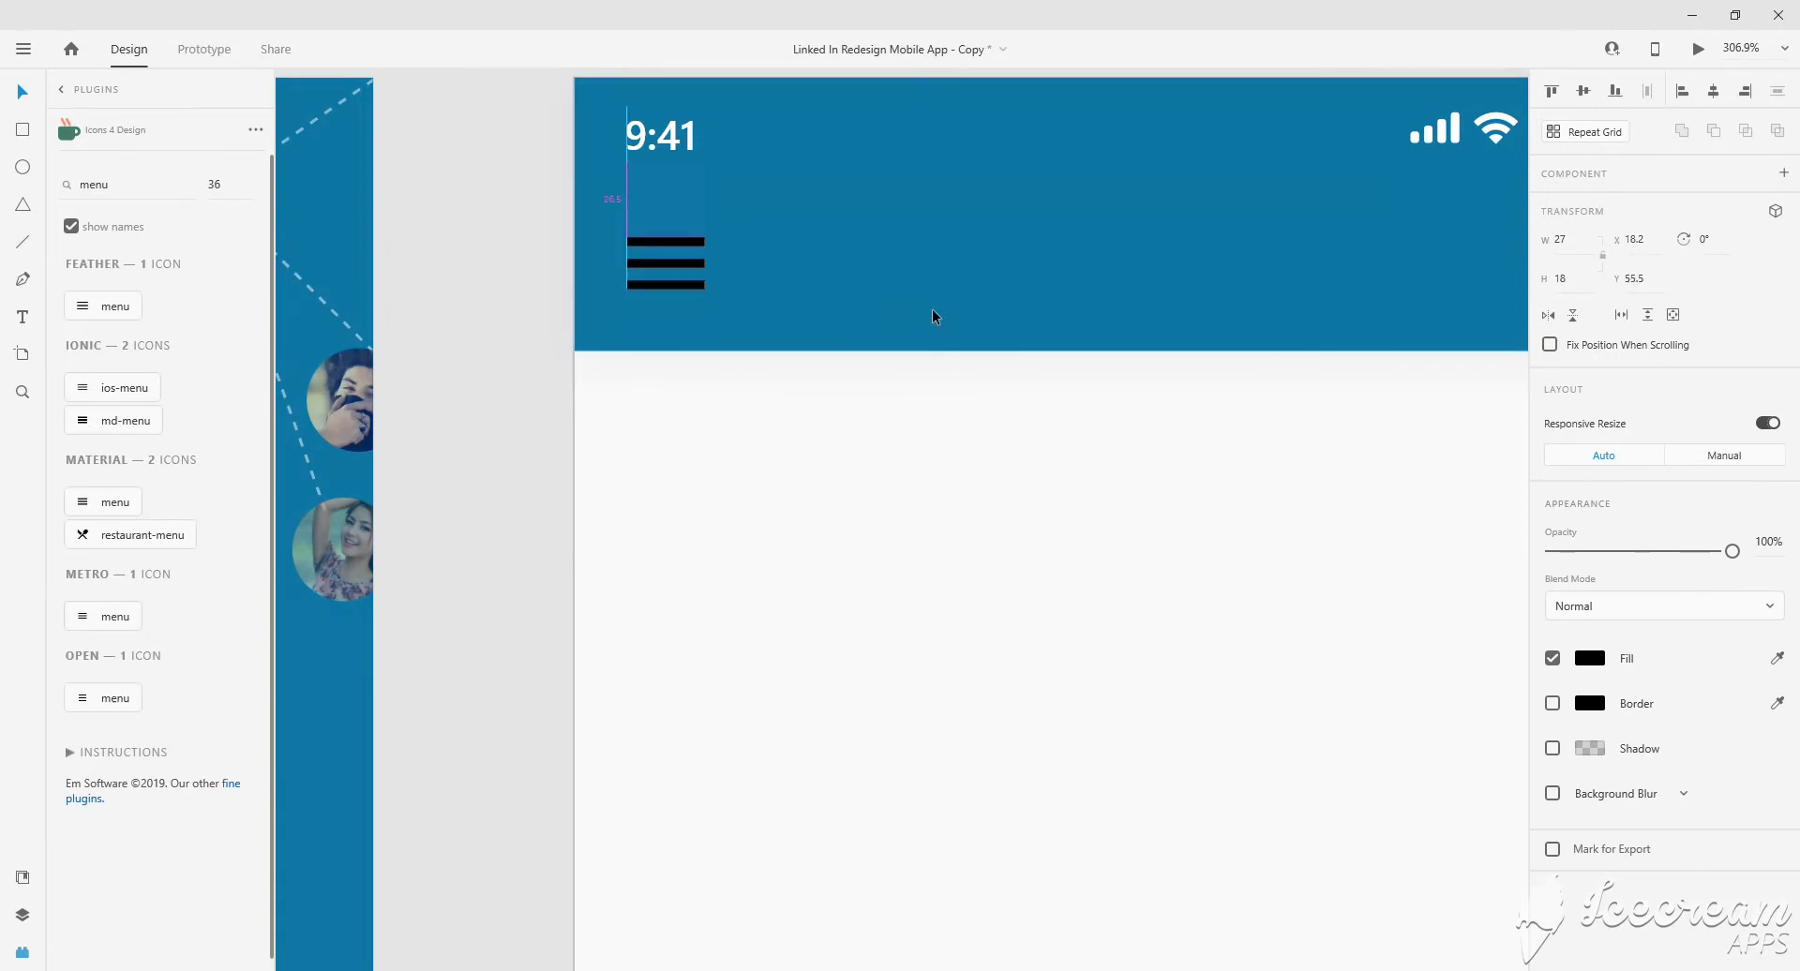
click(1590, 659)
Shorten the middle bar of the menu icon.
click(1309, 546)
scroll(691, 269, up, 4)
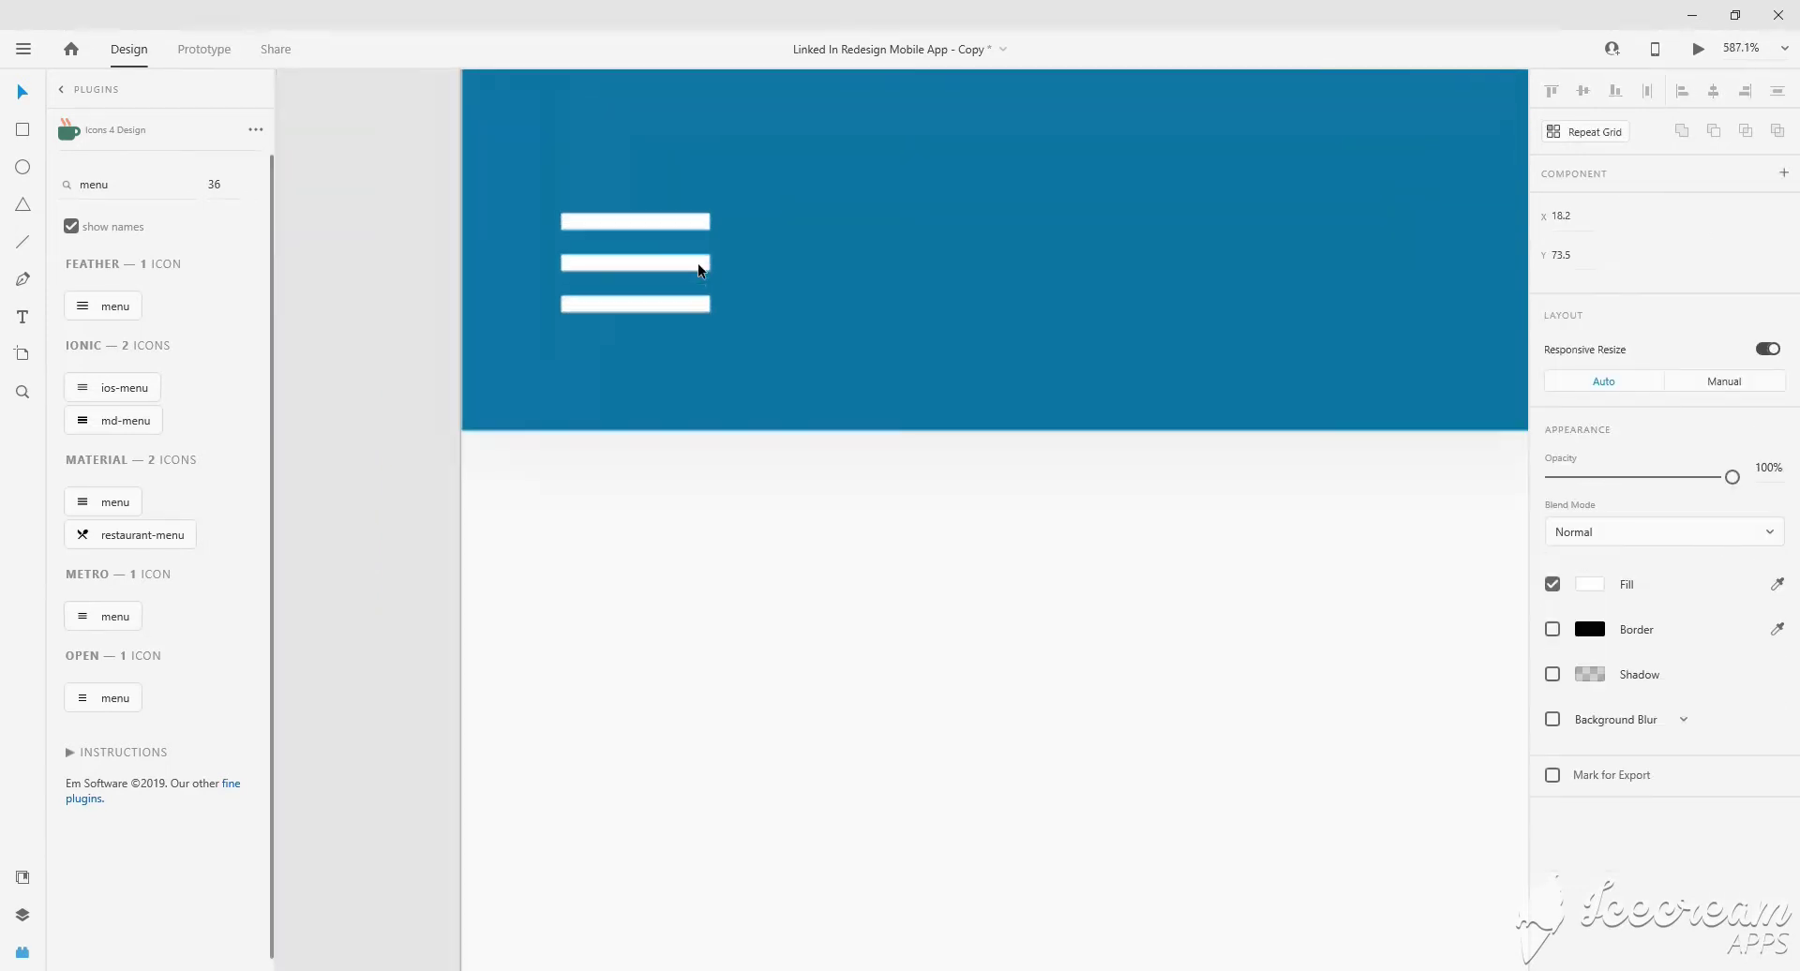
mouse_move(720, 277)
mouse_down()
mouse_move(507, 277)
mouse_move(613, 277)
mouse_up()
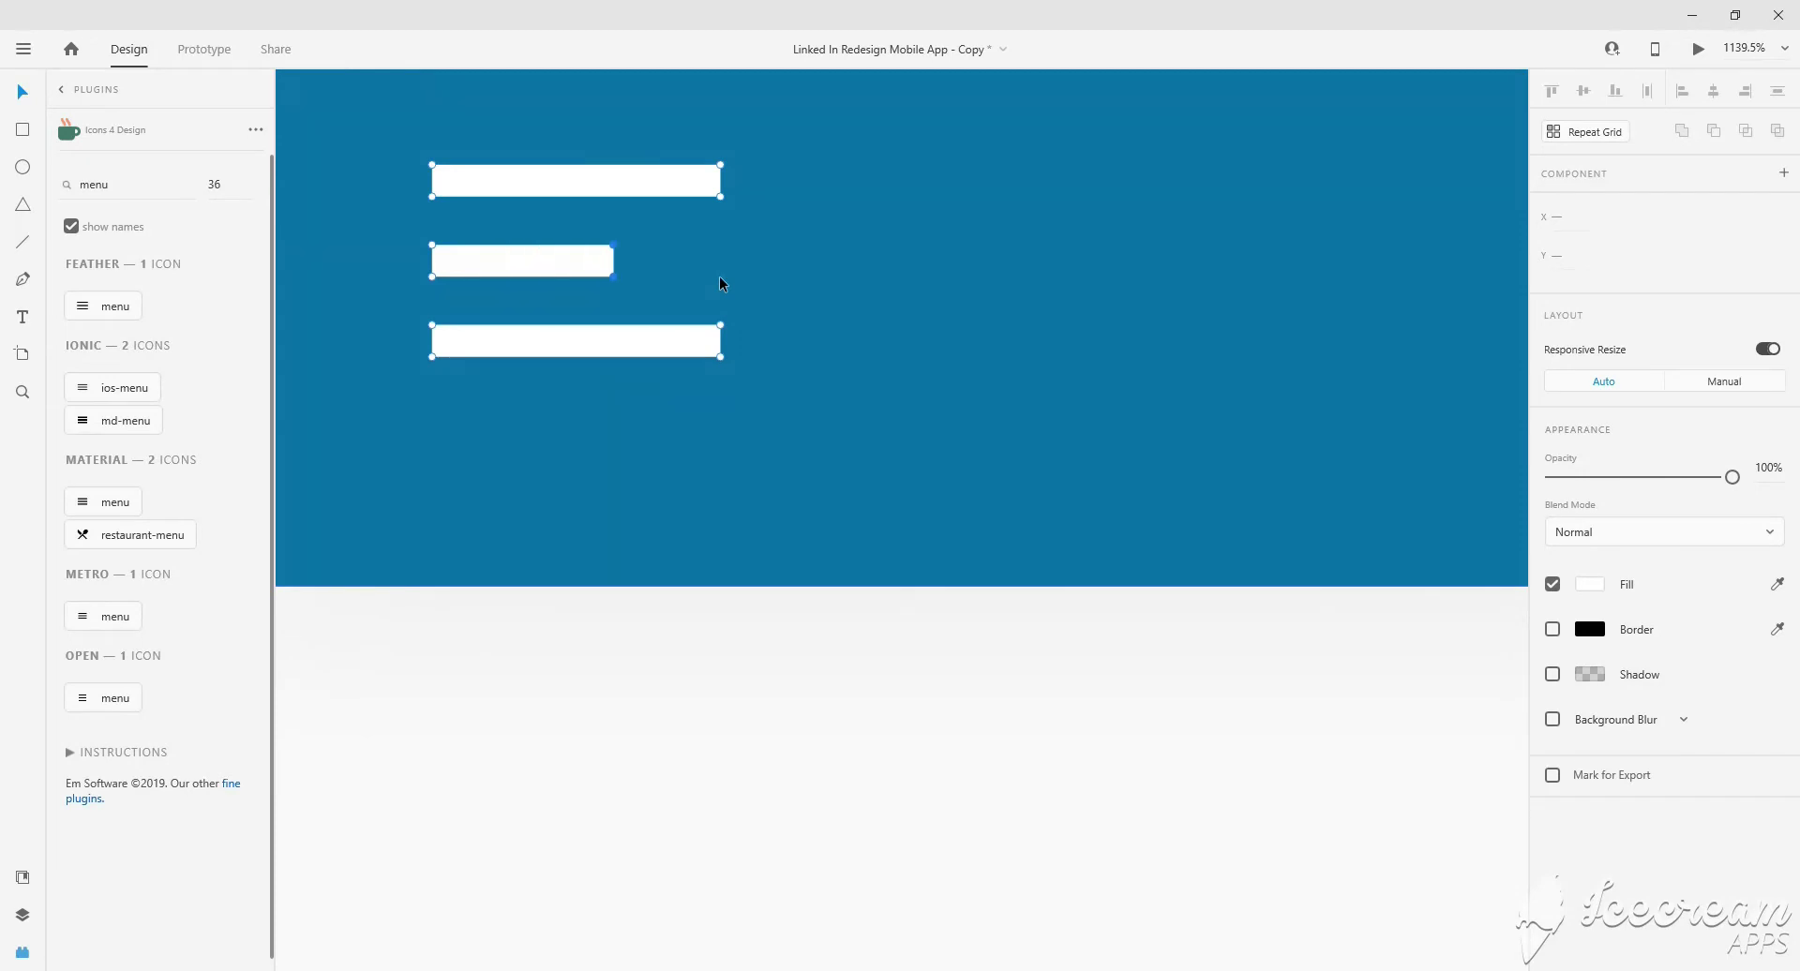
key(Escape)
scroll(924, 594, down, 5)
scroll(1073, 628, down, 5)
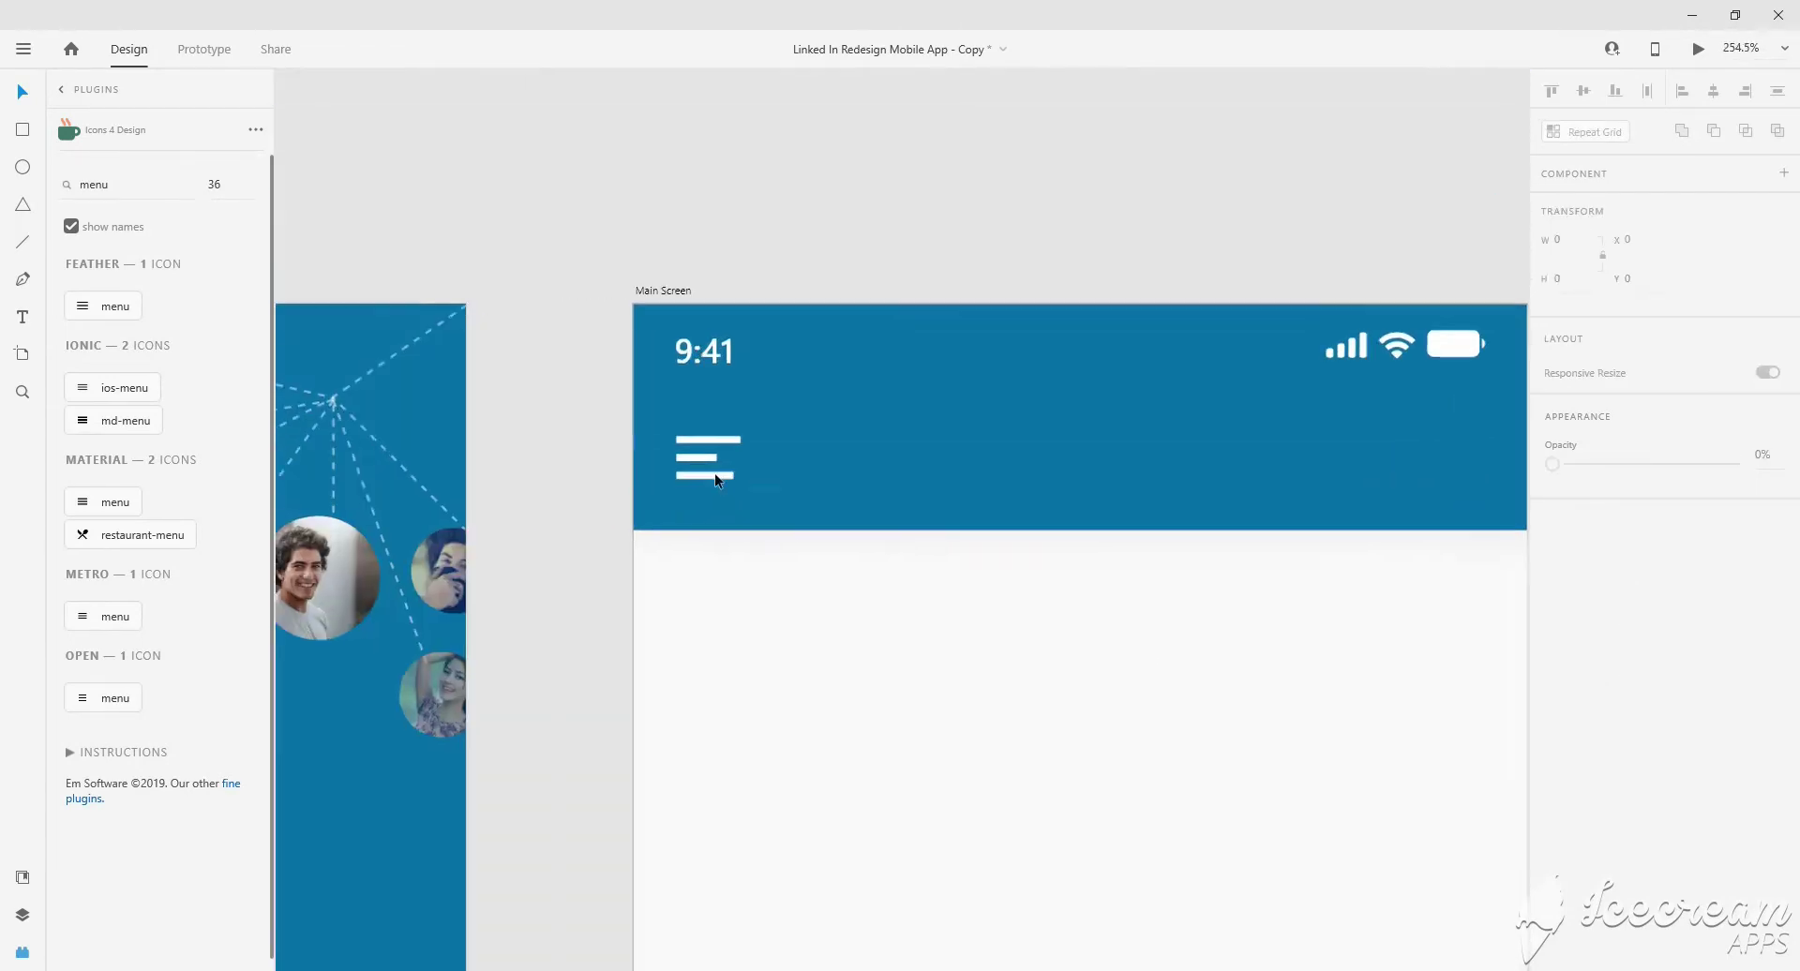
scroll(703, 470, up, 6)
Adjust the bottom menu bar, then enter 'sage' in the icon search.
click(802, 567)
click(675, 472)
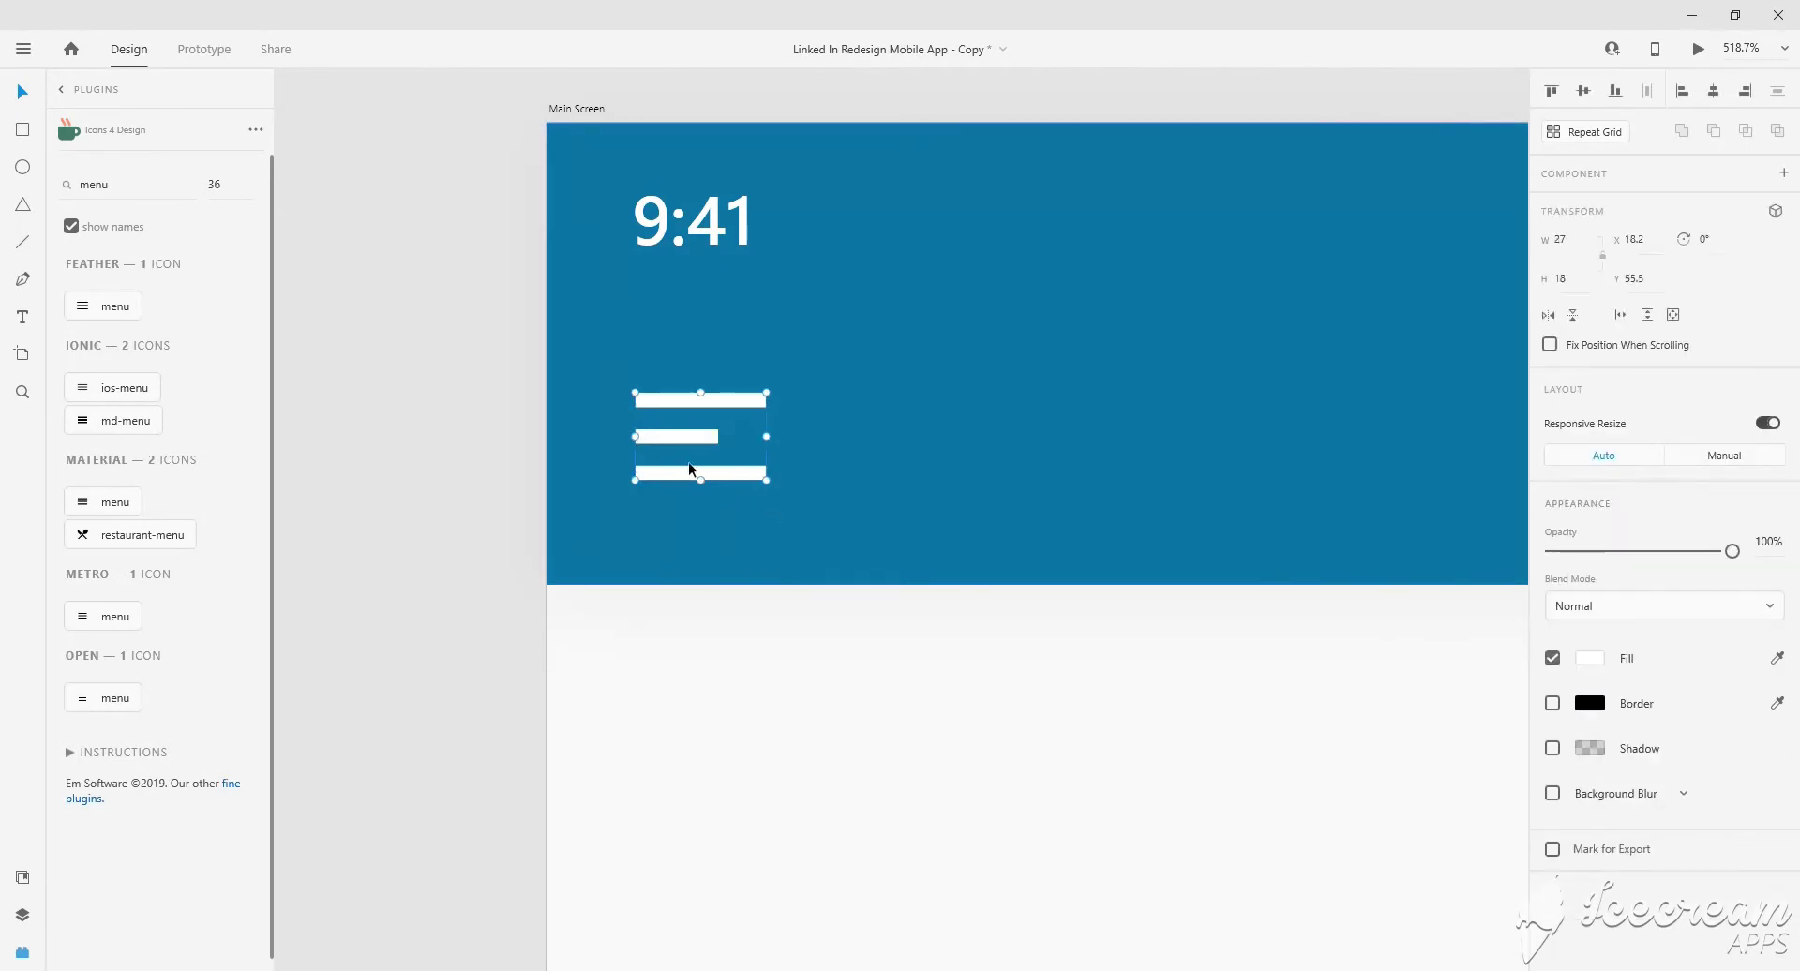
scroll(664, 471, up, 5)
key(ctrl+z)
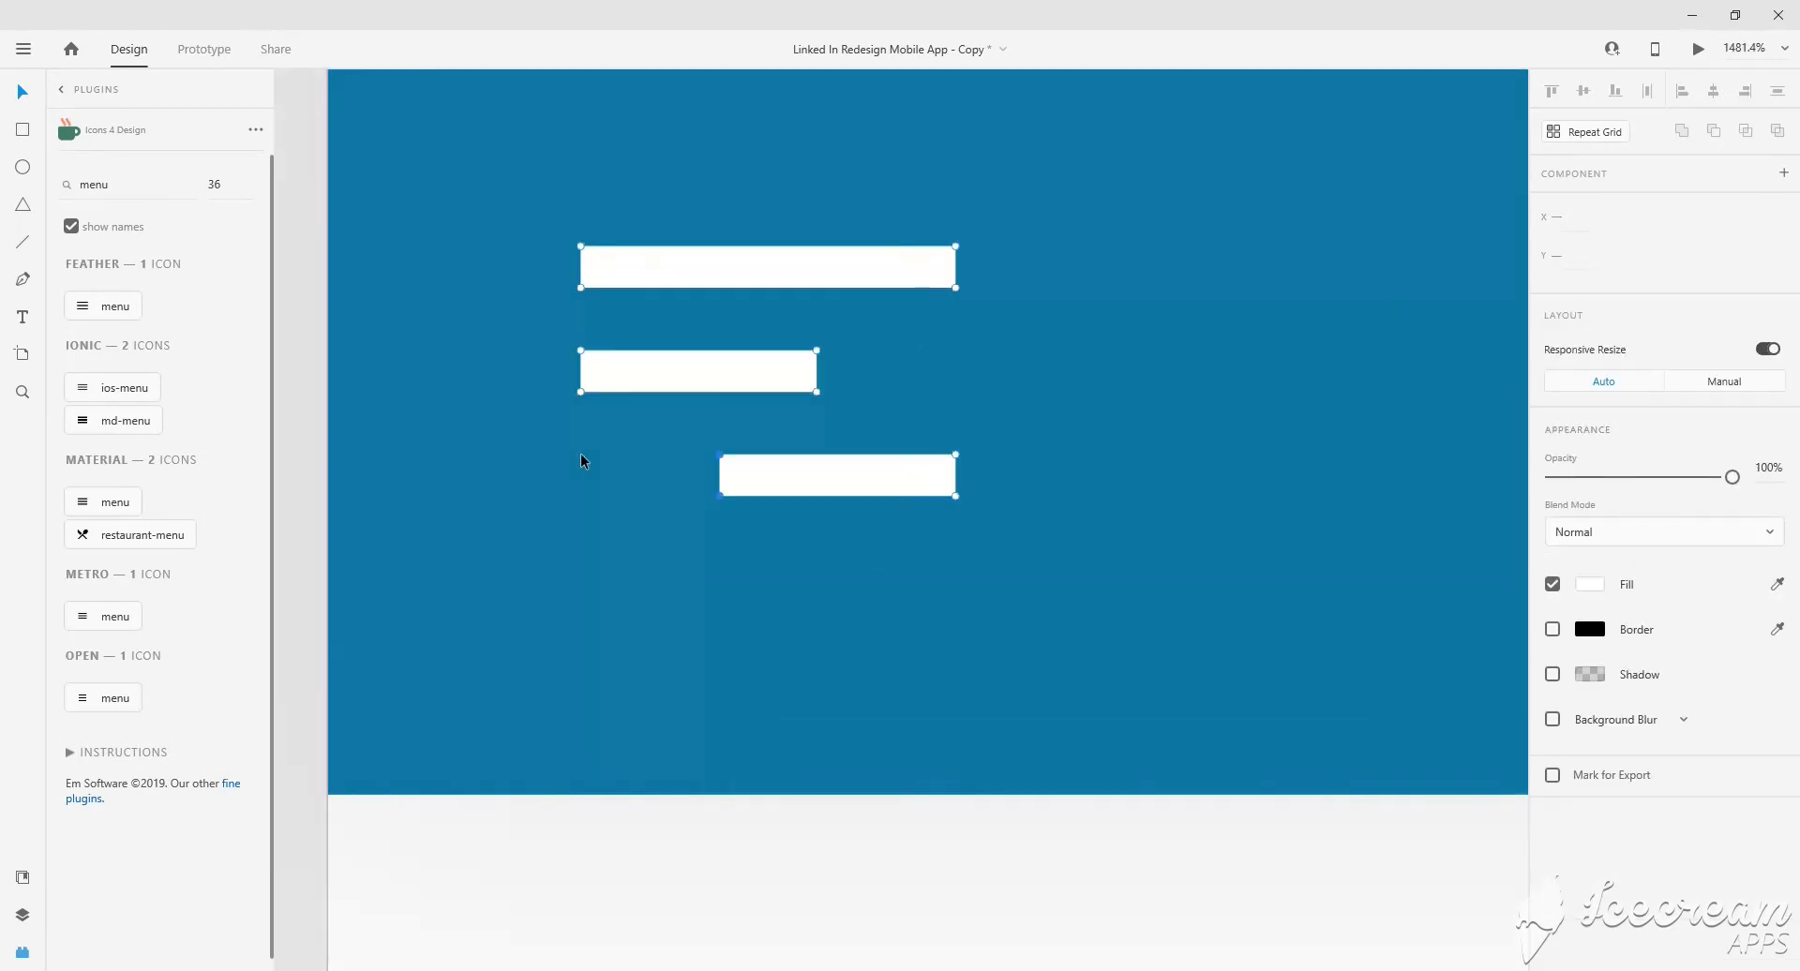
scroll(902, 745, down, 5)
scroll(1002, 836, down, 3)
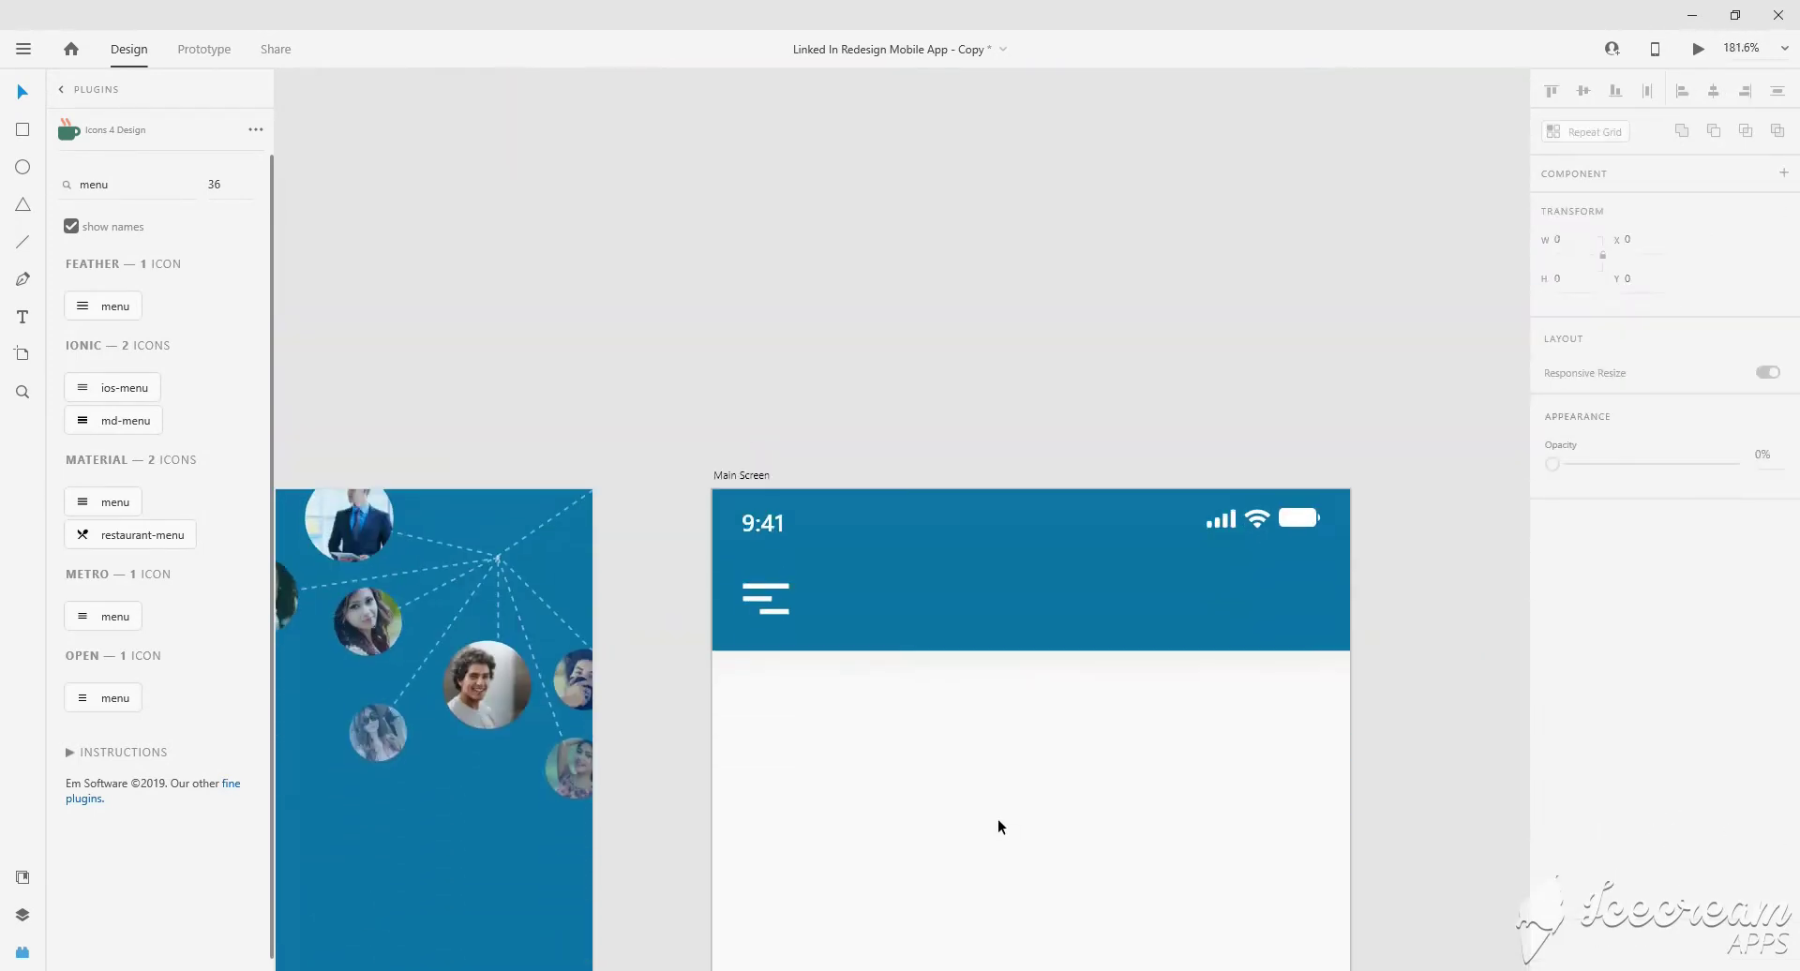
scroll(816, 605, up, 1)
text(ssa)
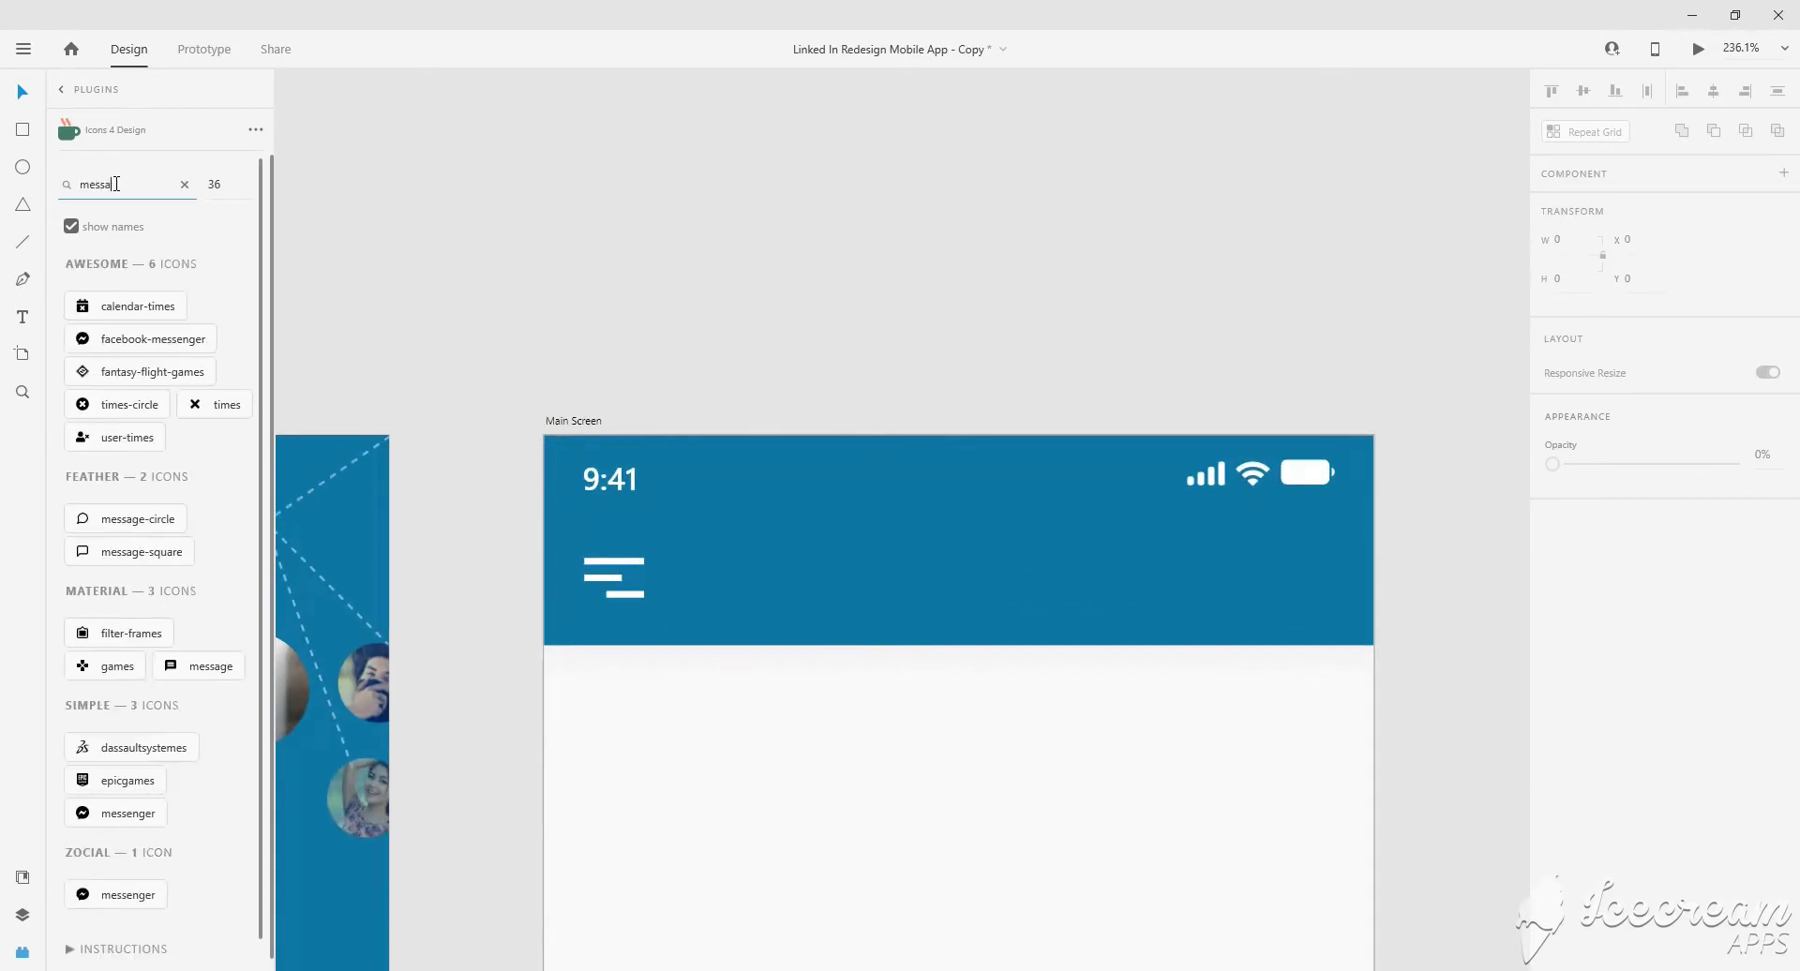
text(ge)
key(alt+Tab)
Search Flaticon for 'chat' and download a speech-bubble chat icon.
text(chat)
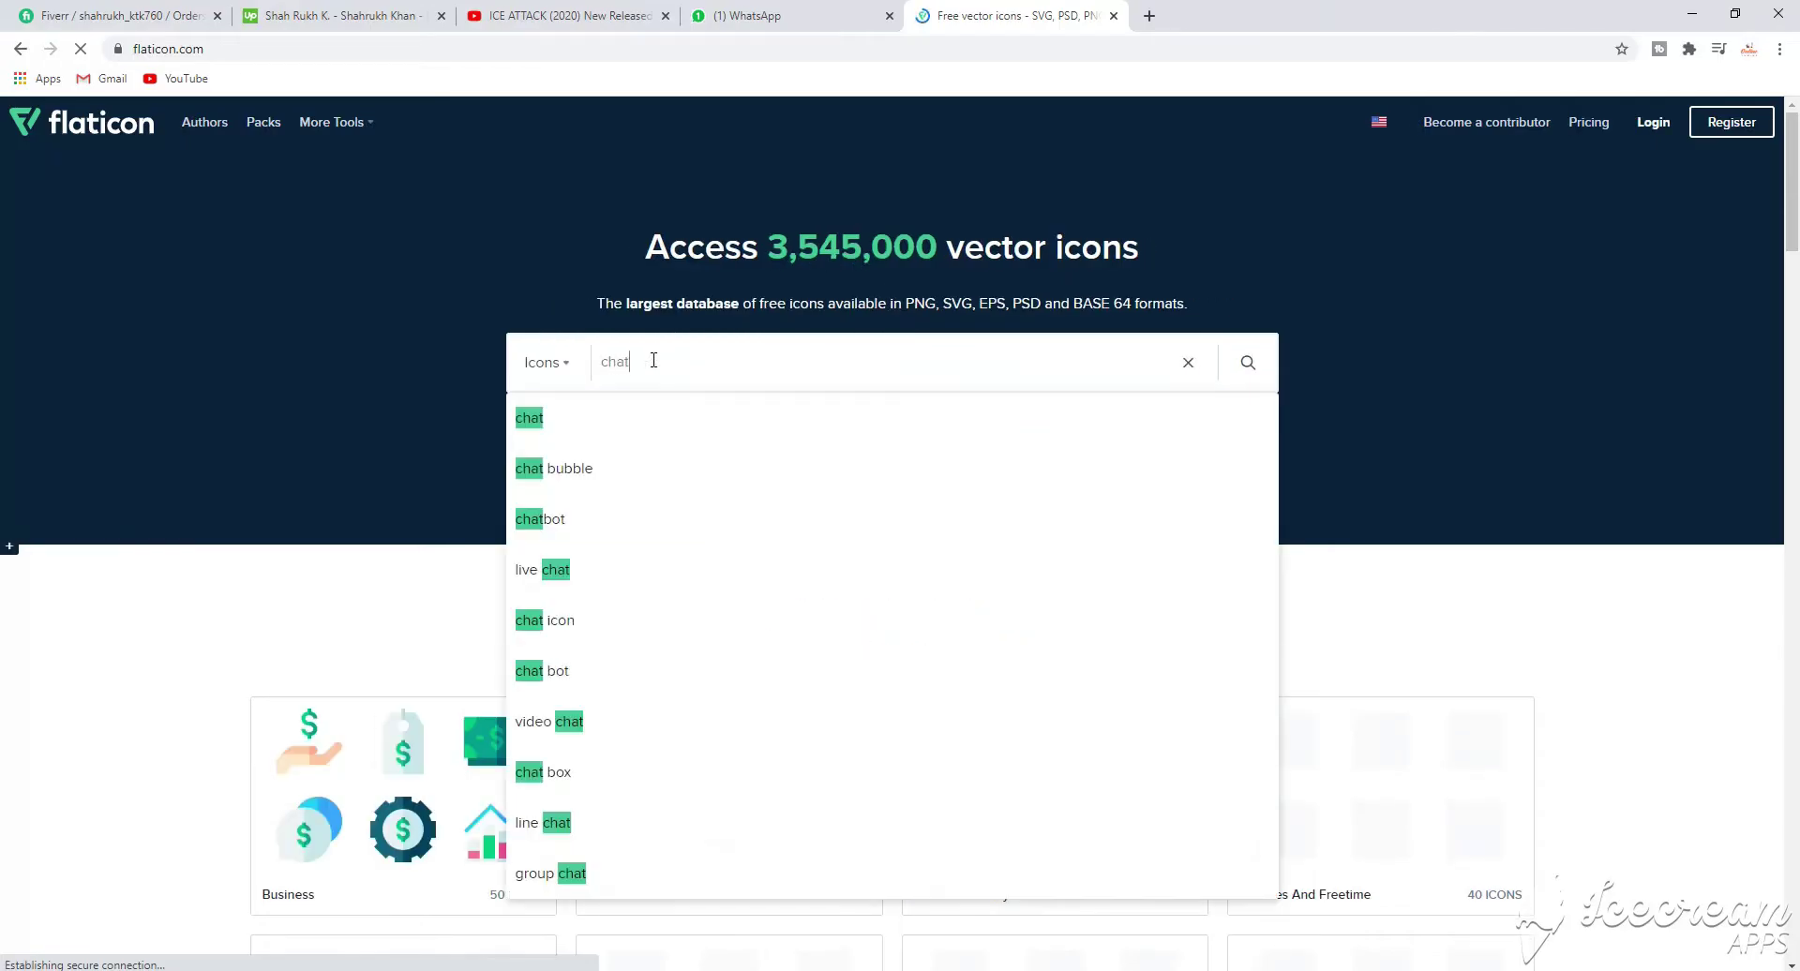
key(Return)
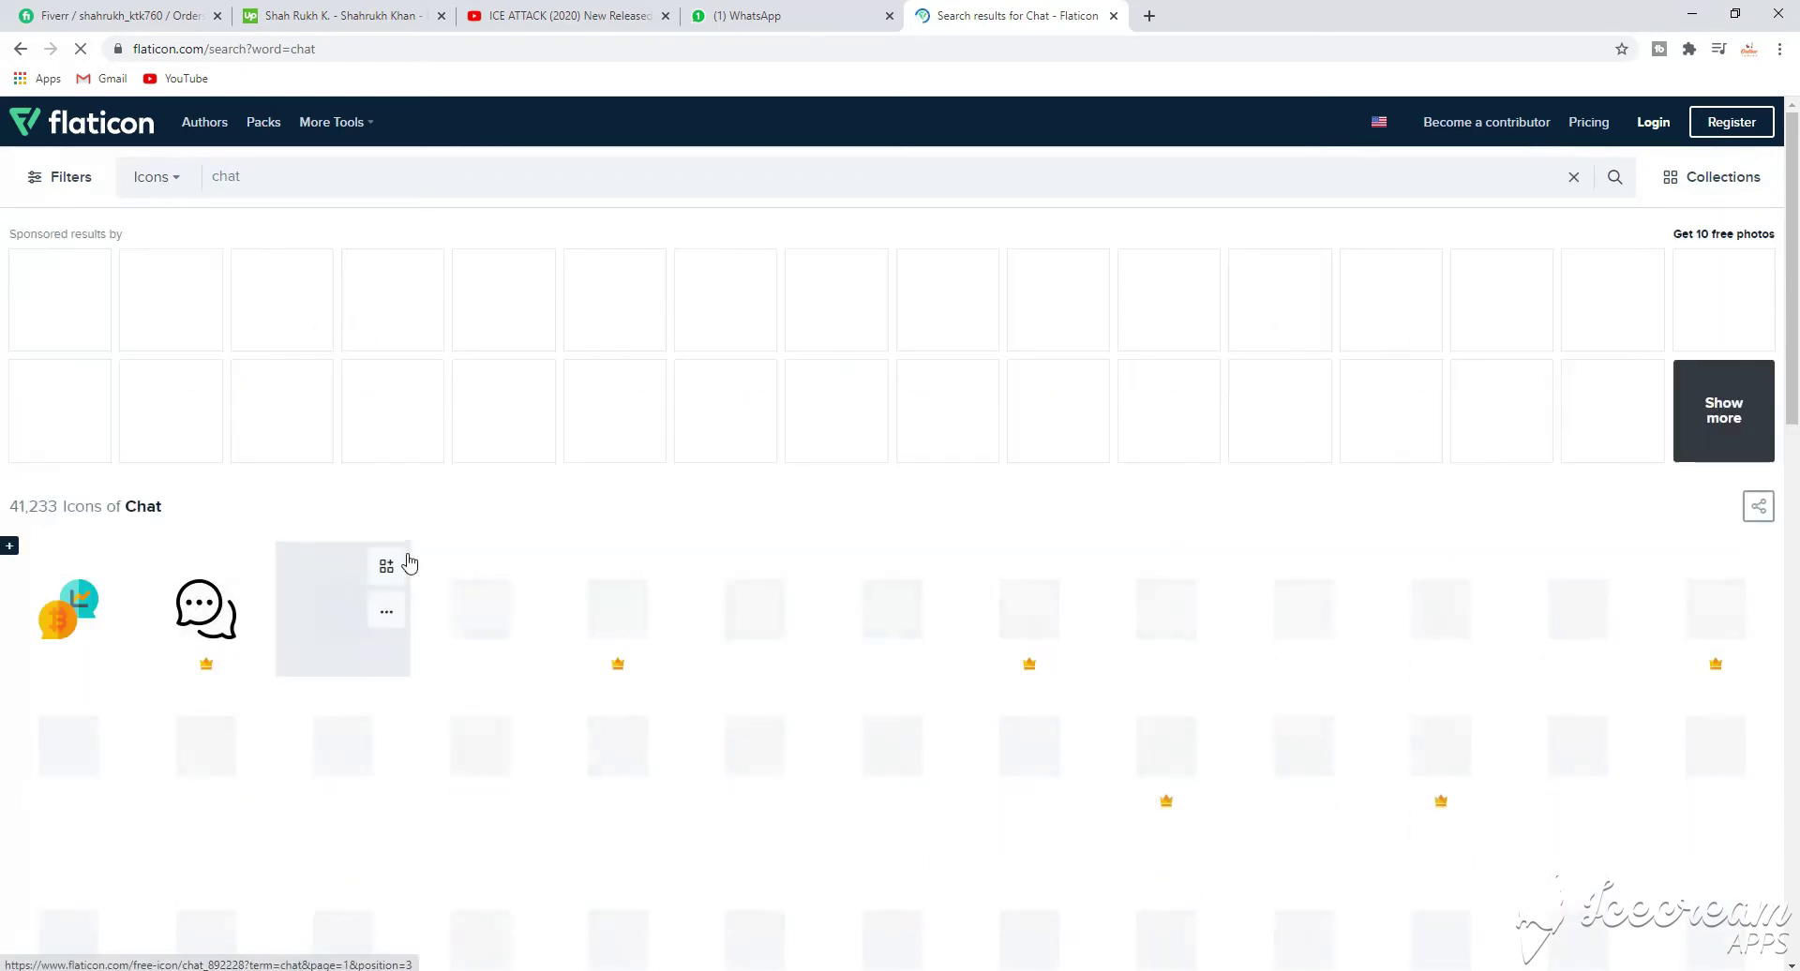
scroll(277, 618, down, 2)
scroll(603, 547, down, 2)
scroll(779, 525, down, 1)
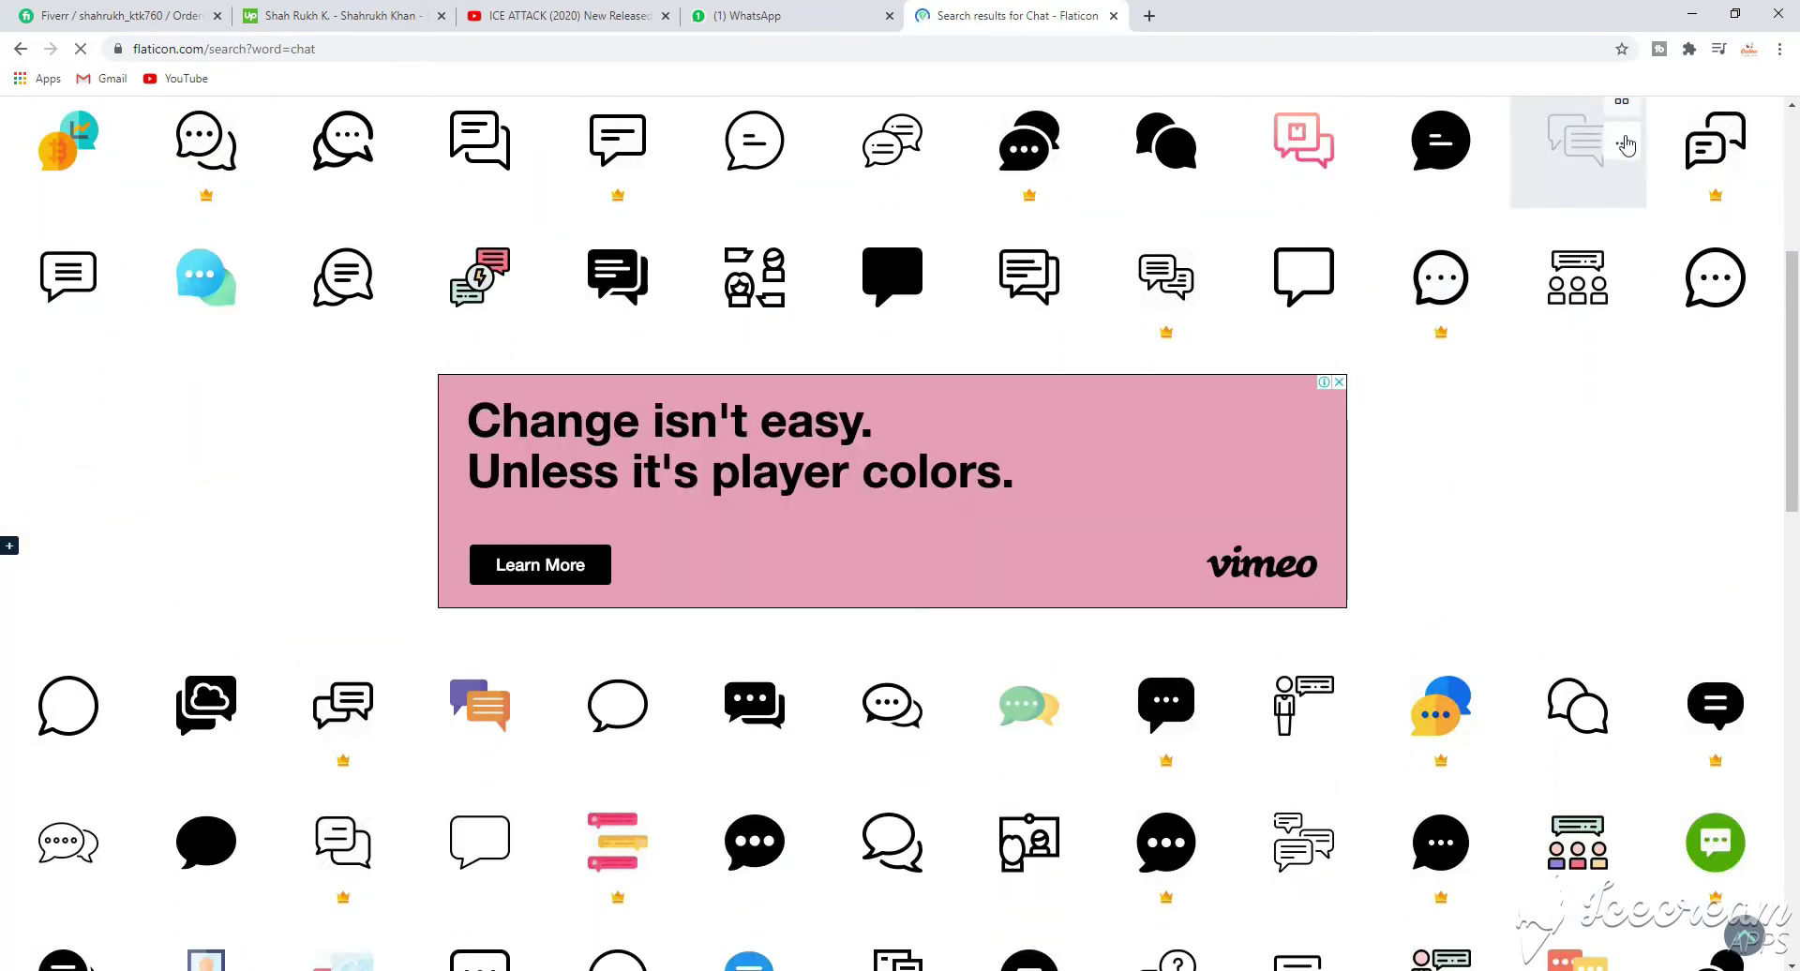
right_click(1418, 155)
click(1482, 269)
click(1608, 455)
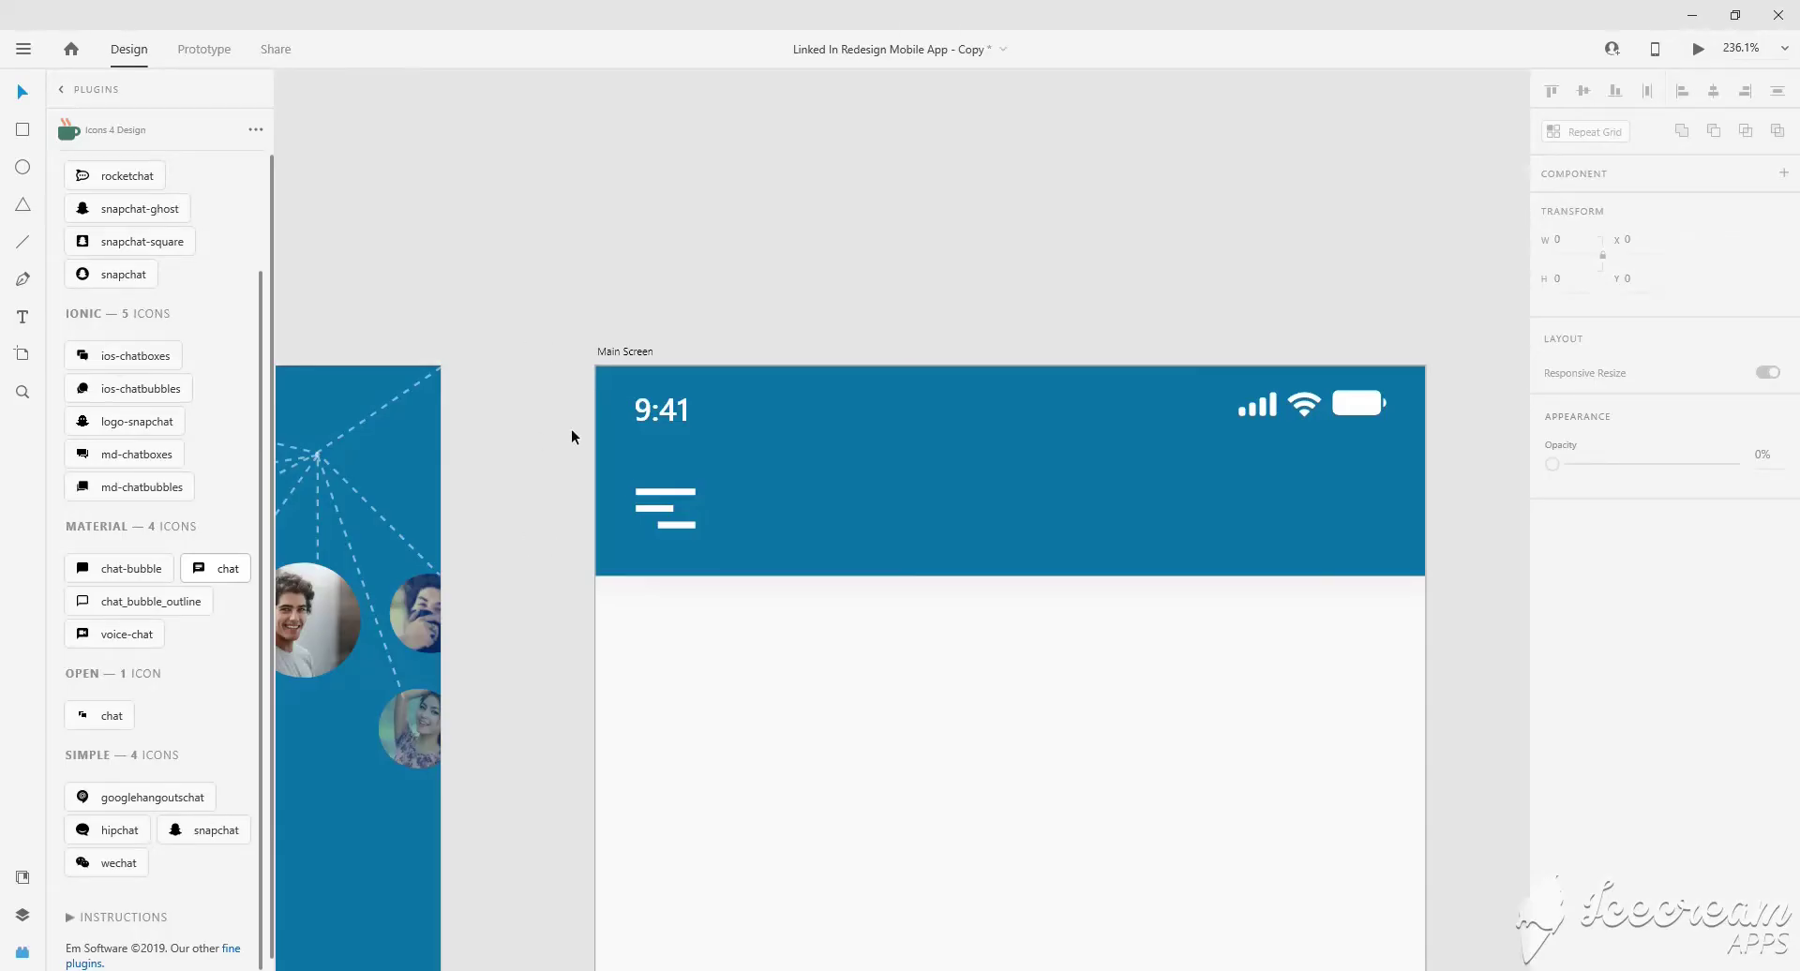
Paste the downloaded chat icon and resize it into the blue header.
key(ctrl+v)
drag(587, 387, 1129, 730)
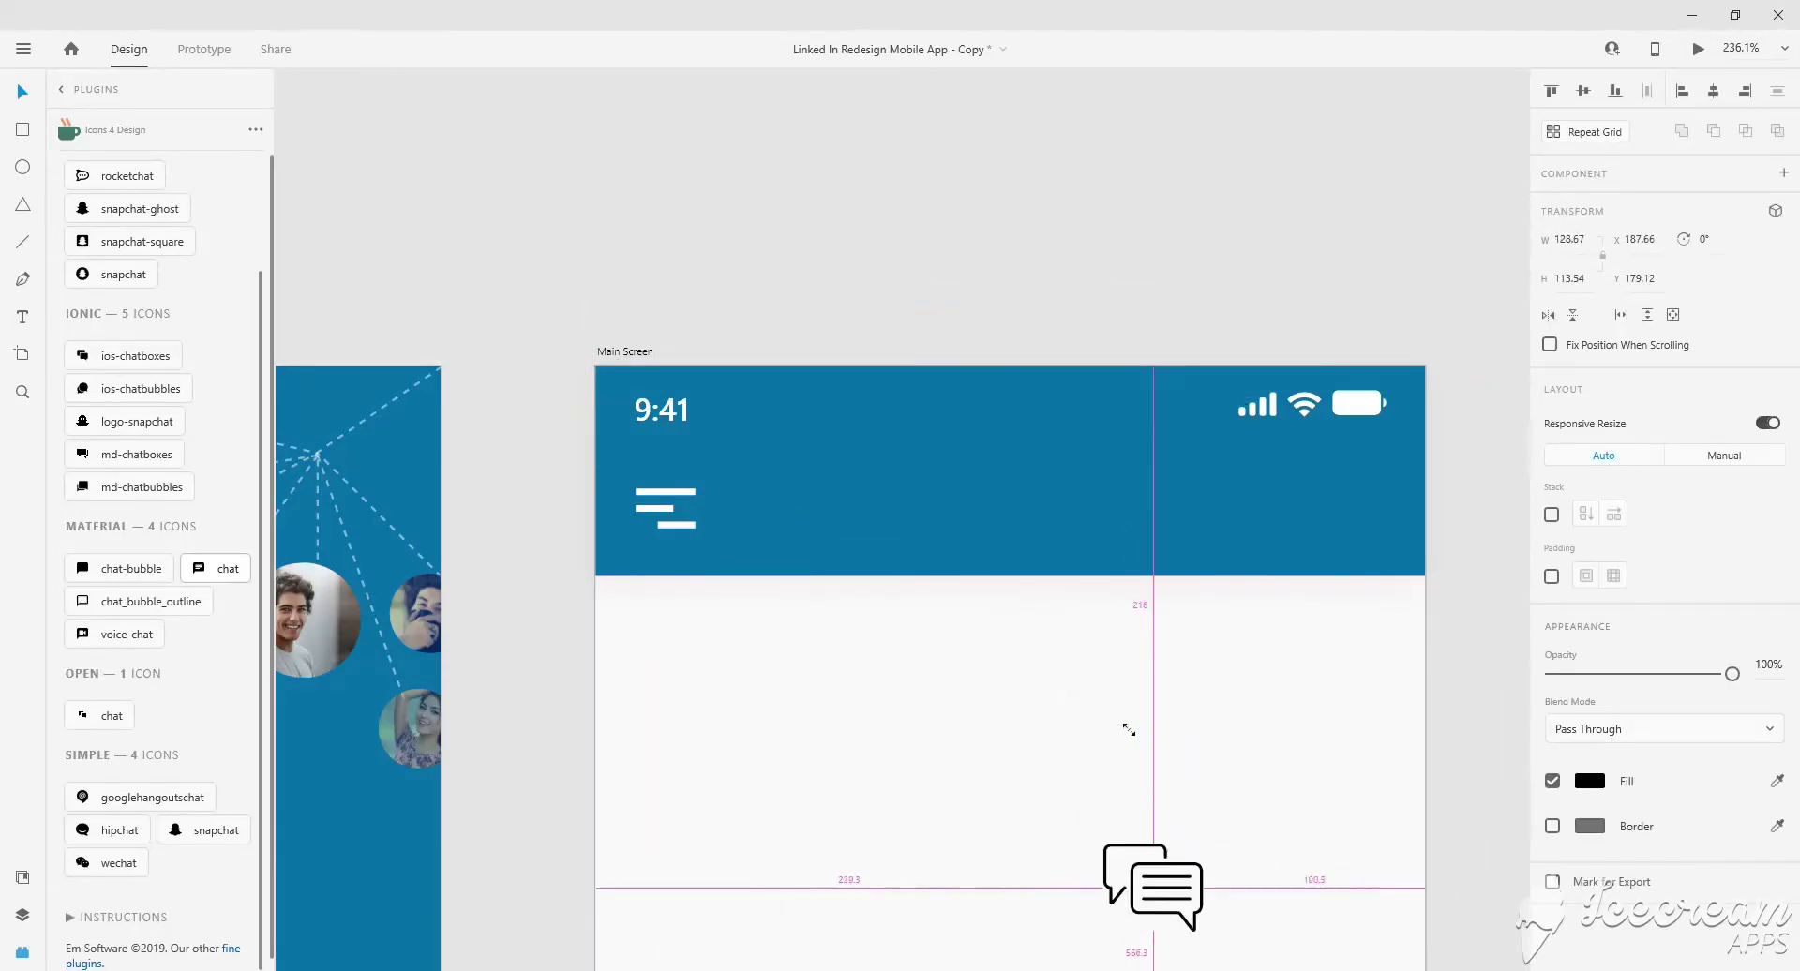
drag(1151, 900, 1149, 505)
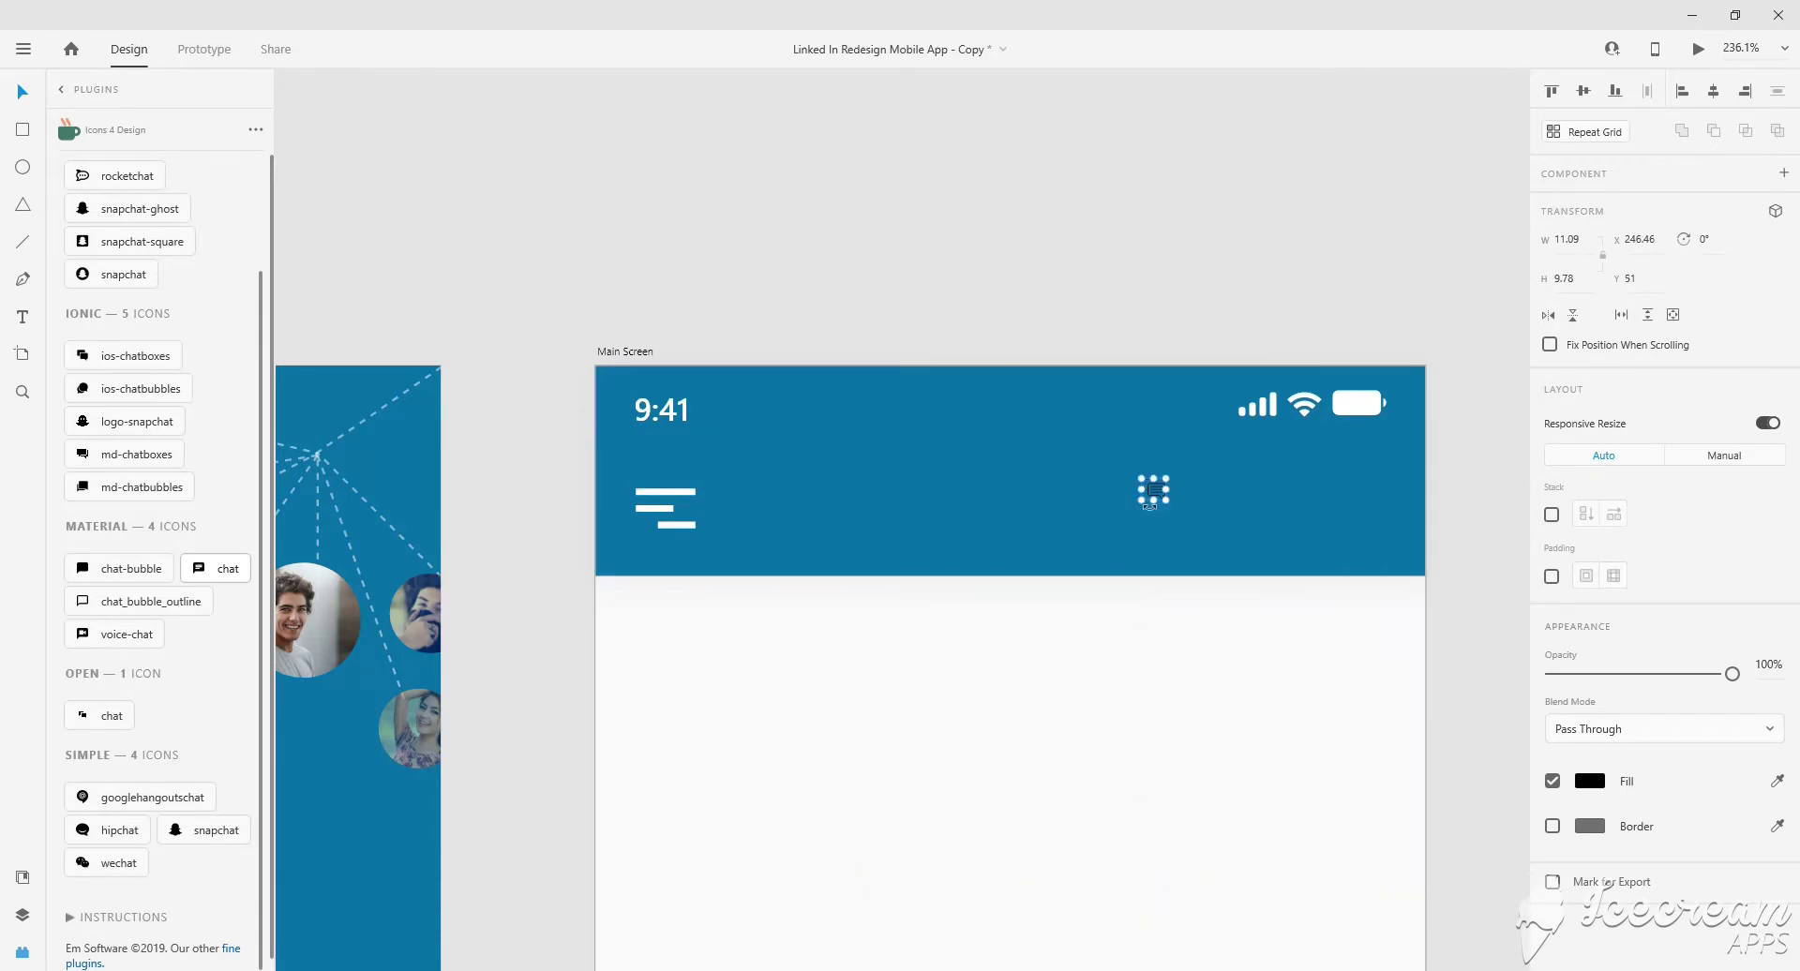
mouse_move(1165, 509)
mouse_down()
mouse_move(1188, 531)
mouse_move(1318, 533)
mouse_up()
scroll(1228, 505, up, 3)
scroll(1317, 533, down, 3)
scroll(824, 510, down, 2)
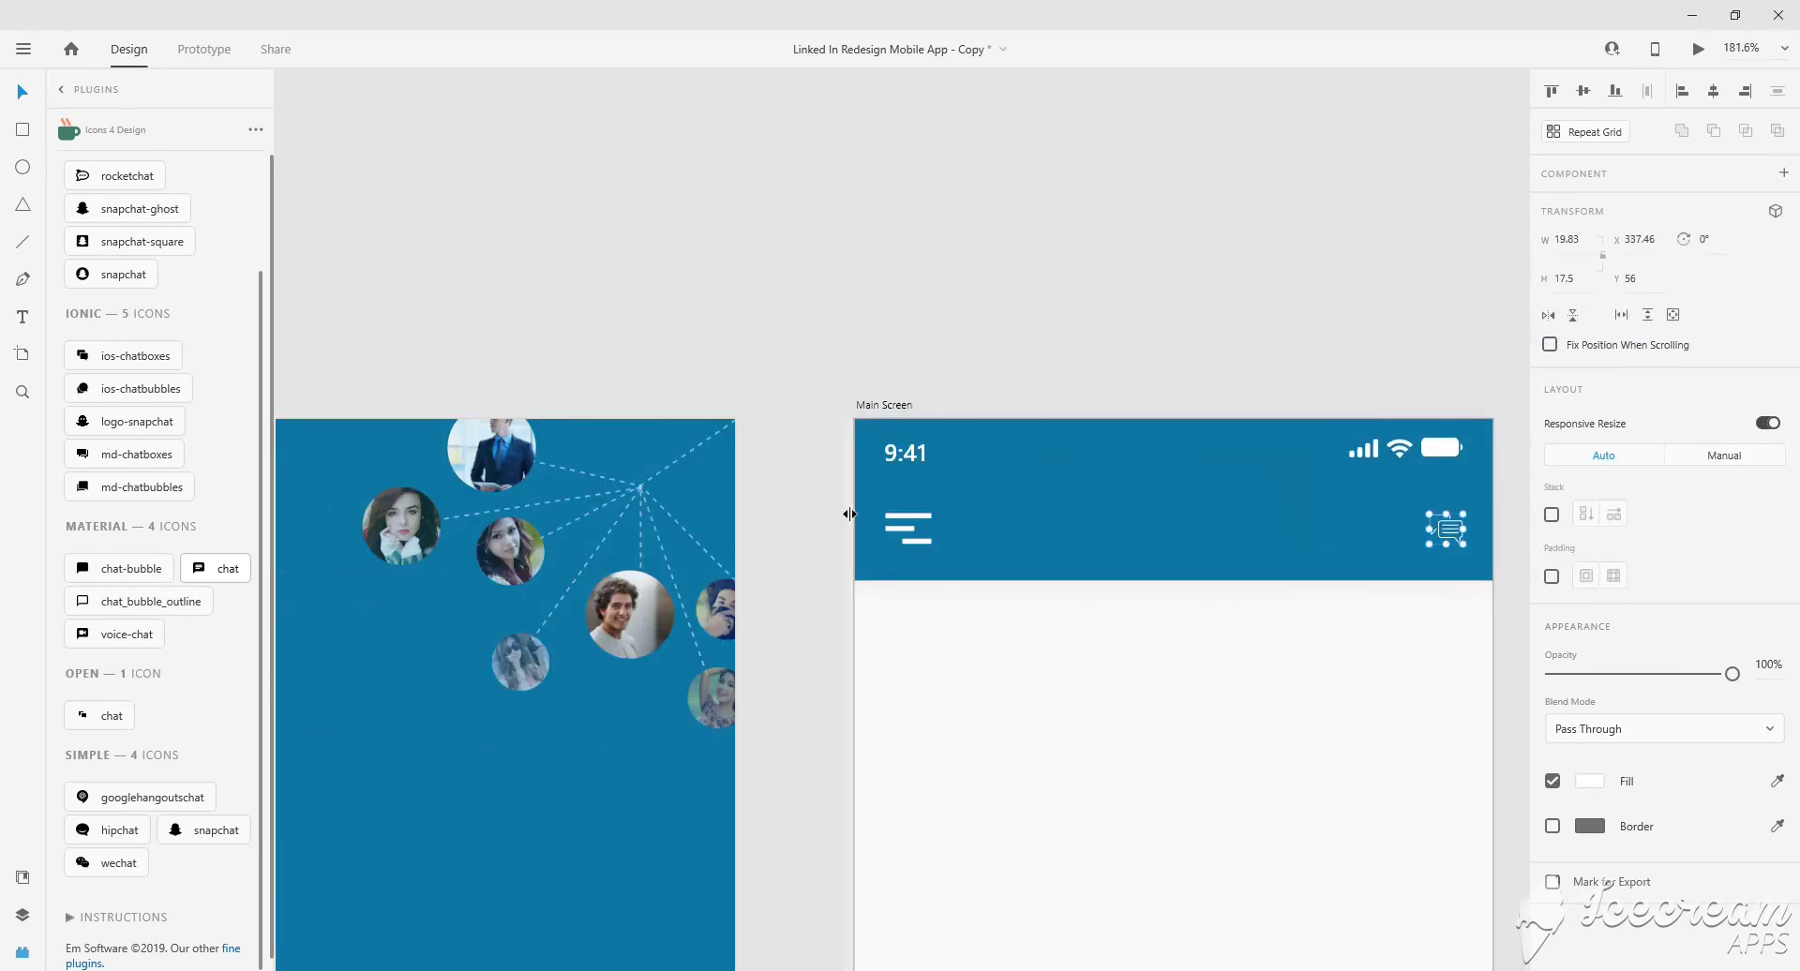
Add a left vertical guide and align the 9:41 time and menu icon to it.
drag(850, 514, 883, 514)
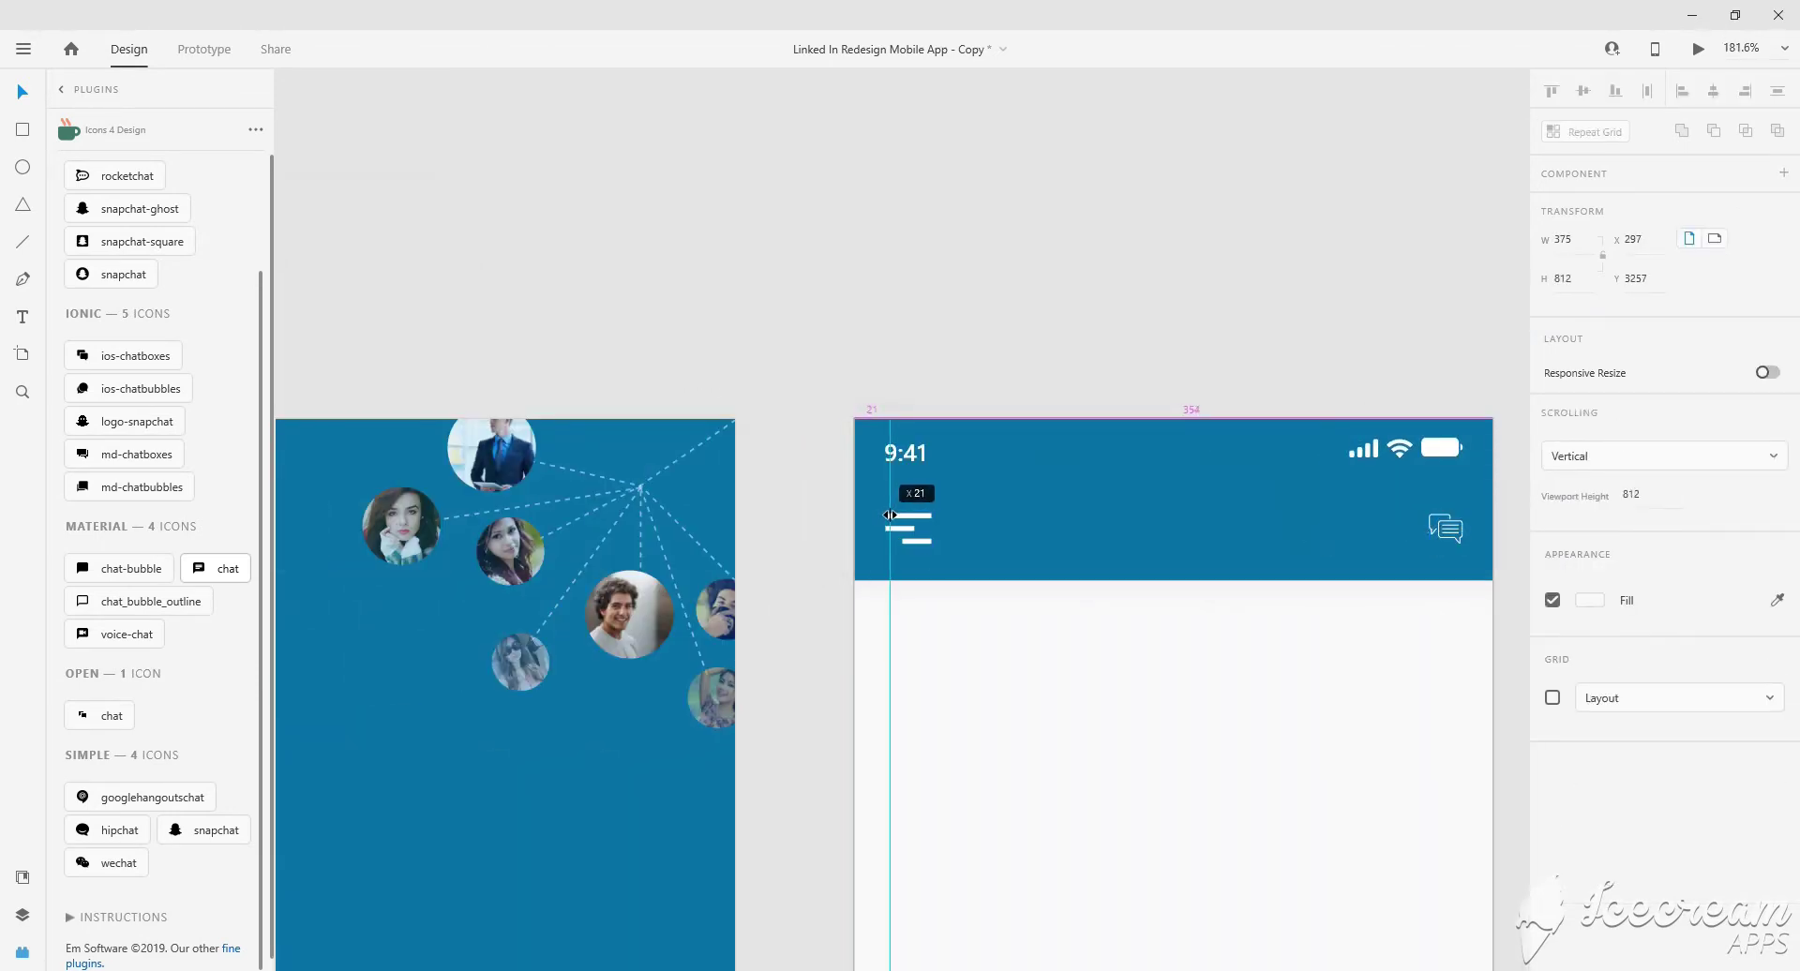
scroll(889, 515, up, 3)
drag(861, 512, 868, 521)
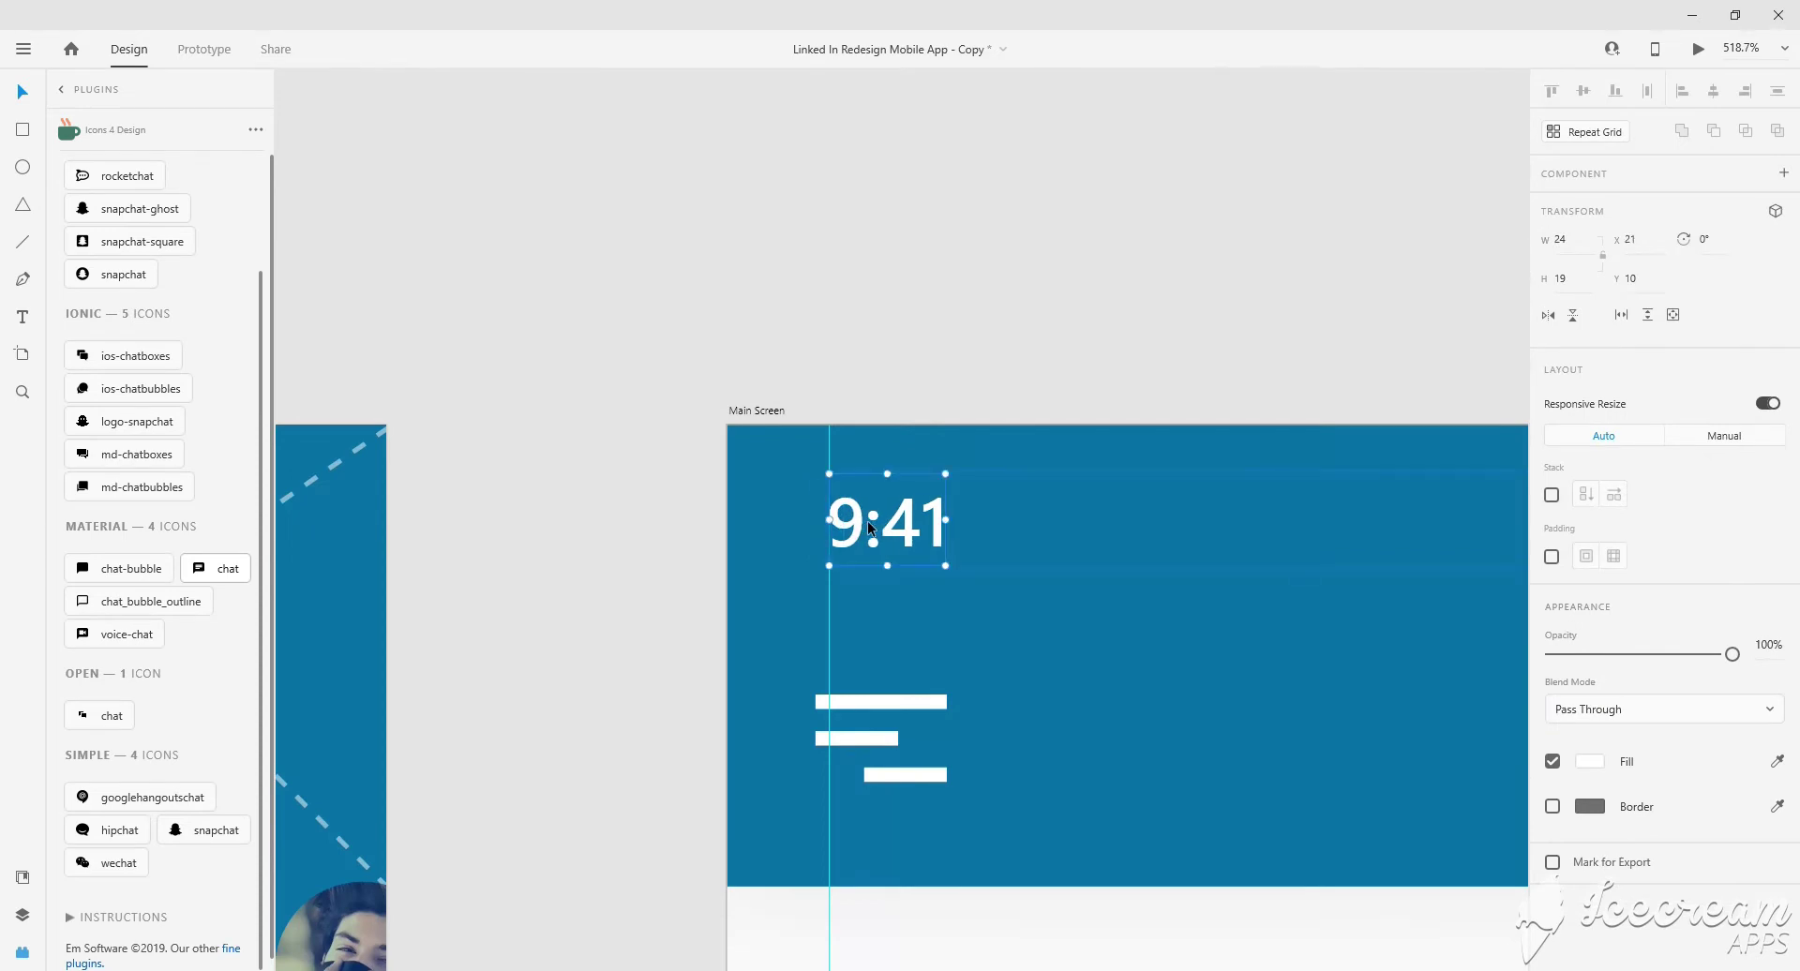
click(853, 703)
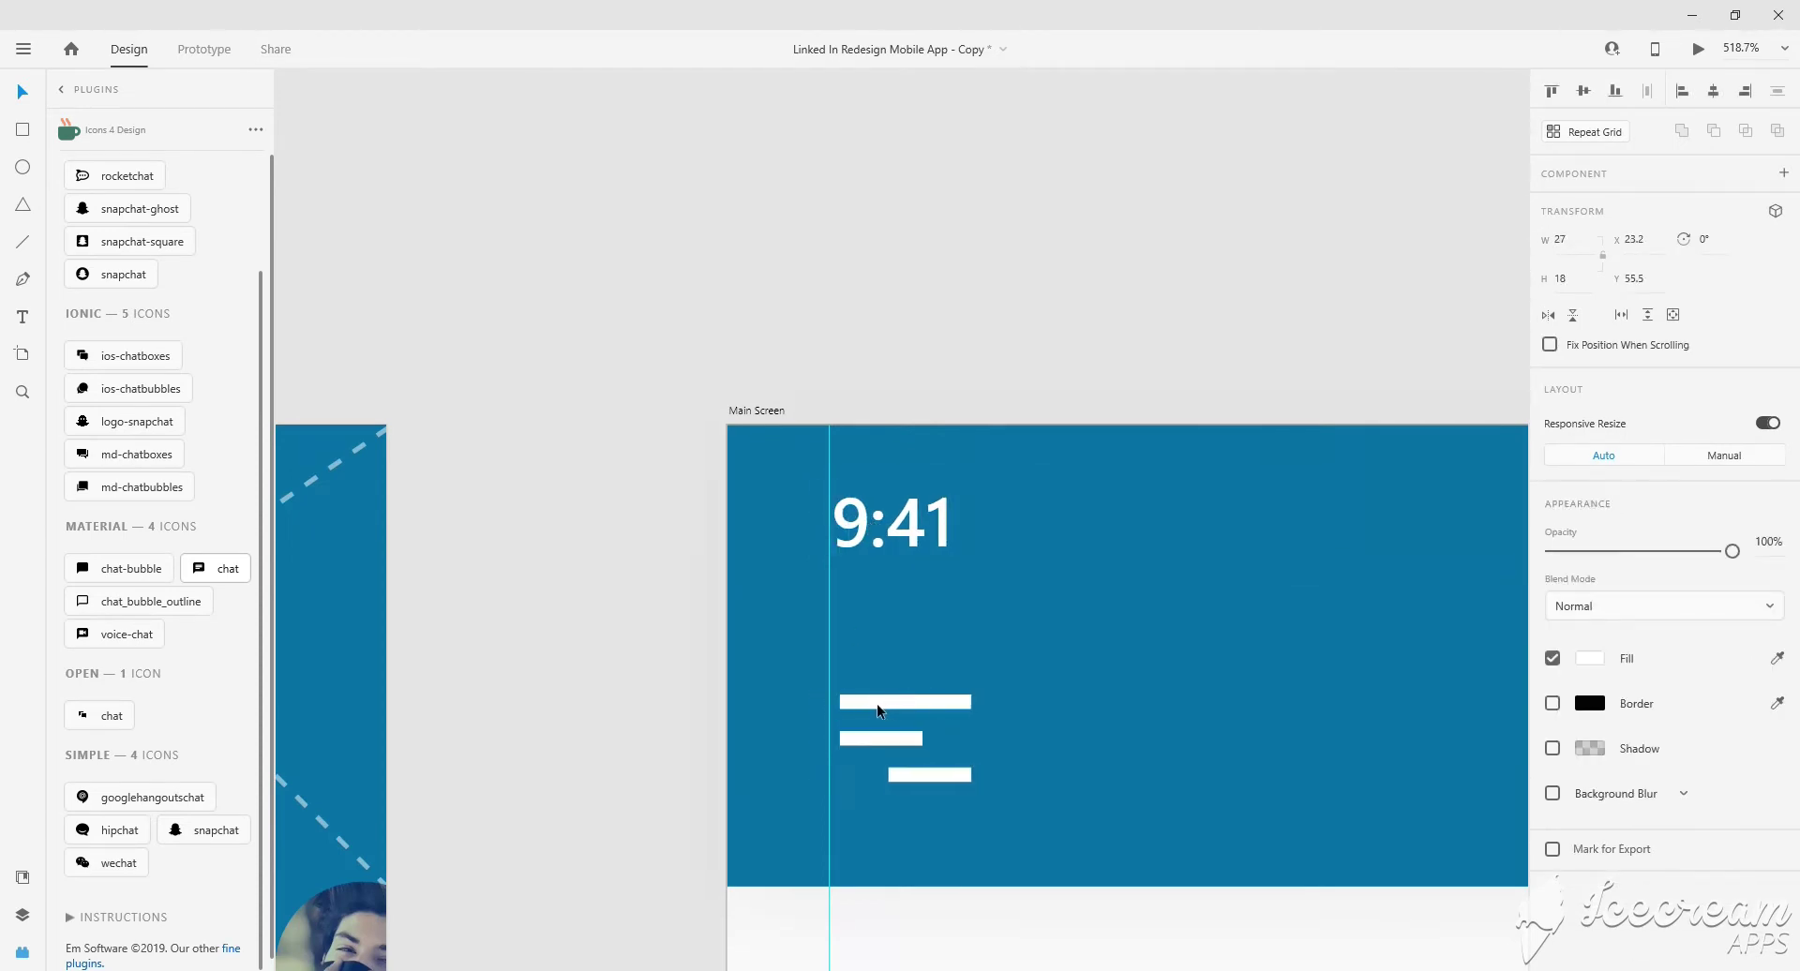
drag(831, 632, 824, 632)
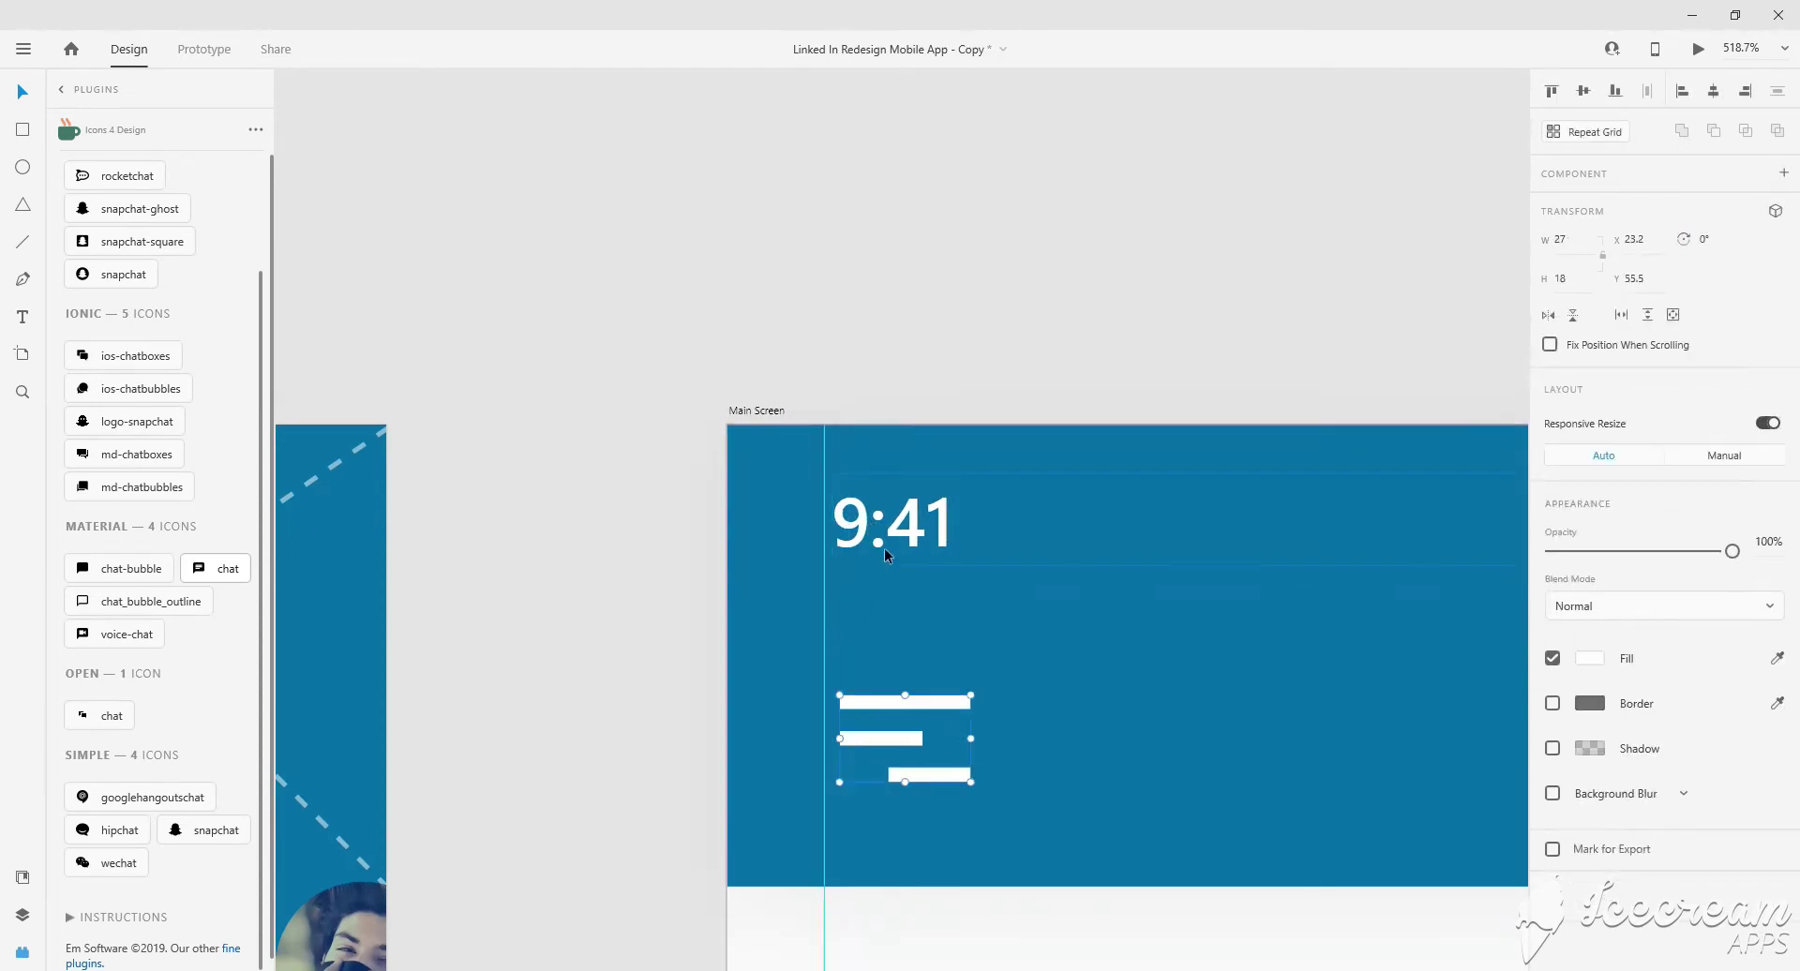
drag(885, 548, 875, 547)
drag(903, 707, 889, 705)
scroll(888, 704, down, 5)
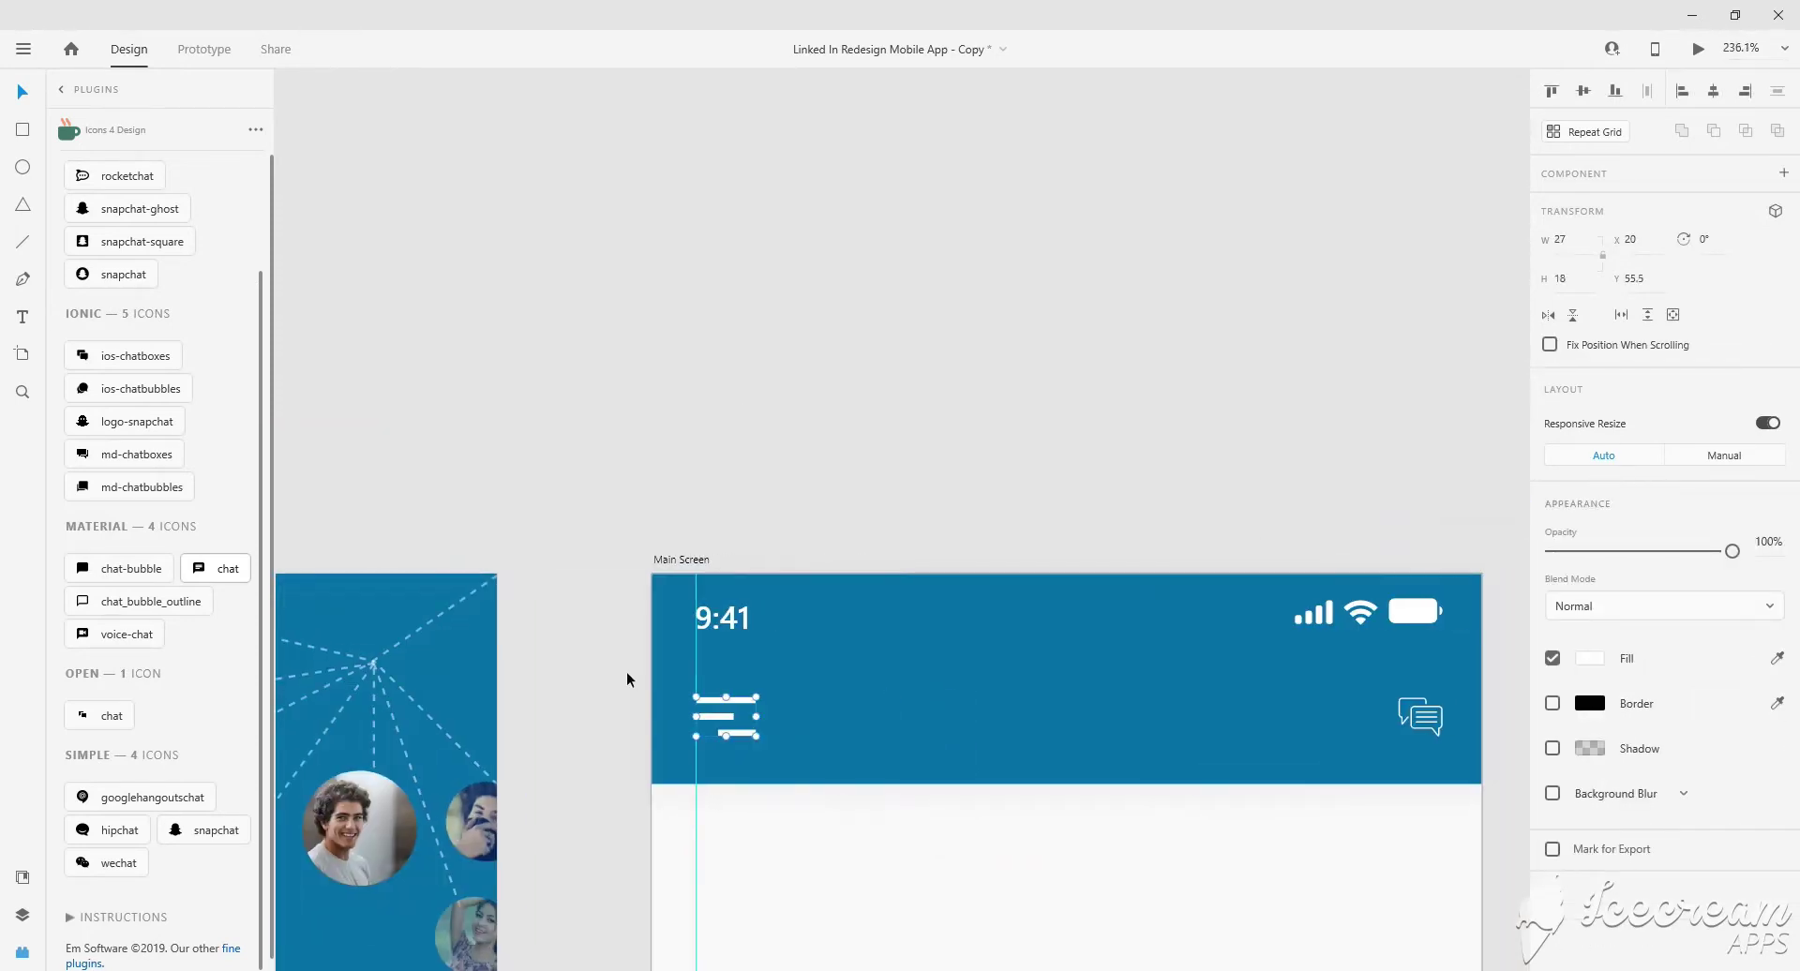
Add a right-edge vertical guide and check the battery and chat icon against it.
drag(1323, 730, 1261, 730)
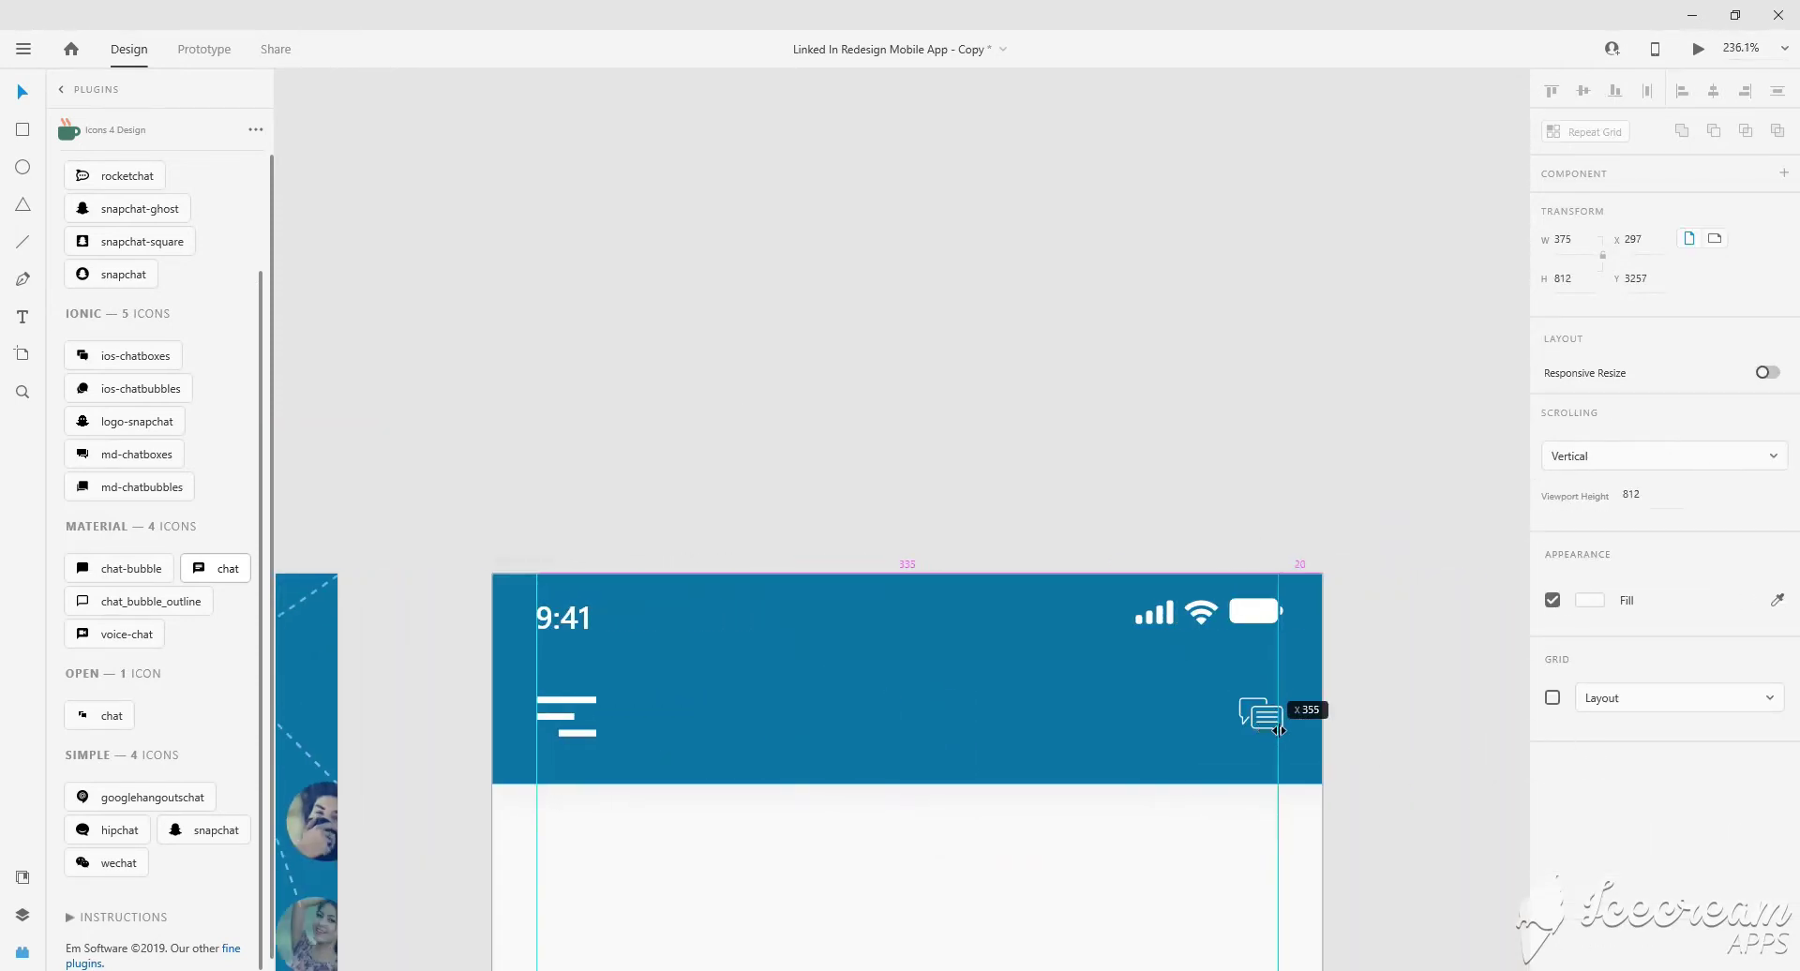
scroll(1319, 716, up, 5)
click(1183, 488)
double_click(1184, 488)
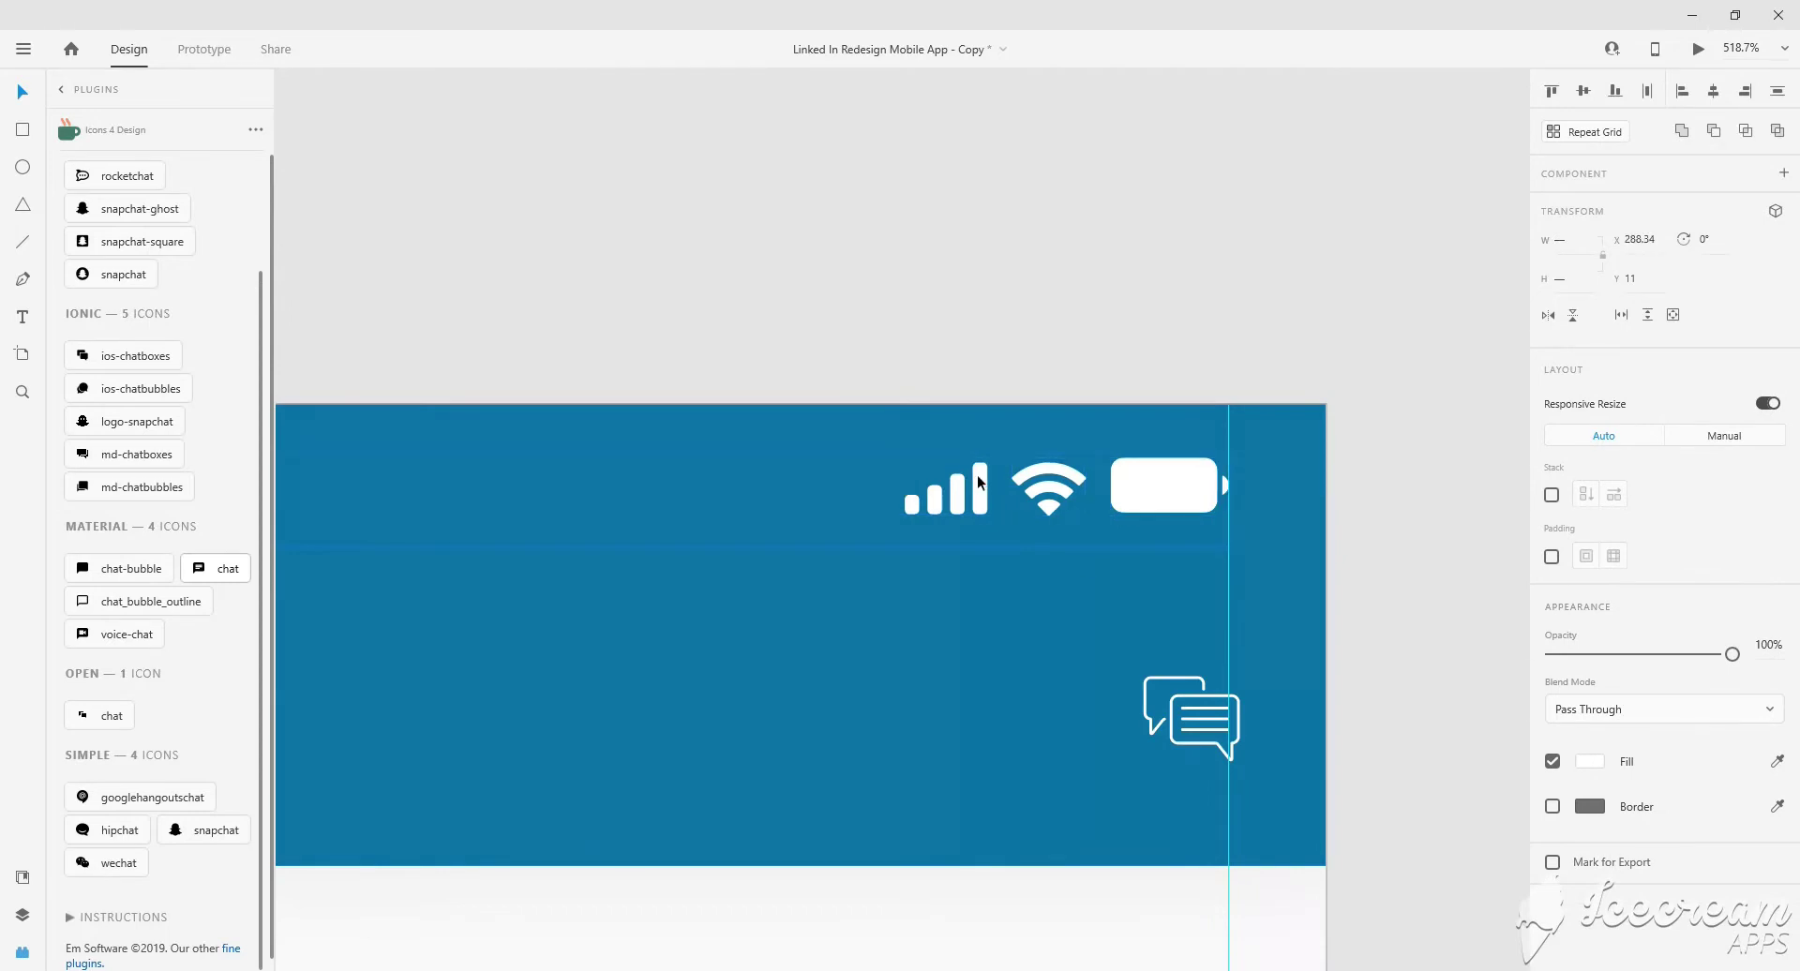
click(1202, 682)
scroll(1189, 679, down, 6)
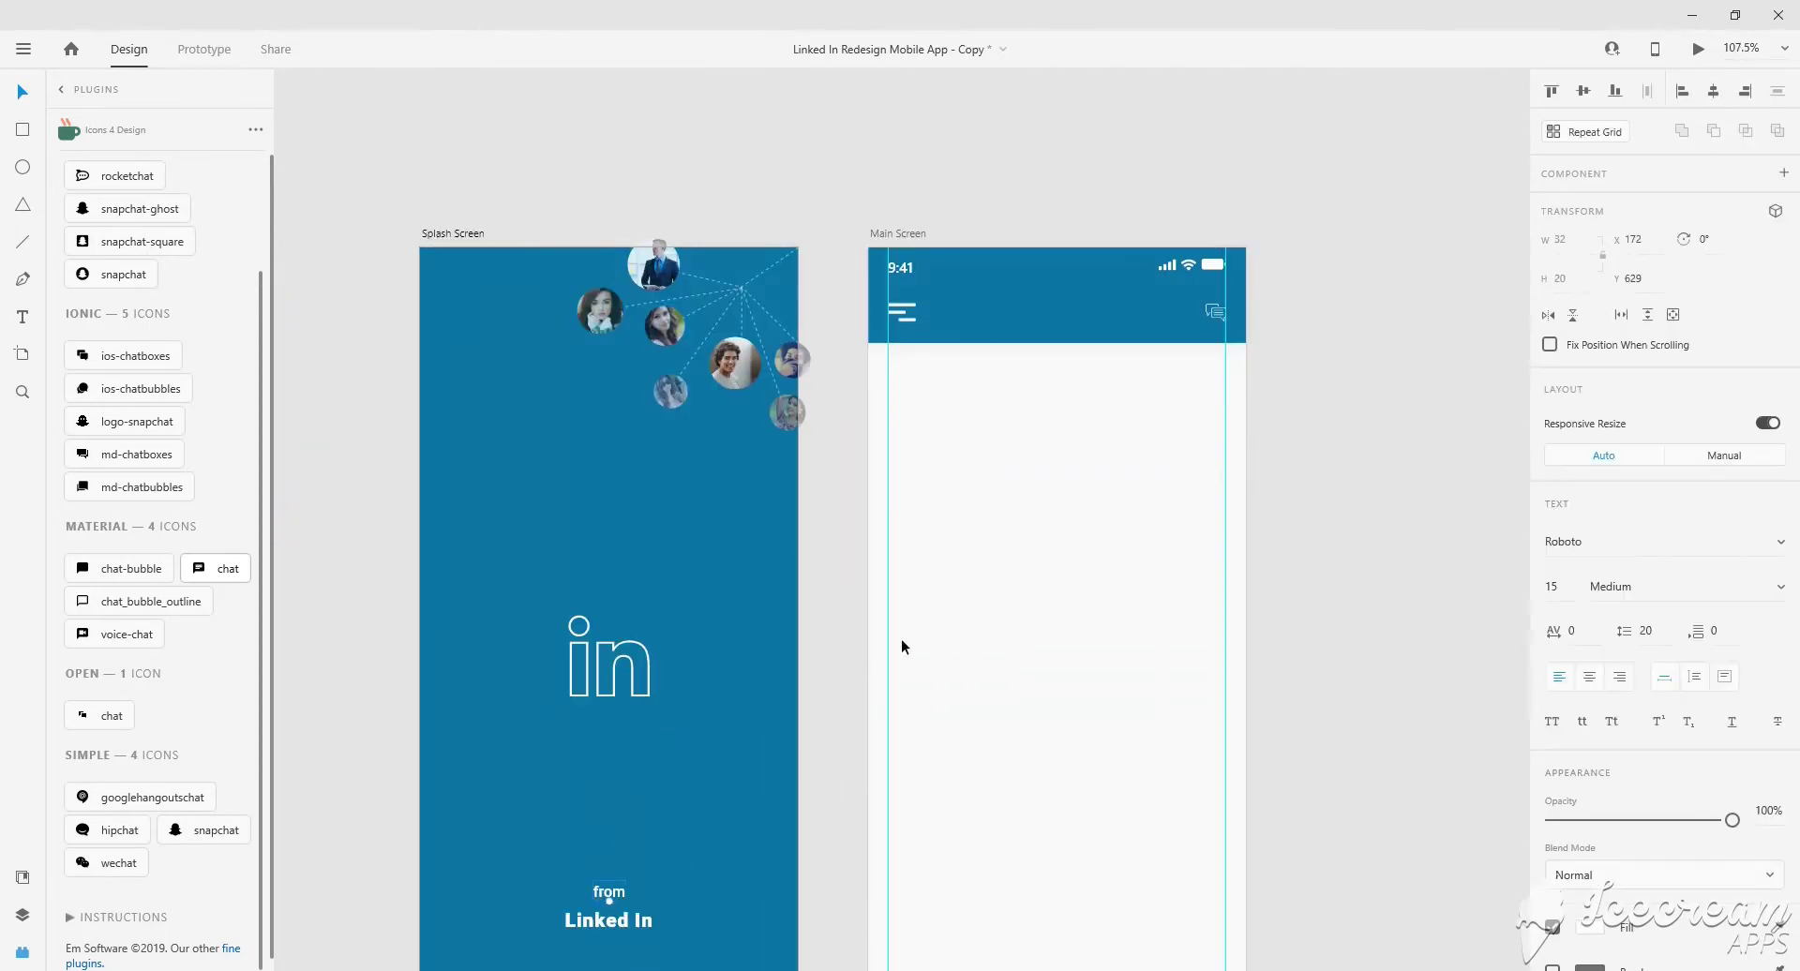
Change the header title text to 'Home'.
click(1056, 605)
double_click(876, 345)
text(H)
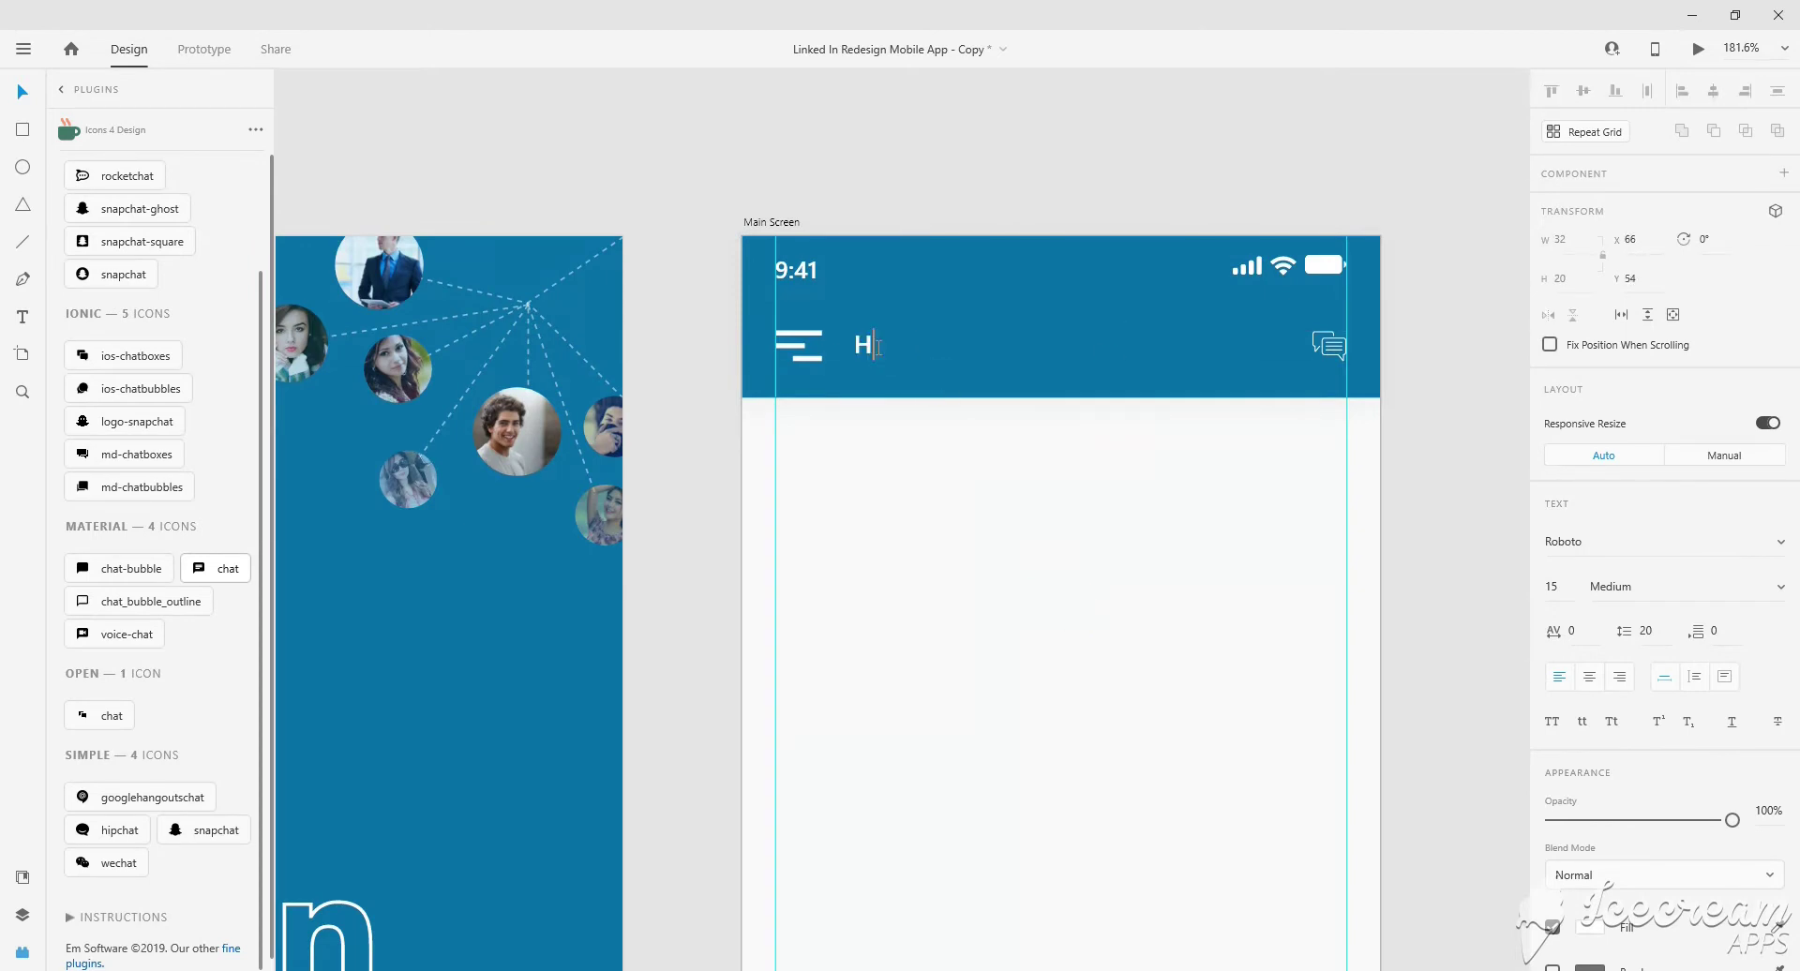
text(ome)
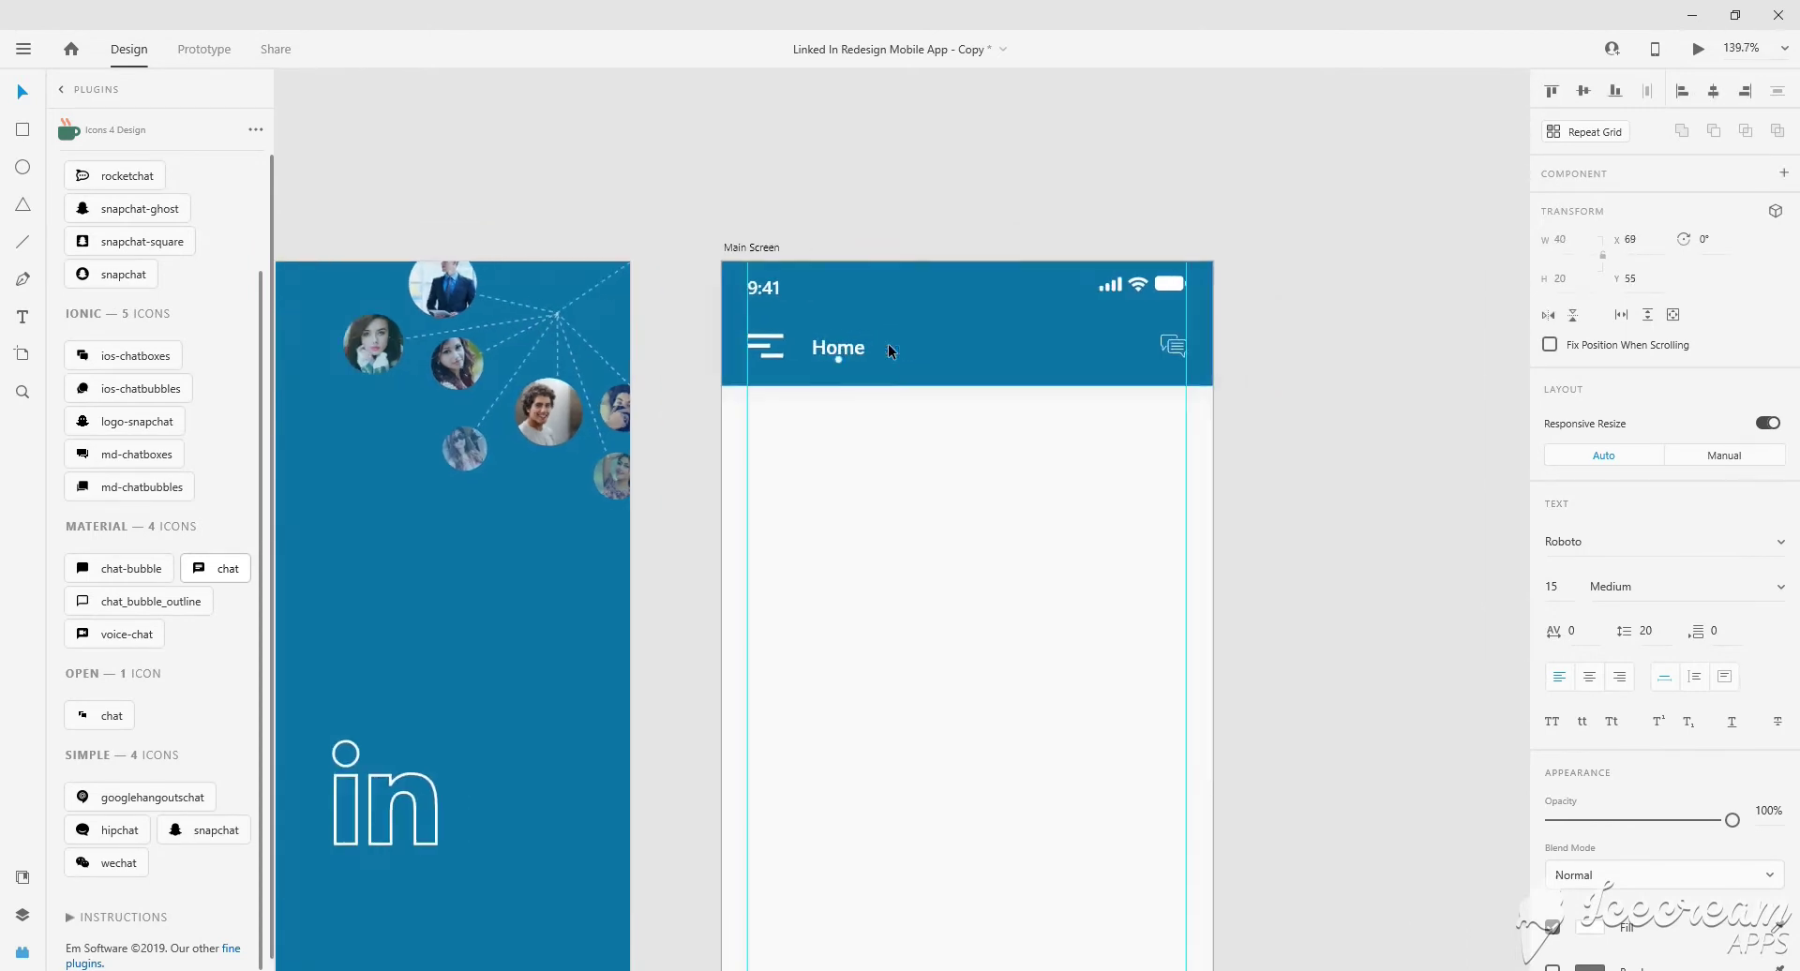
click(998, 488)
scroll(998, 487, down, 2)
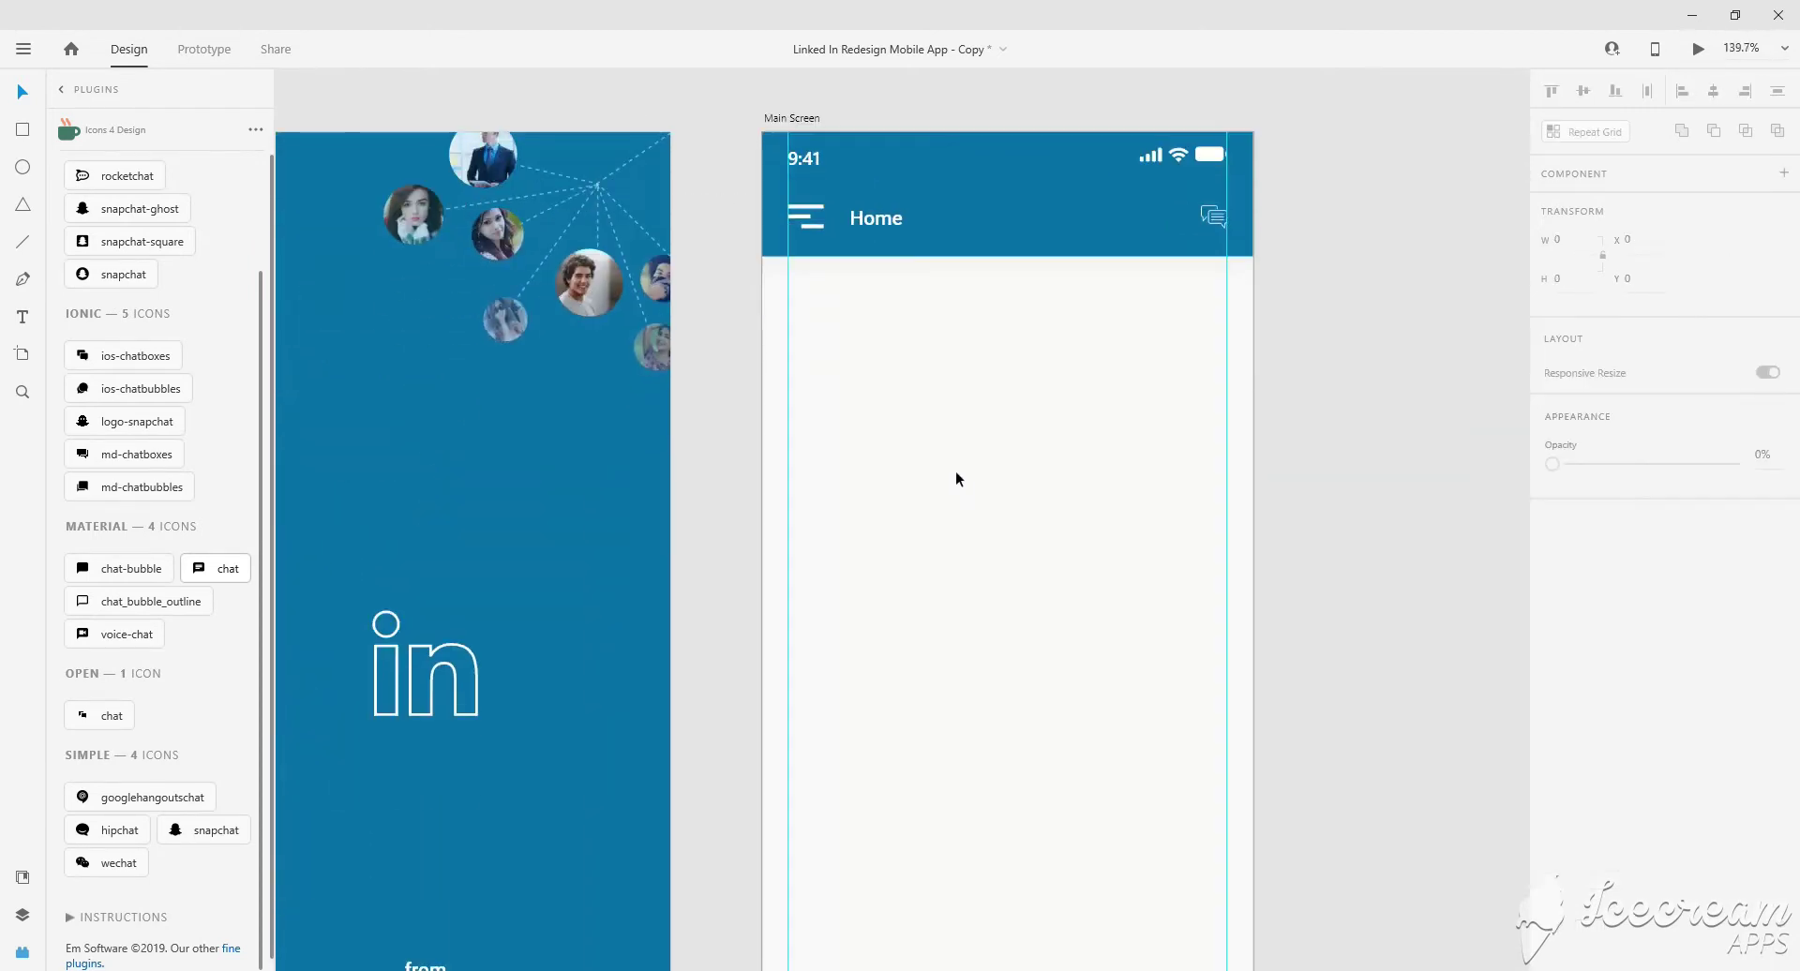
scroll(955, 471, down, 3)
scroll(951, 385, up, 3)
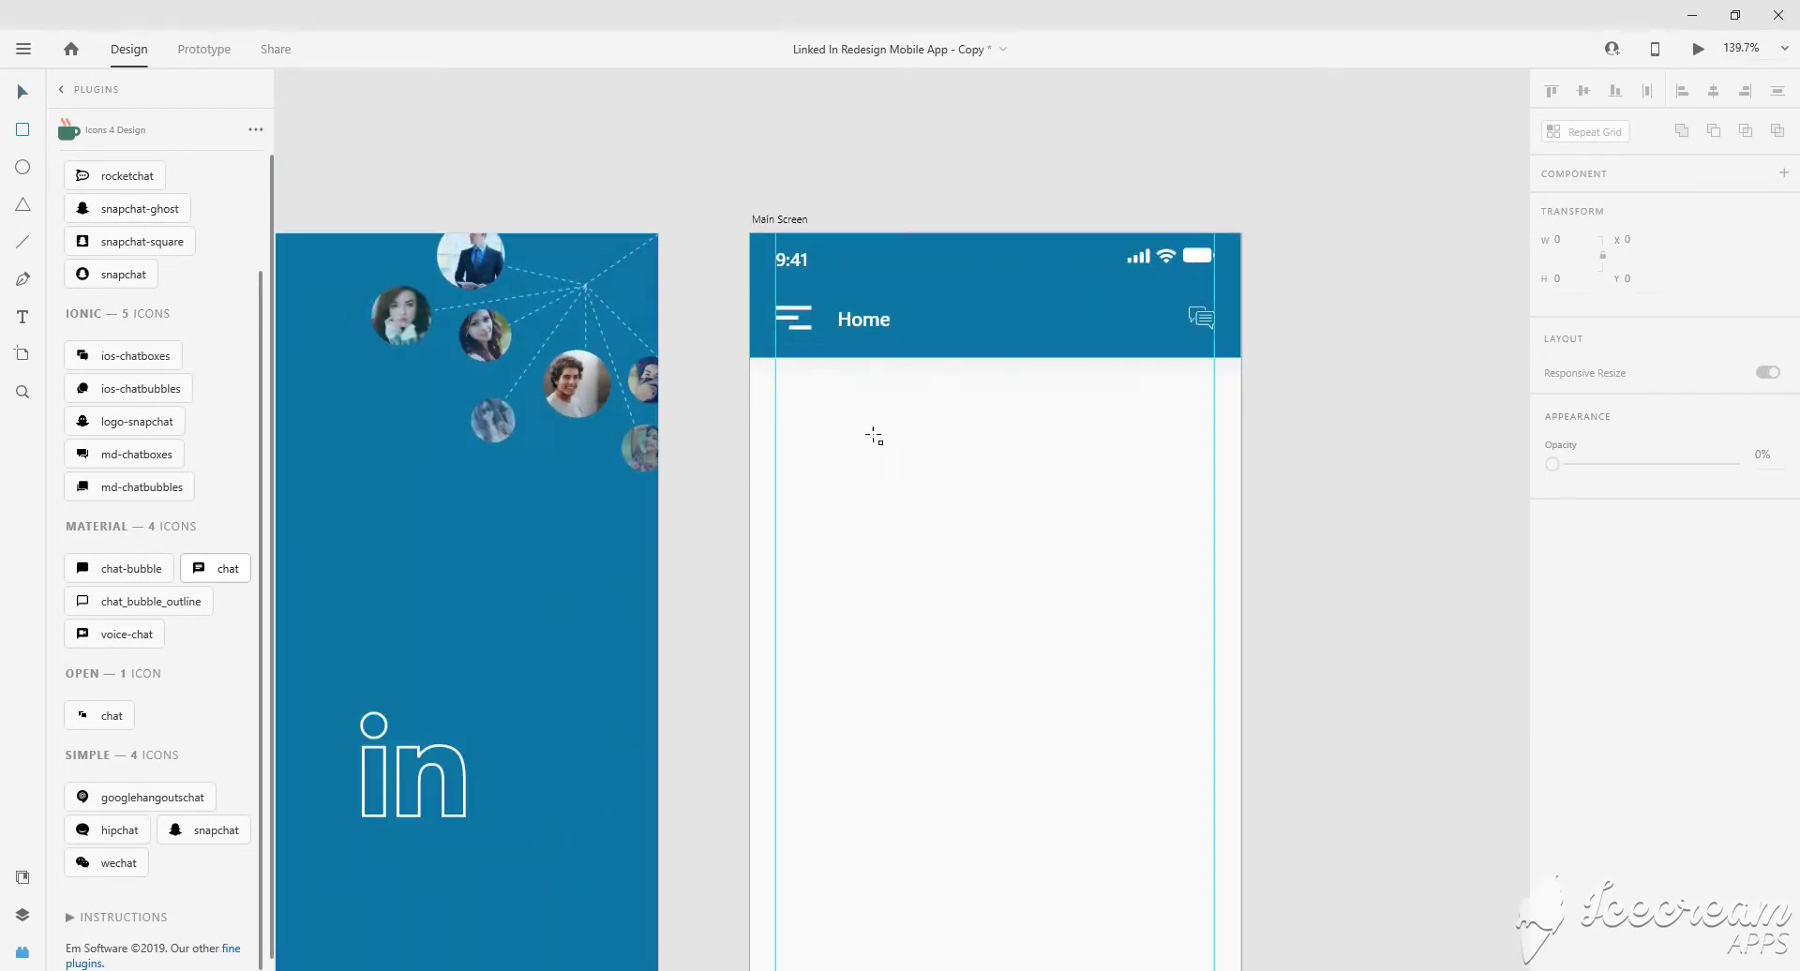
Draw a 335 × 48 box below the header with no border and a light drop shadow.
drag(777, 383, 1215, 444)
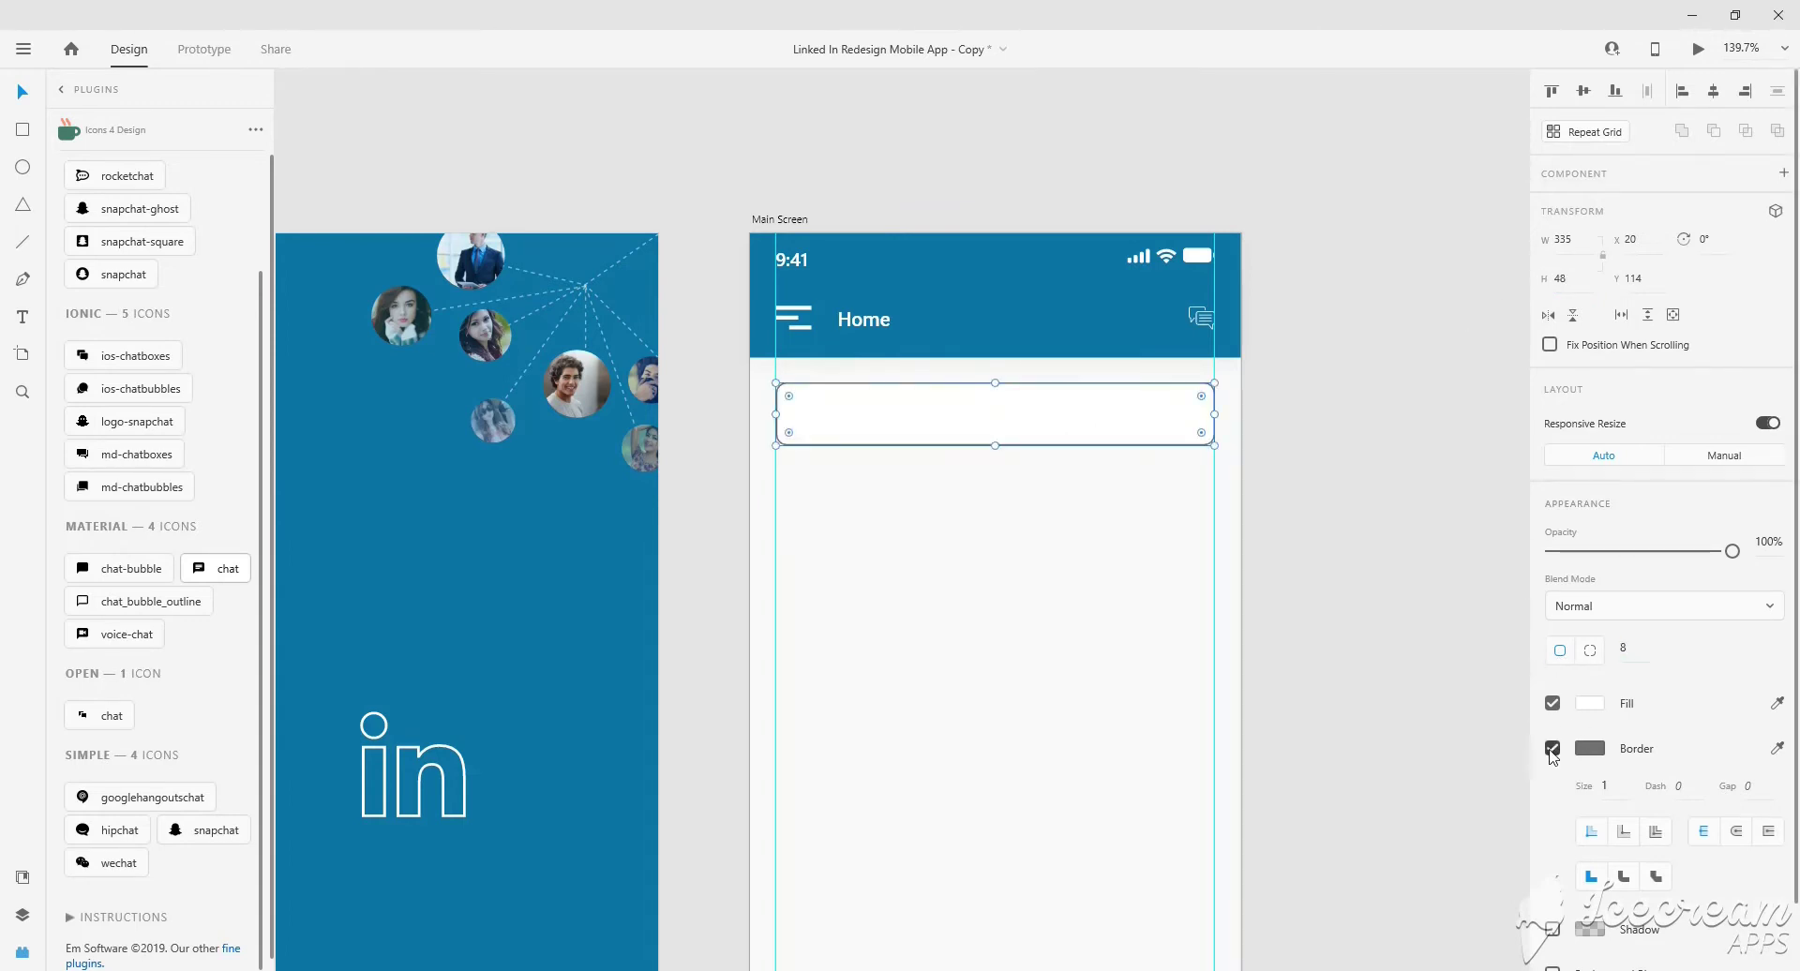
click(1553, 749)
click(1552, 793)
click(1622, 835)
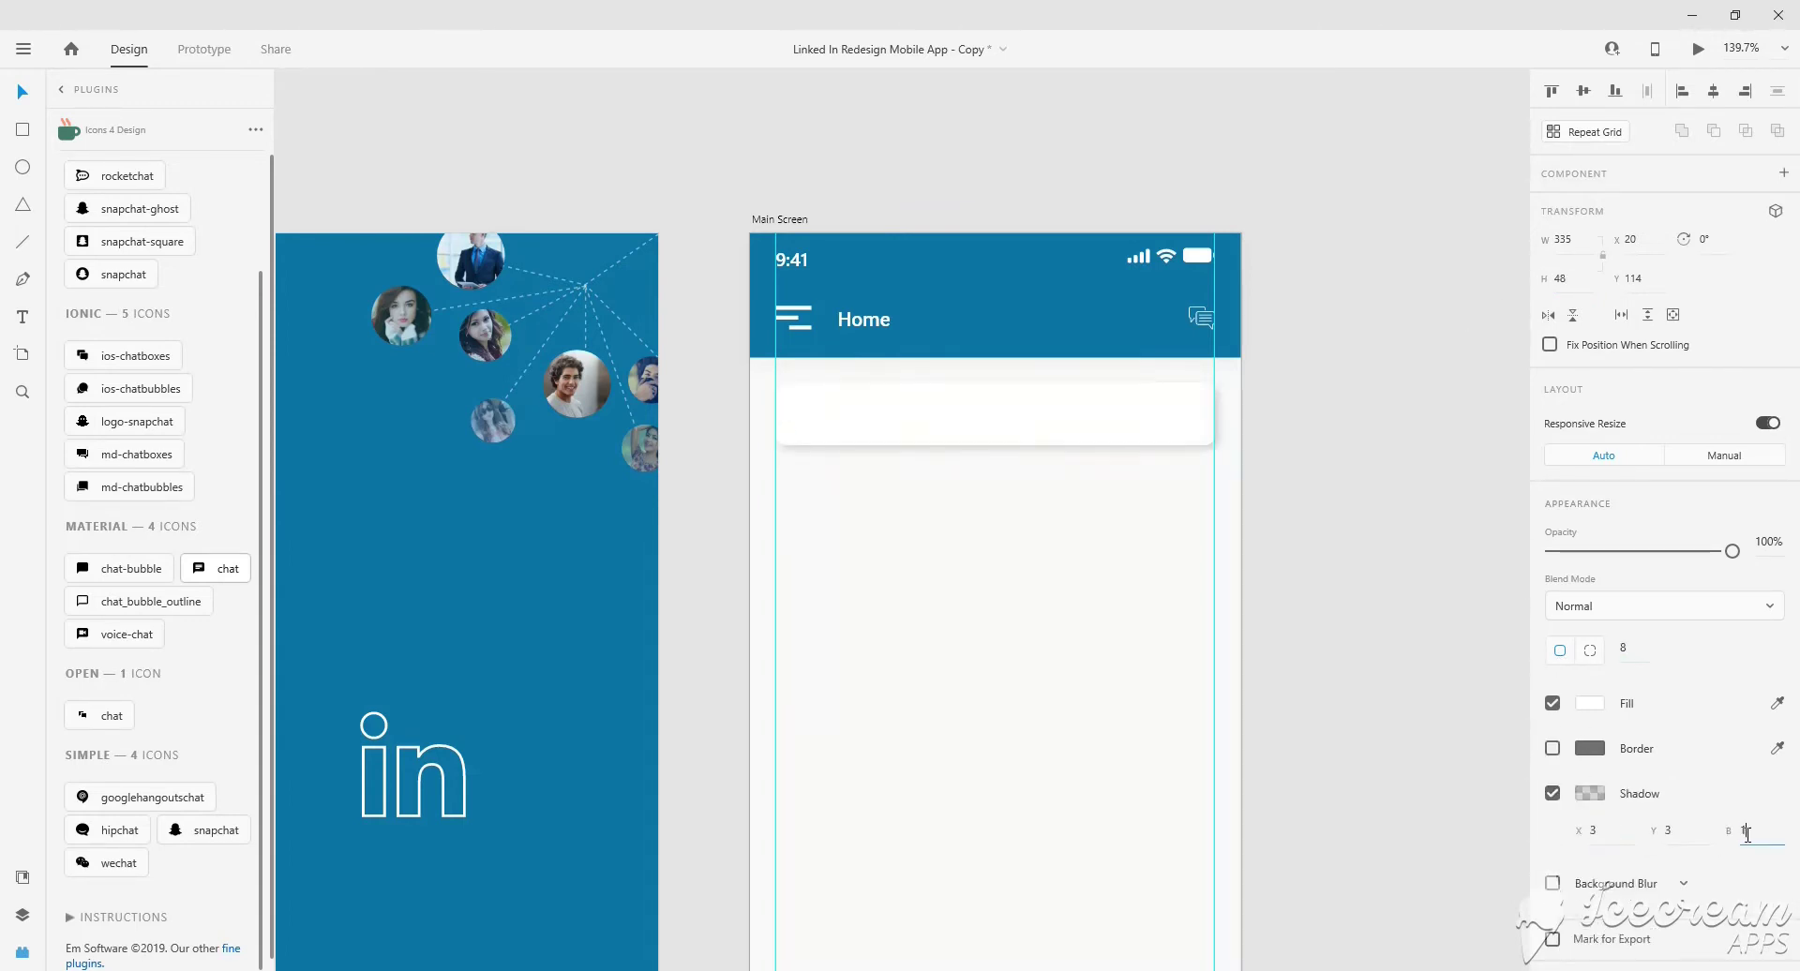
click(1590, 793)
key(Return)
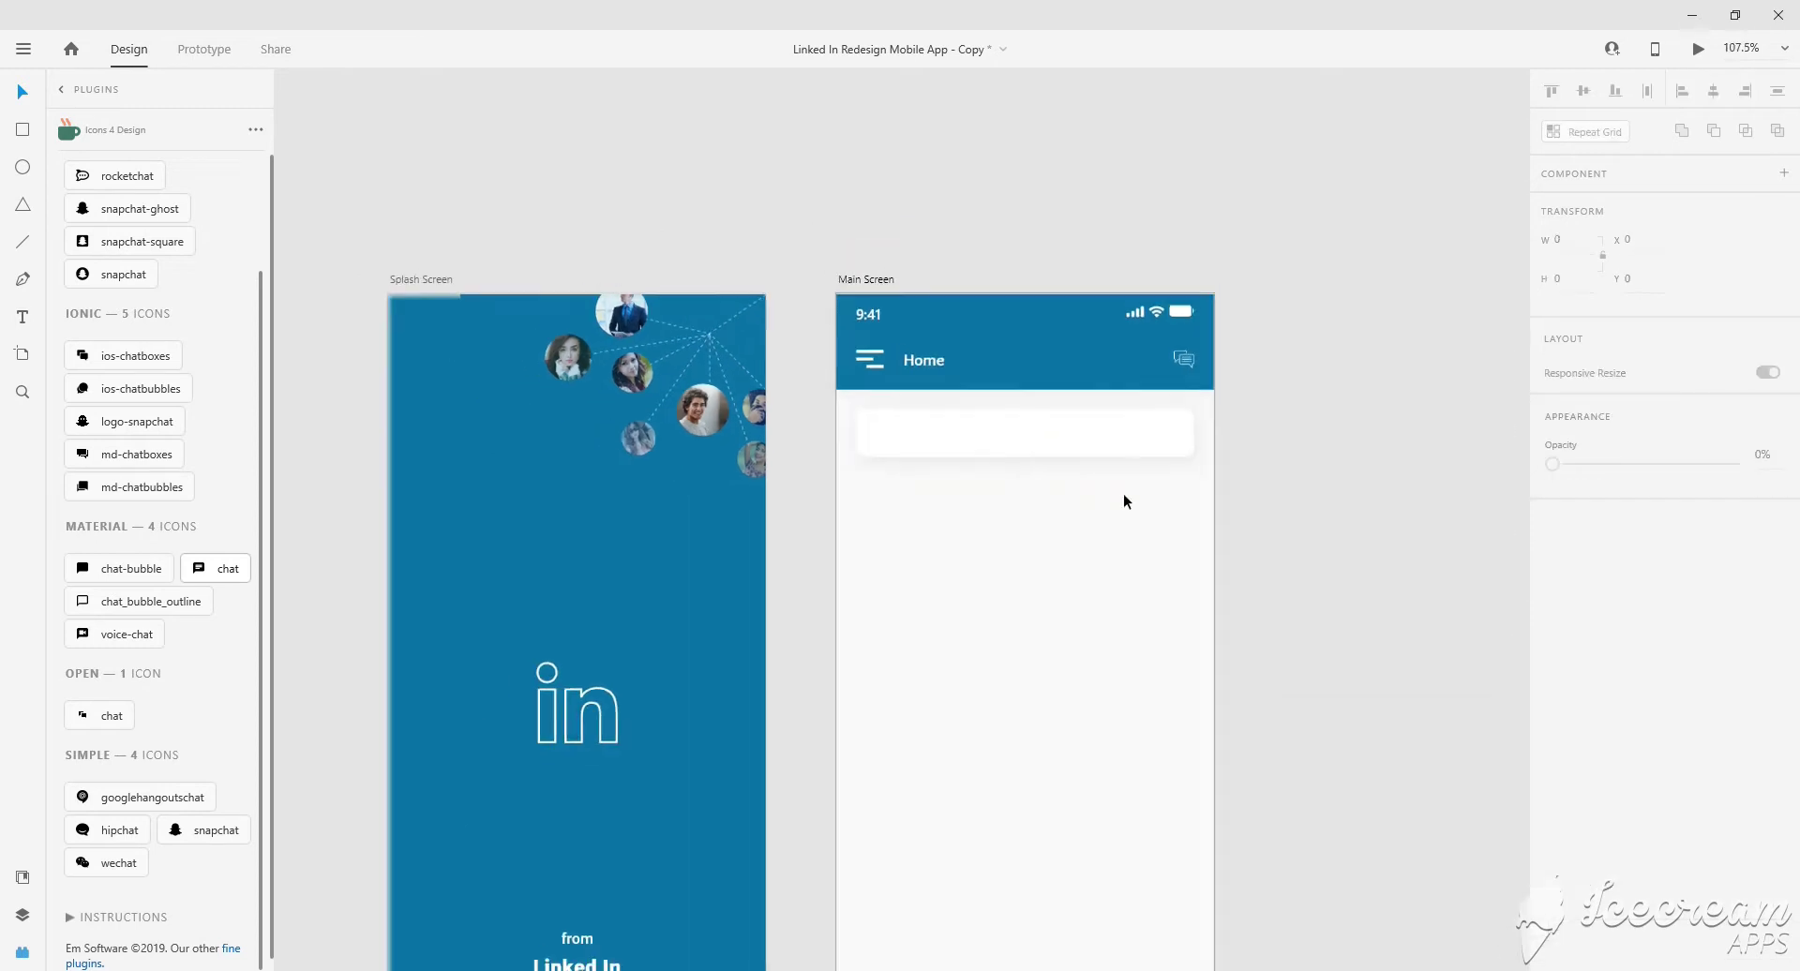
click(1590, 793)
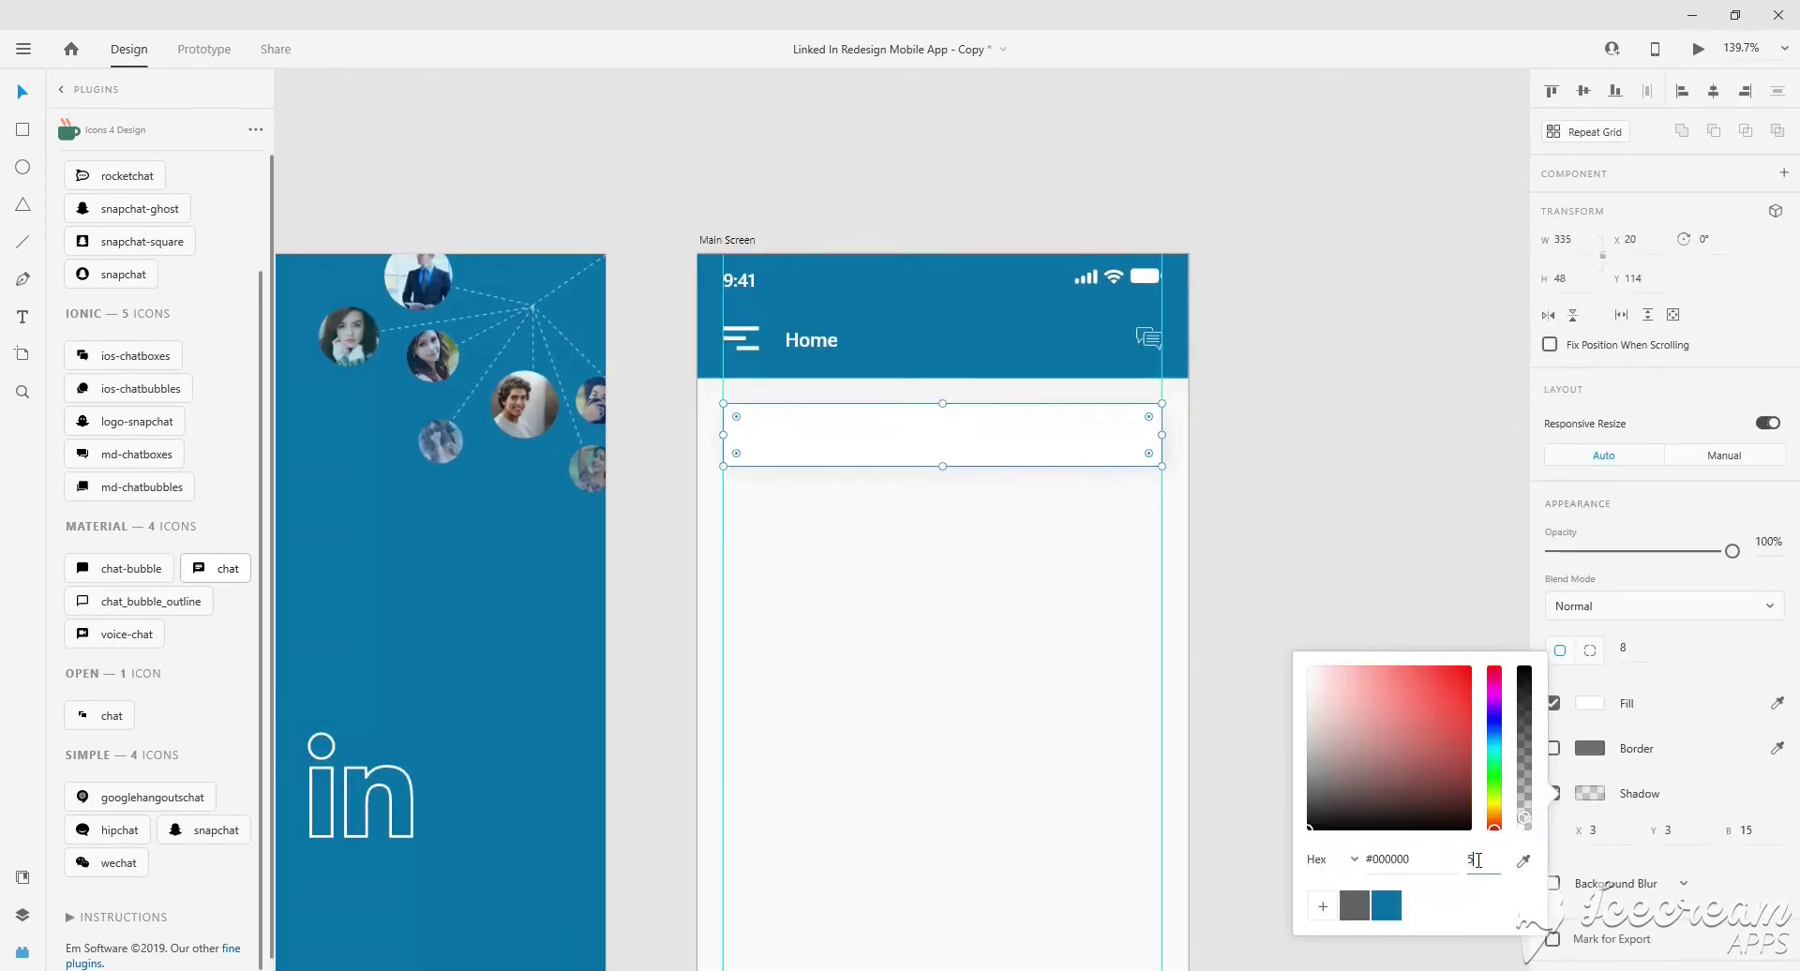
click(1094, 607)
scroll(938, 442, up, 3)
scroll(927, 480, up, 2)
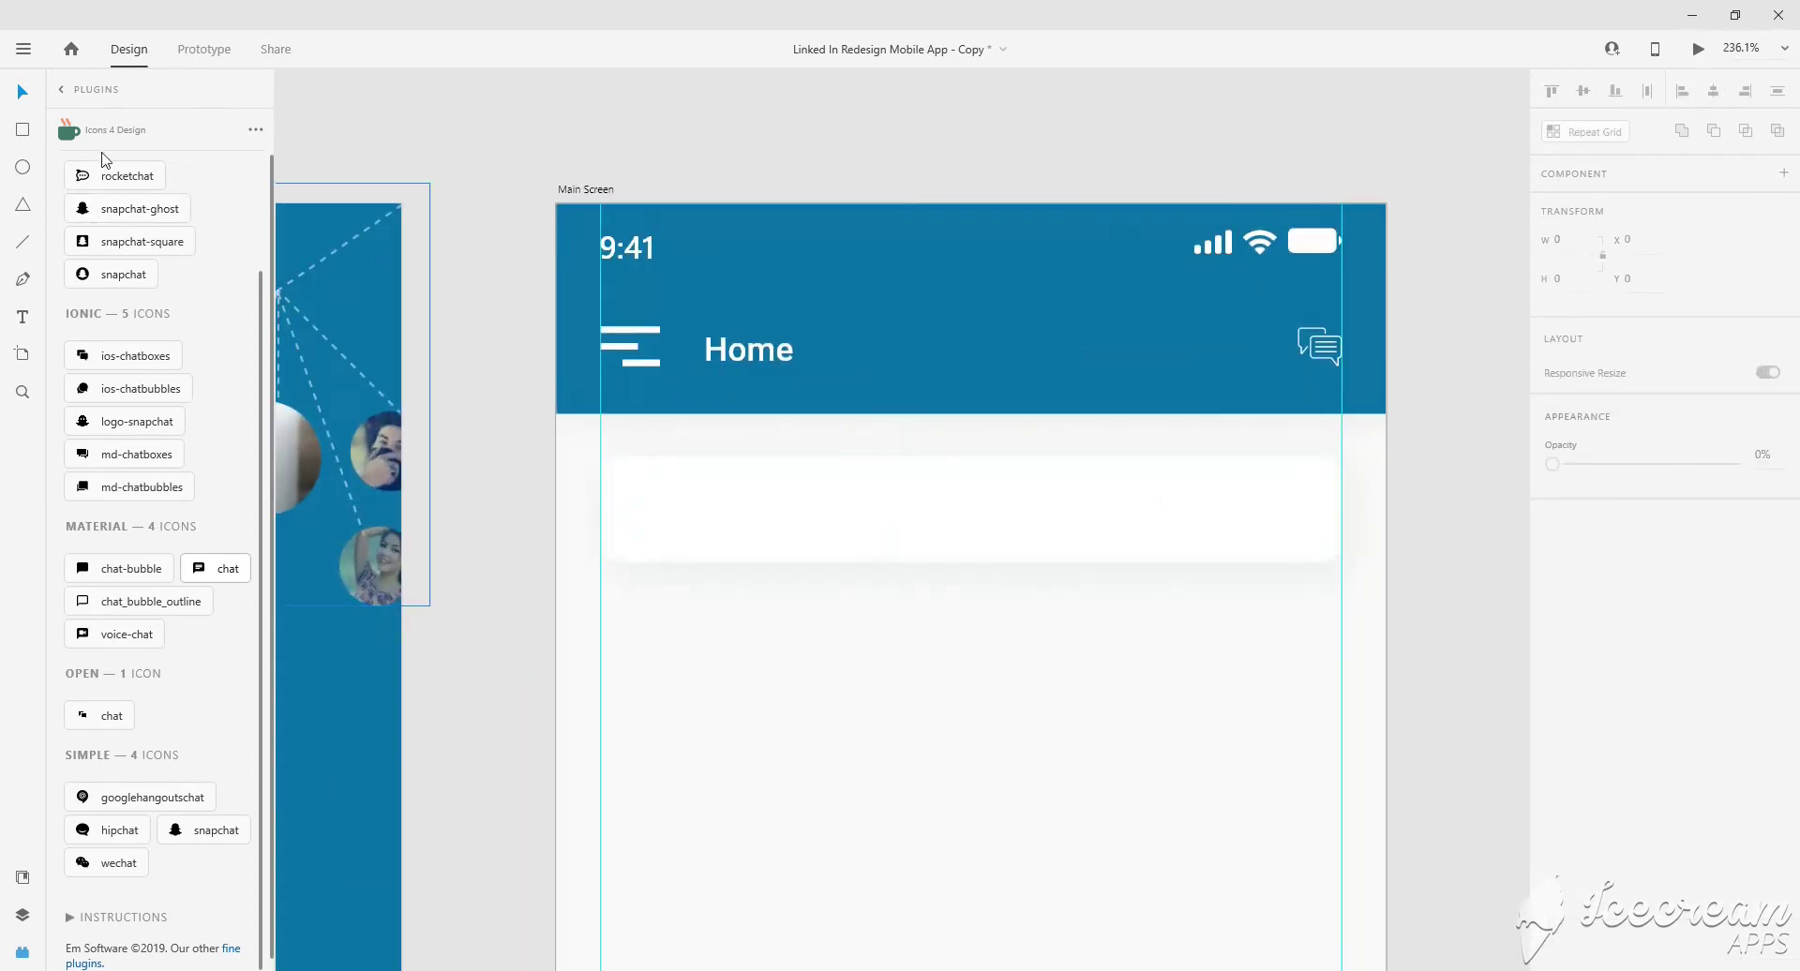
Search Flaticon for 'search' and download a magnifying-glass icon as SVG.
click(212, 900)
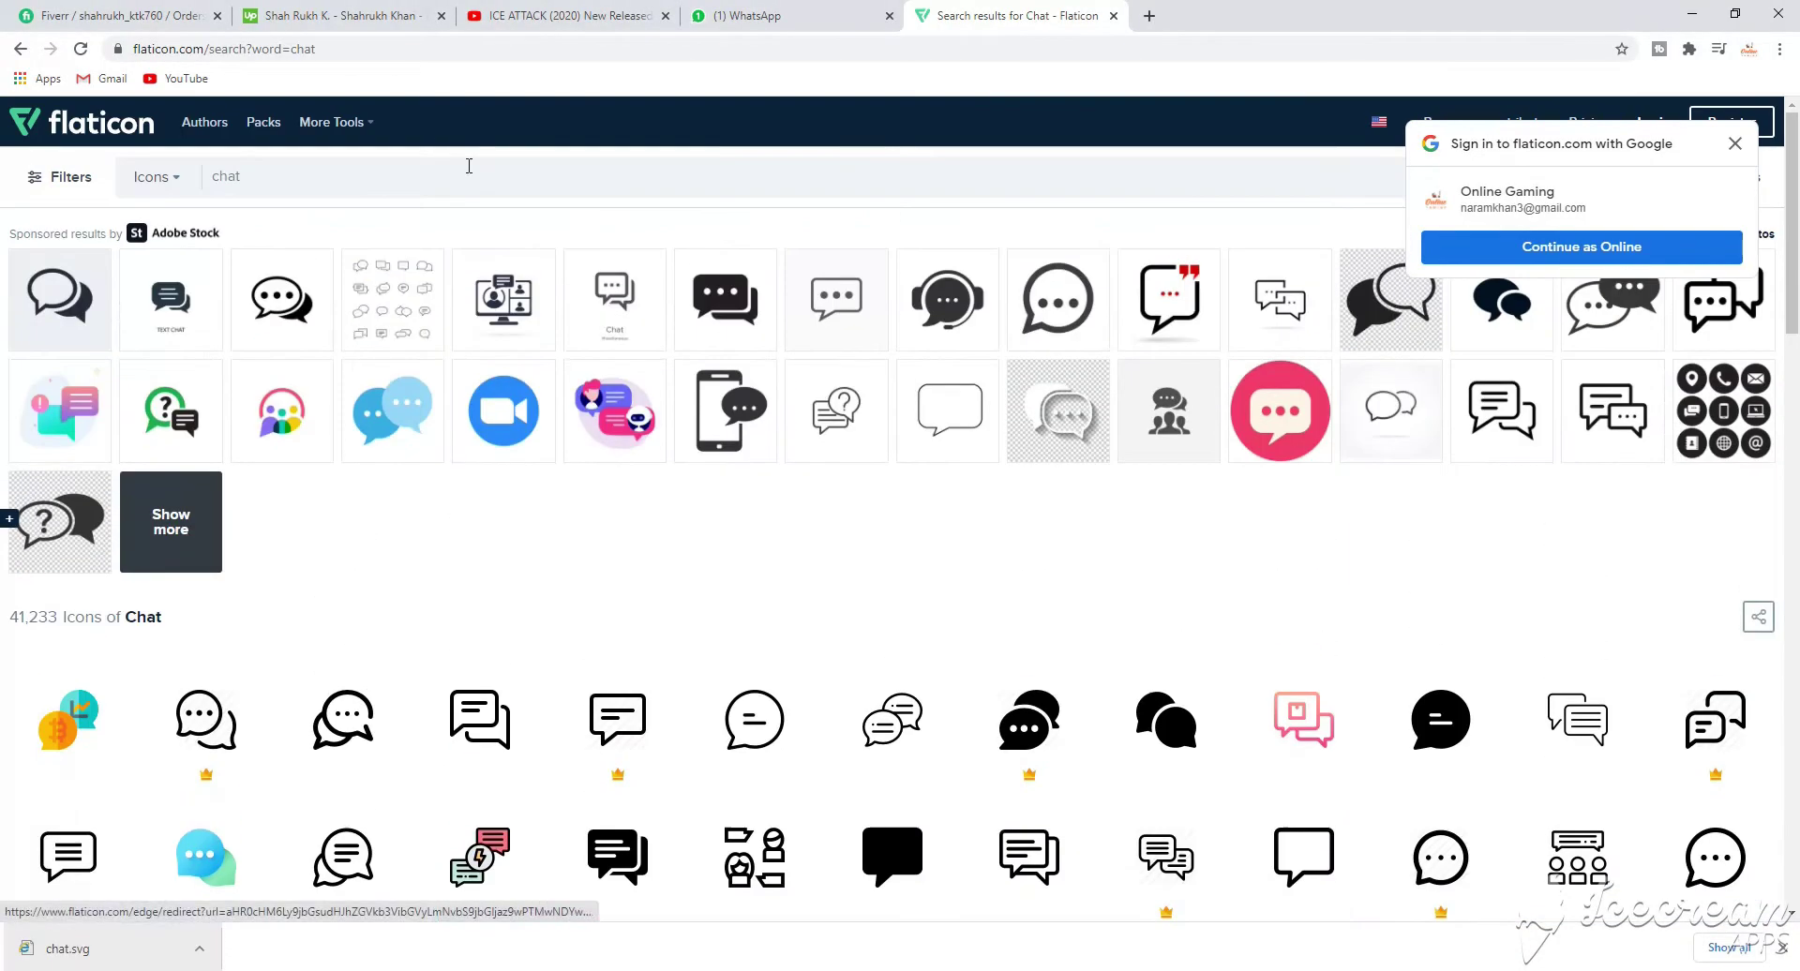
triple_click(468, 166)
text(search)
key(Return)
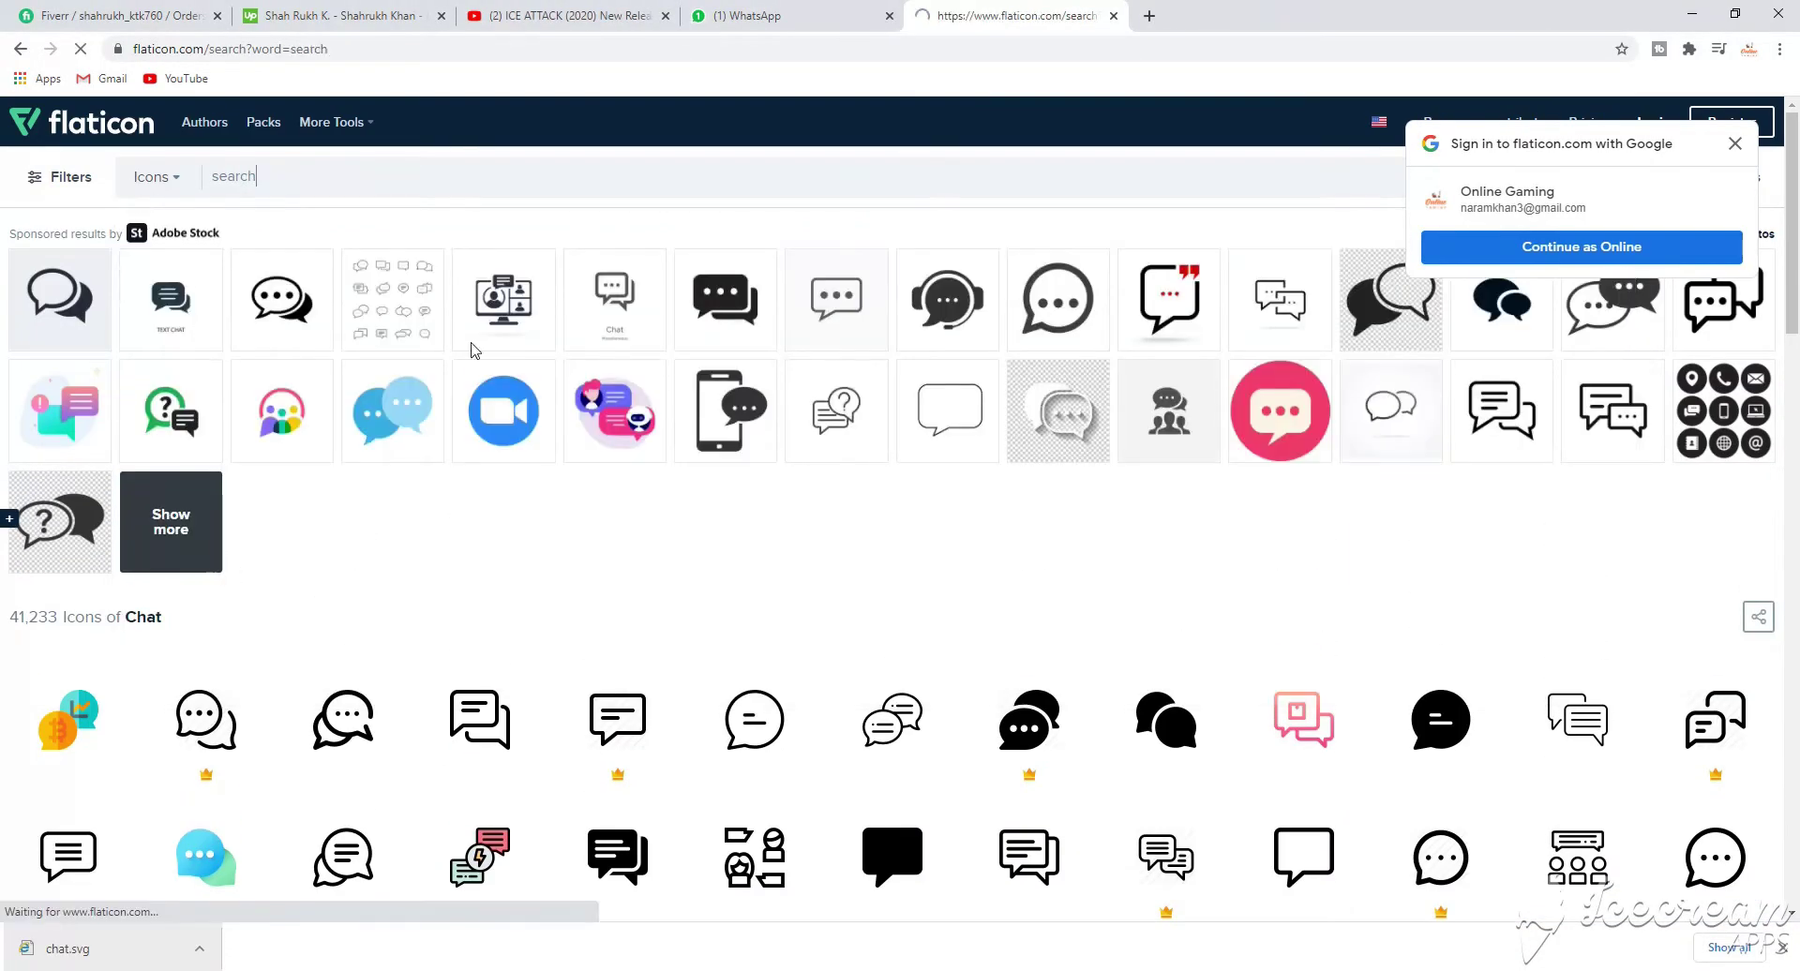
scroll(502, 509, down, 3)
scroll(950, 426, down, 2)
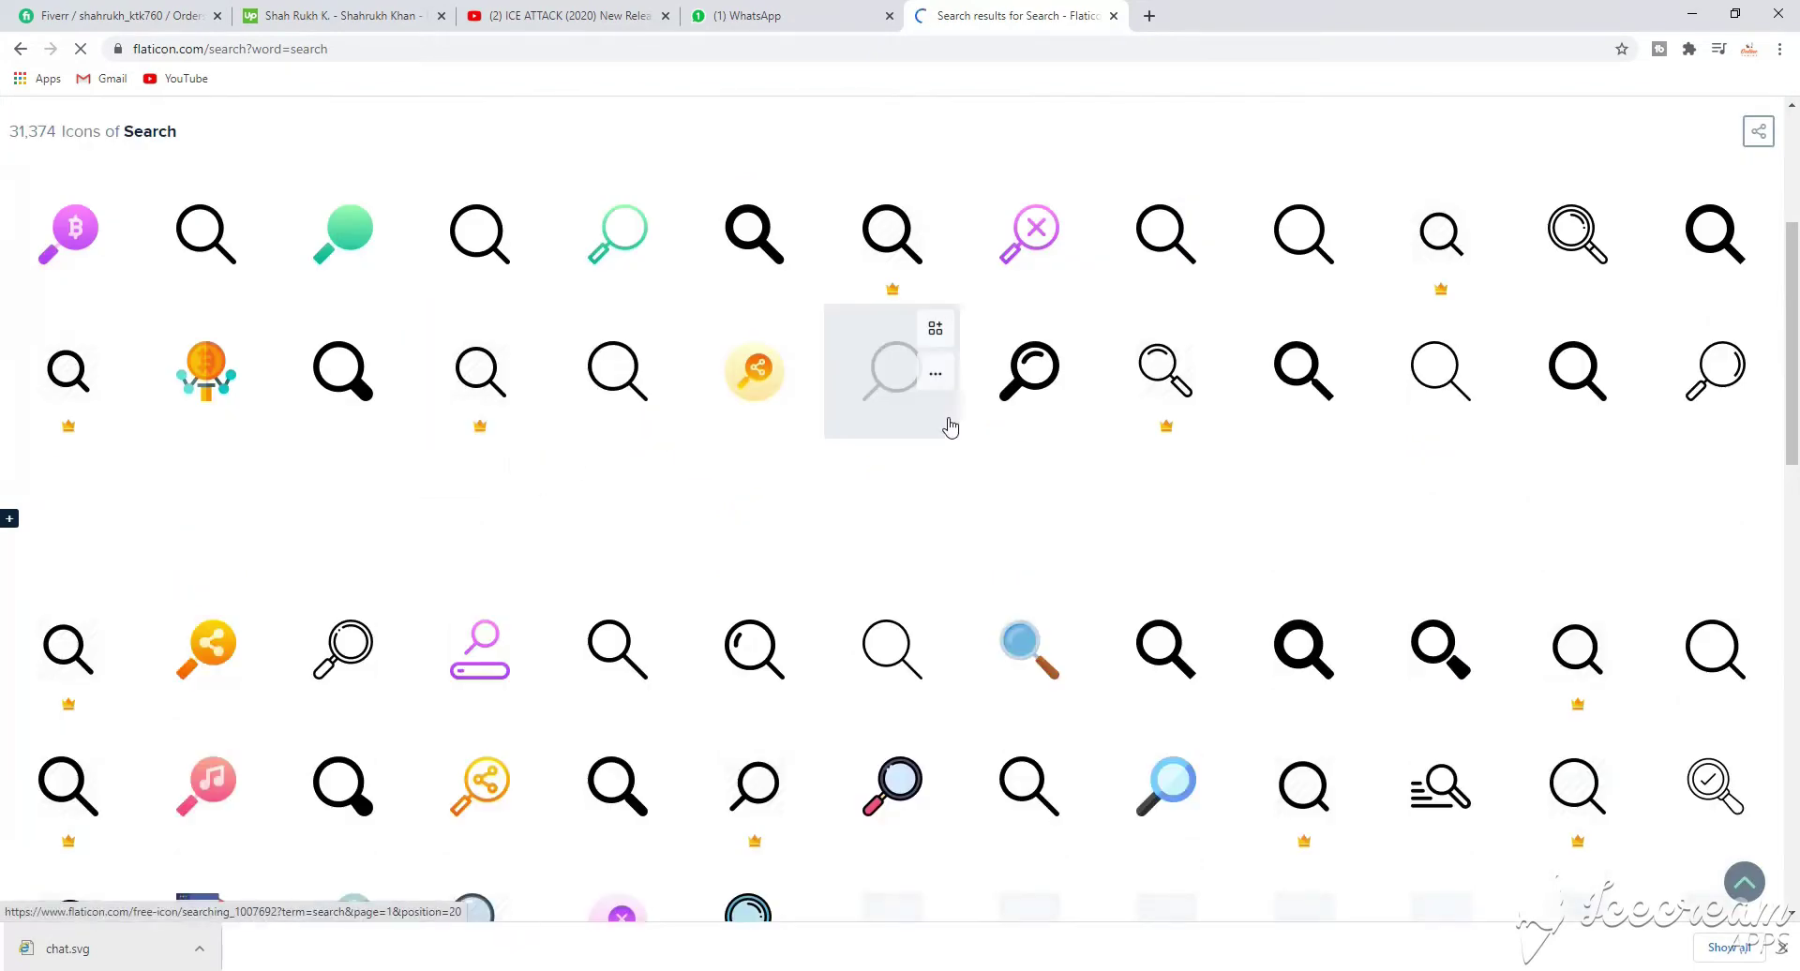
scroll(950, 427, down, 1)
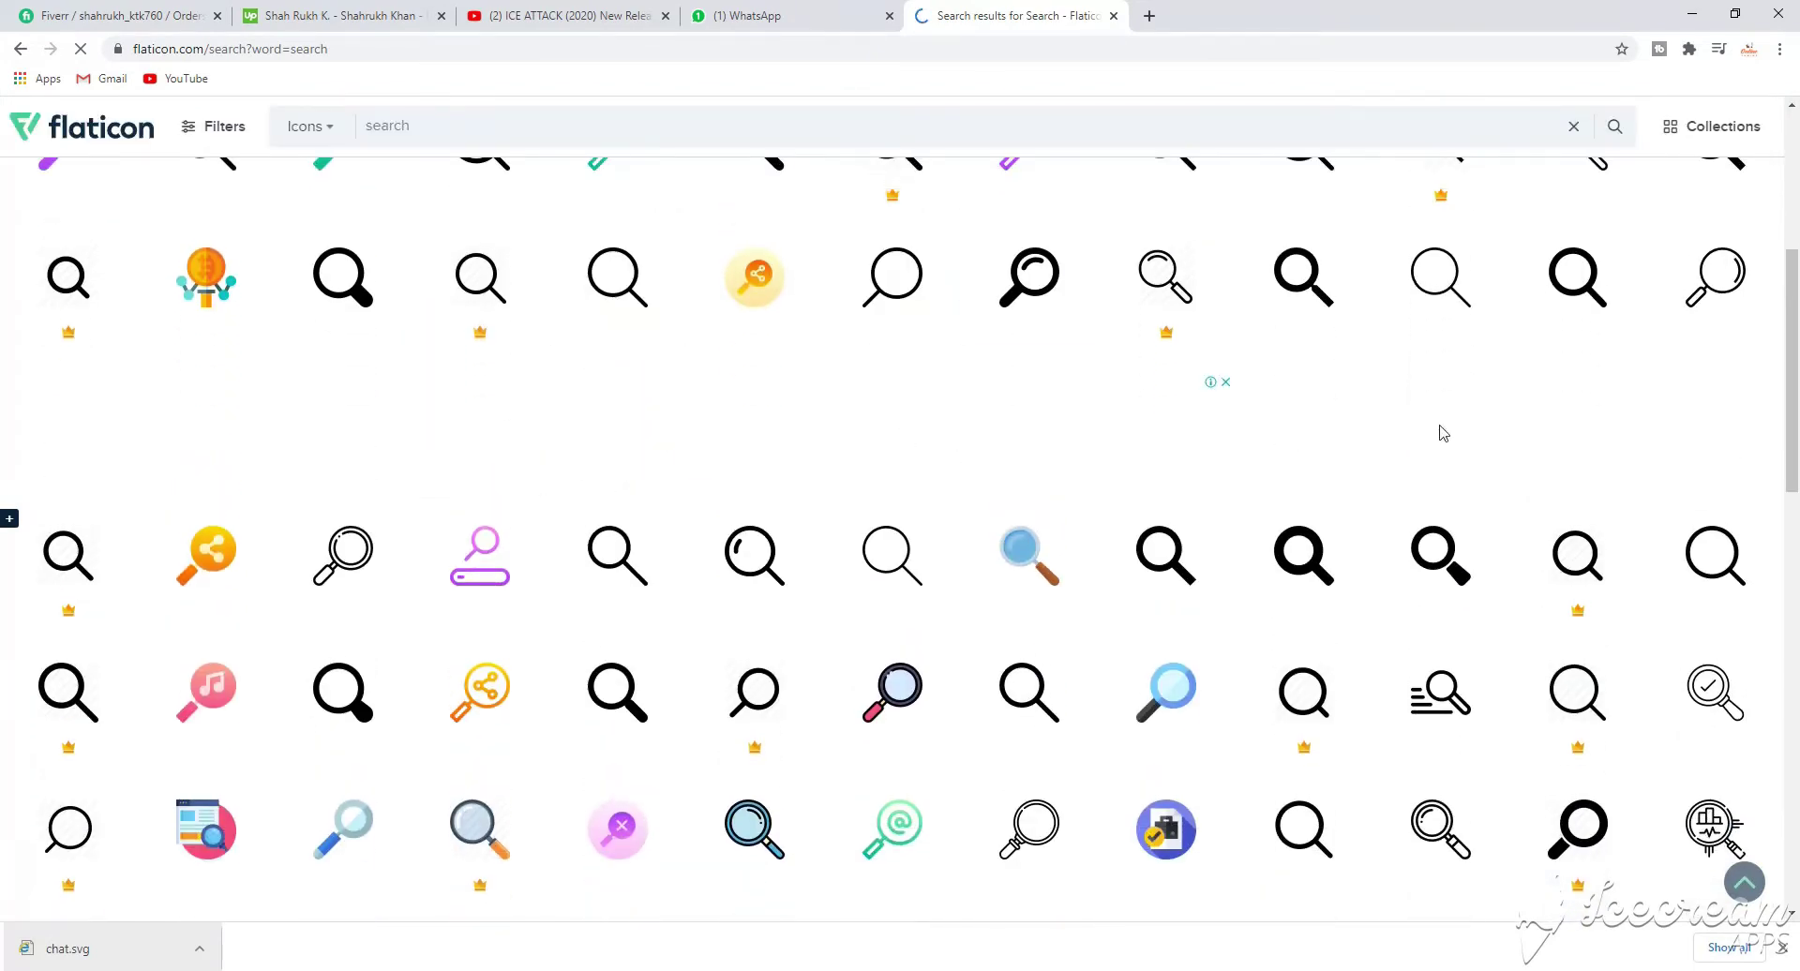
scroll(788, 391, down, 2)
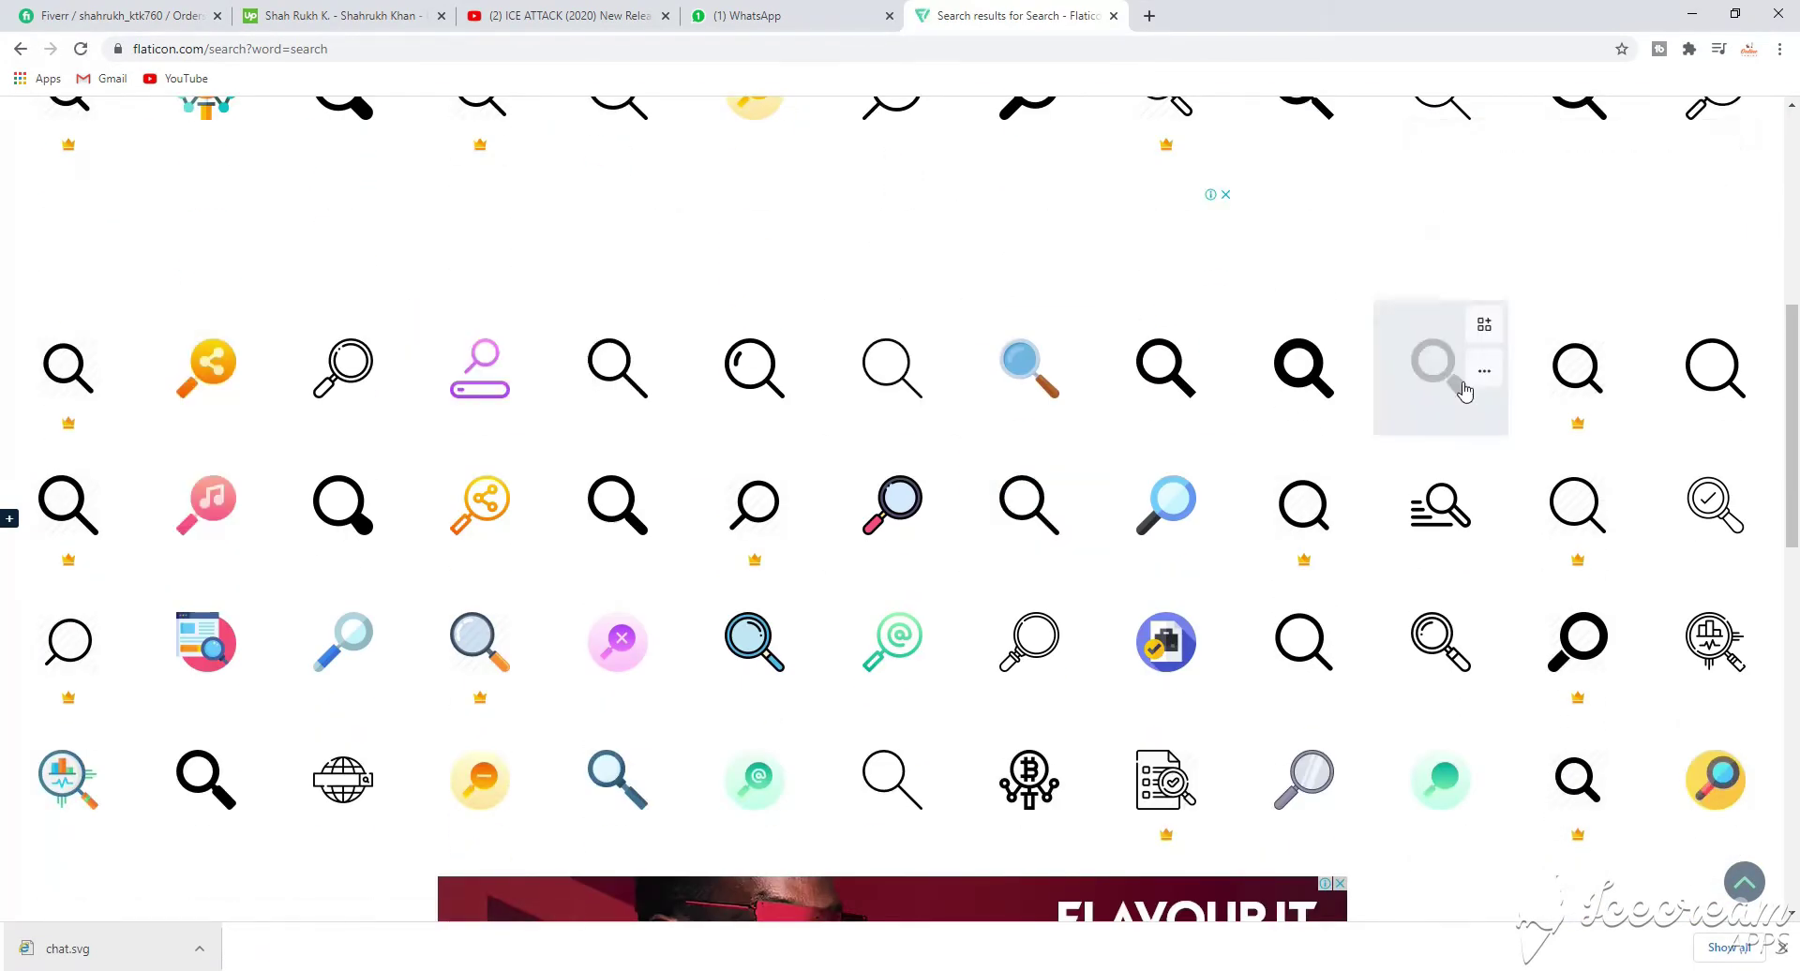
scroll(1407, 375, down, 2)
scroll(402, 473, down, 1)
scroll(402, 473, down, 6)
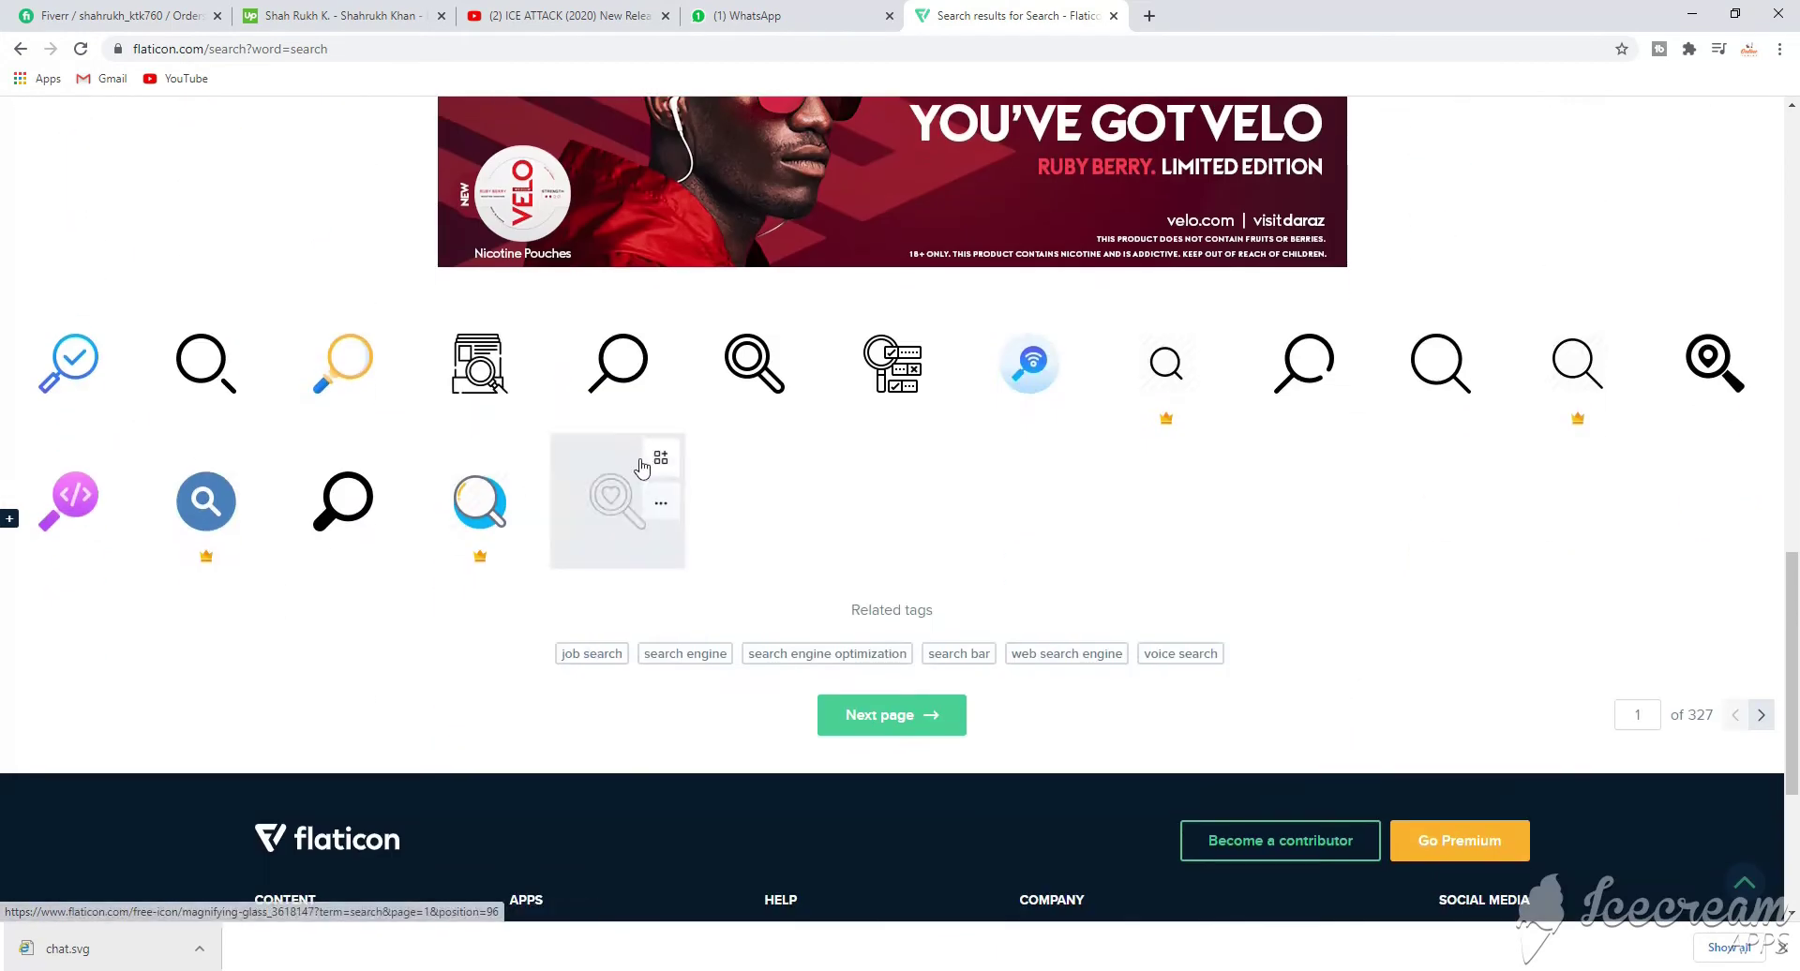
click(250, 366)
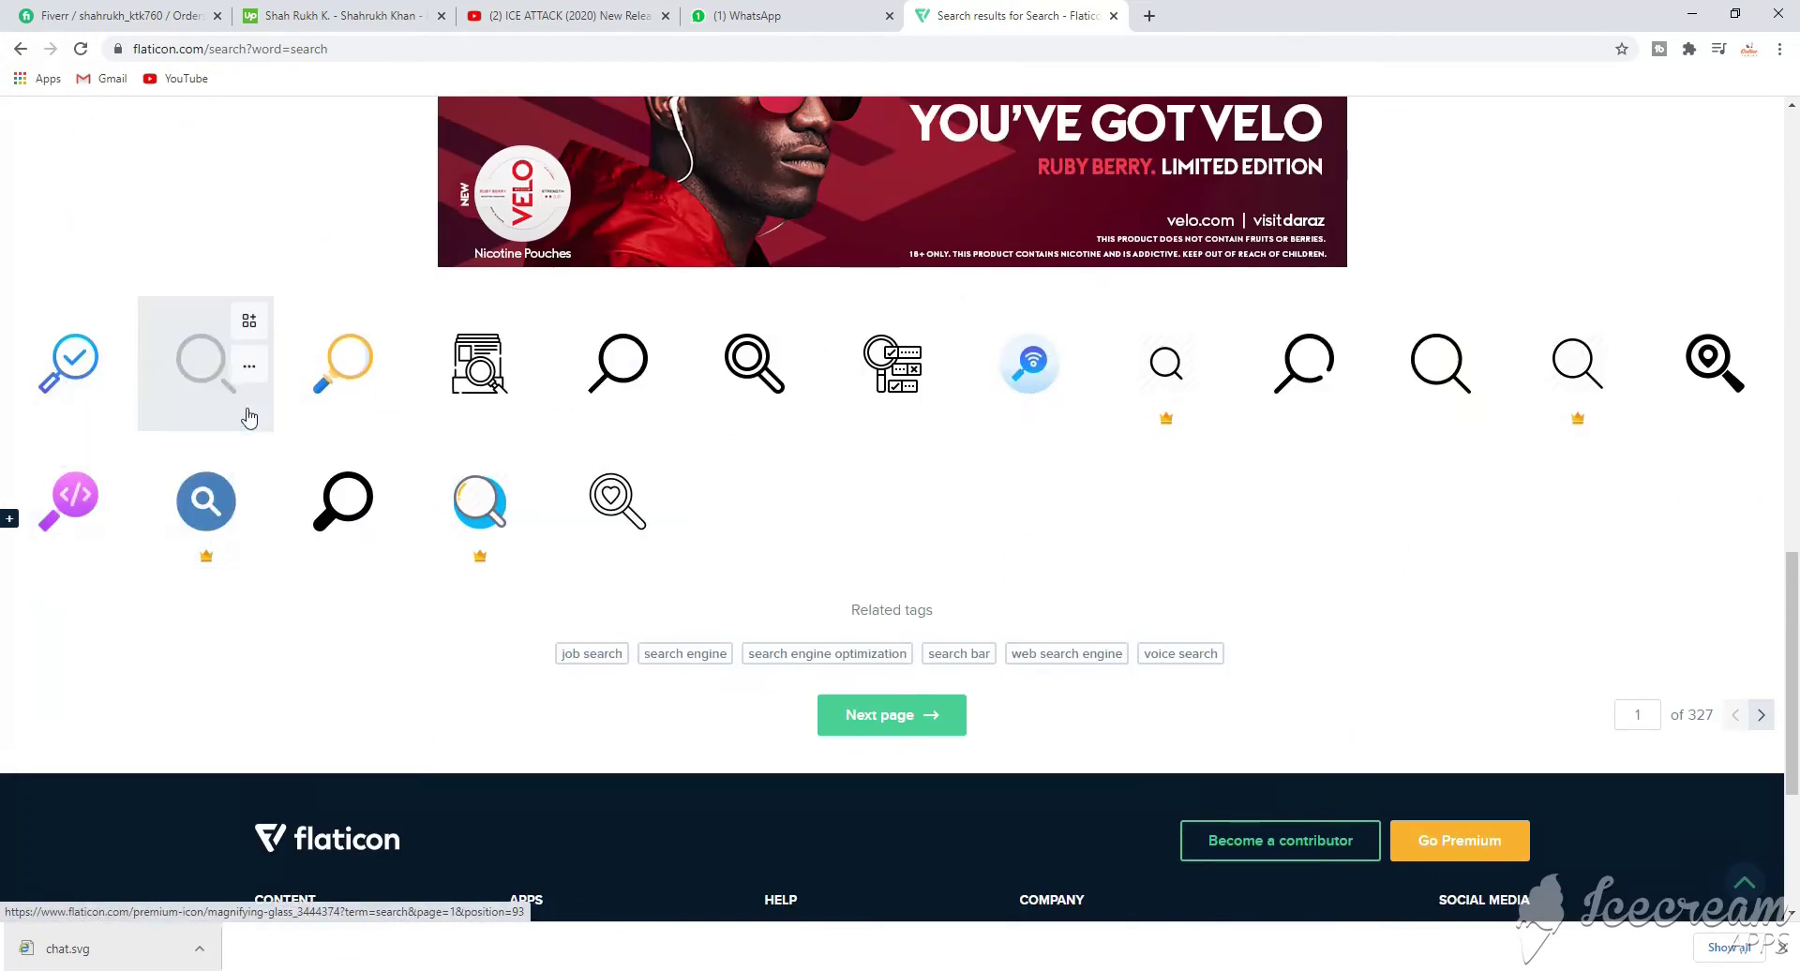
click(113, 494)
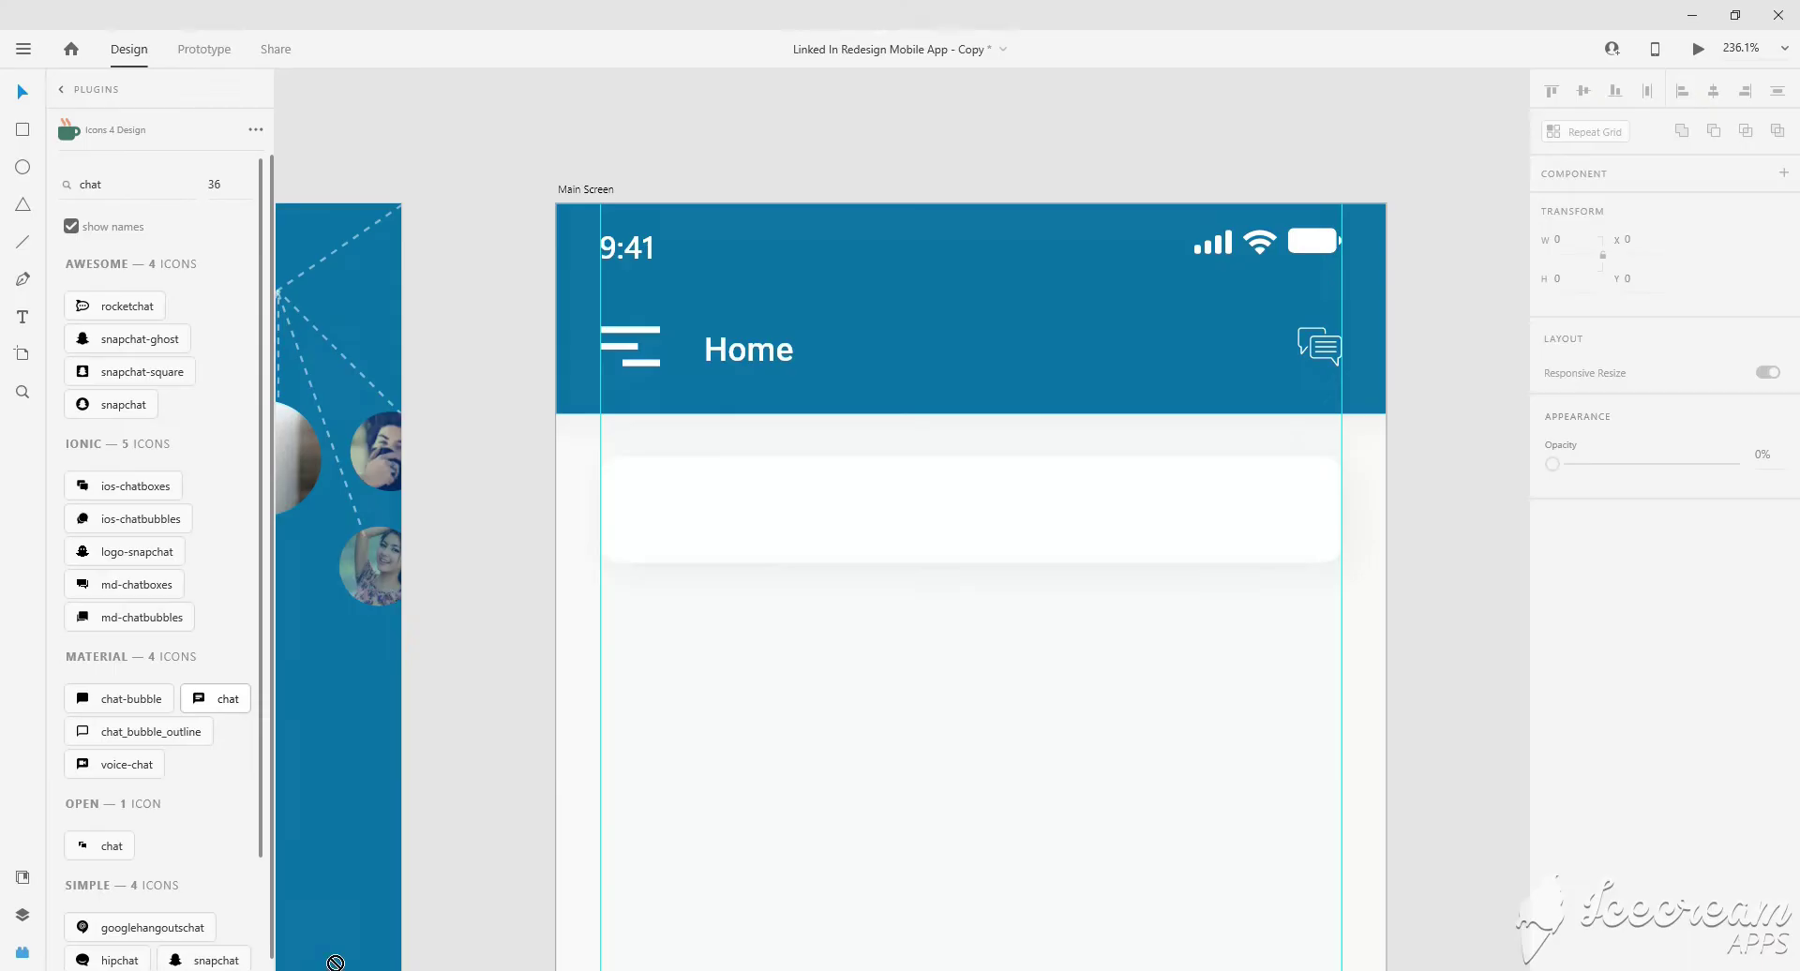
Scale the imported magnifier icon down and position it inside the white search box.
drag(631, 741, 706, 485)
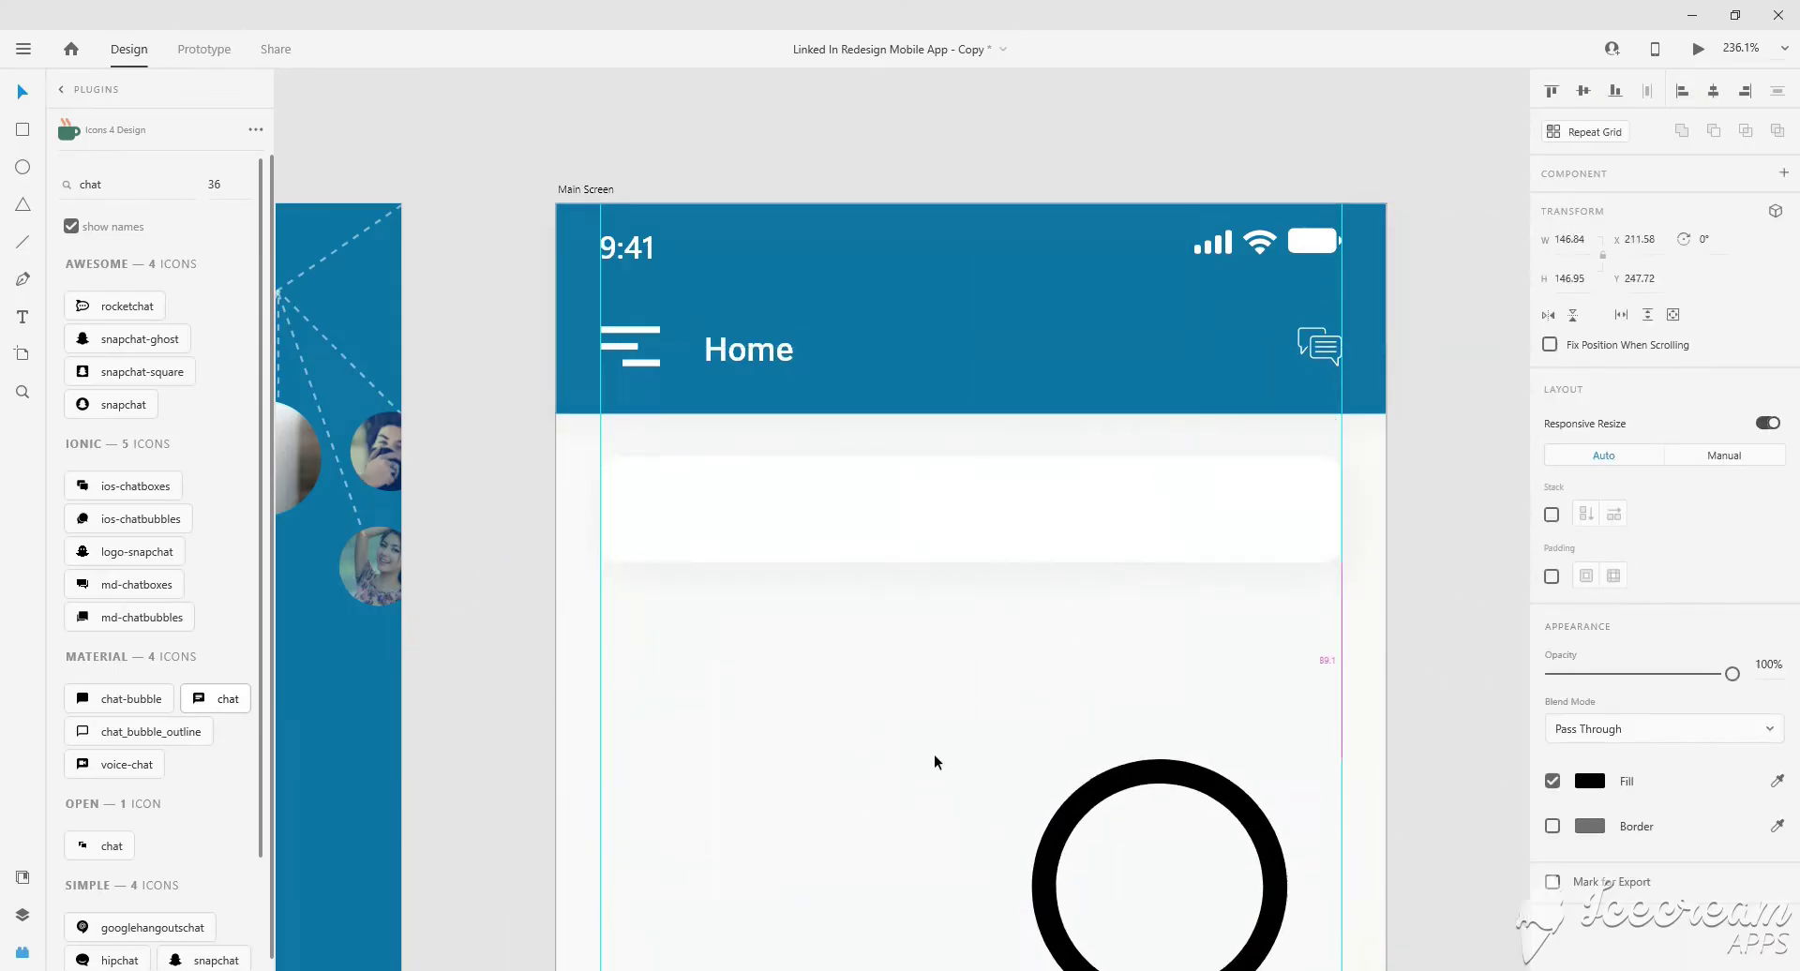
mouse_move(706, 485)
mouse_down()
mouse_move(748, 527)
mouse_move(833, 528)
mouse_up()
scroll(749, 527, up, 3)
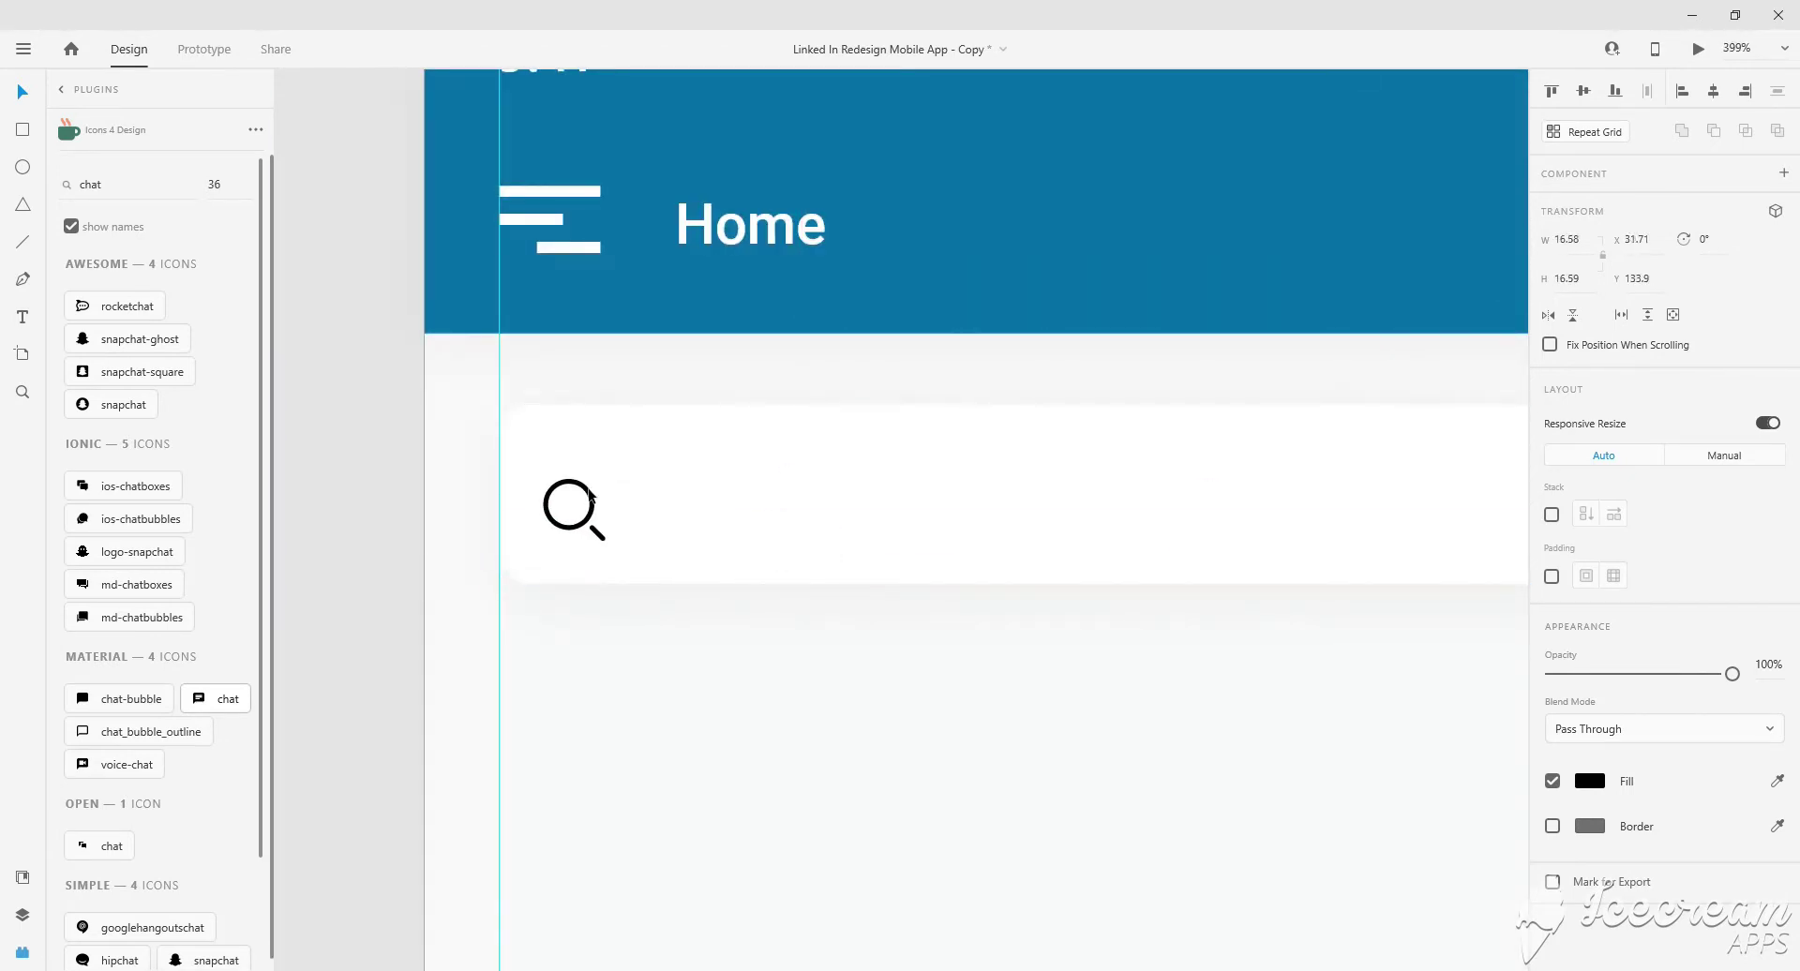
drag(599, 485, 606, 484)
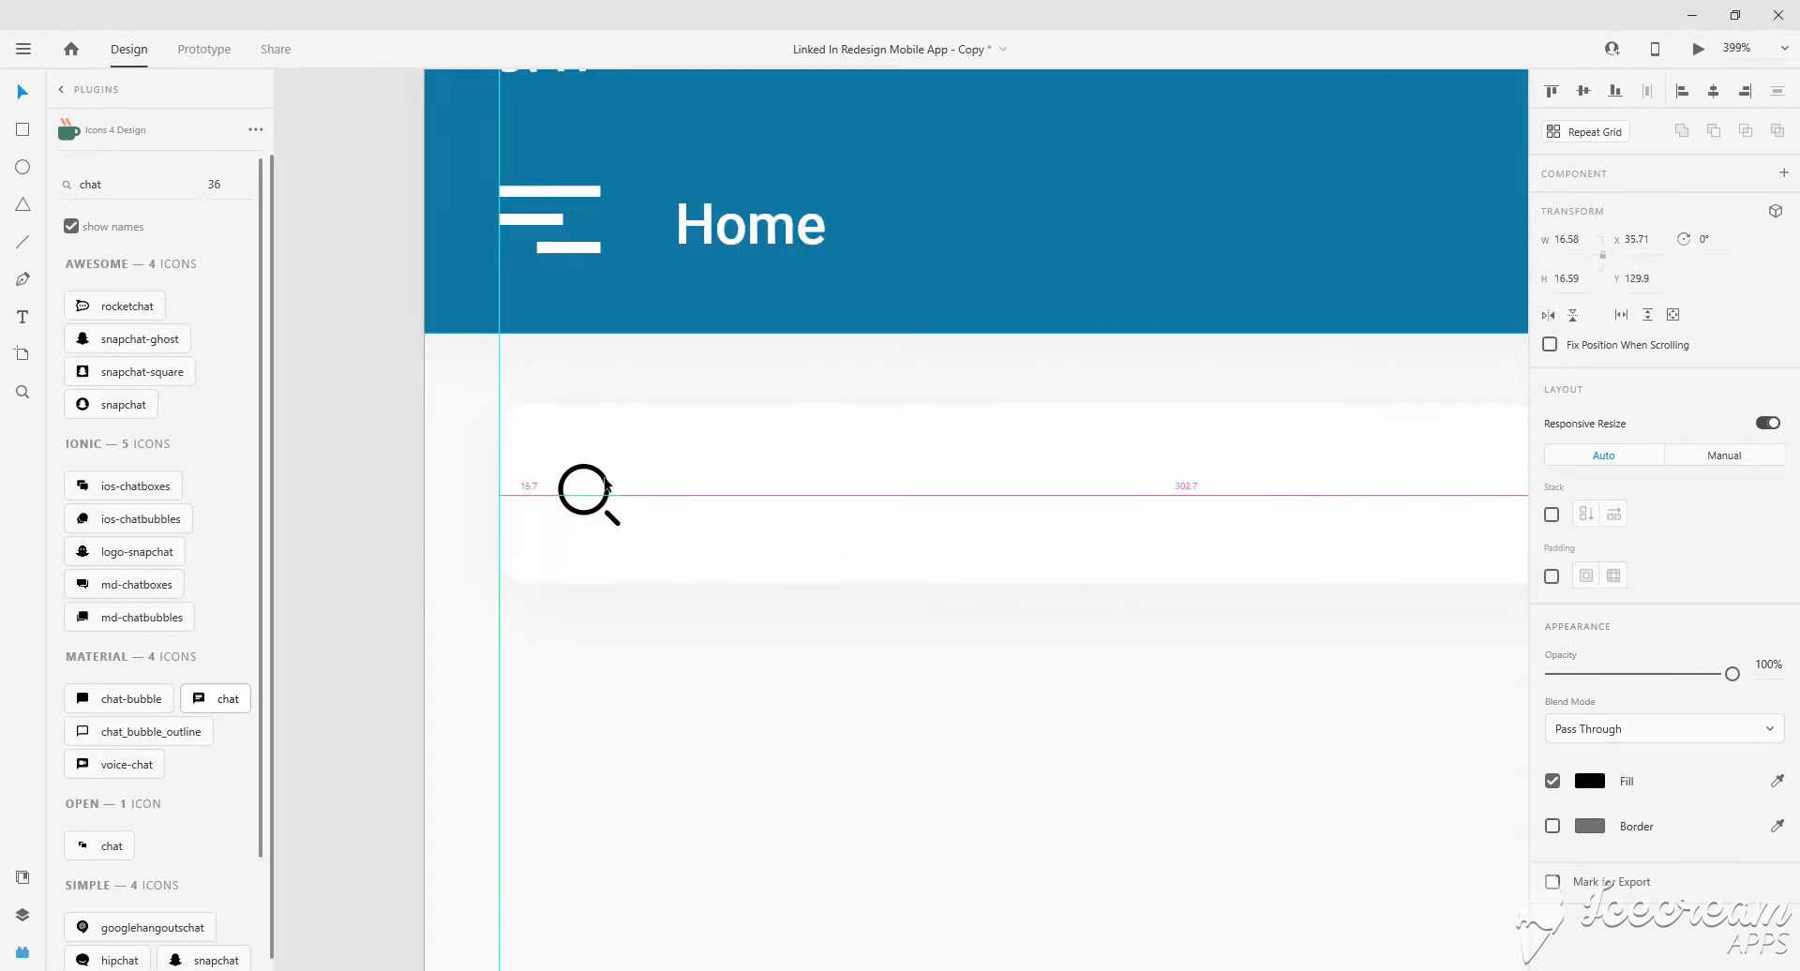
scroll(607, 485, down, 2)
scroll(403, 487, up, 3)
shift+click(563, 488)
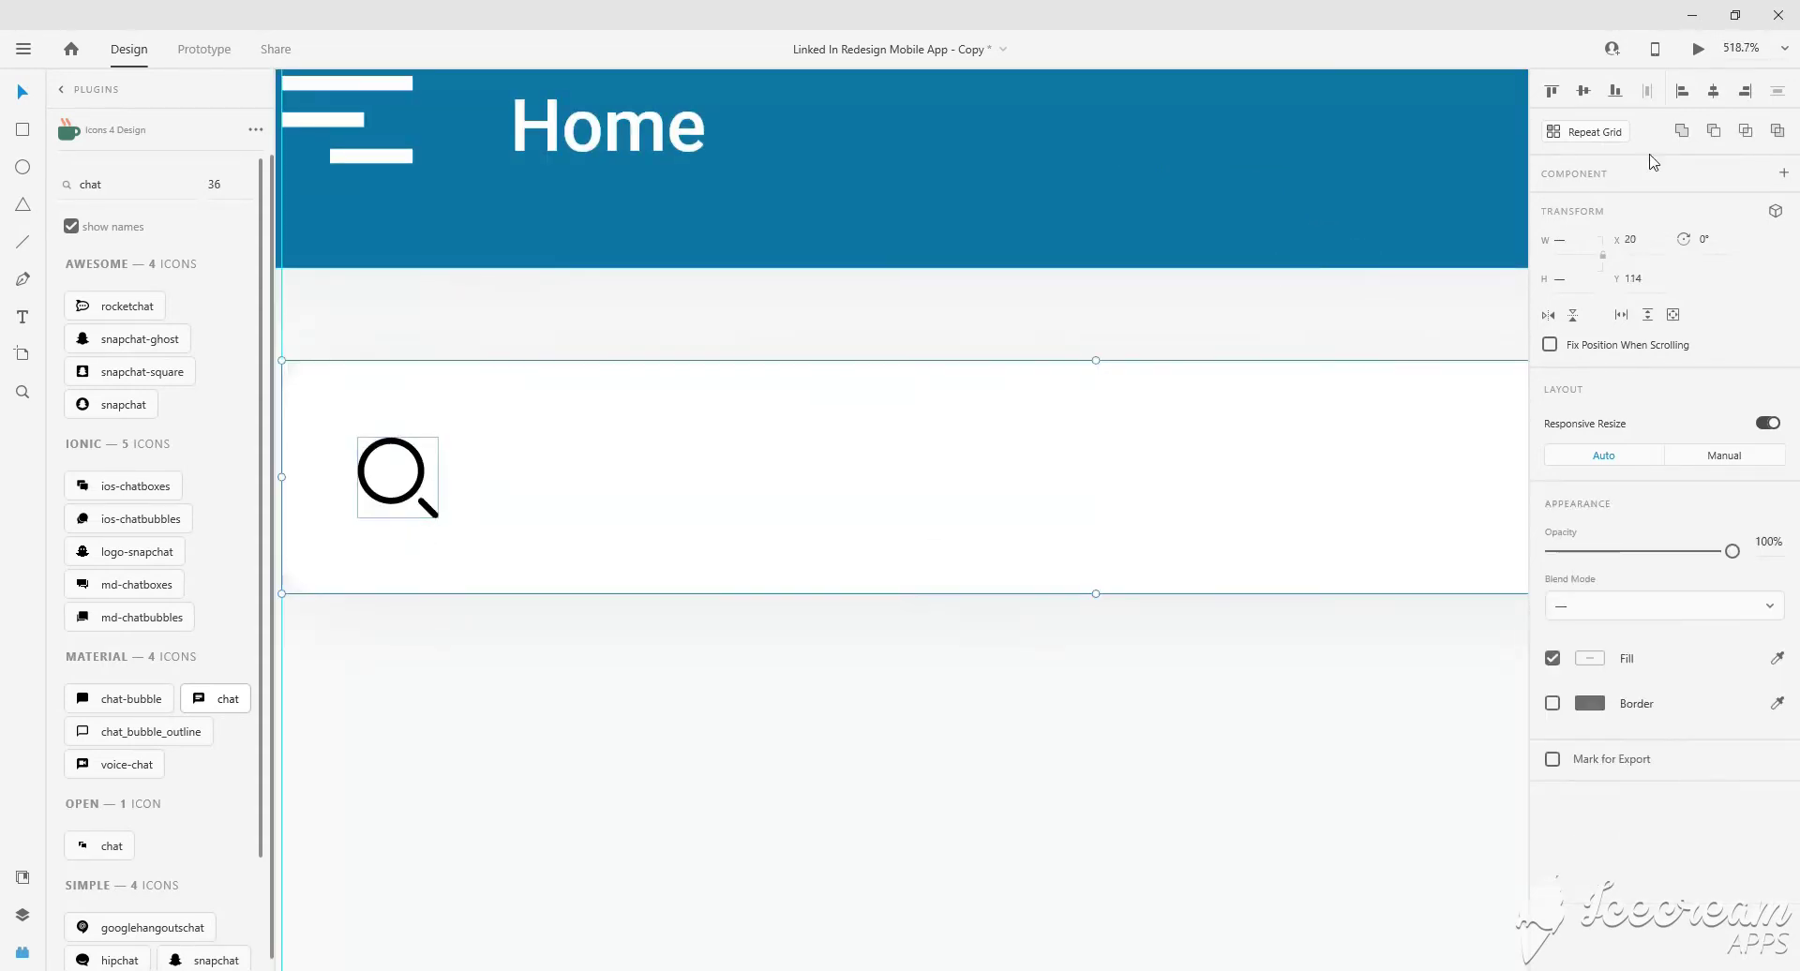
scroll(1012, 610, down, 2)
scroll(987, 641, down, 2)
Give a copy of the Home text a dark colour and retype it as the 'Search' placeholder.
click(808, 464)
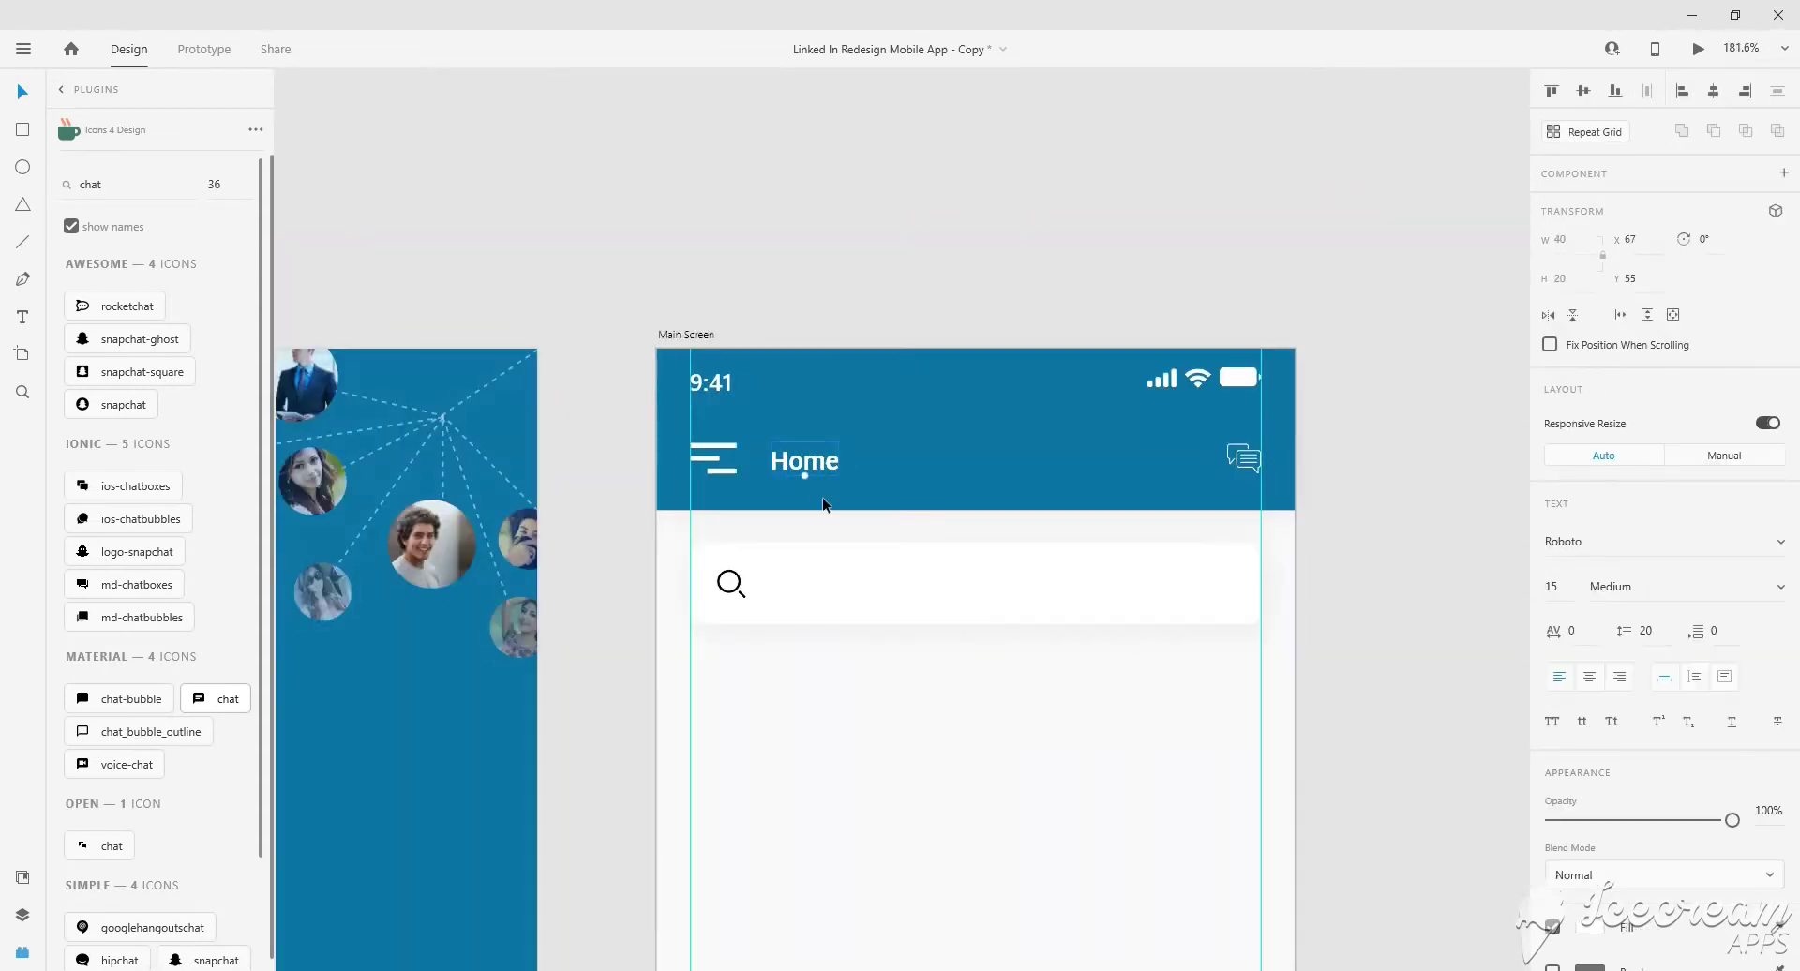
scroll(1521, 716, down, 3)
click(1592, 768)
click(1362, 885)
click(891, 650)
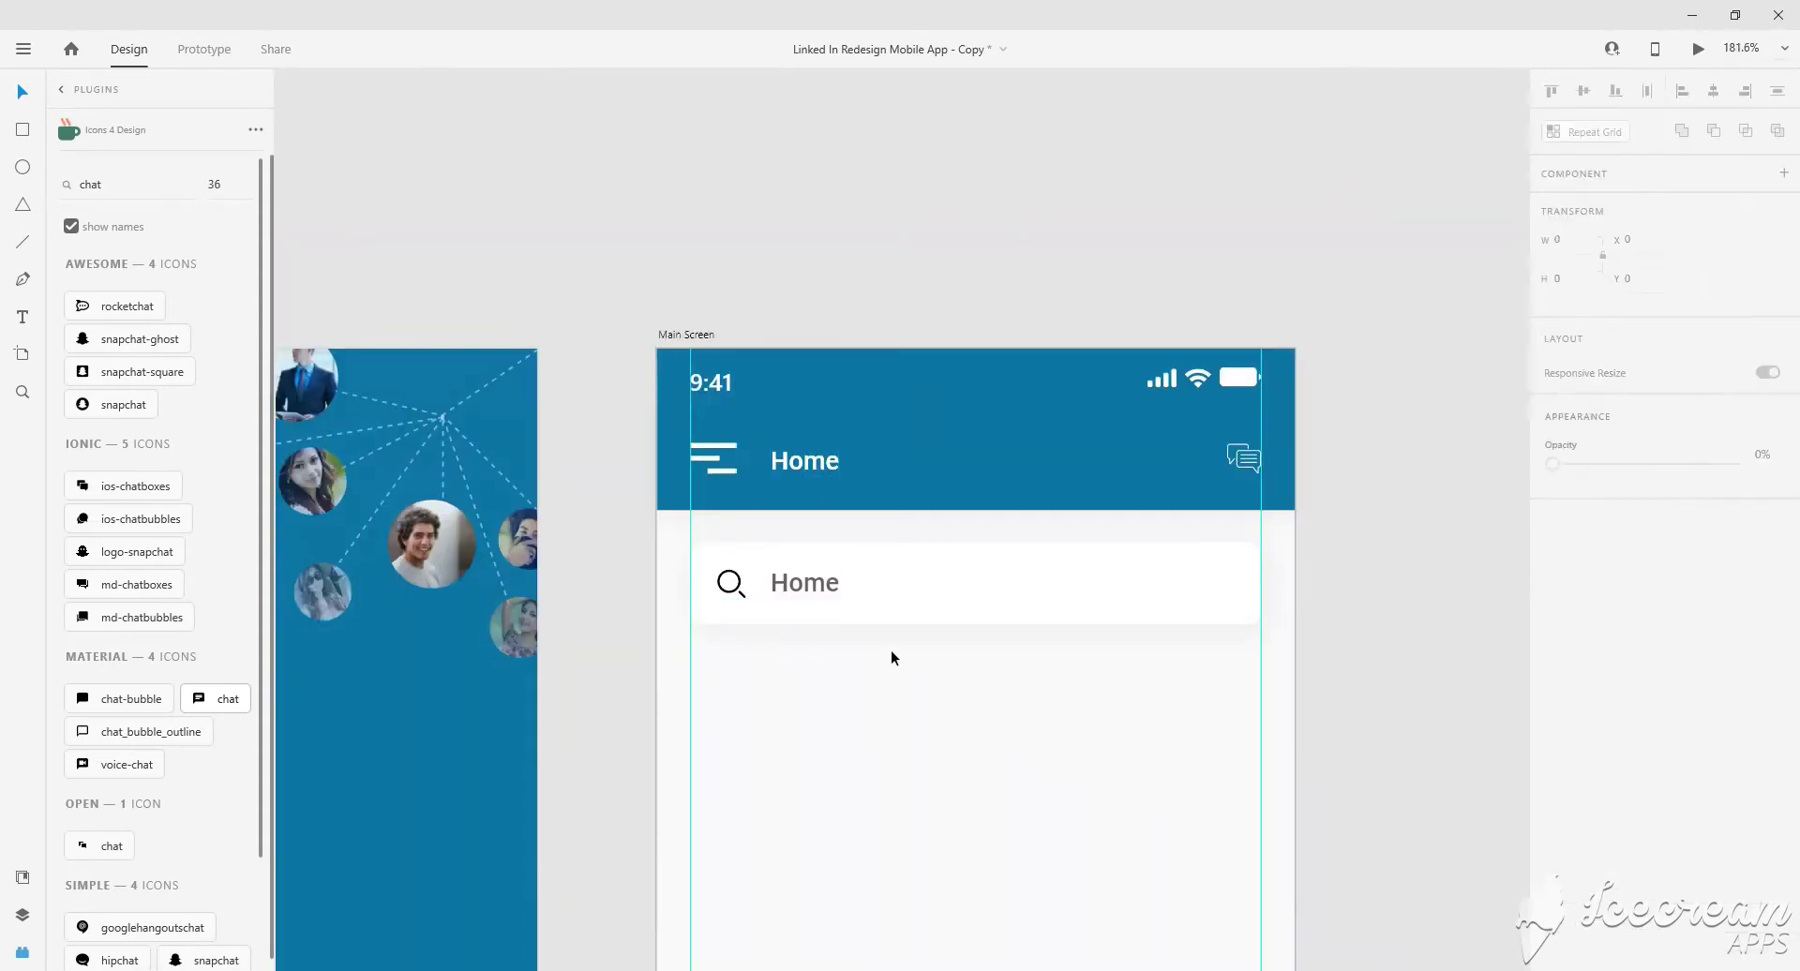
double_click(818, 594)
text(s)
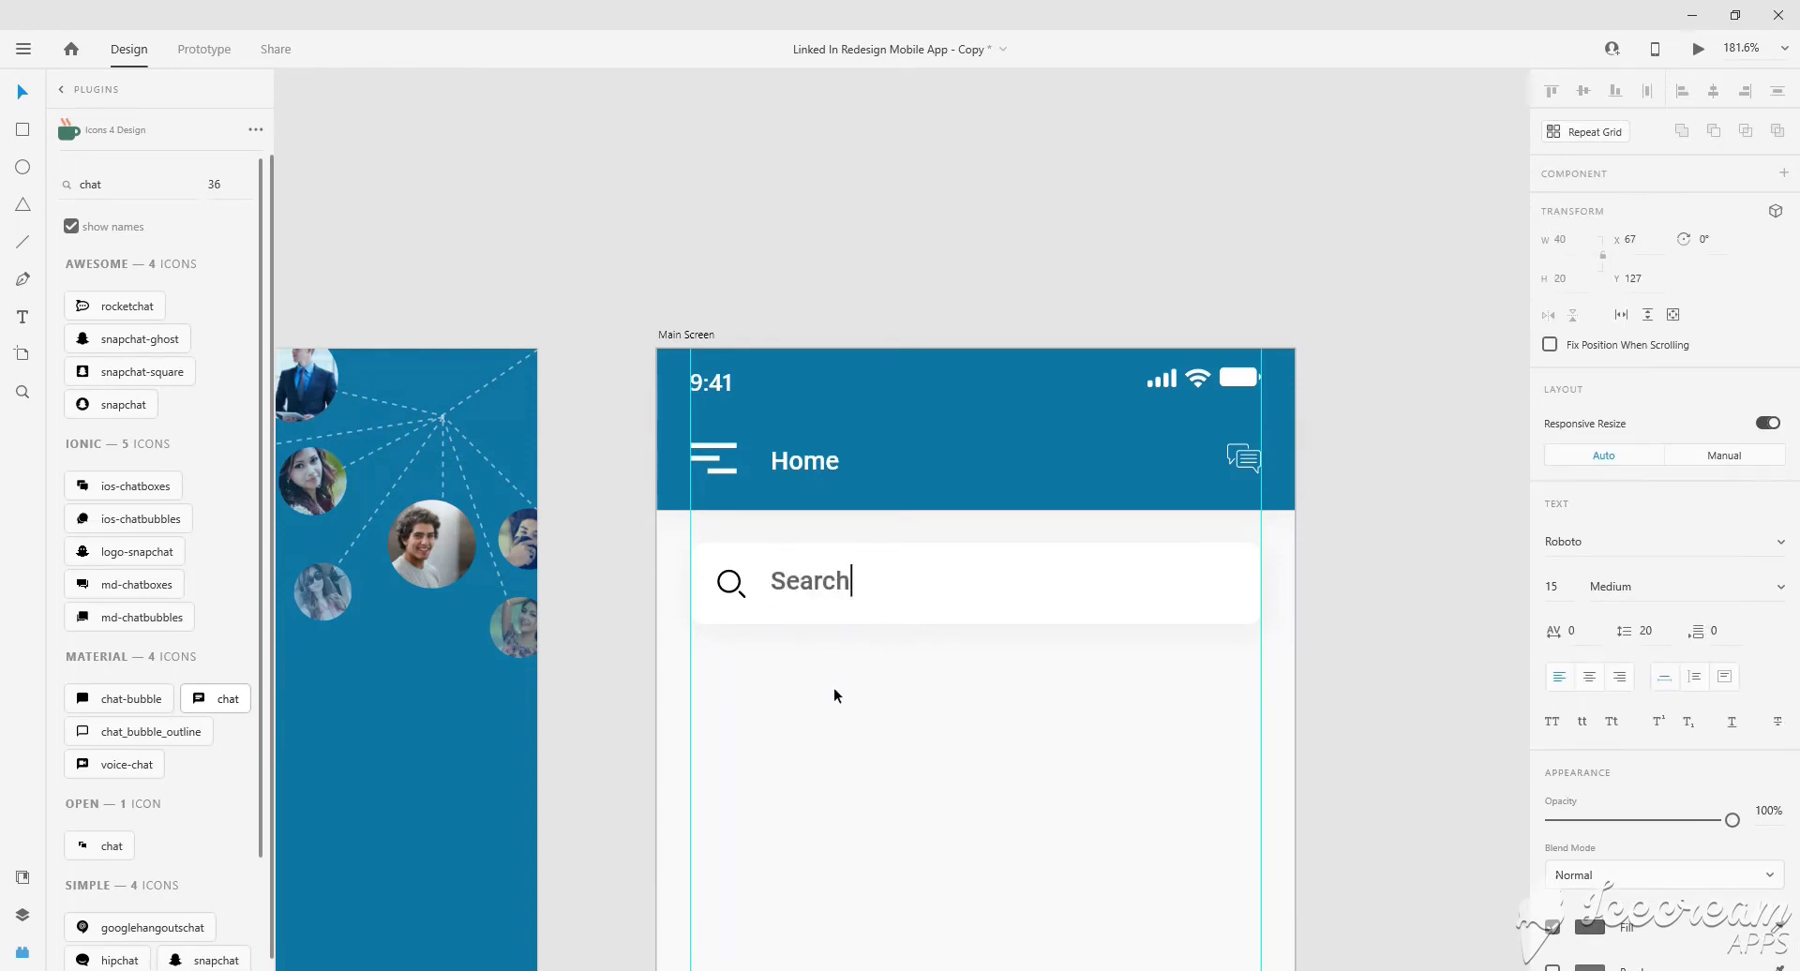
key(Escape)
scroll(819, 557, up, 1)
scroll(820, 557, up, 4)
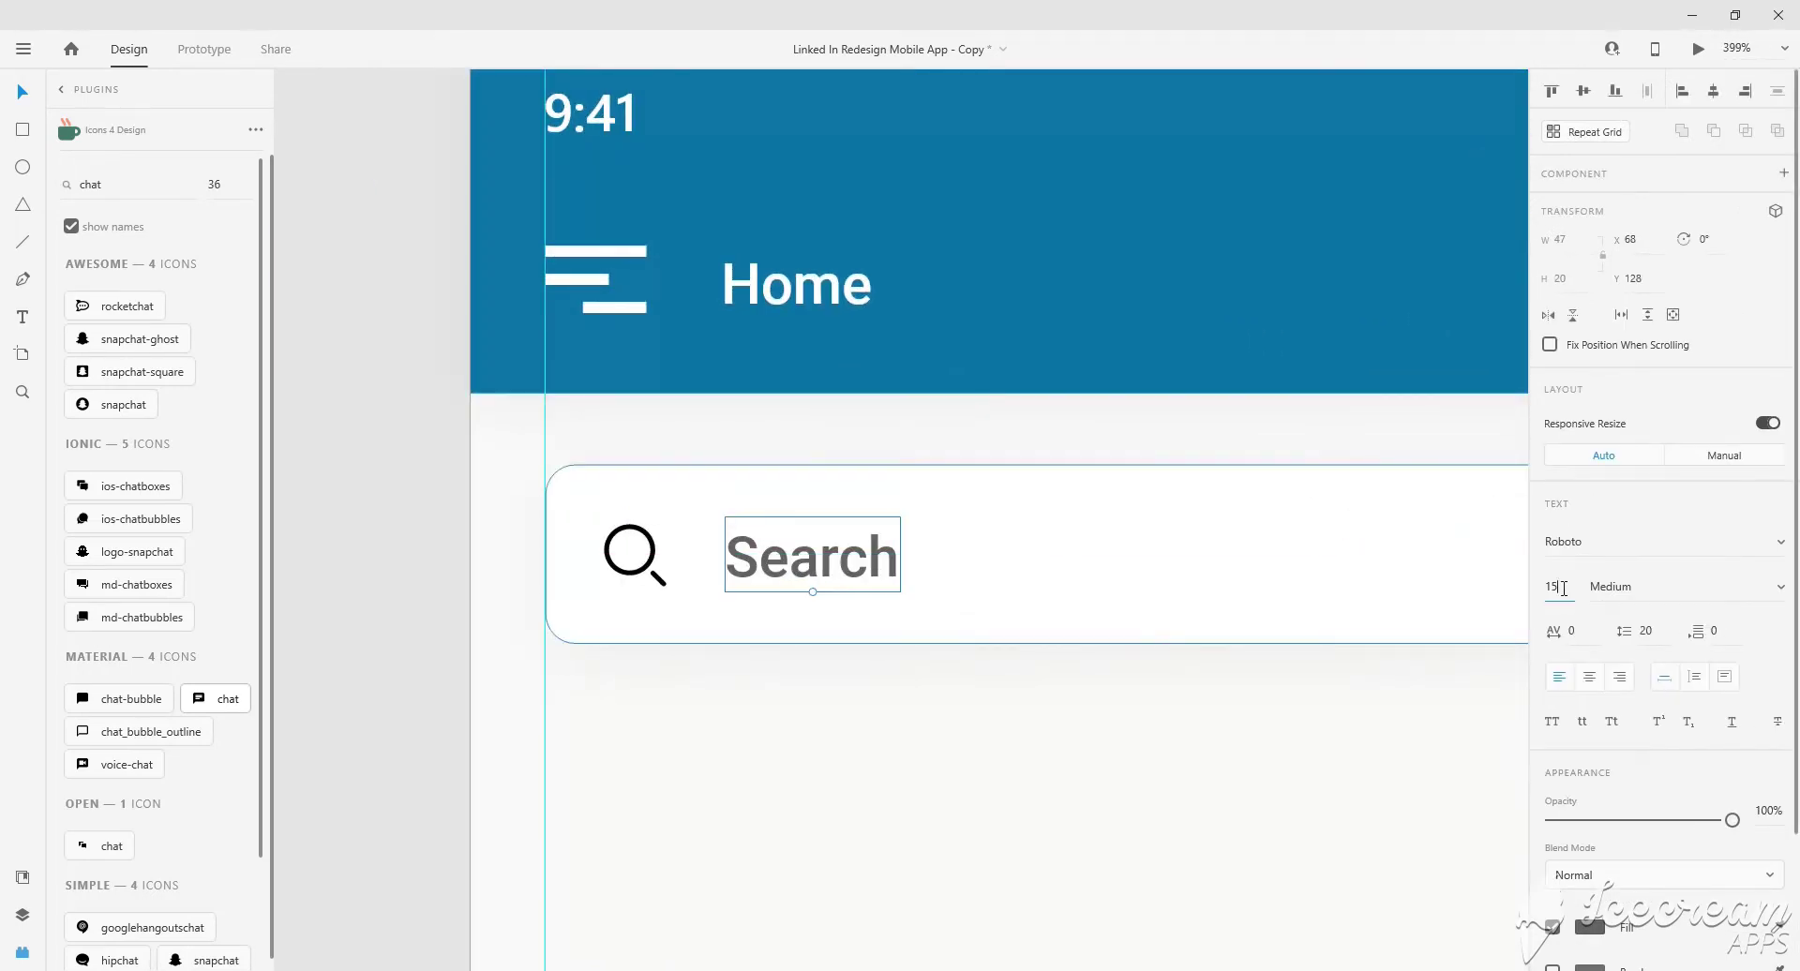
click(1562, 587)
text(13)
click(1090, 776)
scroll(686, 647, down, 5)
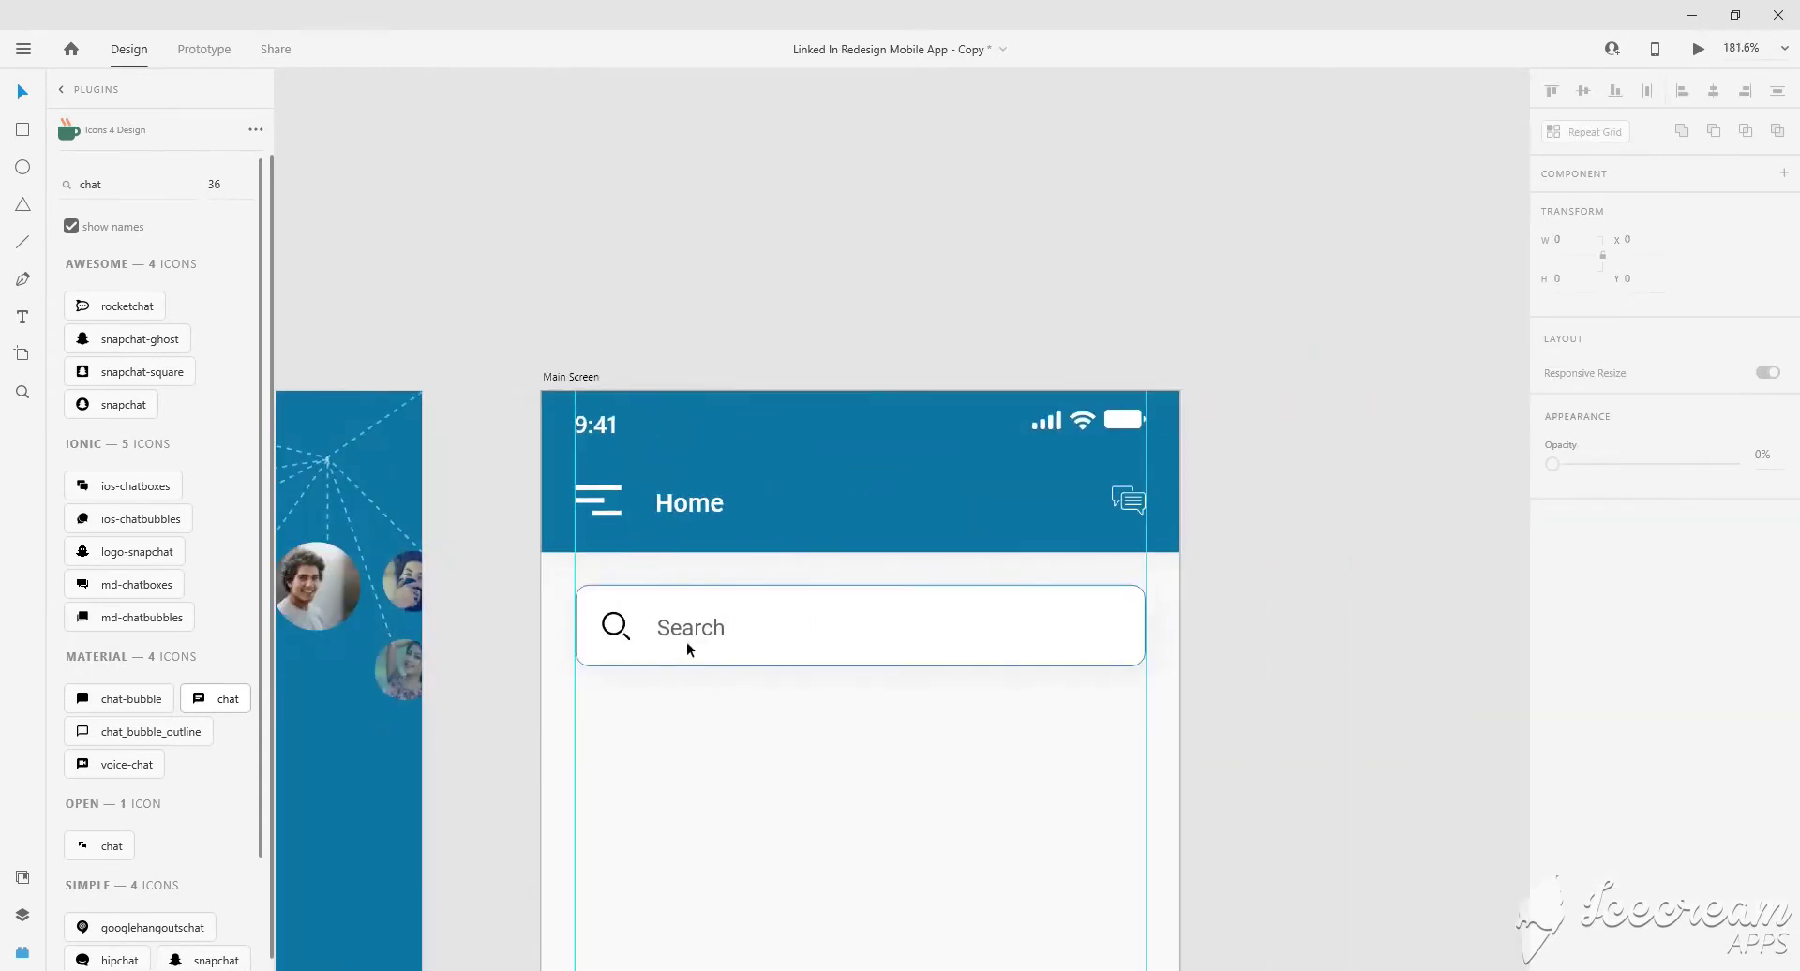
double_click(687, 646)
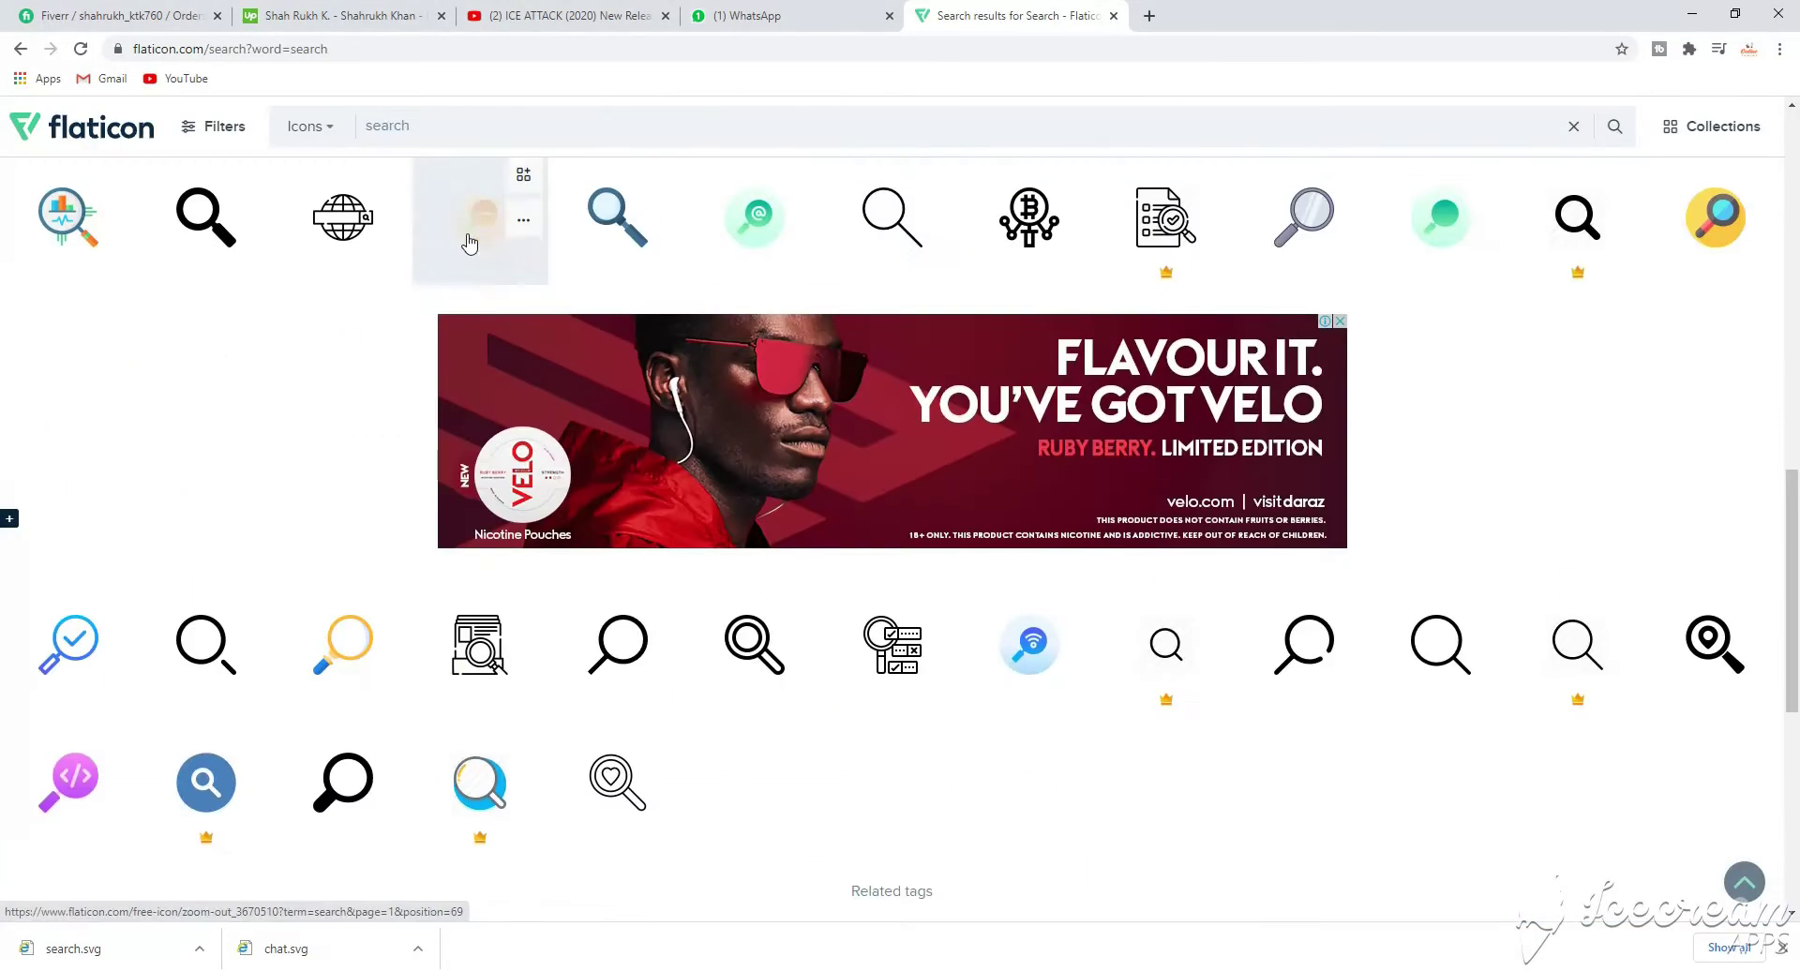
Search Flaticon for 'qr code' and download the 'Qr code scan' icon.
scroll(469, 244, up, 5)
click(387, 126)
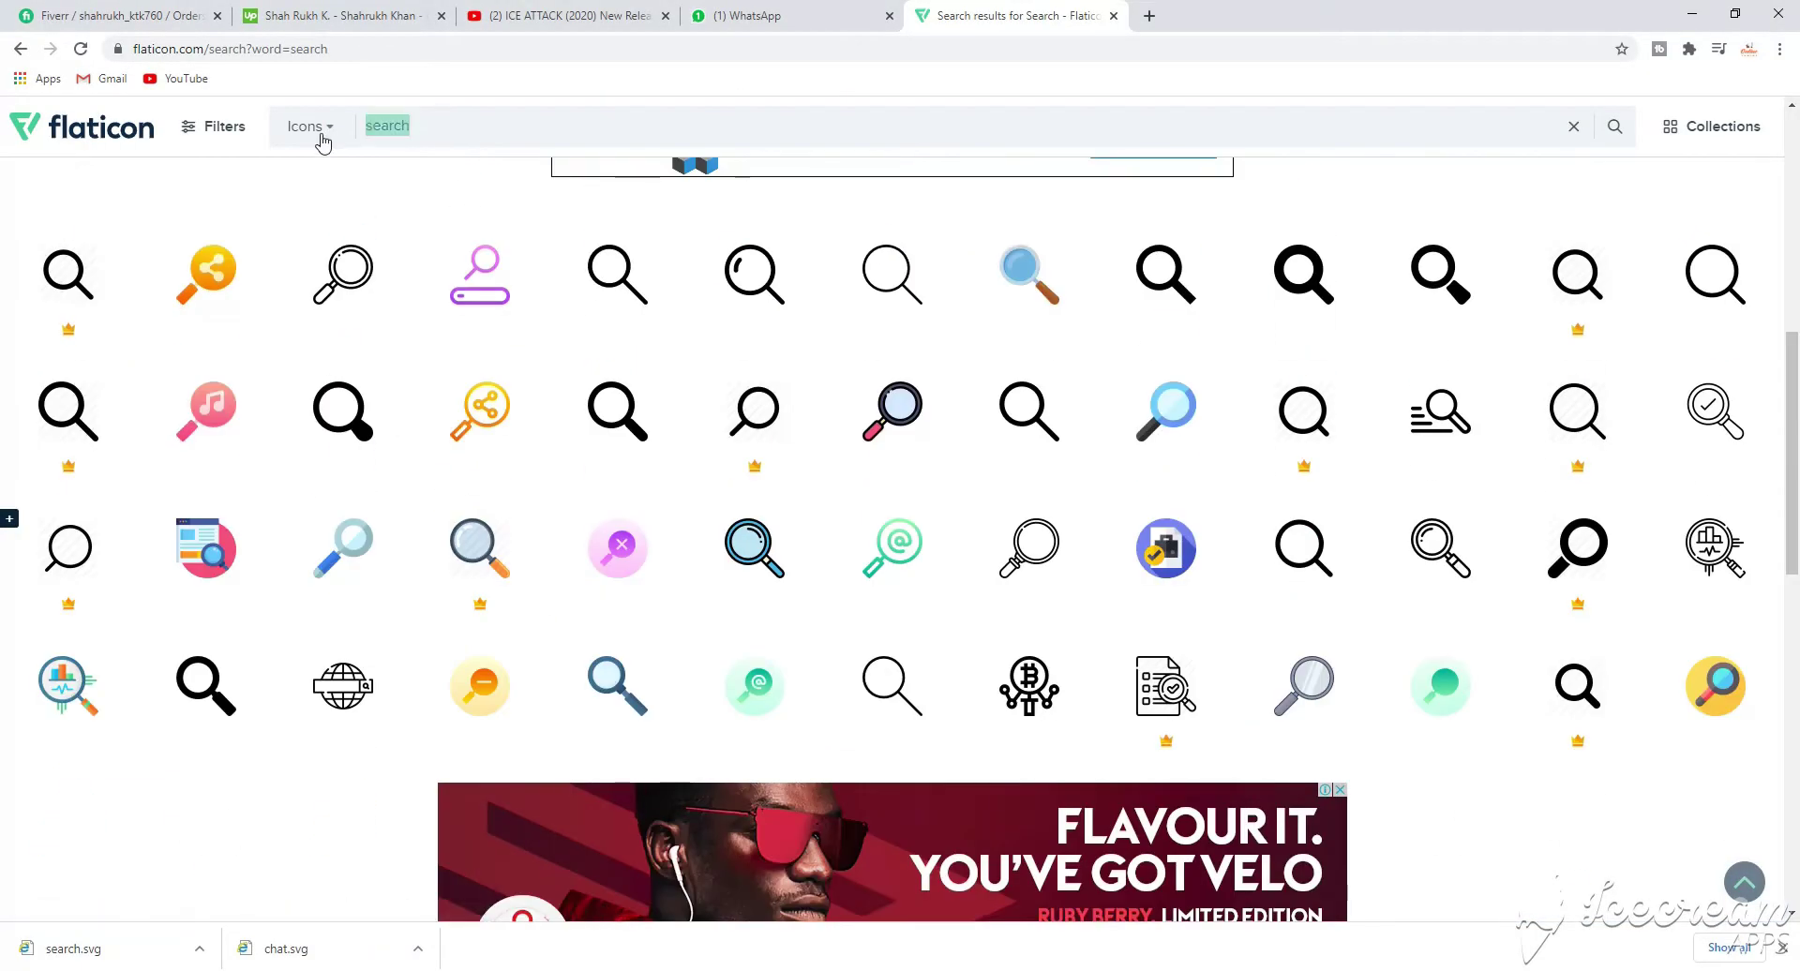
text(qr code)
key(Return)
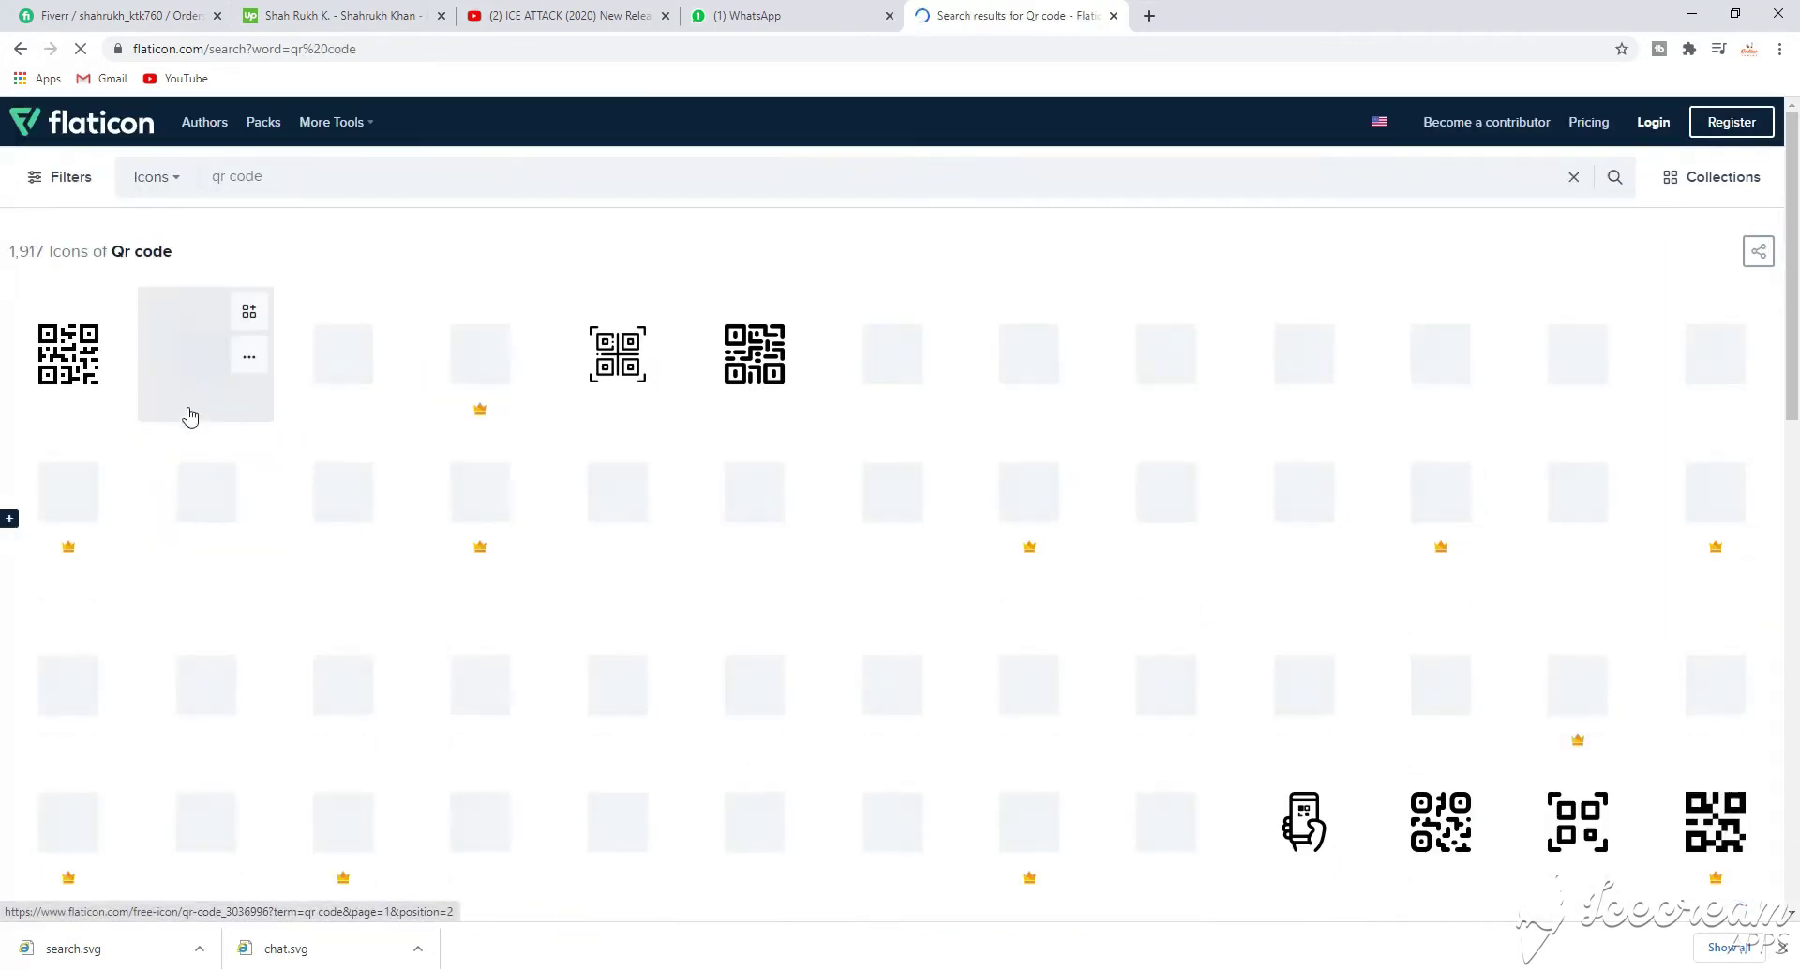
scroll(356, 525, down, 1)
click(387, 615)
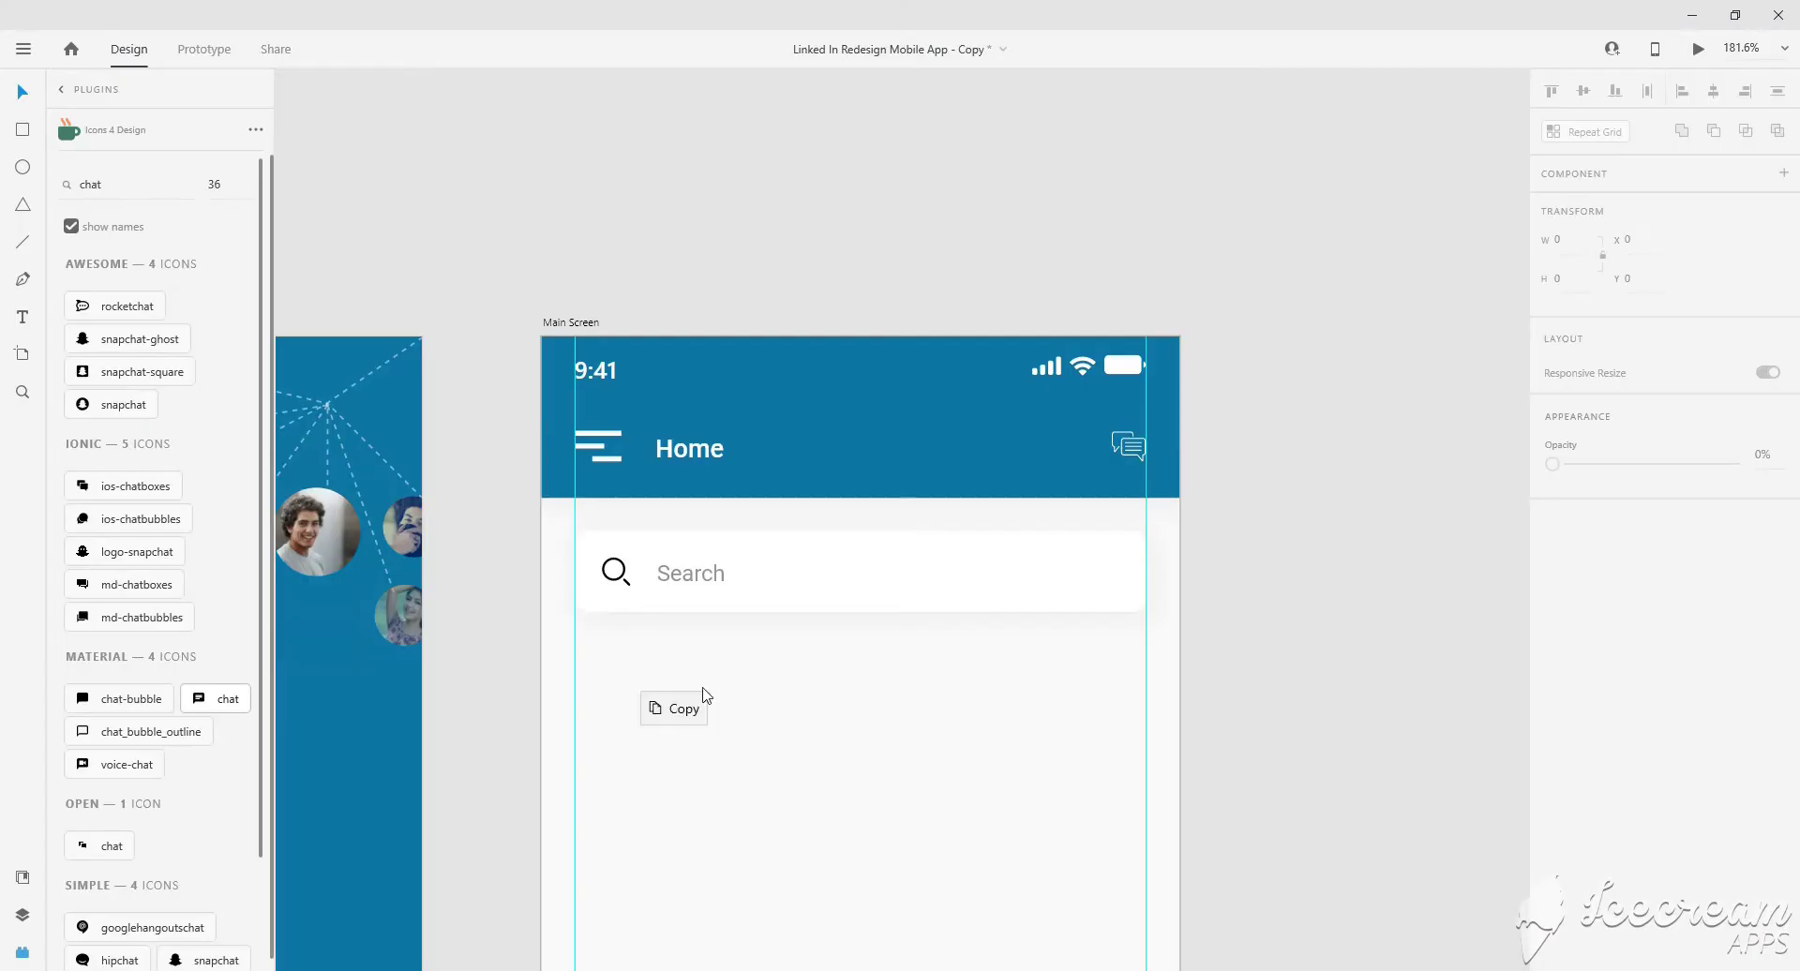
Bring the downloaded QR icon onto the Main Screen at the search bar's right end.
mouse_move(1224, 619)
mouse_down()
mouse_move(461, 330)
mouse_move(909, 713)
mouse_up()
scroll(923, 781, up, 2)
drag(924, 782, 1254, 473)
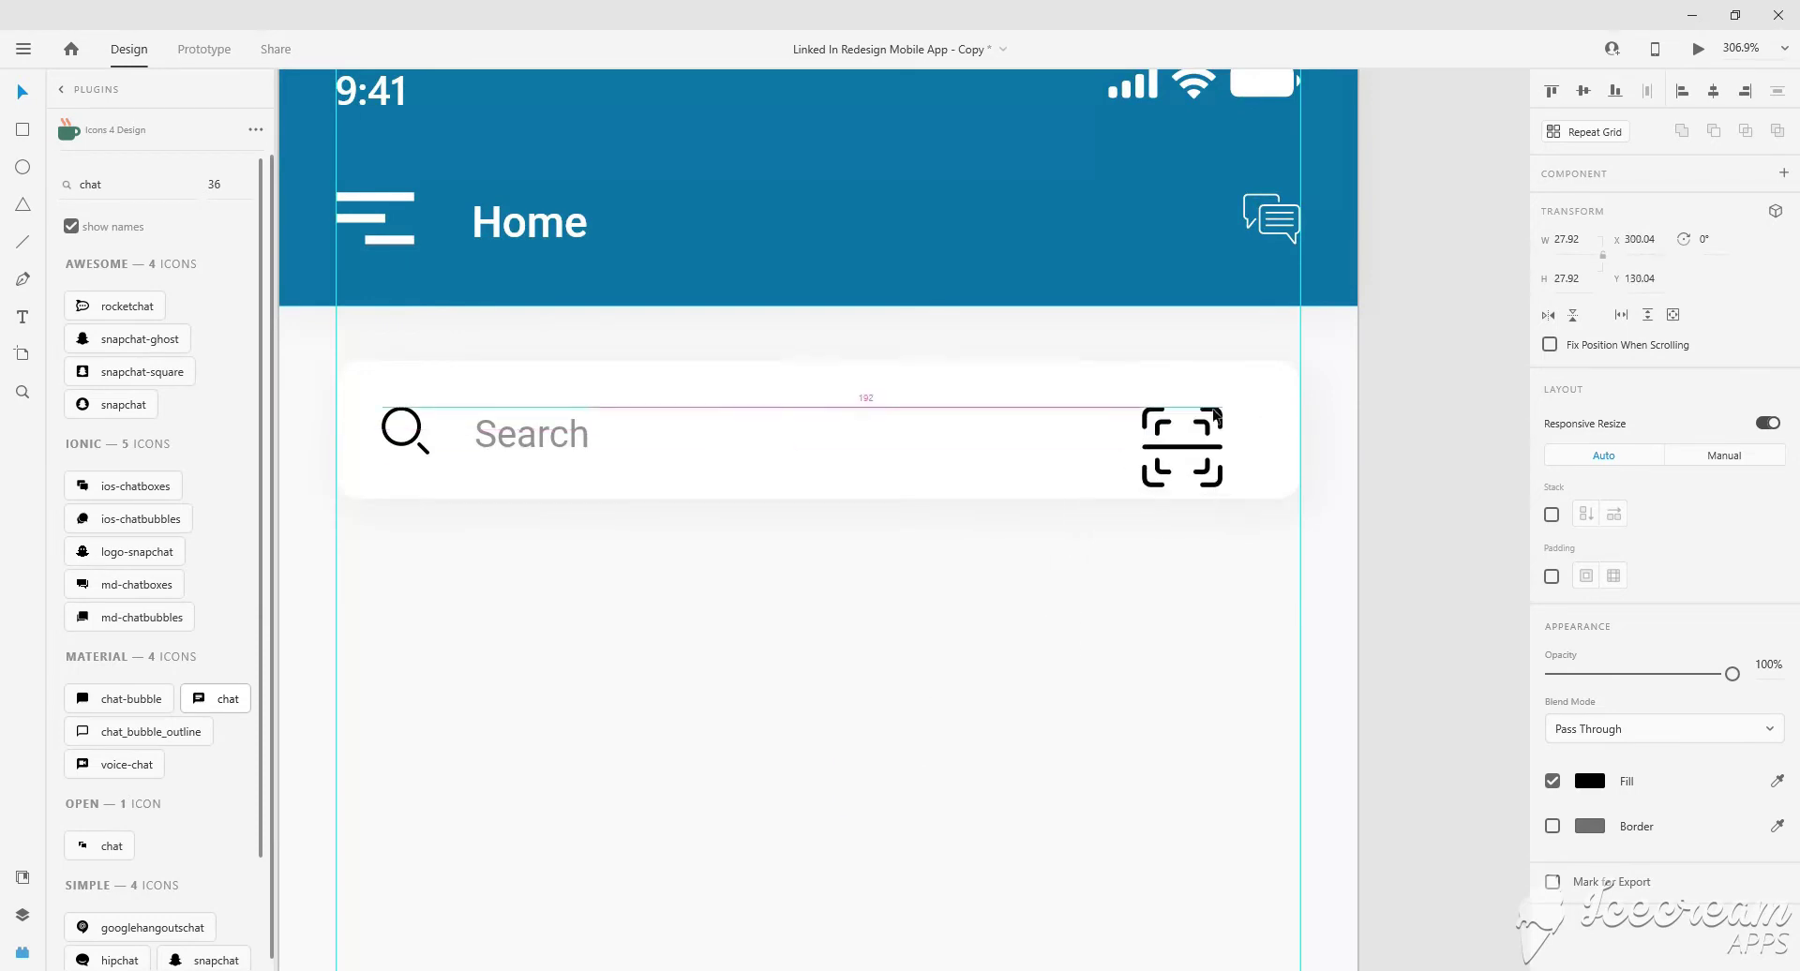
scroll(1256, 403, up, 3)
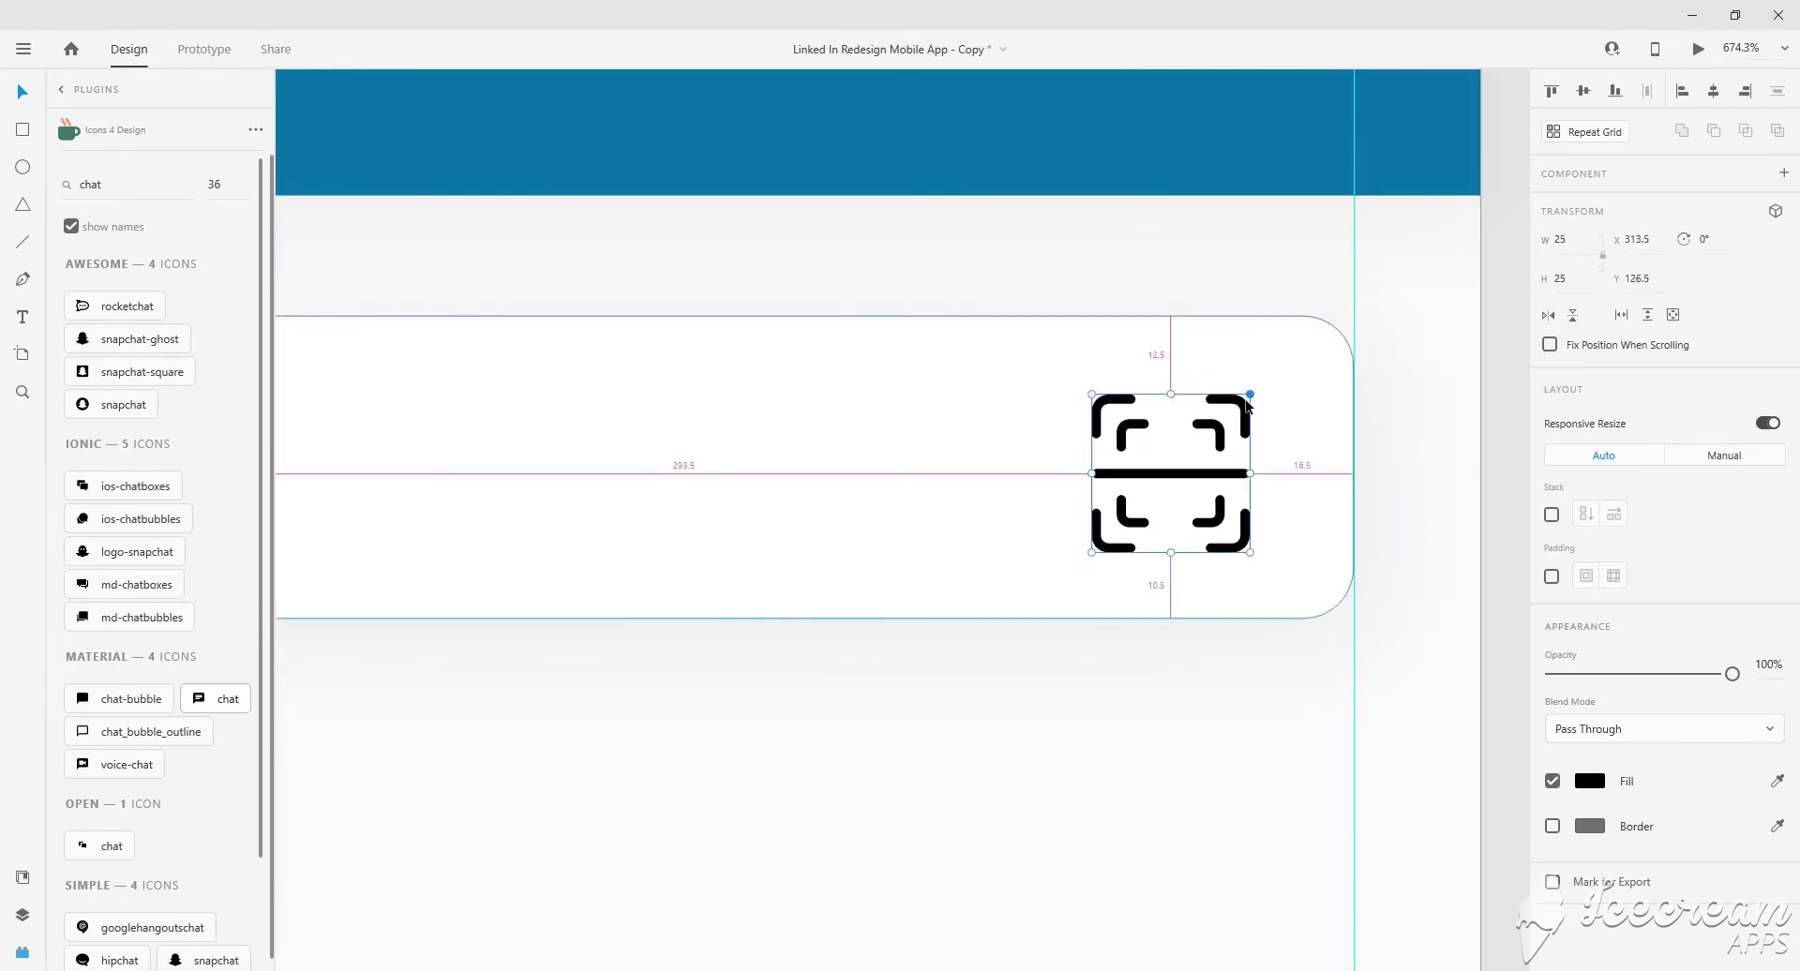
drag(1257, 403, 1259, 403)
Colour the scan icon blue and shrink it to 20 × 20.
scroll(1258, 396, down, 5)
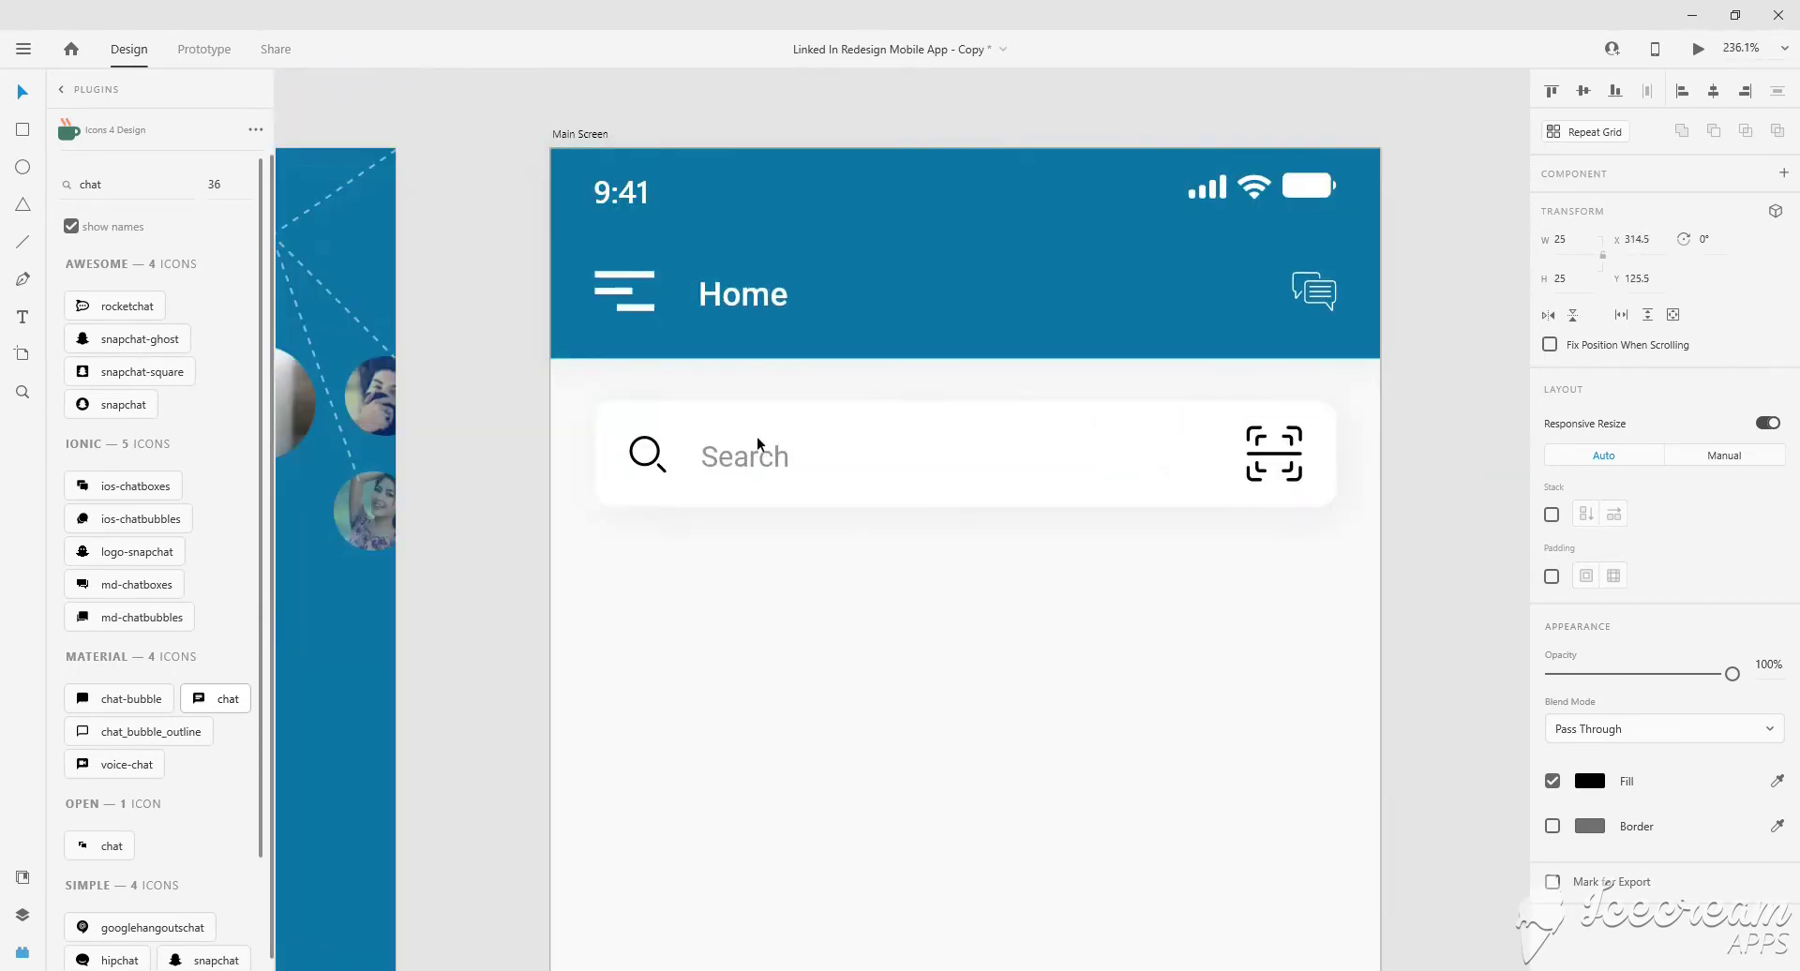
key(Left)
click(1590, 781)
click(1388, 908)
scroll(1198, 521, down, 1)
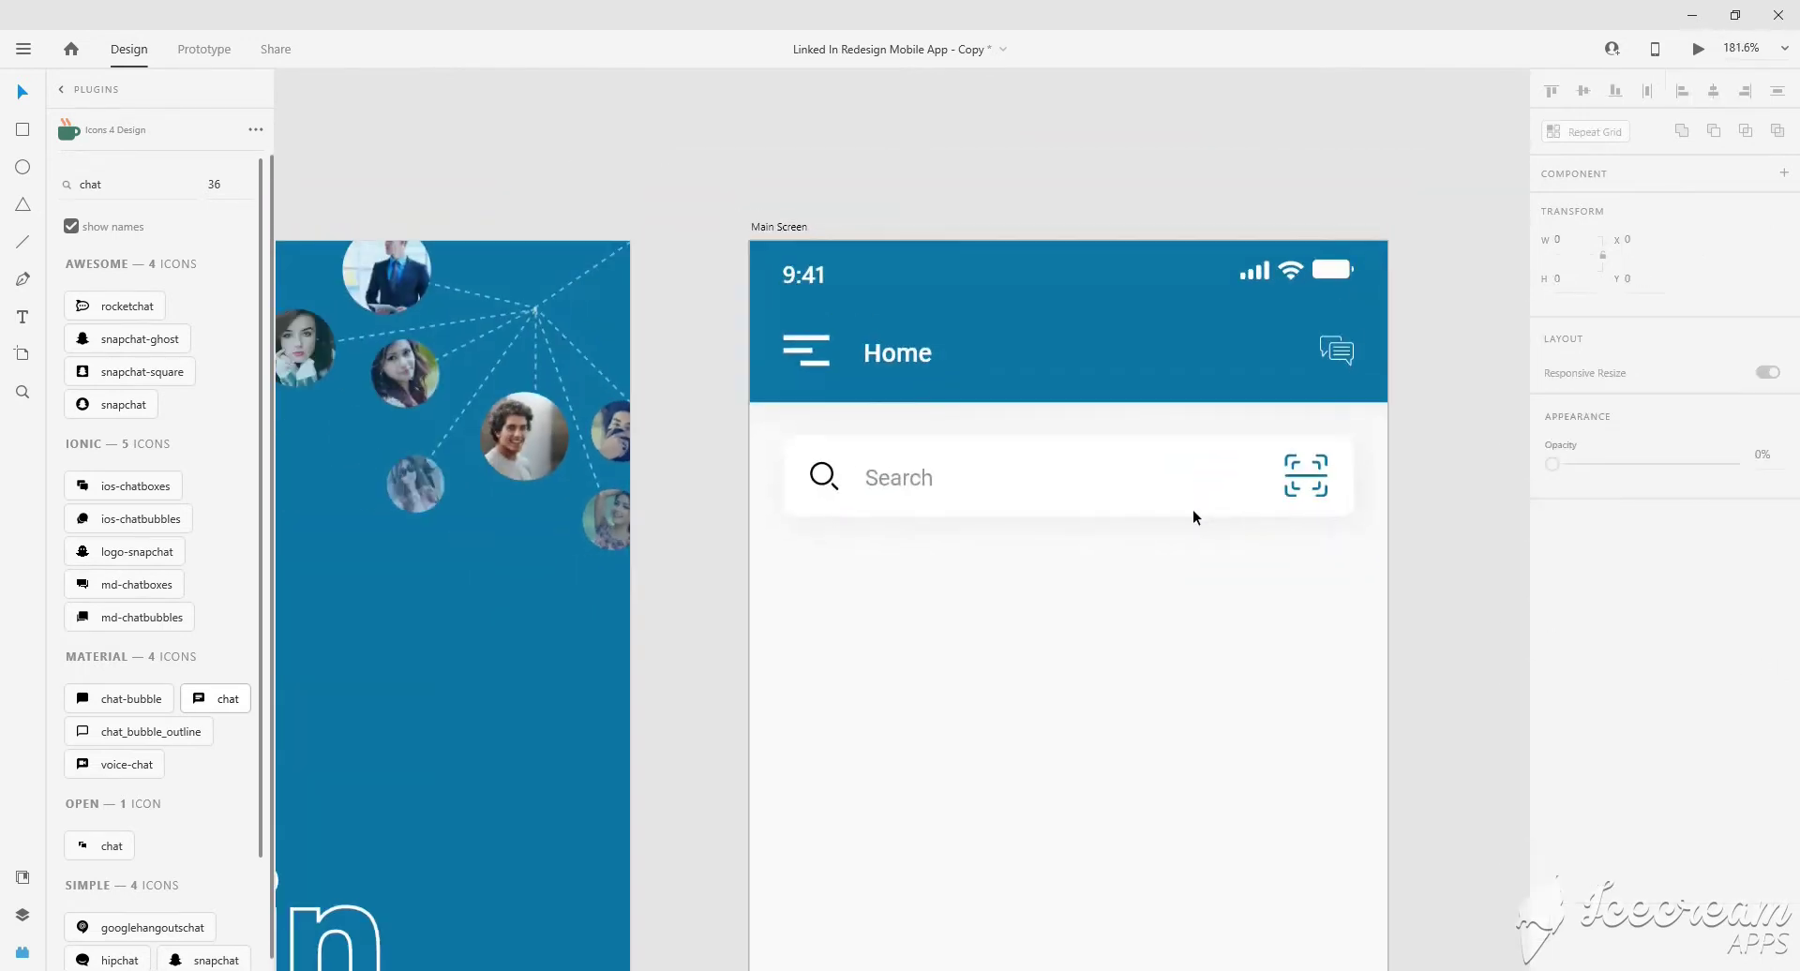
scroll(1172, 490, up, 2)
click(1267, 448)
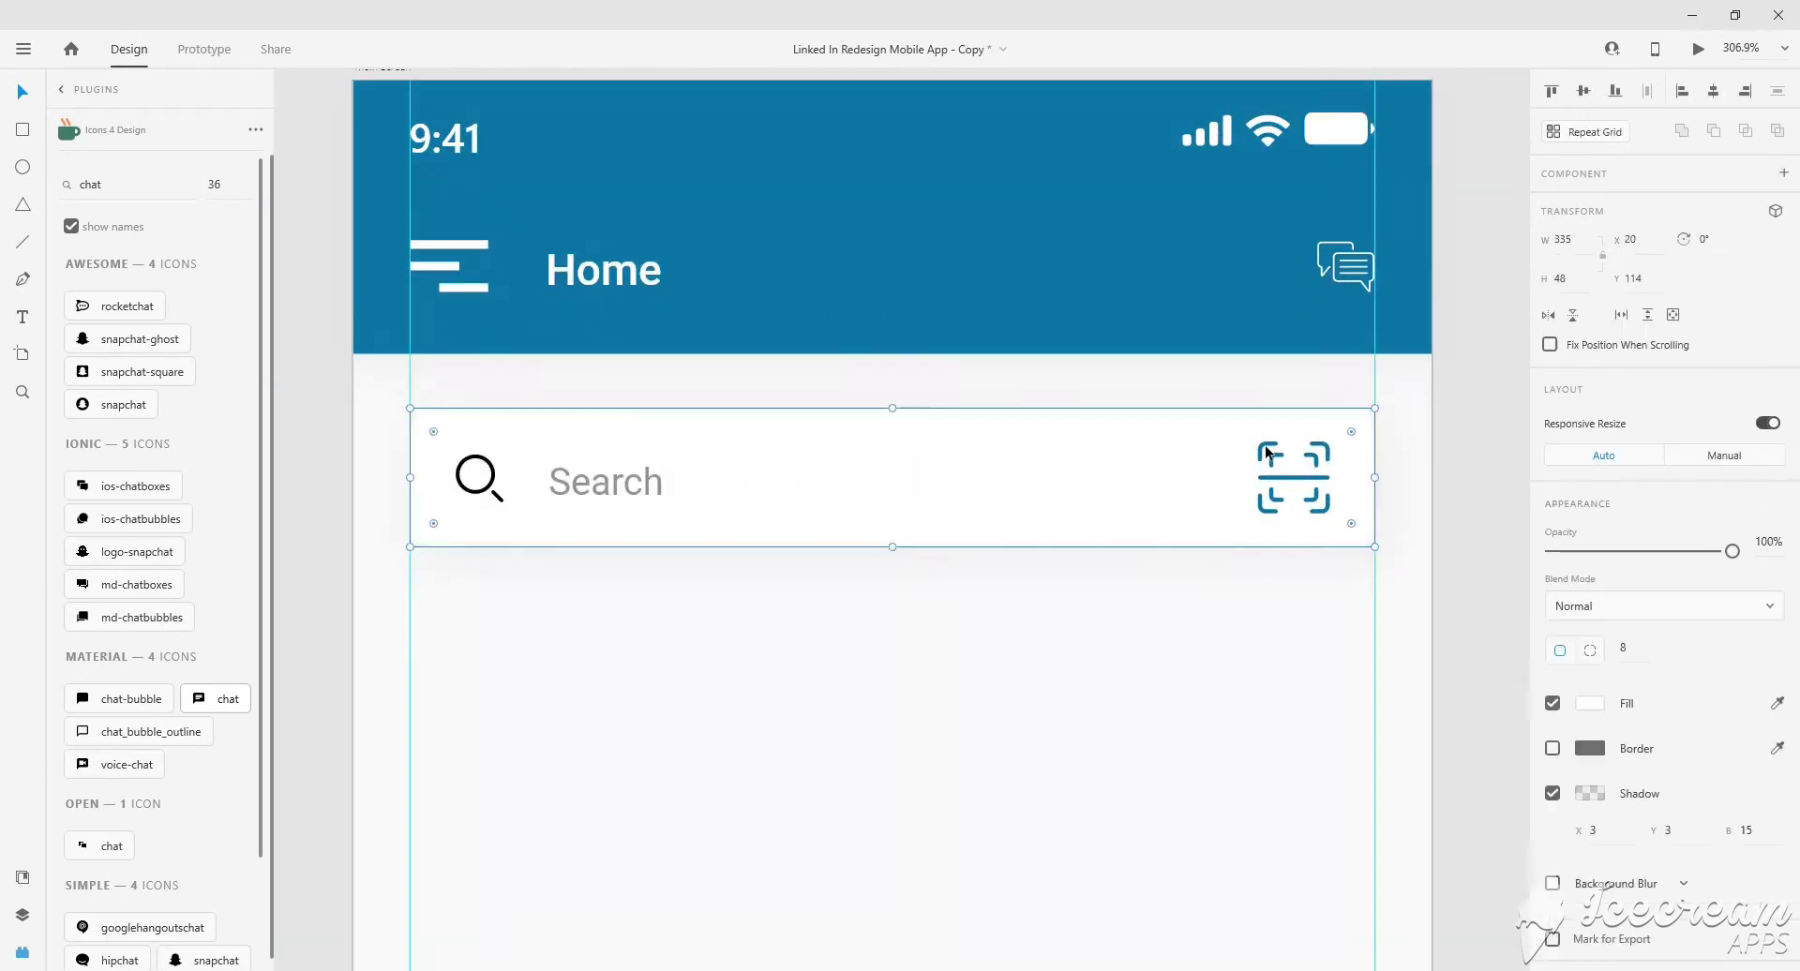
drag(1259, 442, 1263, 445)
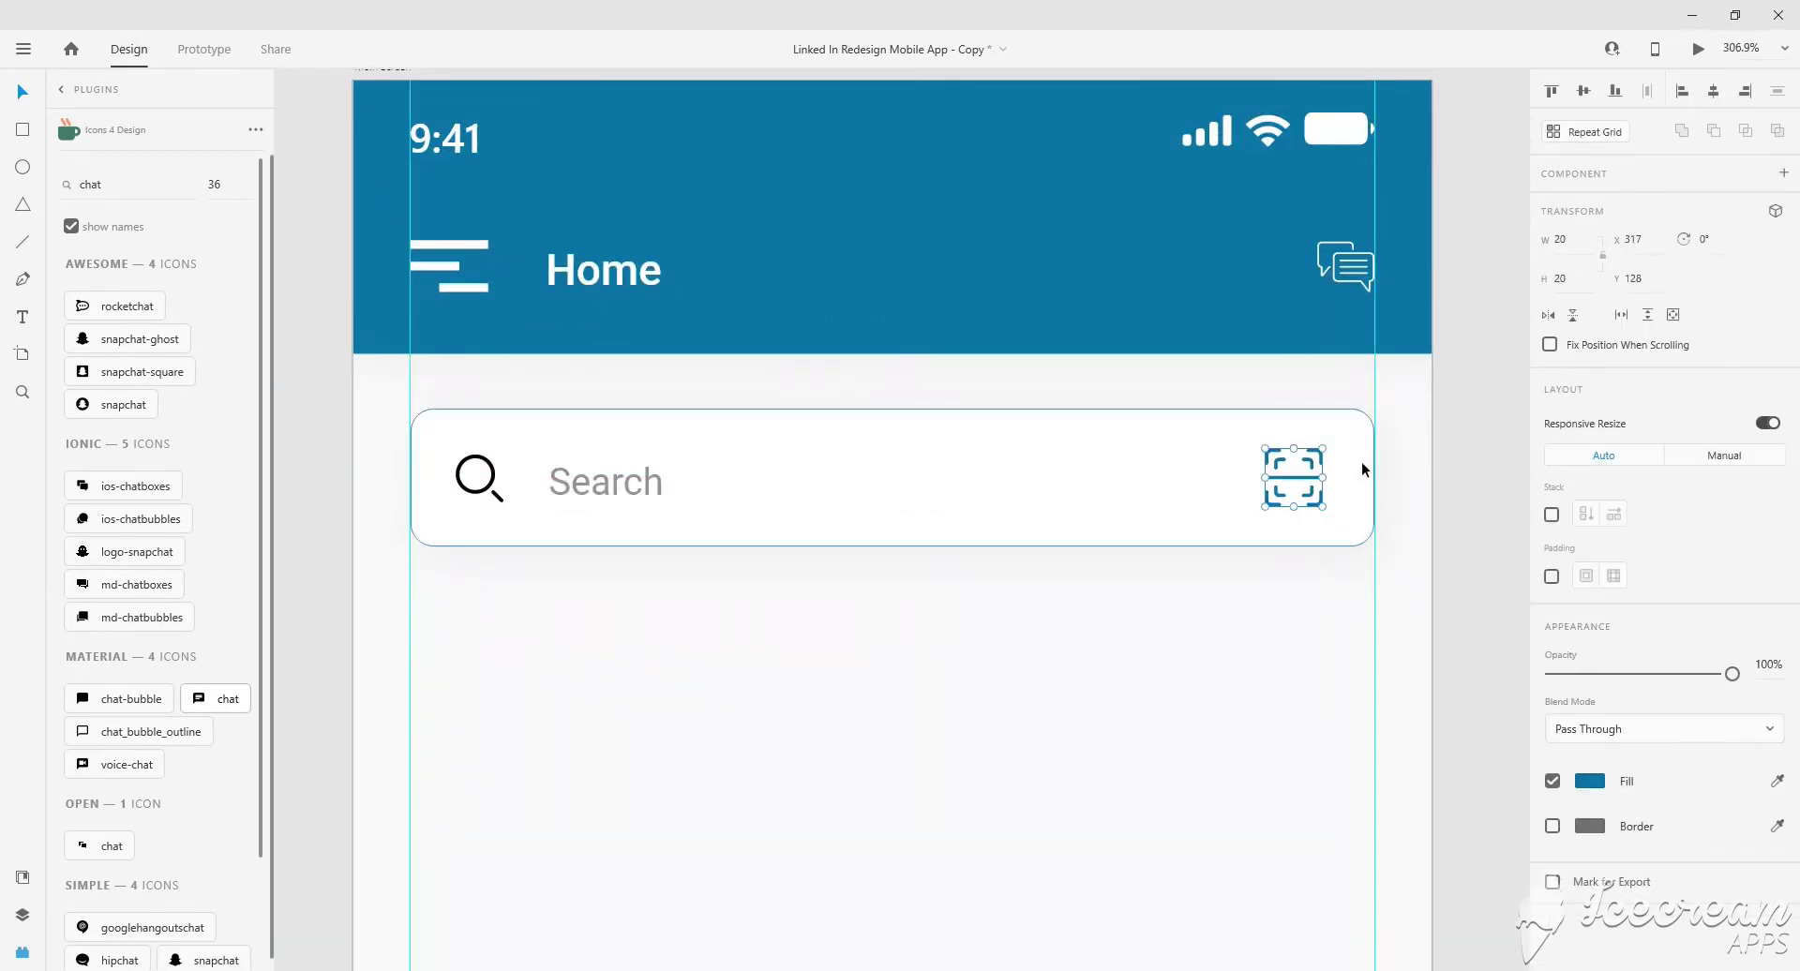
key(Escape)
scroll(1347, 476, down, 2)
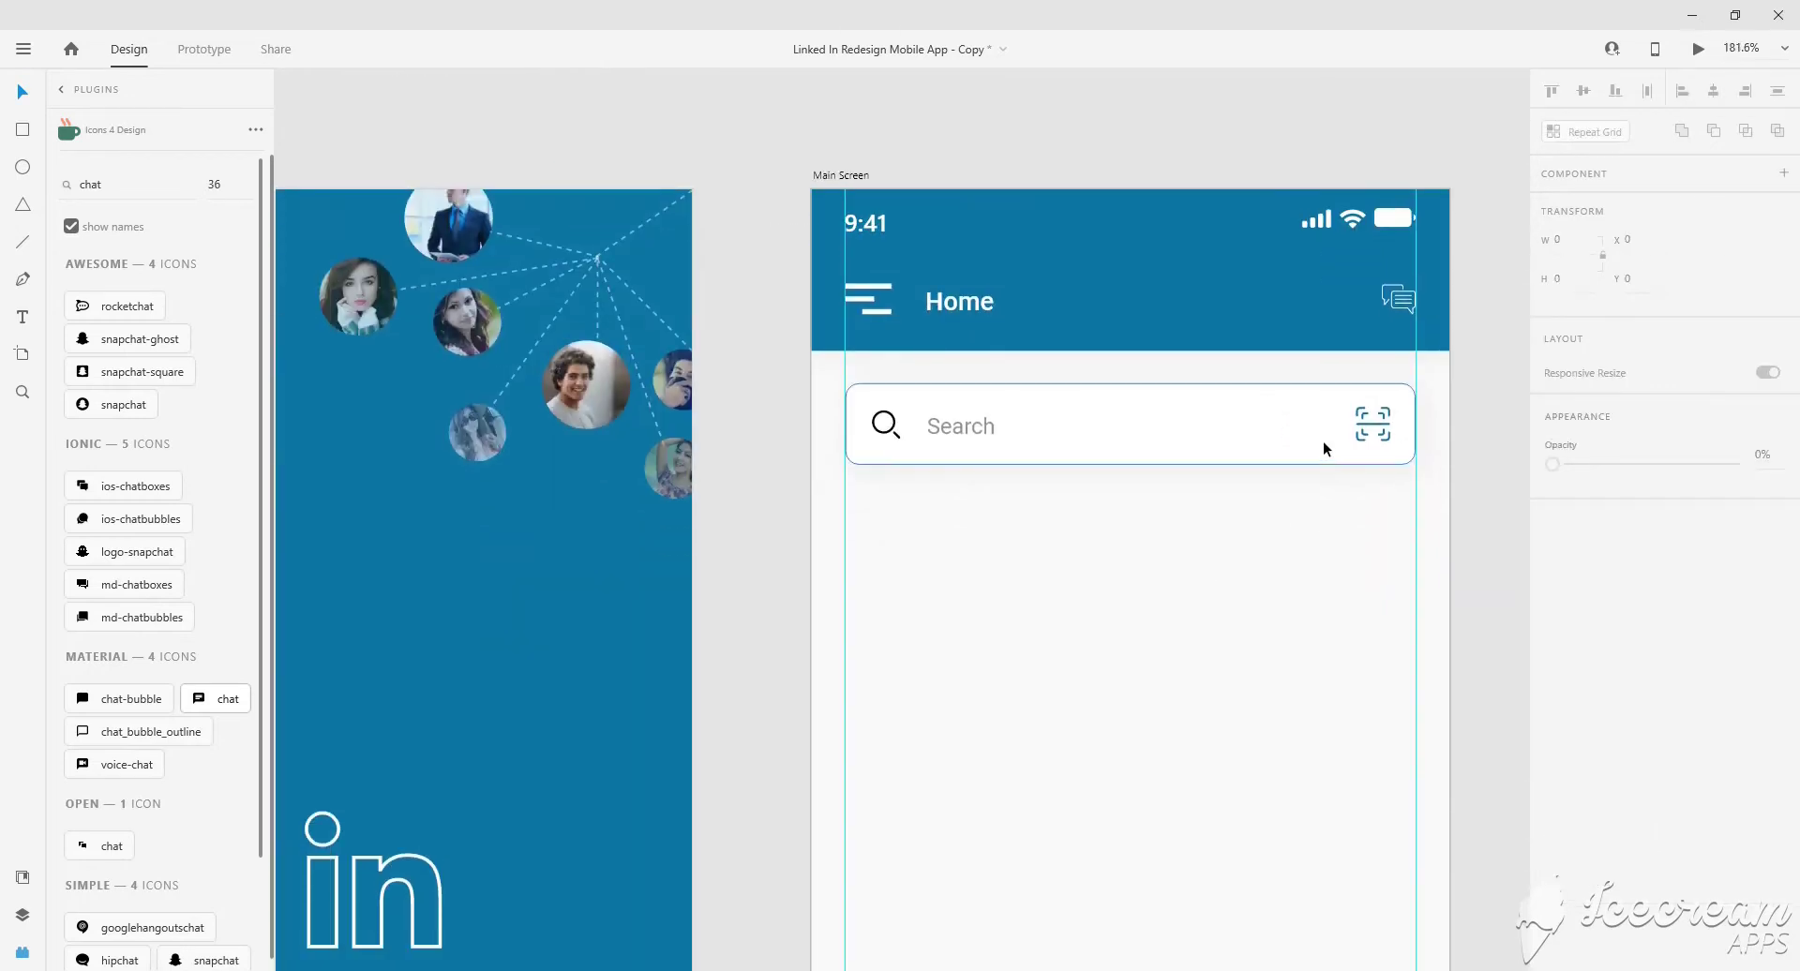
scroll(1243, 482, down, 3)
click(1061, 293)
Duplicate the search-bar rectangle below itself and set the copy's height to 330.
mouse_move(1077, 270)
mouse_down()
mouse_move(1079, 379)
mouse_move(1009, 554)
mouse_up()
scroll(1009, 555, down, 1)
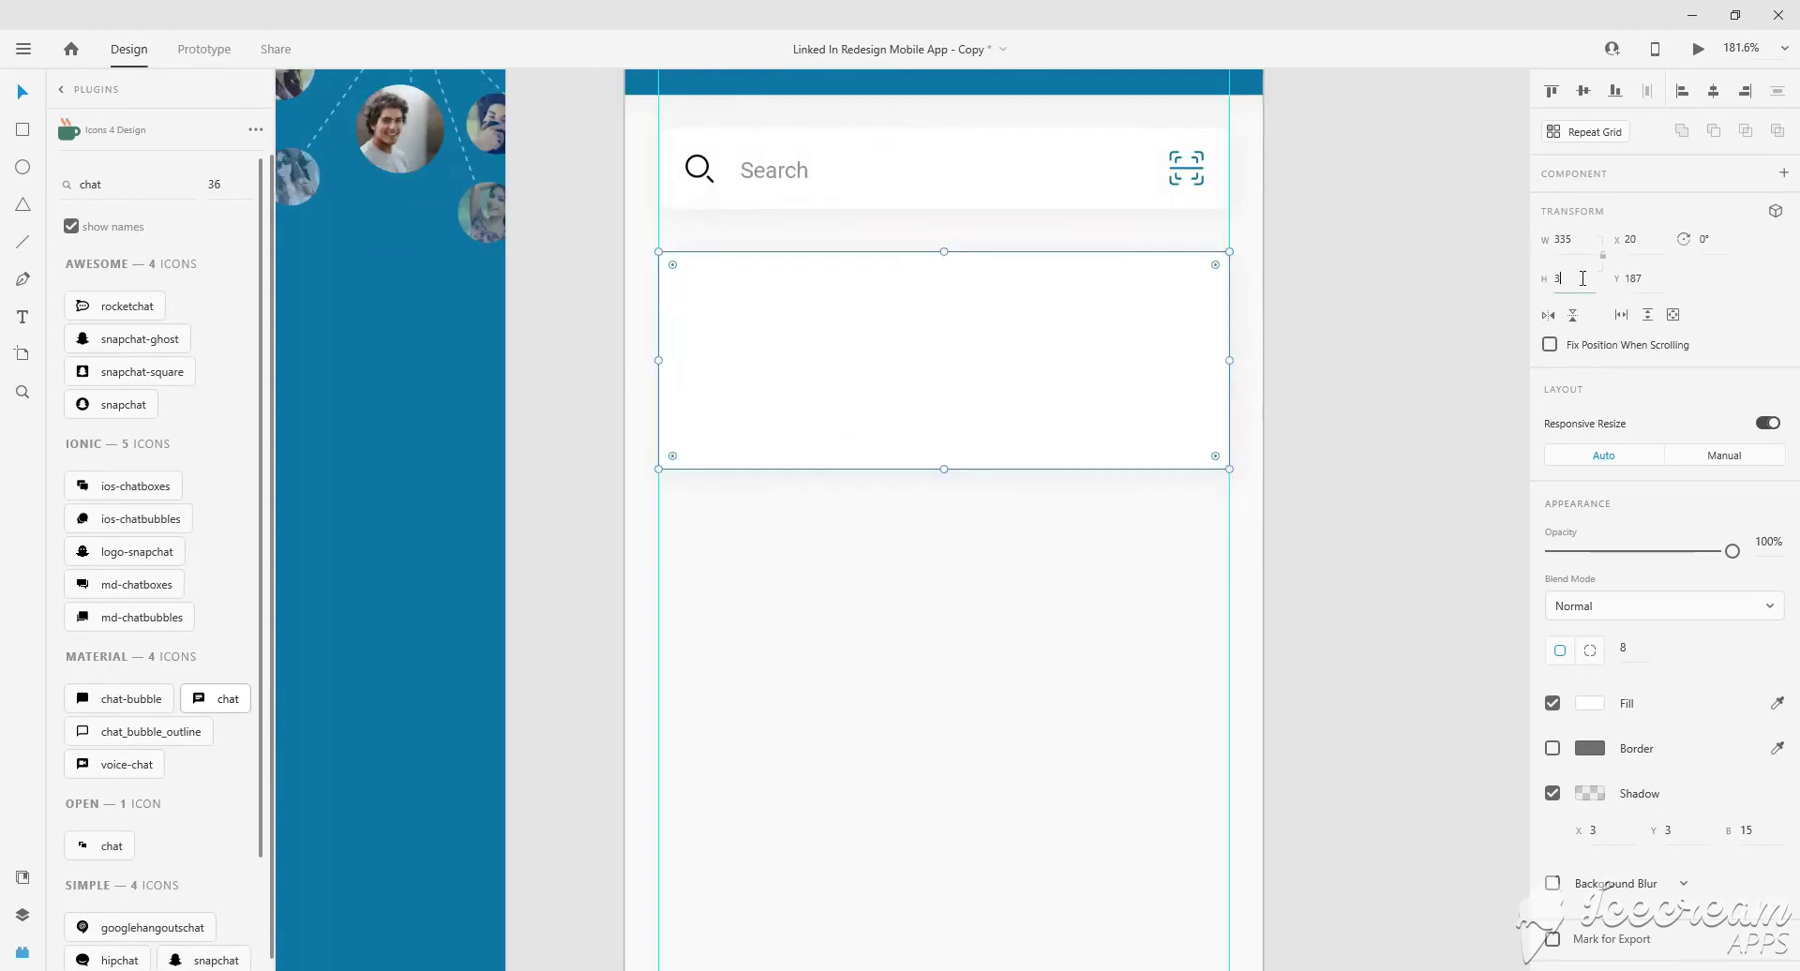
click(1564, 279)
text(330)
key(Return)
click(1242, 403)
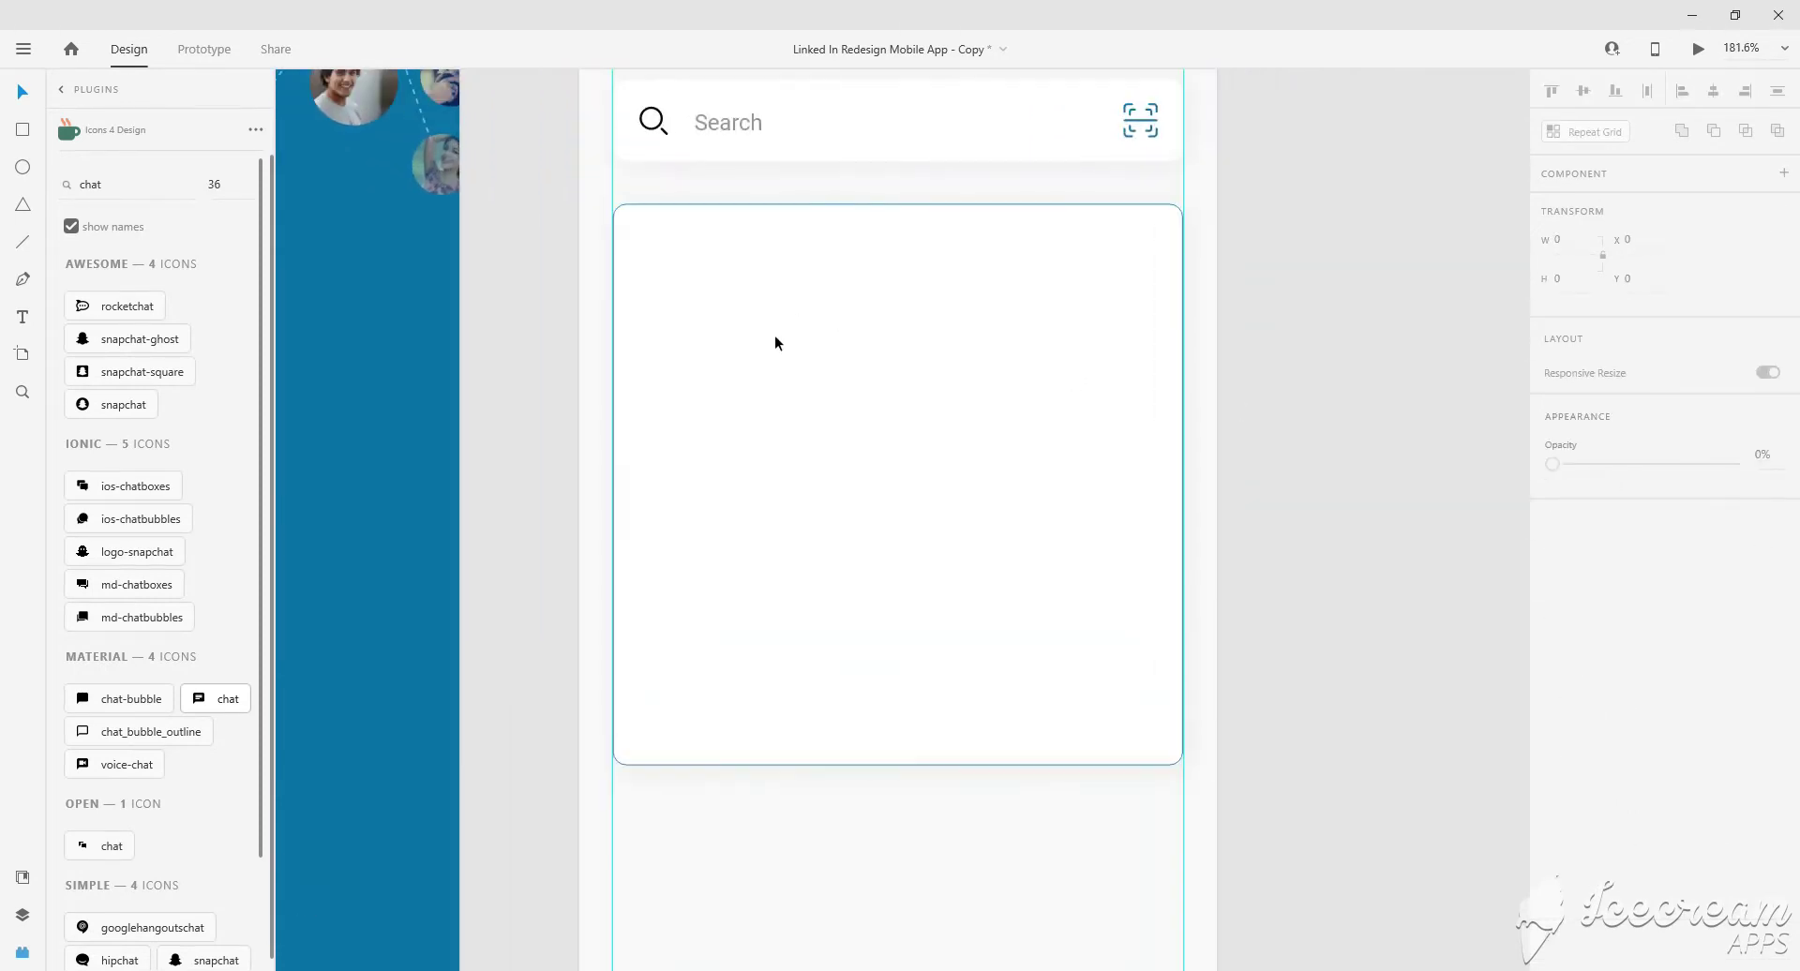
Copy the young man's avatar from the network graphic into the card's top-left corner.
scroll(775, 335, up, 3)
scroll(696, 302, left, 2)
click(626, 244)
double_click(627, 244)
key(ctrl+c)
click(936, 462)
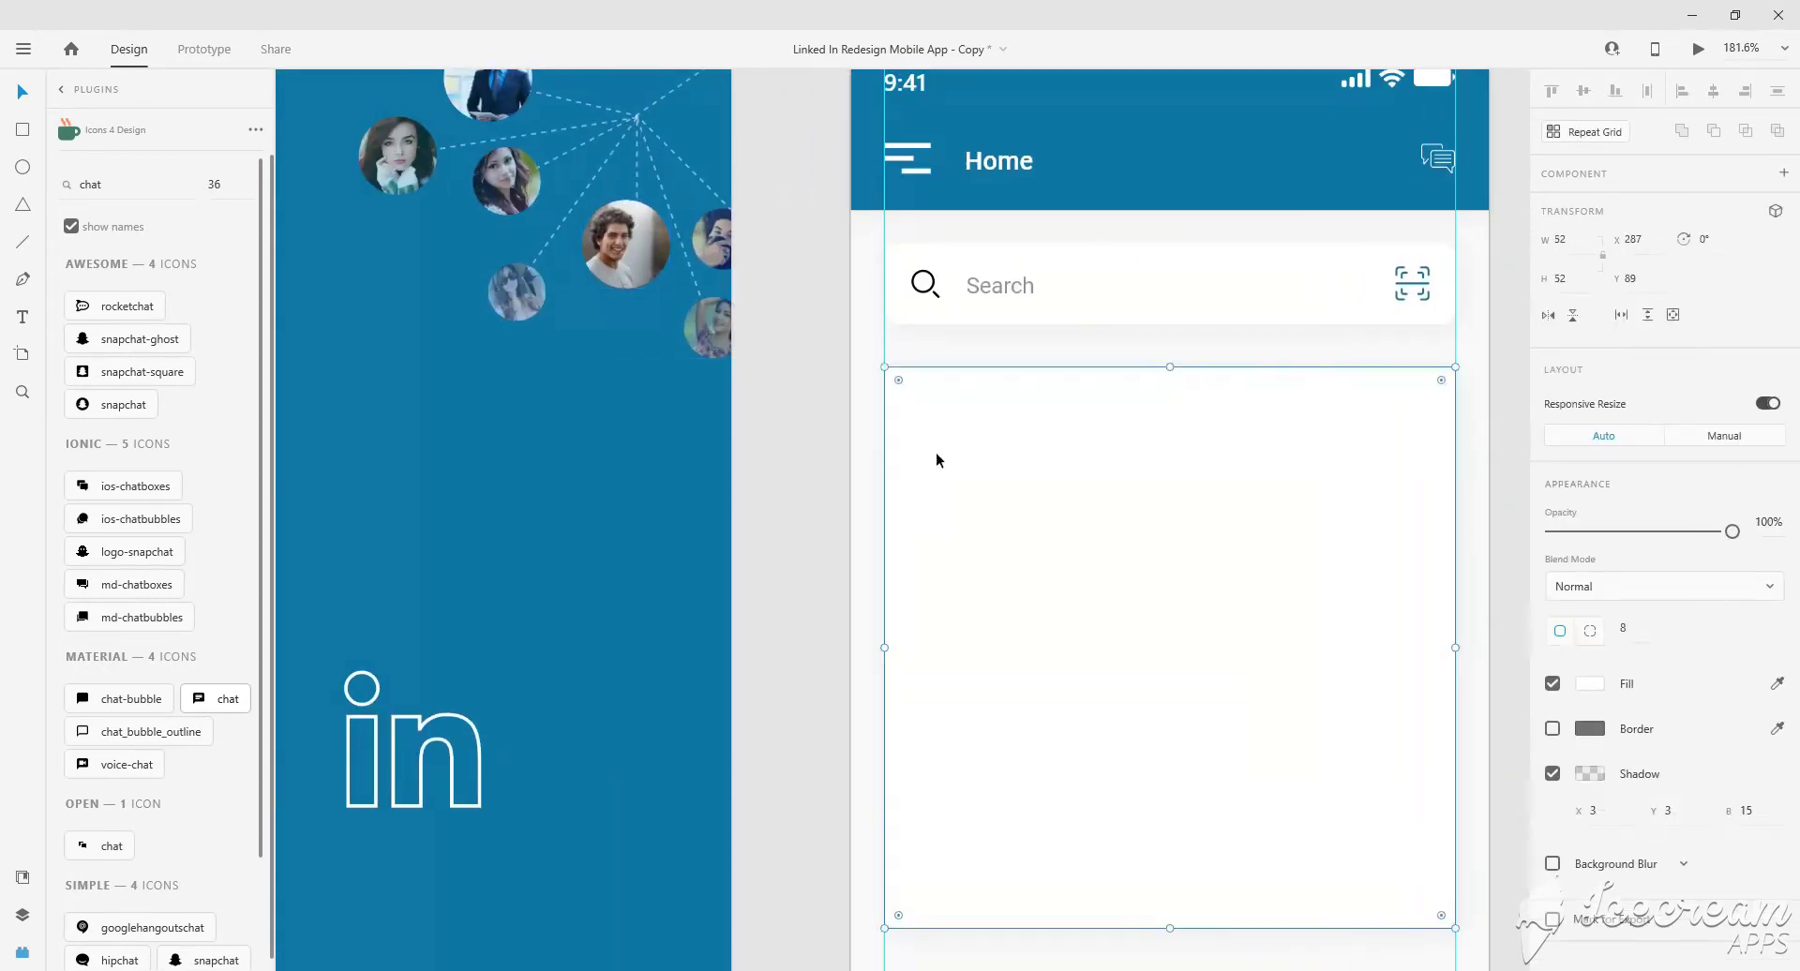
key(ctrl+v)
drag(1378, 237, 937, 406)
scroll(942, 406, up, 3)
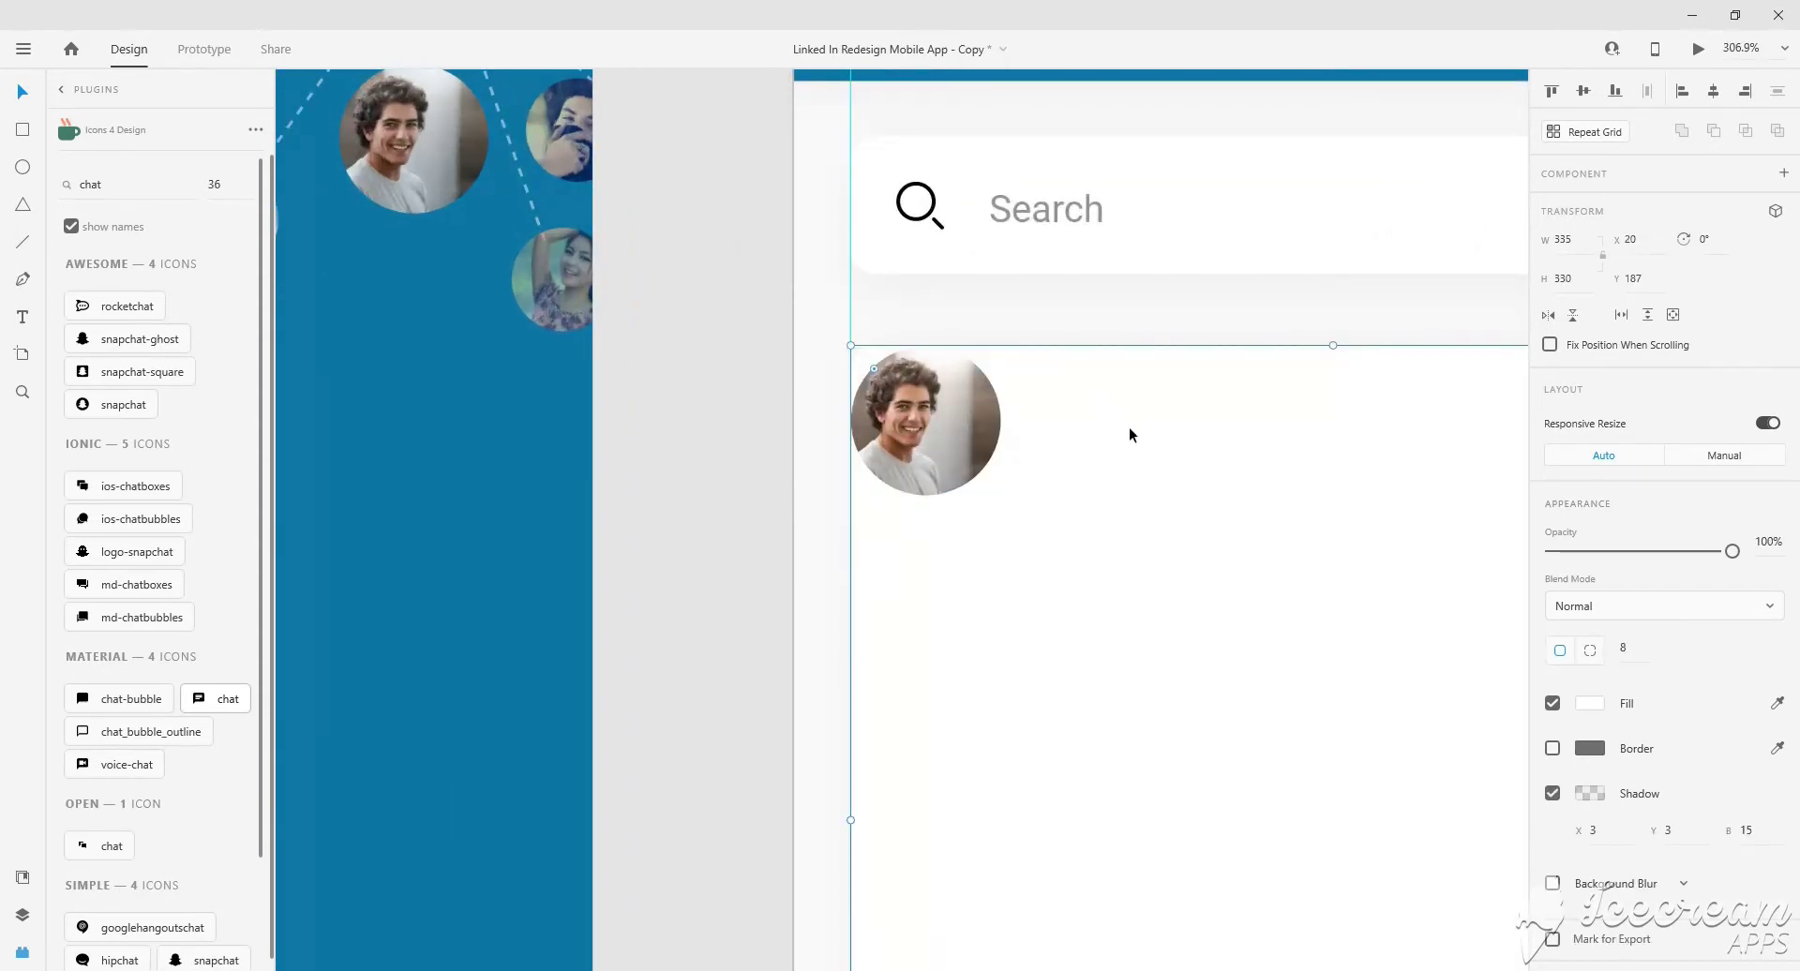
Duplicate a rectangle and size it into a 73 × 73 rounded square in the card.
drag(1161, 215, 1196, 414)
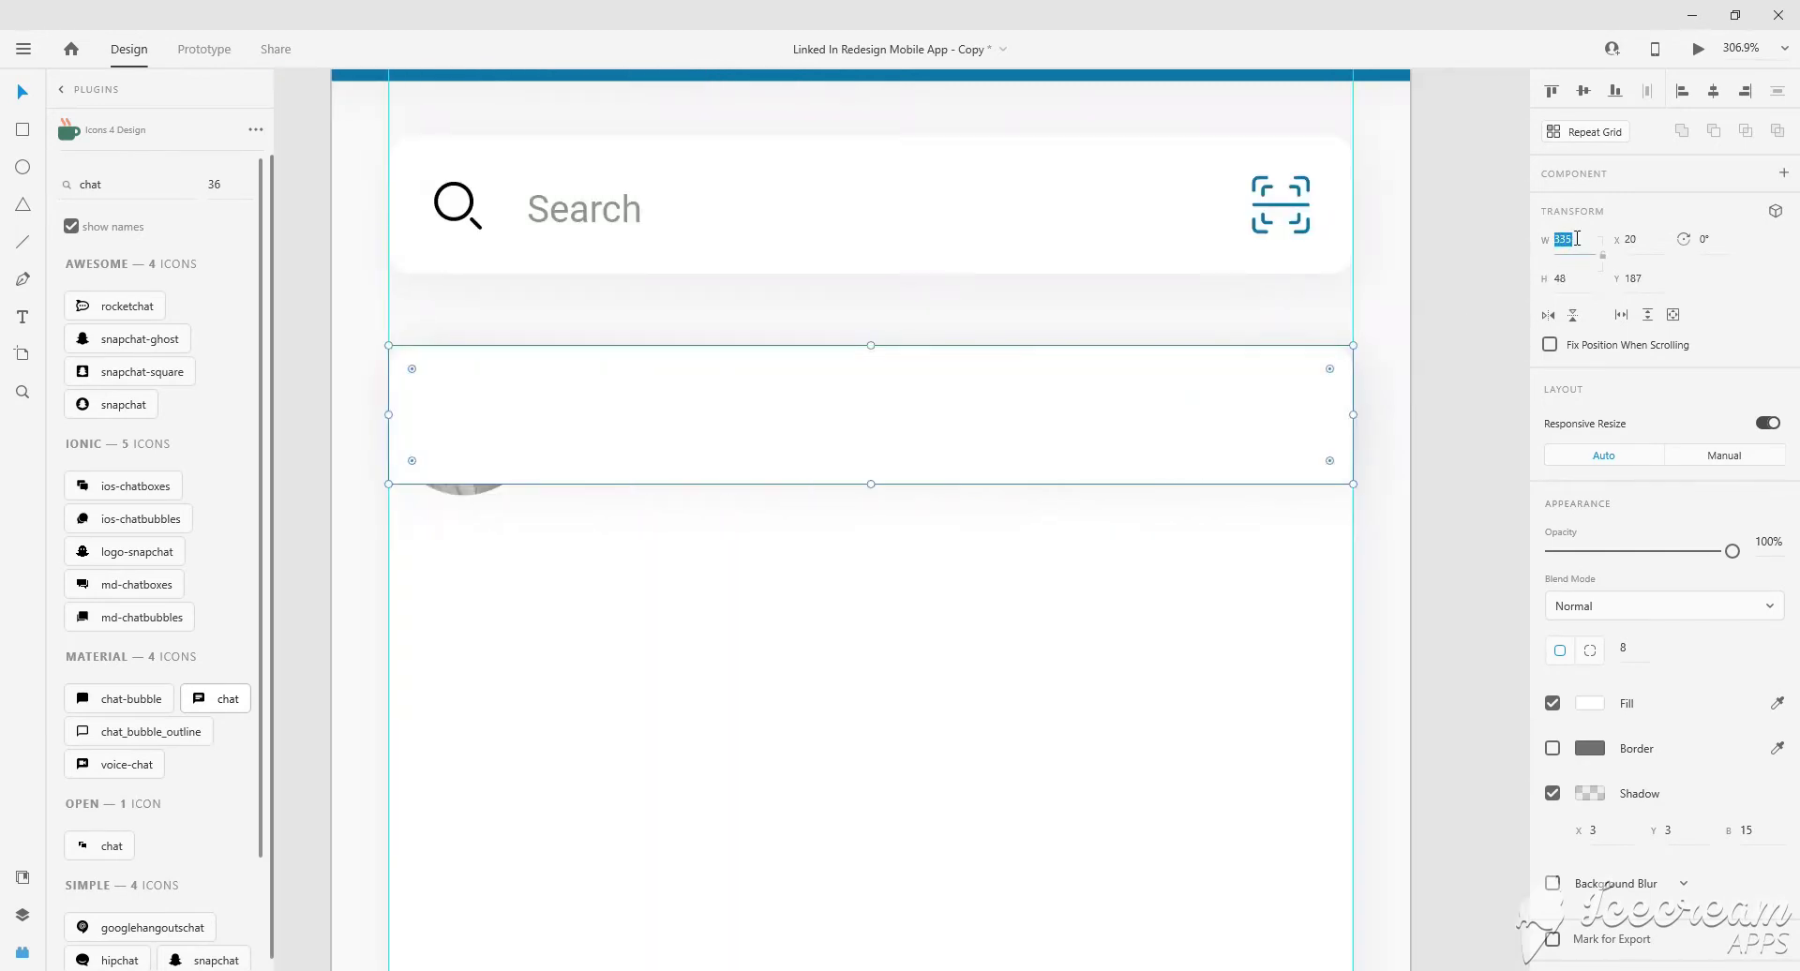
text(48)
key(Return)
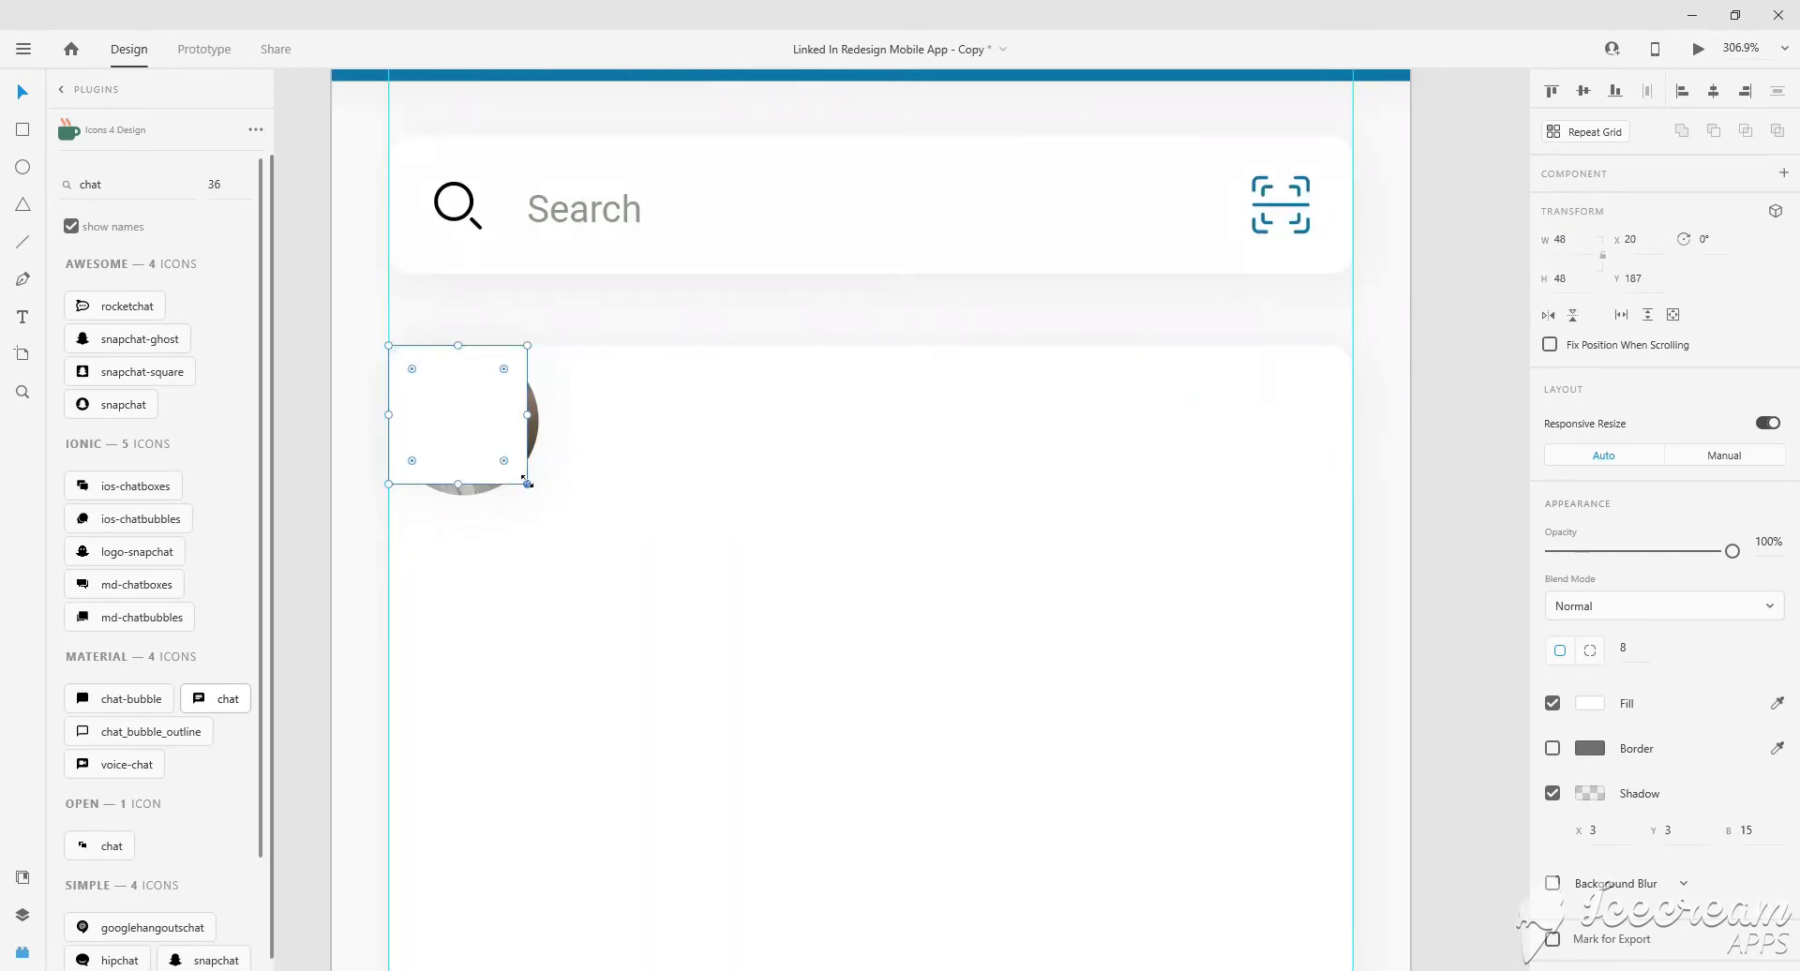
drag(598, 549, 606, 558)
scroll(575, 500, down, 2)
key(shift+Right)
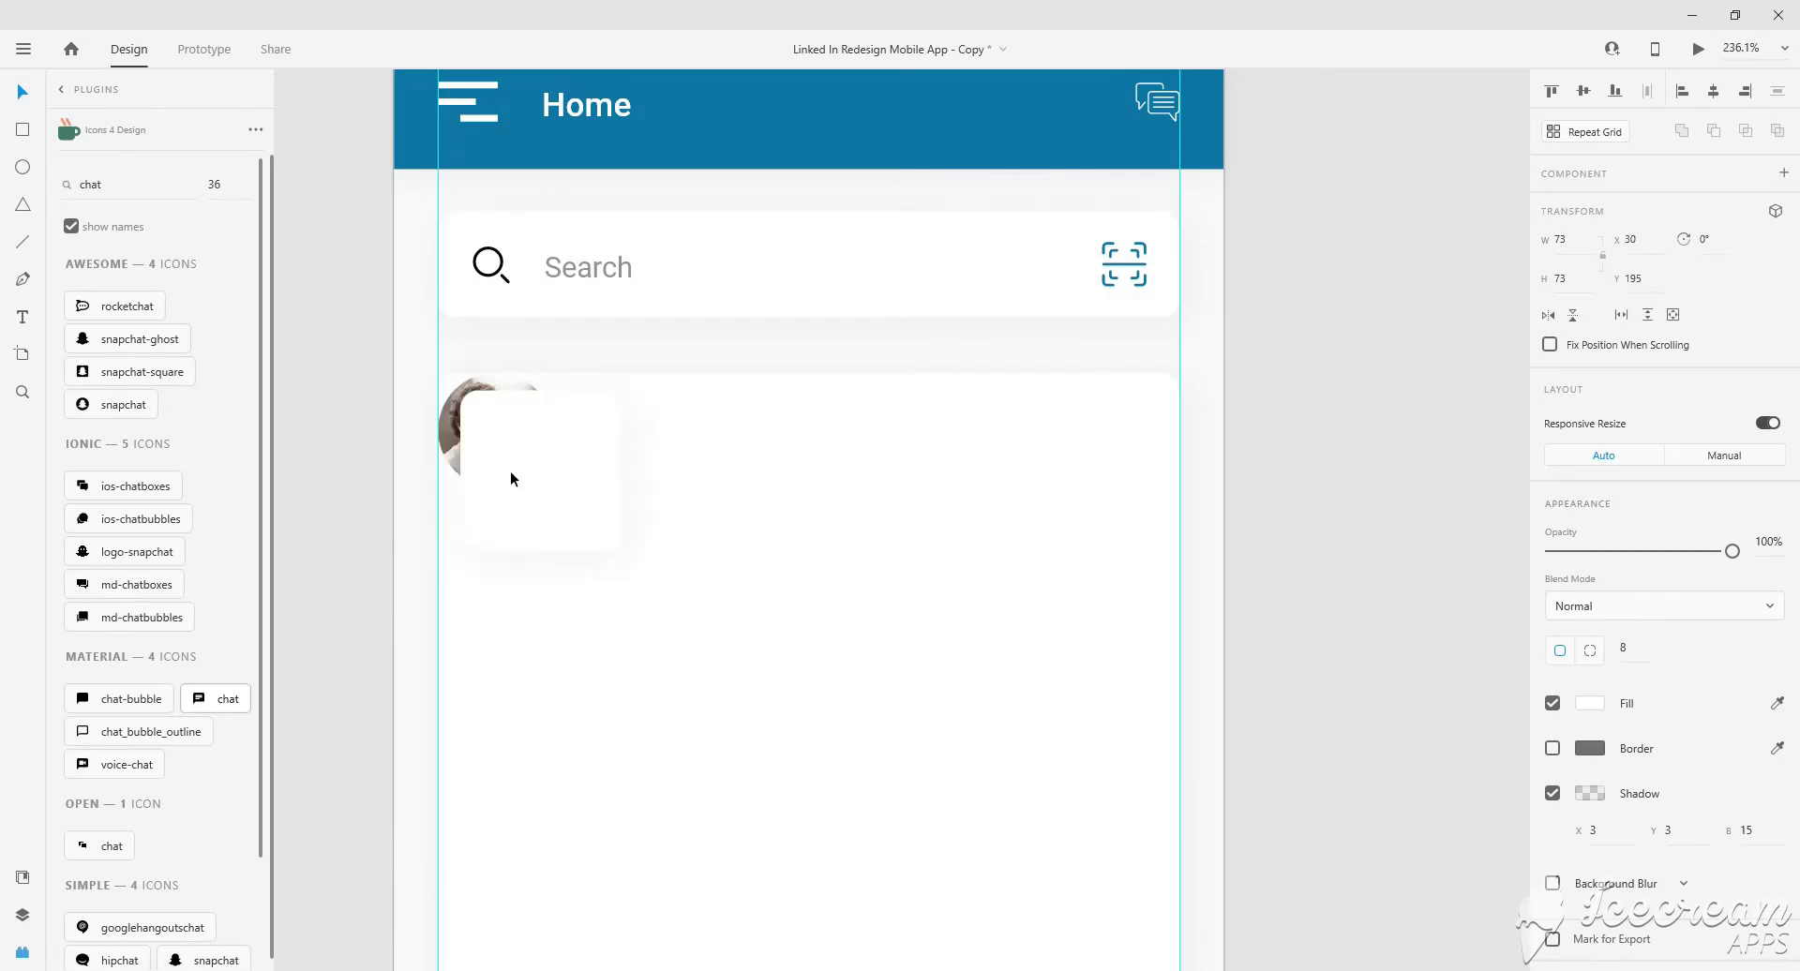
key(Down)
key(Down)
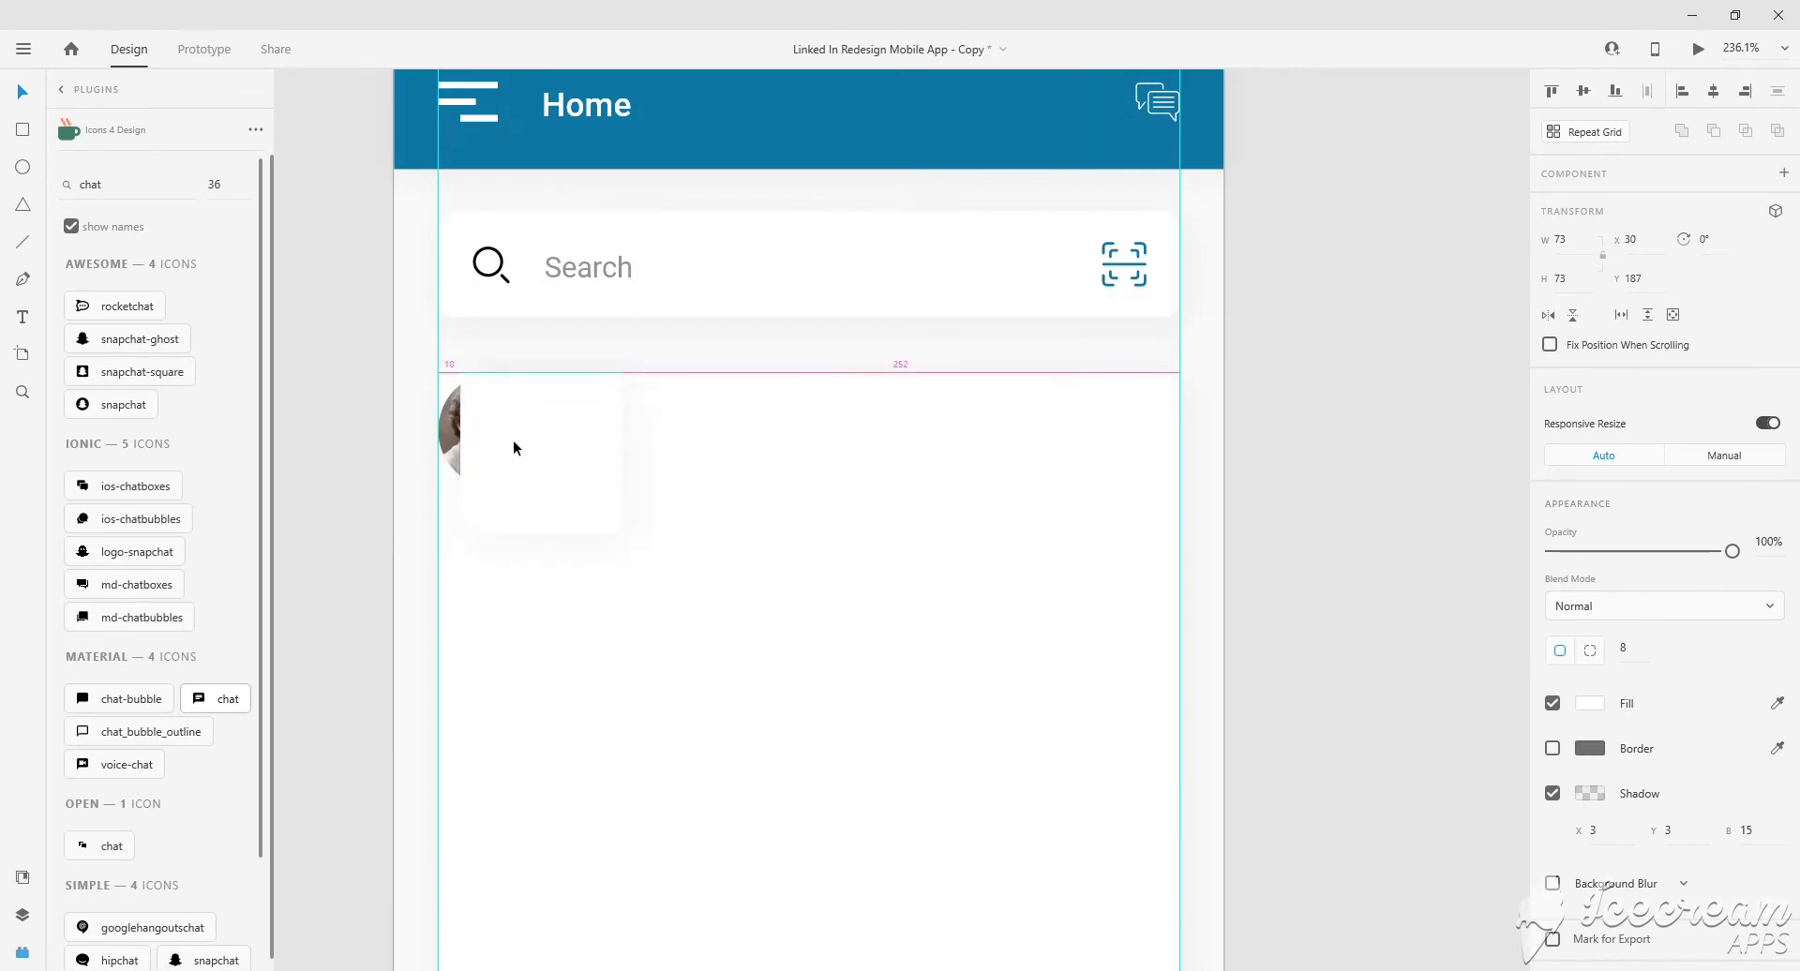
Fill the rounded square with the avatar photo and delete the circular avatar.
drag(459, 408, 795, 434)
double_click(795, 434)
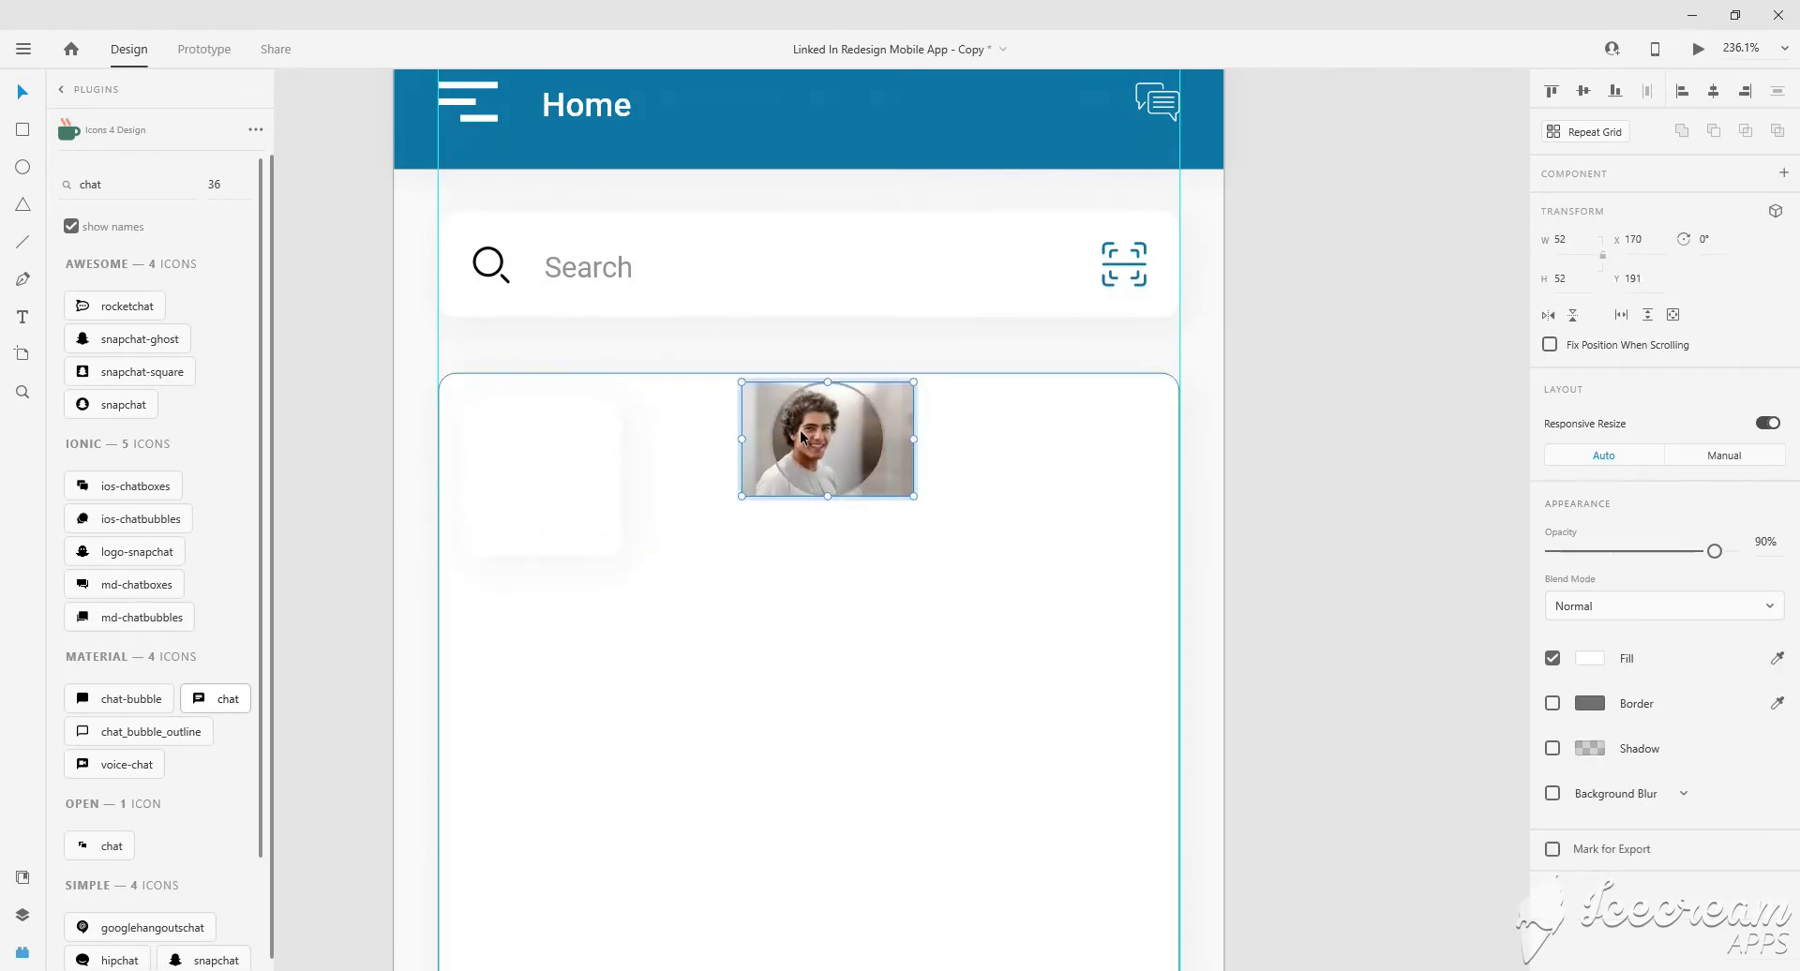
click(599, 480)
key(ctrl+v)
click(812, 470)
key(Delete)
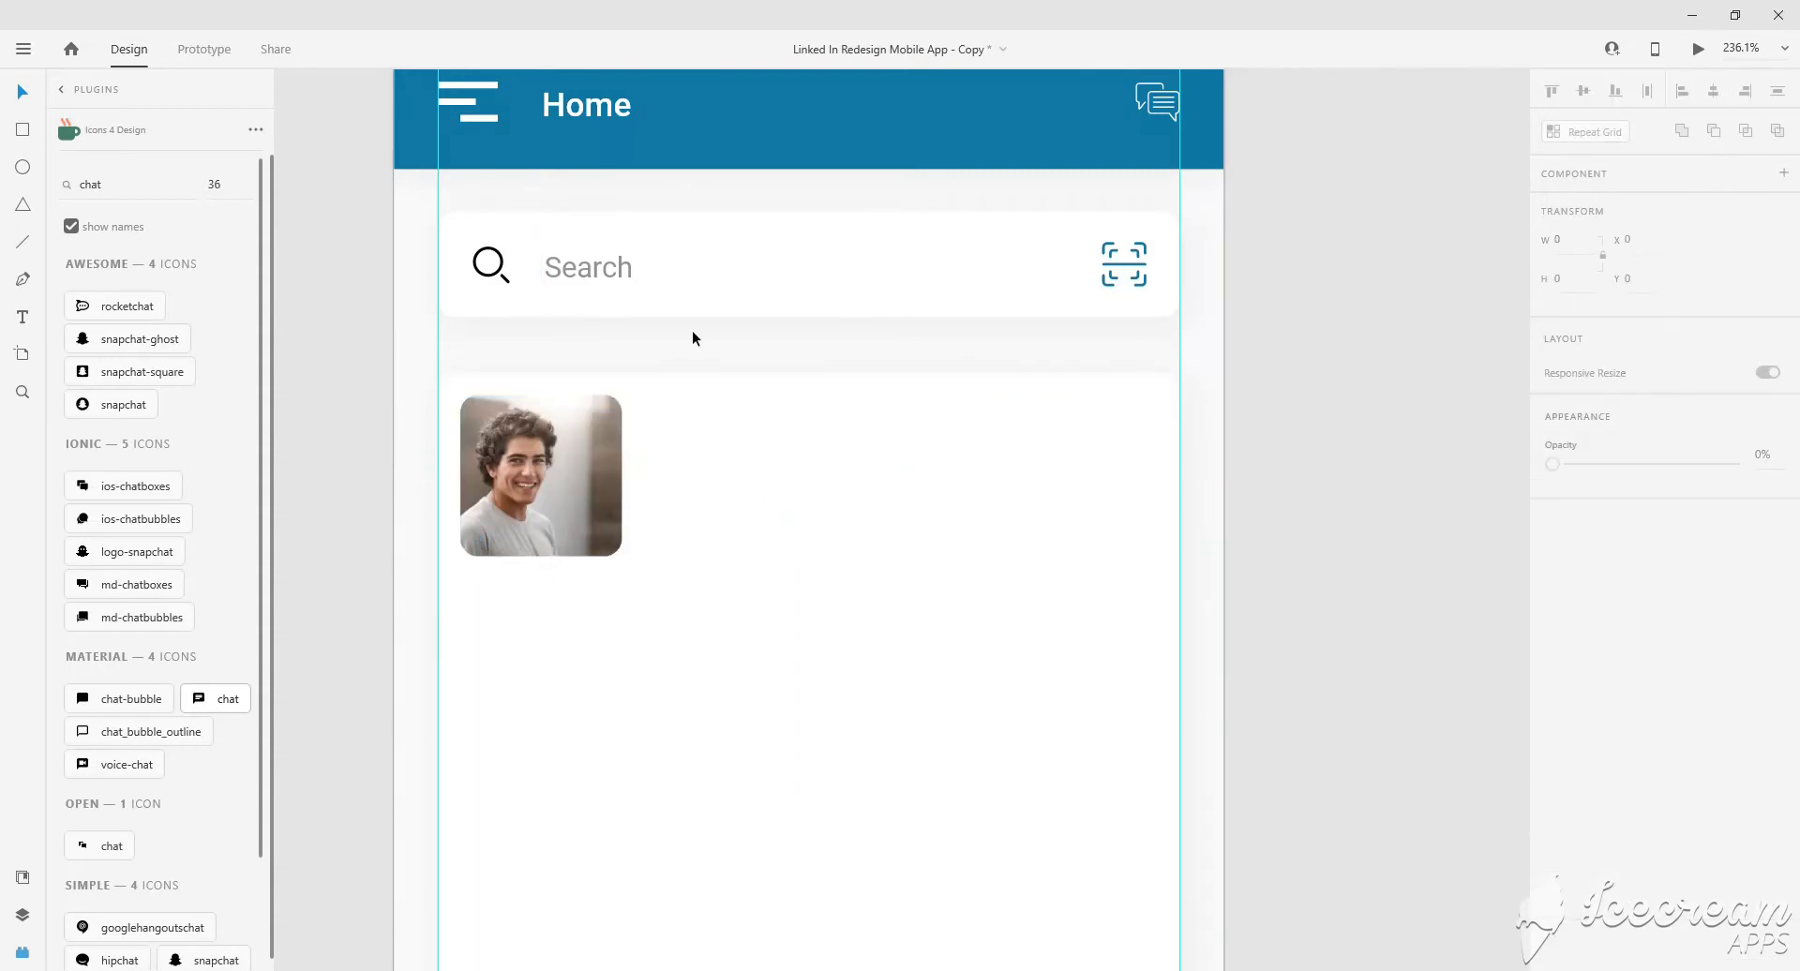
scroll(498, 444, down, 2)
scroll(534, 487, up, 1)
Shrink the profile photo to 66 × 66 and copy the Search label beside it as the name.
click(535, 491)
drag(553, 534, 545, 523)
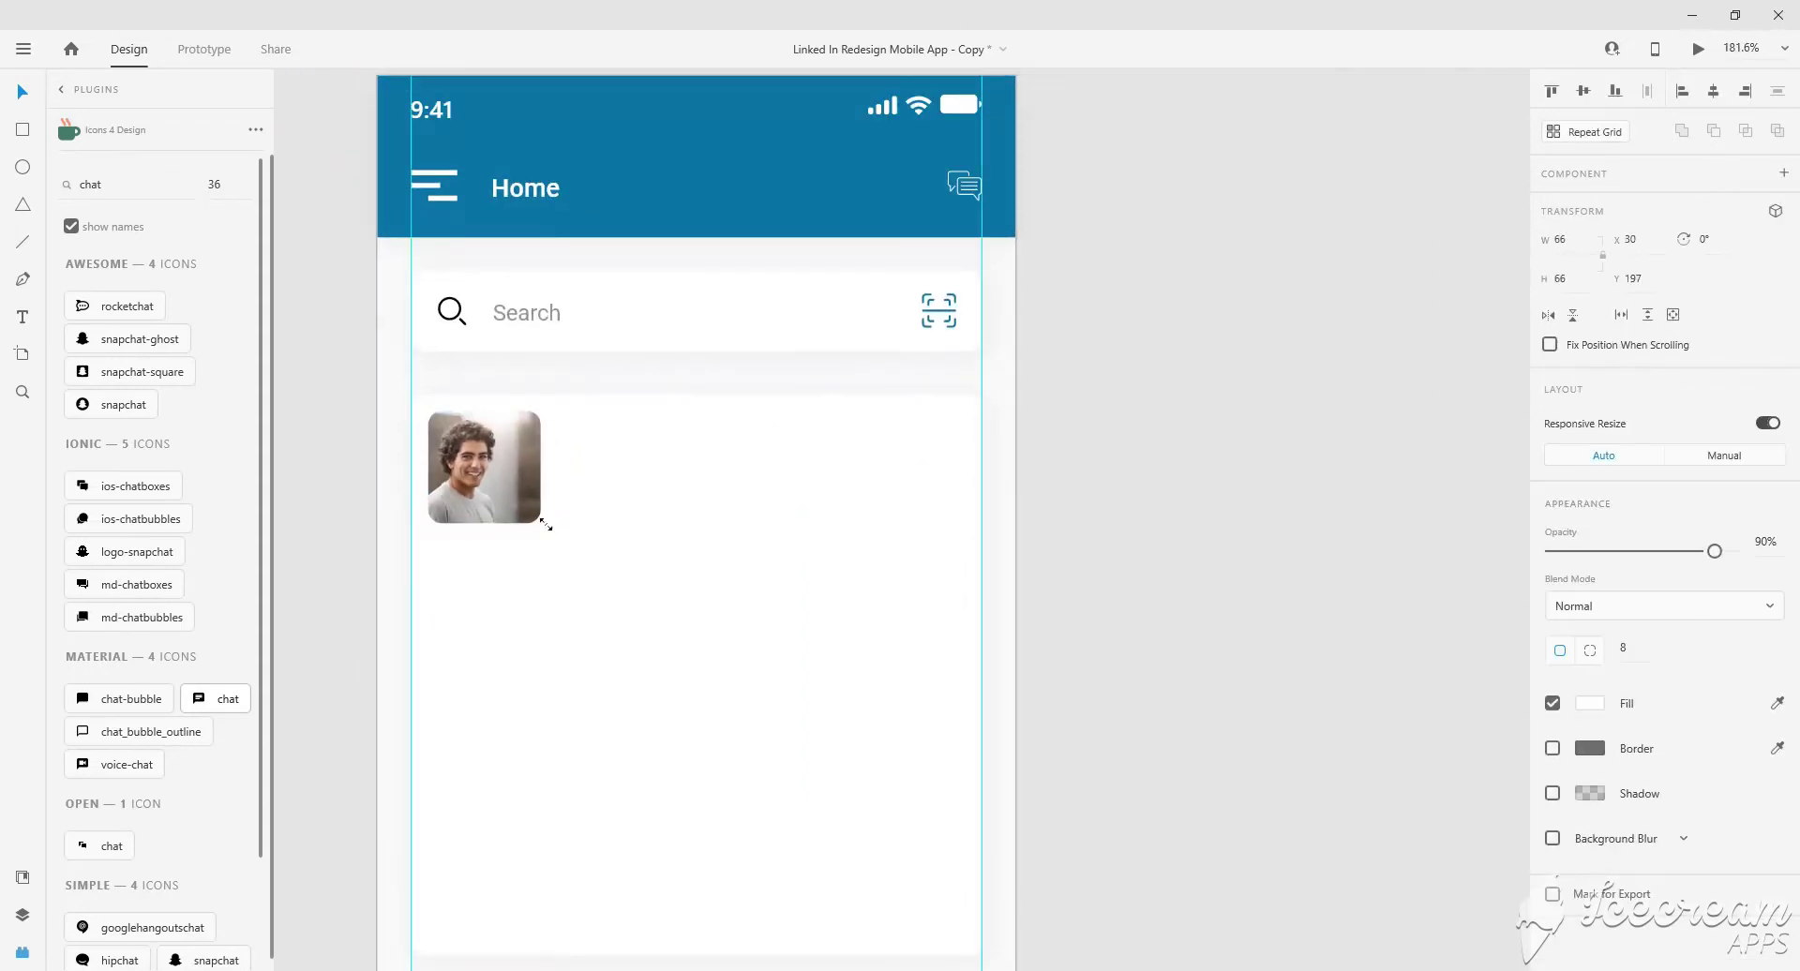
scroll(545, 523, down, 3)
click(538, 153)
drag(538, 153, 613, 262)
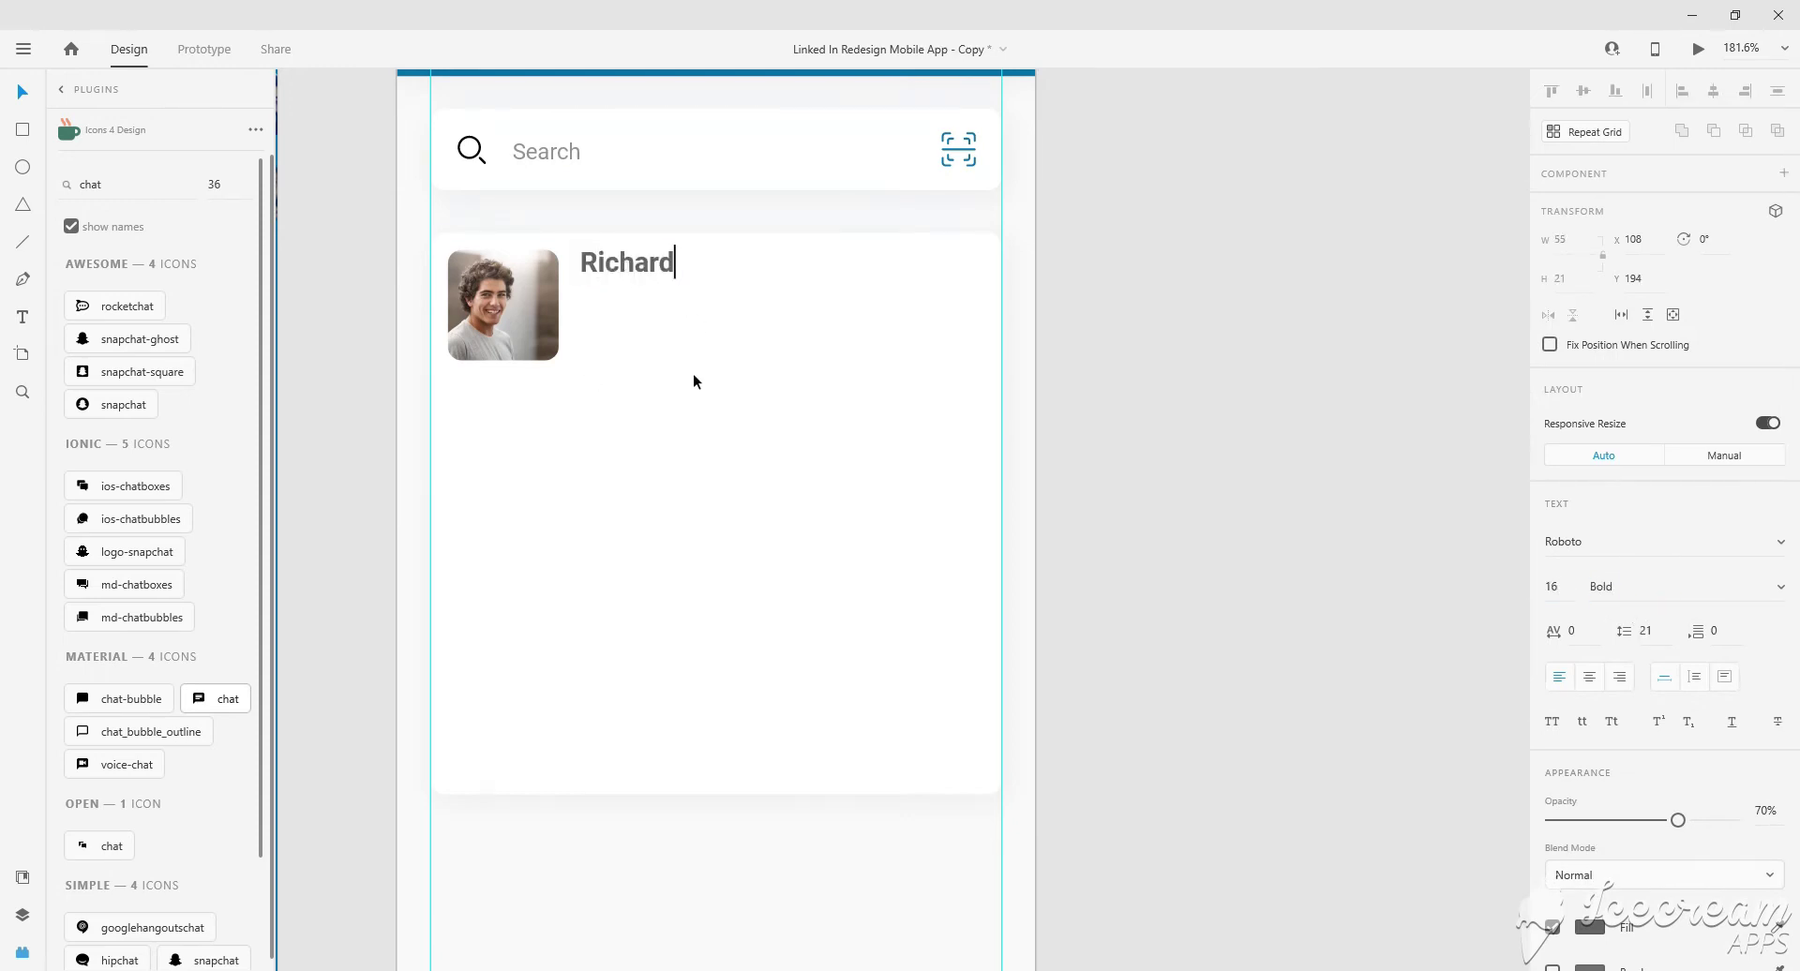
Align the name Richard with the photo's top and colour it #000000.
click(795, 248)
scroll(594, 276, up, 3)
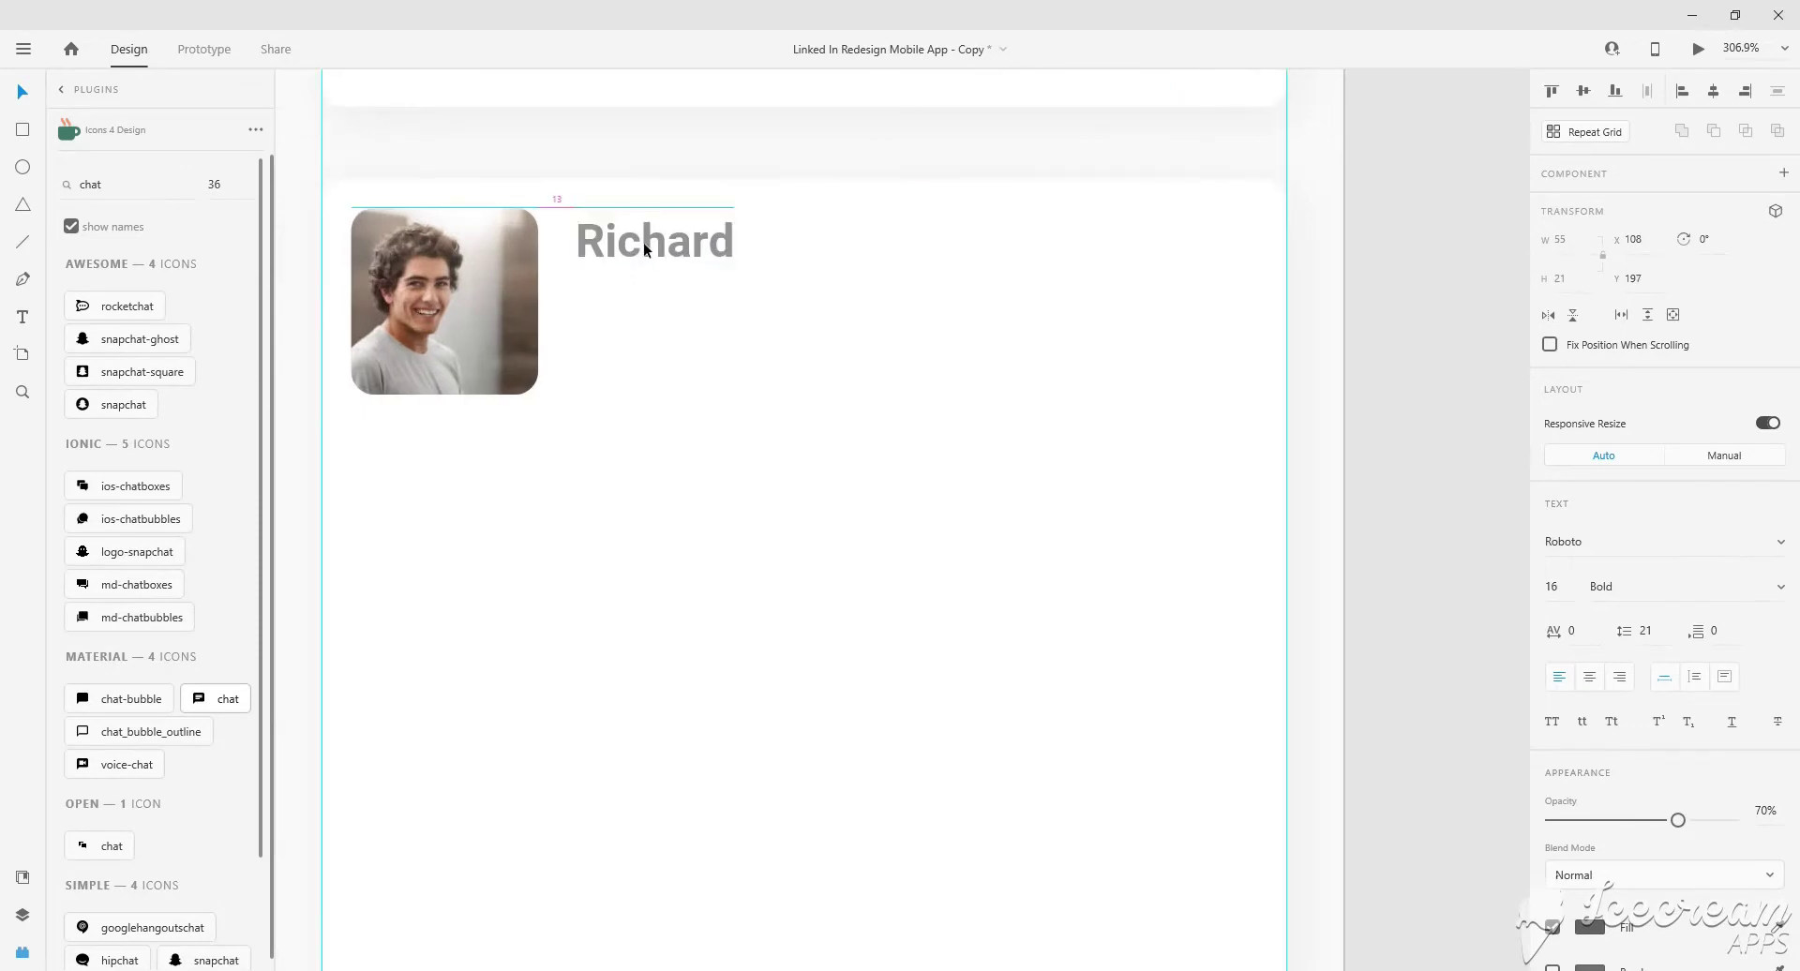
drag(643, 242, 689, 267)
key(Right)
key(Right)
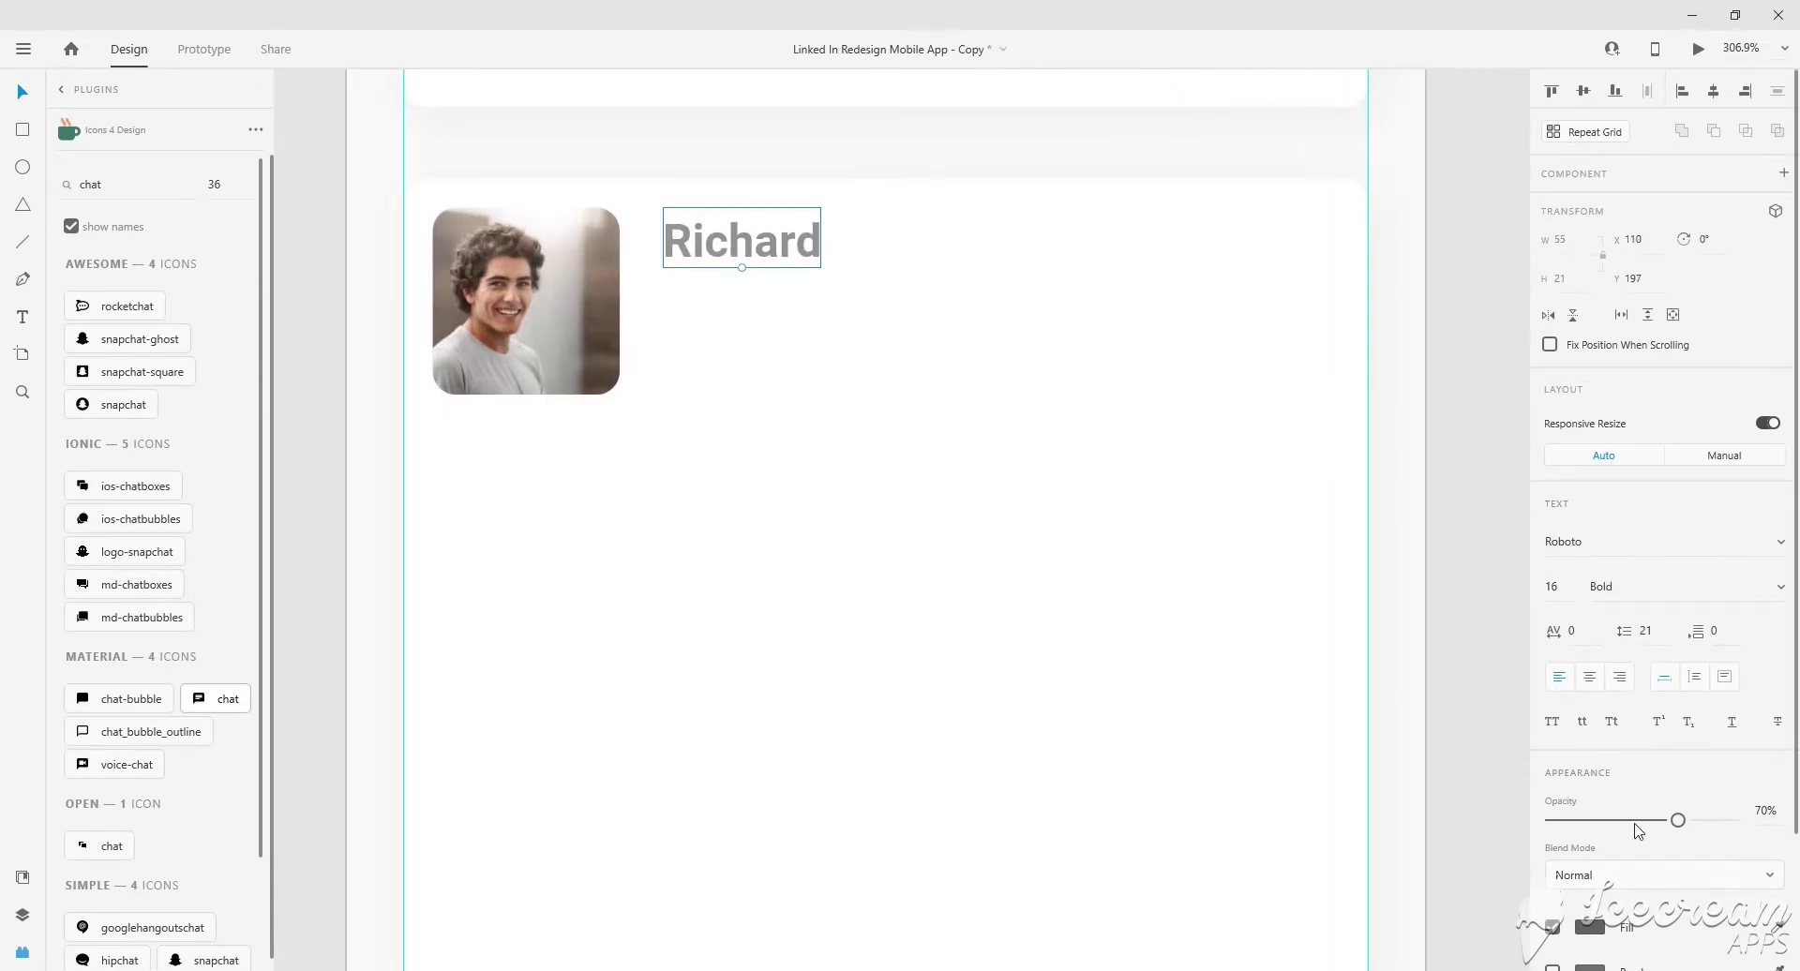
click(1589, 926)
text(000000)
key(Return)
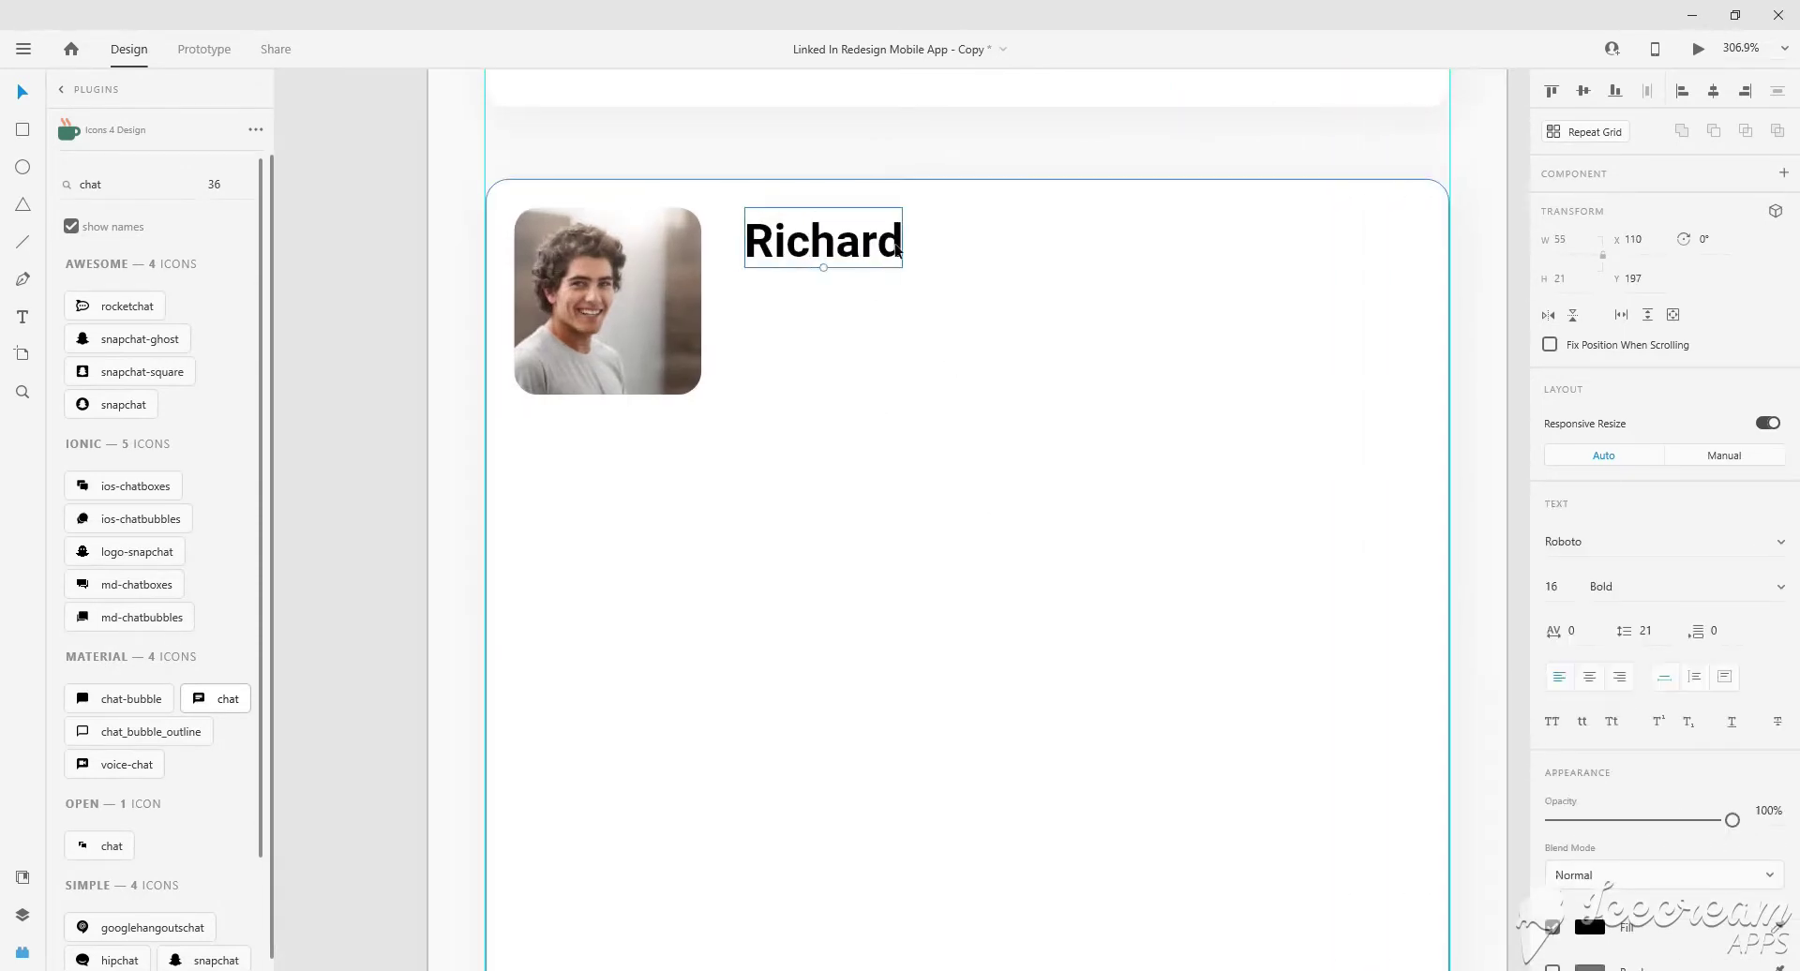
Add a grey 'Software Engineer' line below the name at 70% opacity.
drag(780, 255, 838, 309)
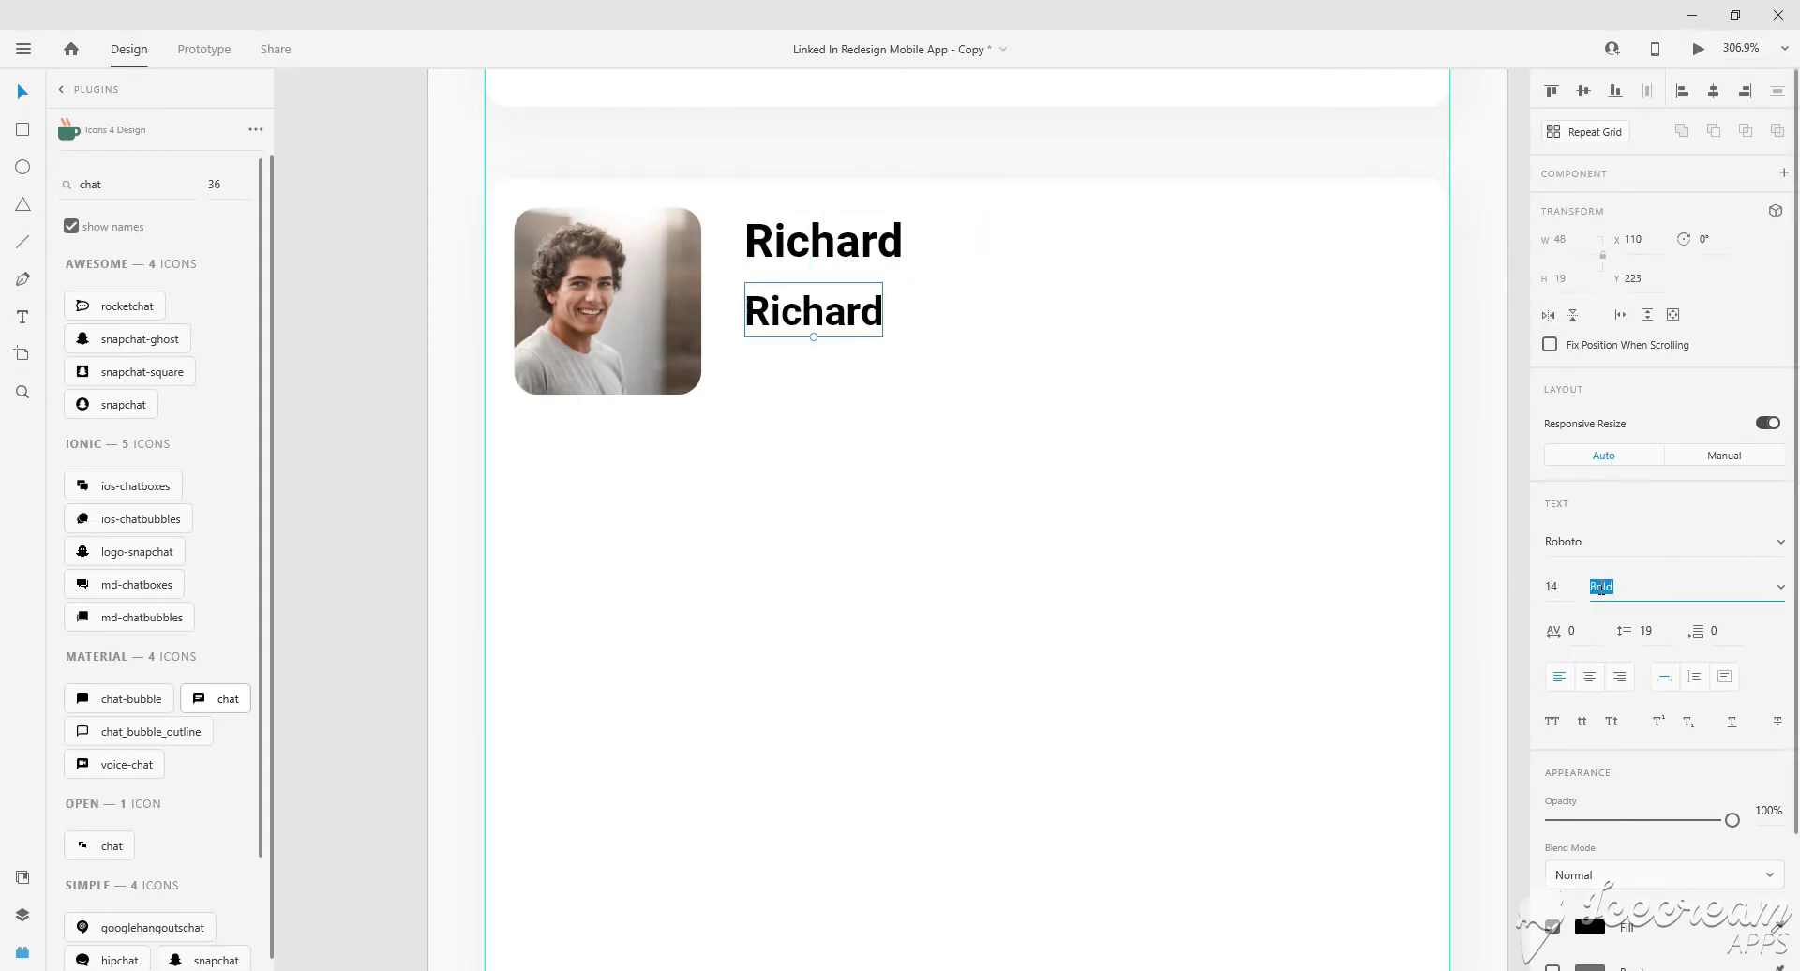
text(Regular)
double_click(830, 319)
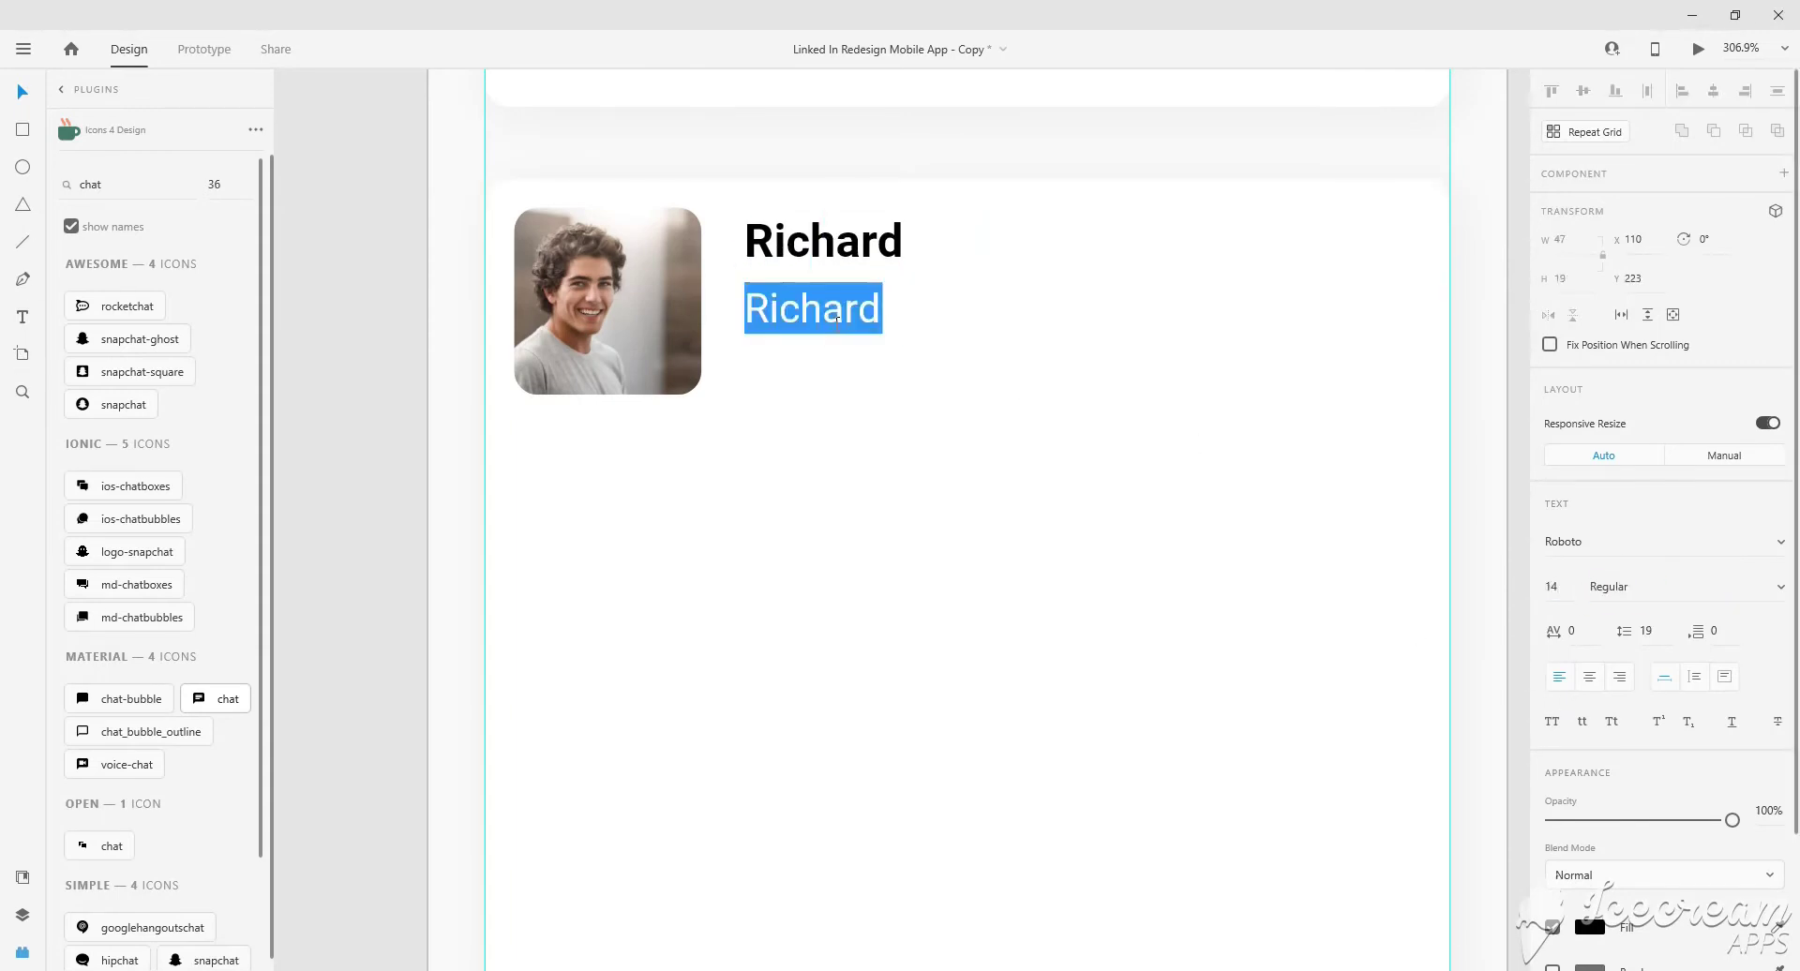
text(Sofo)
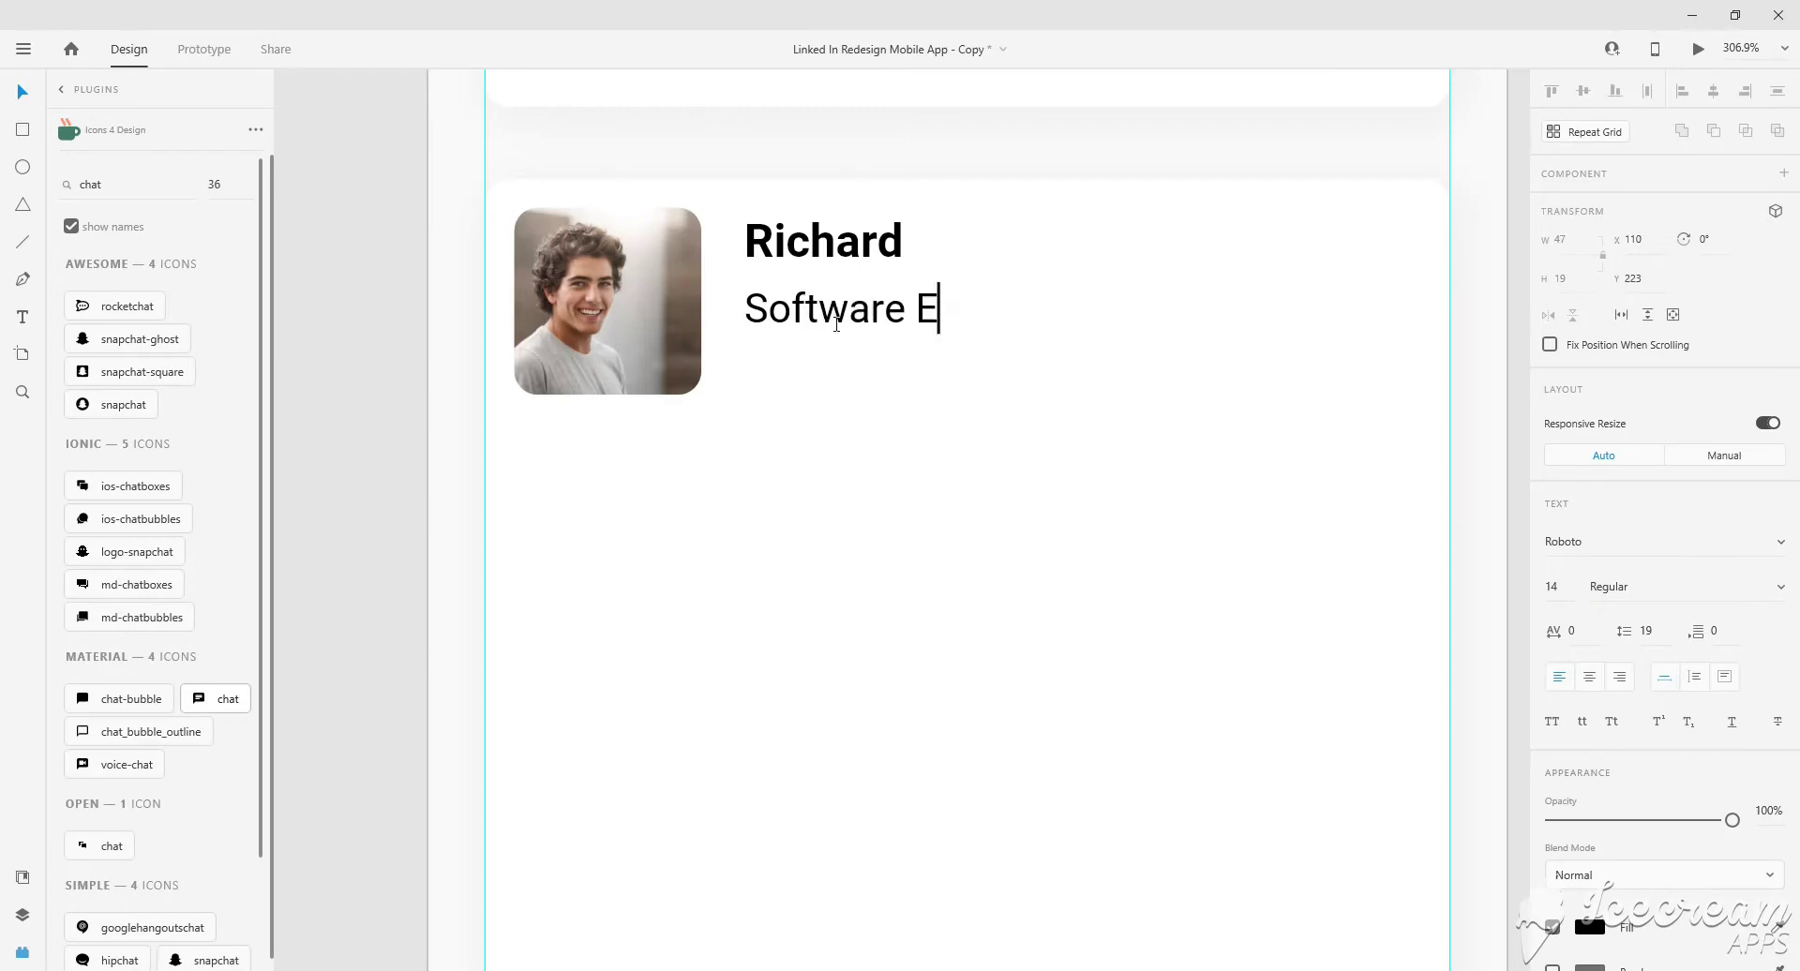
key(Escape)
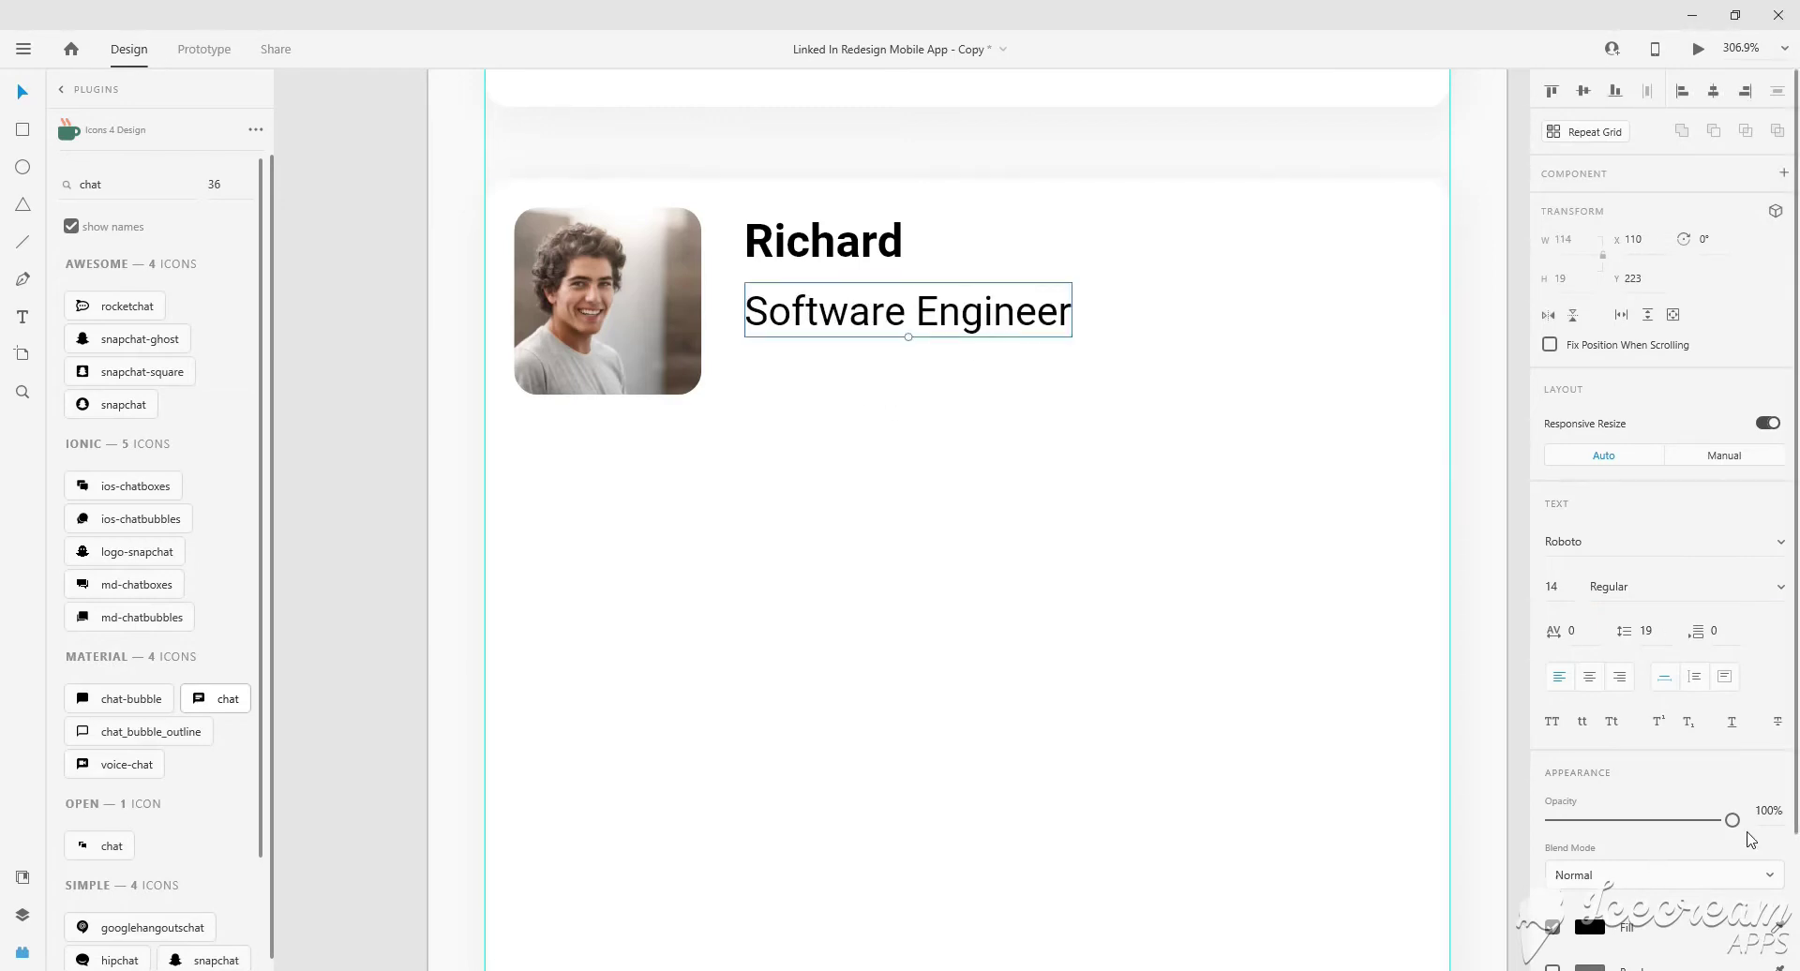
click(1590, 927)
click(1354, 943)
click(1763, 810)
text(70)
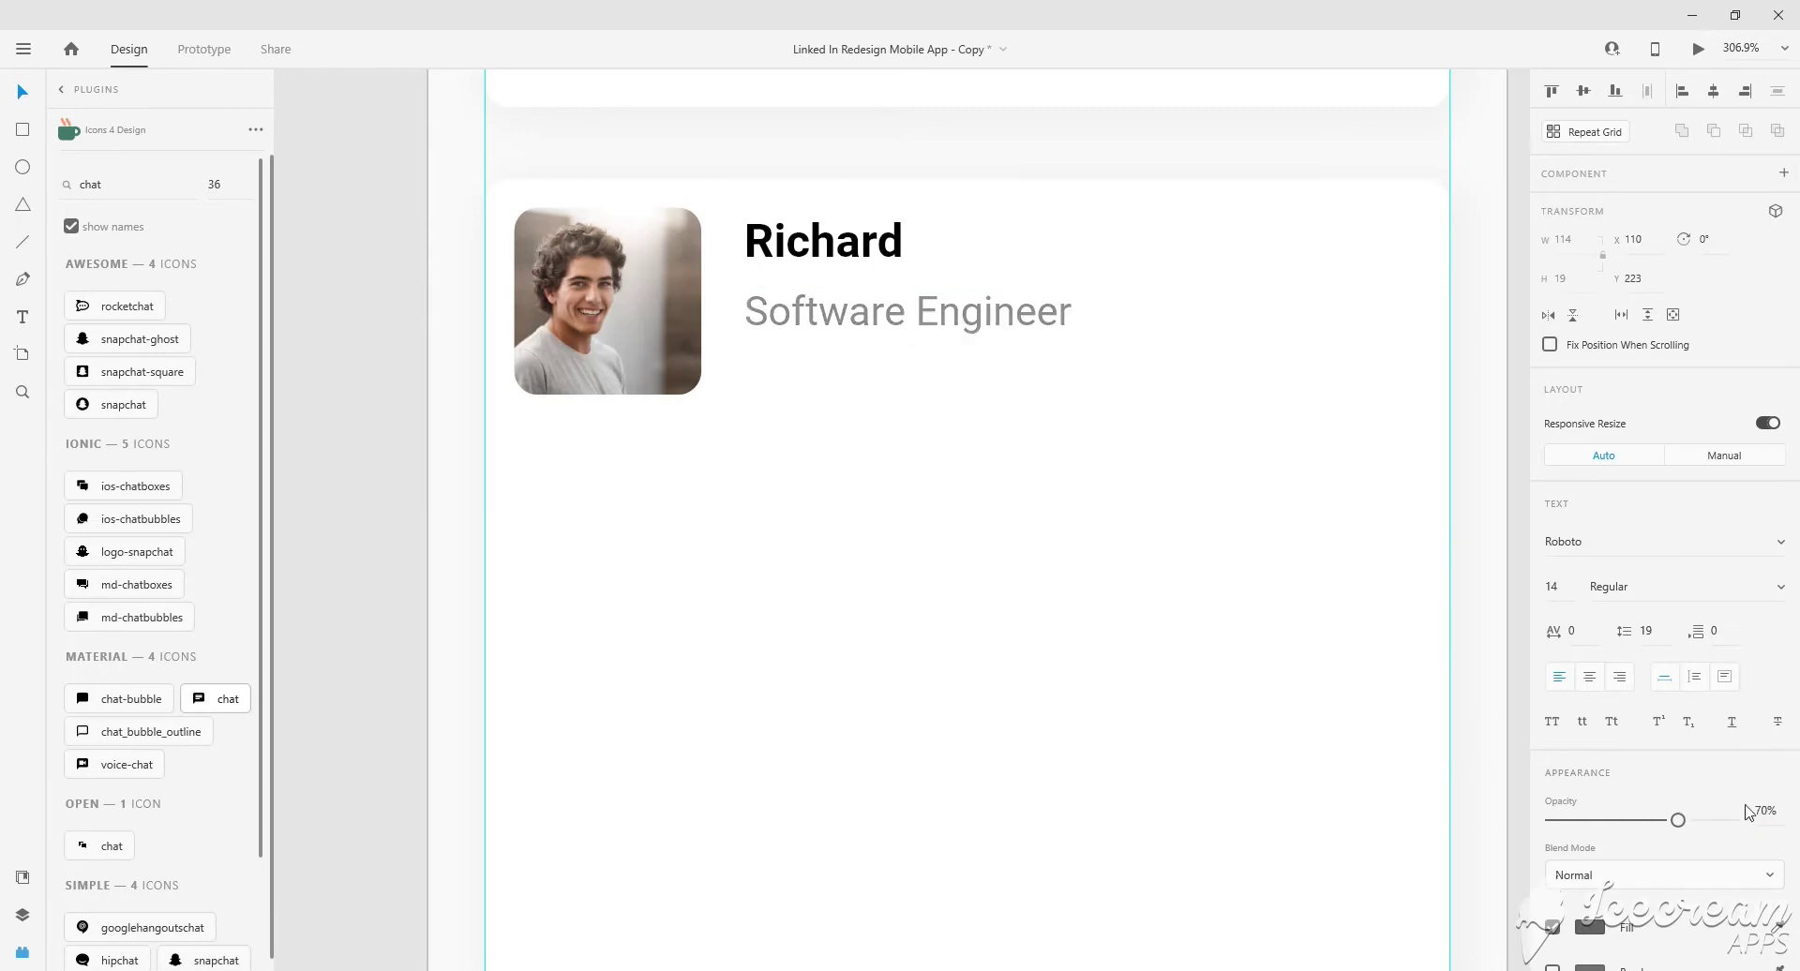
scroll(763, 358, down, 2)
Add a '3d ago' line below the job title.
drag(780, 203, 779, 269)
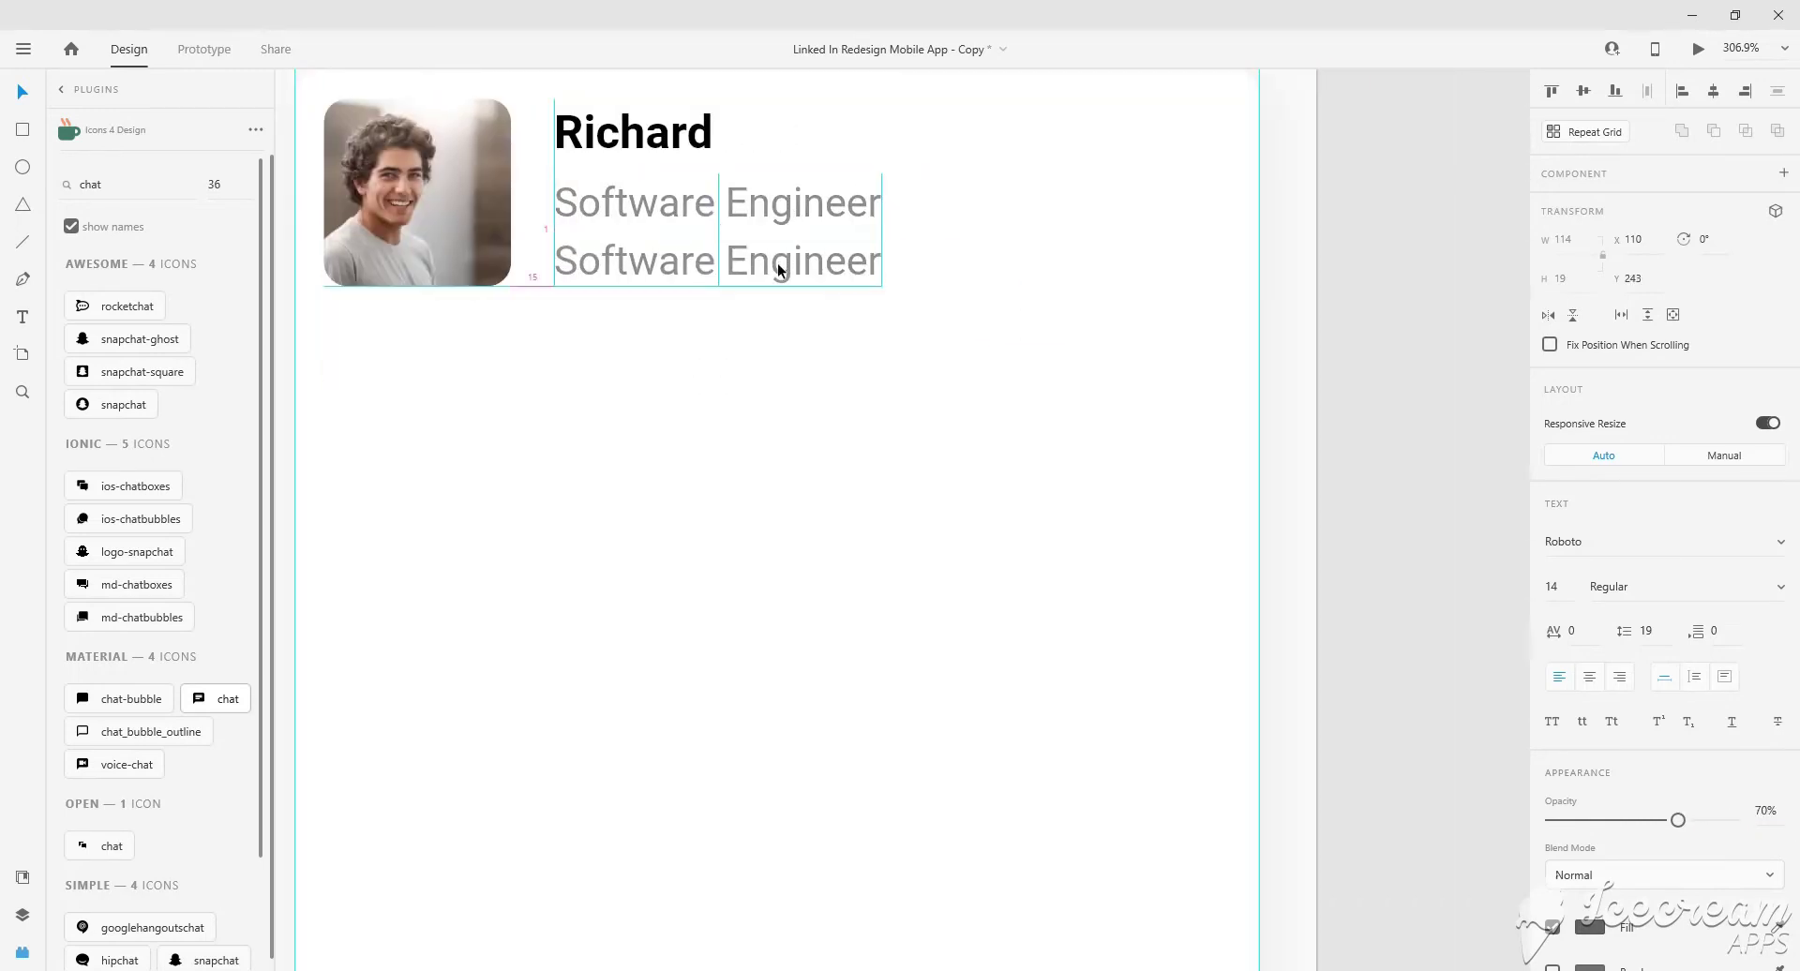
key(Return)
text(3D)
key(BackSpace)
text(d)
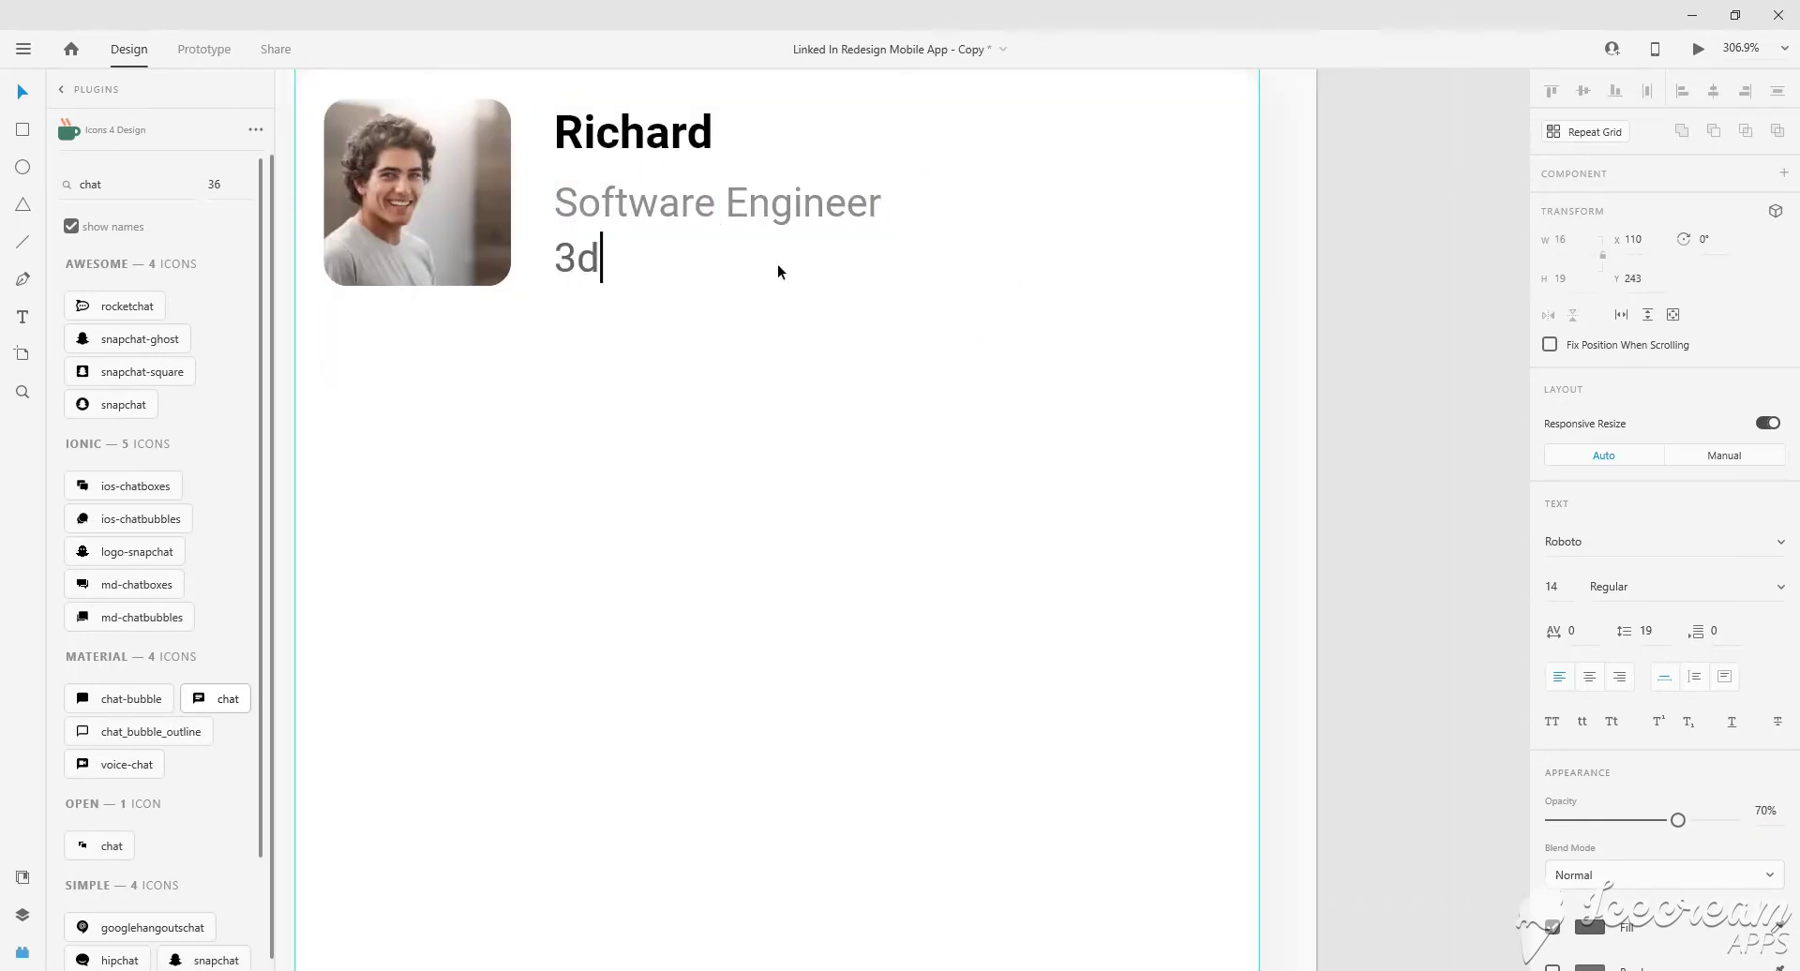
text( ago)
key(Escape)
scroll(791, 291, down, 5)
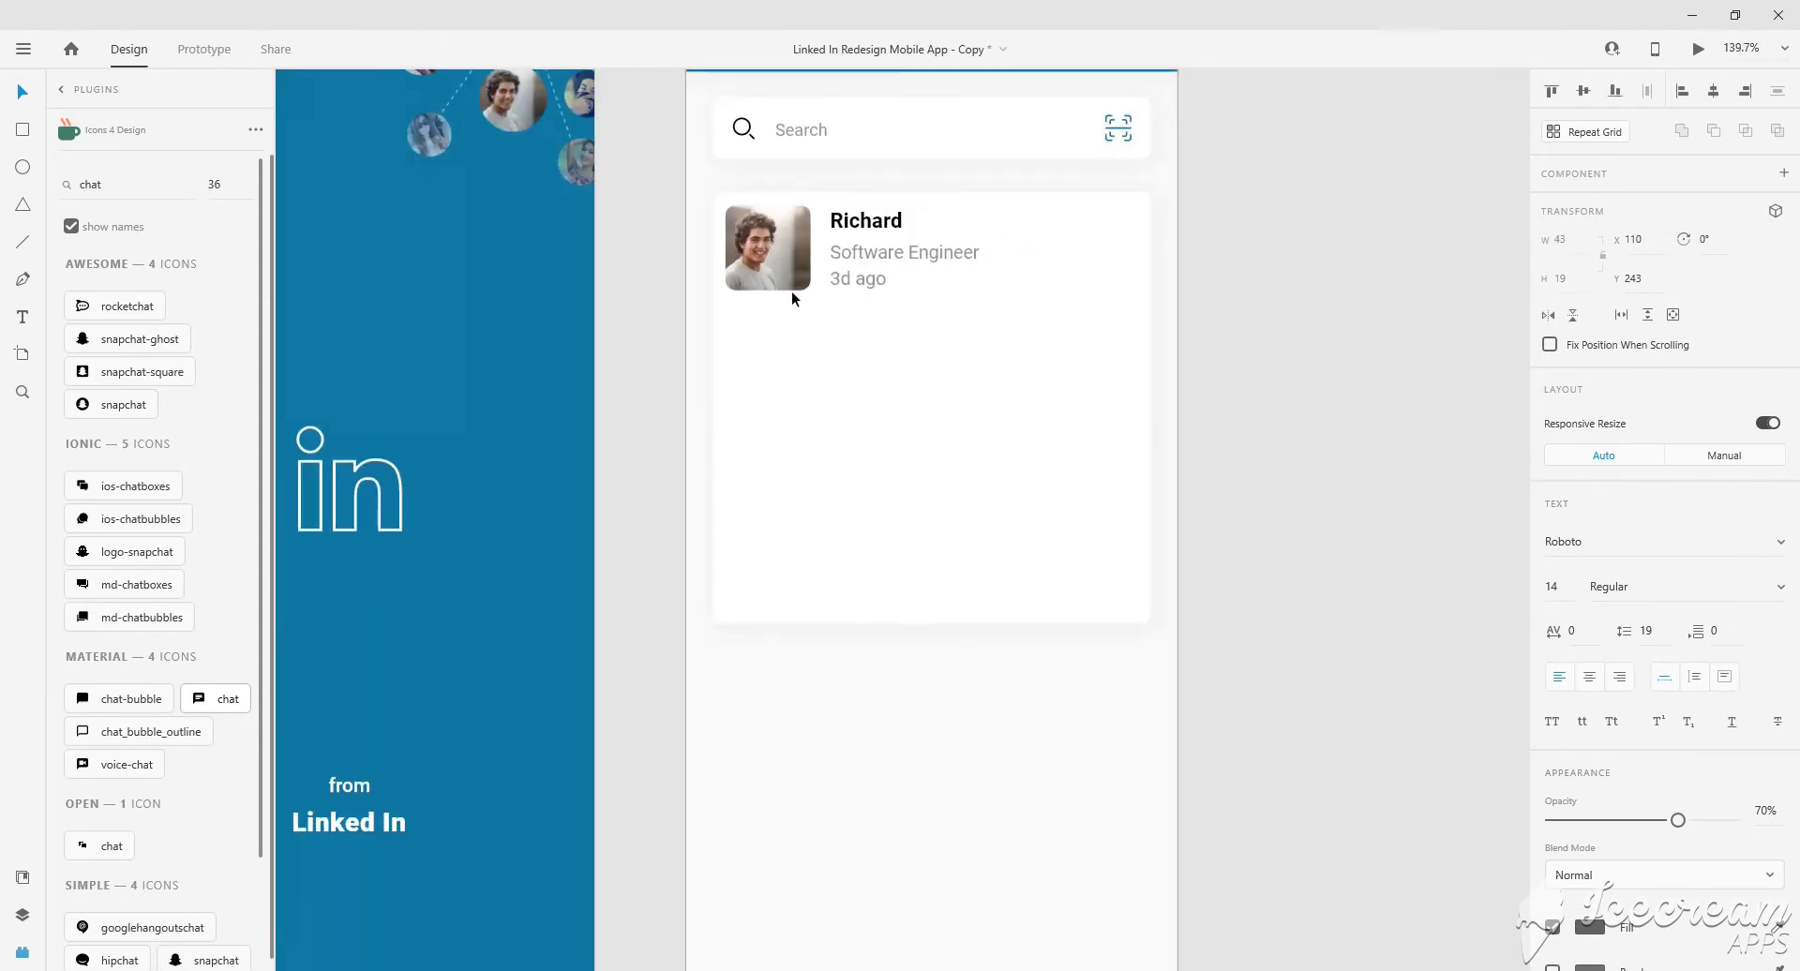
Paste the globe icon into the Richard card and colour it blue.
scroll(791, 291, down, 3)
scroll(656, 328, up, 6)
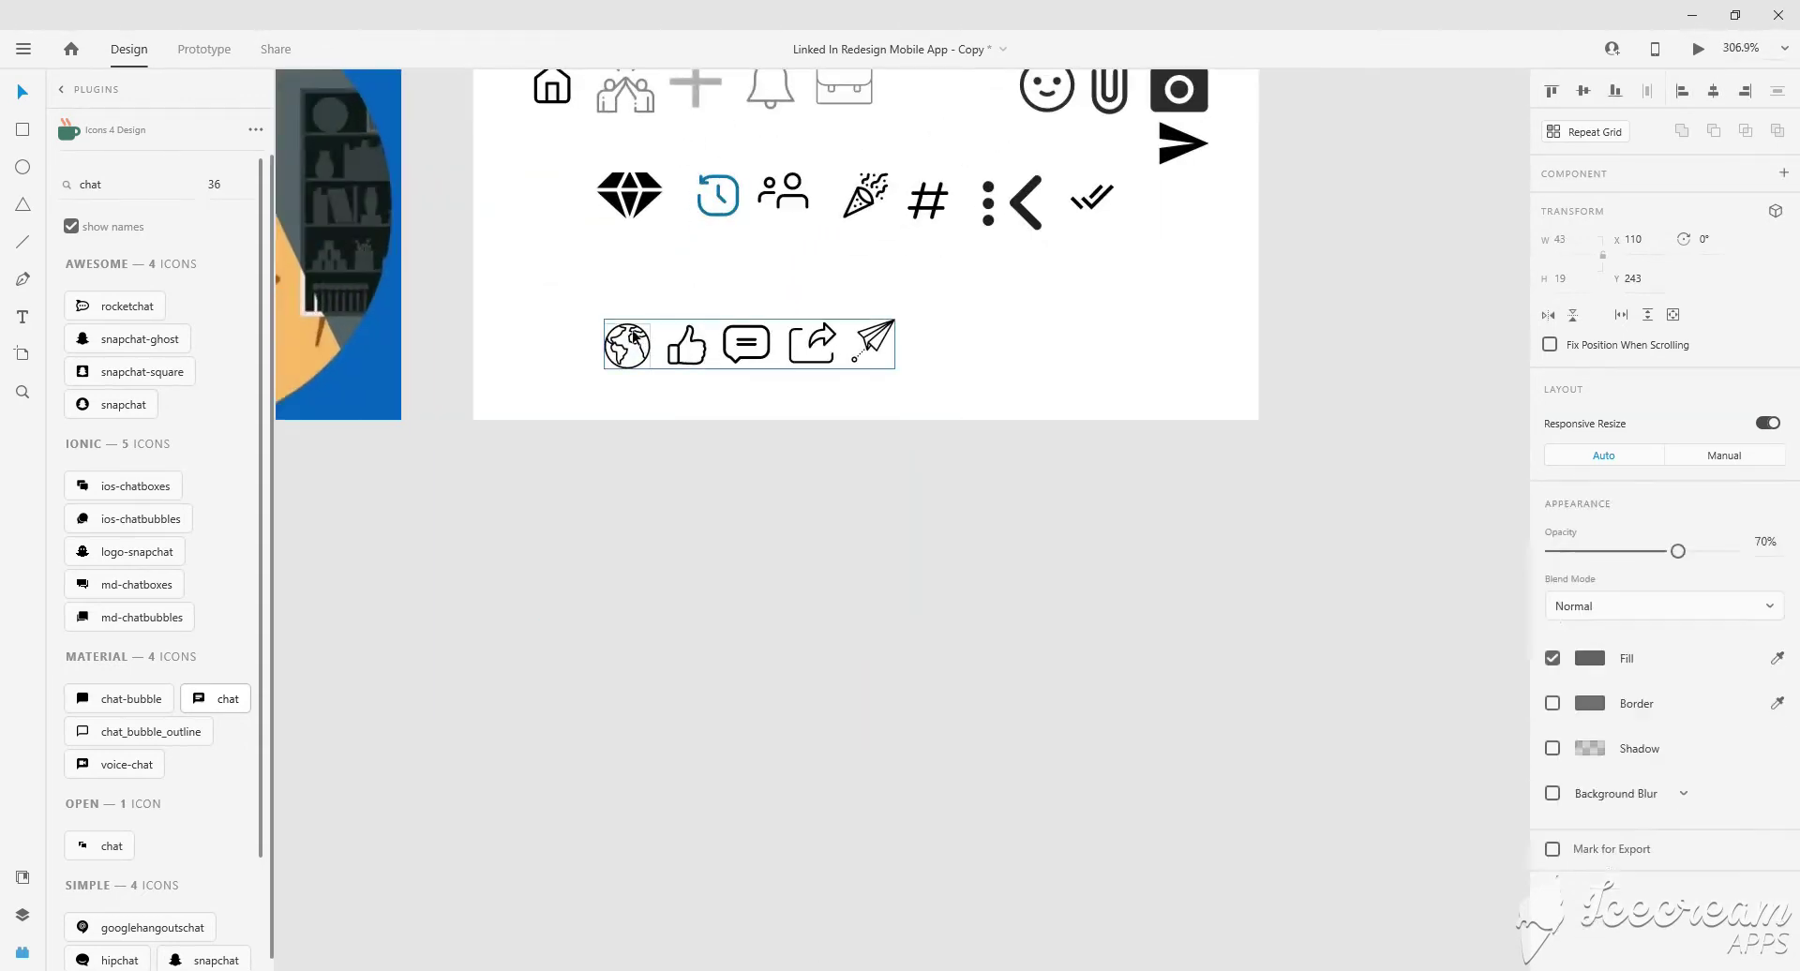
scroll(634, 338, down, 3)
scroll(1286, 408, up, 5)
click(1286, 408)
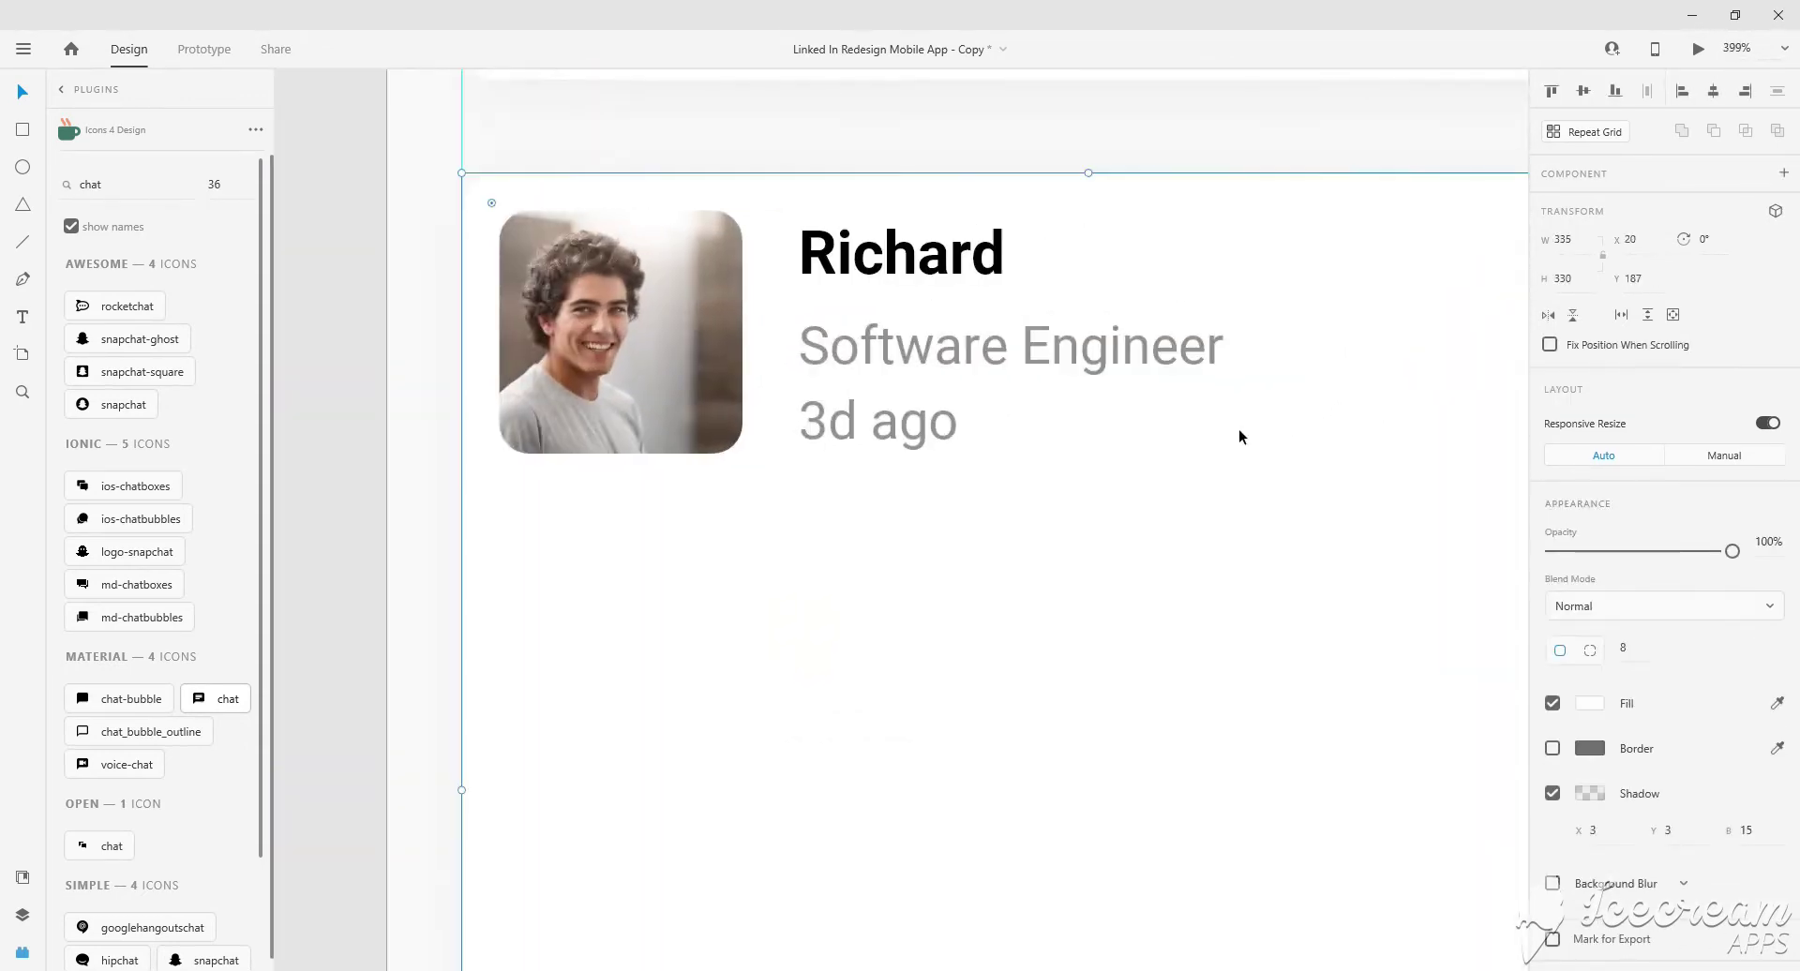
scroll(1239, 437, up, 1)
key(ctrl+v)
click(1589, 781)
click(1366, 909)
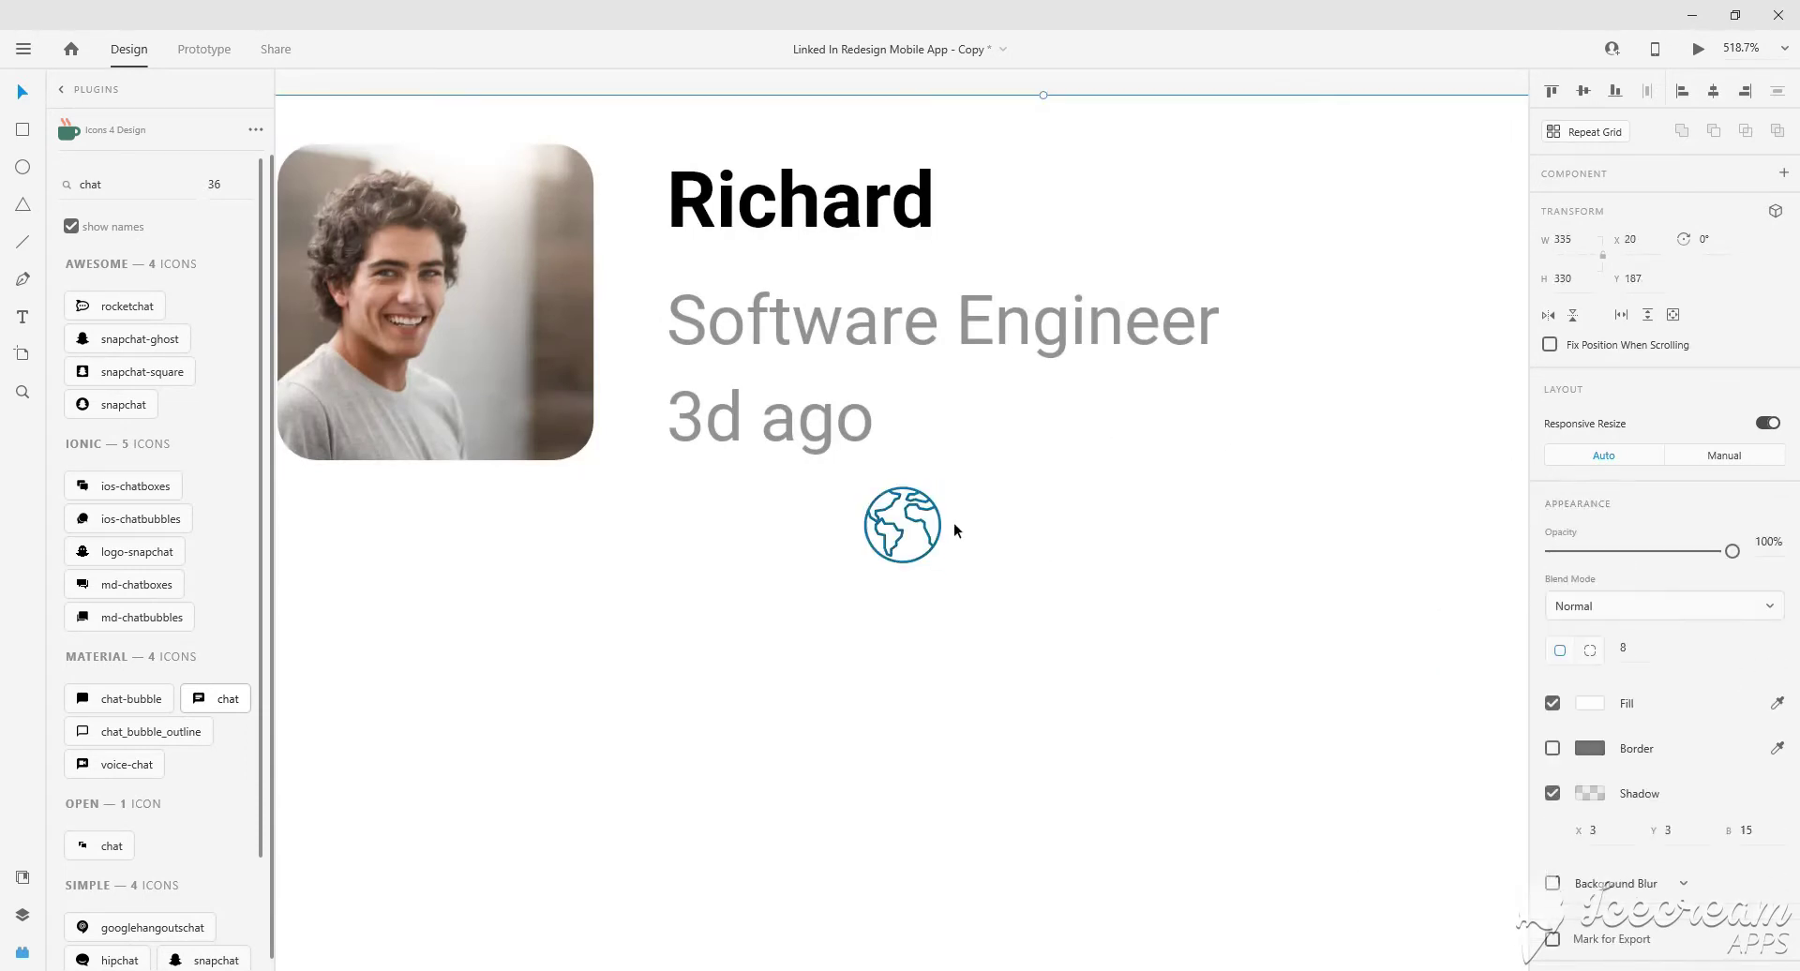
Place the globe just right of the '3d ago' line.
mouse_move(938, 508)
mouse_down()
mouse_move(992, 410)
mouse_move(856, 421)
mouse_up()
scroll(966, 422, up, 3)
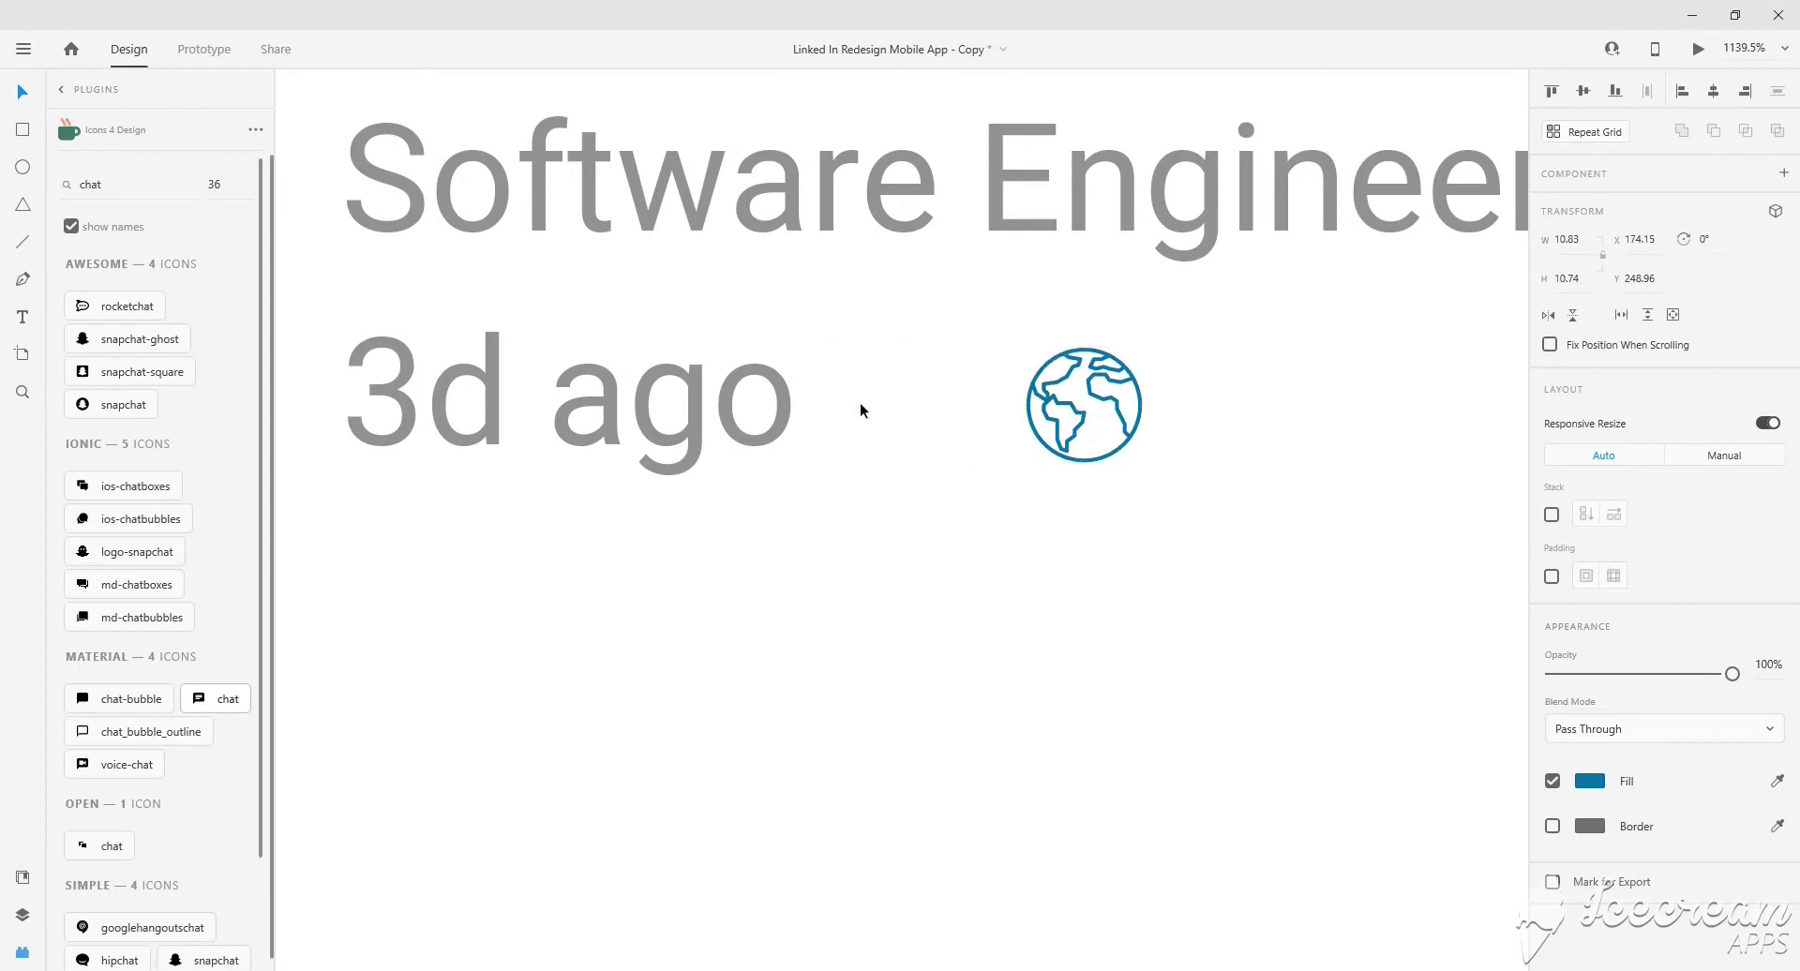
scroll(860, 406, down, 5)
key(Right)
key(Right)
key(Right)
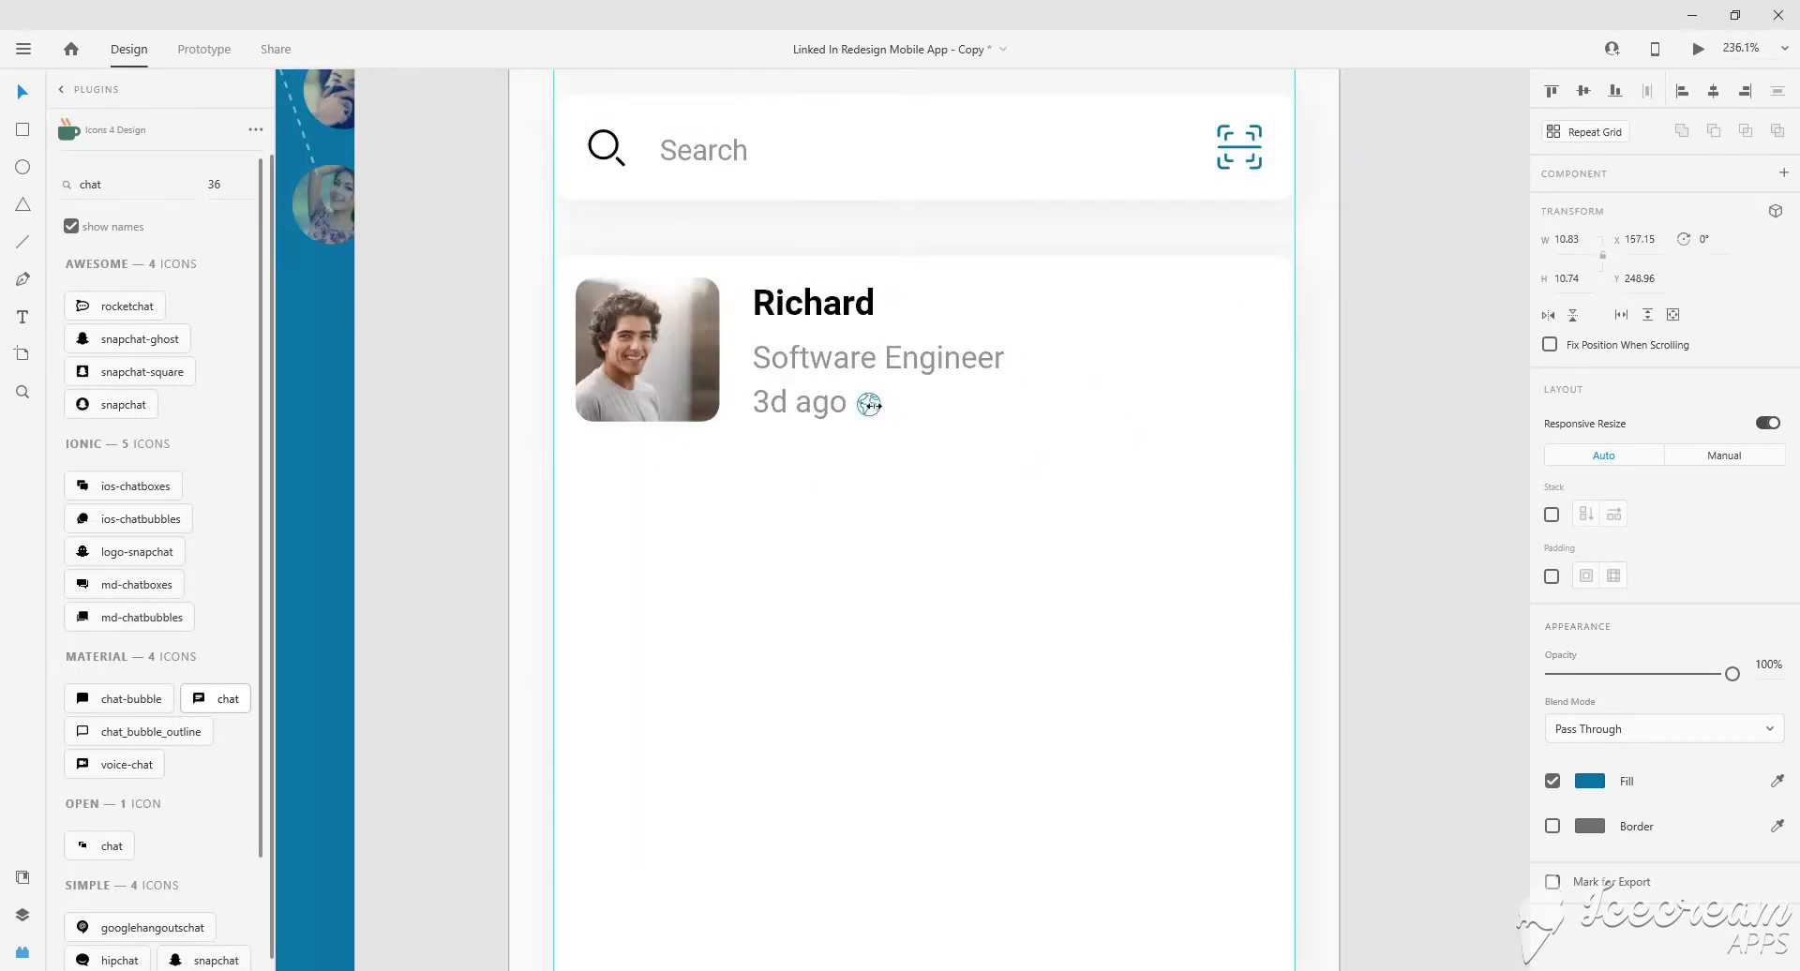
scroll(874, 405, up, 1)
shift+click(841, 406)
Draw a polygon beside Richard and make it a pentagon with corner radius 3.
key(Escape)
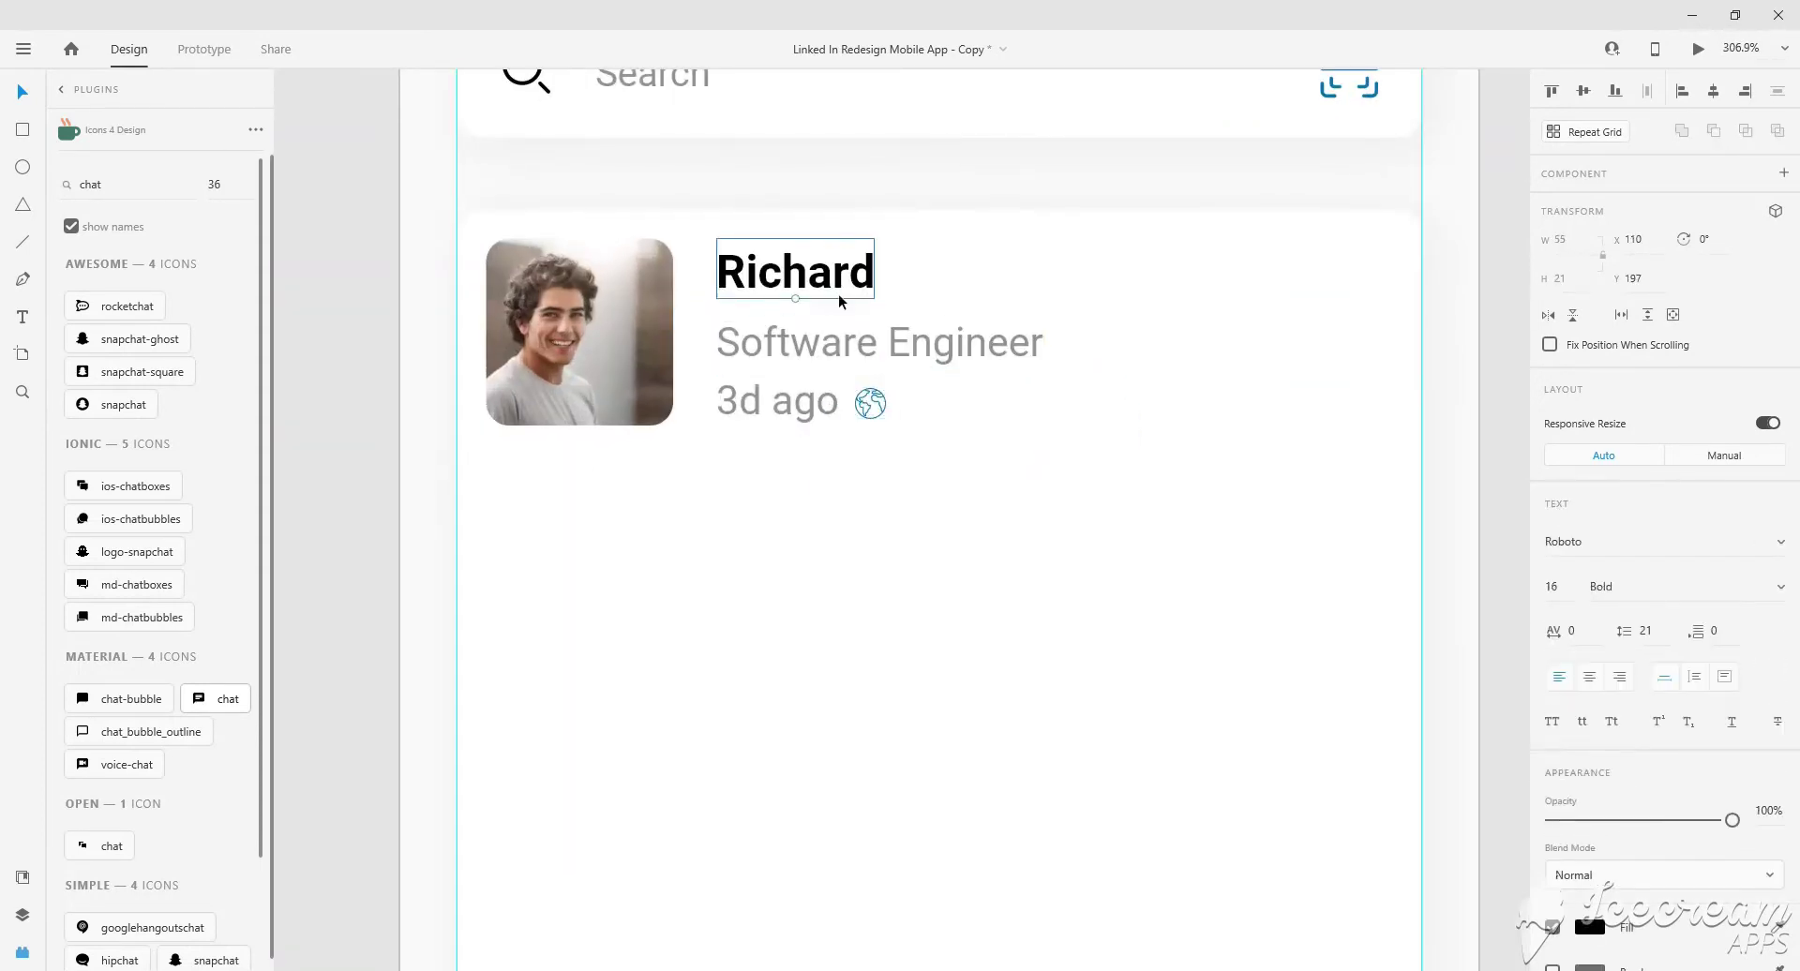
click(23, 204)
drag(903, 251, 946, 288)
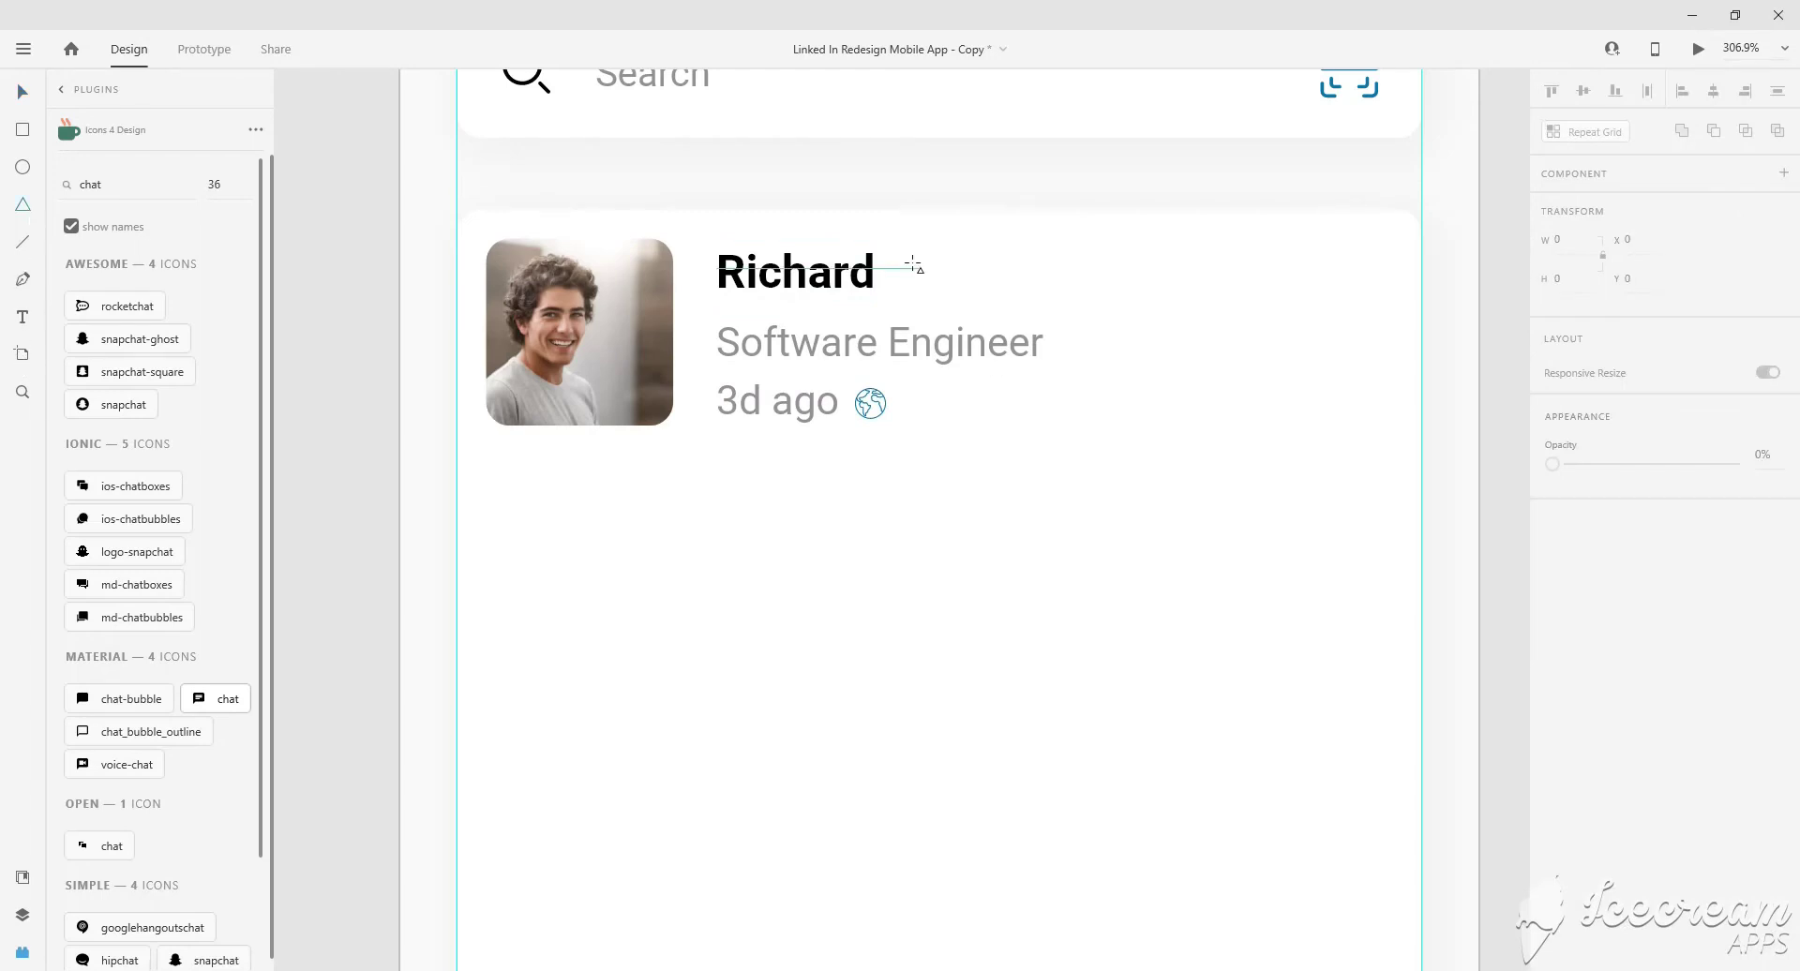
scroll(908, 263, up, 3)
click(1604, 655)
key(Up)
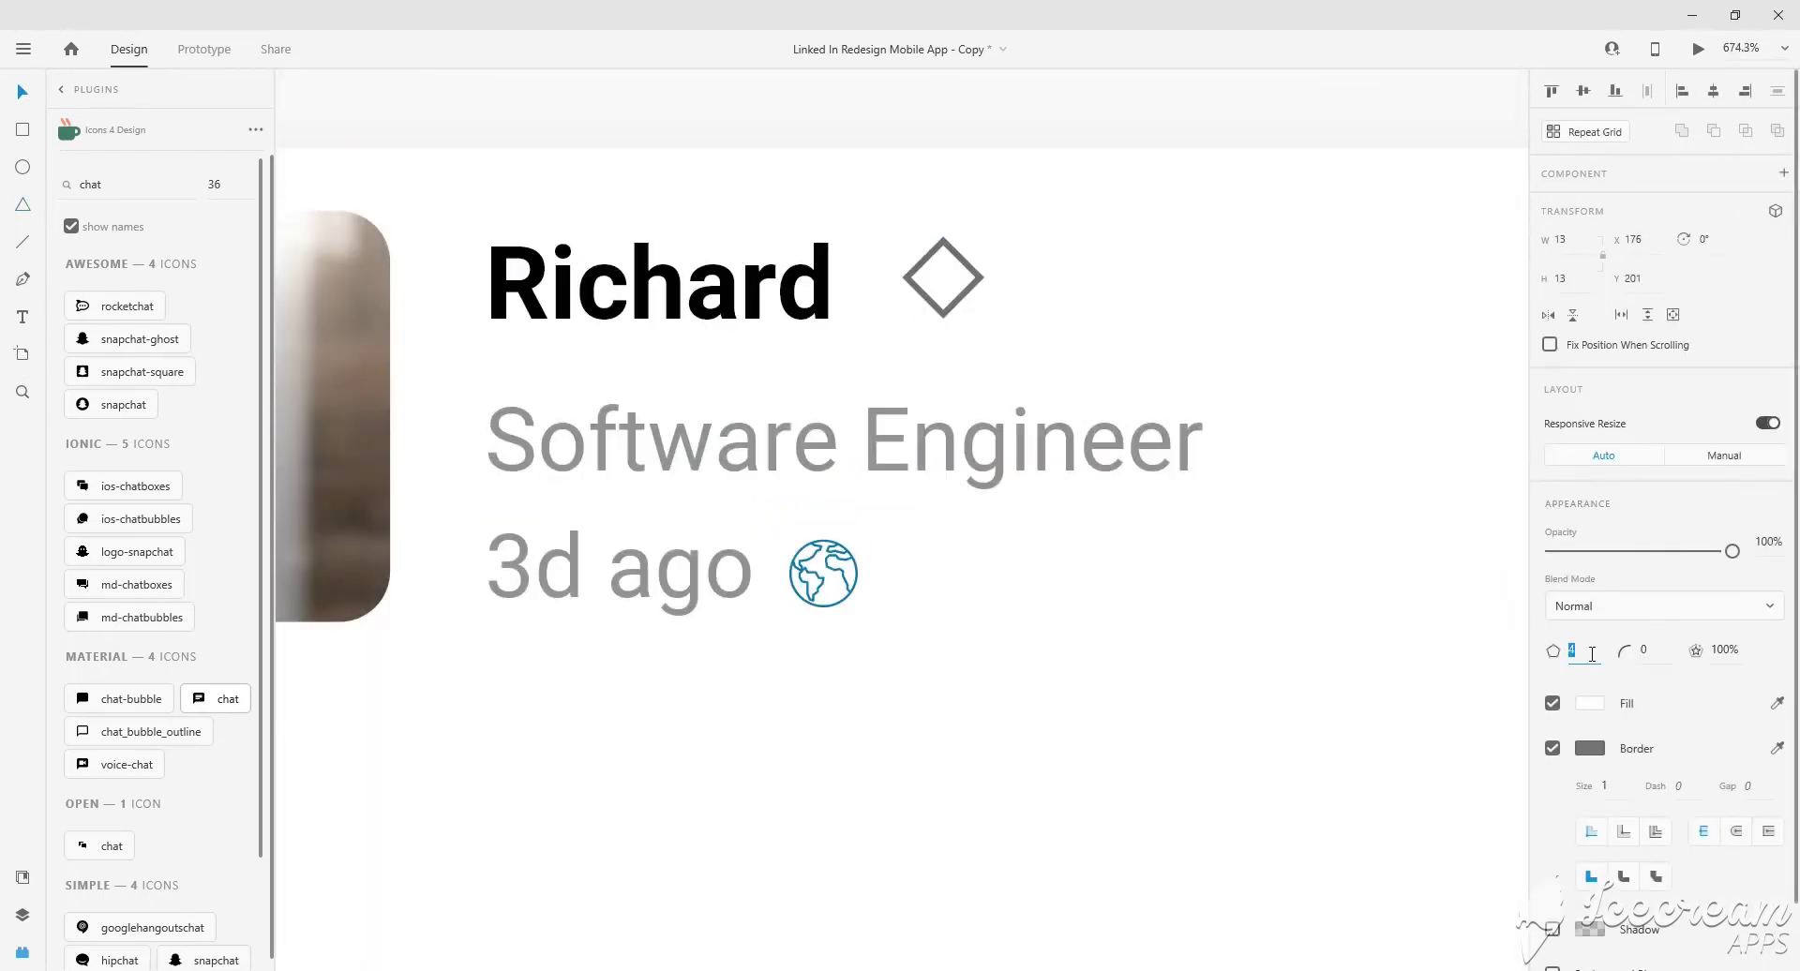
key(Up)
key(Up)
key(Up)
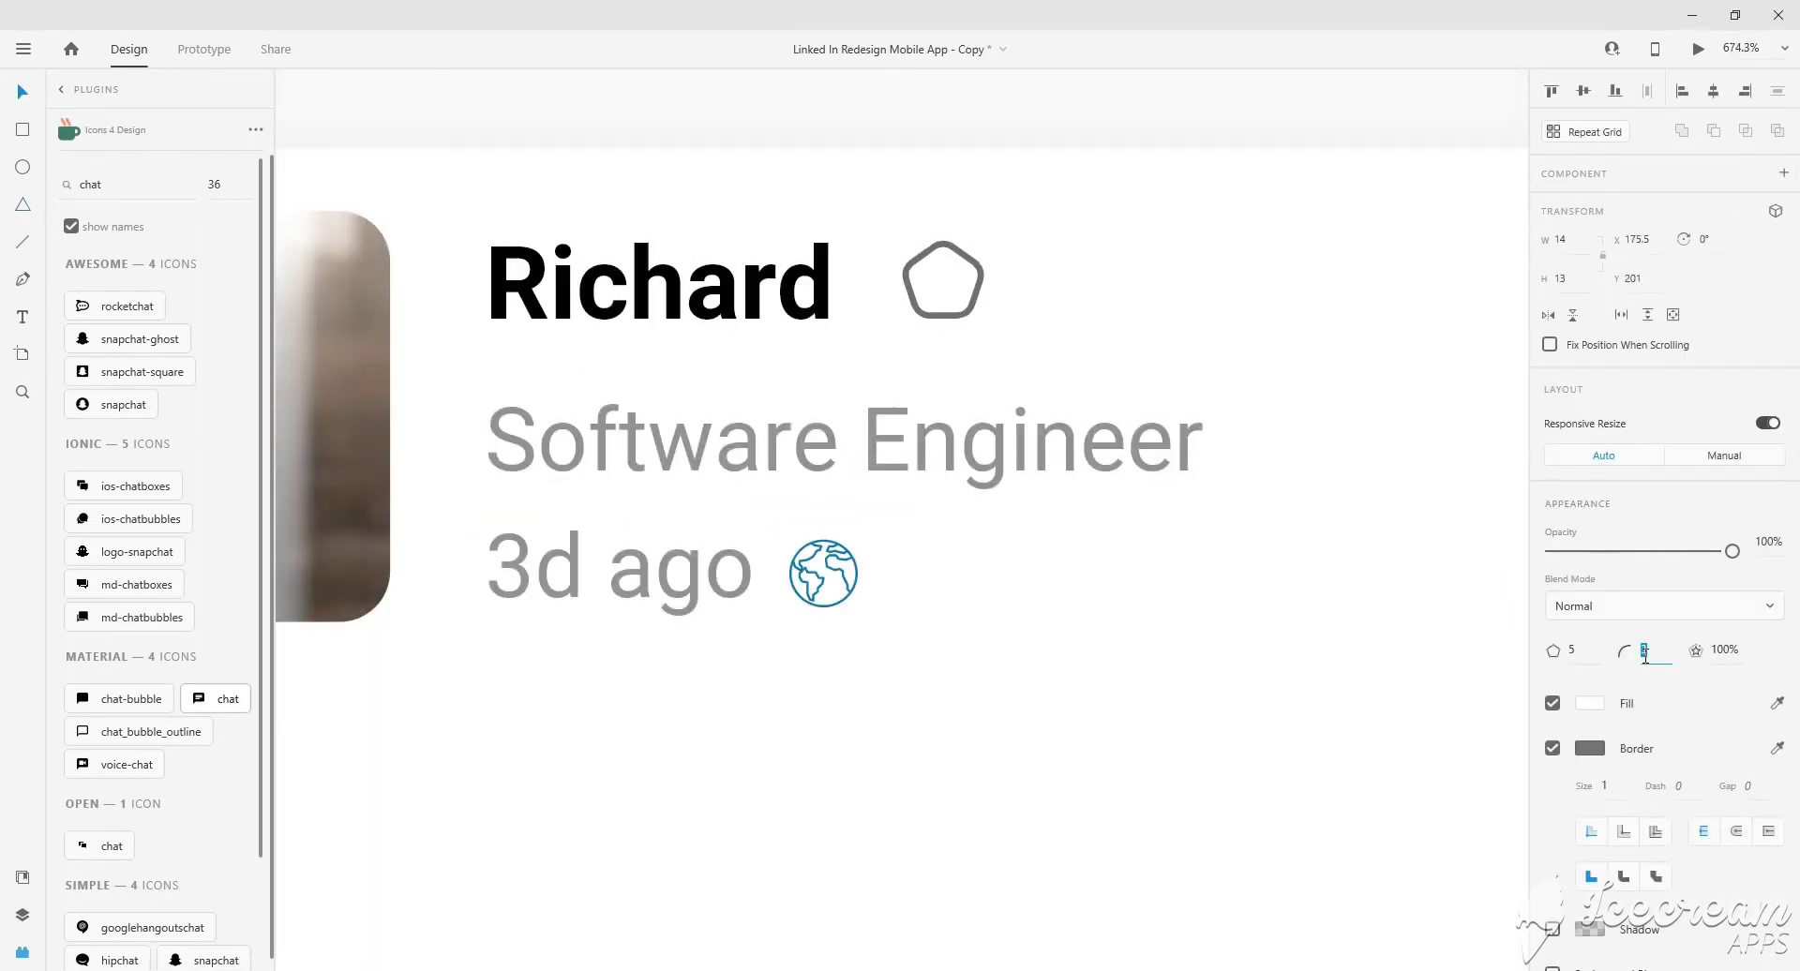
key(Up)
Remove the pentagon's border, fill it blue #0E76A8 and move it right of Richard.
click(1553, 749)
click(1590, 703)
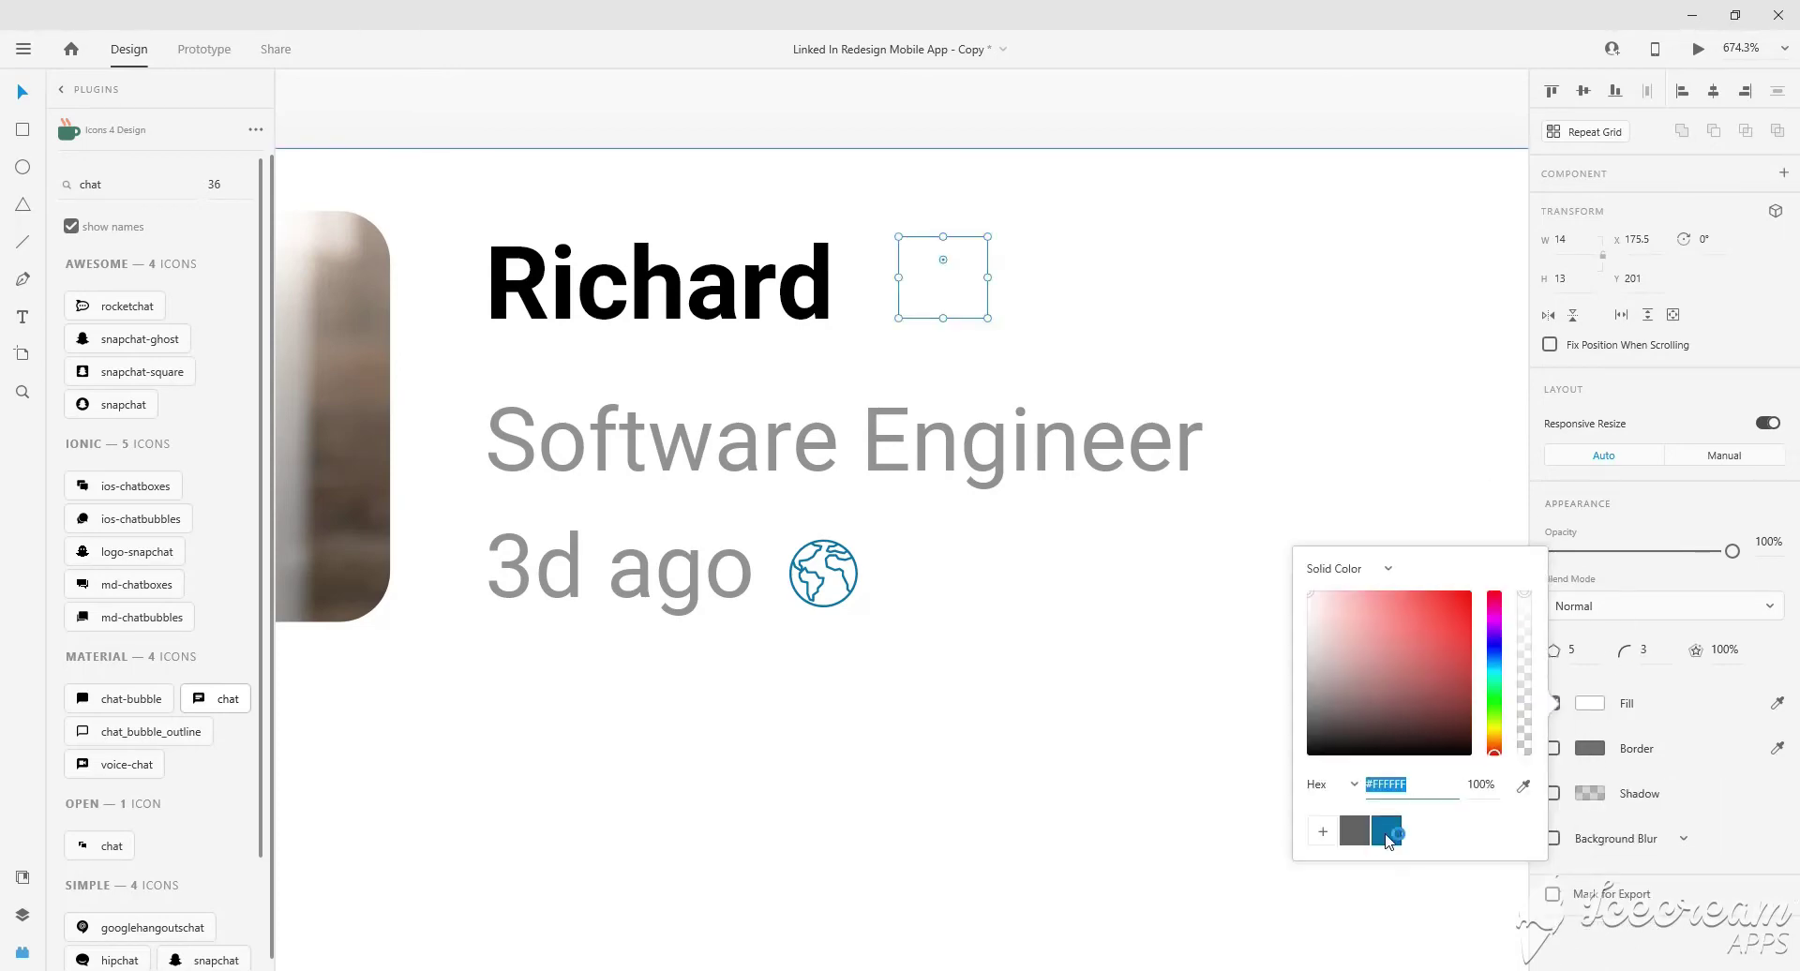
click(1386, 831)
scroll(1043, 291, up, 2)
scroll(1020, 253, up, 2)
key(Escape)
scroll(1032, 244, down, 4)
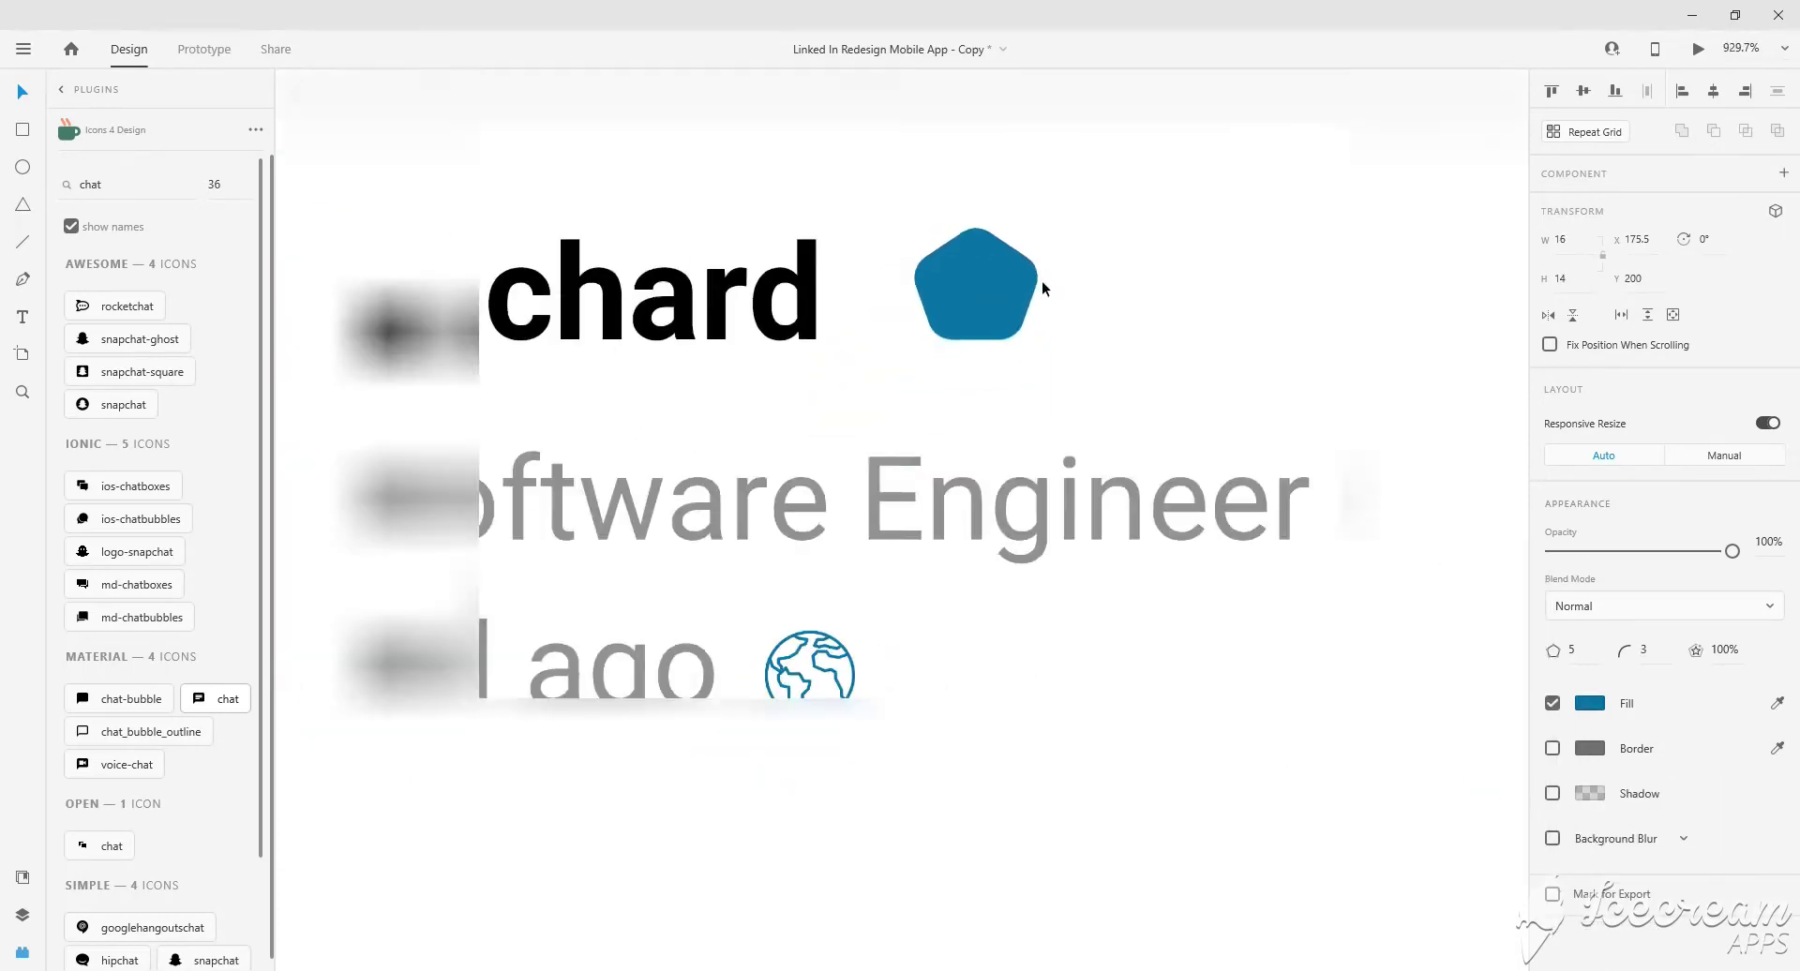
scroll(1045, 334, down, 3)
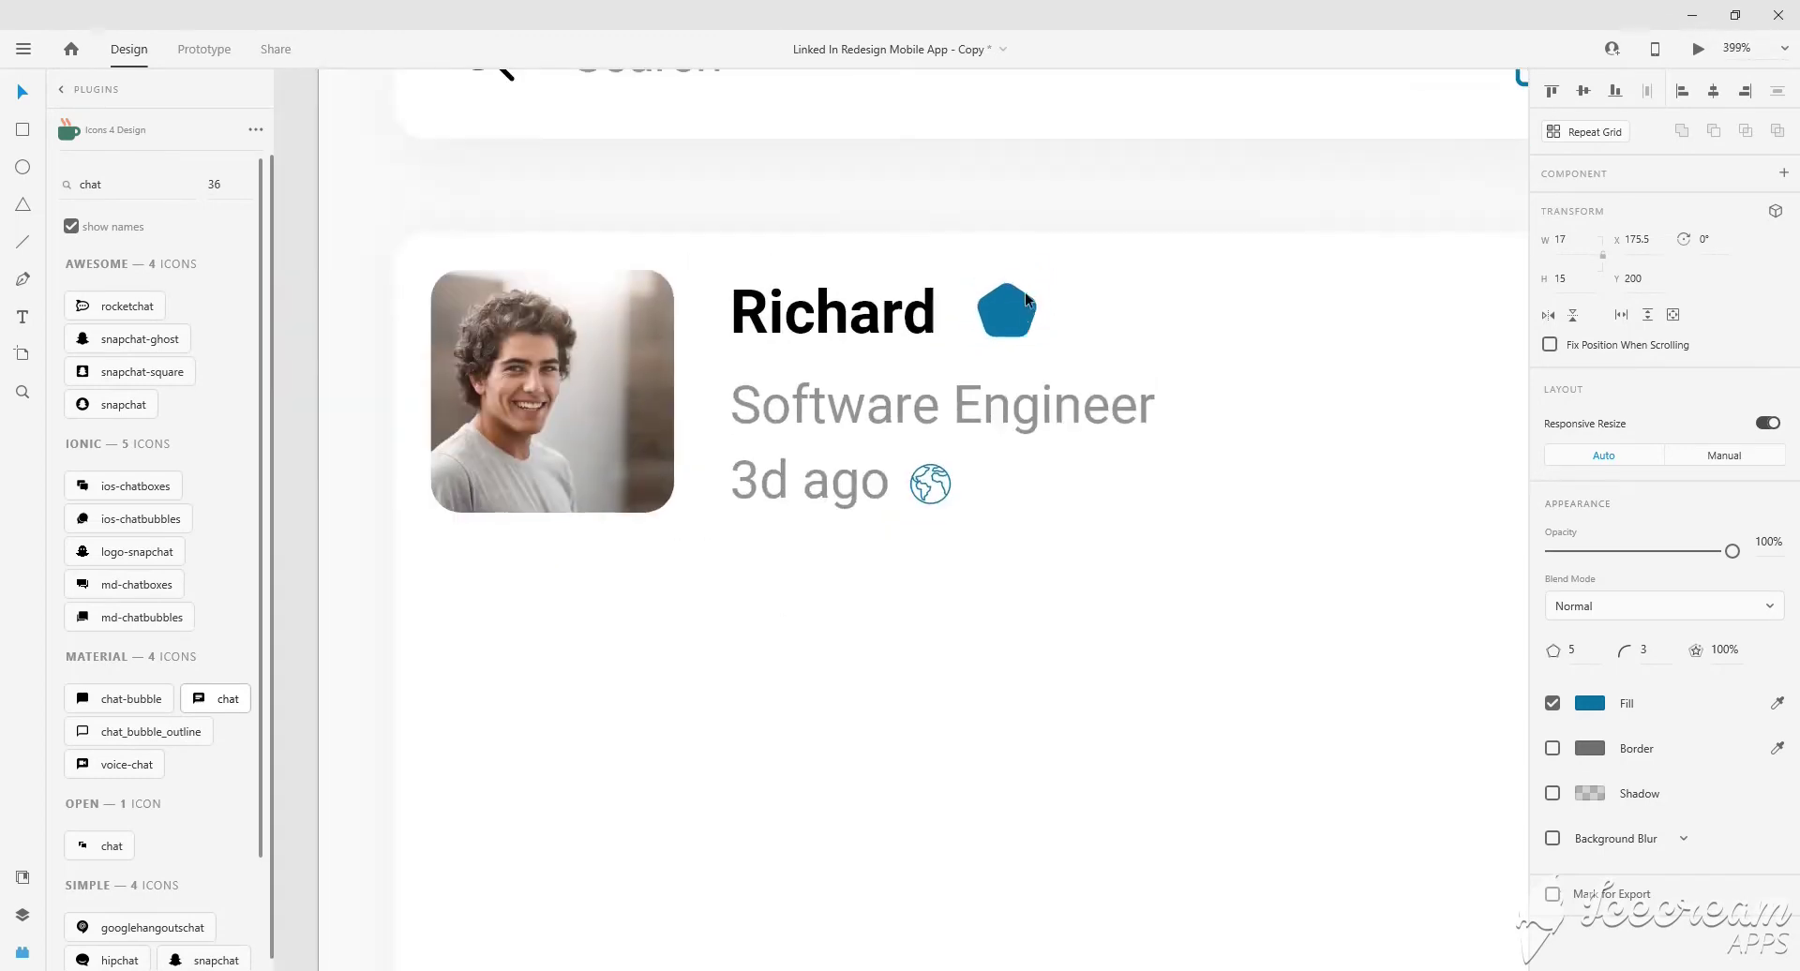
drag(1034, 312, 1028, 311)
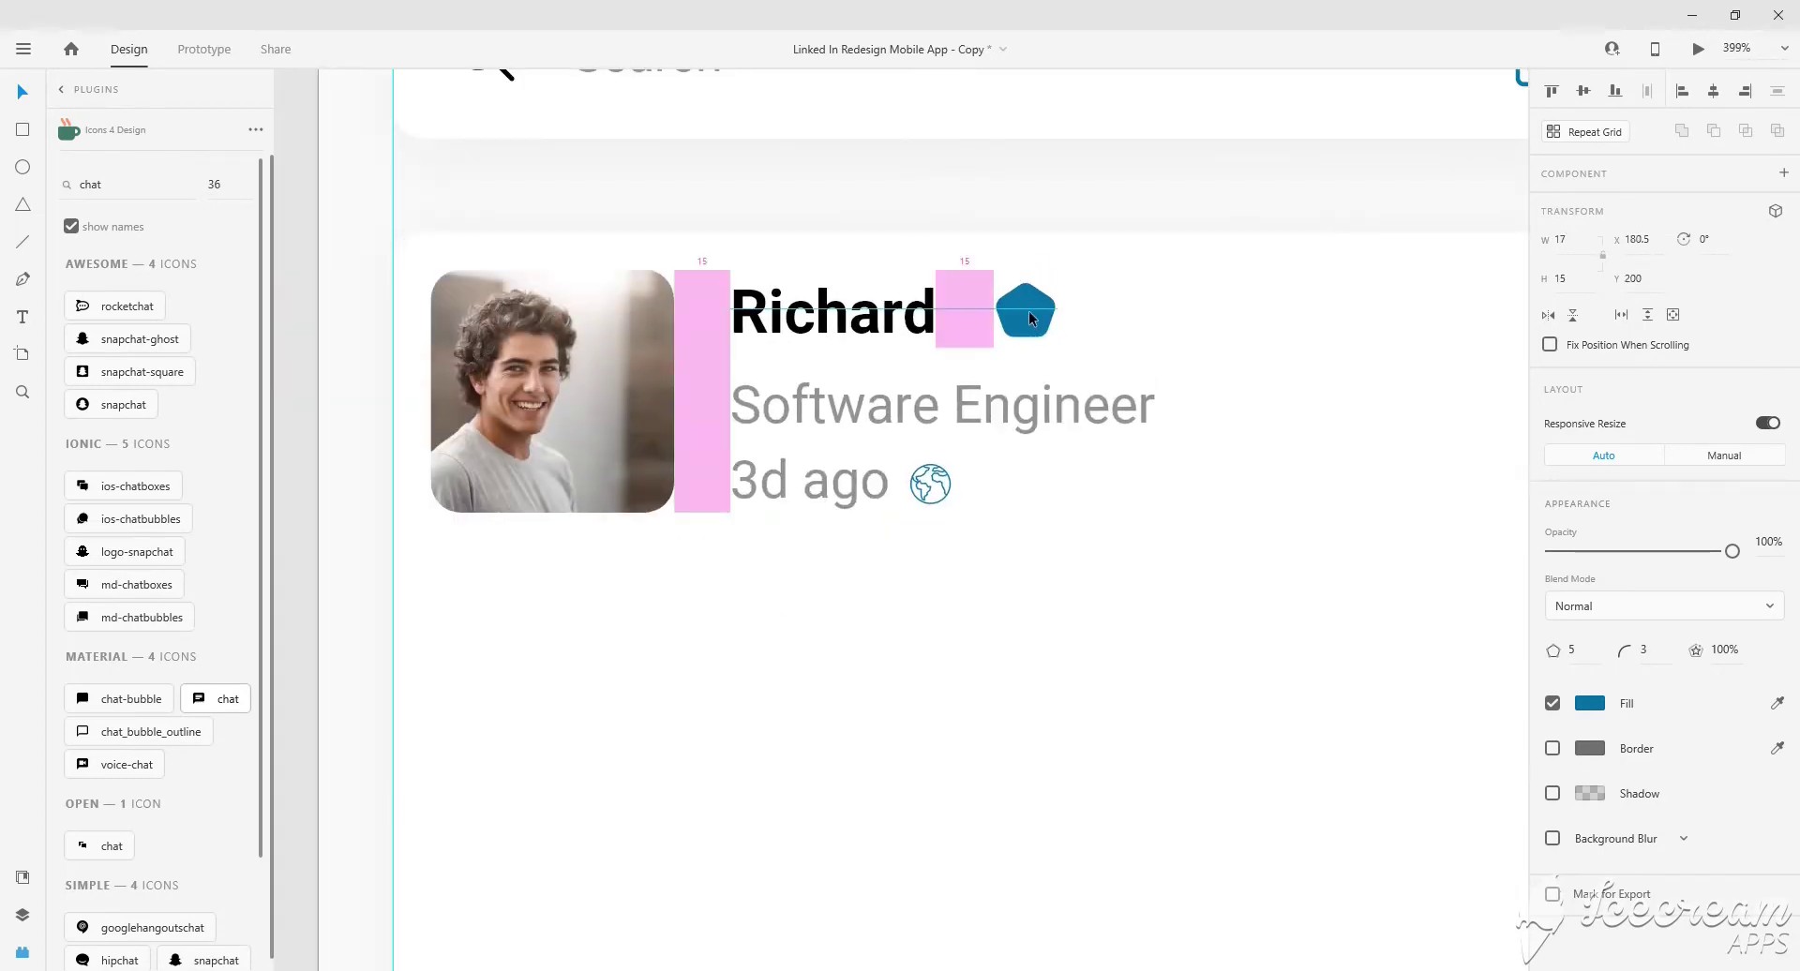
scroll(1049, 326, up, 3)
scroll(1020, 330, down, 1)
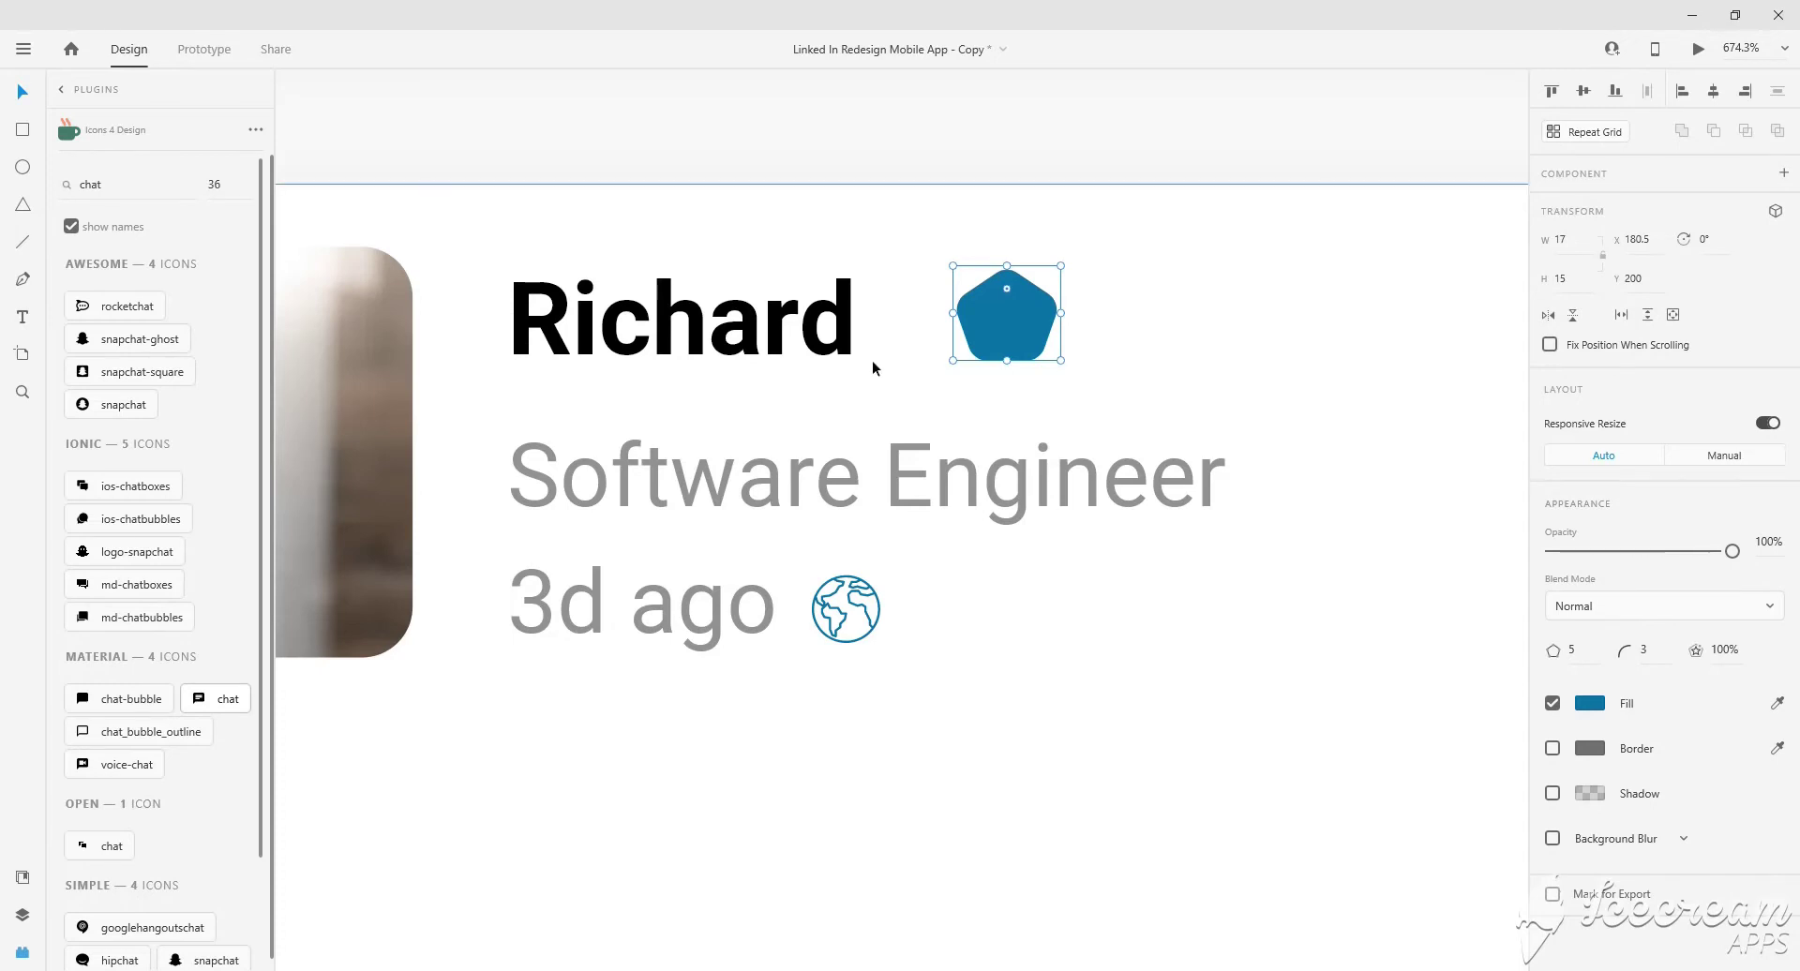
Copy the name text onto the pentagon as a centred '1'.
click(844, 328)
drag(844, 328, 1341, 328)
double_click(1172, 315)
text(1)
scroll(1041, 342, up, 3)
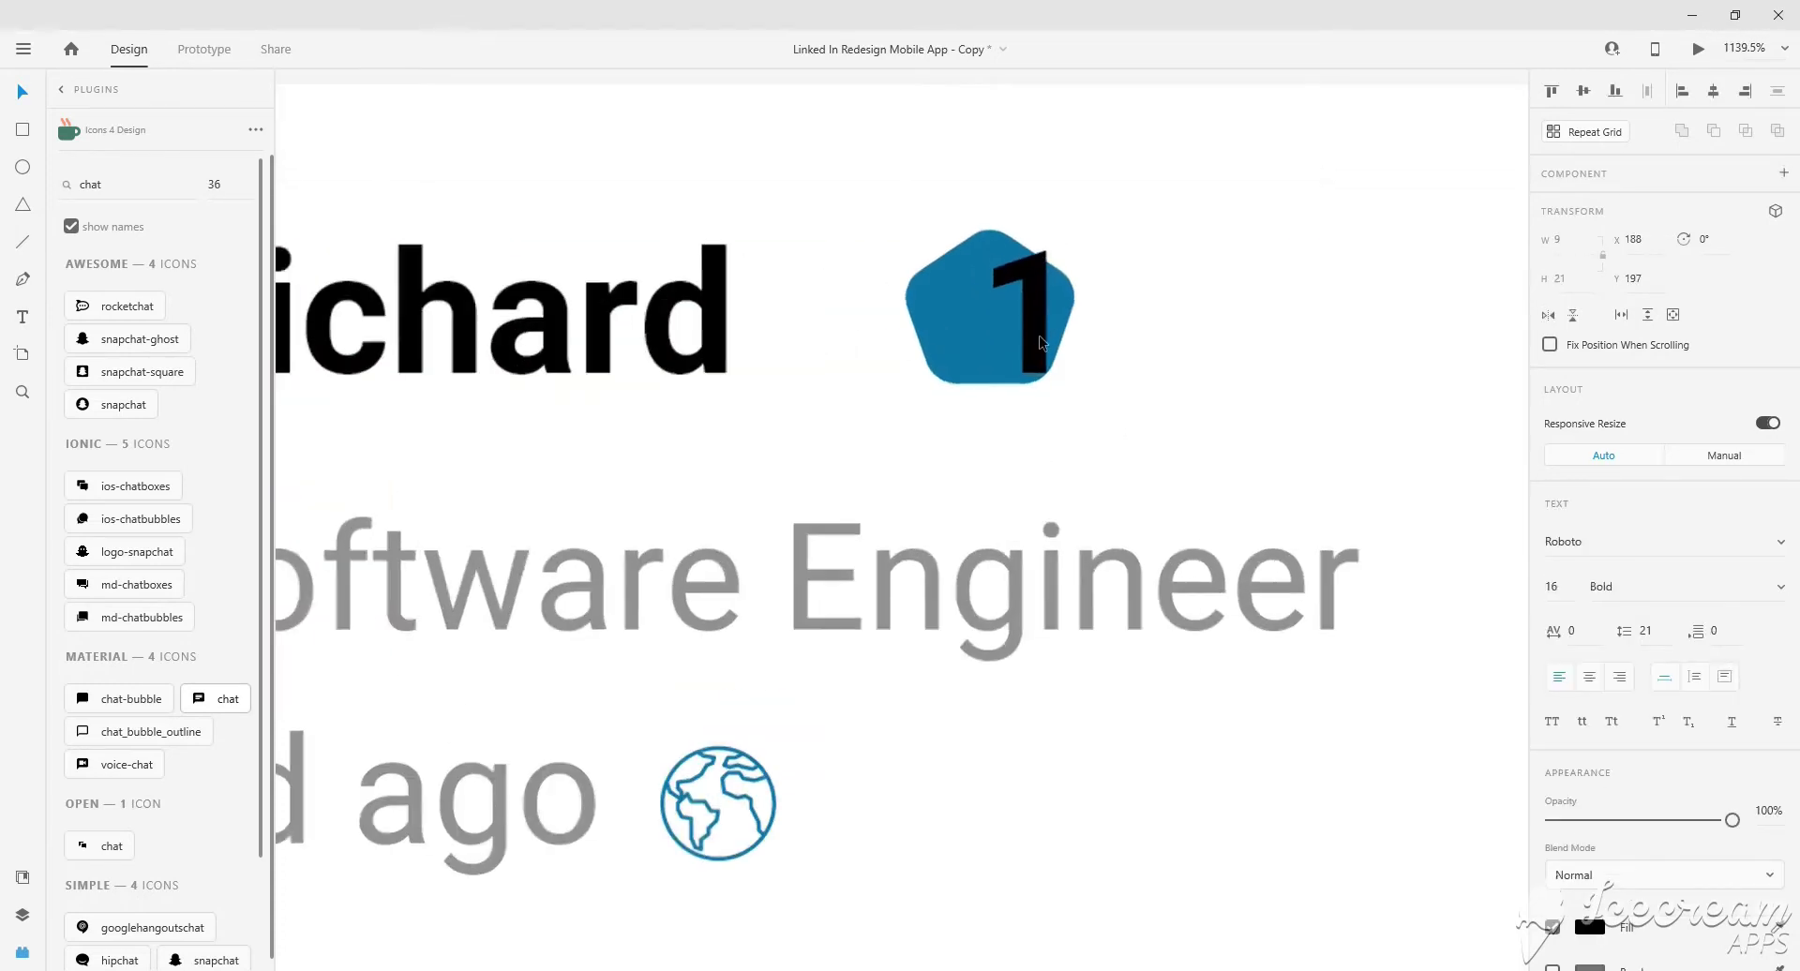
drag(1041, 306, 994, 330)
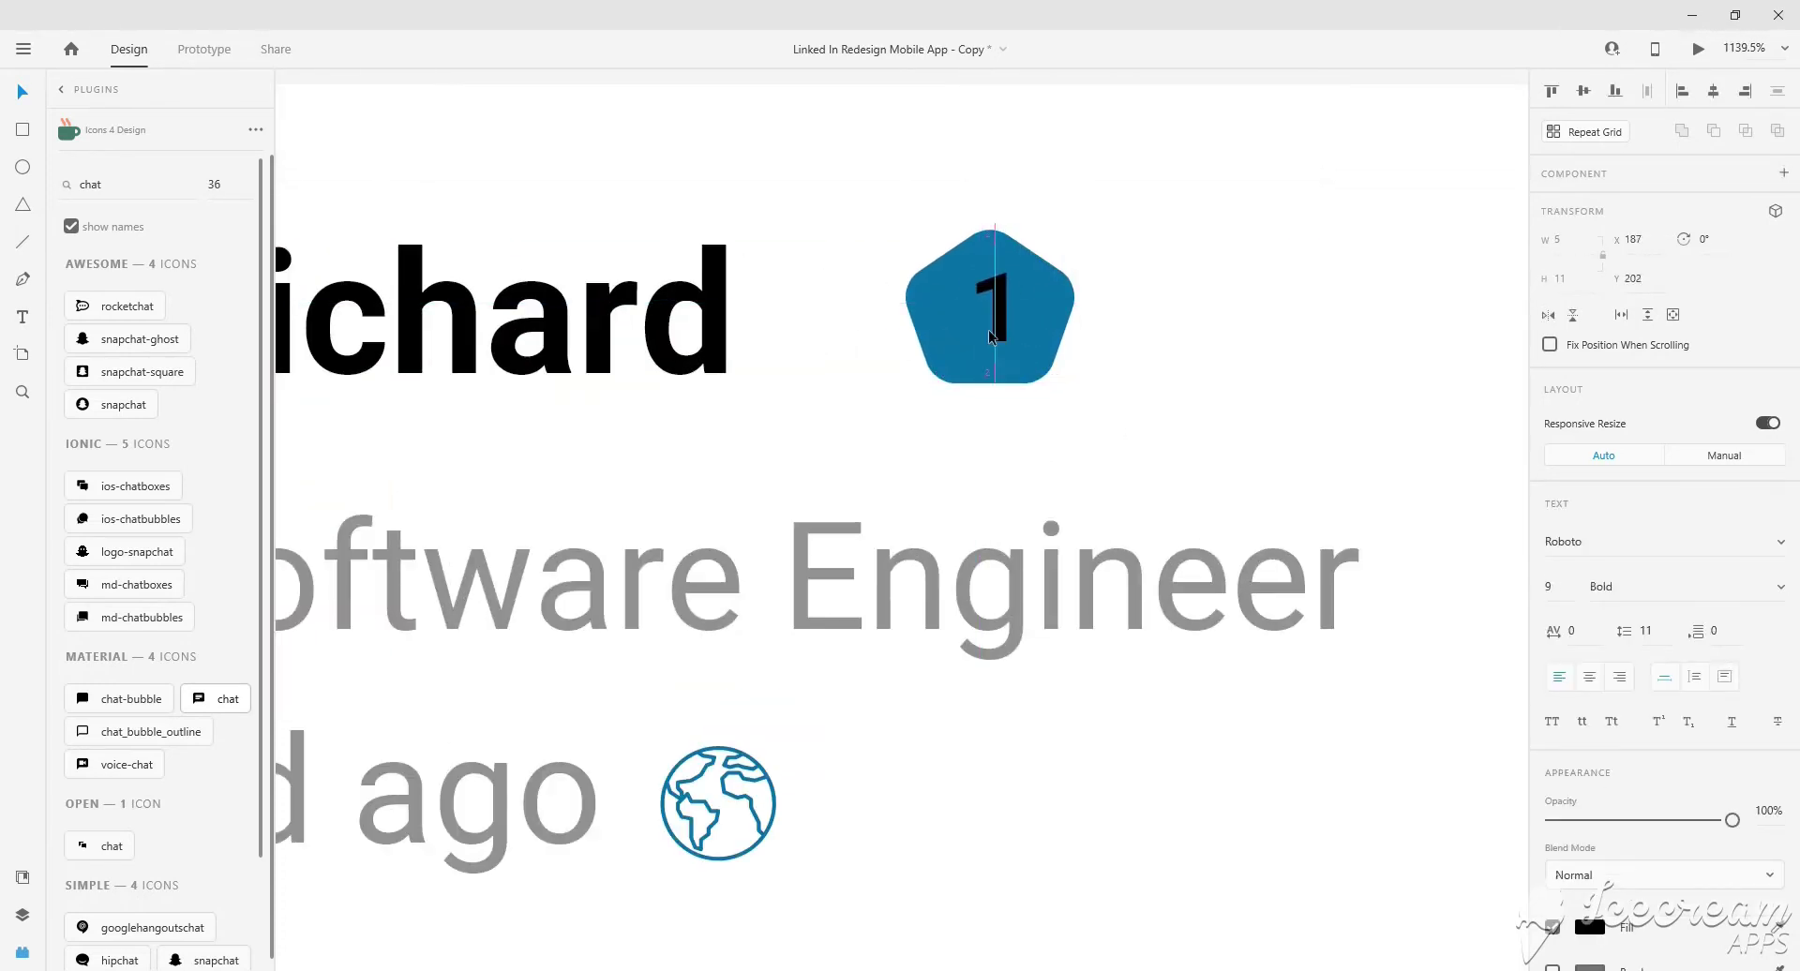
Convert the '1' to a path and fill it white #FFFFFF.
right_click(993, 338)
click(1425, 536)
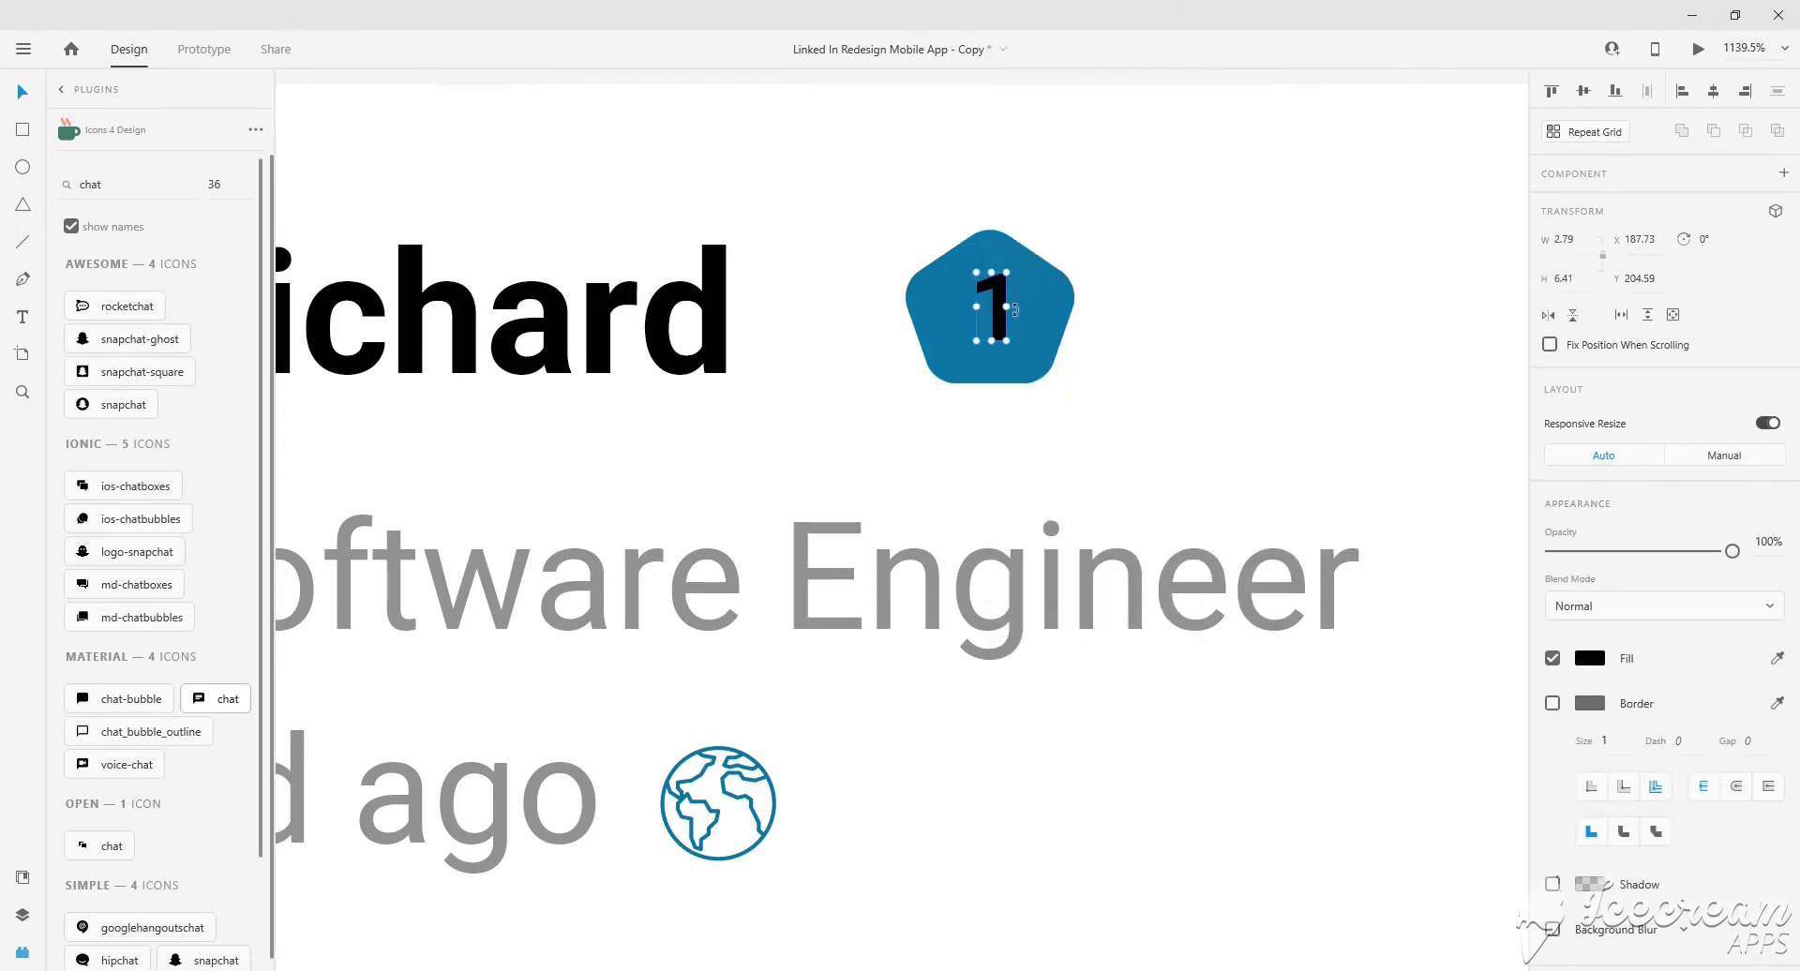
scroll(1015, 310, up, 5)
click(1589, 658)
text(FFFFFF)
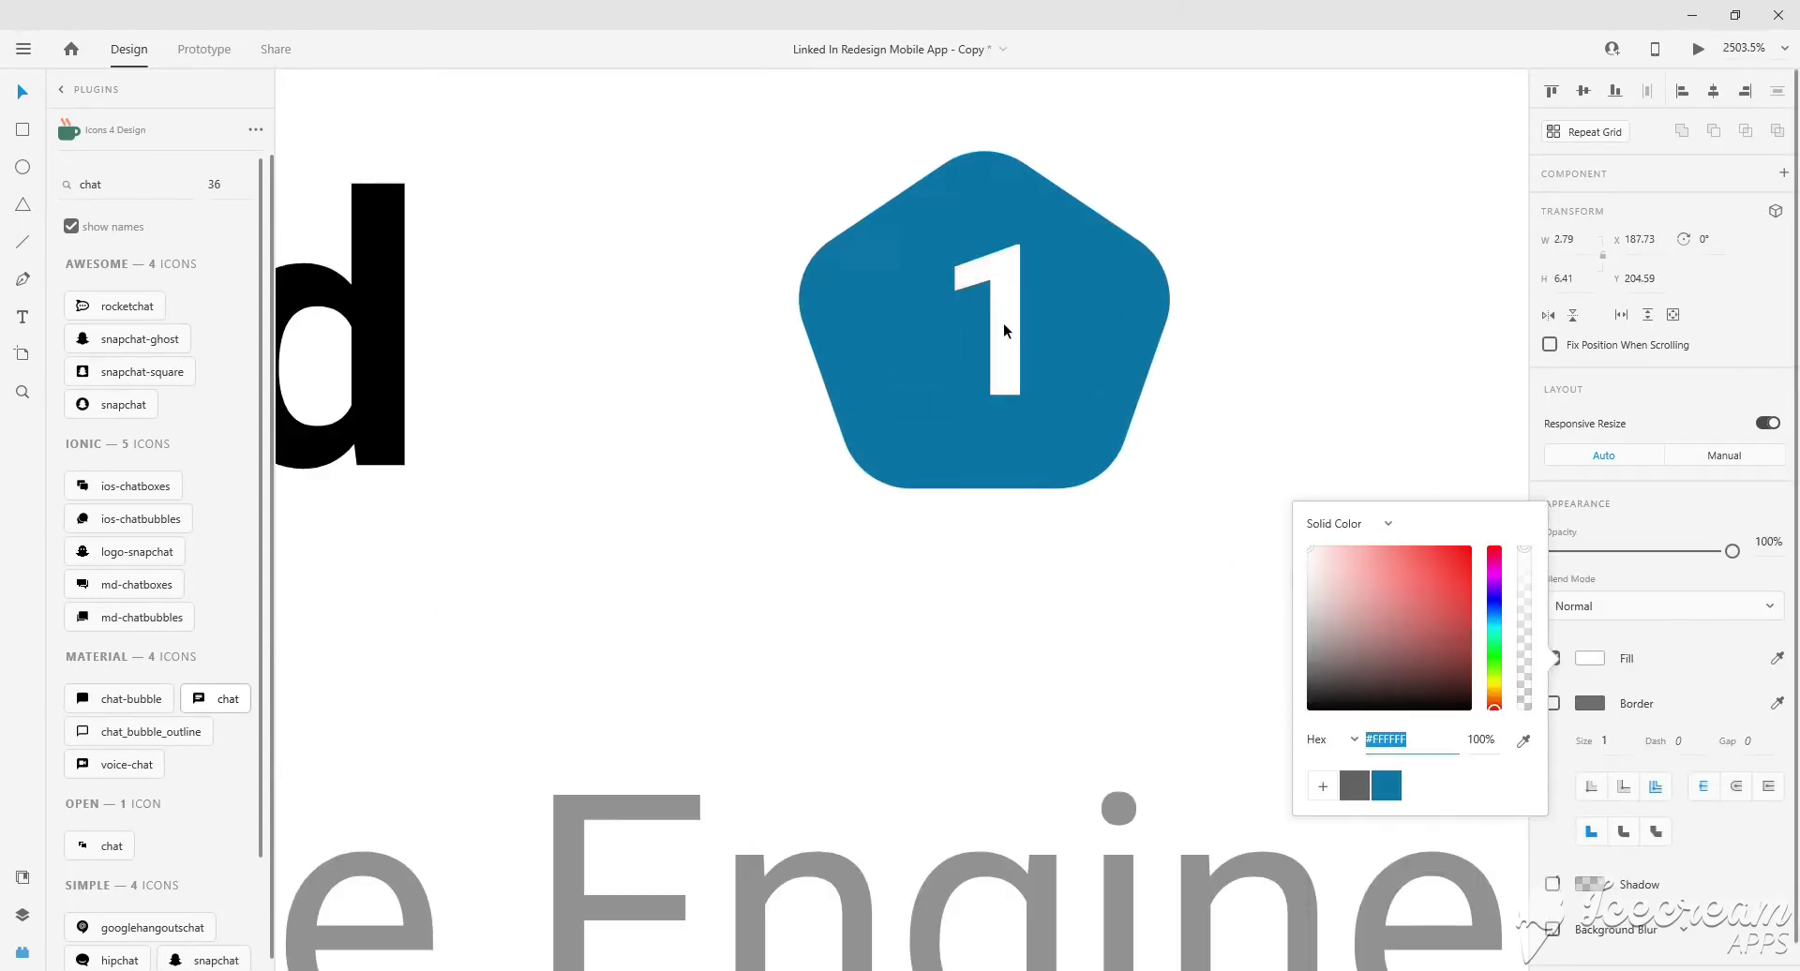
scroll(1004, 334, down, 5)
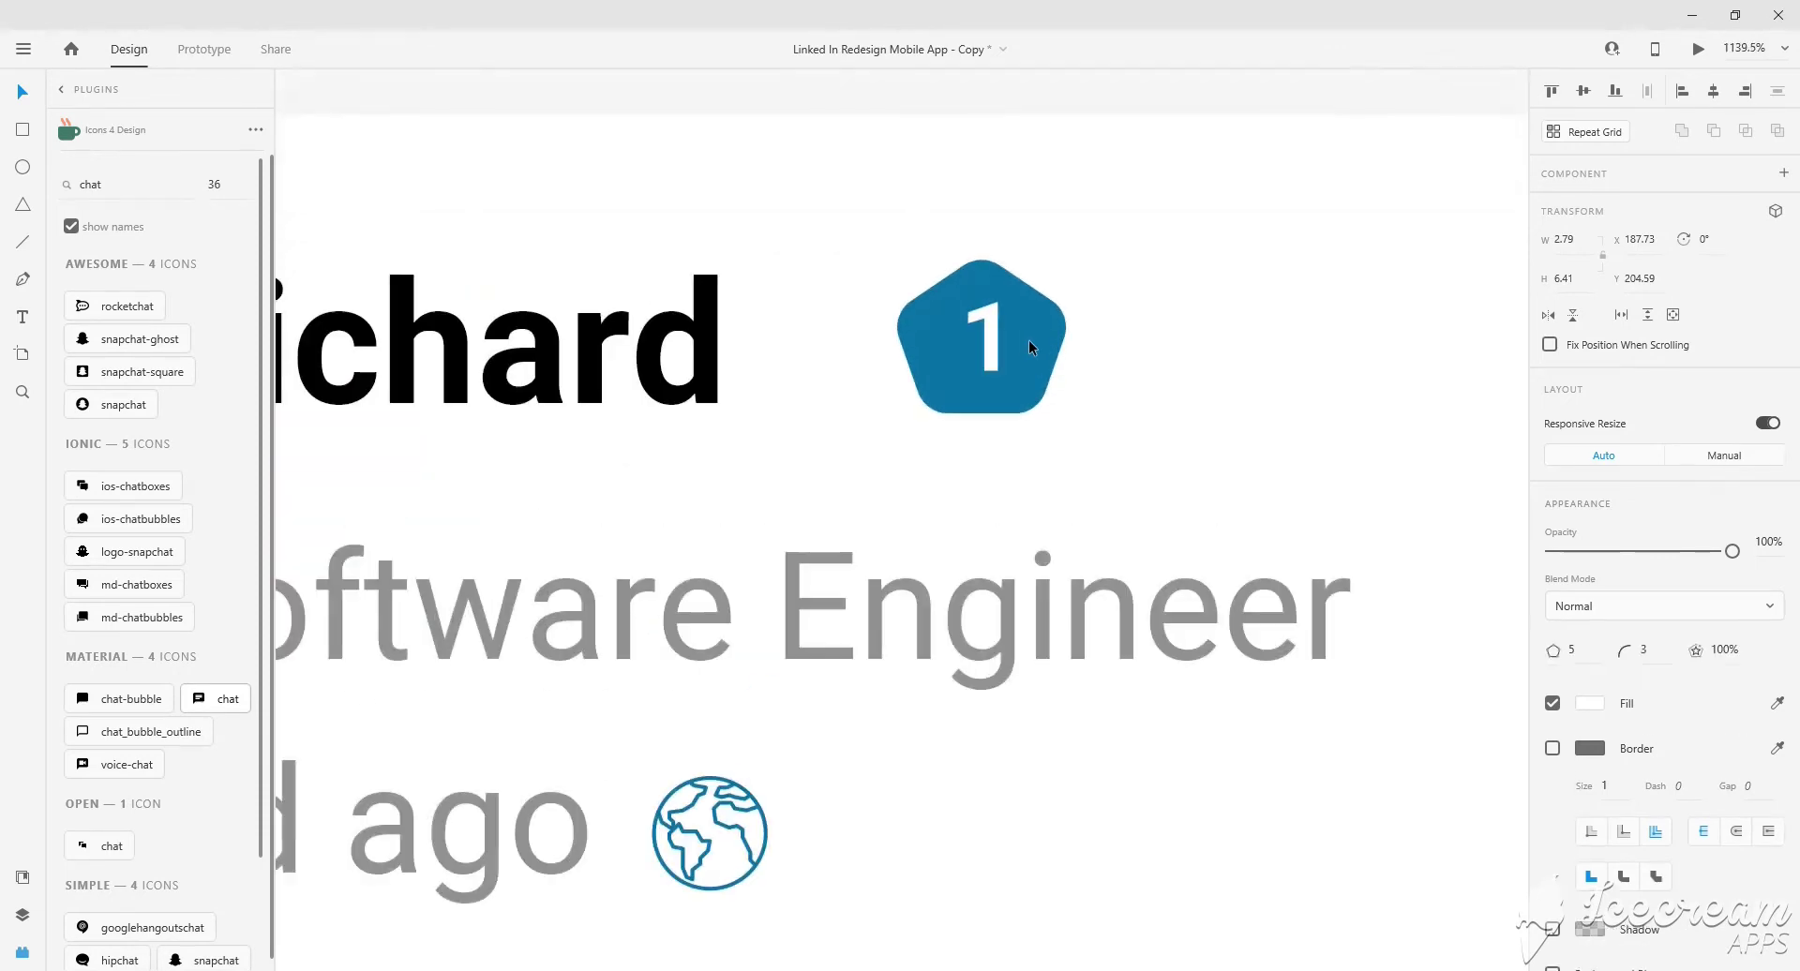
Set the pentagon badge's width to 16.
click(1028, 340)
text(1)
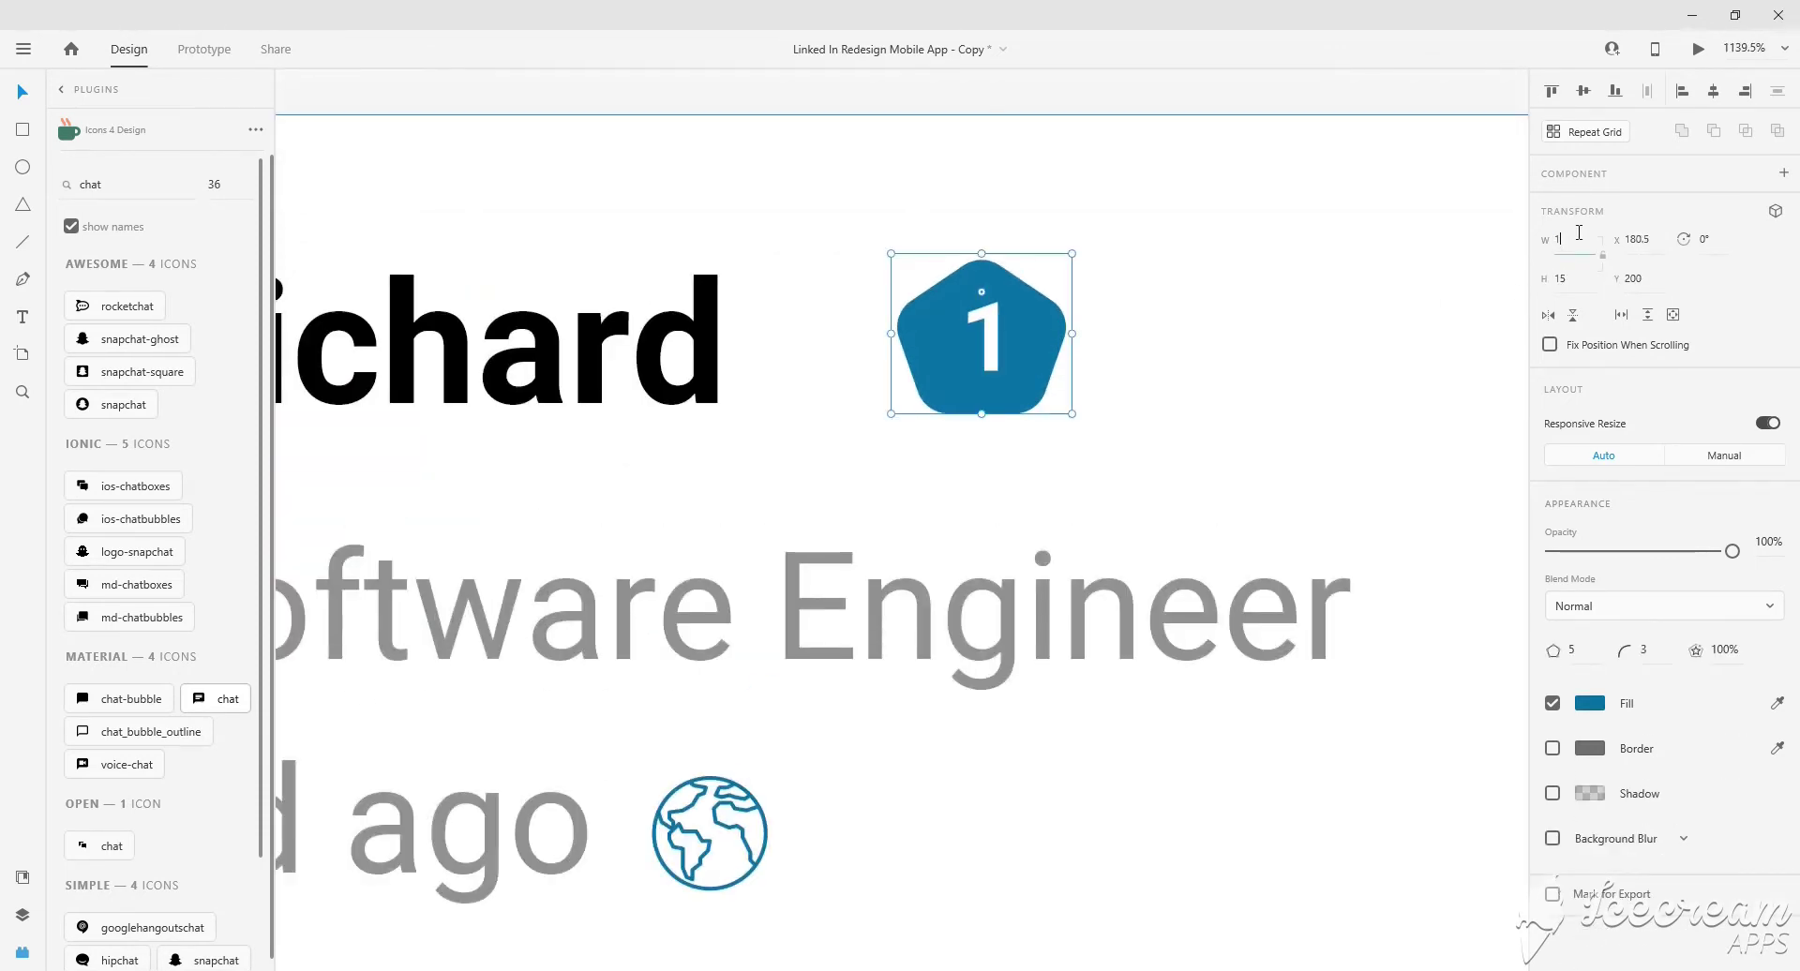
text(5)
key(Return)
drag(1557, 252, 1566, 243)
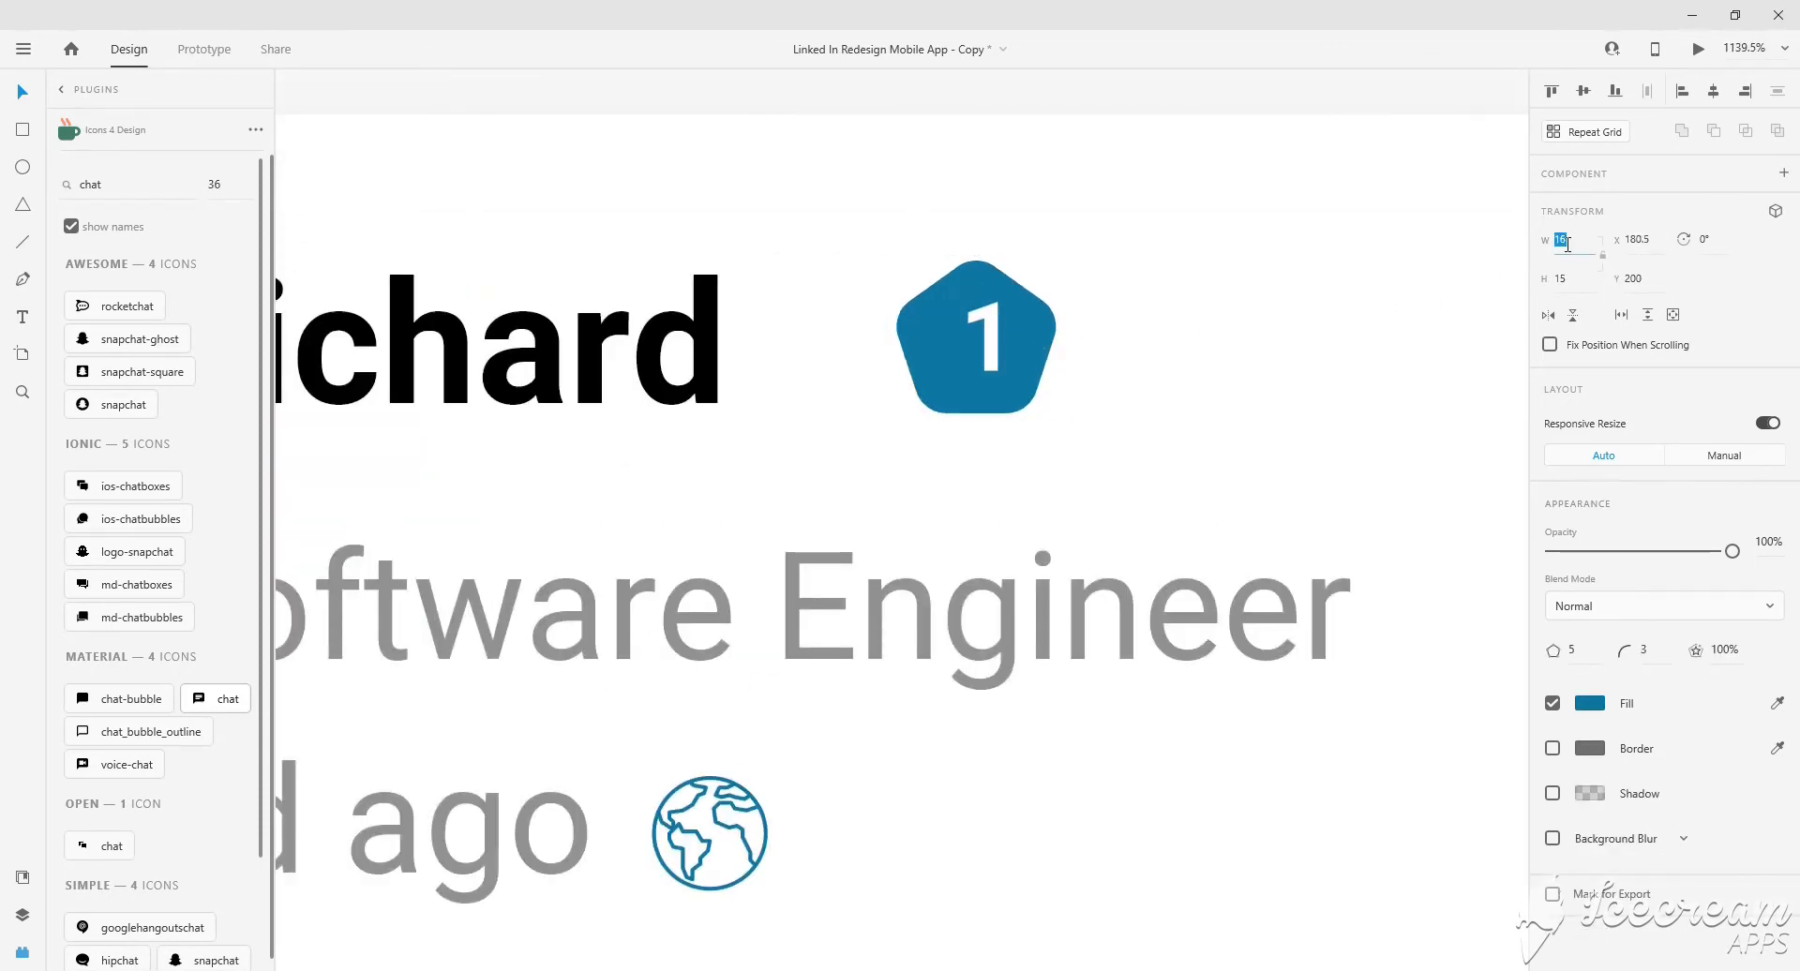
scroll(1009, 323, down, 5)
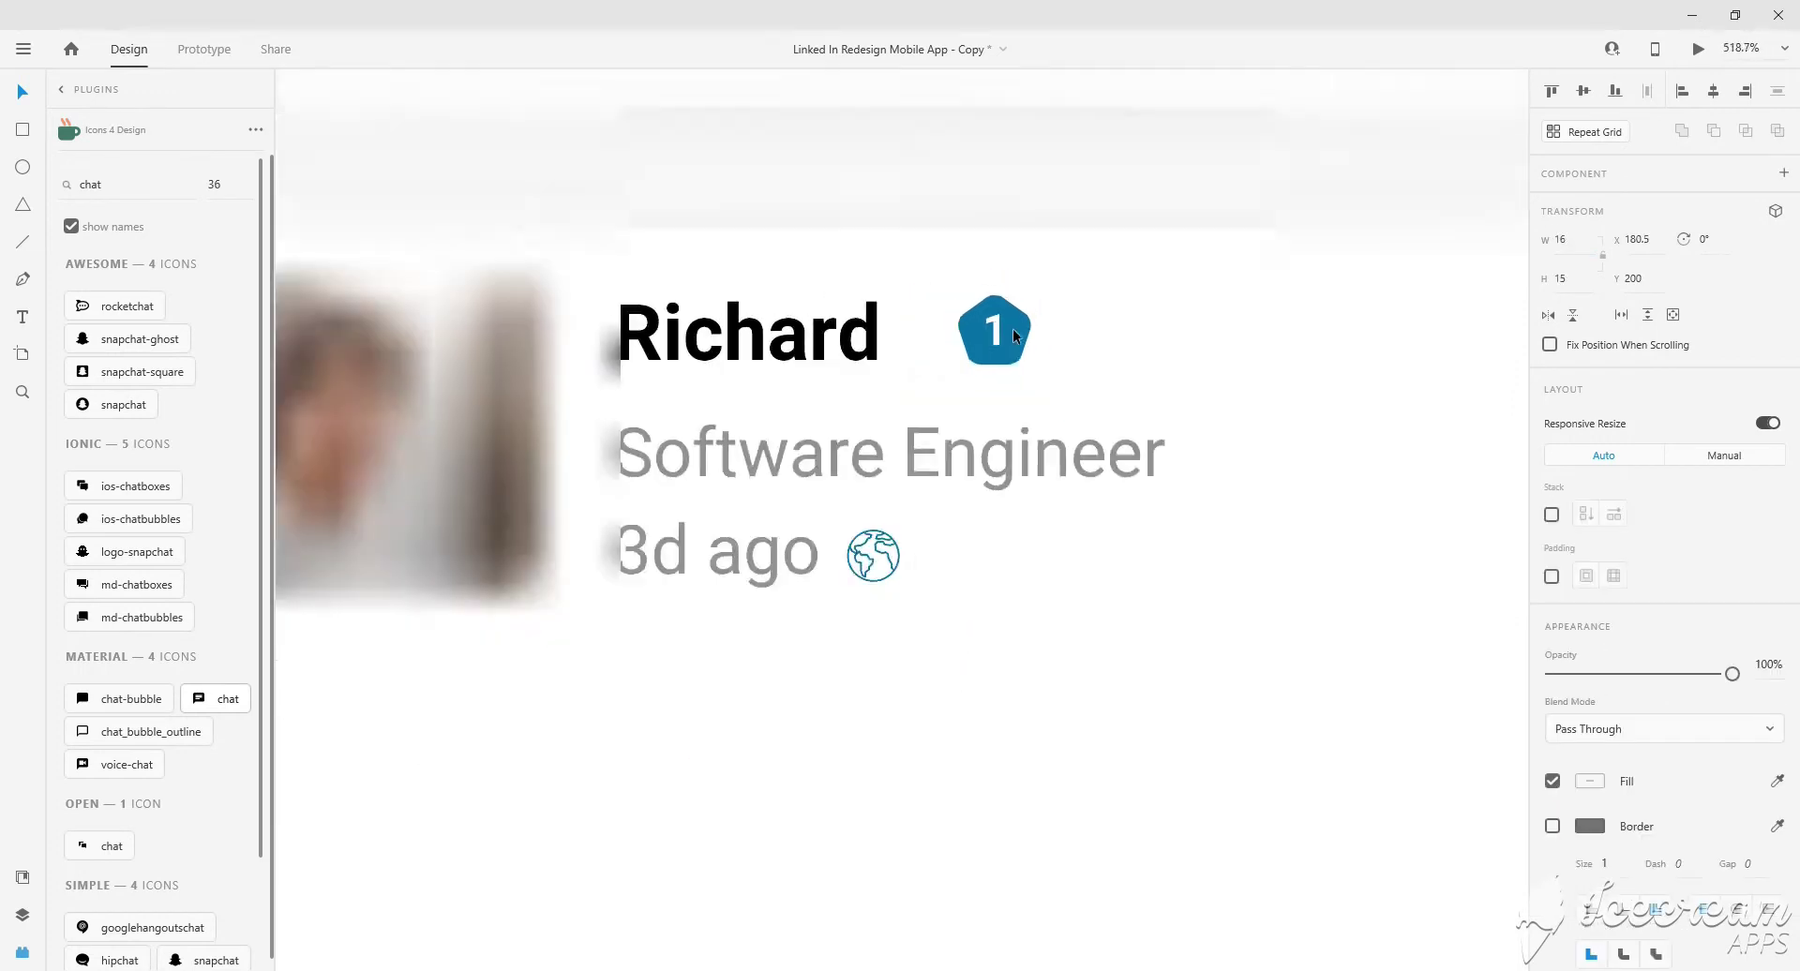
scroll(891, 281, down, 2)
Nudge the badge closer to Richard and place the dropdown arrow at the card's top-right.
drag(847, 244, 844, 244)
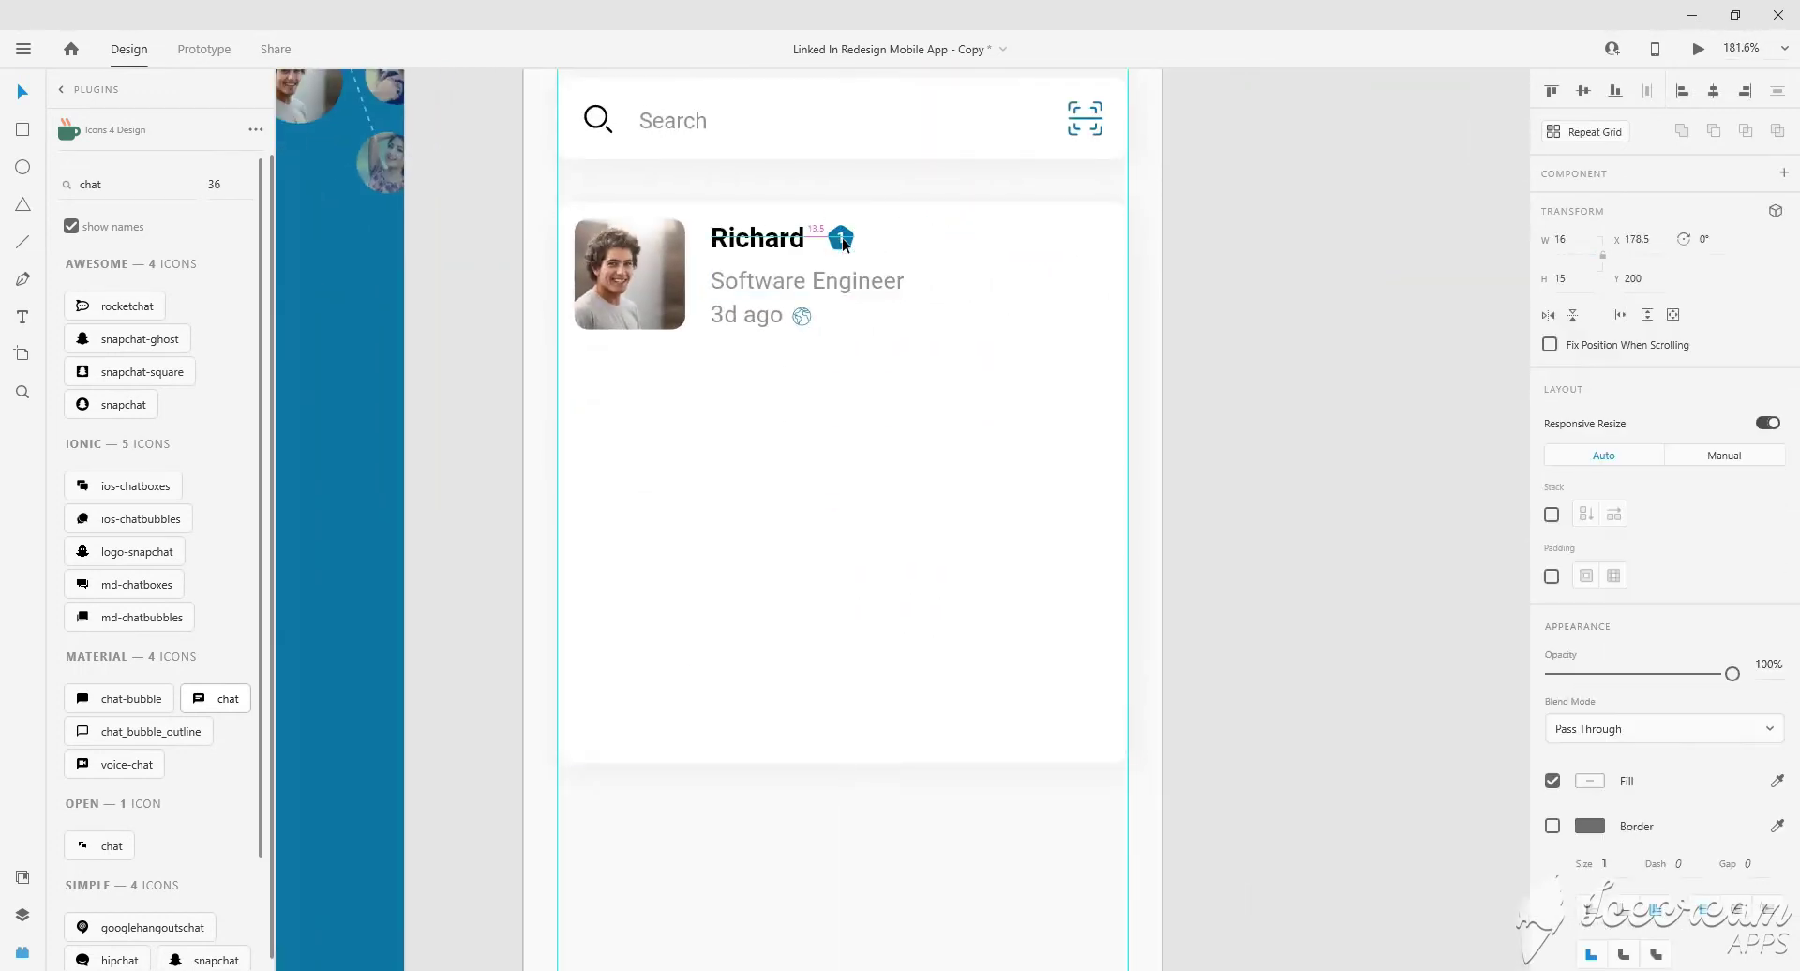
scroll(793, 294, up, 2)
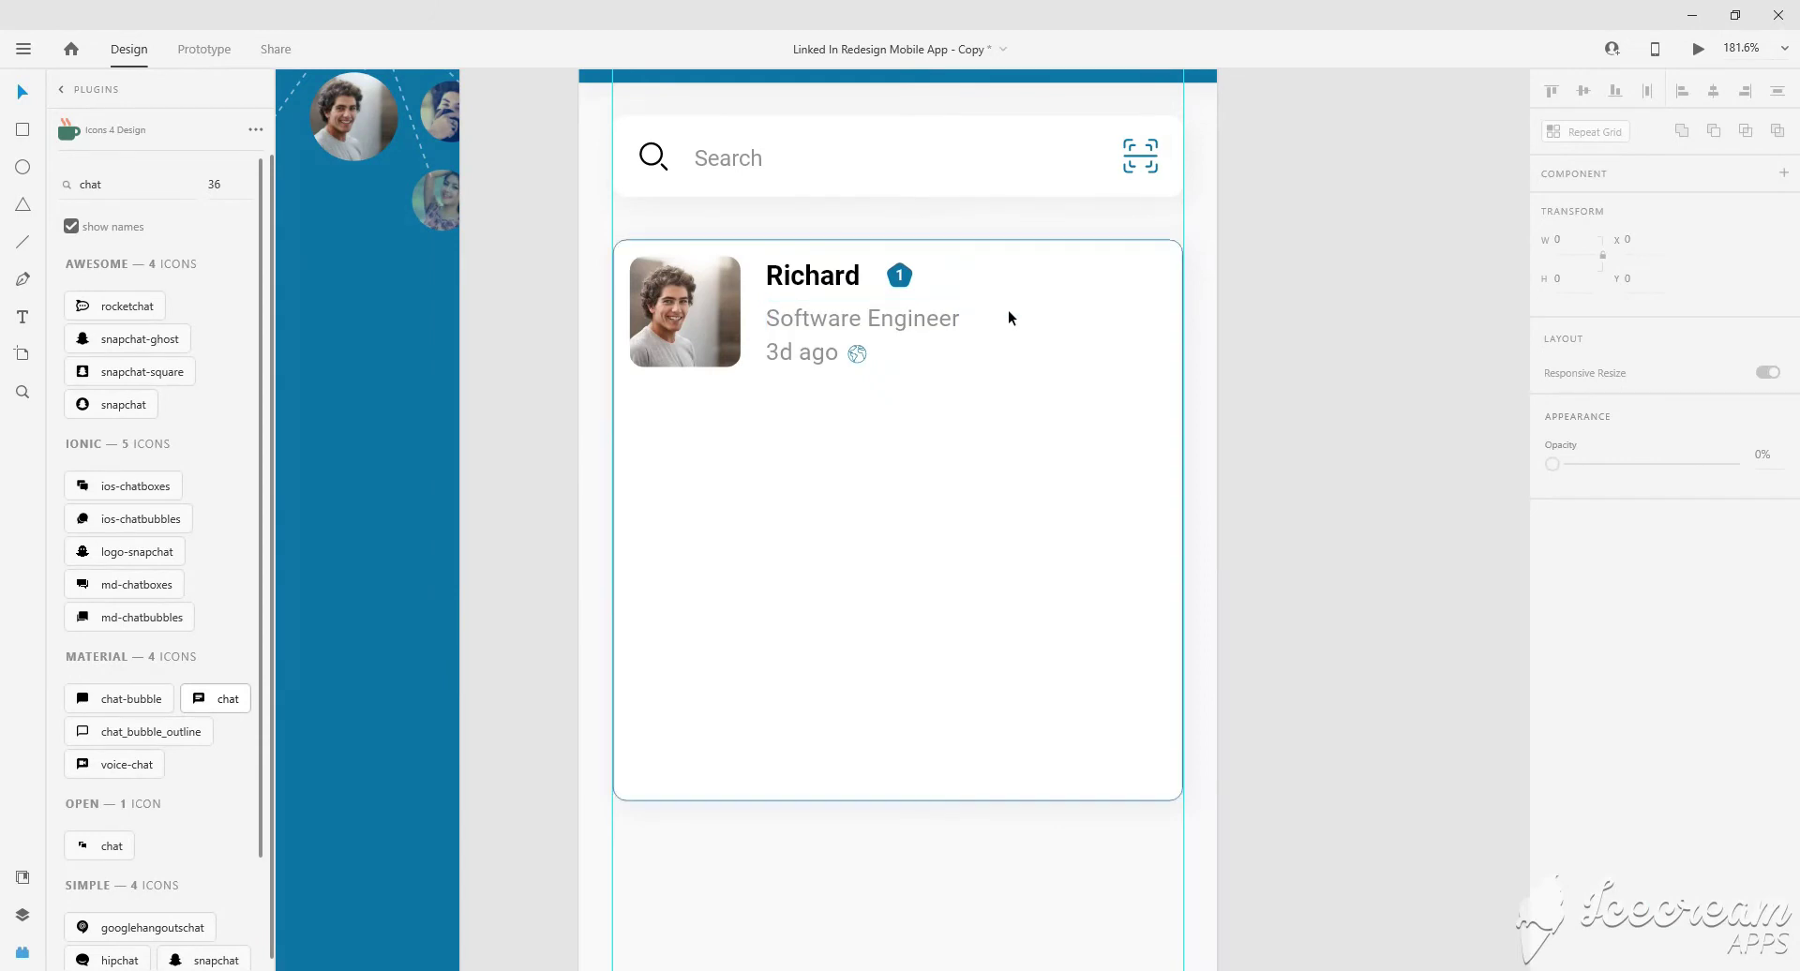
scroll(1125, 296, right, 2)
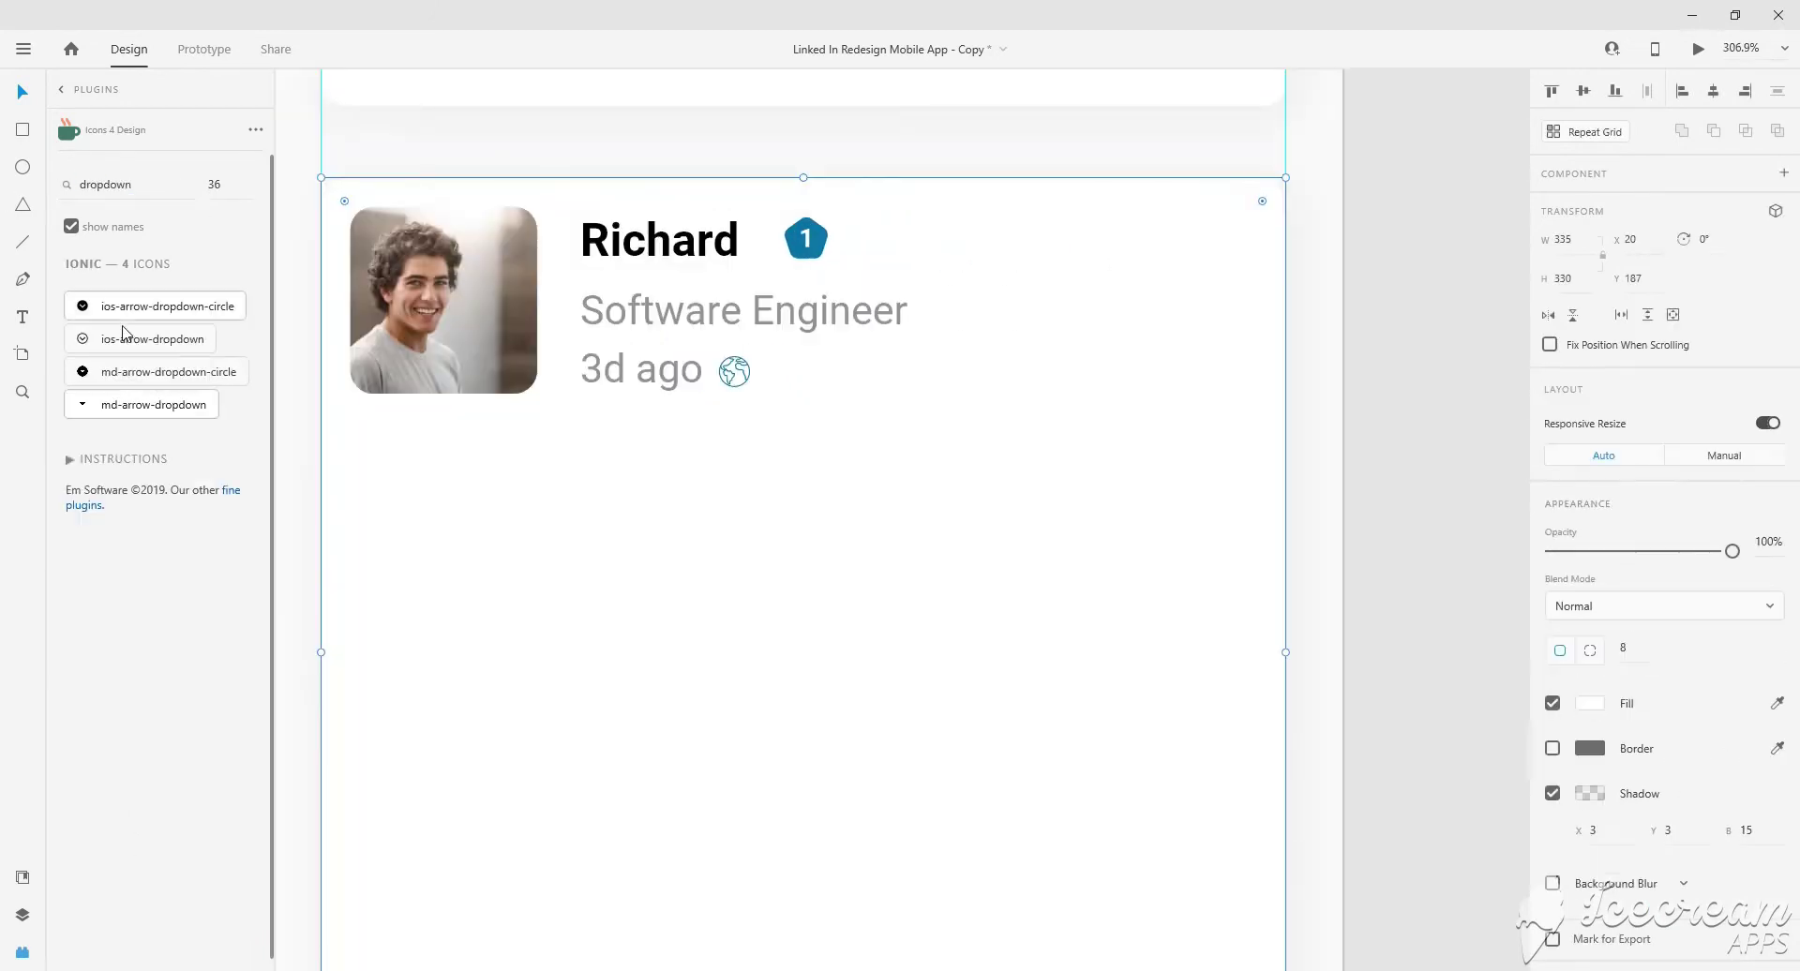
drag(994, 239, 935, 237)
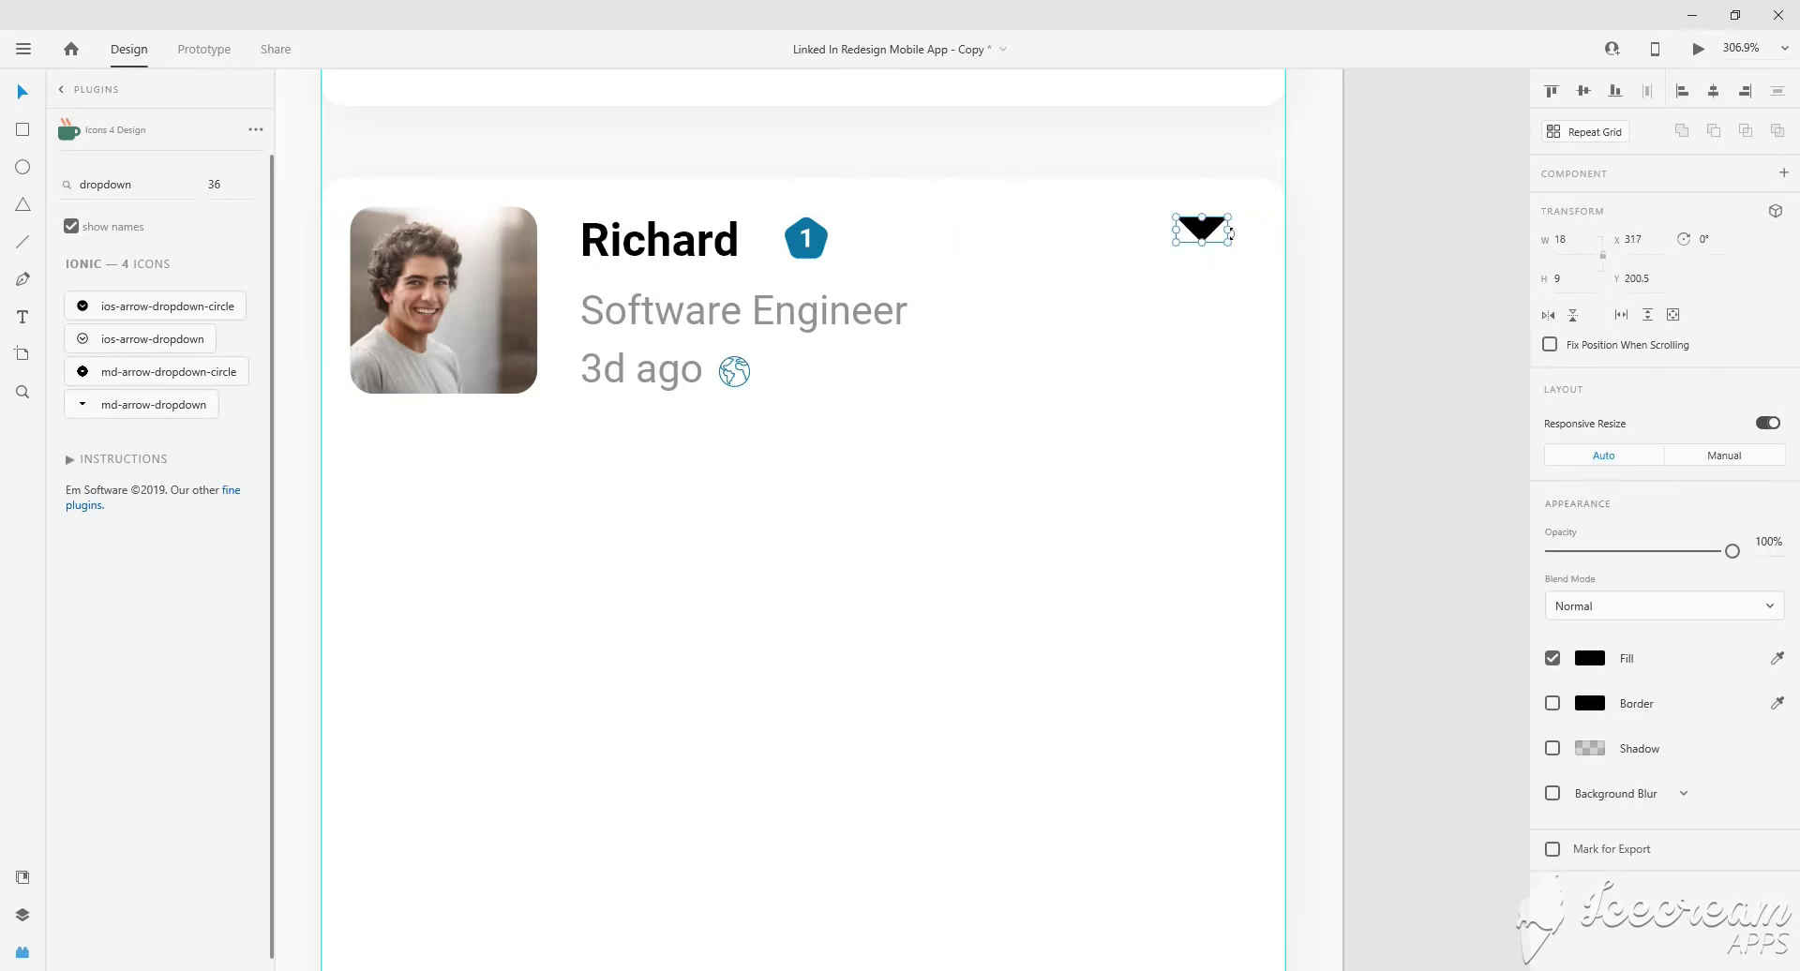
scroll(1230, 233, up, 5)
Shrink the dropdown arrow to 8.4×4.2 and move it to the card's right edge.
drag(1036, 267, 1130, 223)
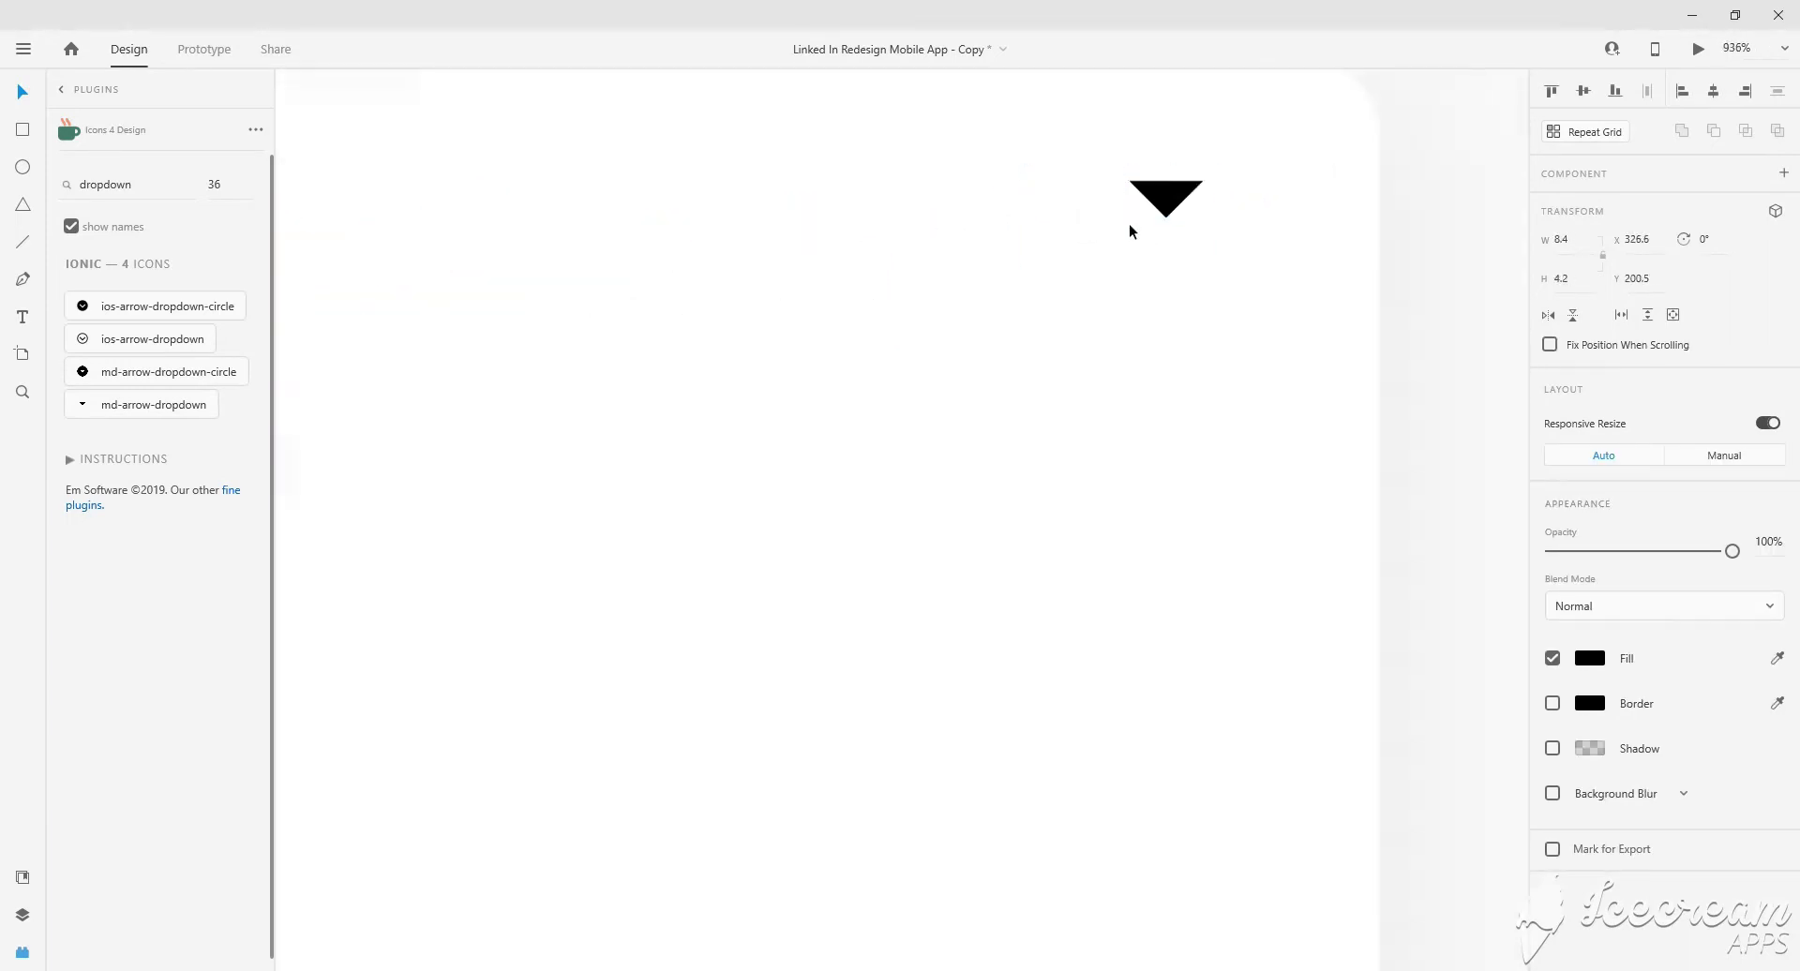
scroll(1336, 233, down, 5)
scroll(1337, 239, down, 2)
drag(1335, 239, 1339, 247)
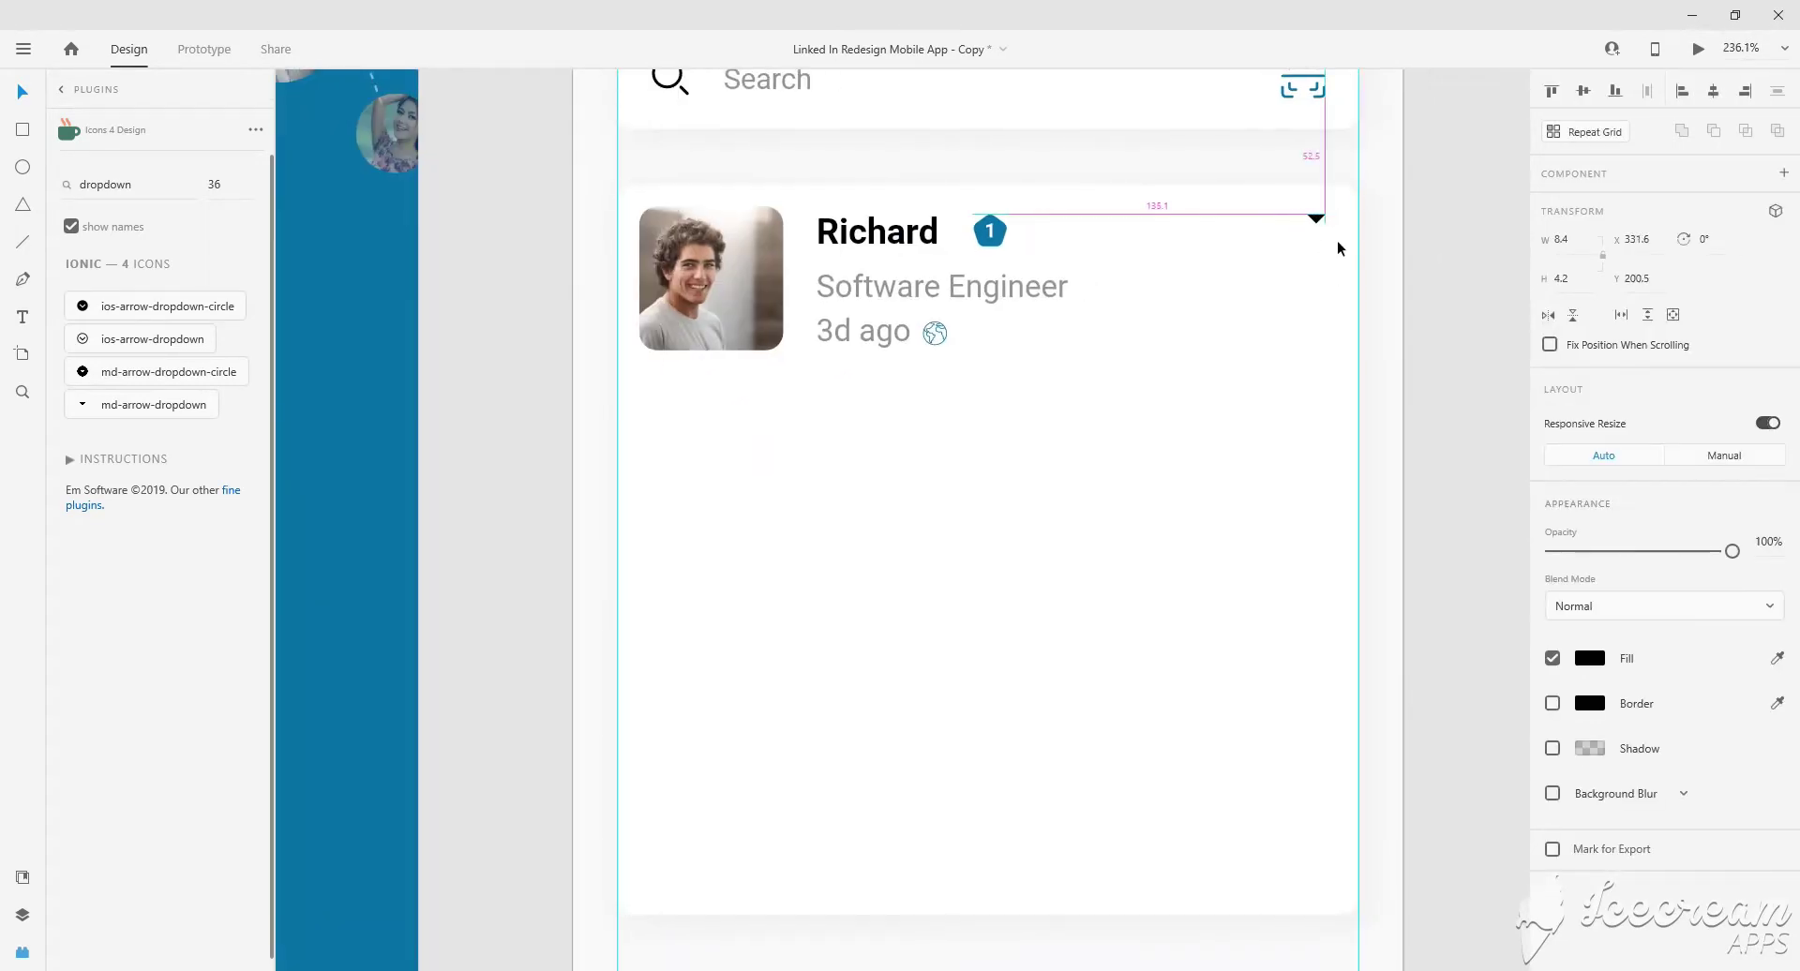
scroll(1338, 245, right, 2)
click(1337, 246)
scroll(1082, 293, down, 2)
scroll(1343, 279, right, 2)
scroll(938, 345, up, 2)
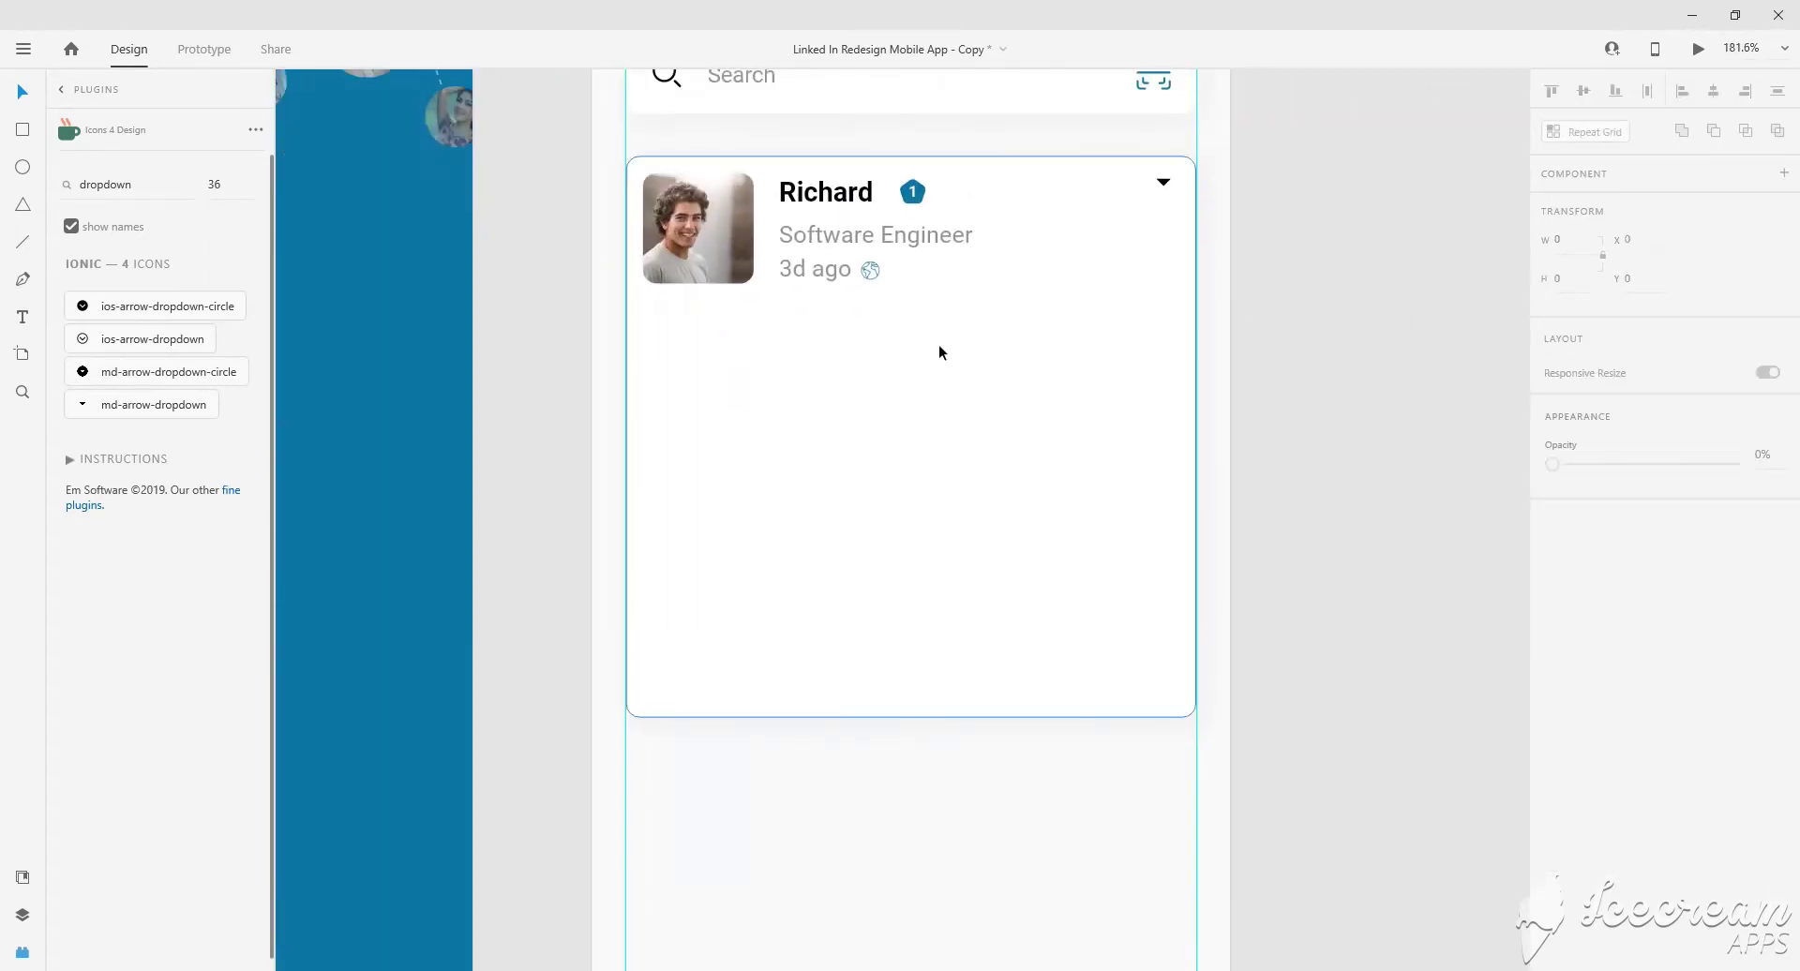
scroll(960, 357, left, 2)
click(970, 243)
Copy the Software Engineer text below the photo, make it taller, and fill it with Lorem Ipsum.
drag(970, 244, 834, 345)
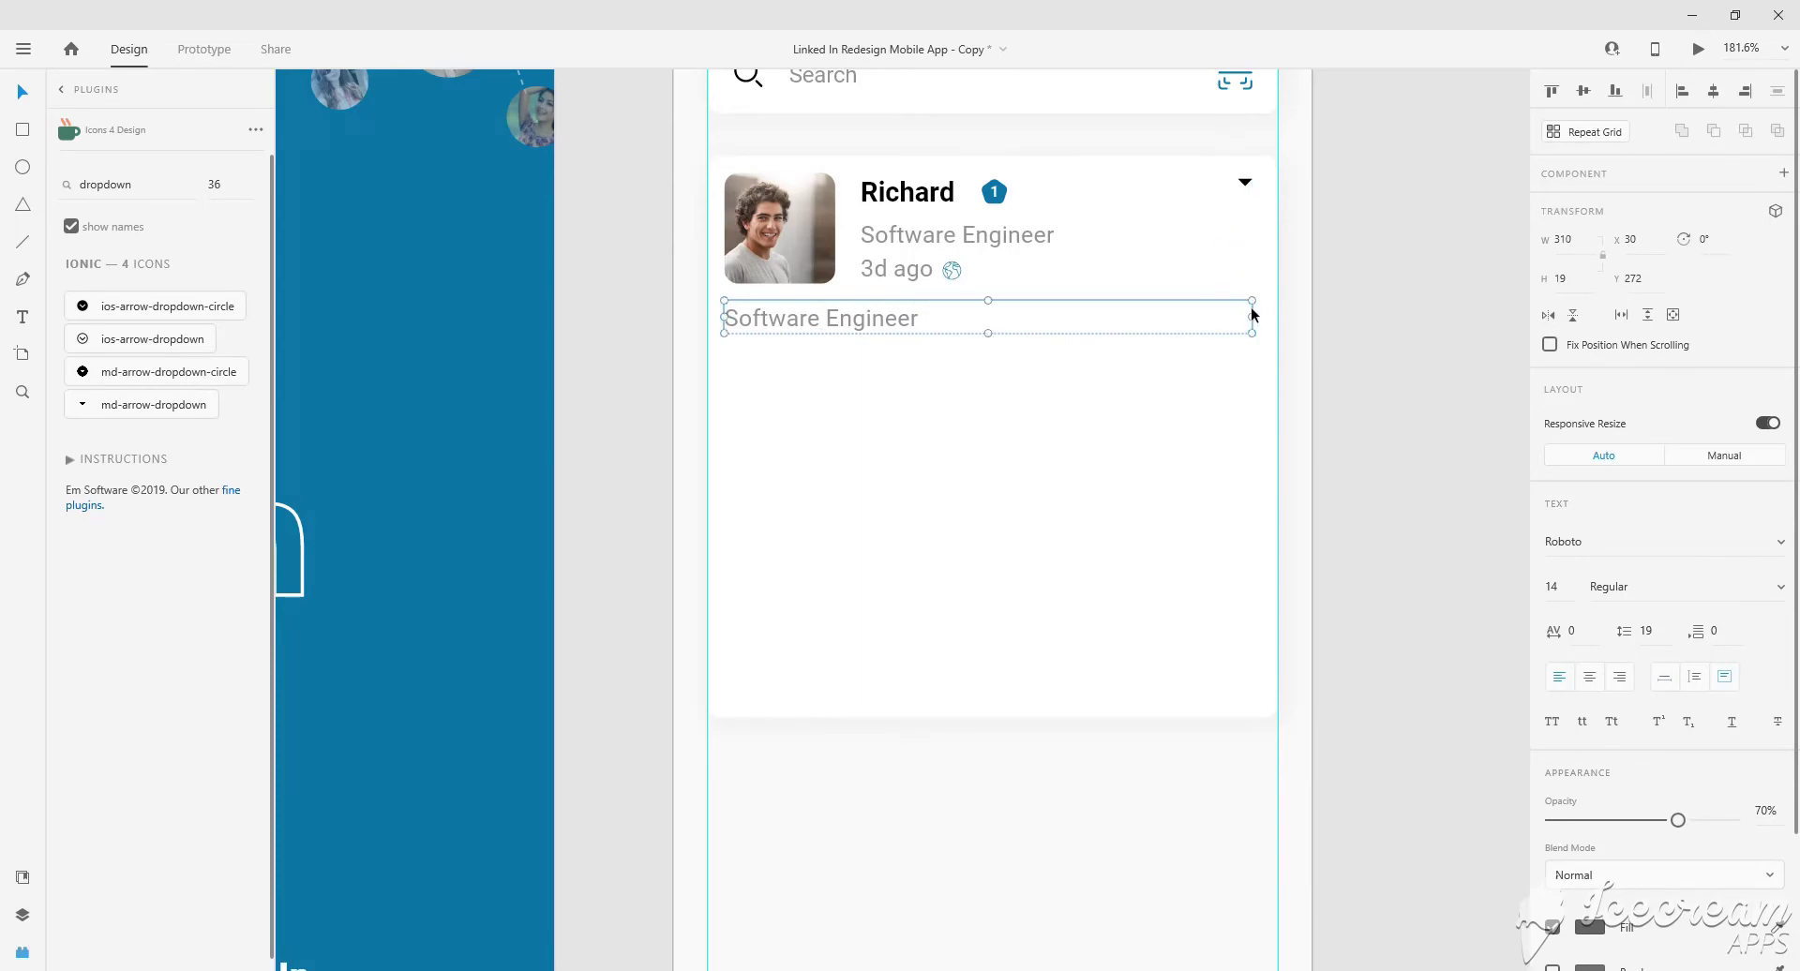
drag(988, 333, 993, 363)
key(Return)
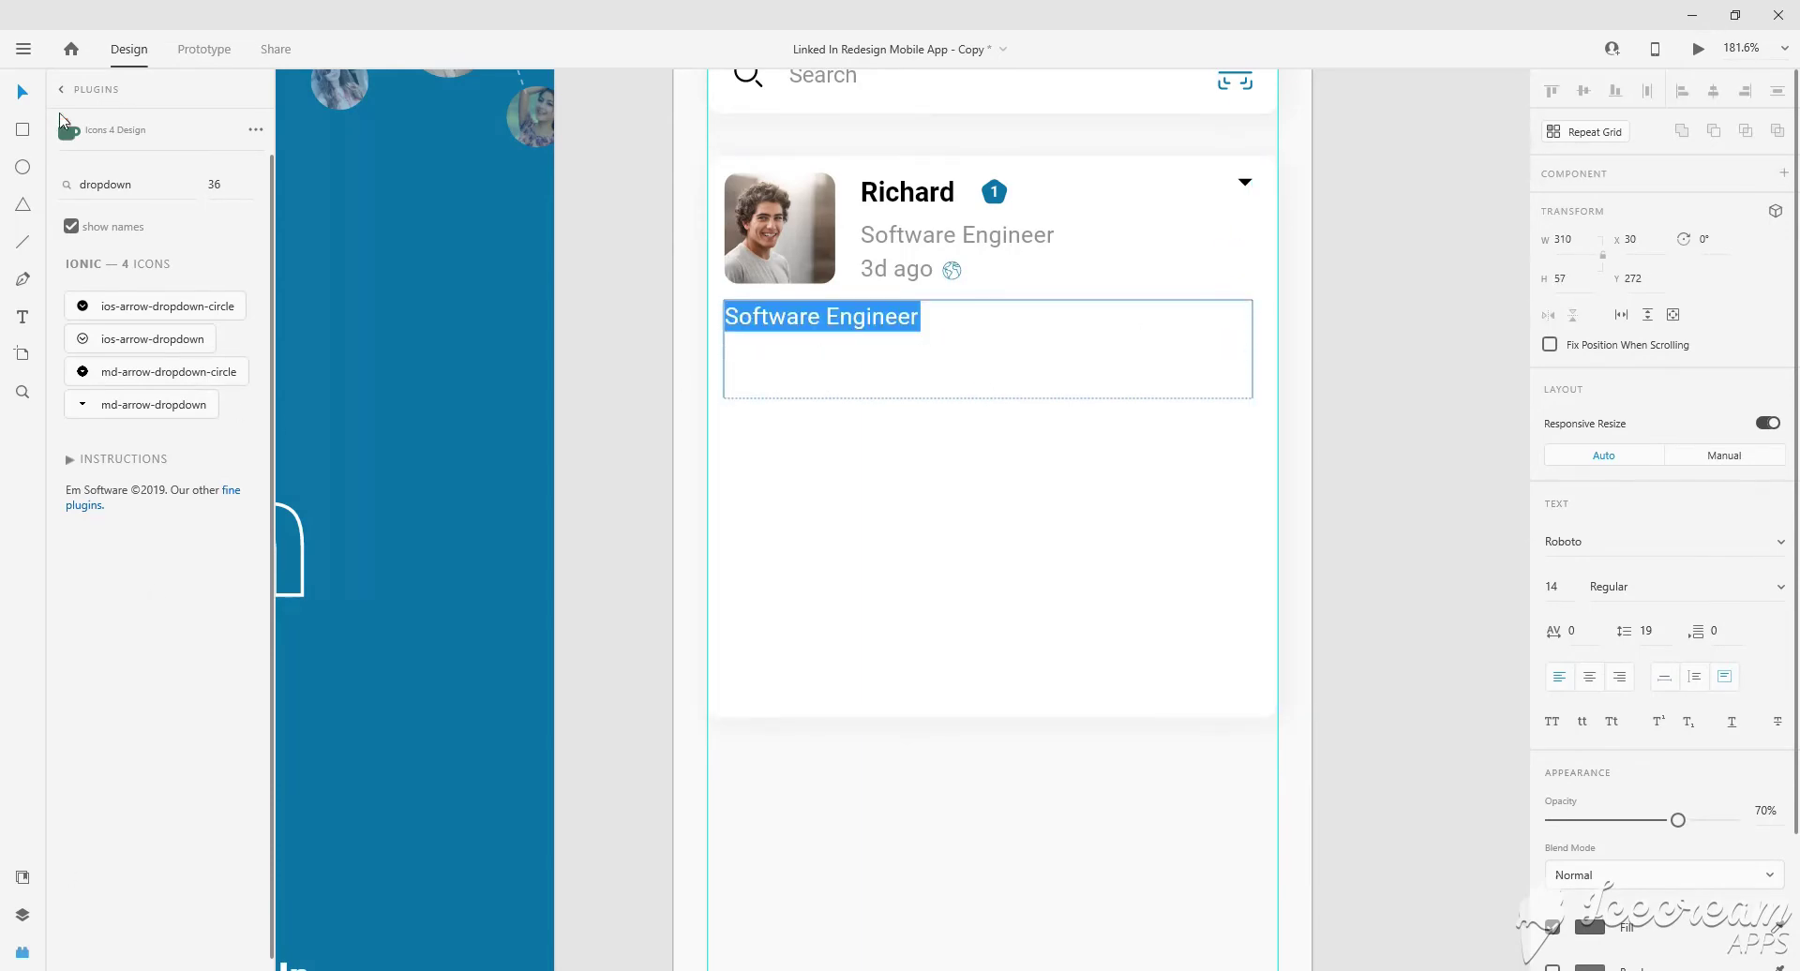
click(61, 90)
click(132, 498)
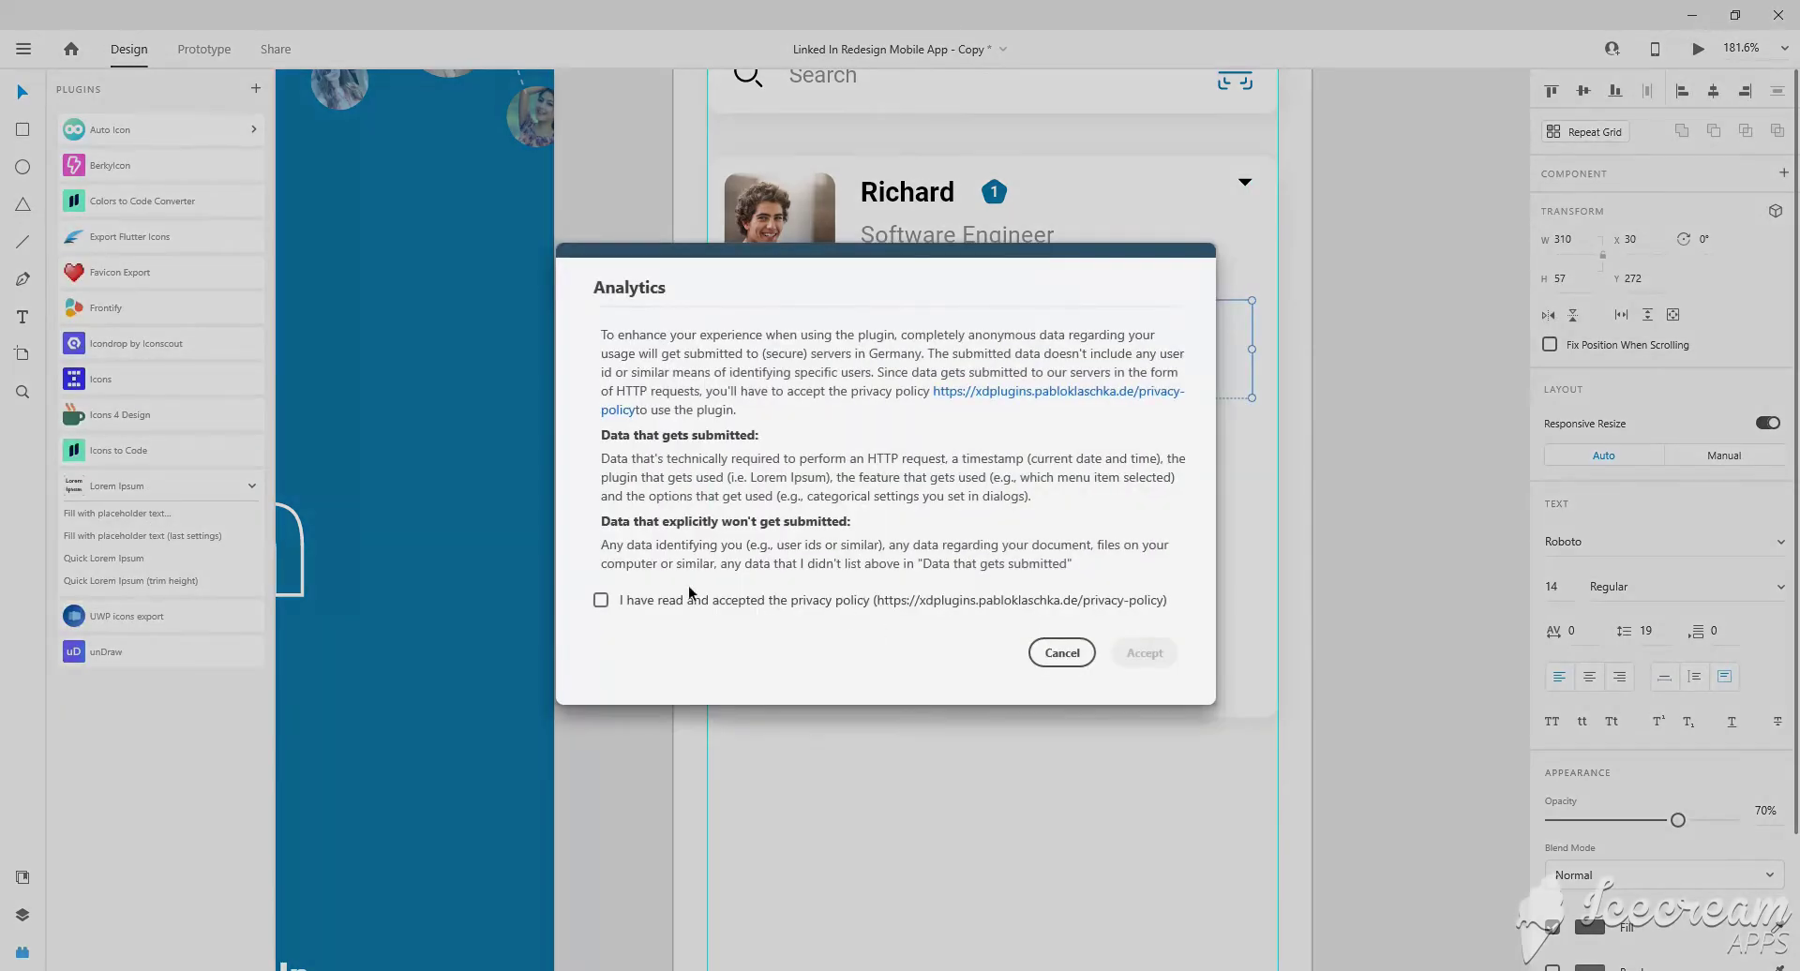
click(1144, 653)
click(1015, 615)
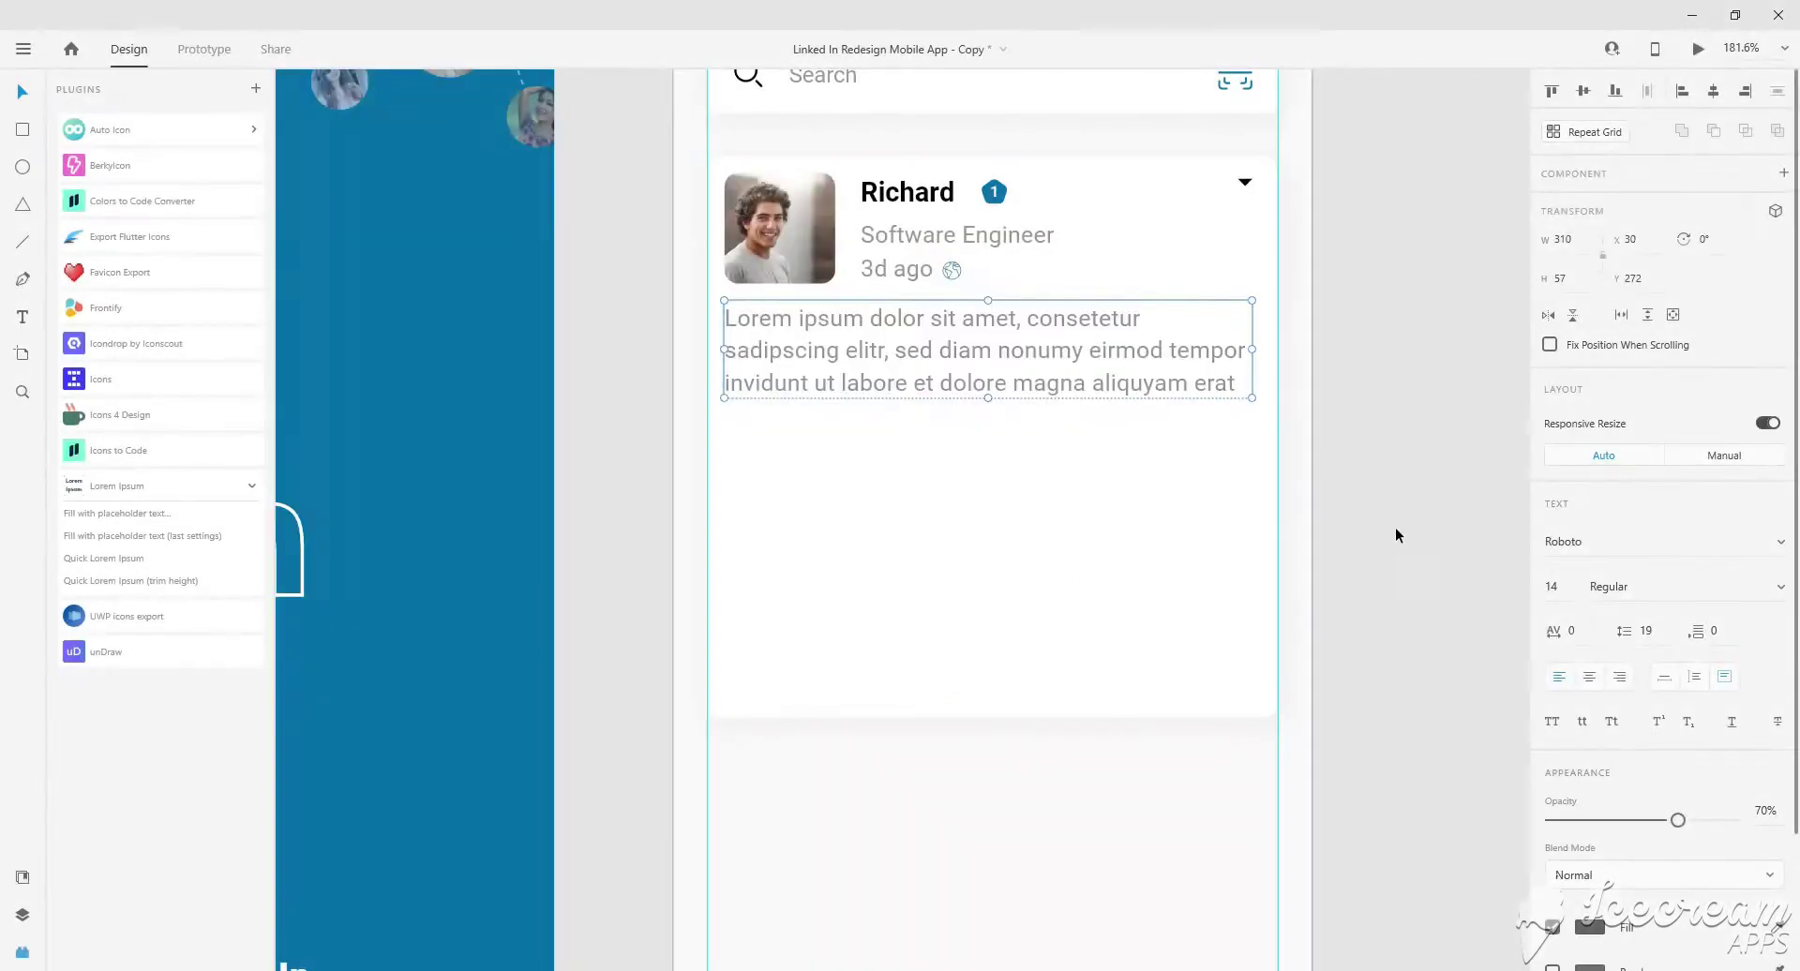
Set the body text to size 12 and refill it with longer Lorem Ipsum text.
click(1569, 593)
text(12)
key(Return)
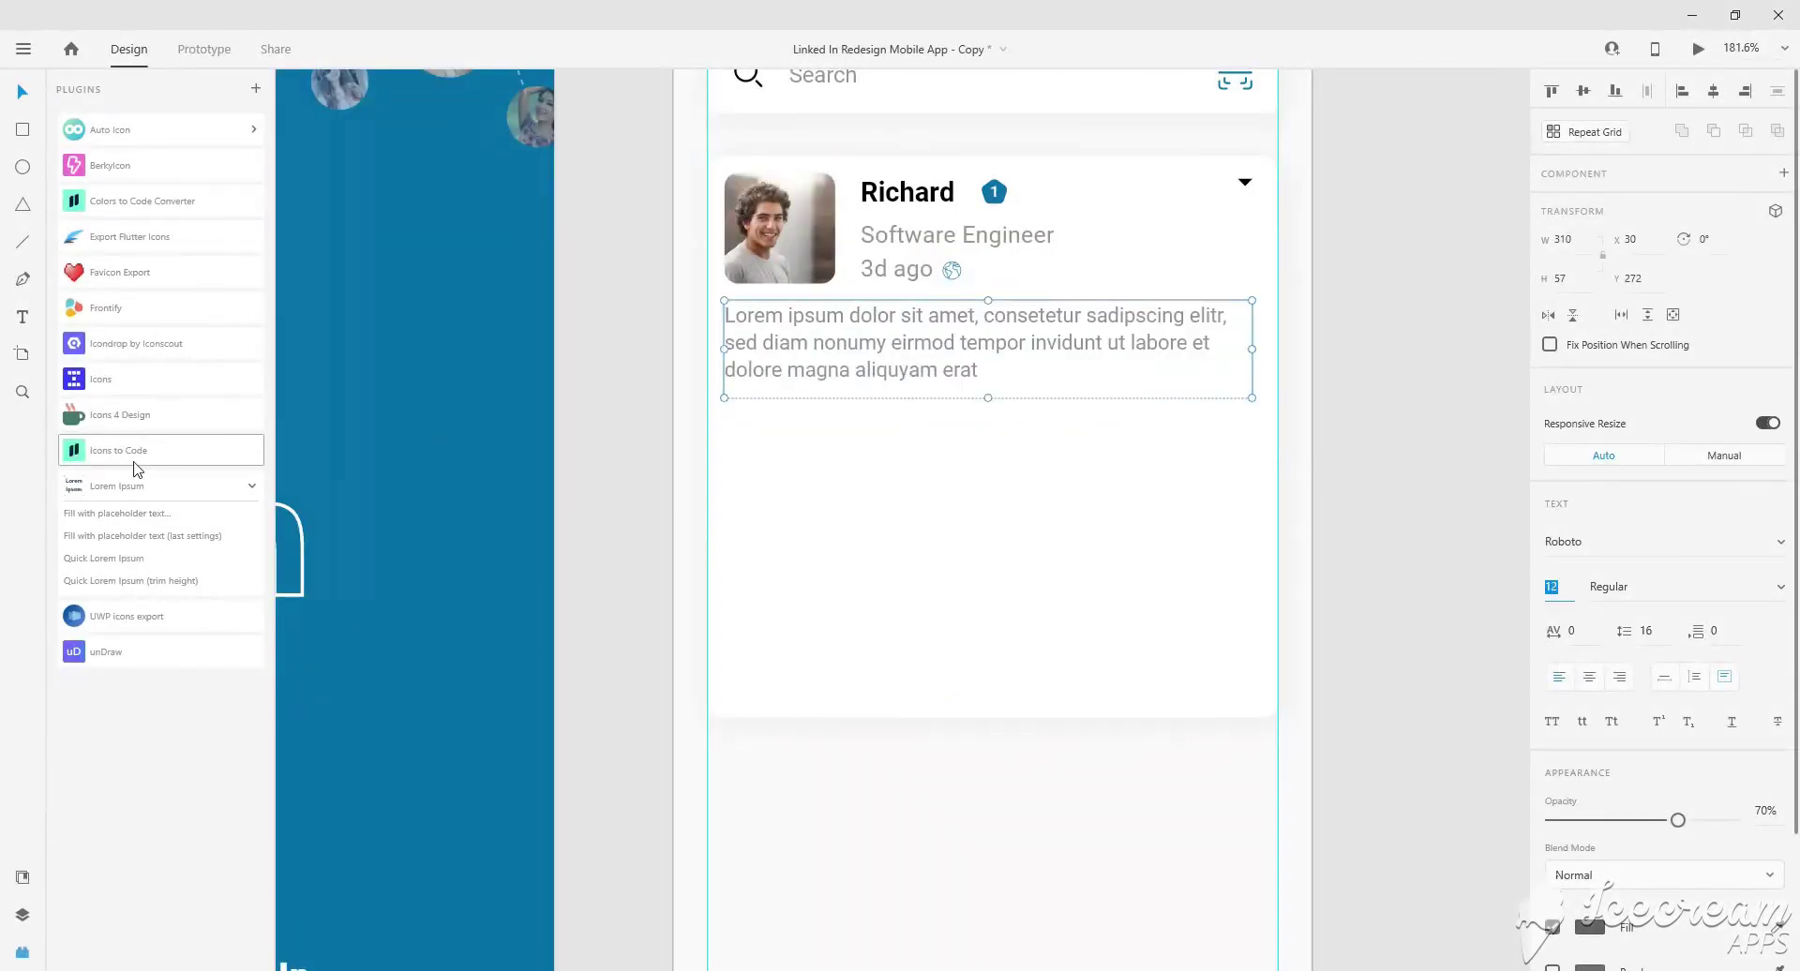
click(116, 513)
click(1020, 622)
scroll(1191, 367, down, 5)
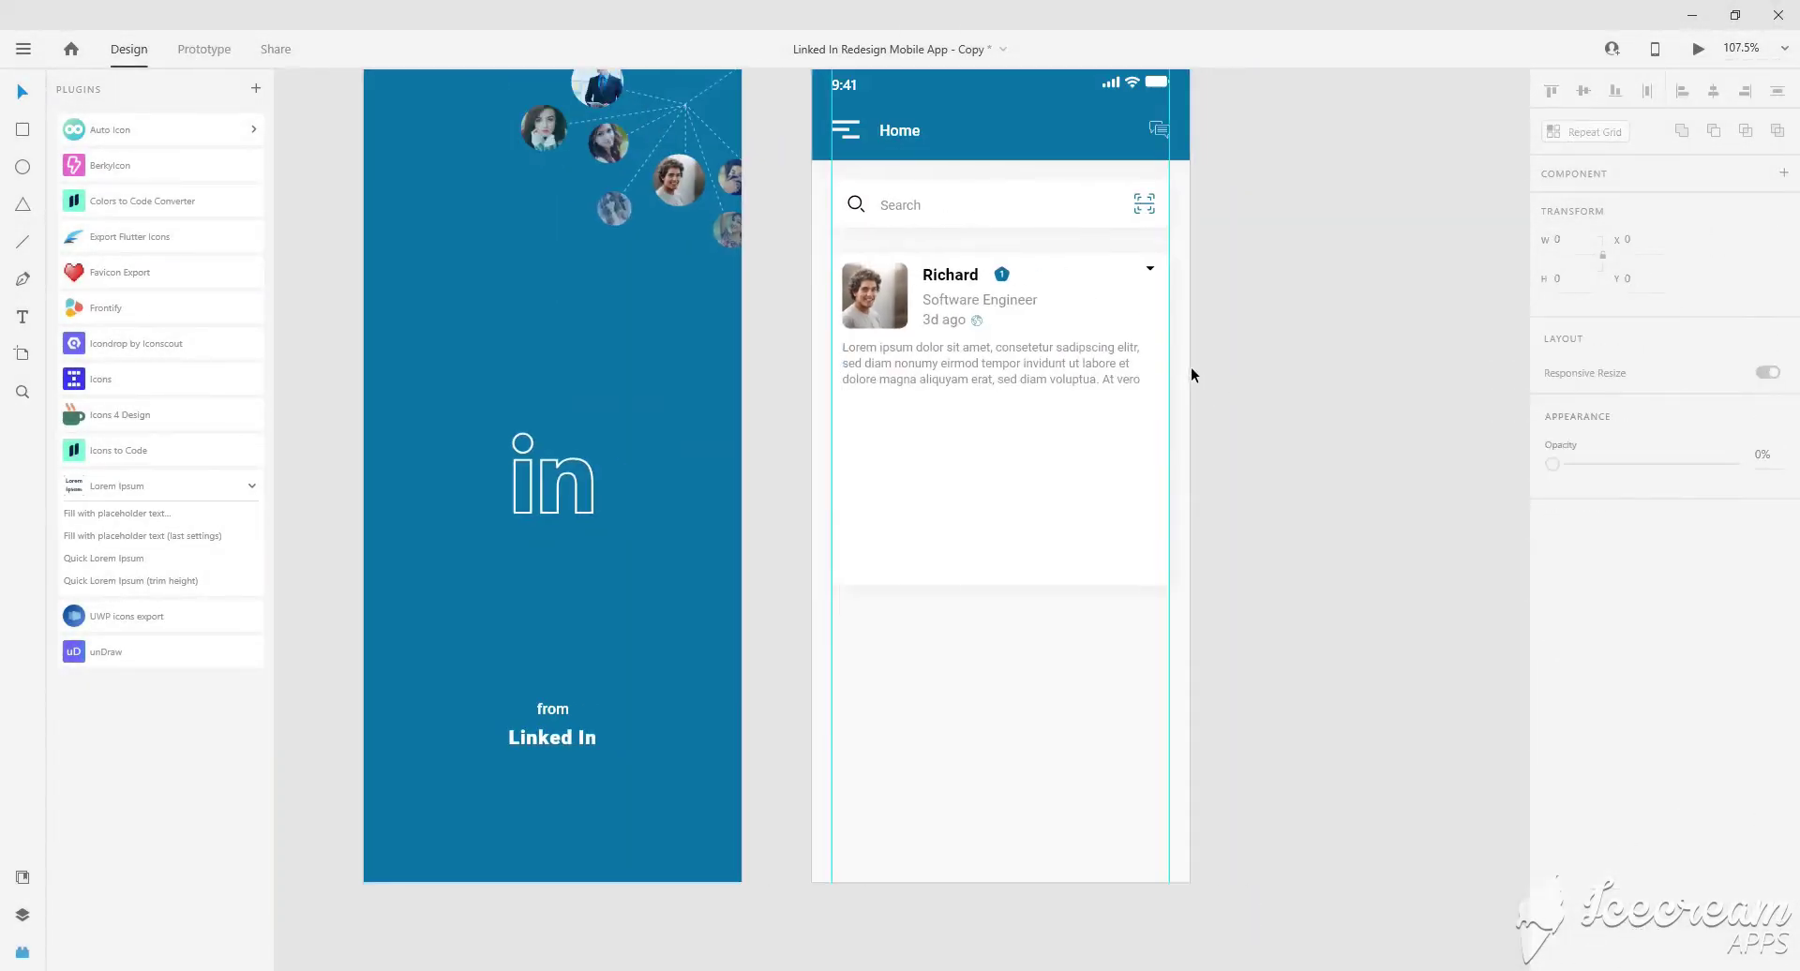
scroll(841, 392, down, 2)
scroll(739, 413, down, 2)
scroll(741, 408, down, 3)
Place the Software Development image in the post card with corner radius 8.
scroll(436, 199, down, 2)
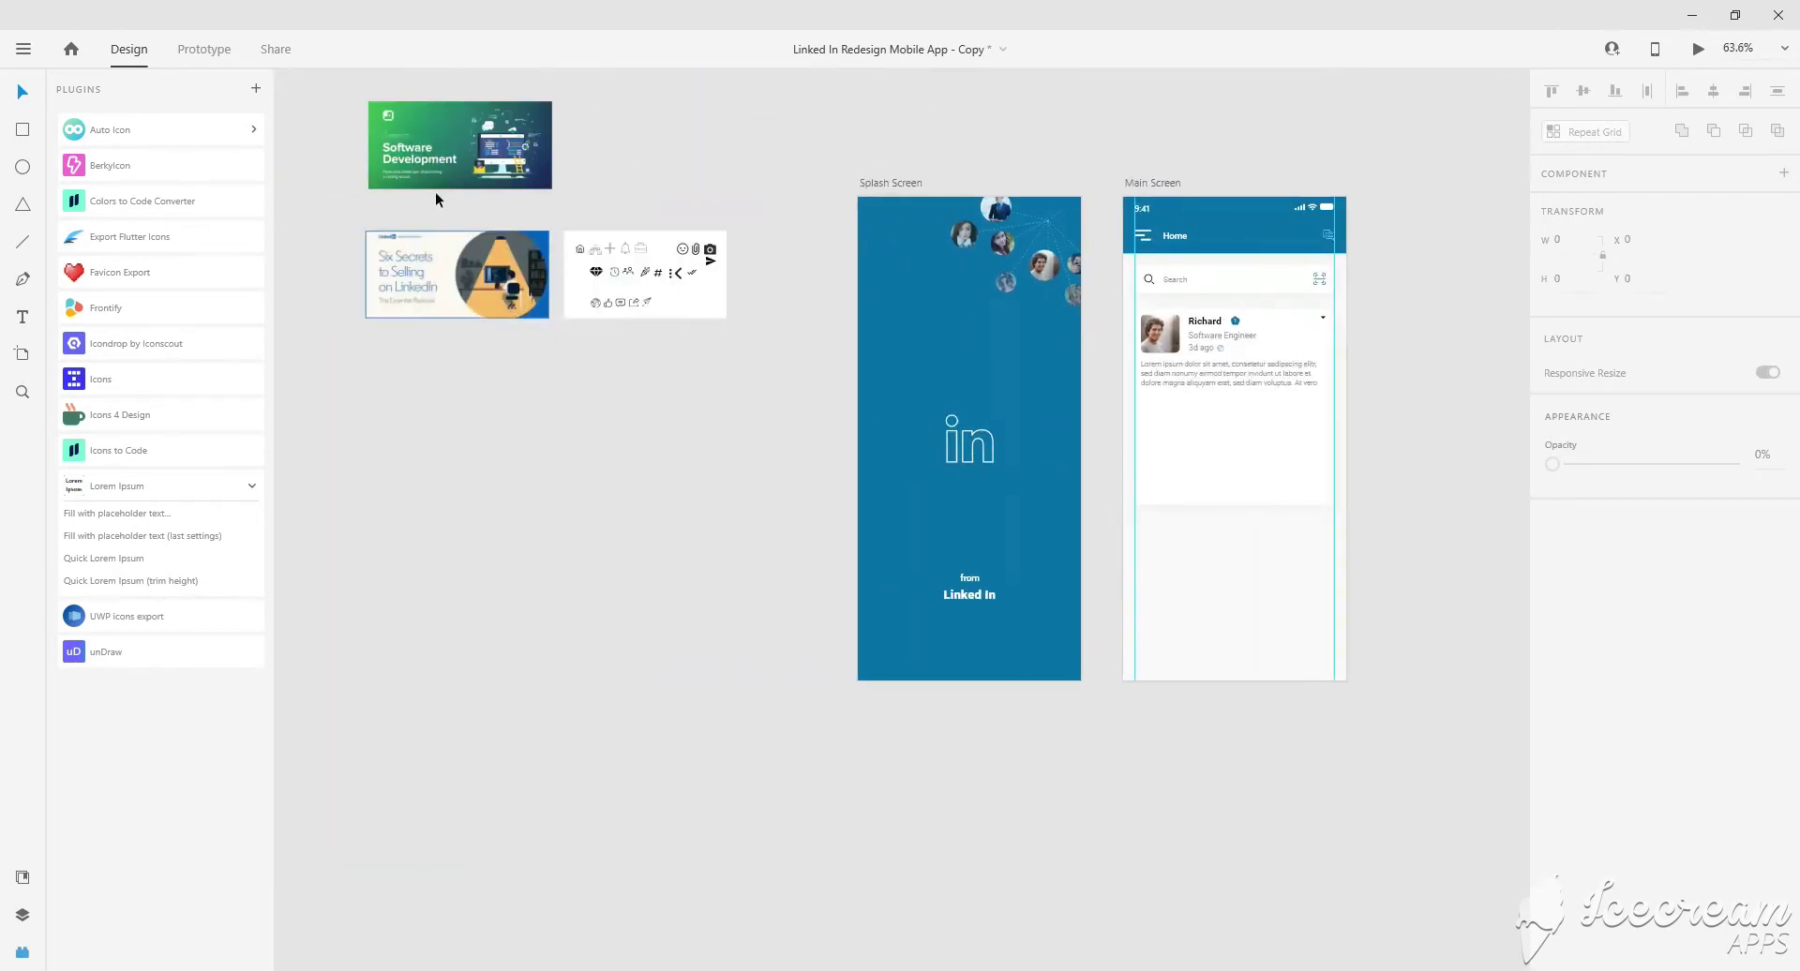
mouse_move(436, 168)
mouse_down()
mouse_move(1210, 455)
mouse_move(1188, 436)
mouse_up()
scroll(1210, 451, up, 3)
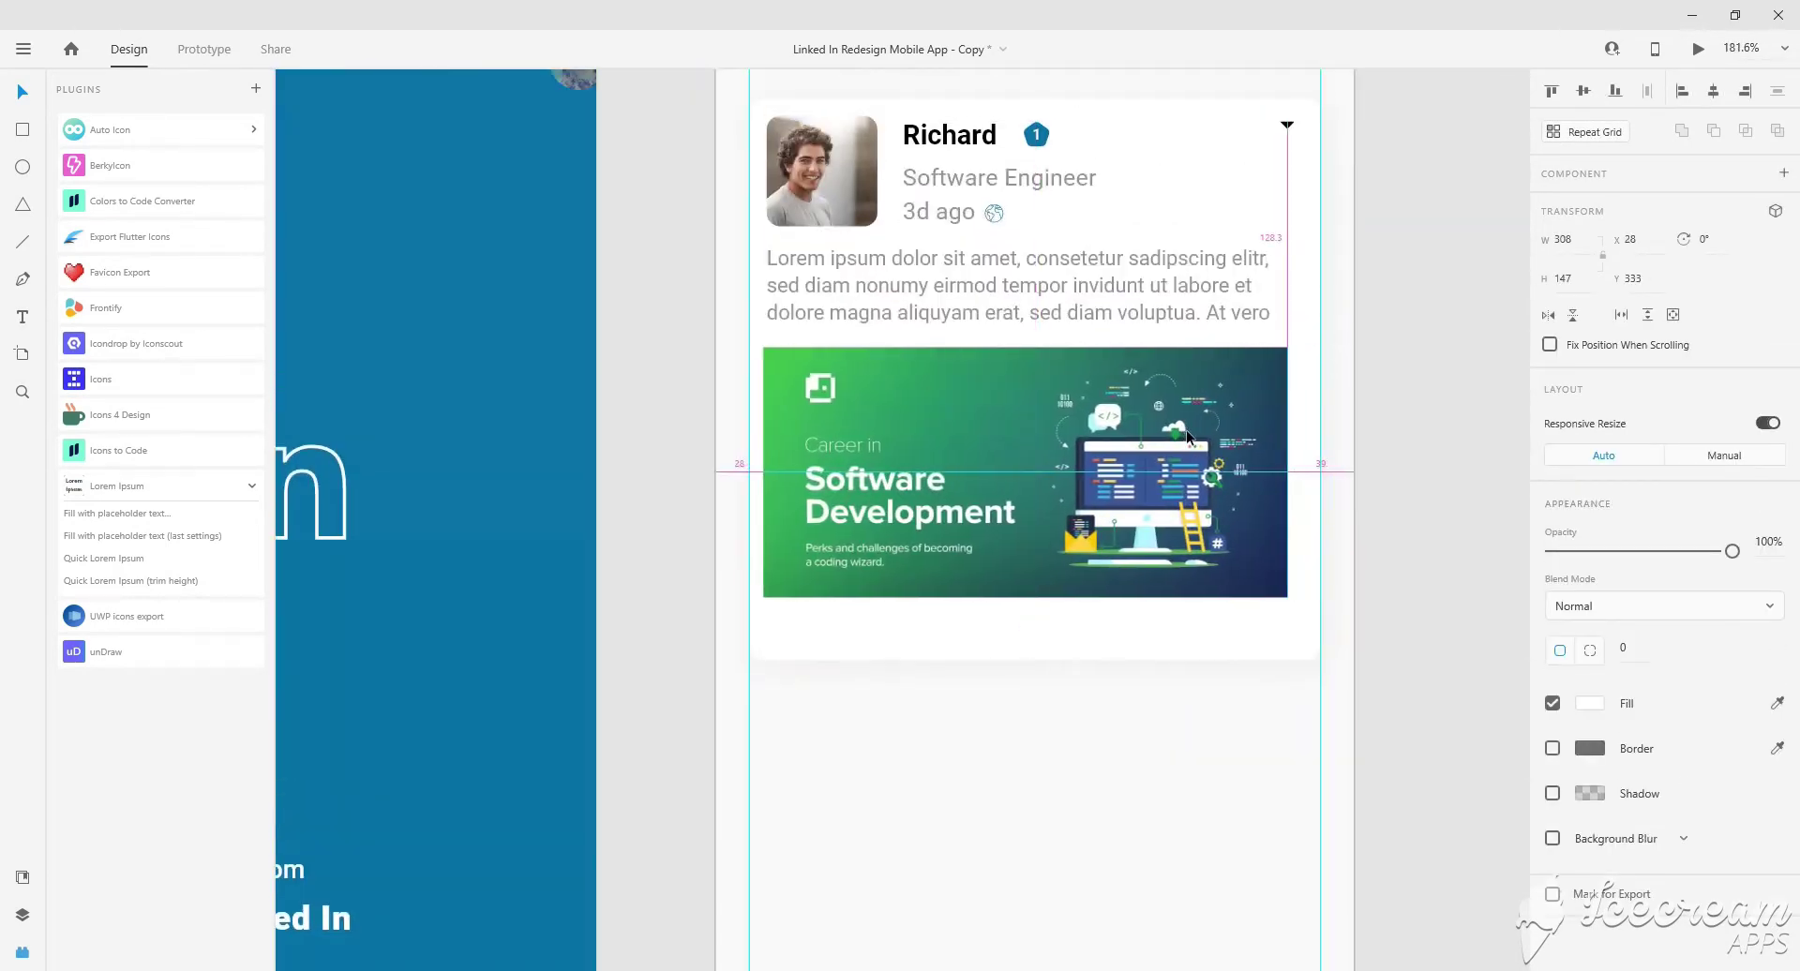
scroll(1276, 380, up, 2)
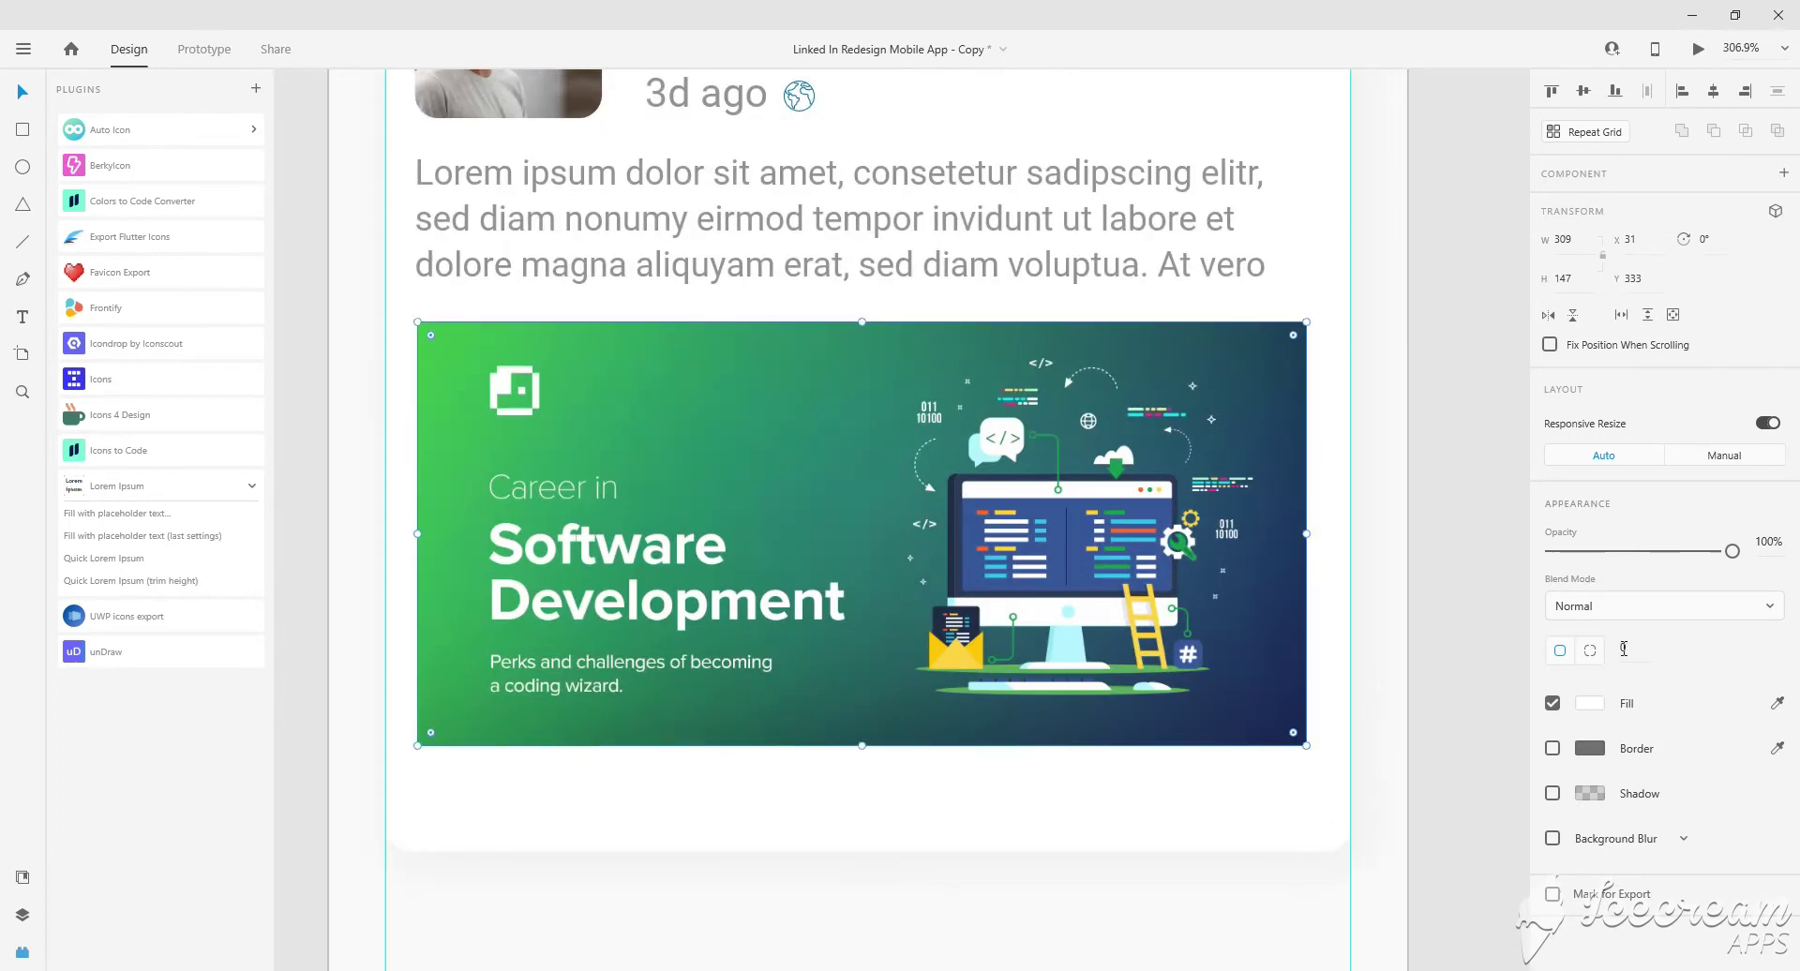
text(8)
scroll(1359, 561, down, 2)
scroll(1359, 561, down, 1)
Trim the Lorem ipsum body text to two lines and move the image up beneath it.
click(1074, 683)
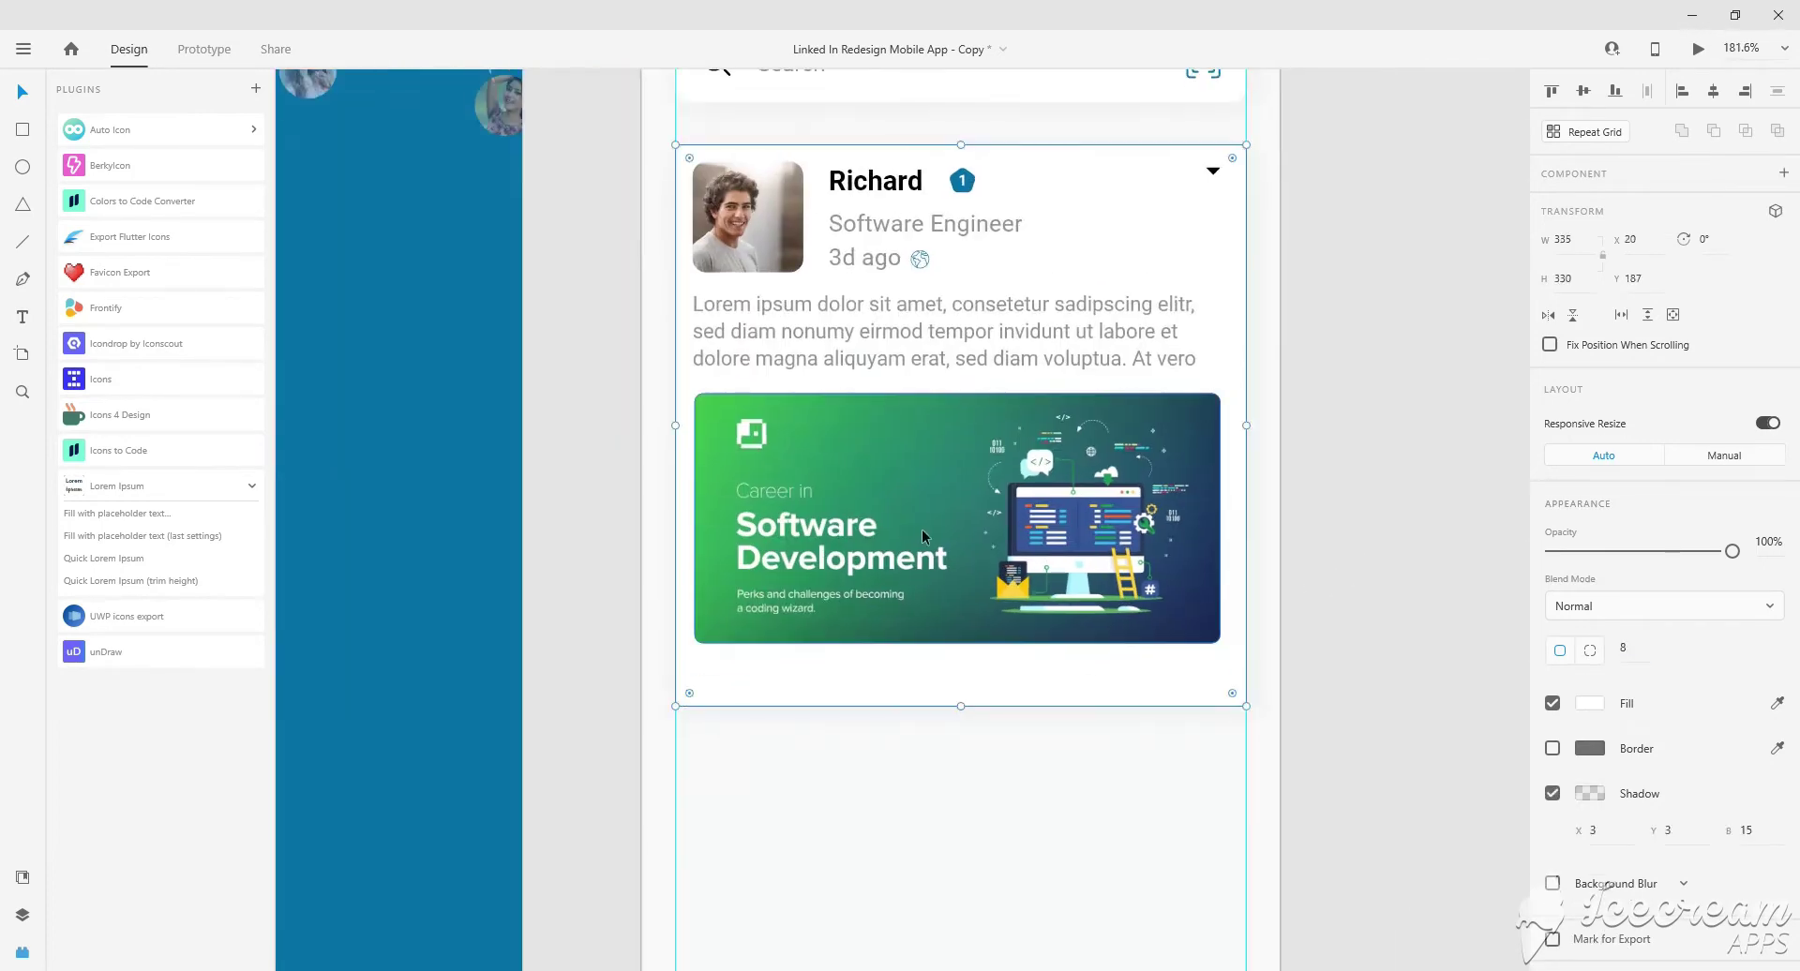
scroll(1019, 625, down, 2)
scroll(1018, 624, down, 2)
scroll(937, 561, up, 2)
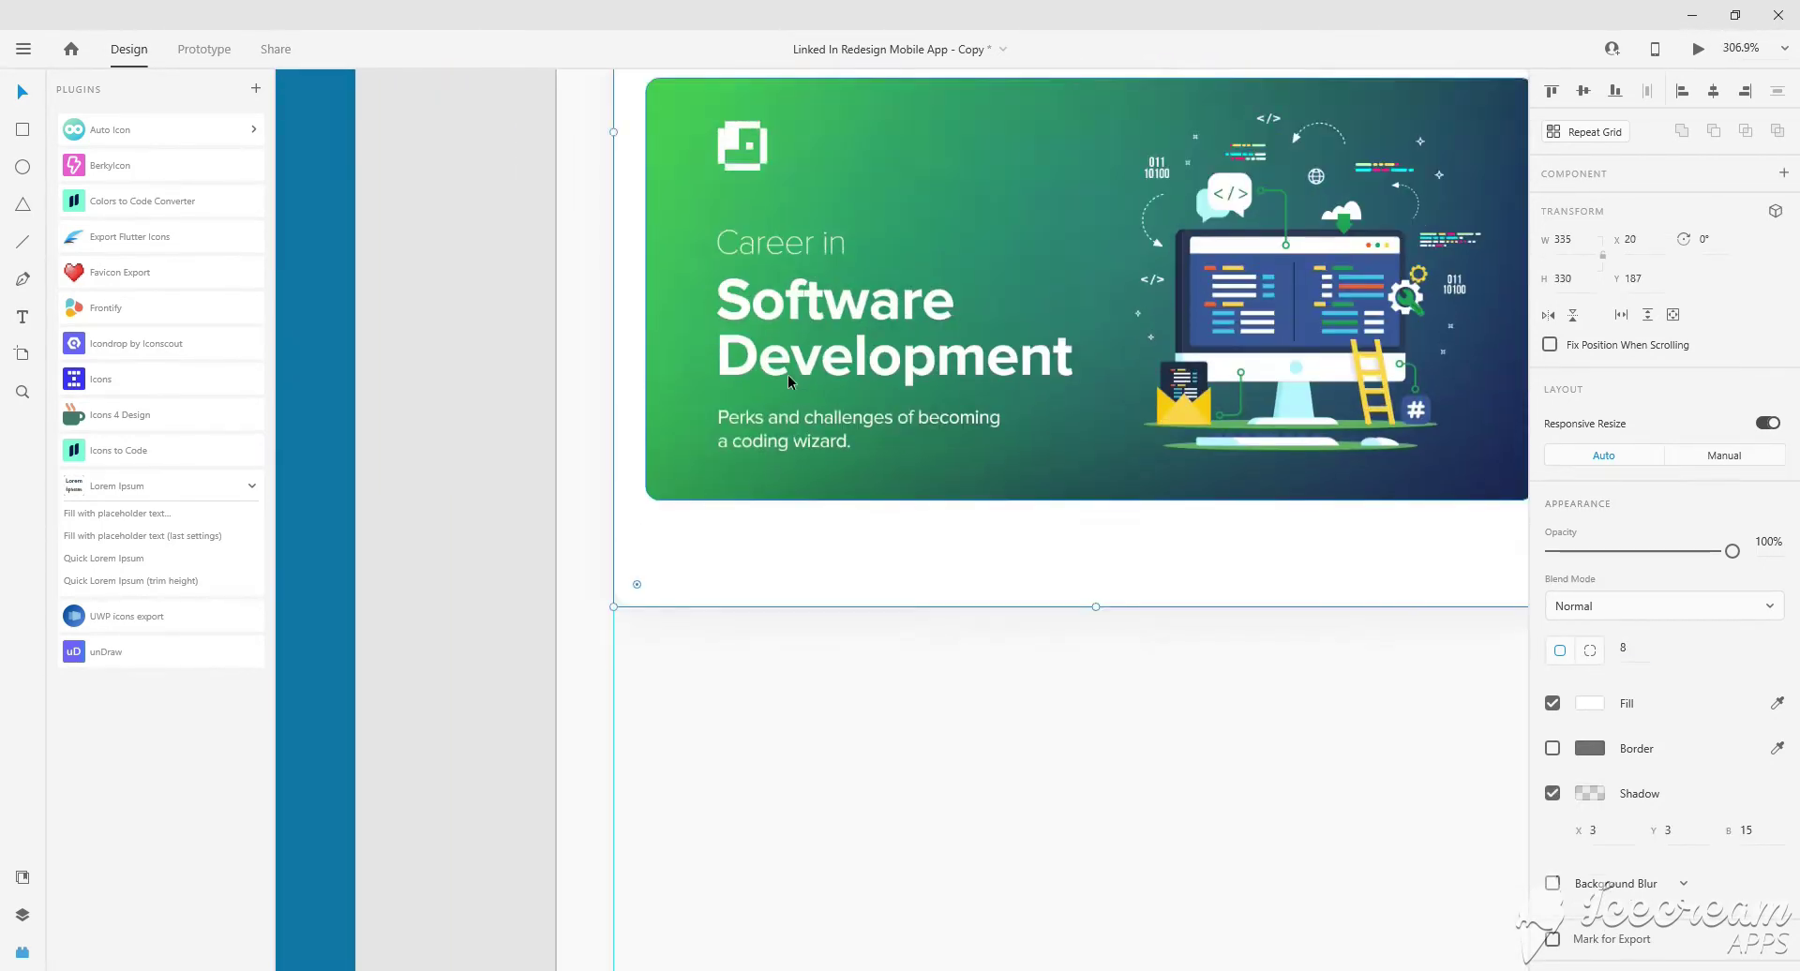
scroll(788, 374, down, 3)
scroll(882, 240, up, 2)
double_click(882, 240)
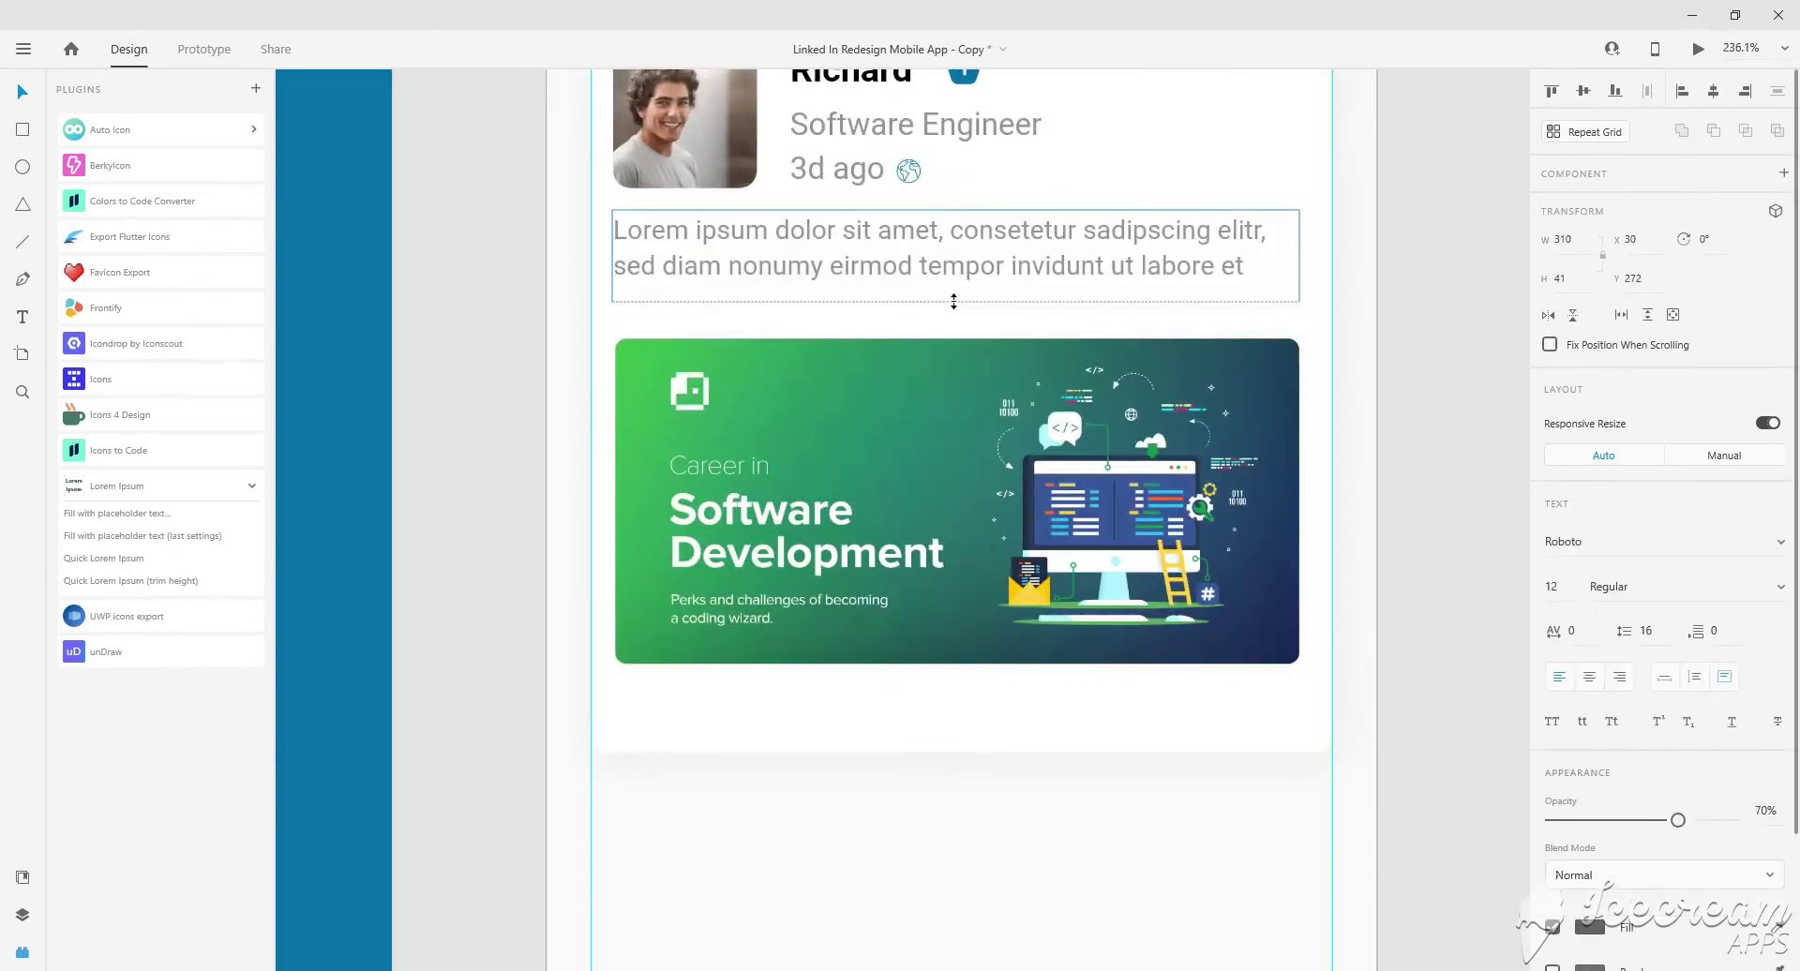
click(975, 353)
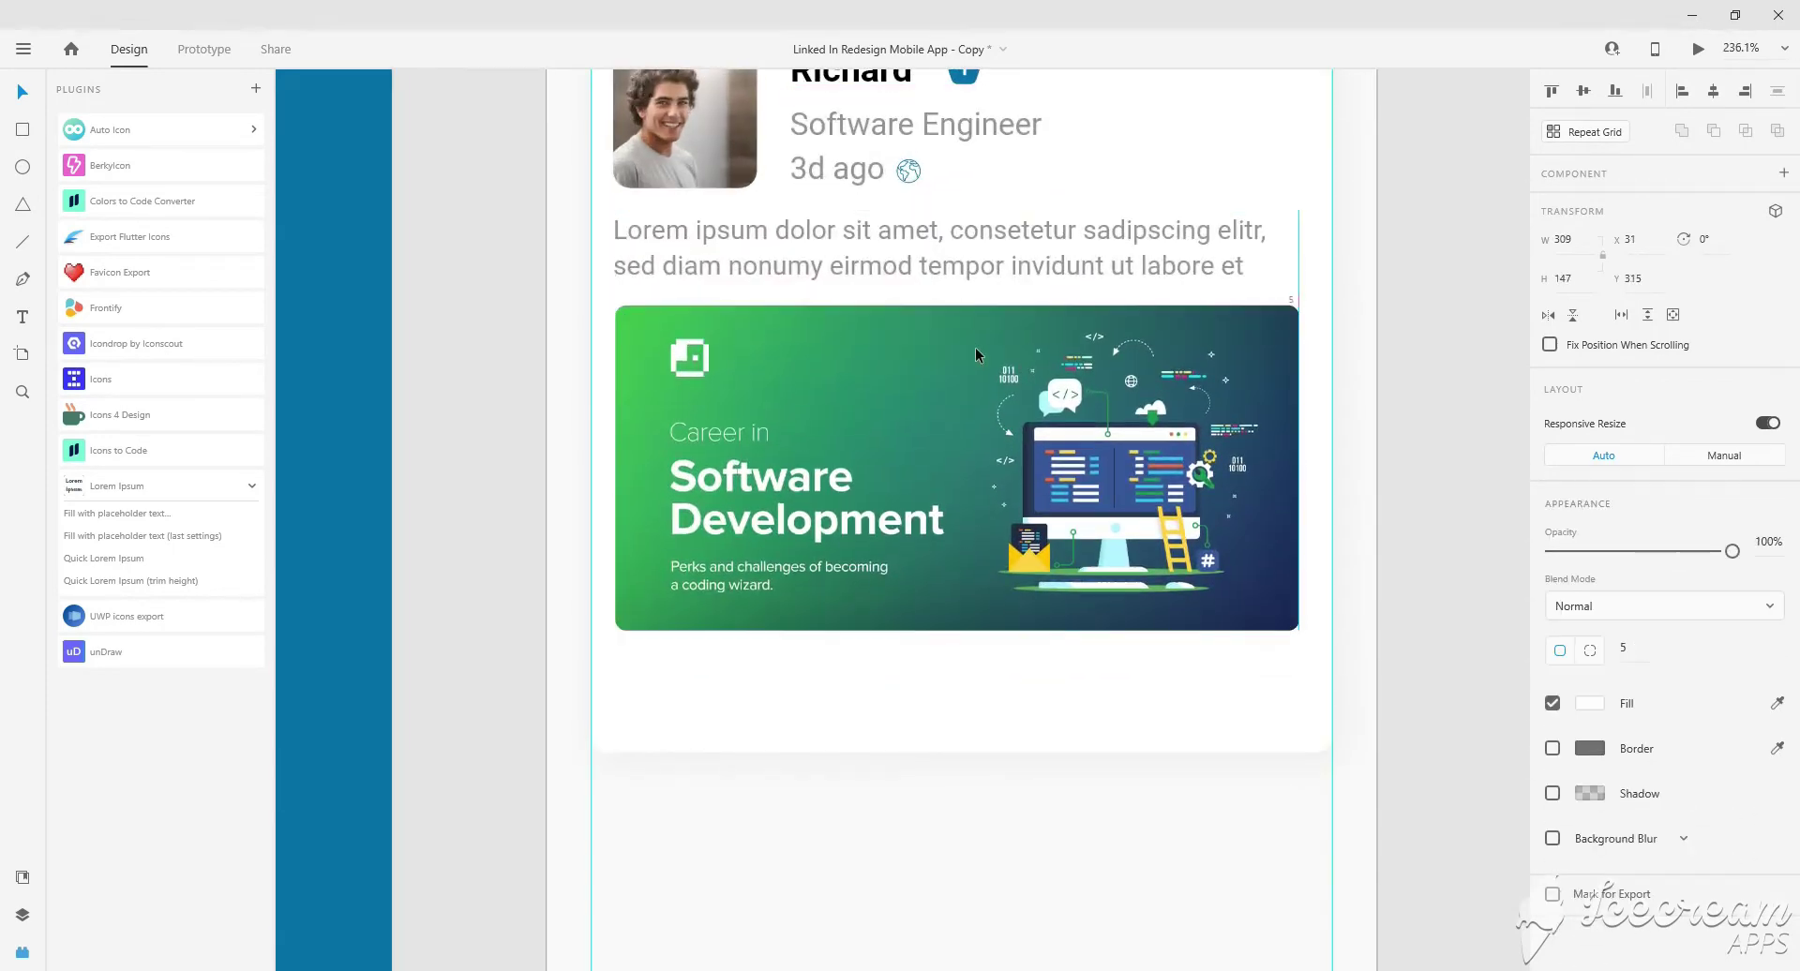
scroll(975, 347, down, 3)
scroll(976, 353, down, 2)
scroll(892, 565, up, 3)
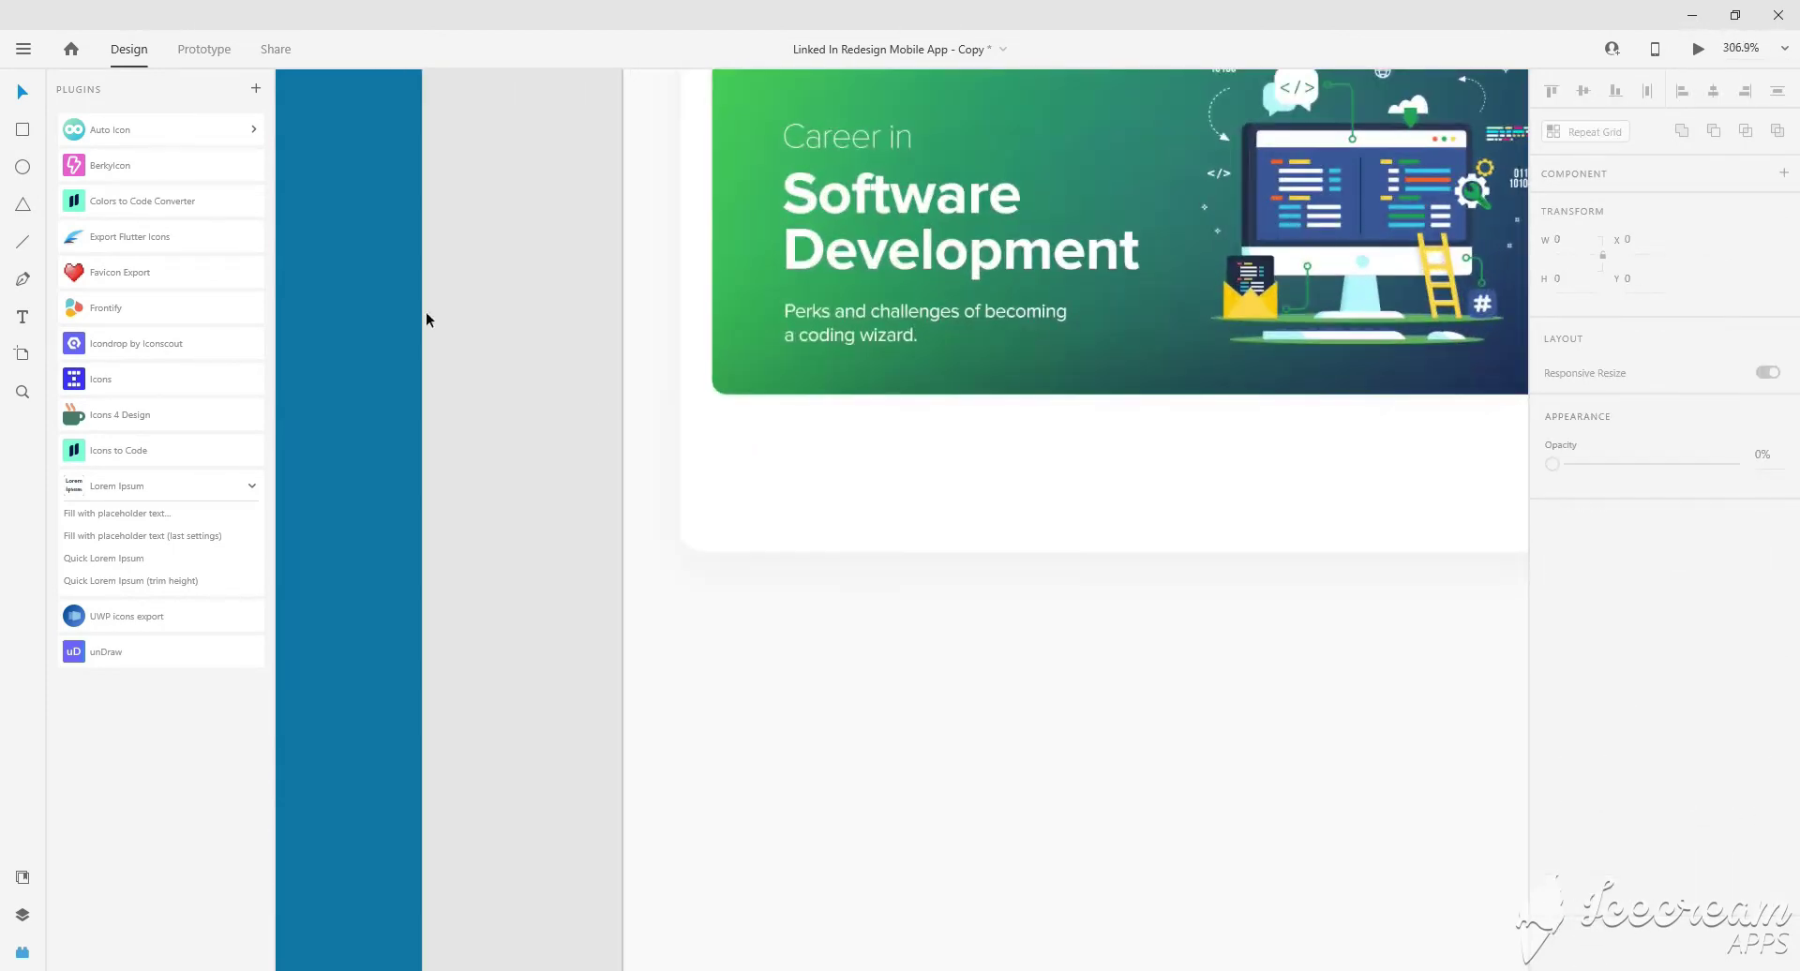
scroll(812, 482, up, 2)
Draw a small square 10 px below the post image.
key(r)
drag(743, 465, 800, 522)
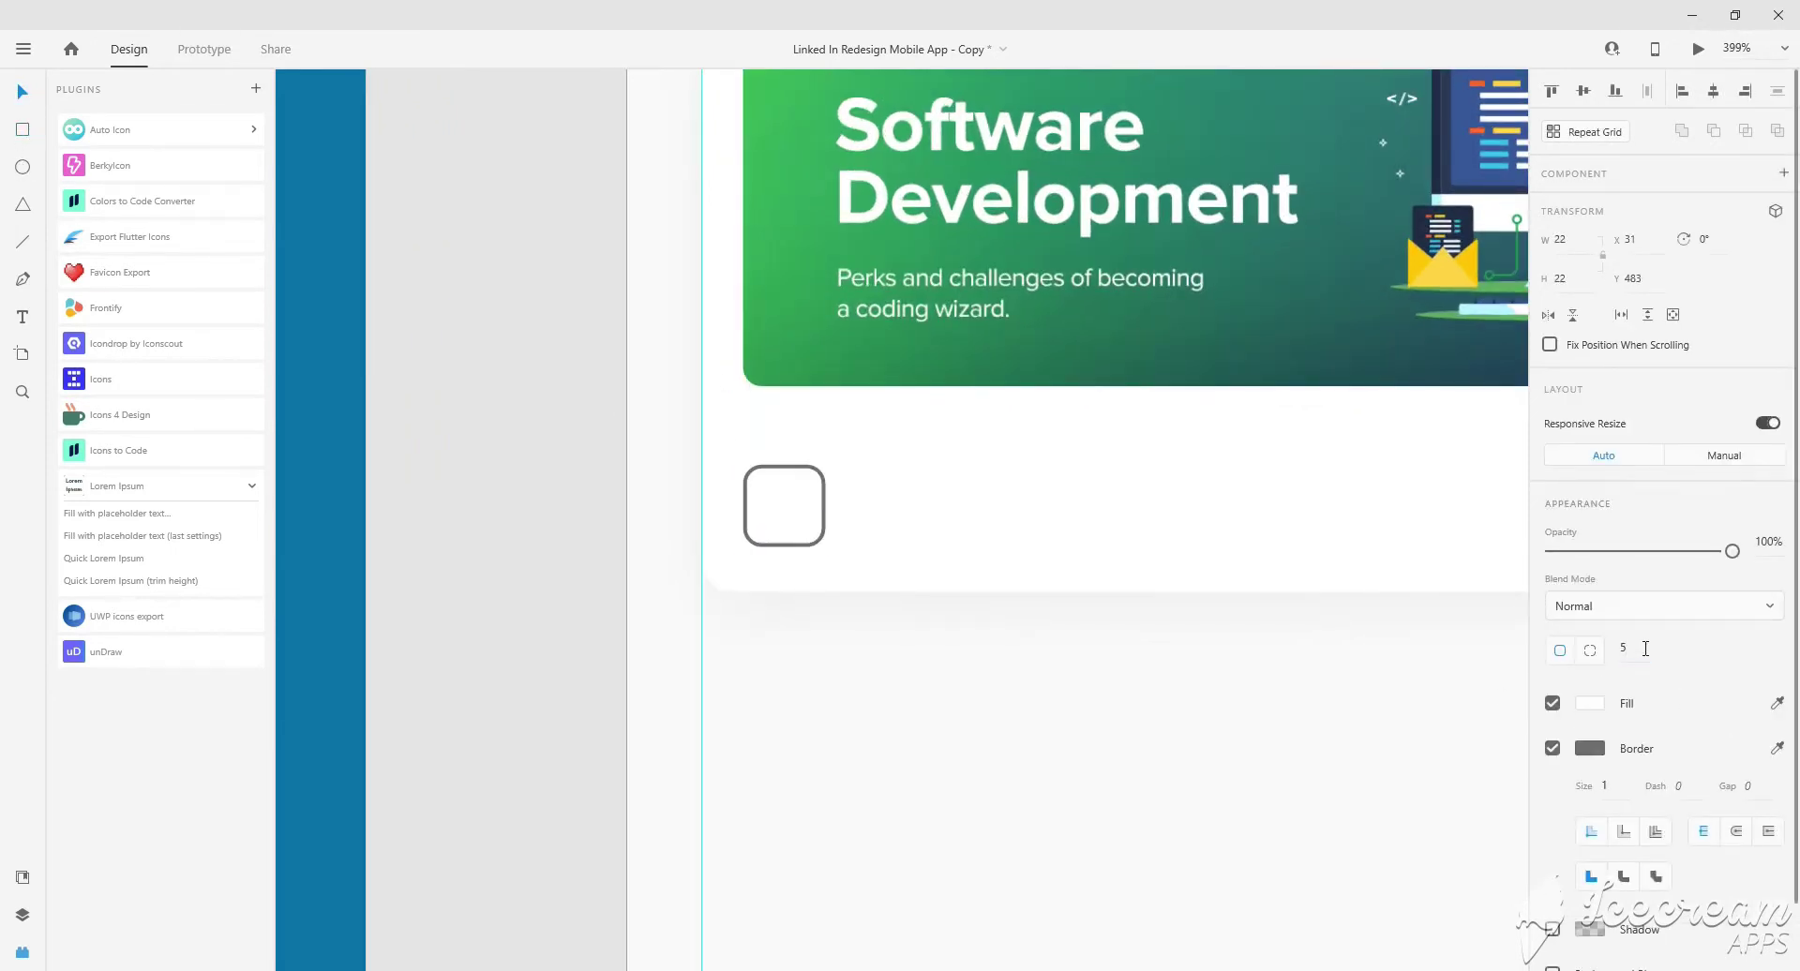
scroll(886, 505, up, 2)
drag(885, 504, 881, 505)
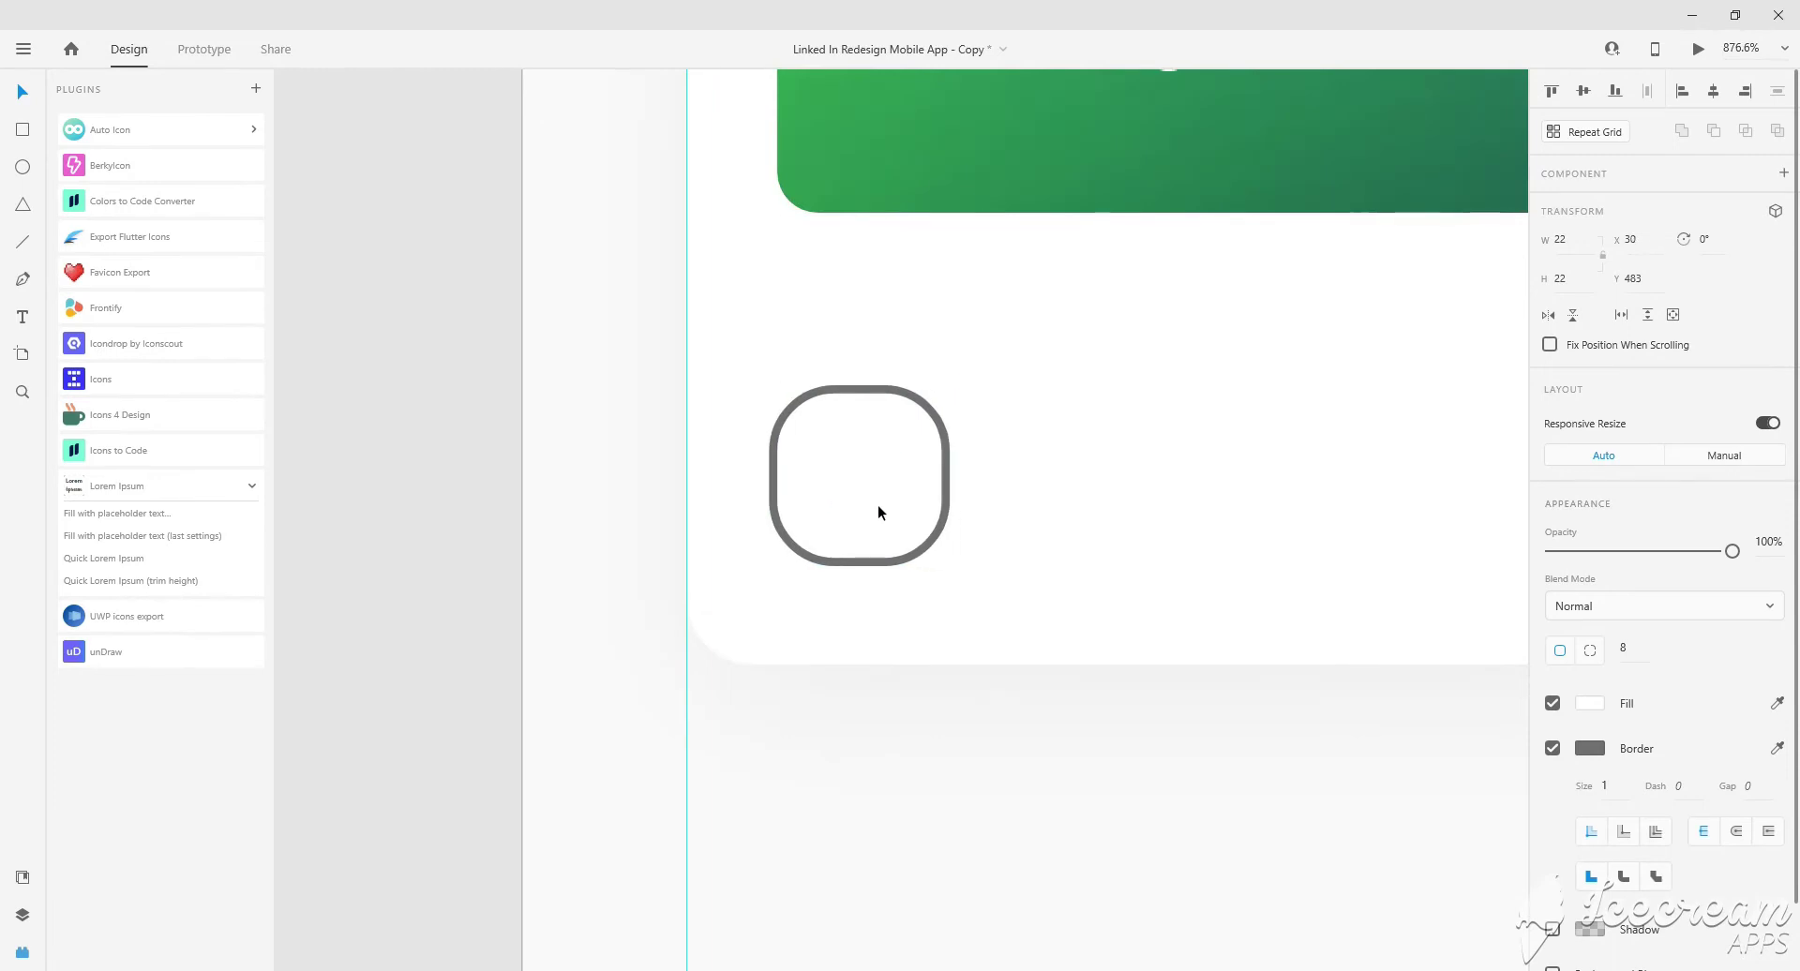
scroll(881, 504, down, 2)
scroll(881, 512, right, 2)
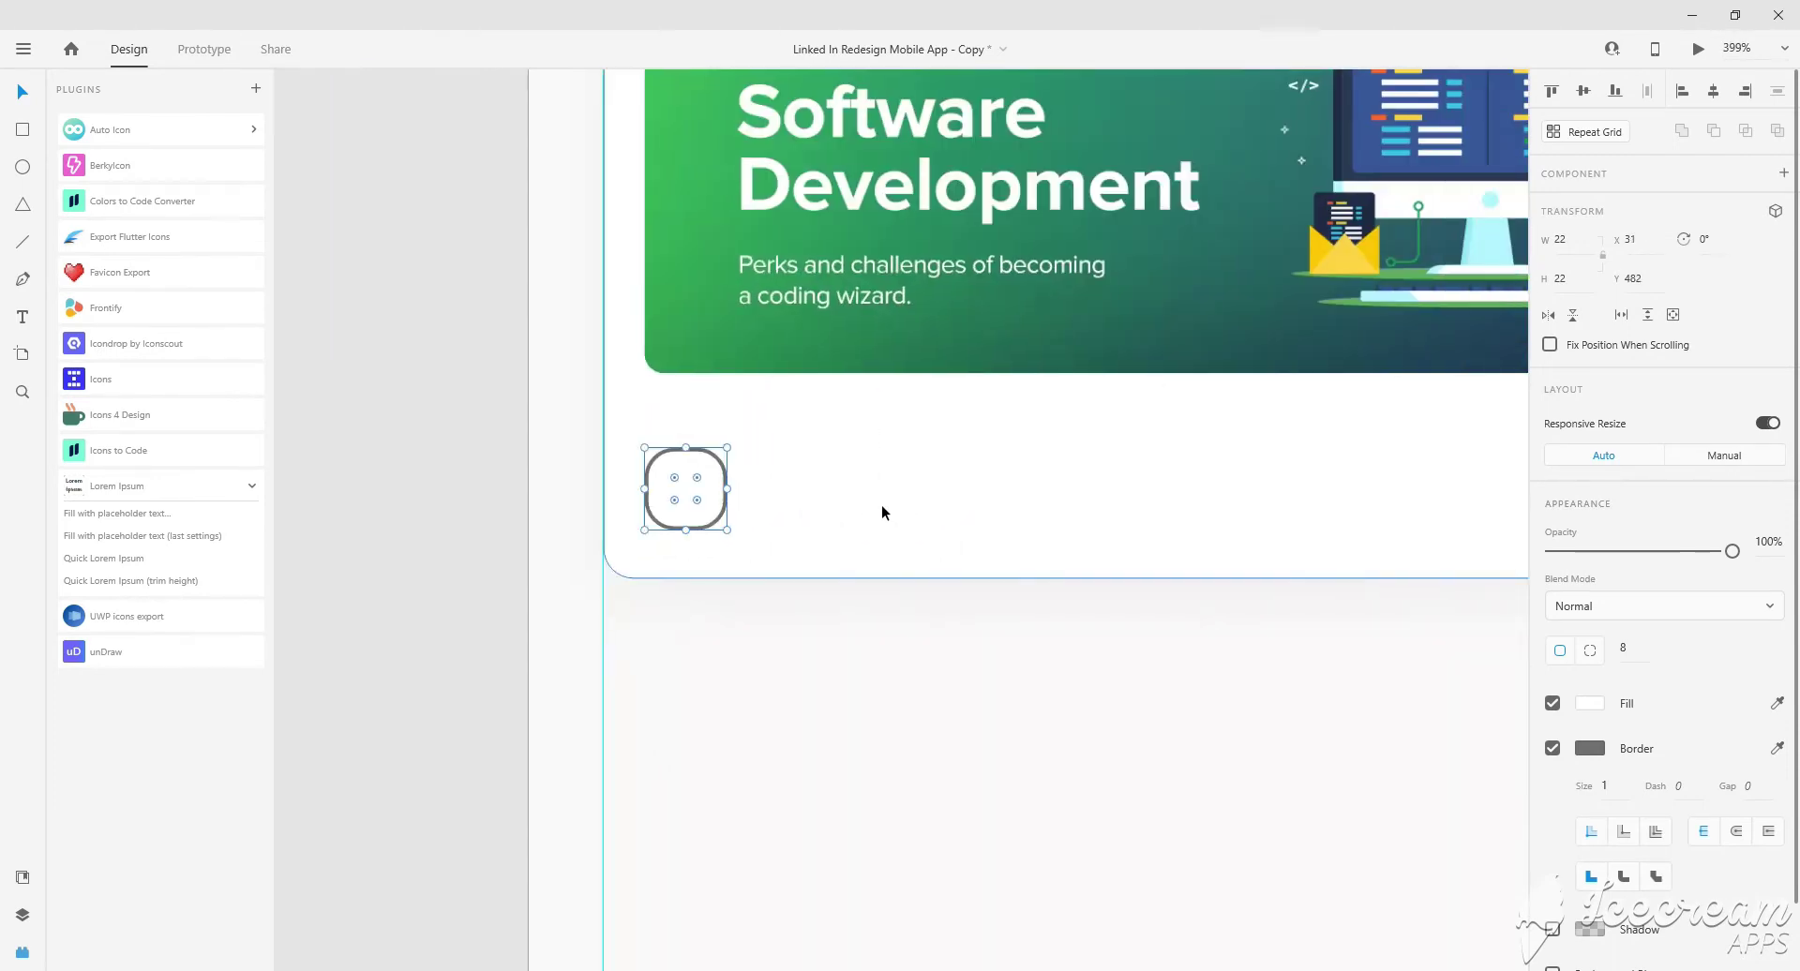
drag(683, 490, 683, 451)
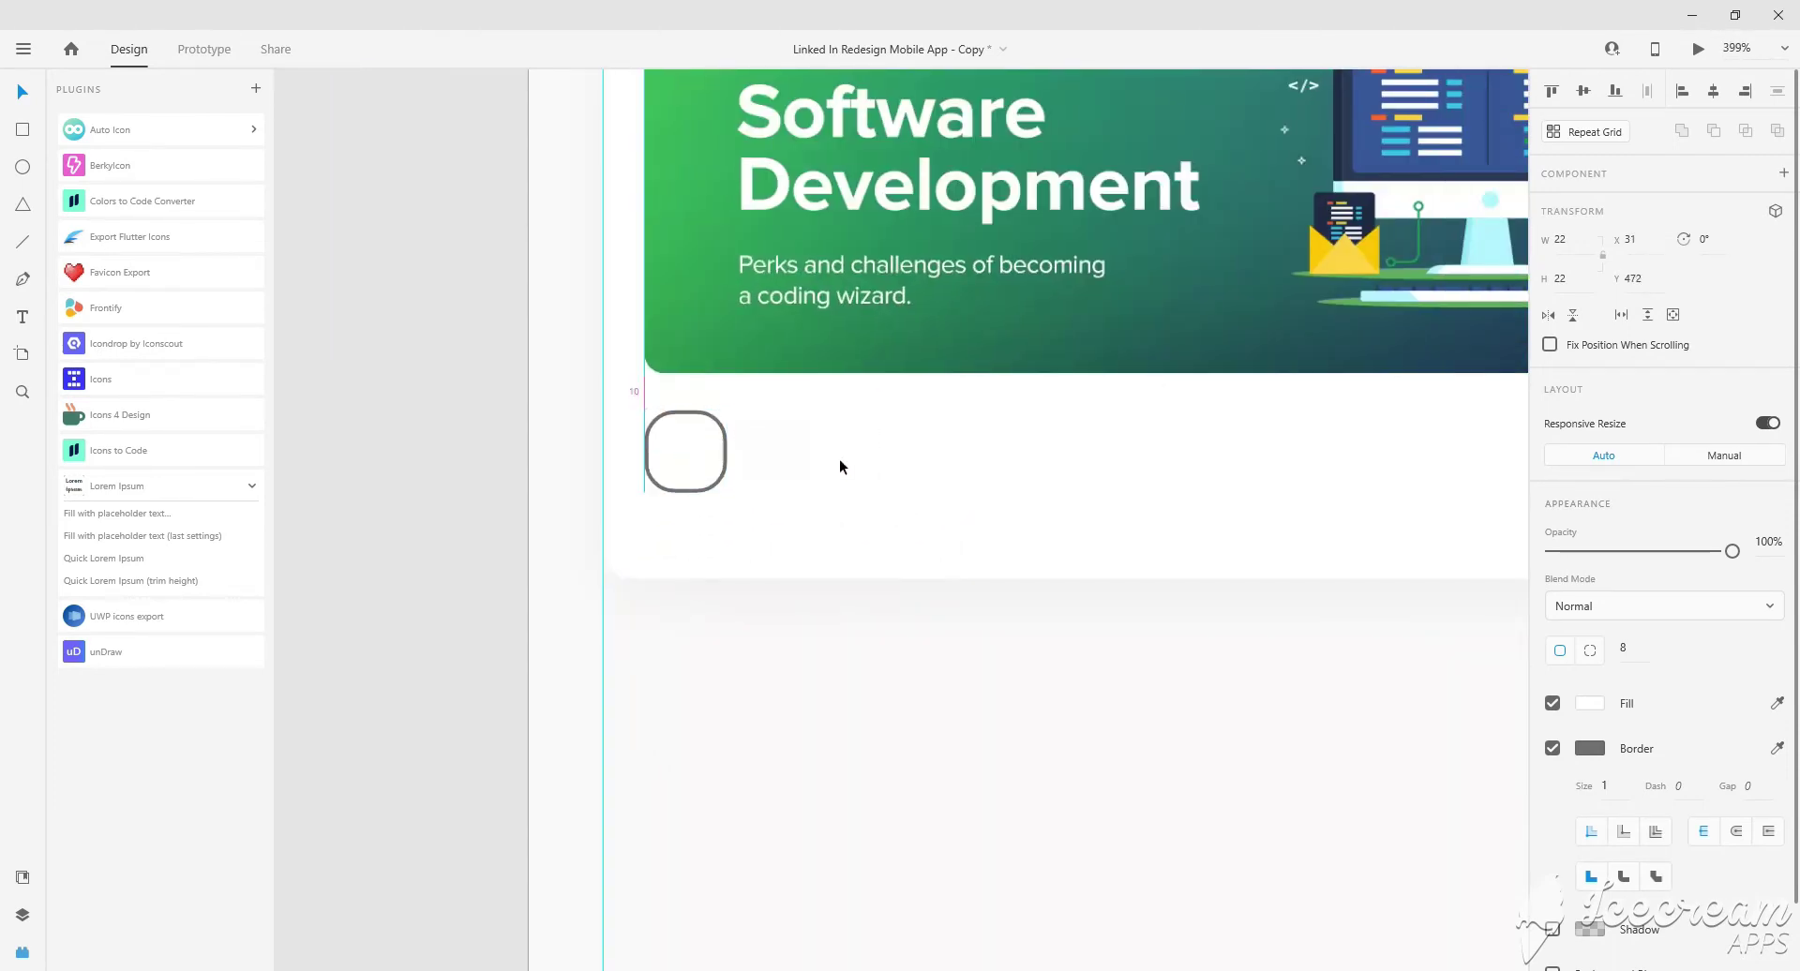
Give the square a blue fill, no border, and a drop shadow with blur 15.
click(1590, 703)
click(1354, 827)
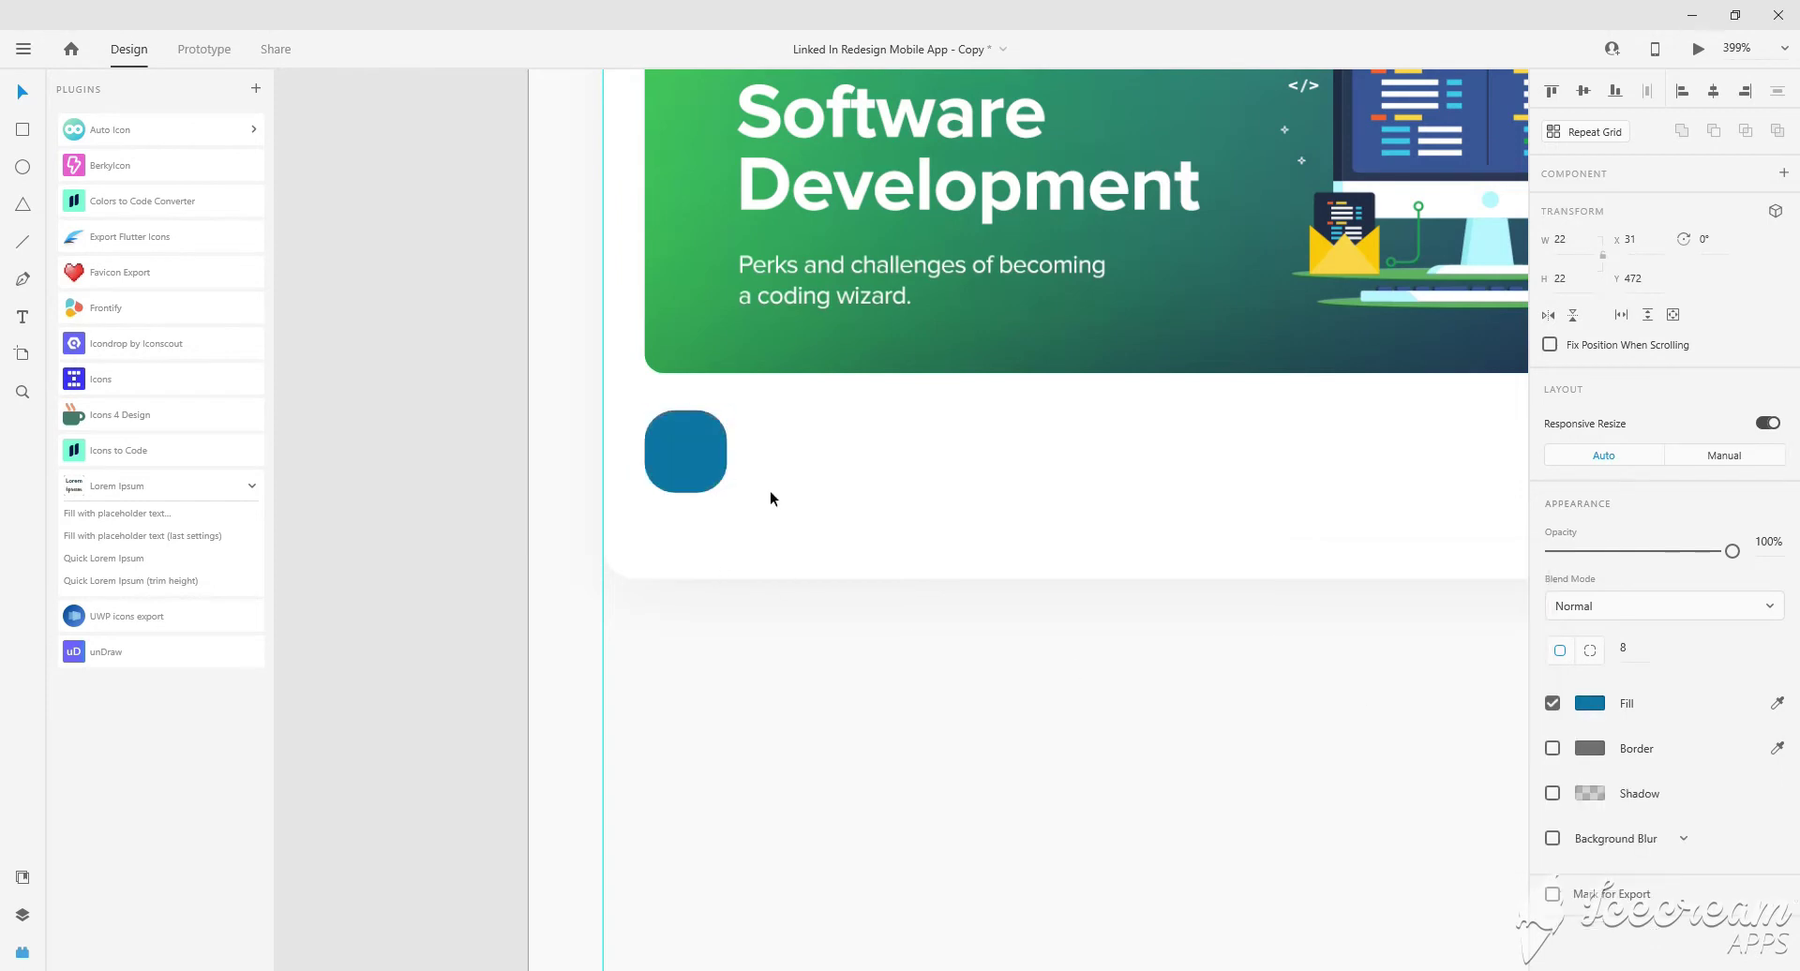
click(1553, 794)
click(1614, 832)
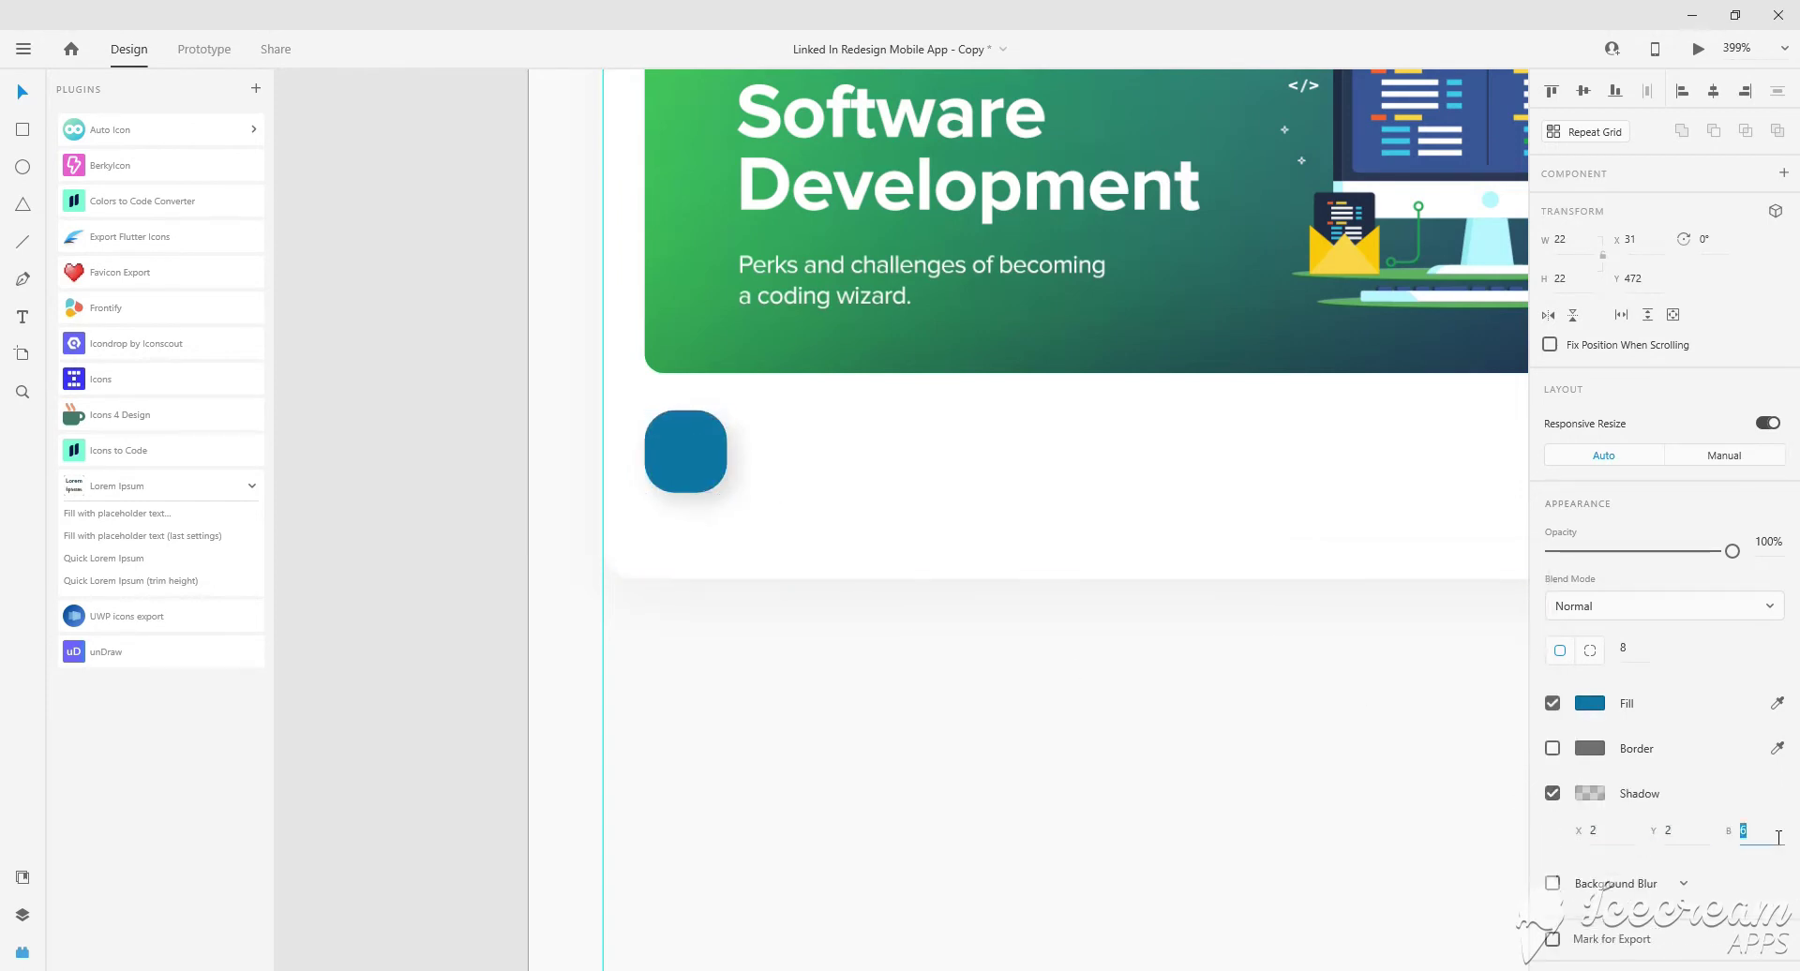
text(15)
key(Return)
click(1590, 793)
click(701, 498)
Alt-drag copies of the square to the right, forming a row of three.
scroll(553, 463, up, 3)
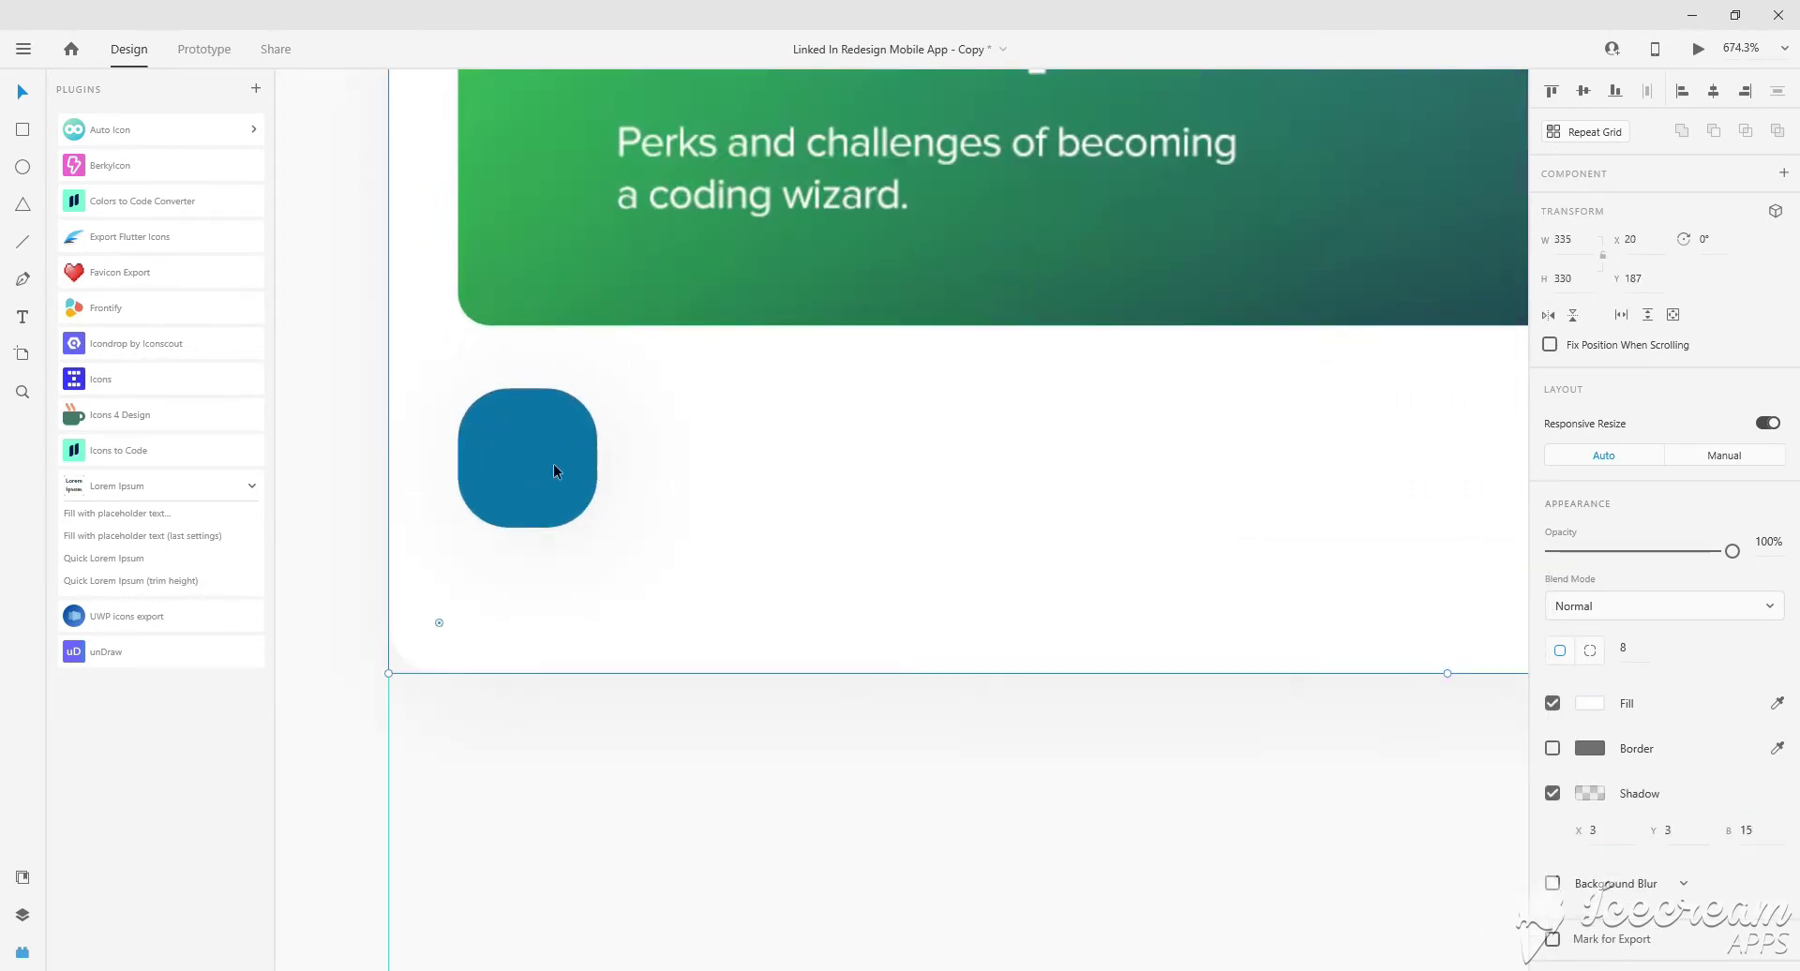
scroll(699, 486, down, 4)
scroll(703, 469, up, 3)
drag(713, 467, 1009, 480)
scroll(1011, 481, down, 3)
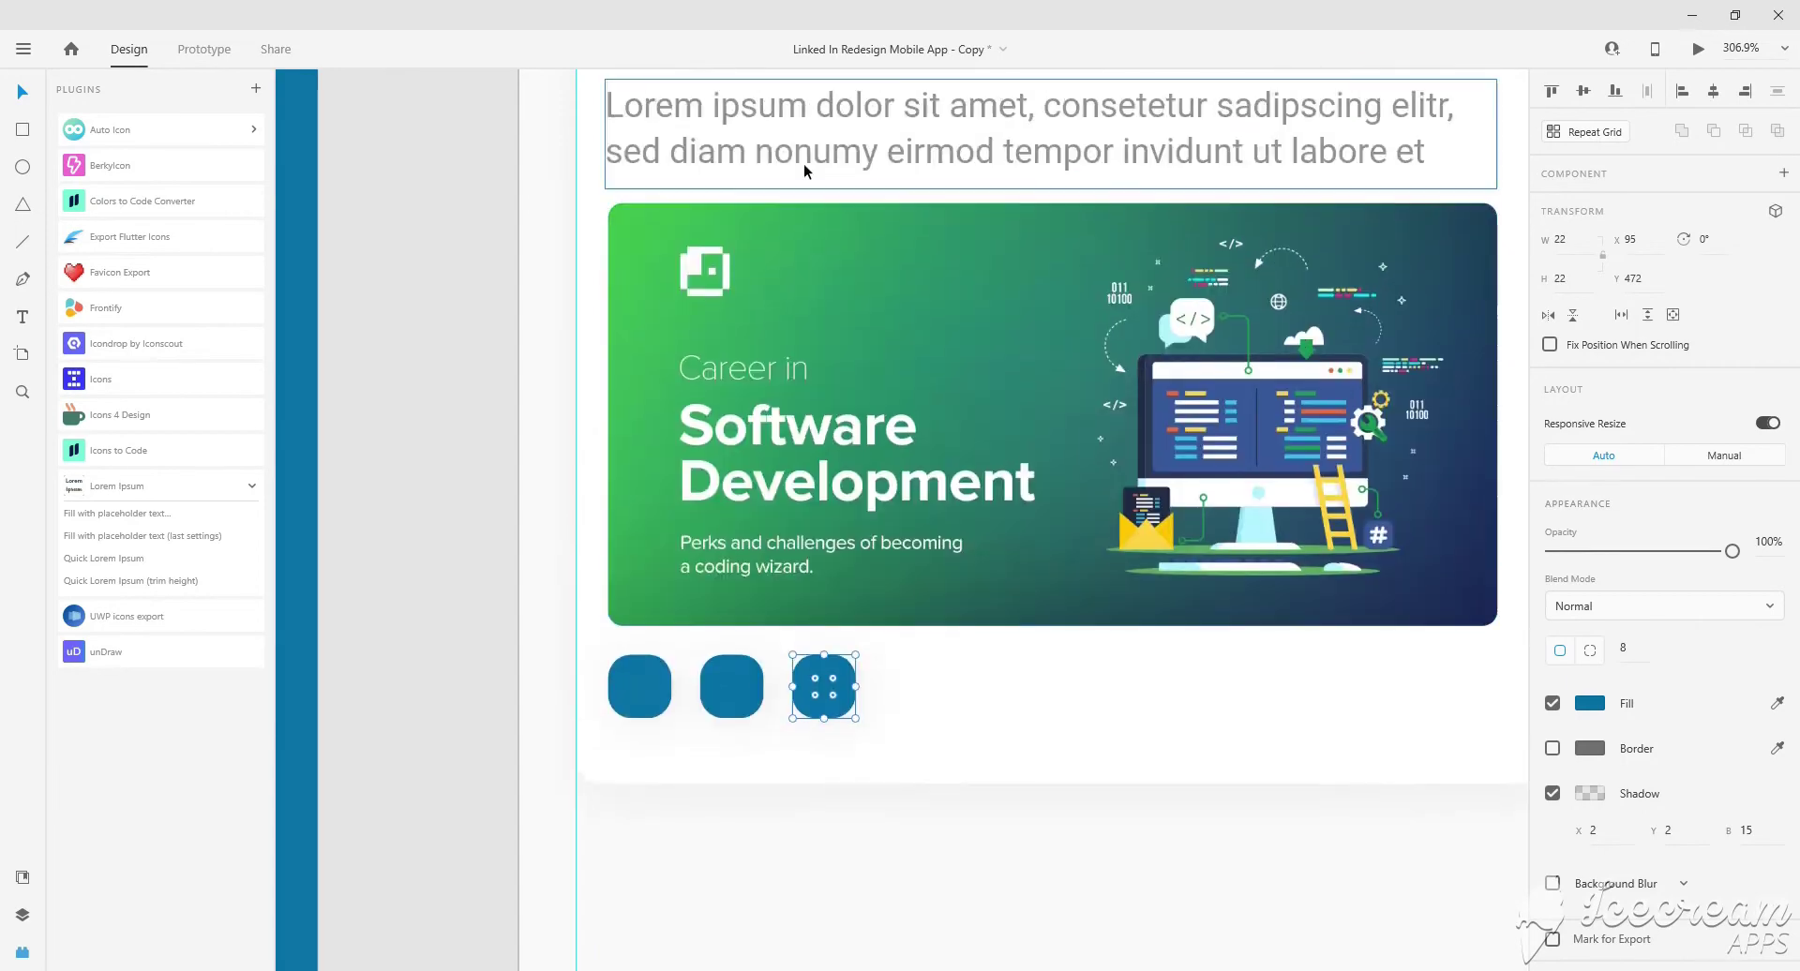
Change the copied text to '186 reactions', set Auto Width, and align it with the squares.
scroll(1099, 722, right, 5)
double_click(901, 701)
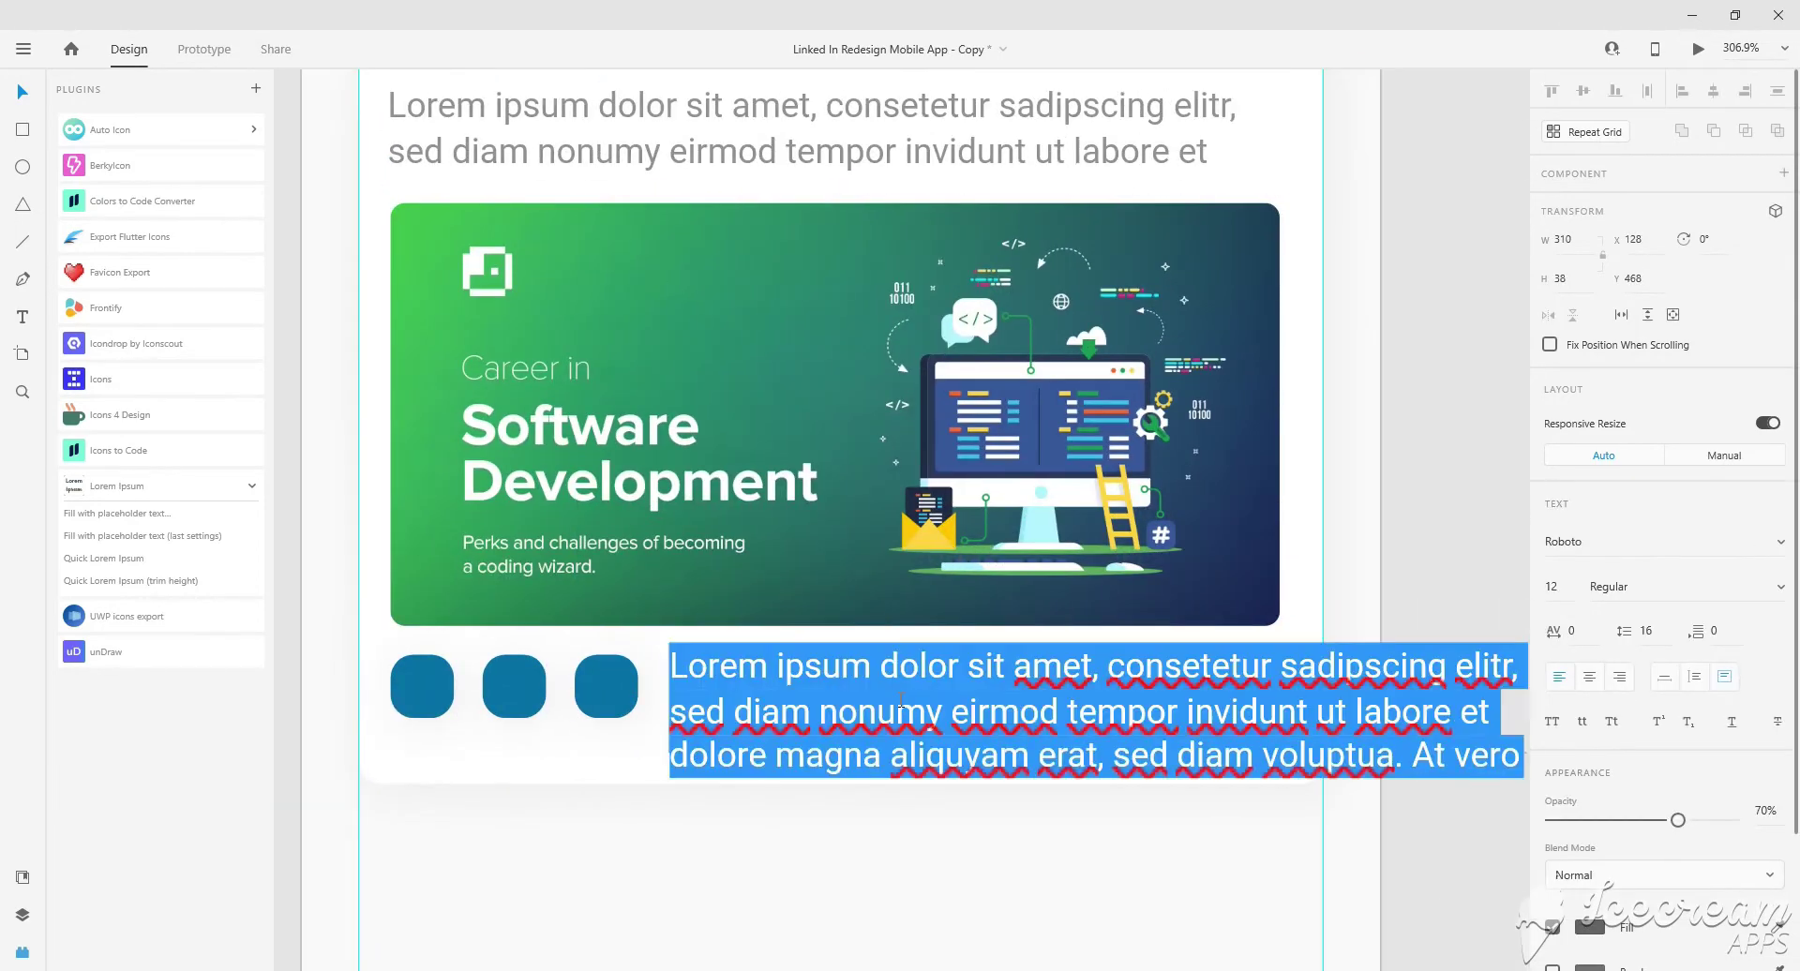
text(186 reactions)
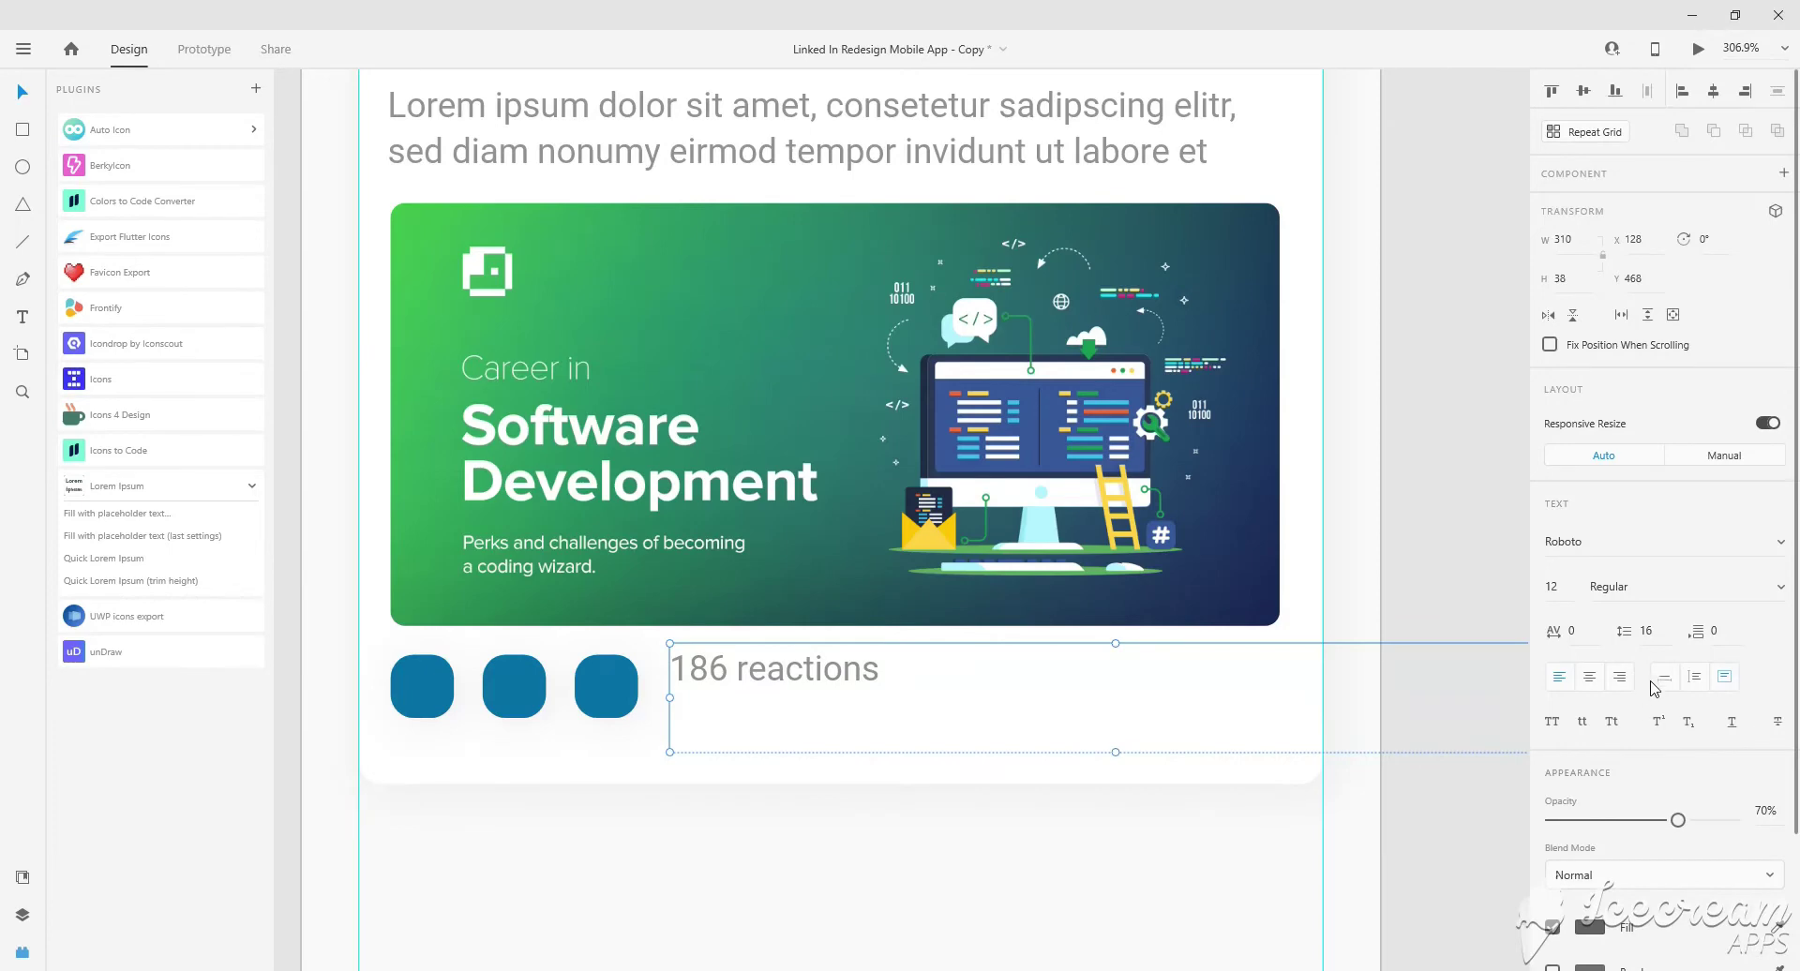
click(1663, 677)
drag(777, 663, 778, 683)
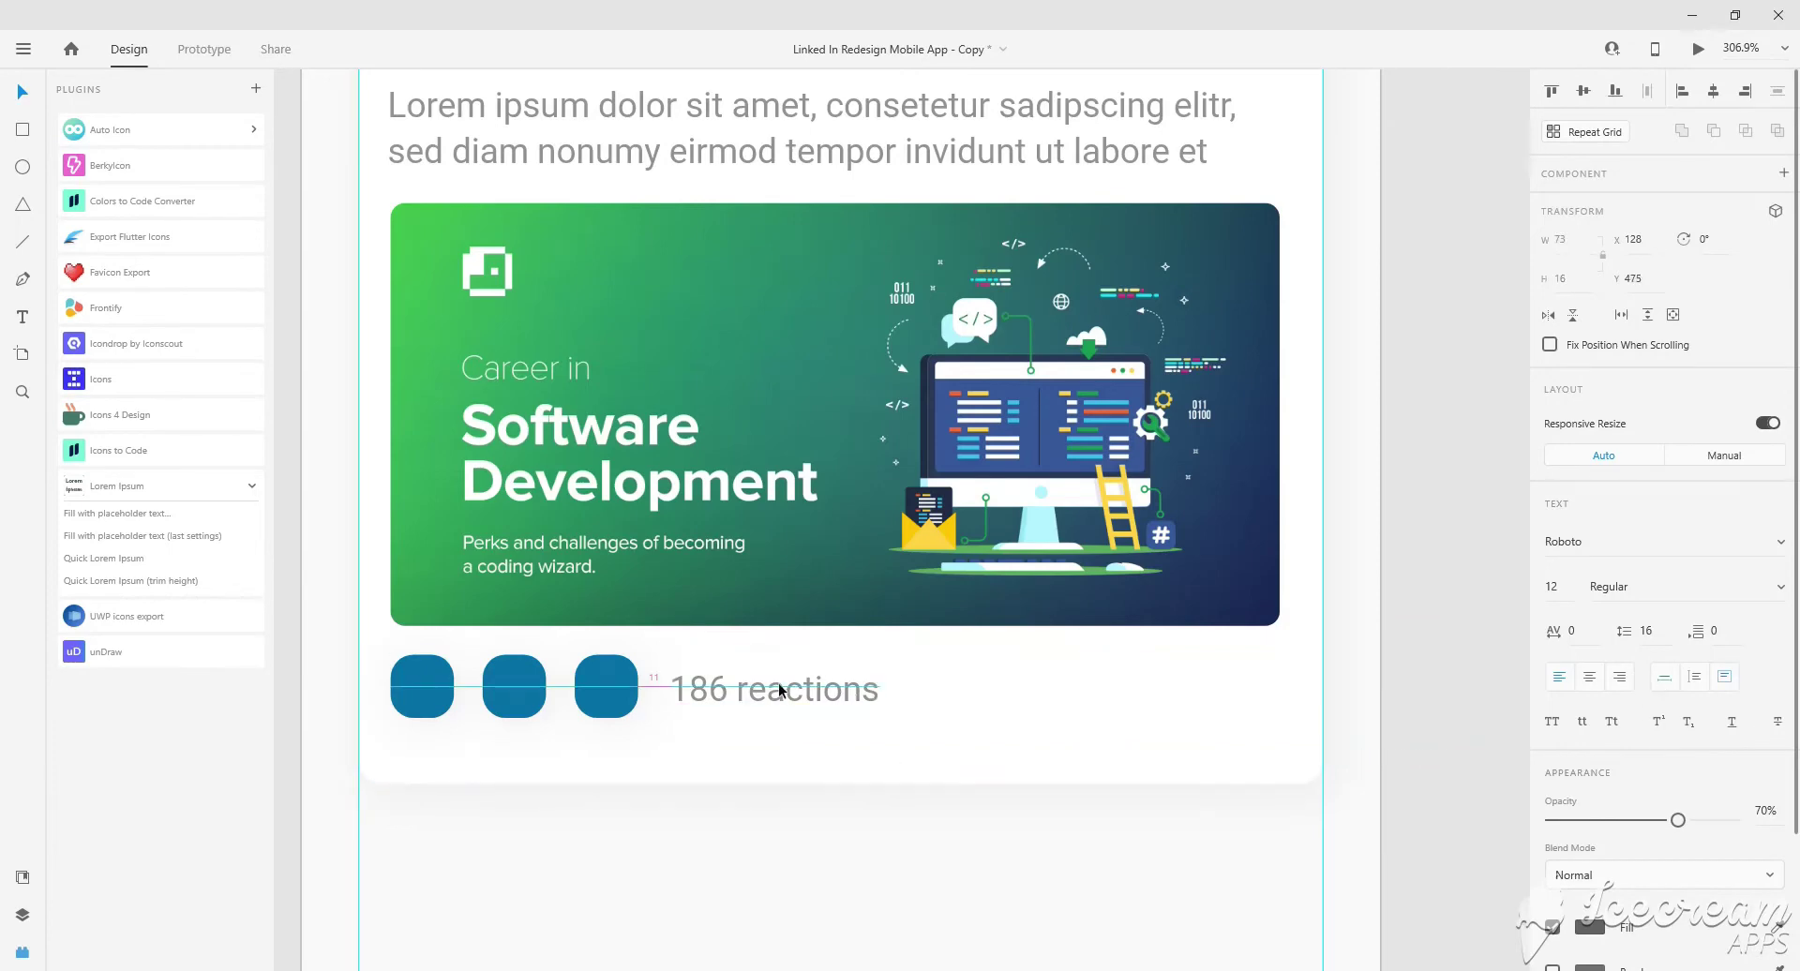
scroll(755, 689, up, 2)
scroll(756, 689, down, 2)
scroll(896, 705, down, 1)
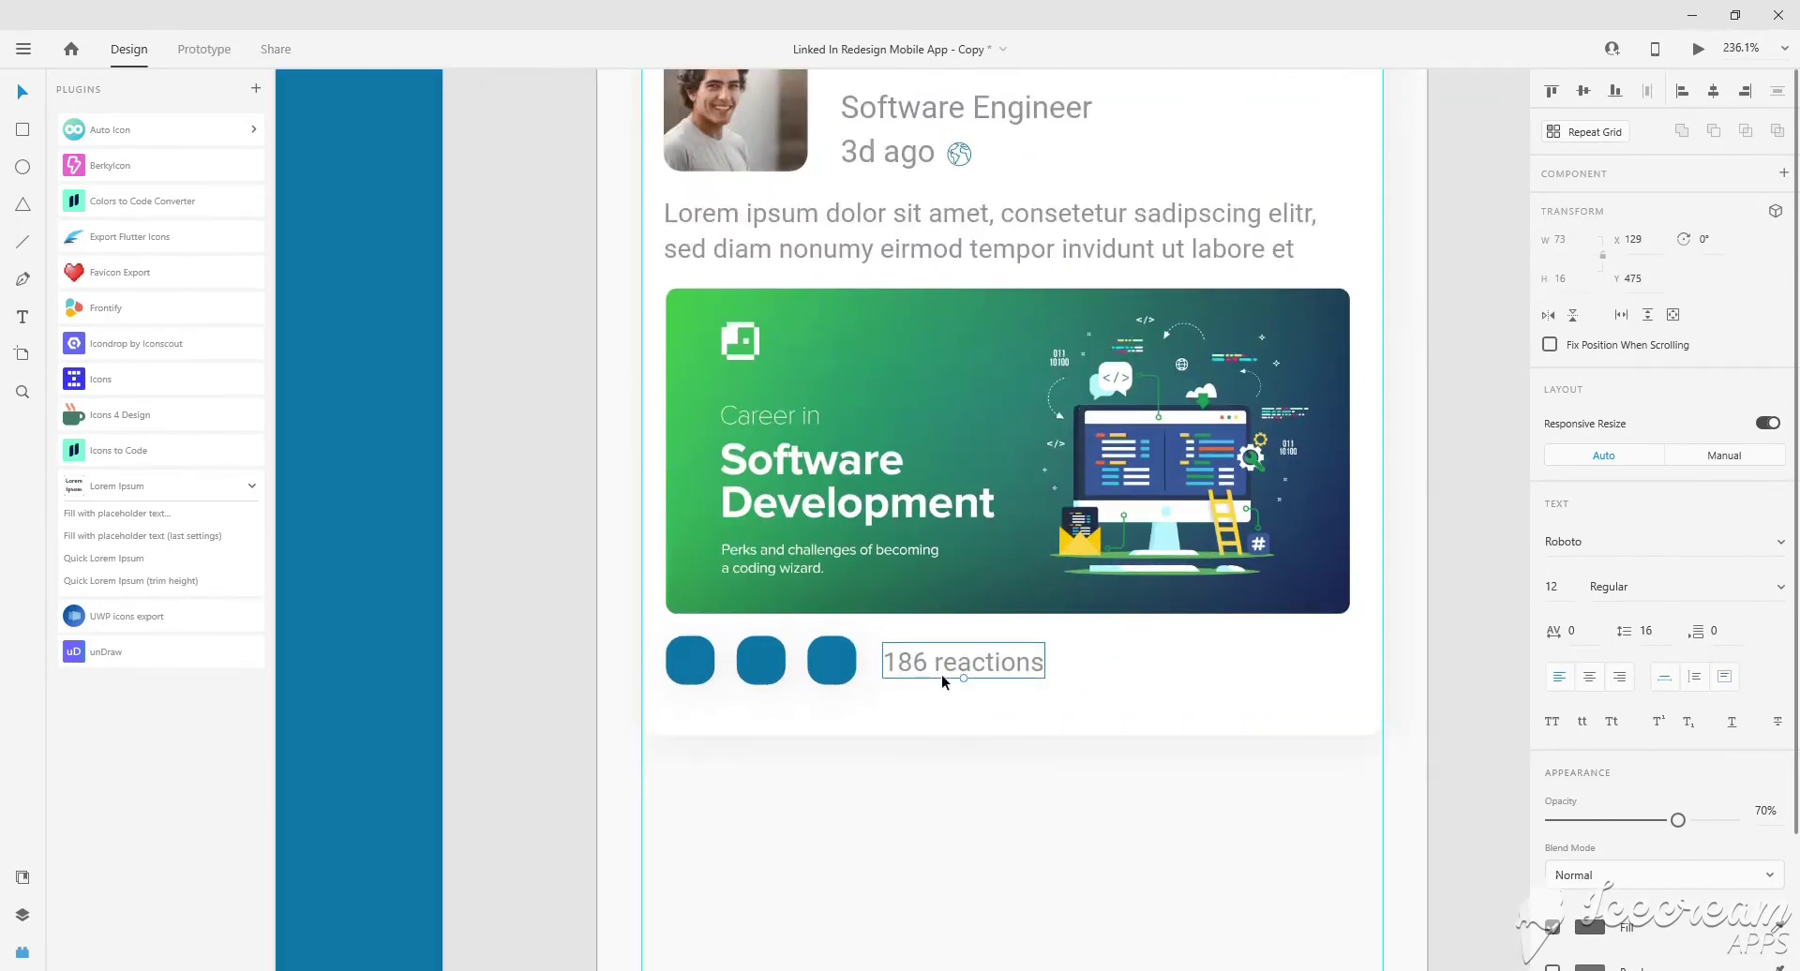
scroll(1009, 692, left, 2)
Set the post card height to 340.
click(1009, 692)
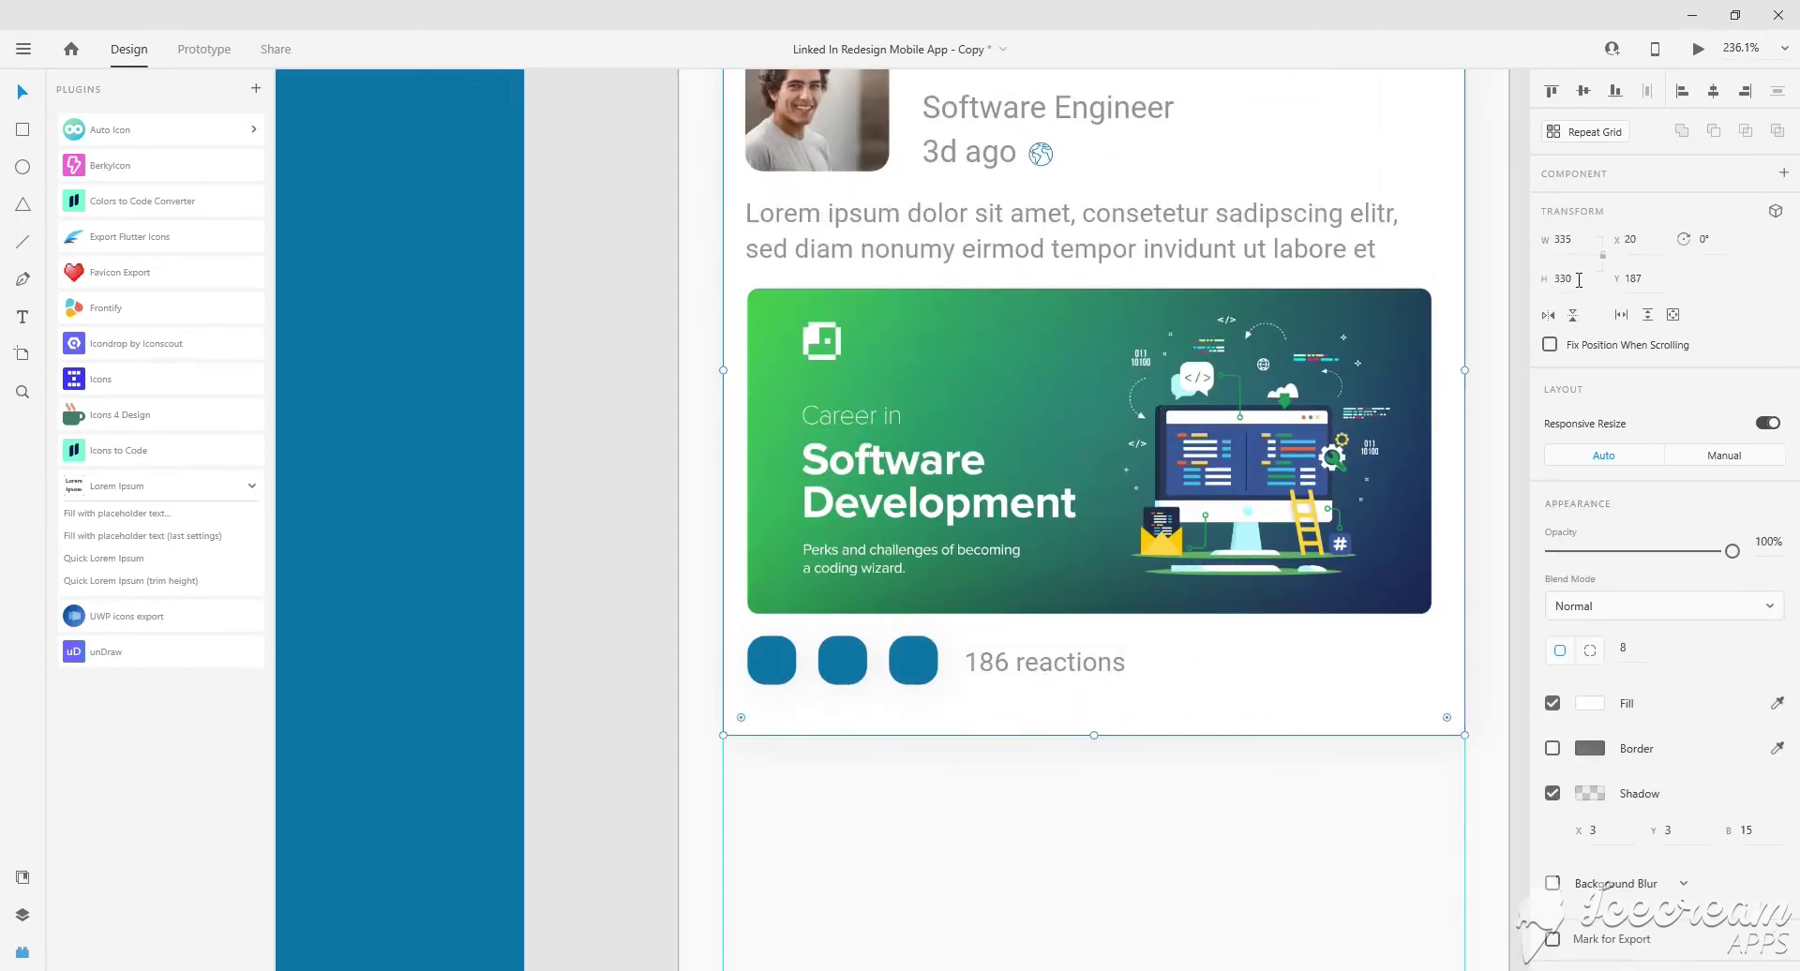
text(340)
key(Return)
scroll(1217, 601, down, 2)
scroll(1217, 601, right, 1)
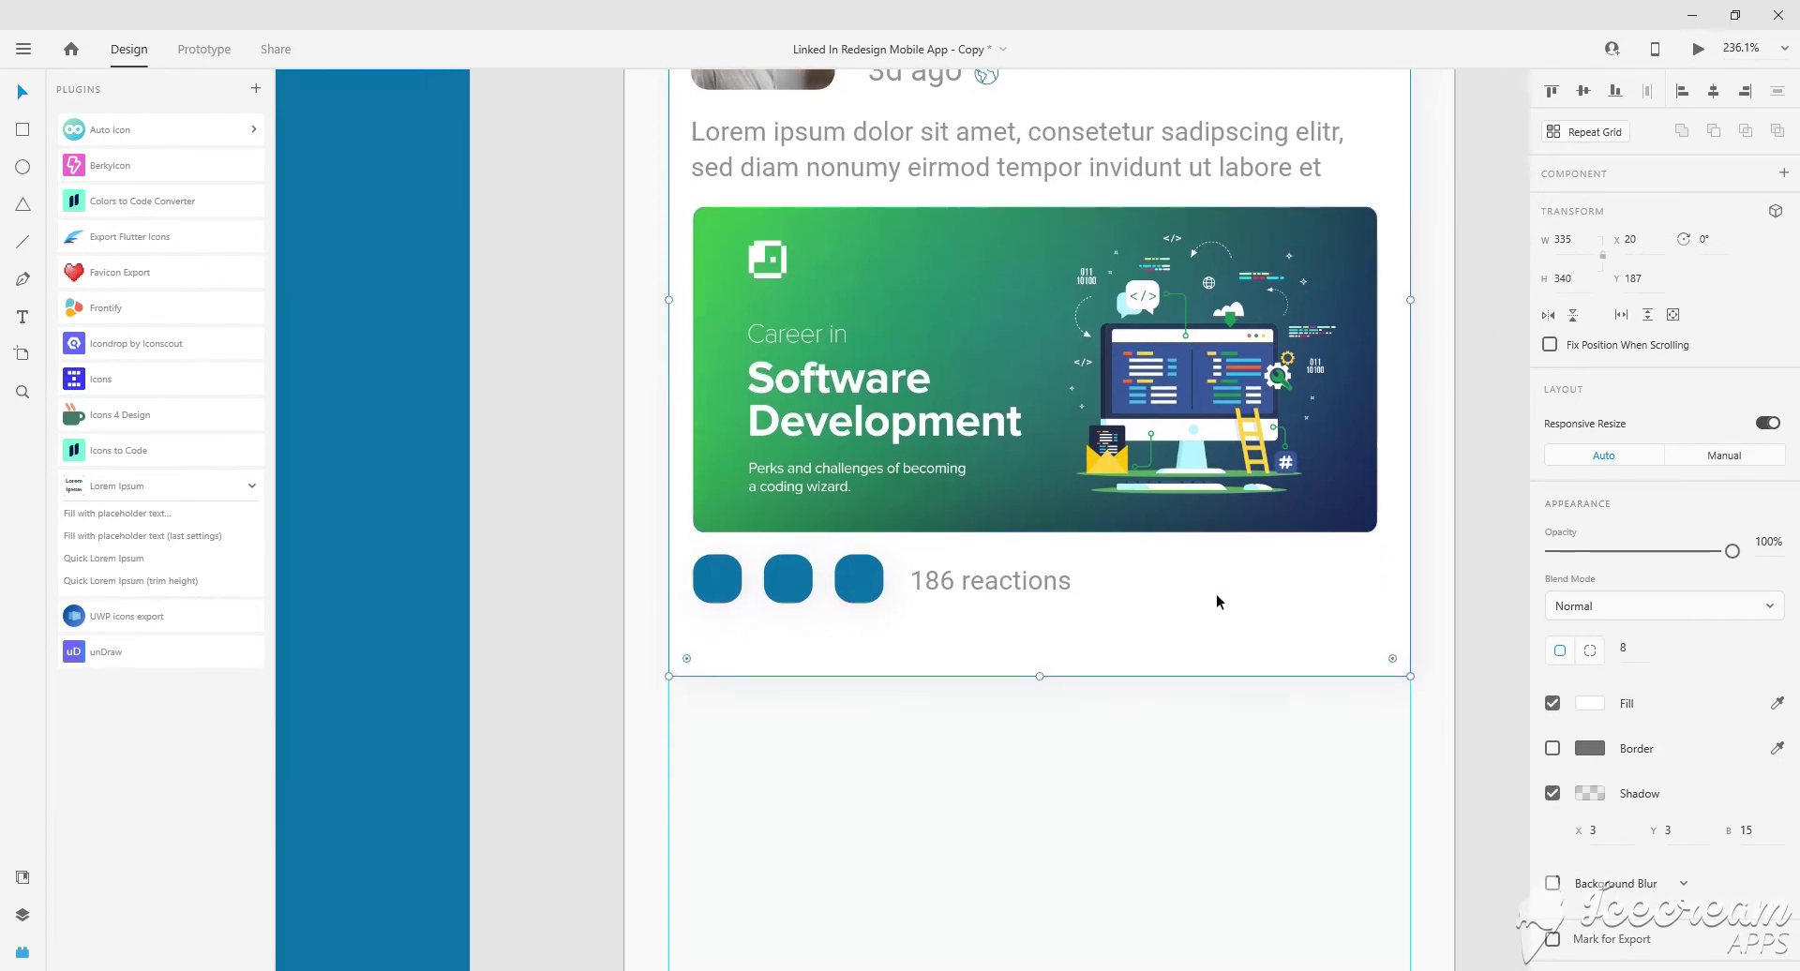
Draw a horizontal divider under the reactions row and colour it light grey.
drag(694, 619, 1358, 618)
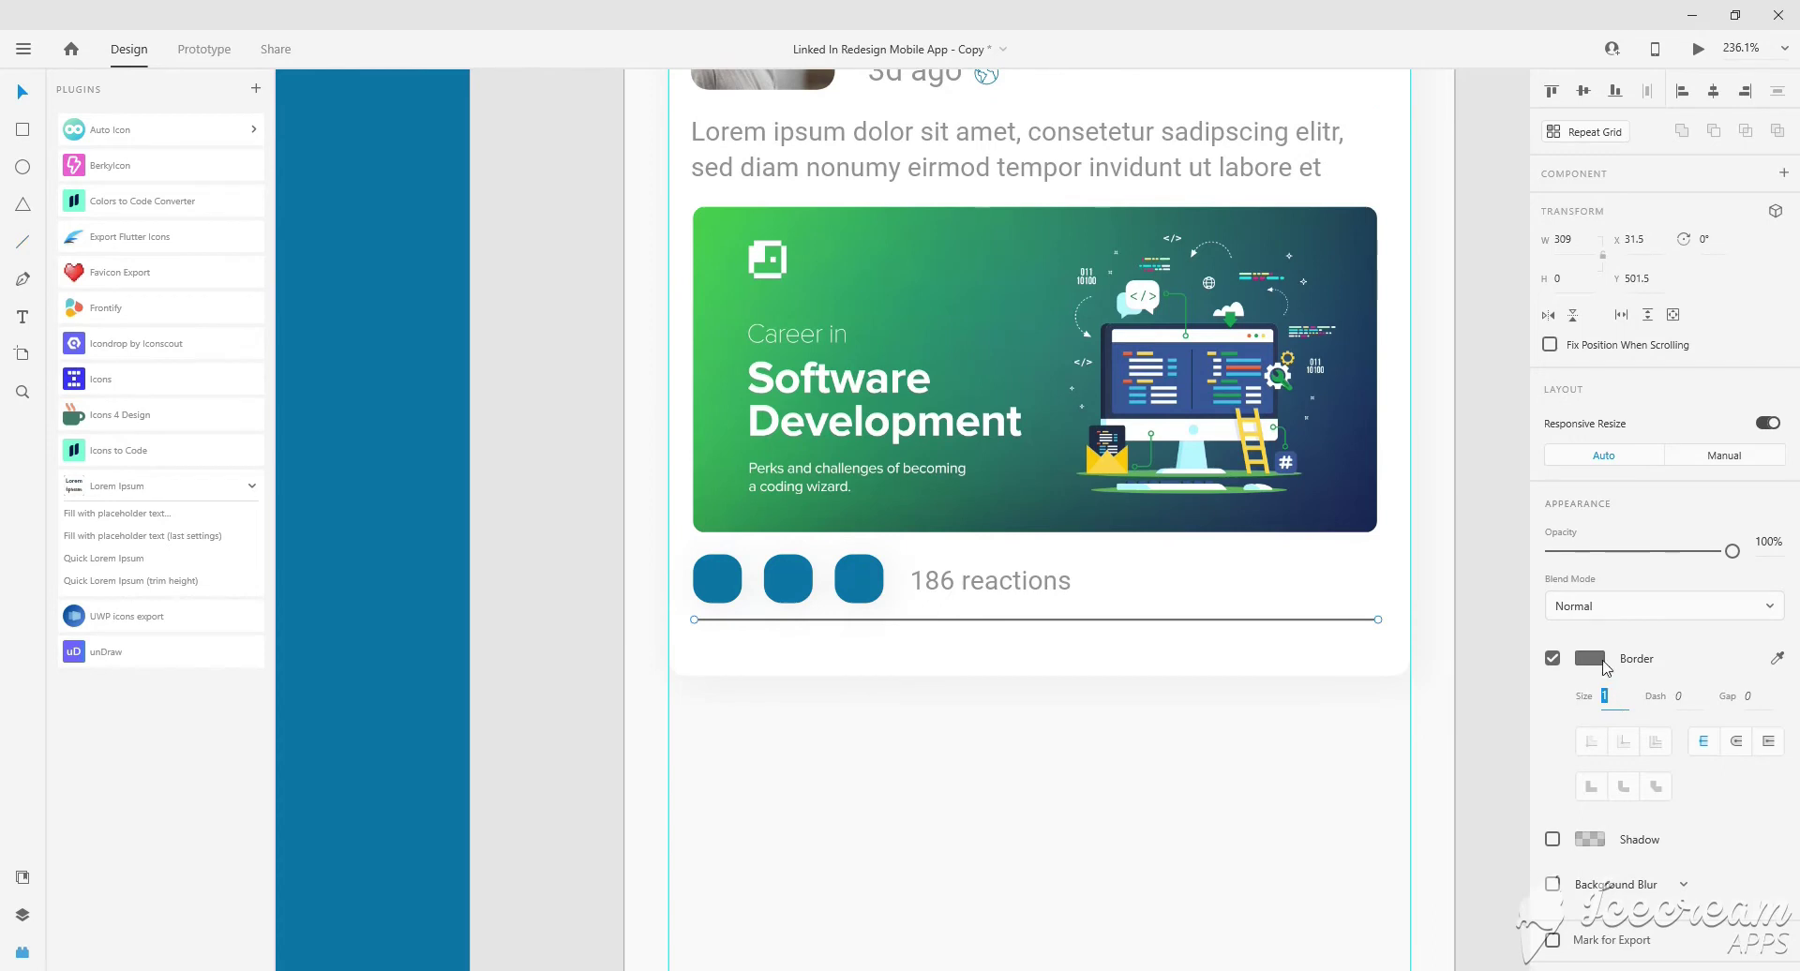
click(1606, 660)
click(1600, 666)
click(1594, 659)
text(60)
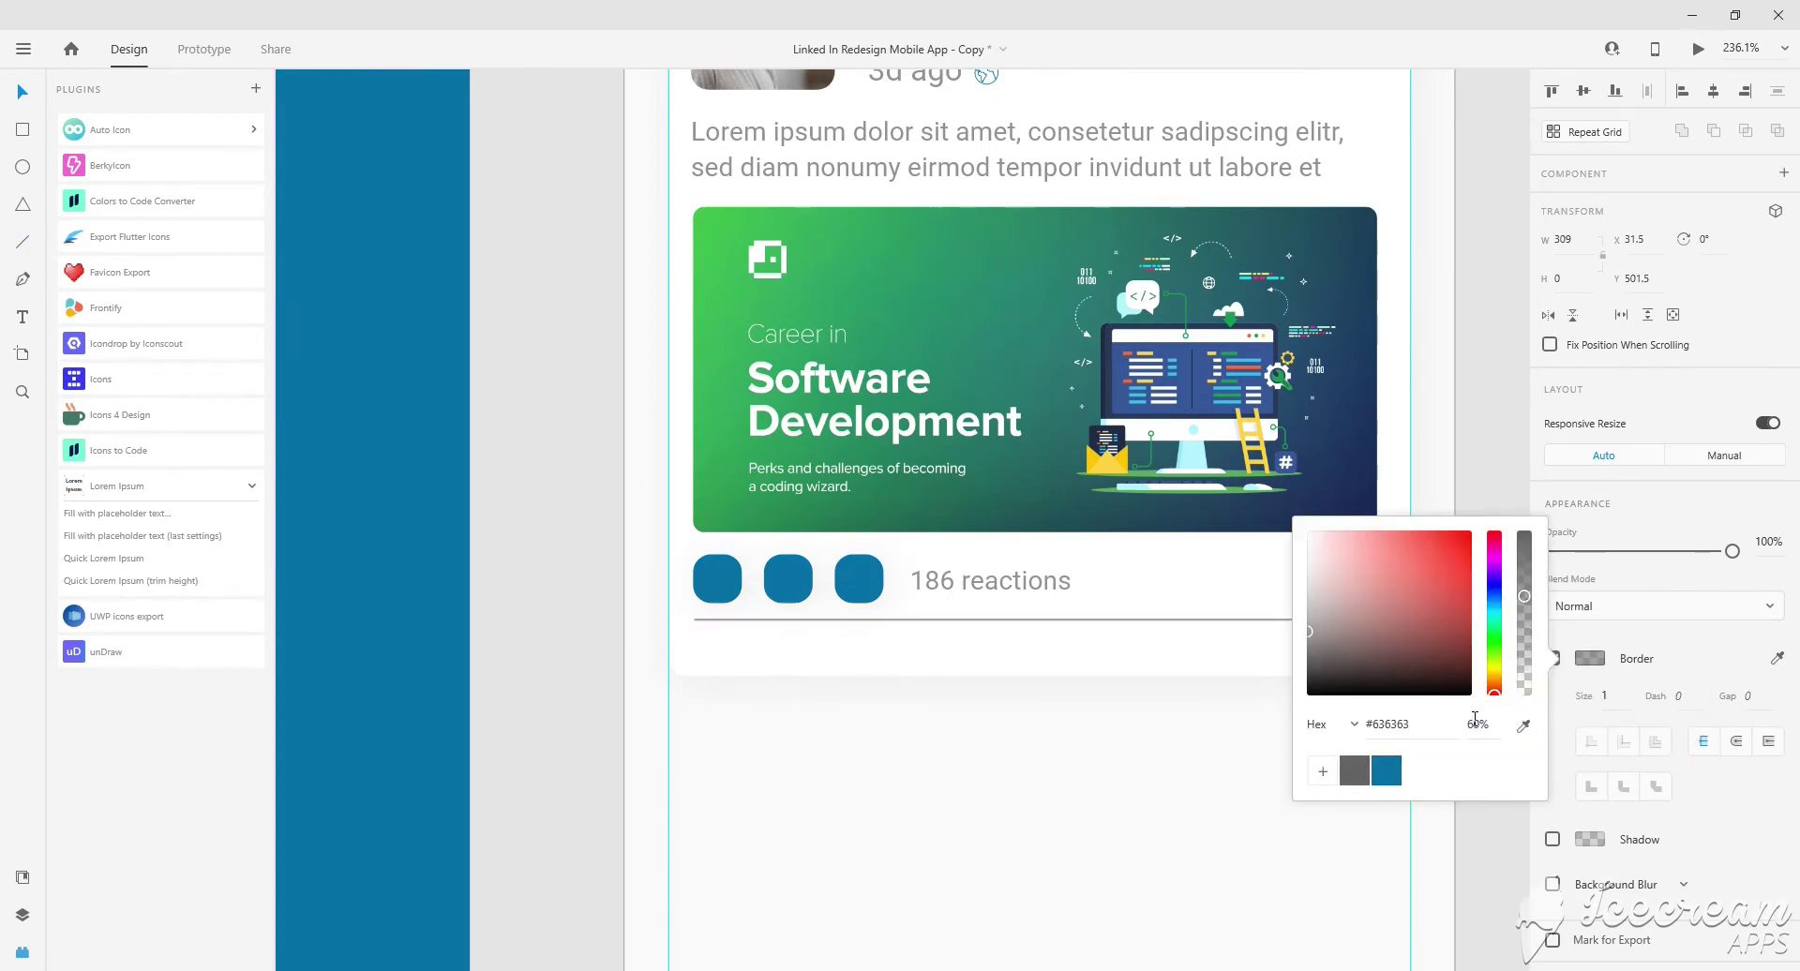
click(1085, 755)
click(1250, 621)
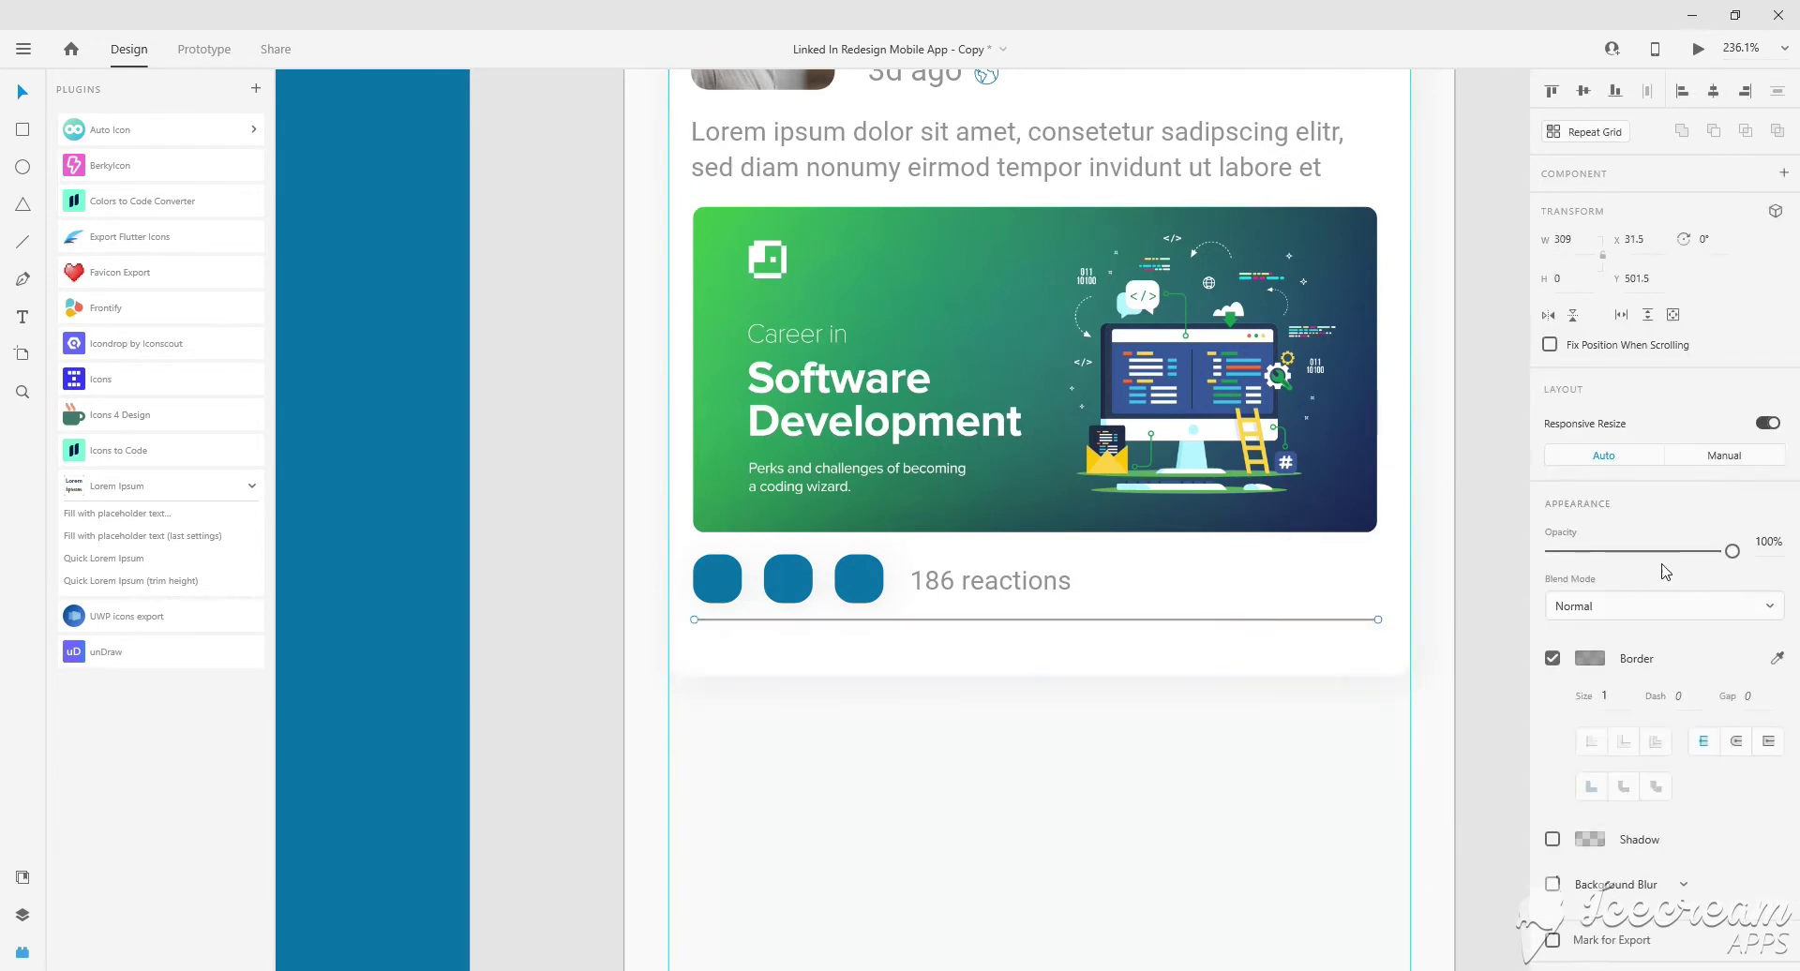
click(1594, 664)
click(1185, 714)
Set the post card height to 350.
scroll(1306, 592, right, 2)
click(1306, 592)
text(350)
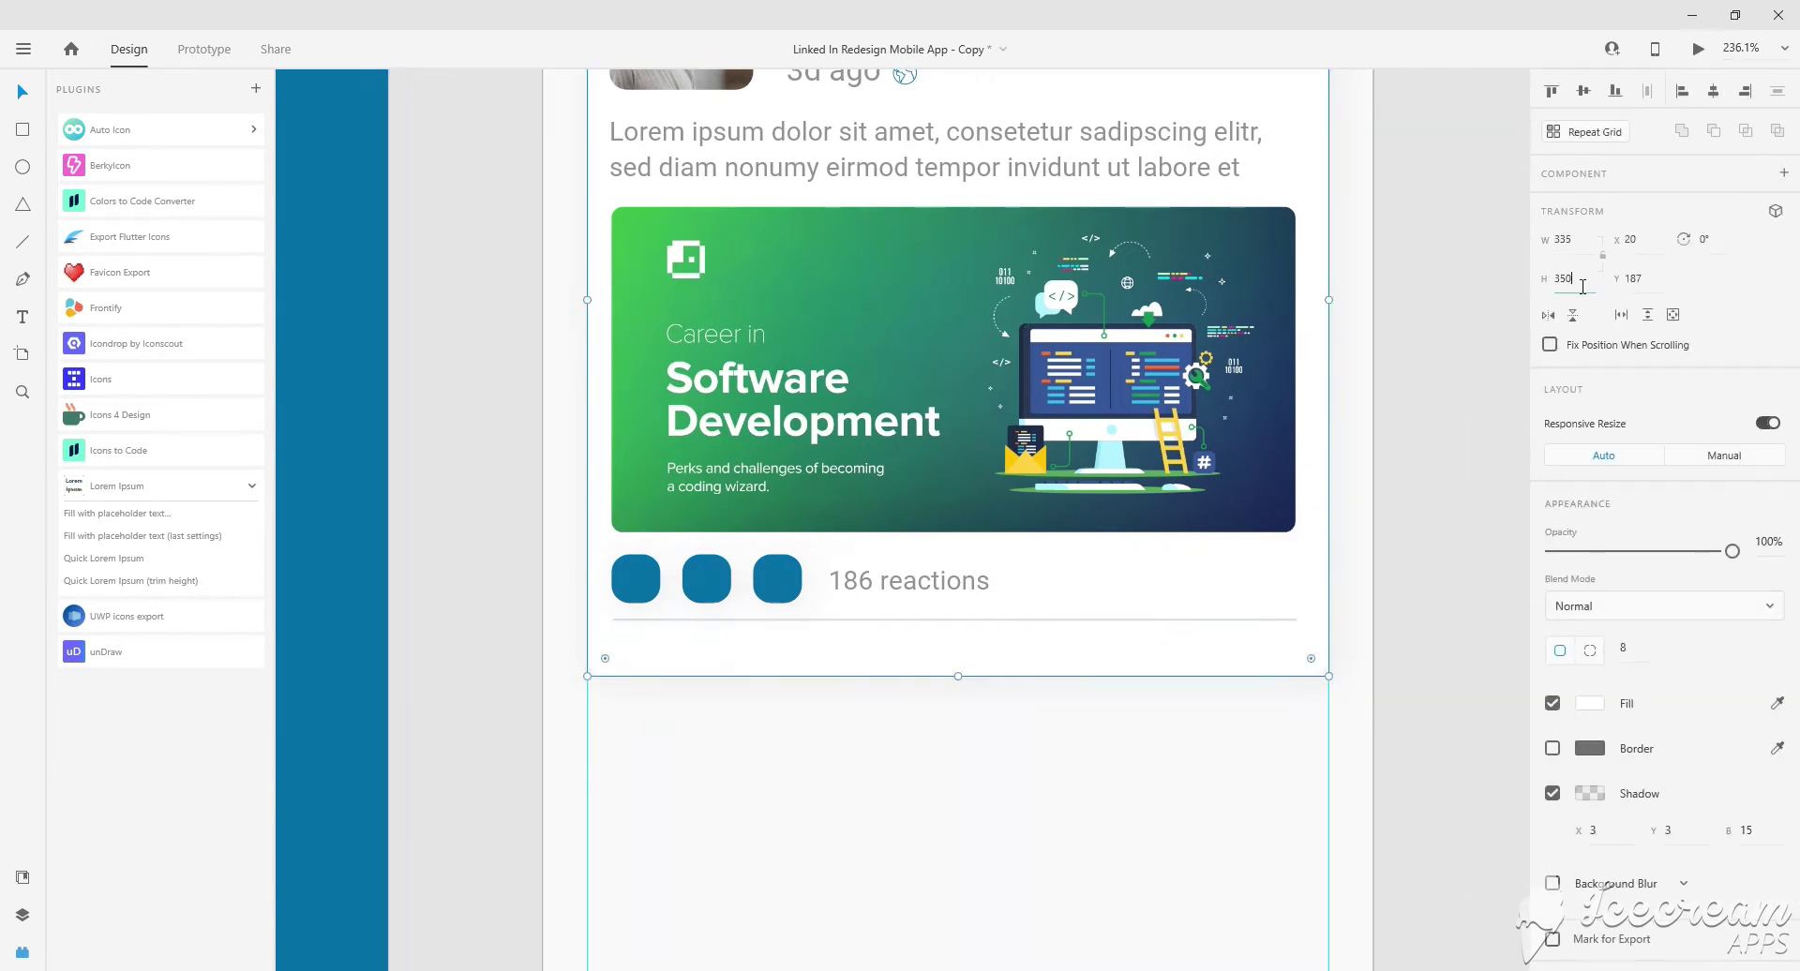
key(Return)
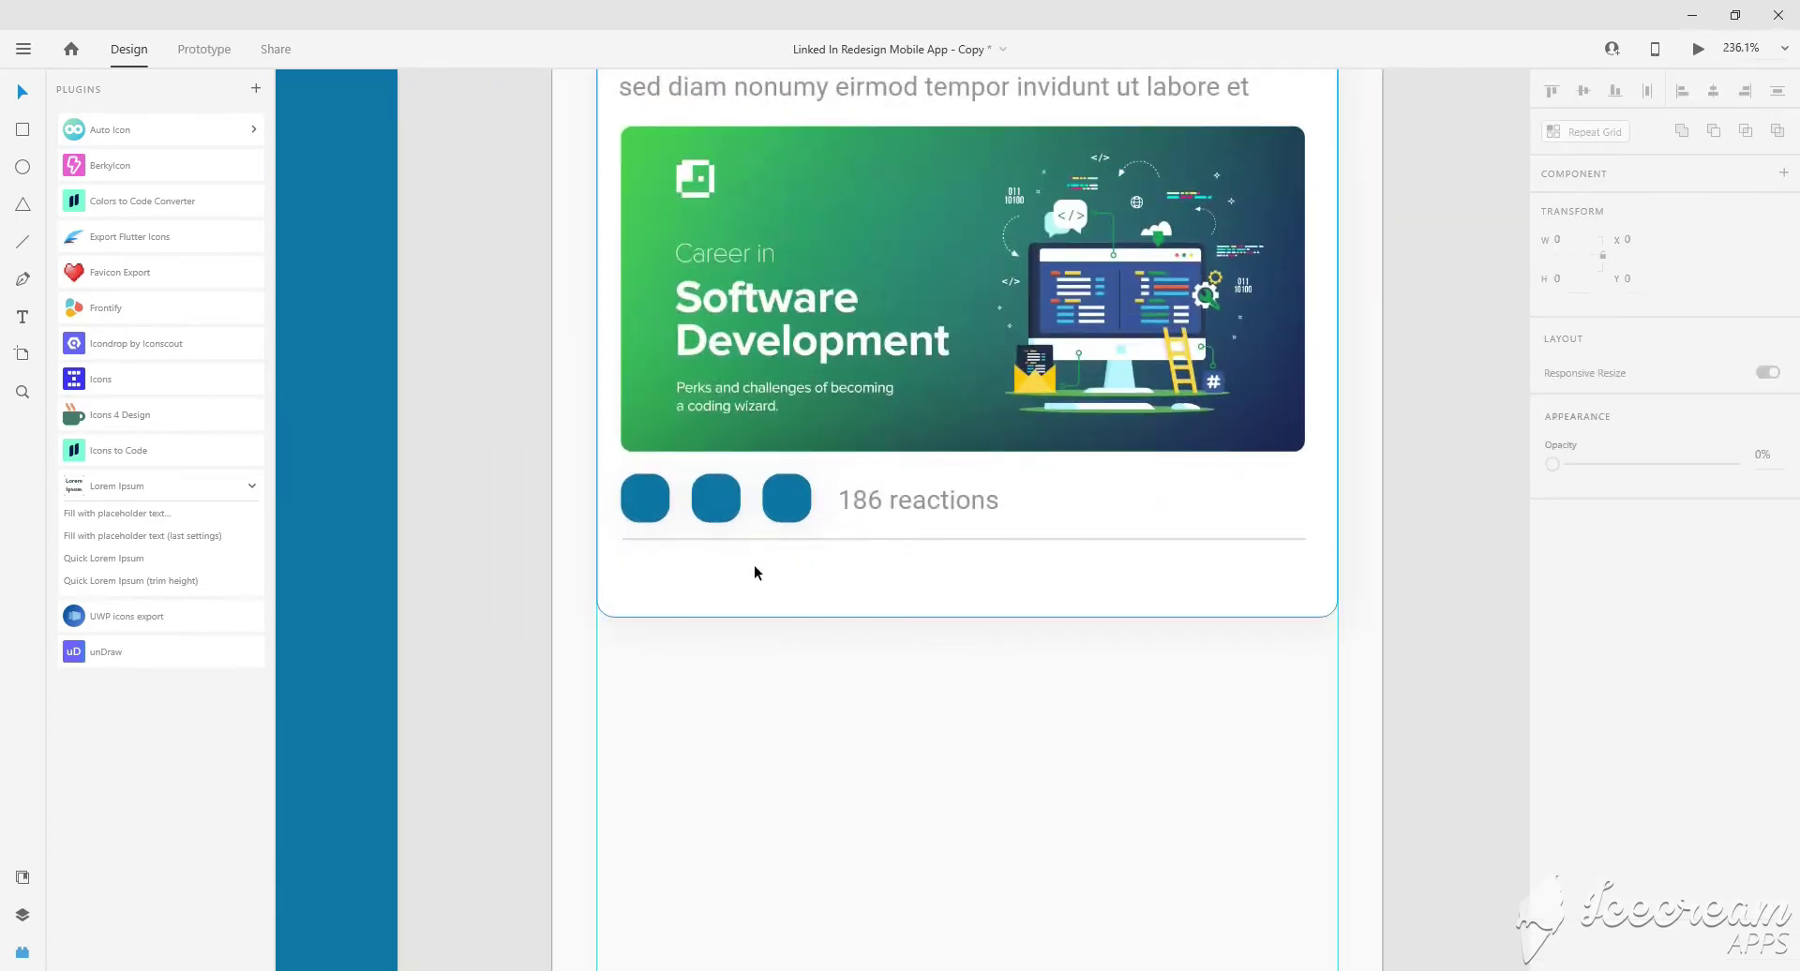
scroll(796, 538, down, 5)
scroll(638, 272, up, 3)
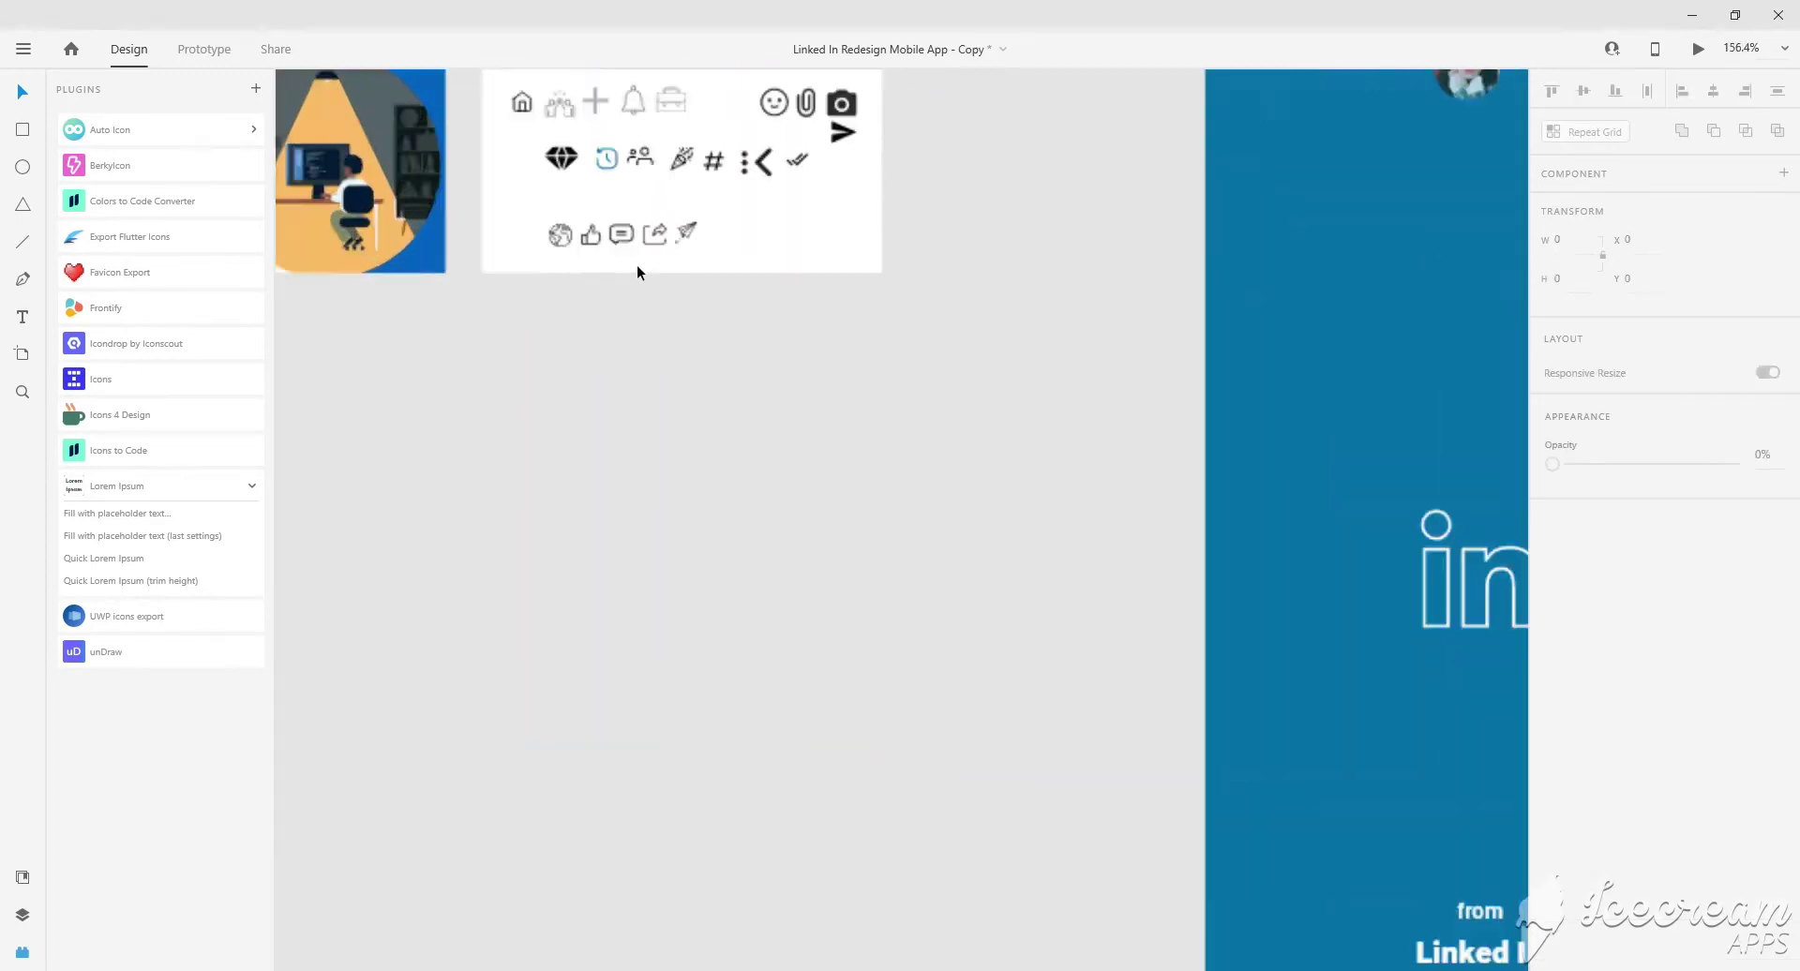
scroll(637, 272, up, 3)
click(607, 195)
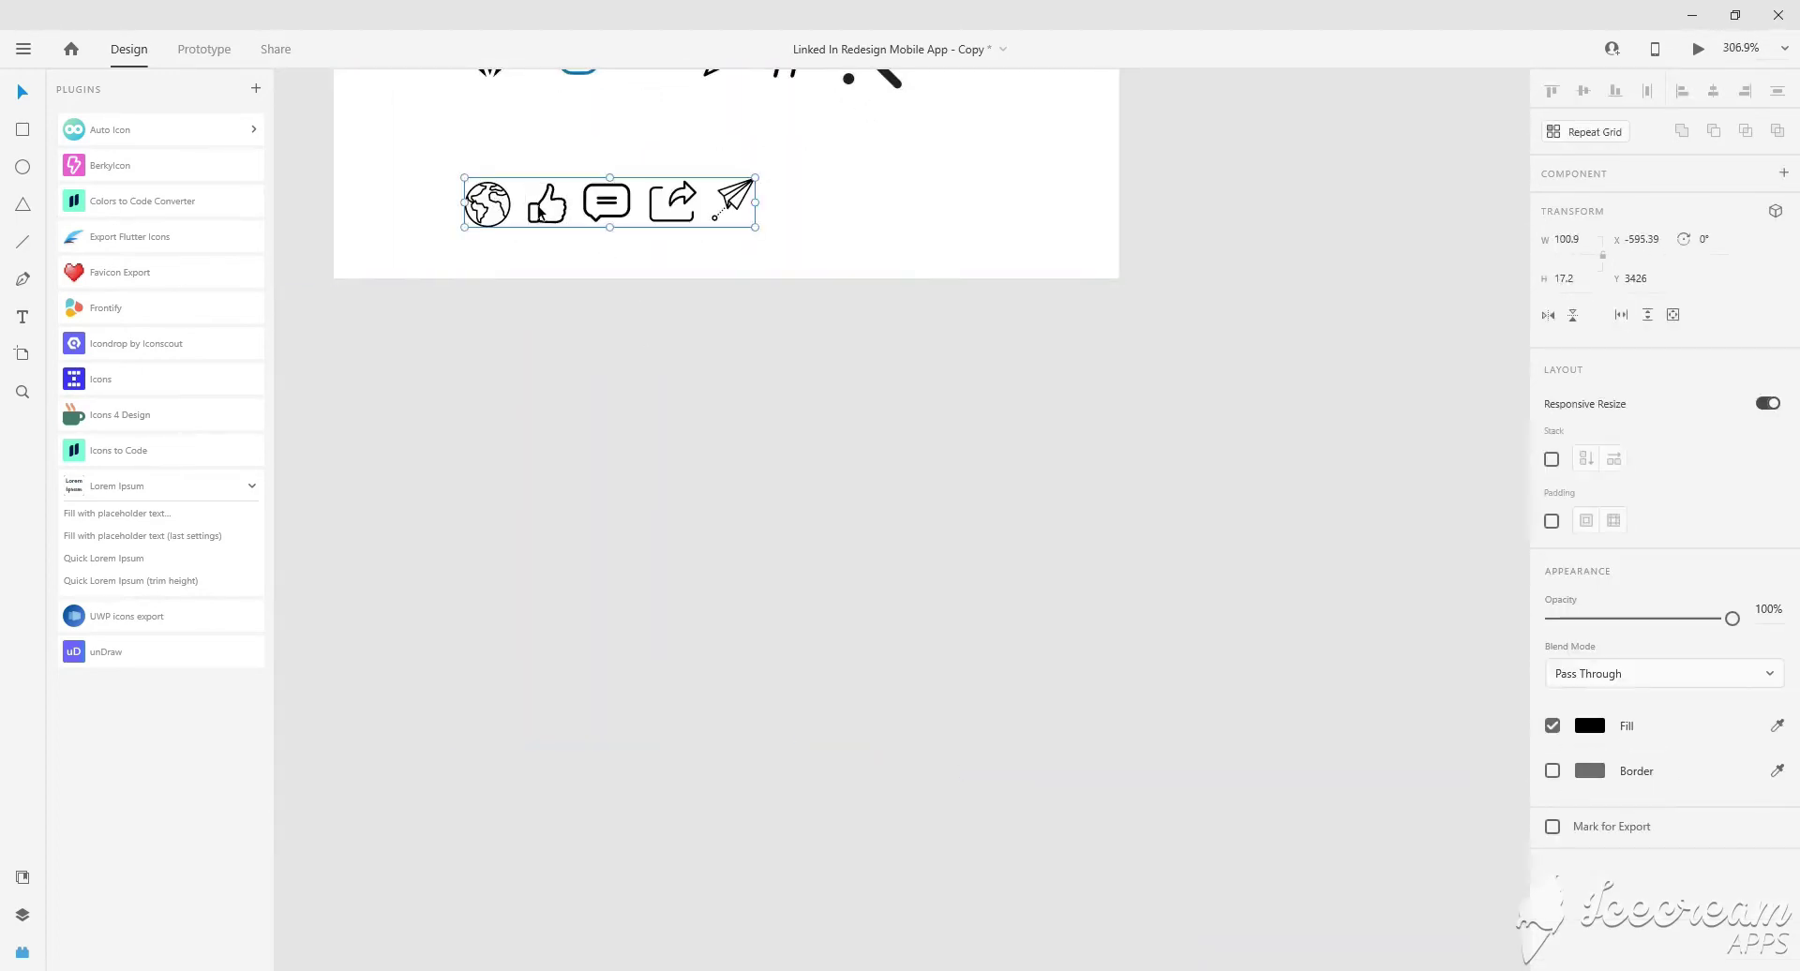
click(660, 193)
shift+click(735, 192)
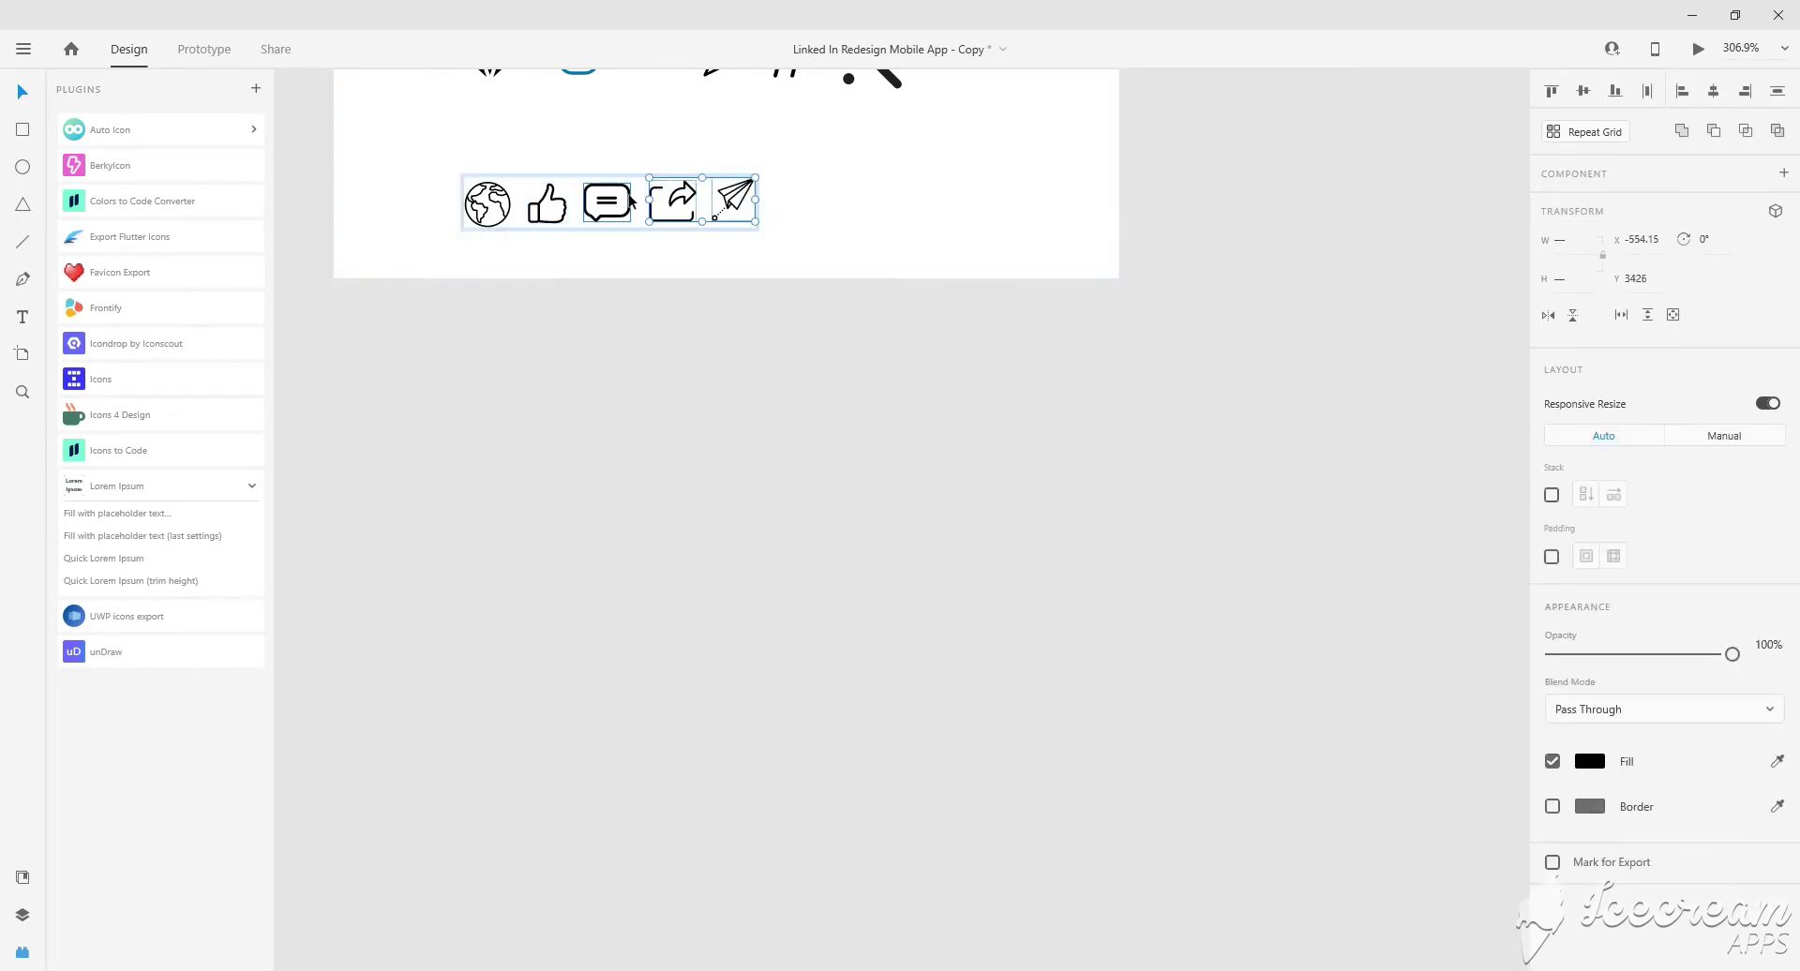
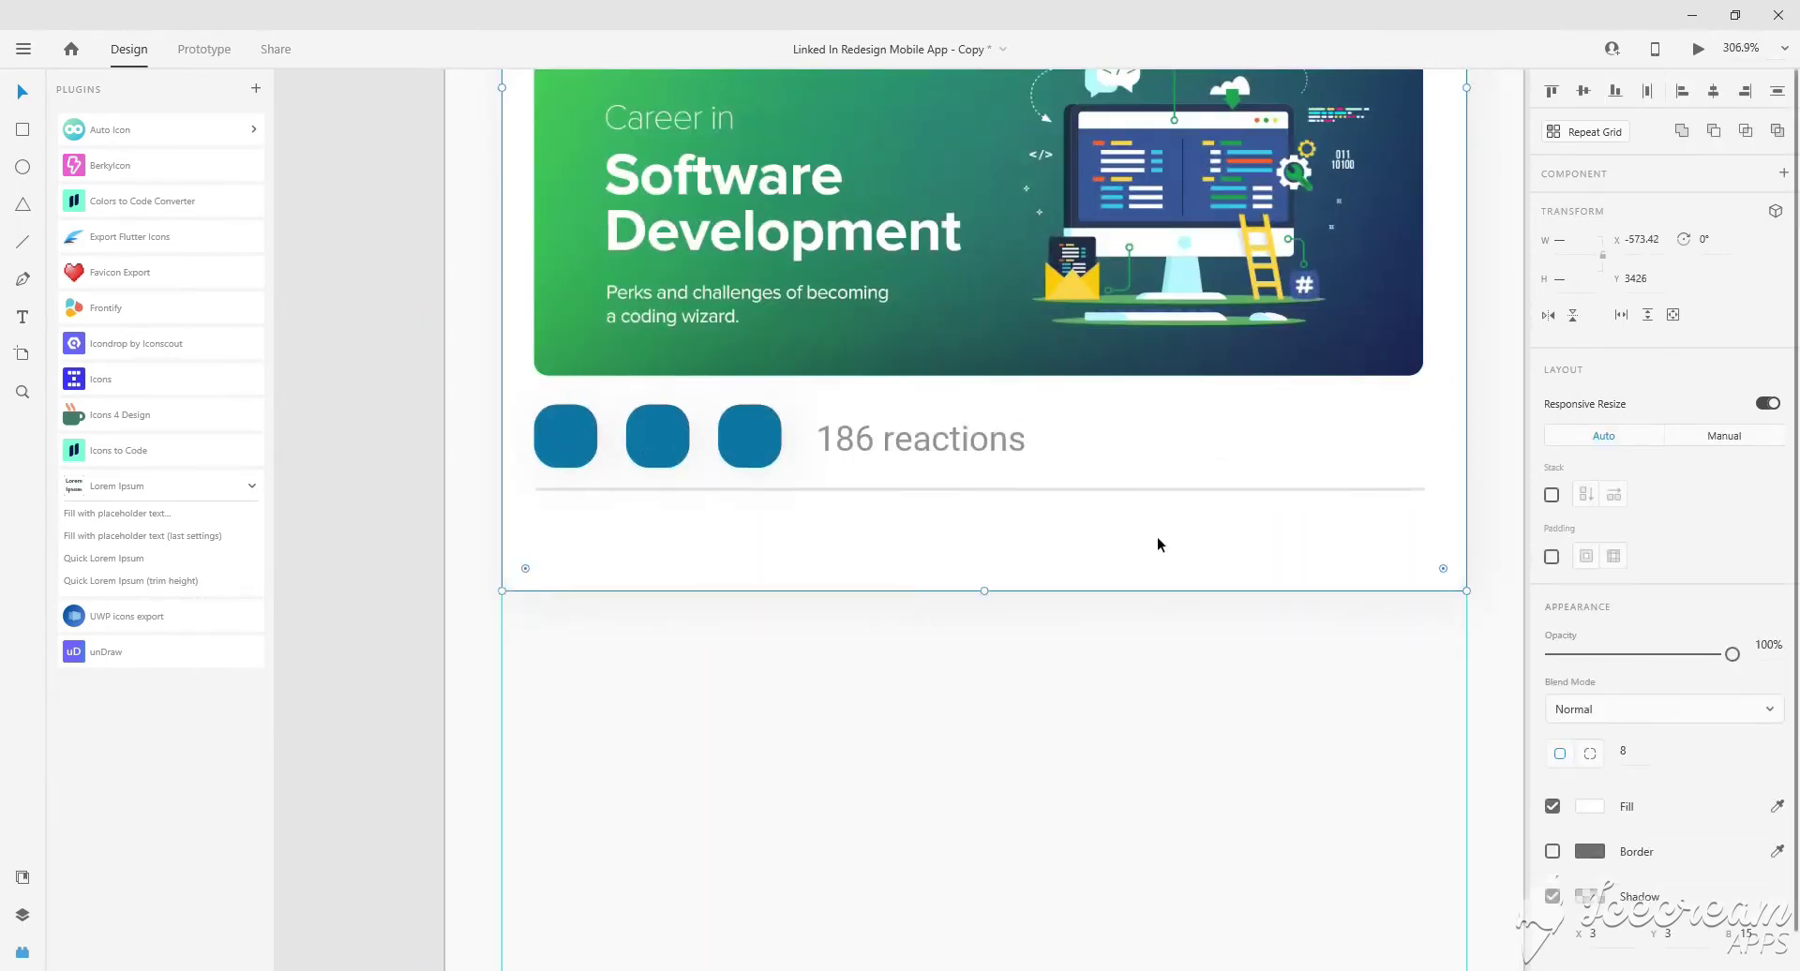
Paste the like, comment, share and send icons and line them up below the divider.
key(ctrl+v)
click(832, 526)
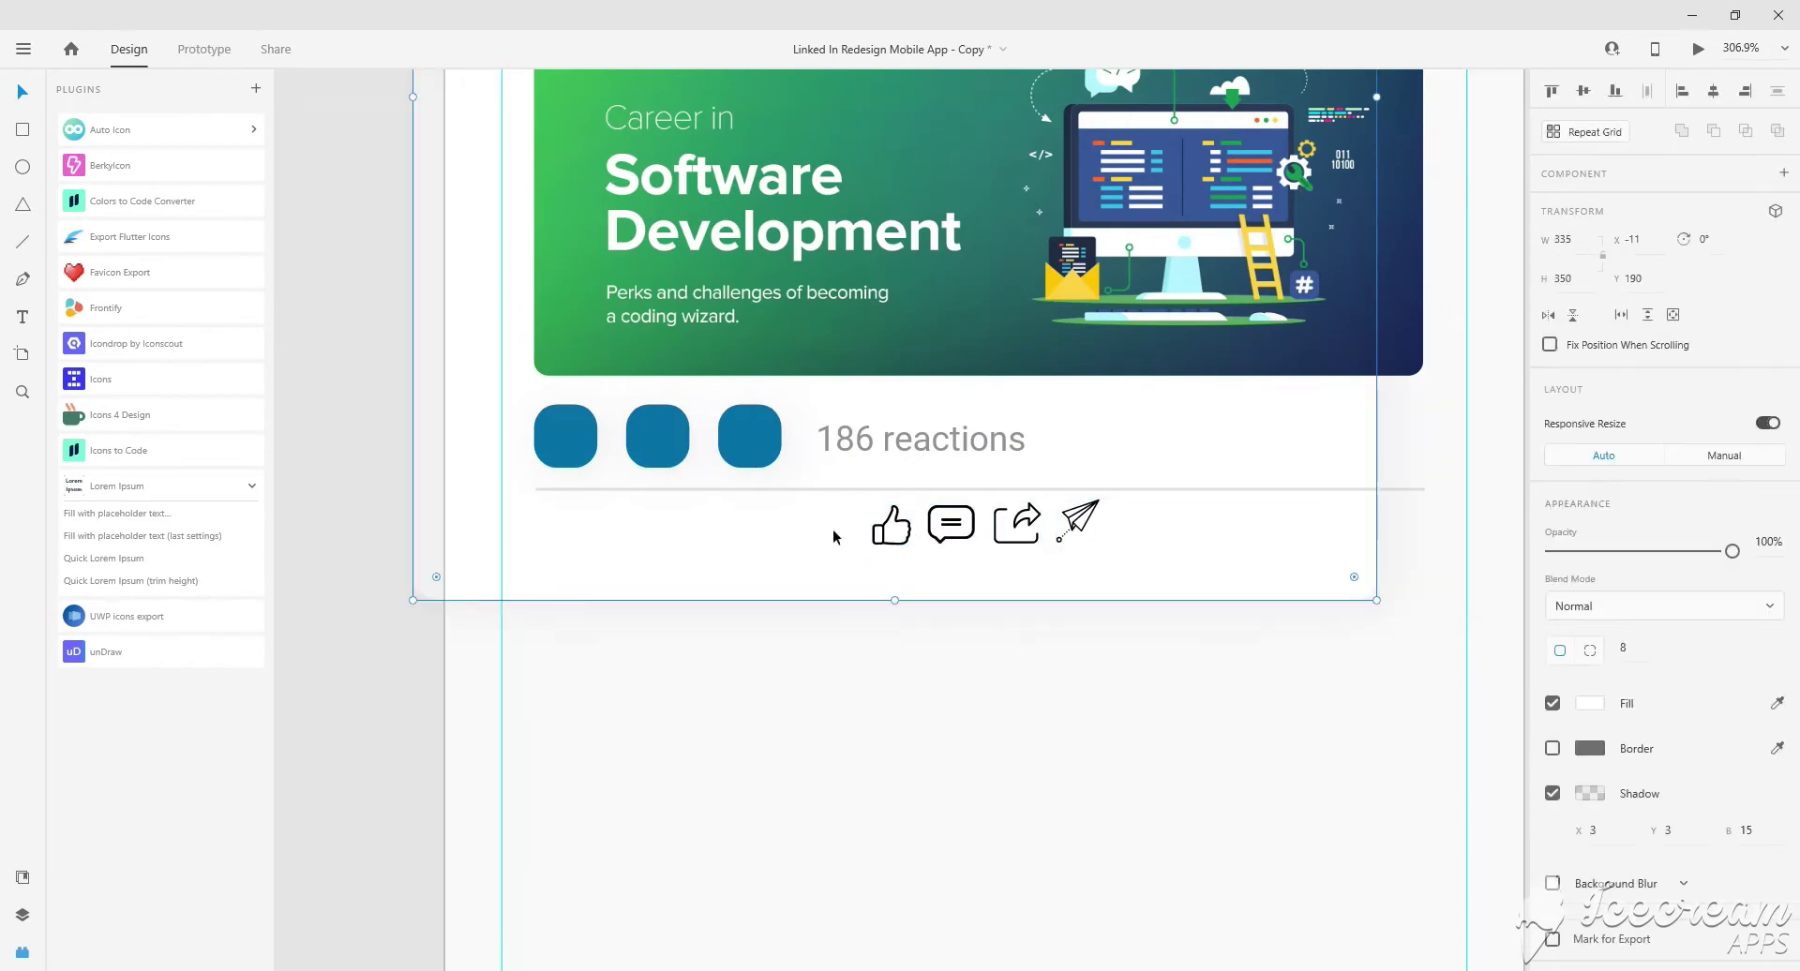
drag(891, 525, 557, 531)
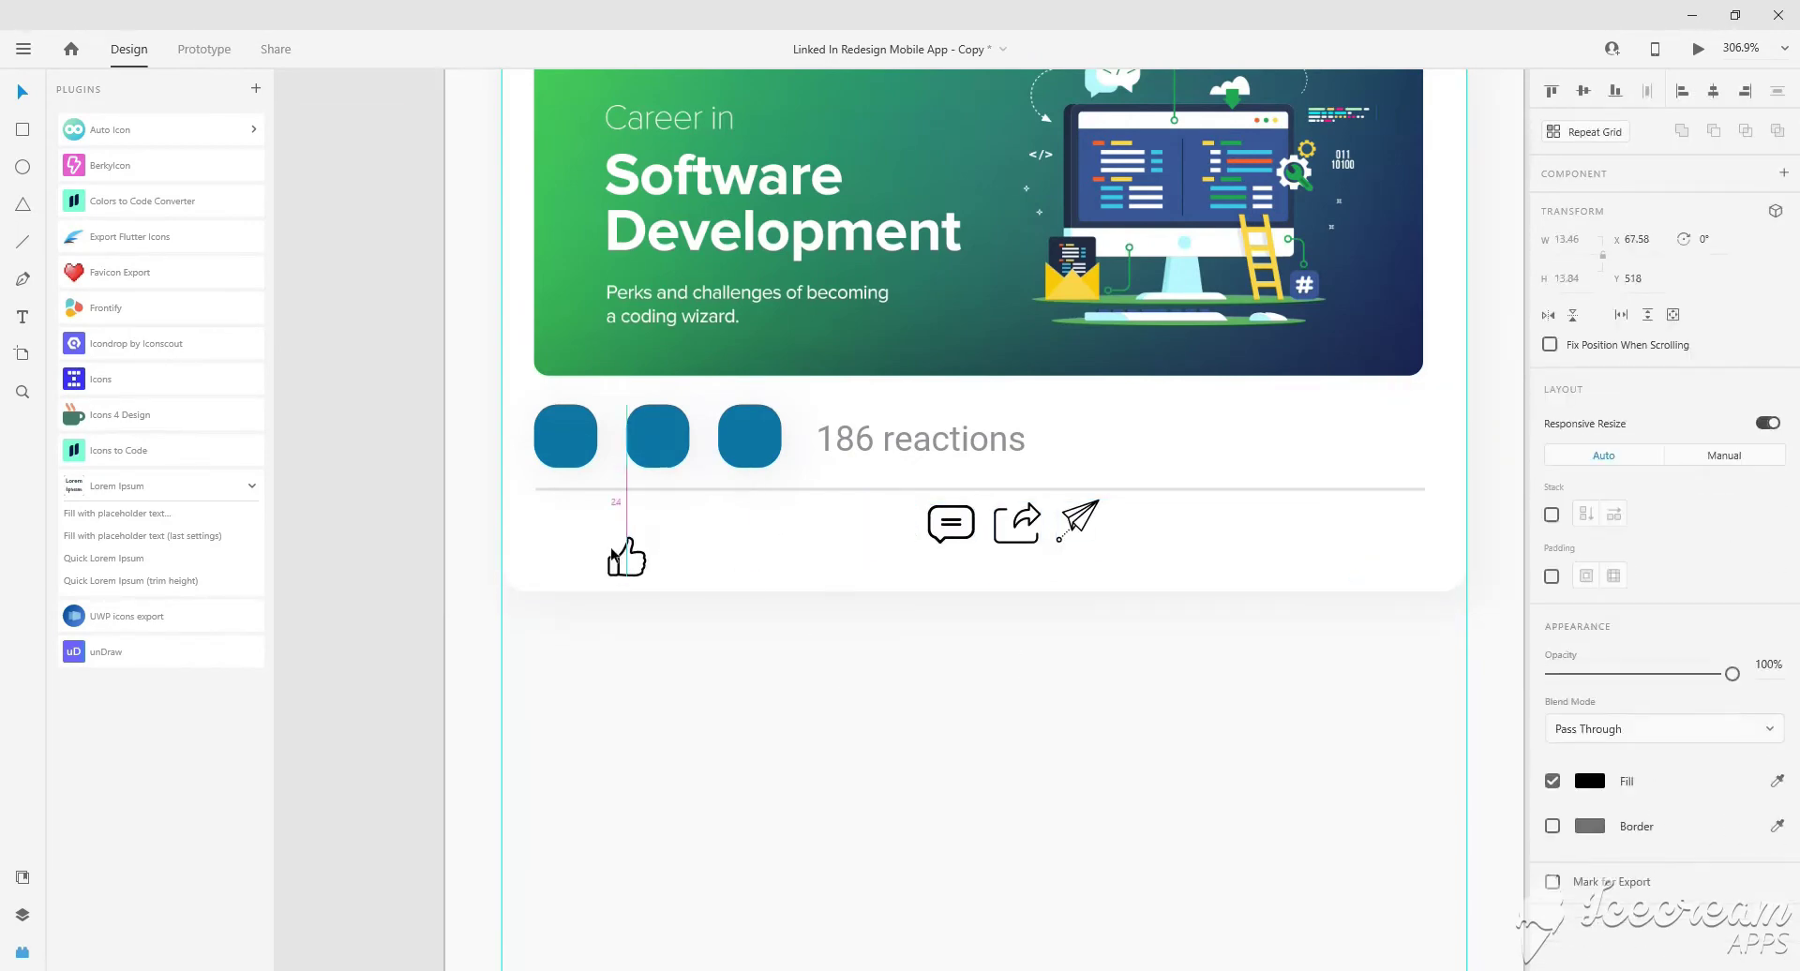
scroll(557, 531, up, 2)
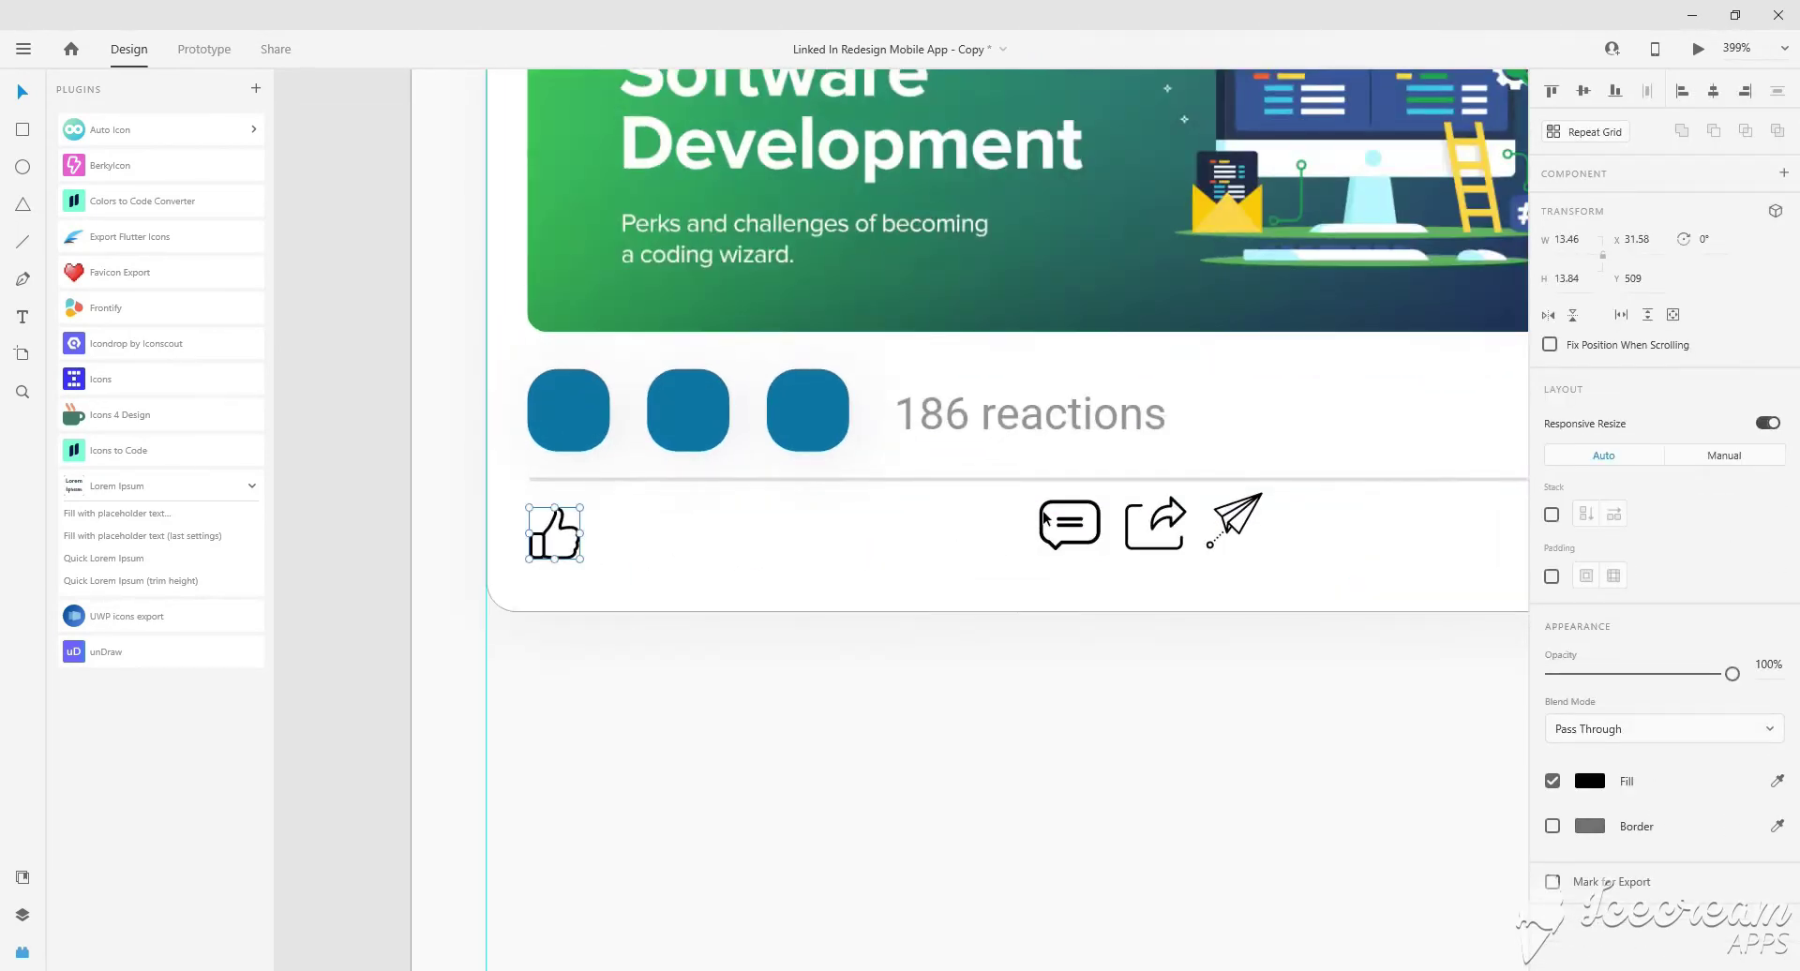
drag(1043, 515, 623, 523)
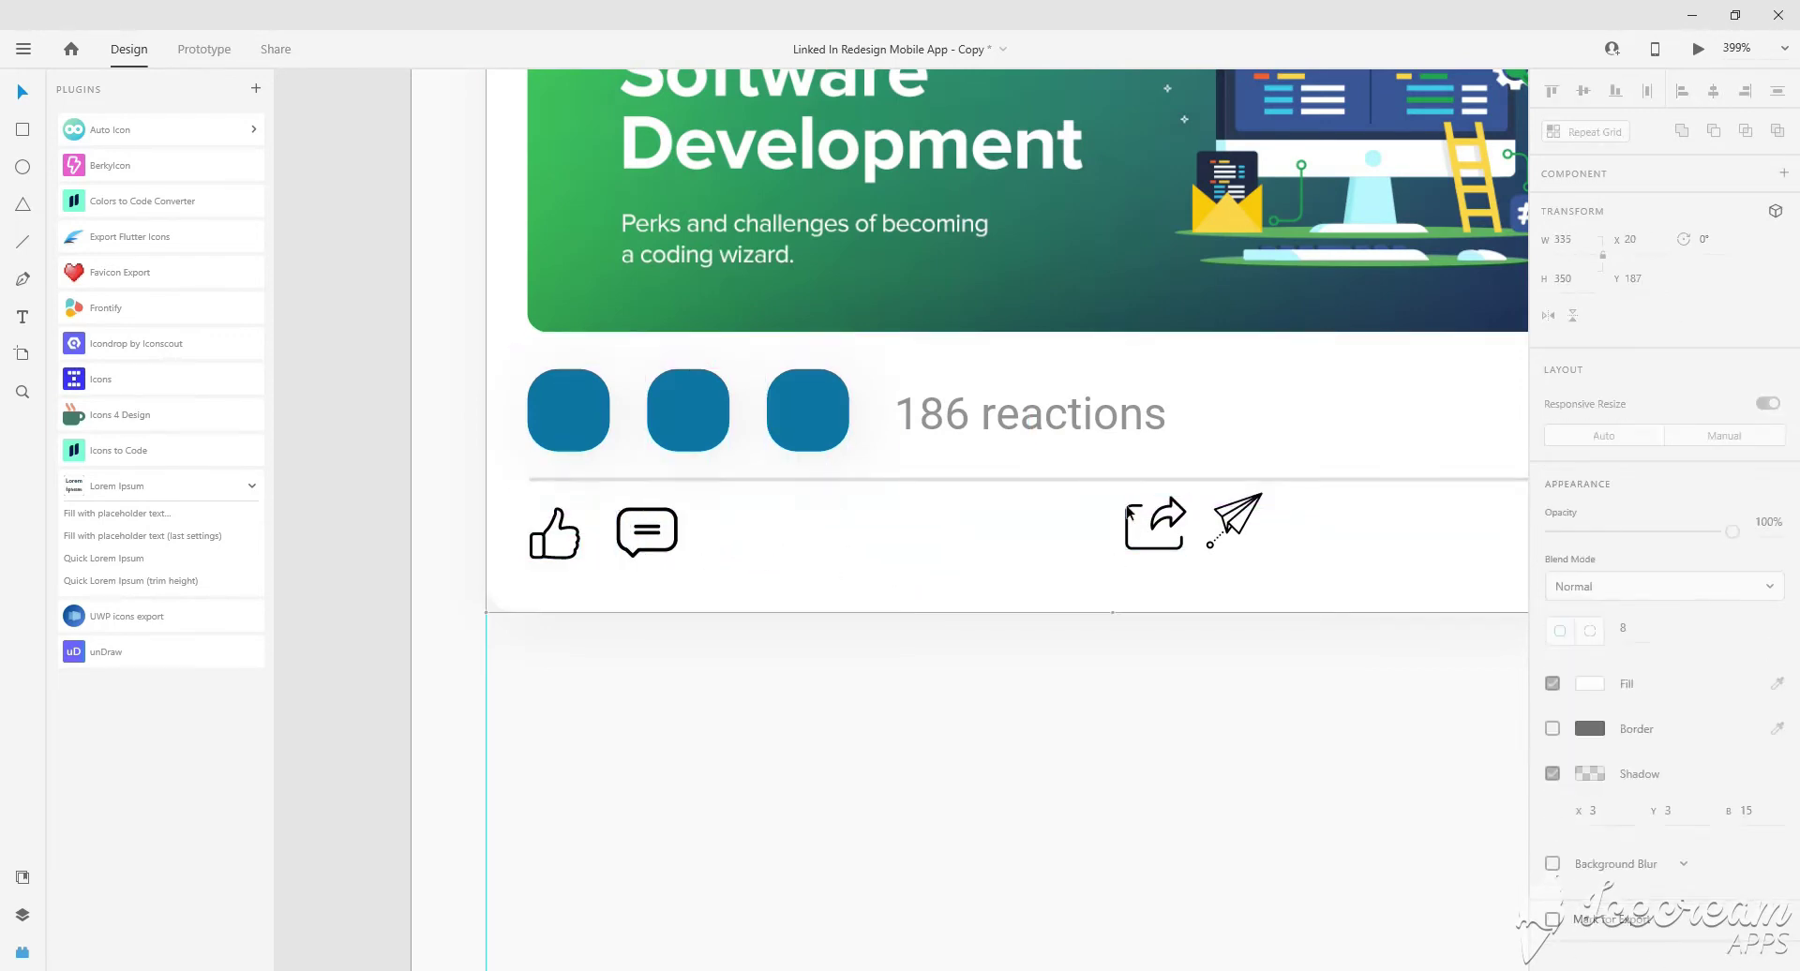
drag(1130, 512, 724, 524)
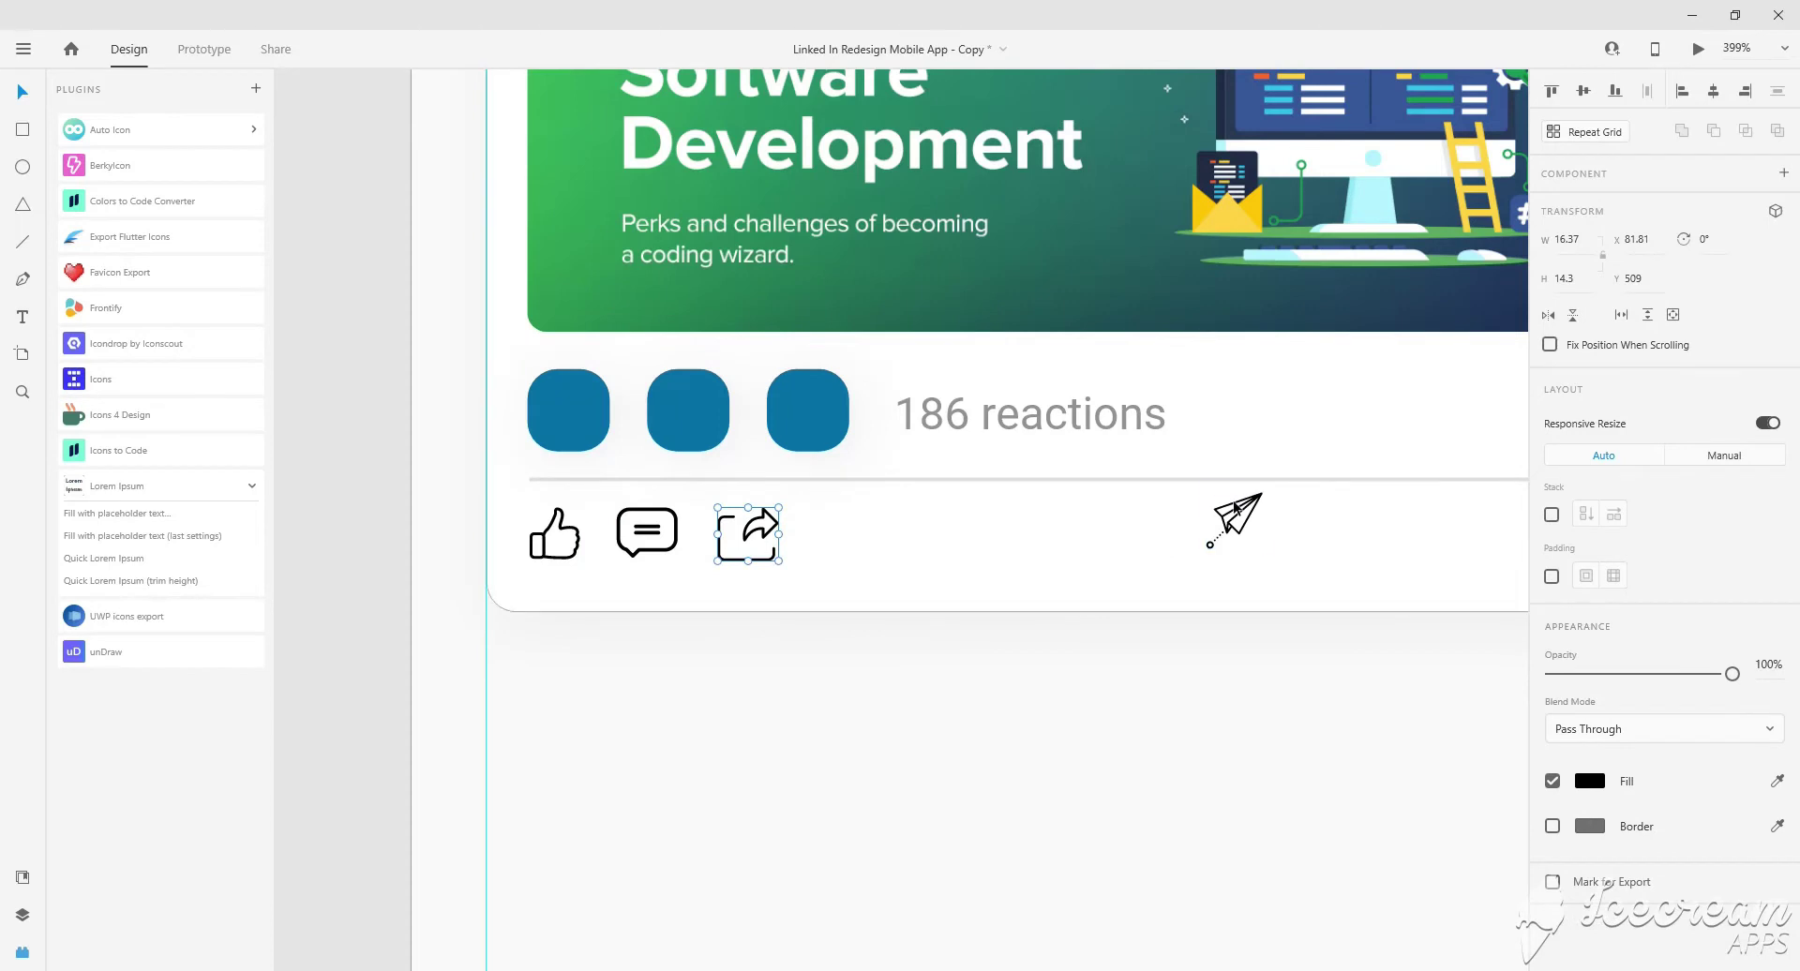
drag(1235, 509, 829, 520)
scroll(761, 548, up, 3)
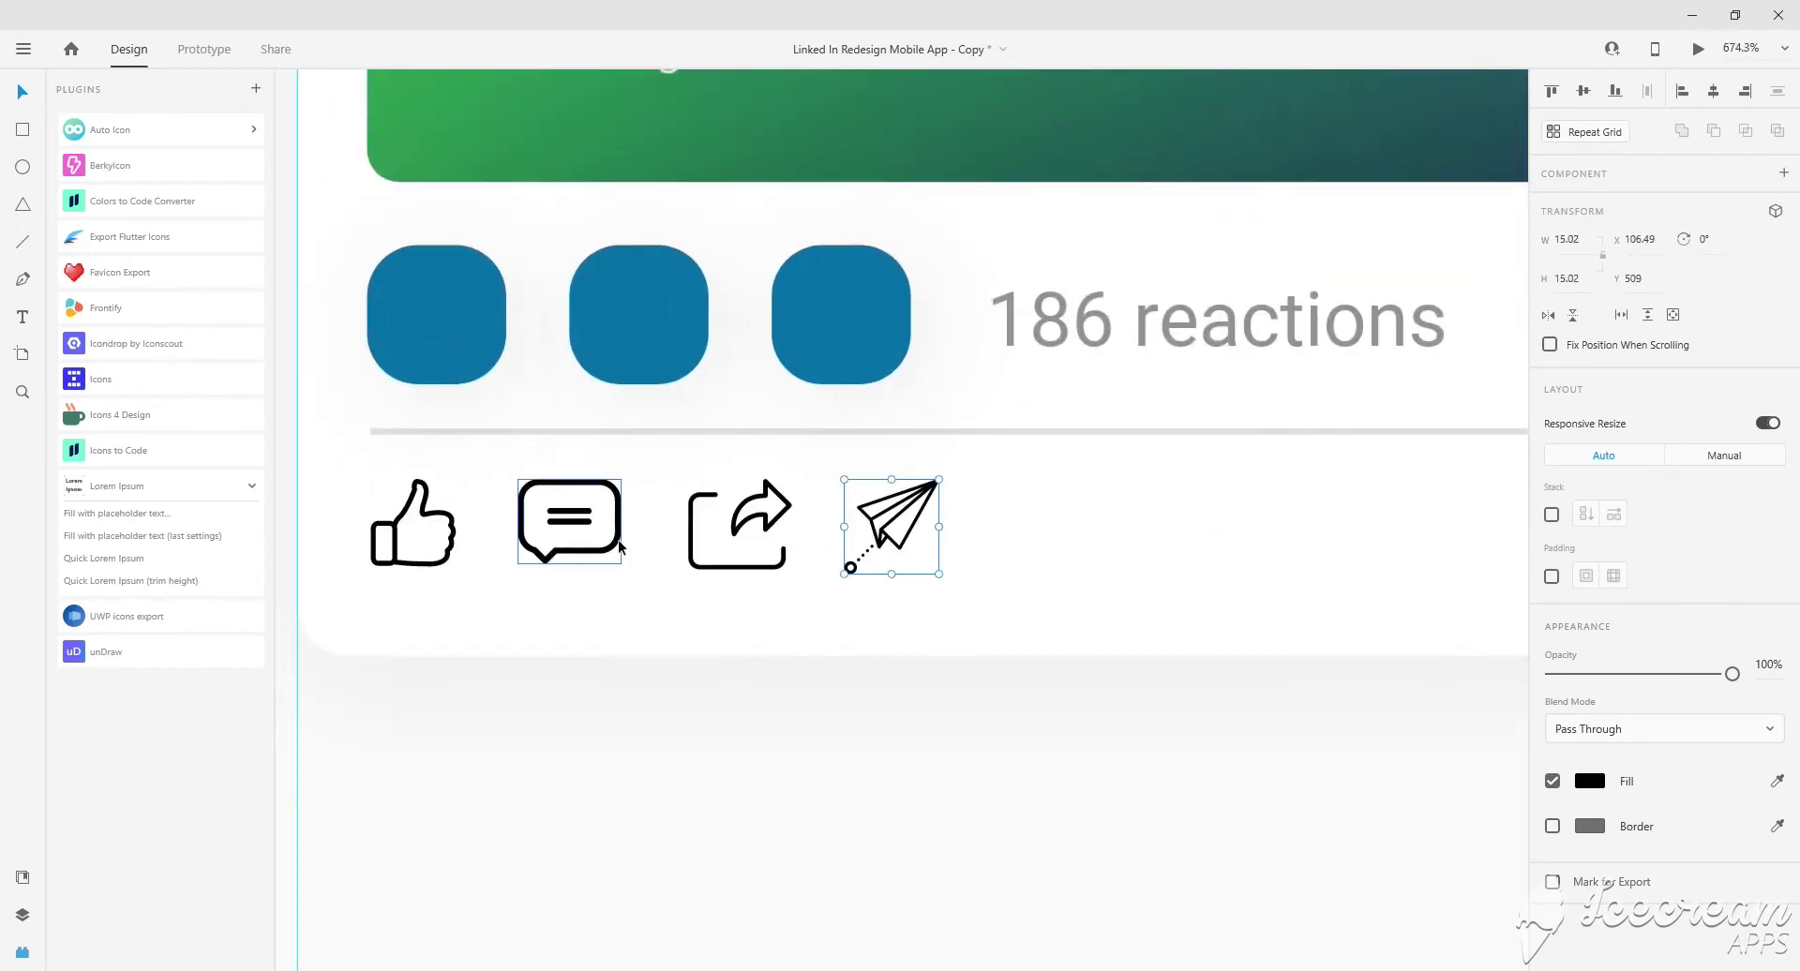
Slightly enlarge the comment icon and slightly shrink the share icon.
click(619, 548)
drag(621, 562, 624, 565)
click(779, 561)
drag(792, 569, 790, 566)
Move the send icon to the card's right edge and space share and comment evenly.
click(908, 497)
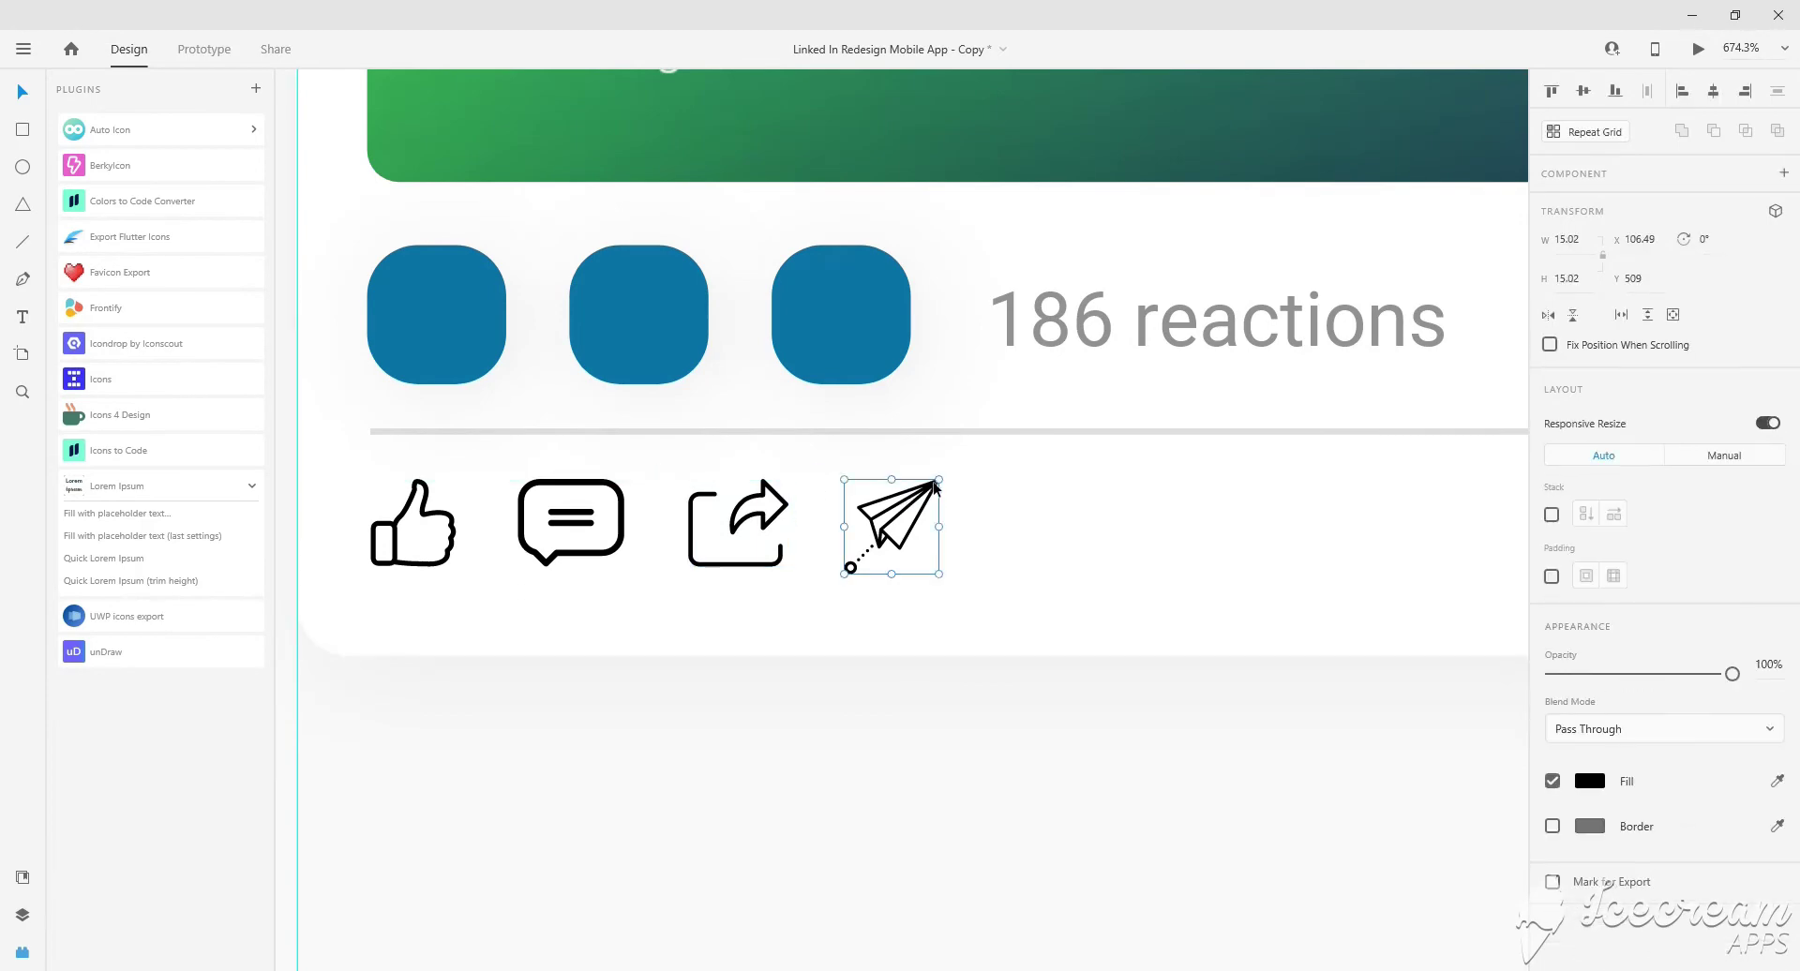
scroll(939, 575, down, 3)
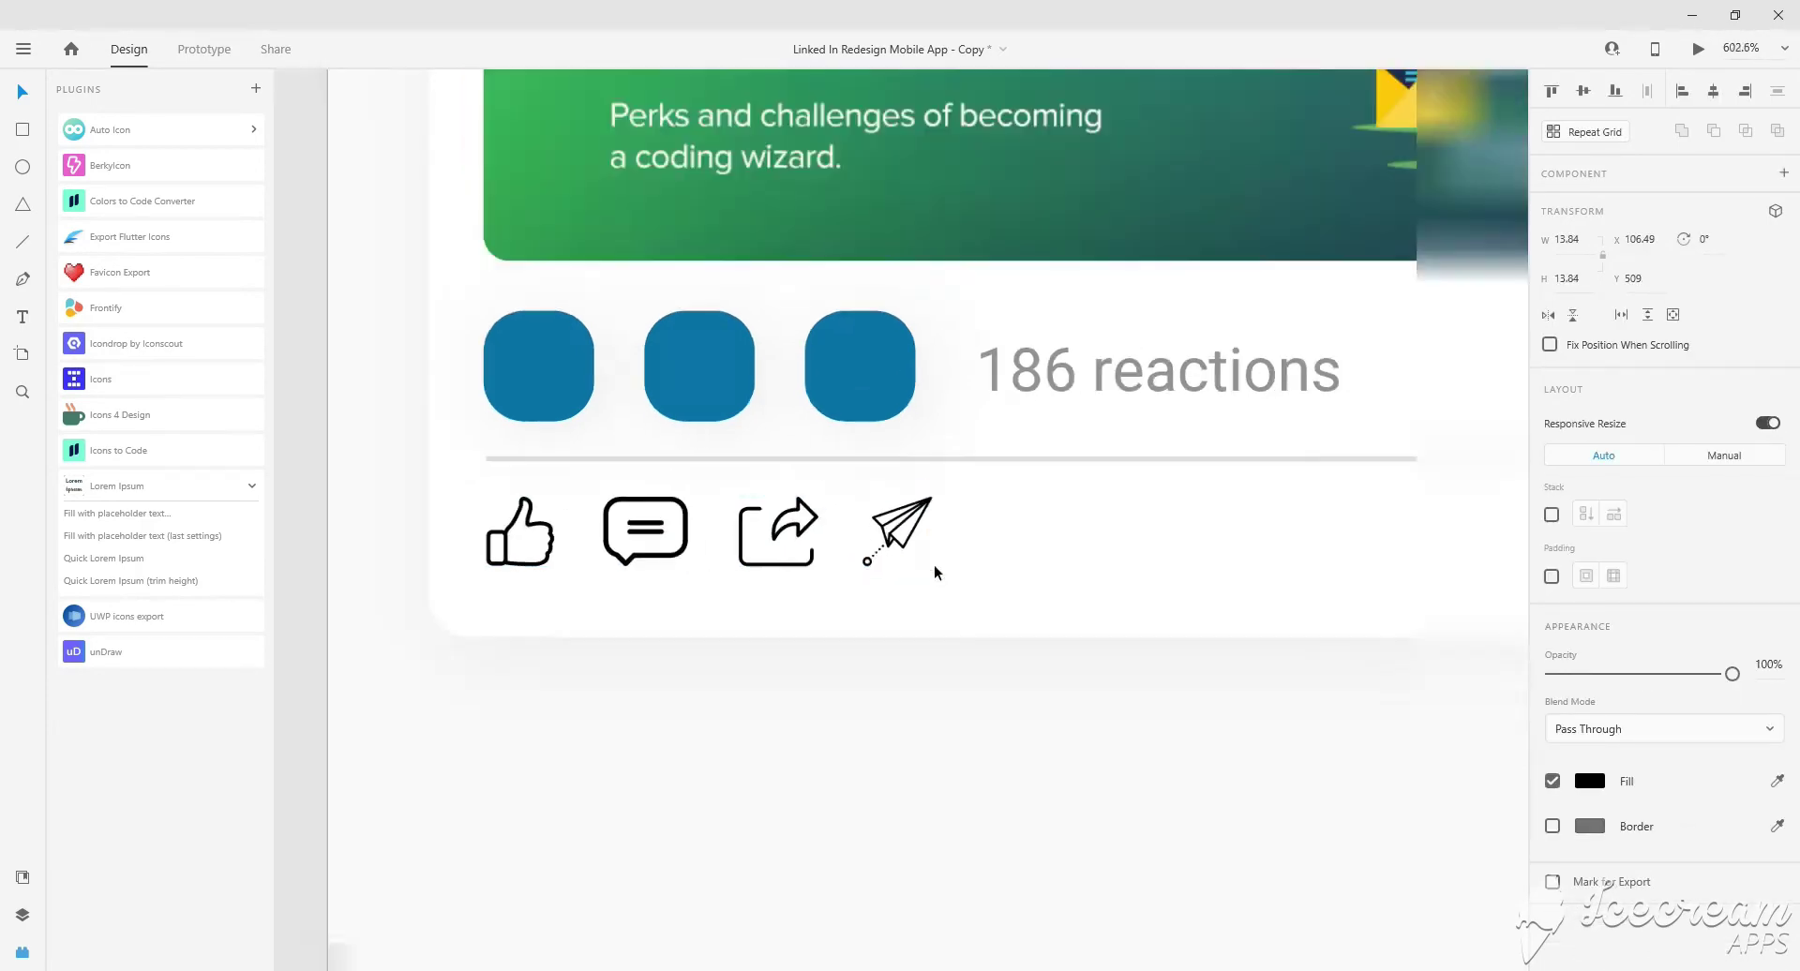
scroll(934, 564, down, 3)
drag(615, 568, 1101, 567)
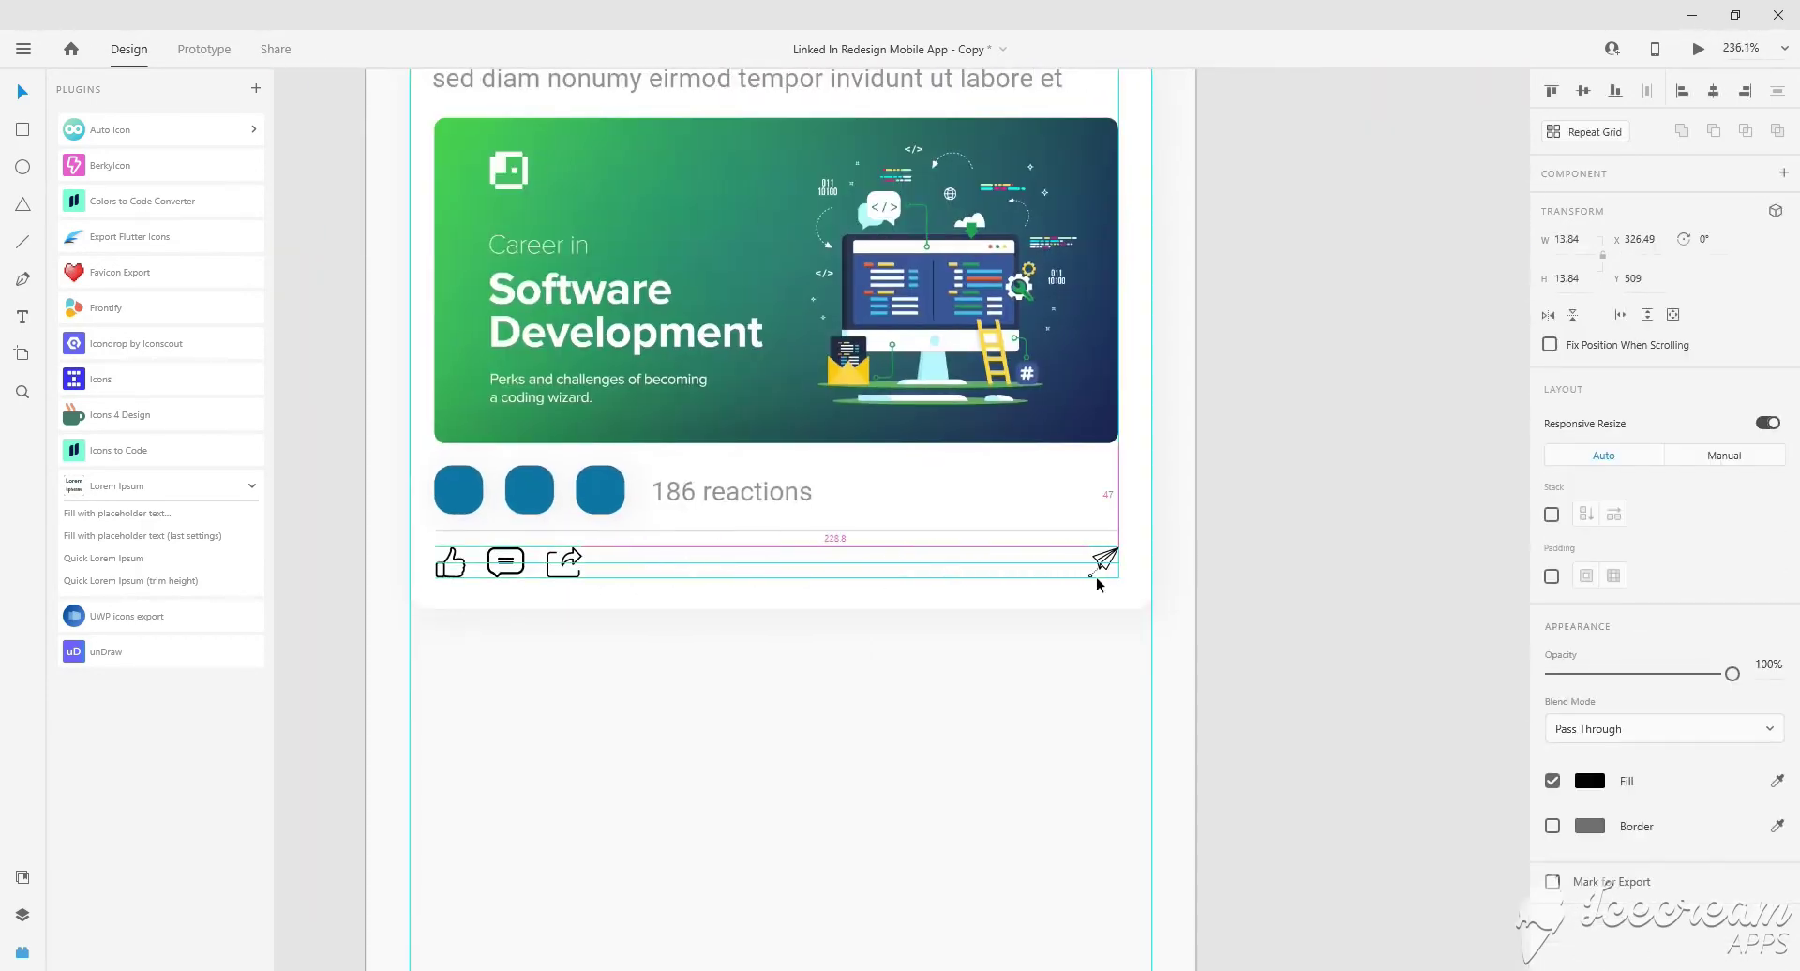
click(565, 563)
drag(582, 573, 954, 574)
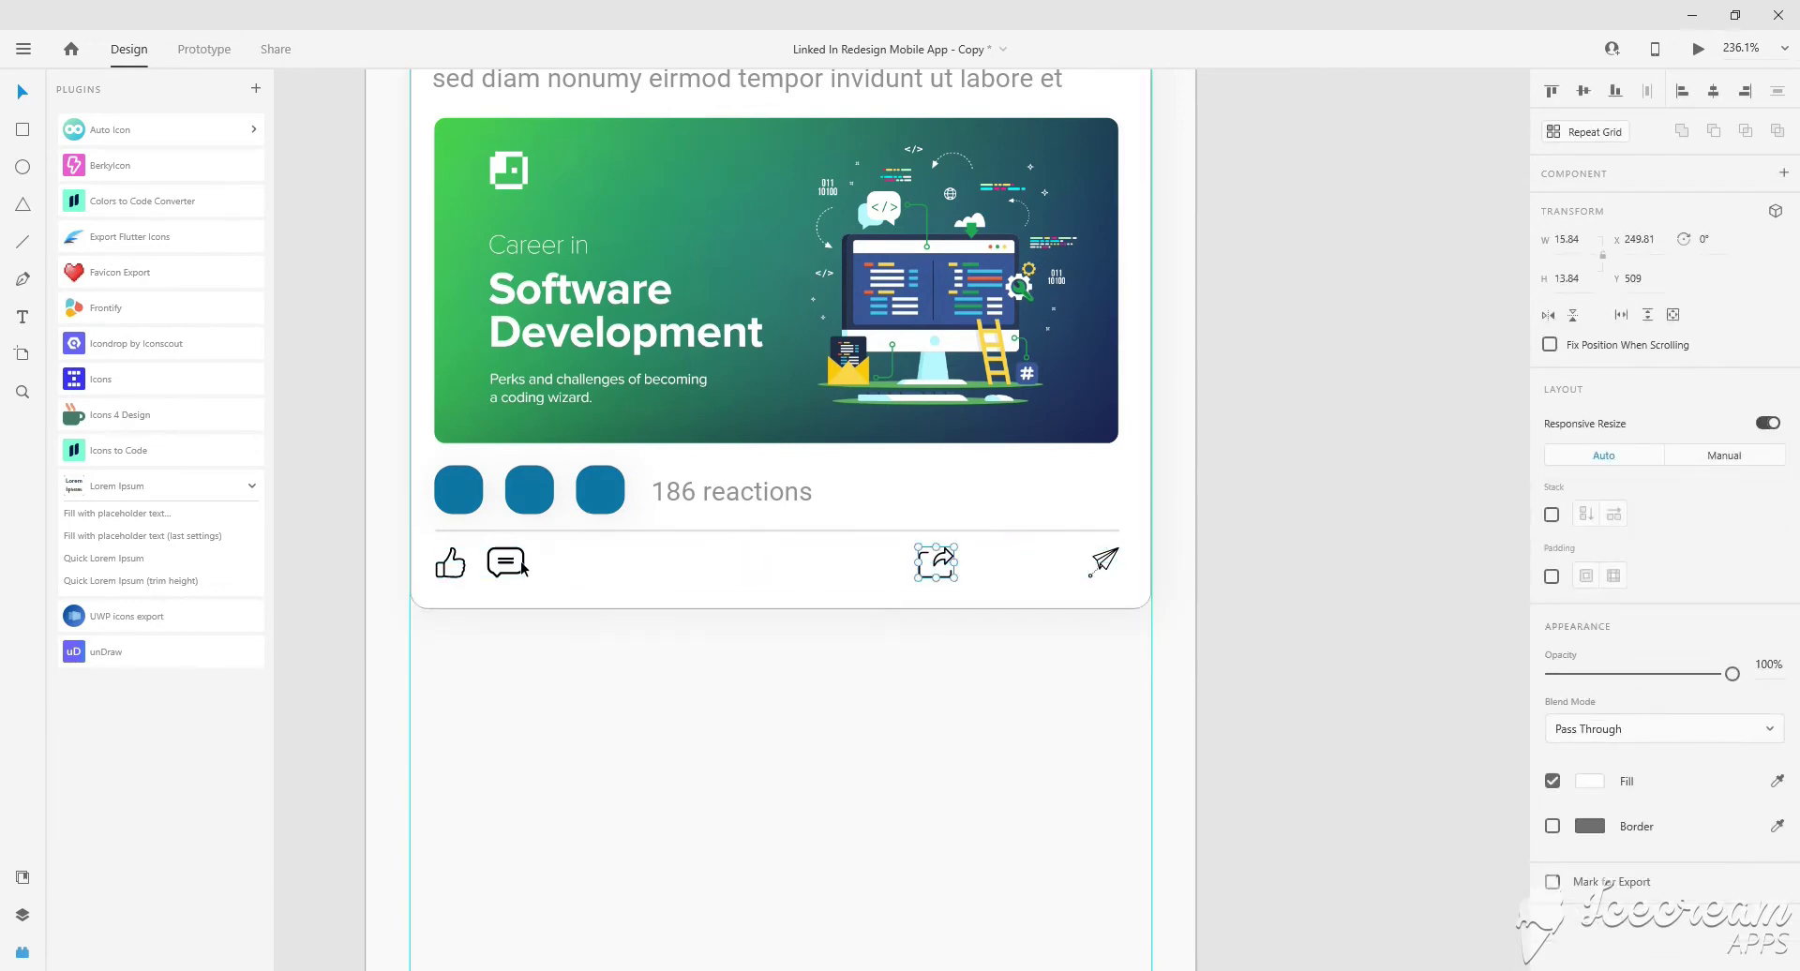
drag(522, 567, 612, 569)
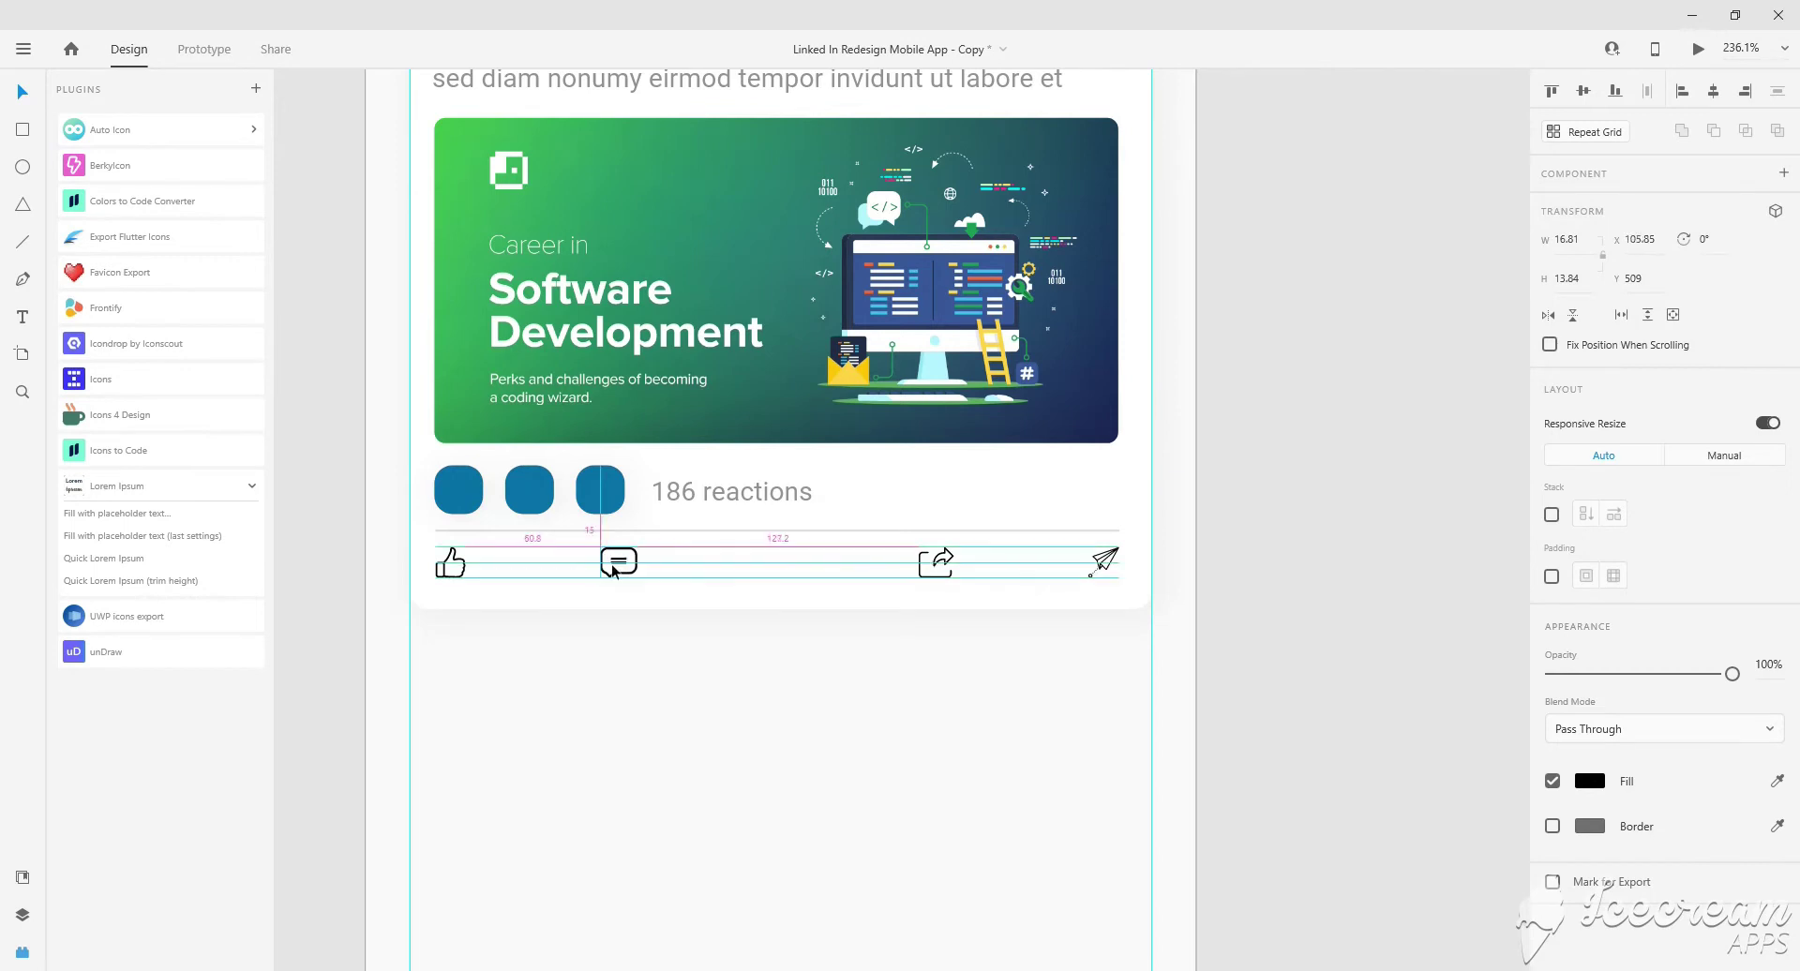
Copy the '186 reactions' text into the icon row beside the like icon.
scroll(715, 685, left, 2)
click(769, 498)
mouse_move(769, 498)
mouse_down()
mouse_move(796, 567)
mouse_move(620, 563)
mouse_up()
Turn the copied text beside the like icon into the 'Likes' label.
double_click(622, 563)
text(49)
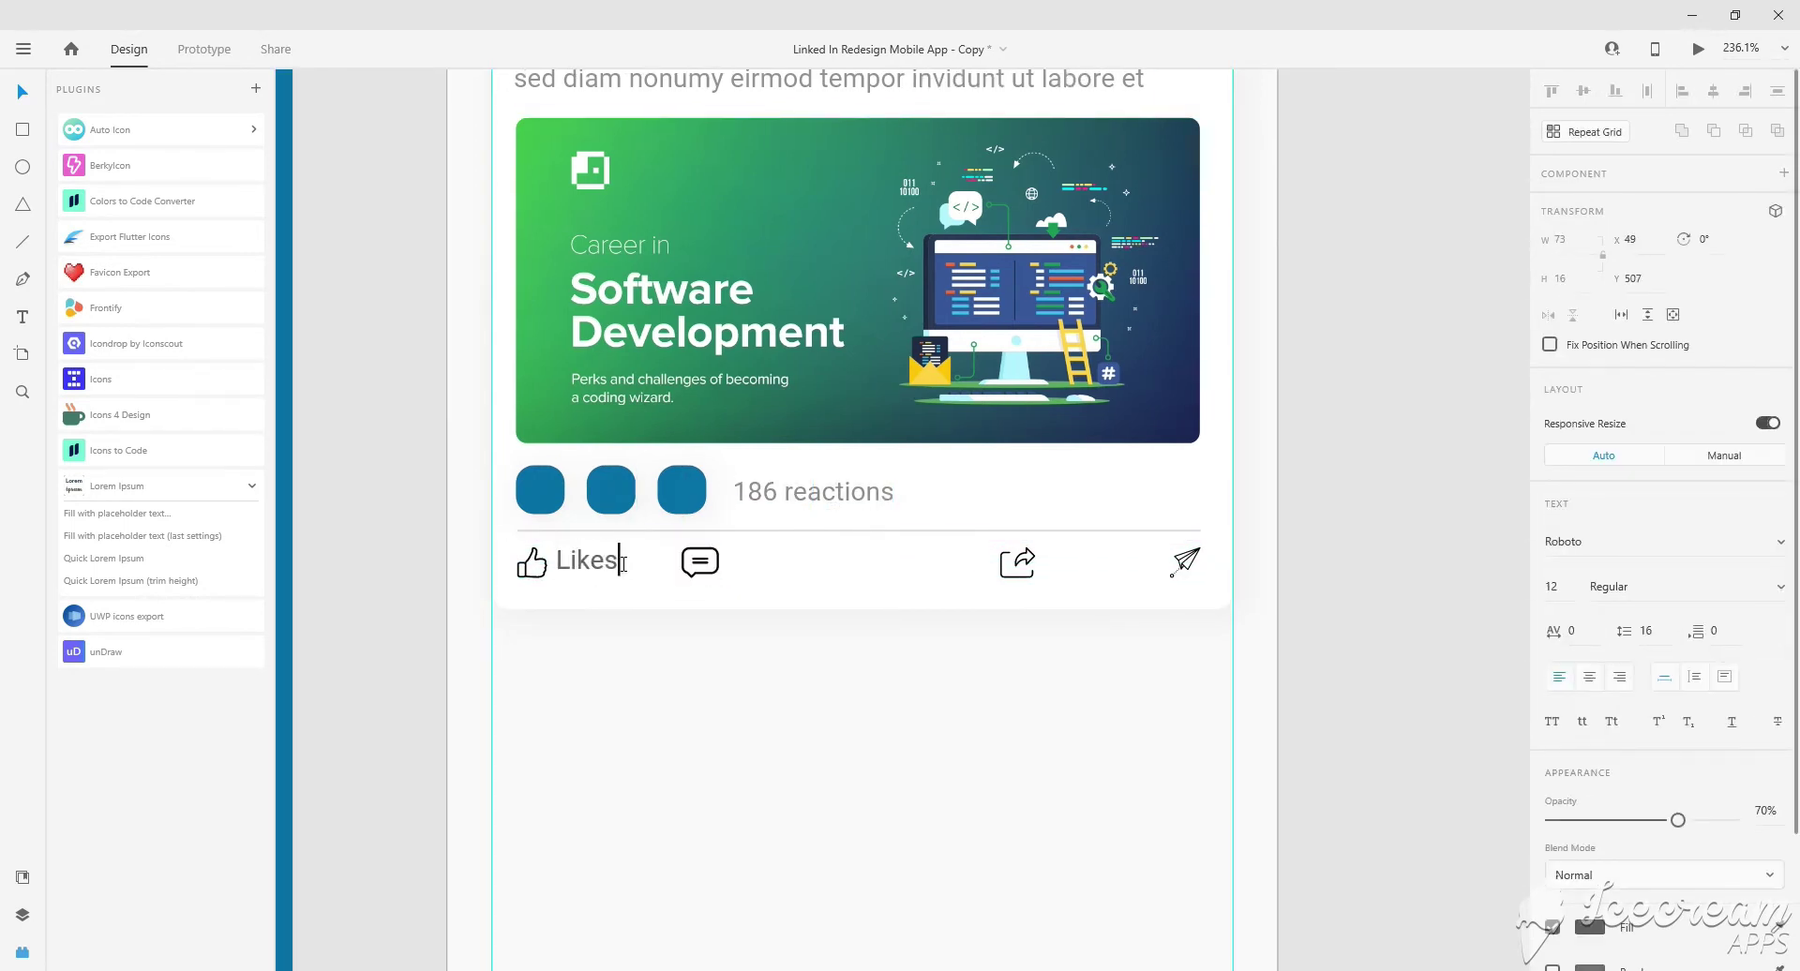
key(Escape)
scroll(597, 566, up, 3)
key(Down)
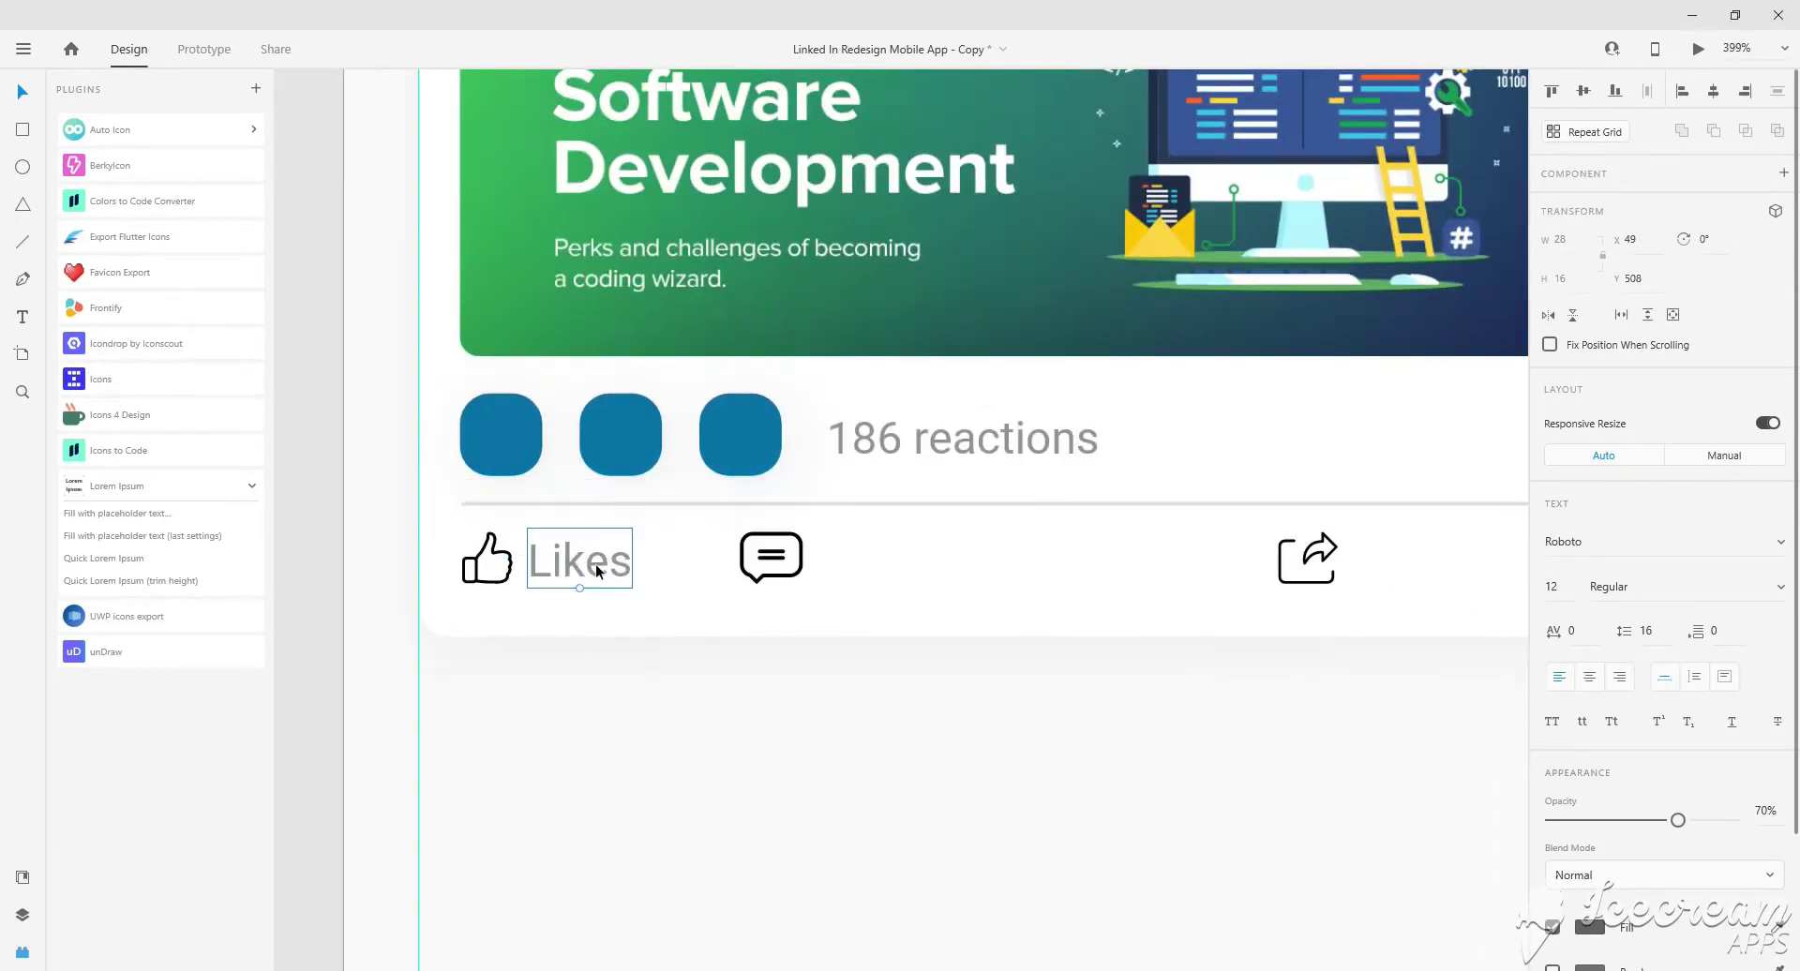
Duplicate the label beside the comment icon and change it to 'Comments'.
drag(594, 565, 870, 567)
double_click(870, 566)
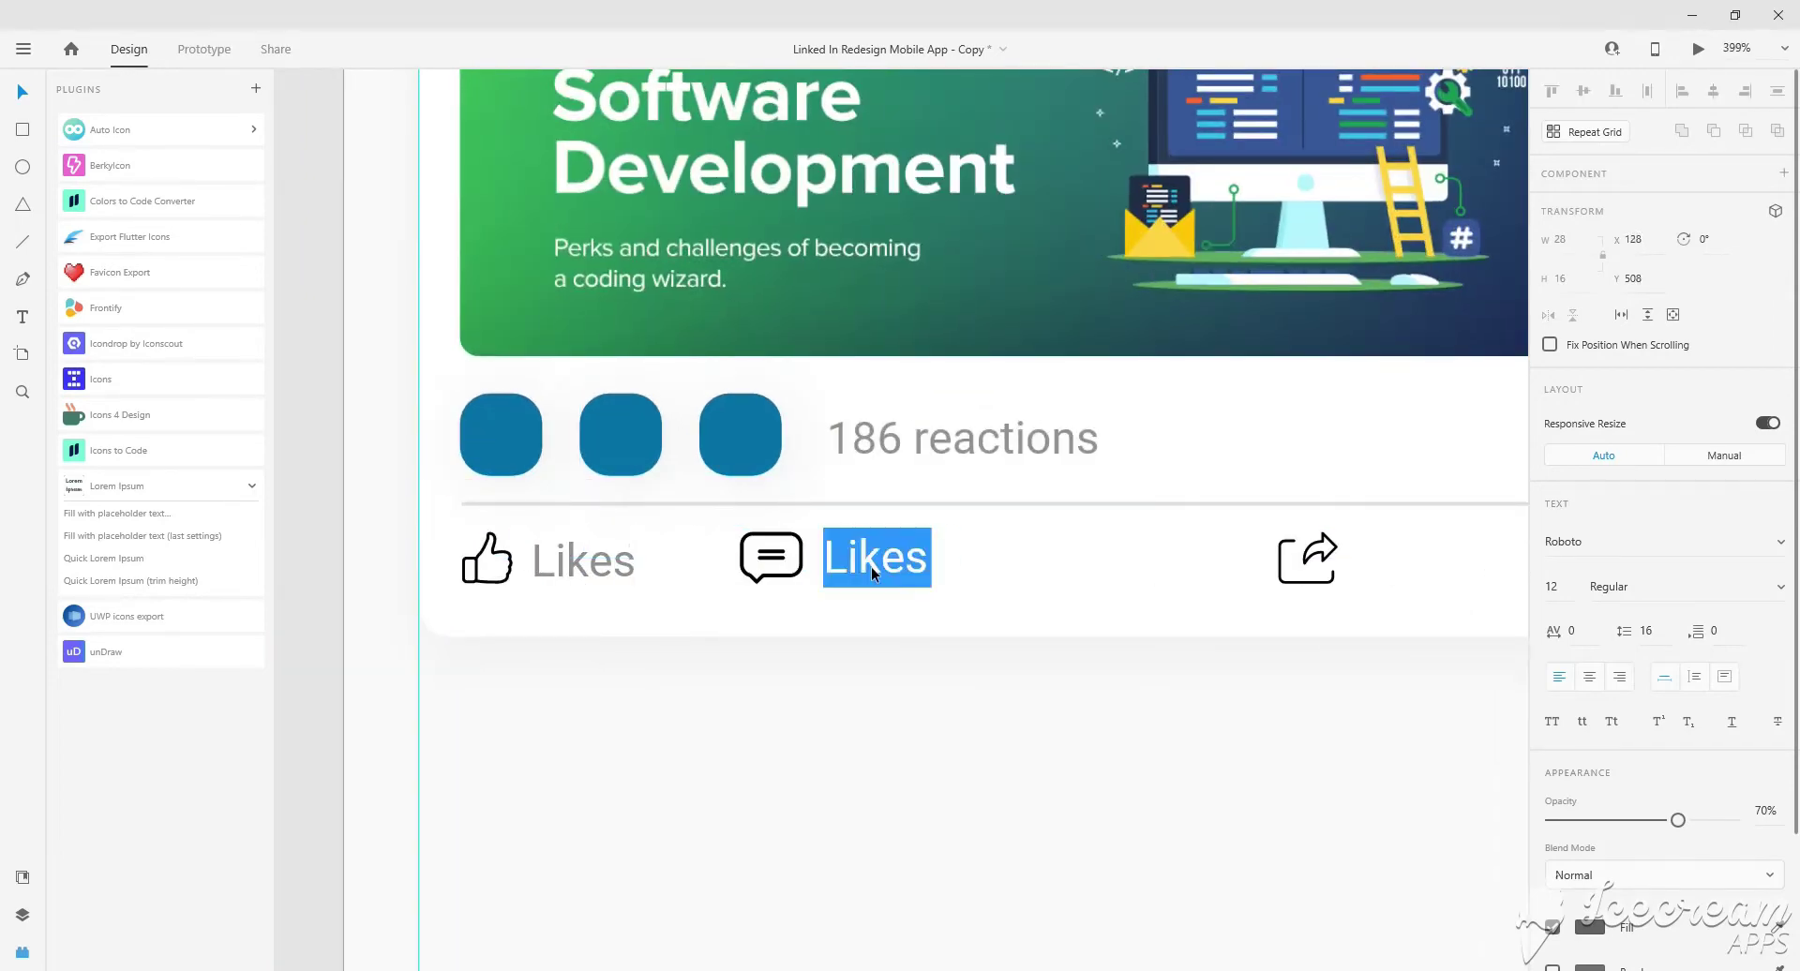
text(Comments)
key(Escape)
scroll(921, 672, right, 2)
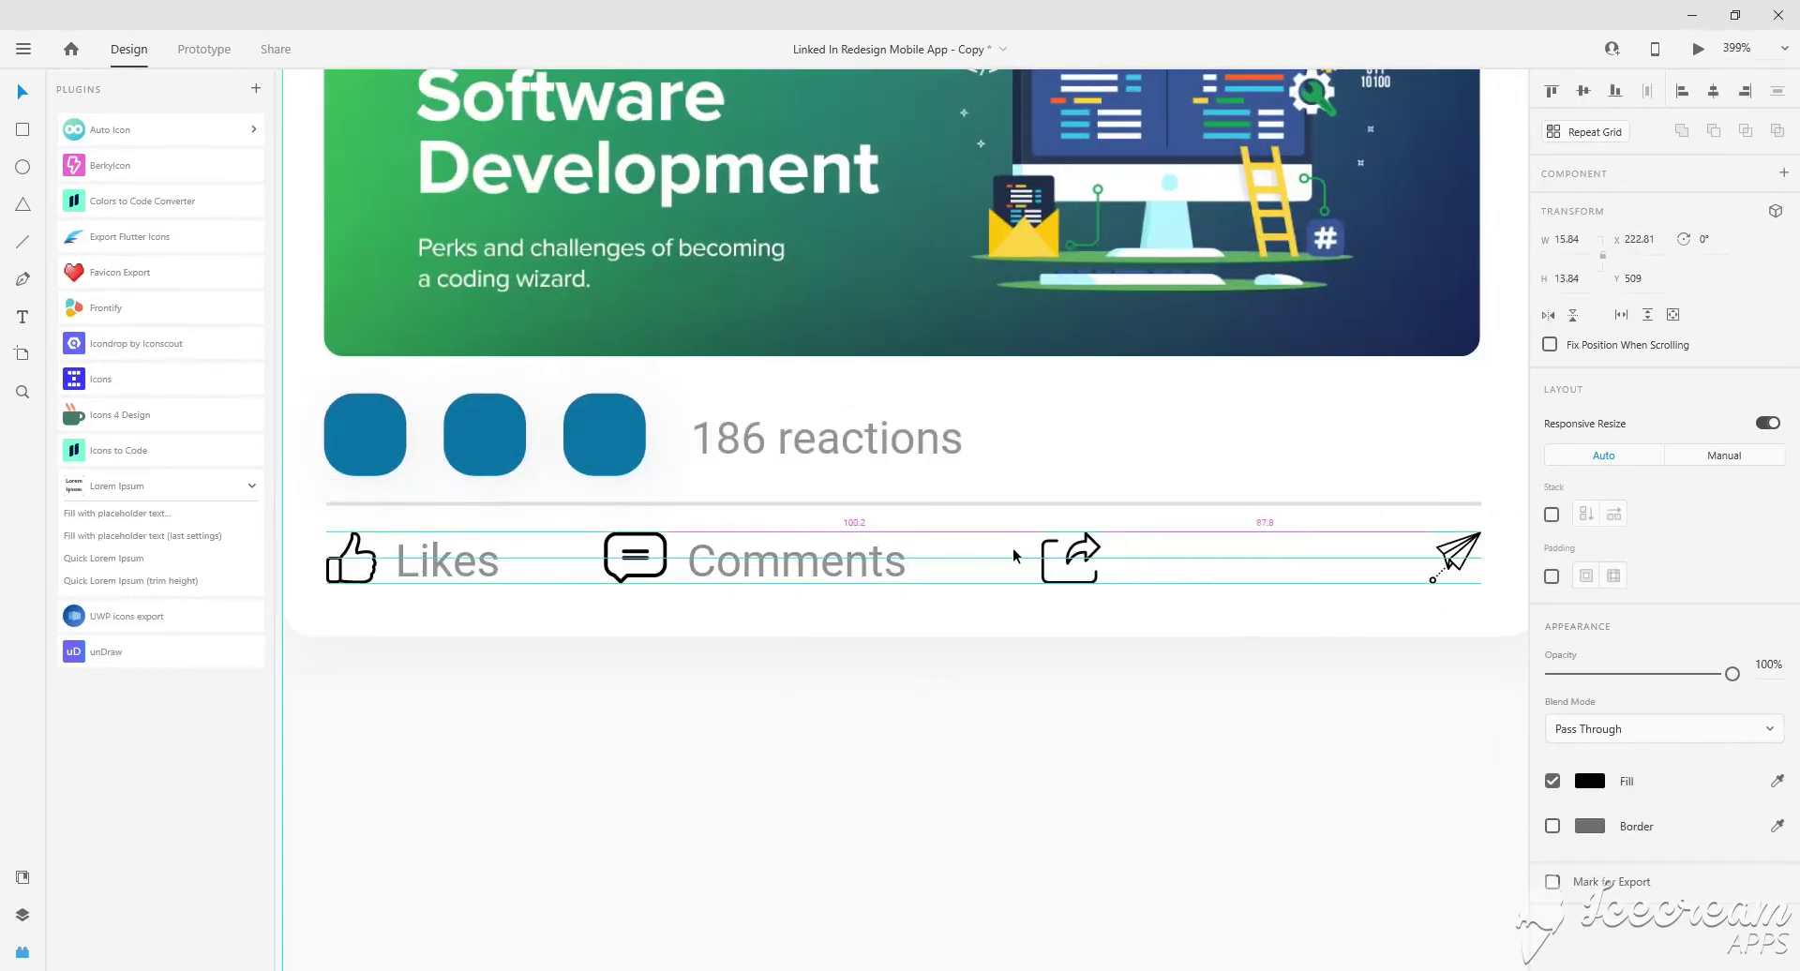
Duplicate the Comments label beside the share icon and change it to 'Share'.
click(844, 568)
drag(849, 567, 1191, 553)
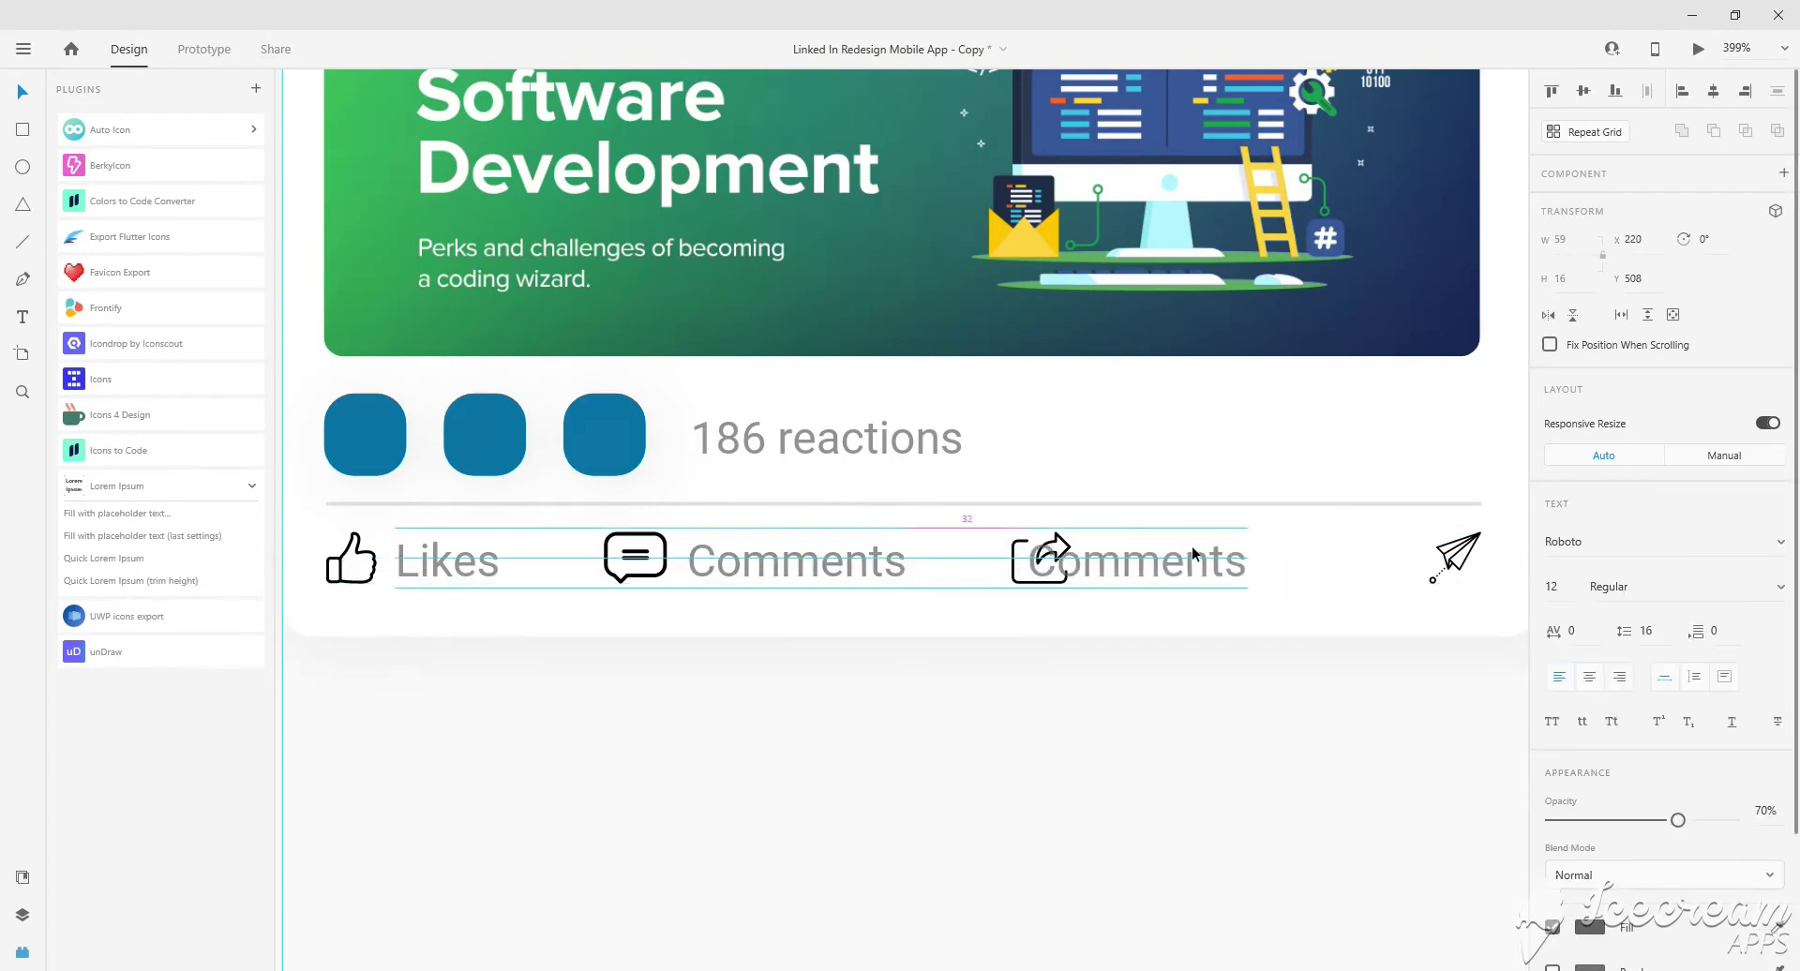
double_click(1242, 546)
text(Share)
key(Escape)
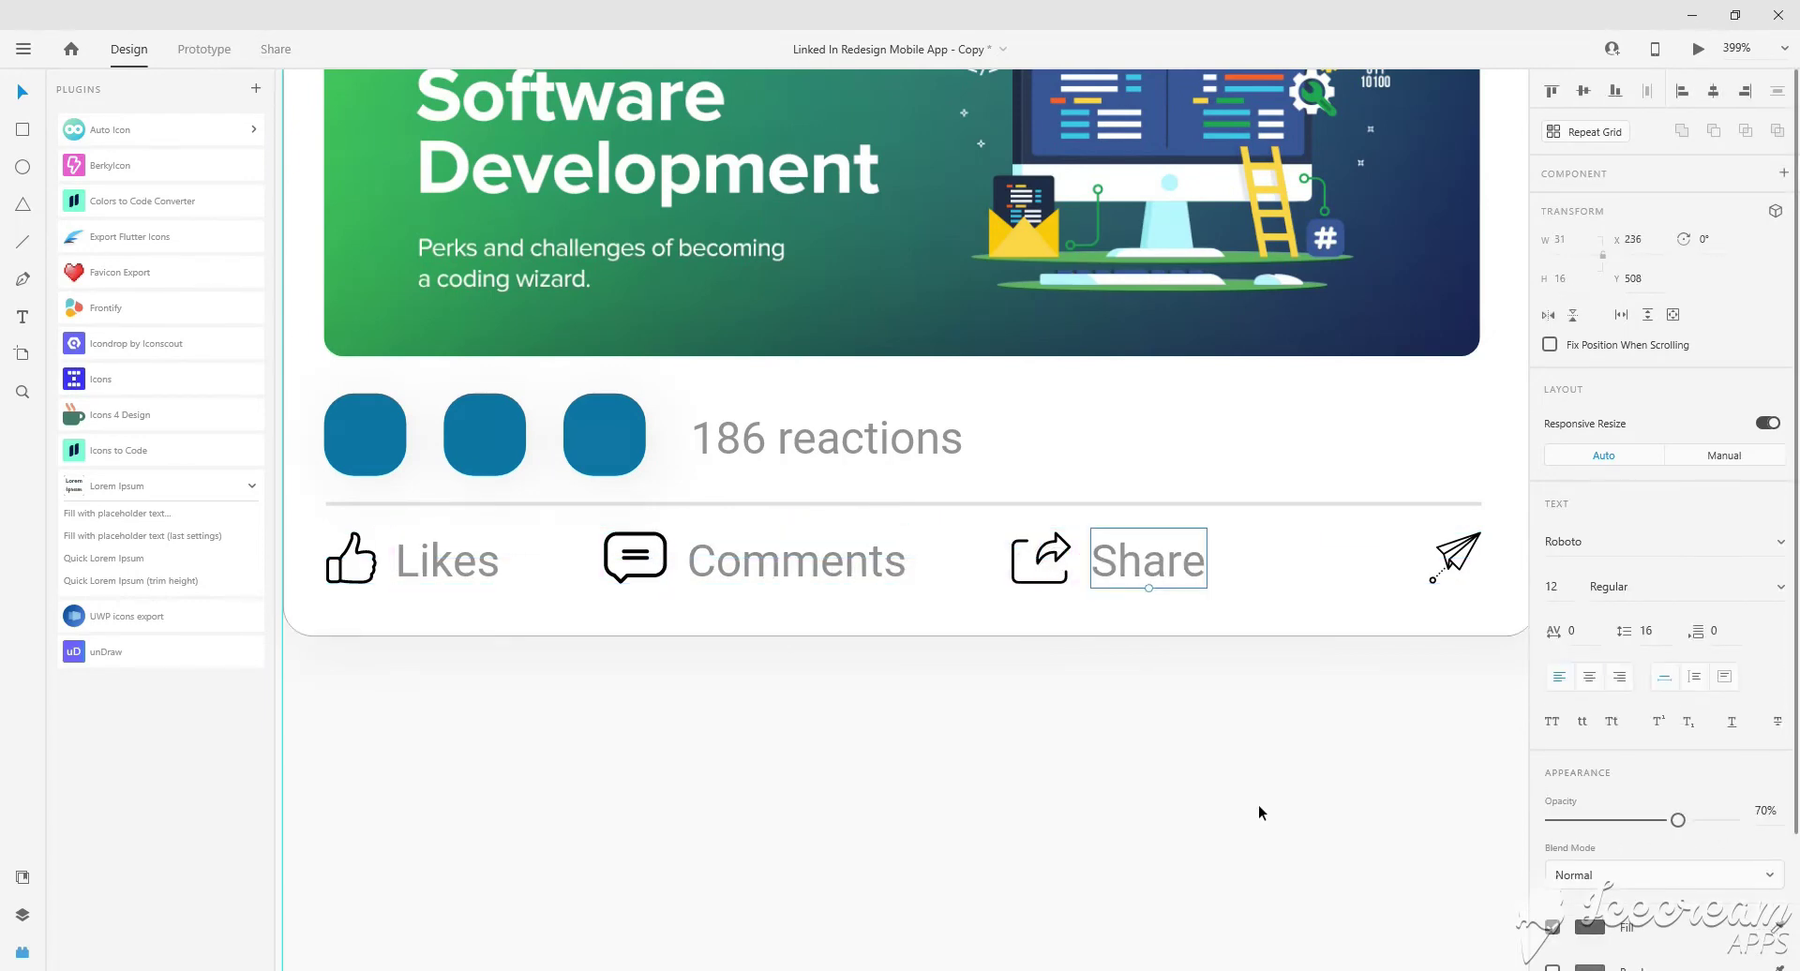
Move the send icon beside Share and add a 'Send' label to its right.
scroll(1259, 804, down, 1)
scroll(1392, 662, down, 1)
drag(1248, 610, 1141, 608)
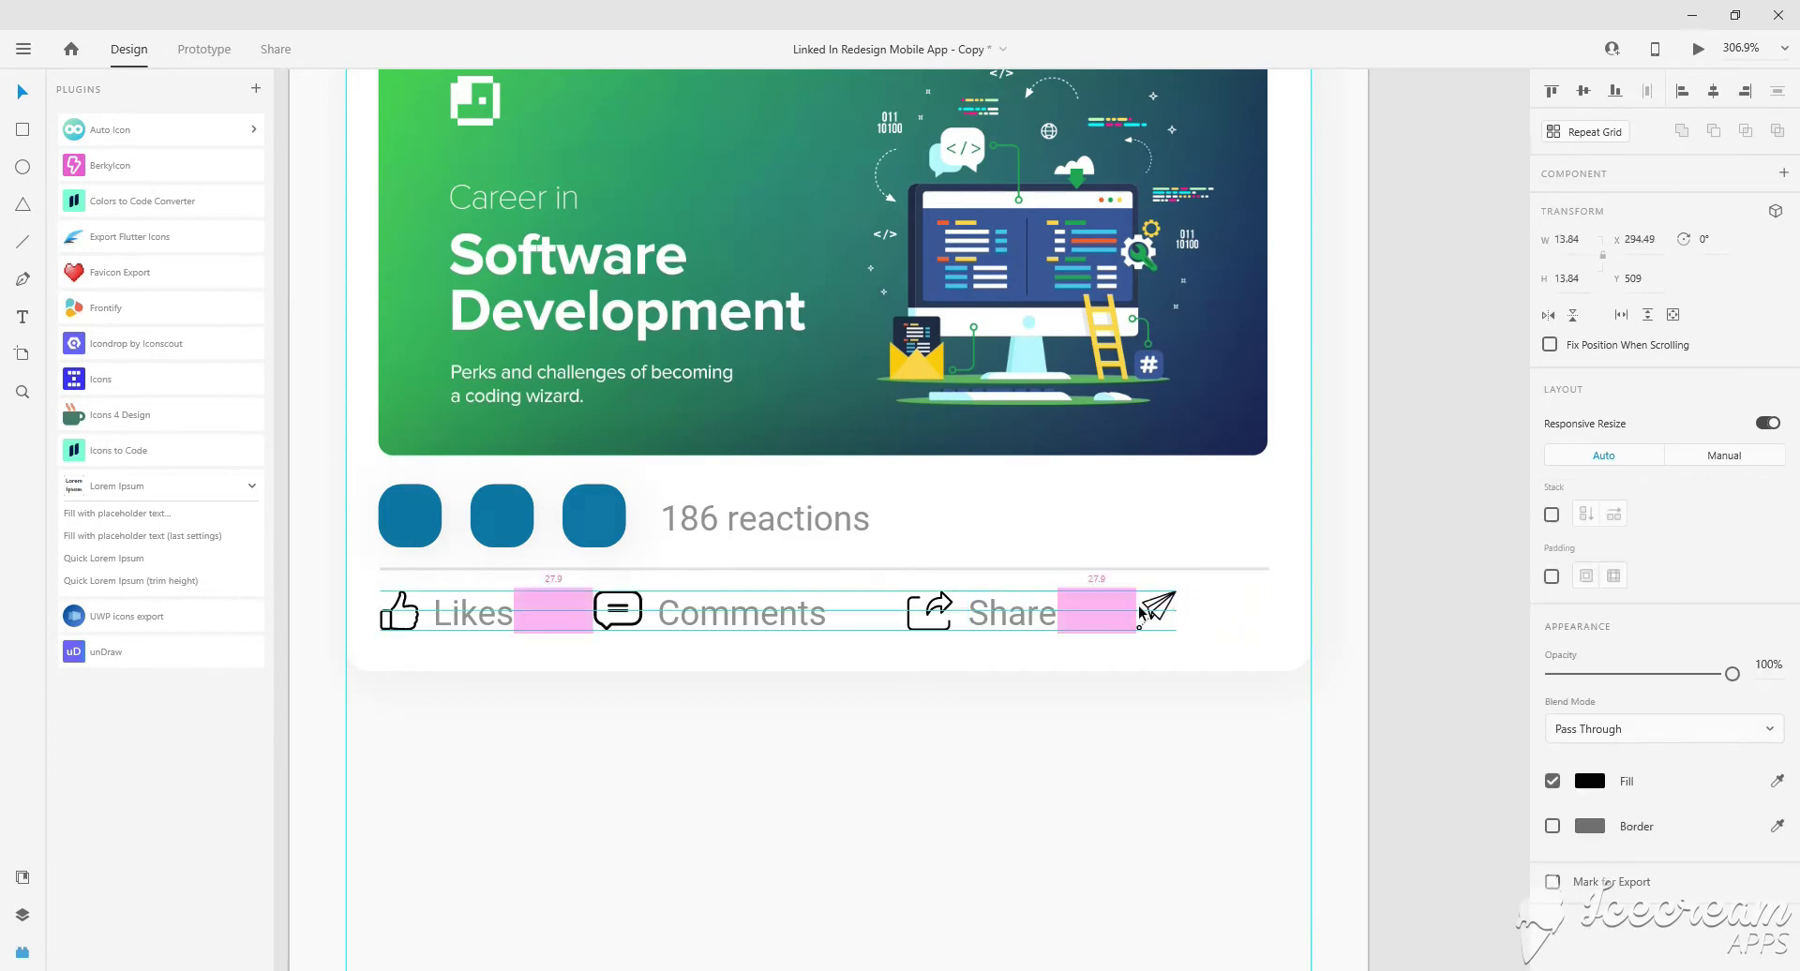
click(1004, 619)
mouse_move(1004, 619)
alt+mouse_down()
mouse_move(1205, 611)
mouse_move(1157, 659)
alt+mouse_up()
double_click(1210, 611)
text(S)
key(Escape)
scroll(1318, 555, right, 1)
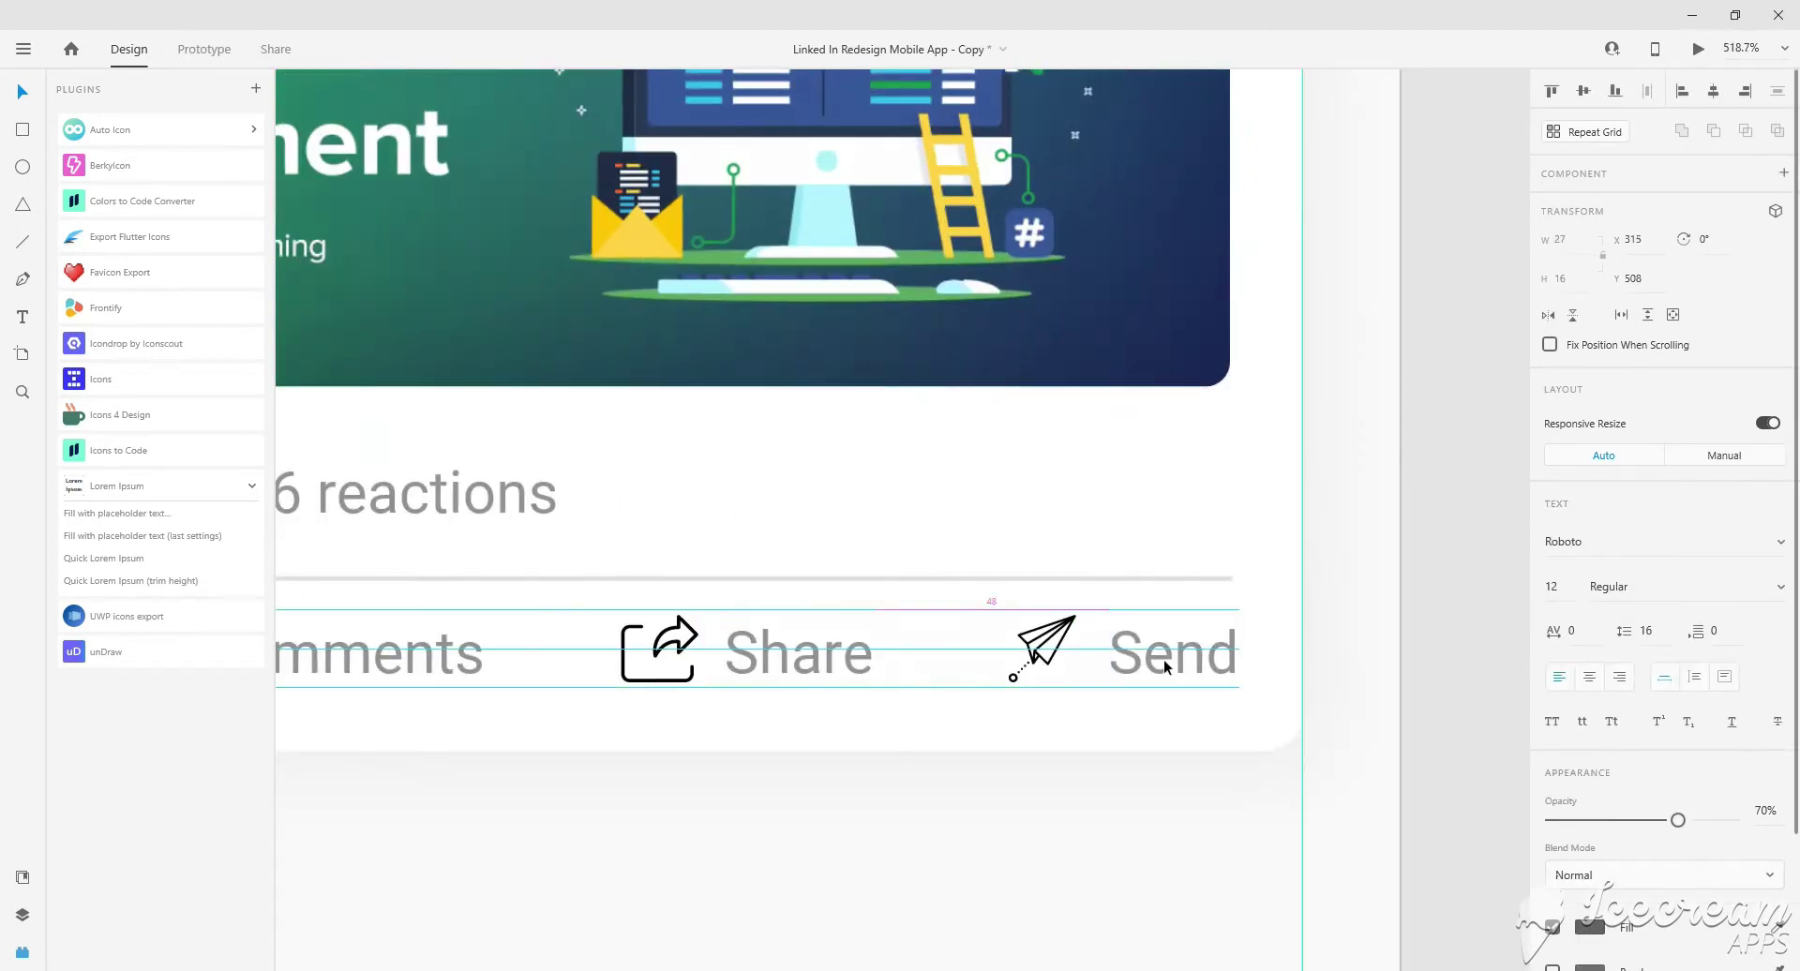
scroll(1097, 791, up, 1)
scroll(1097, 799, down, 2)
scroll(1009, 707, up, 1)
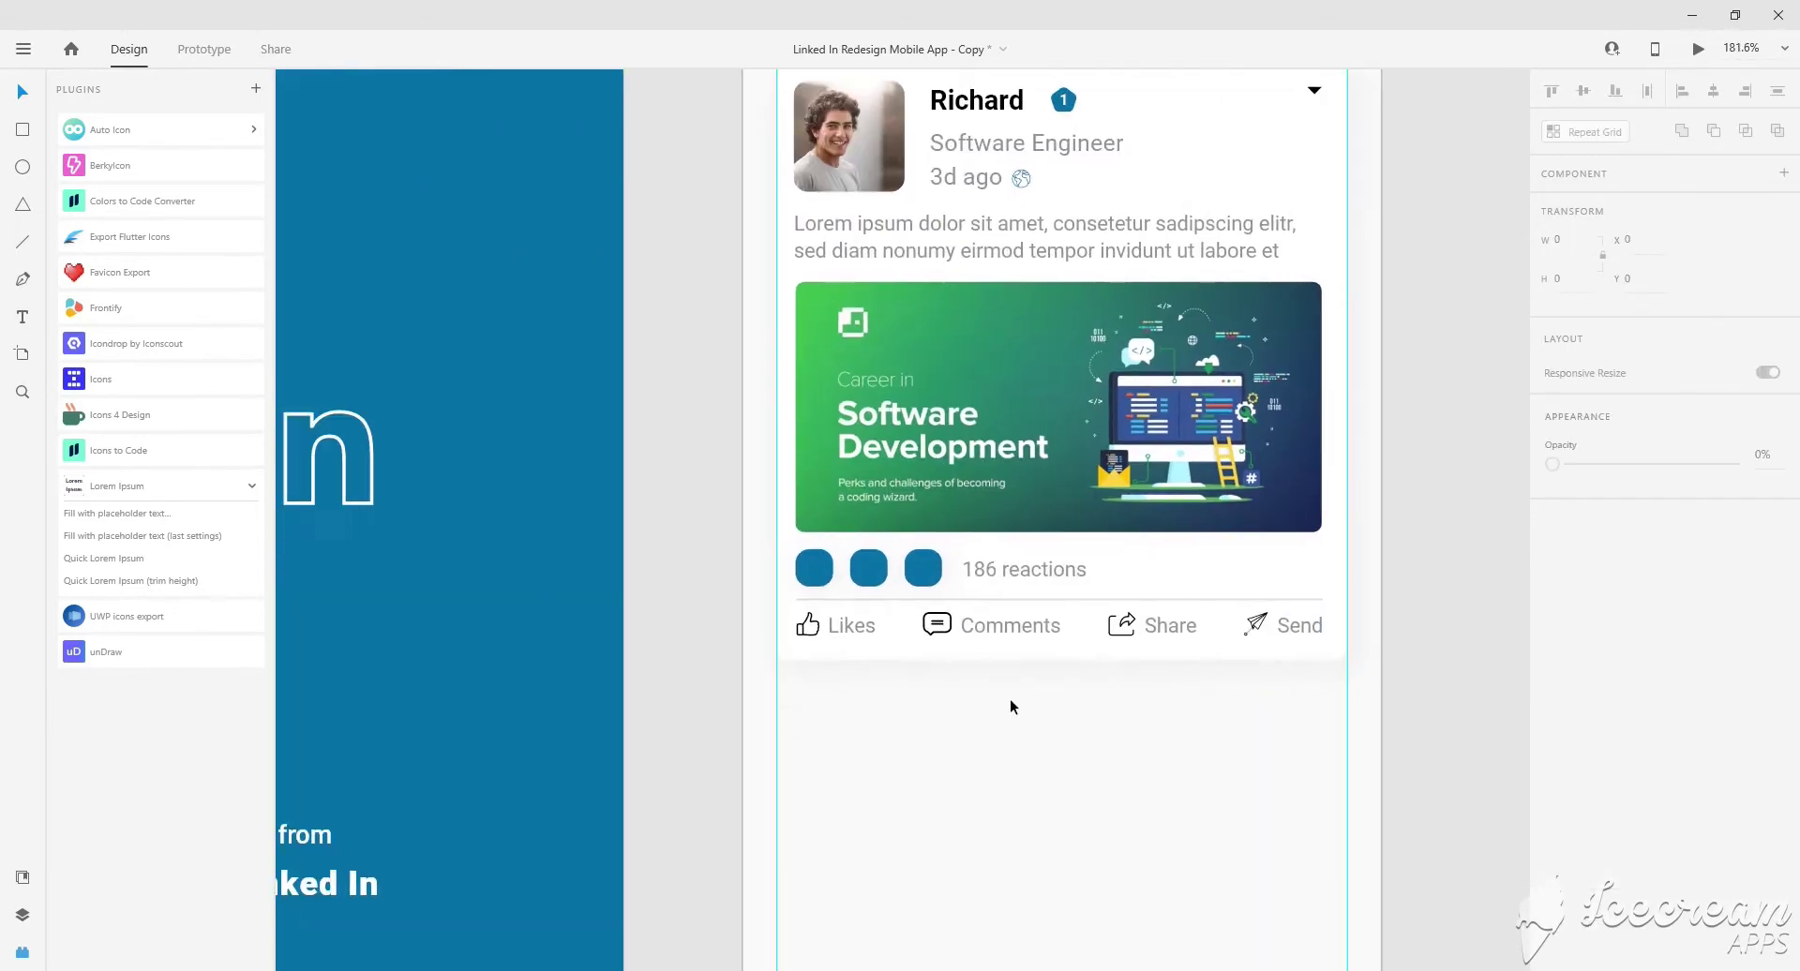
scroll(938, 702, up, 1)
Place a shrunken thumbs-up in the first blue square and fill it white (#FFFFFF).
drag(741, 692, 1380, 584)
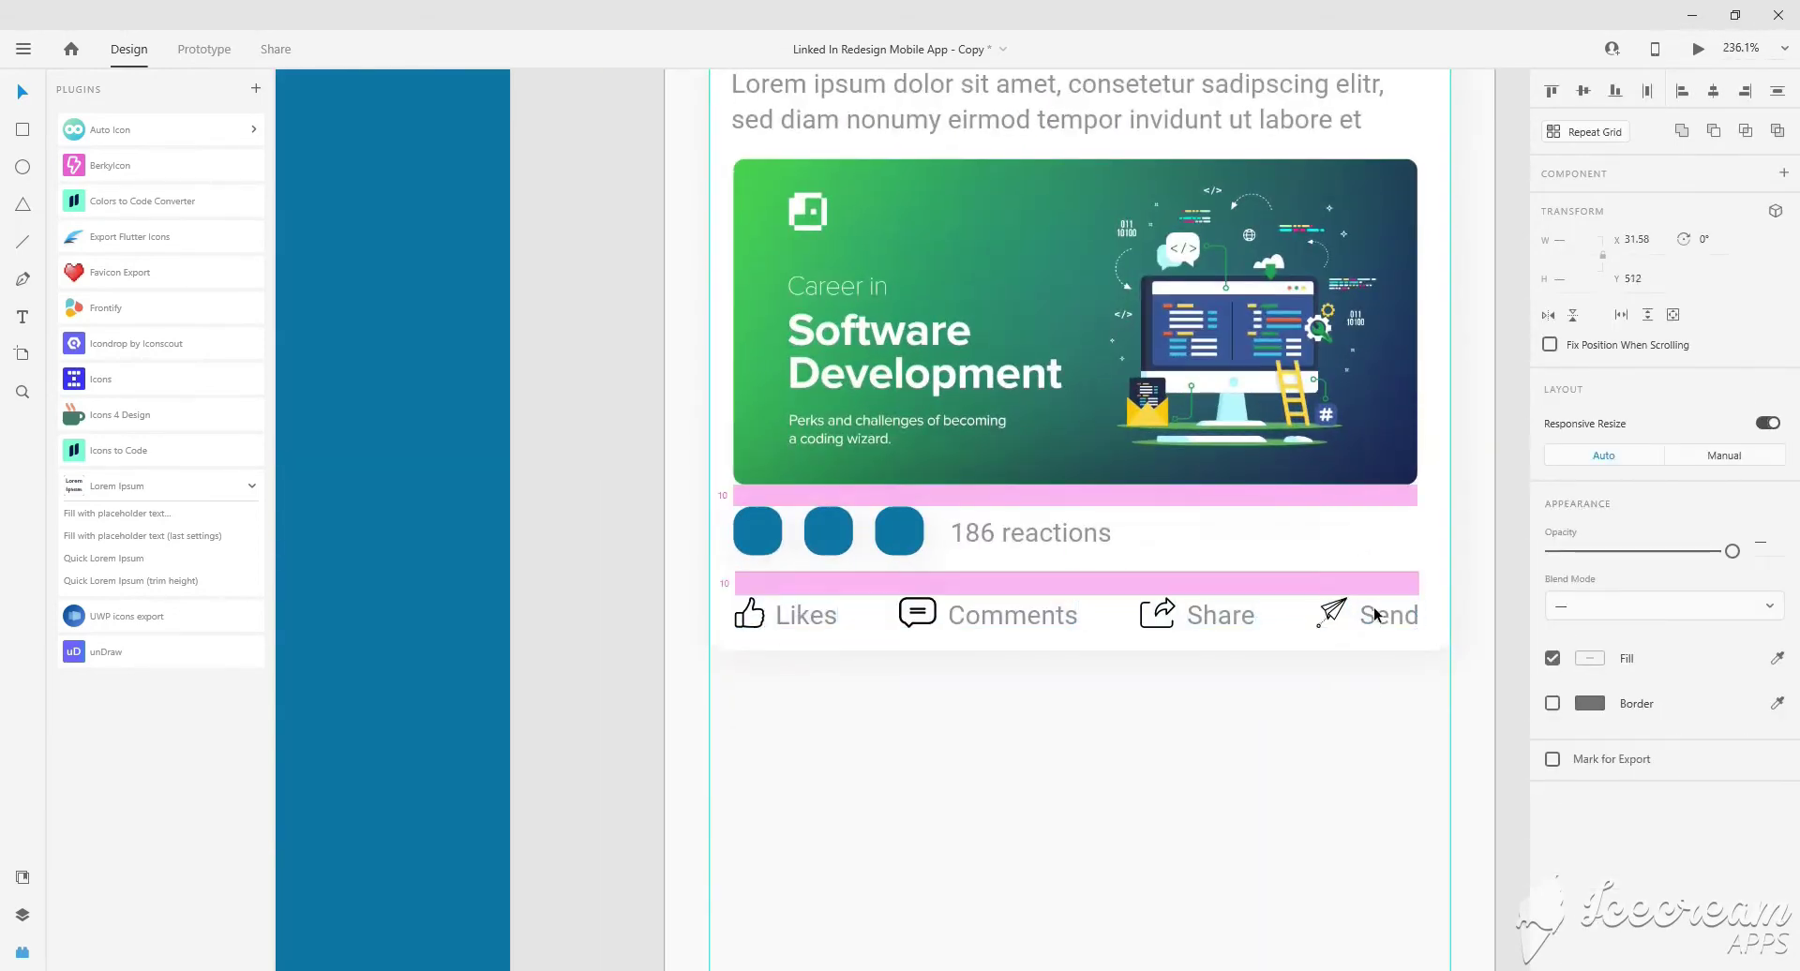
scroll(1031, 581, right, 1)
scroll(881, 566, up, 2)
scroll(688, 532, up, 1)
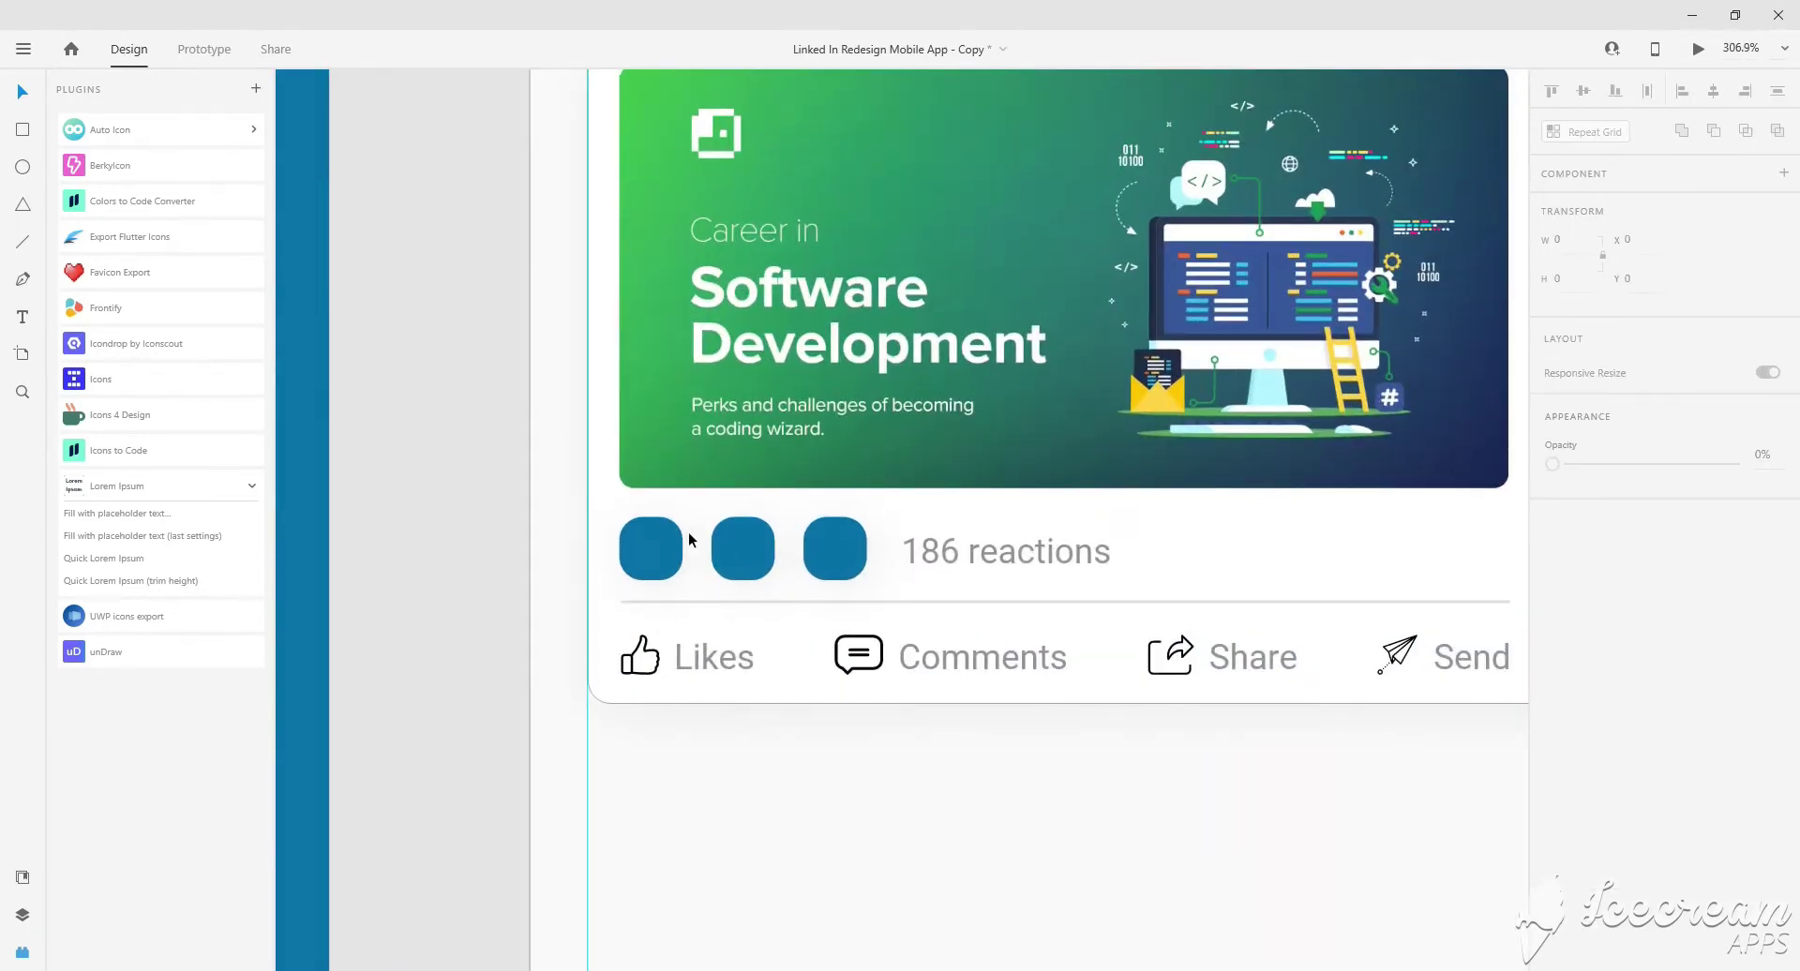
double_click(653, 657)
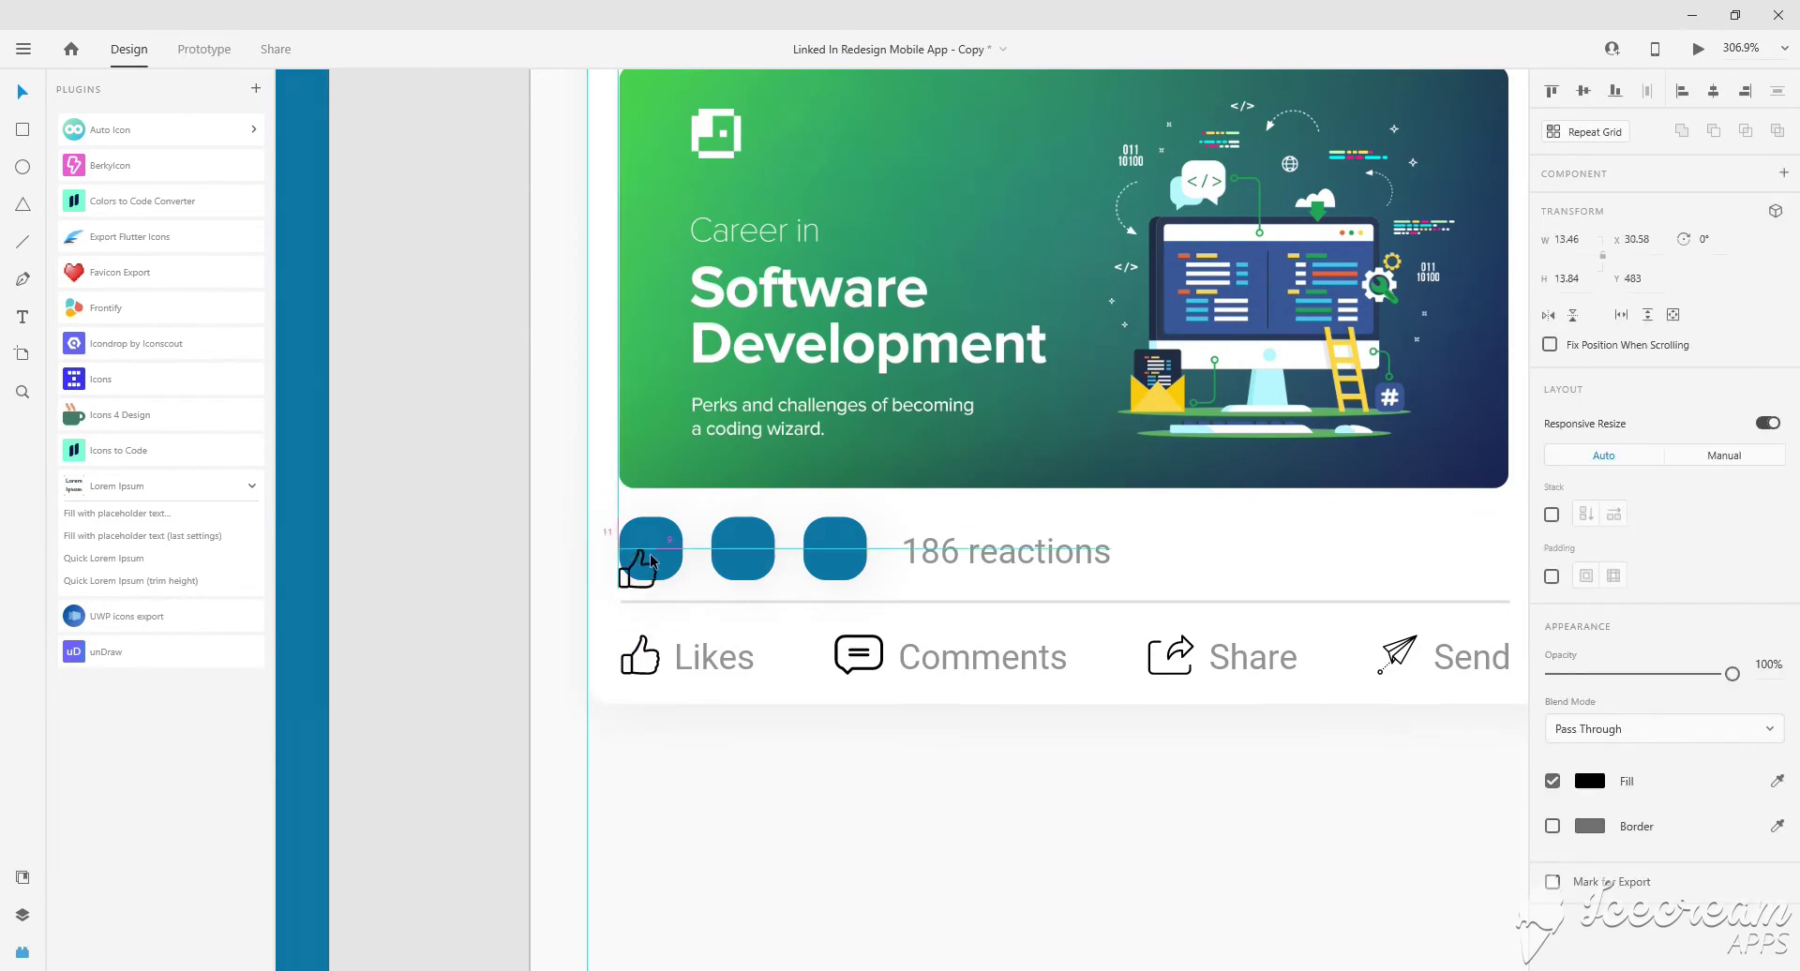
scroll(661, 544, up, 5)
drag(688, 482, 649, 533)
click(1590, 781)
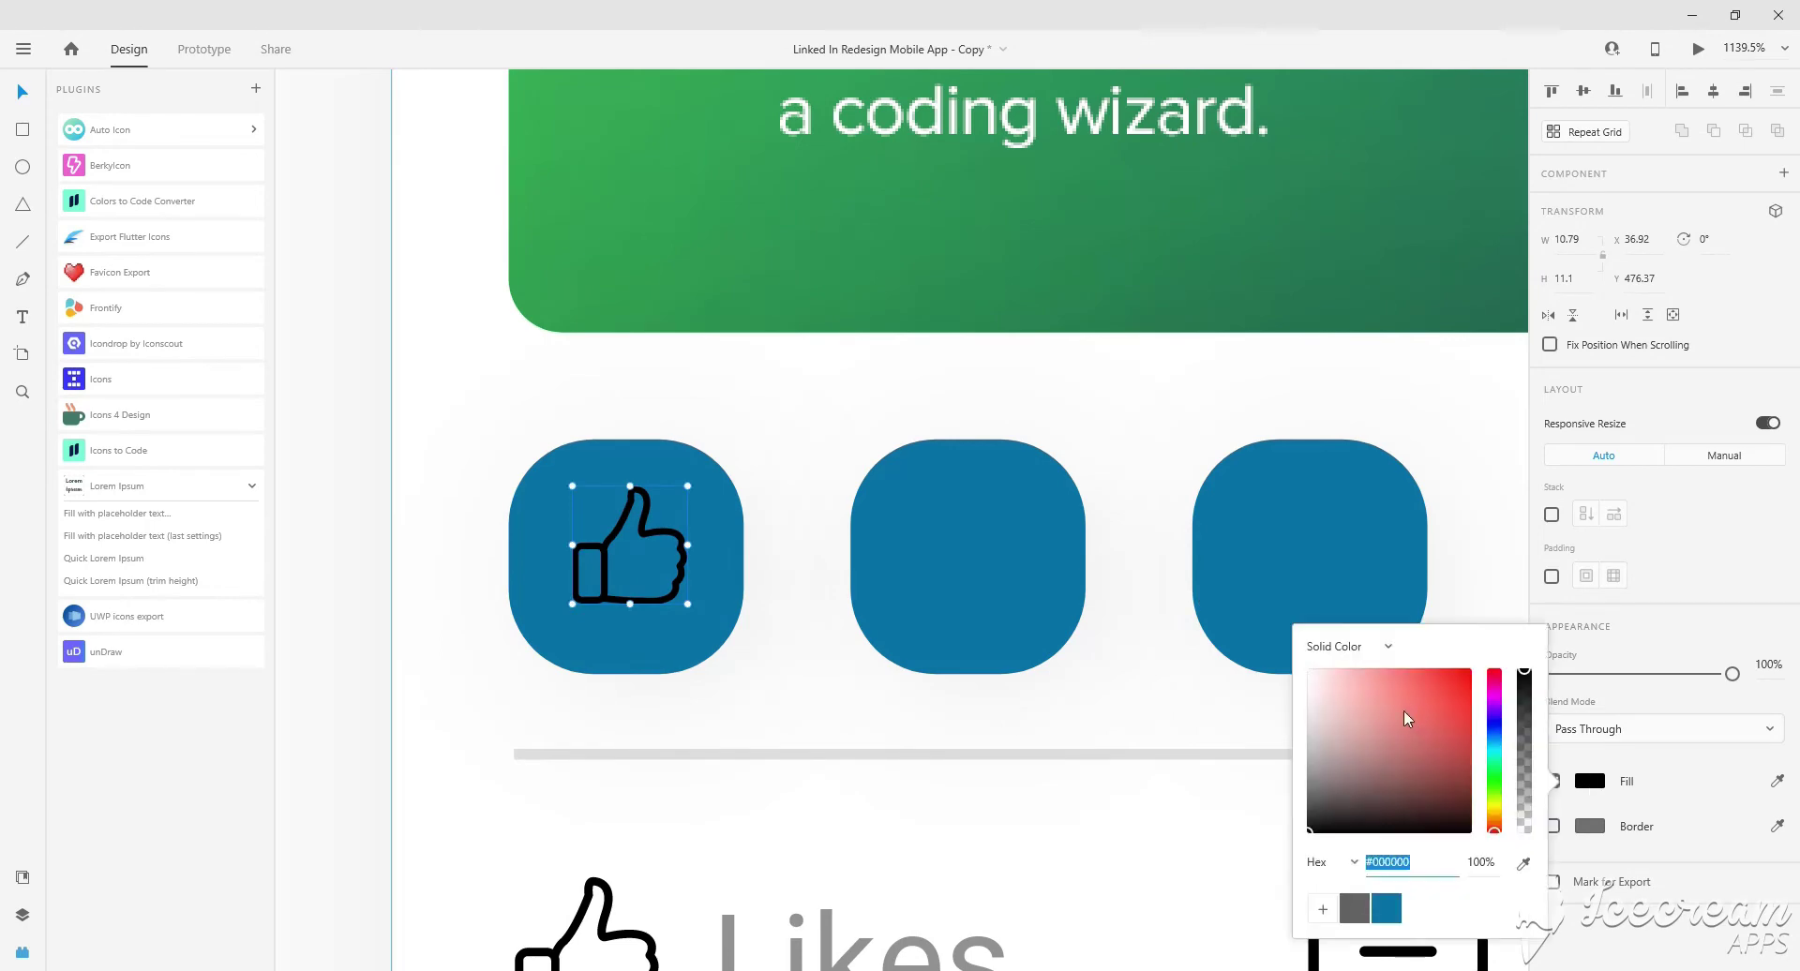
text(ffffff)
key(Return)
Put a scaled-down copy of the comment icon into the middle blue square.
scroll(726, 546, down, 2)
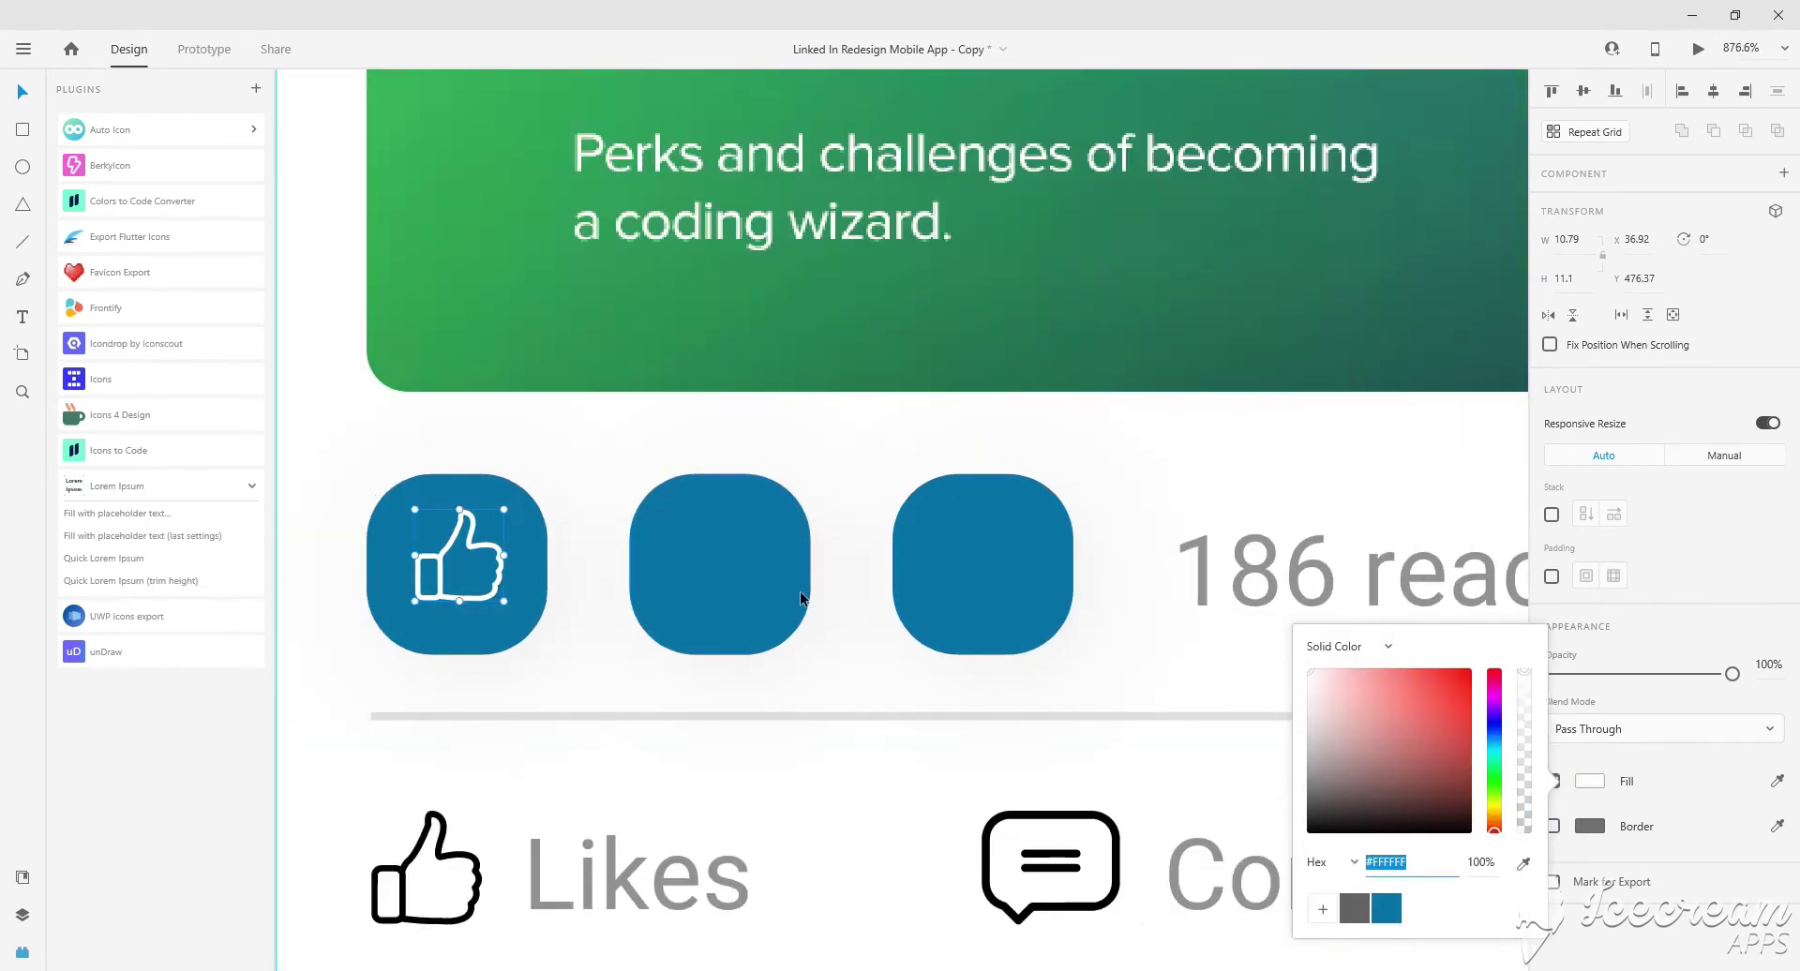
scroll(801, 597, down, 3)
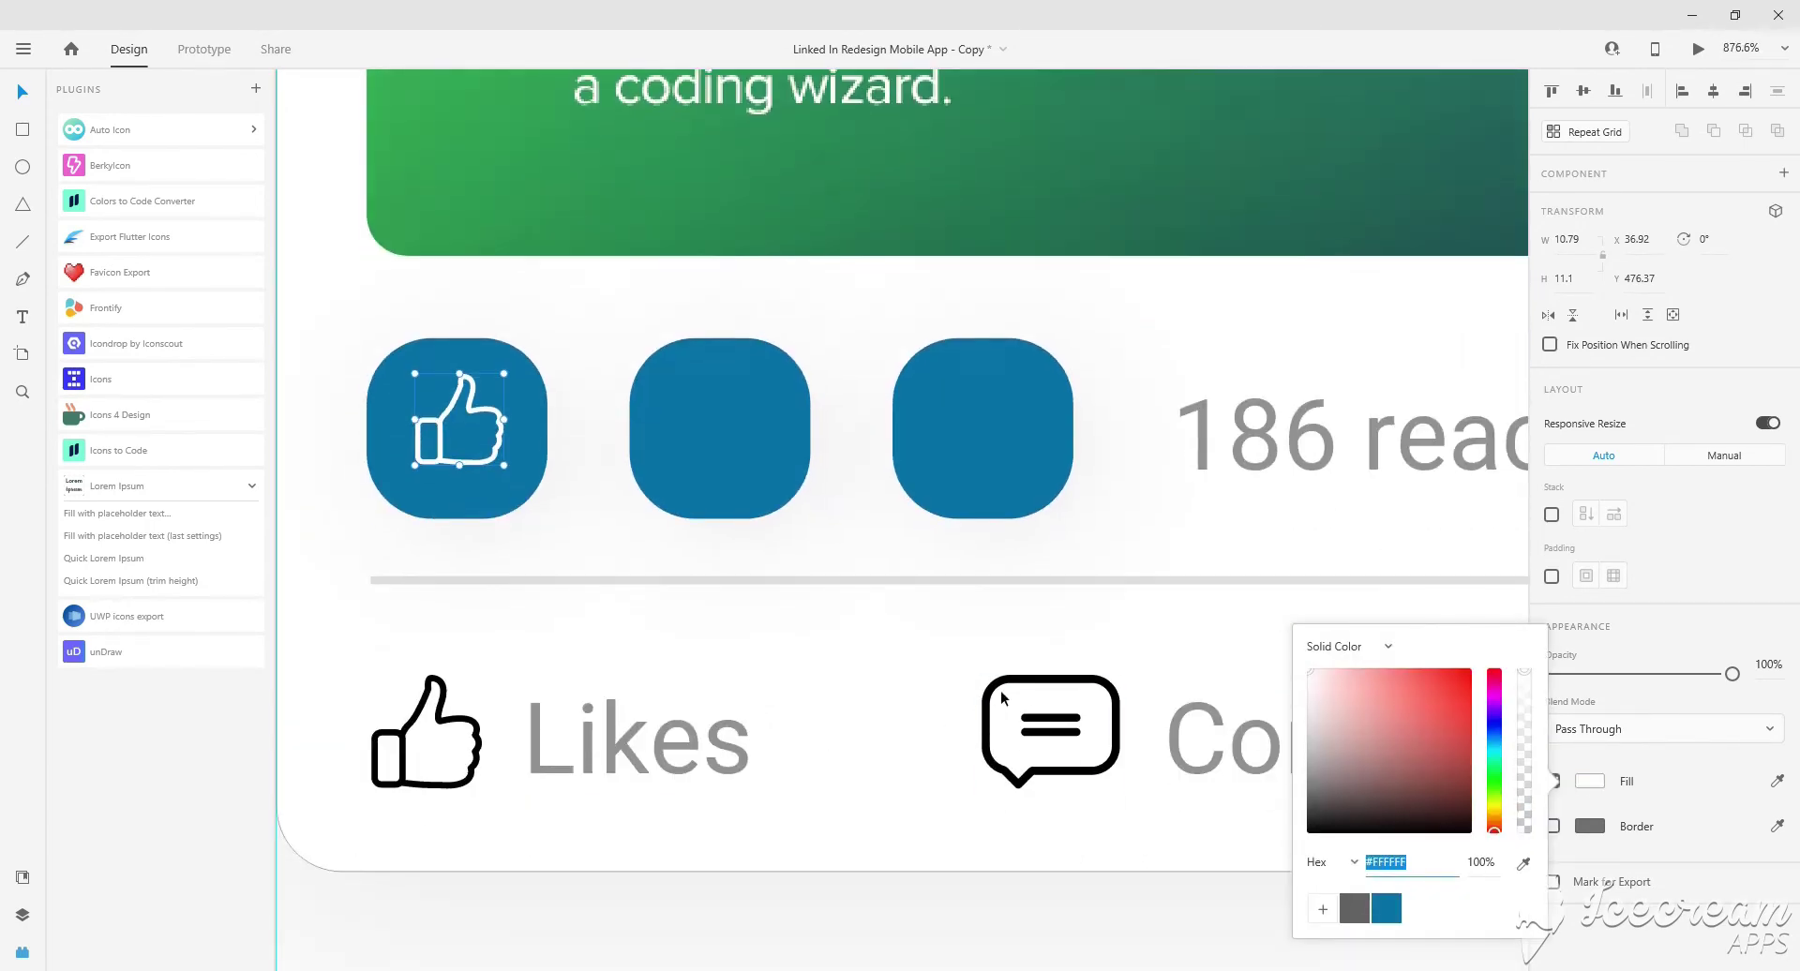
click(1006, 686)
mouse_move(1040, 713)
mouse_down()
mouse_move(688, 390)
mouse_move(768, 389)
mouse_up()
key(Up)
scroll(741, 407, down, 3)
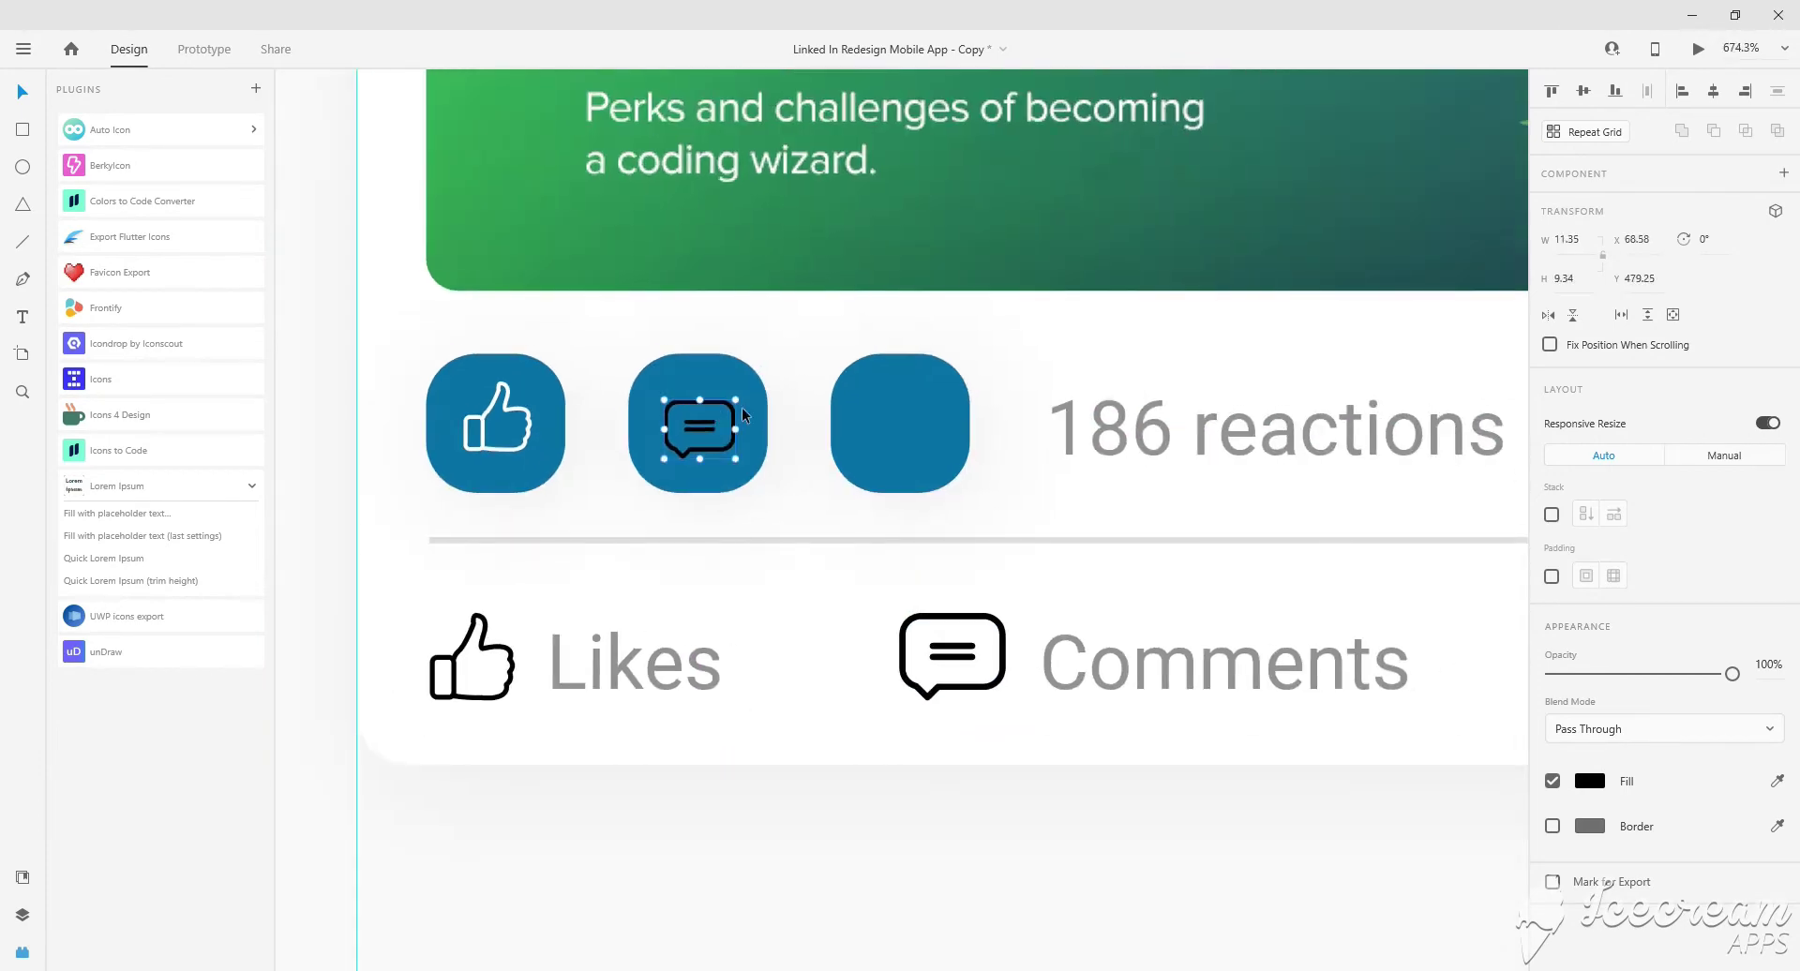
scroll(790, 432, down, 2)
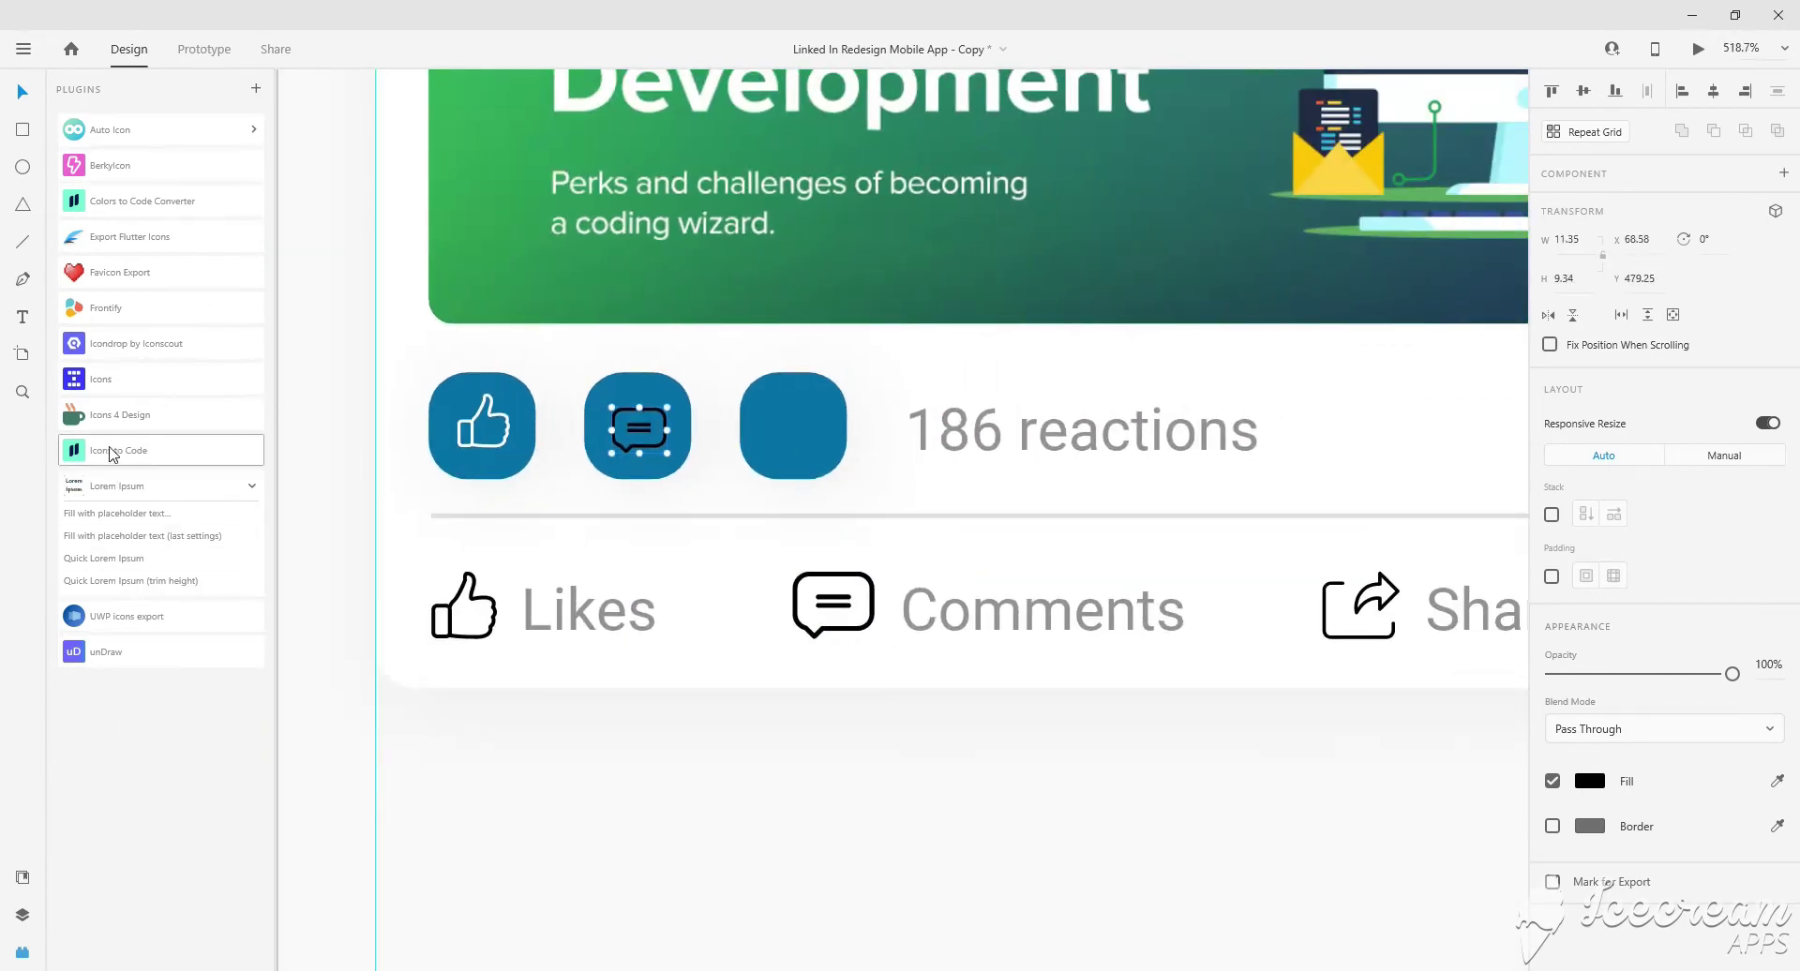
Drop a thin-outline heart from Icons 4 Design into the third blue square.
click(111, 414)
text(heart)
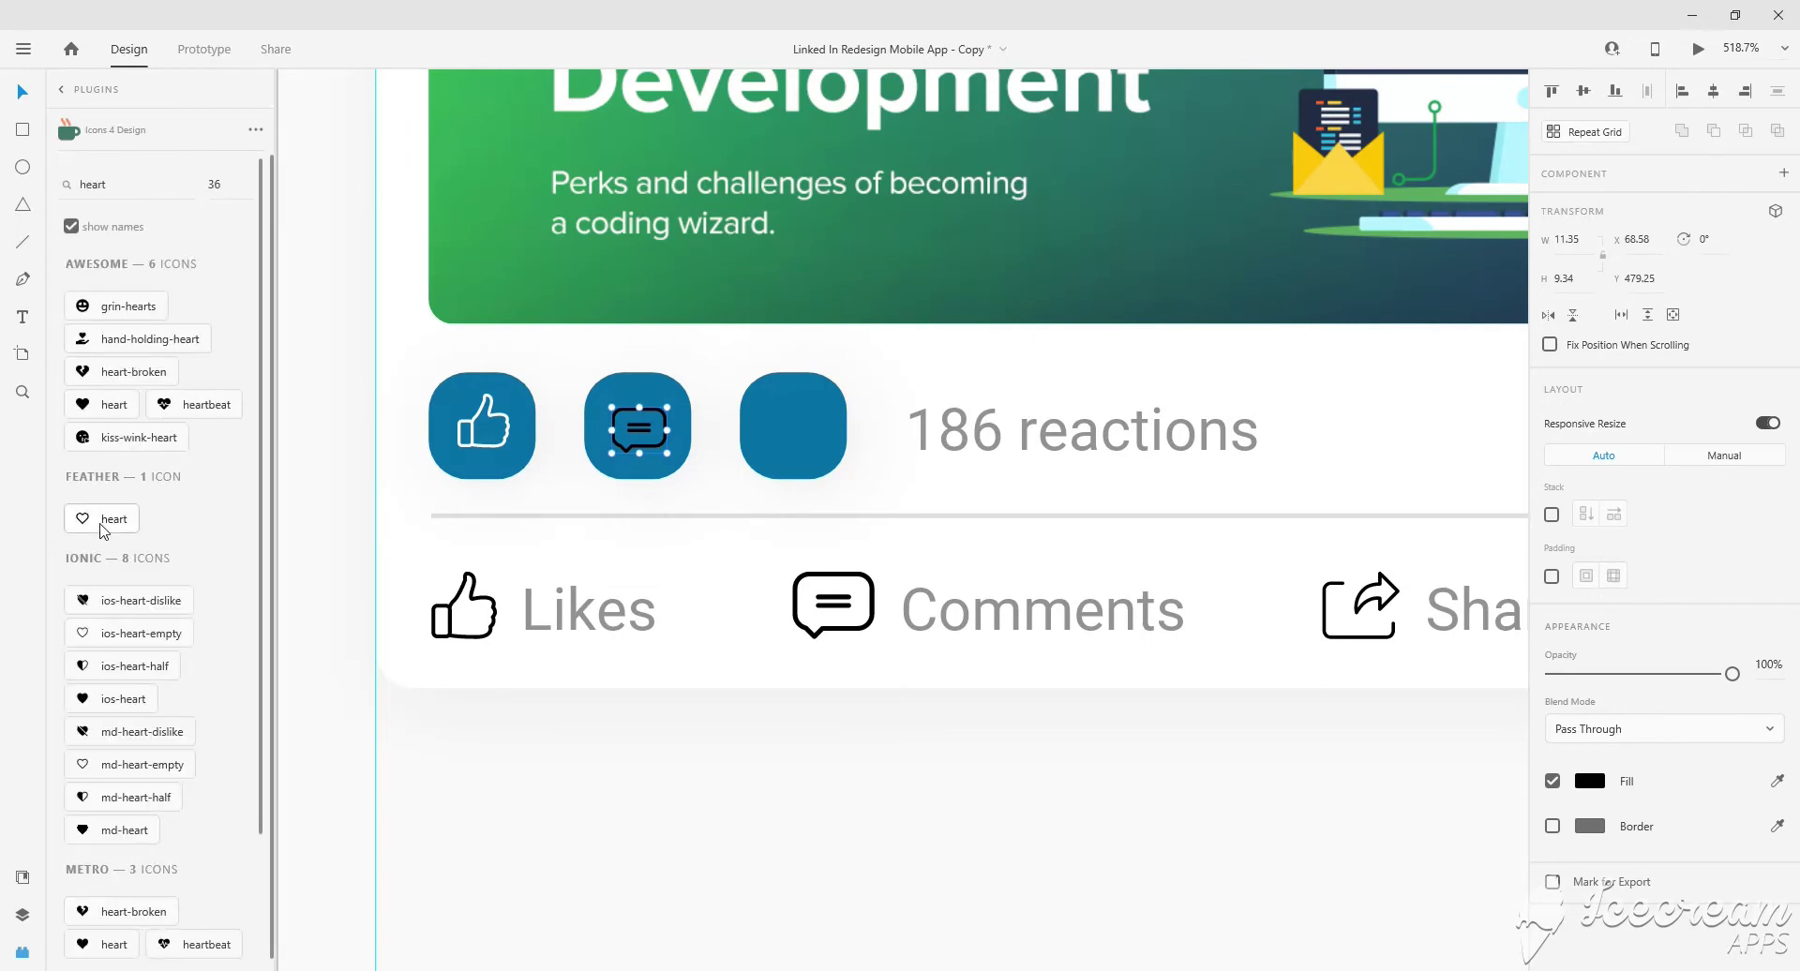
drag(103, 521, 786, 424)
text(1)
key(Return)
scroll(854, 337, up, 2)
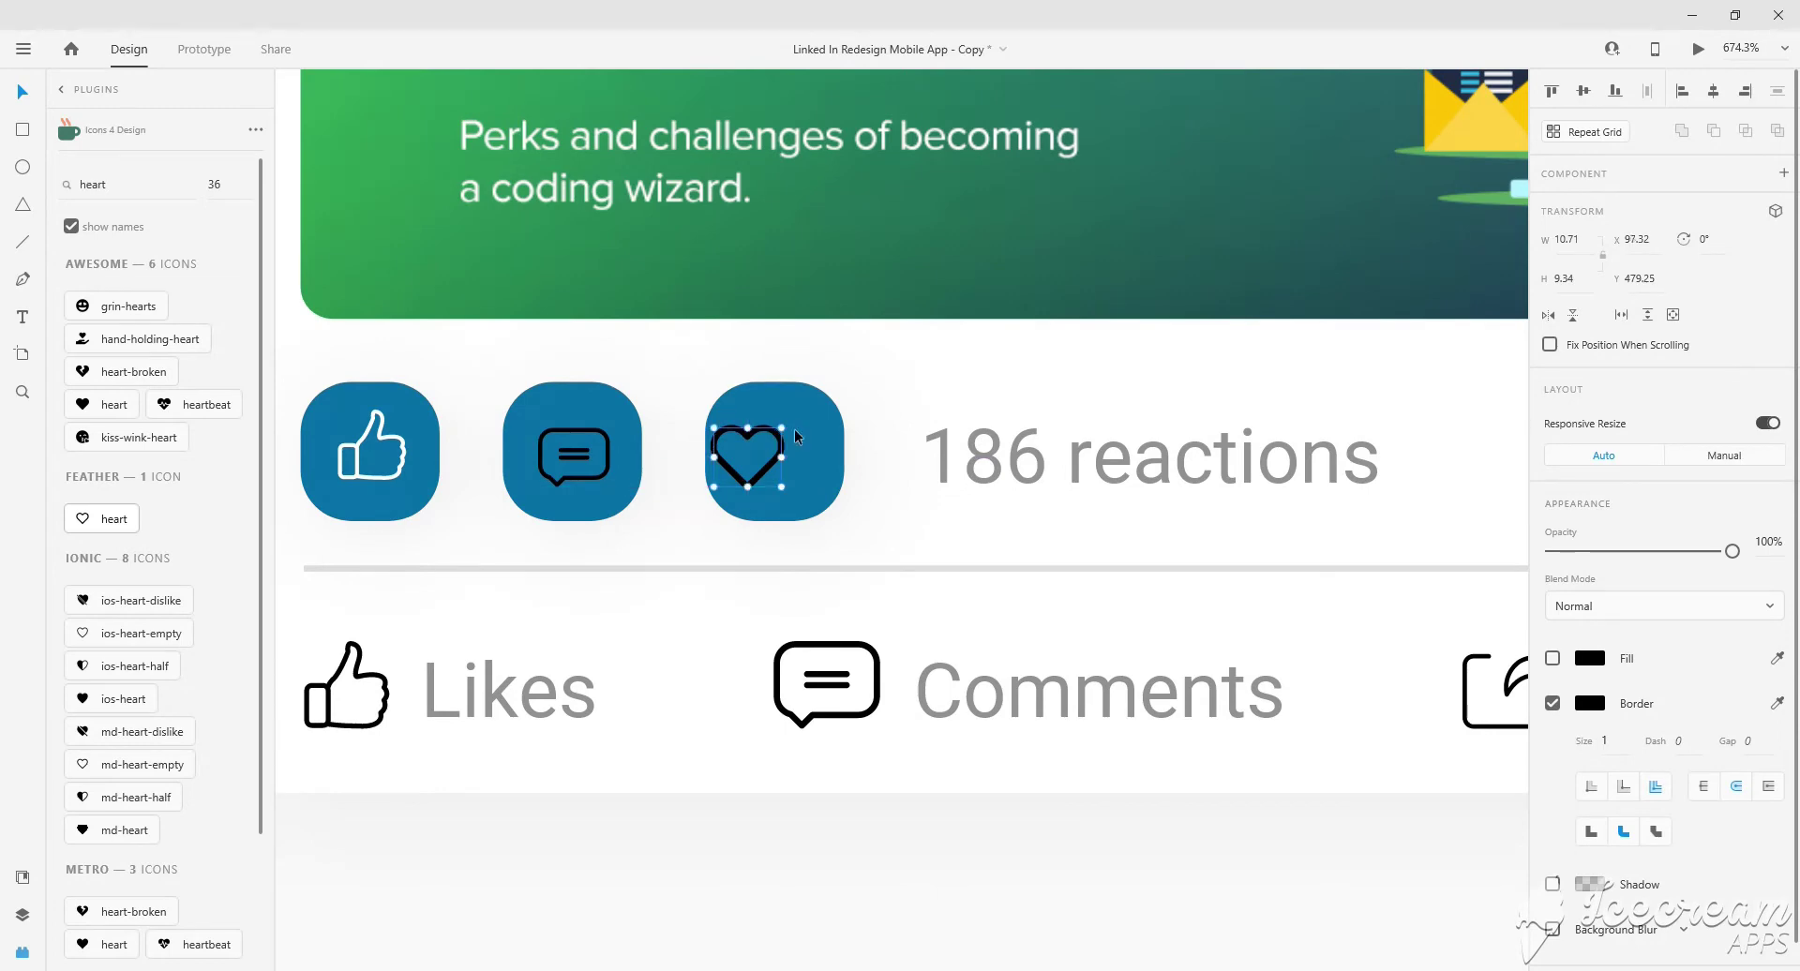
Colour the heart and comment icons white.
shift+click(576, 438)
click(1590, 704)
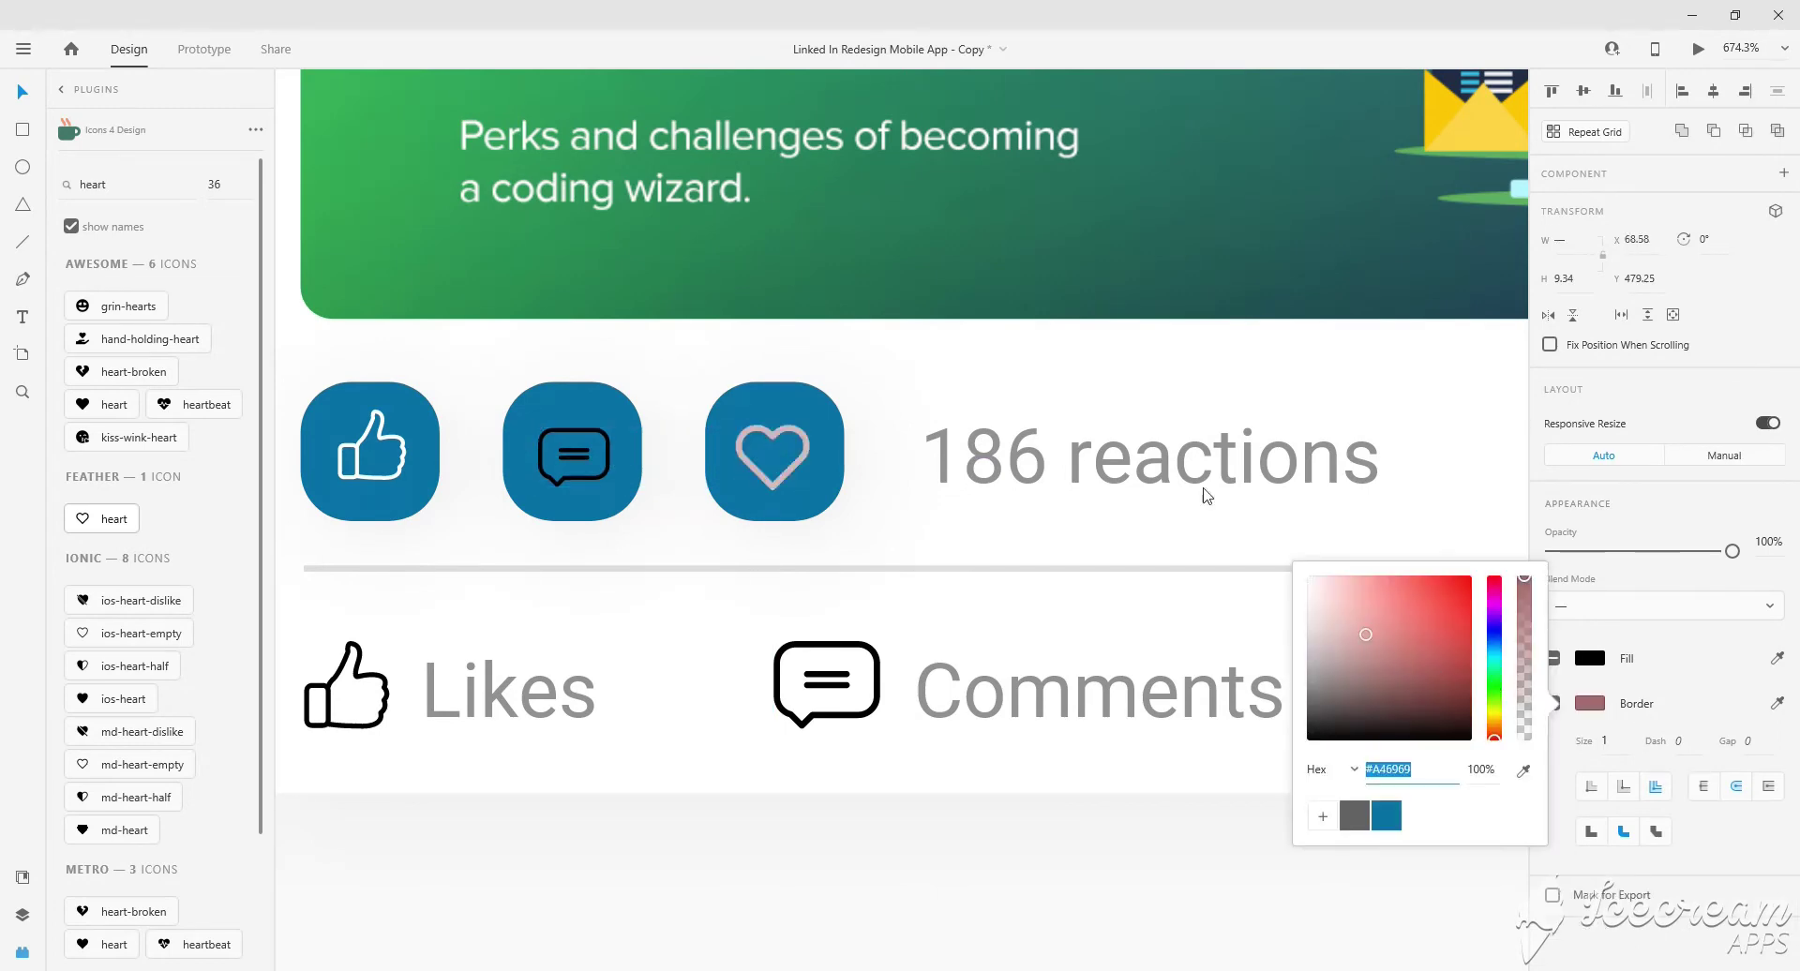
click(575, 438)
click(1056, 528)
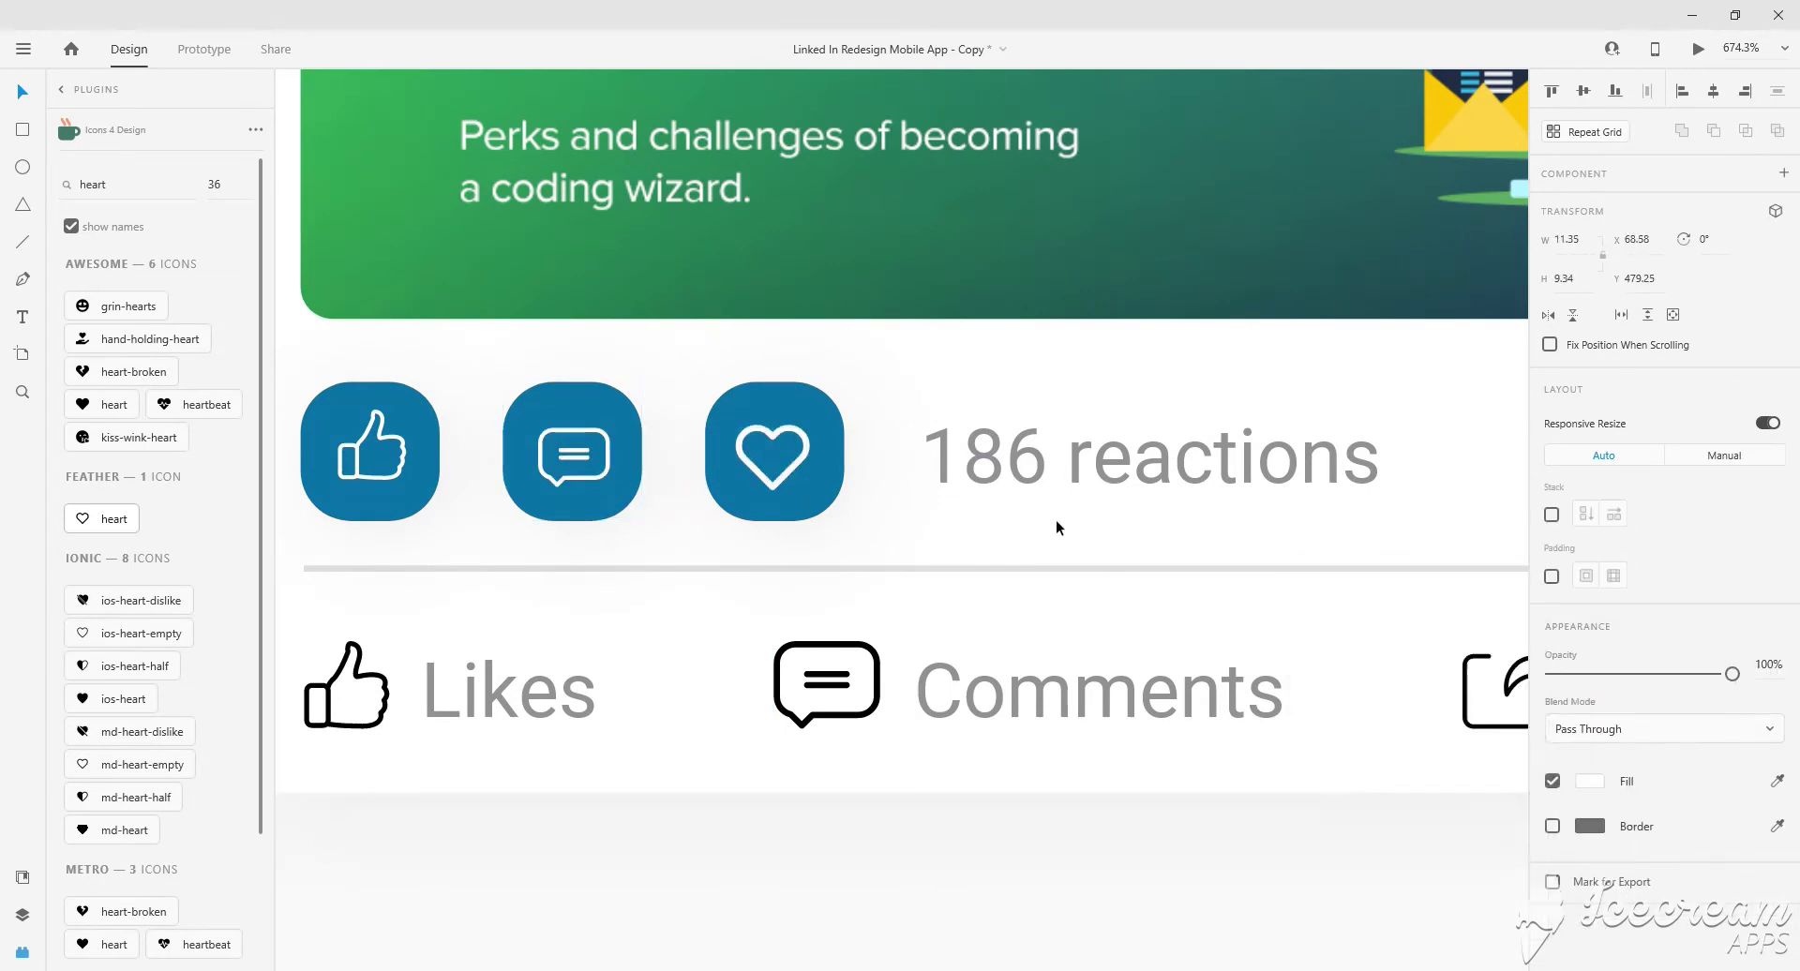
scroll(1056, 519, down, 5)
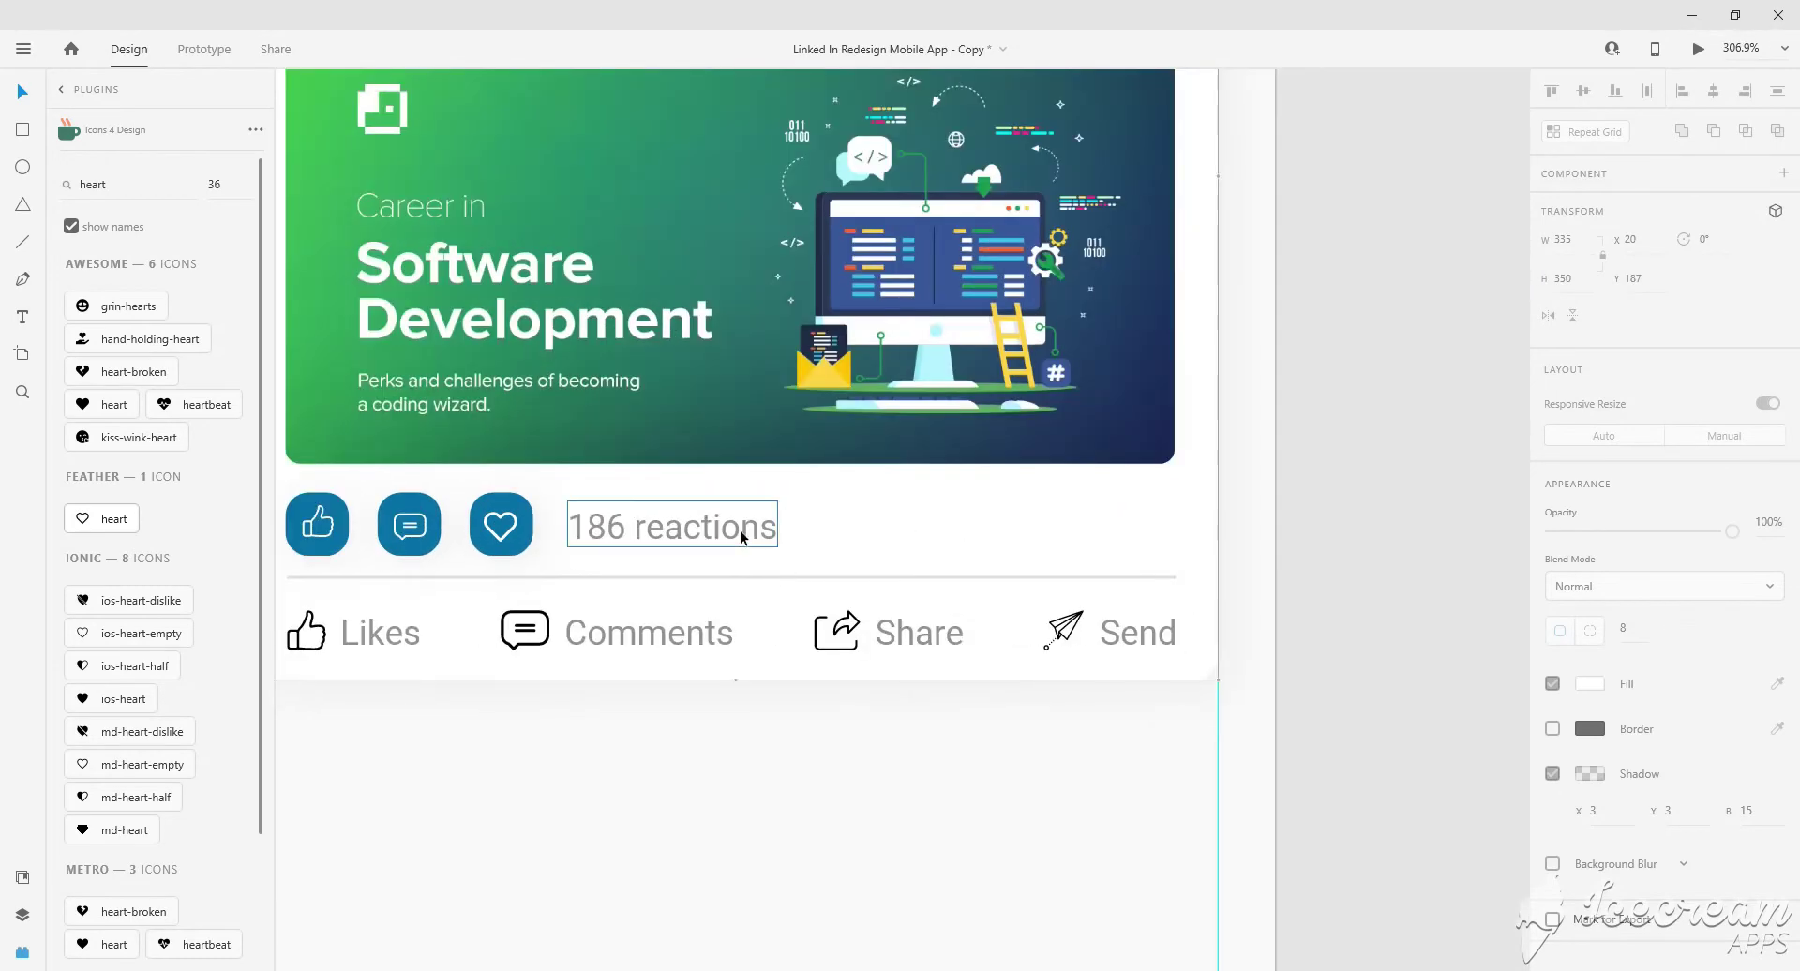
Copy '186 reactions' to the row's right edge and fit the share icon into the middle button.
click(740, 531)
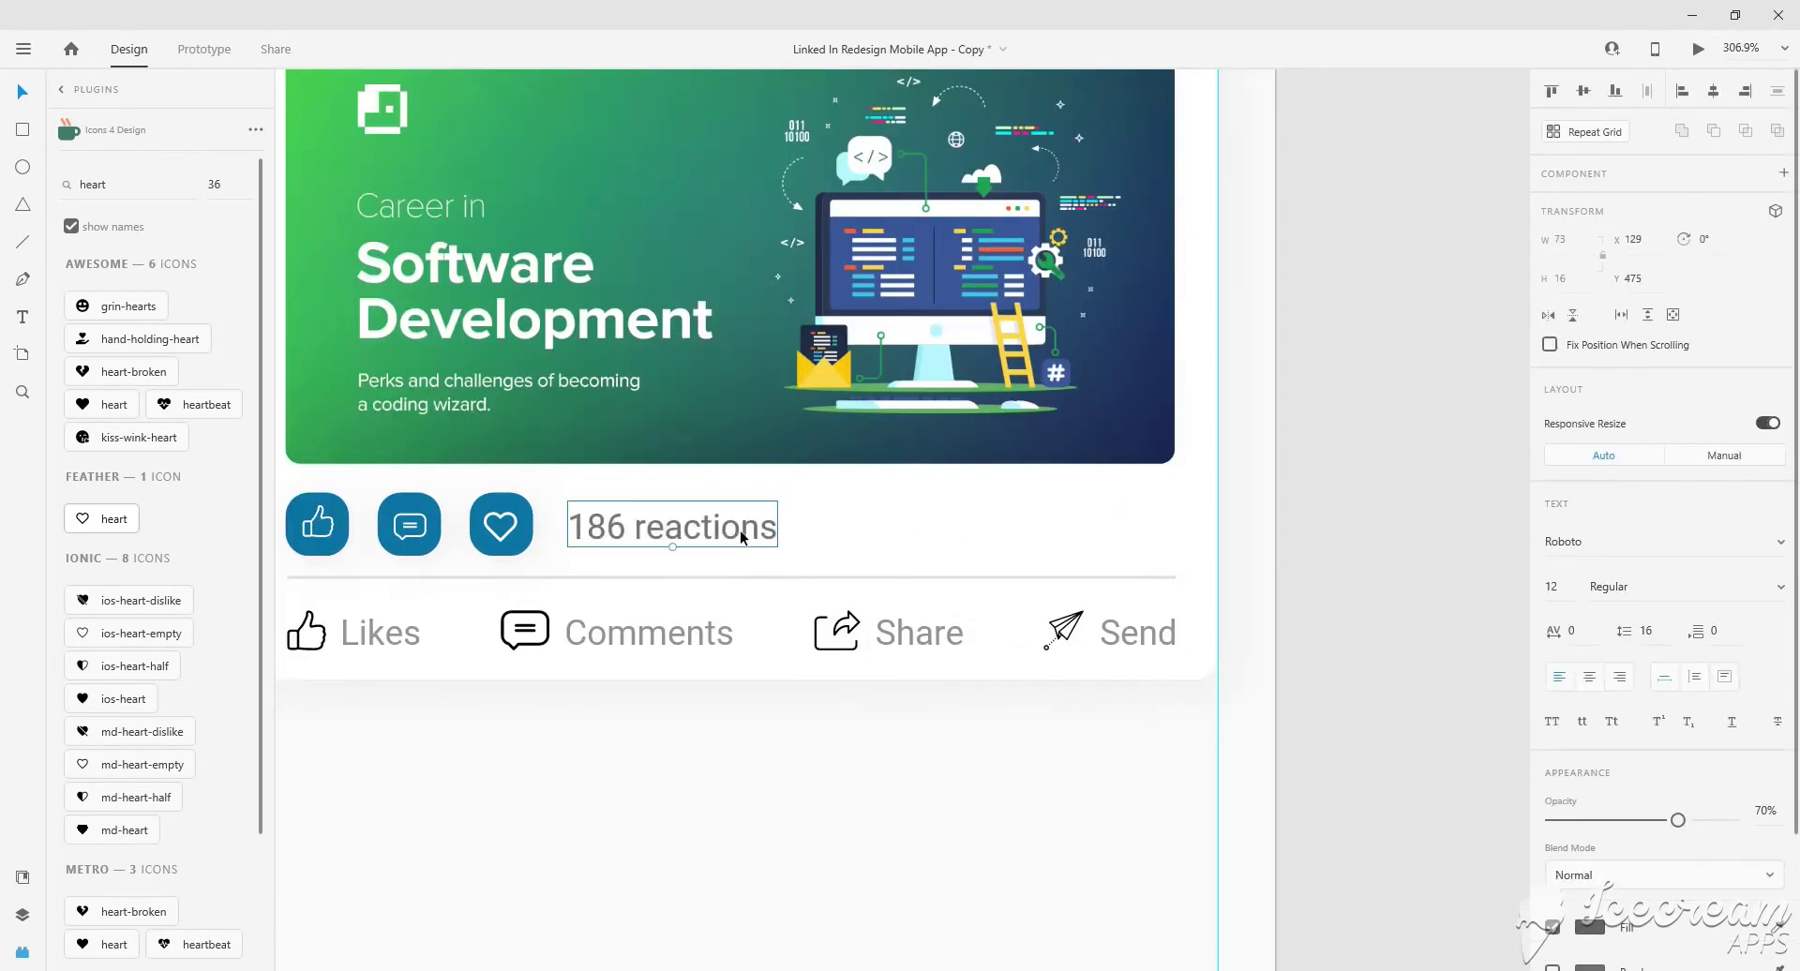
drag(740, 530, 1135, 531)
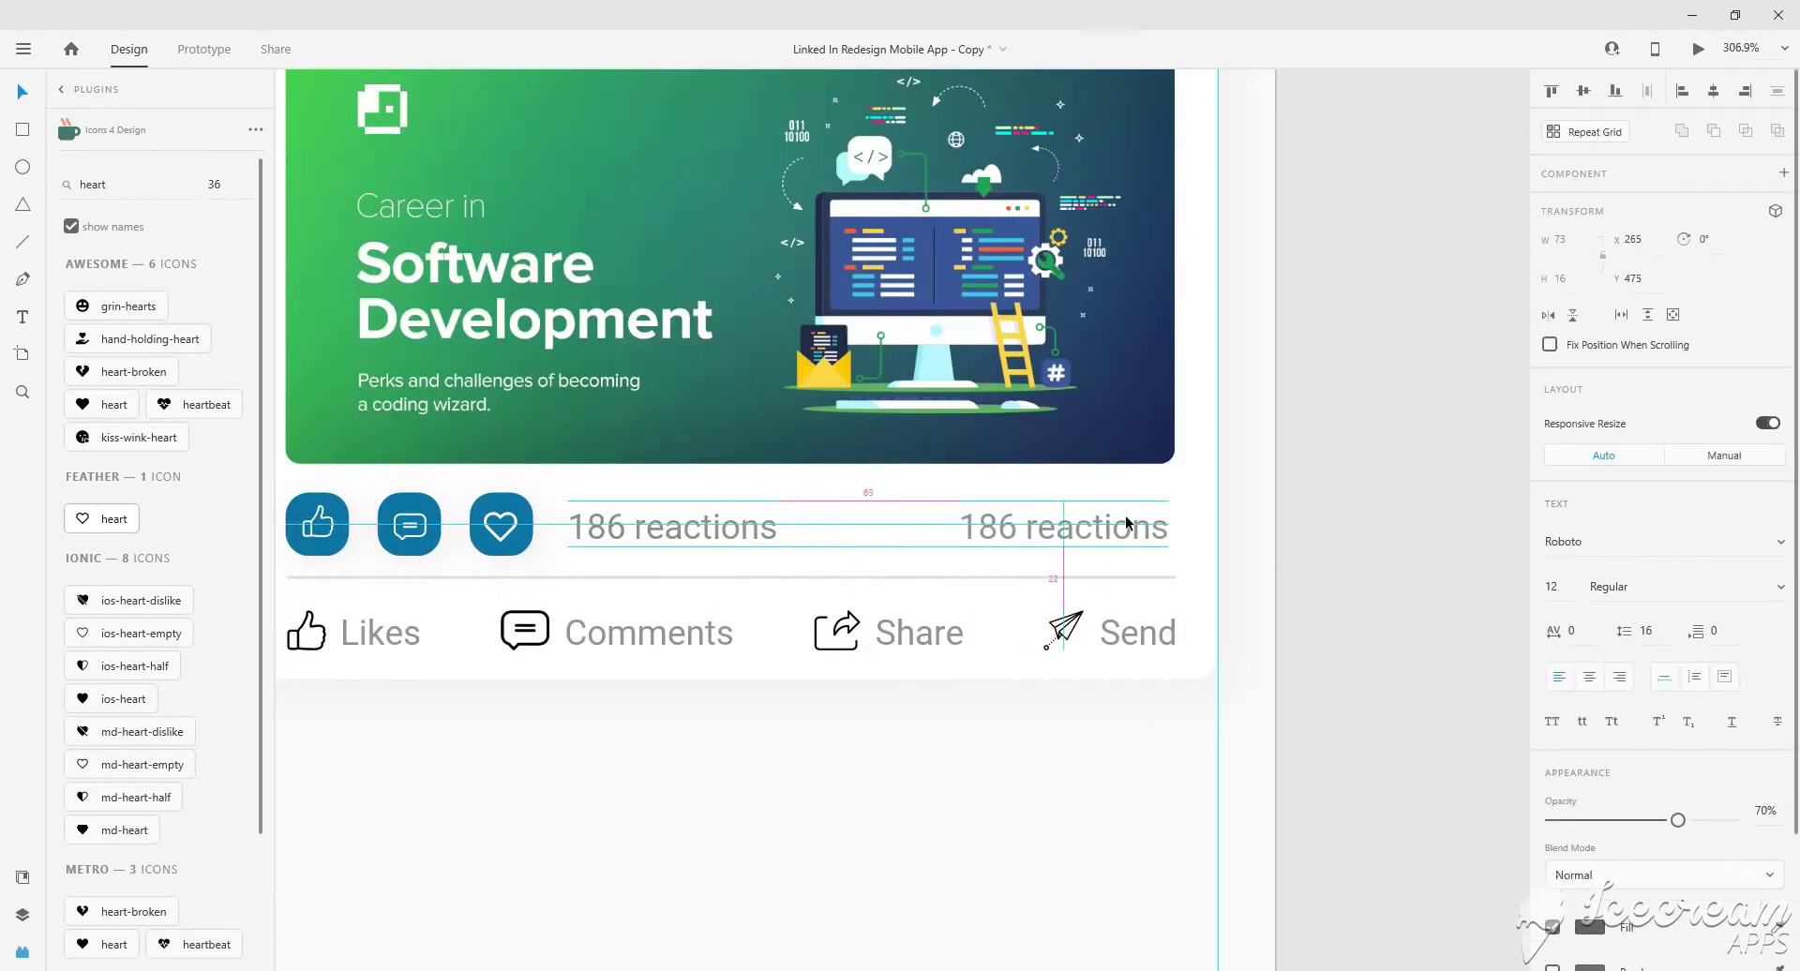
click(851, 633)
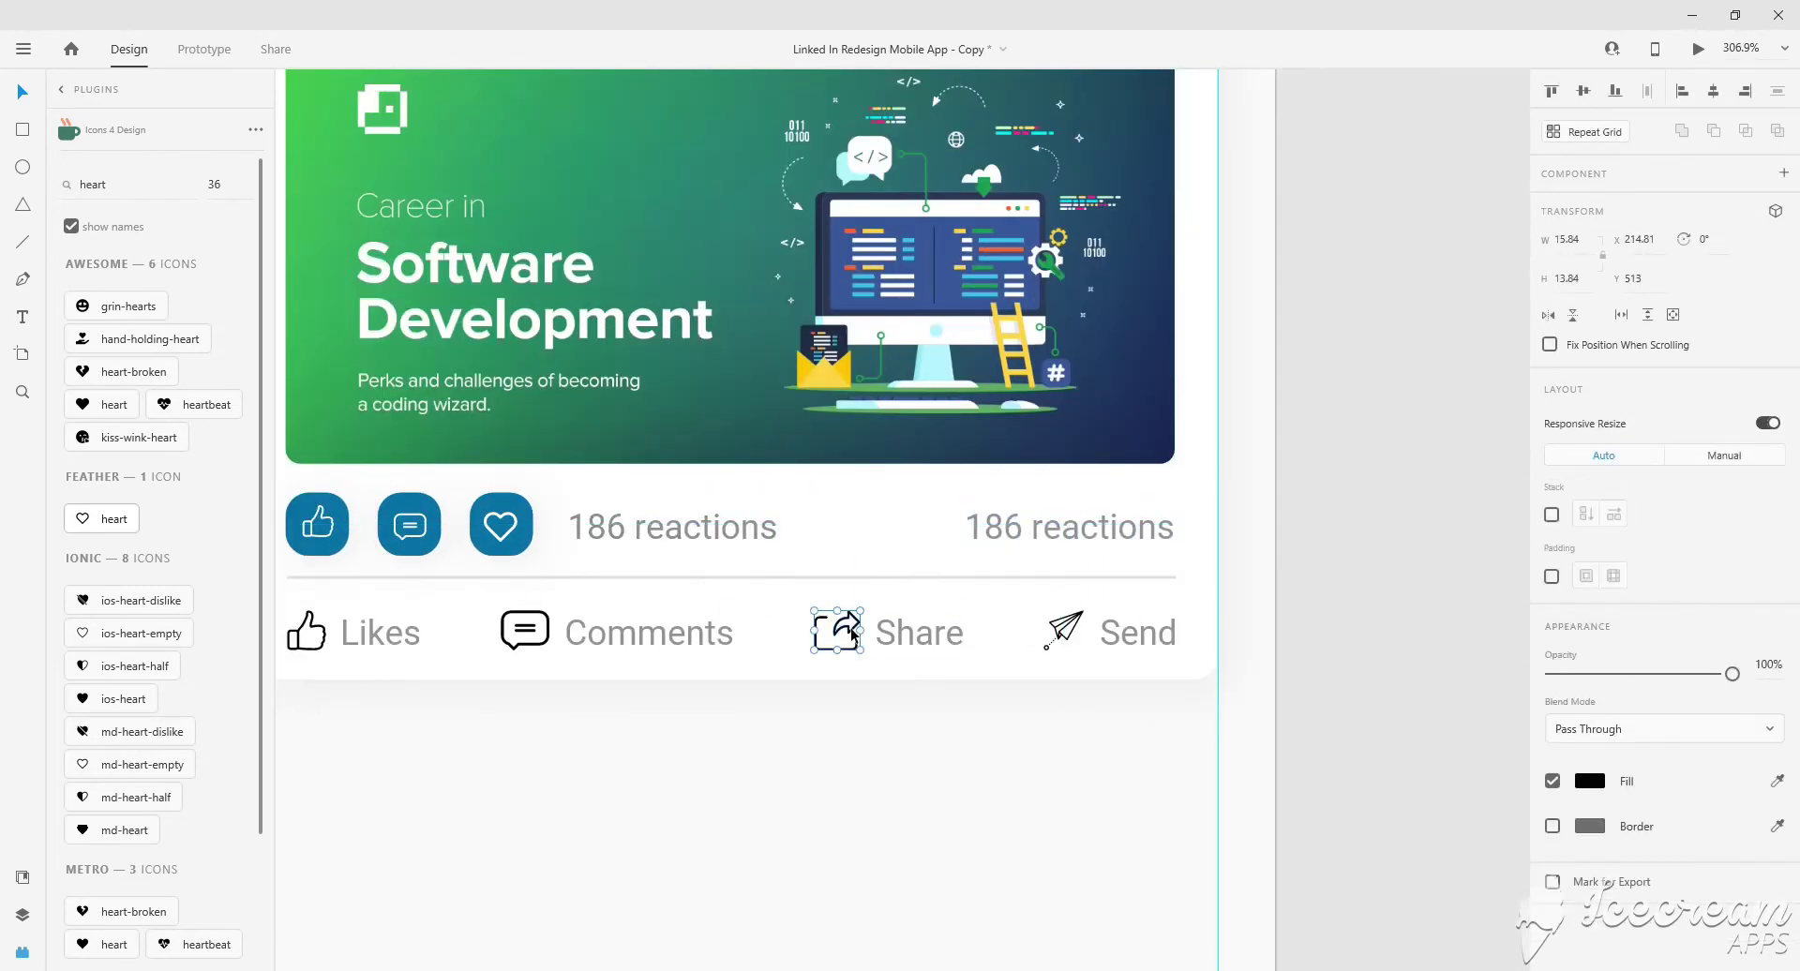
scroll(451, 536, up, 3)
scroll(451, 536, up, 2)
scroll(452, 536, up, 2)
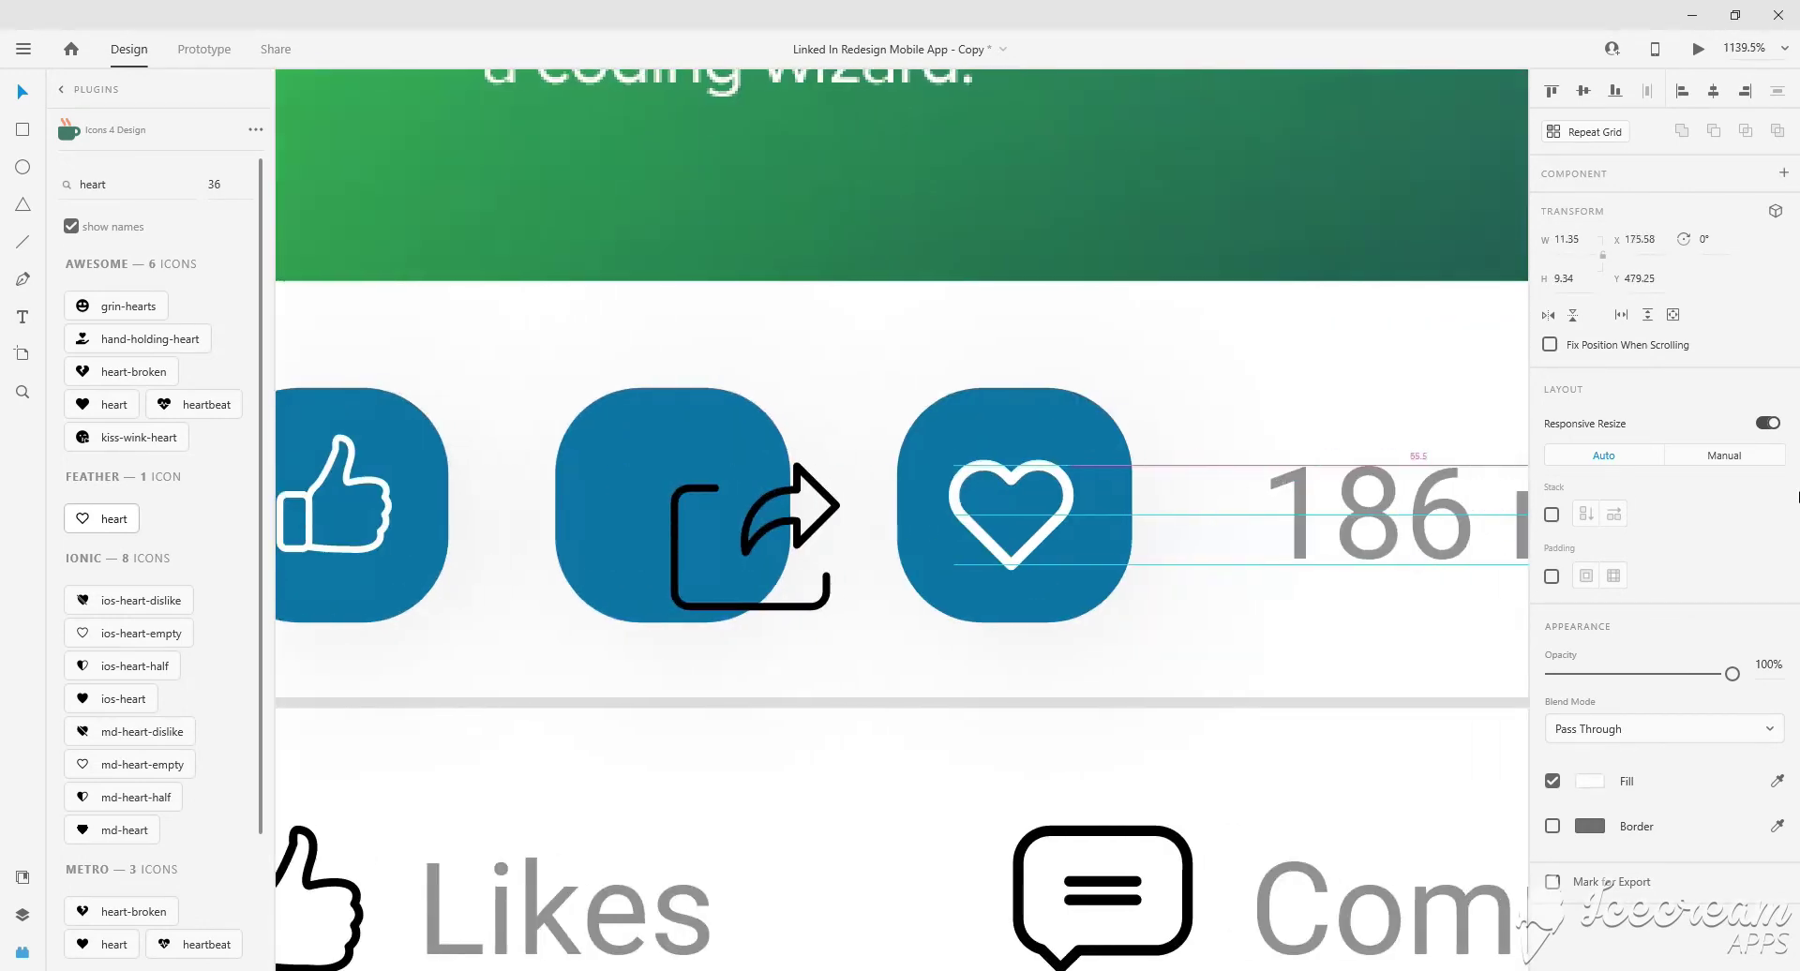
scroll(451, 536, up, 2)
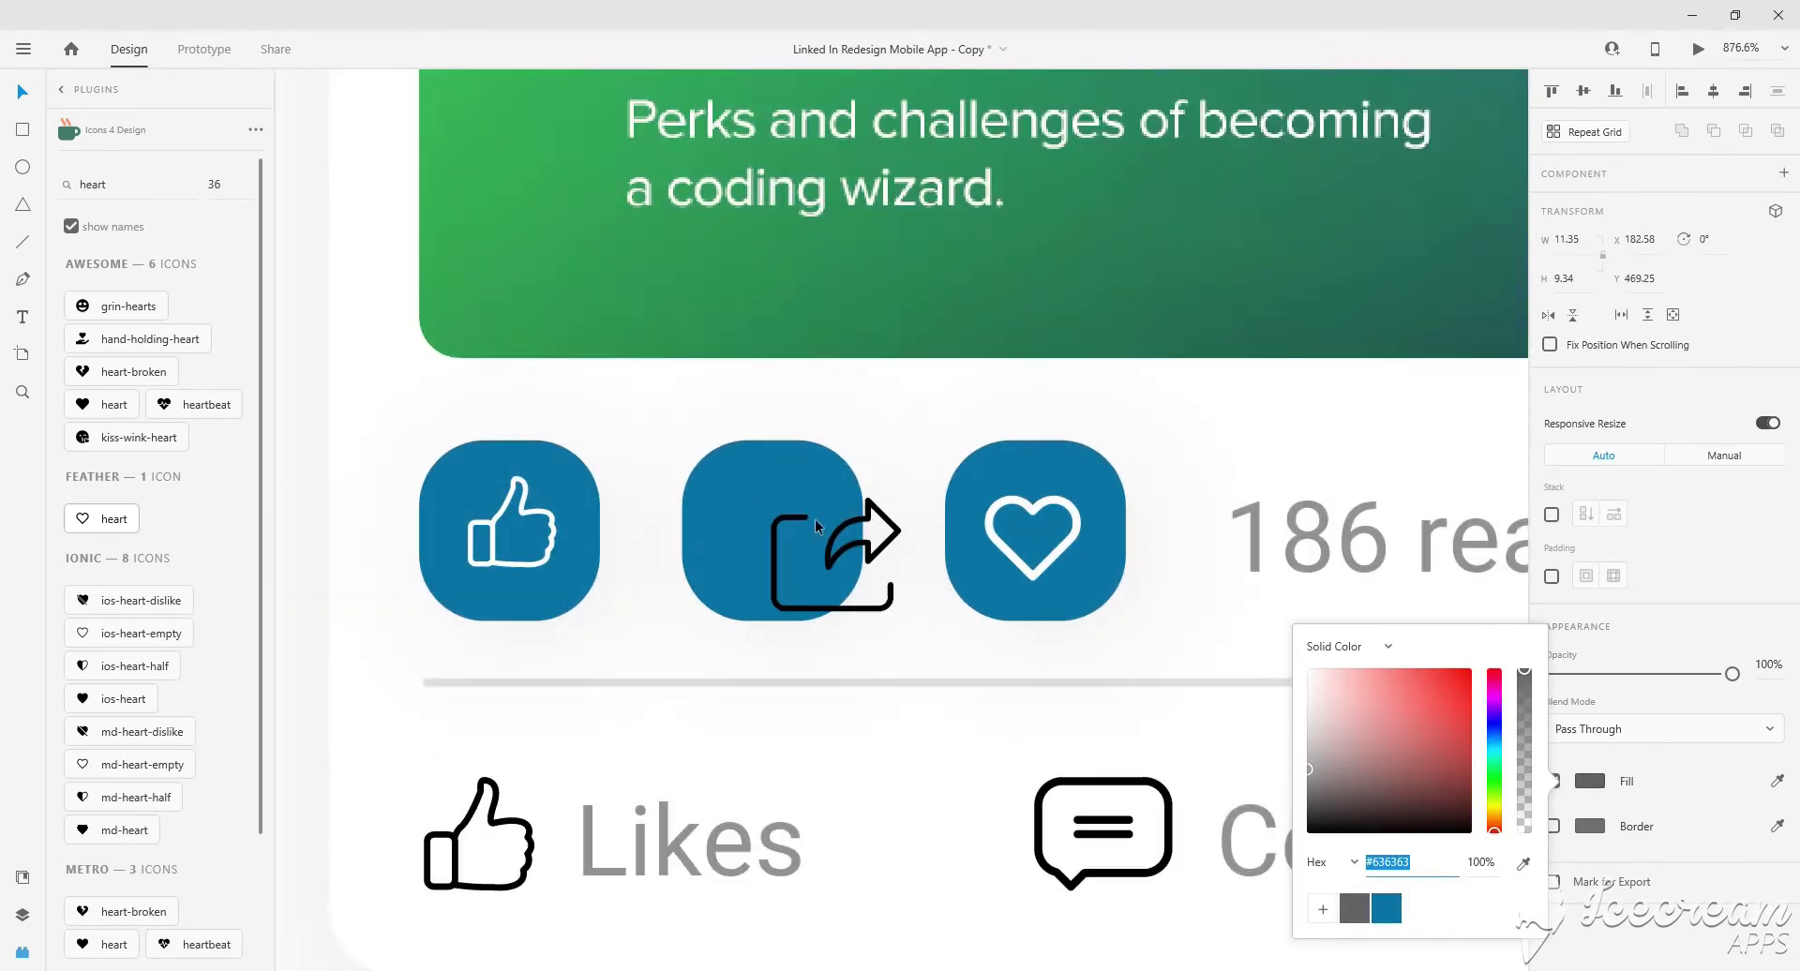
drag(825, 549, 760, 548)
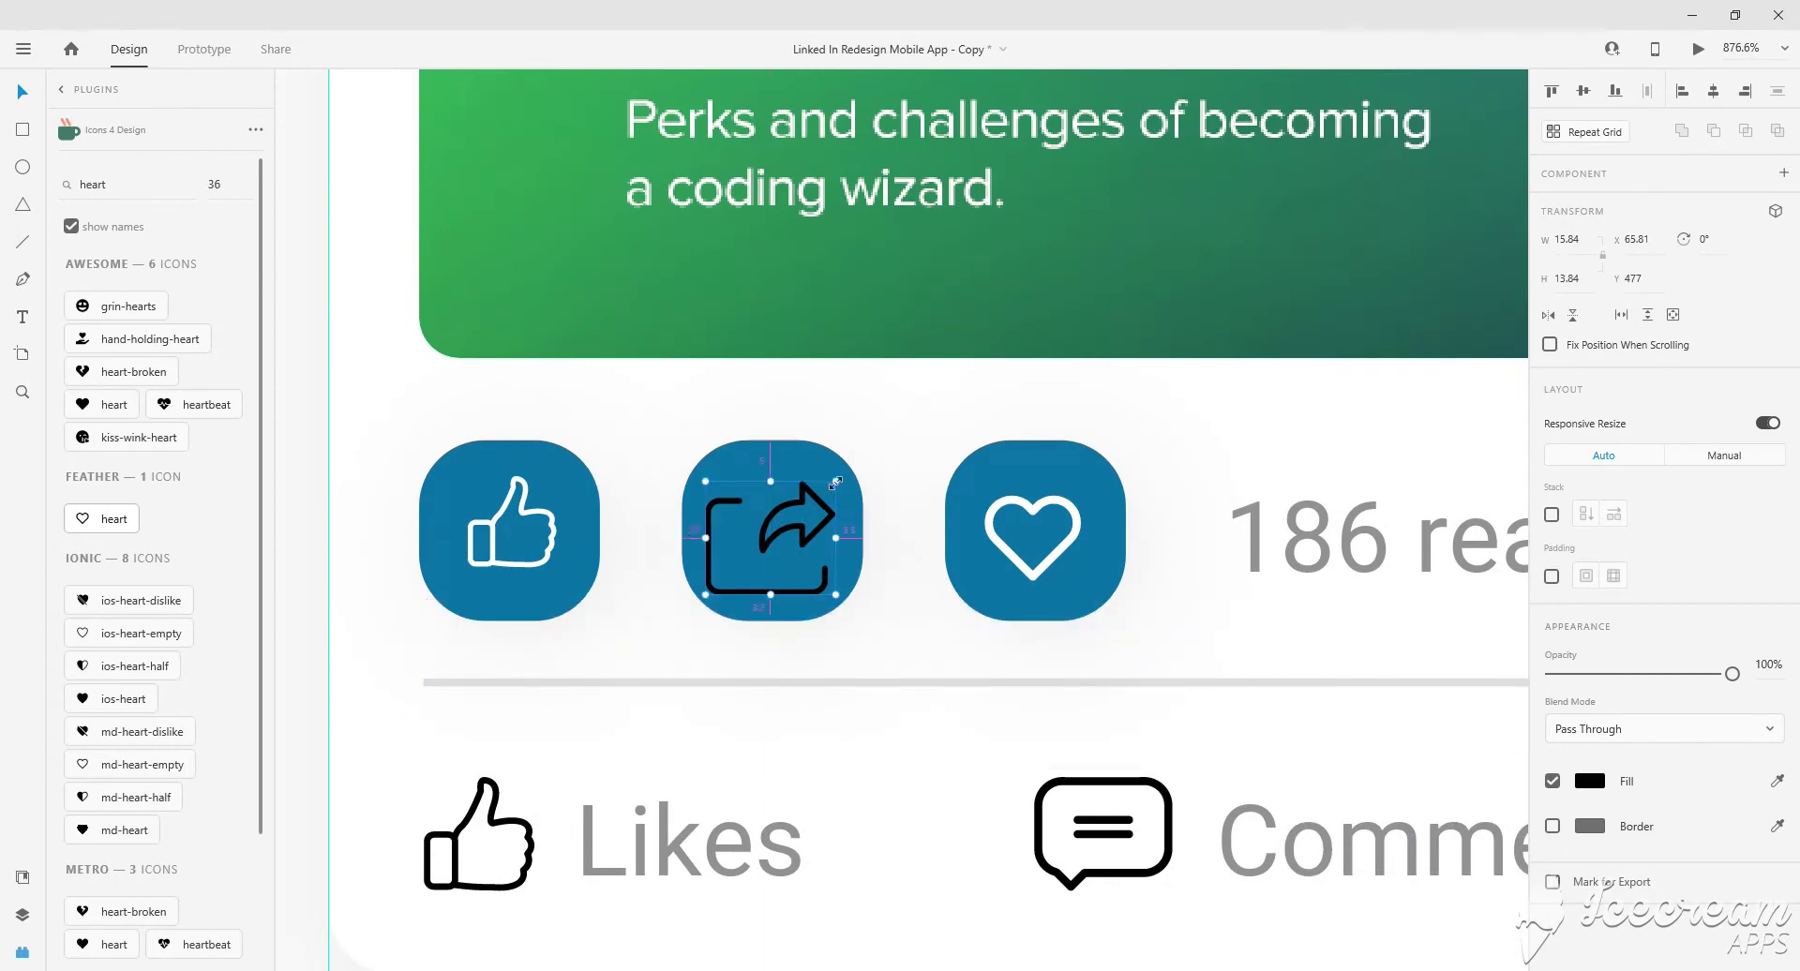
drag(821, 485, 810, 505)
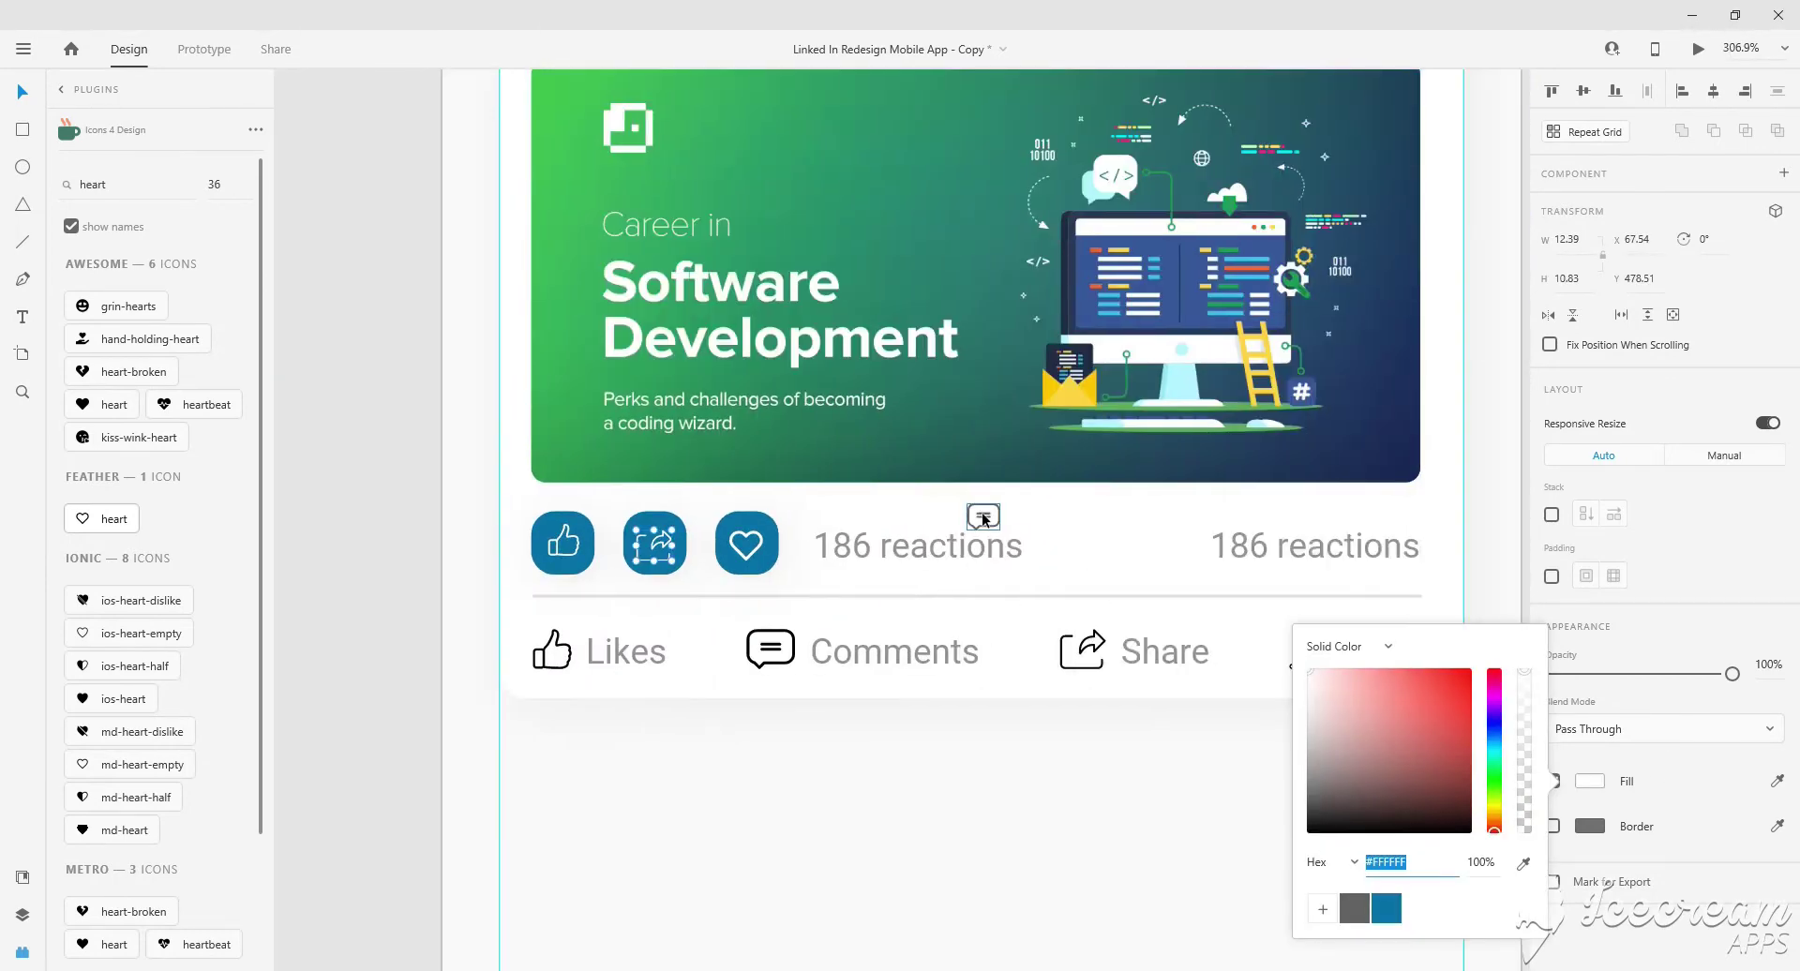
Put the comment icon at the right end and relabel the copy '220 Comments' at size 11.
drag(982, 519, 1167, 544)
scroll(1258, 542, right, 3)
double_click(1247, 546)
text(220)
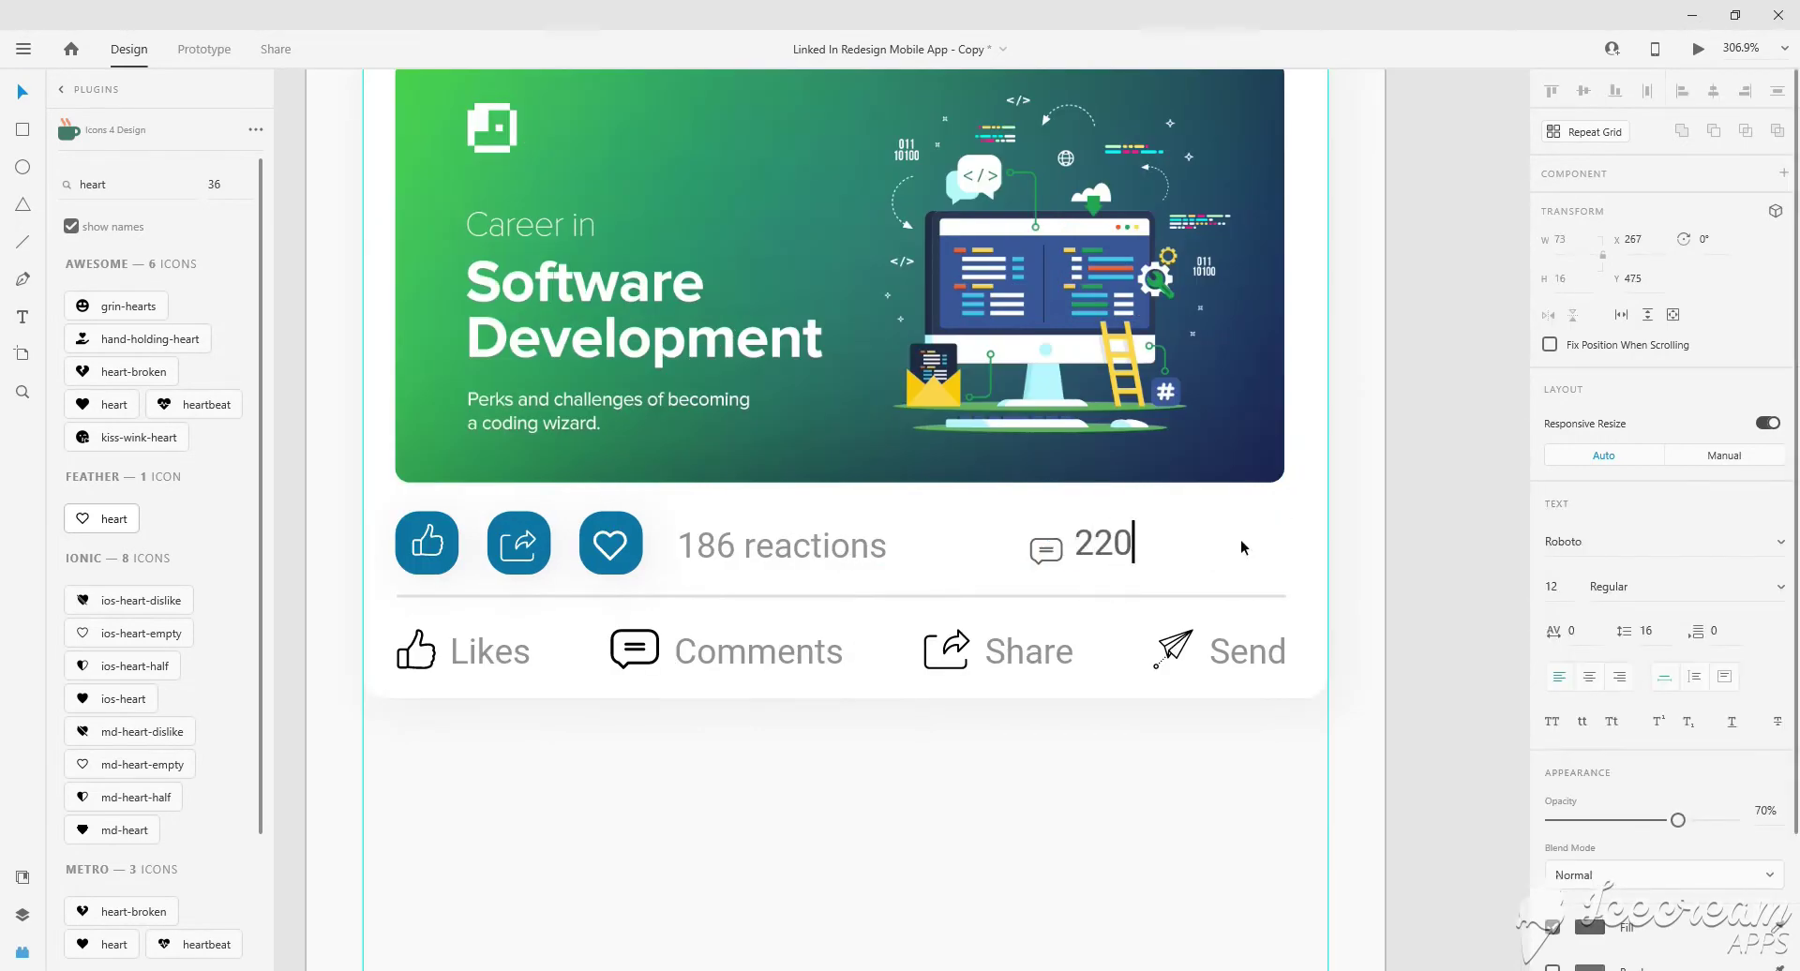
text( Comments)
key(Escape)
double_click(1552, 587)
text(11)
key(Return)
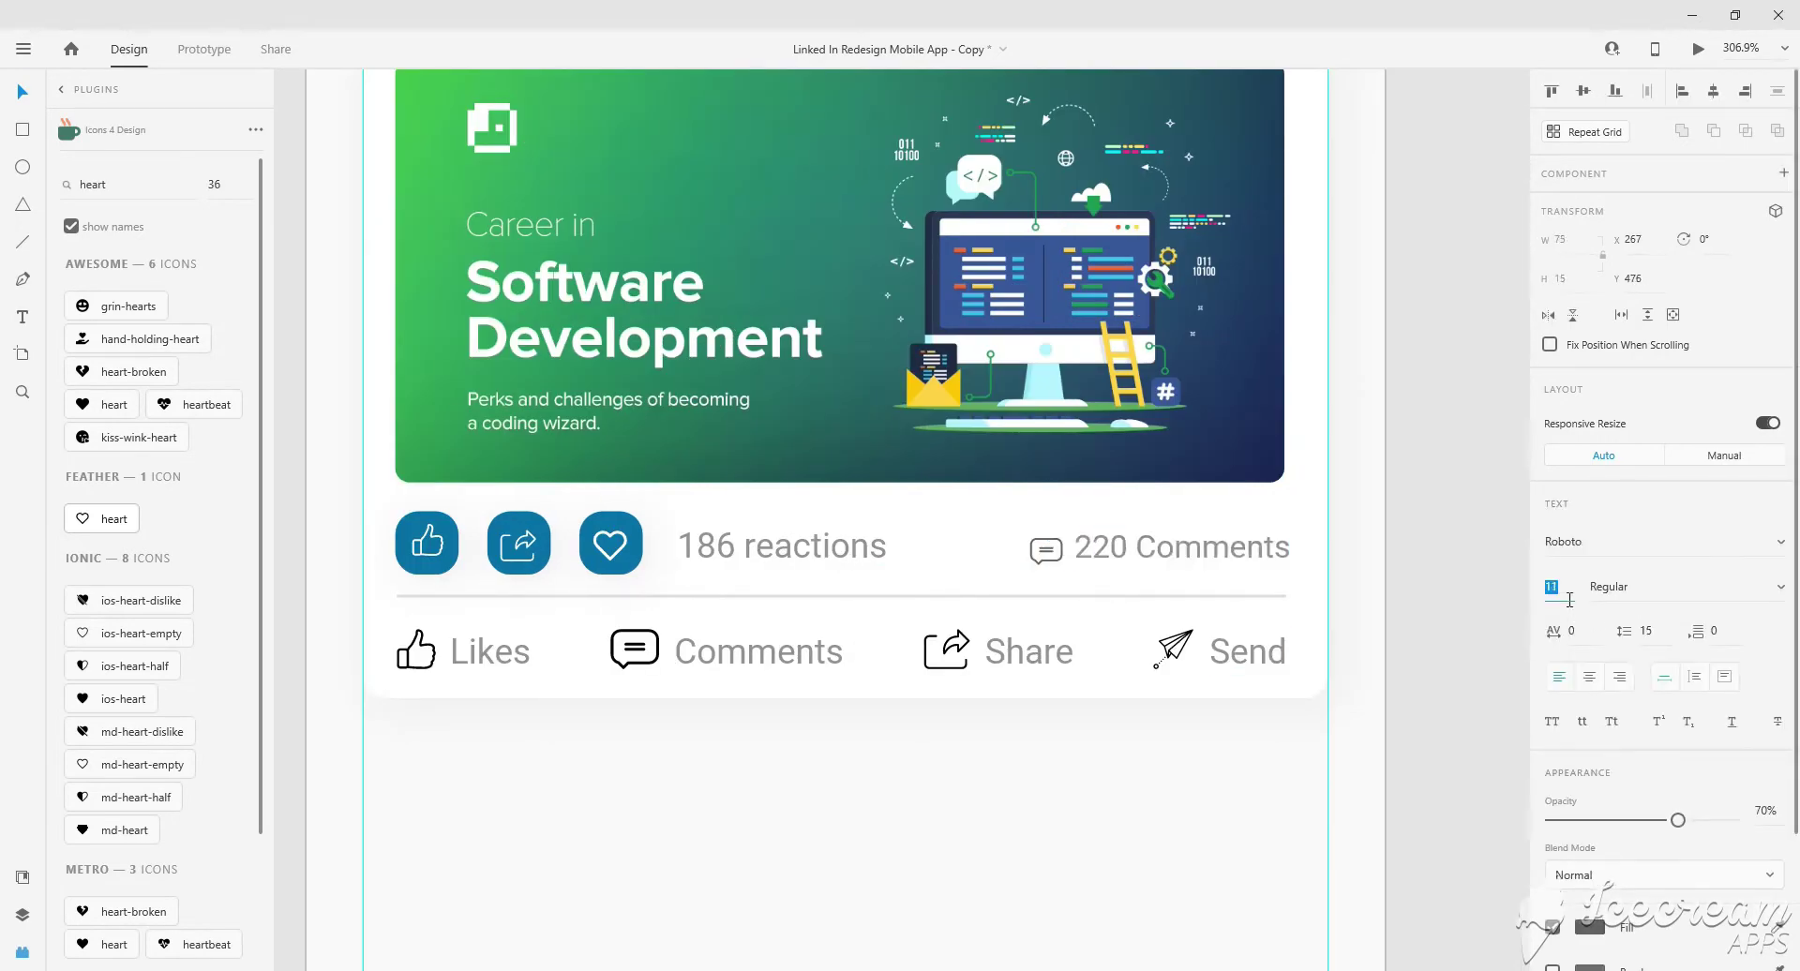
Set the '186 reactions' text to font size 11.
click(713, 548)
double_click(1552, 587)
text(11)
key(Return)
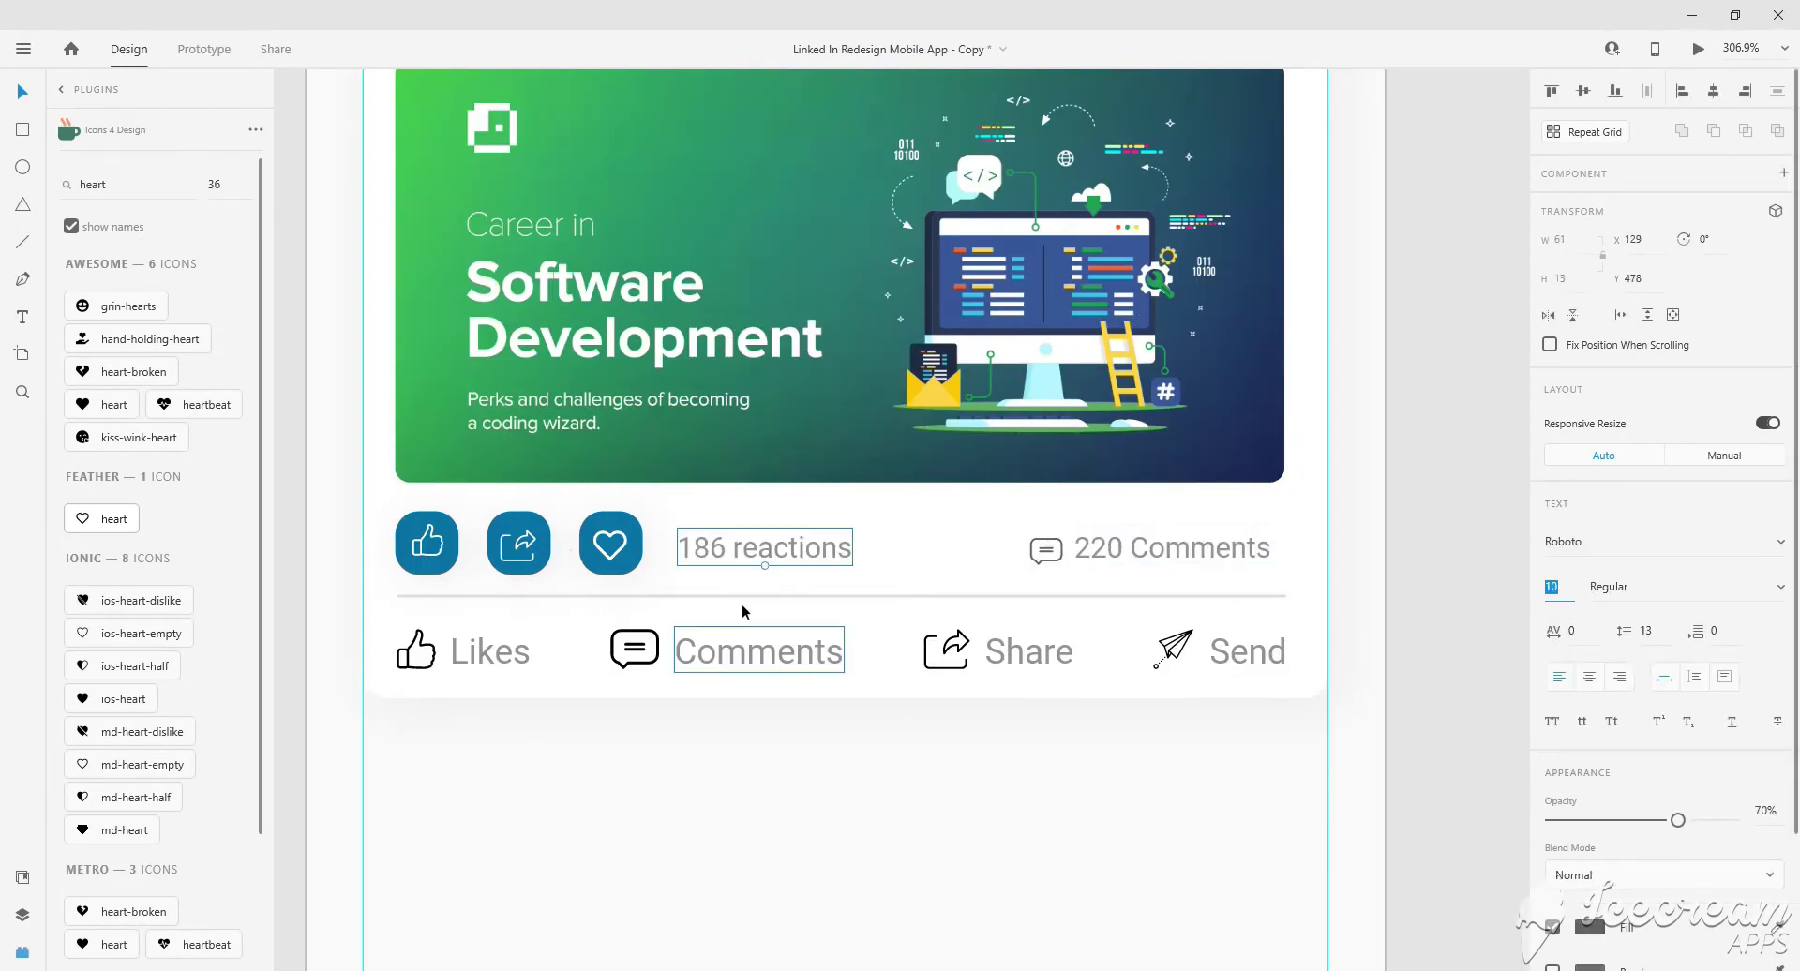
Check the reaction buttons, both counts and the comment icon by selecting each in turn.
scroll(710, 560, left, 2)
drag(386, 498, 495, 563)
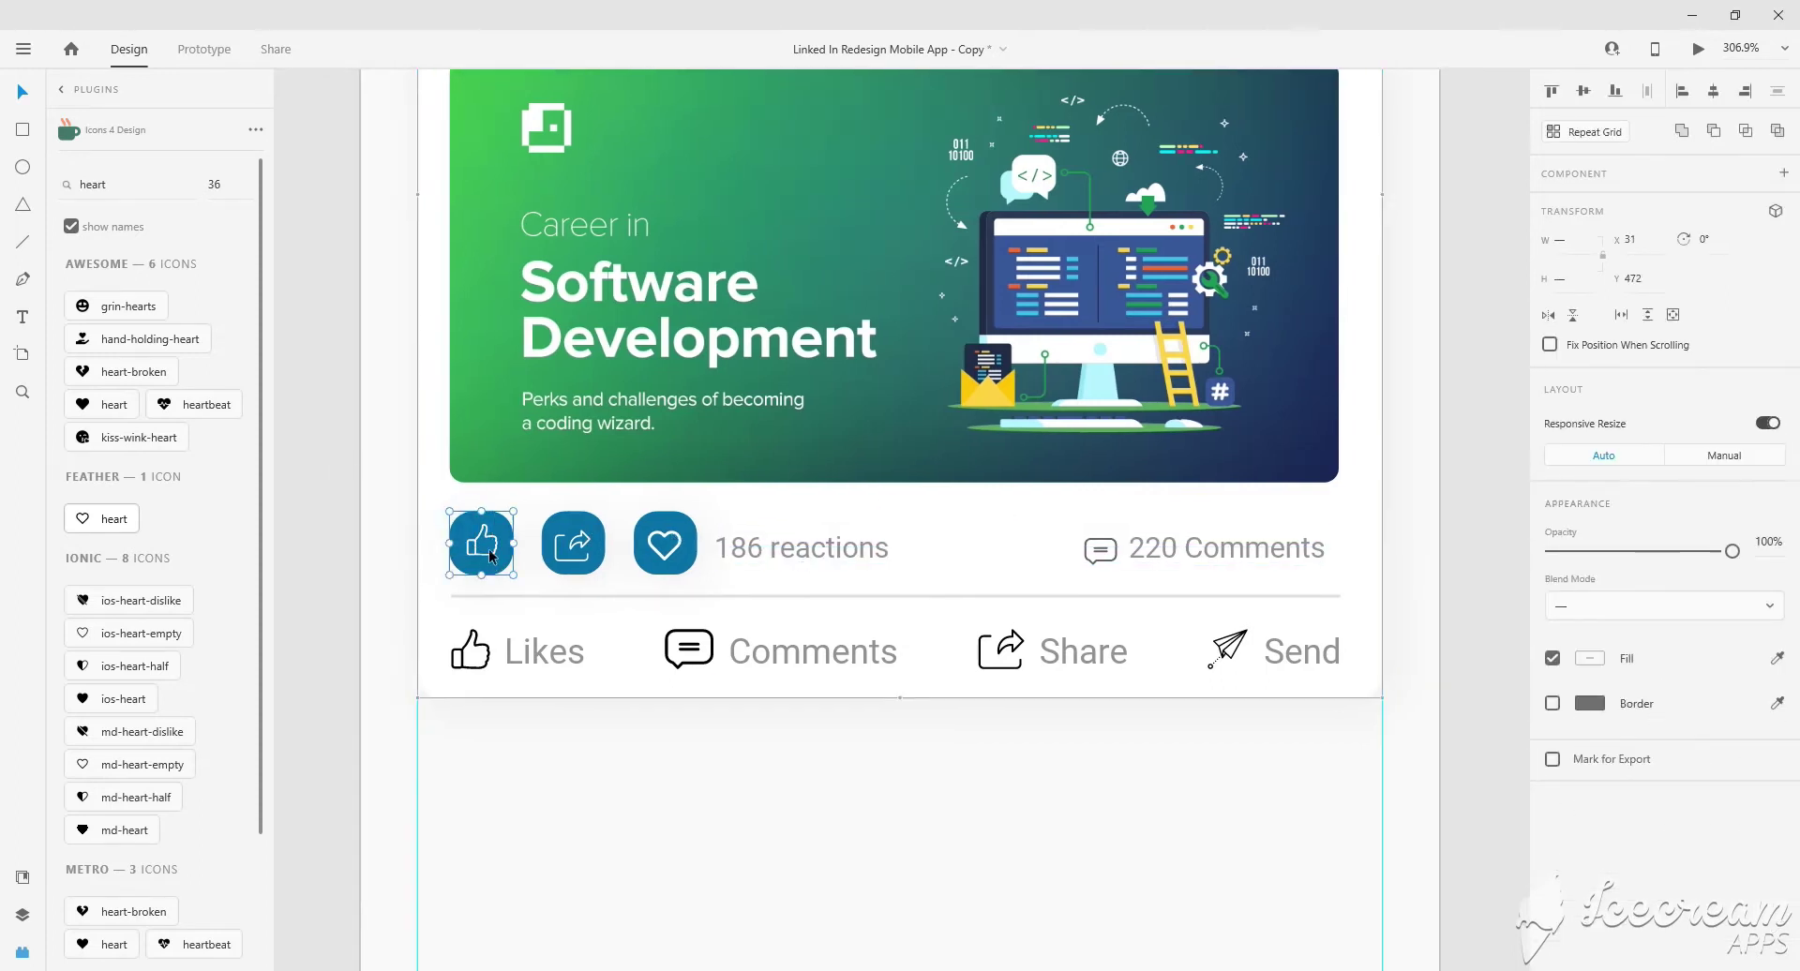
click(555, 532)
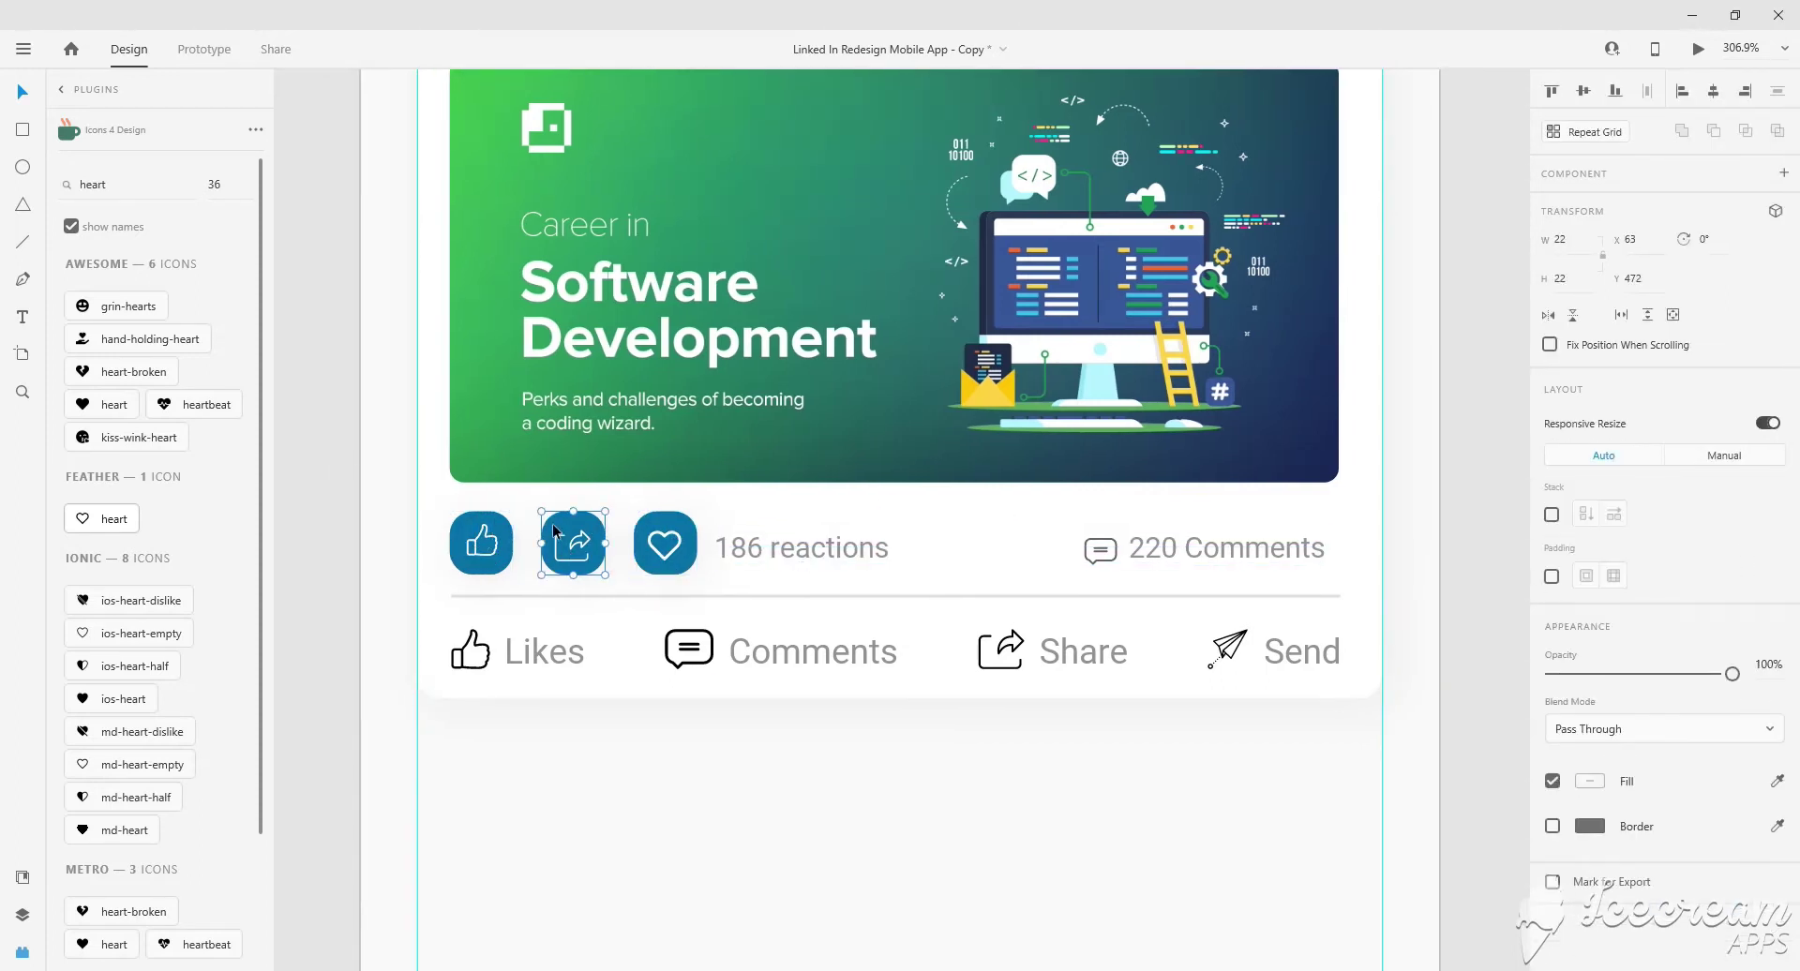
click(664, 543)
click(722, 549)
scroll(660, 559, right, 3)
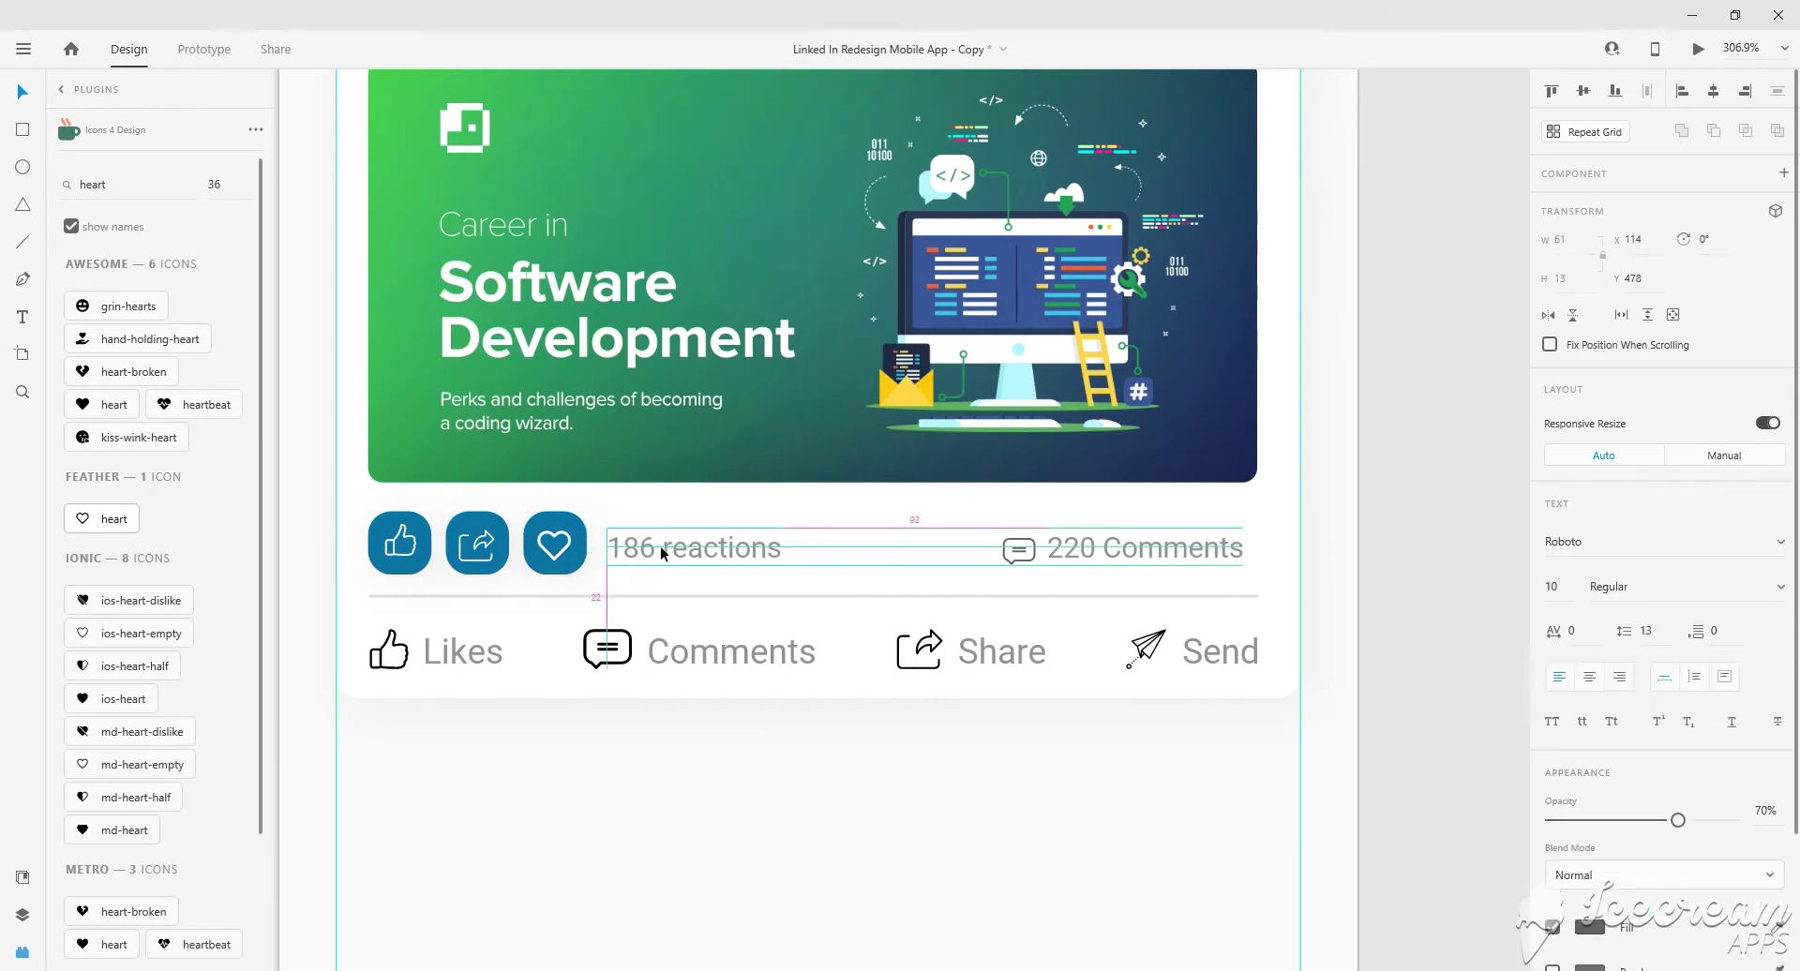
scroll(660, 553, right, 4)
click(1036, 550)
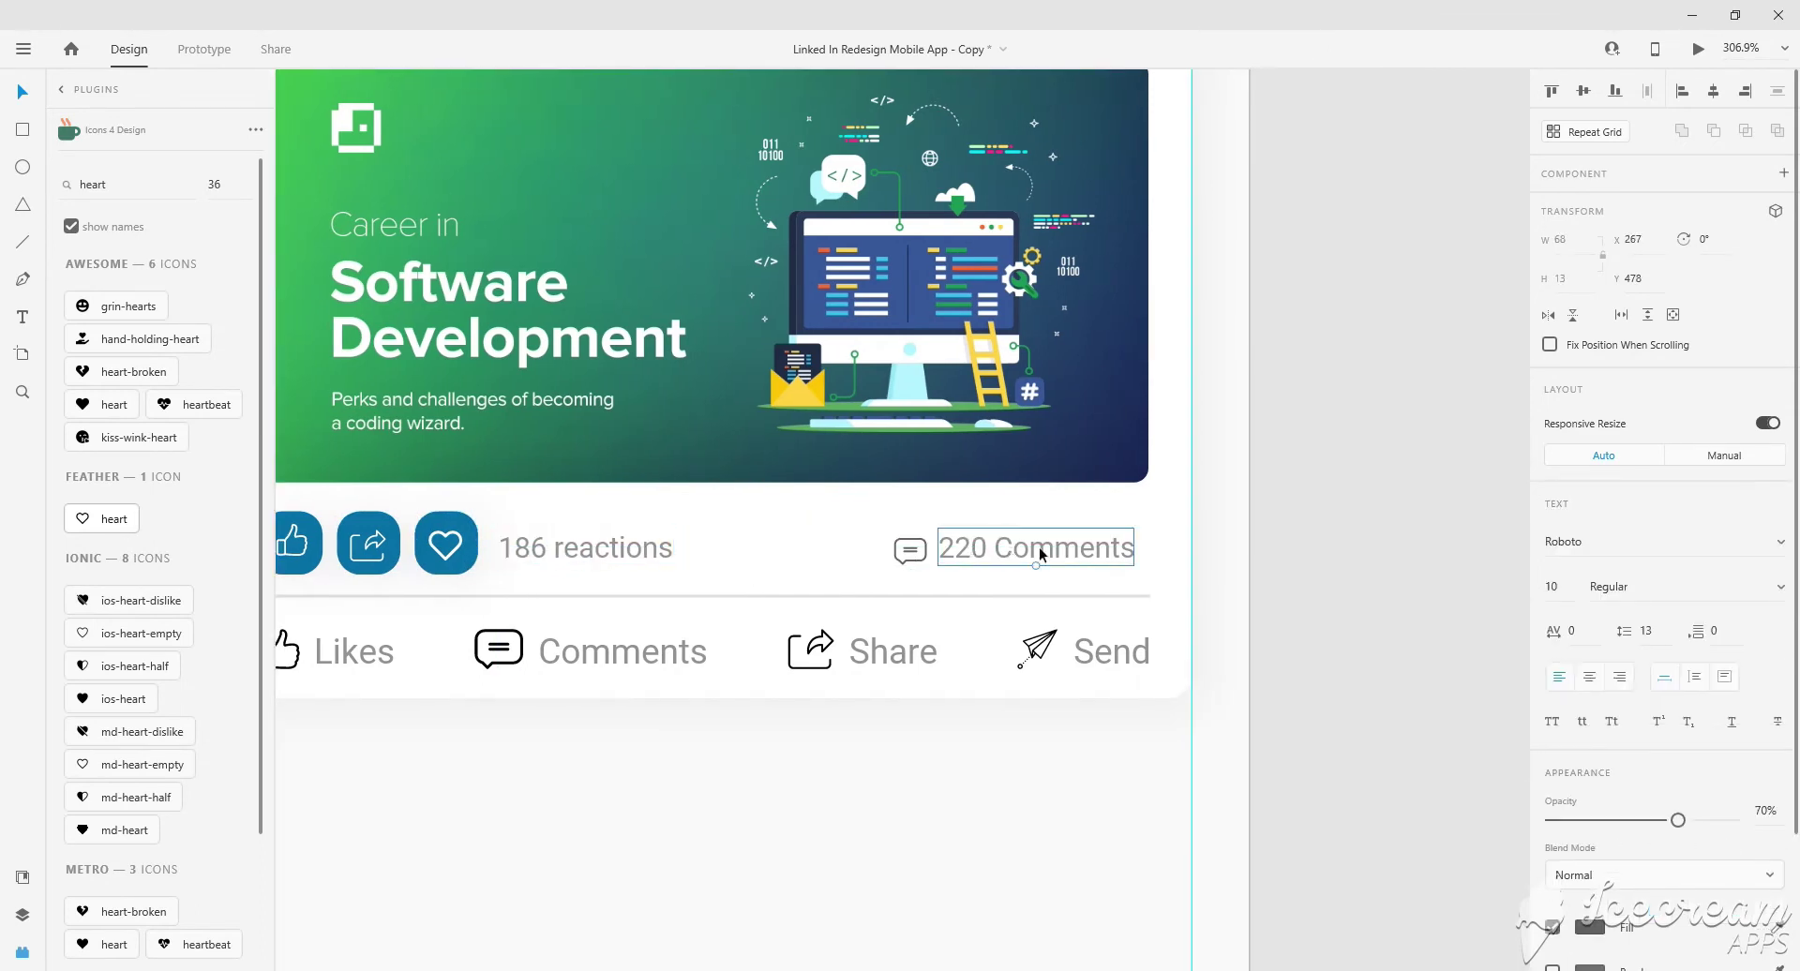
click(923, 551)
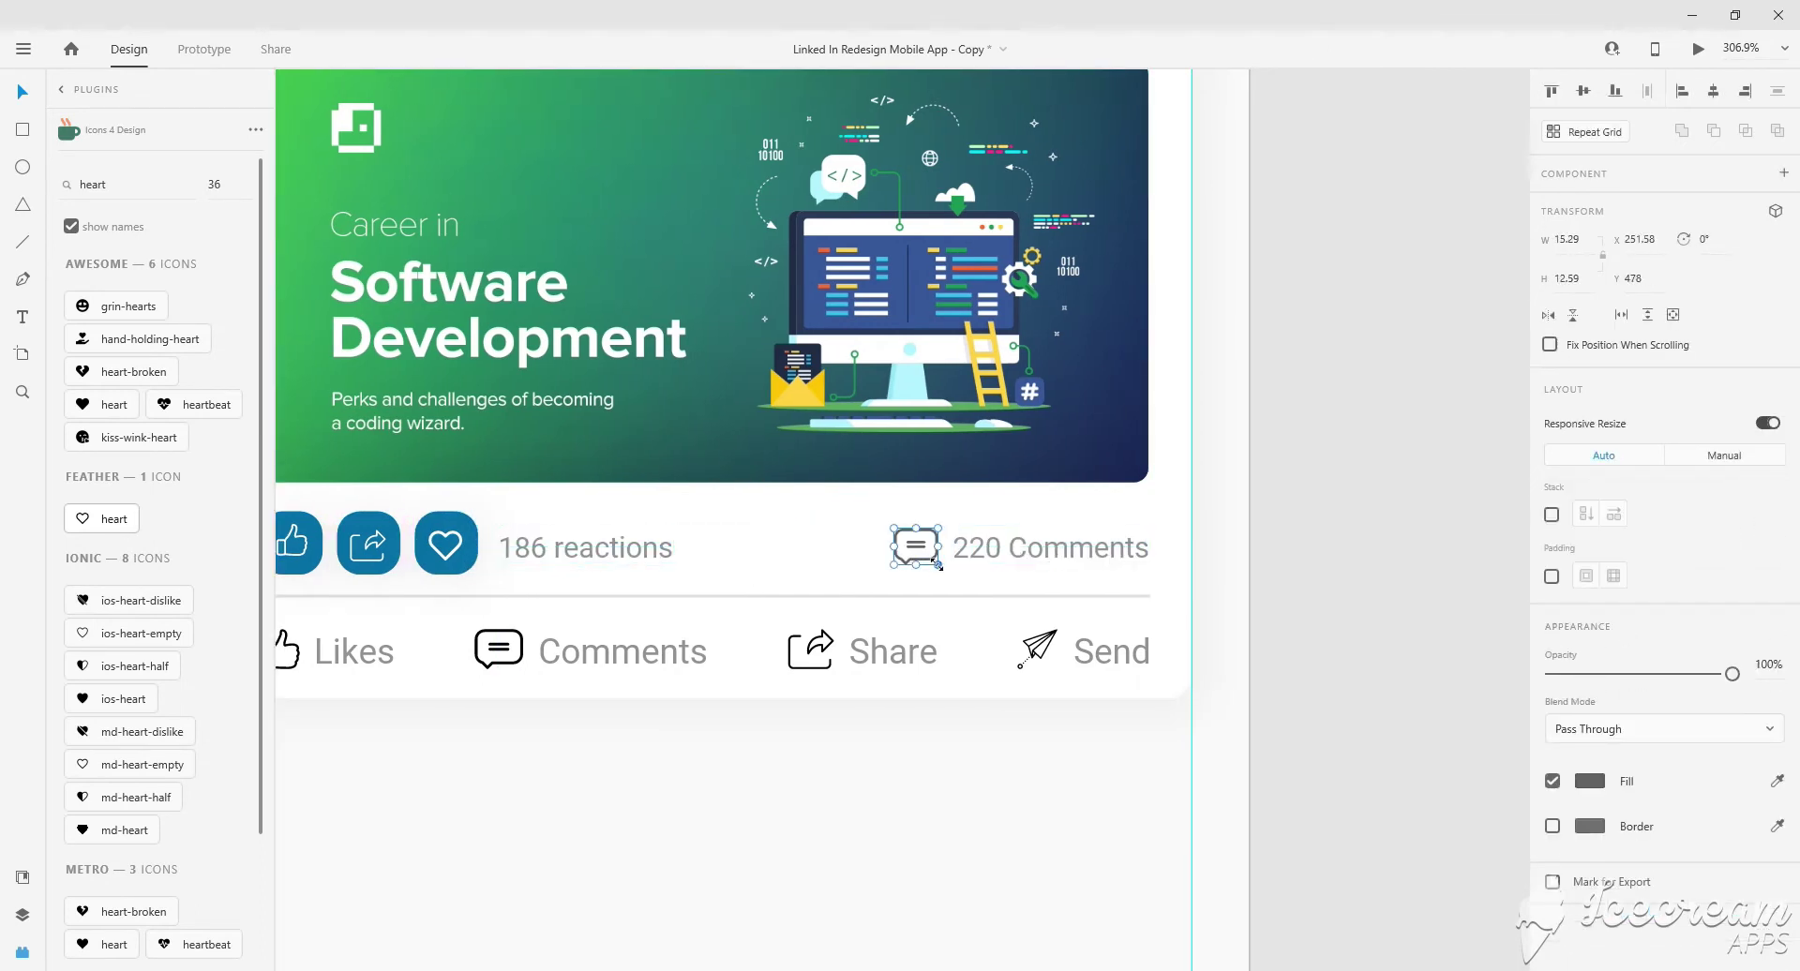
click(921, 546)
scroll(918, 548, down, 3)
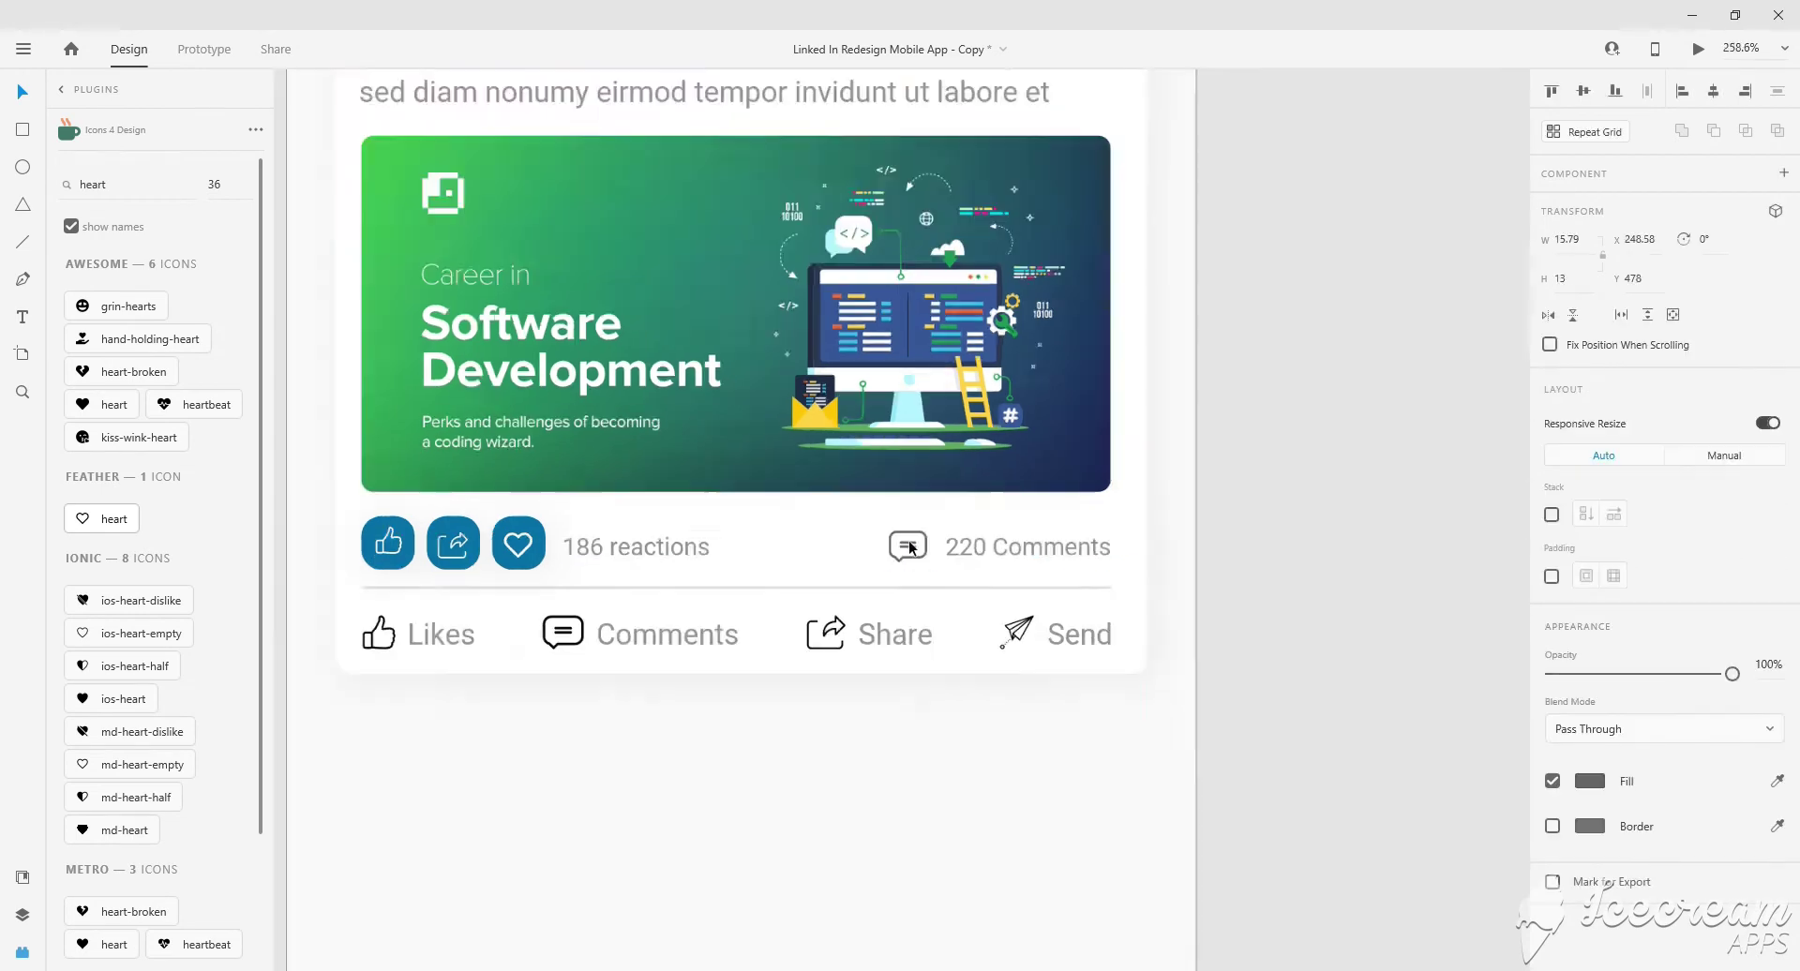
scroll(908, 540, down, 2)
scroll(883, 583, down, 2)
scroll(862, 544, down, 2)
Duplicate the whole post card directly below the original.
drag(694, 243, 1041, 555)
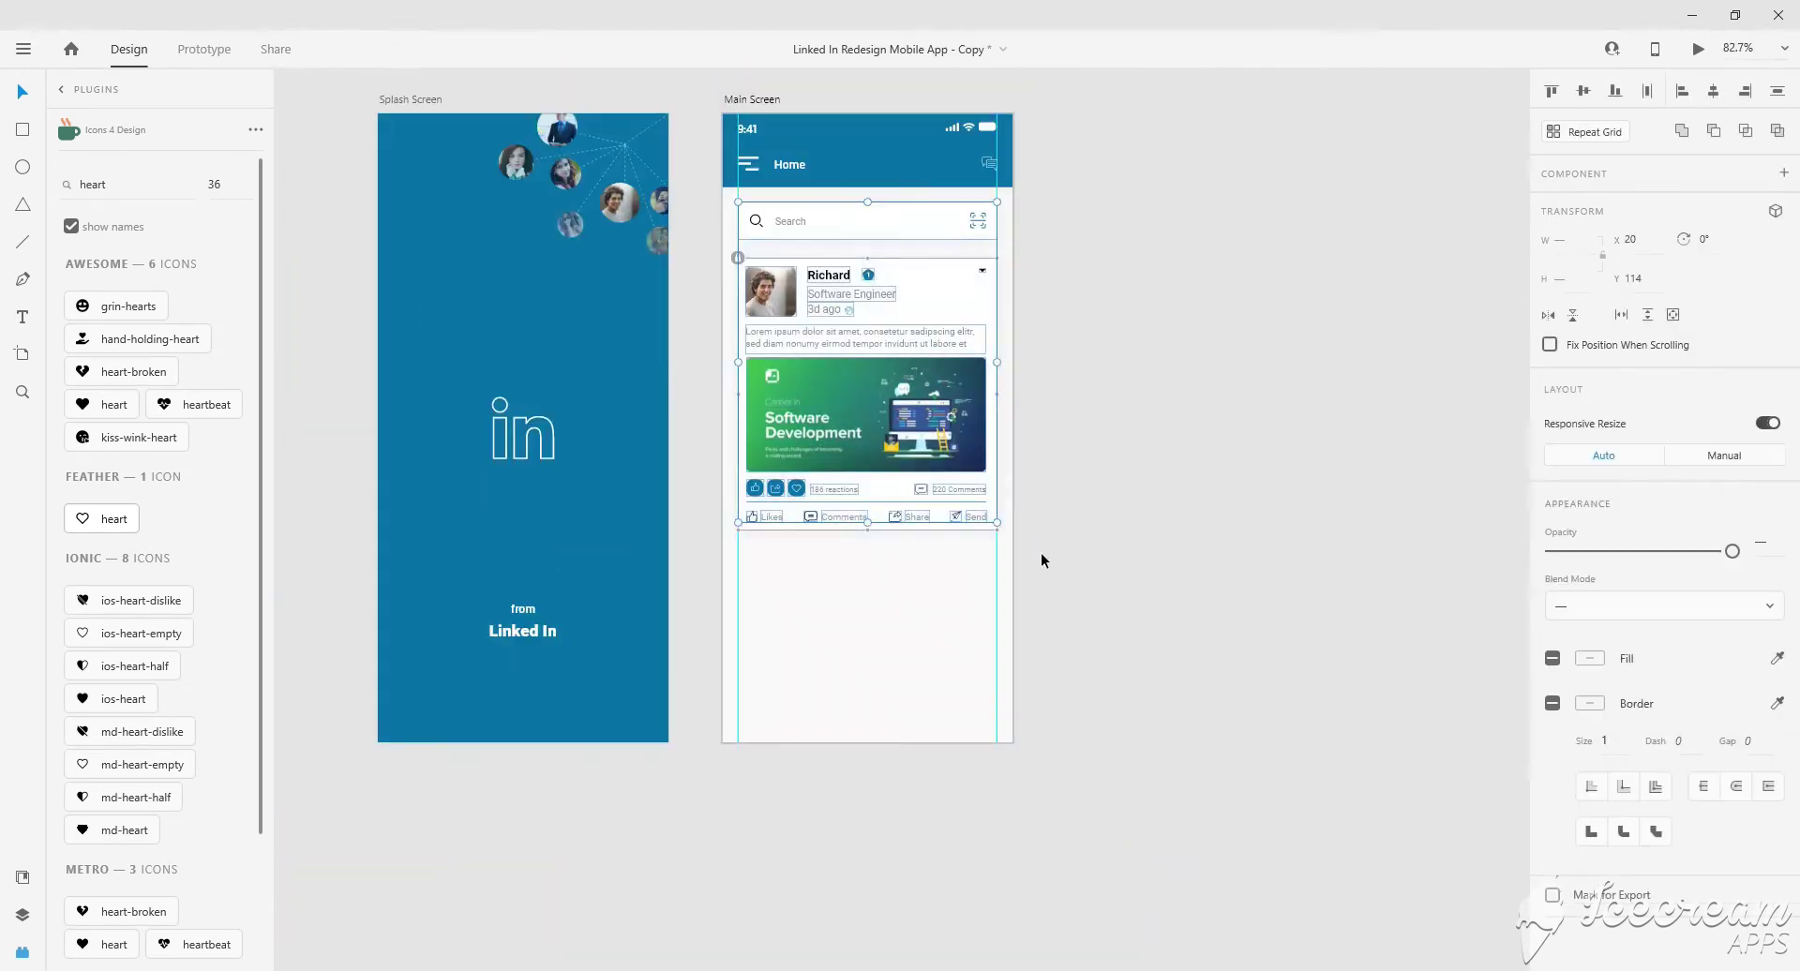
drag(1027, 253, 717, 587)
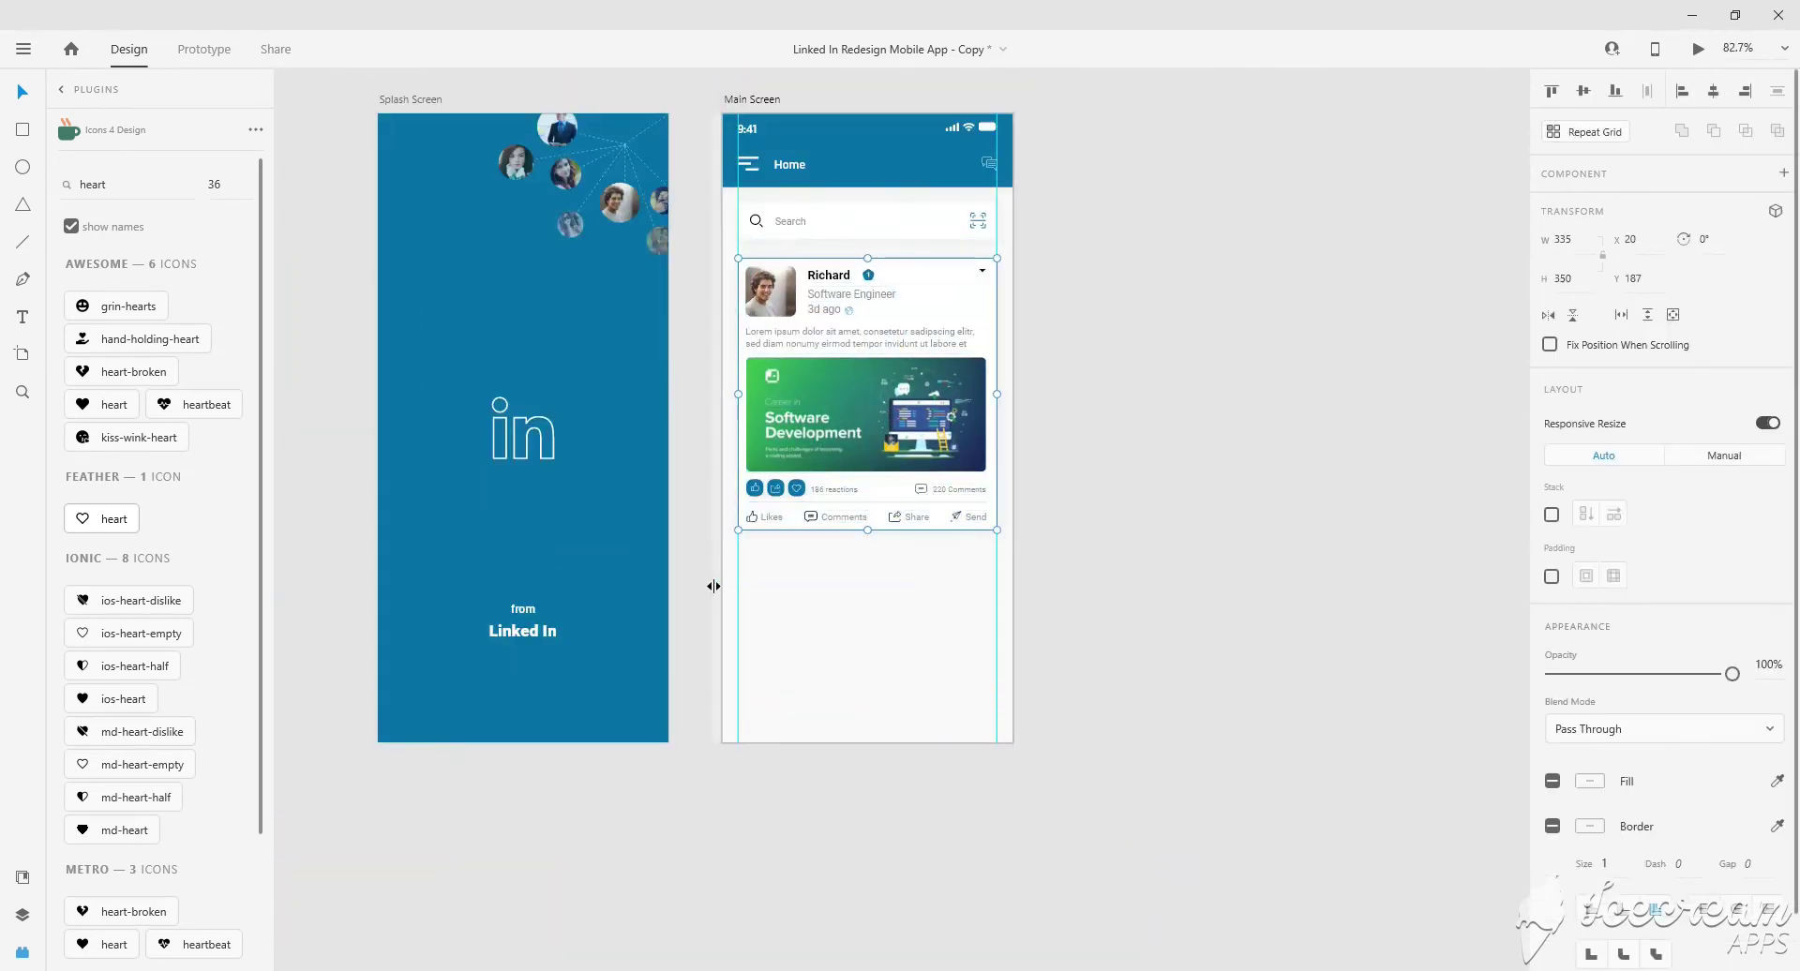
drag(841, 411, 841, 694)
scroll(841, 687, up, 3)
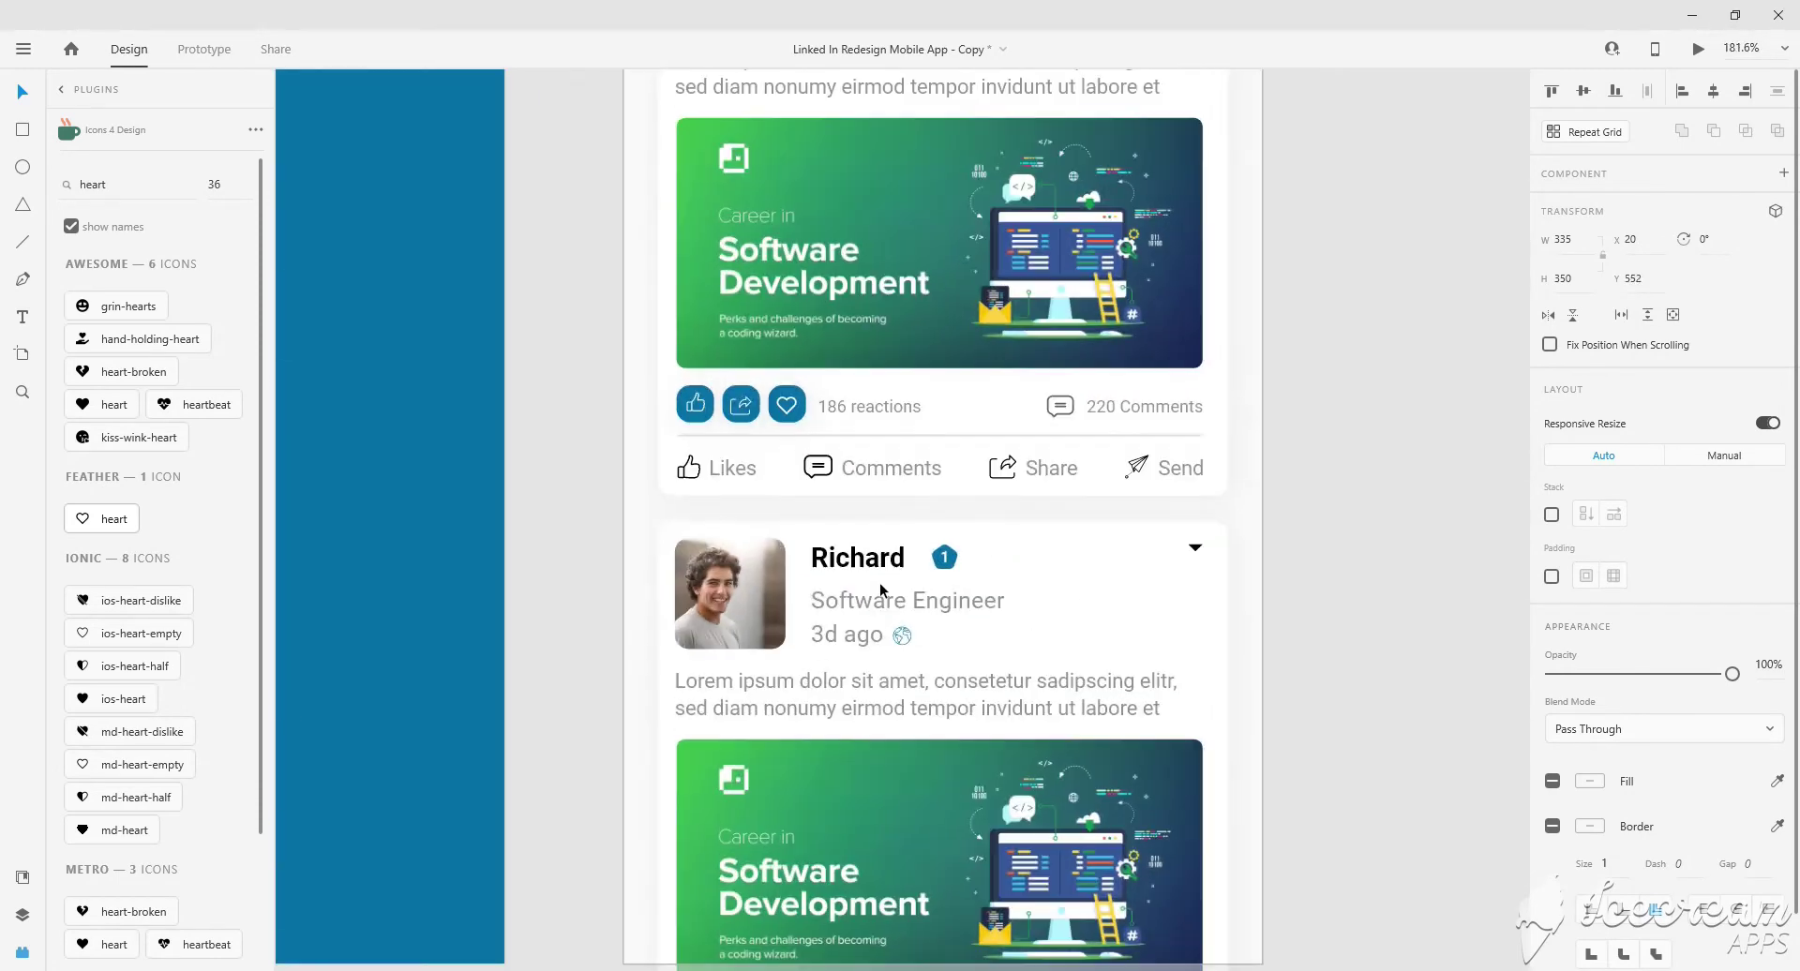
scroll(876, 586, down, 1)
Change the copy's poster name, title to 'Executive Engineer' and time to 5d ago.
double_click(843, 508)
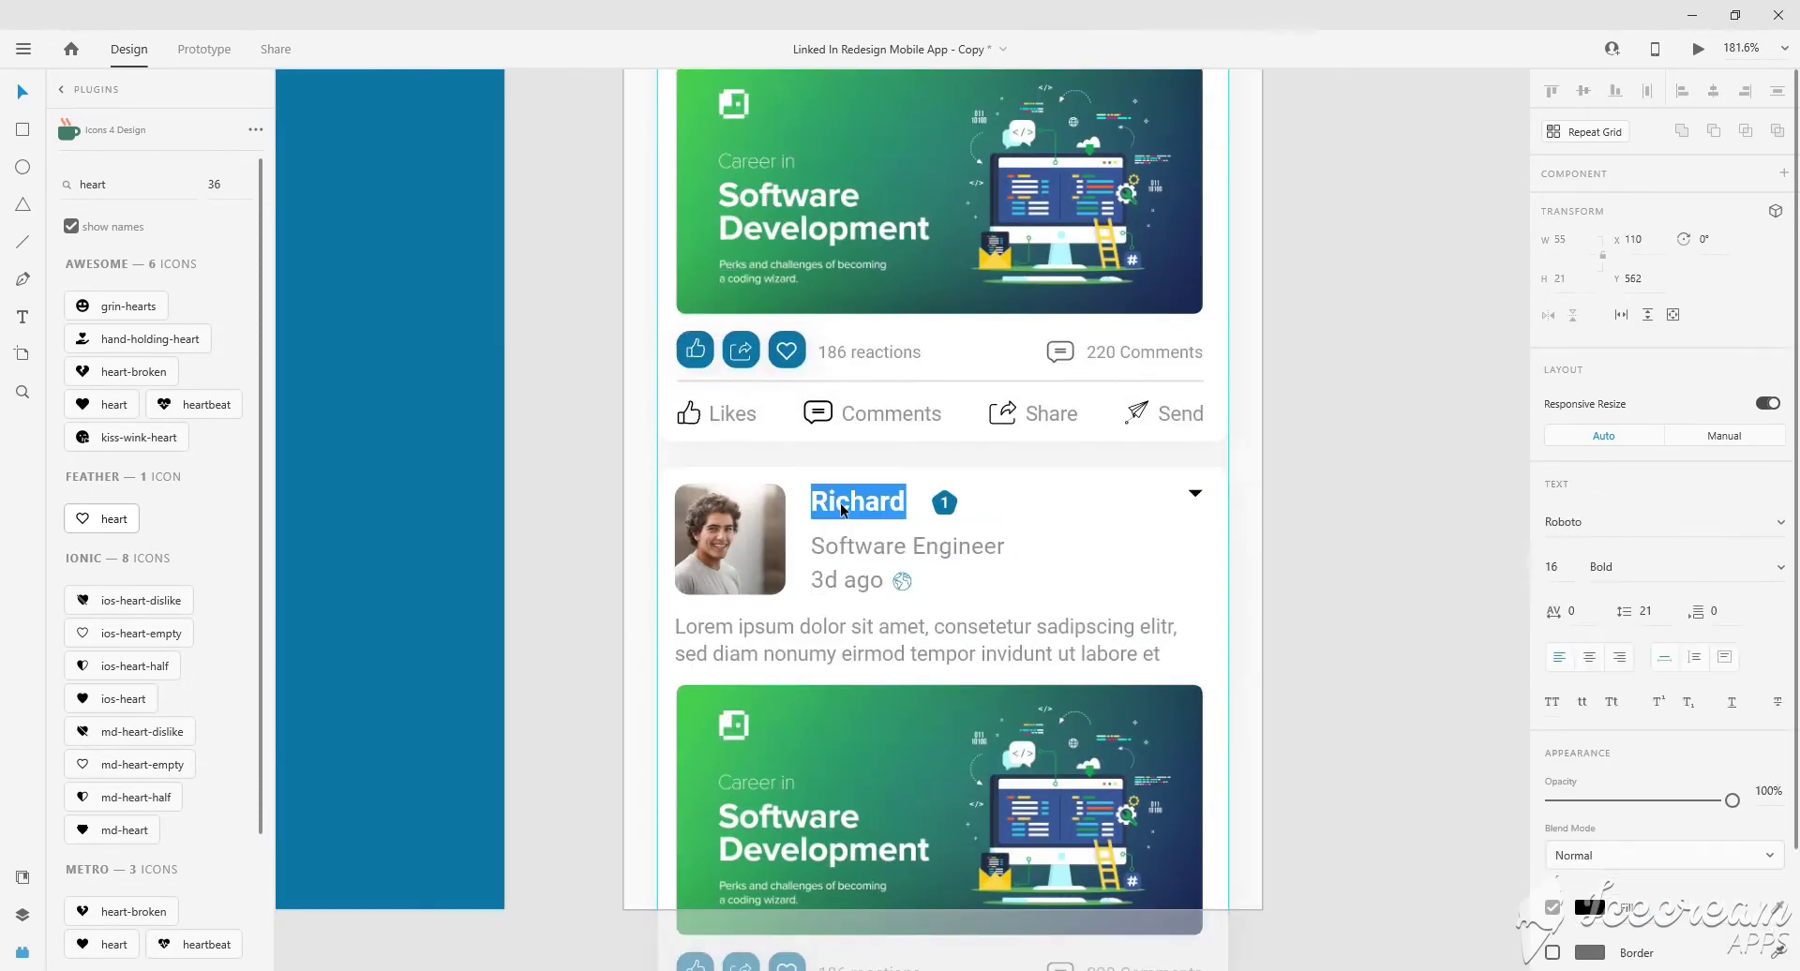
text(Martin)
click(946, 507)
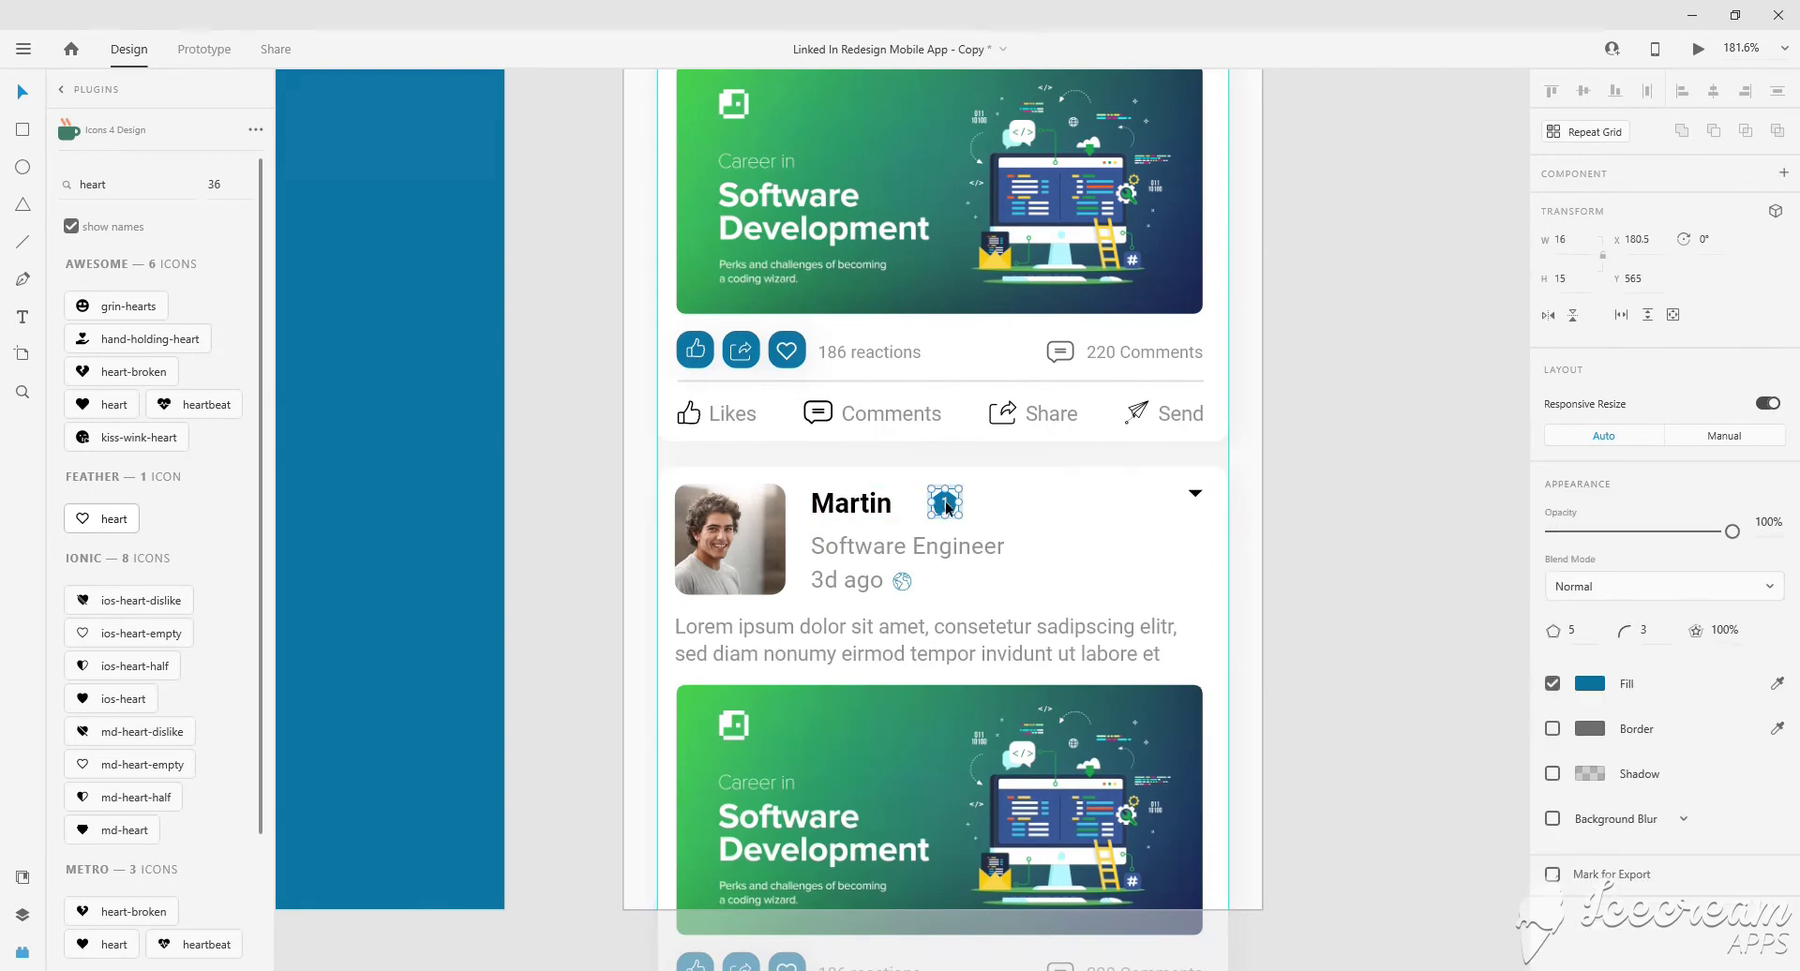
scroll(1000, 538, down, 3)
double_click(1000, 538)
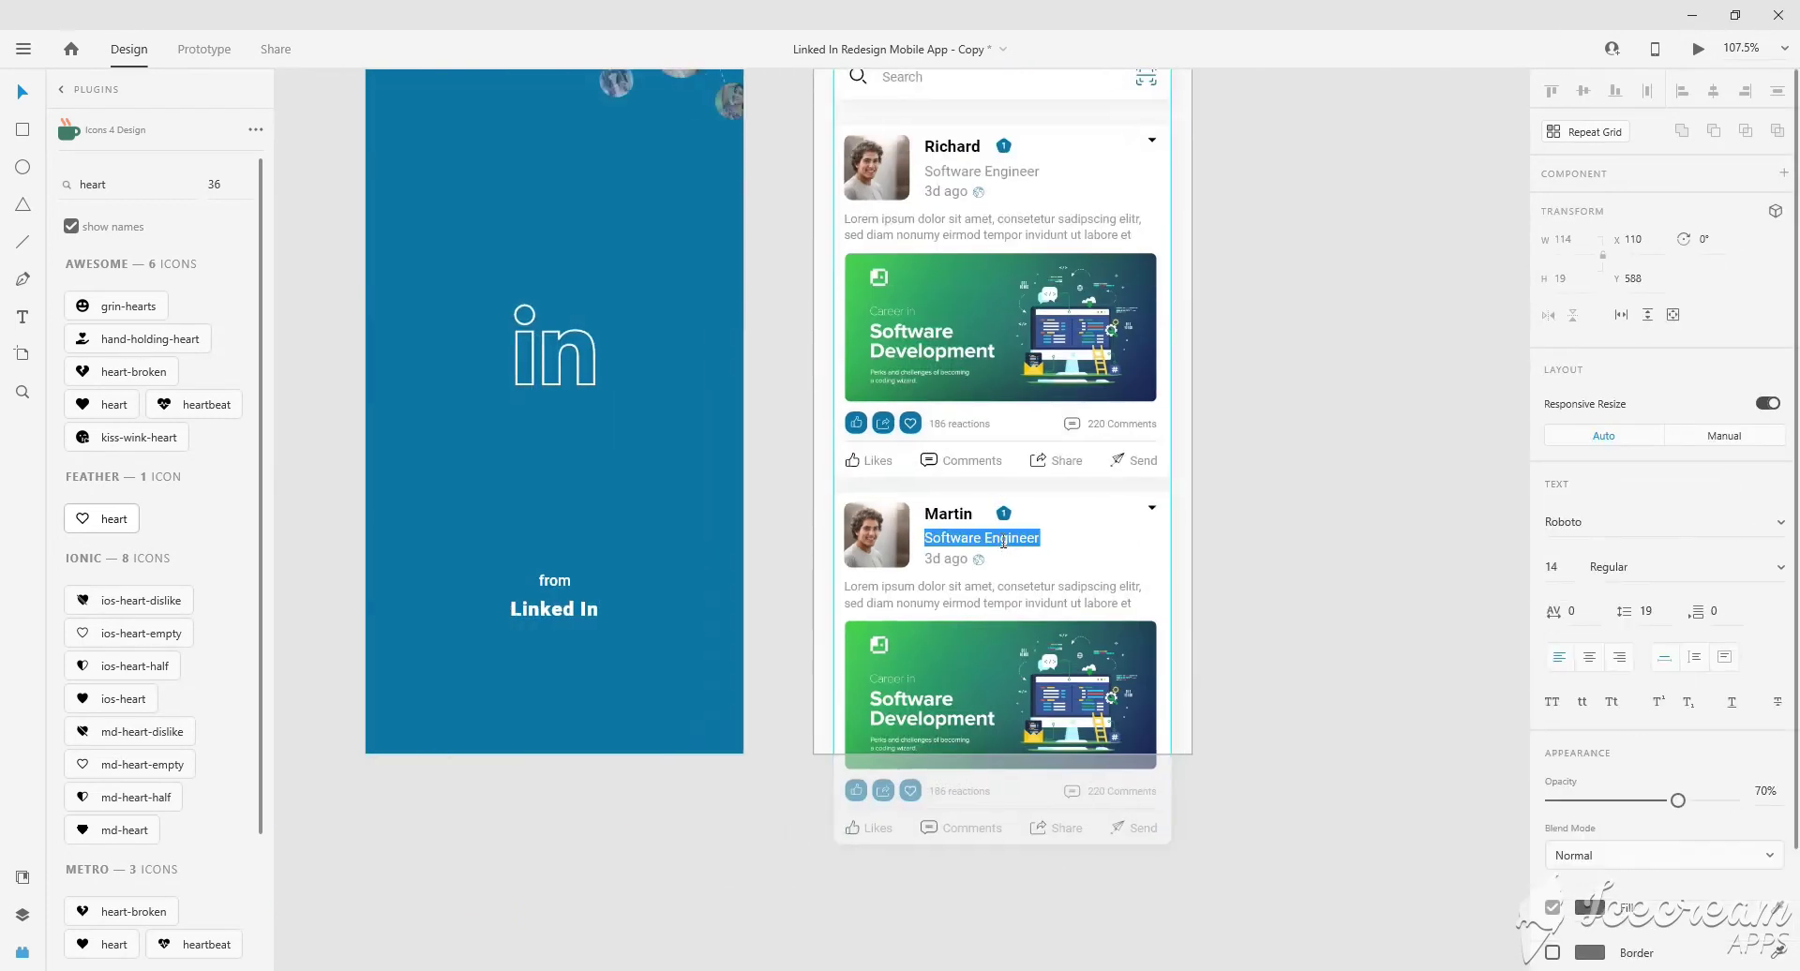
text(Executive Engin)
text(eer)
click(938, 559)
double_click(934, 559)
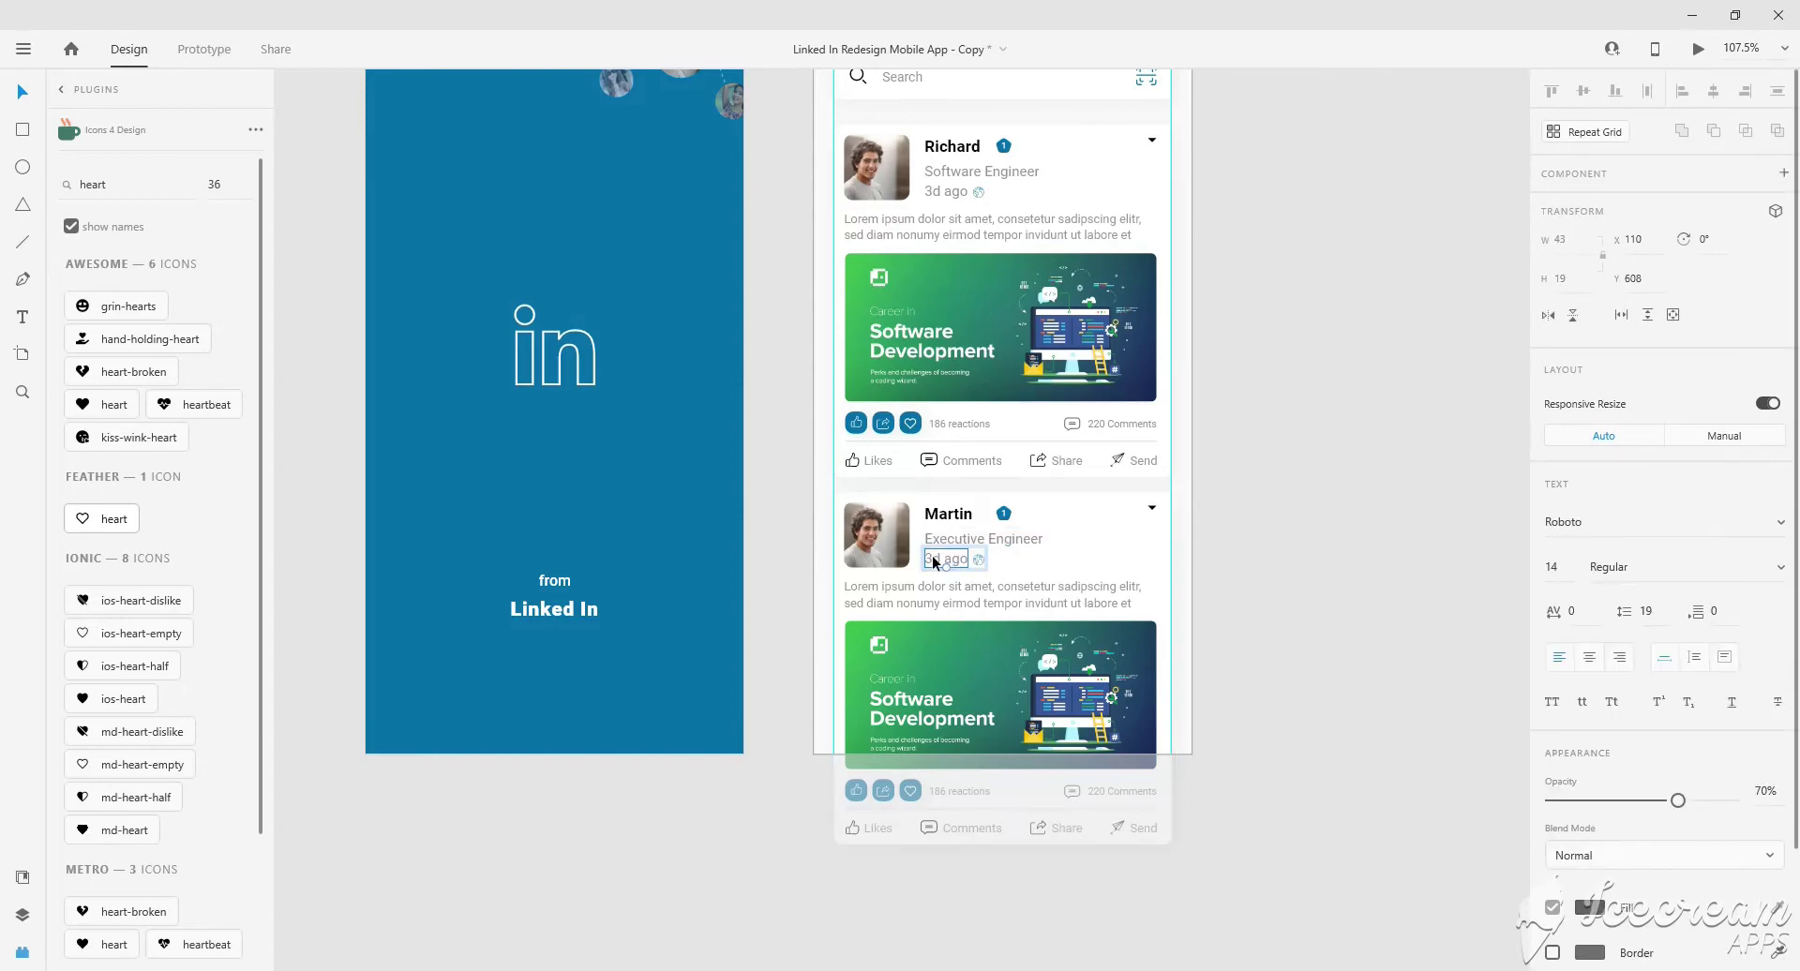
drag(934, 559, 921, 561)
scroll(1118, 562, down, 1)
scroll(883, 891, down, 2)
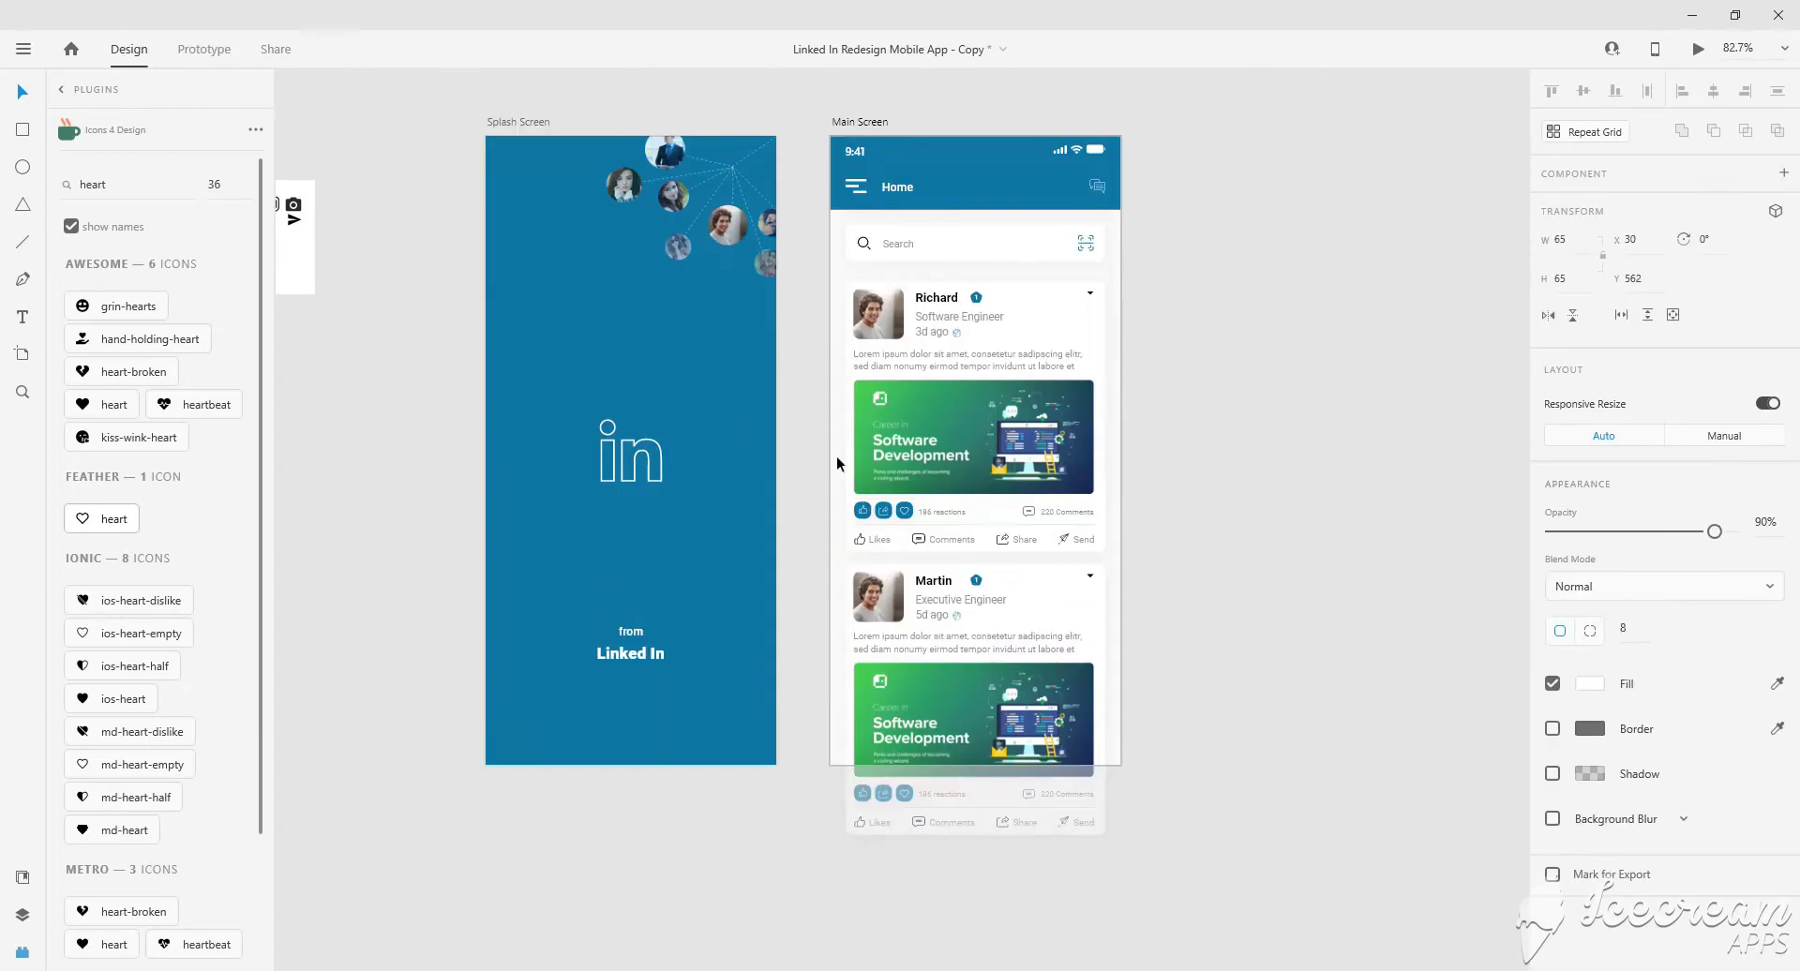
Drag the businessman photo into the copied card's profile avatar.
click(674, 153)
scroll(795, 598, up, 5)
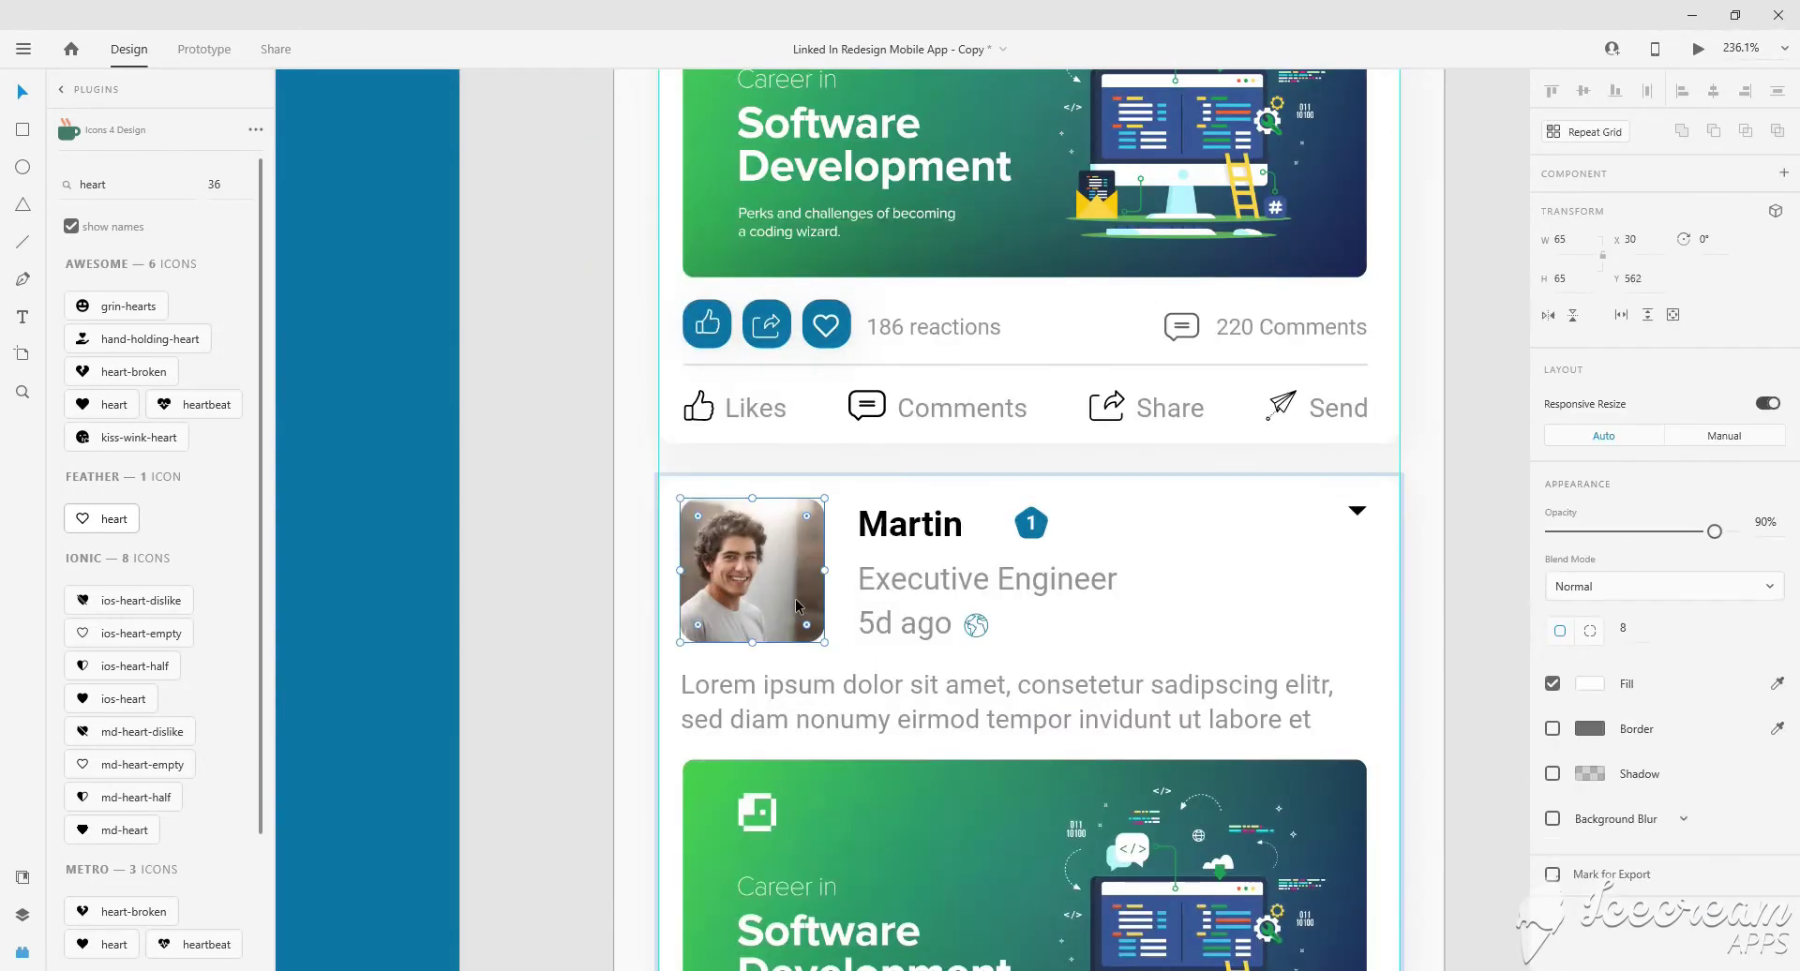
drag(673, 153, 948, 659)
scroll(947, 659, down, 2)
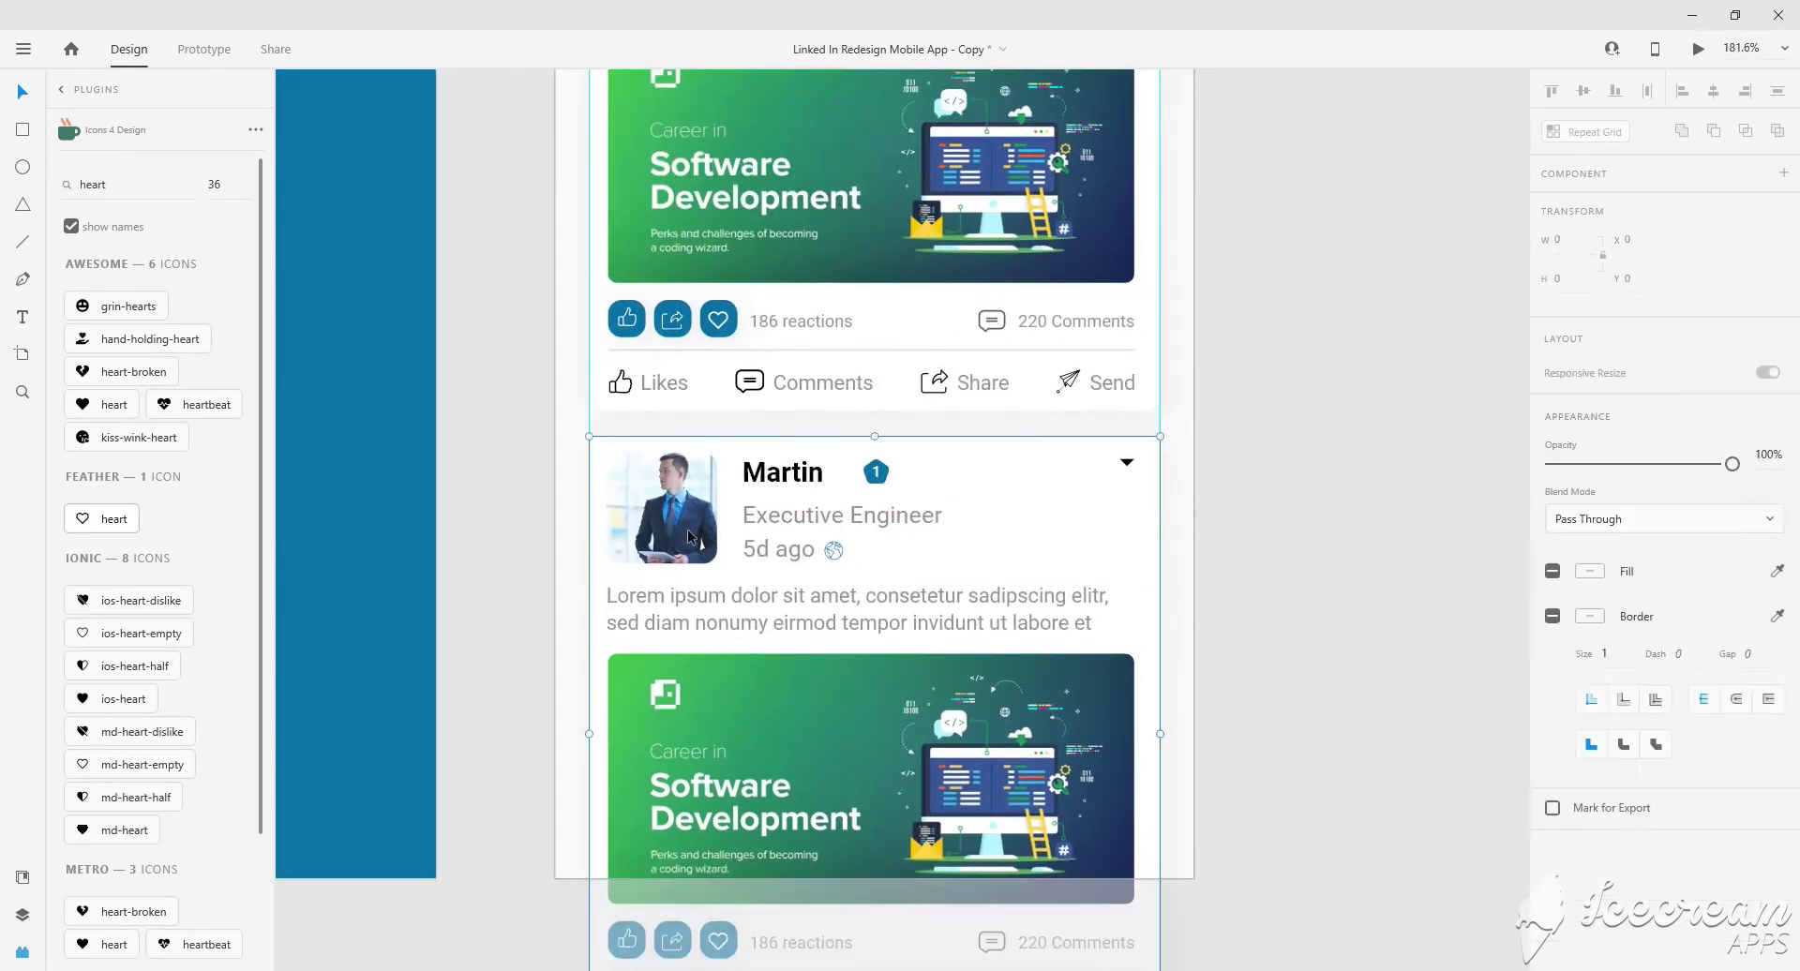
double_click(661, 506)
key(Escape)
scroll(1038, 623, down, 2)
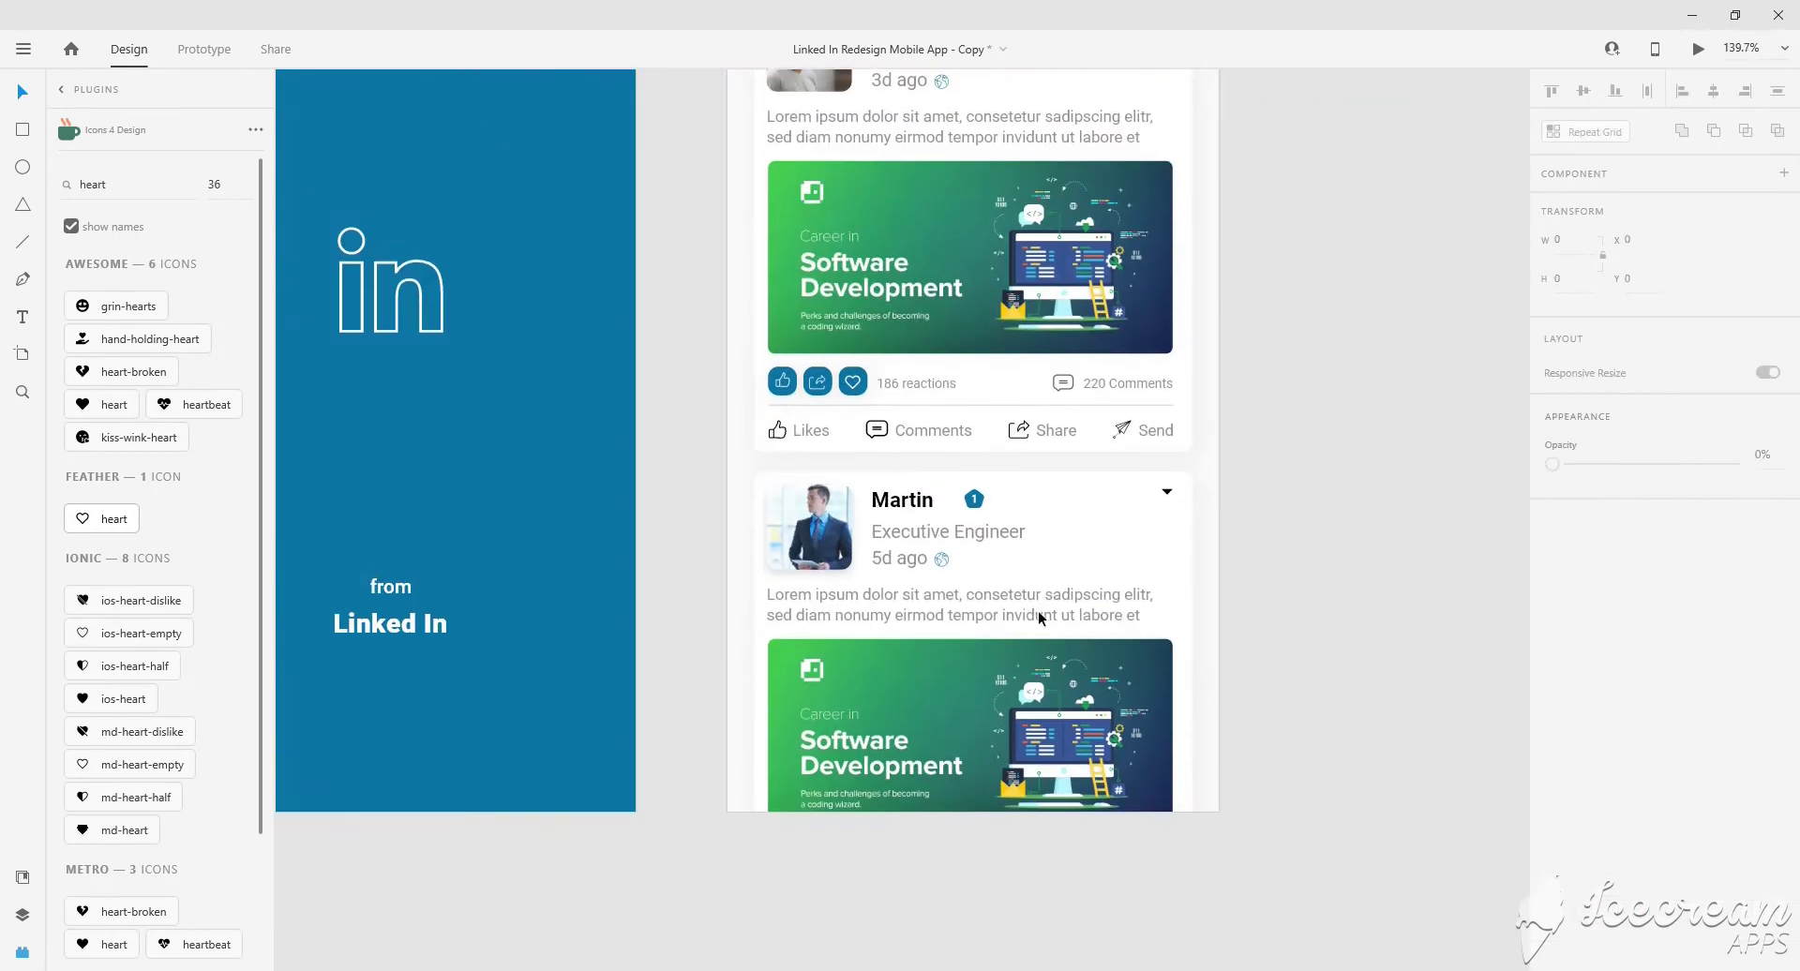
scroll(938, 512, down, 1)
click(918, 542)
scroll(919, 542, down, 5)
Fill the second post card's picture with the 'Six Secrets to Selling on LinkedIn' image.
right_click(1057, 563)
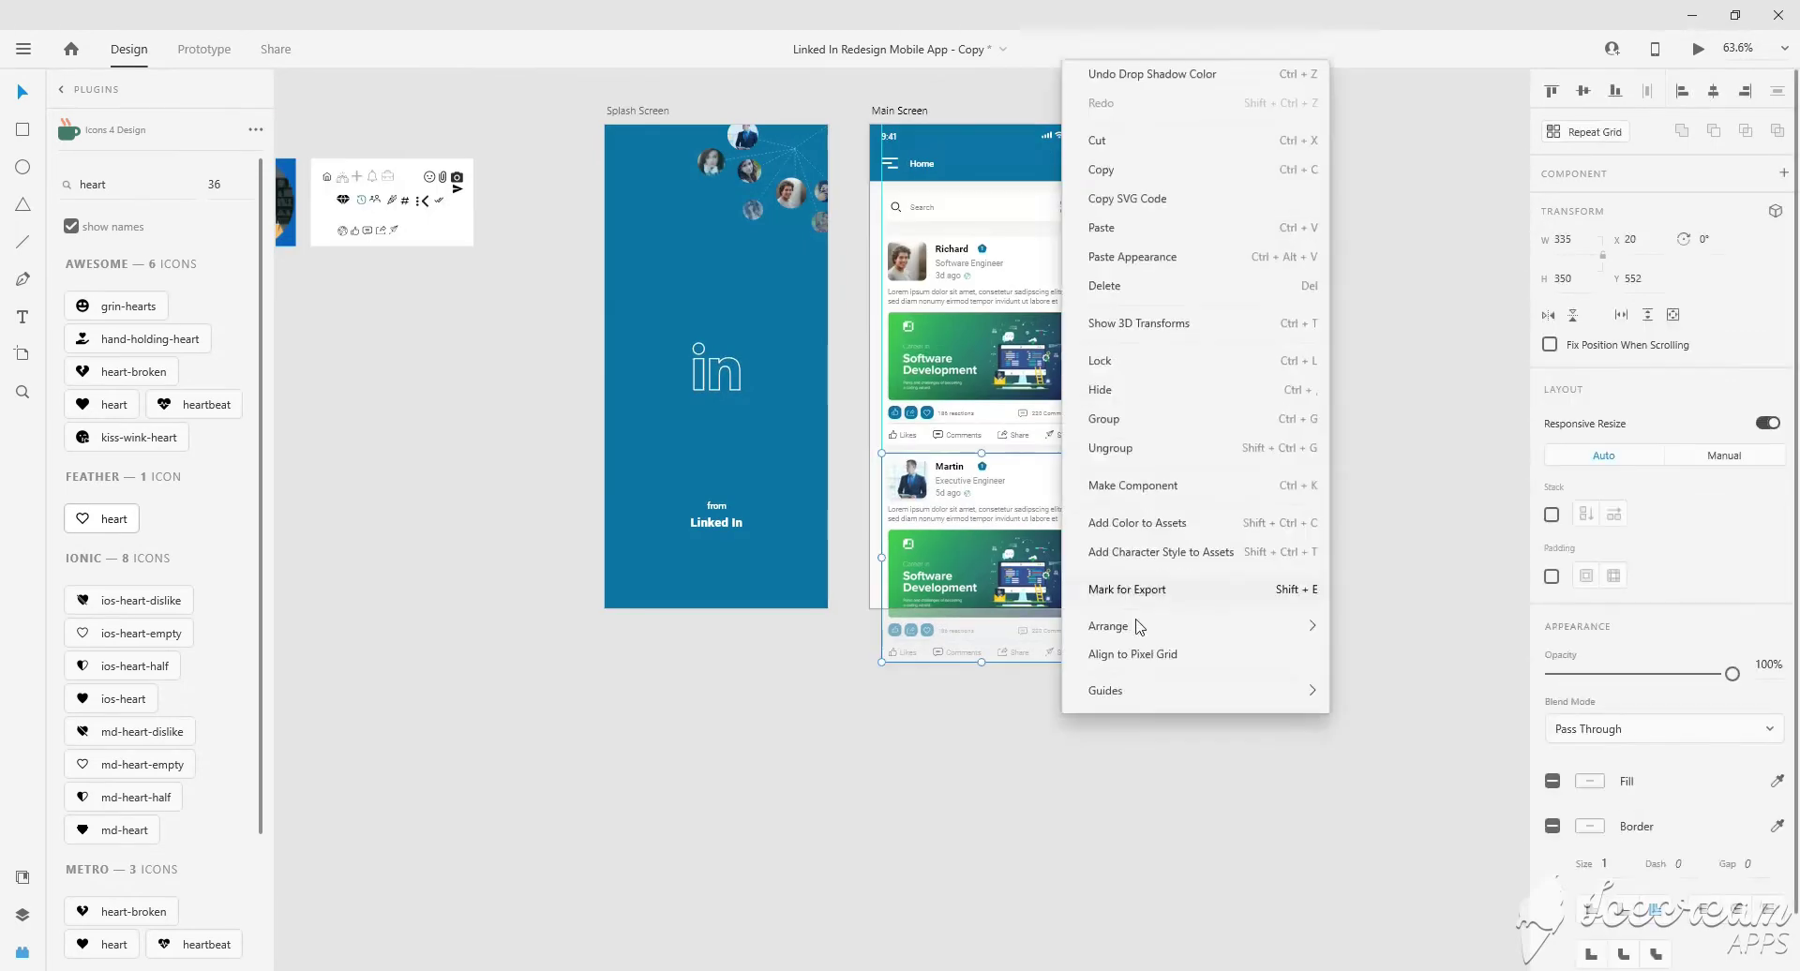
key(Escape)
mouse_move(450, 239)
mouse_down()
mouse_move(1242, 483)
mouse_move(1240, 572)
mouse_up()
text(5)
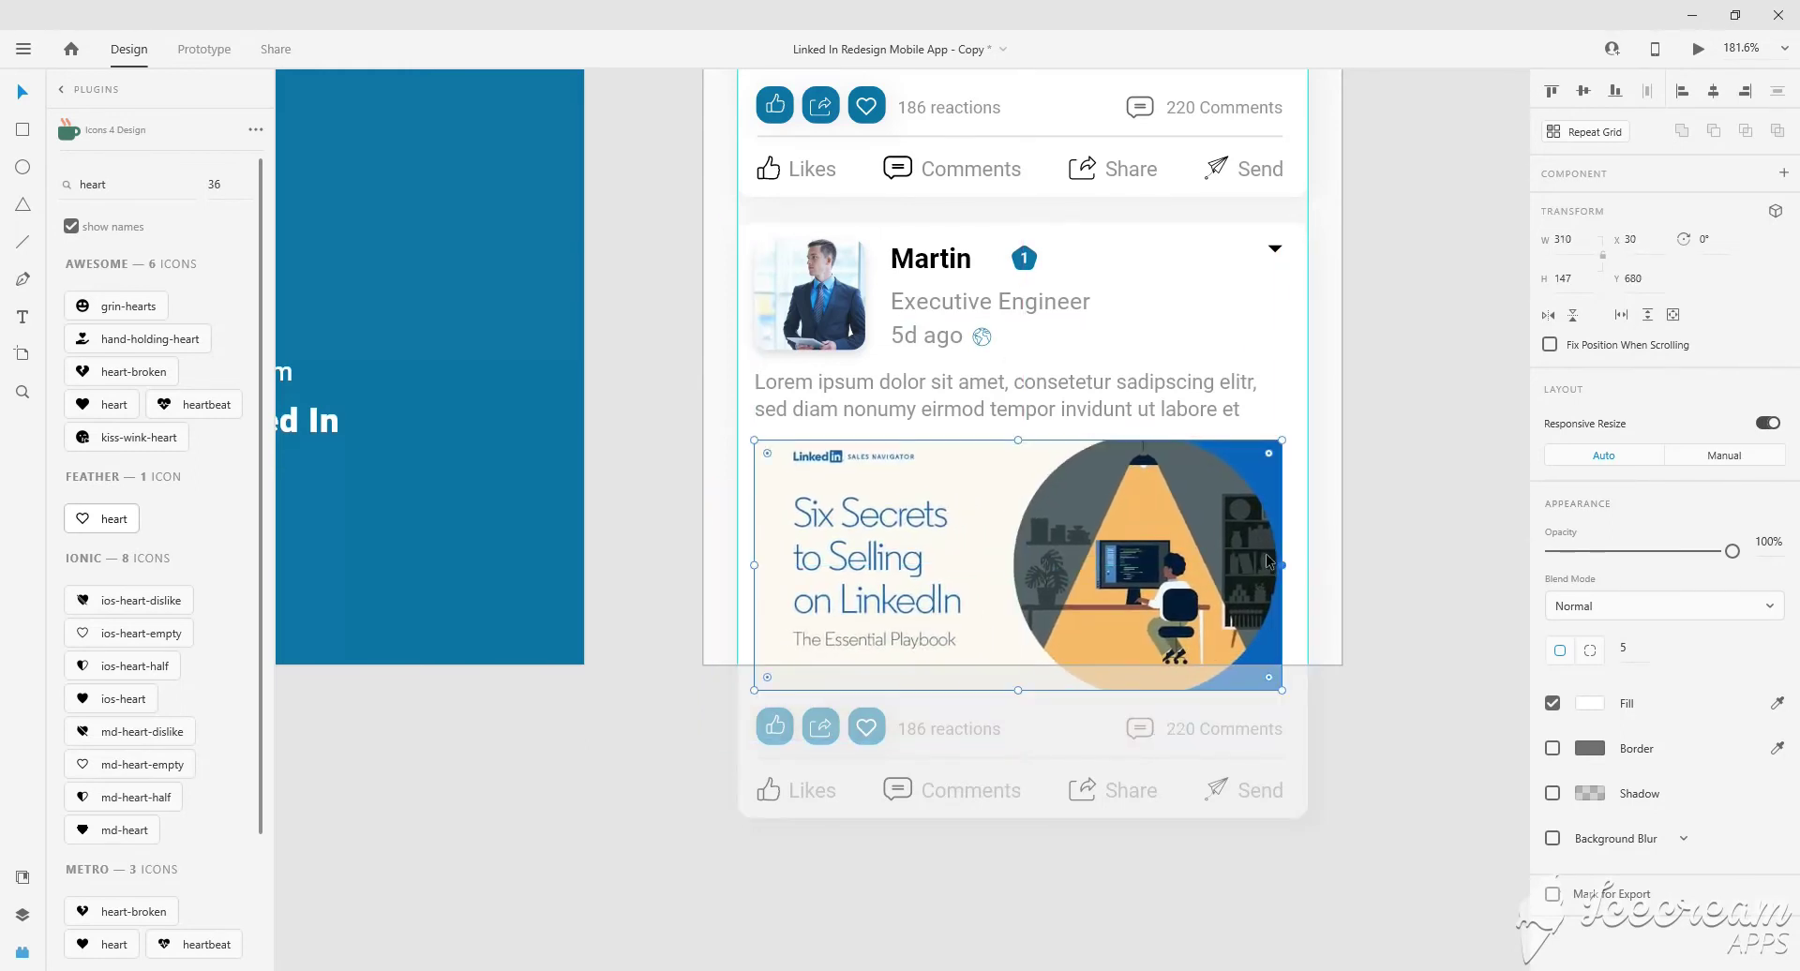
mouse_move(1217, 542)
mouse_down()
mouse_move(1185, 561)
mouse_move(1275, 533)
mouse_move(1257, 526)
mouse_up()
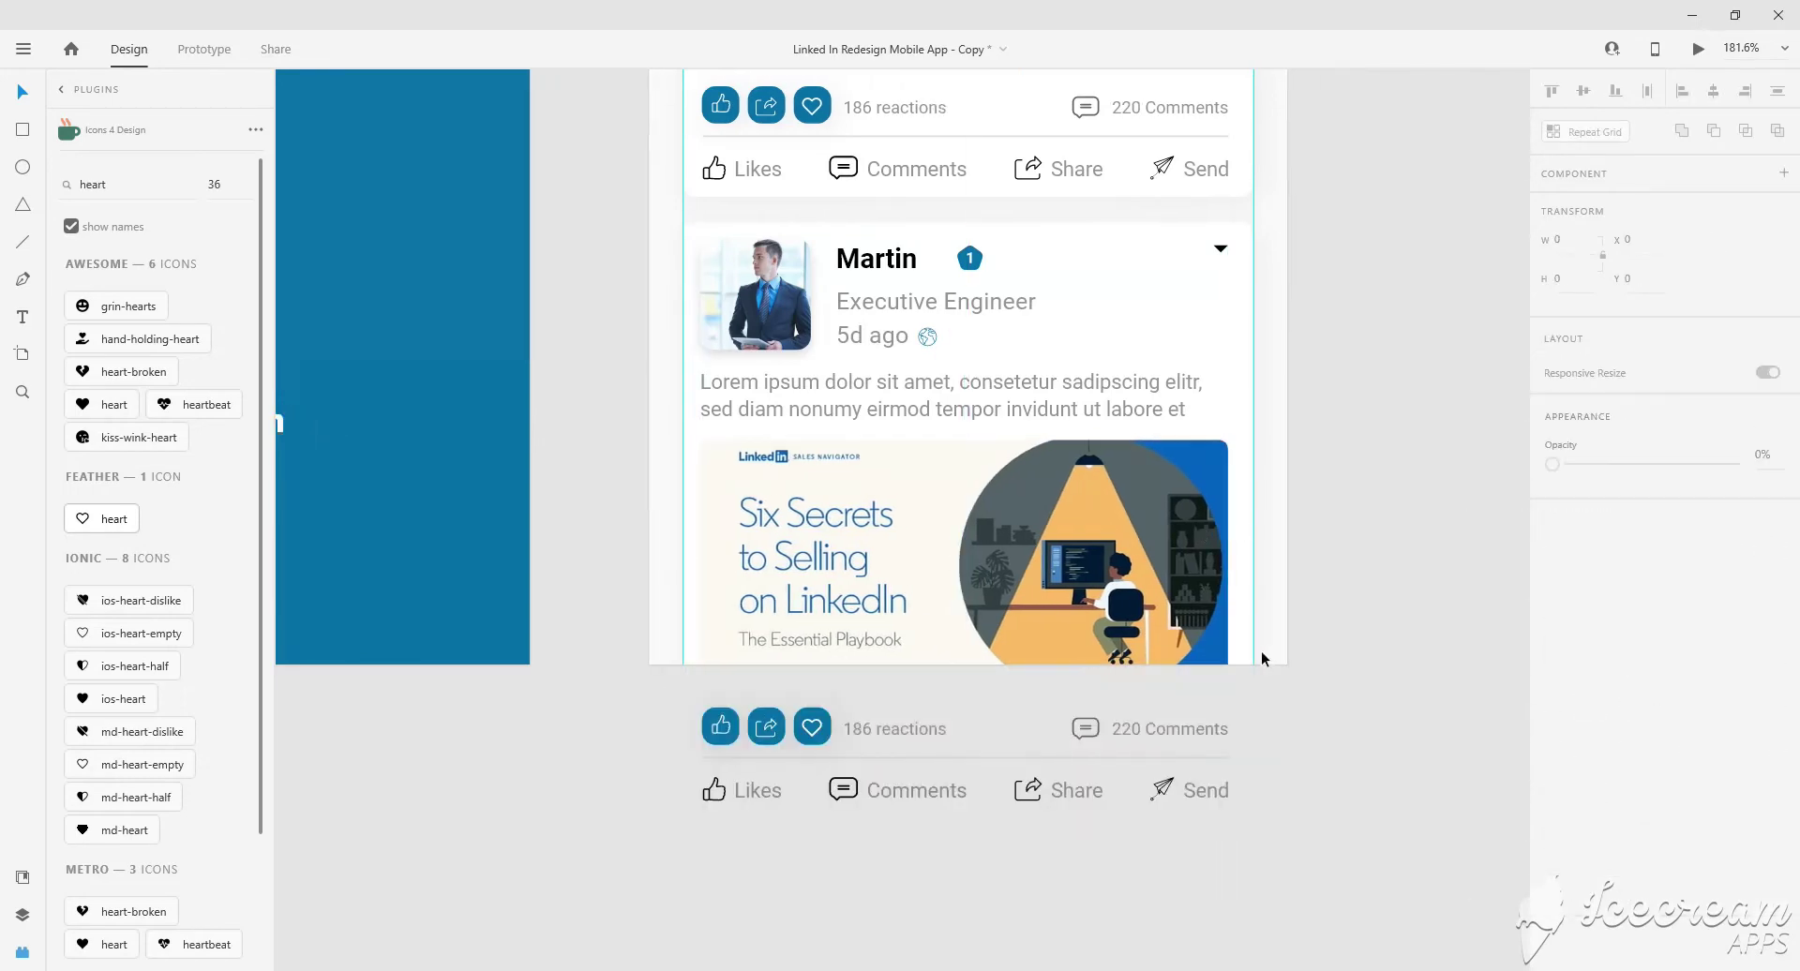
Select the second post card, then the first post card's enclosing group.
scroll(1263, 657, right, 3)
scroll(1262, 657, down, 1)
drag(1258, 810, 526, 171)
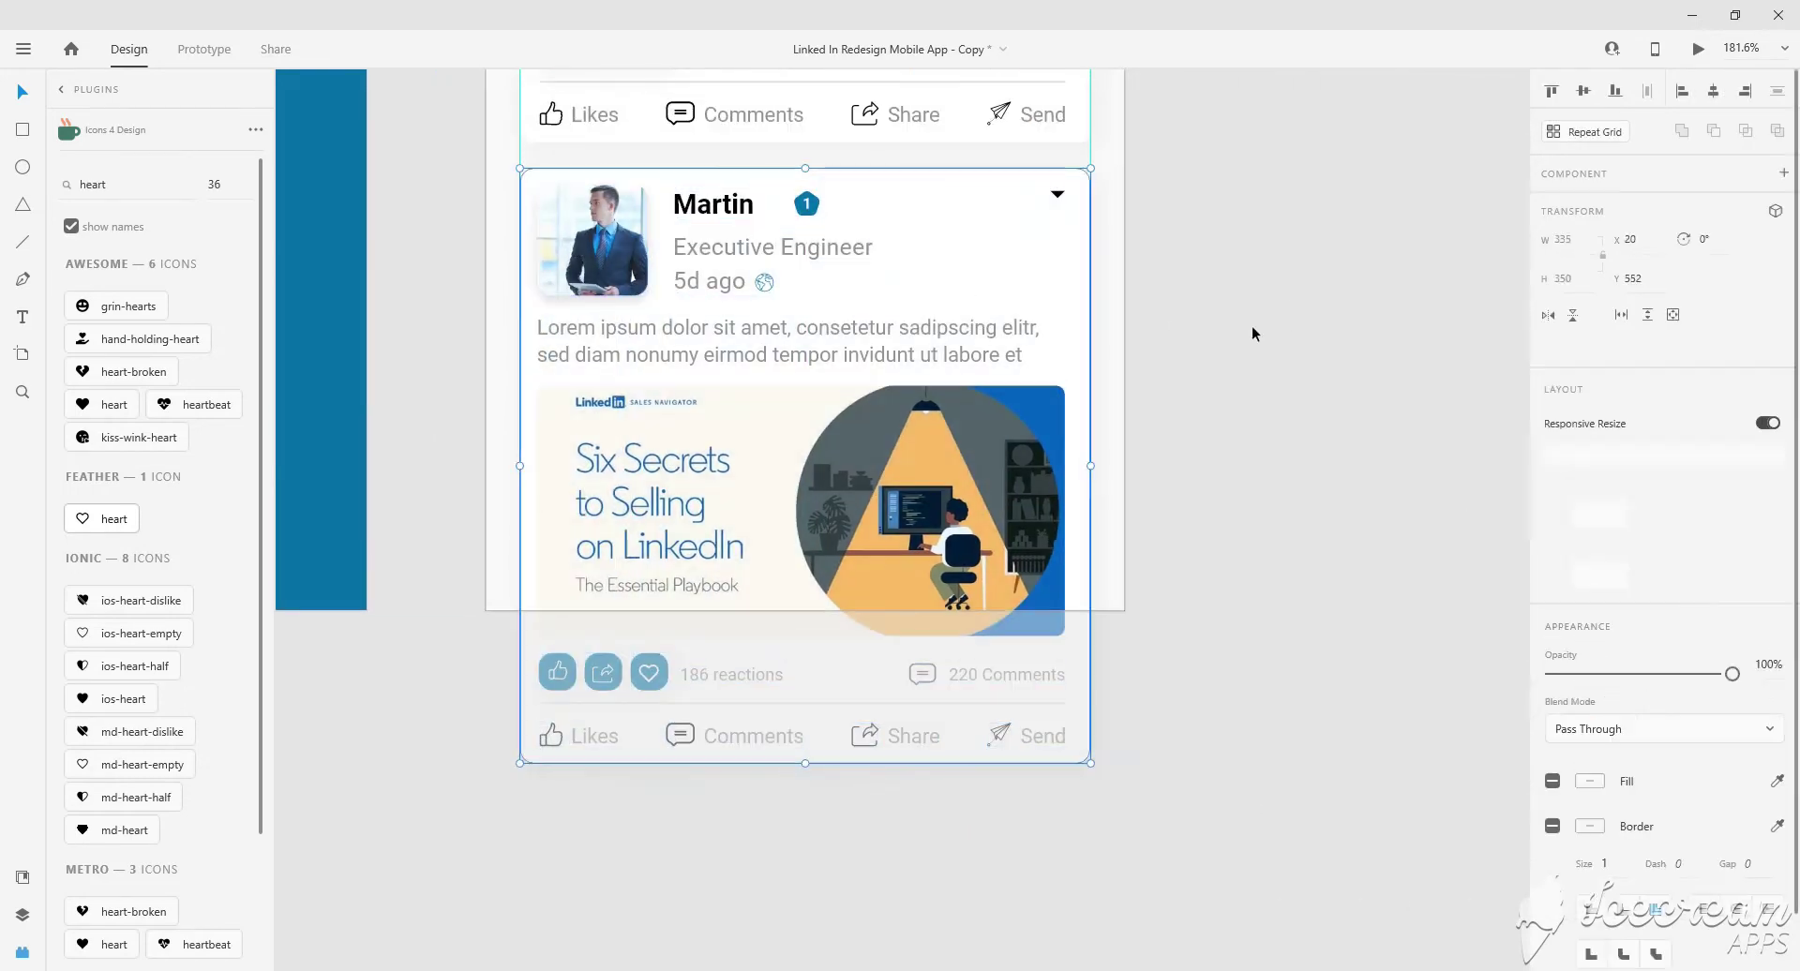
scroll(1252, 332, down, 3)
scroll(1191, 377, down, 3)
key(Tab)
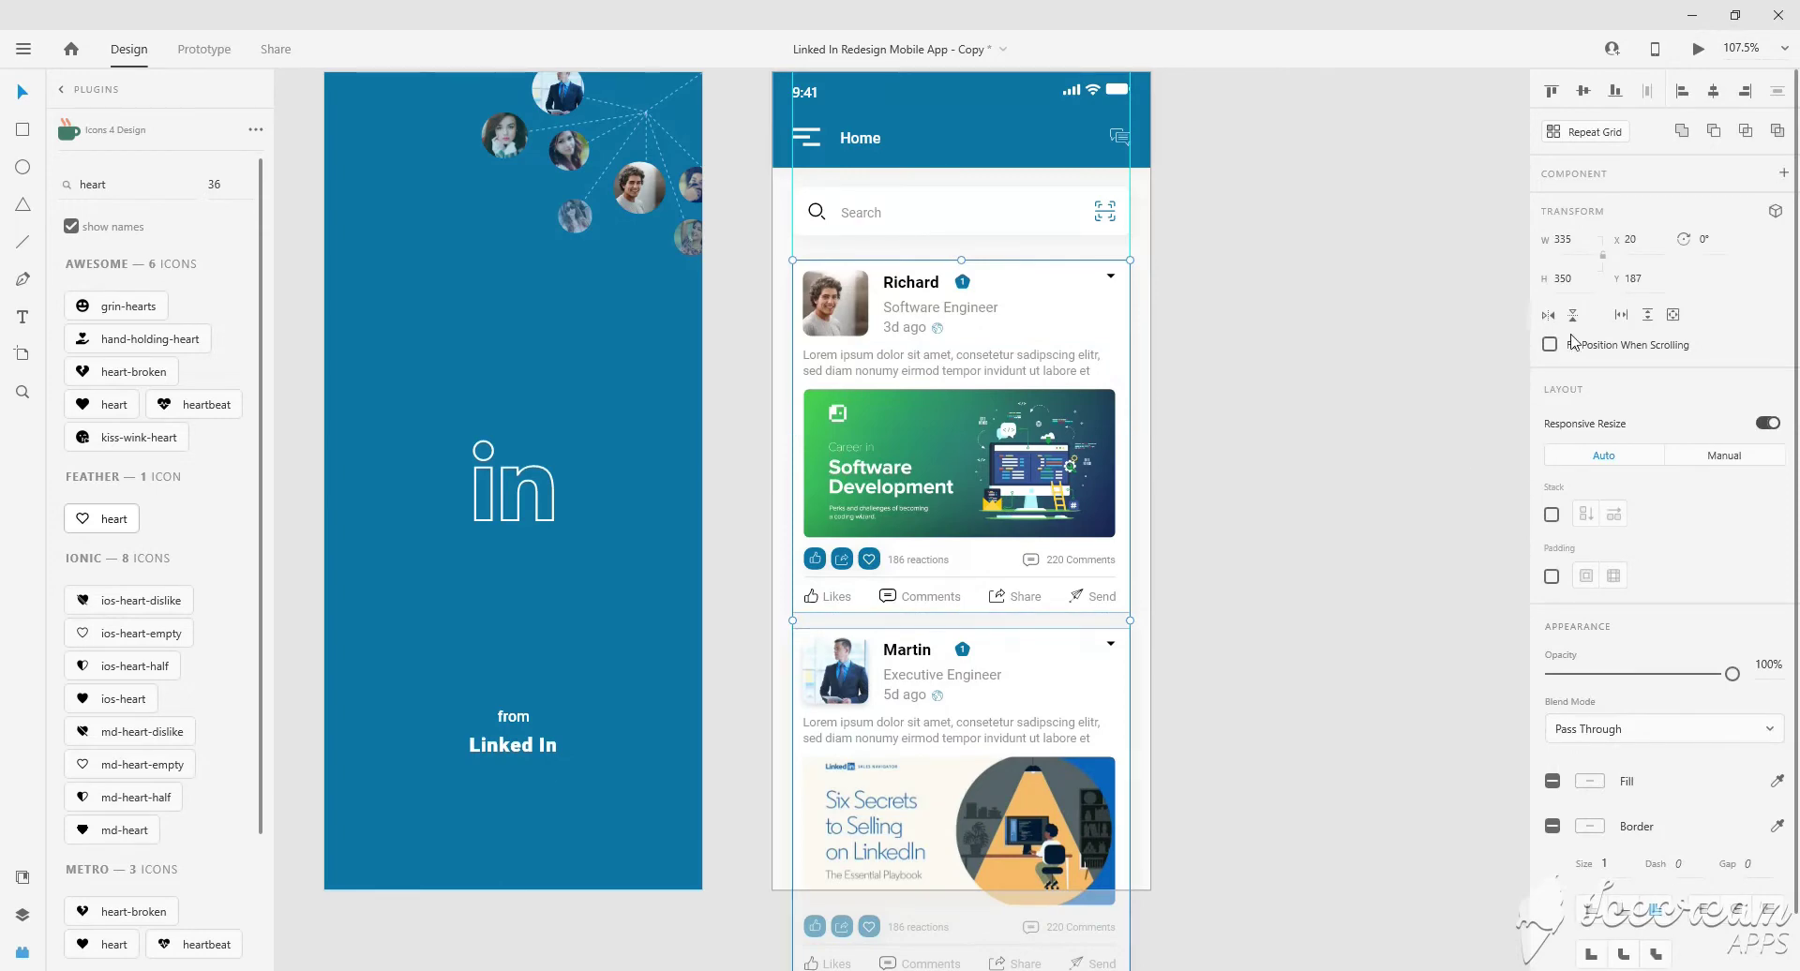
click(1572, 316)
click(1573, 316)
Zoom out to view both screens and select the Main Screen artboard.
click(1125, 304)
scroll(1125, 304, down, 1)
scroll(1127, 302, down, 1)
scroll(1060, 330, up, 2)
key(Tab)
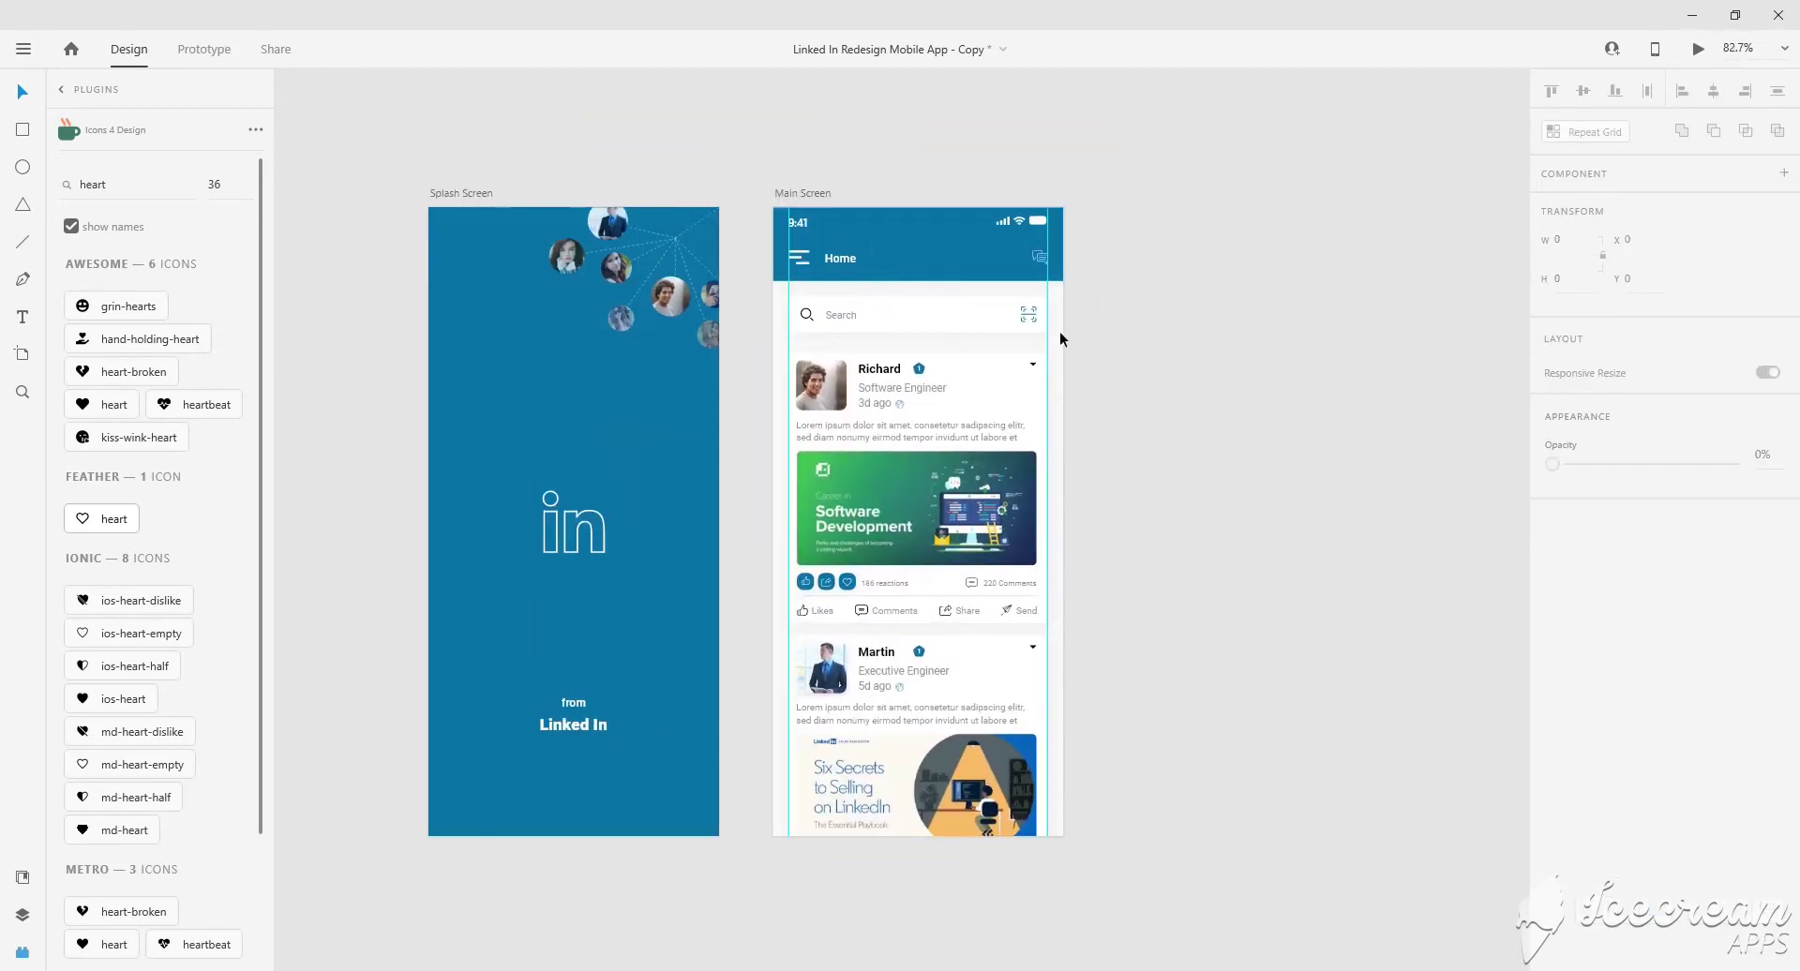
scroll(1031, 300, right, 3)
click(988, 268)
scroll(881, 263, right, 2)
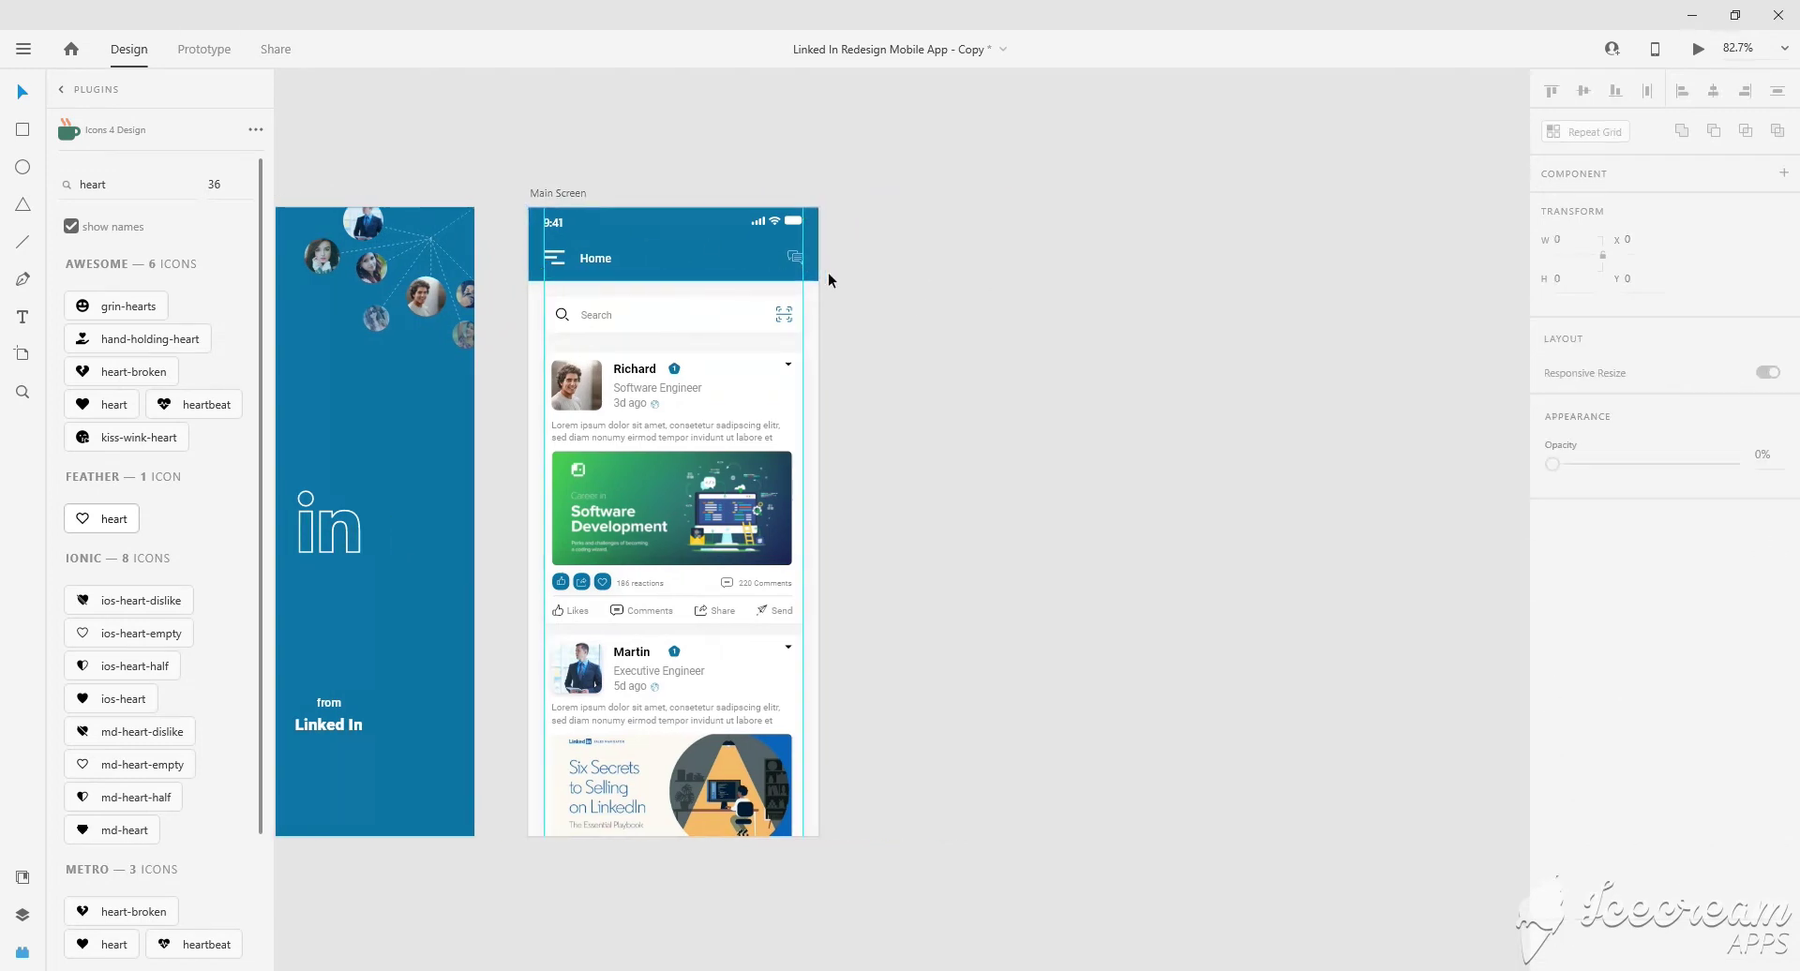
scroll(947, 162, down, 1)
click(661, 182)
Duplicate the Main Screen artboard.
right_click(647, 184)
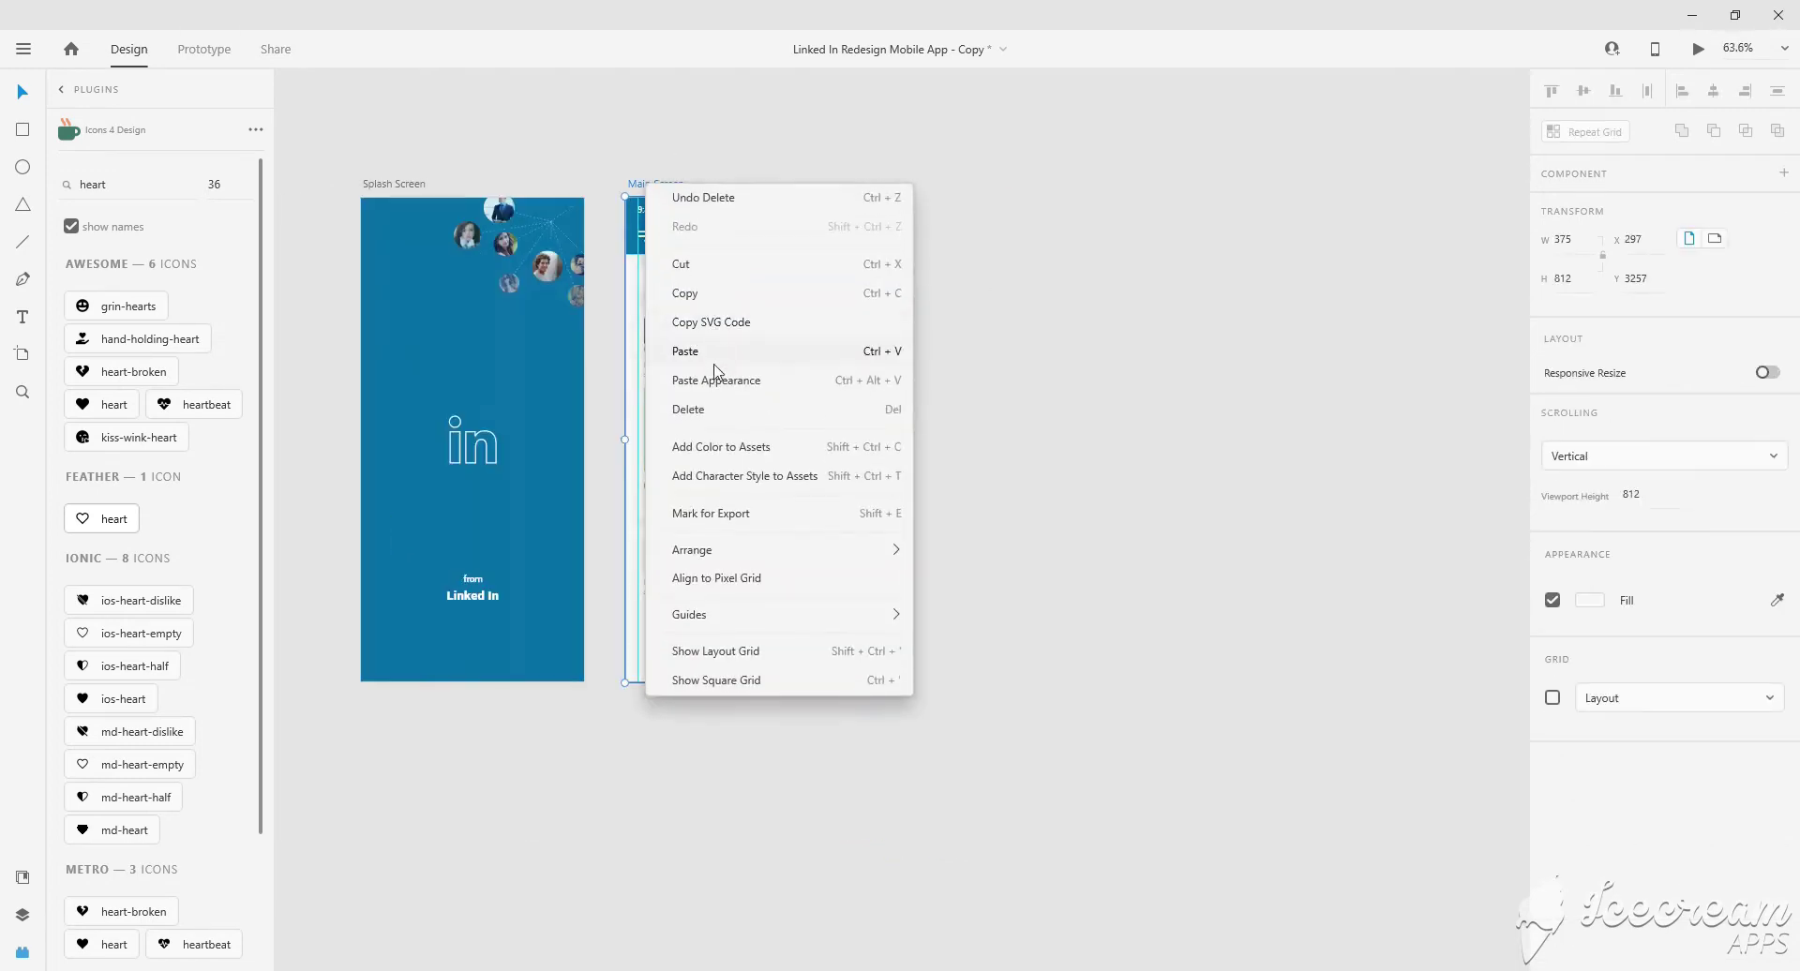
click(707, 293)
key(ctrl+v)
scroll(880, 274, up, 1)
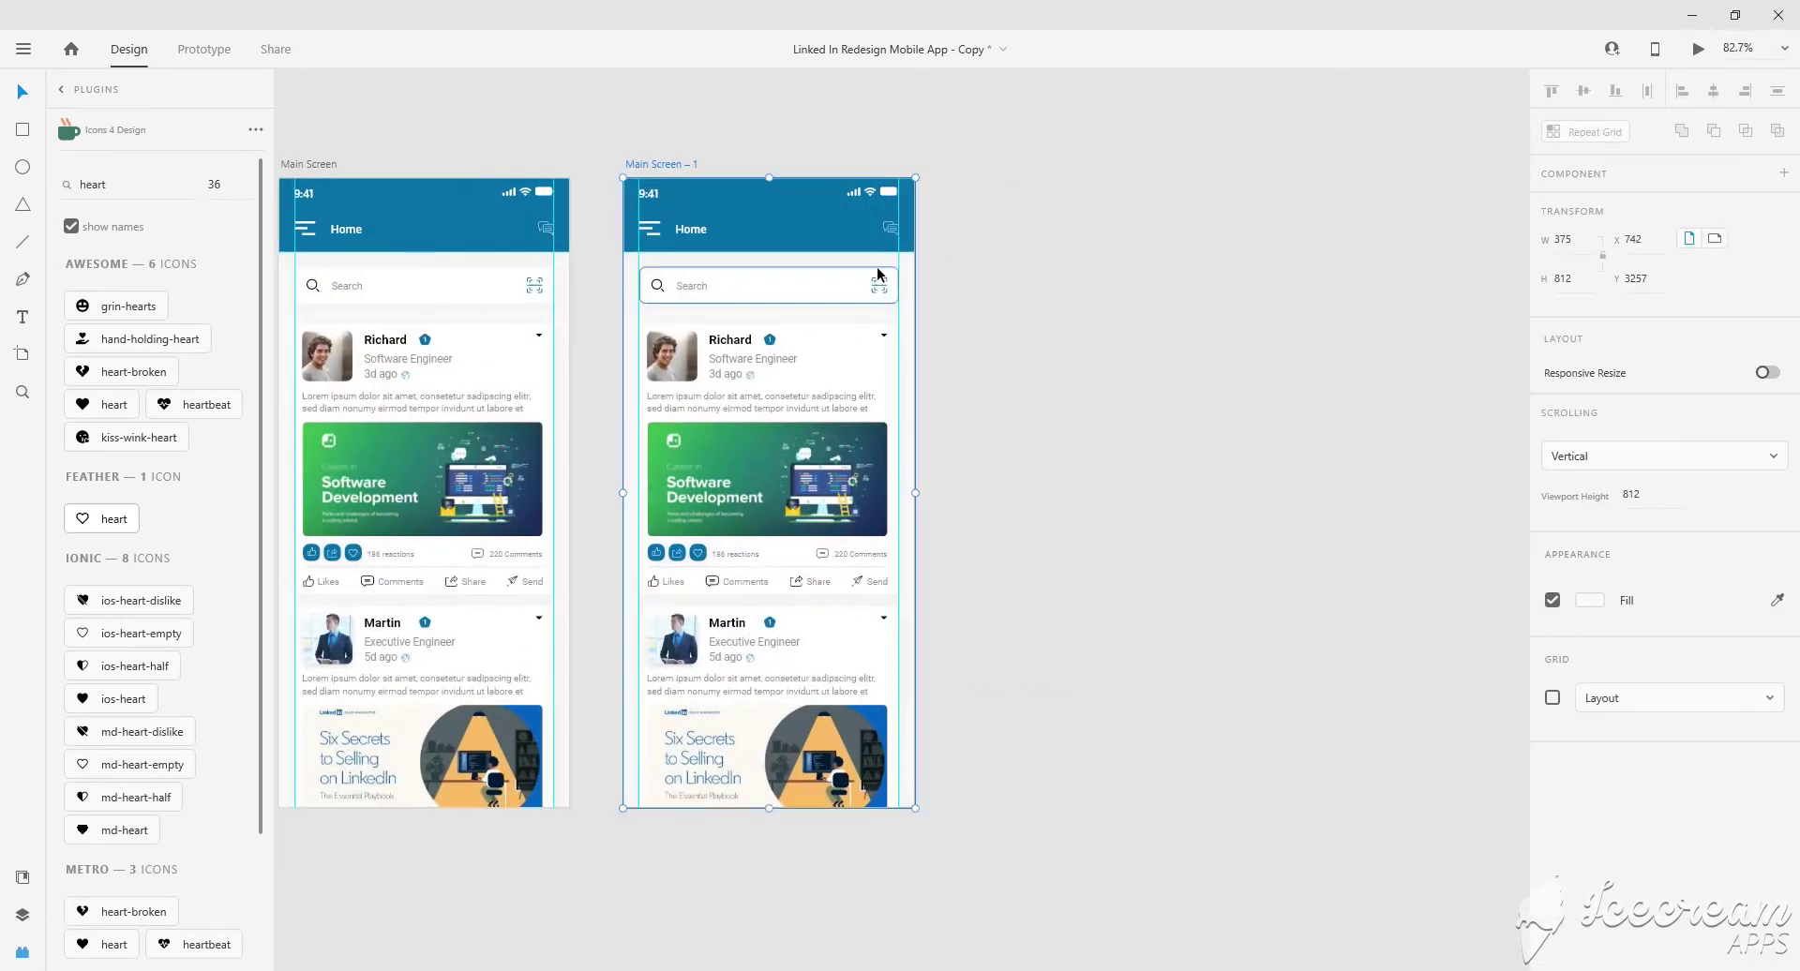
Stretch the copy's blue header into a full-screen black overlay at 30% opacity.
click(759, 213)
drag(769, 251, 803, 799)
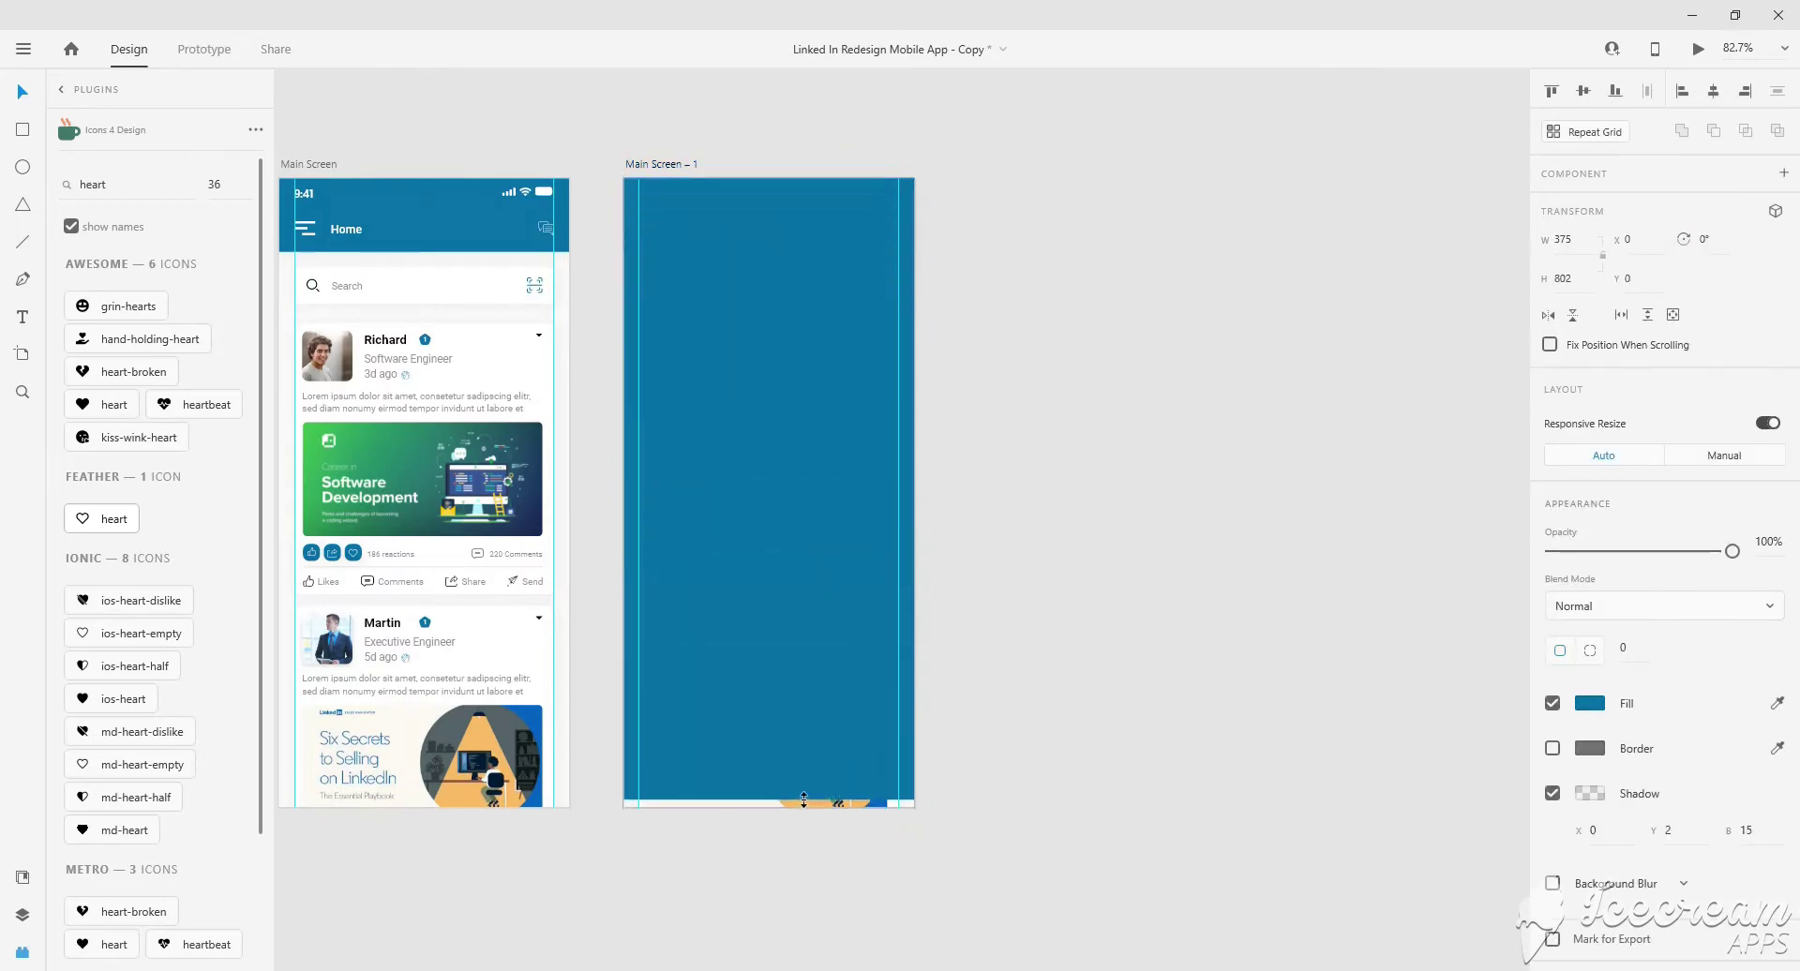
click(1589, 703)
text(666666)
click(1765, 544)
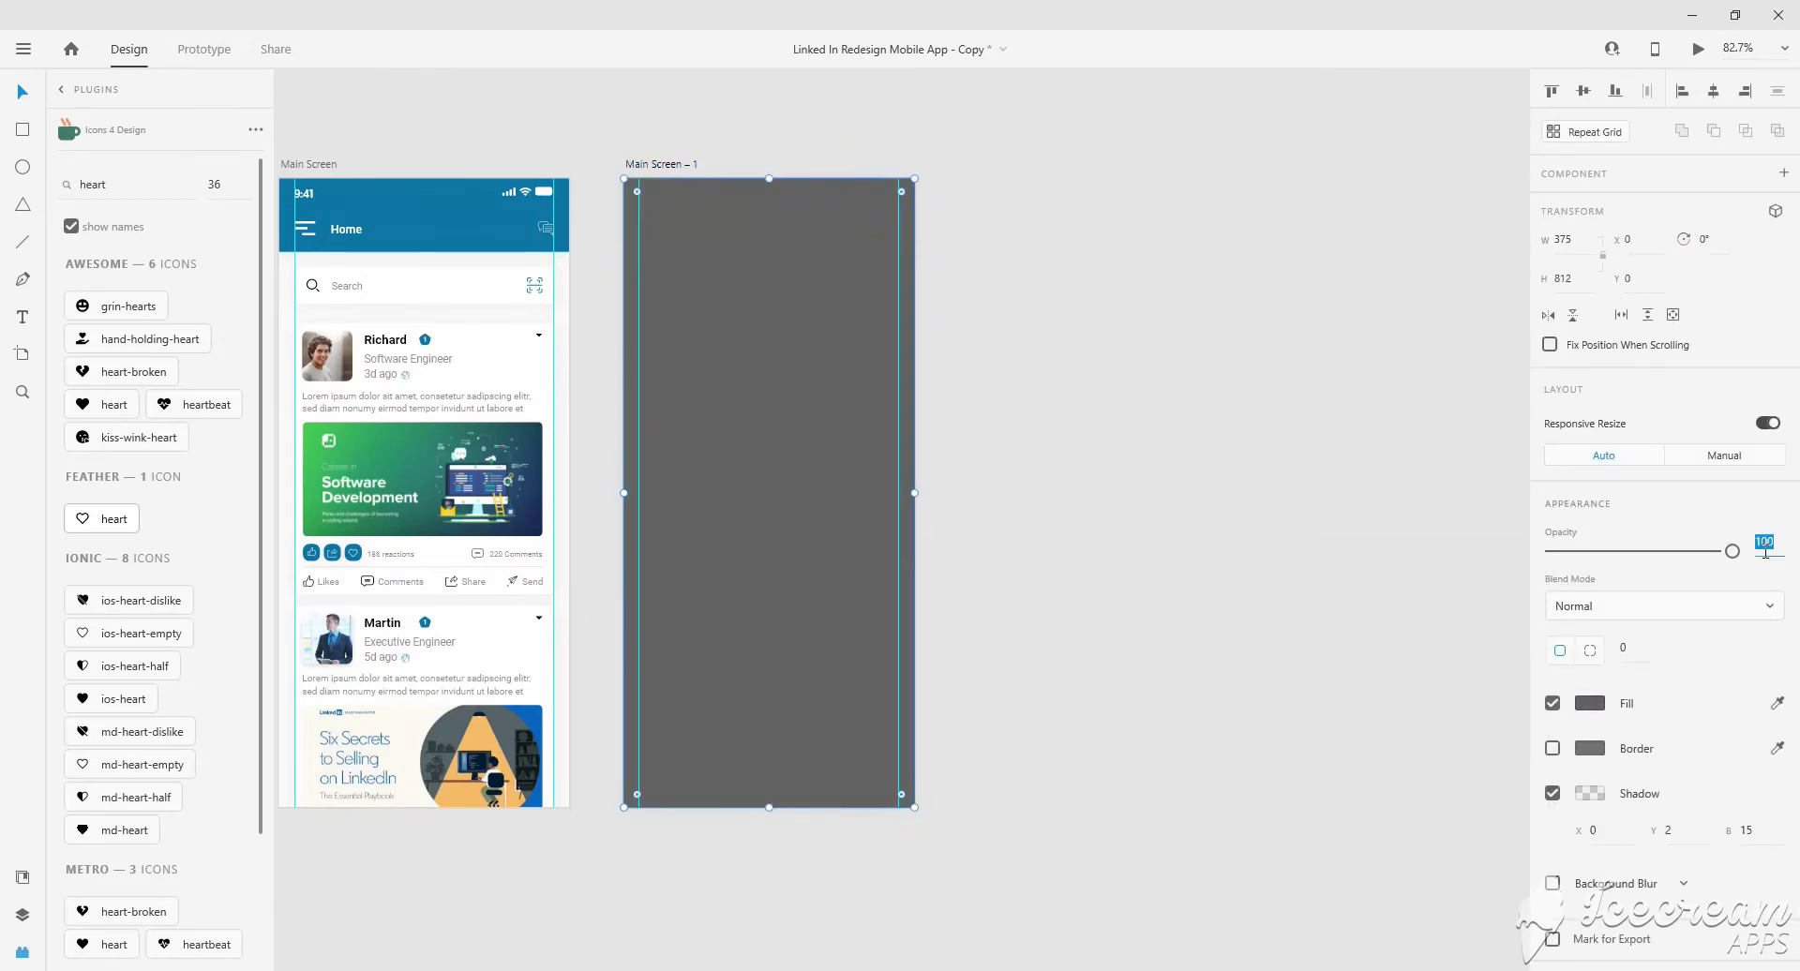
text(30)
key(Return)
click(1590, 703)
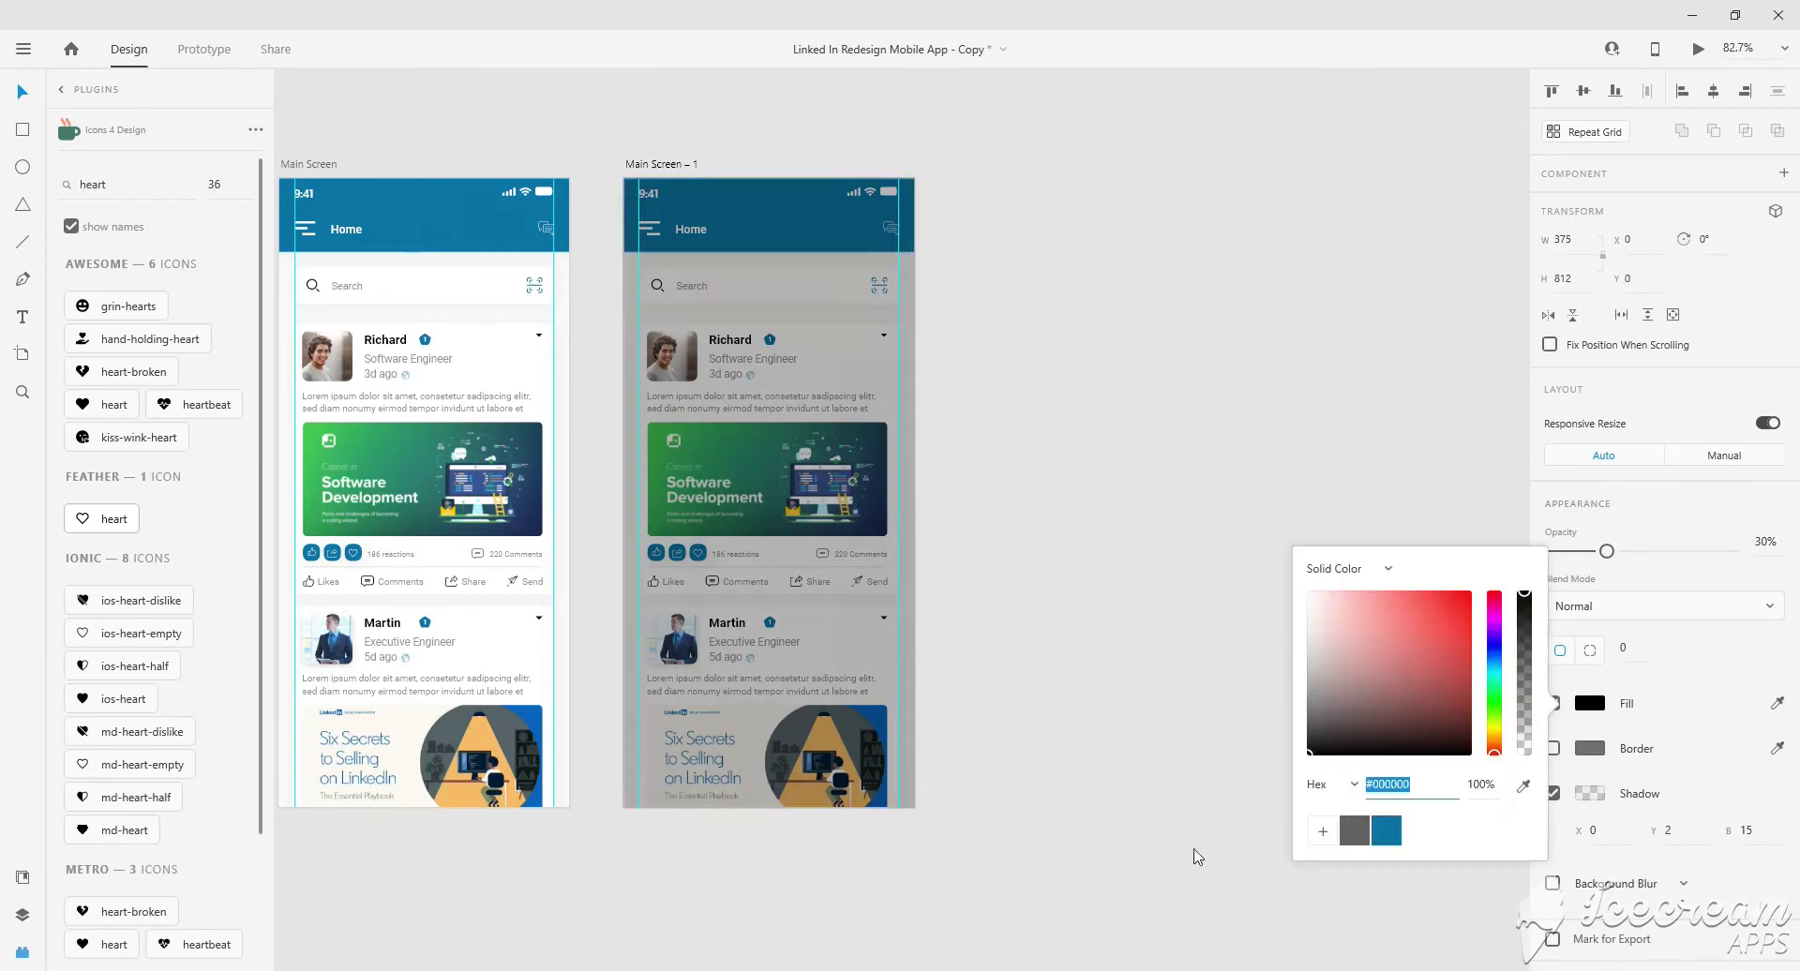
click(1194, 852)
Add a white 300 px wide side panel over the dimmed copy.
scroll(943, 323, down, 1)
scroll(943, 323, left, 2)
click(942, 323)
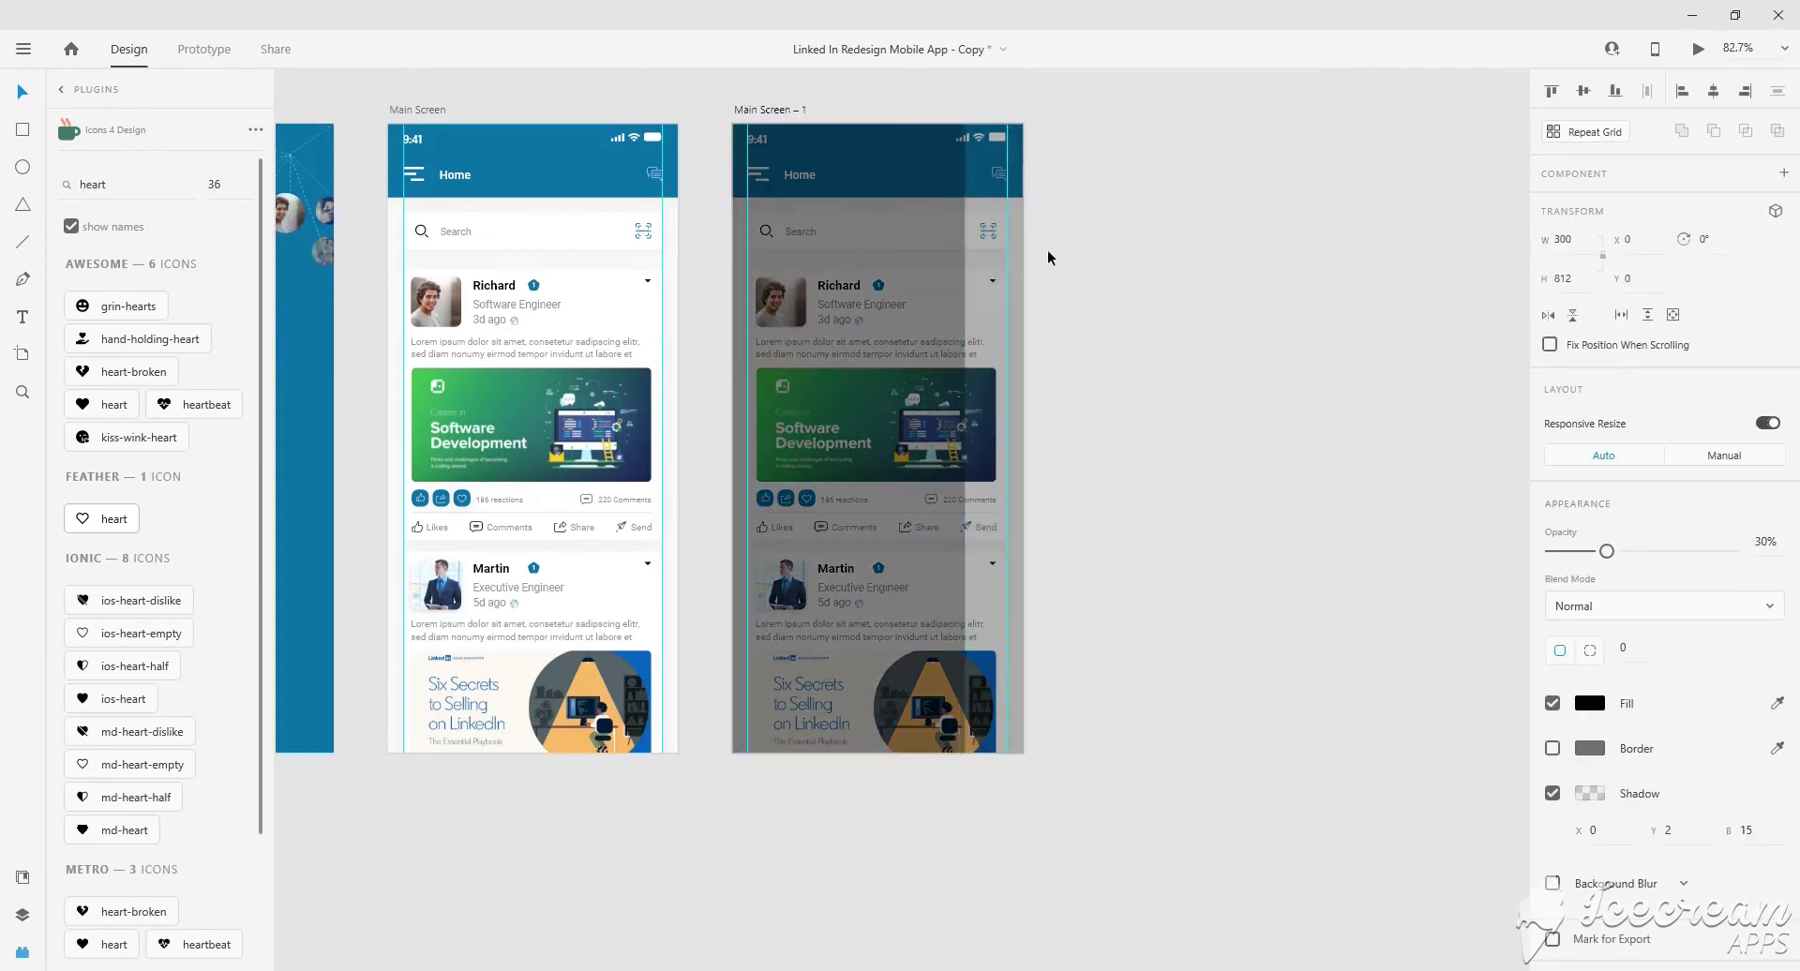
click(1590, 703)
scroll(1195, 396, up, 2)
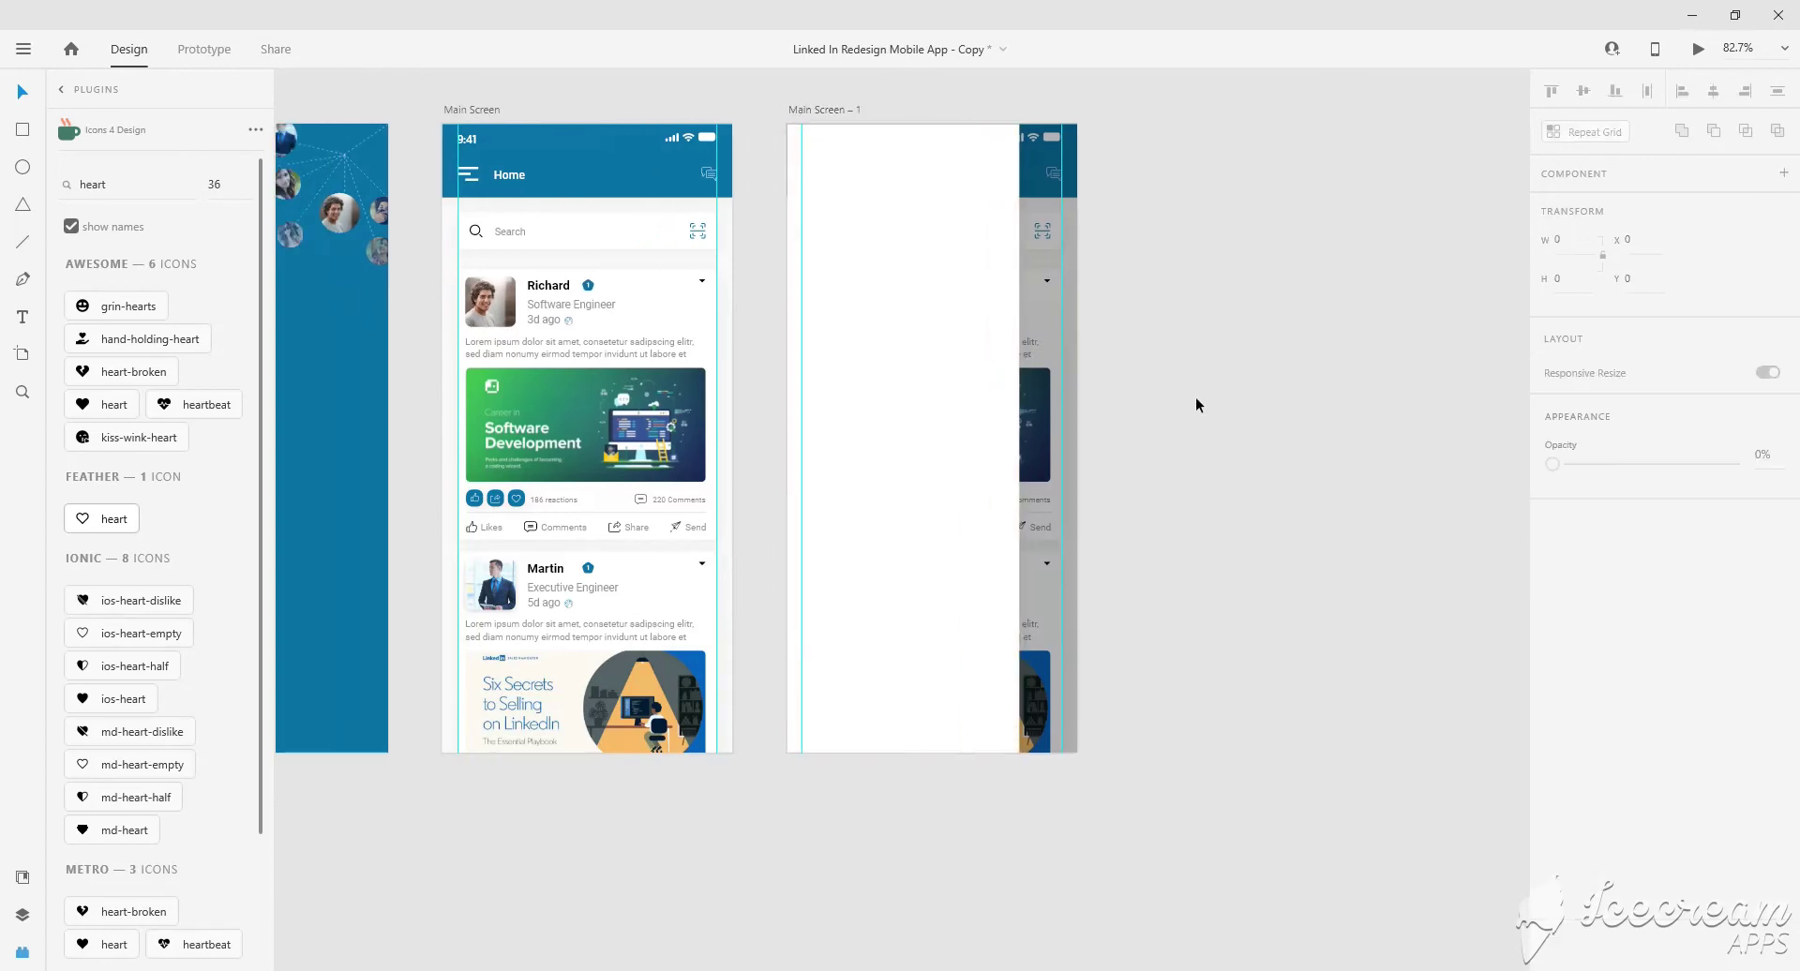
click(809, 119)
text(Na)
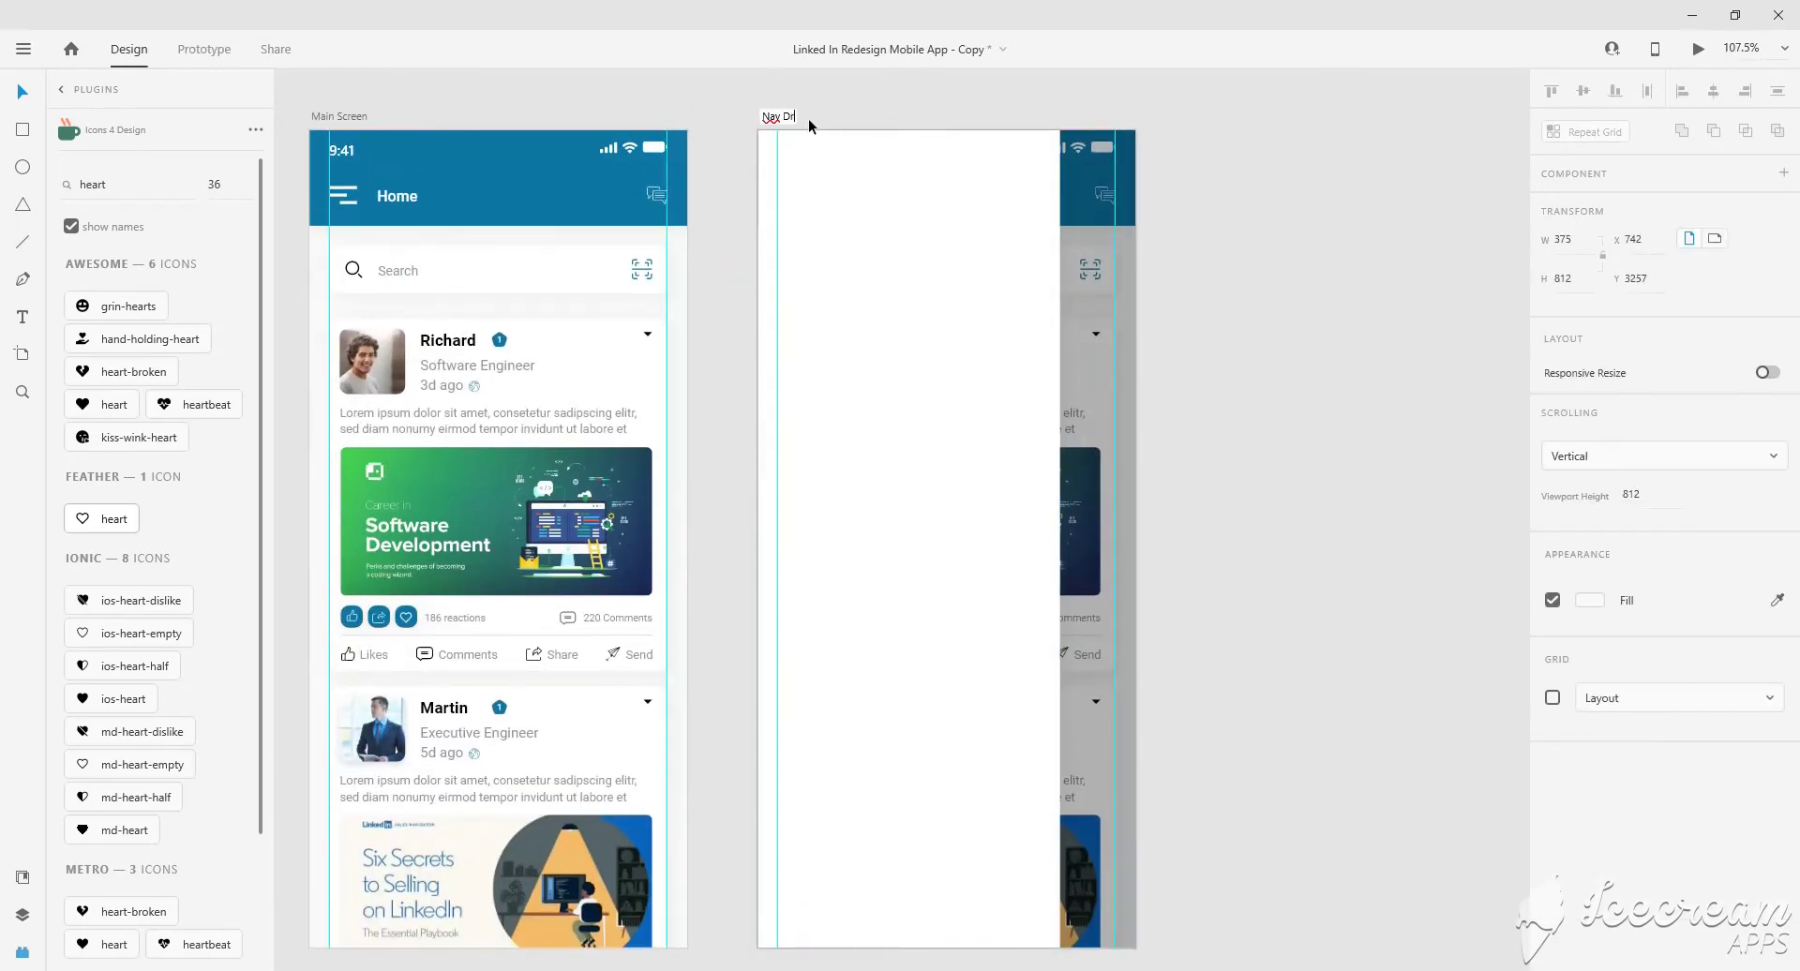
Rename the copied artboard to 'Nav Drawer'.
text(v Drawer)
key(Return)
scroll(1016, 242, up, 2)
Turn the drawer panel's top block blue with a 200 px height.
click(982, 246)
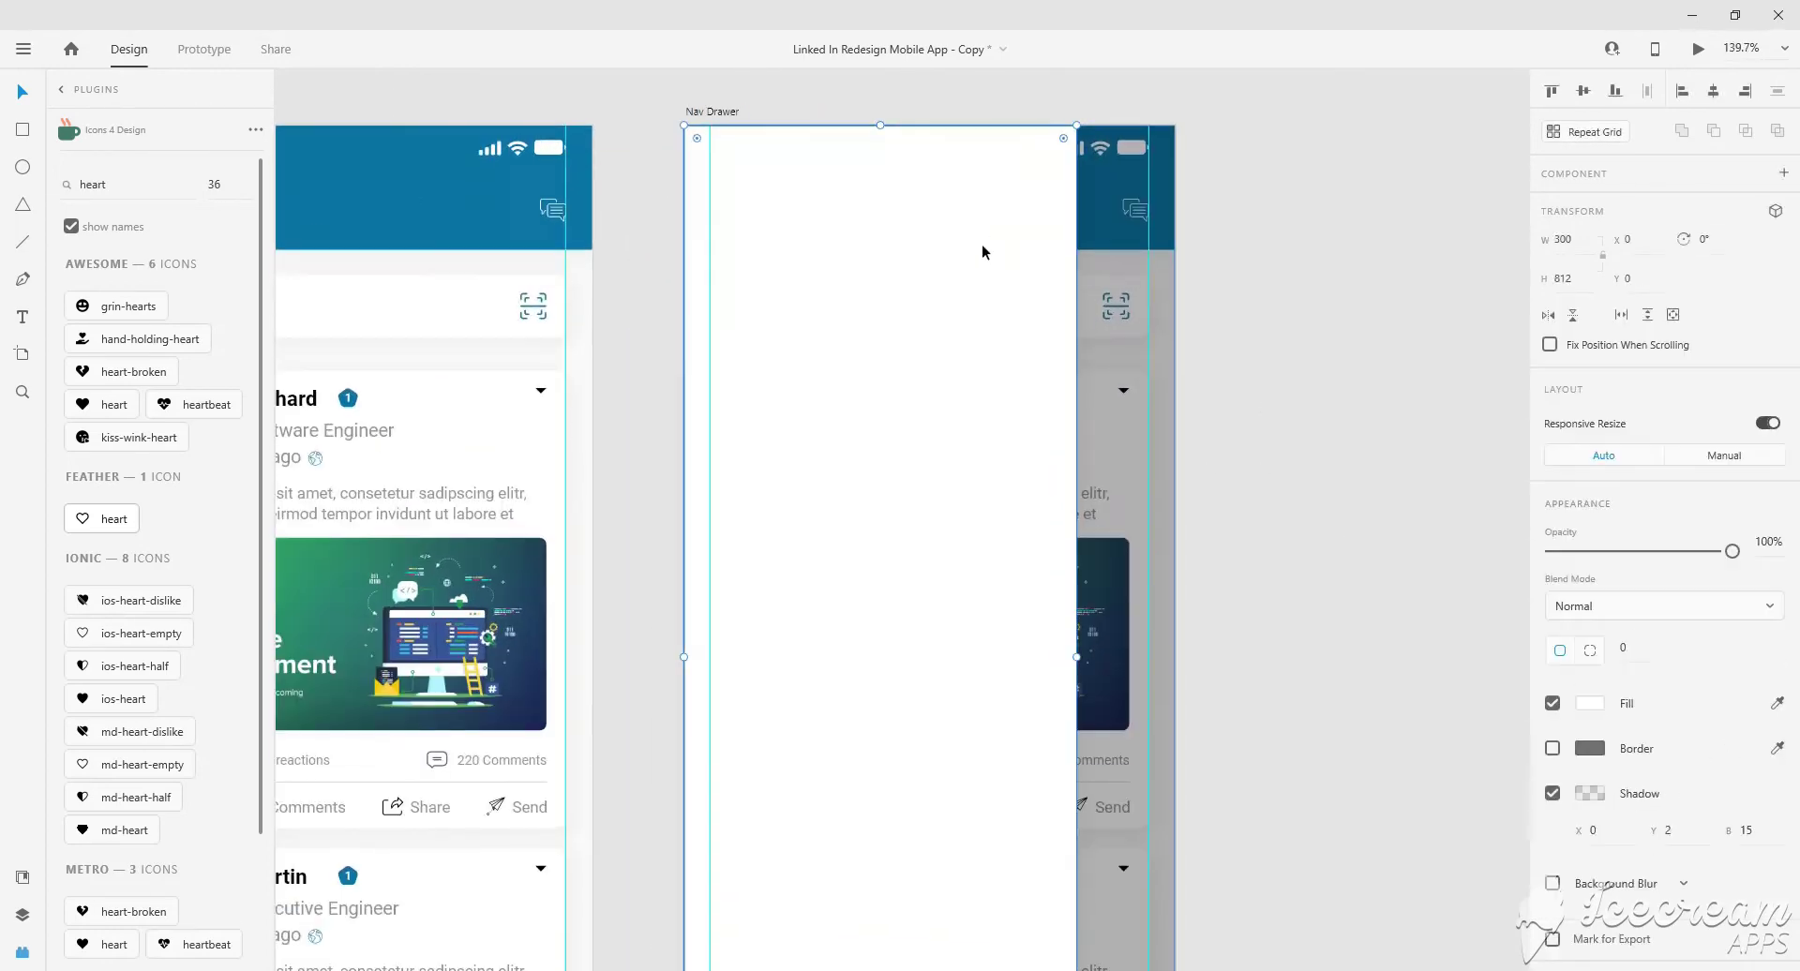
scroll(982, 244, down, 2)
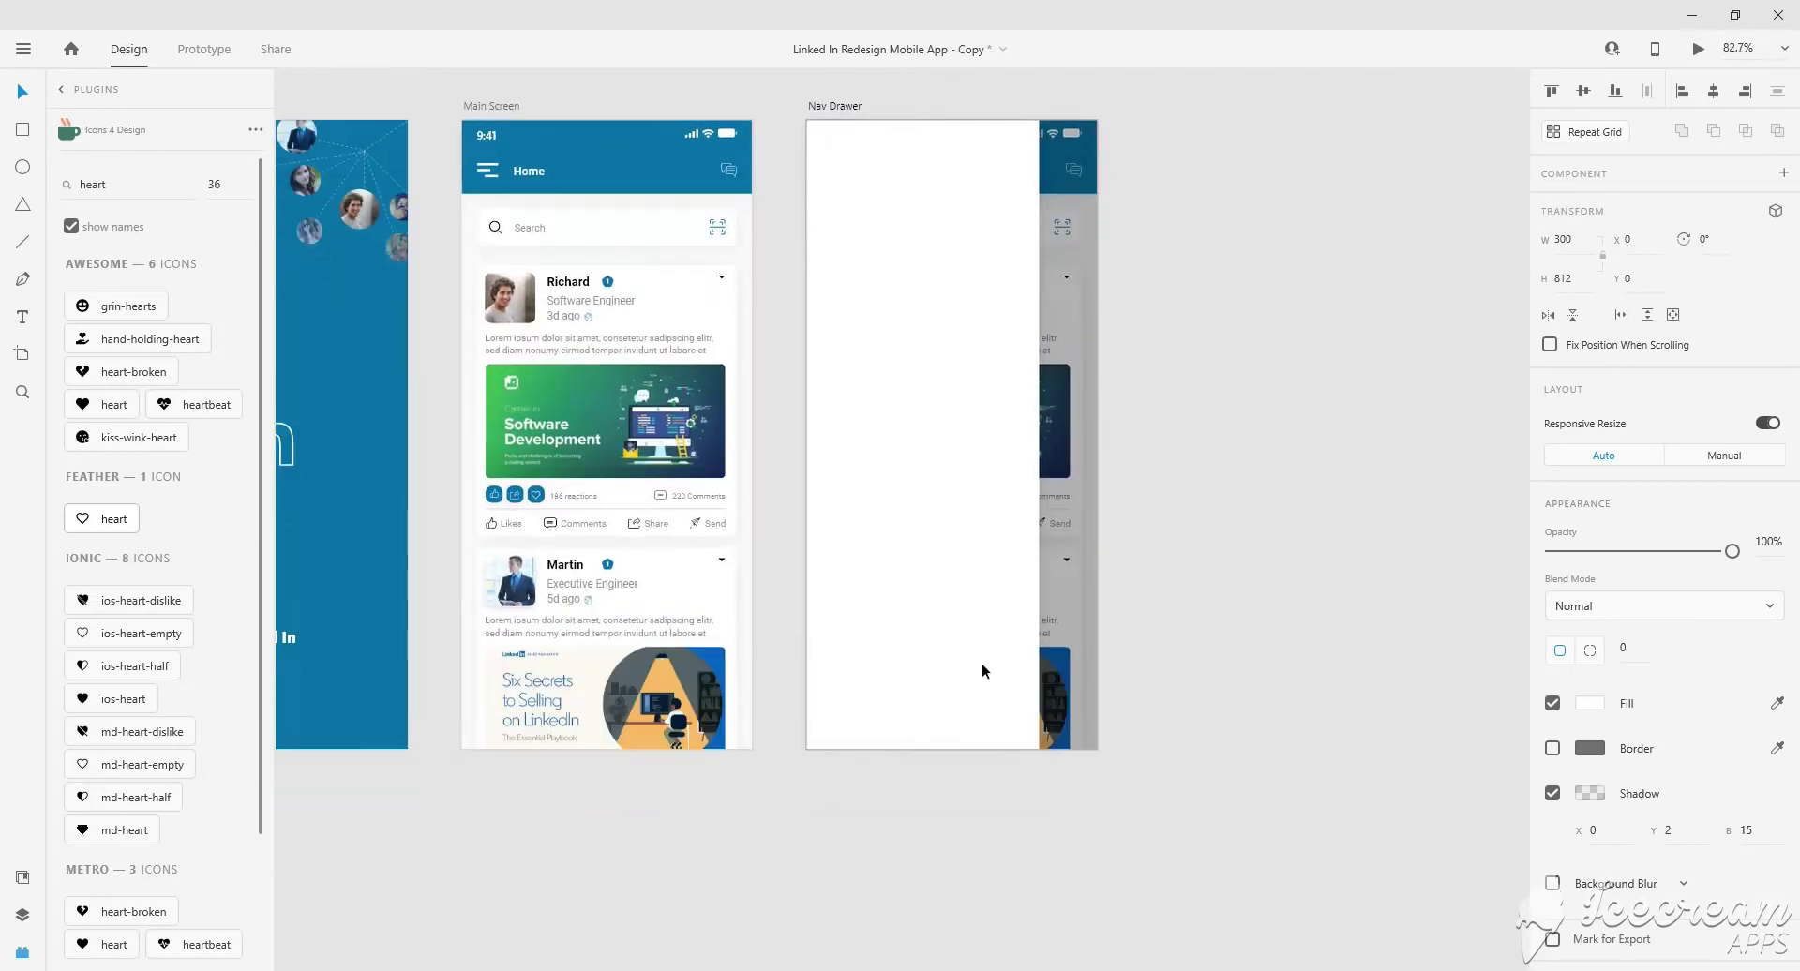
click(1590, 703)
click(1351, 827)
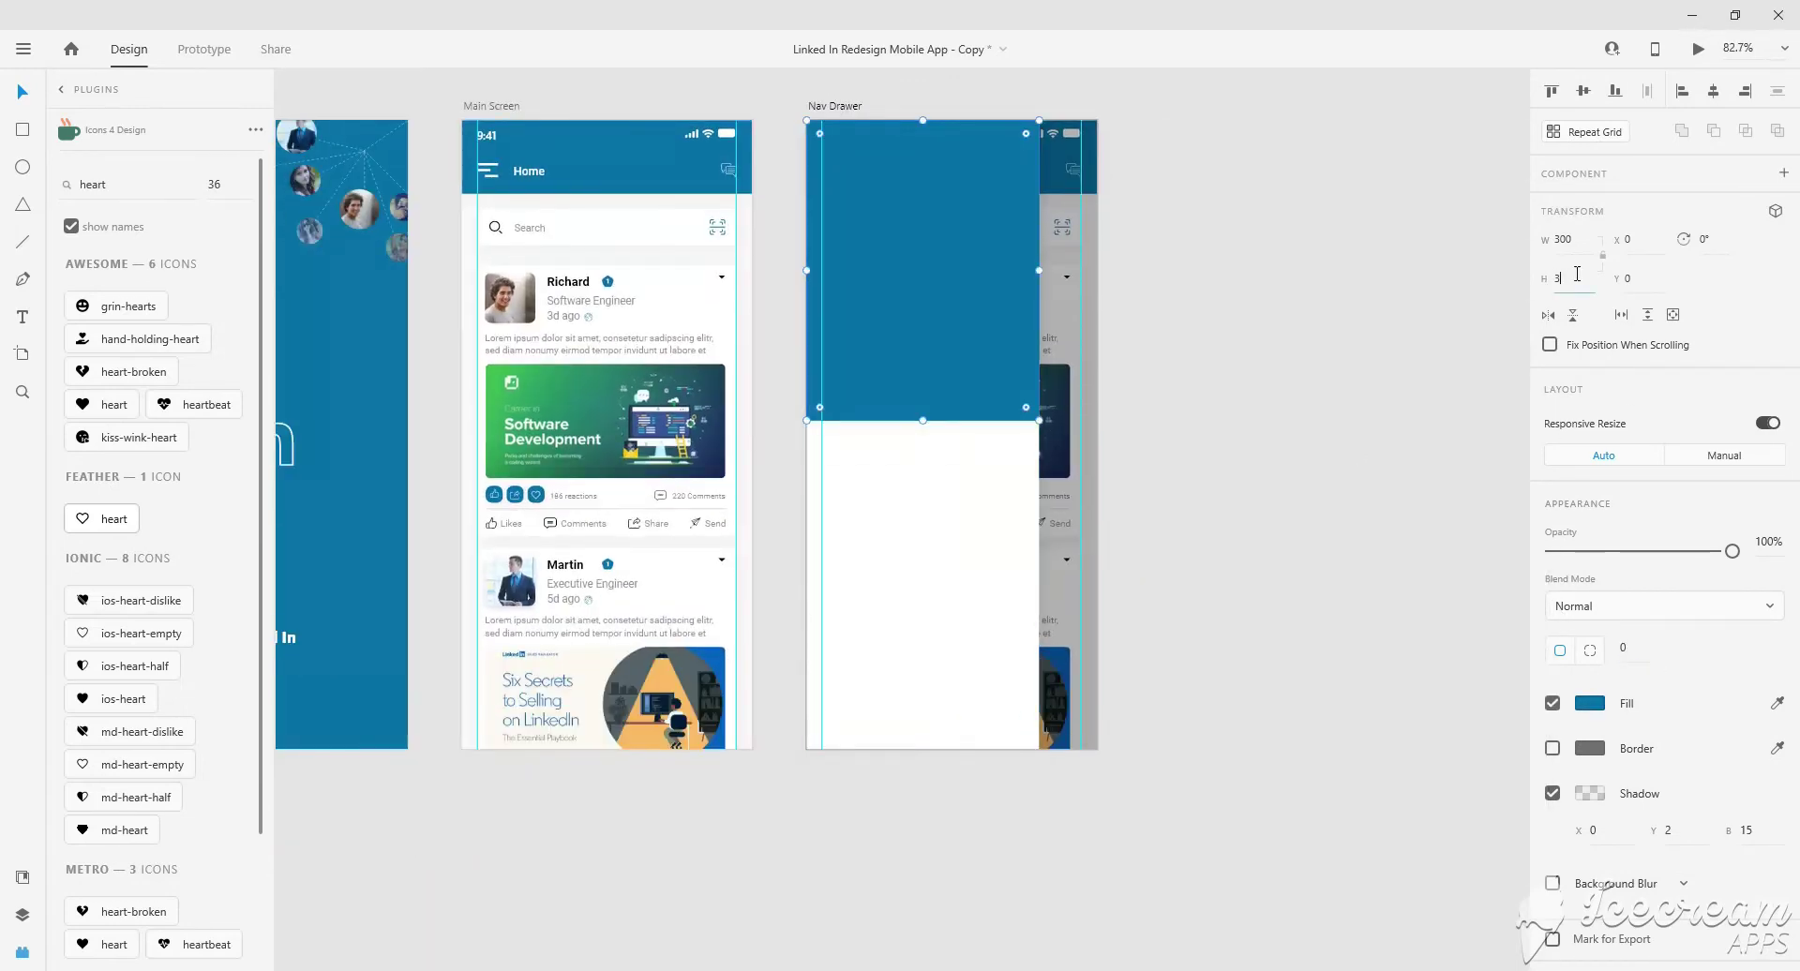
text(00)
key(Return)
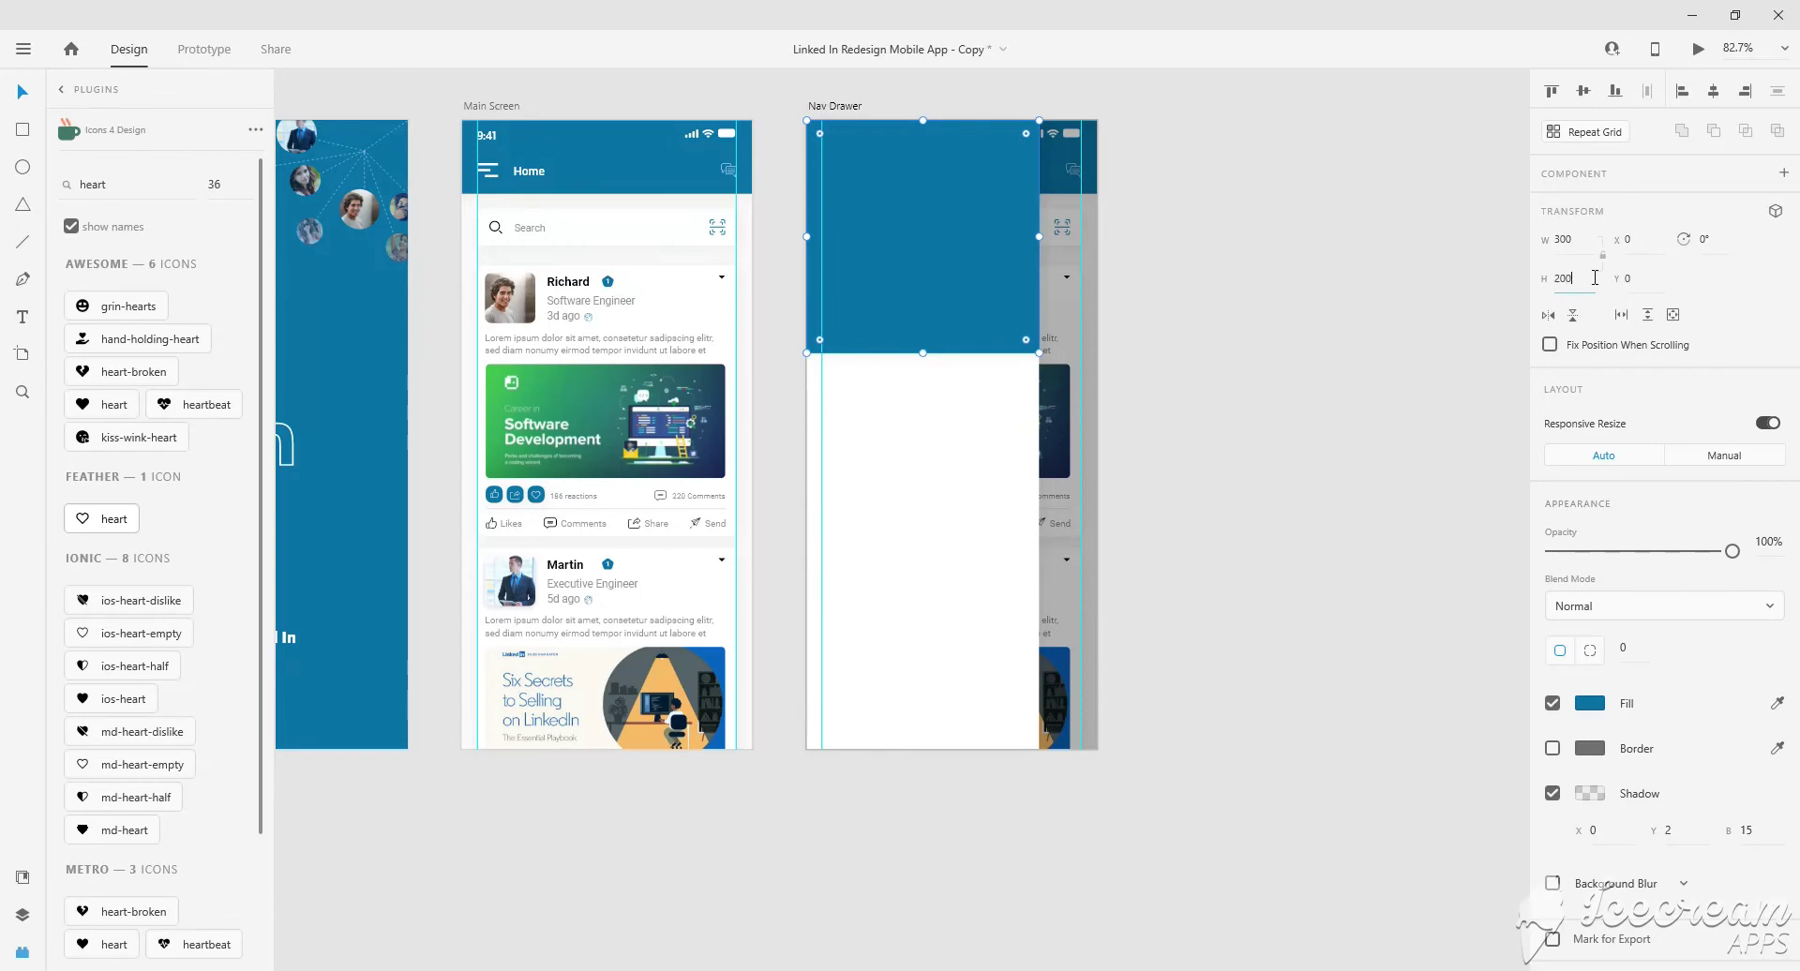
key(Return)
key(Escape)
Copy the feed card's profile photo for use in the Nav Drawer.
scroll(1027, 234, up, 3)
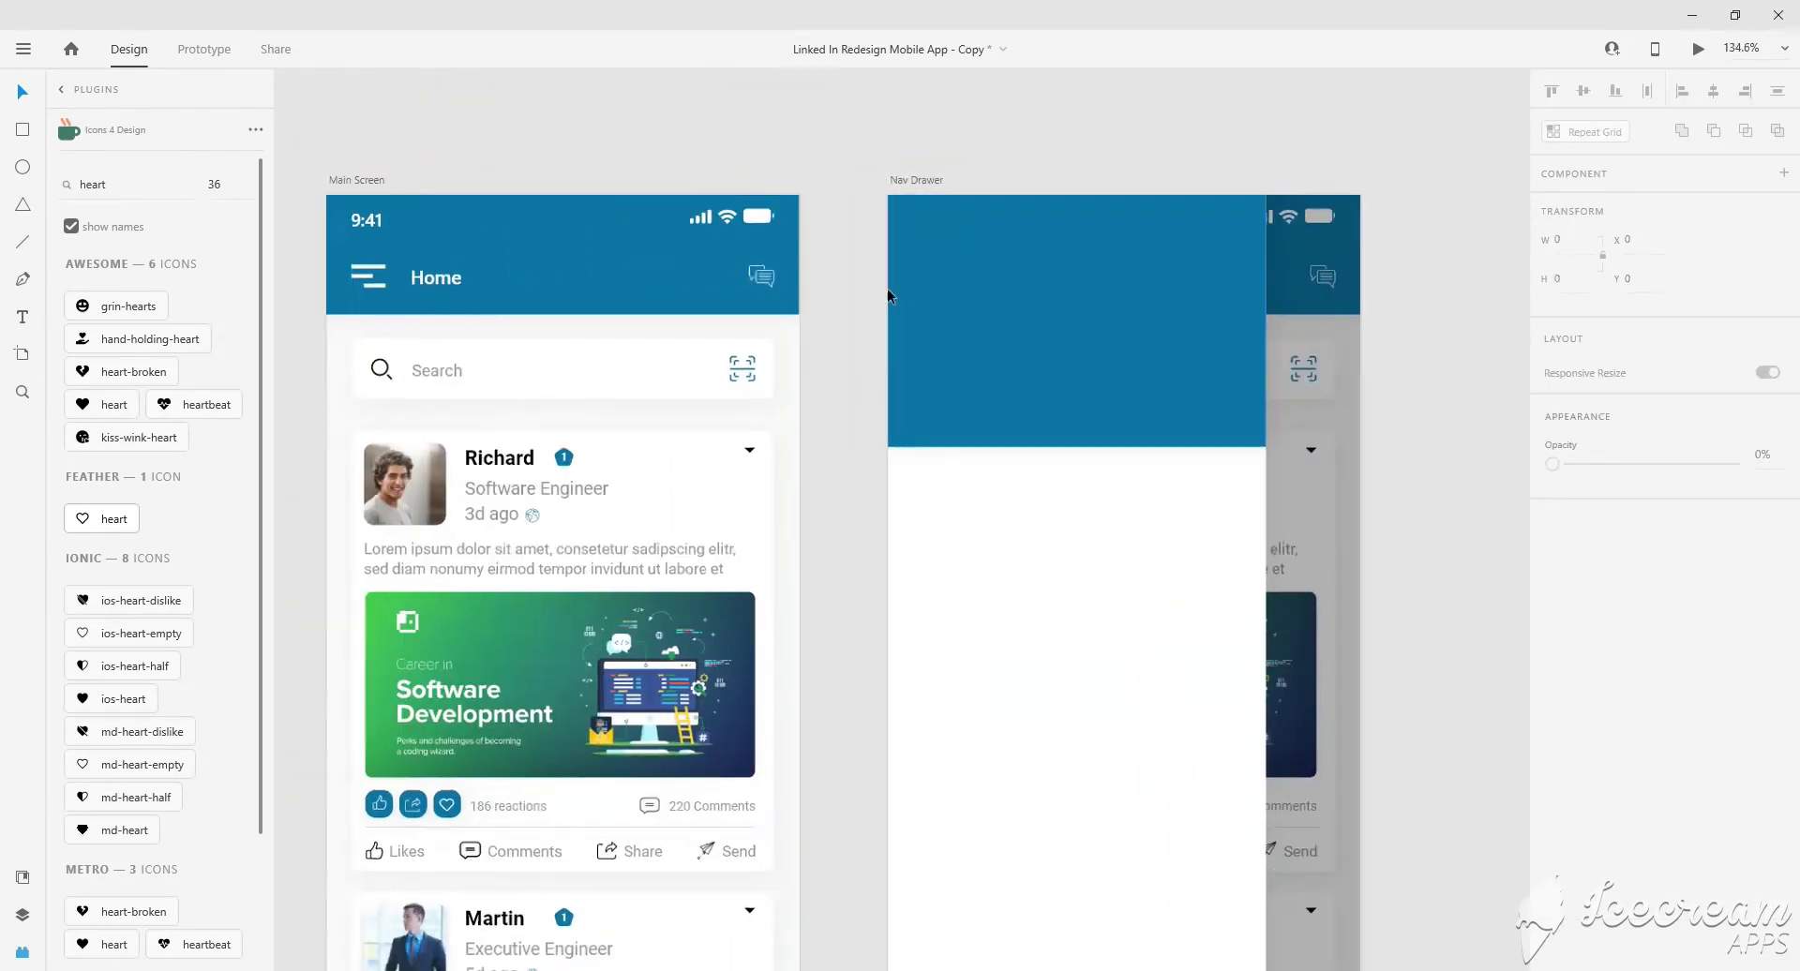
scroll(887, 289, down, 1)
click(516, 439)
key(ctrl+c)
click(1020, 300)
Paste the profile photo into the Nav Drawer header and enlarge it to 74 px.
key(ctrl+v)
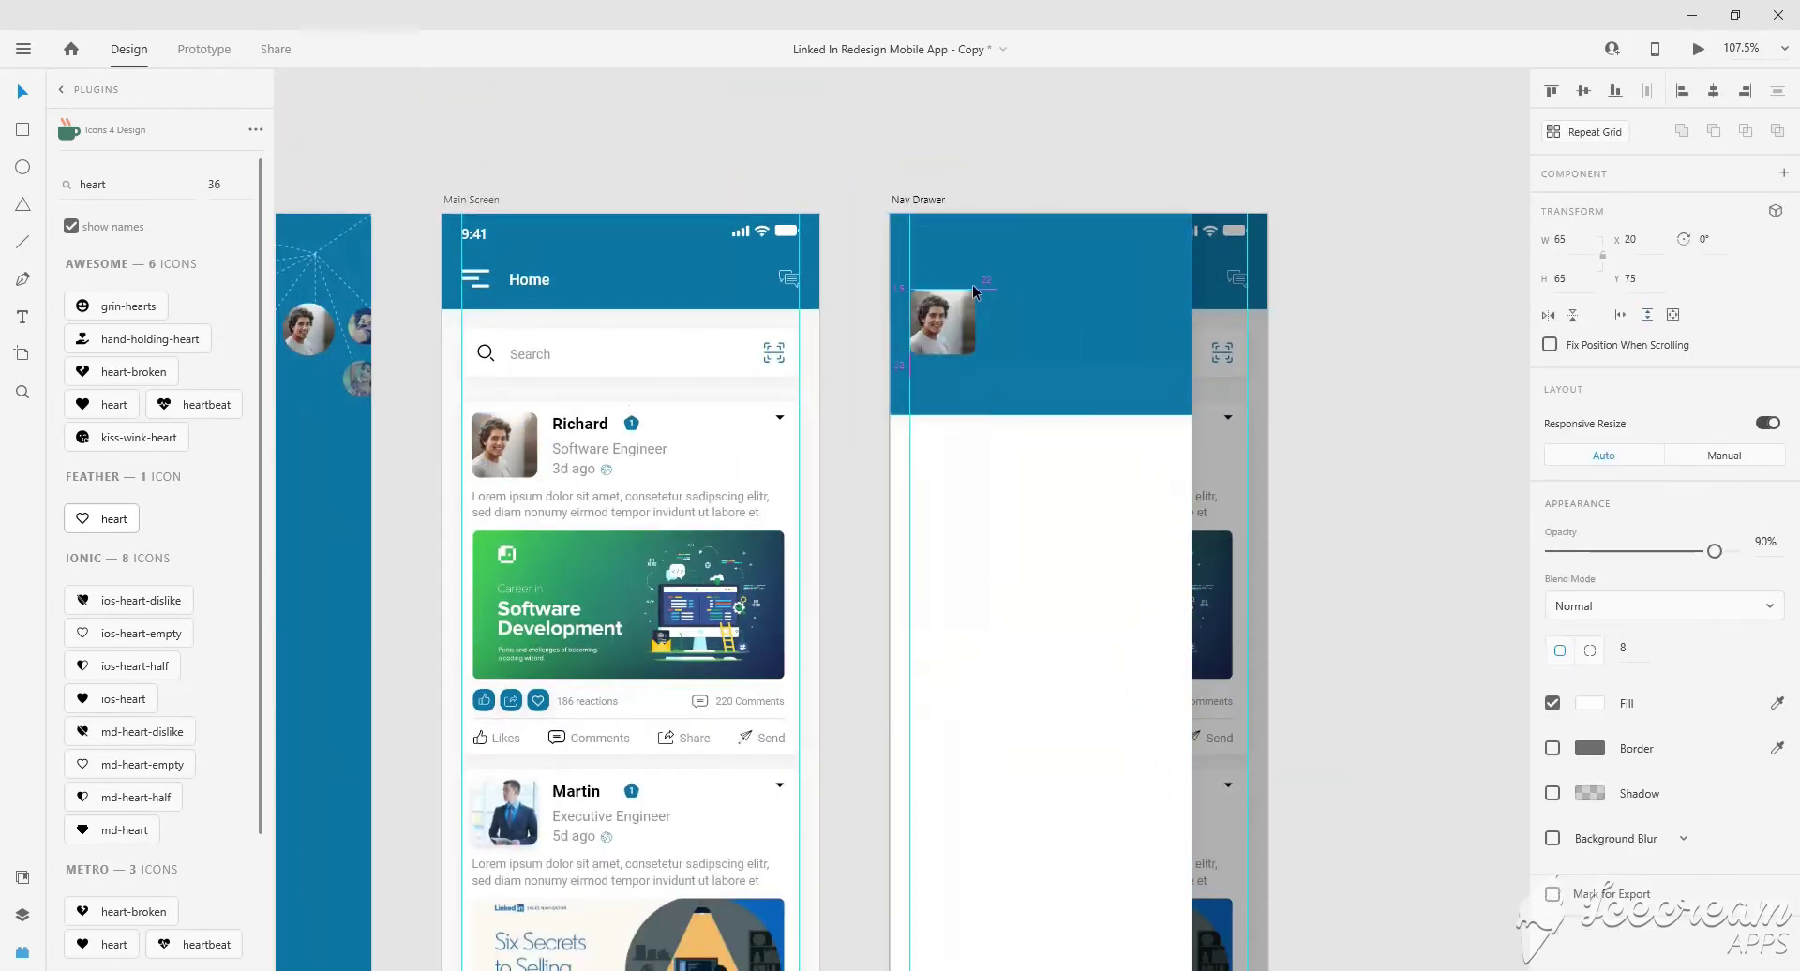
drag(972, 284, 959, 266)
scroll(958, 267, up, 2)
scroll(961, 357, up, 2)
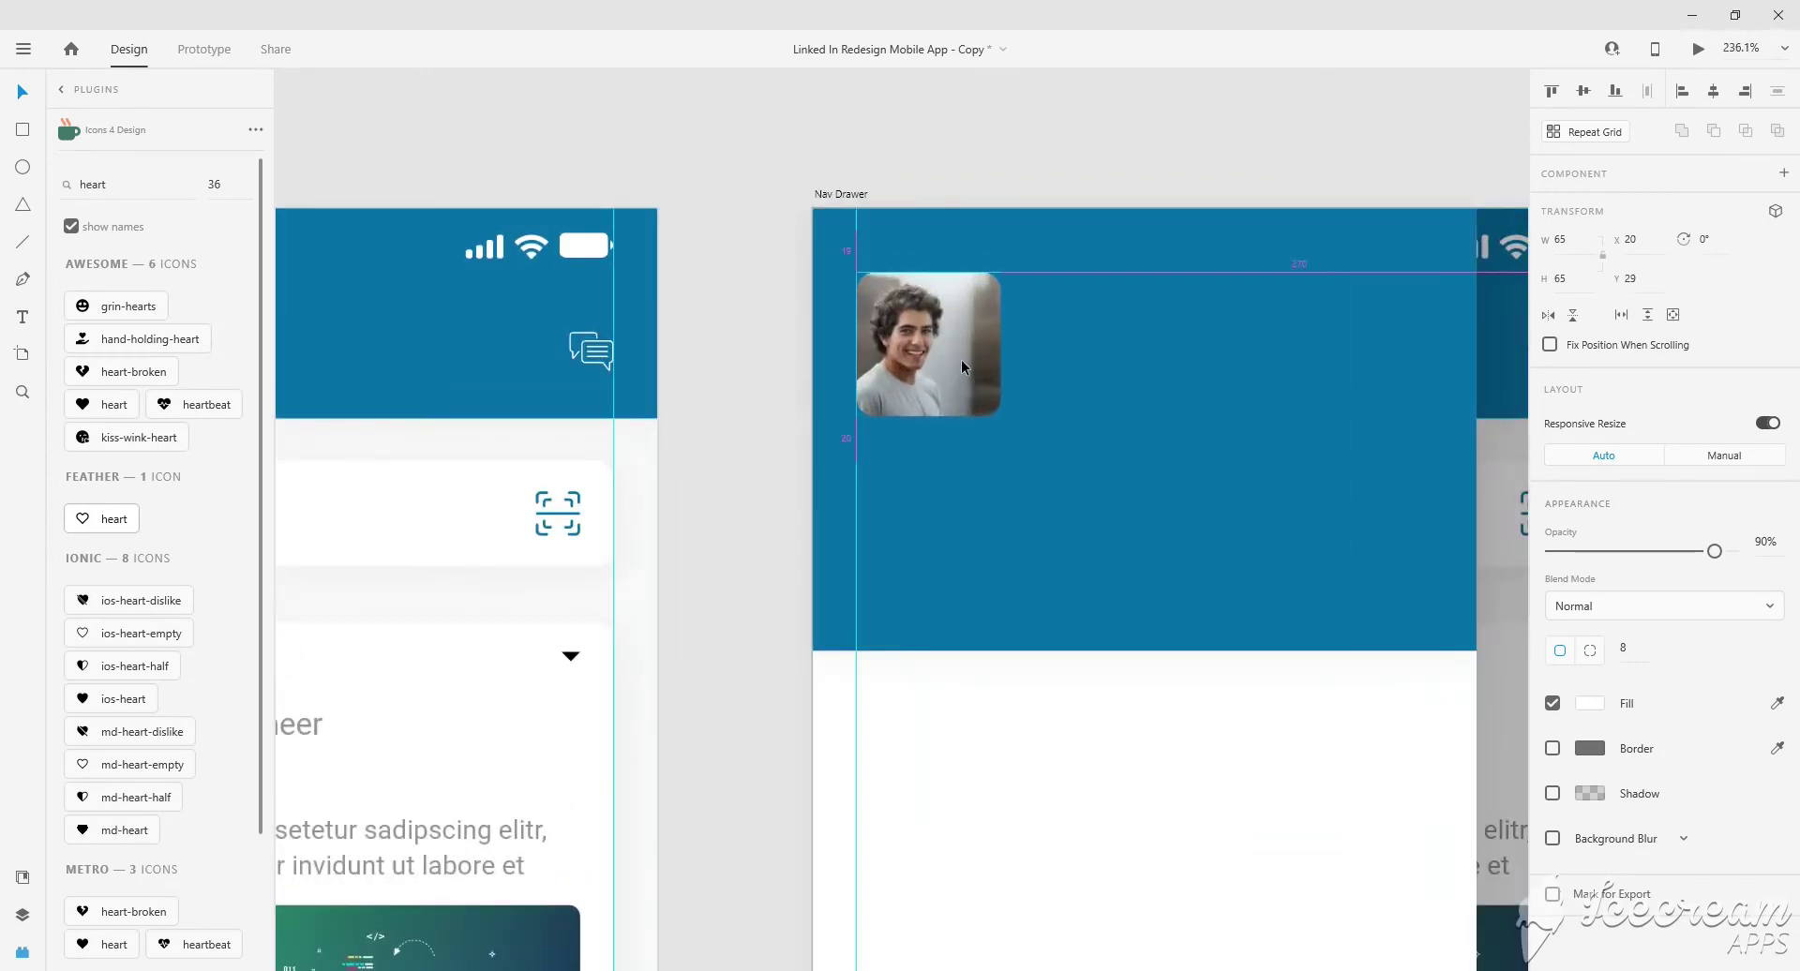
drag(962, 366, 960, 396)
scroll(949, 395, right, 3)
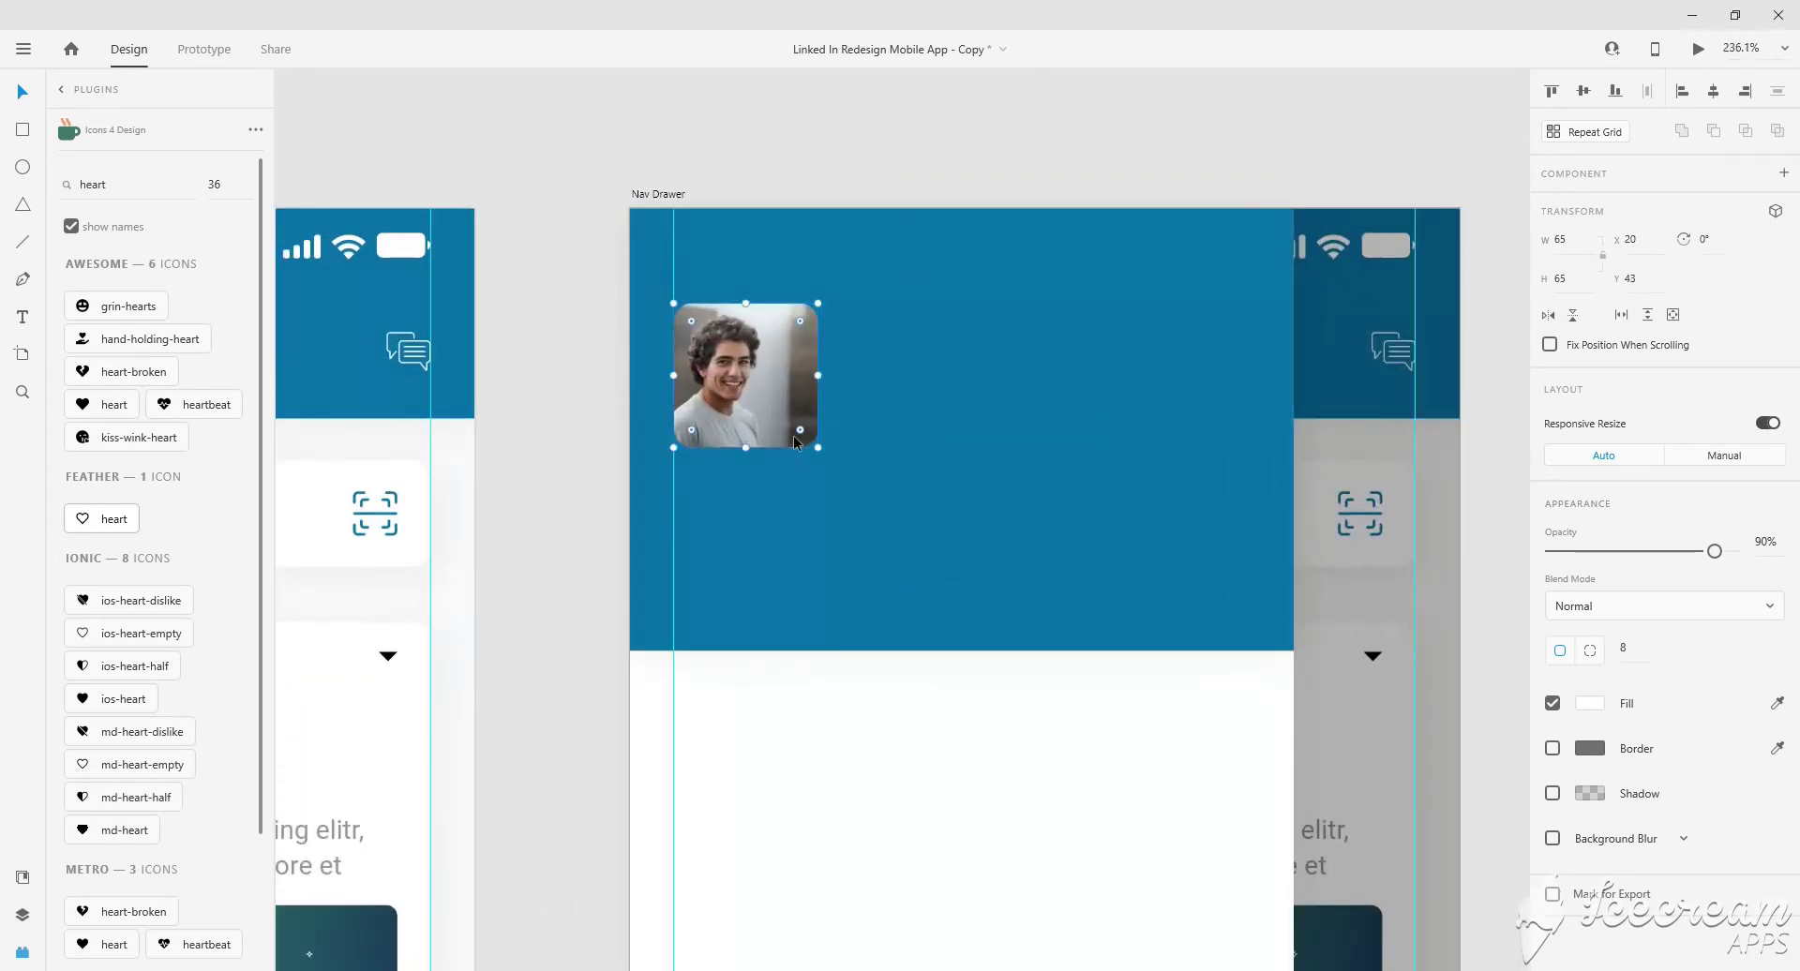
drag(818, 447, 837, 467)
Copy the Home title text into the Nav Drawer and place it beside the photo as the name.
scroll(886, 397, down, 1)
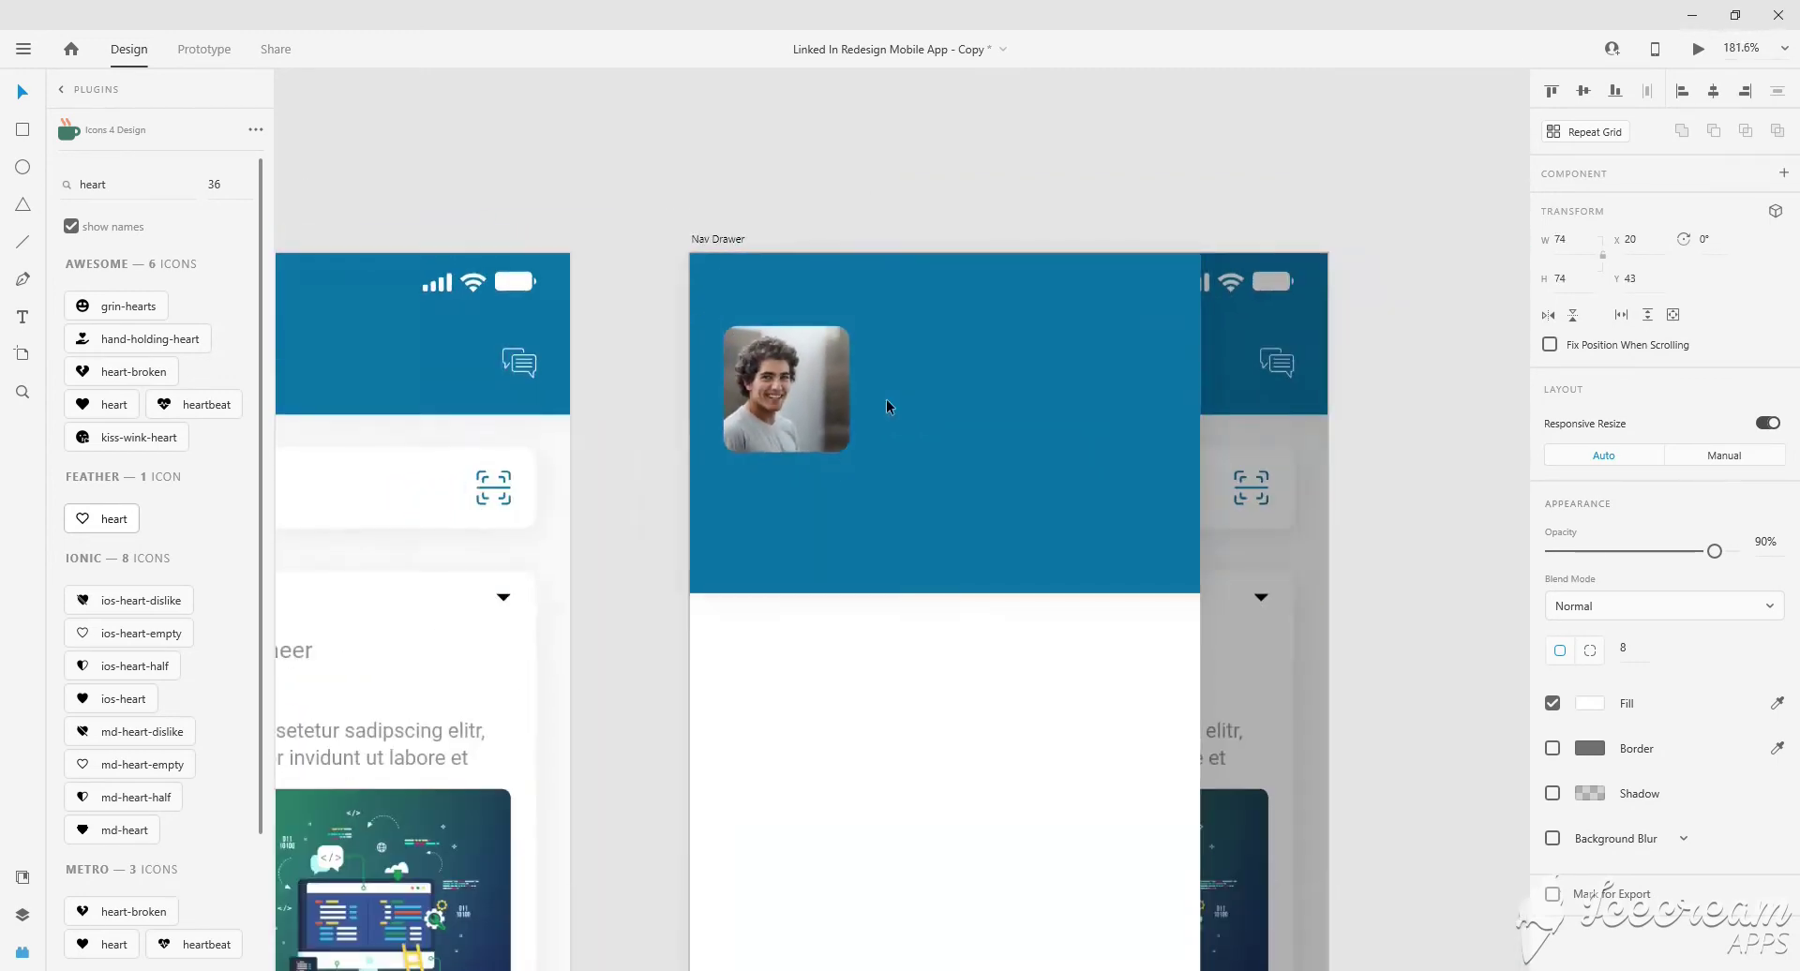
scroll(868, 369, up, 1)
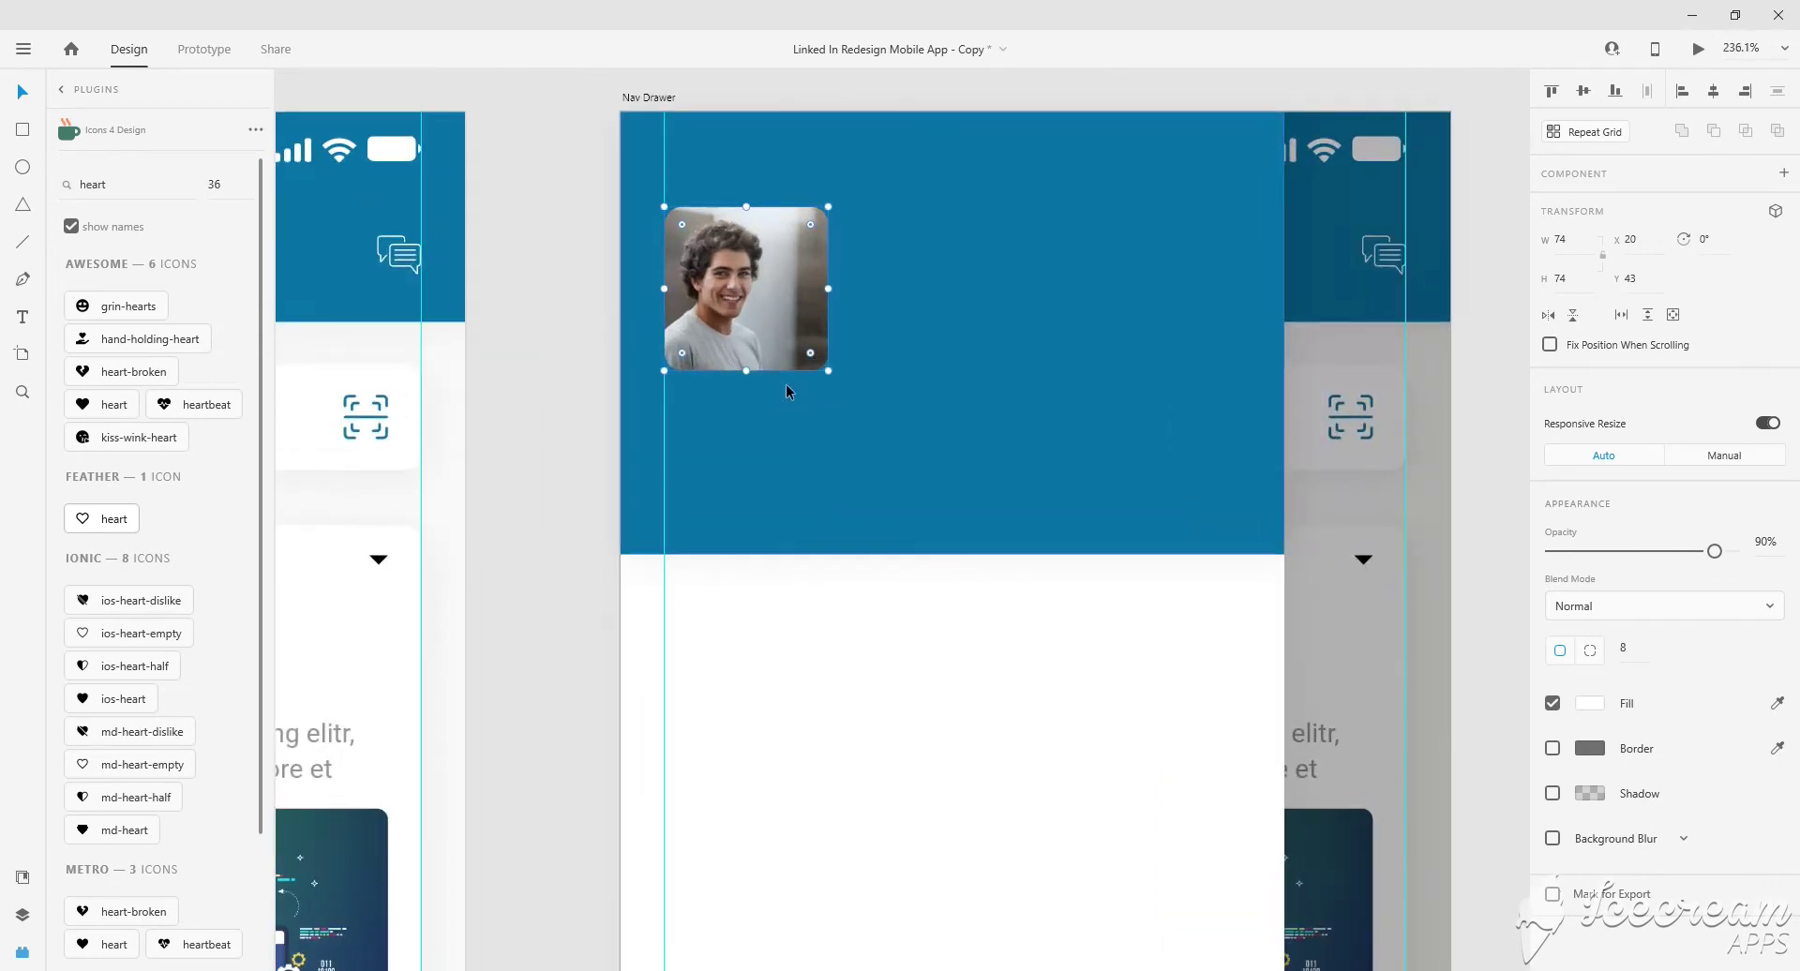
scroll(788, 392, down, 1)
click(388, 290)
key(ctrl+c)
click(1117, 450)
key(ctrl+v)
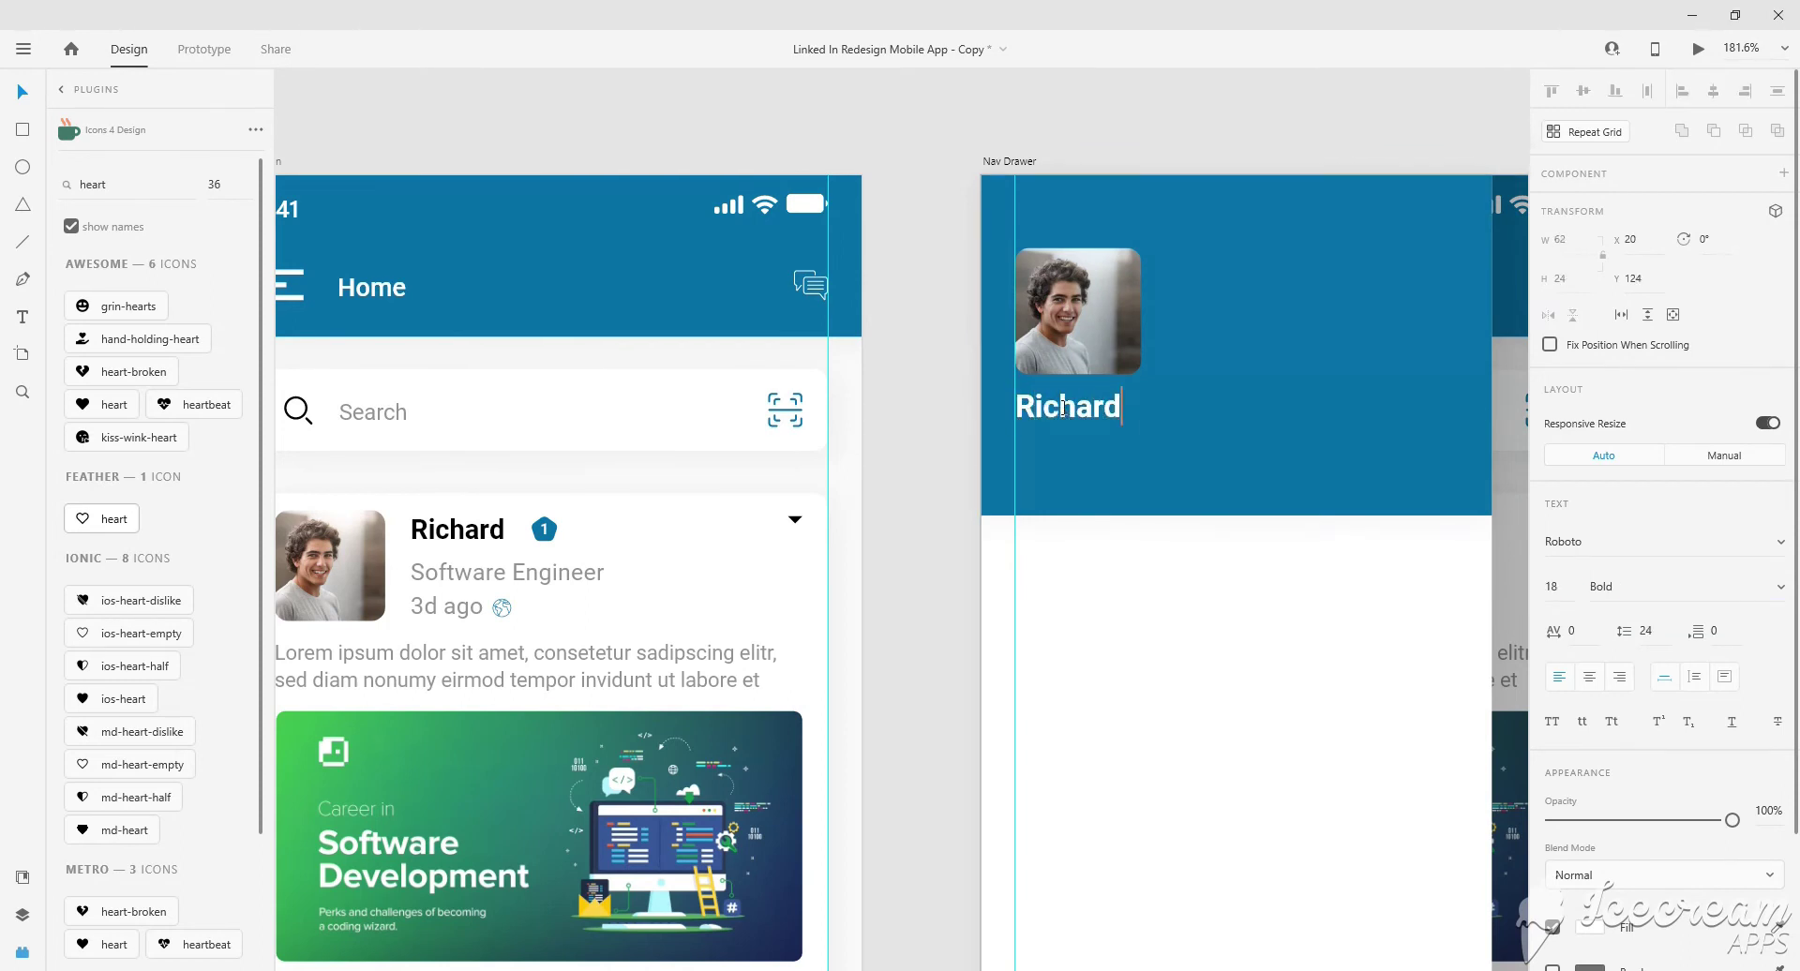
click(1092, 458)
scroll(1156, 423, right, 3)
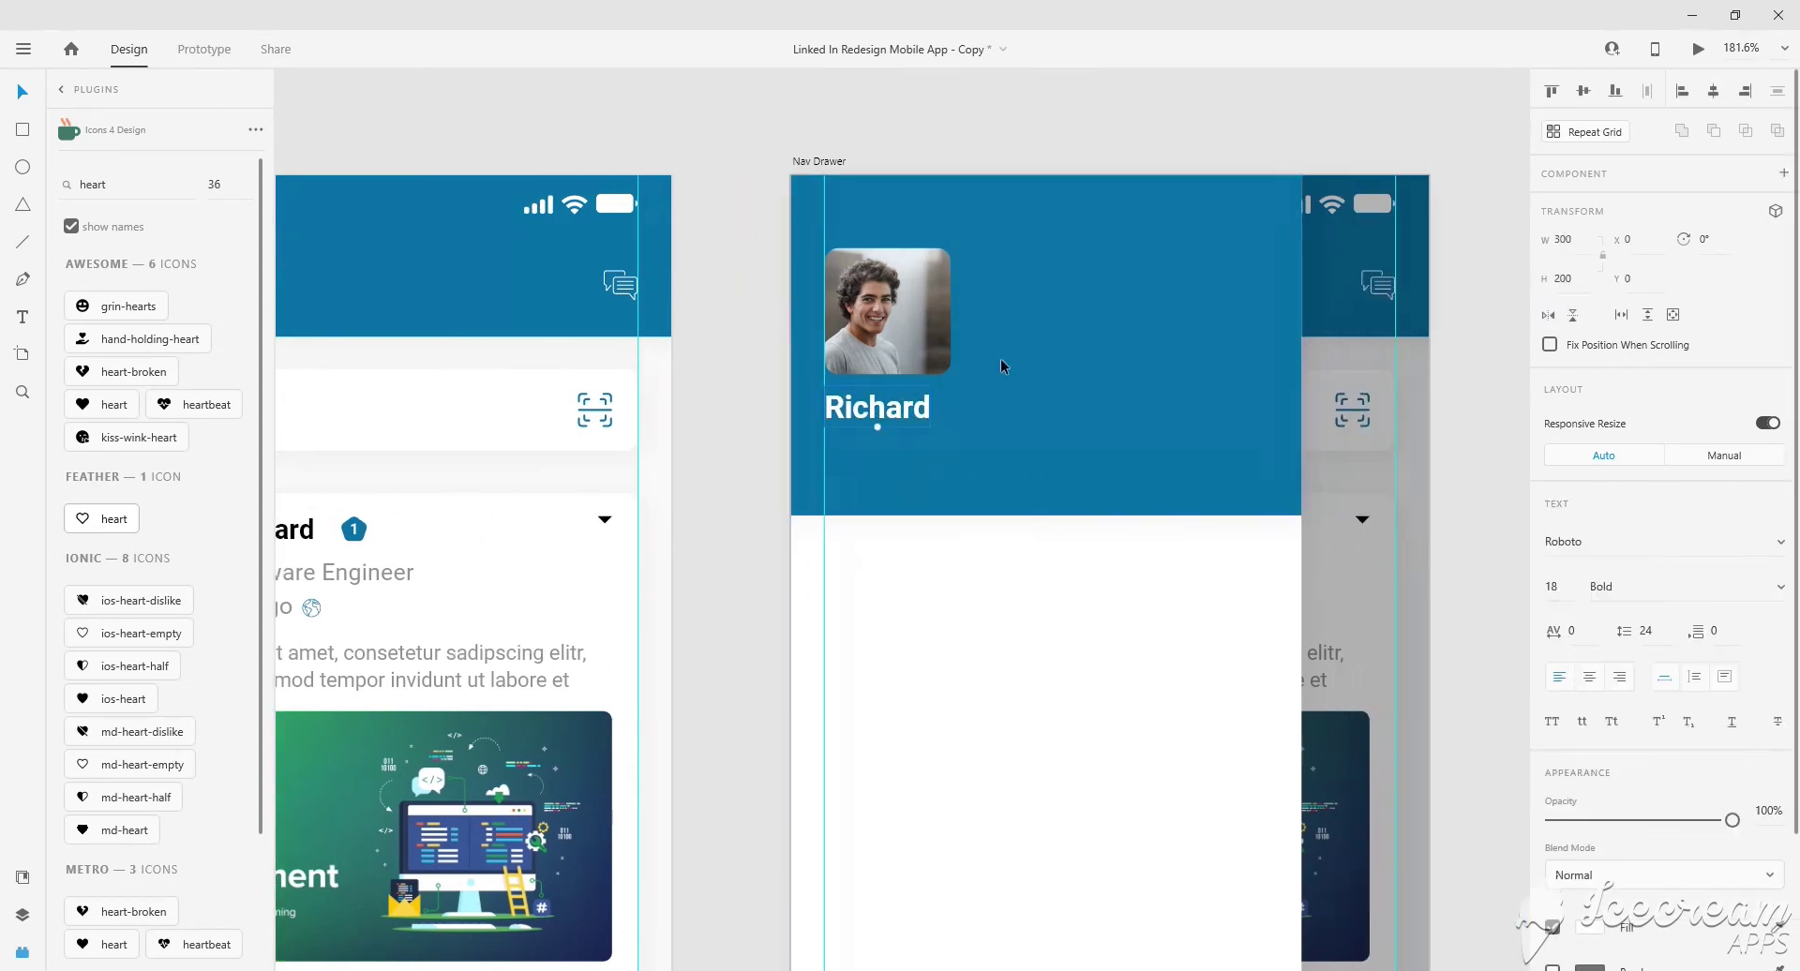
drag(924, 409, 1048, 272)
Copy the feed card's number badge into the Nav Drawer near the name.
scroll(1049, 272, down, 1)
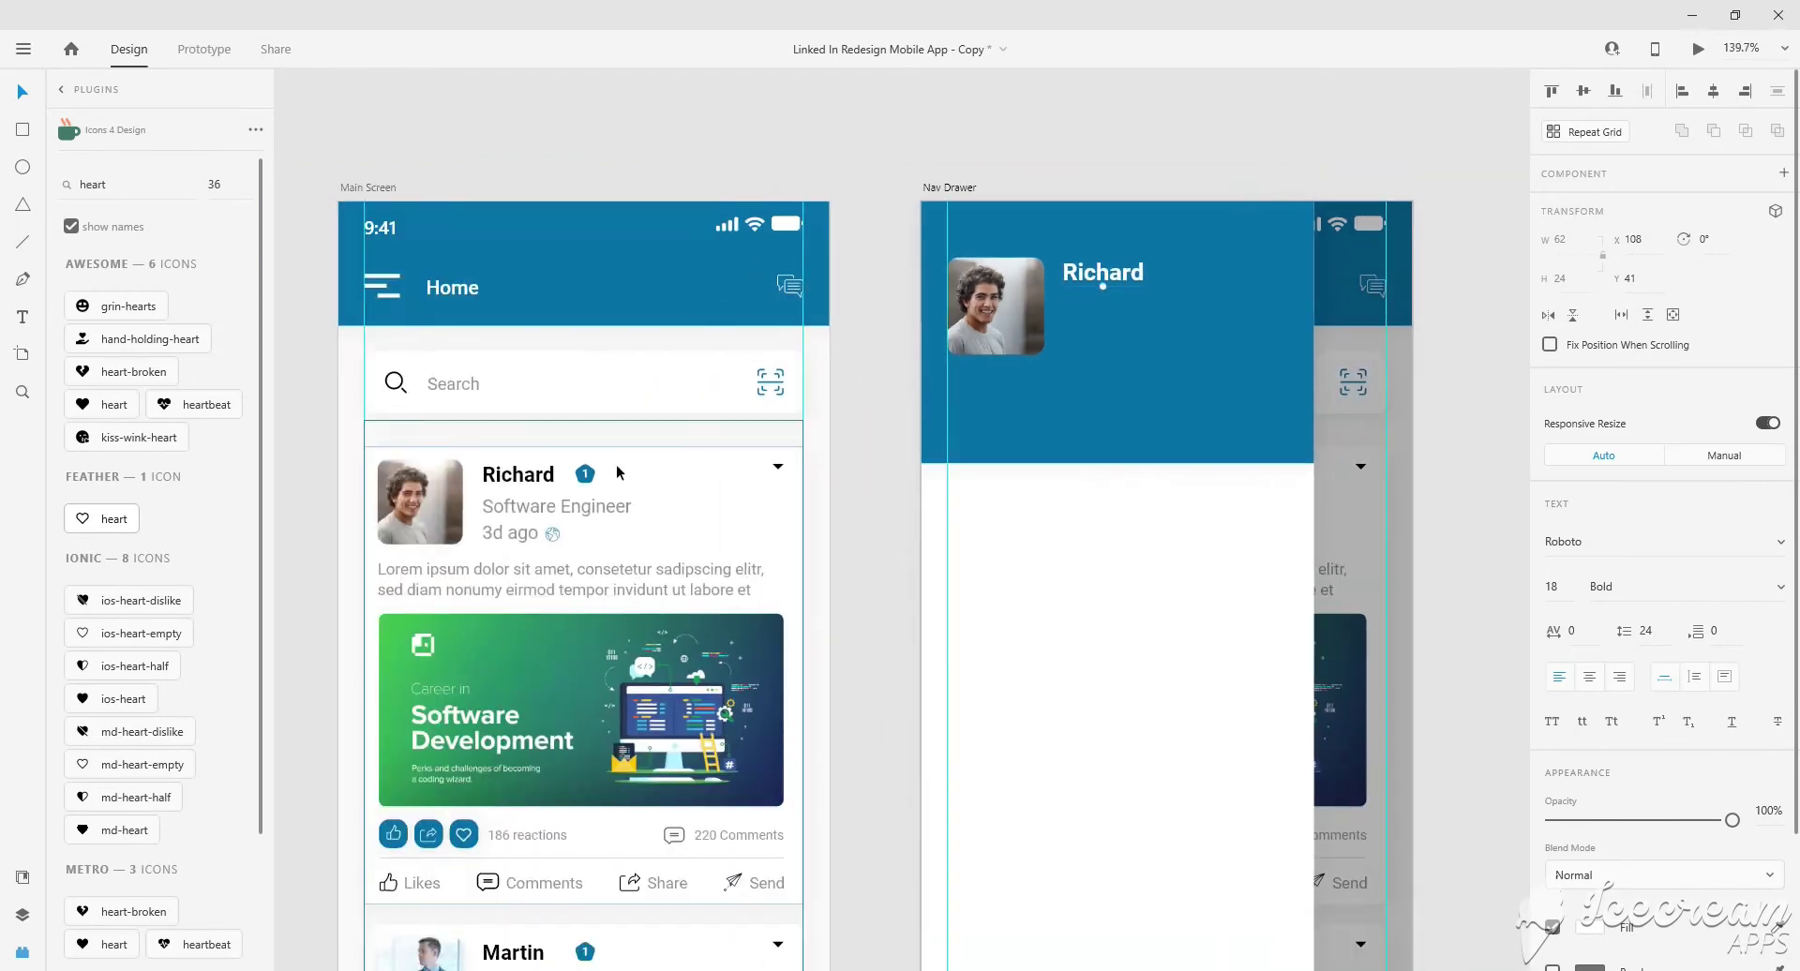
click(593, 481)
double_click(593, 480)
key(ctrl+c)
click(1035, 346)
scroll(1172, 268, up, 4)
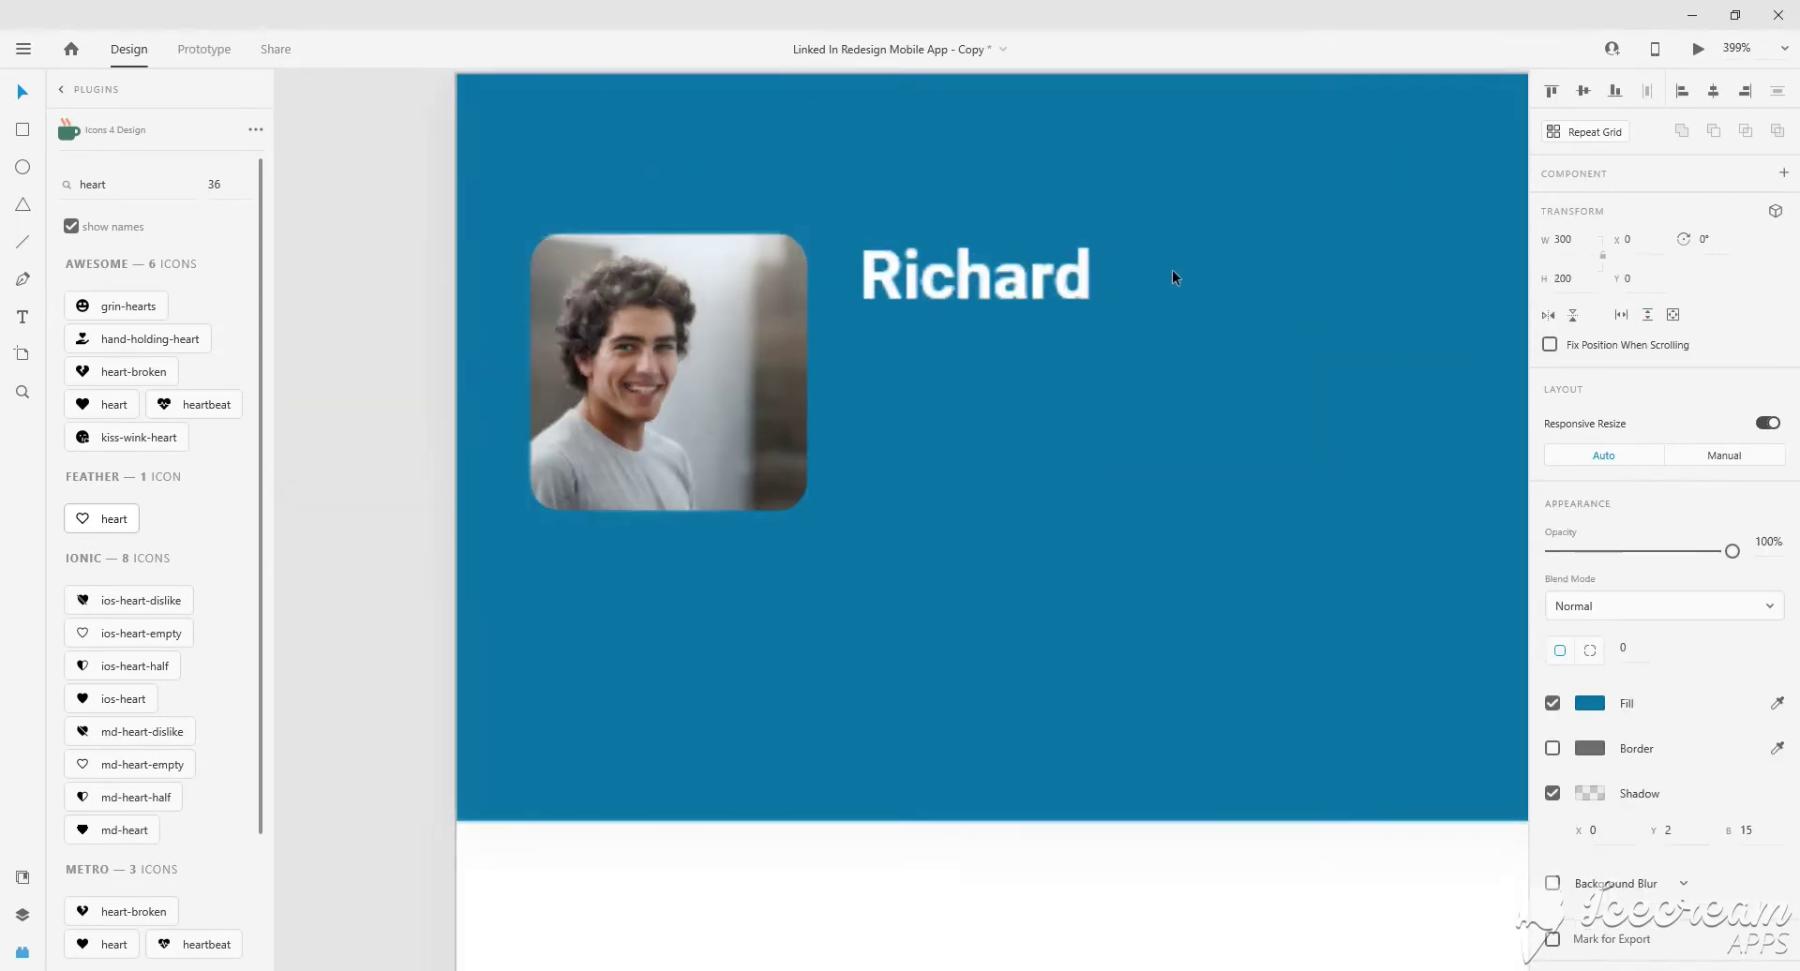
key(ctrl+v)
drag(1160, 850, 1198, 473)
drag(1234, 381, 1229, 373)
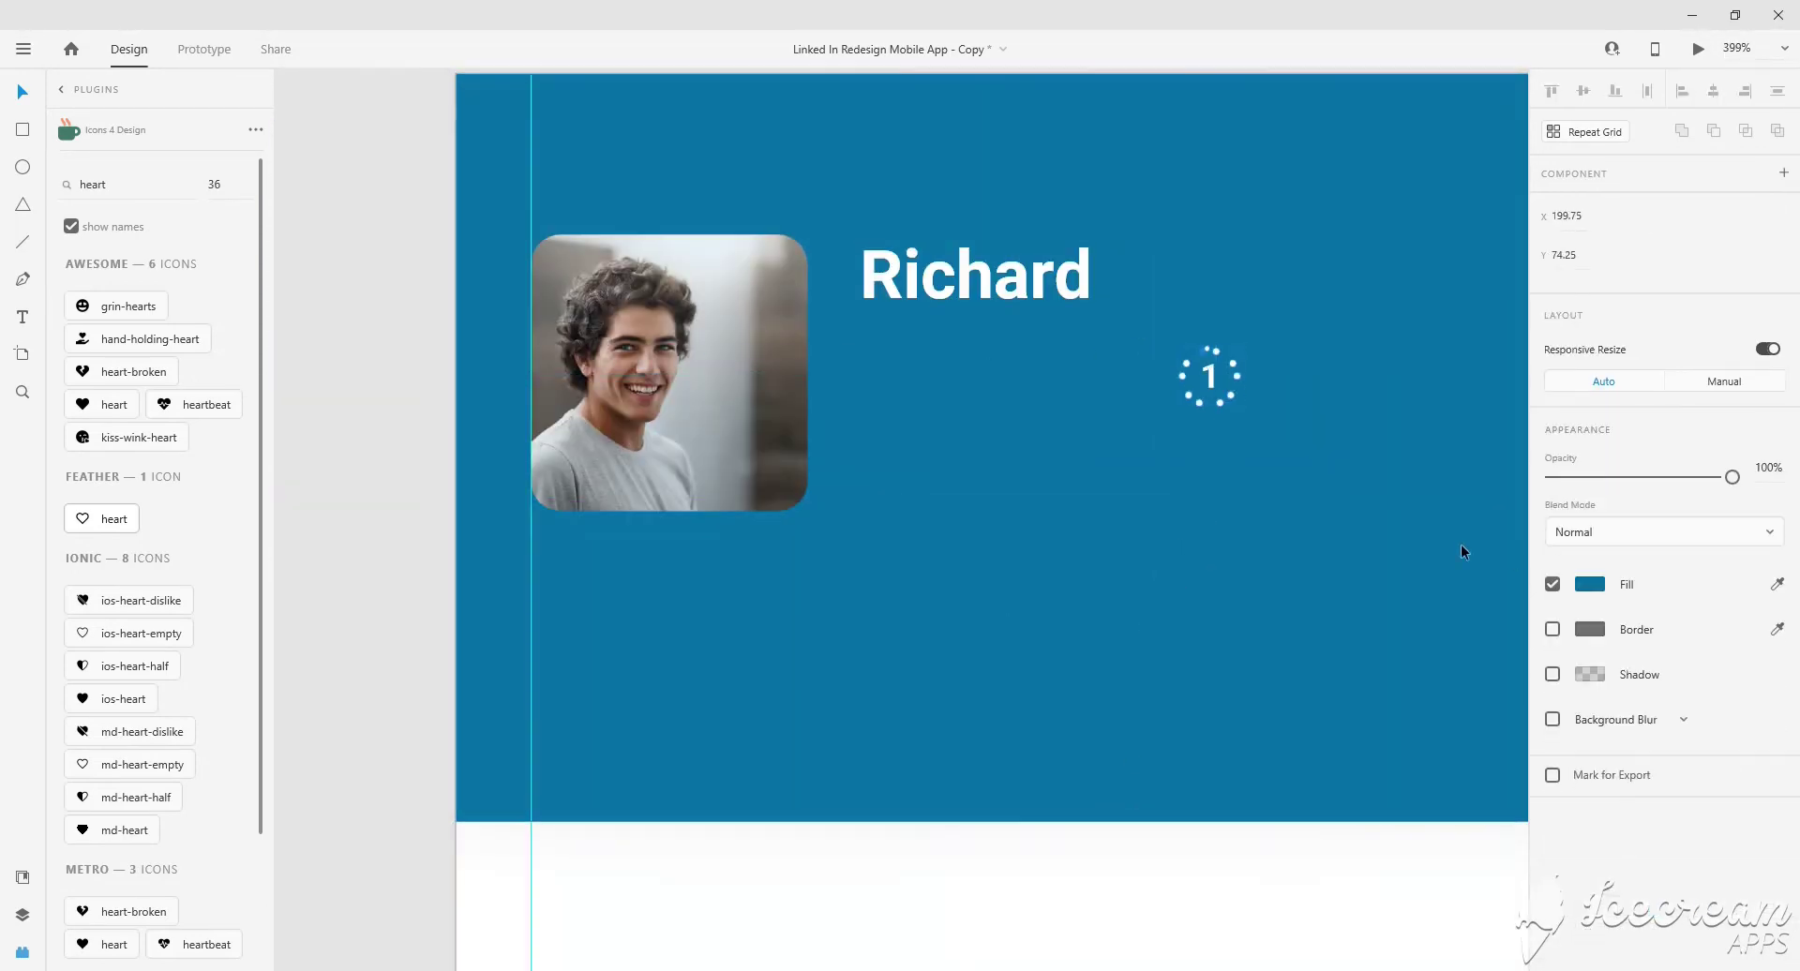
Make the badge white and position it right after the name.
click(1590, 584)
click(1219, 381)
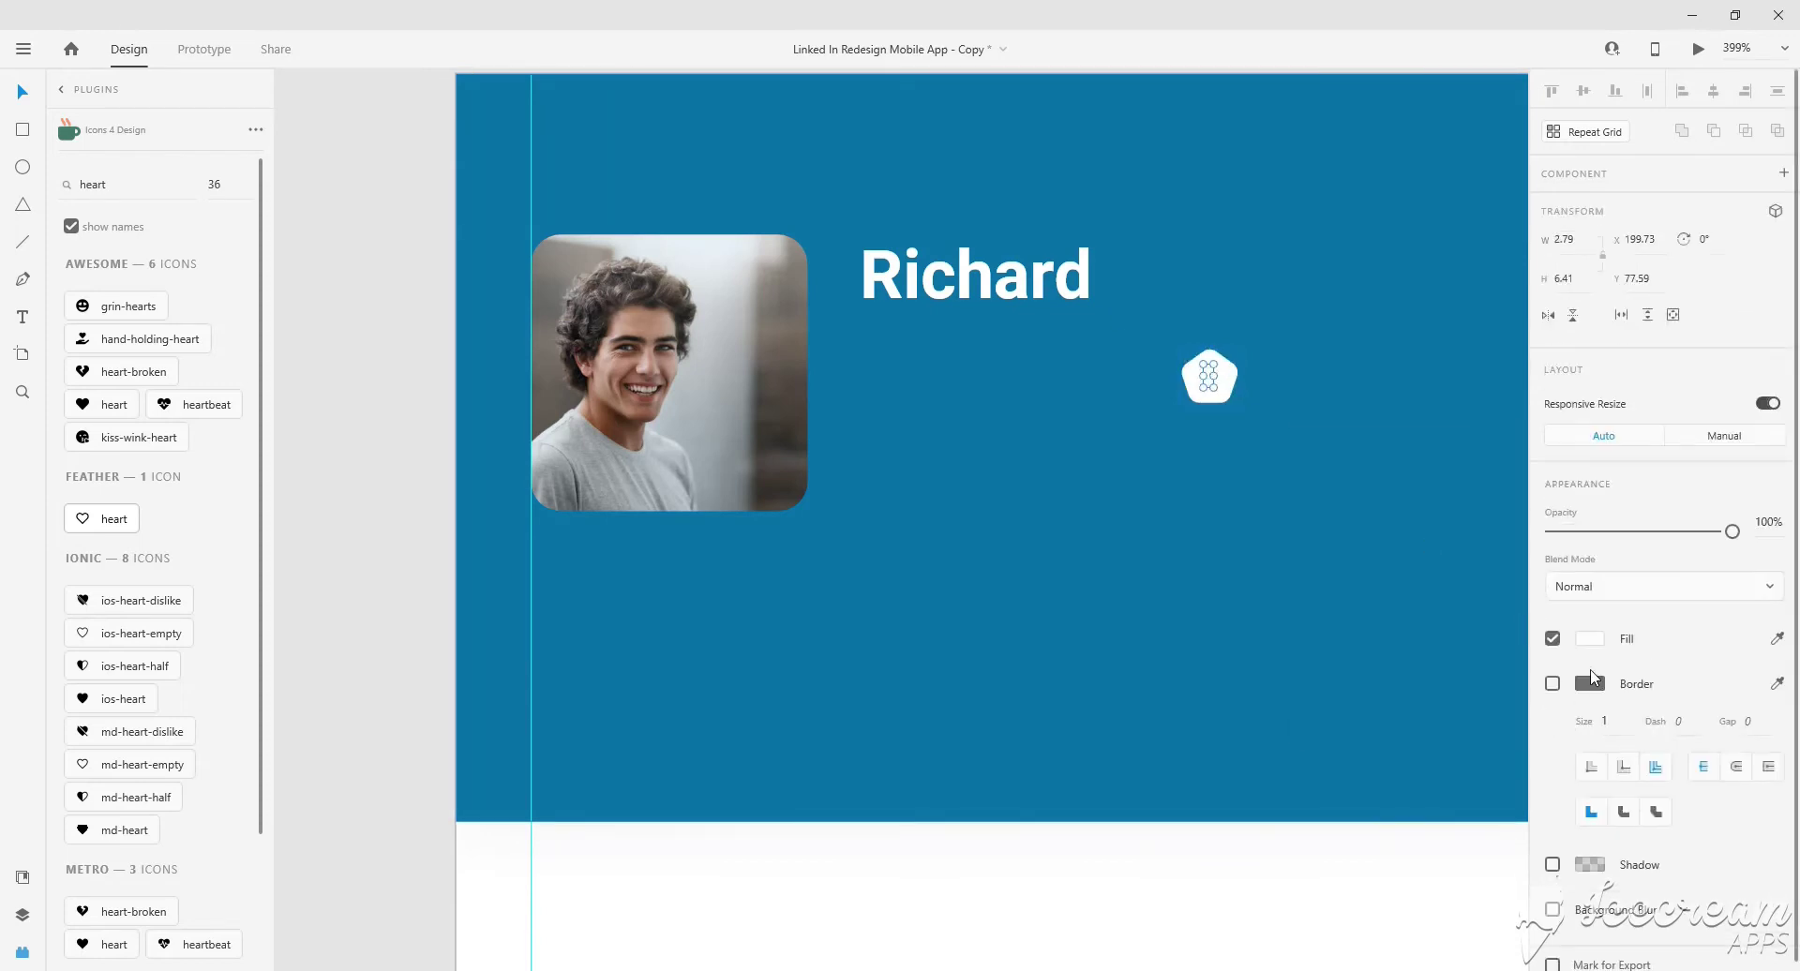
drag(1210, 385, 1215, 296)
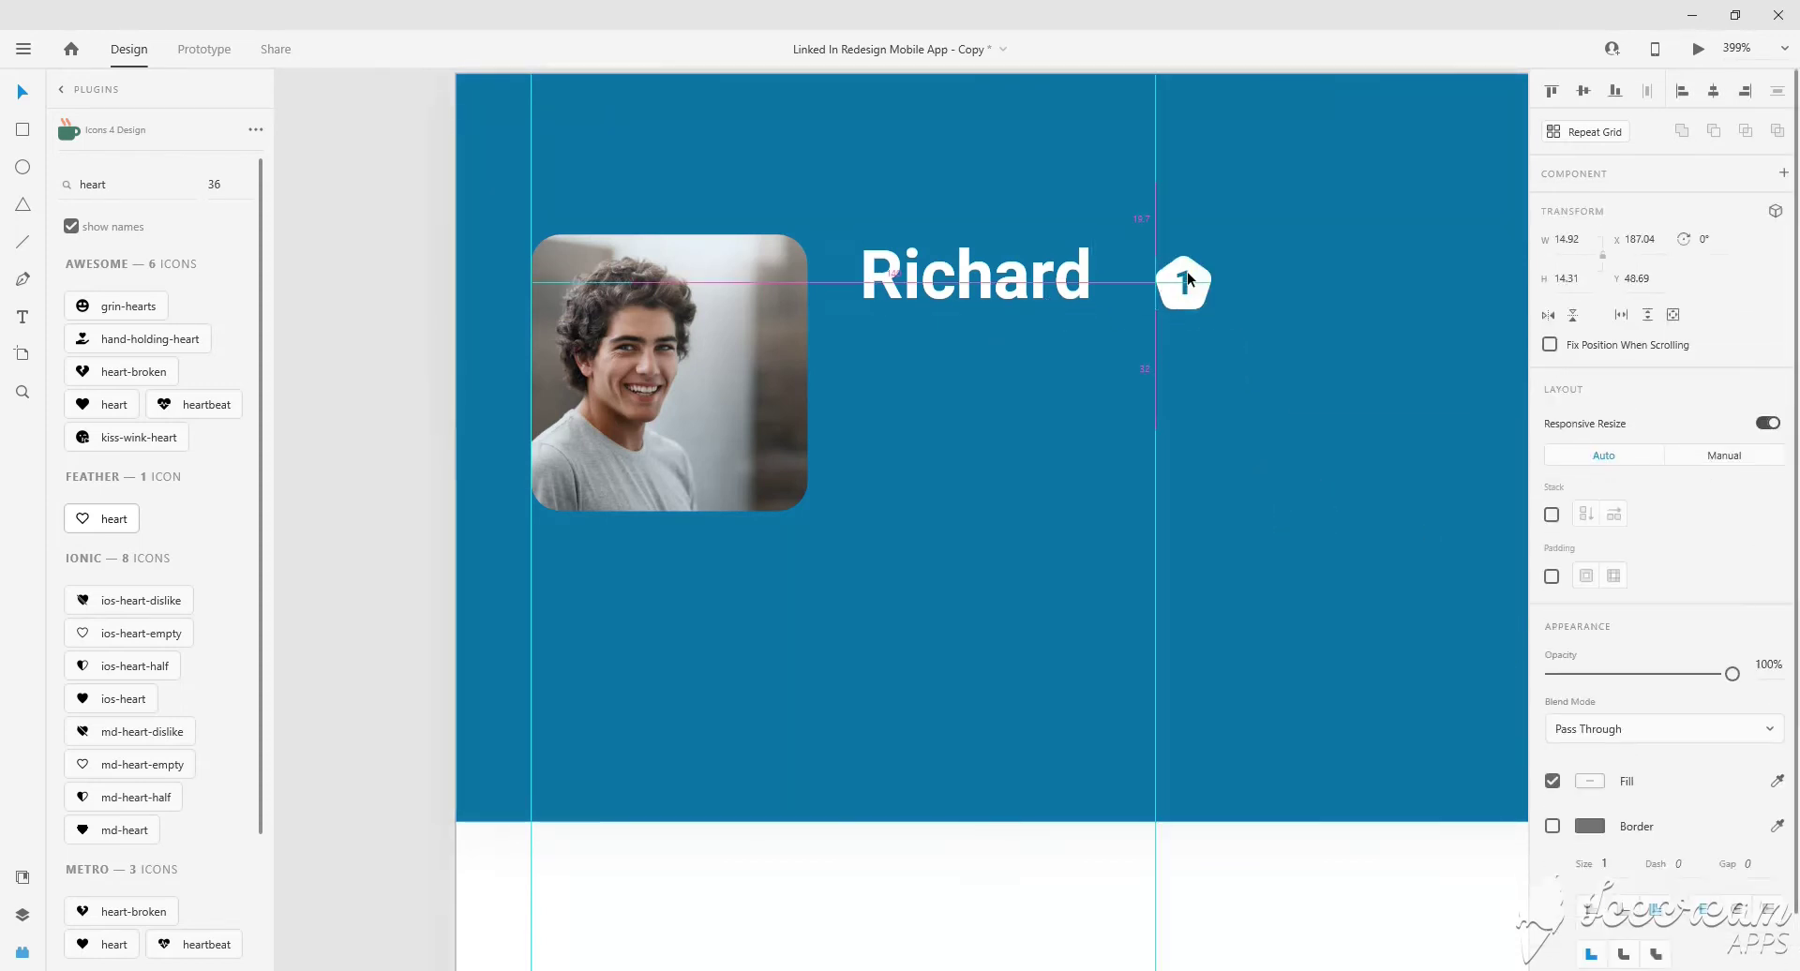
scroll(1229, 306, down, 3)
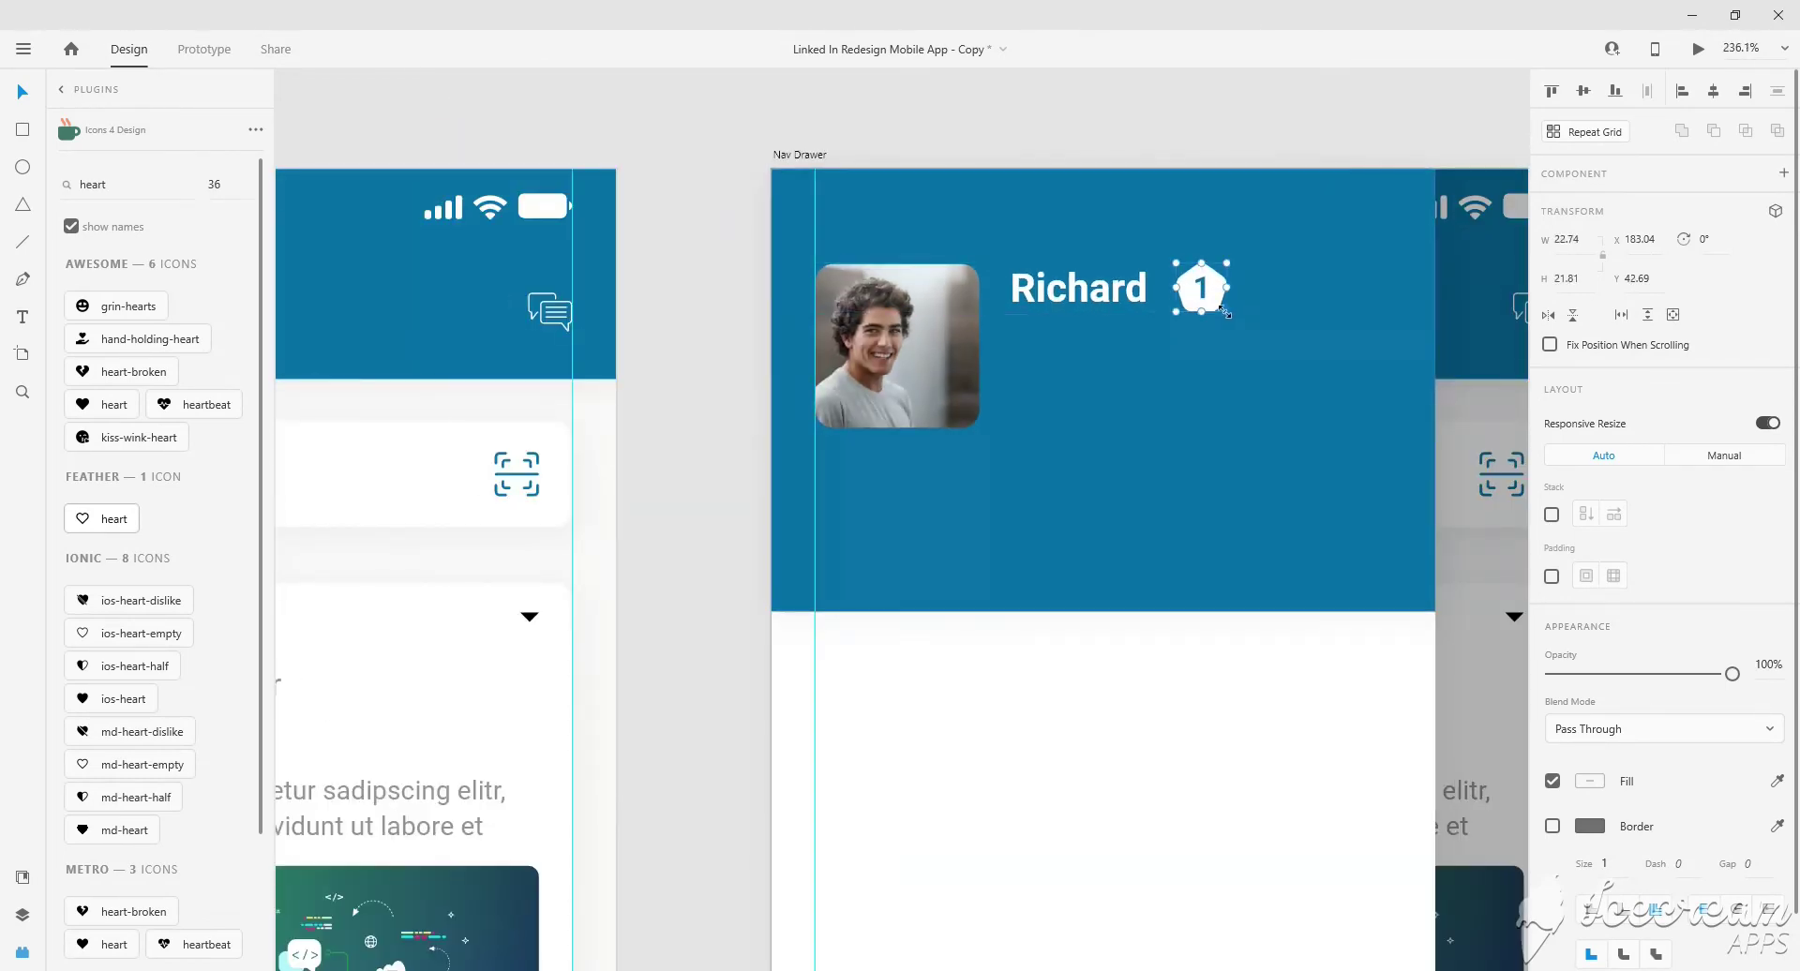
scroll(1172, 442, down, 2)
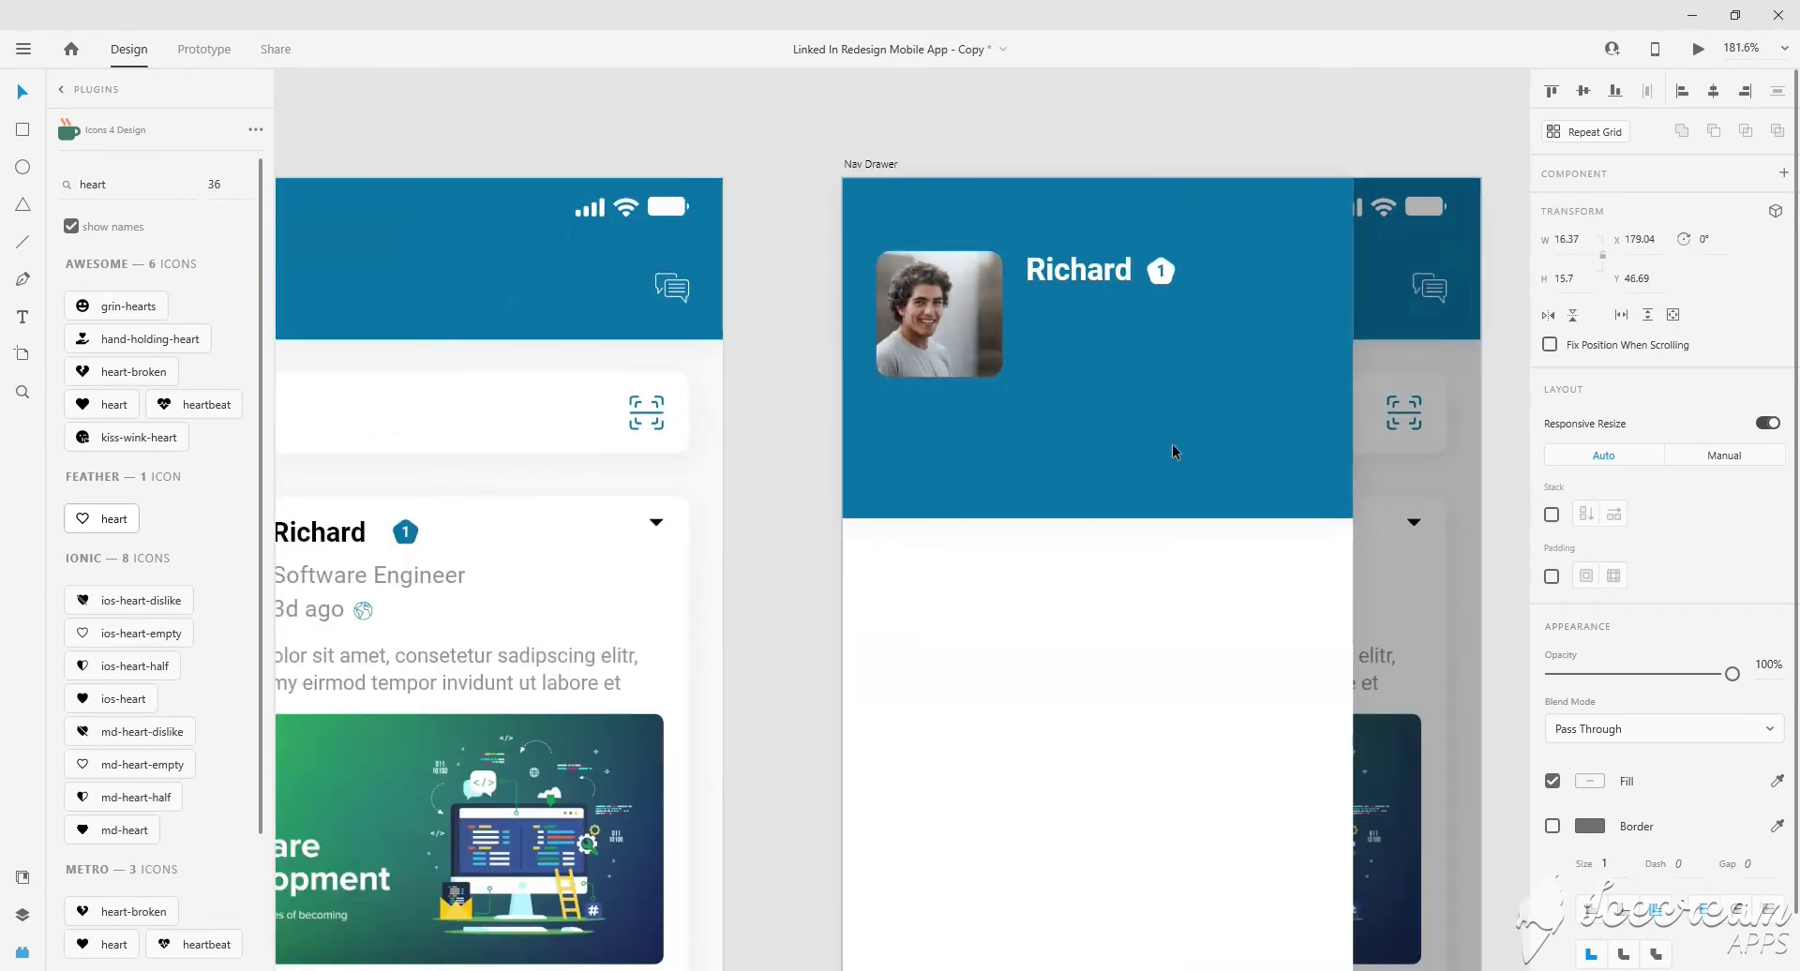
click(1176, 599)
scroll(1133, 548, down, 3)
Copy the job title text under the drawer name and make it white.
click(740, 554)
key(ctrl+c)
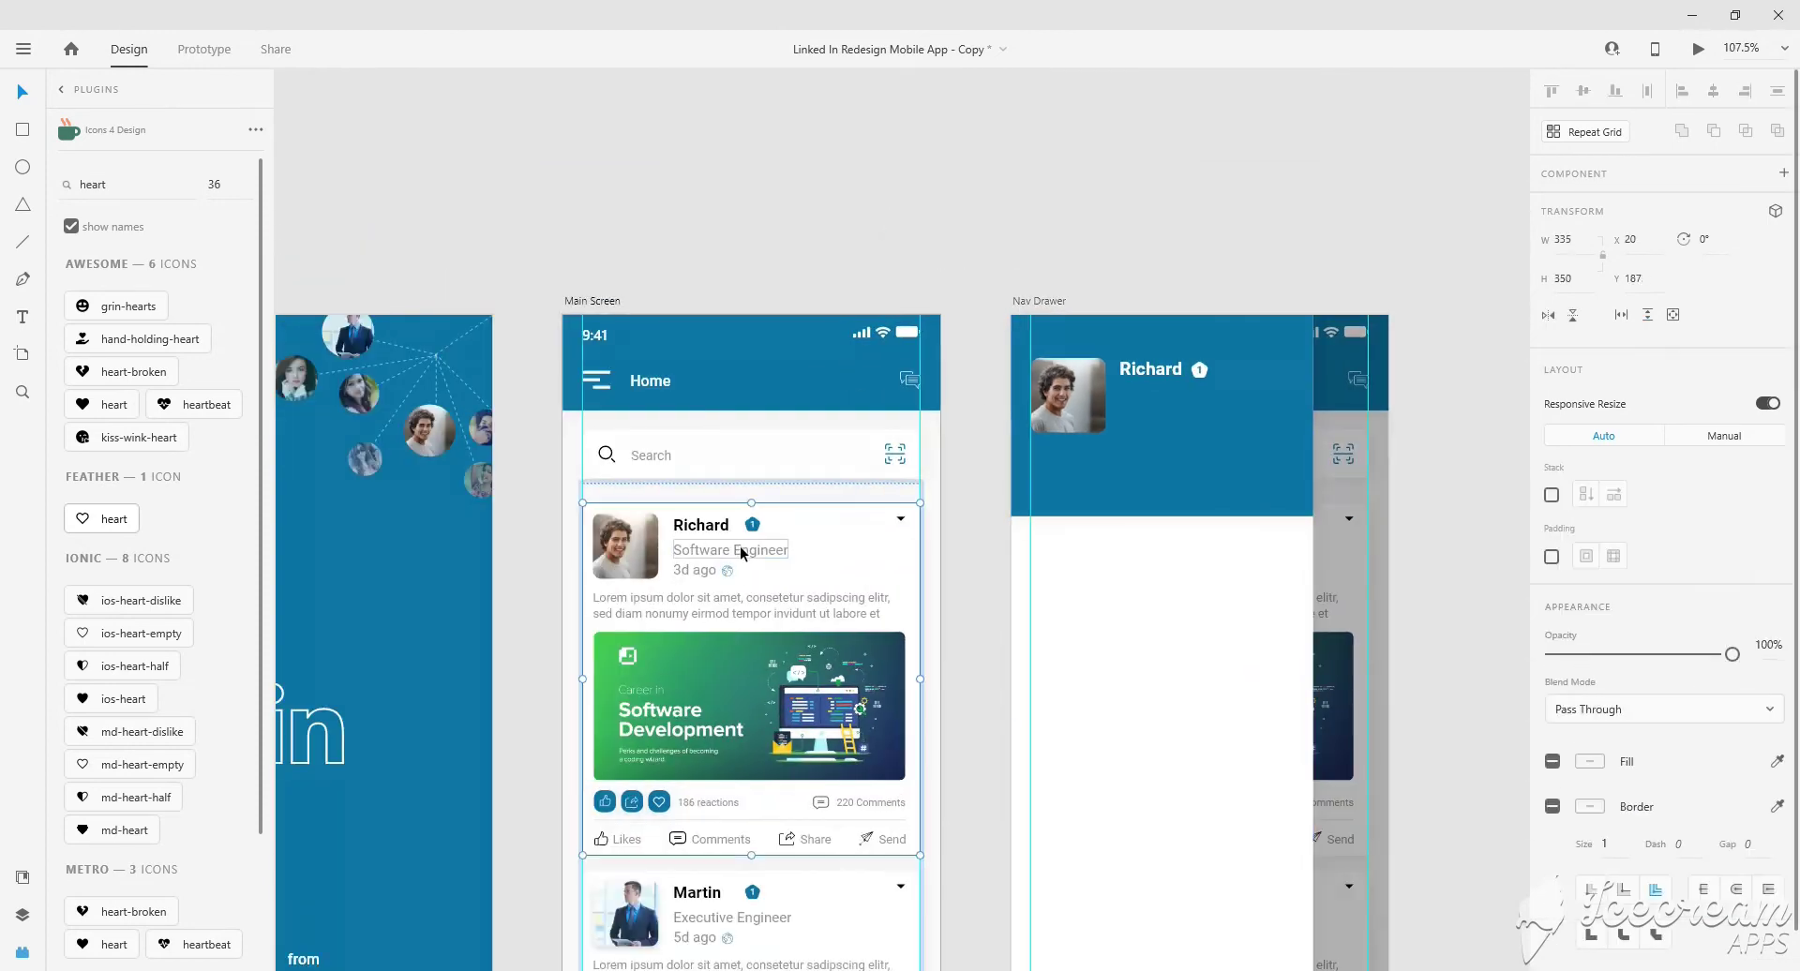
click(1170, 614)
key(ctrl+v)
scroll(1131, 431, up, 3)
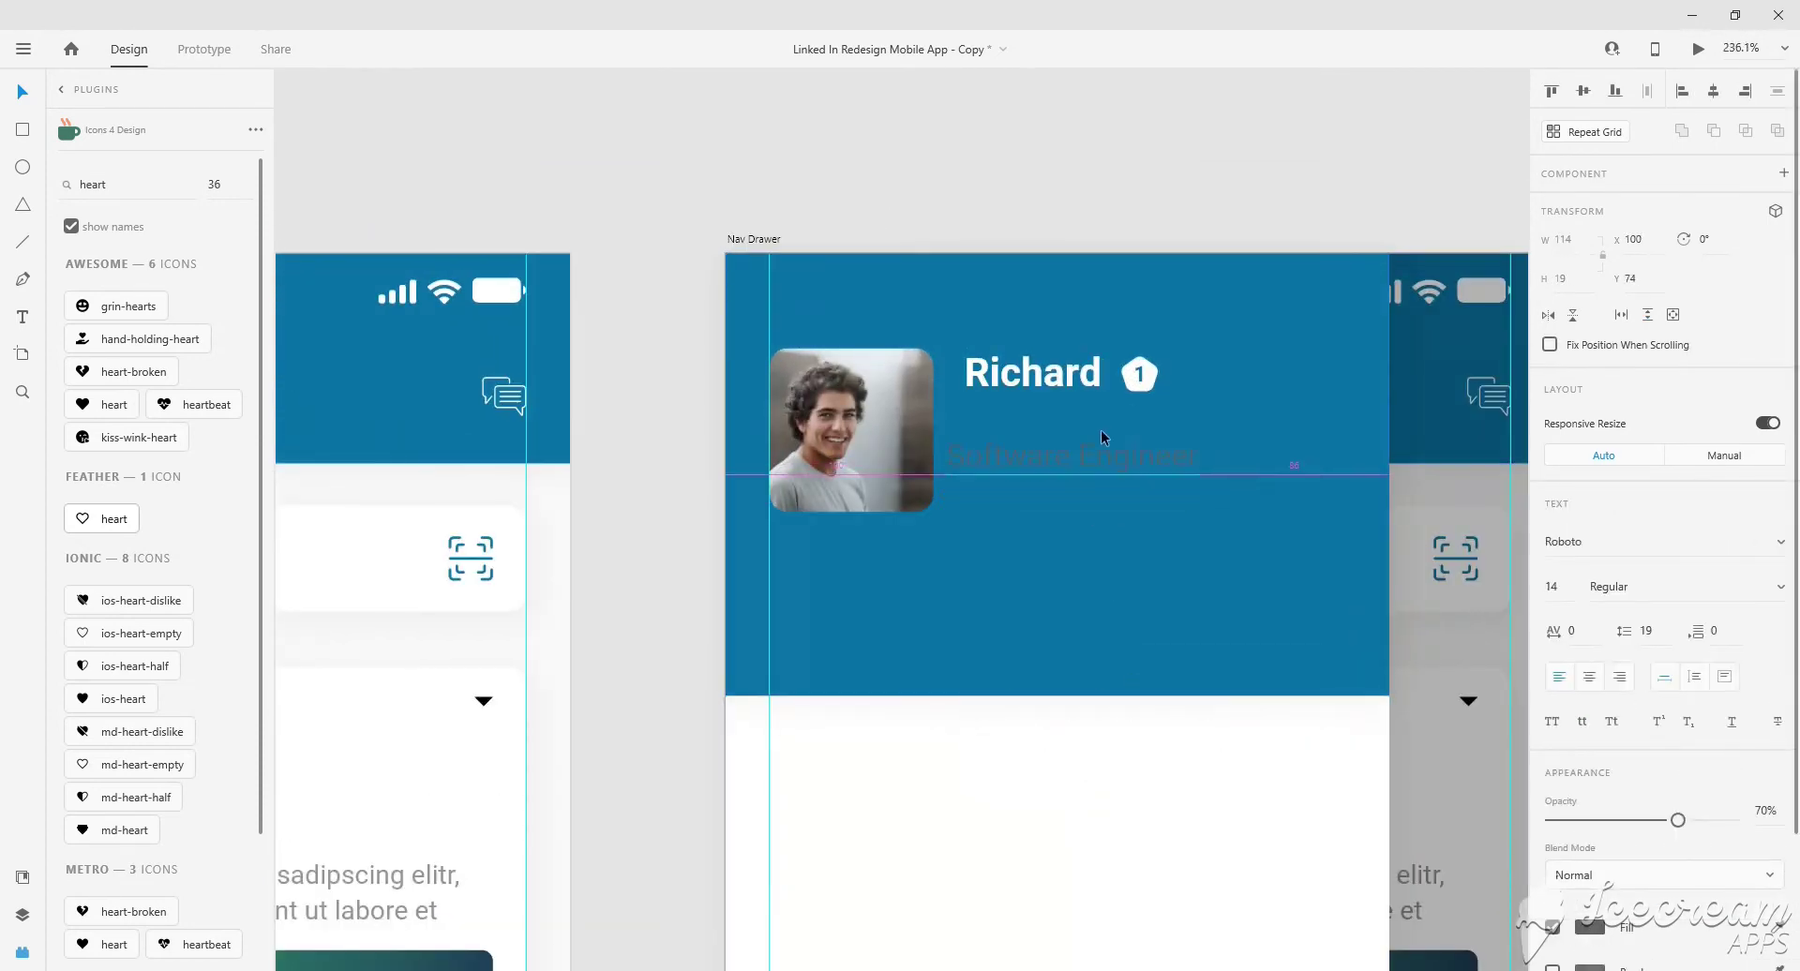
drag(1122, 768, 1117, 424)
double_click(1117, 424)
key(Right)
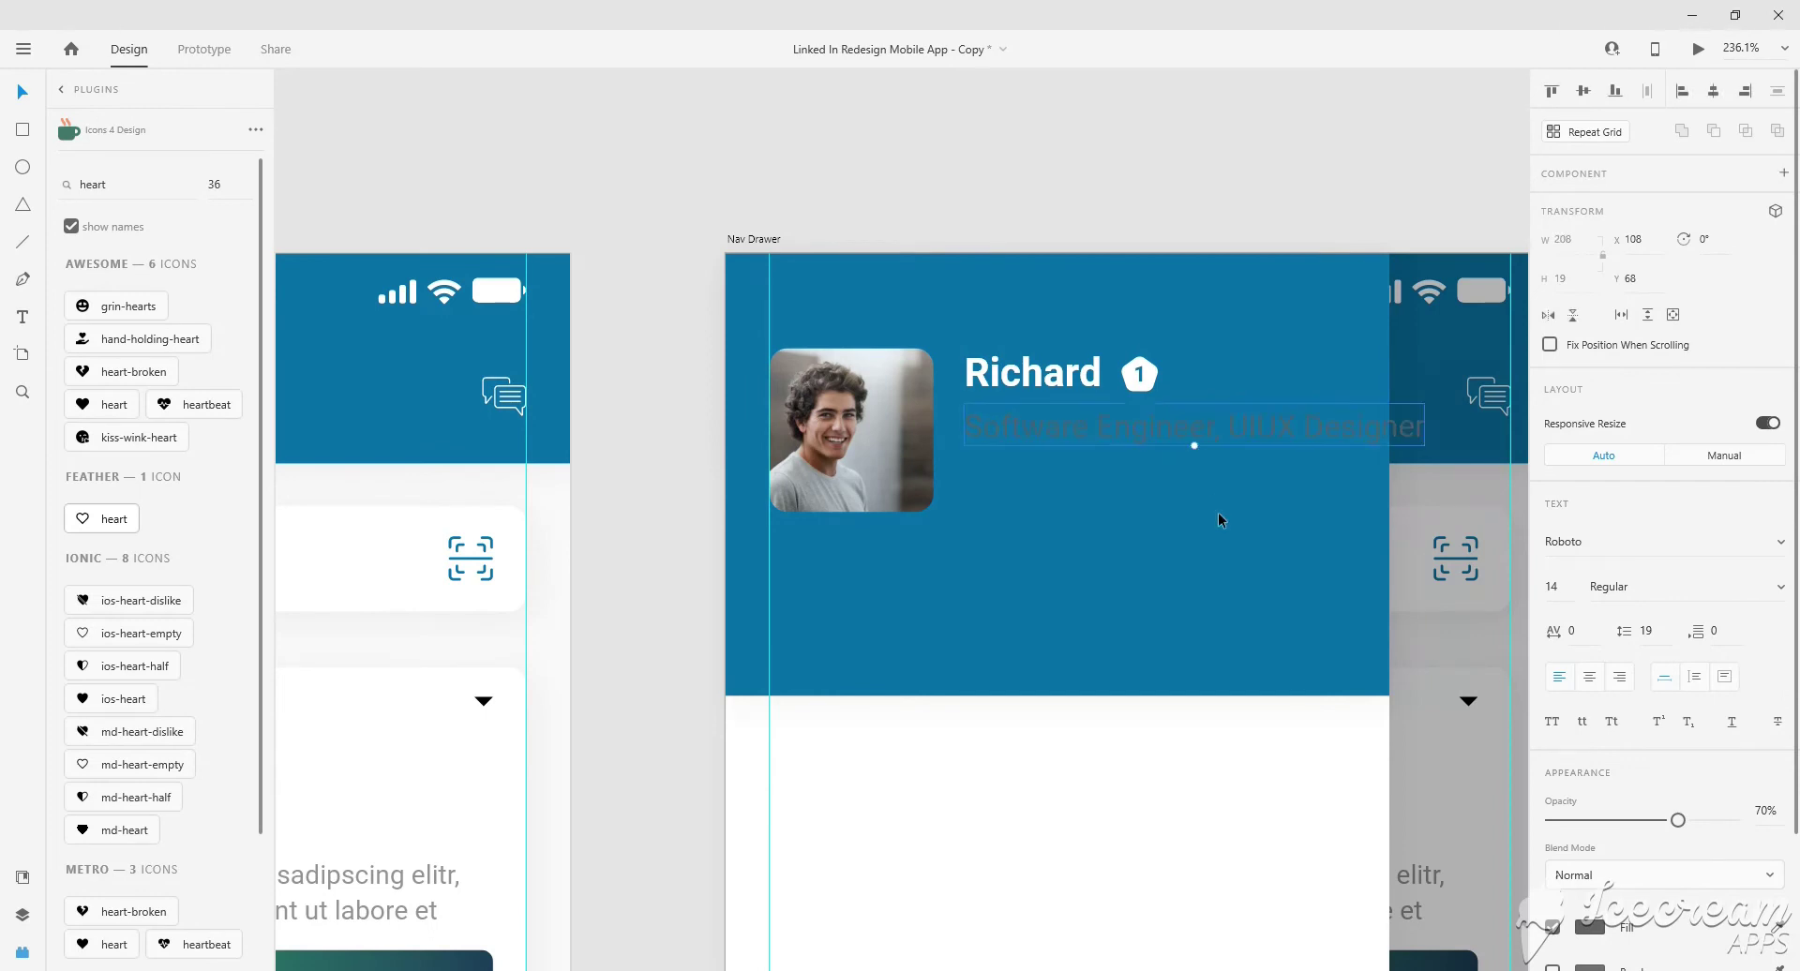
text(12)
scroll(1085, 448, right, 2)
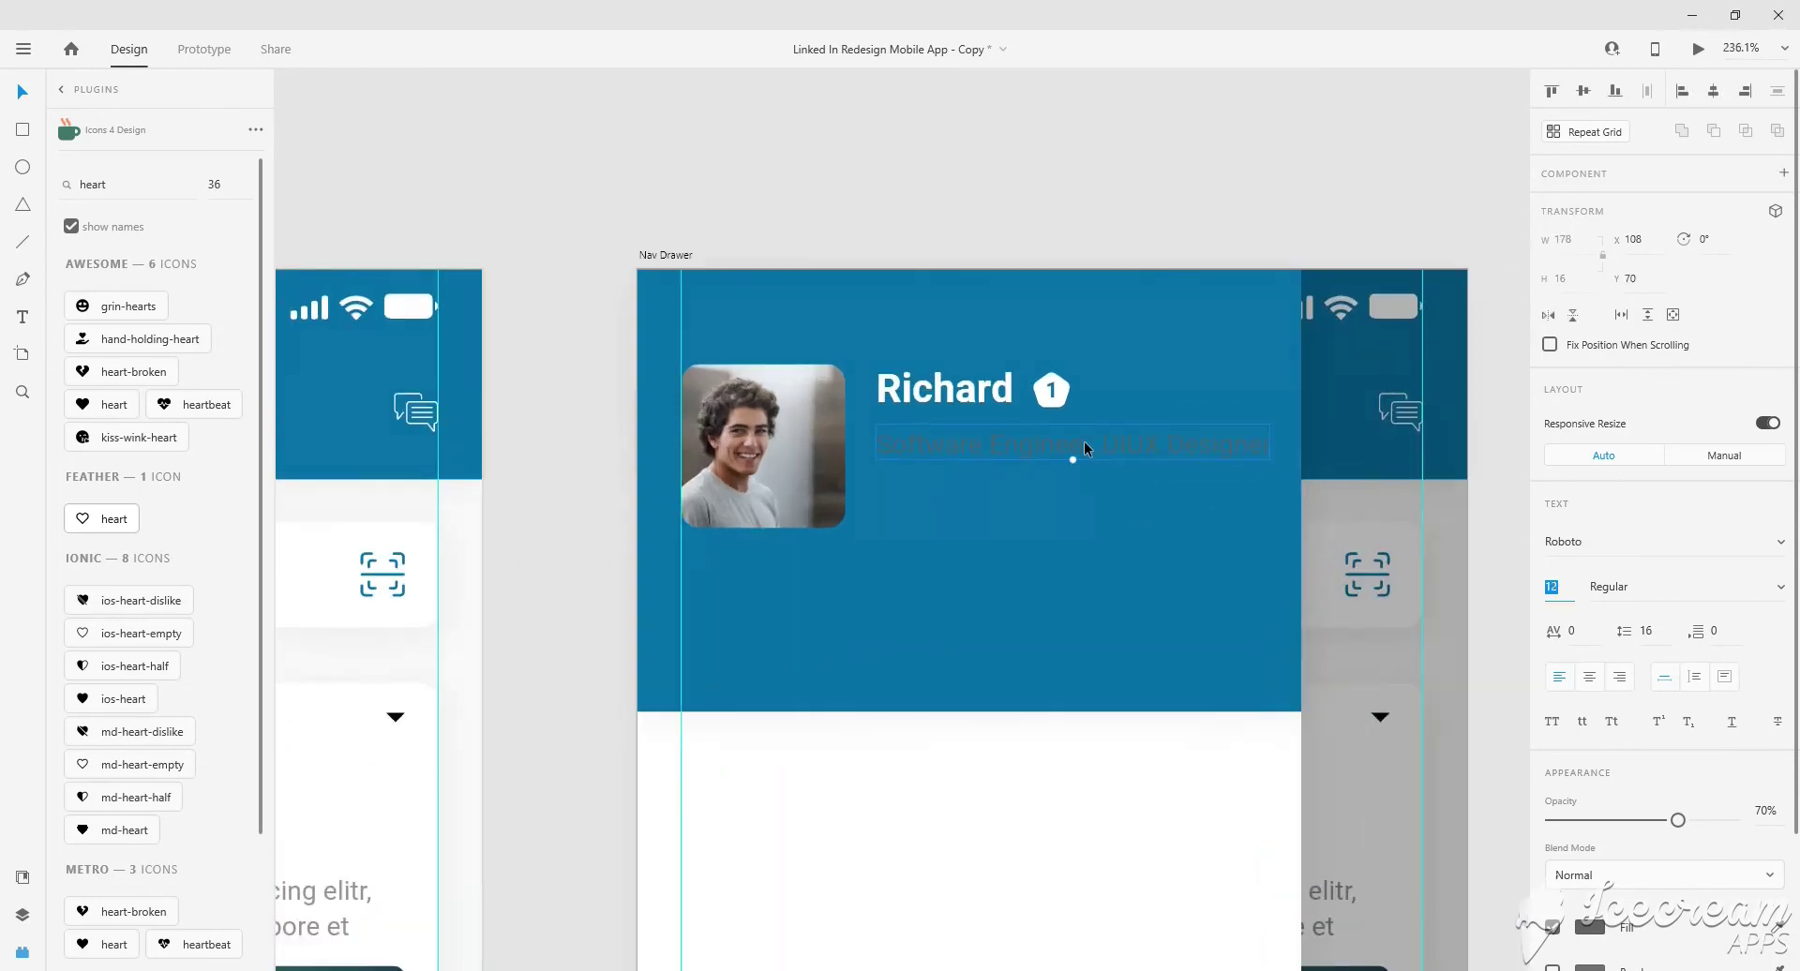
click(1607, 926)
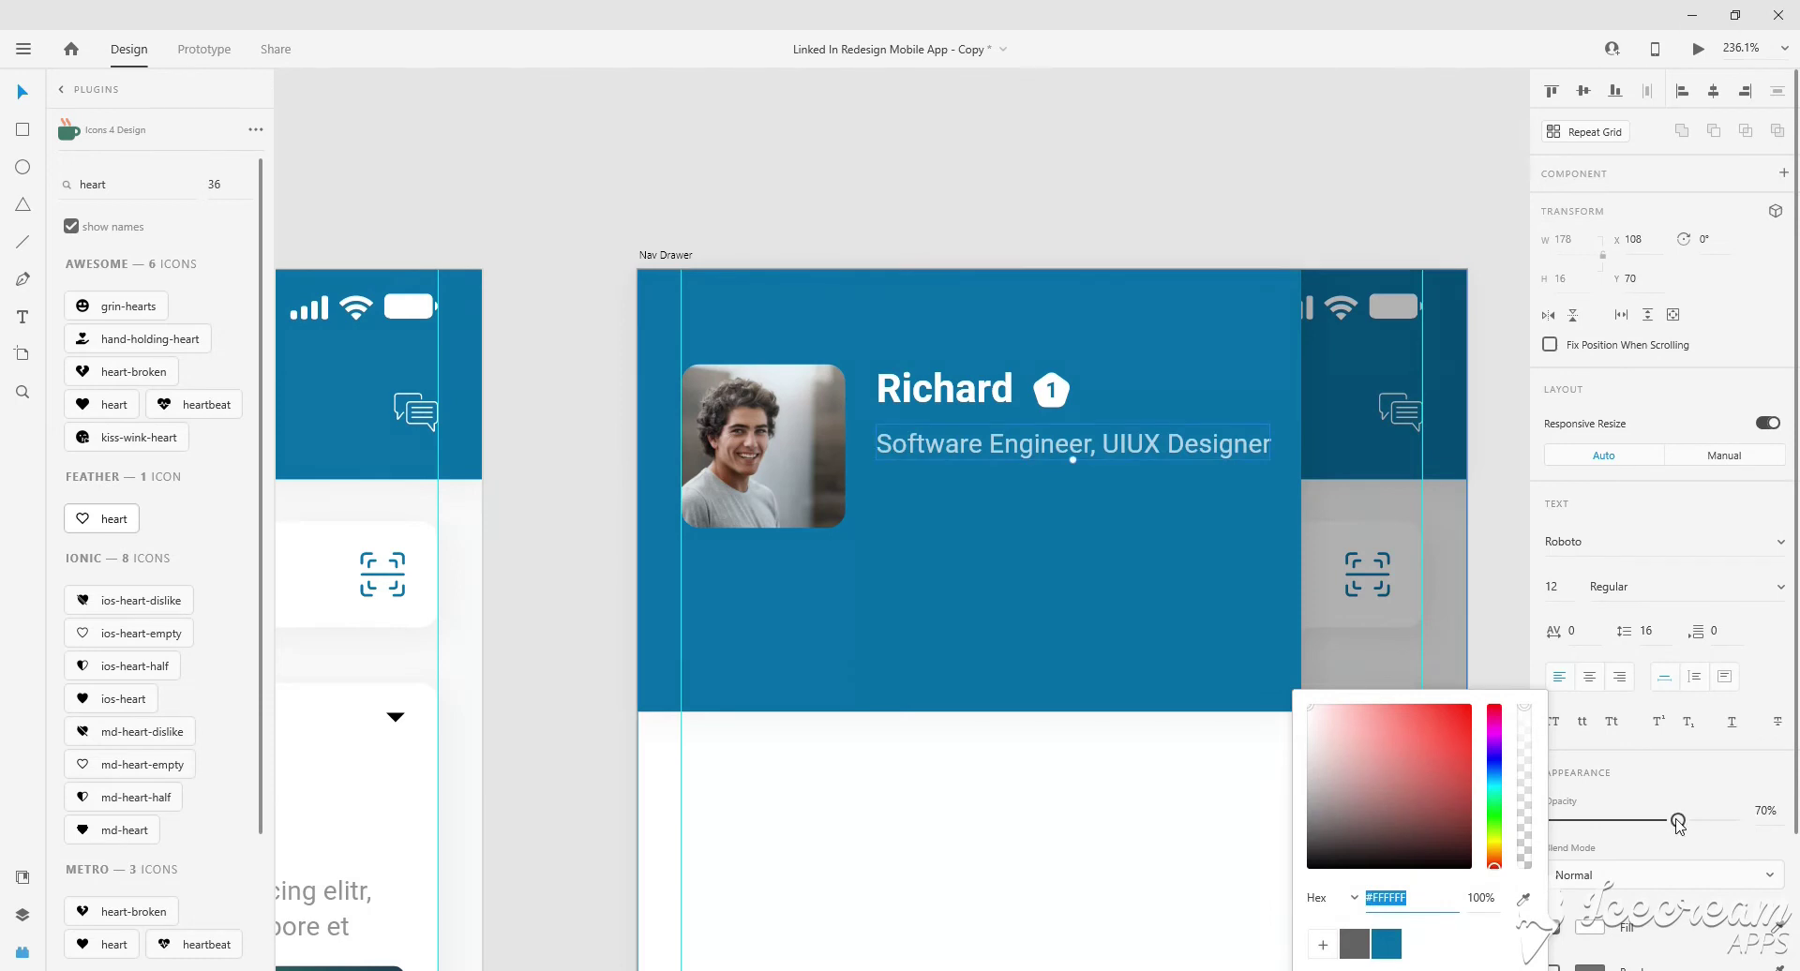
Add underlined 'View Profile' and 'Settings' links below the job title.
scroll(1111, 502, down, 2)
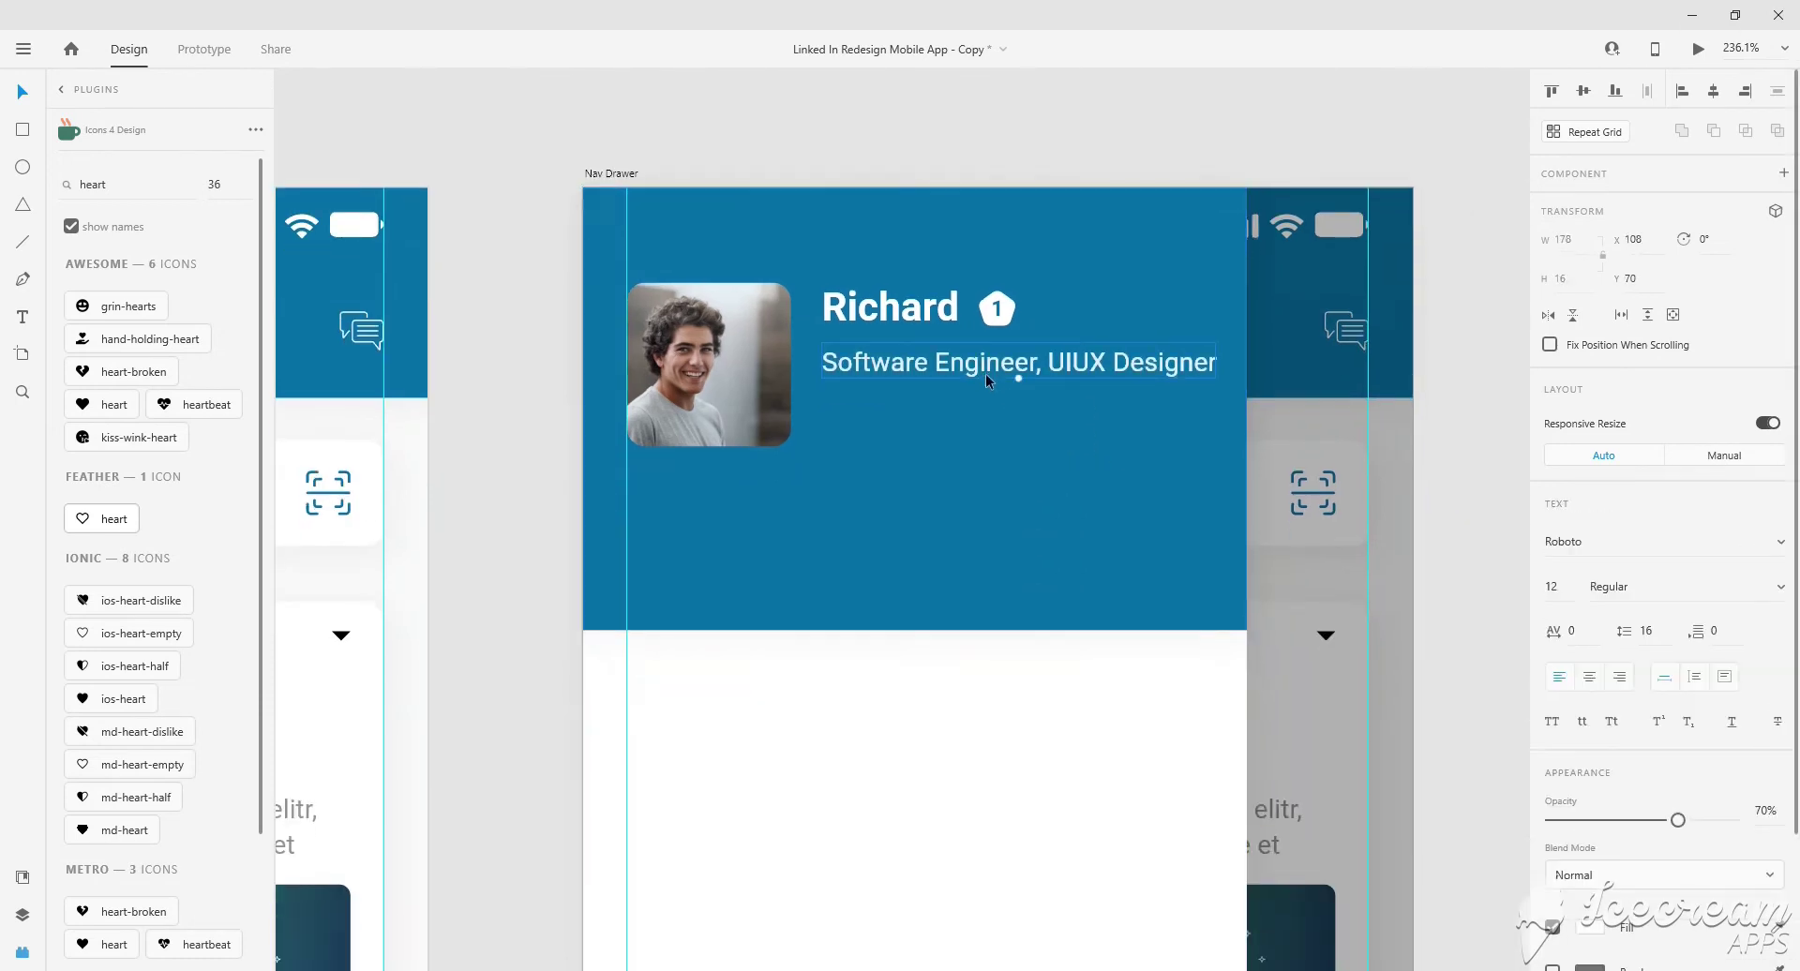
drag(987, 373, 998, 442)
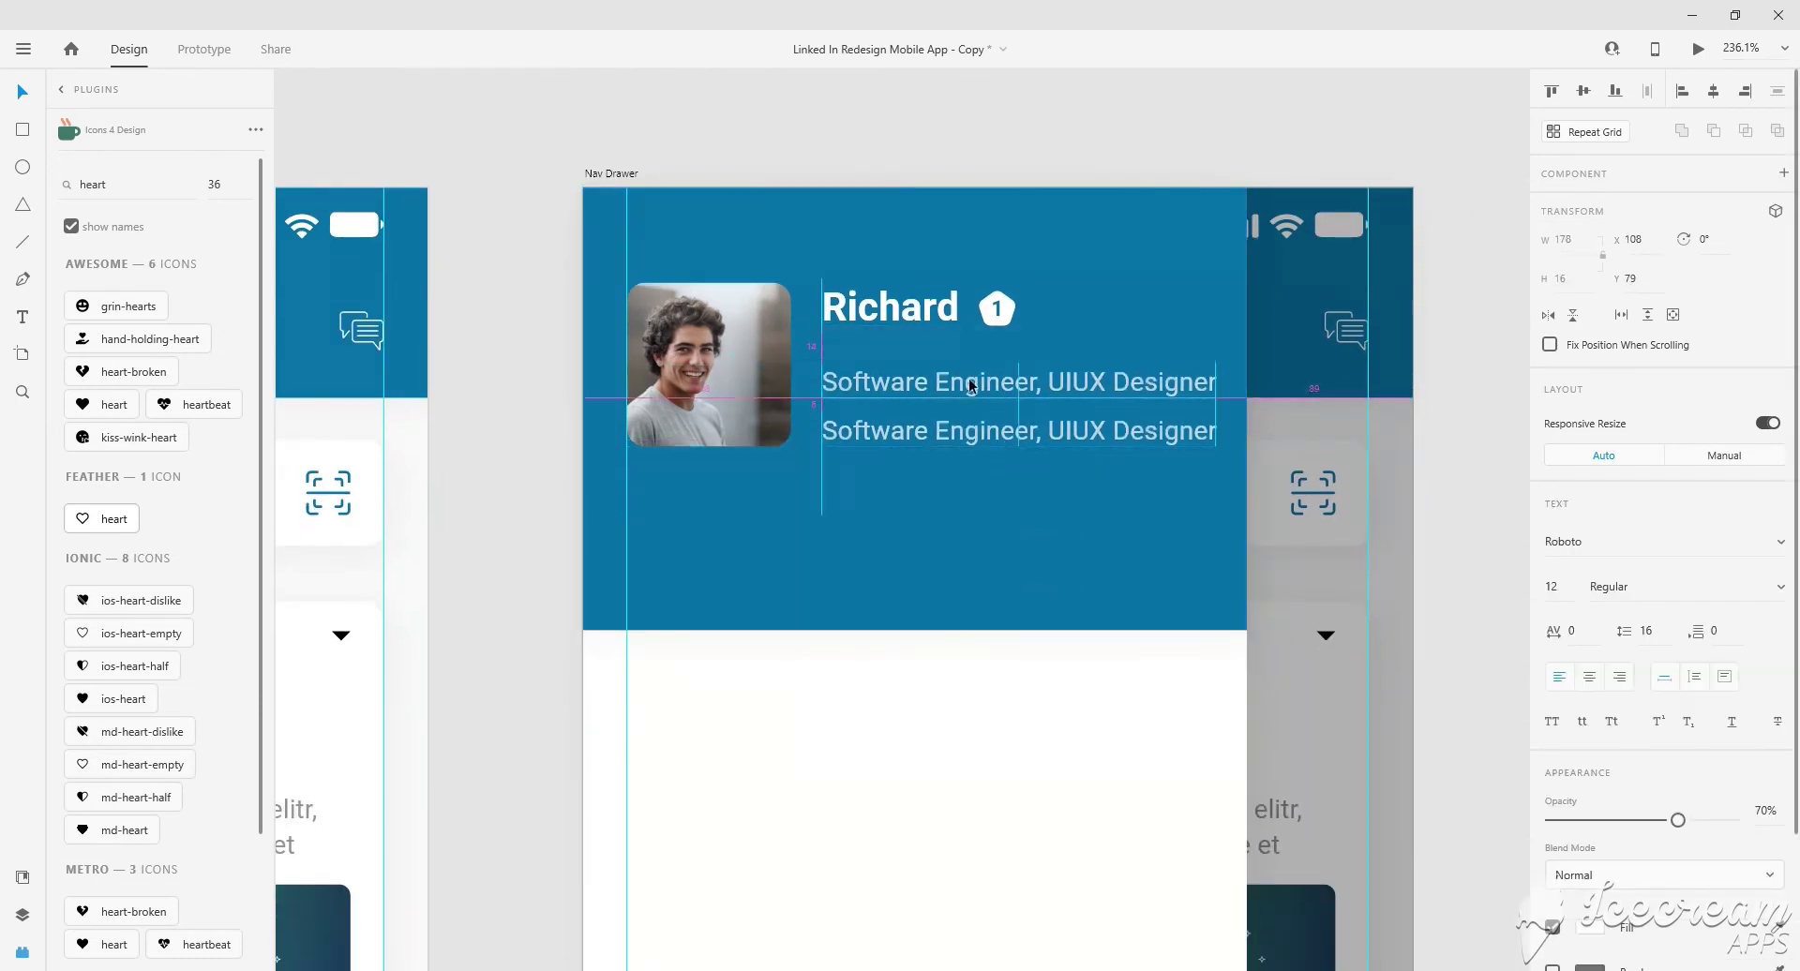
double_click(967, 431)
text(View Profile)
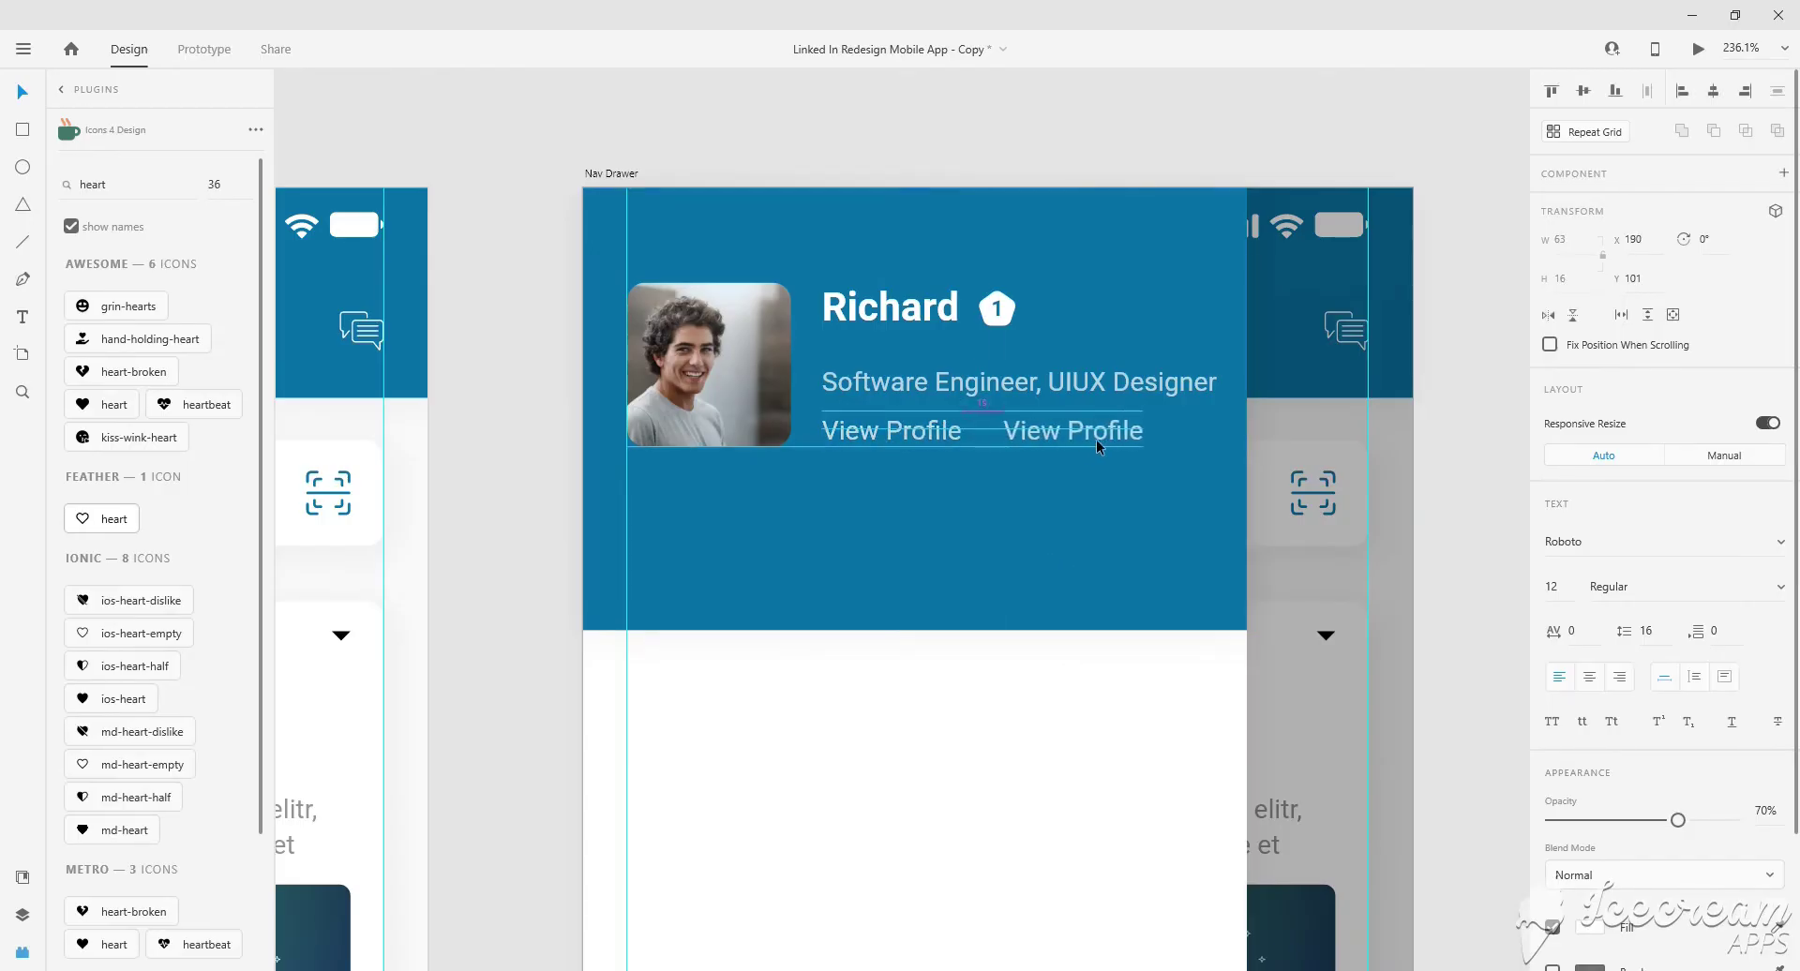
double_click(1097, 439)
text(Settings)
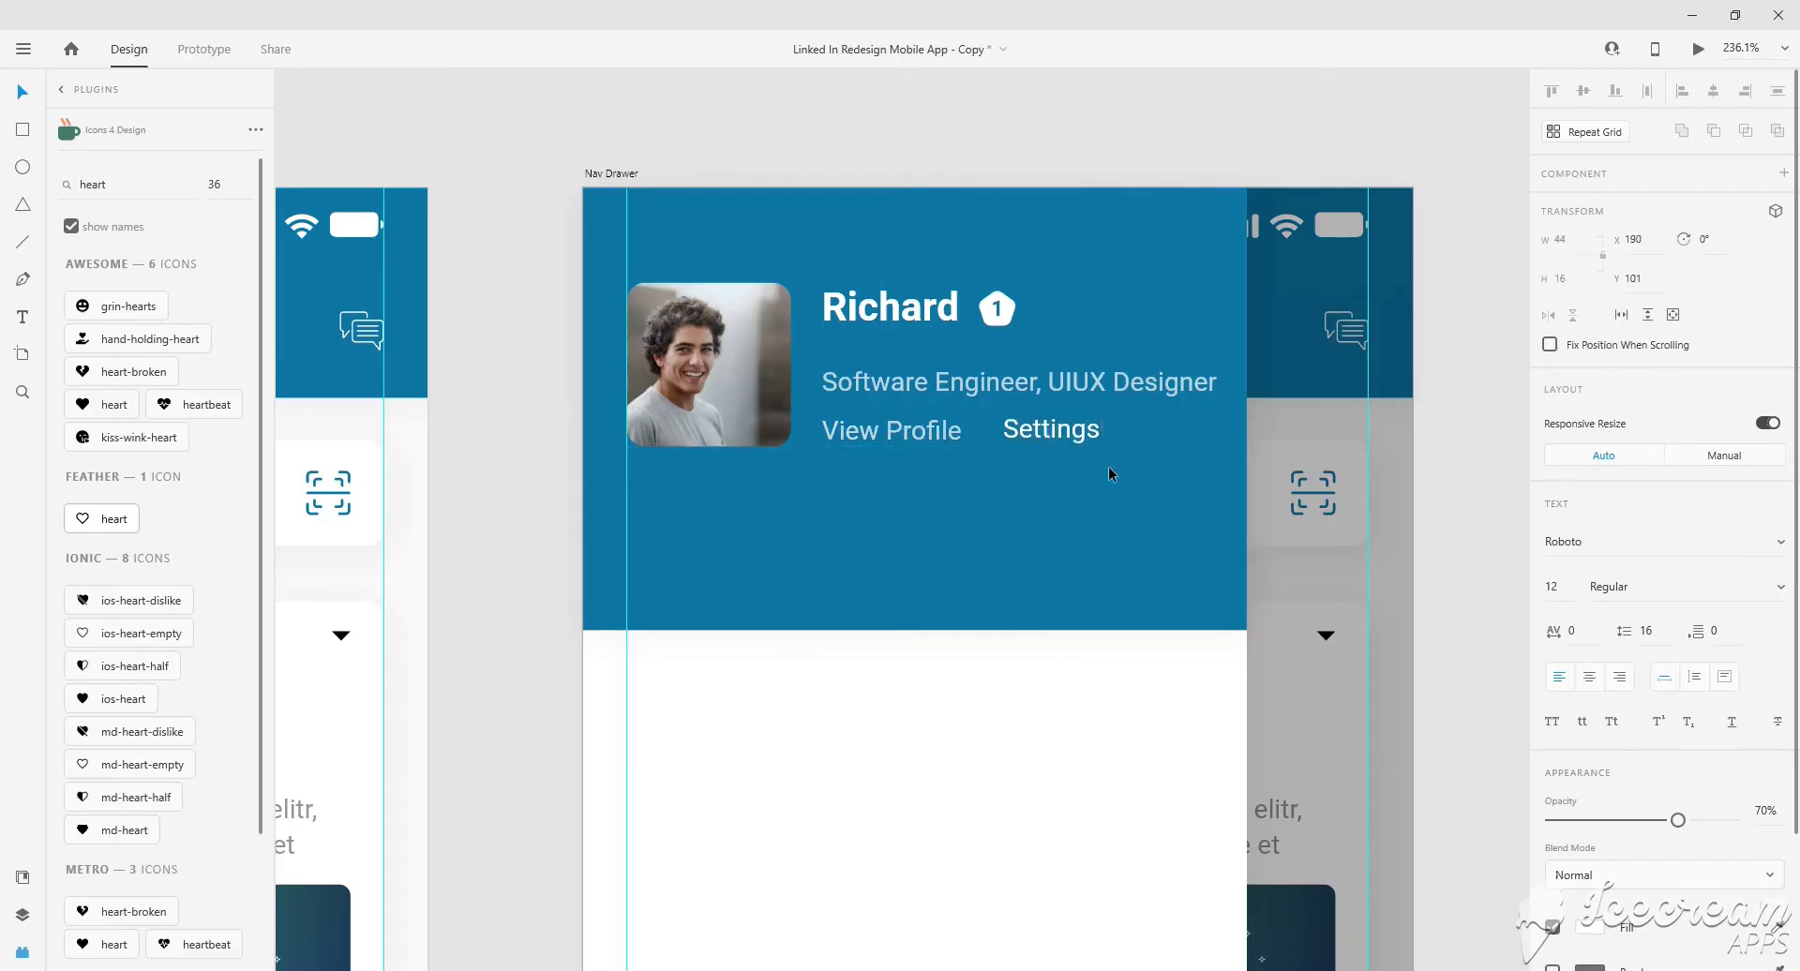
click(1733, 722)
click(1018, 489)
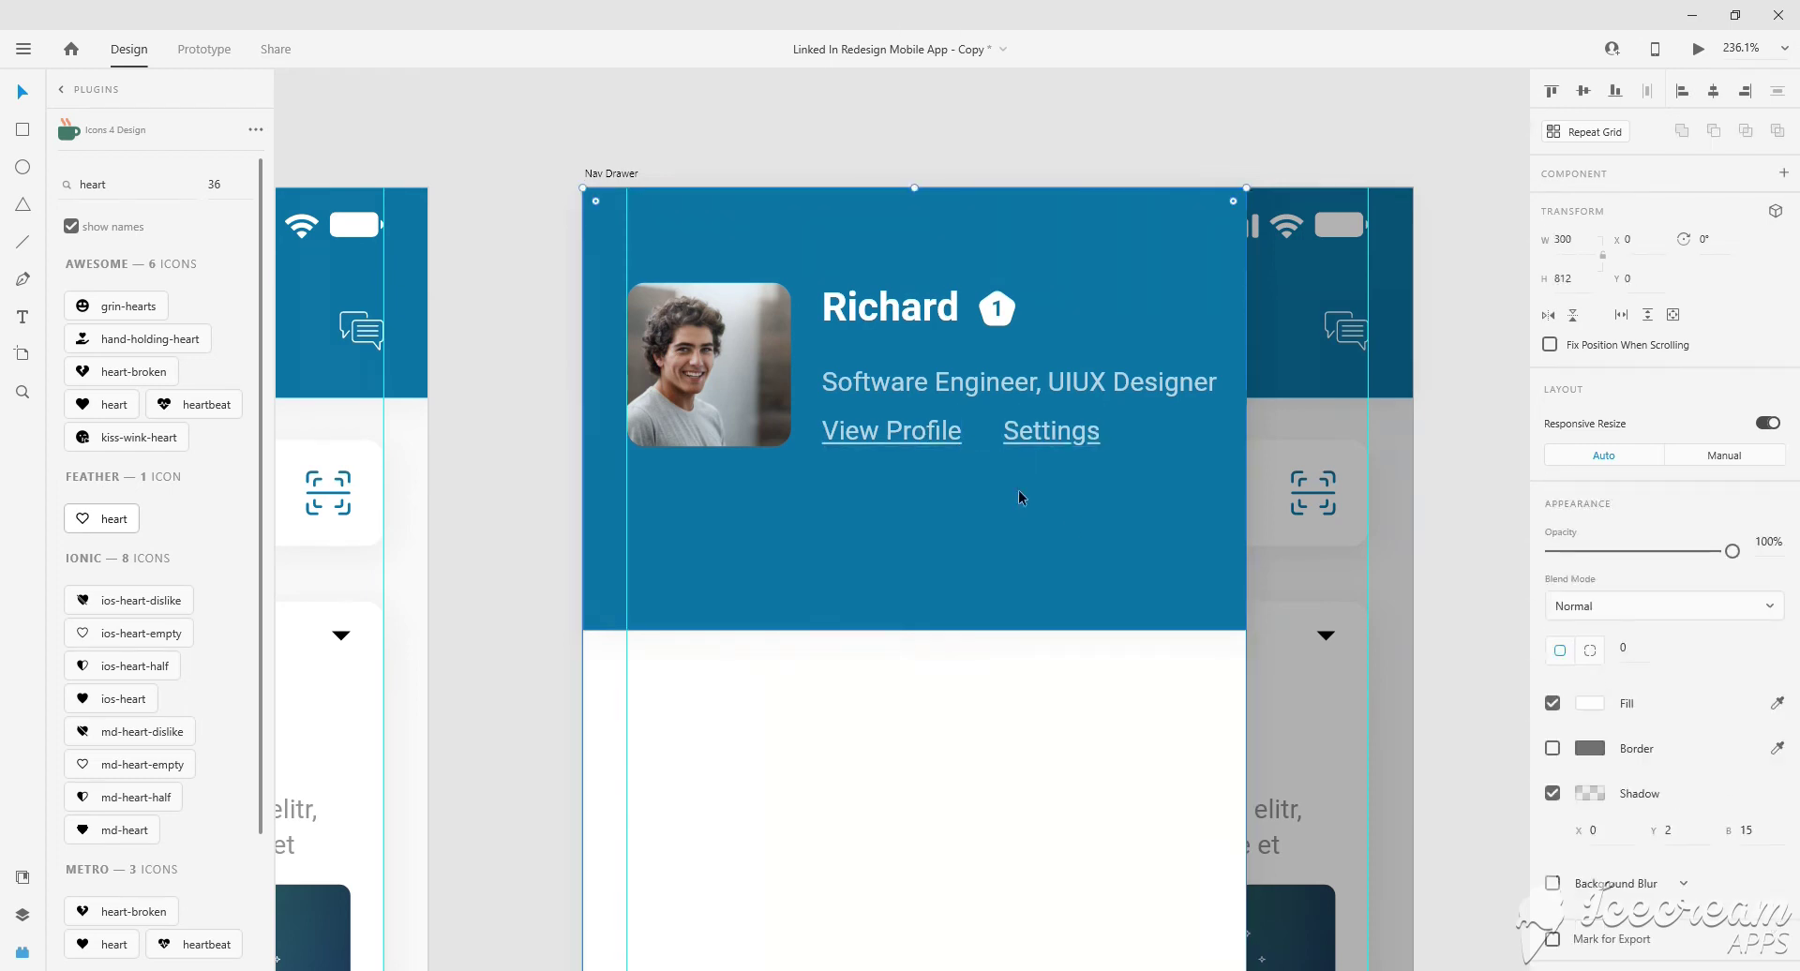
Move the badge just right of the 'Richard' name.
scroll(976, 469, right, 1)
scroll(969, 643, down, 2)
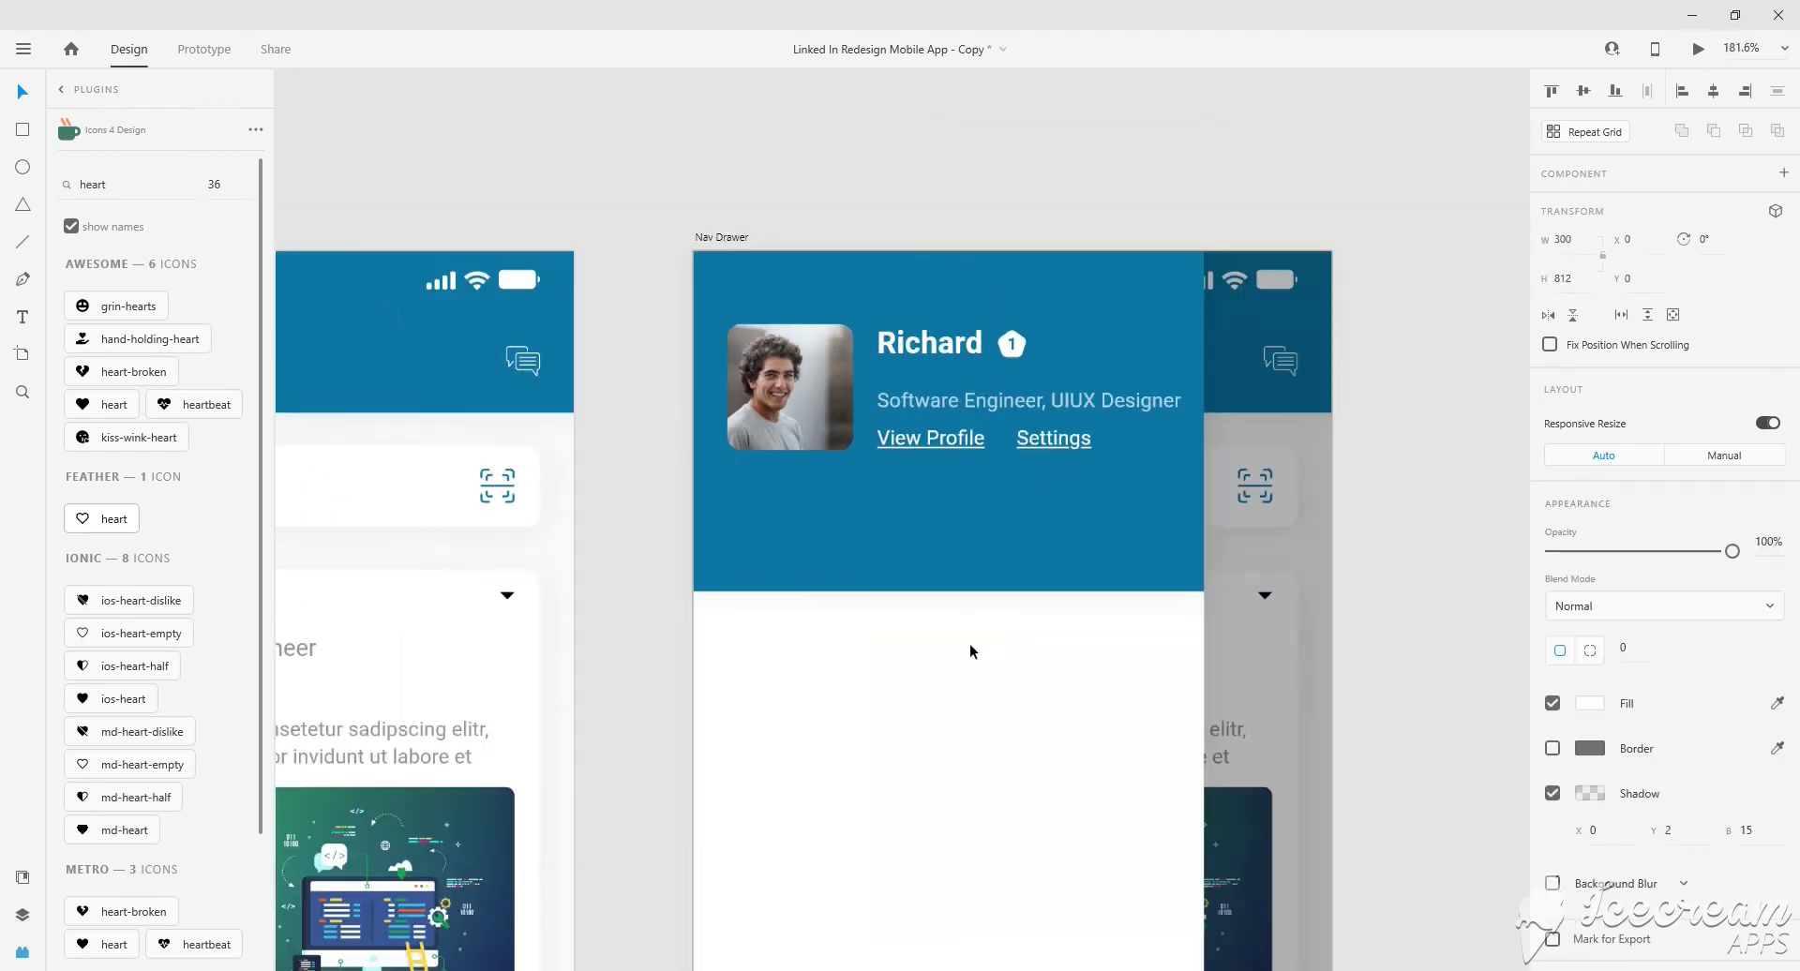
click(1017, 300)
scroll(986, 312, up, 2)
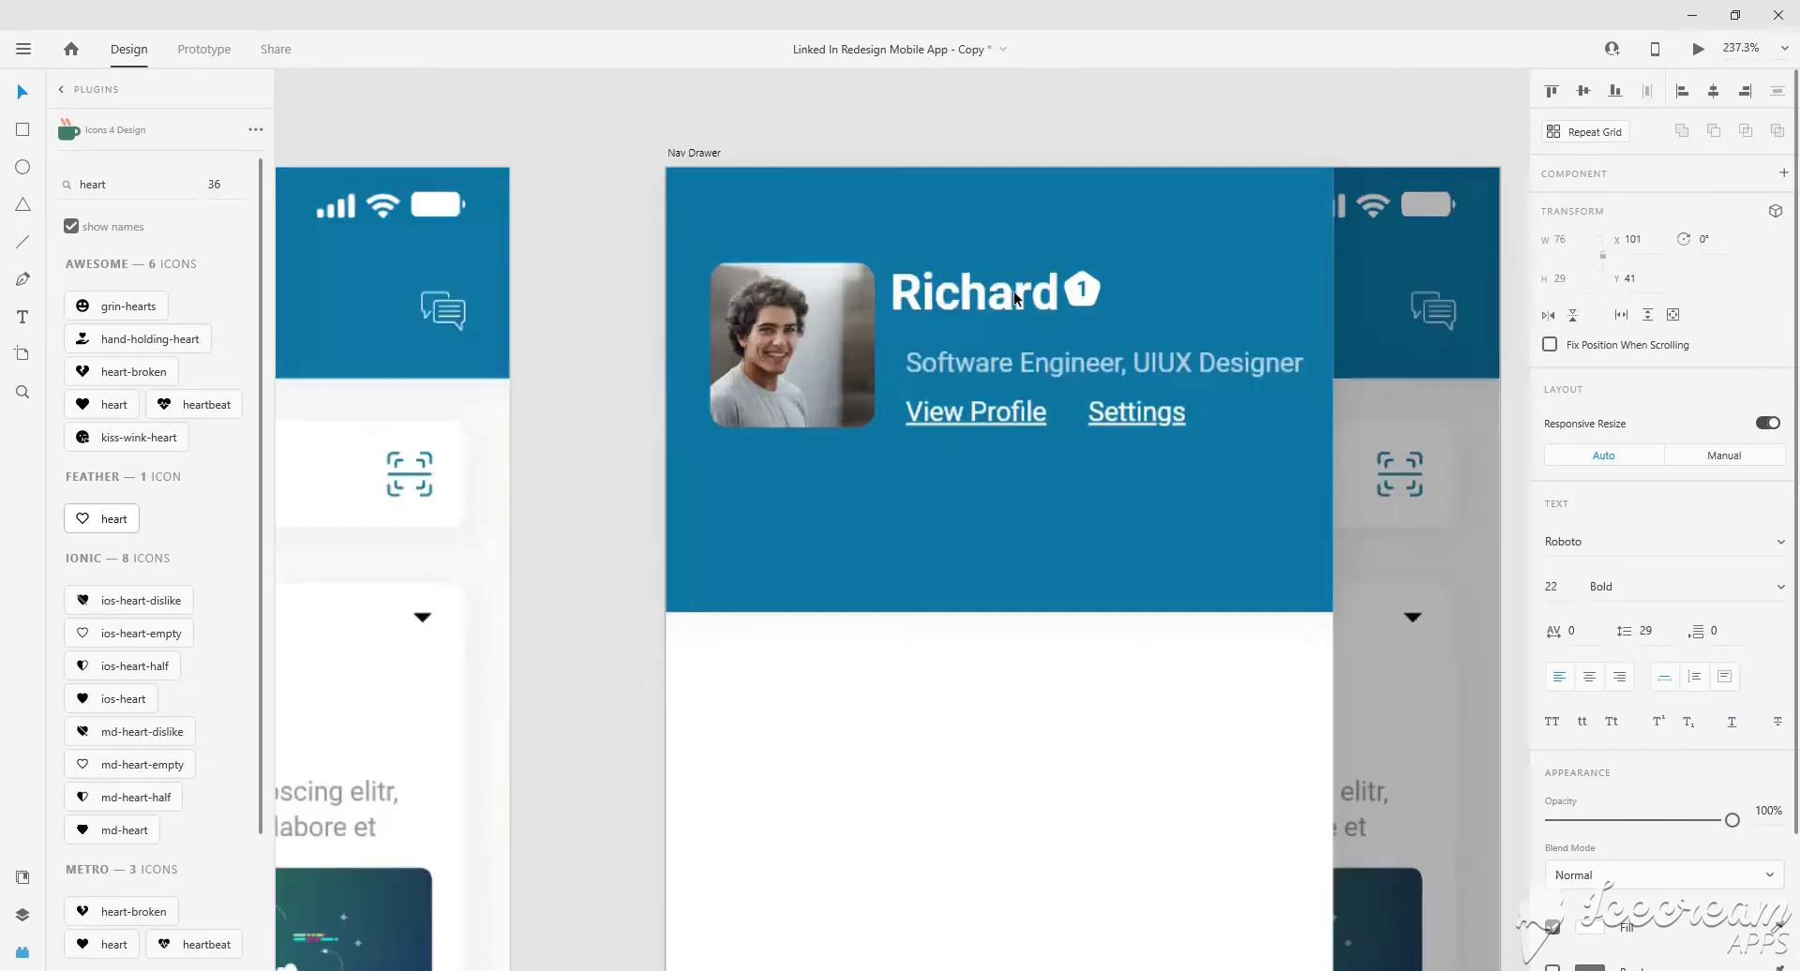
scroll(1004, 317, up, 2)
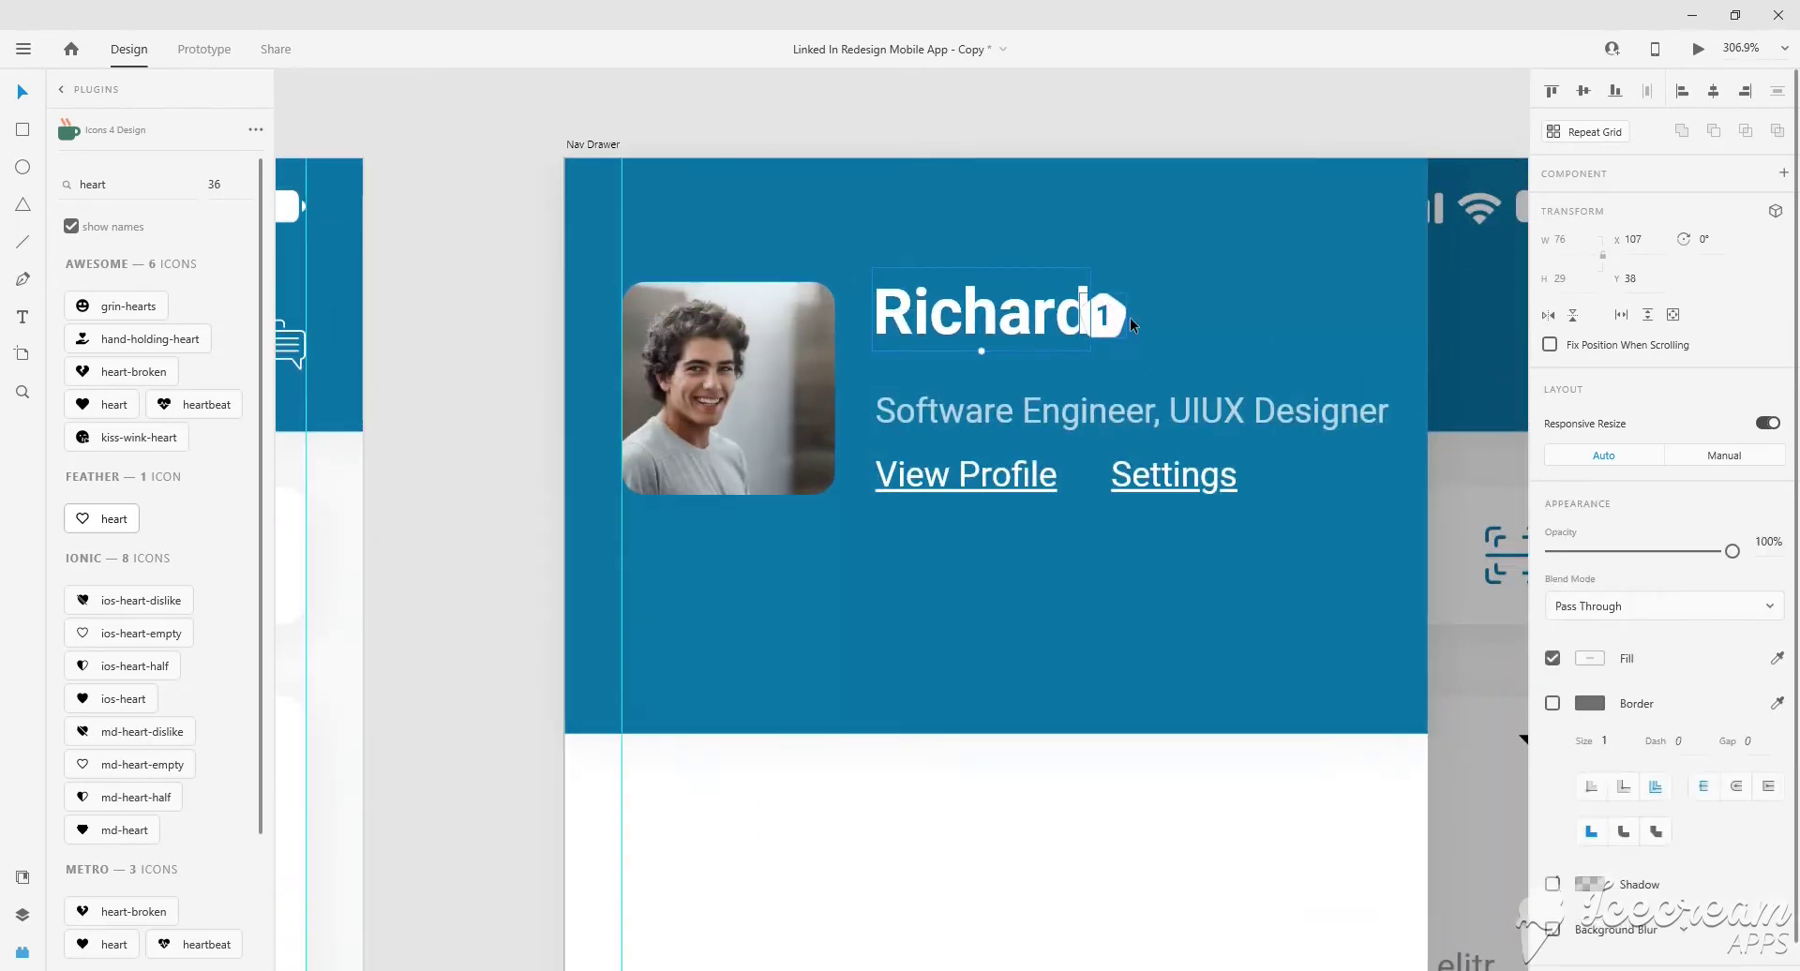
drag(1107, 315, 1139, 315)
scroll(1095, 563, down, 4)
click(1017, 492)
Move the divider line into the header below the profile links and give it a white border.
scroll(1017, 493, down, 1)
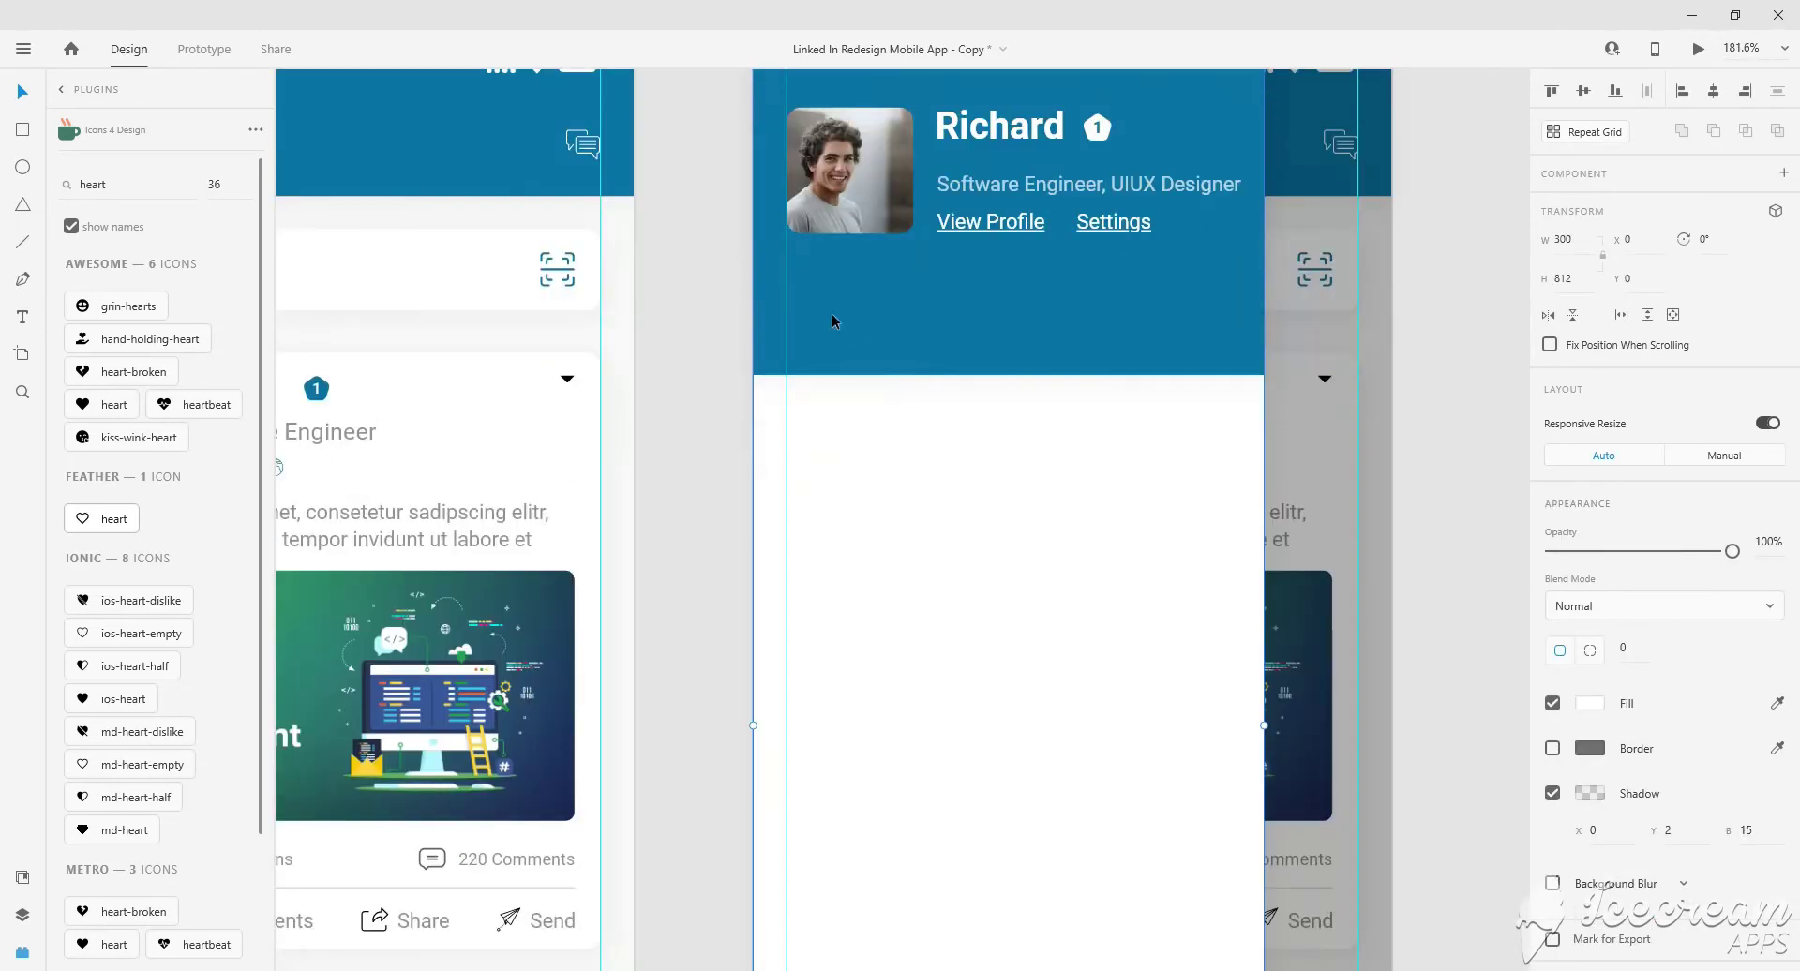
scroll(694, 555, left, 1)
click(566, 886)
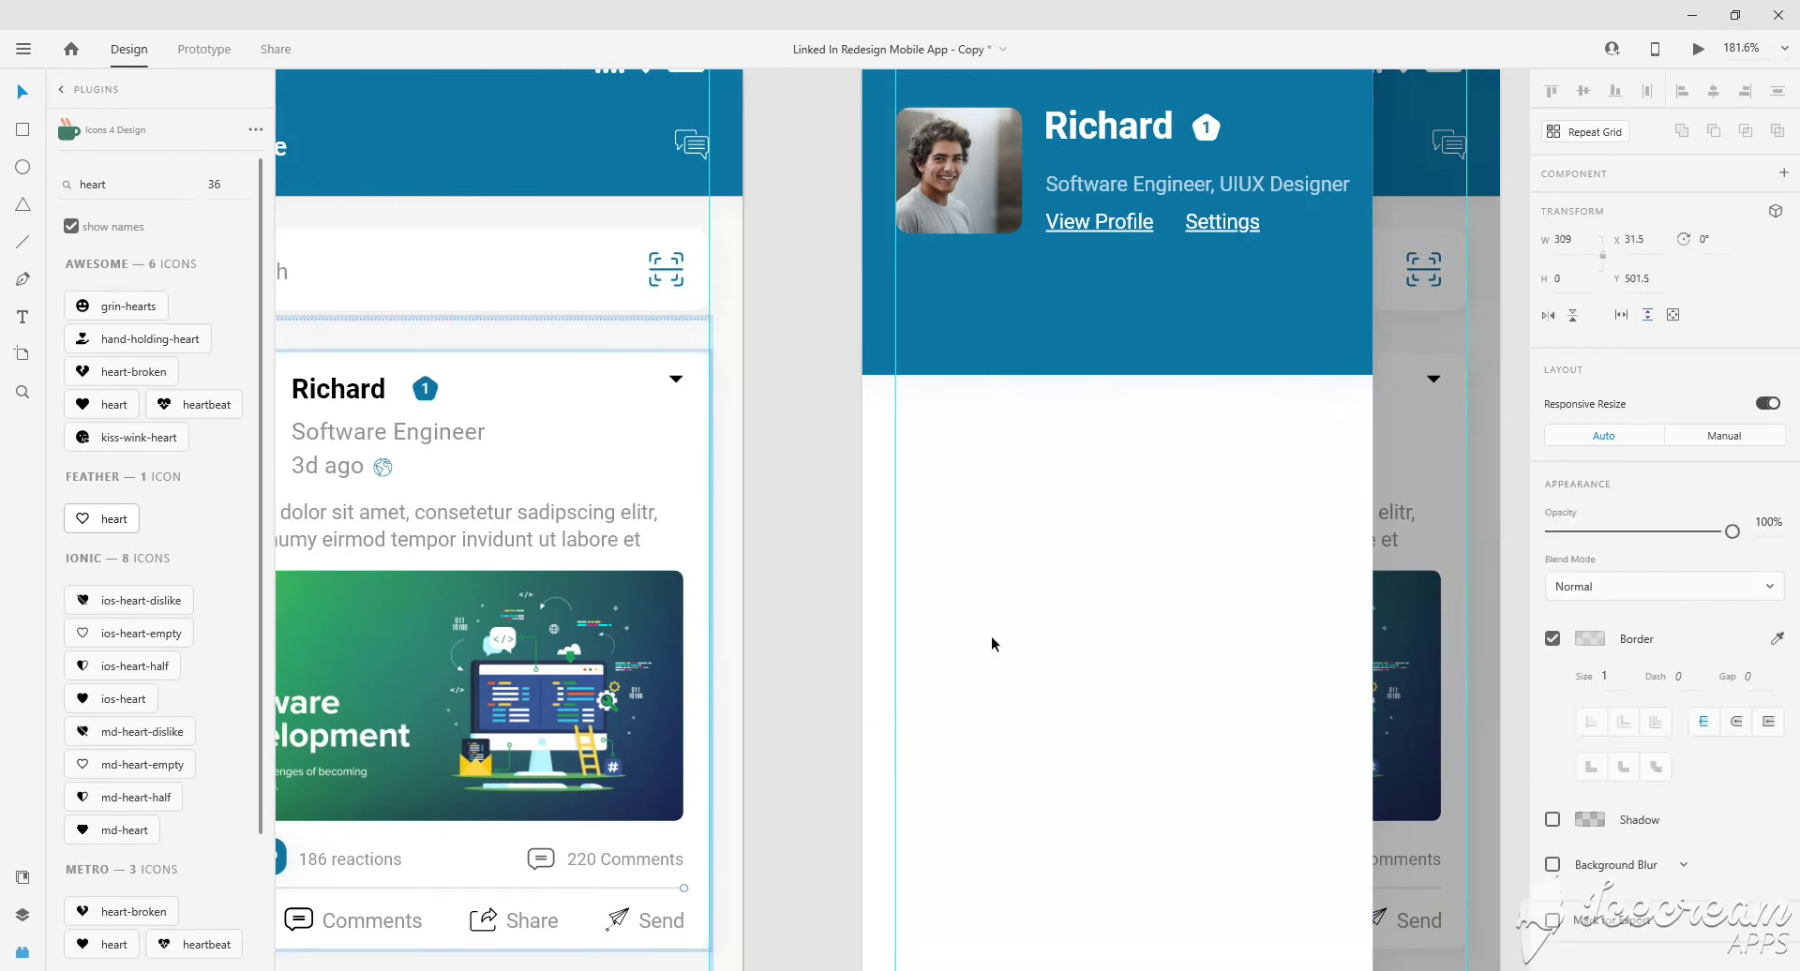
scroll(992, 636, right, 1)
click(1121, 212)
scroll(1122, 281, up, 5)
scroll(1122, 358, down, 1)
click(1129, 480)
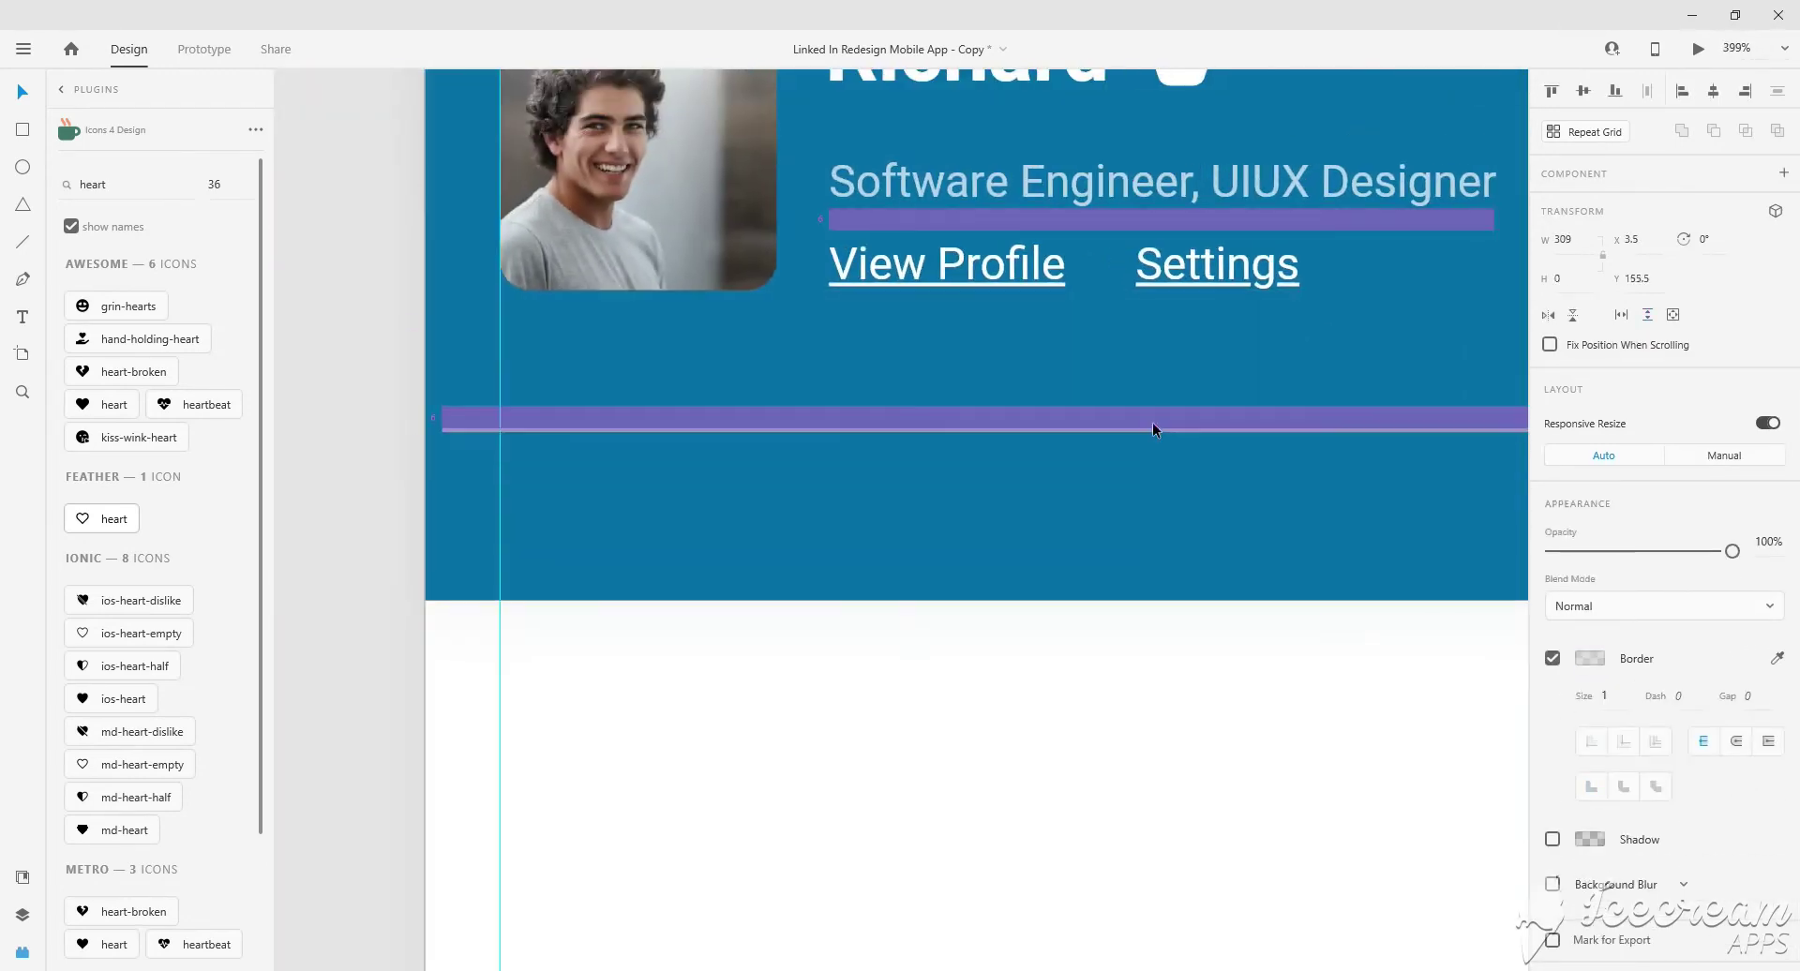
mouse_move(1130, 480)
mouse_down()
mouse_move(1198, 390)
mouse_move(1247, 395)
mouse_up()
scroll(1198, 390, down, 3)
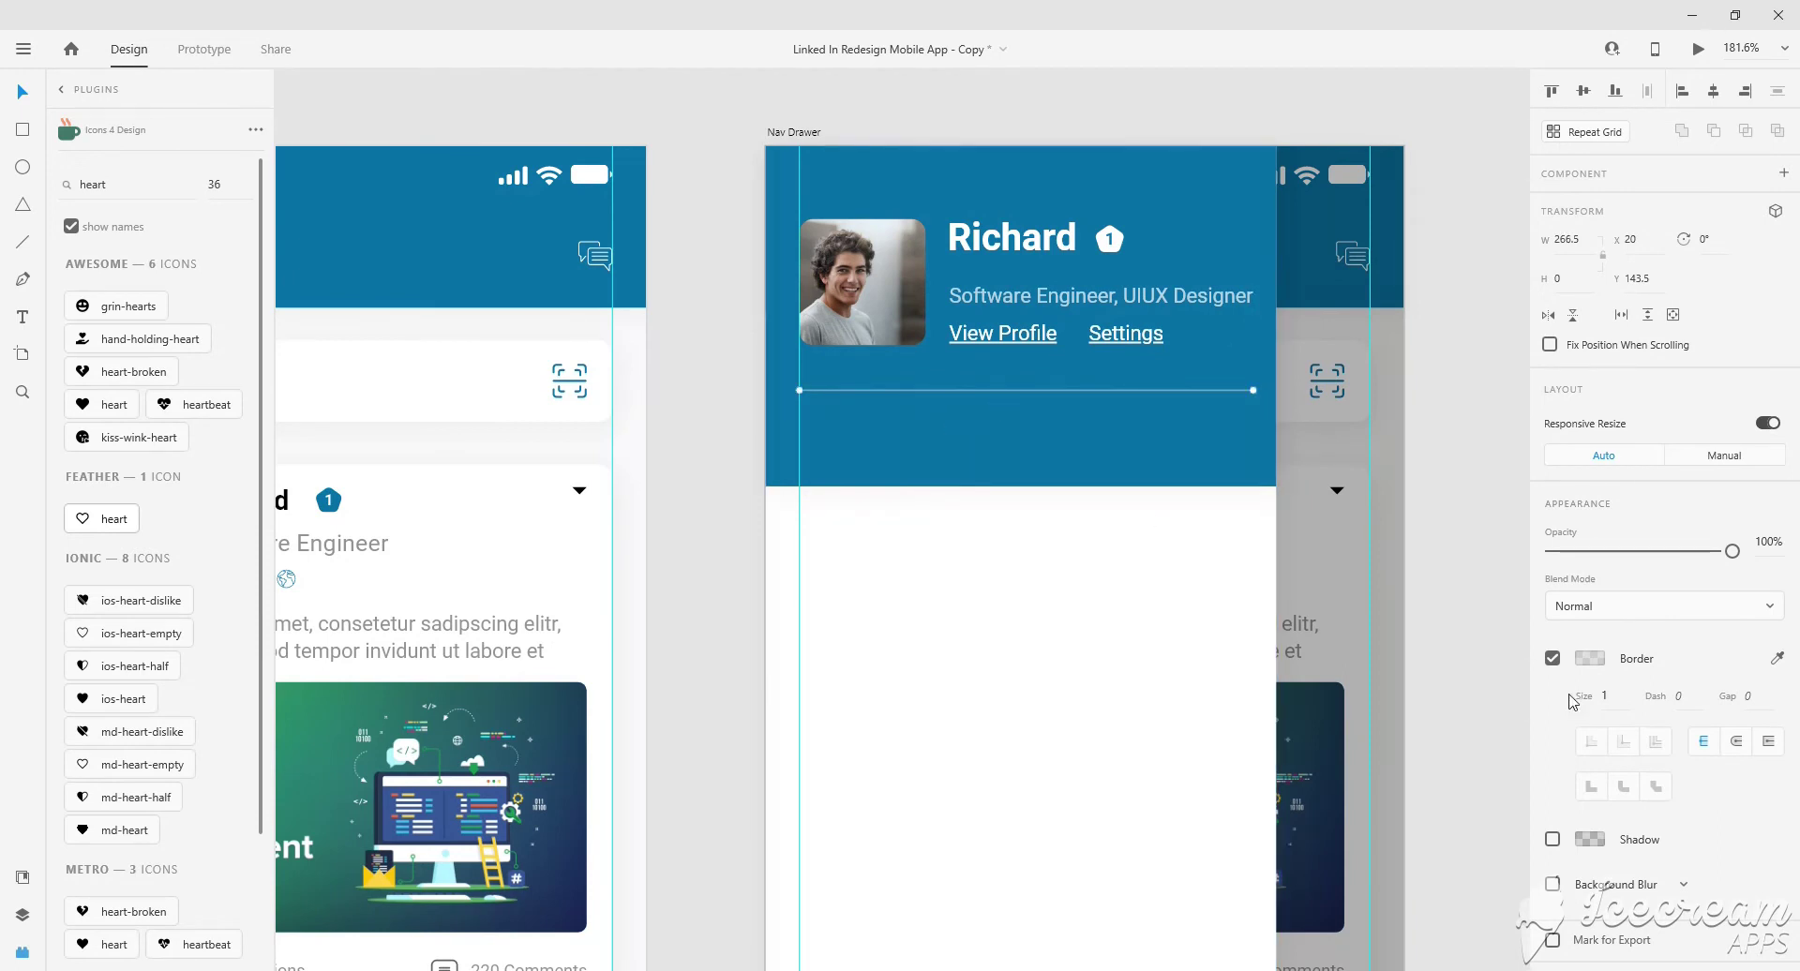
click(1590, 658)
click(1260, 458)
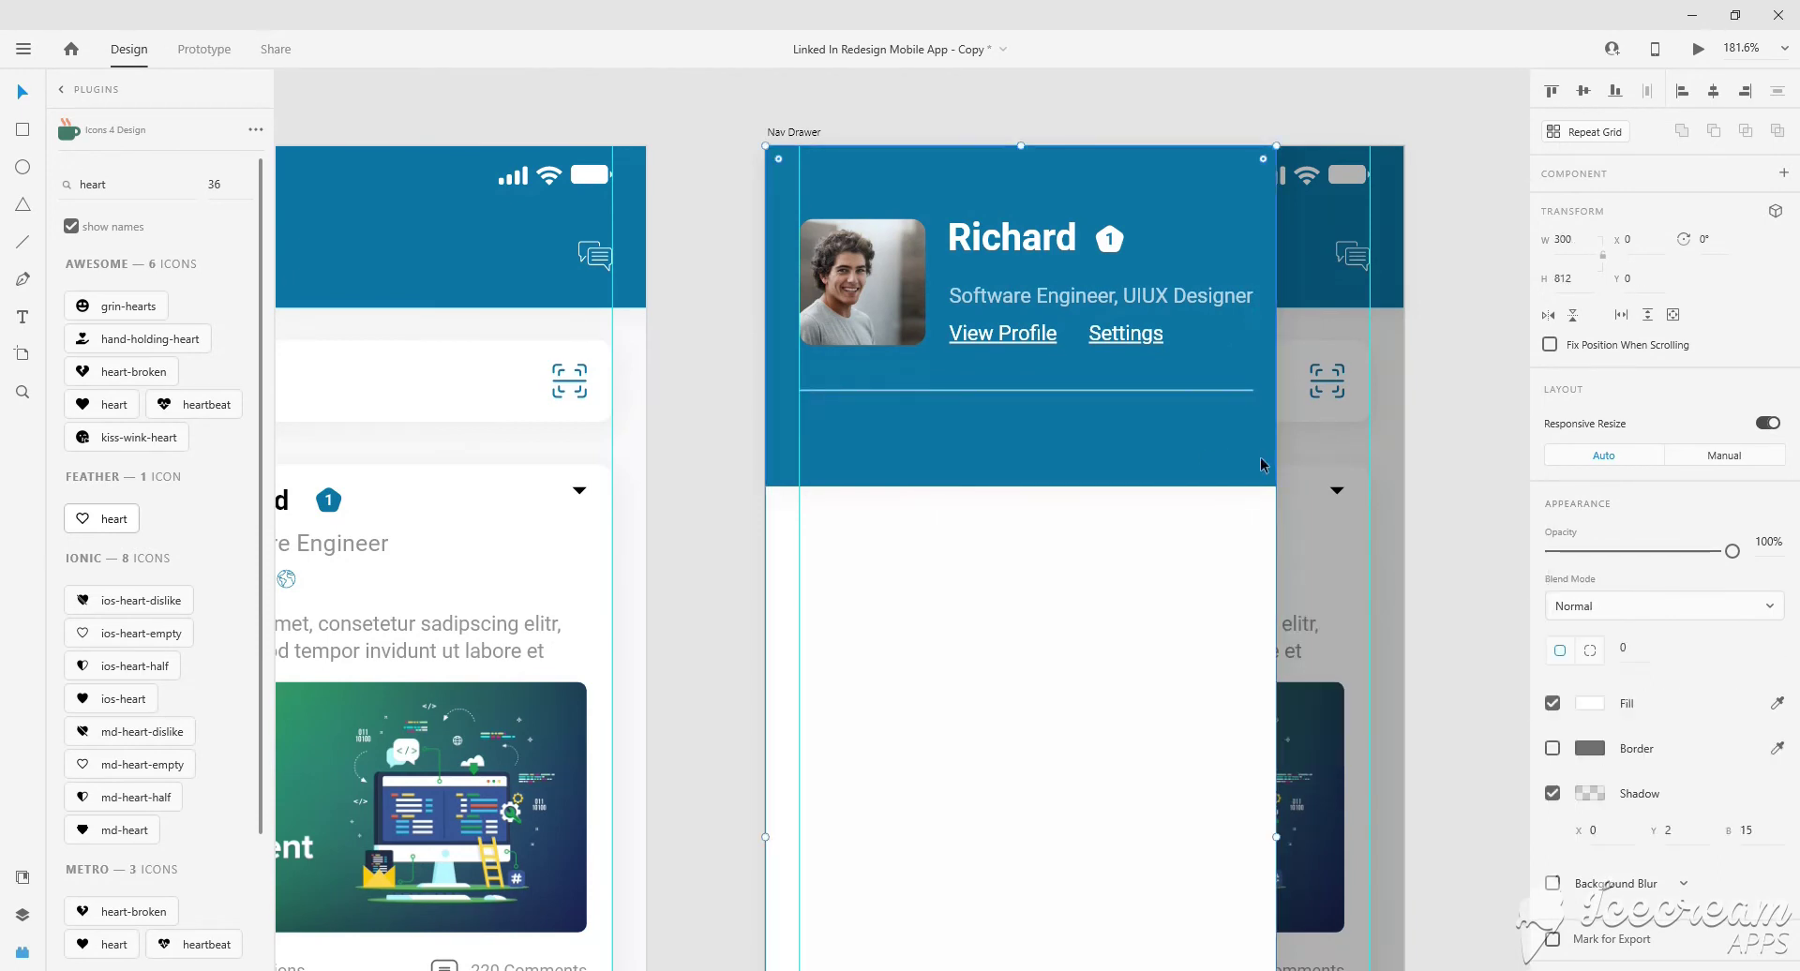
click(1219, 390)
click(1590, 658)
click(1488, 731)
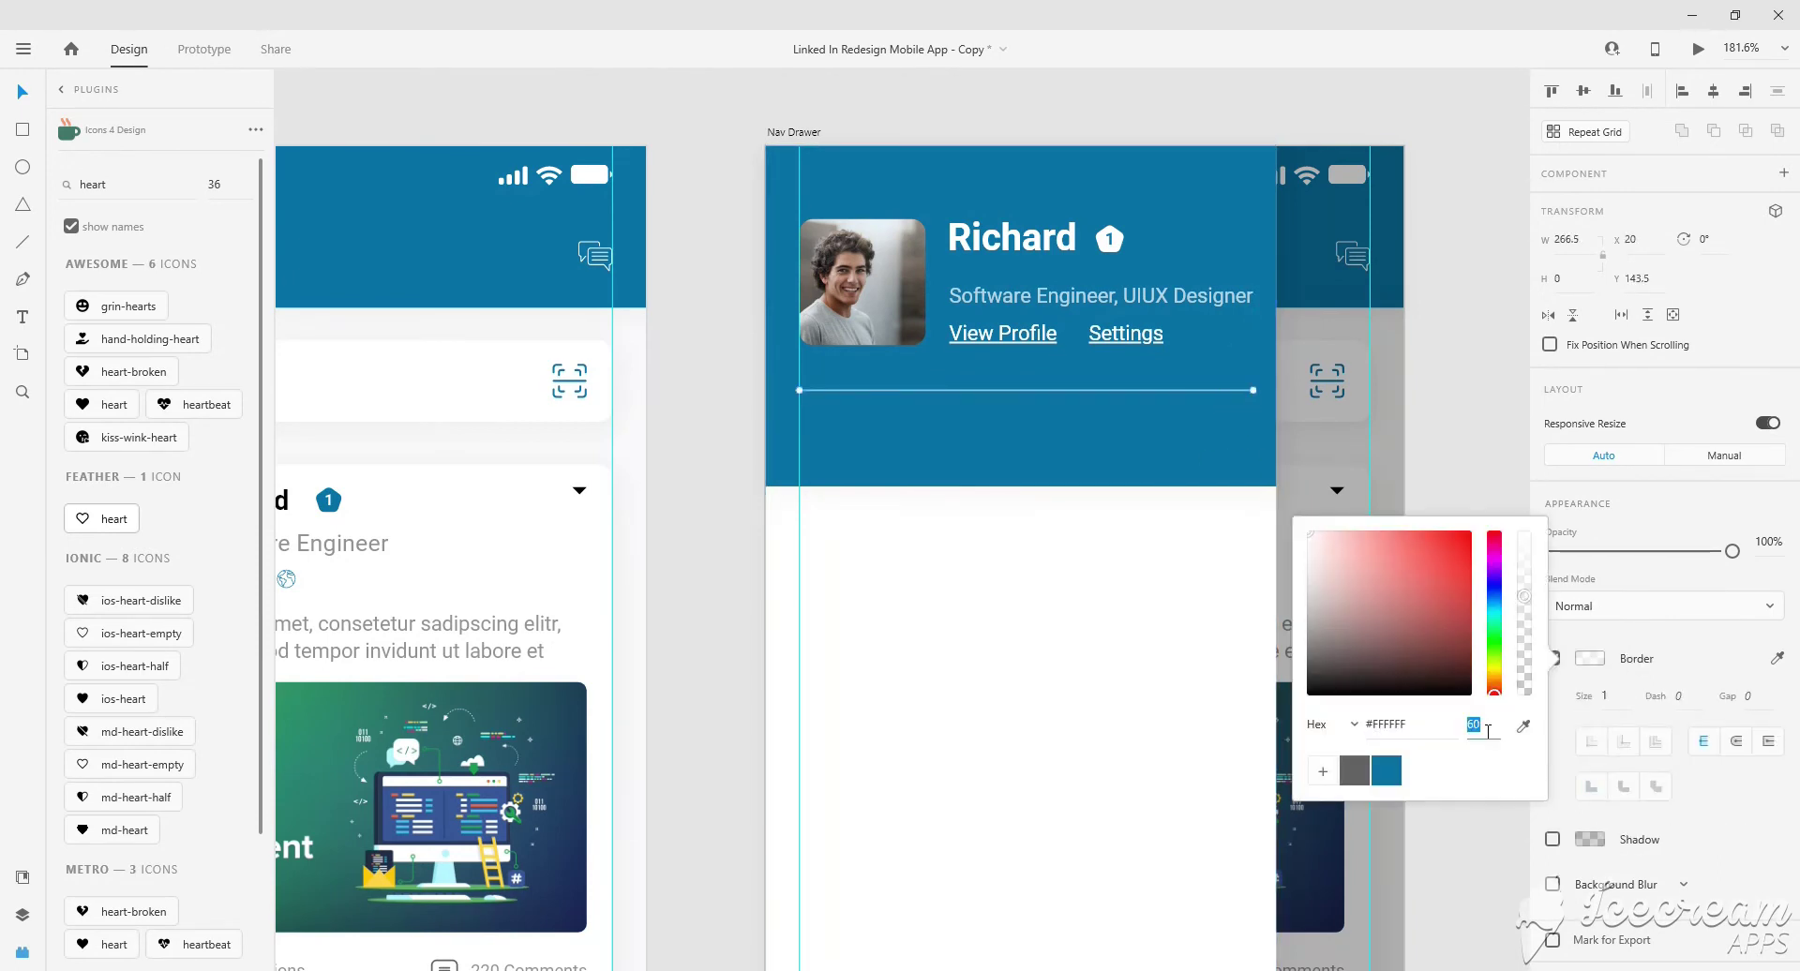
click(1189, 658)
Duplicate the subtitle below the divider as 'Try Premium free for 1 month' at 100% opacity, size 14.
scroll(1065, 521, down, 1)
scroll(1032, 542, left, 2)
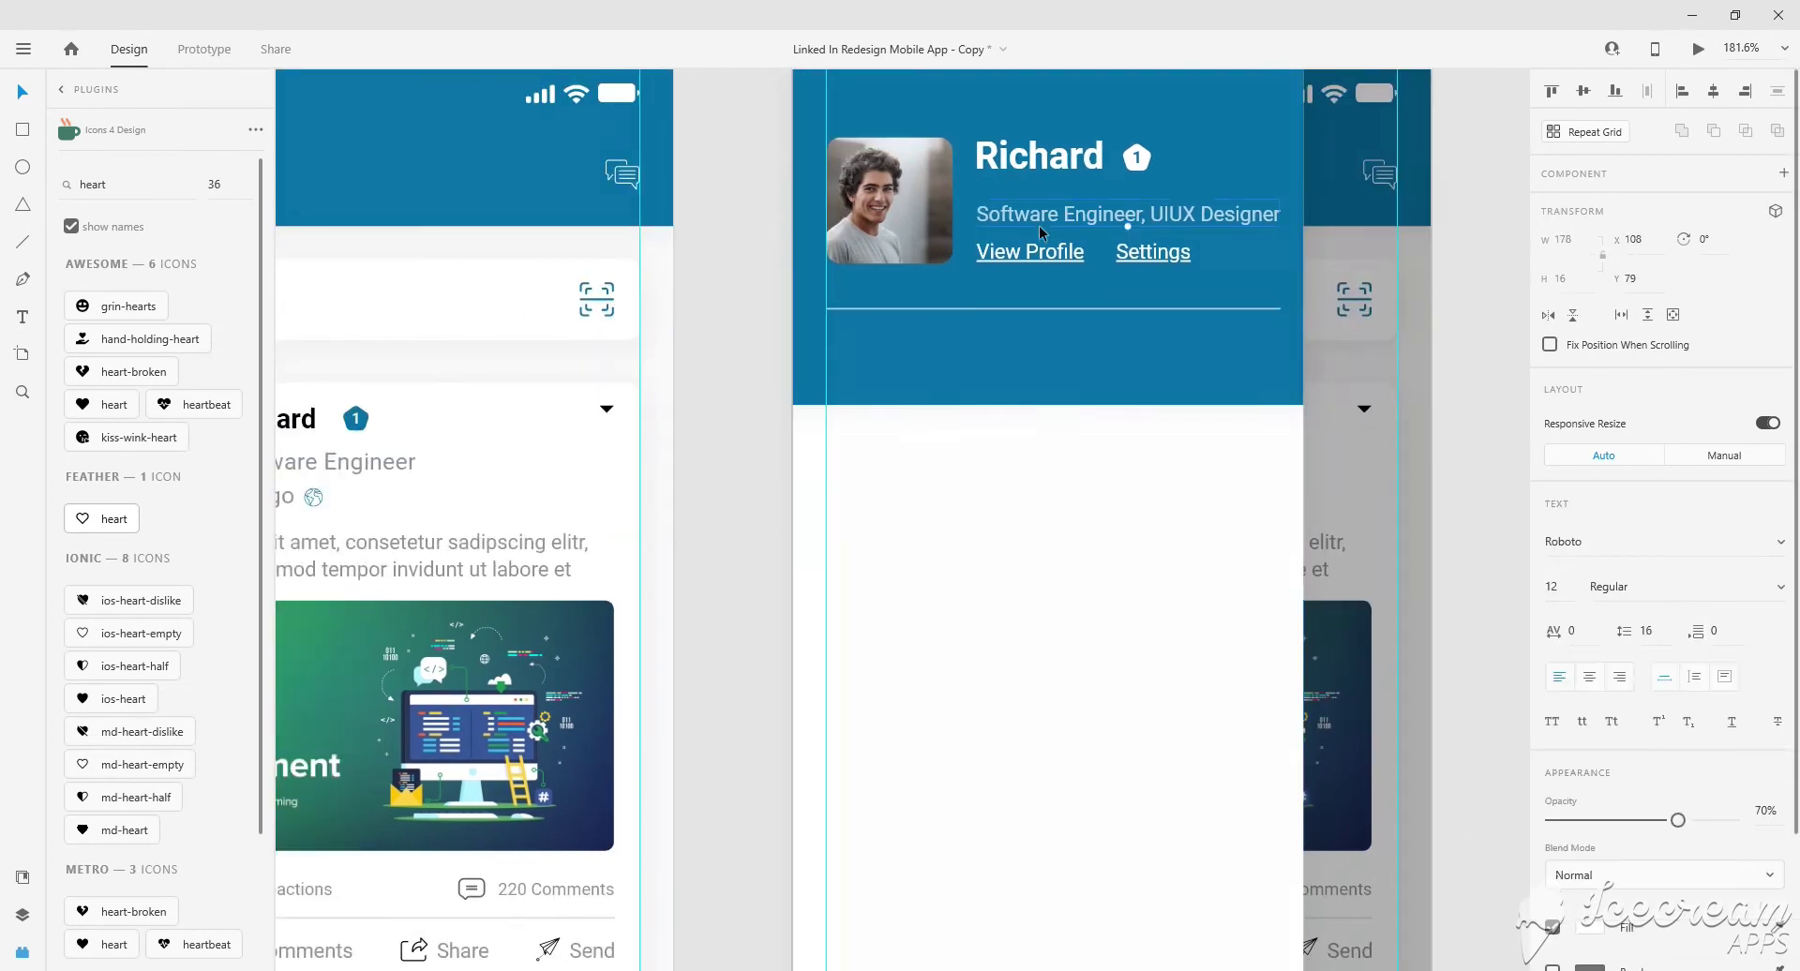
drag(1039, 225, 977, 349)
double_click(978, 349)
text(Try )
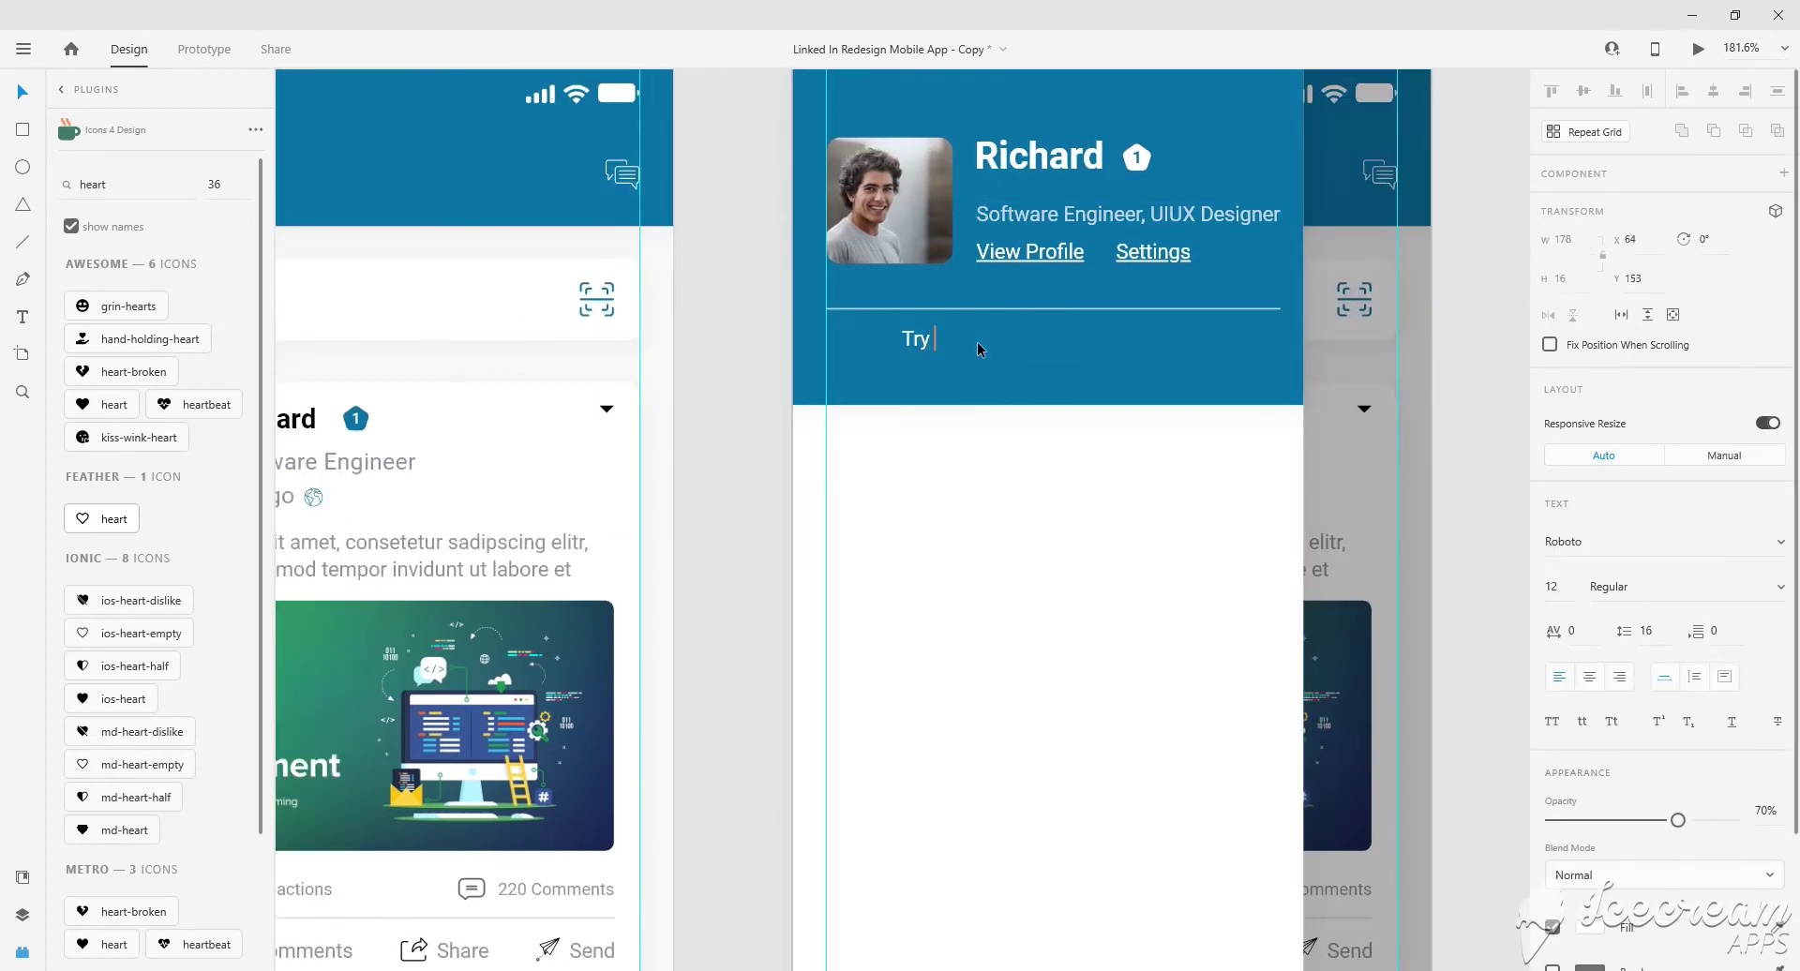
text(Premi)
text(um free for 1 month)
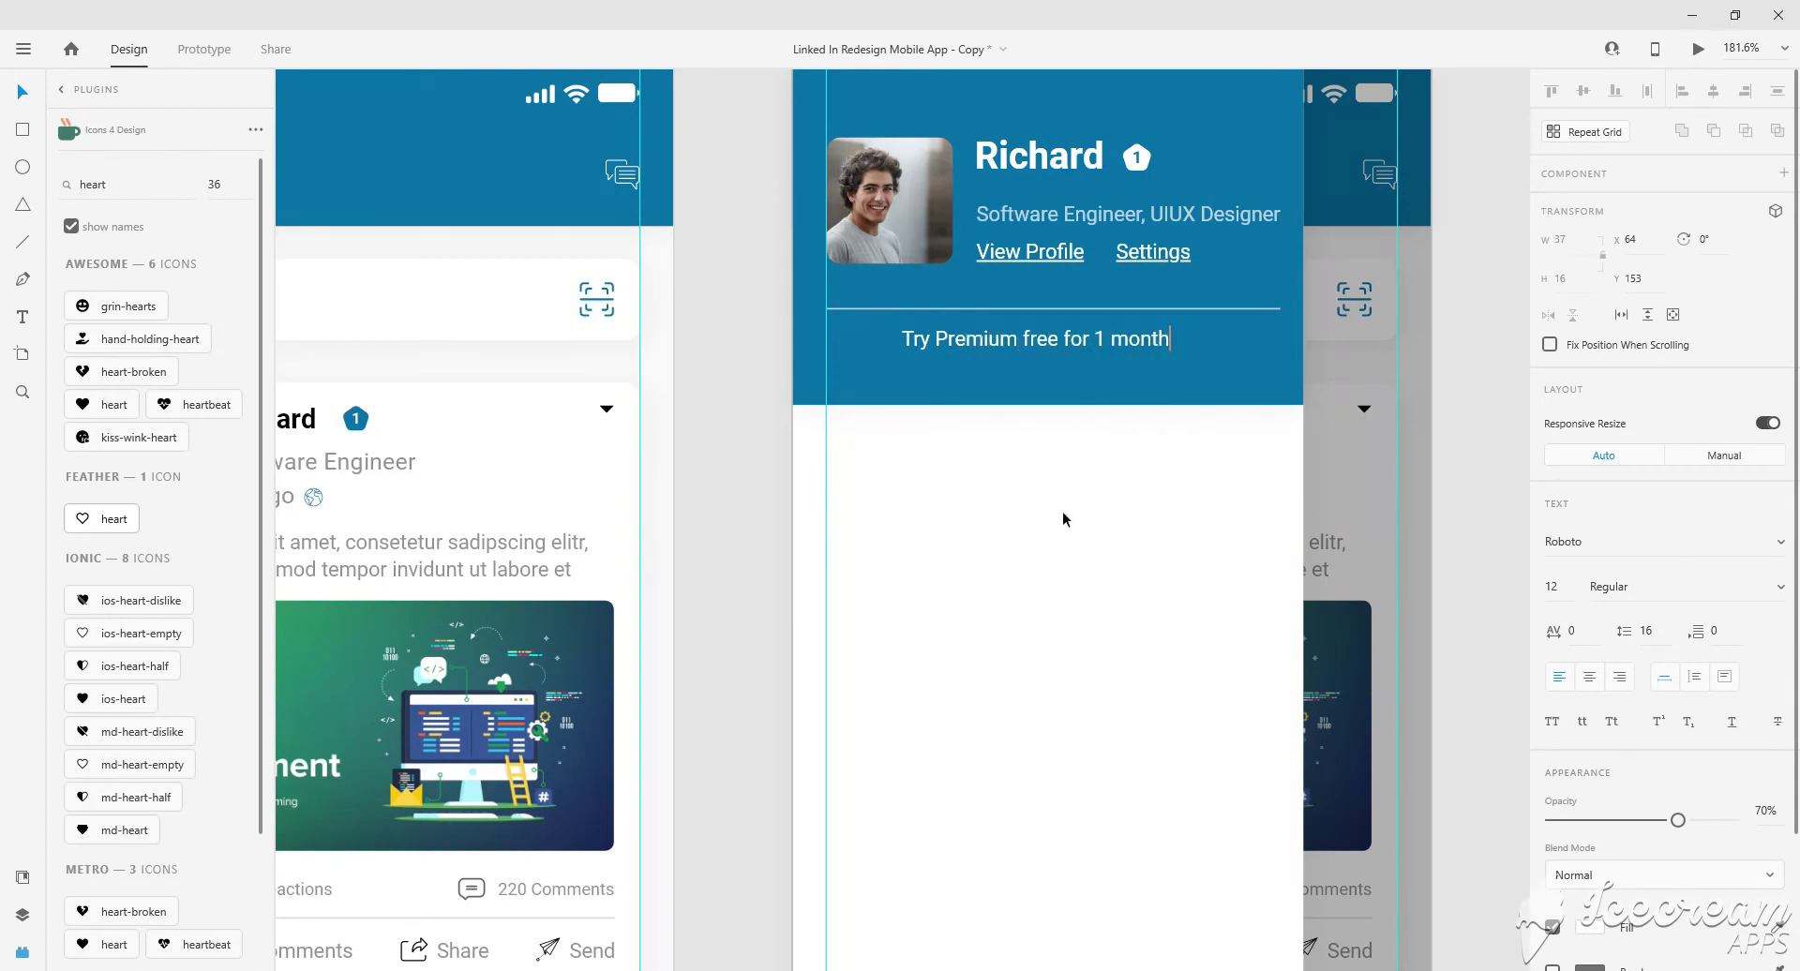
key(Escape)
key(0)
click(1552, 586)
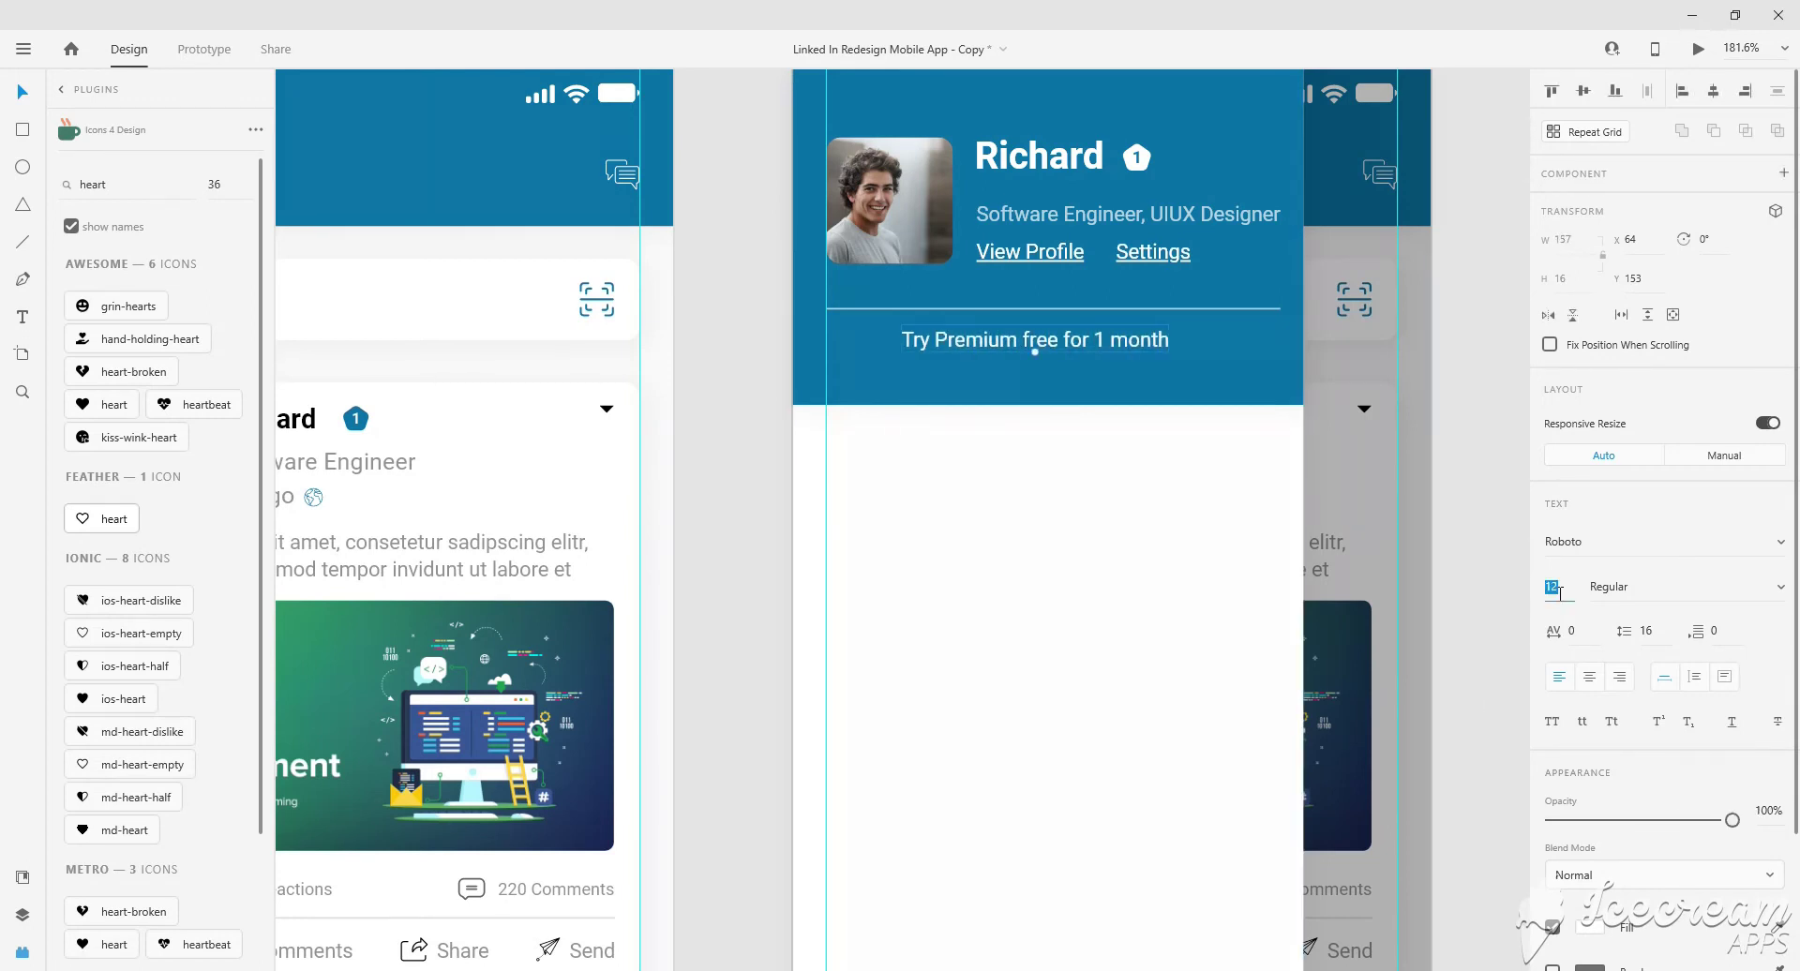
text(14)
key(Return)
click(1100, 450)
key(ctrl+0)
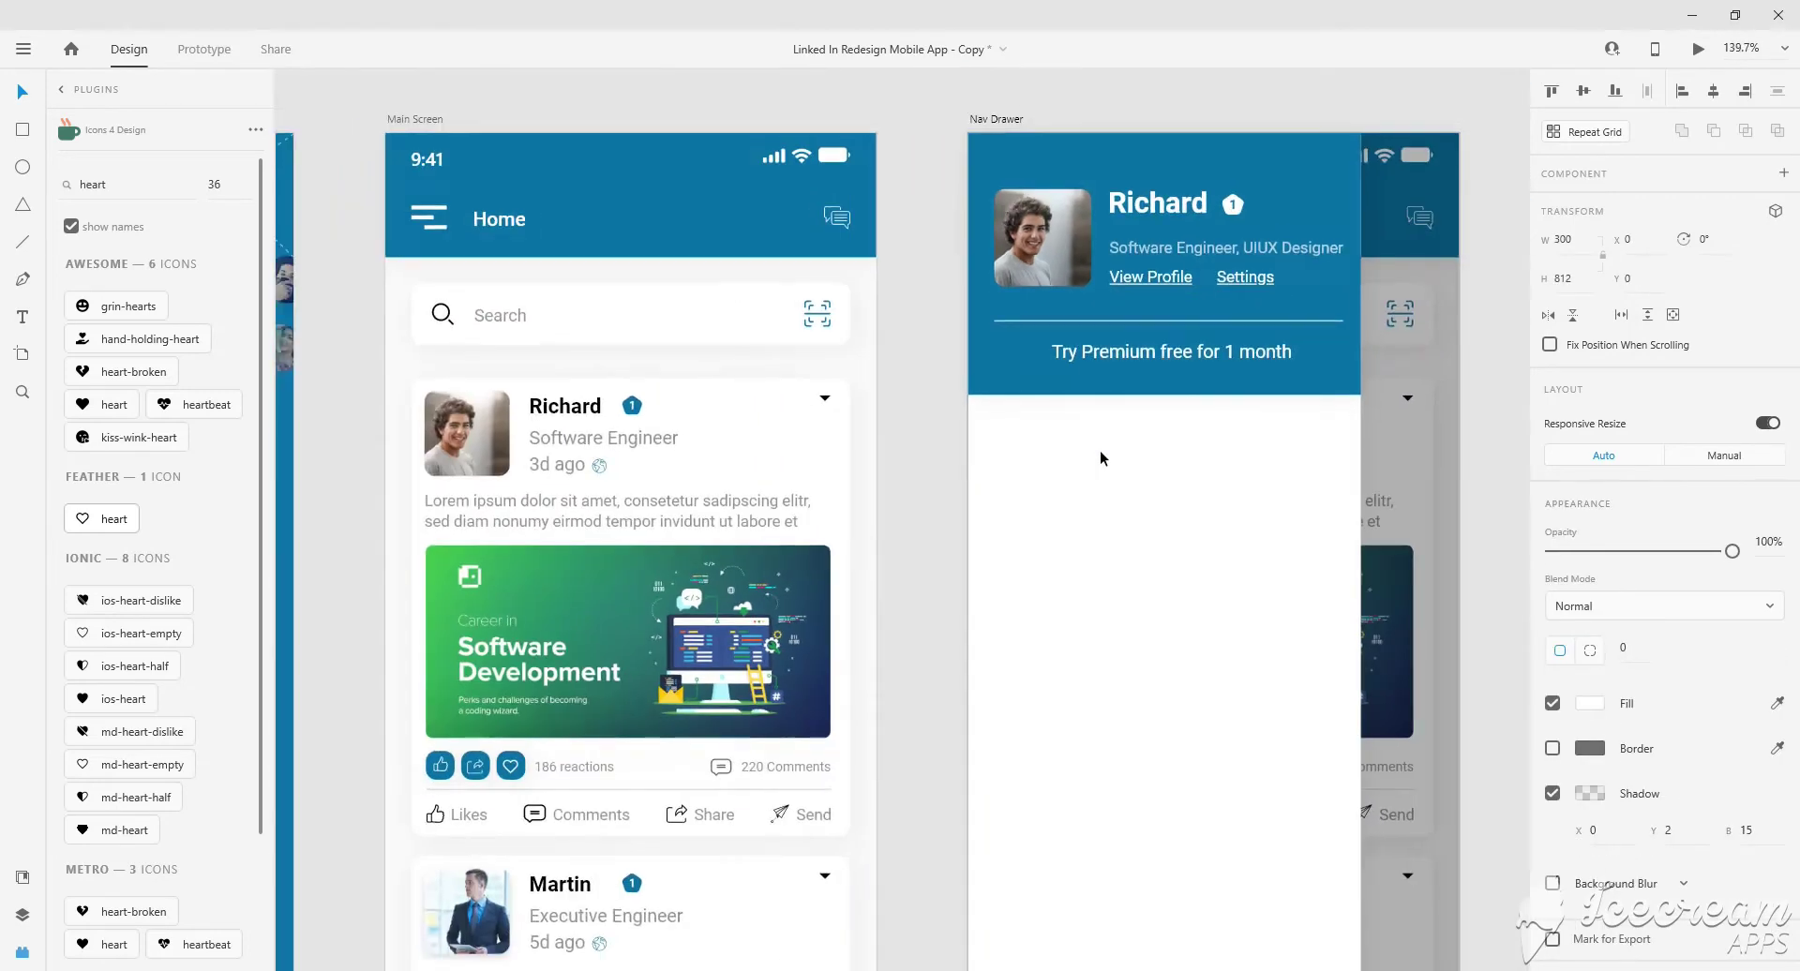
Paste the diamond icon from the icon sheet left of the Premium text and enlarge it slightly.
scroll(504, 371, up, 5)
click(558, 345)
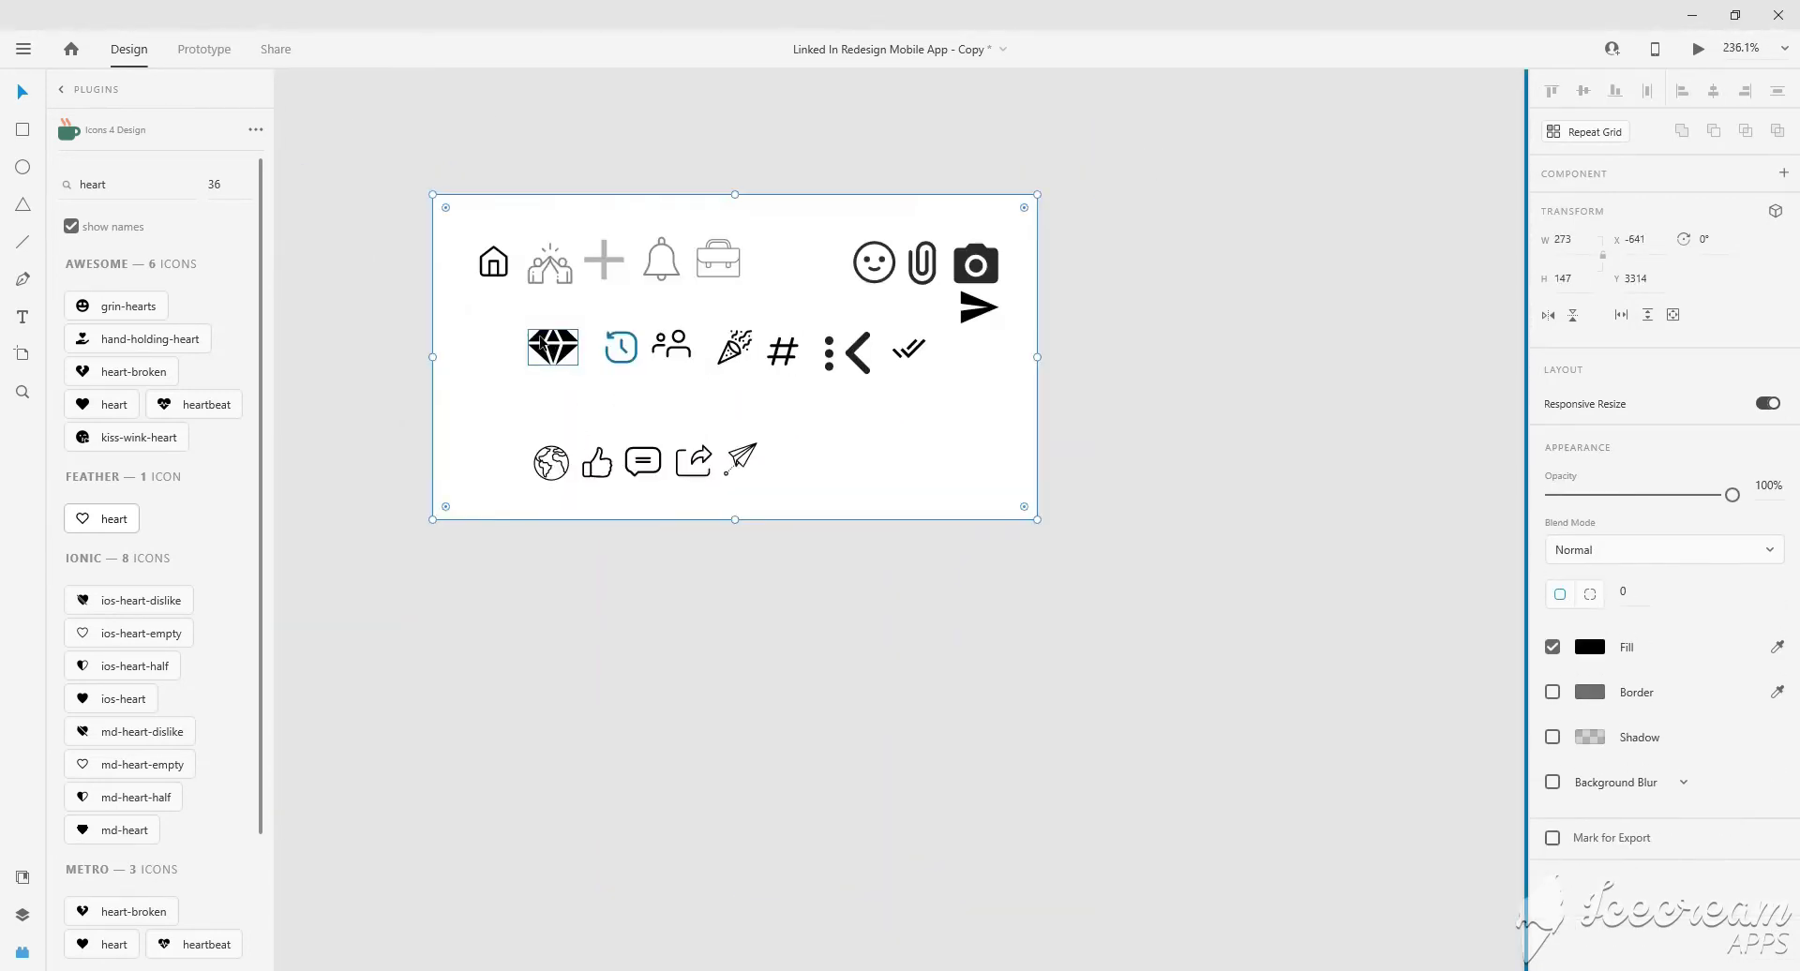
scroll(807, 414, down, 4)
scroll(806, 415, right, 5)
scroll(1094, 505, up, 5)
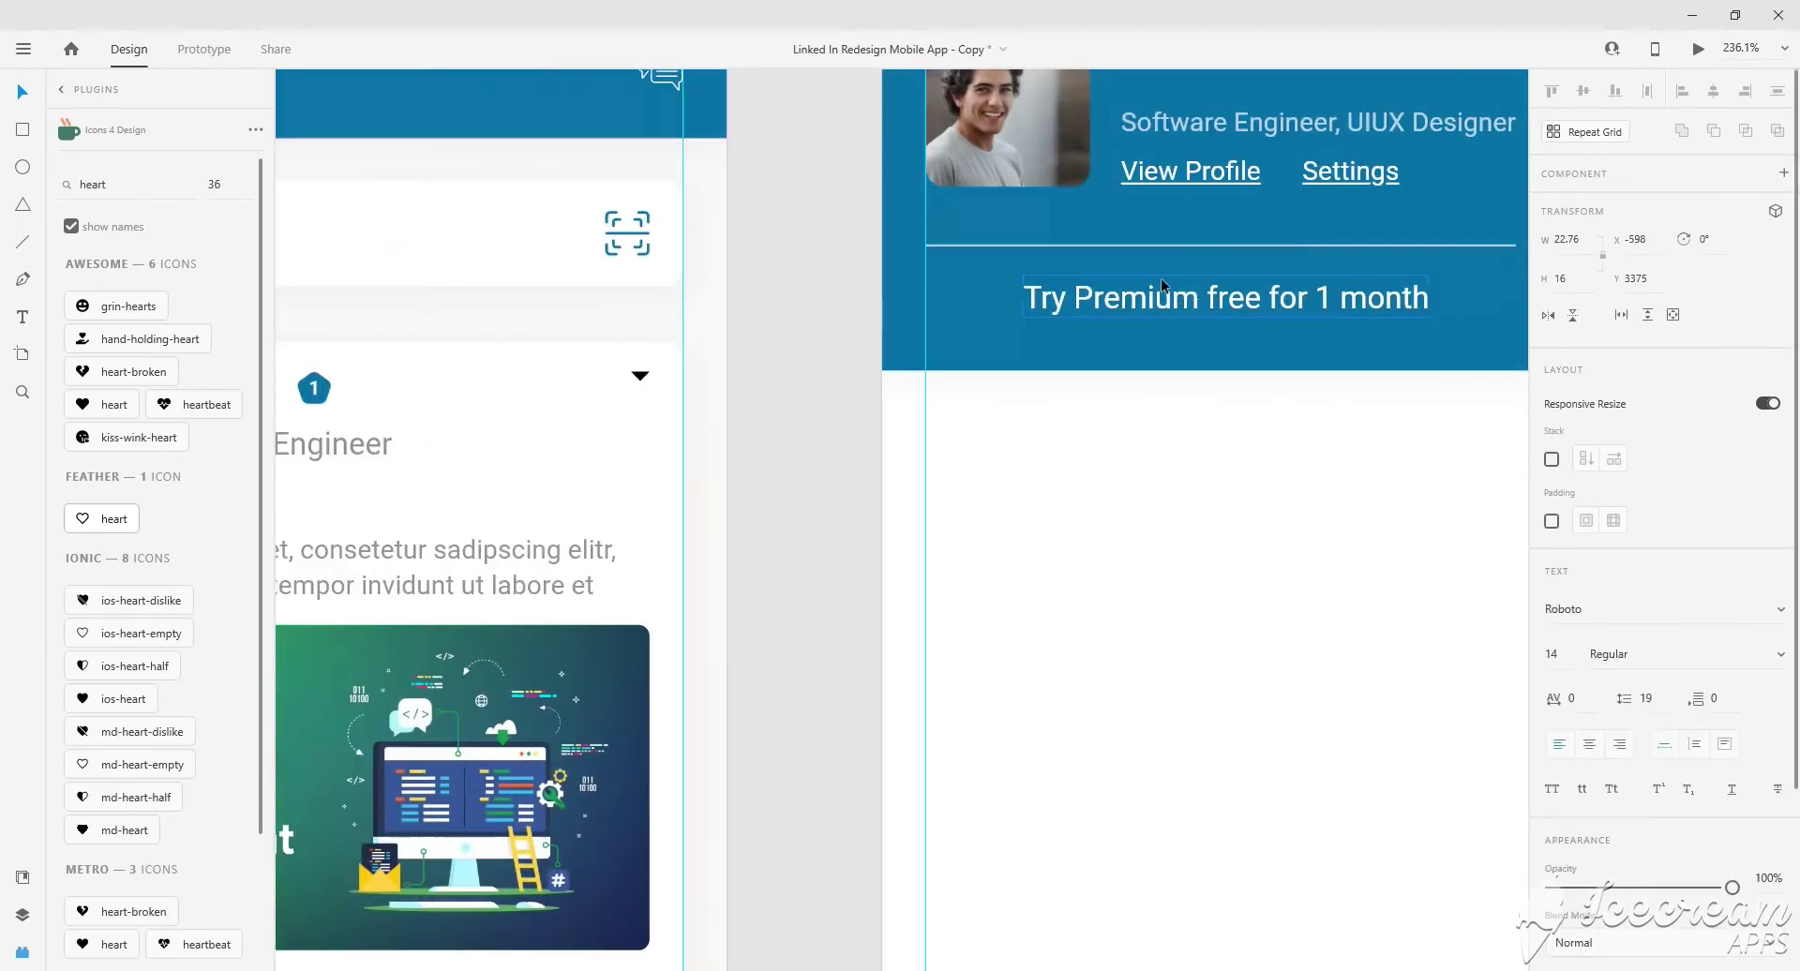
key(ctrl+v)
mouse_move(1206, 522)
mouse_down()
mouse_move(1056, 341)
mouse_move(948, 297)
mouse_move(989, 373)
mouse_up()
scroll(975, 356, up, 3)
scroll(984, 370, down, 2)
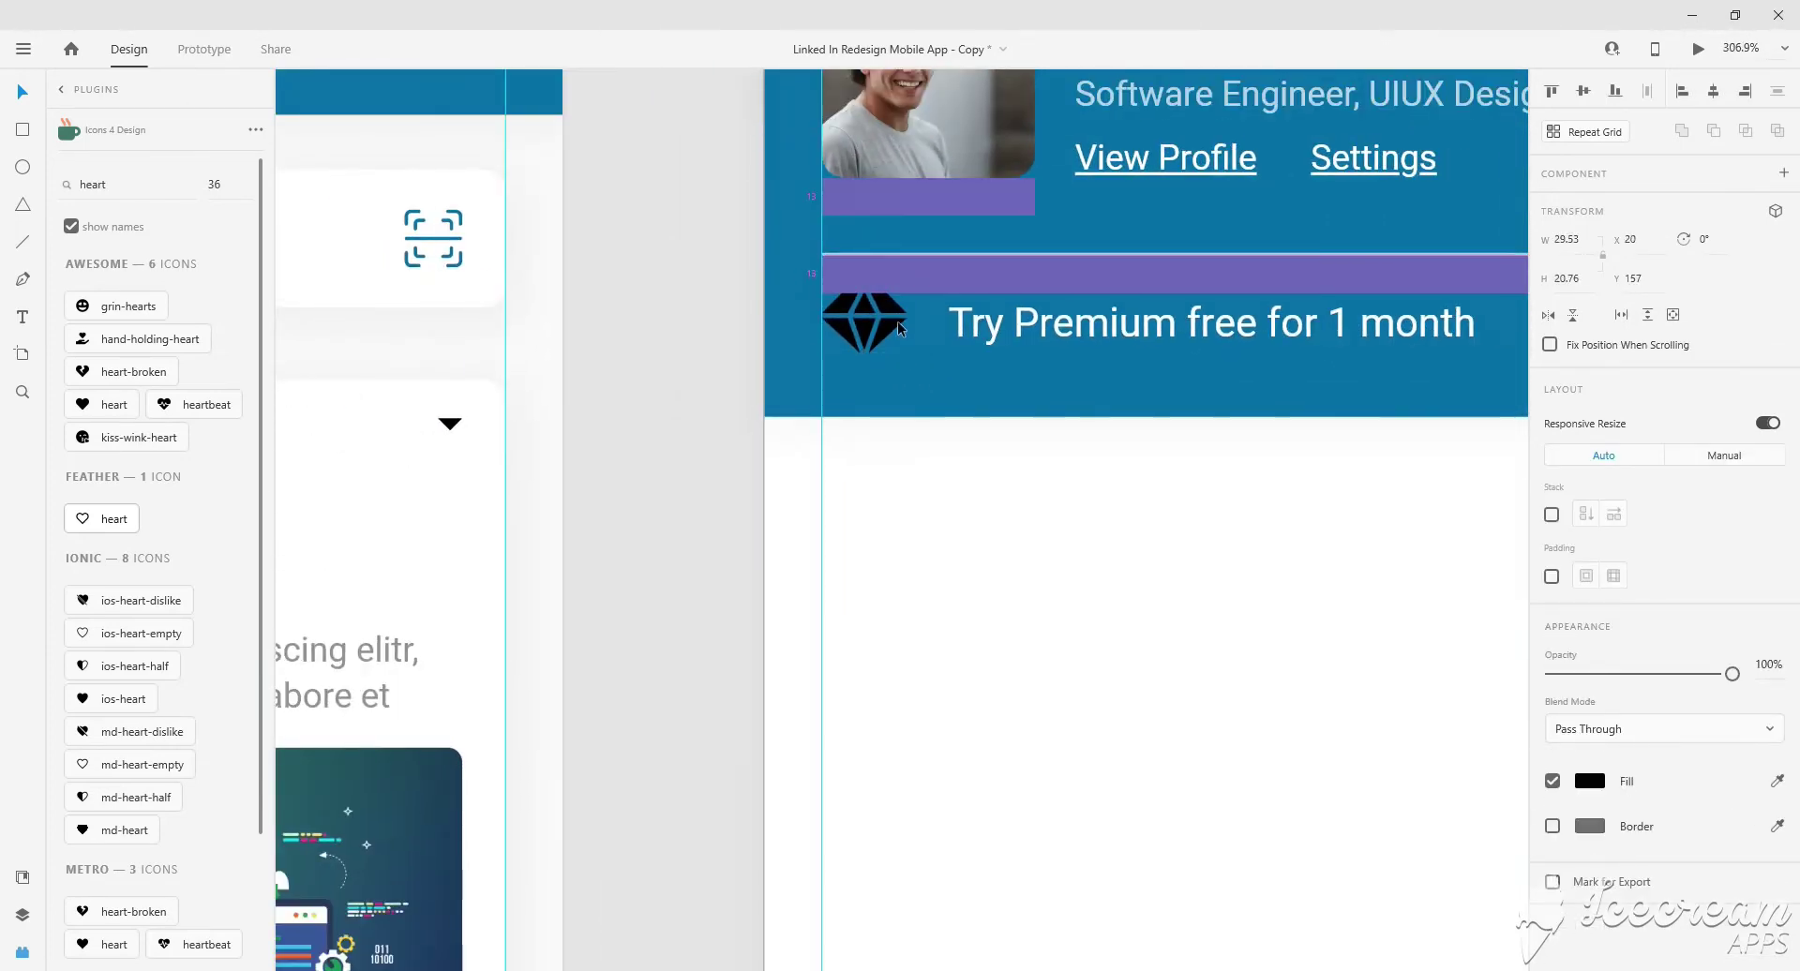
drag(898, 321, 898, 332)
Set the diamond icon's fill to white.
click(1591, 781)
click(1313, 668)
scroll(1110, 493, down, 2)
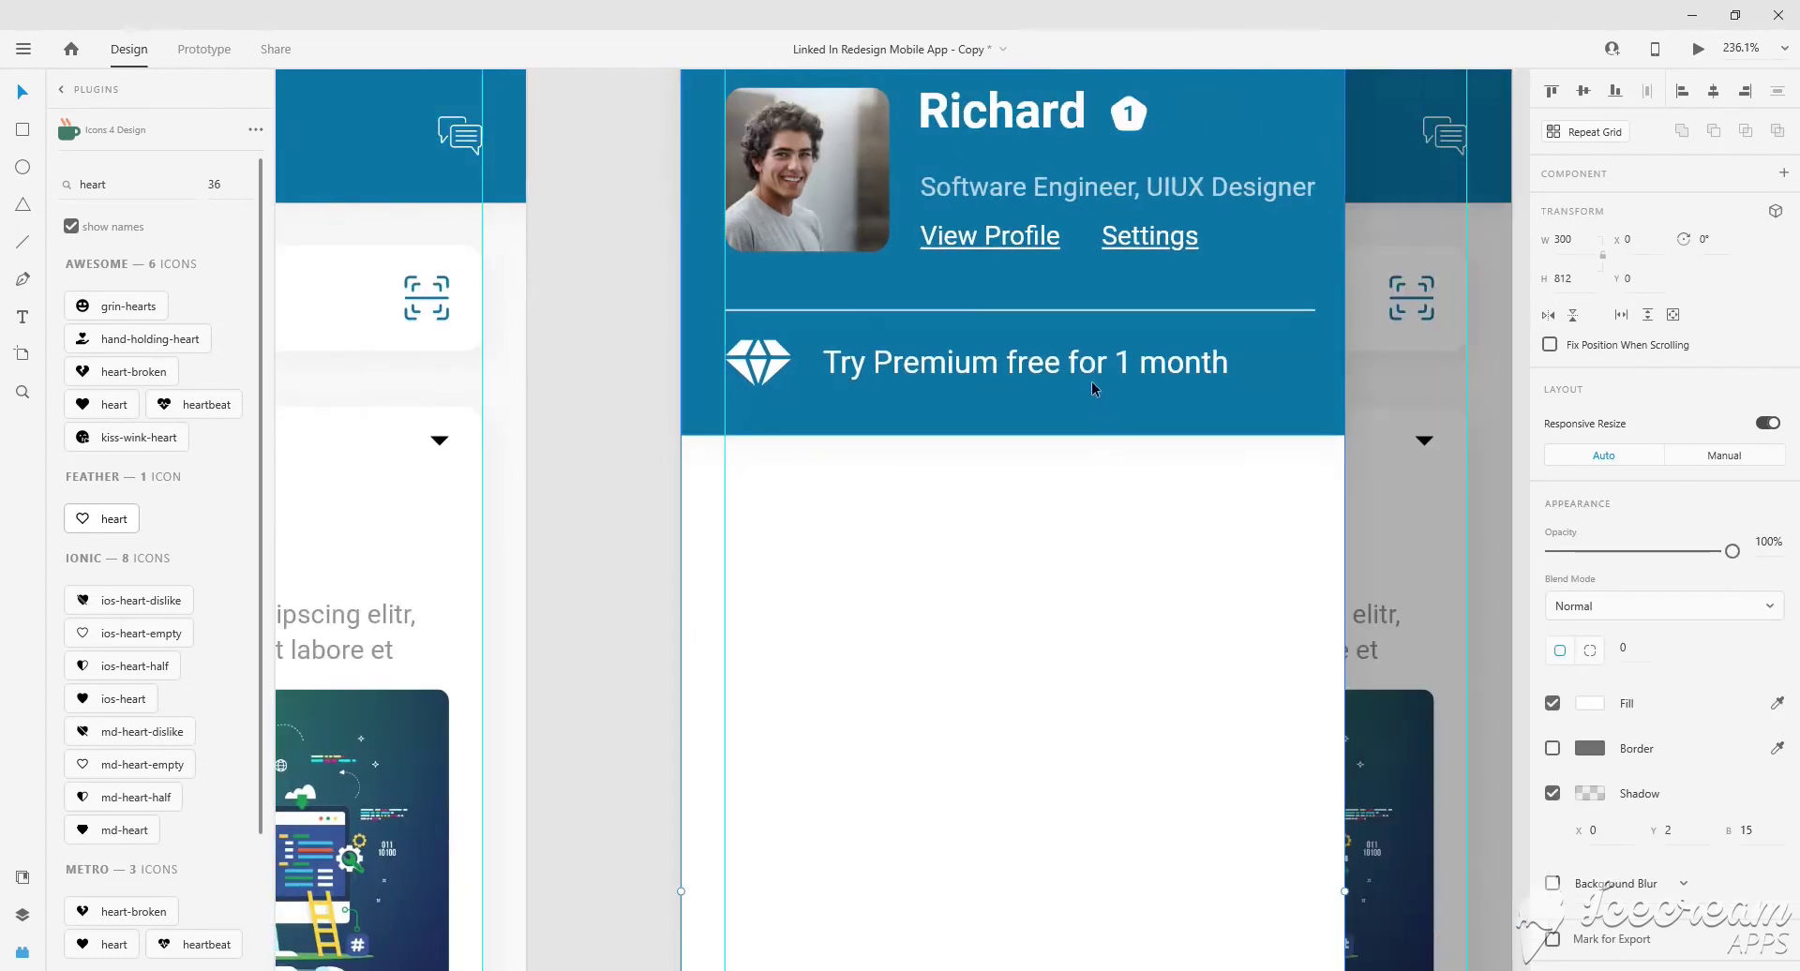
click(1081, 371)
scroll(1081, 369, down, 4)
click(1077, 432)
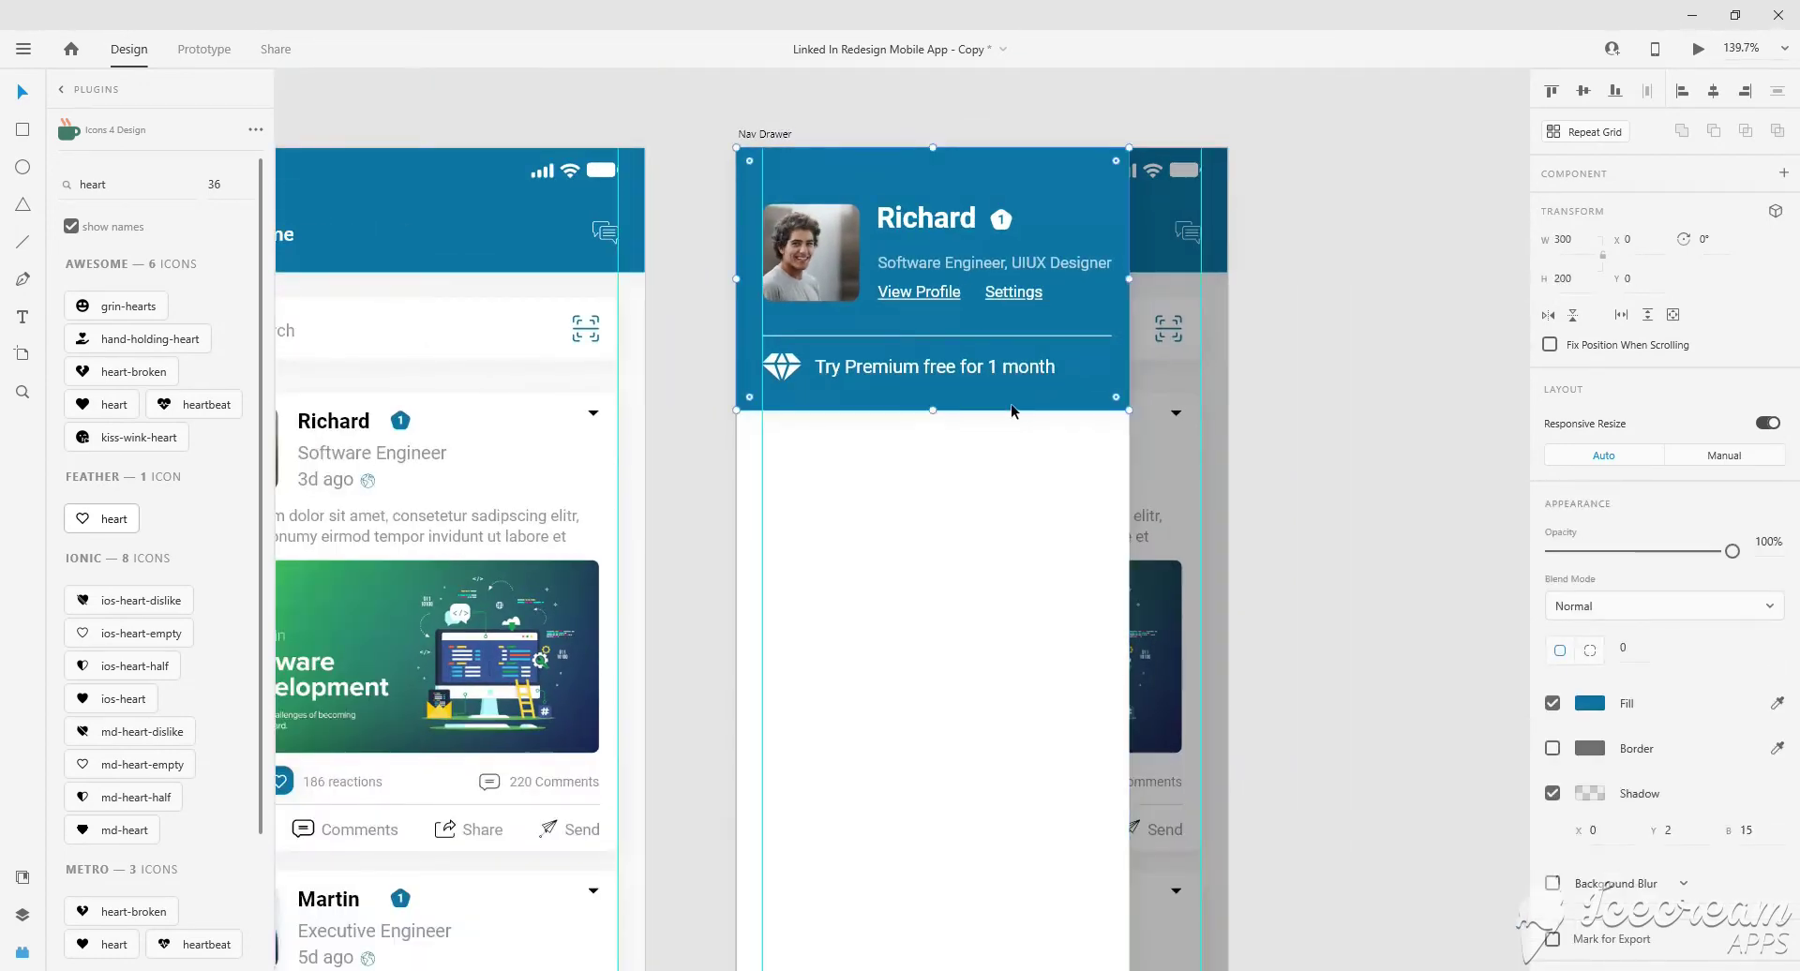
key(Escape)
scroll(1202, 471, right, 3)
scroll(1145, 463, down, 2)
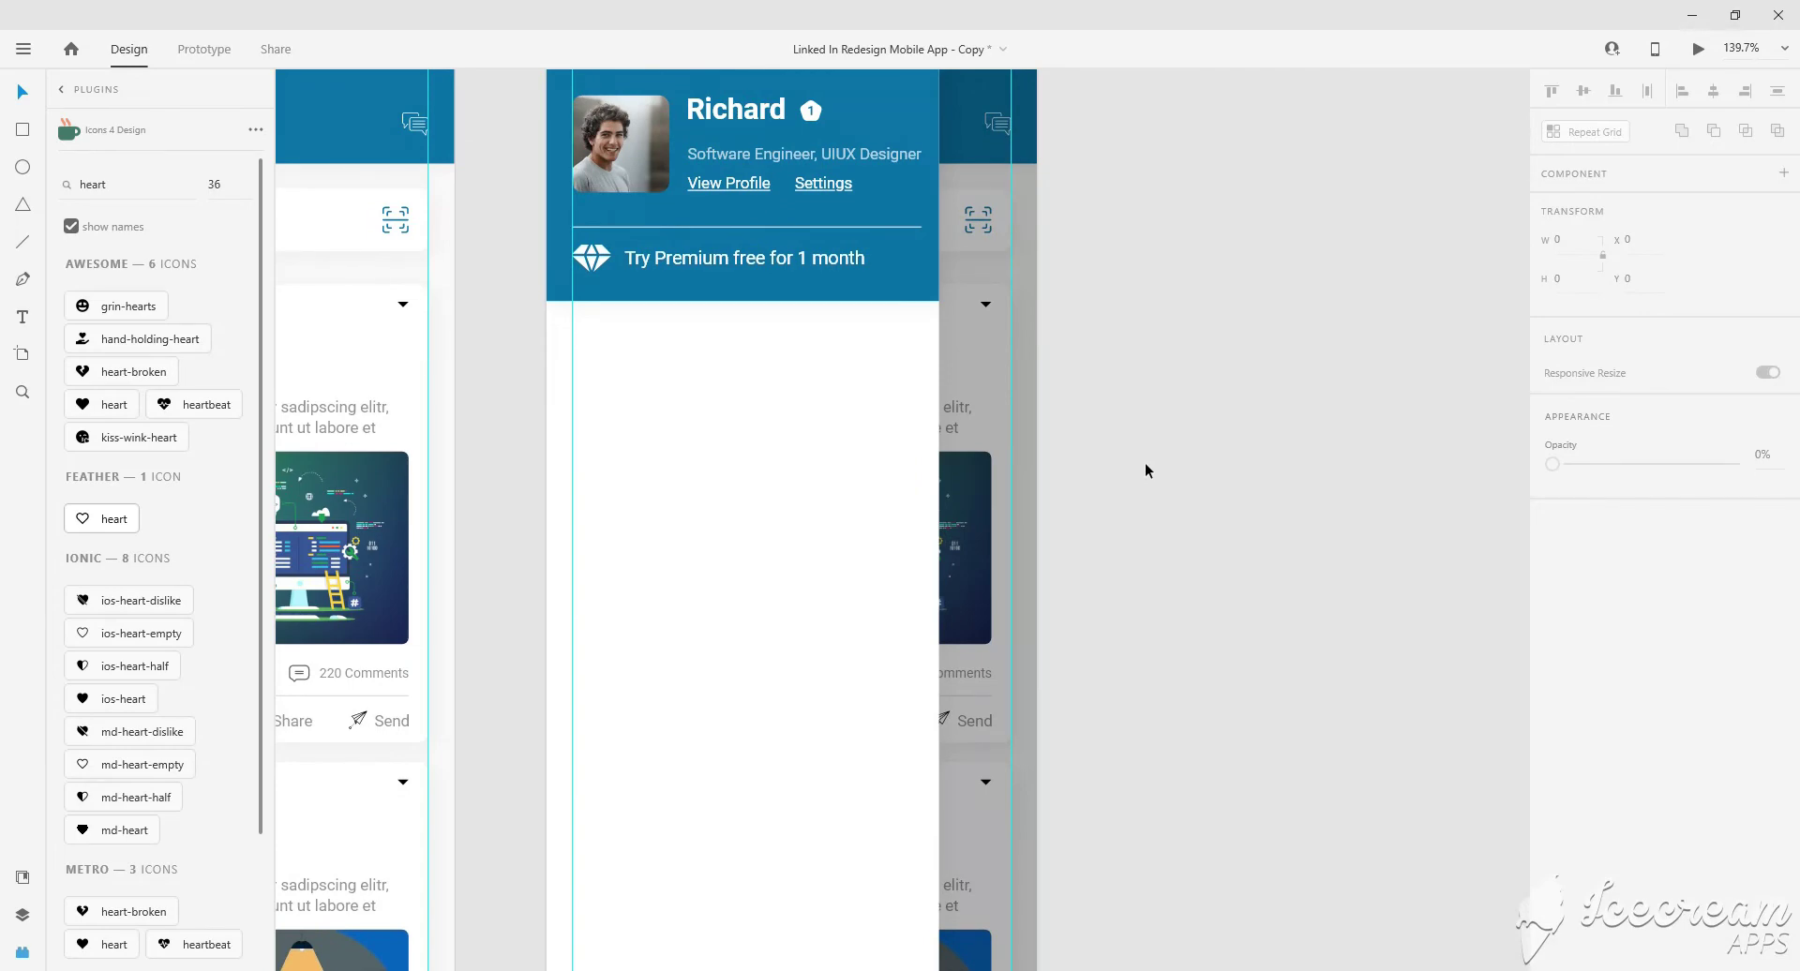
scroll(1145, 463, down, 1)
Paste the clock, people and rocket icons into the Nav Drawer, with the clock at the left edge.
scroll(1052, 450, down, 5)
scroll(381, 328, up, 3)
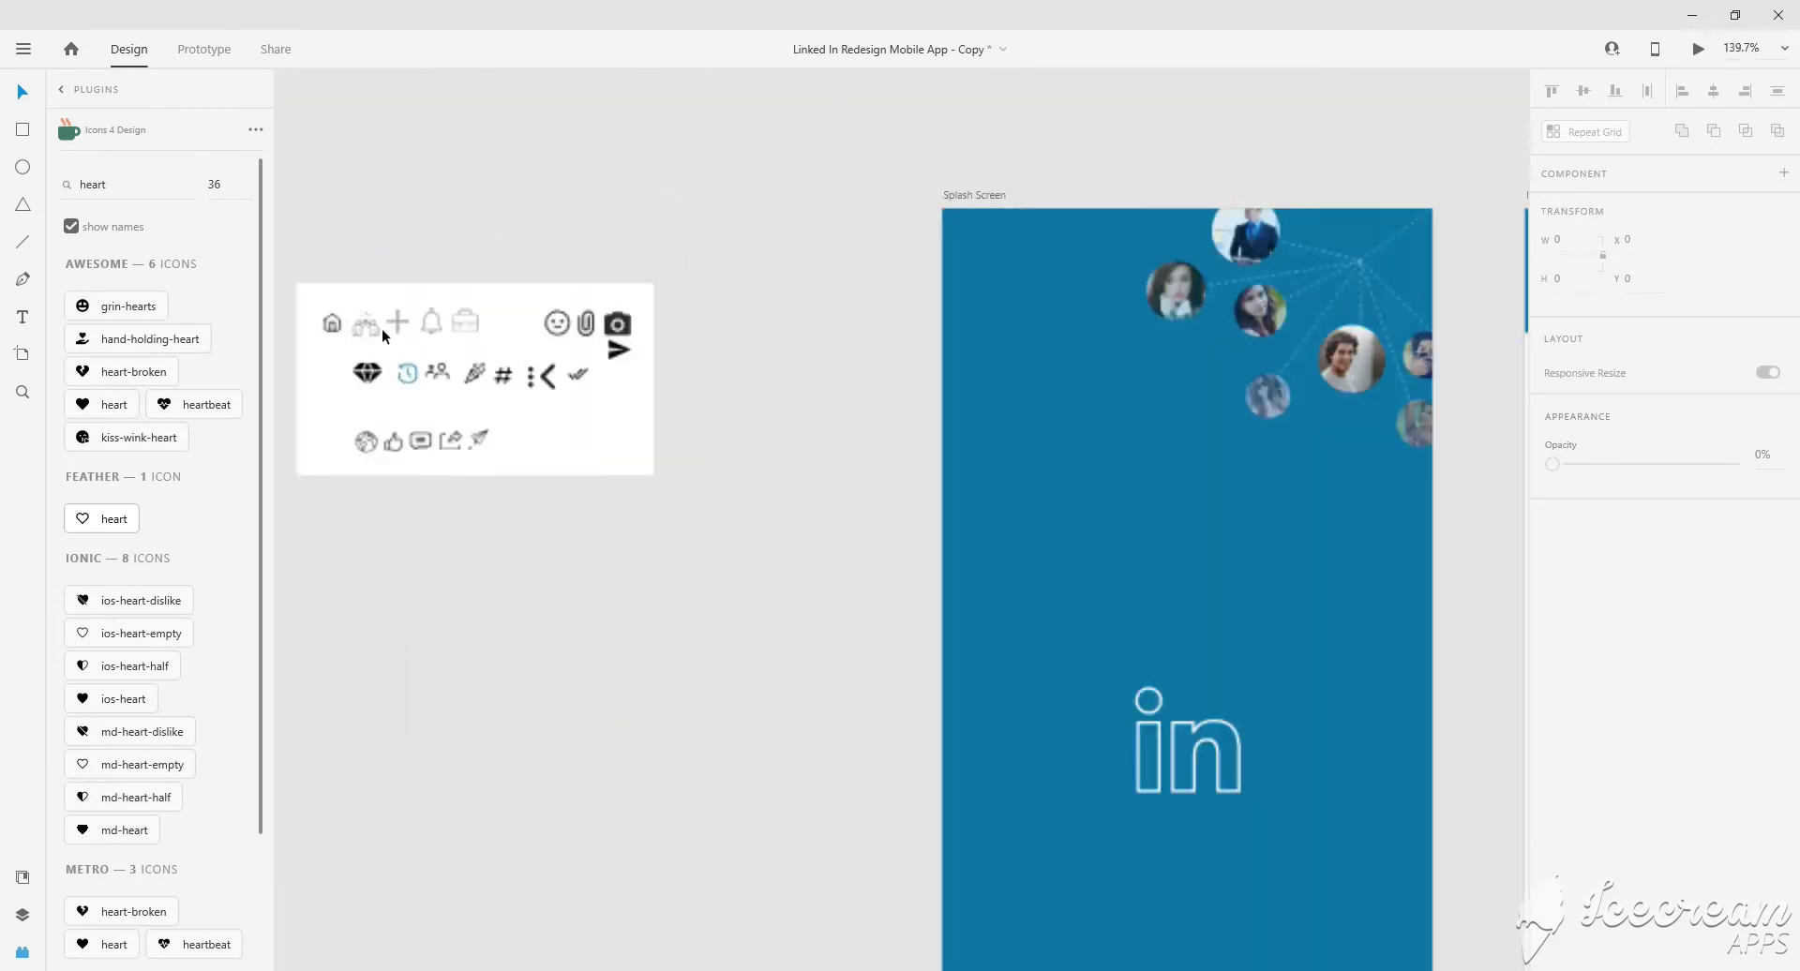
scroll(413, 349, up, 2)
click(405, 386)
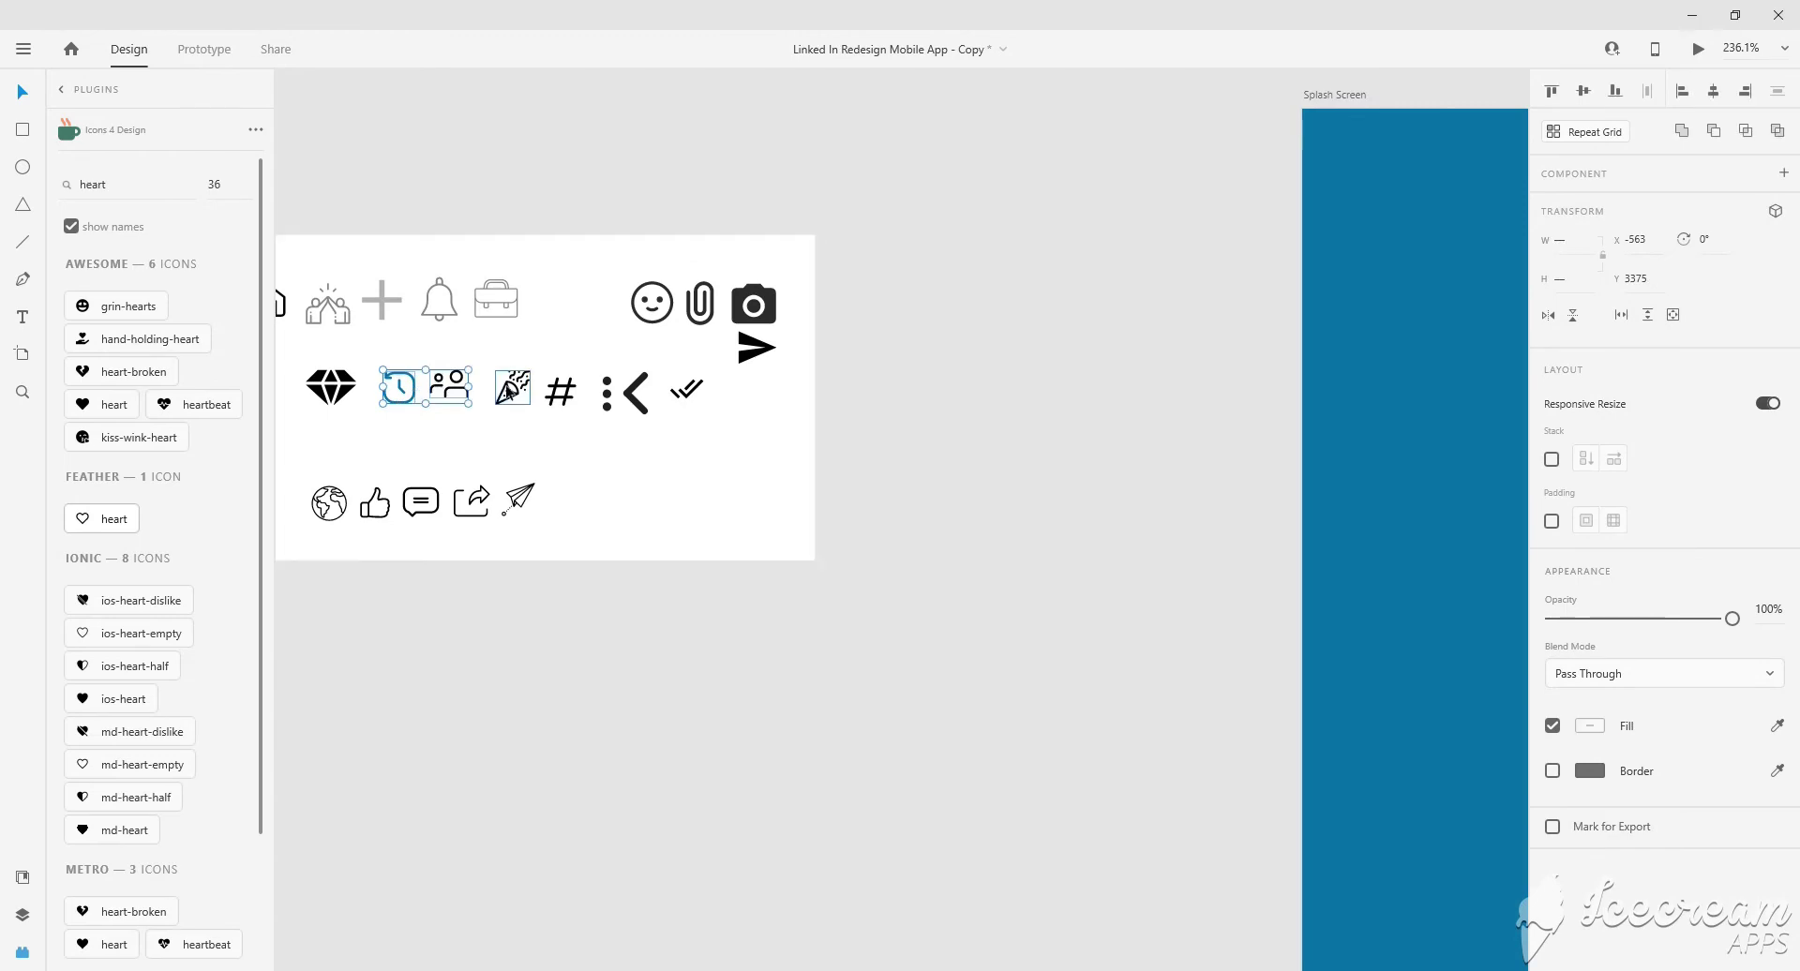
shift+click(506, 392)
scroll(553, 348, down, 4)
scroll(1194, 464, up, 3)
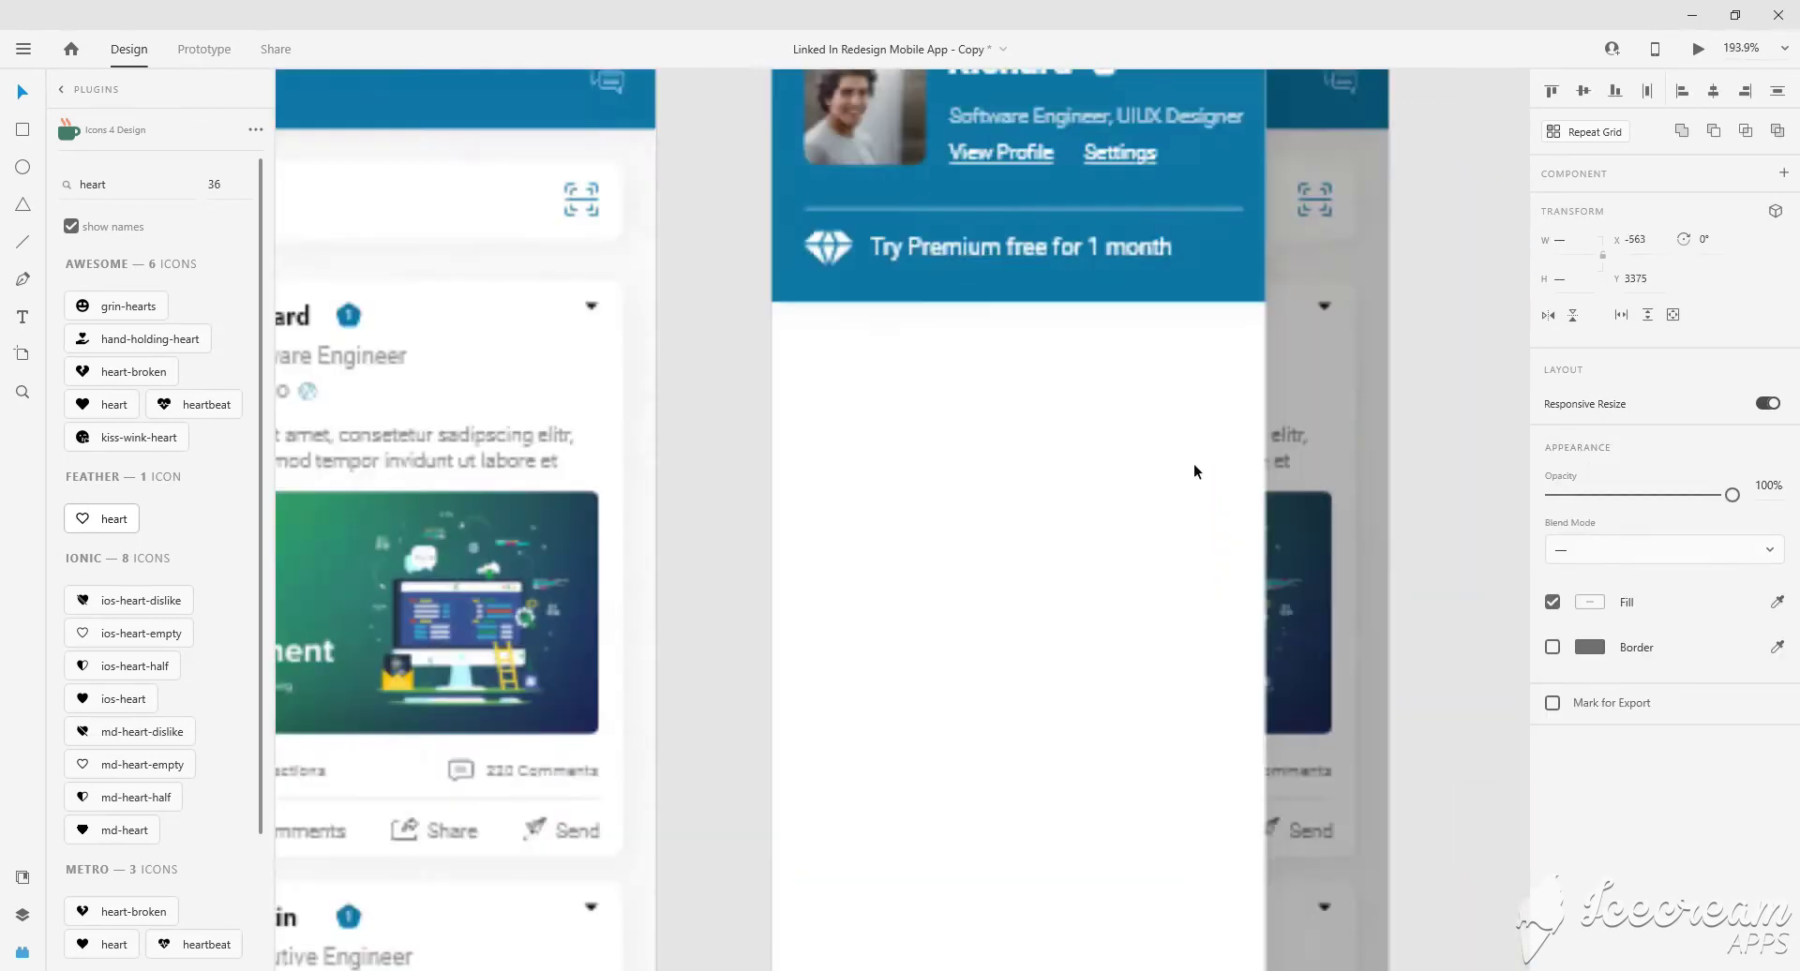
scroll(1194, 463, up, 1)
key(ctrl+v)
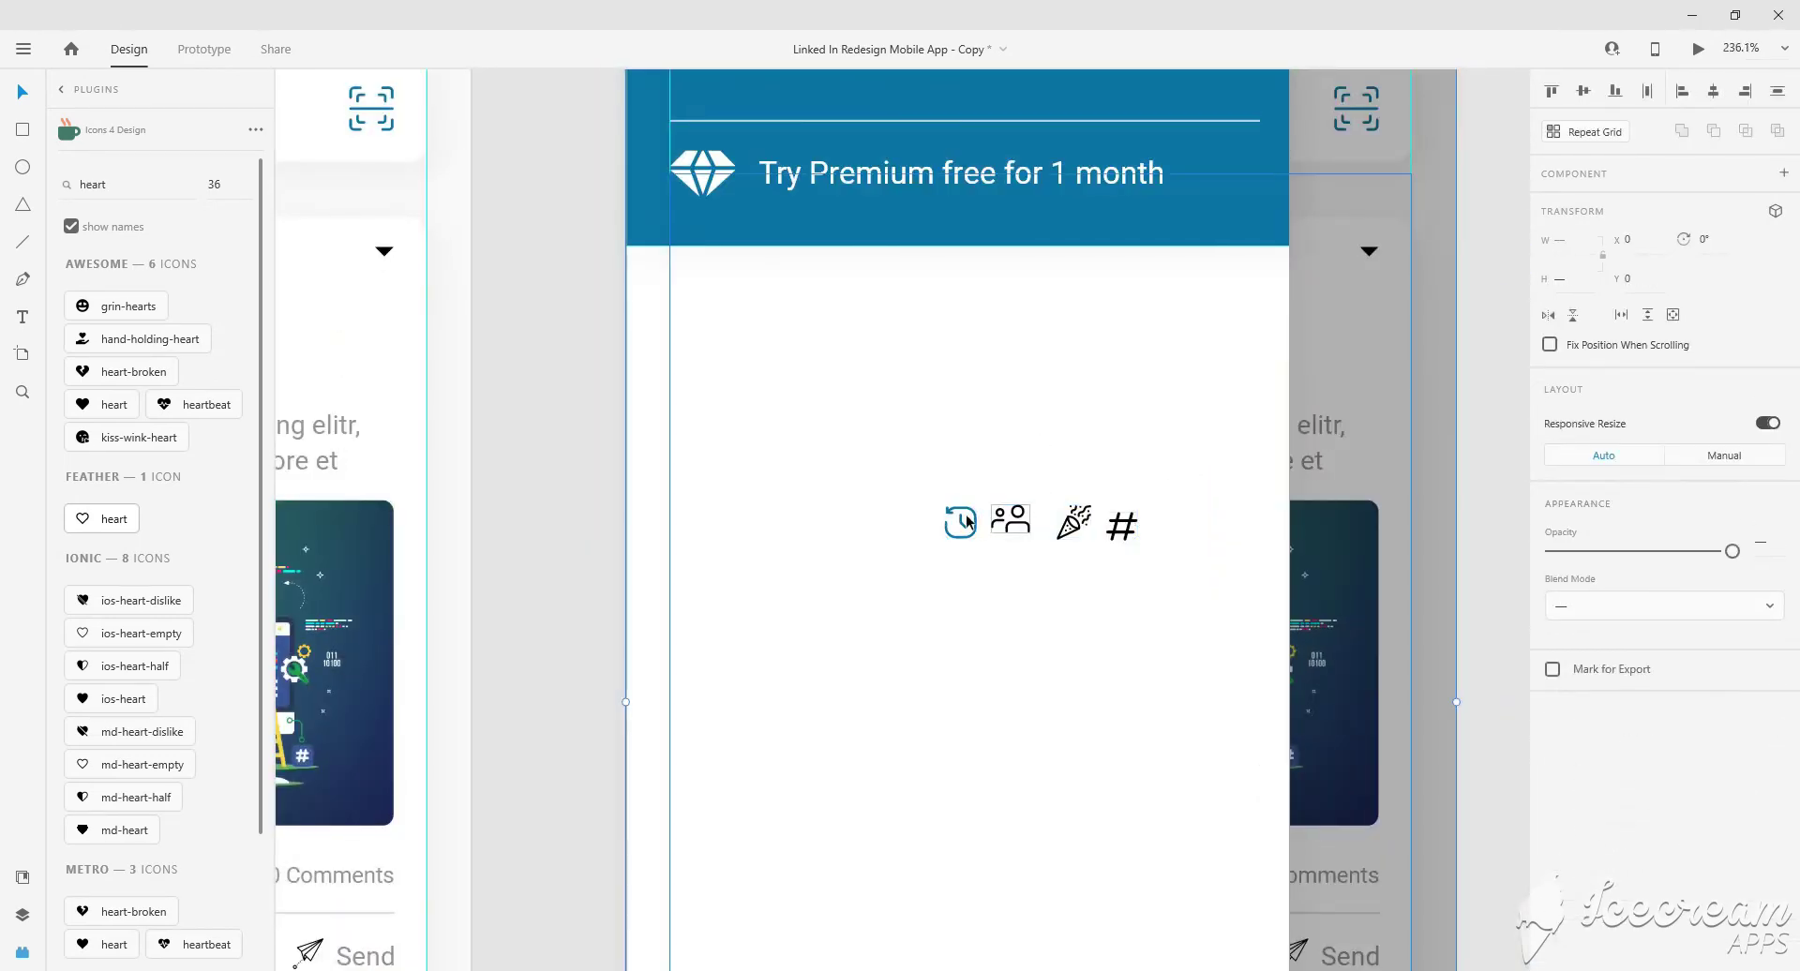
drag(968, 522, 689, 302)
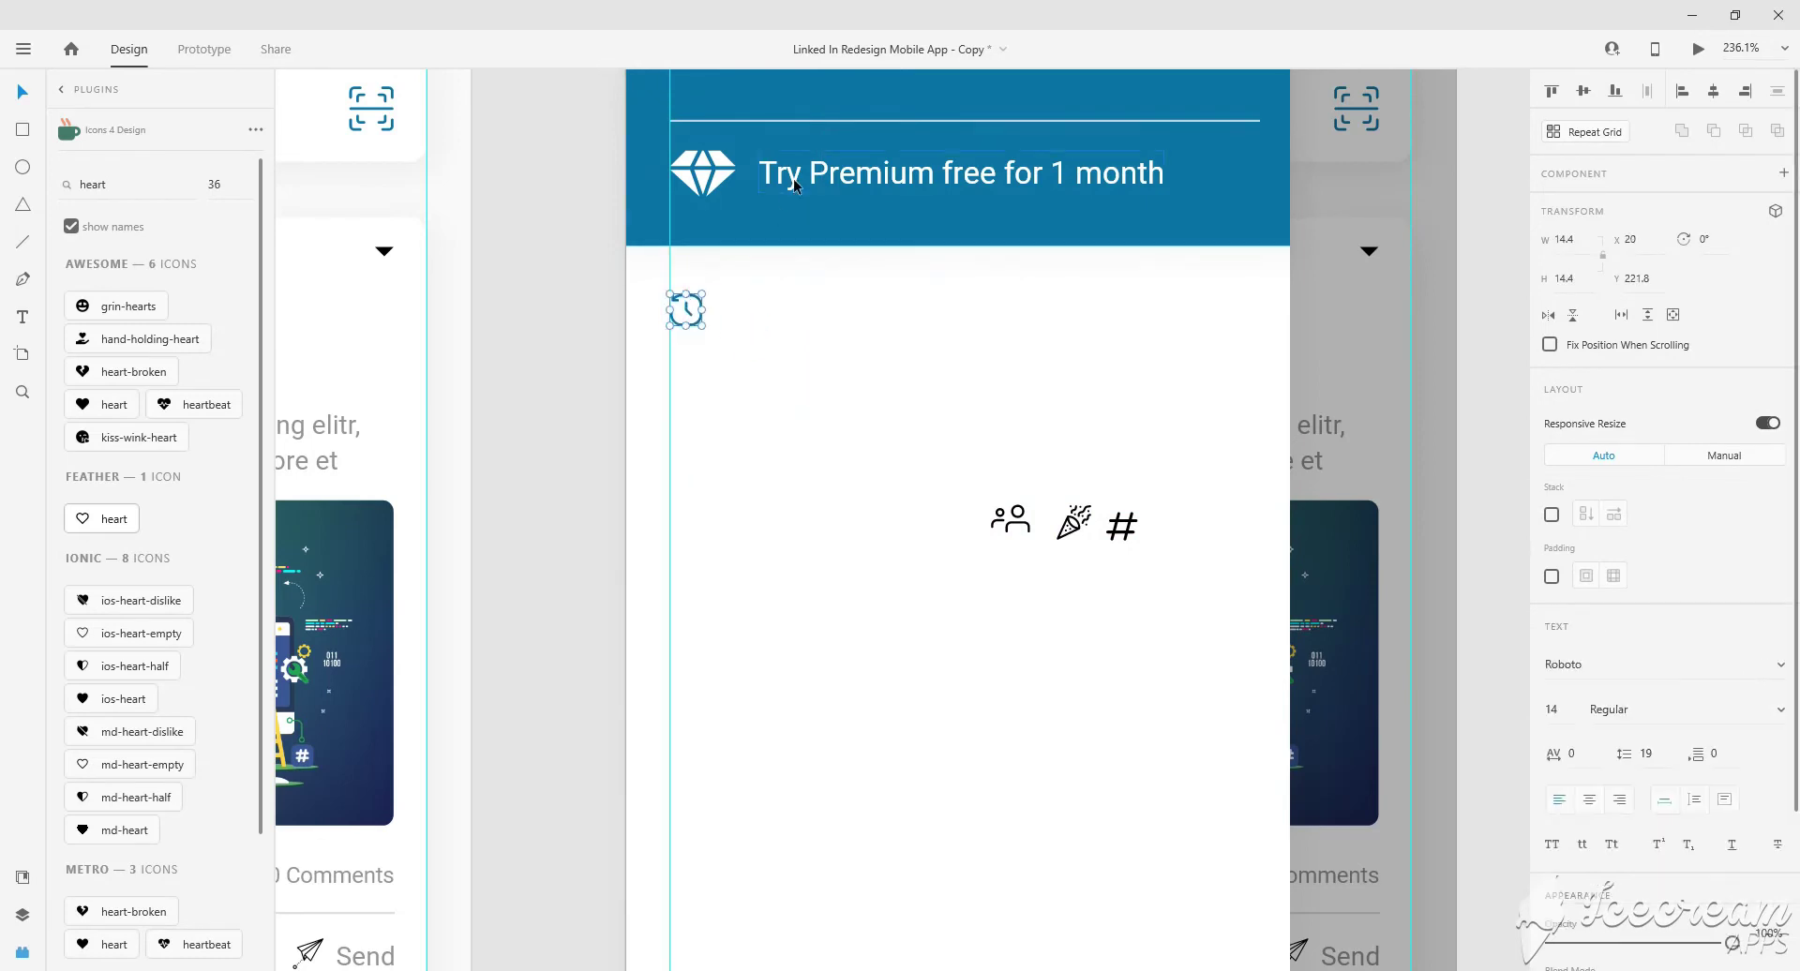
Copy the Premium text beside the clock icon and retype it as 'Recent'.
drag(793, 184, 798, 316)
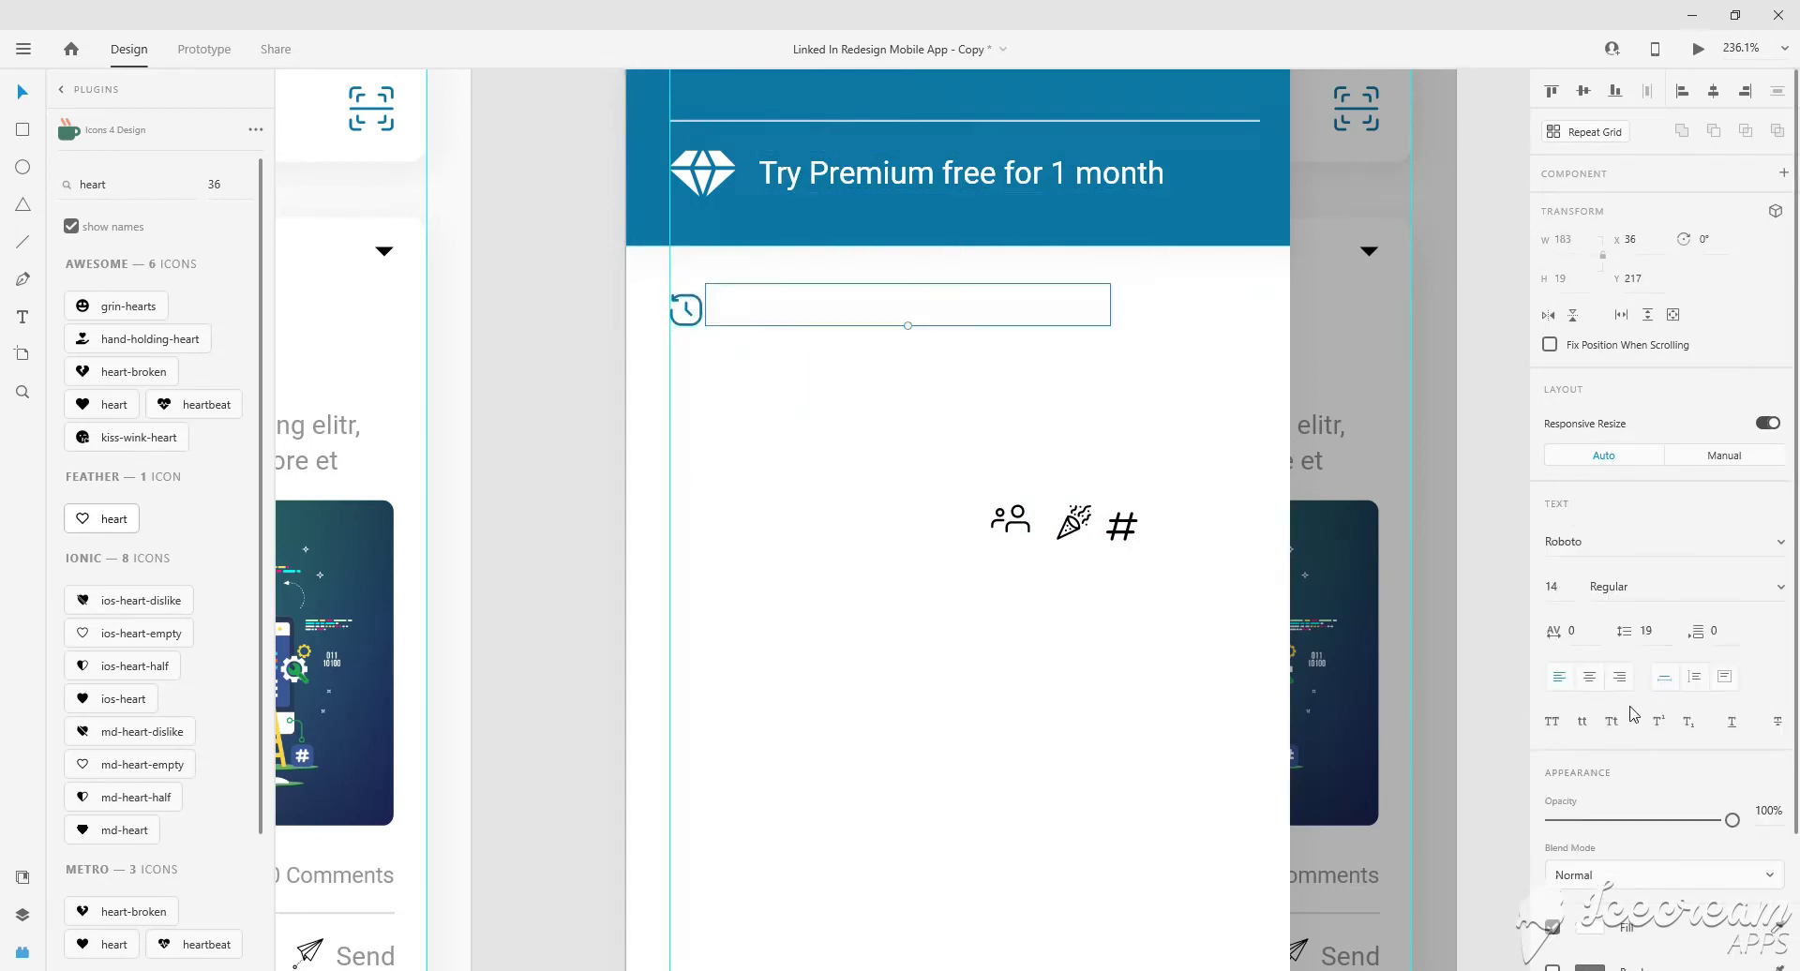
click(1596, 929)
double_click(865, 321)
text(Recent)
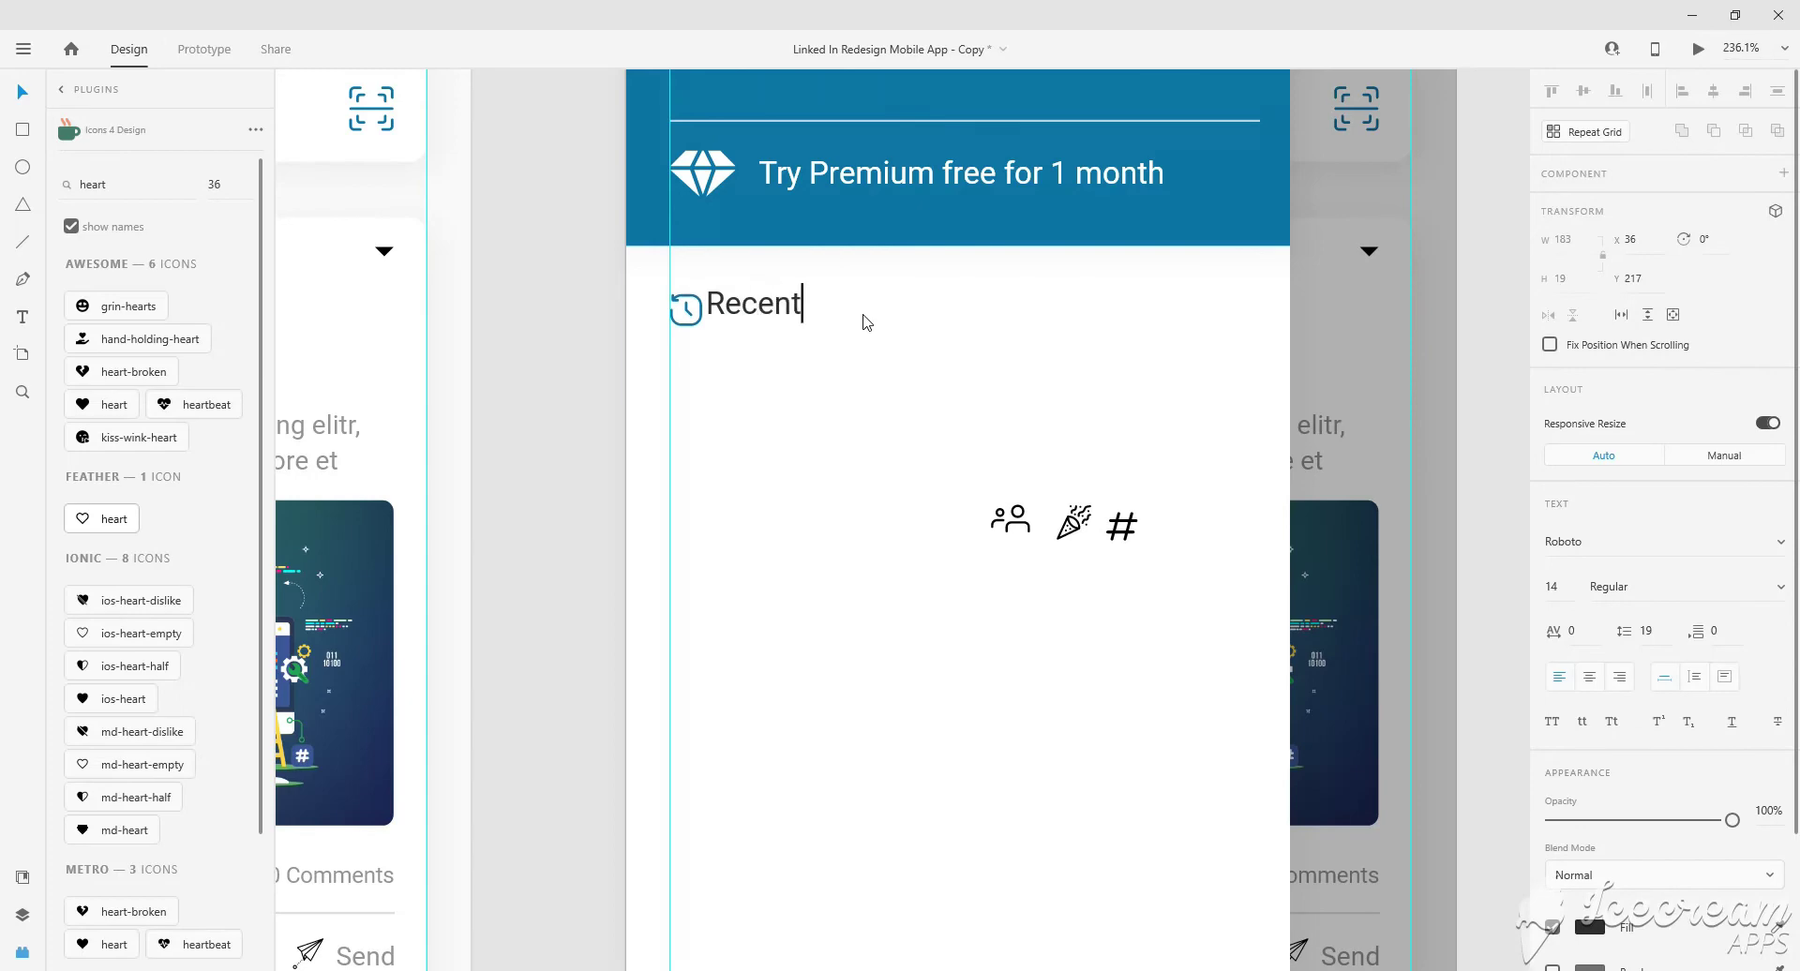
key(Escape)
drag(761, 318, 766, 311)
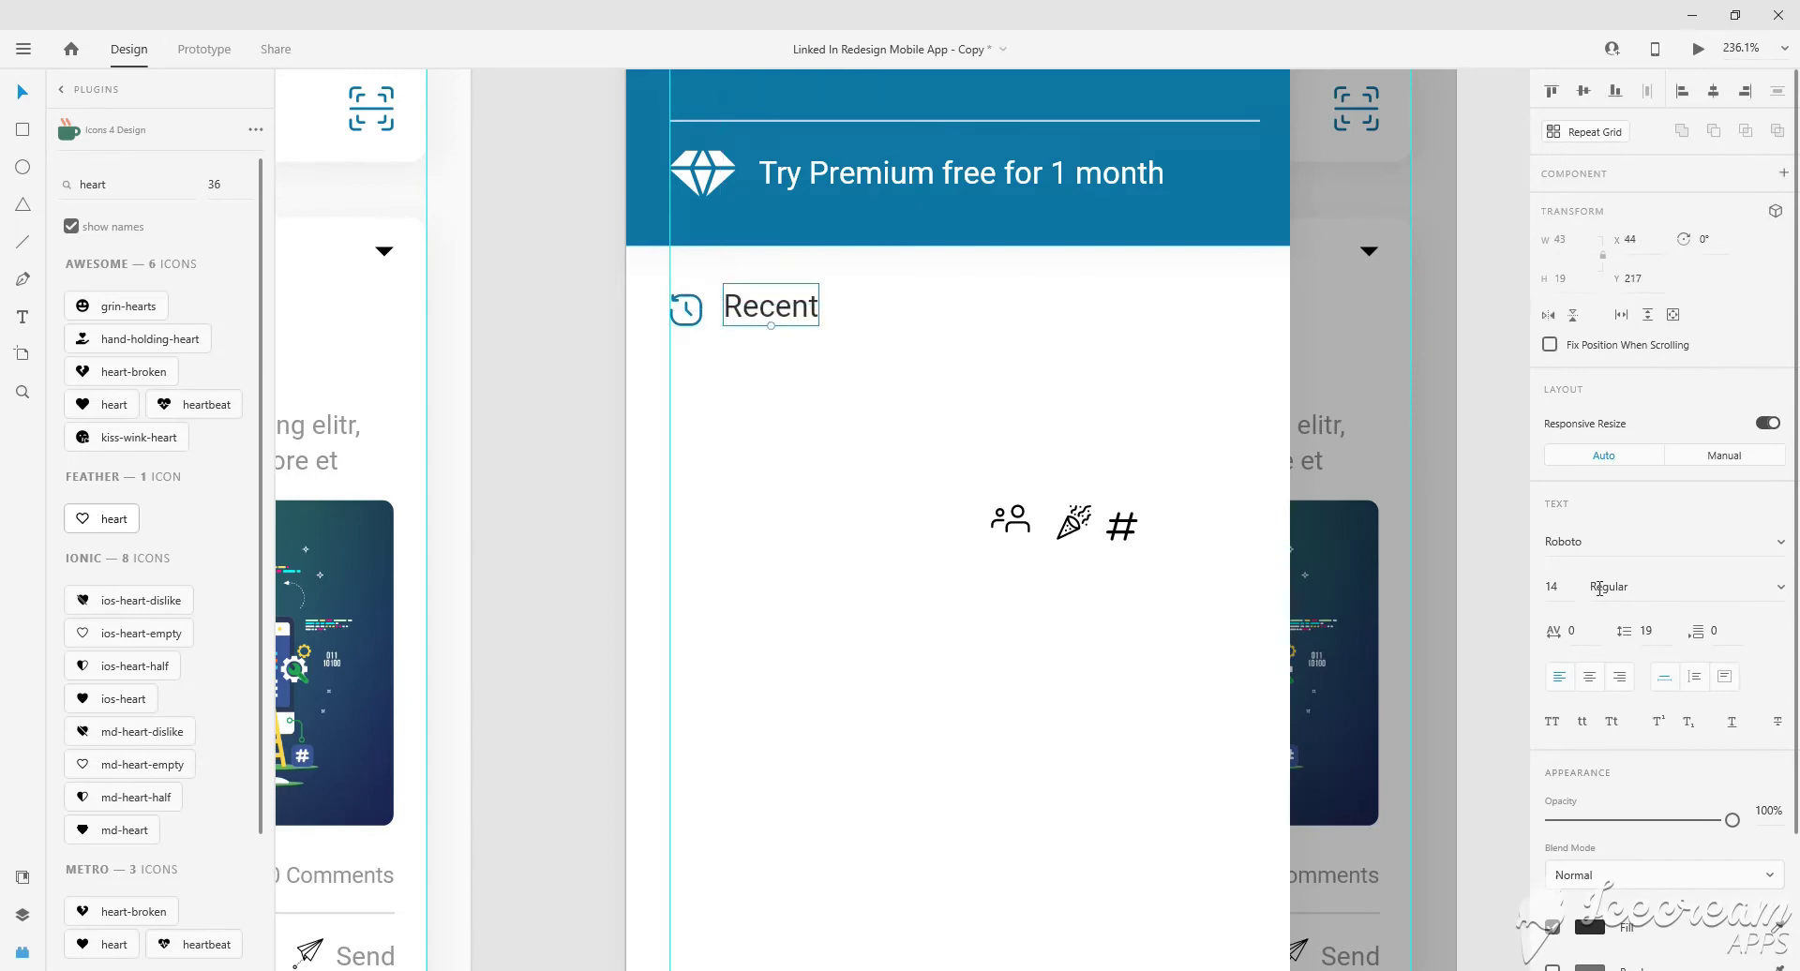
Style the Recent label 13 pt, Medium weight and blue, aligned with the clock icon.
key(Down)
scroll(851, 367, down, 3)
scroll(800, 351, up, 2)
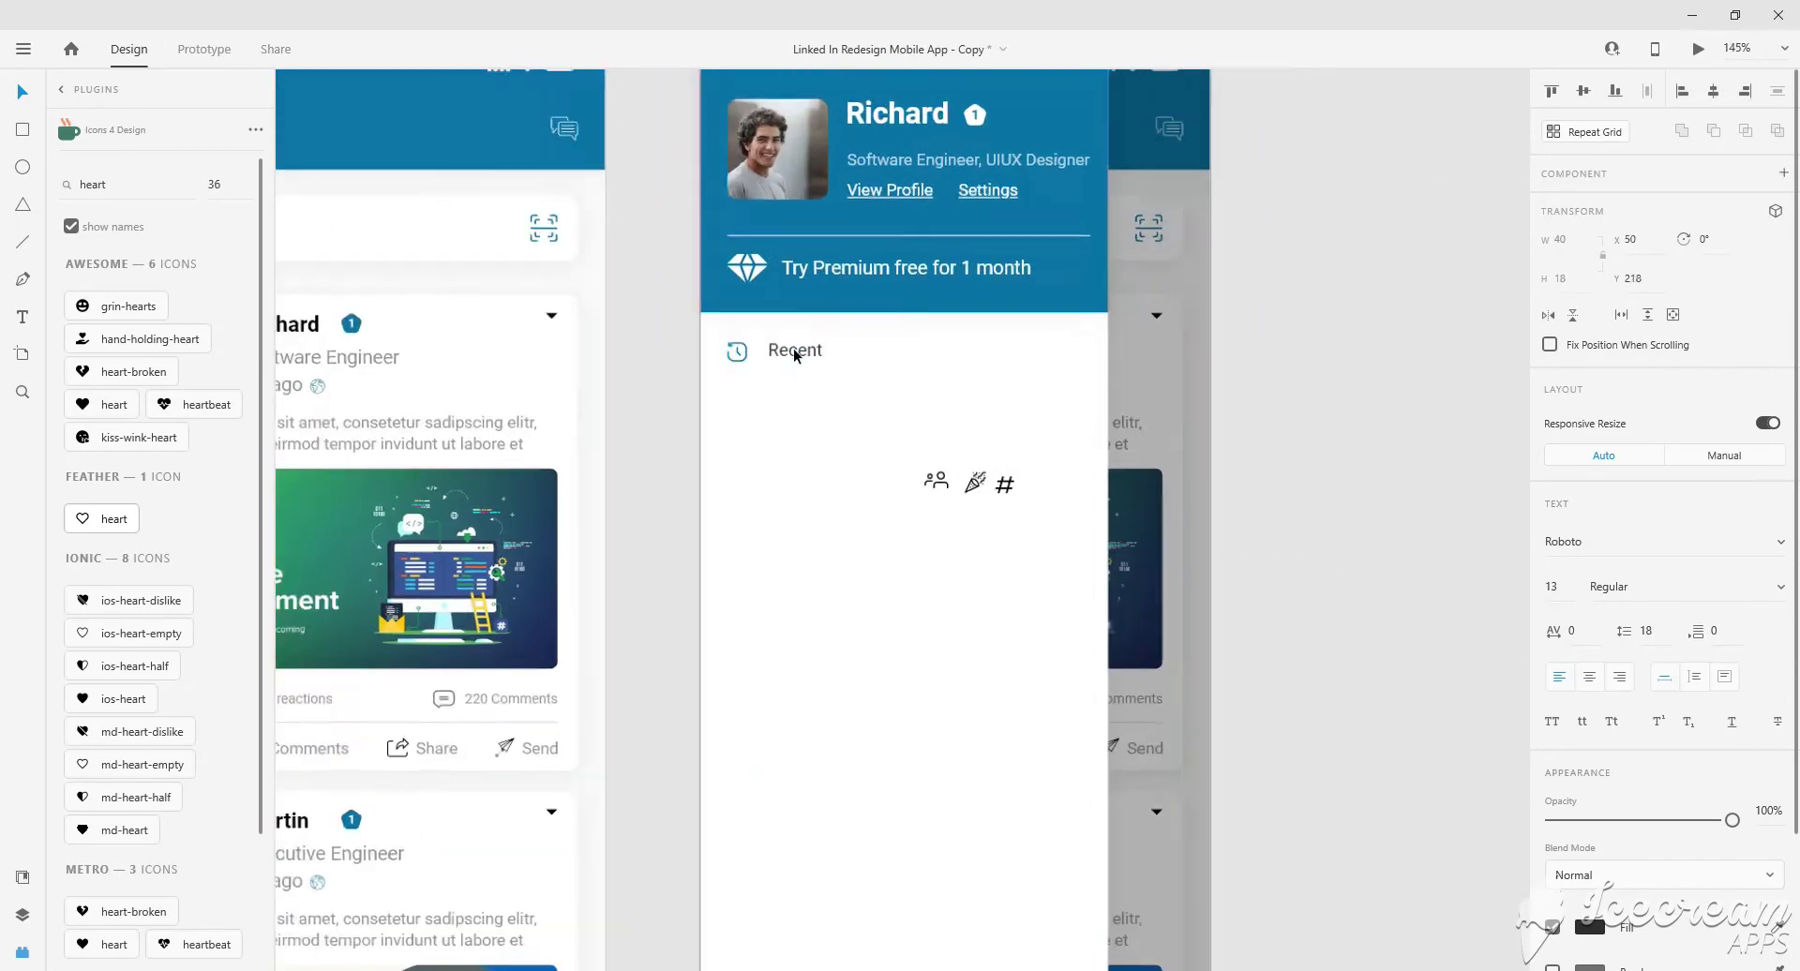
scroll(794, 347, up, 3)
click(1632, 587)
key(Down)
key(Down)
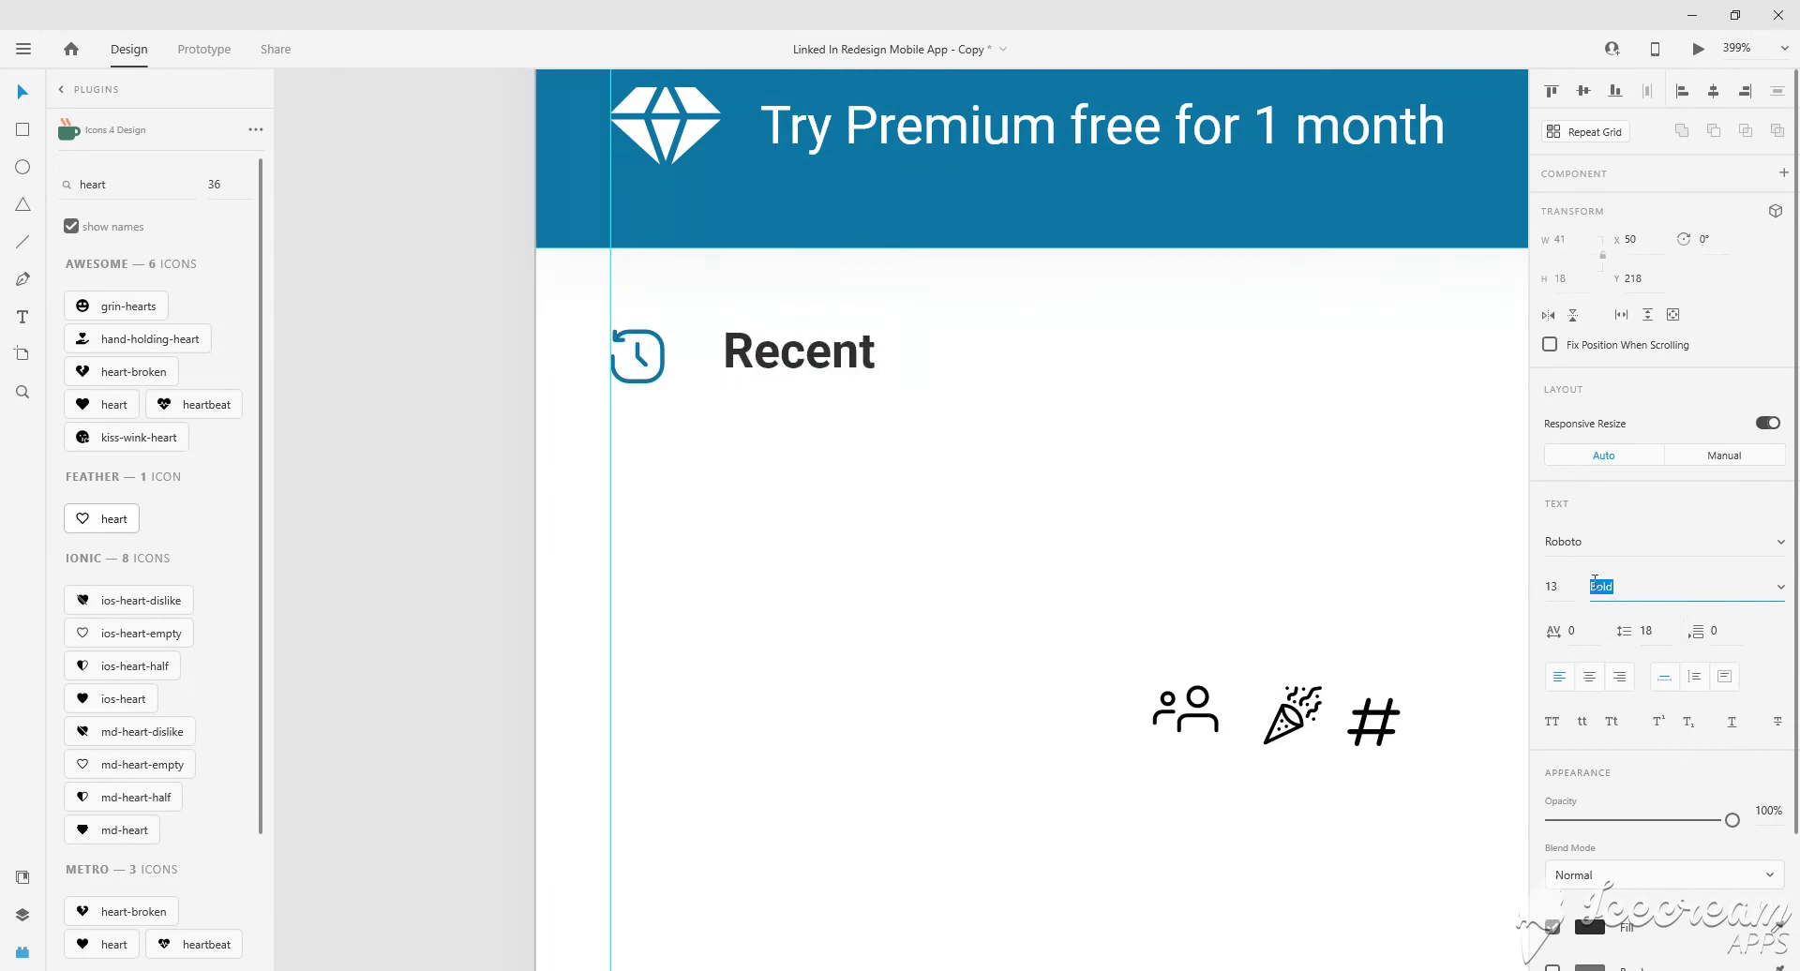
scroll(909, 465, down, 2)
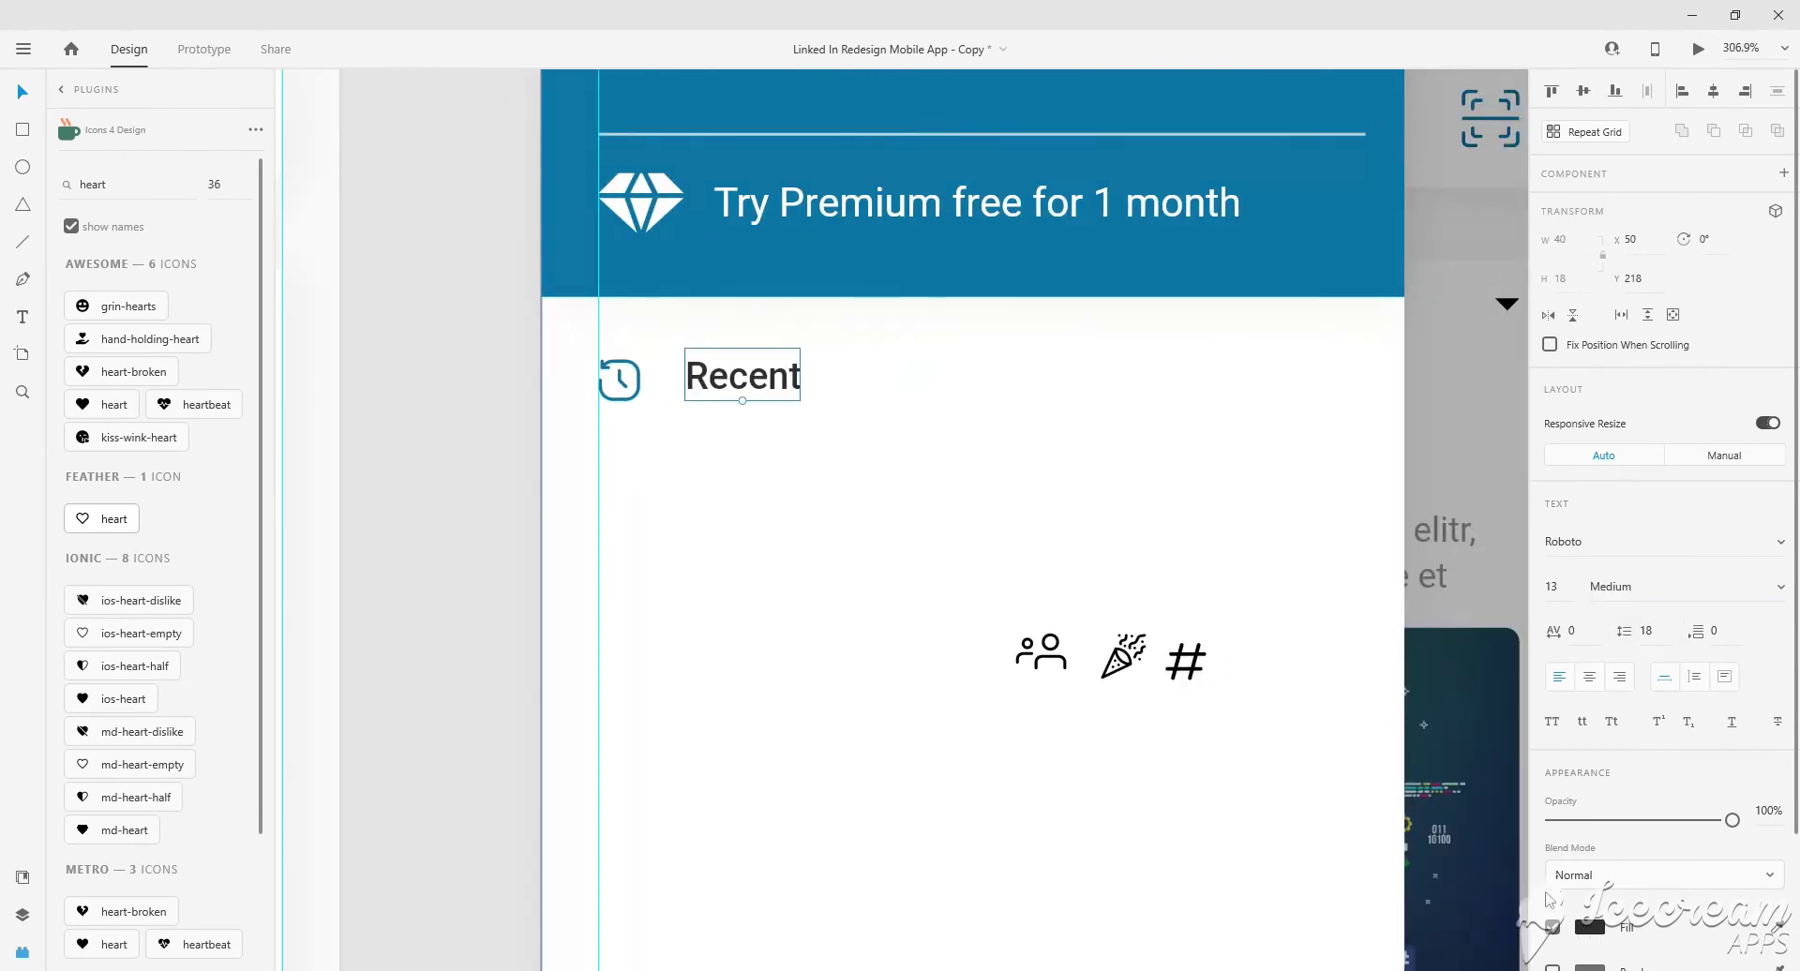
click(1589, 926)
click(1378, 938)
key(Escape)
scroll(857, 458, down, 2)
scroll(742, 360, up, 2)
drag(742, 360, 757, 357)
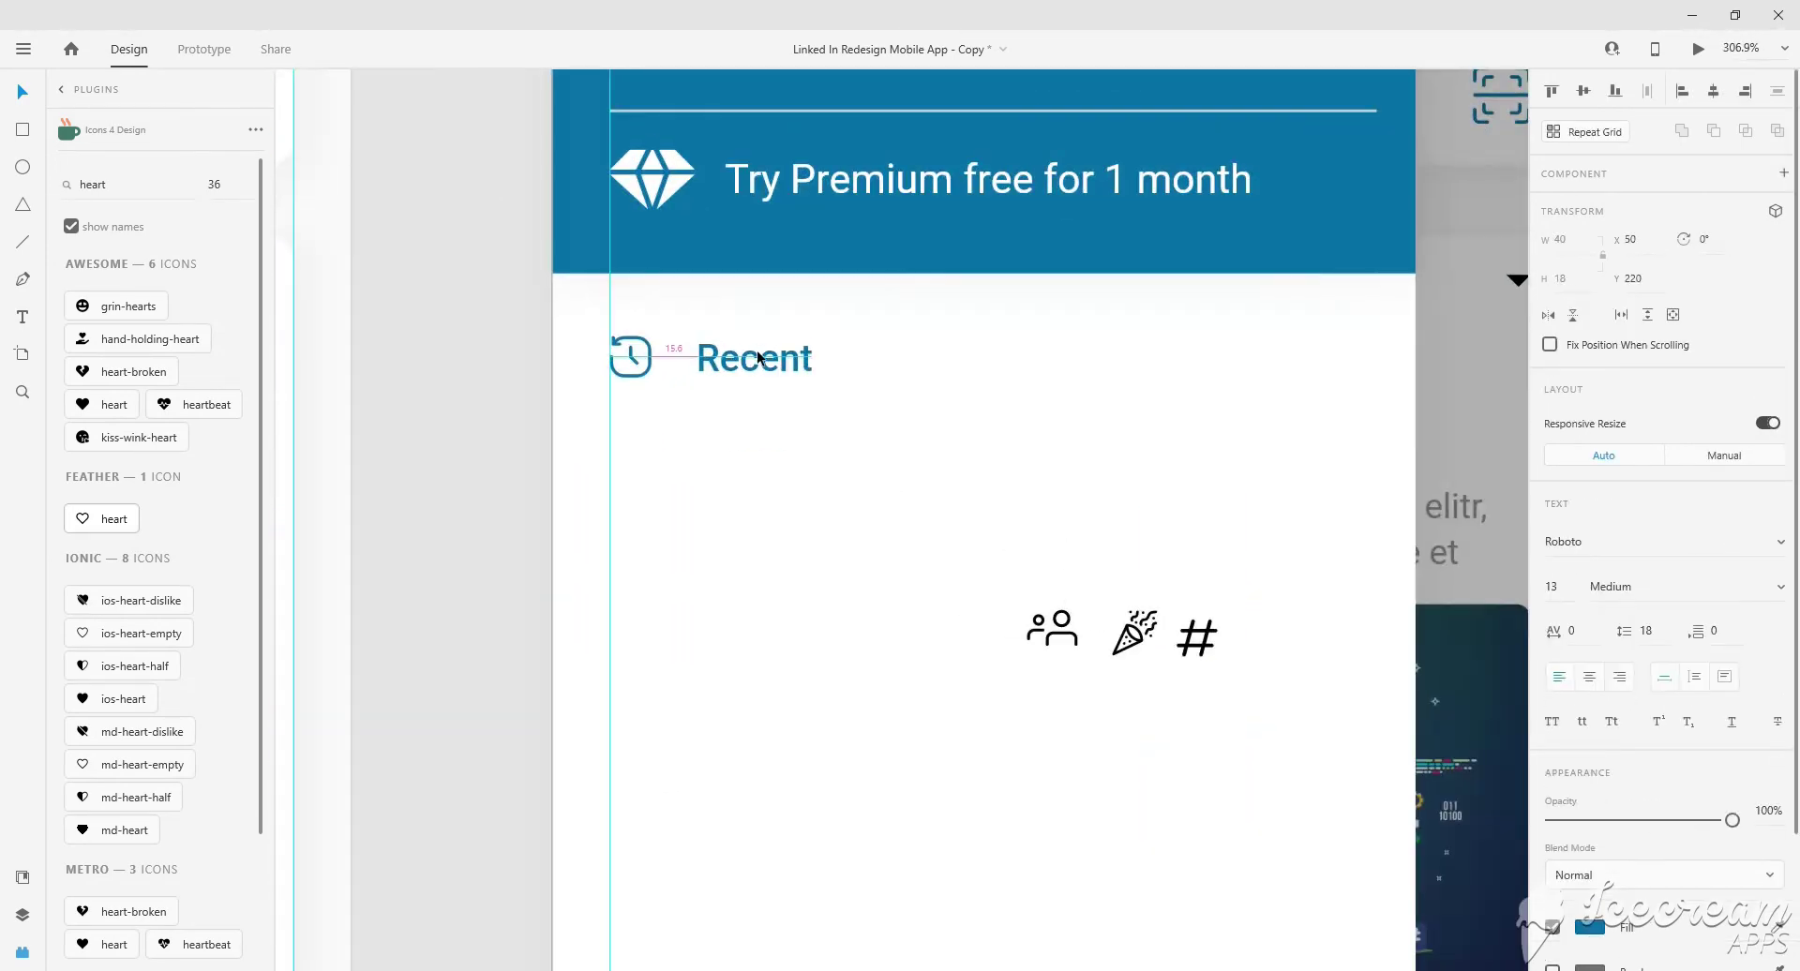
Add a grey, Regular-weight #programming tag below Recent.
scroll(873, 389, down, 2)
scroll(908, 412, down, 2)
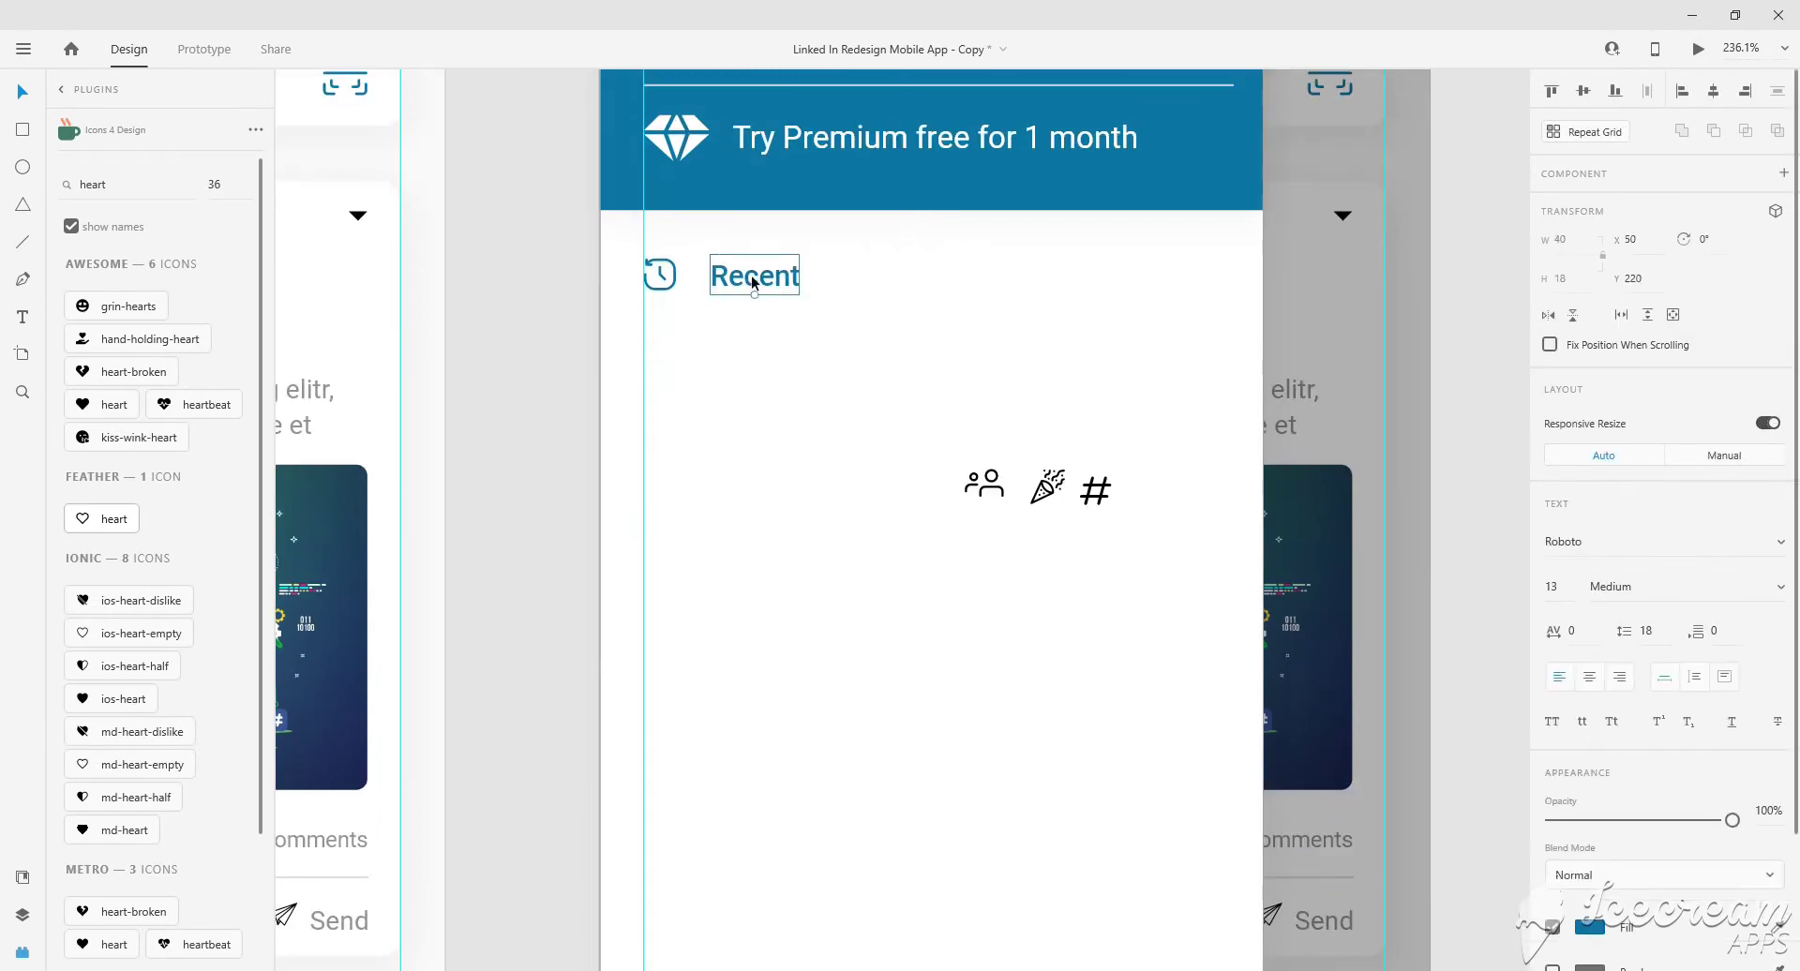
drag(753, 278, 759, 326)
text(#)
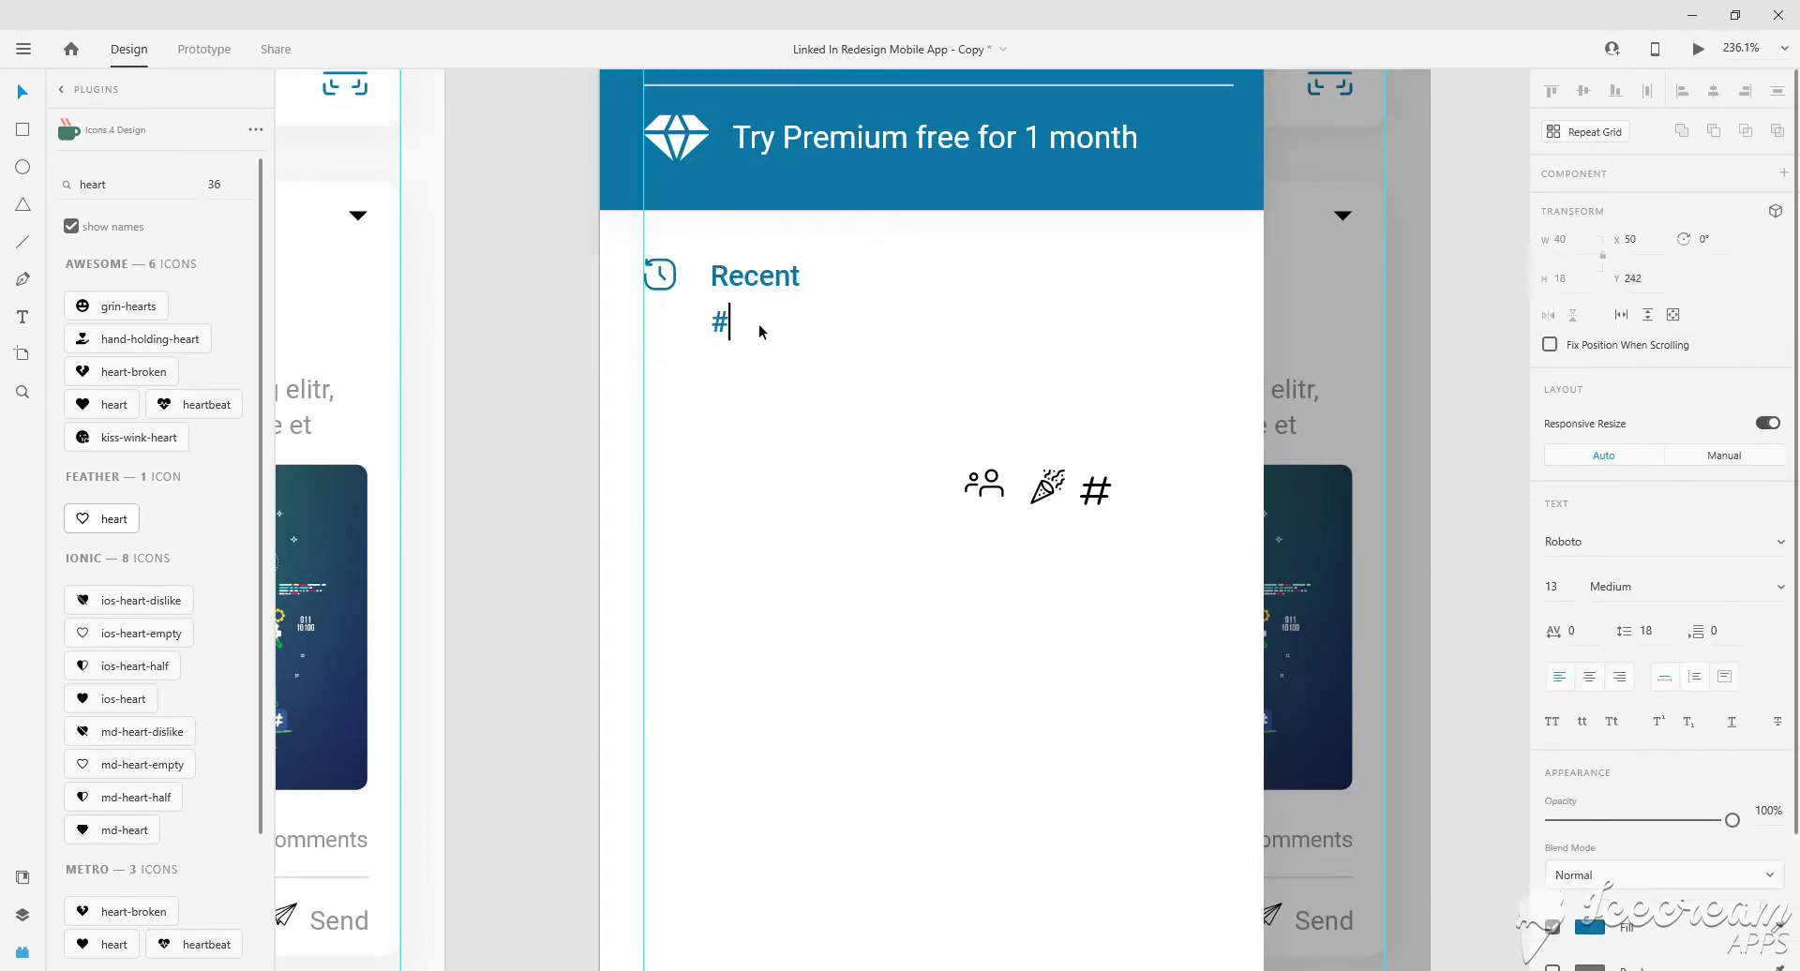
text(programming)
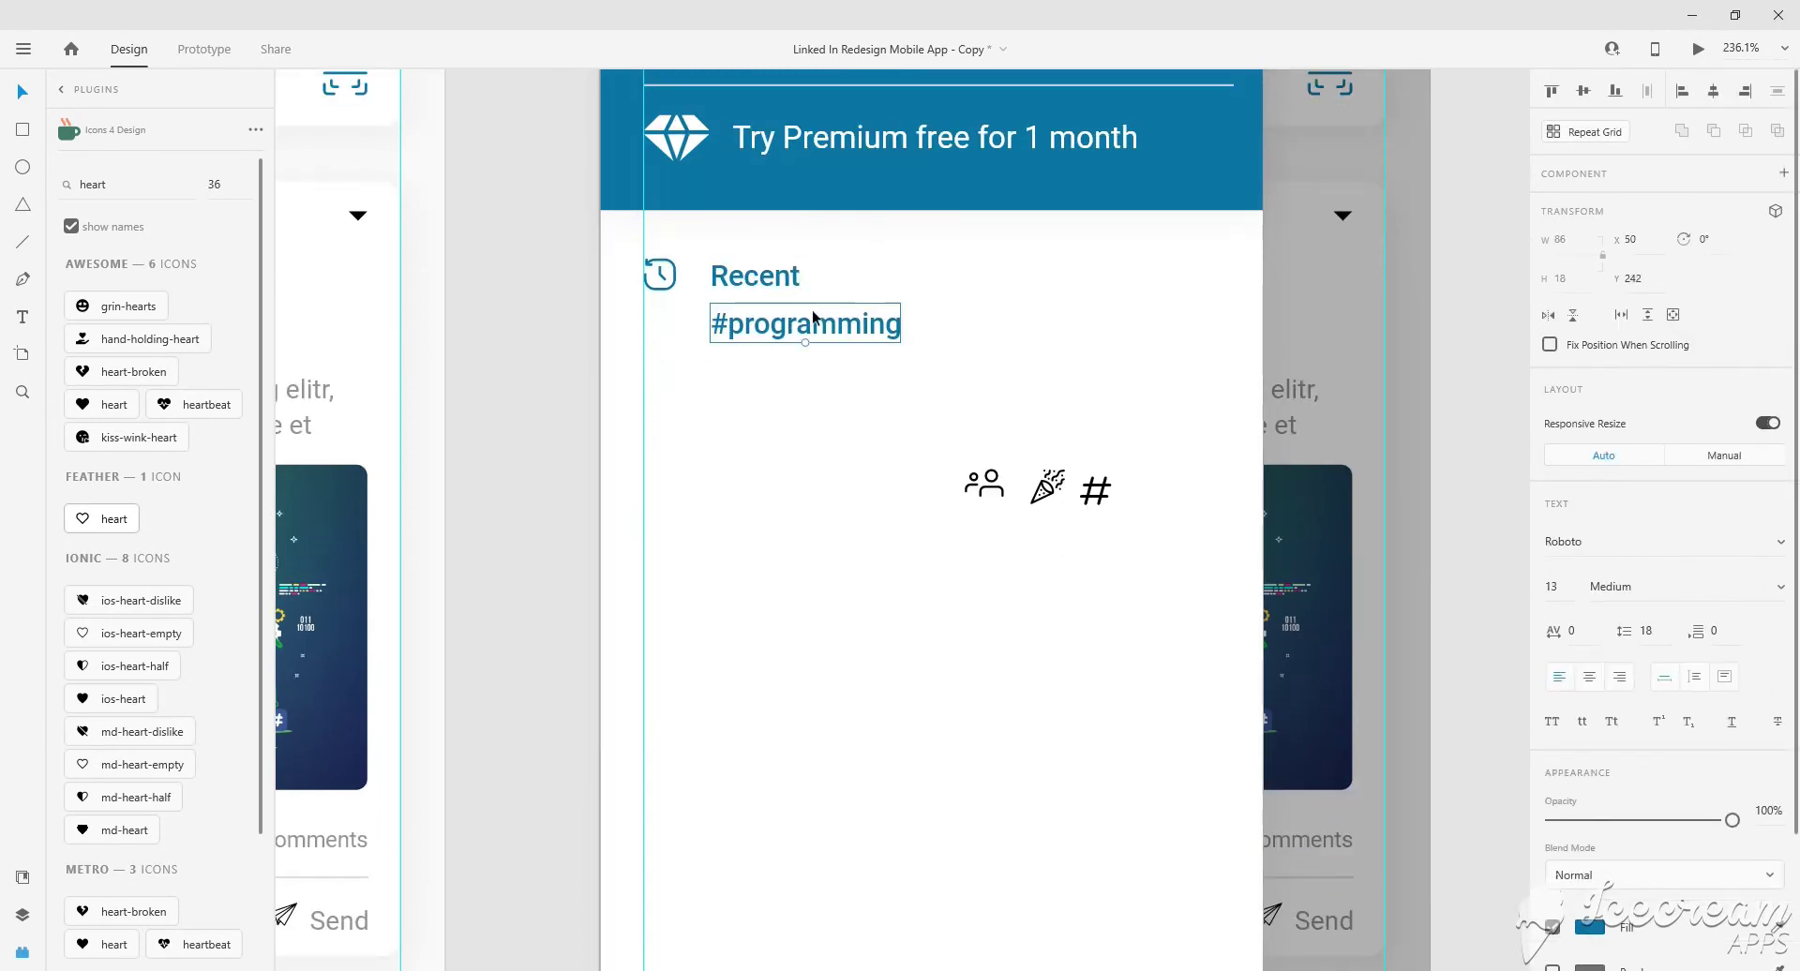
key(Escape)
click(1591, 928)
click(1354, 945)
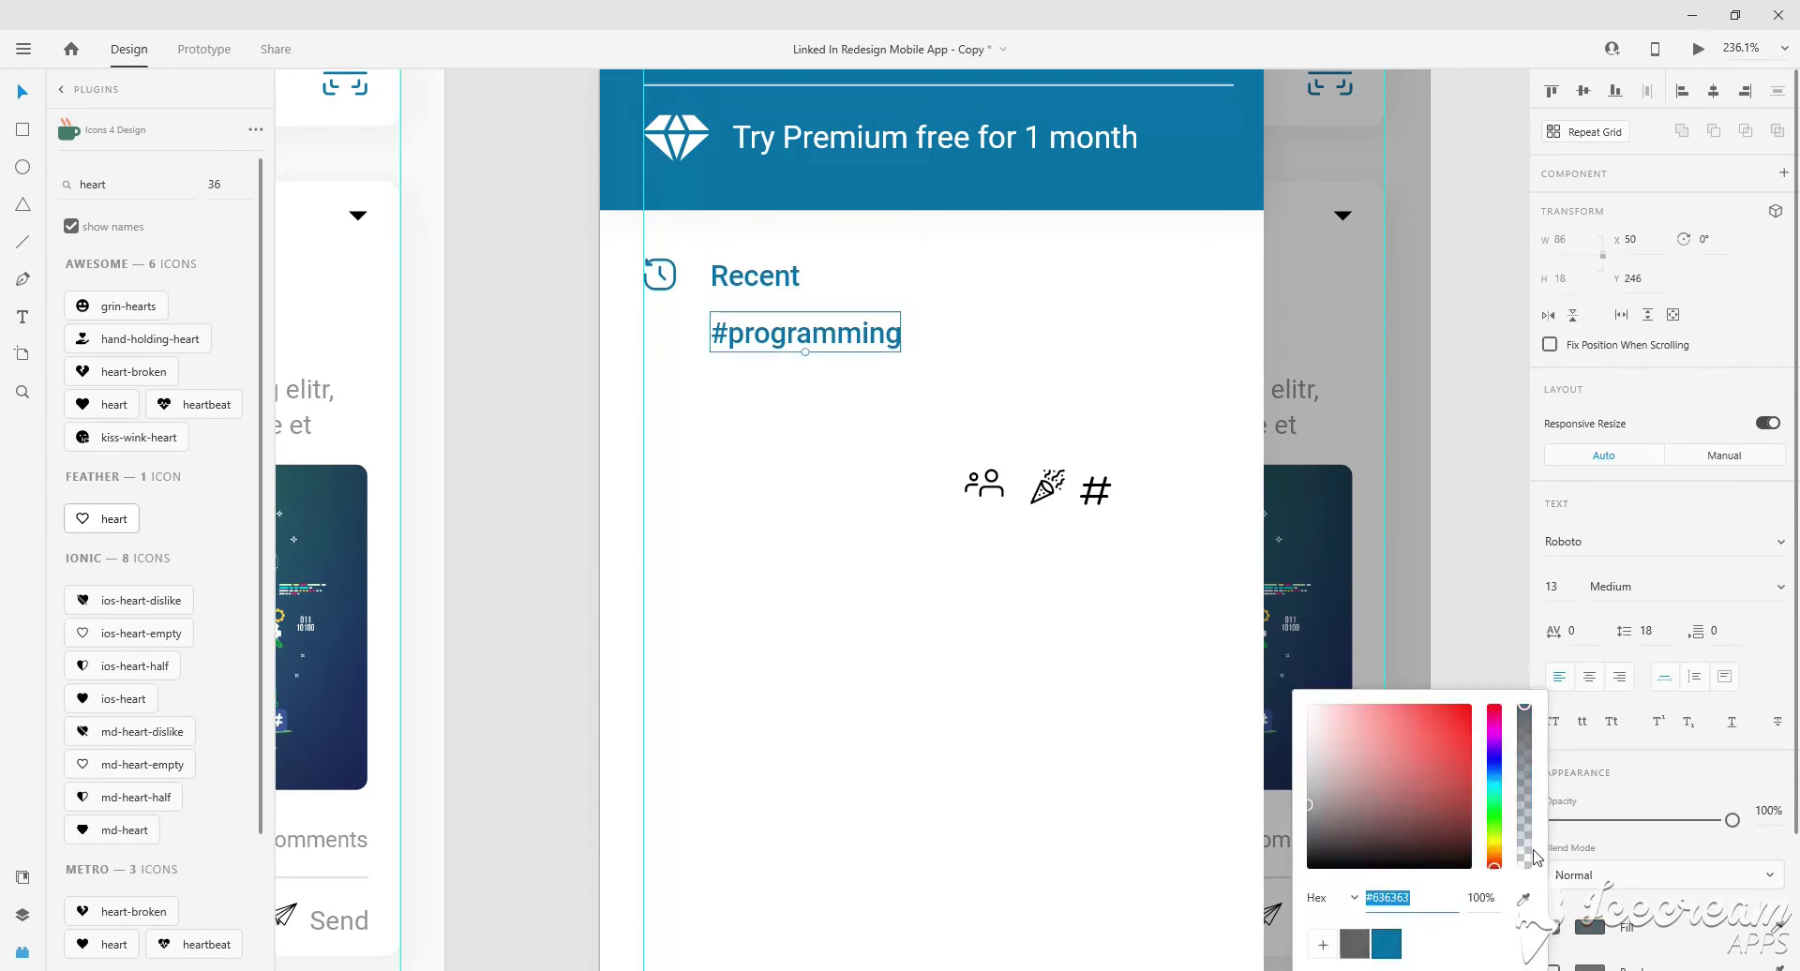
click(1153, 590)
click(1675, 587)
text(Regular)
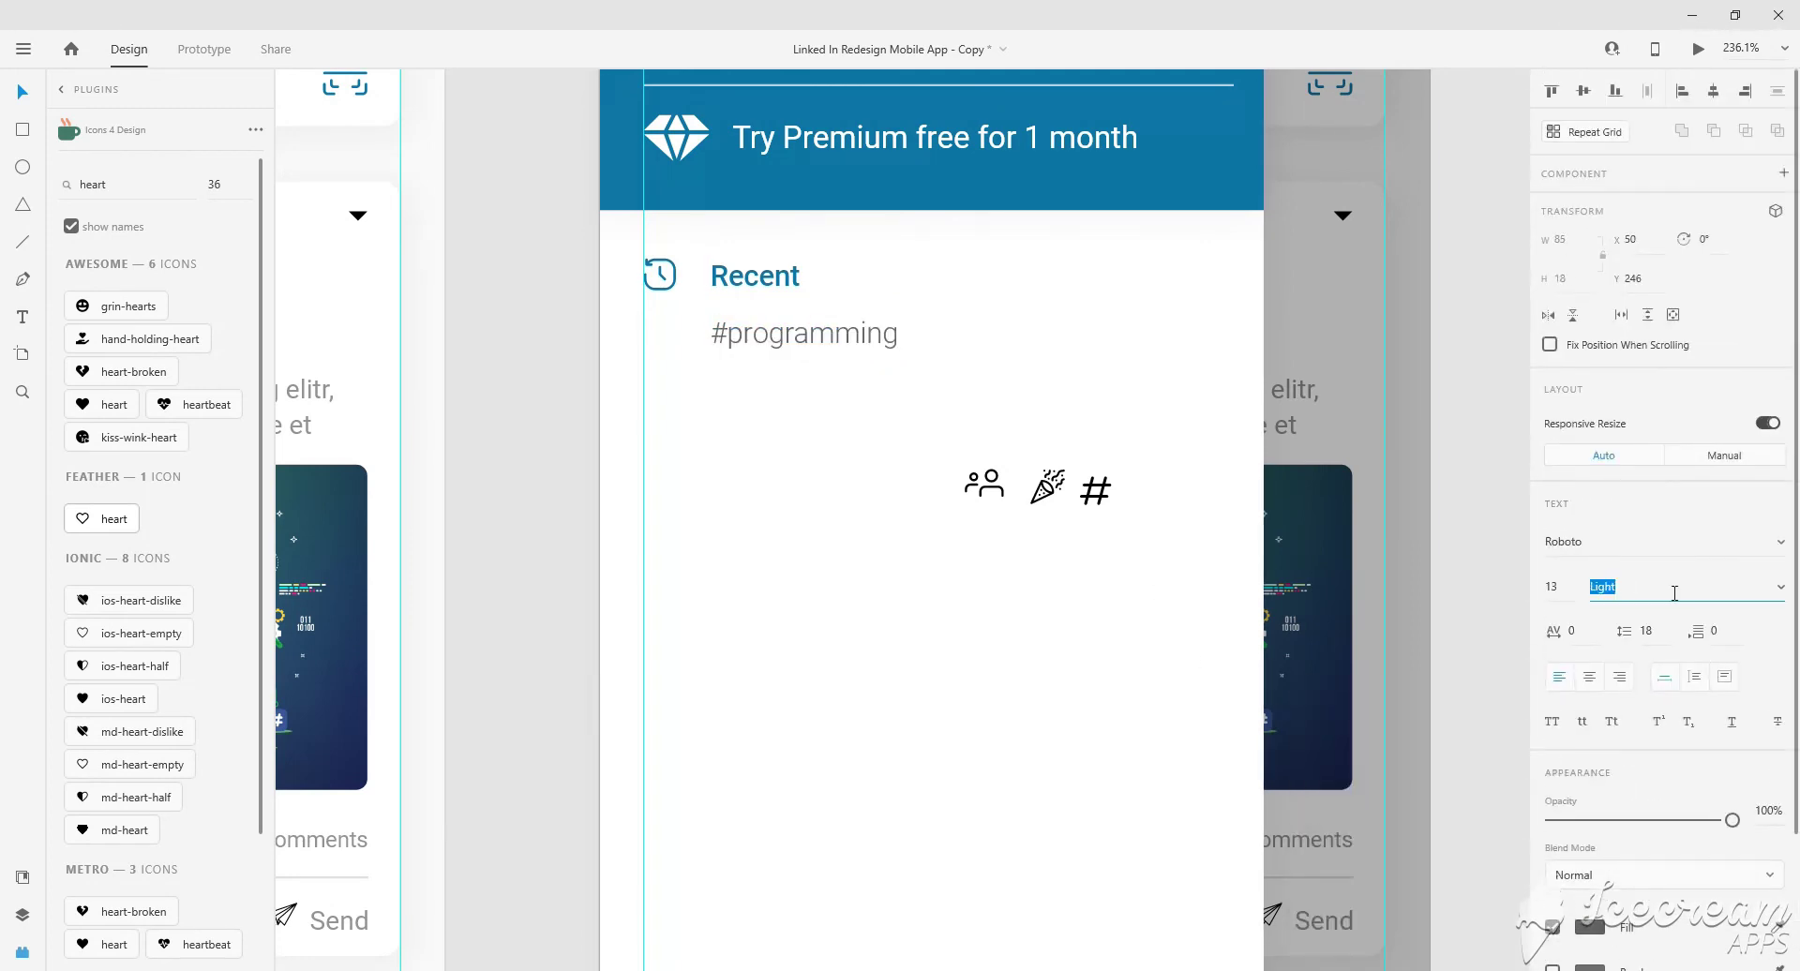
key(Return)
Duplicate the tag as #designing and #graphics, then move the people icon below the tags.
alt+drag(856, 342, 855, 392)
double_click(855, 390)
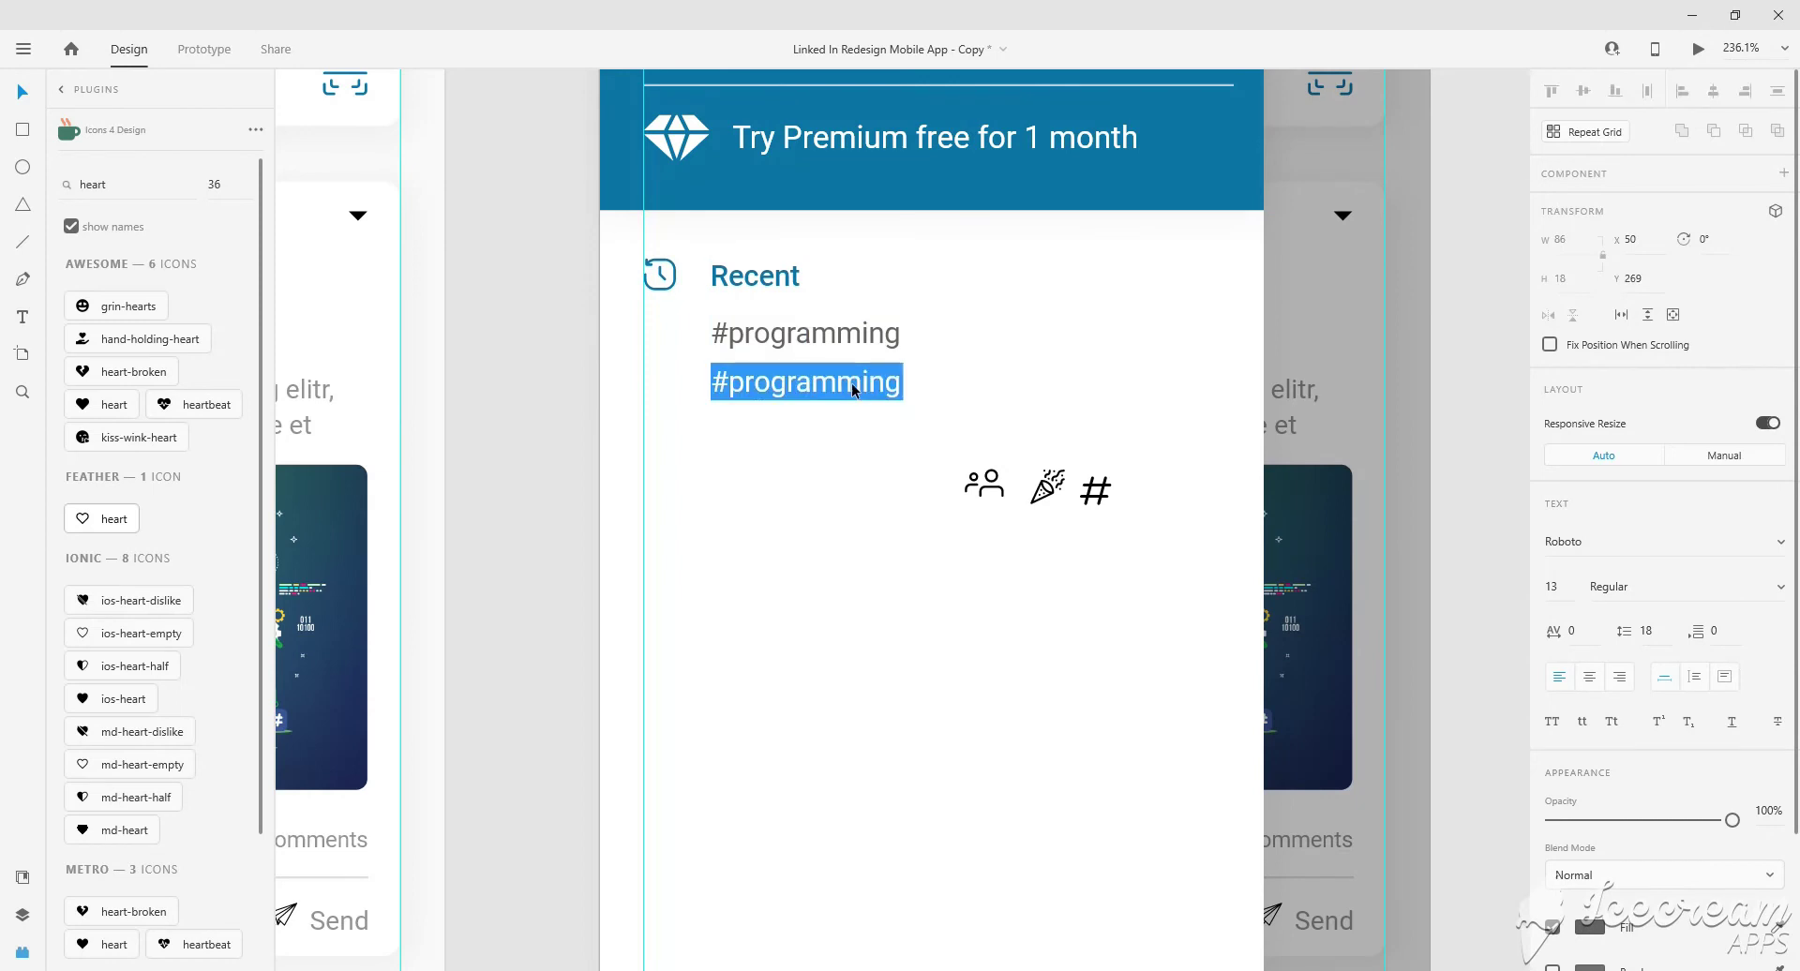
text(#des)
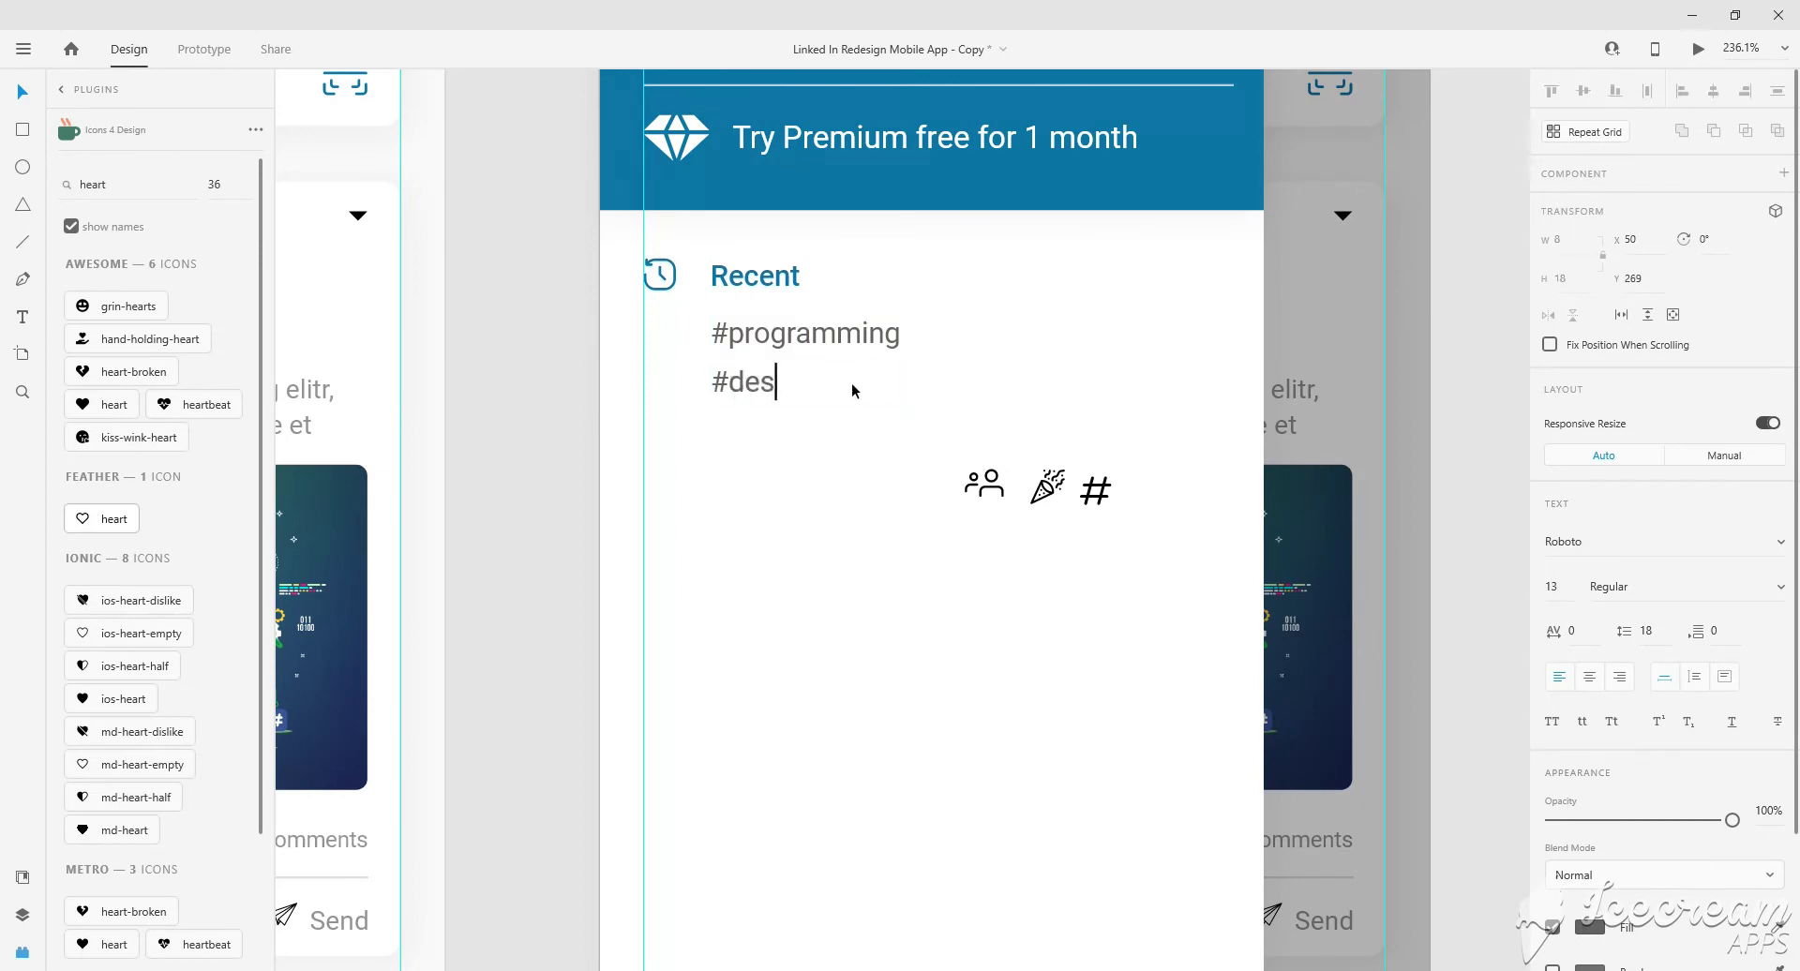
text(igini)
key(BackSpace)
key(BackSpace)
key(BackSpace)
text(n)
text(ing)
key(Escape)
alt+drag(813, 385, 825, 447)
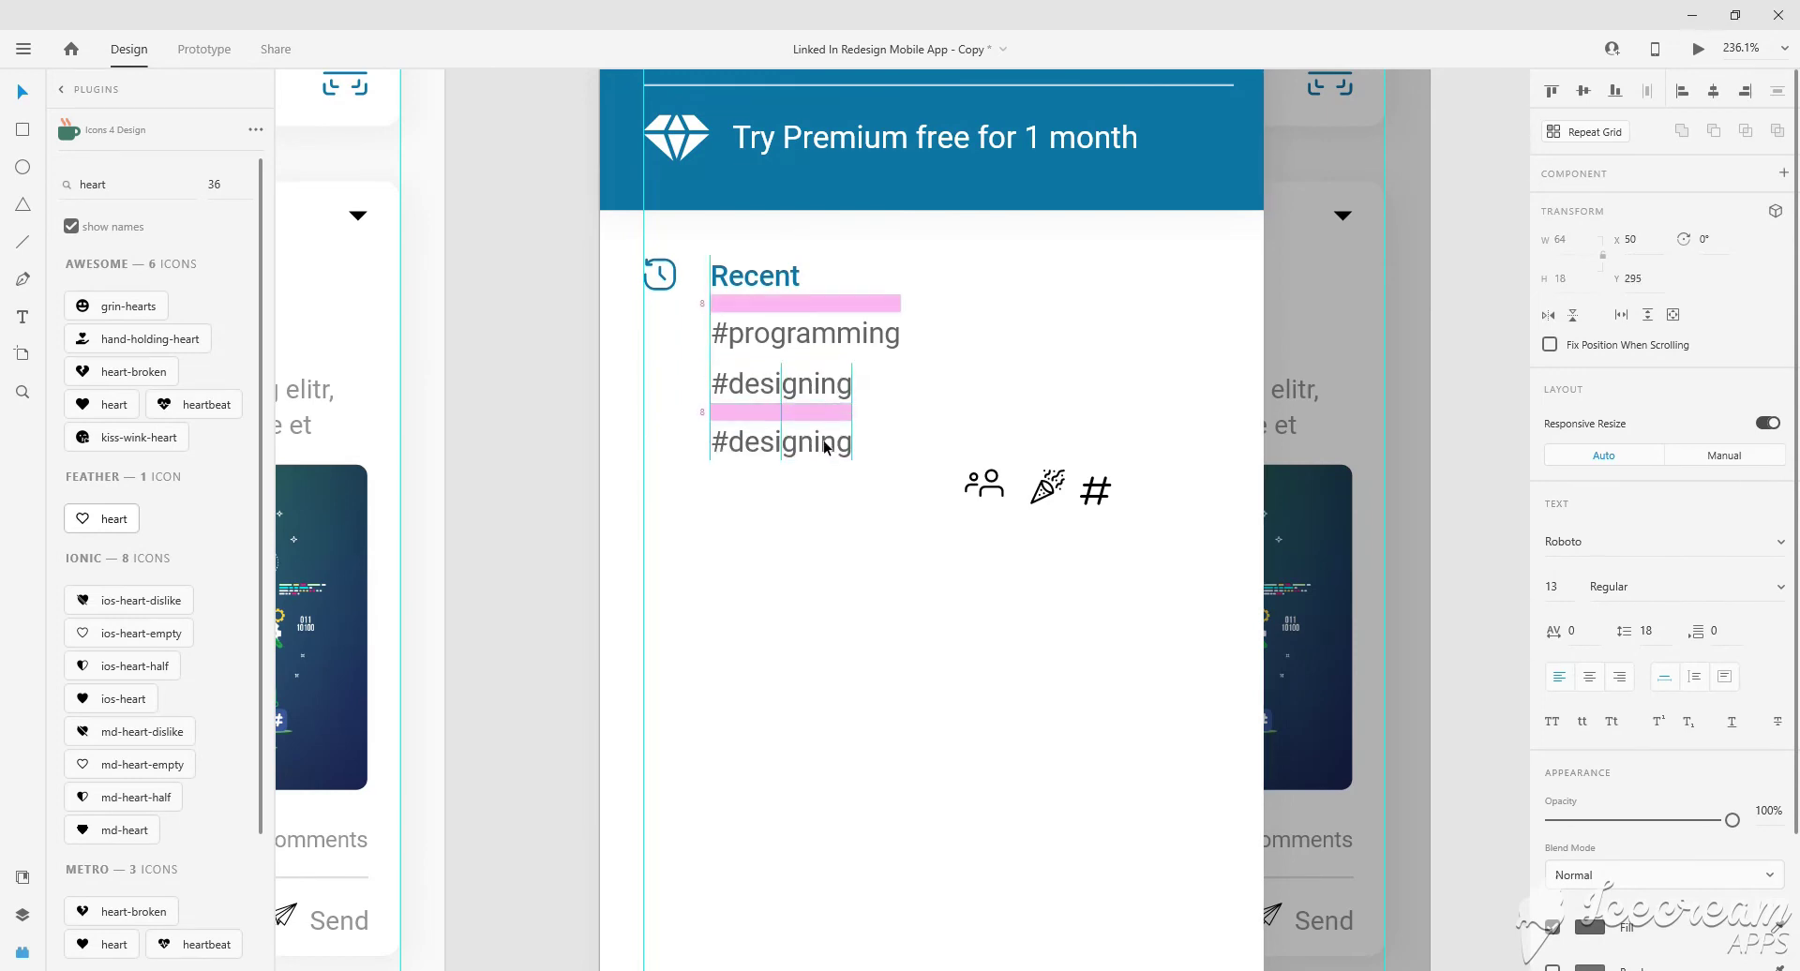
double_click(825, 442)
text(graphics)
key(Escape)
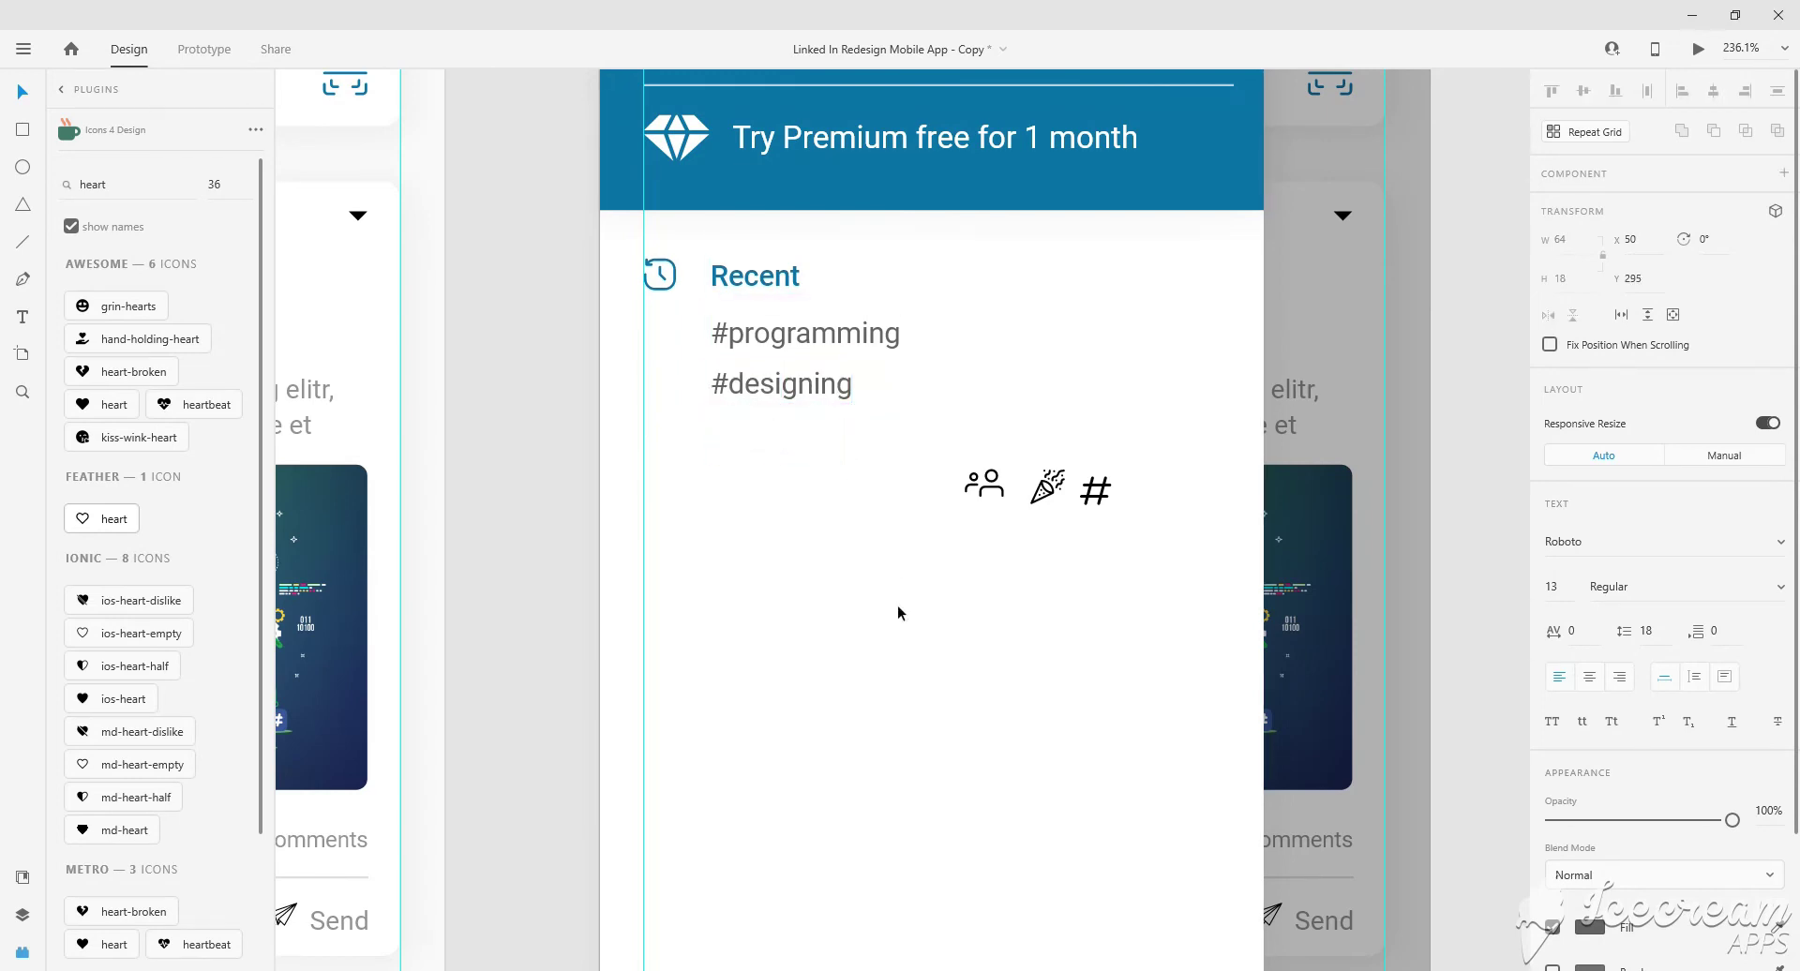
scroll(897, 605, down, 1)
drag(930, 414, 611, 447)
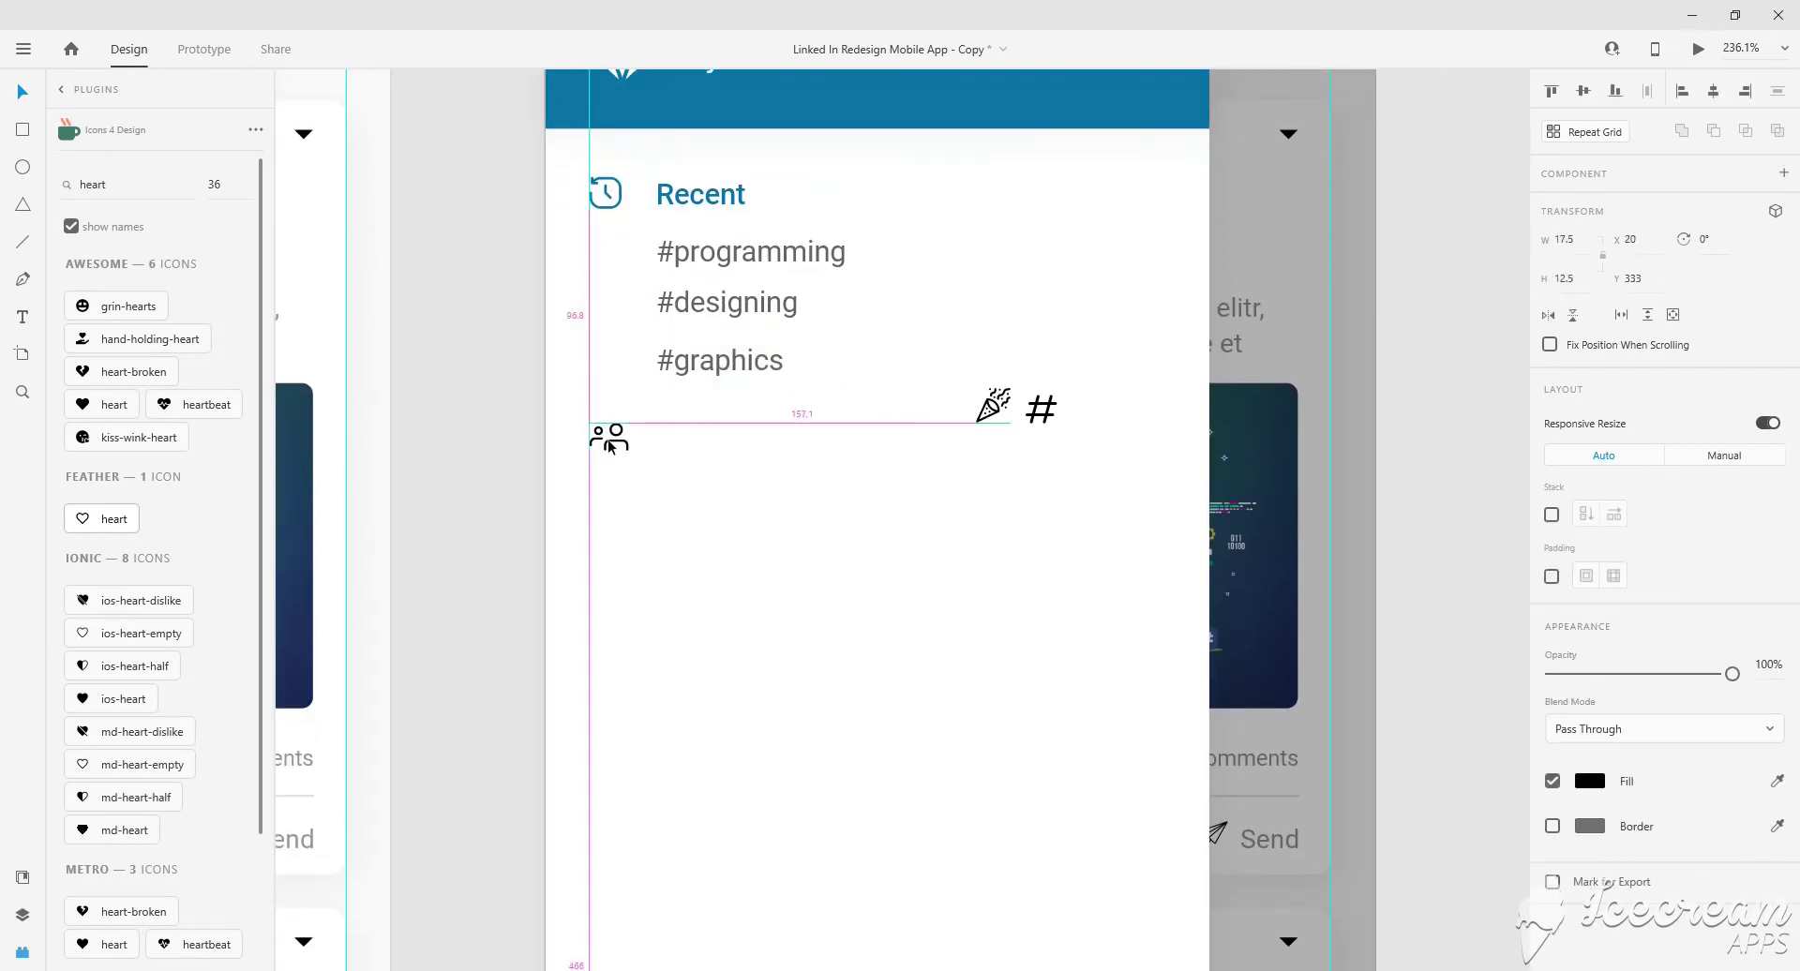
Copy the Recent heading beside the people icon and rename it 'Groups'.
click(707, 212)
drag(707, 212, 713, 454)
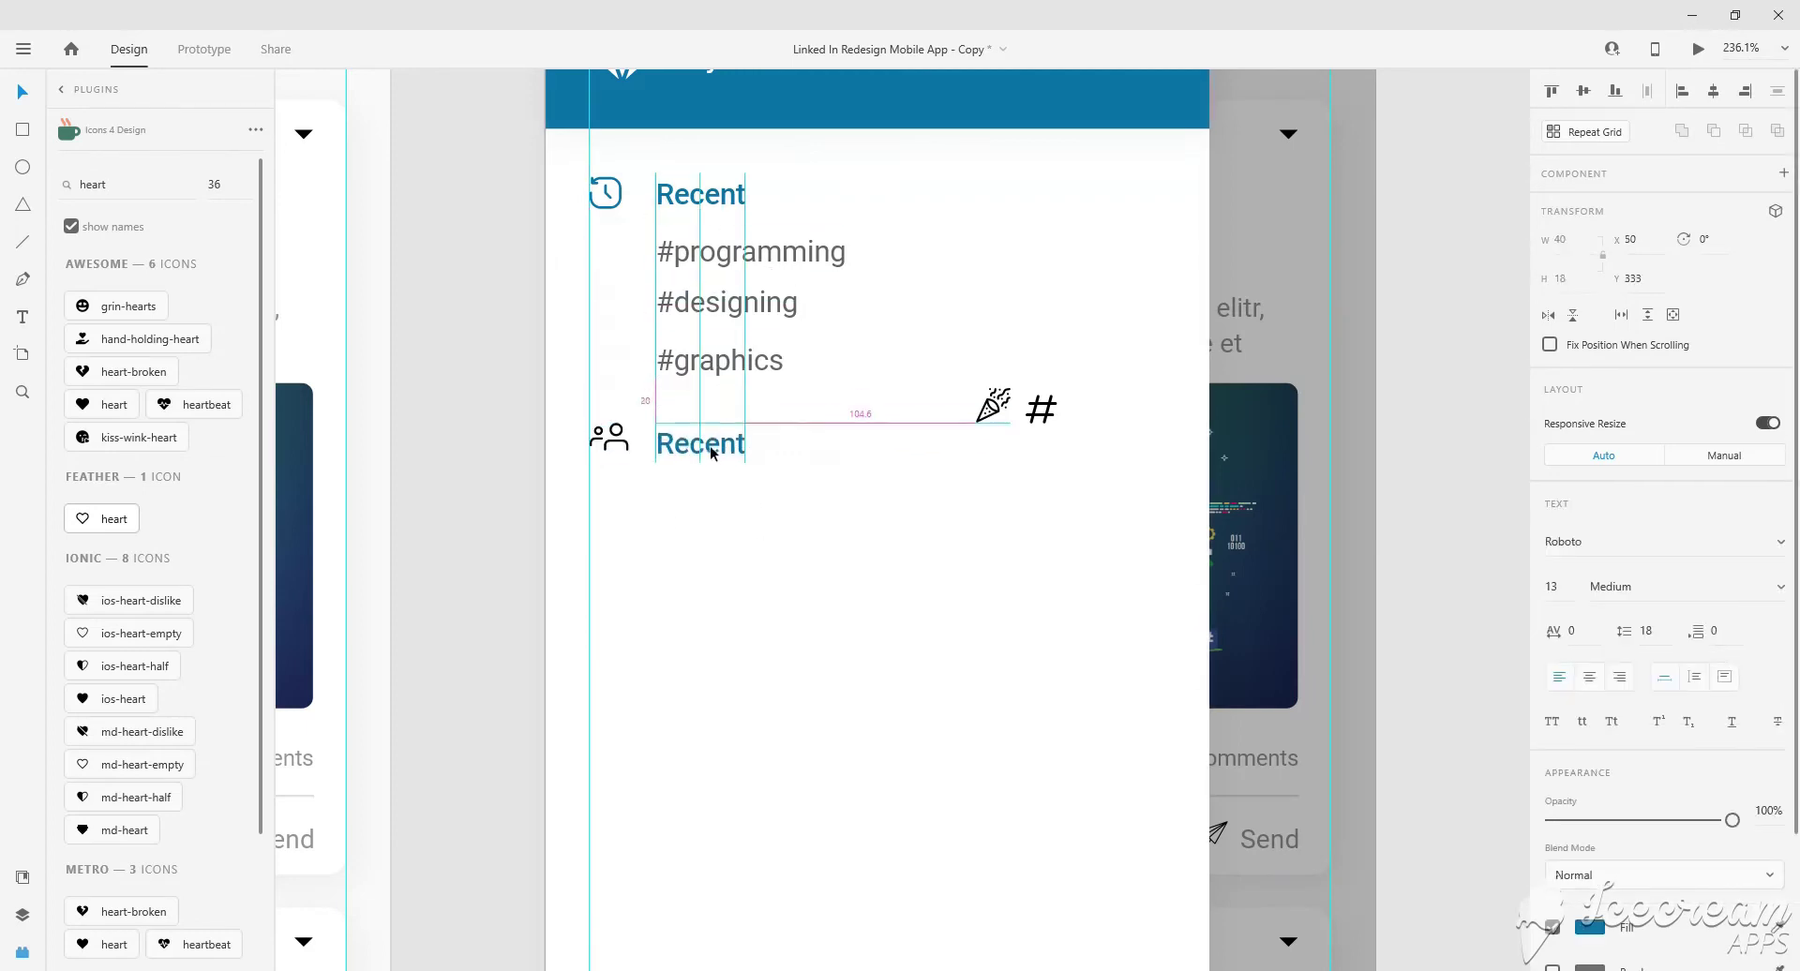
double_click(709, 441)
text(Group)
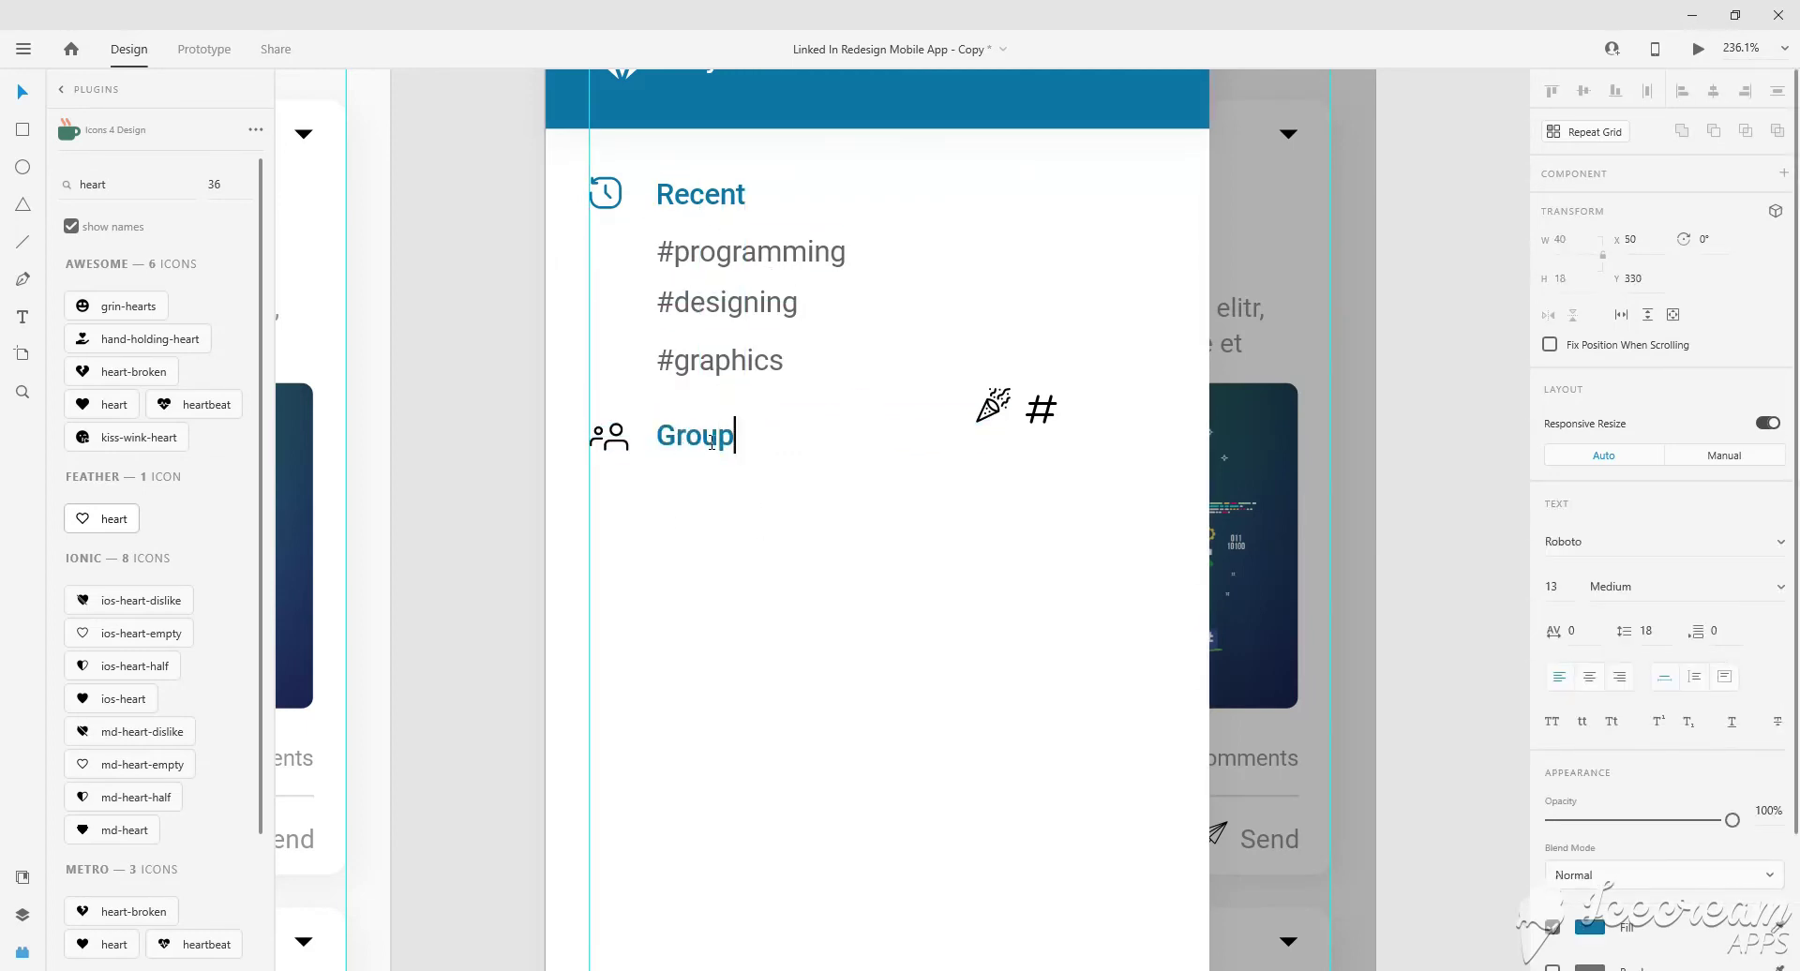
text(s)
click(809, 534)
List #uiux designers and #flutter ui designers under Groups, then move the party-popper icon below.
click(733, 281)
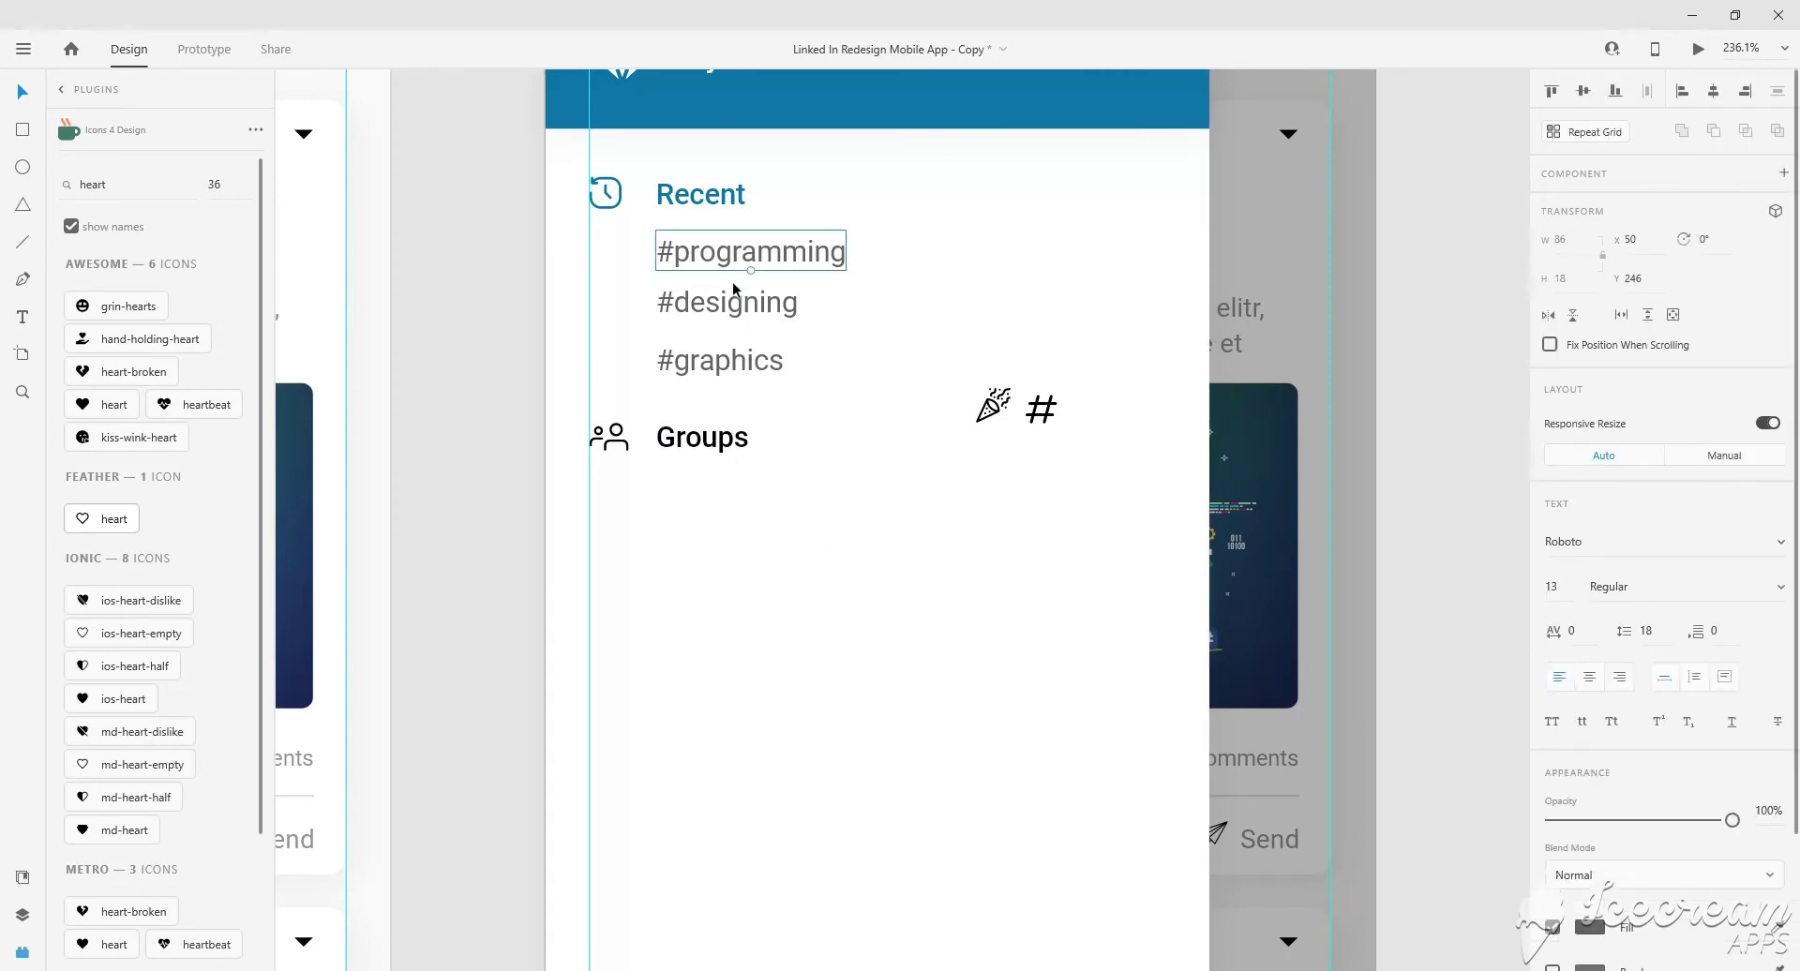
shift+click(733, 291)
drag(730, 257, 725, 494)
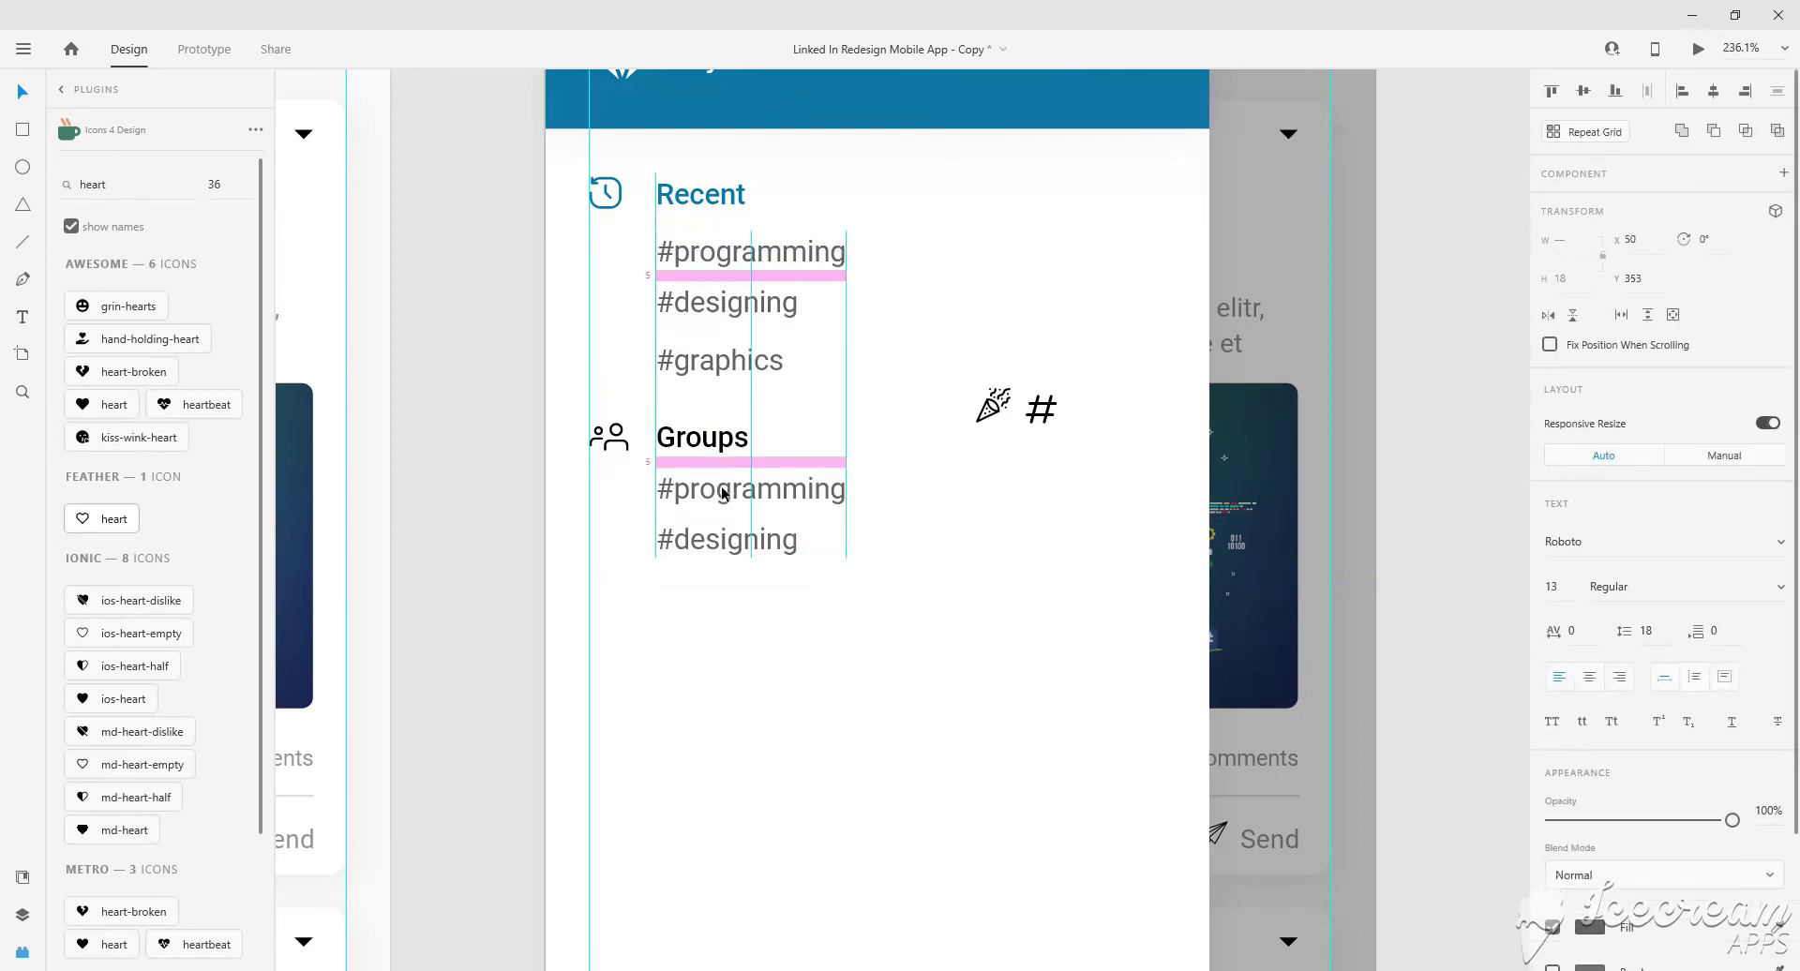
double_click(723, 493)
text(#uiux designers)
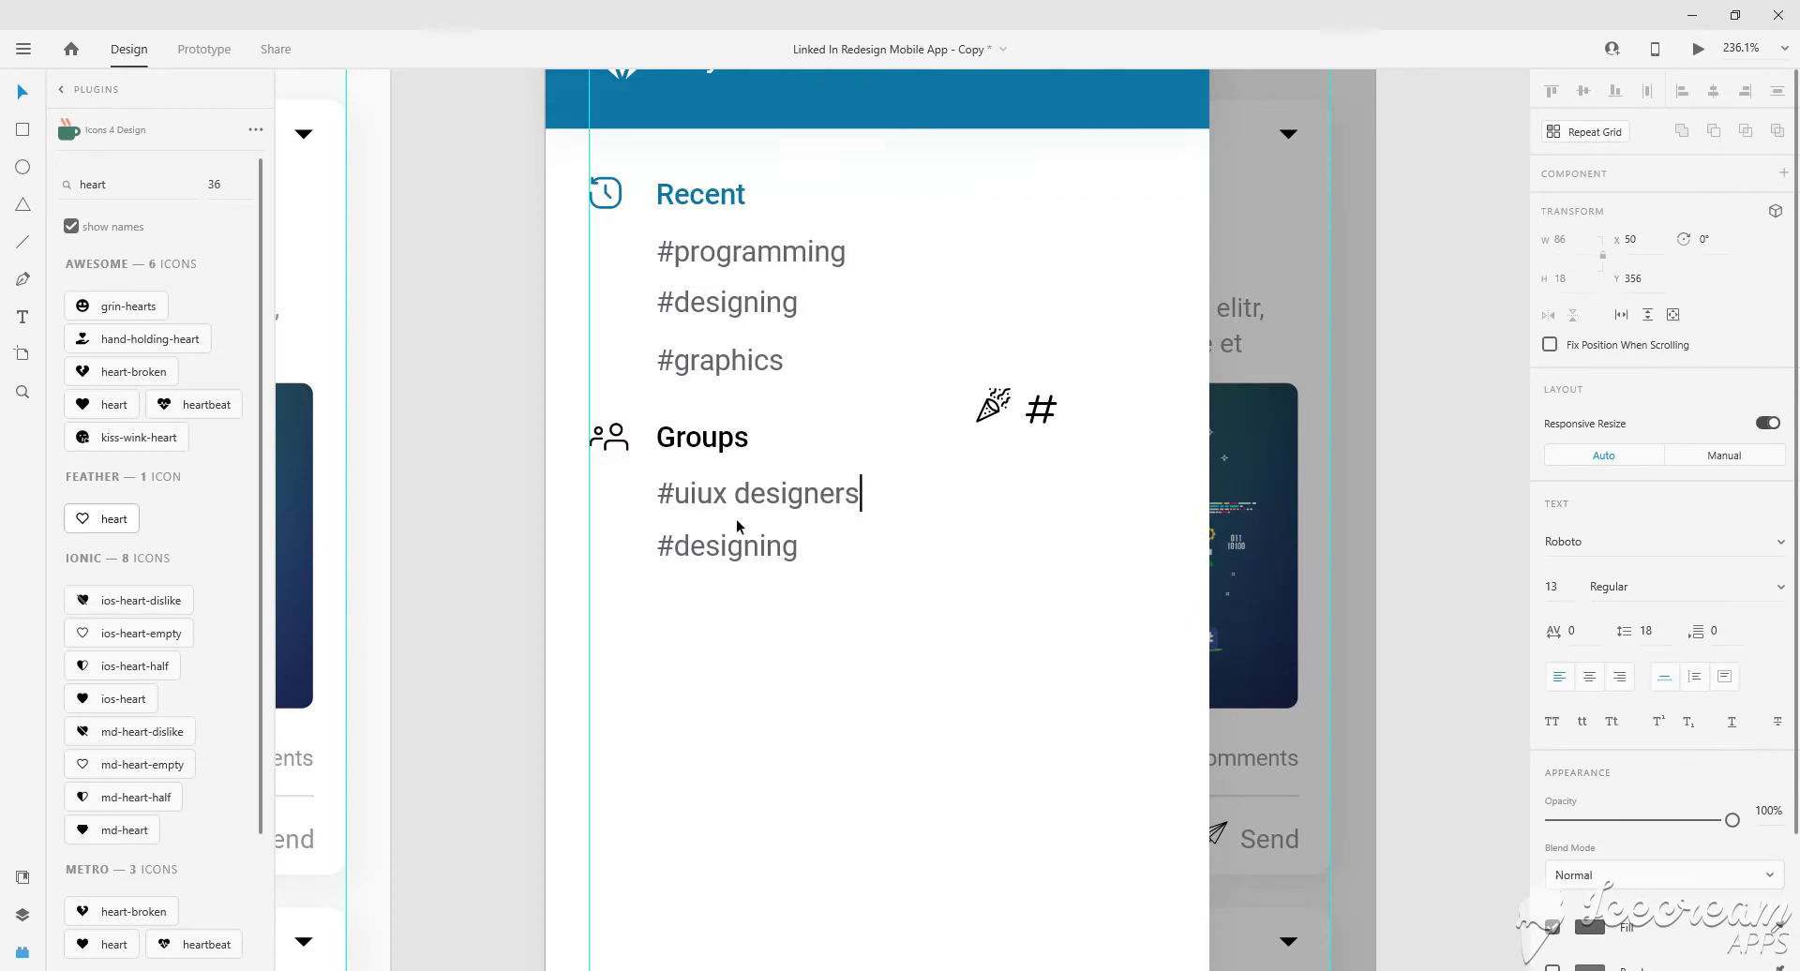
double_click(756, 547)
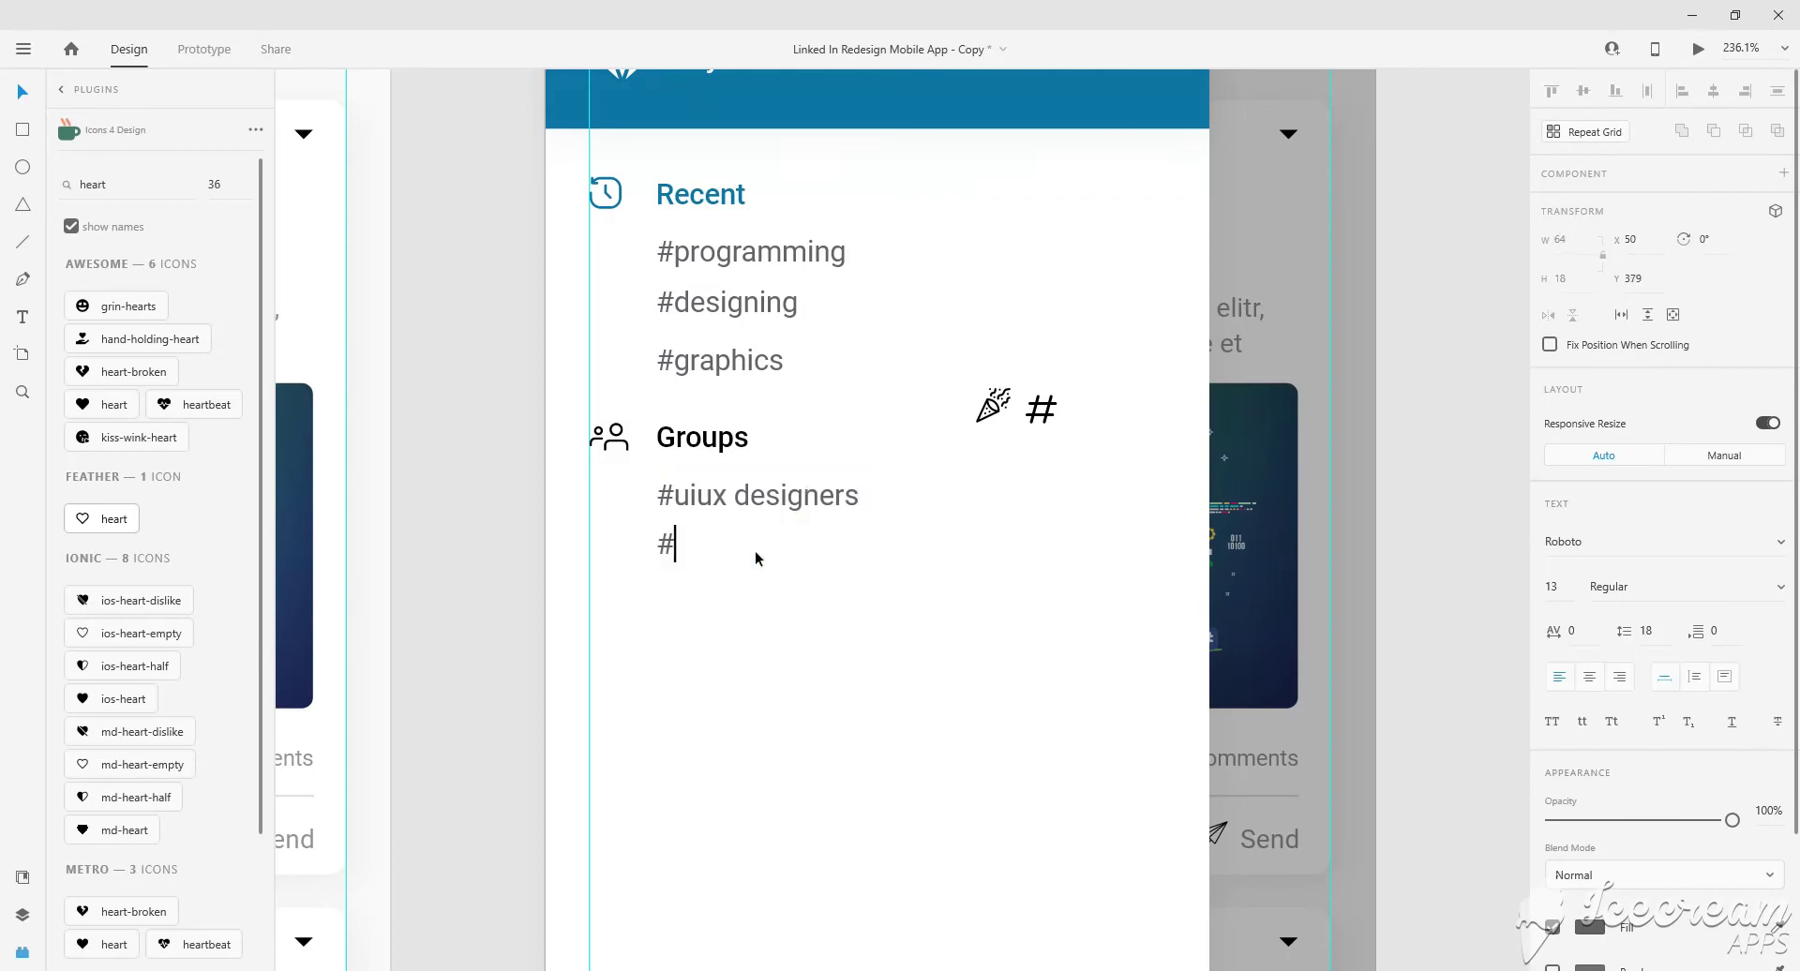
text(flutter ui designer)
key(Escape)
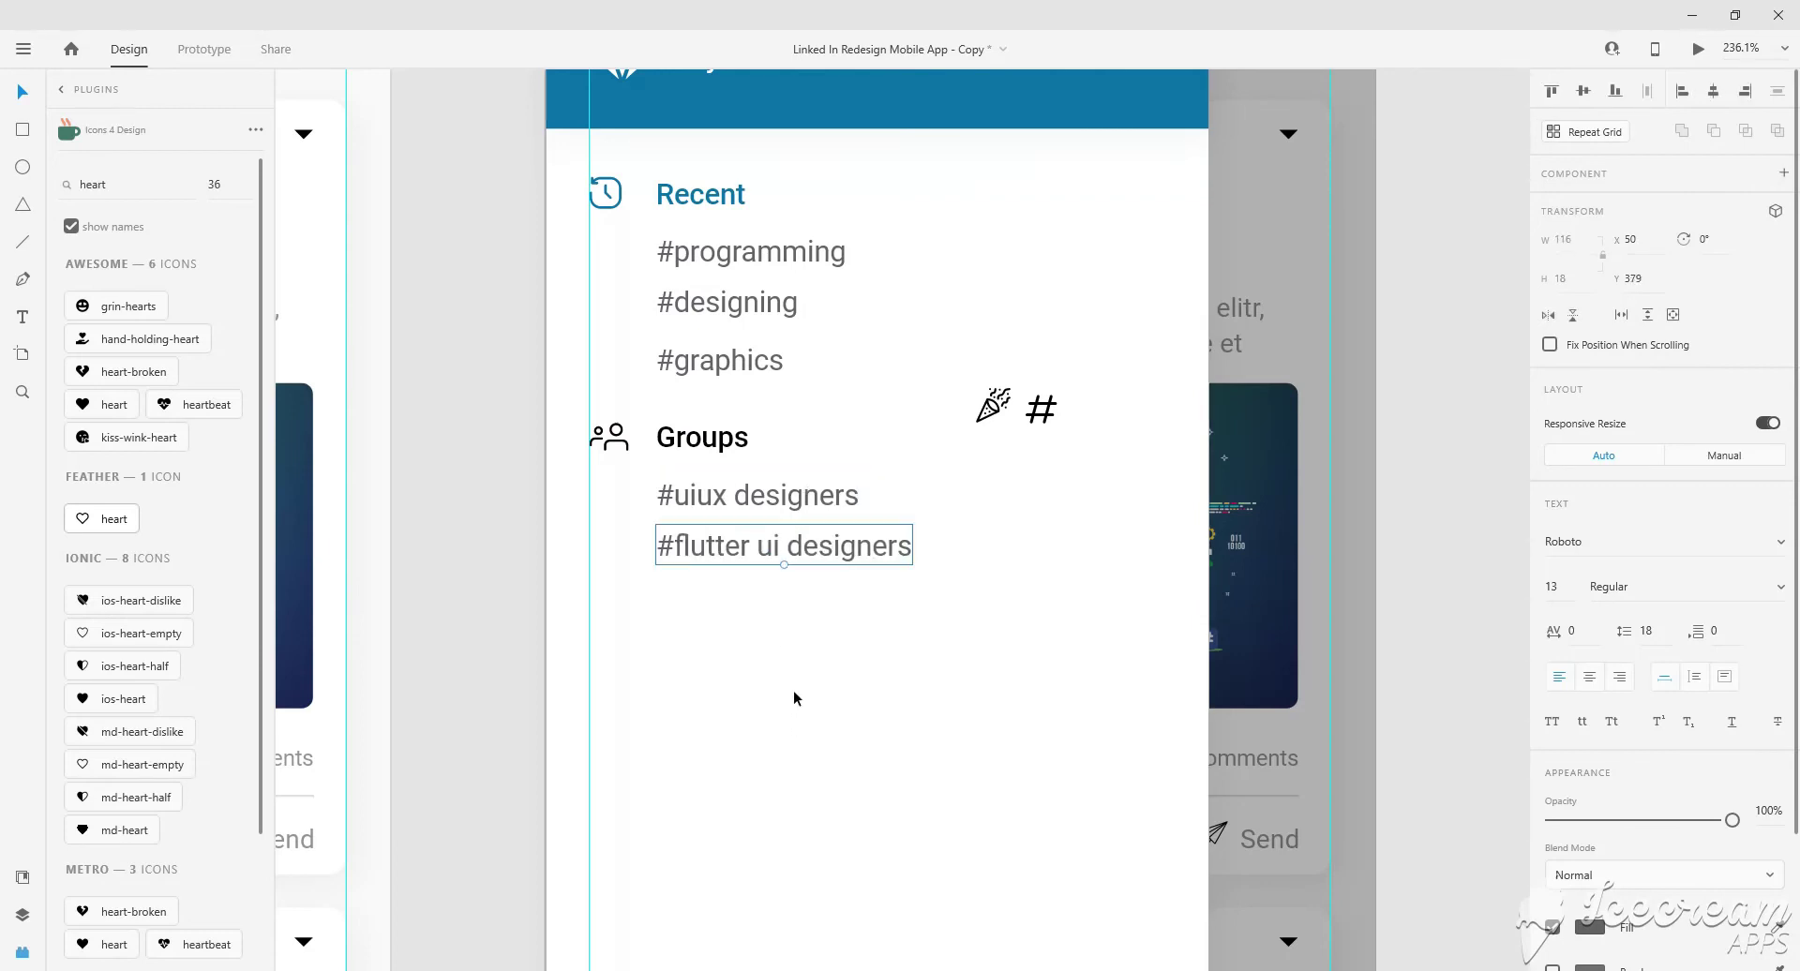
scroll(792, 693, down, 1)
mouse_move(989, 351)
mouse_down()
mouse_move(600, 580)
mouse_move(591, 545)
mouse_up()
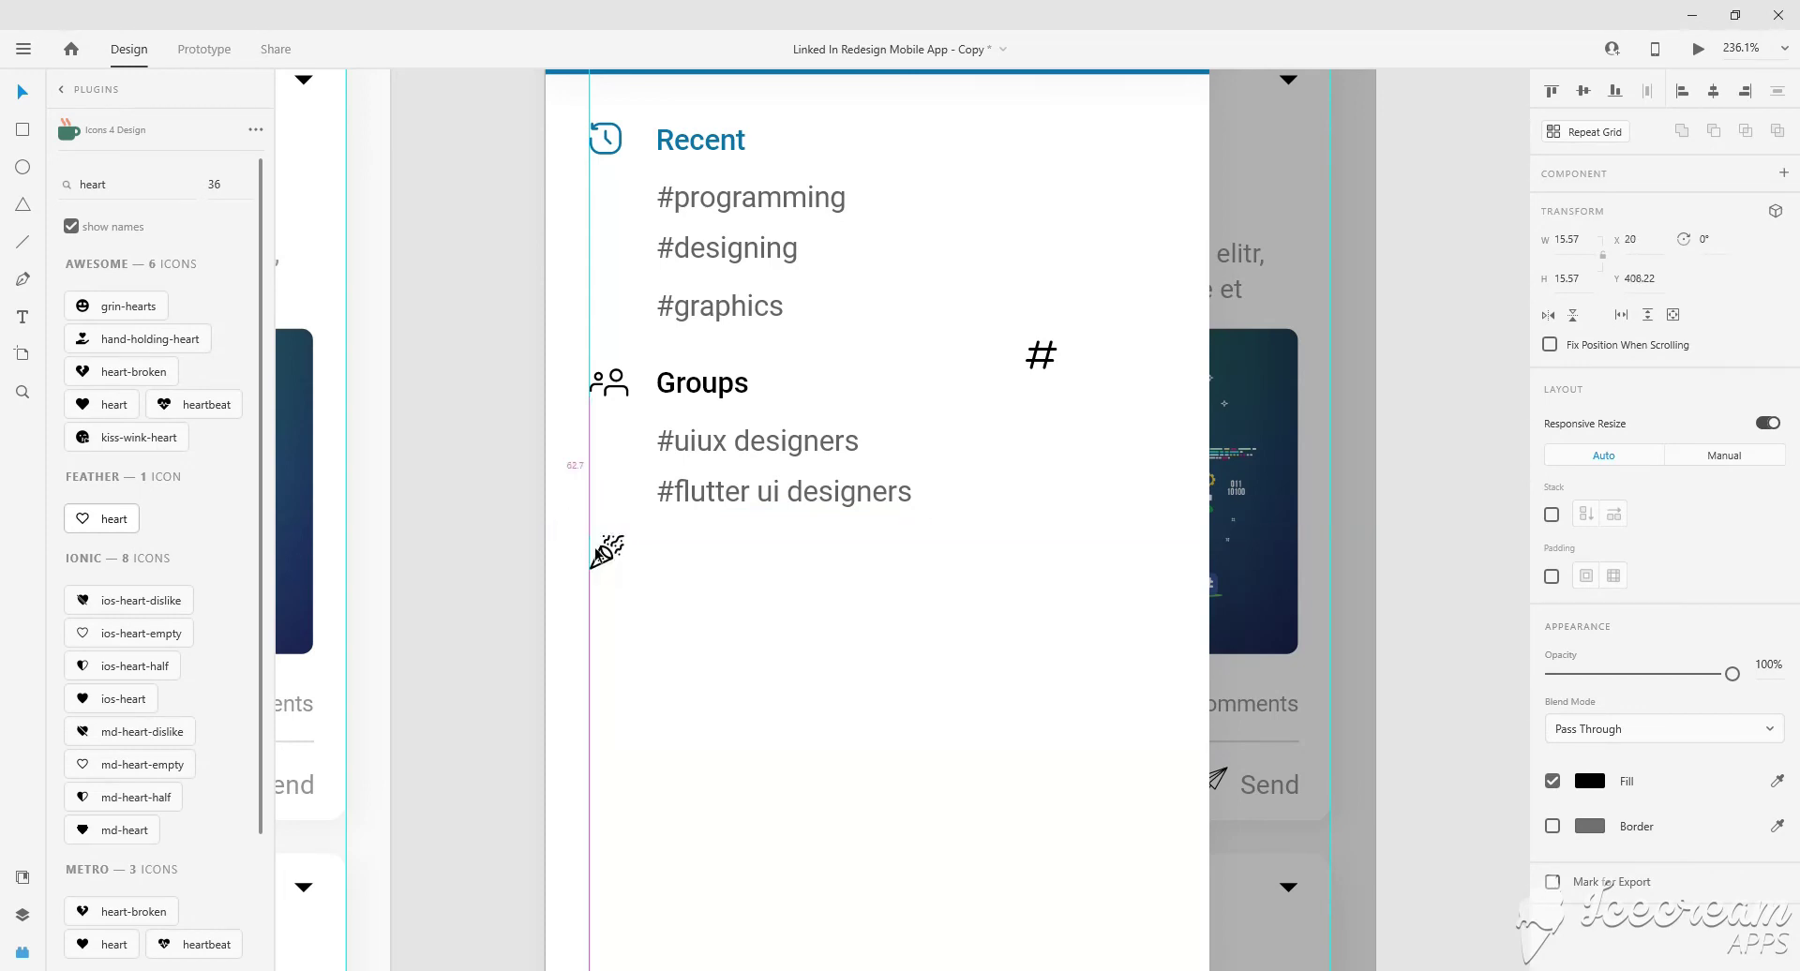
Copy Groups and its first tag beside the party-popper icon, retyped as 'Events' and '+ create event'.
click(661, 394)
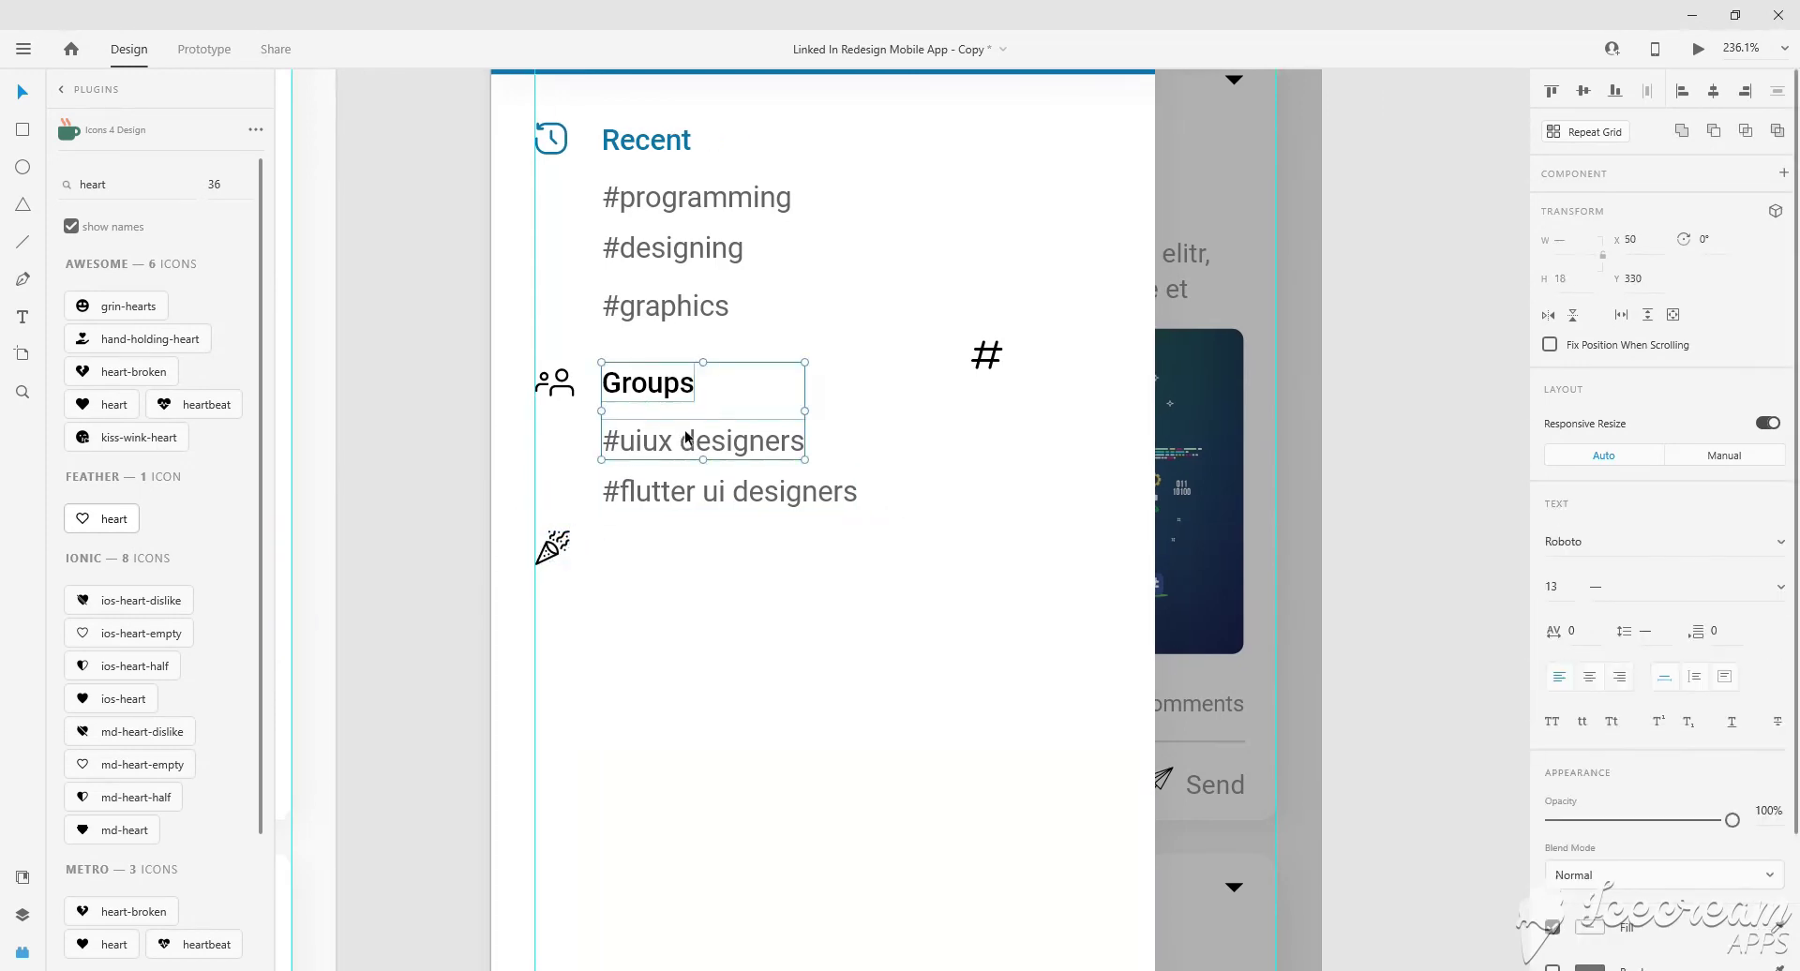
drag(687, 437, 653, 581)
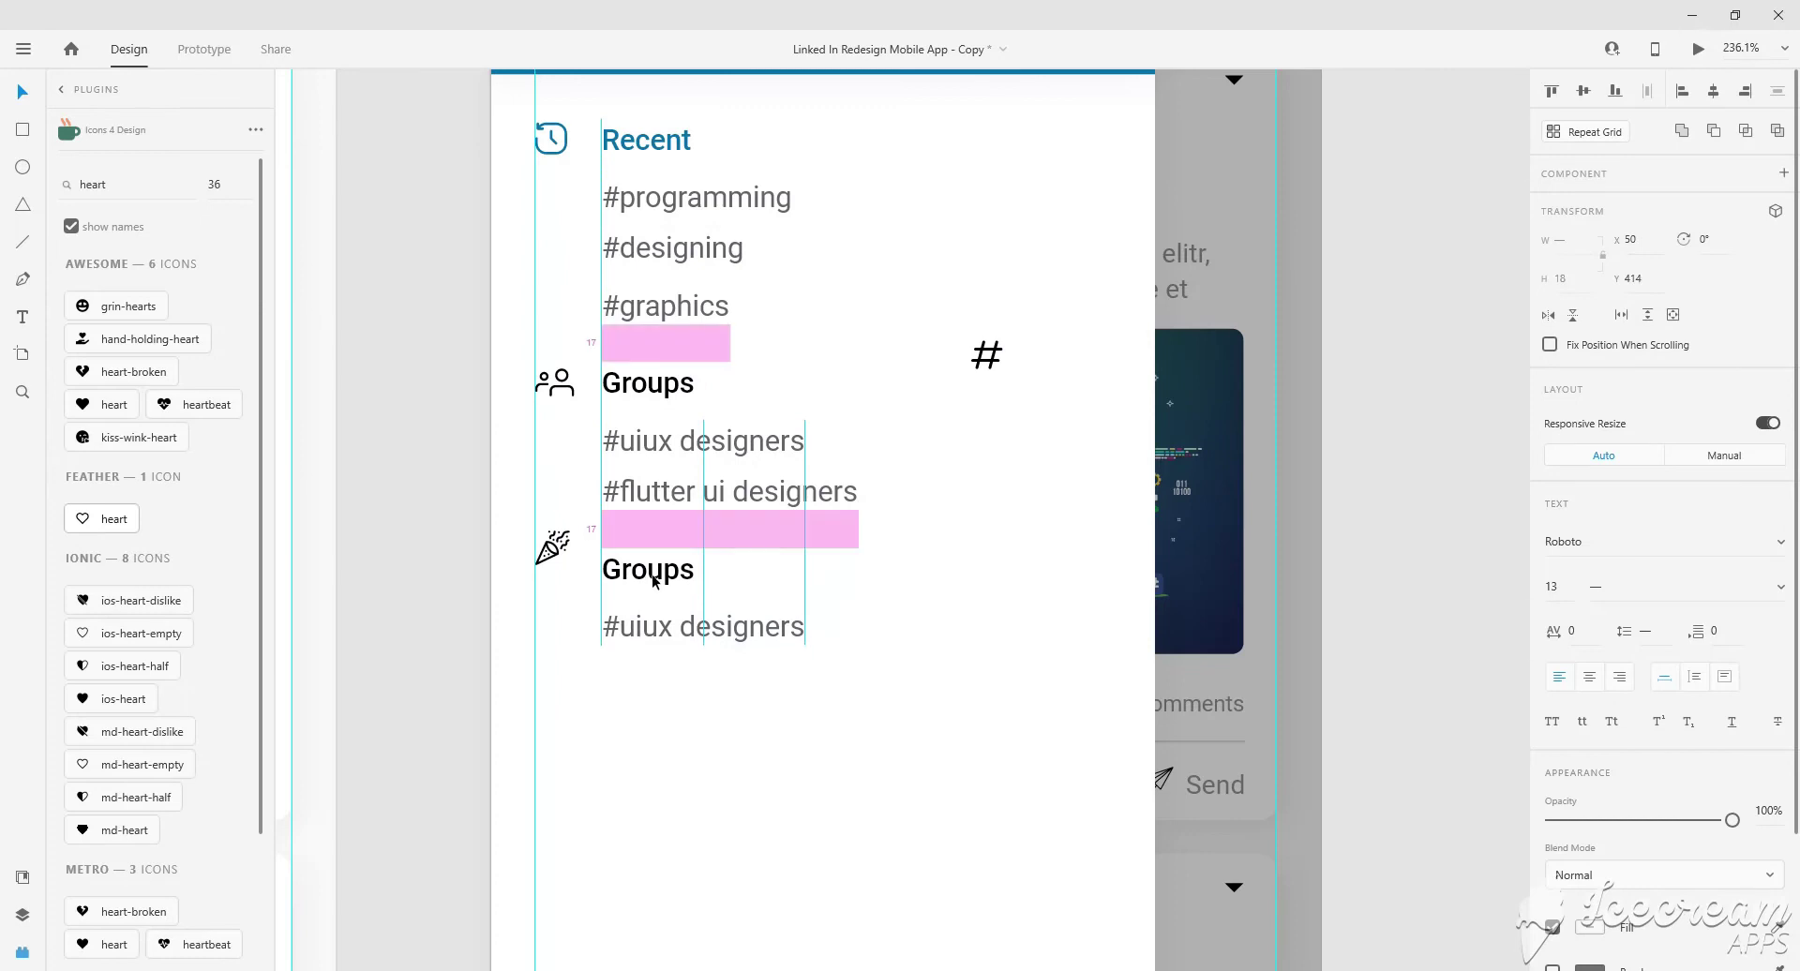
click(554, 561)
double_click(654, 574)
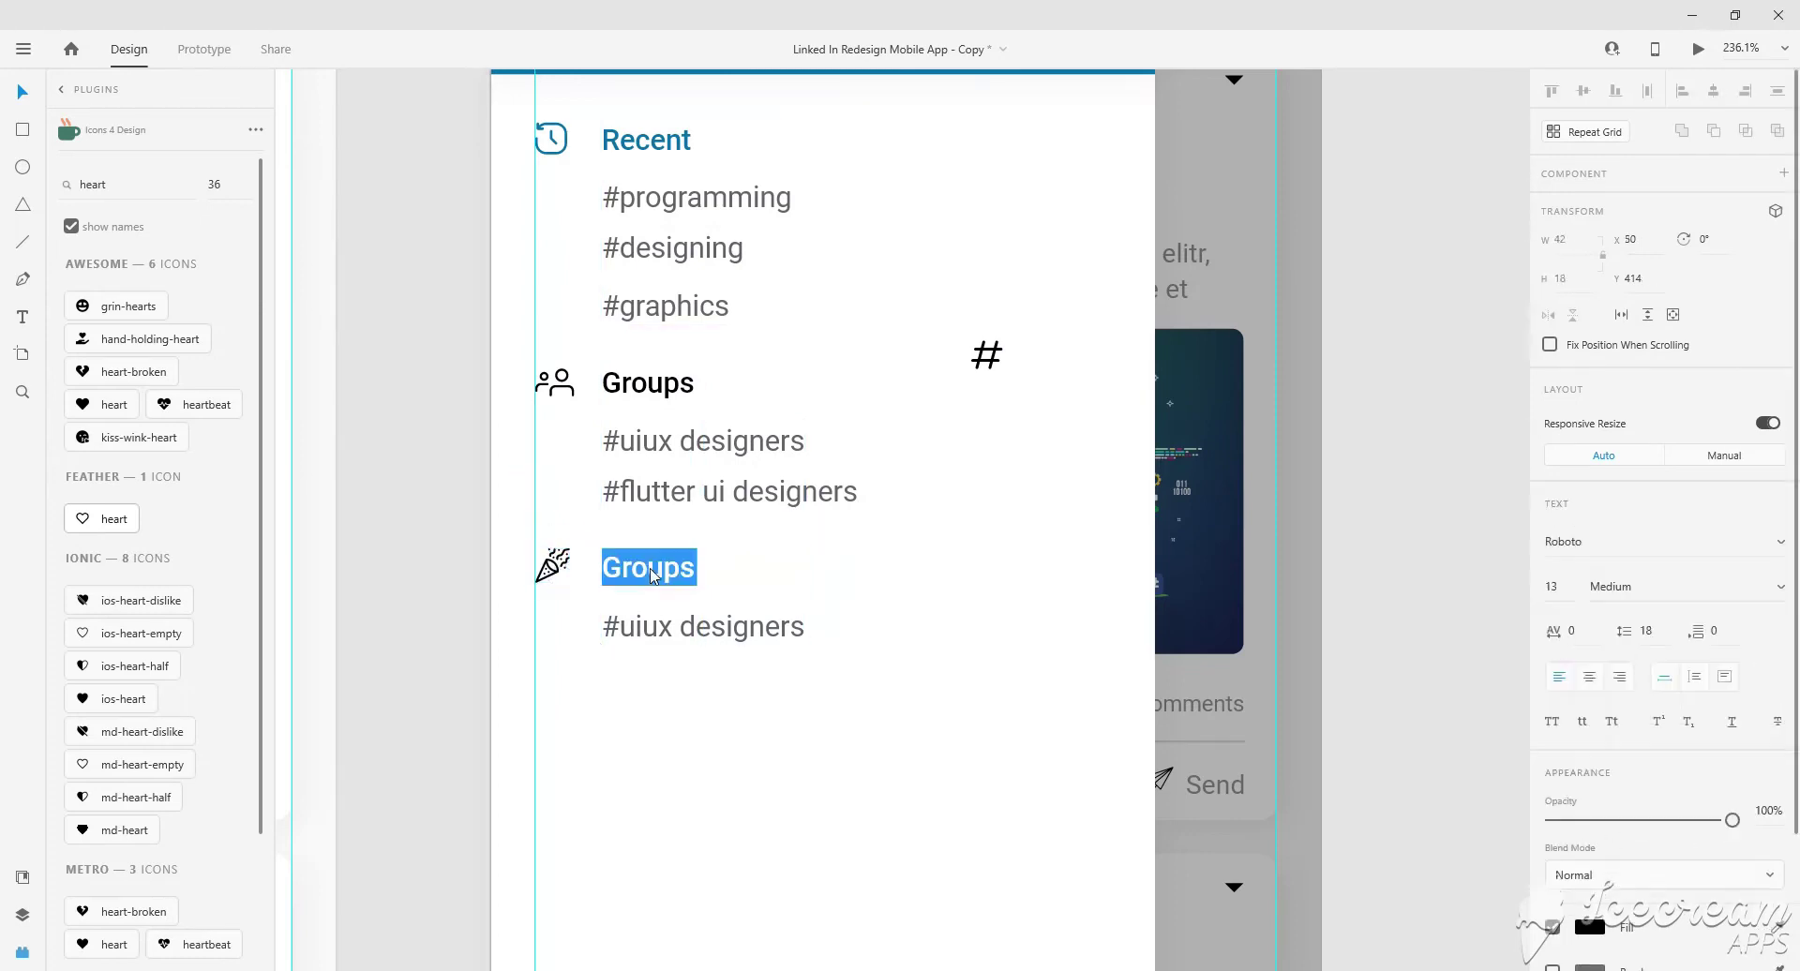
text(Events)
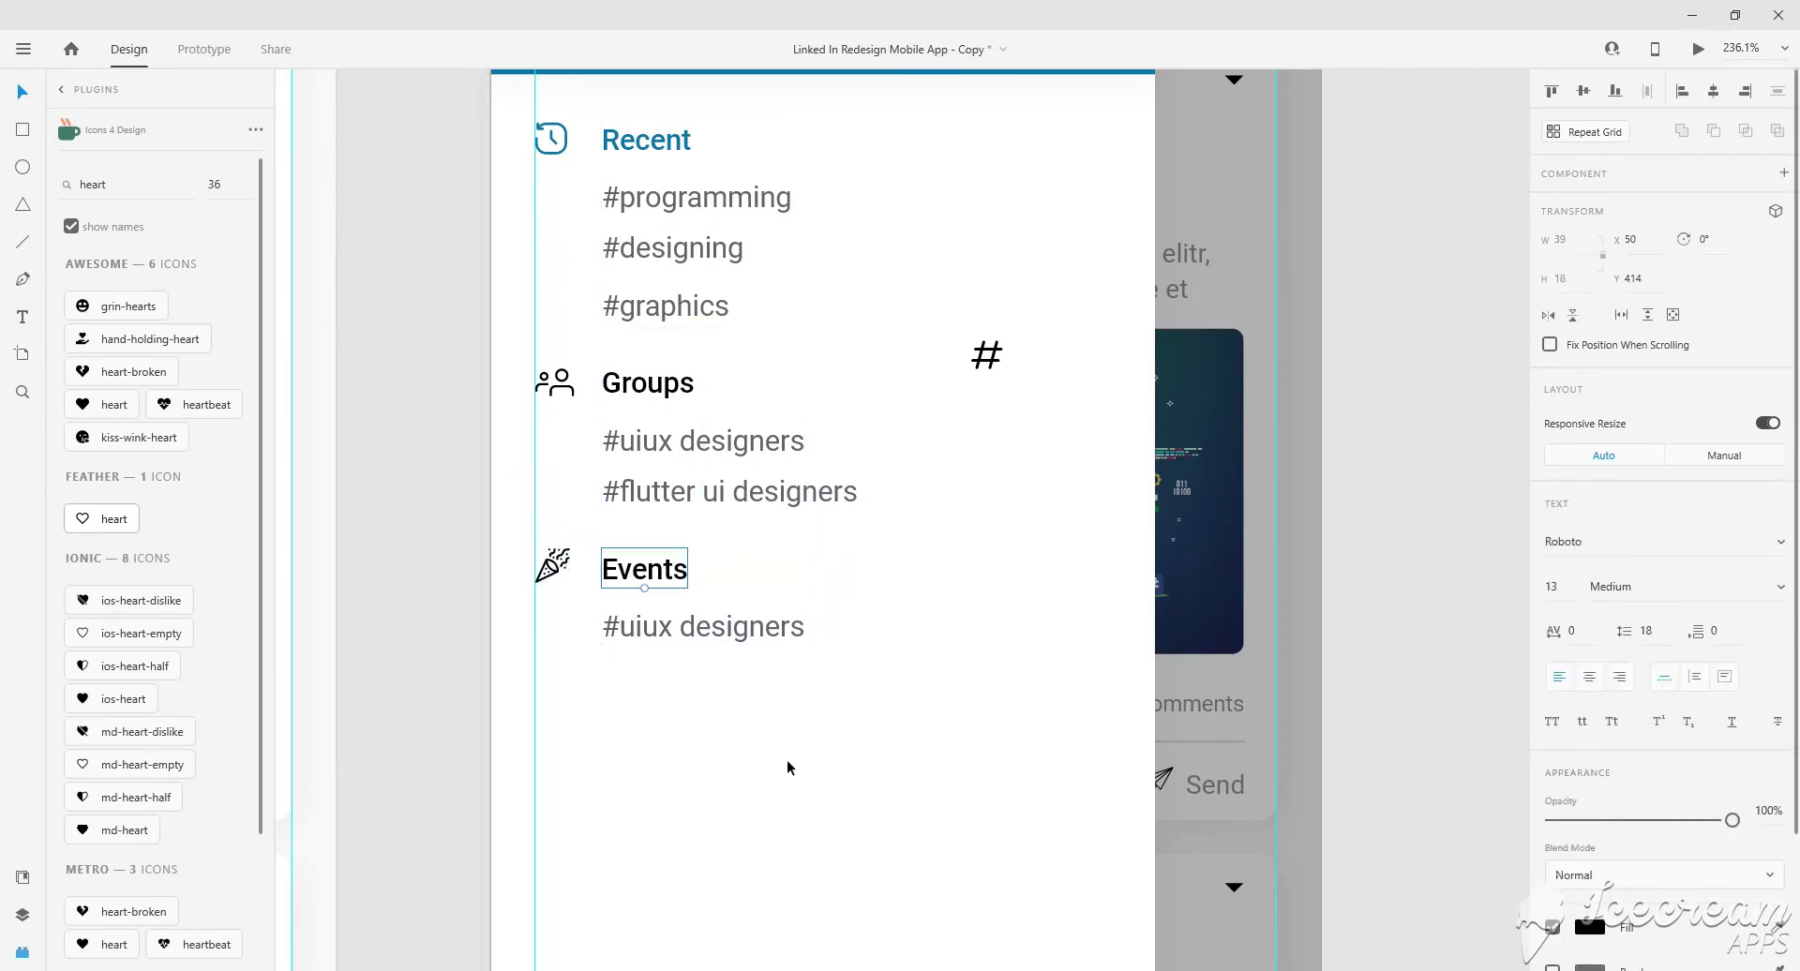
double_click(694, 635)
text(+)
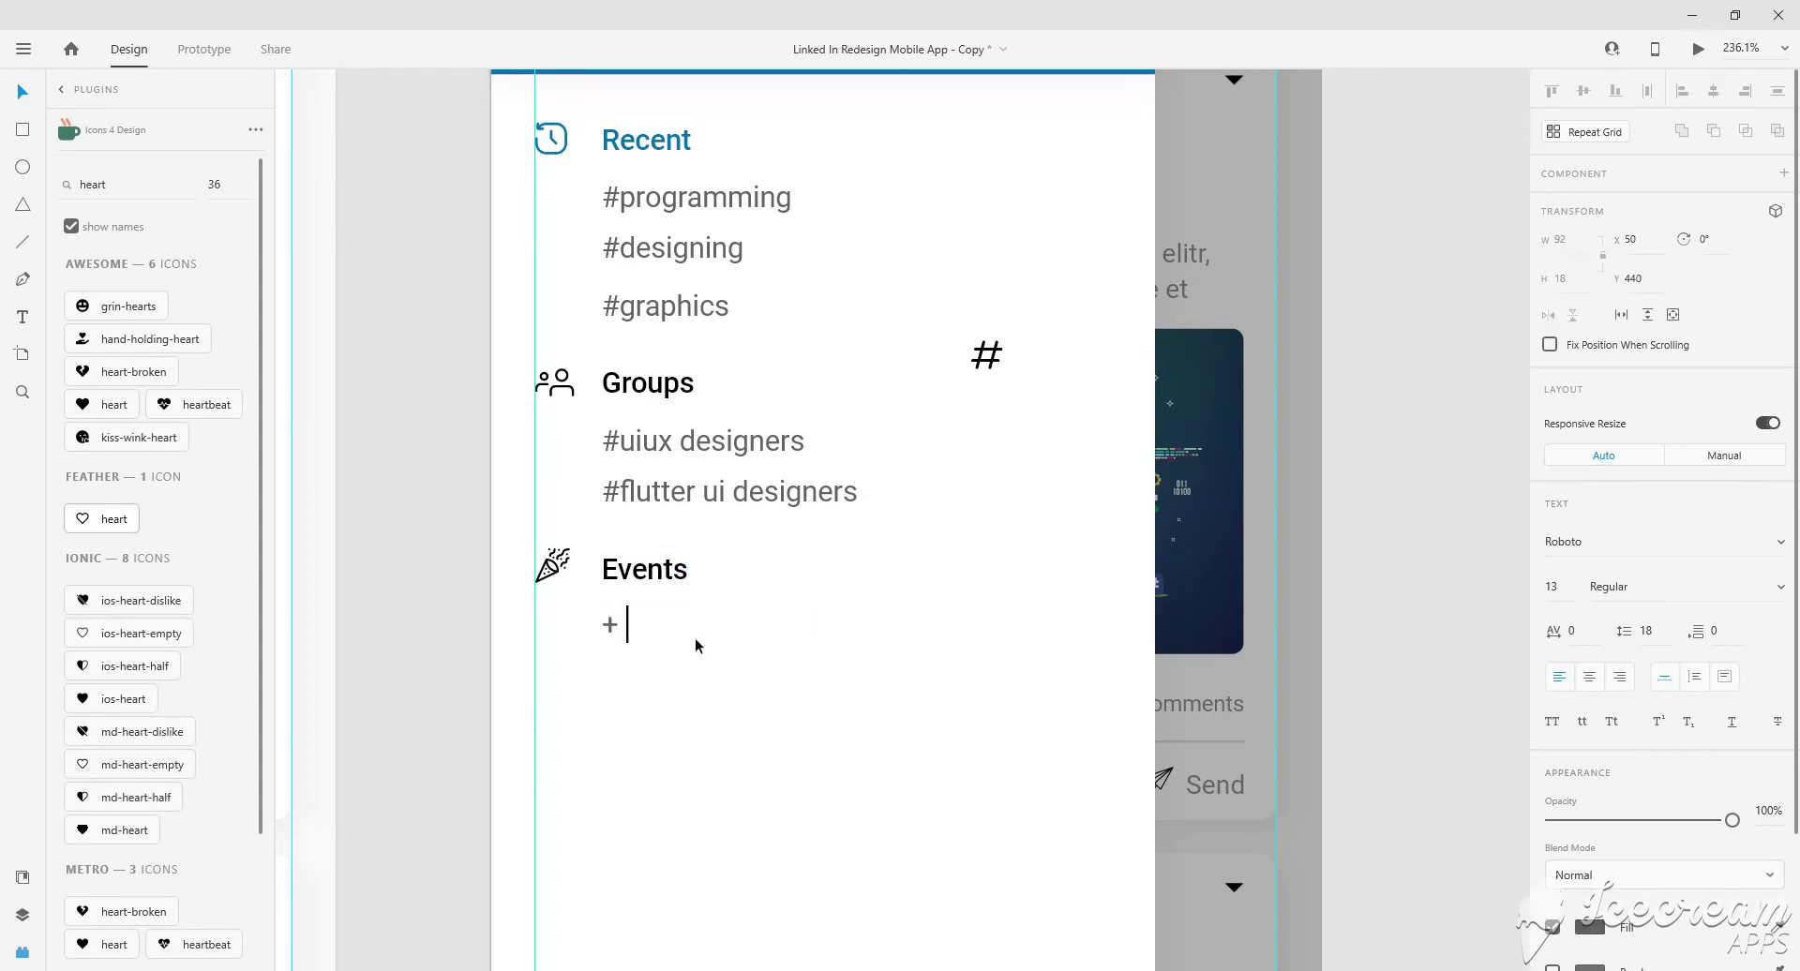
text(Create event)
key(Escape)
scroll(734, 703, down, 3)
scroll(921, 390, right, 1)
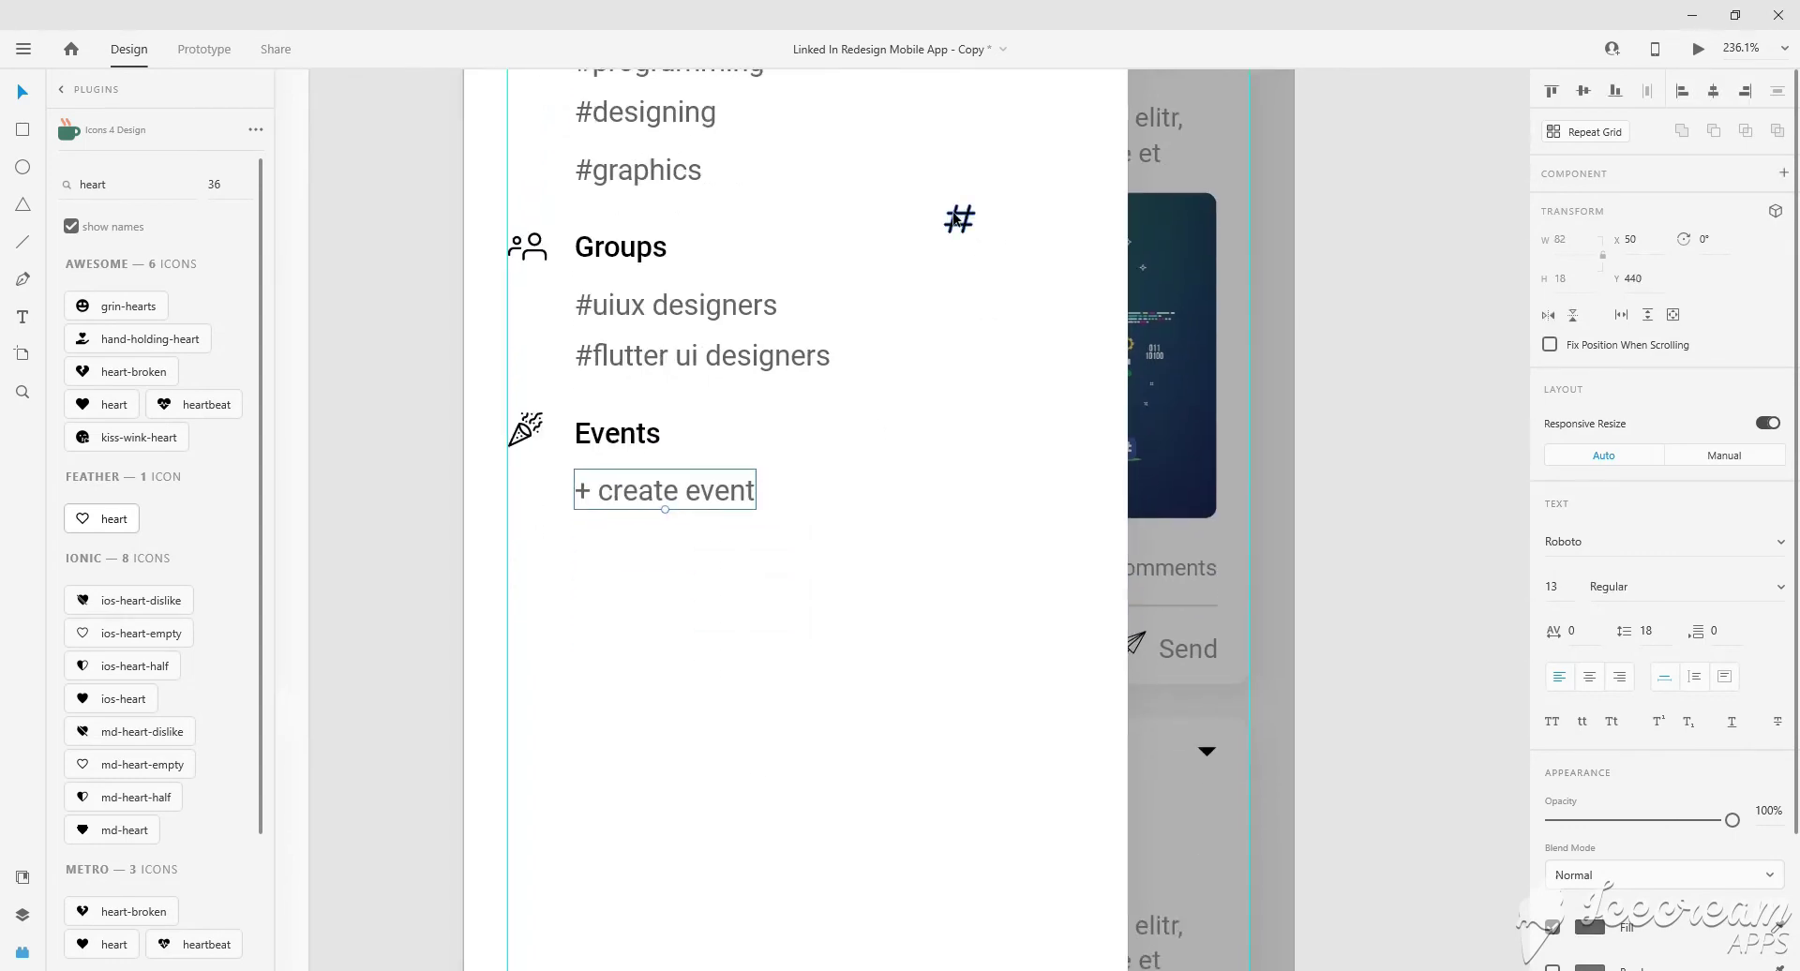
drag(957, 219, 541, 635)
click(617, 433)
Copy the Events heading down, rename it Followed Hashtags, with the # icon beside it.
drag(617, 433, 619, 569)
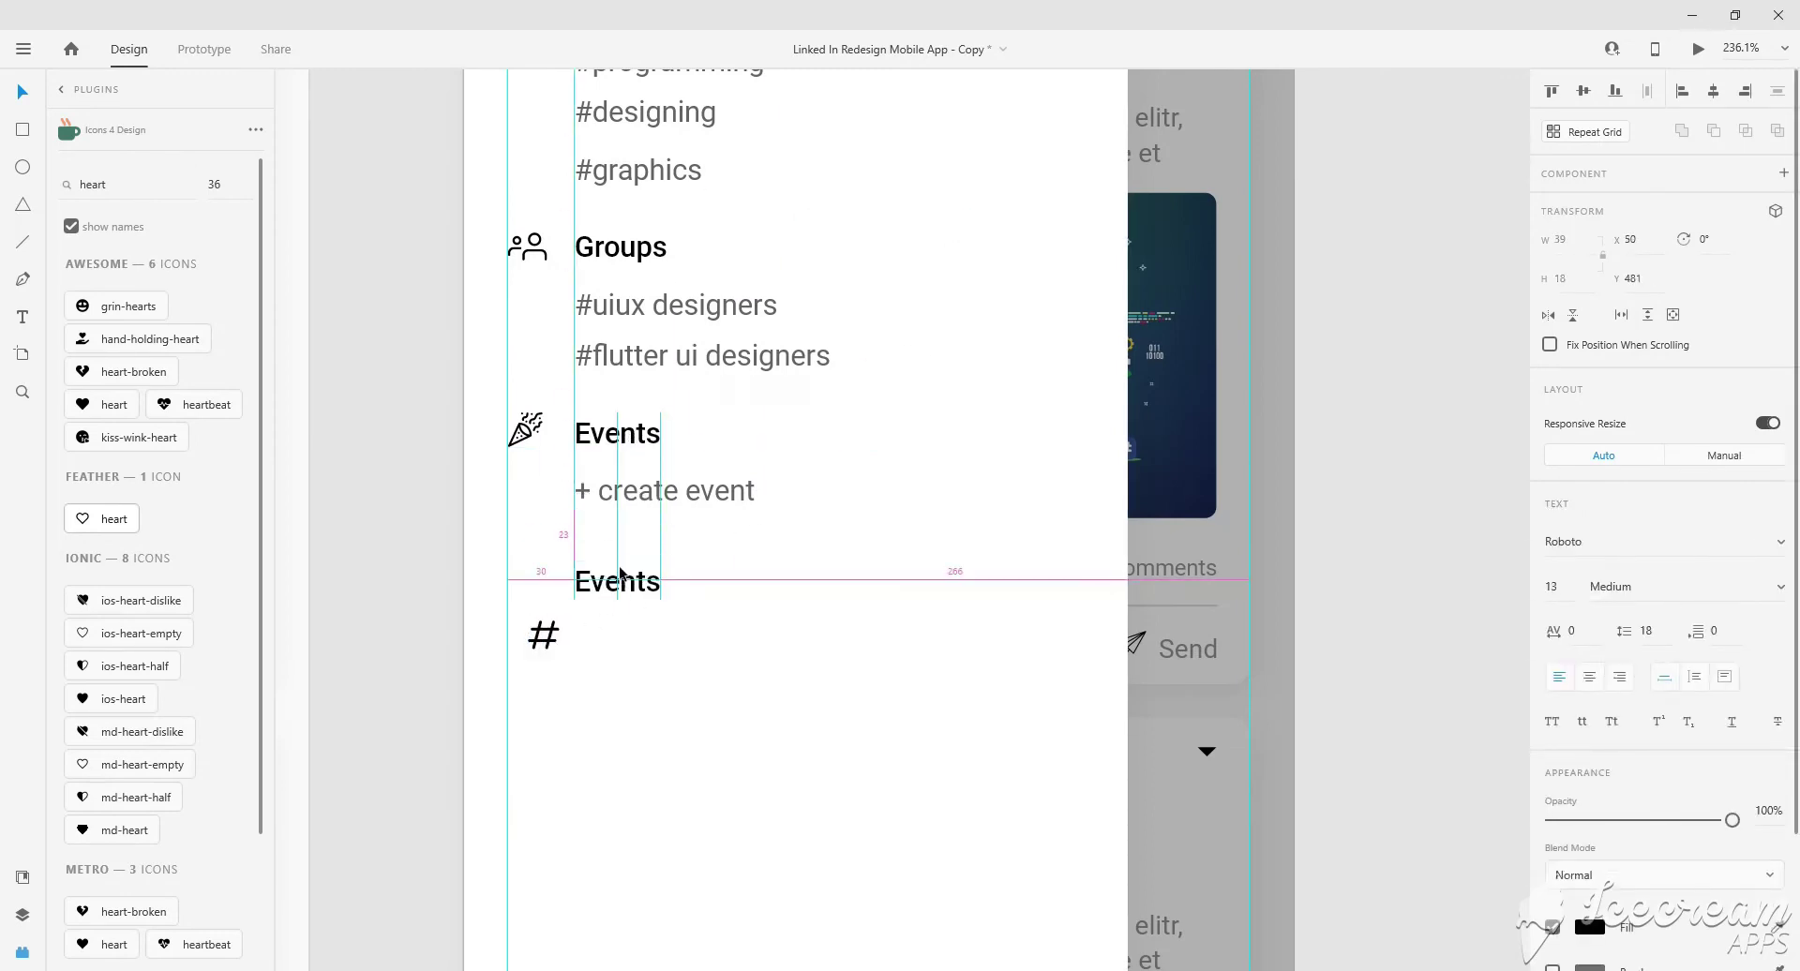
drag(545, 635, 525, 567)
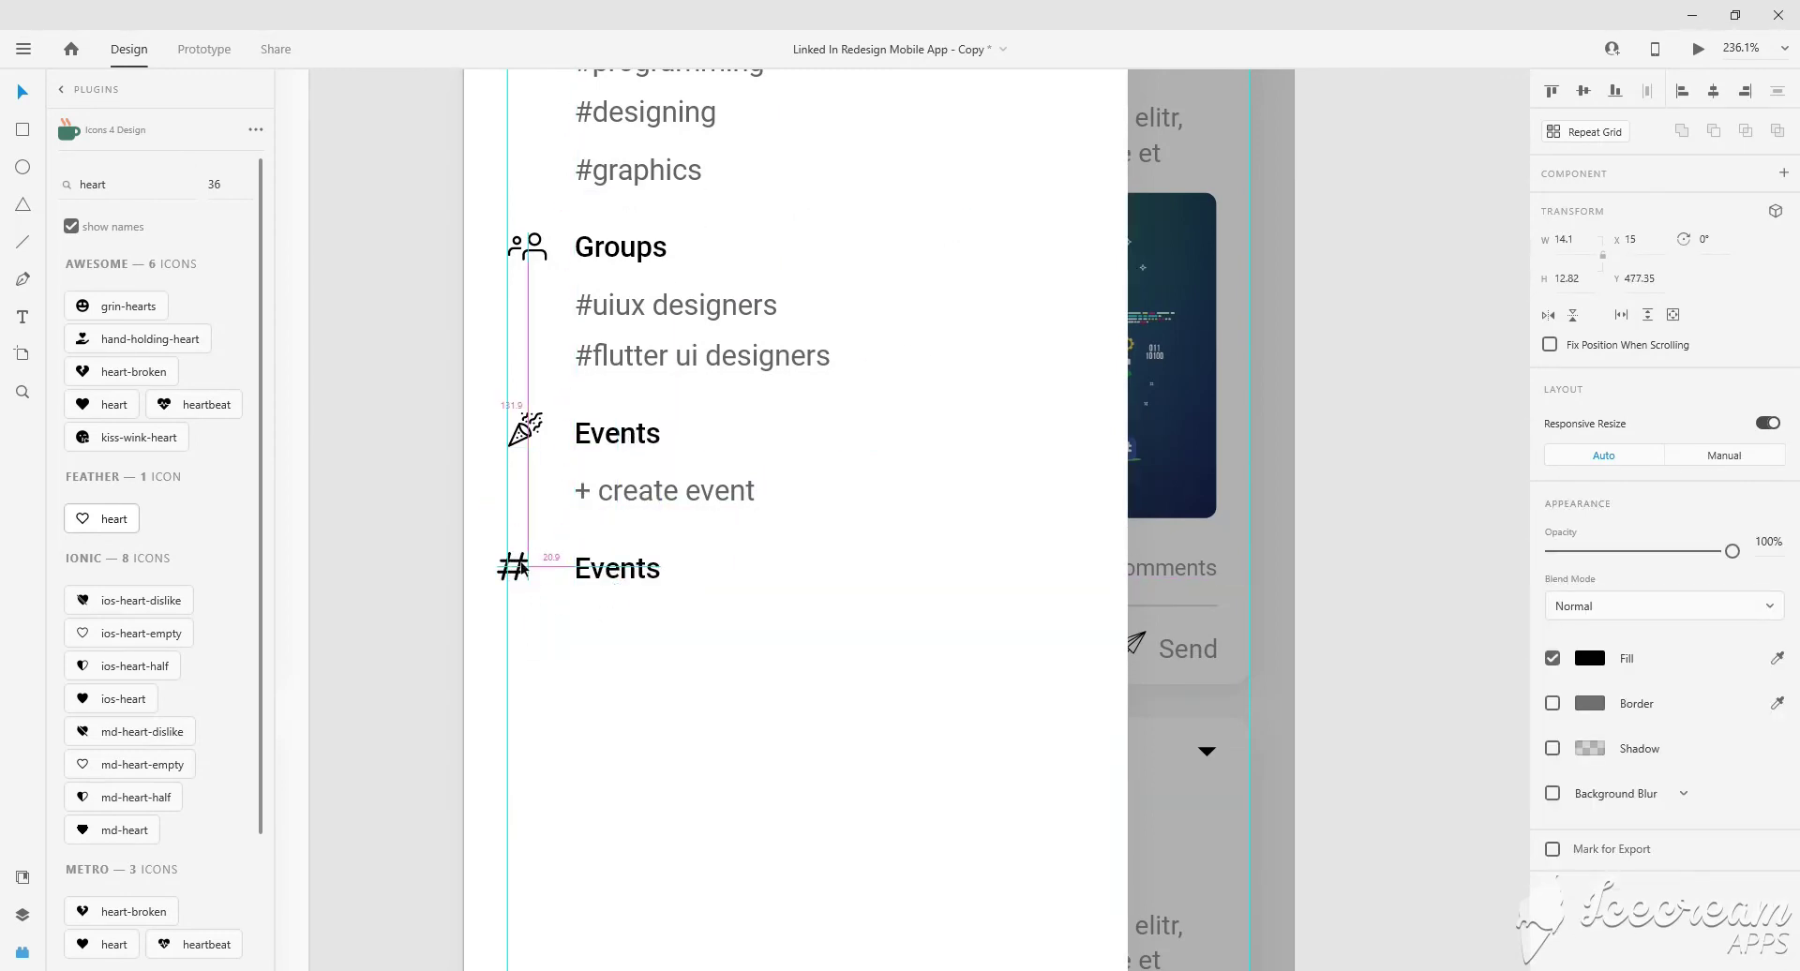
double_click(581, 567)
text(Followed Hashtag)
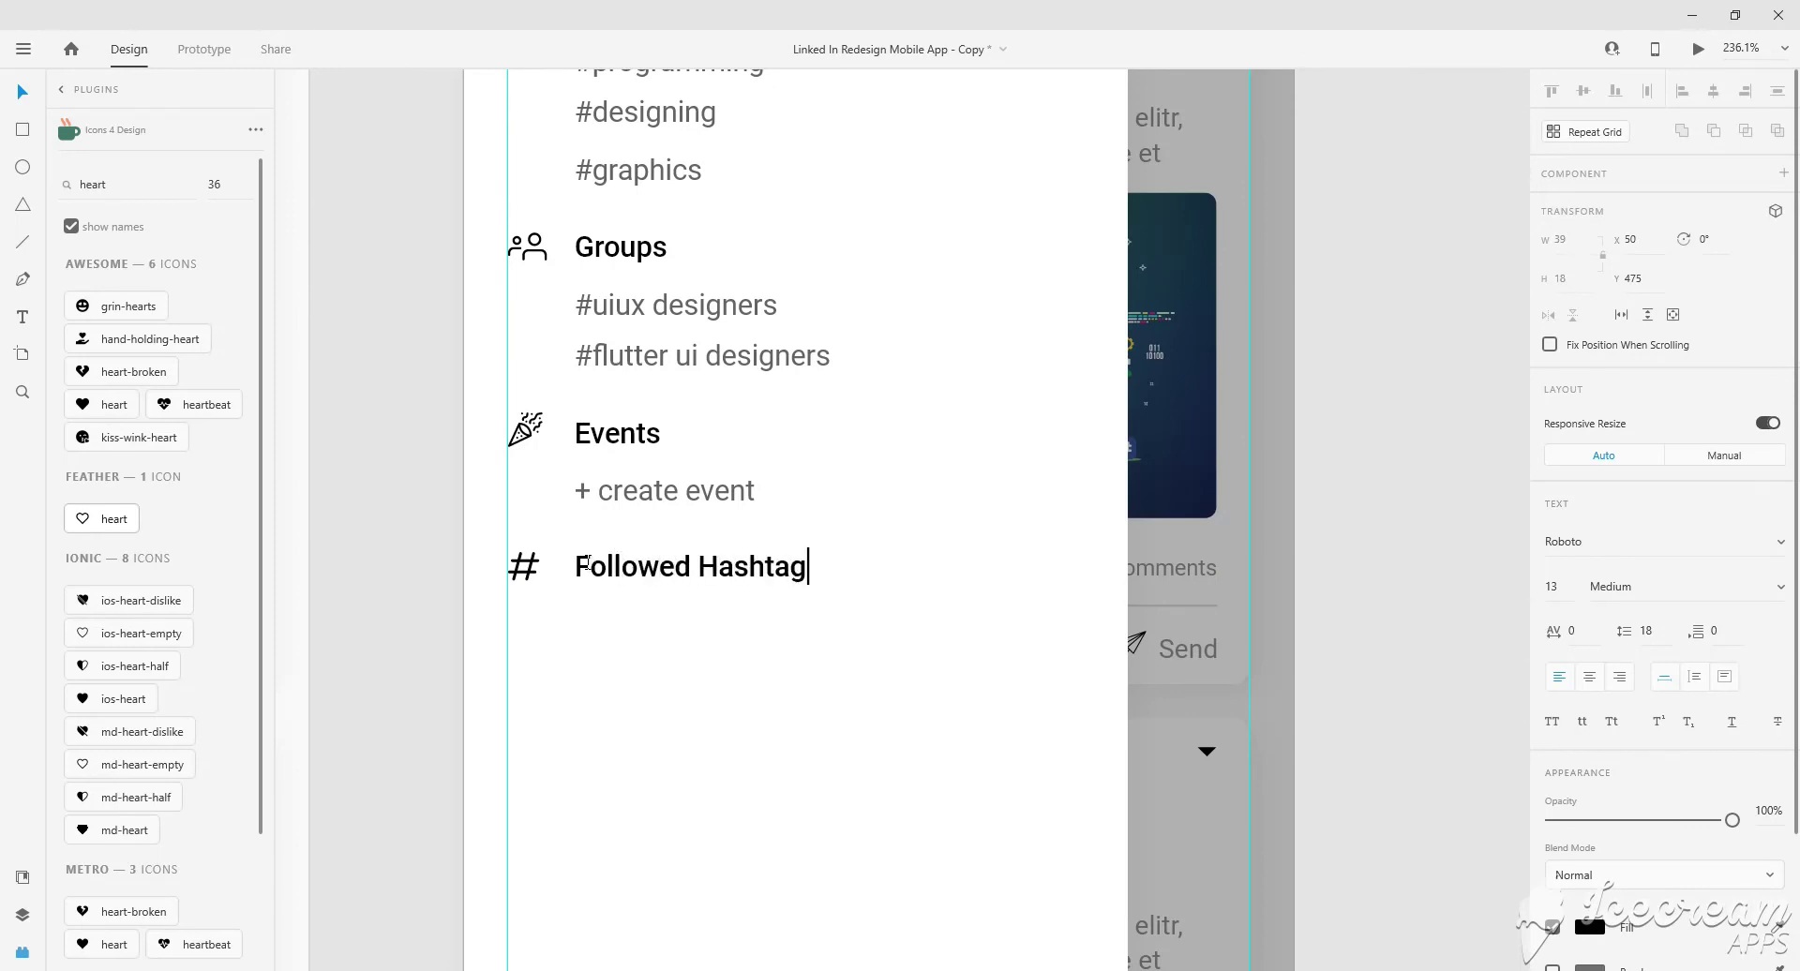
text(s)
key(Escape)
scroll(723, 546, down, 1)
scroll(704, 345, up, 2)
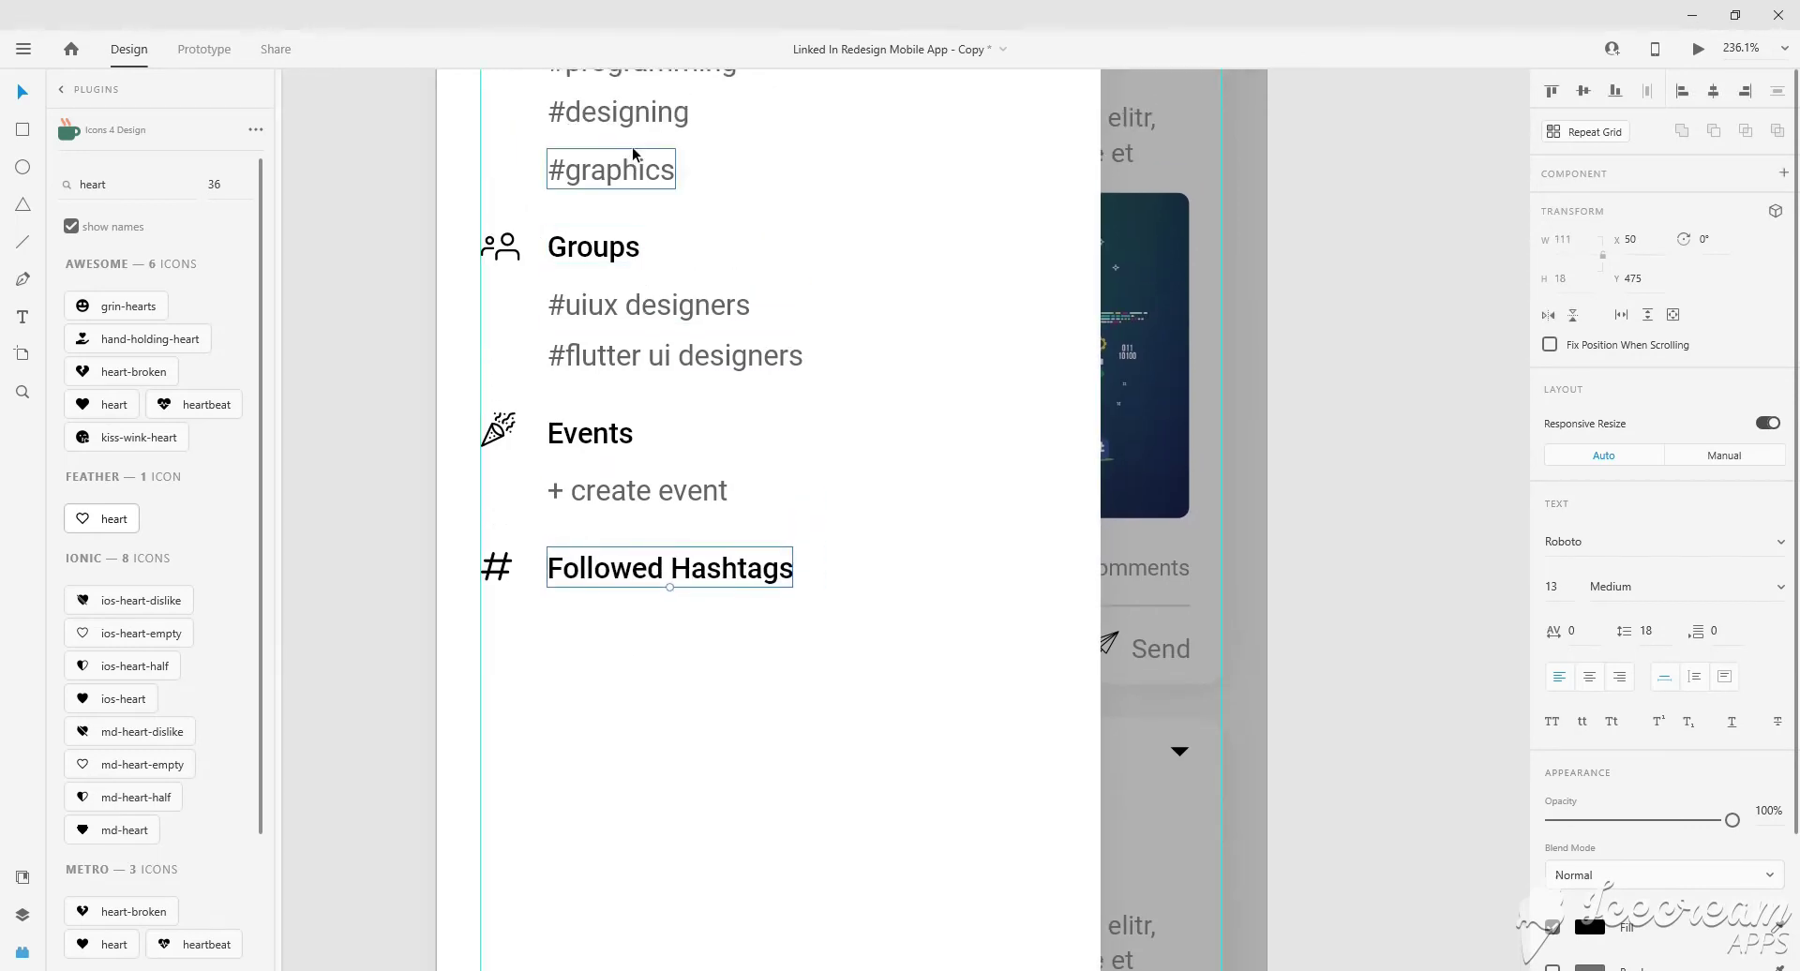
Copy two hashtags below the heading and change one to #international_development.
click(631, 94)
shift+click(643, 139)
drag(644, 101, 661, 657)
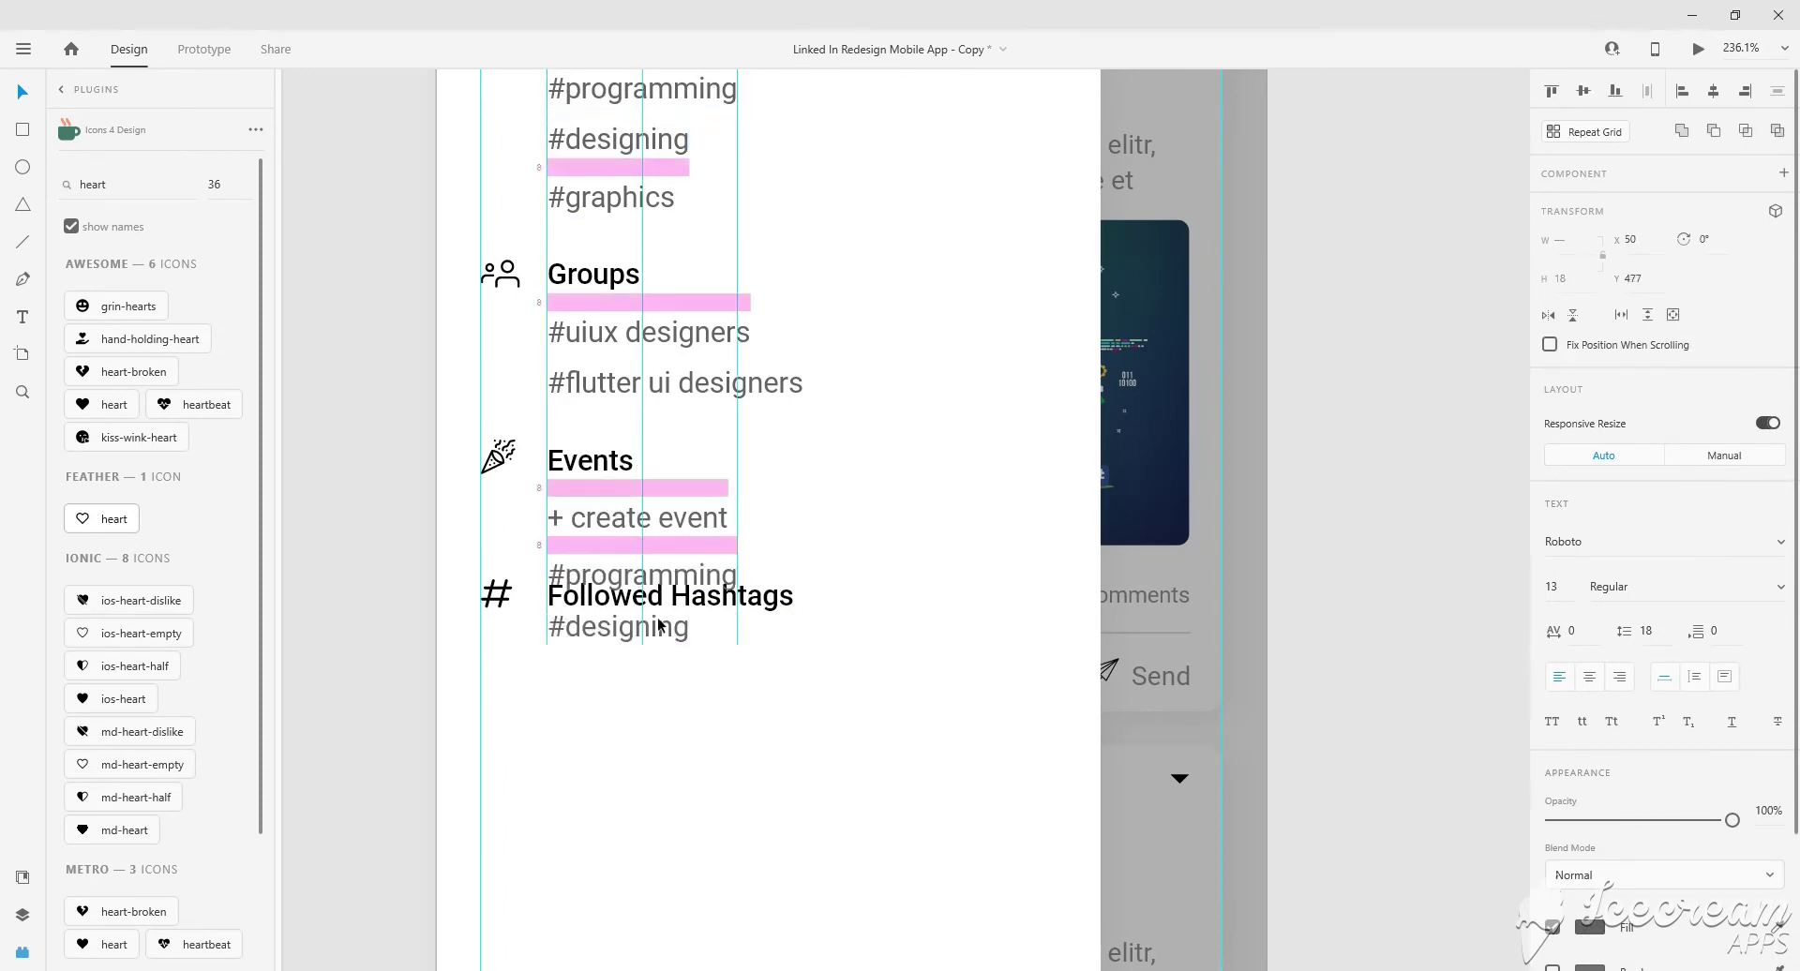
scroll(661, 661, down, 1)
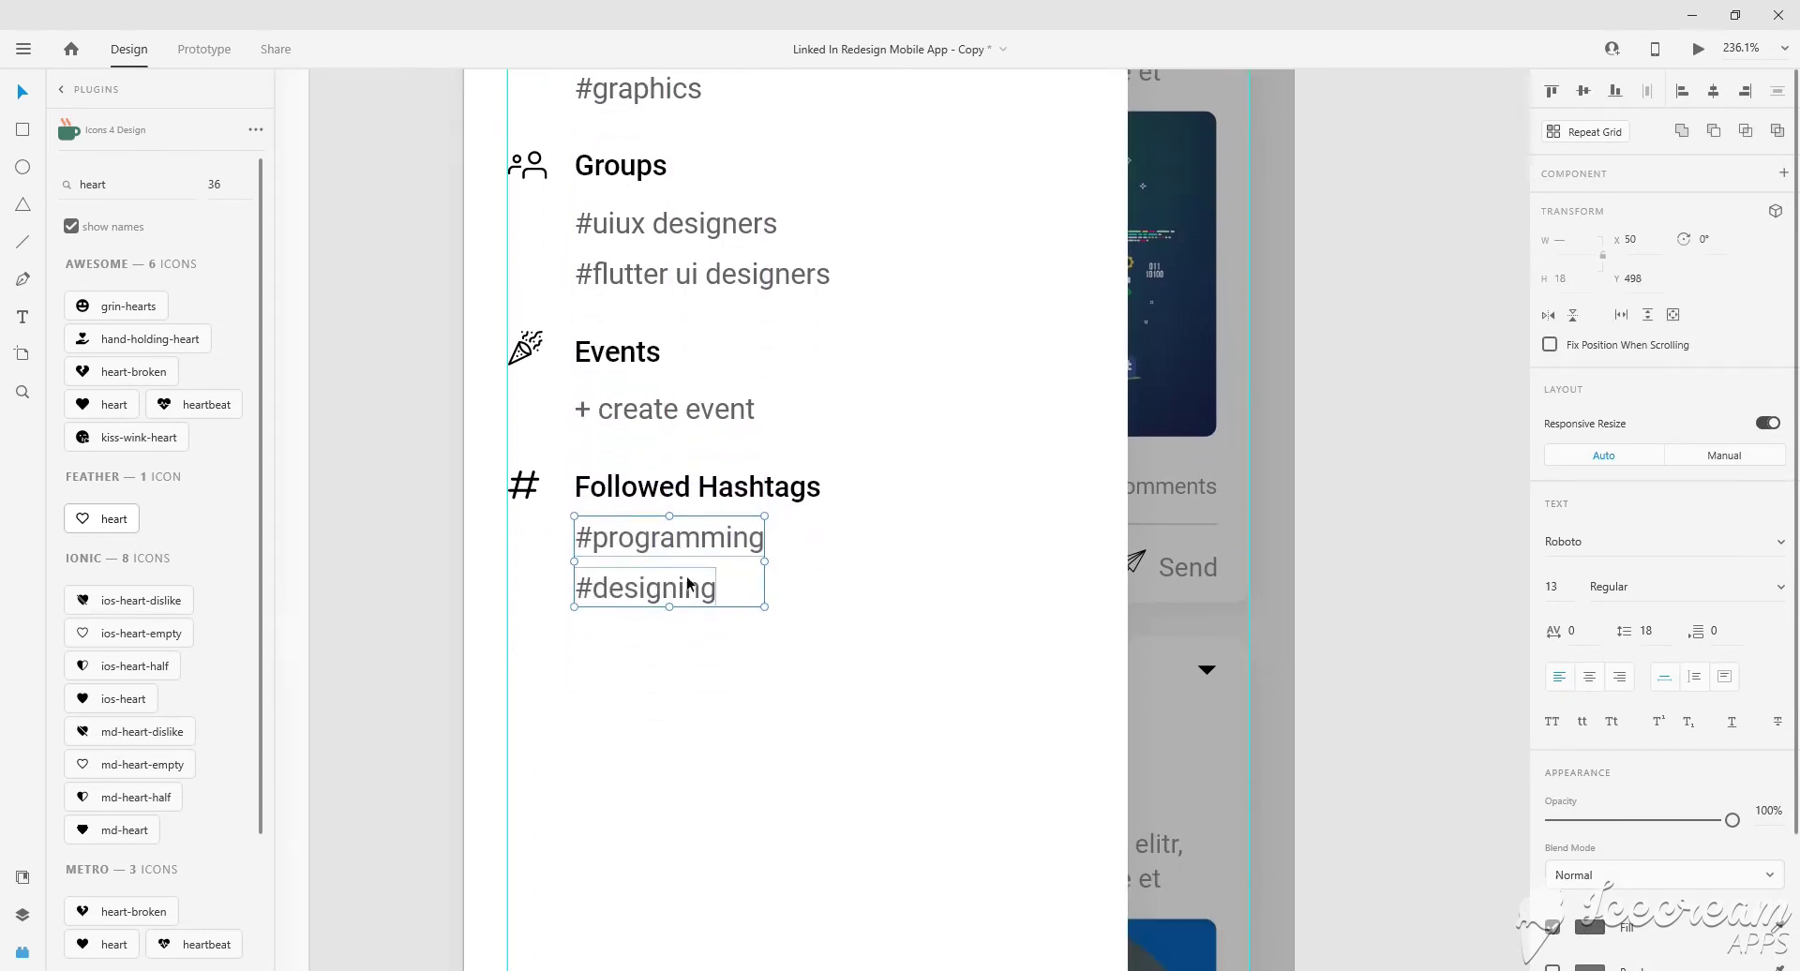
double_click(688, 587)
text(#international development)
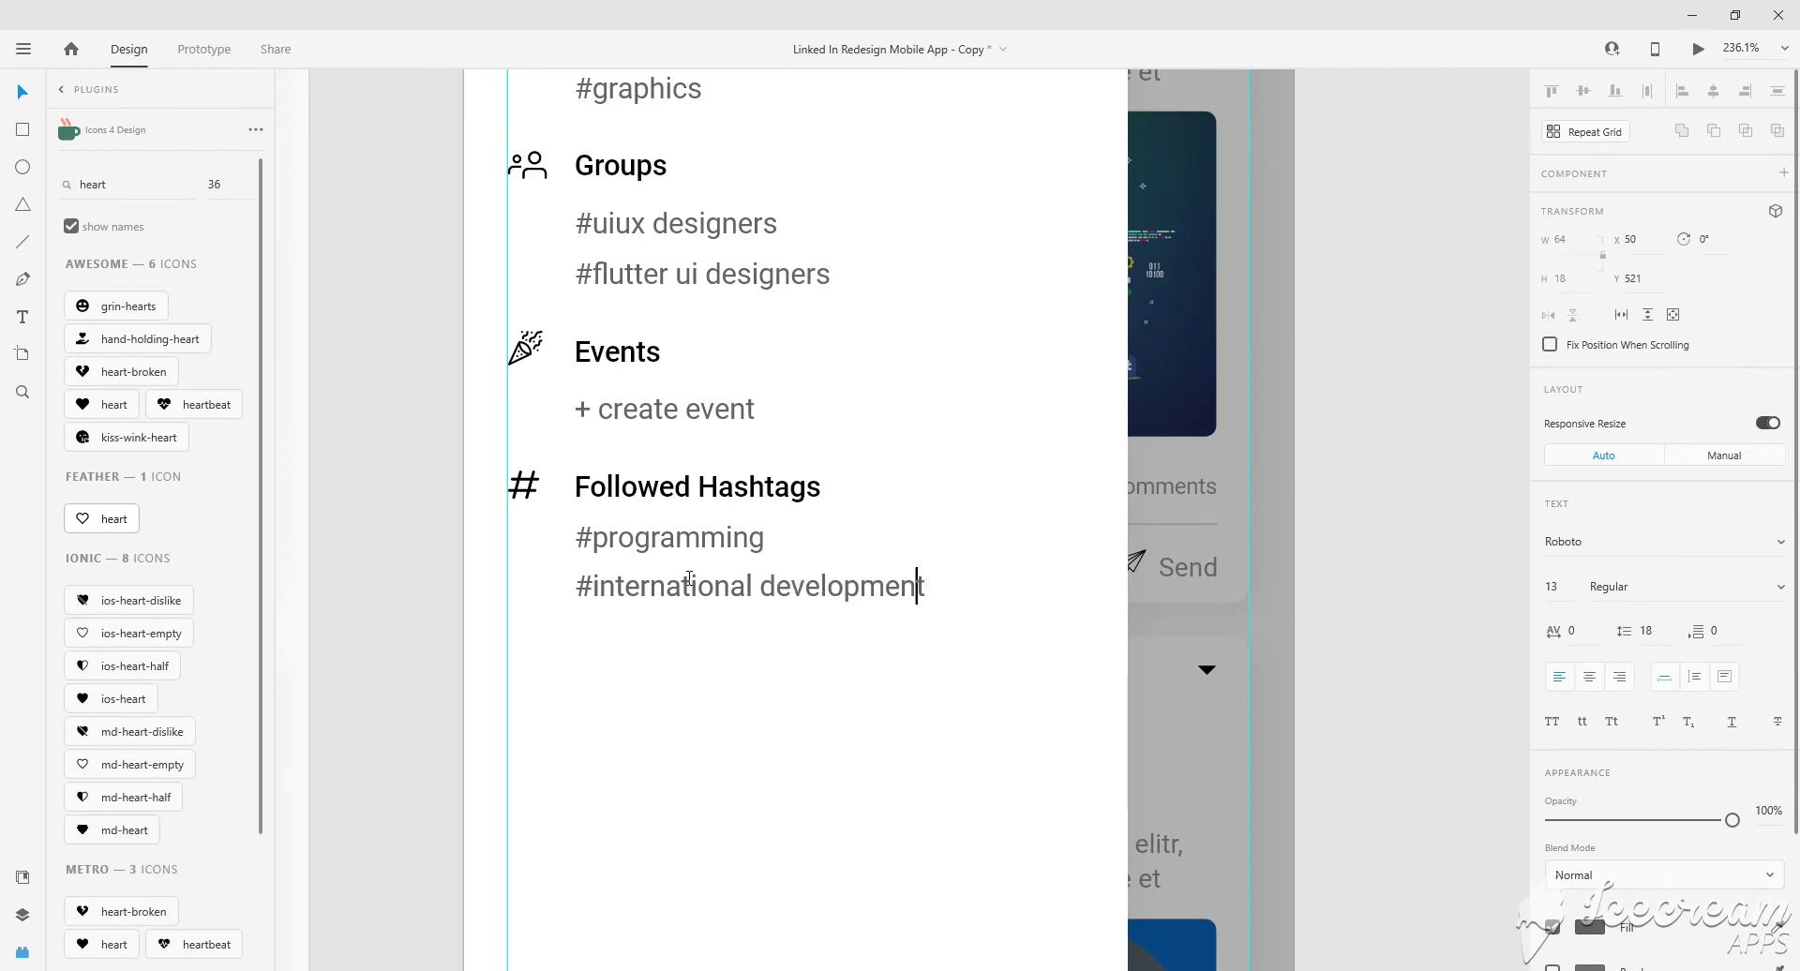
key(Escape)
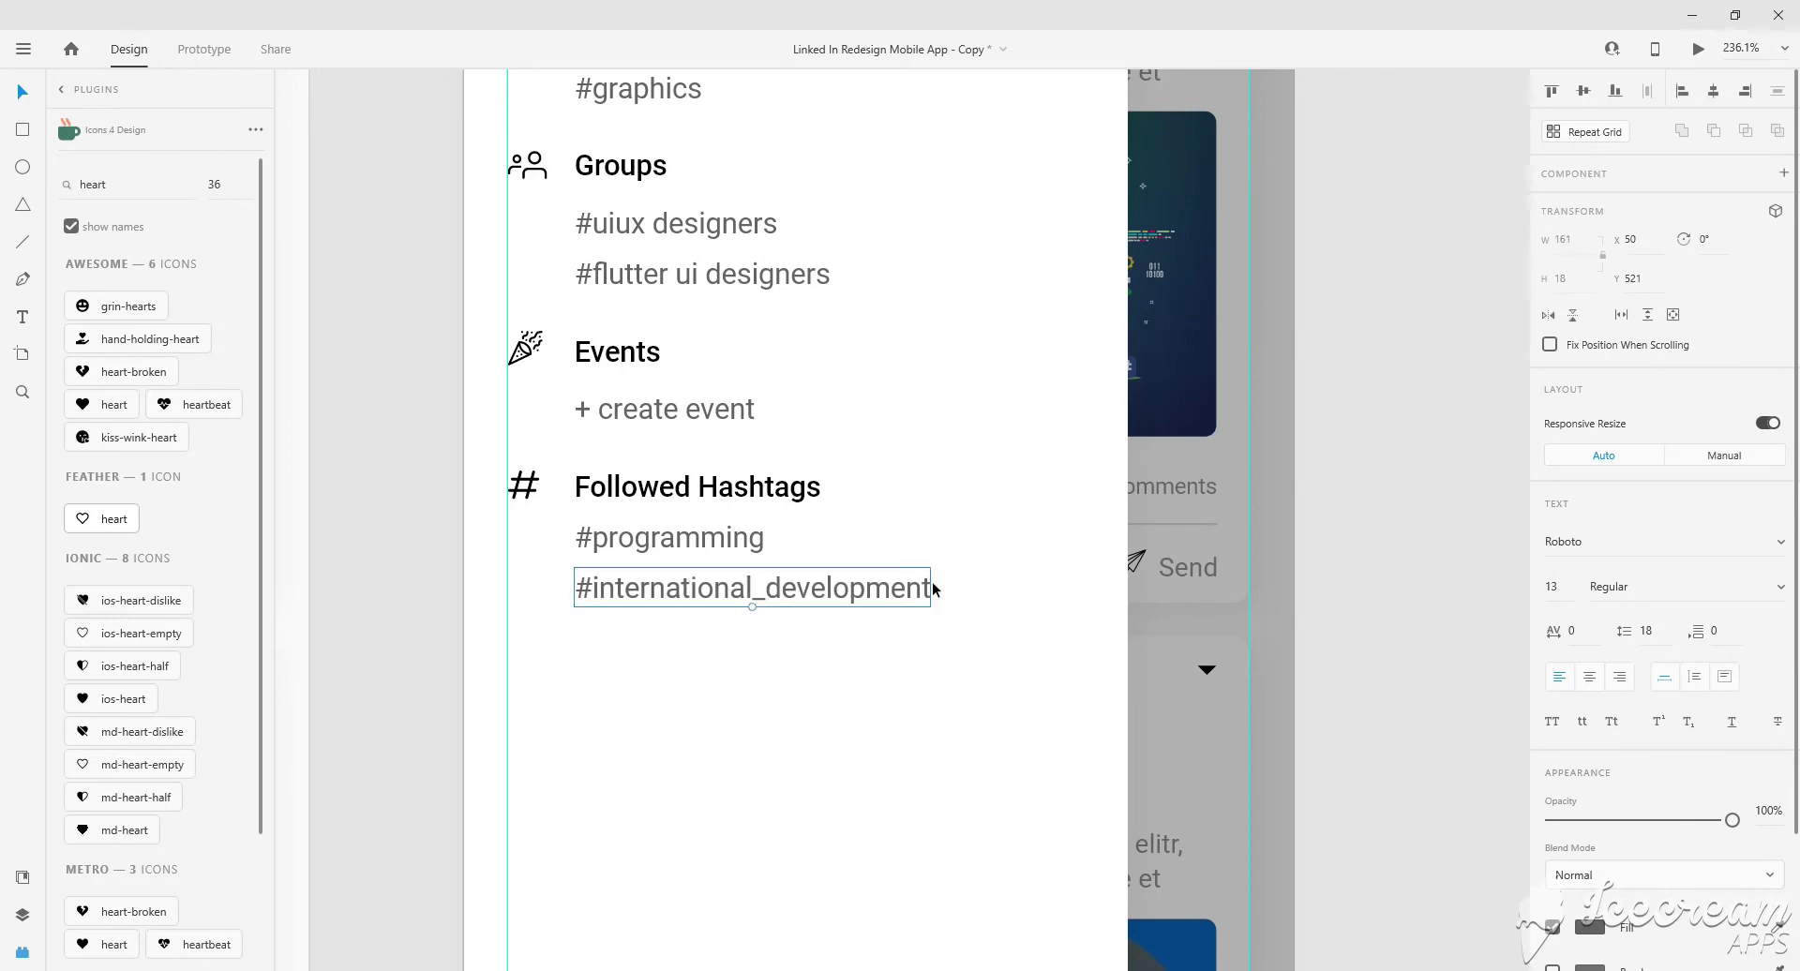
ctrl+scroll(689, 579, down, 3)
Add a teal 'Discover More' text link below the hashtags.
mouse_move(797, 447)
mouse_down()
mouse_move(808, 507)
mouse_move(774, 601)
mouse_up()
double_click(774, 593)
key(ctrl+a)
text(De)
key(BackSpace)
key(BackSpace)
key(BackSpace)
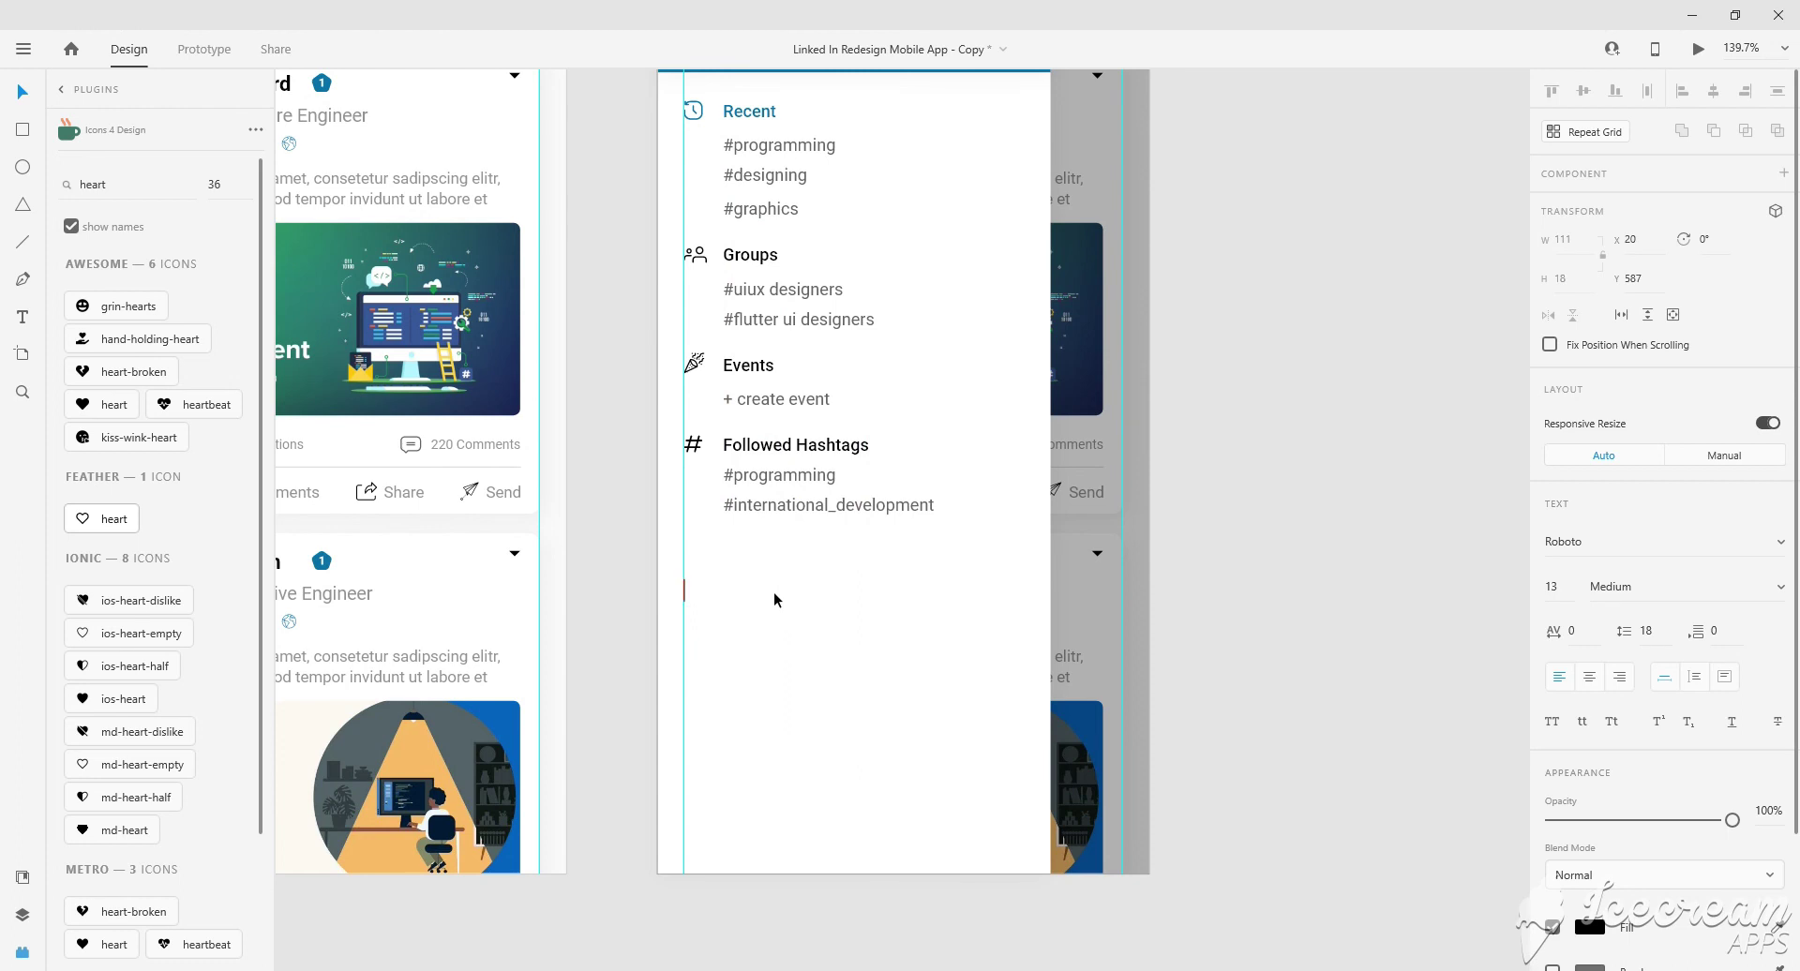
text(Discover More)
key(Escape)
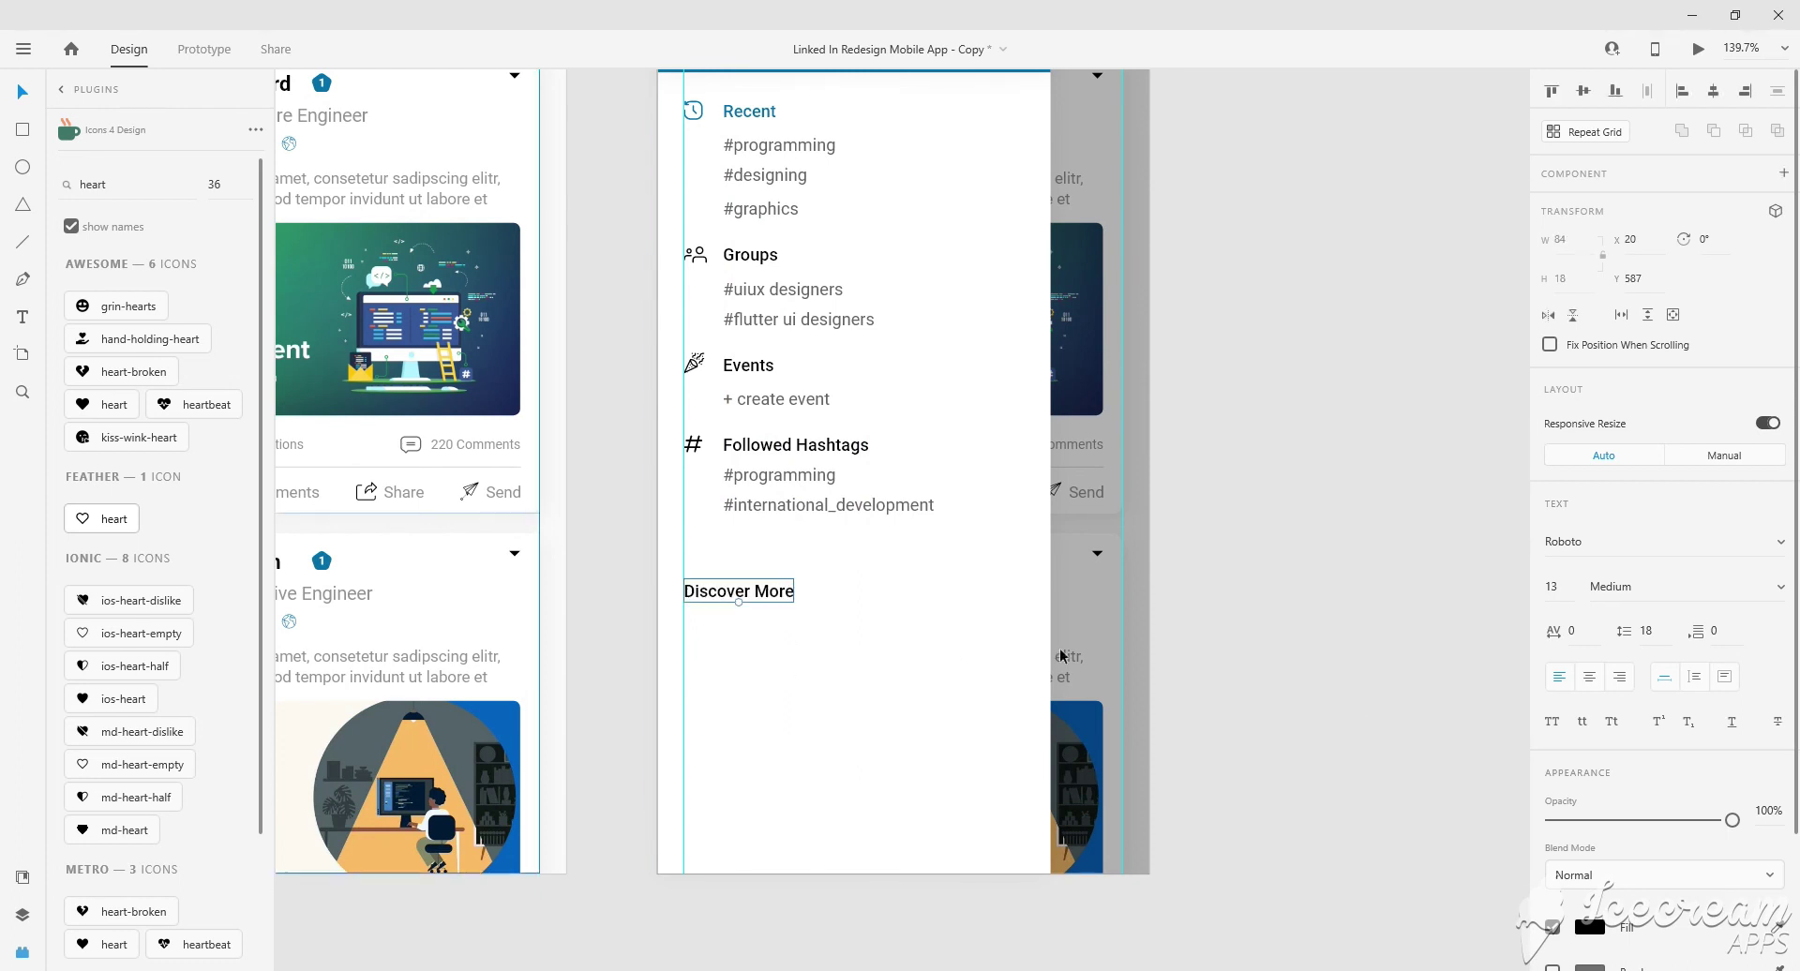
click(1590, 928)
scroll(1059, 594, down, 1)
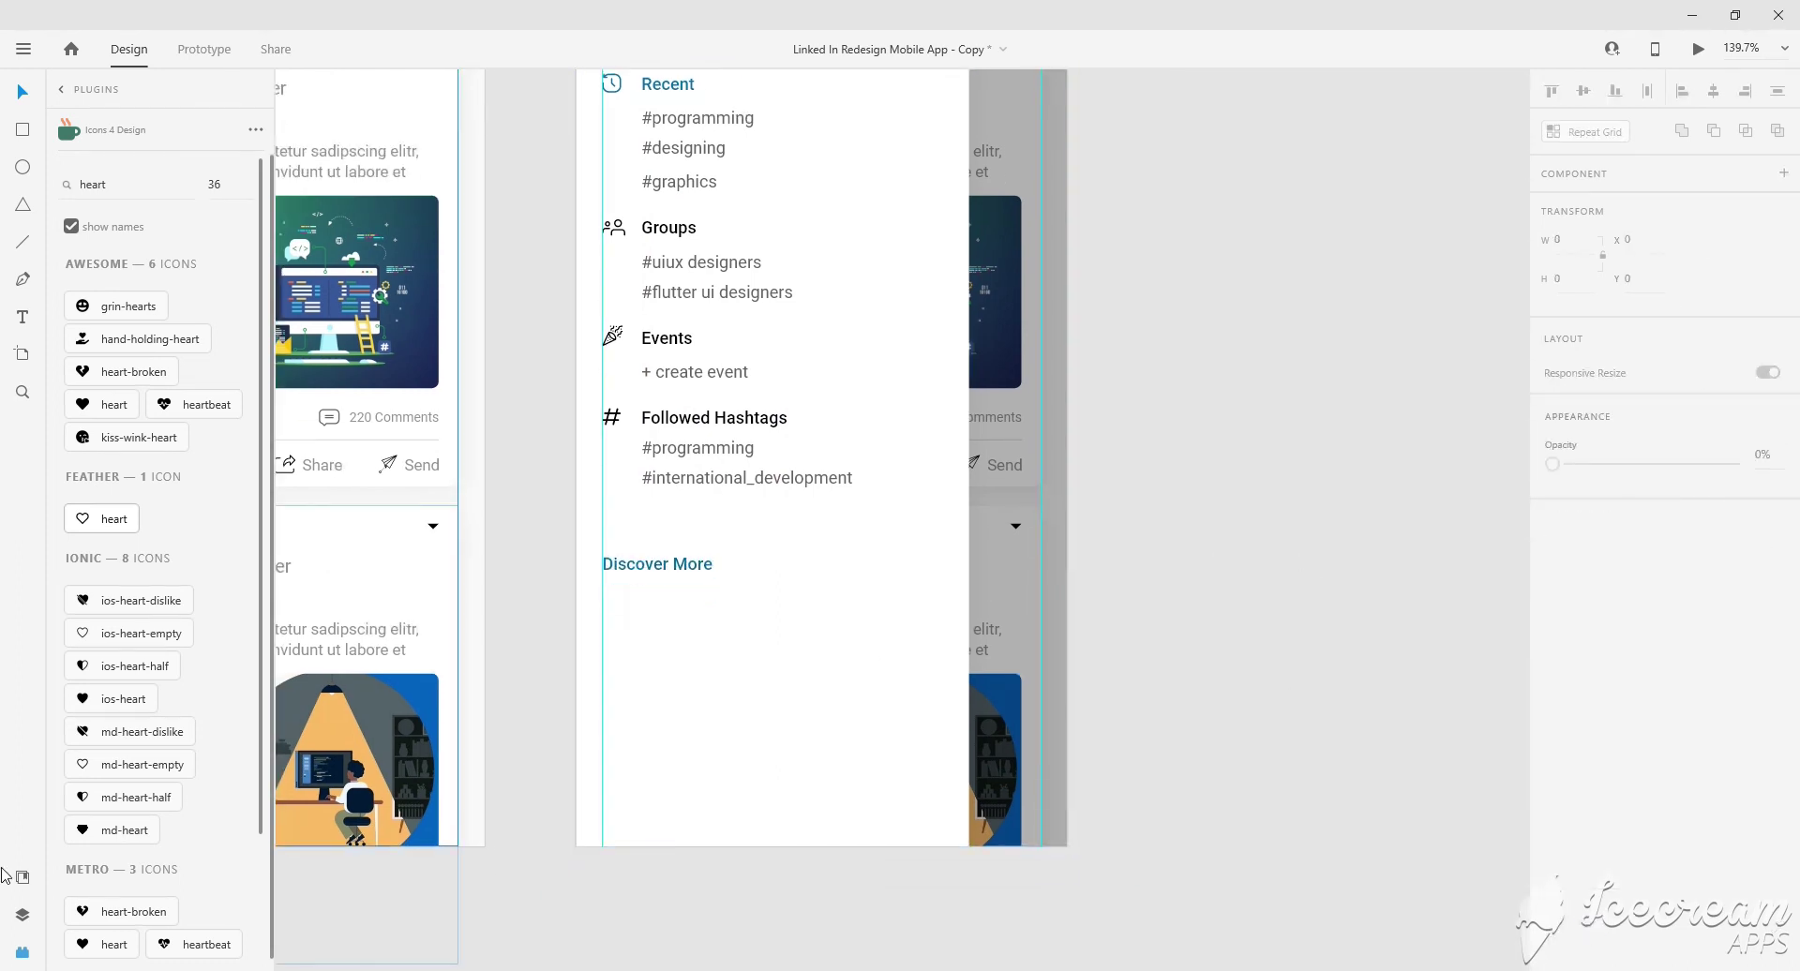
click(22, 877)
ctrl+scroll(1095, 538, down, 3)
Duplicate the Main Screen artboard with Ctrl+D.
ctrl+scroll(1042, 540, down, 3)
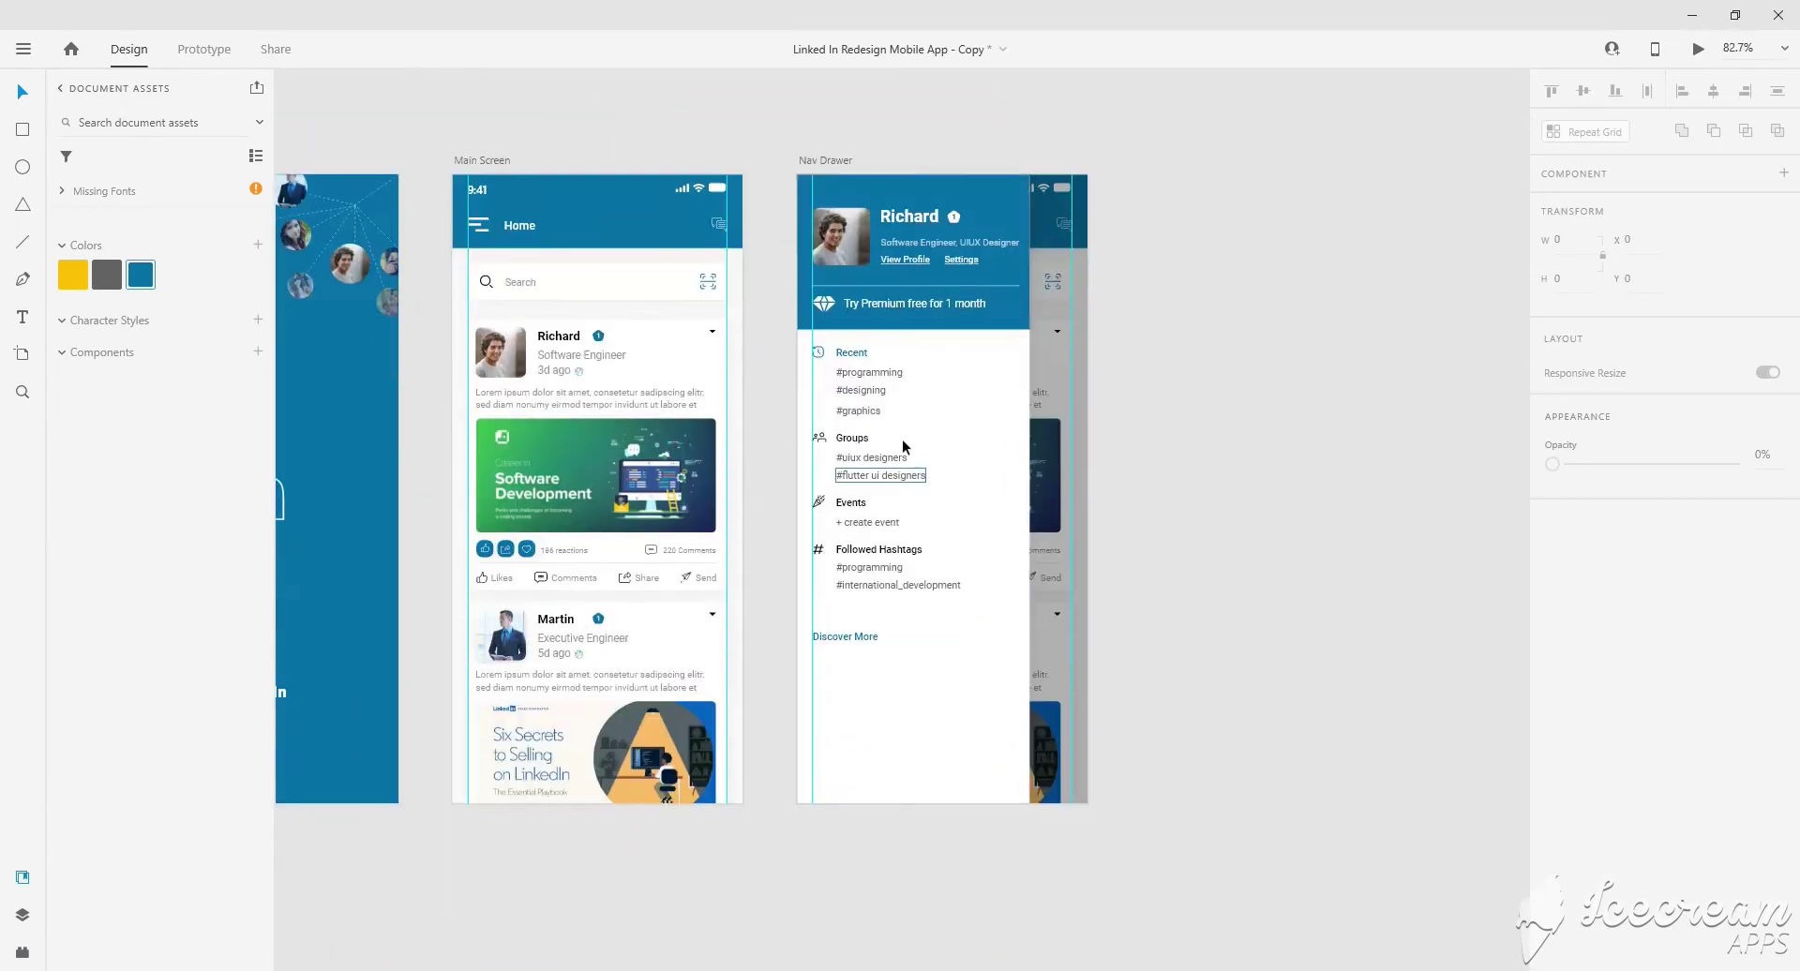
click(498, 160)
key(ctrl+d)
scroll(895, 248, right, 5)
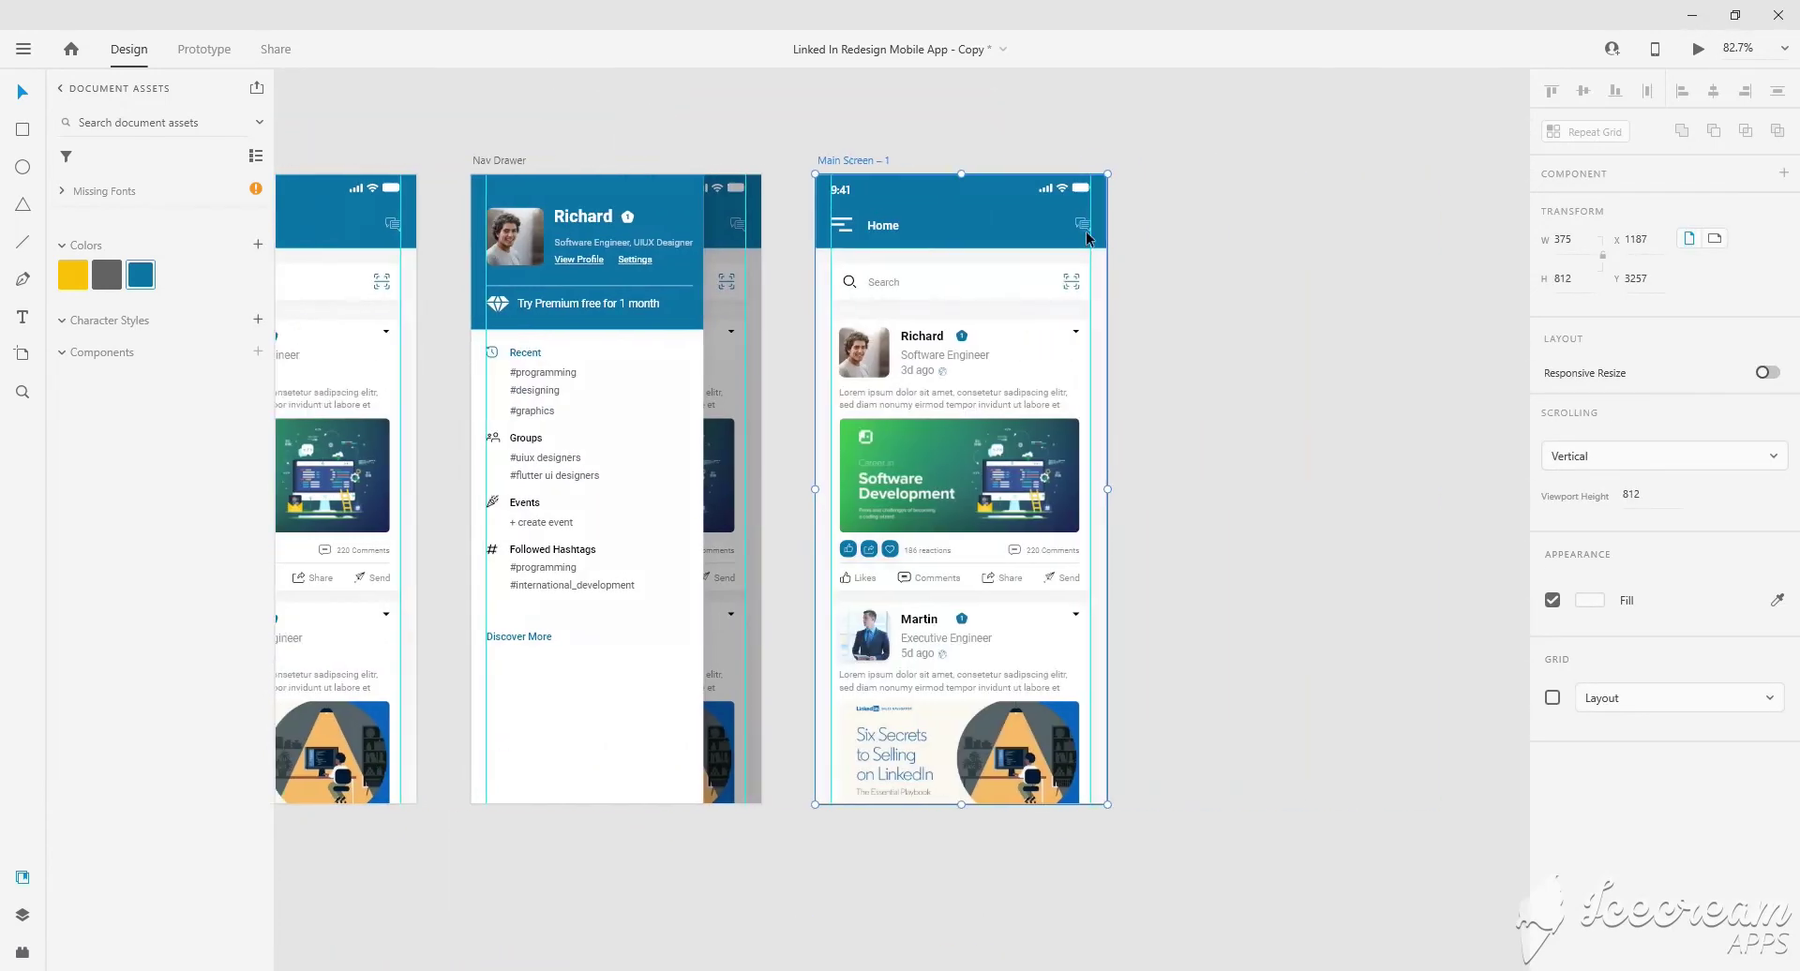
scroll(896, 249, right, 2)
Delete the Home title, chat icon and blue header background from the copy.
click(772, 231)
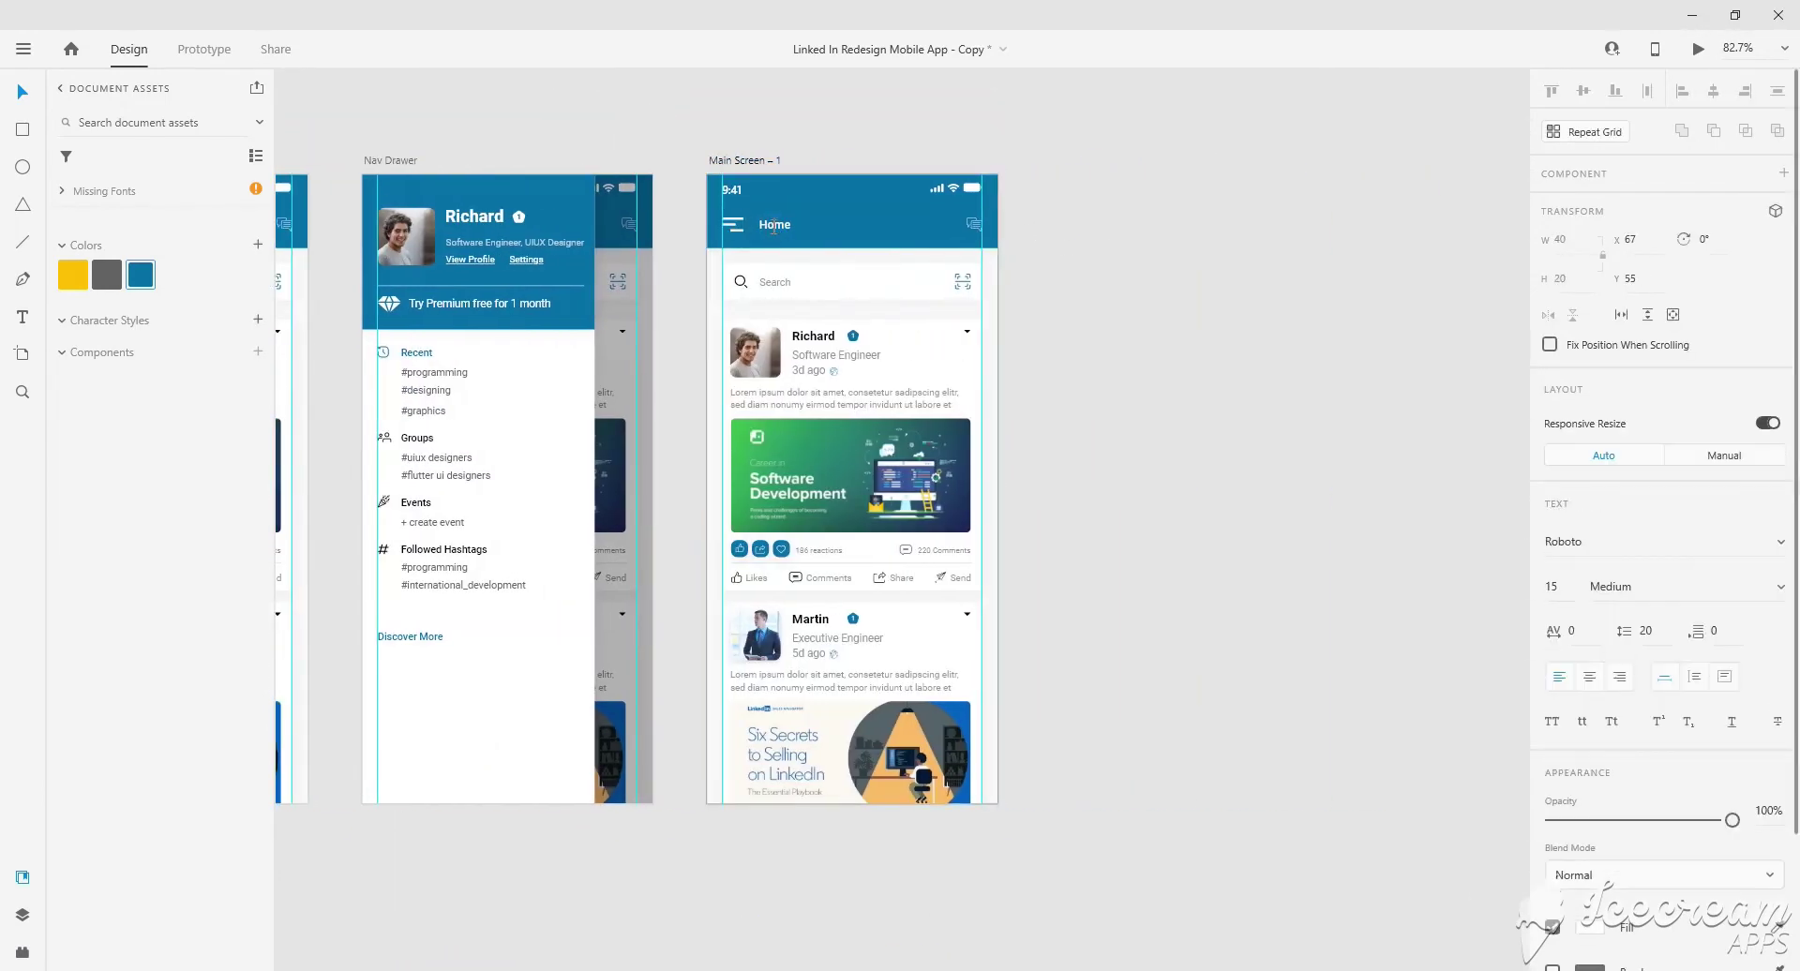
shift+click(975, 225)
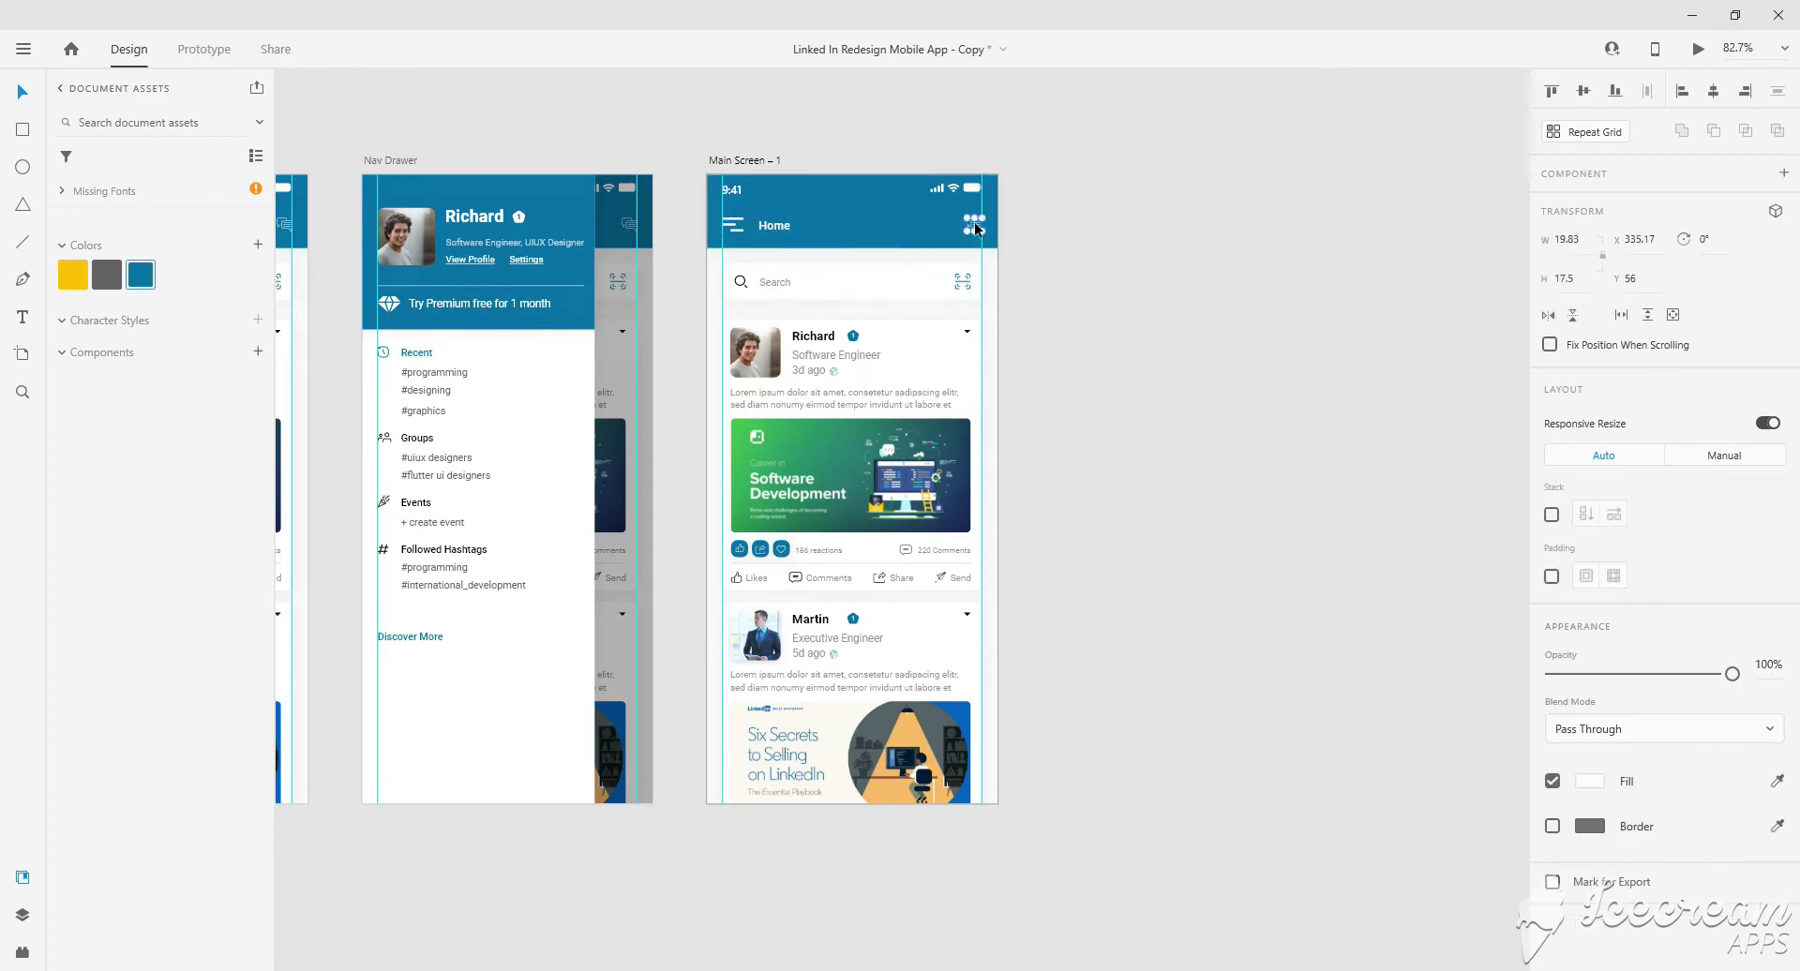
key(Delete)
click(738, 223)
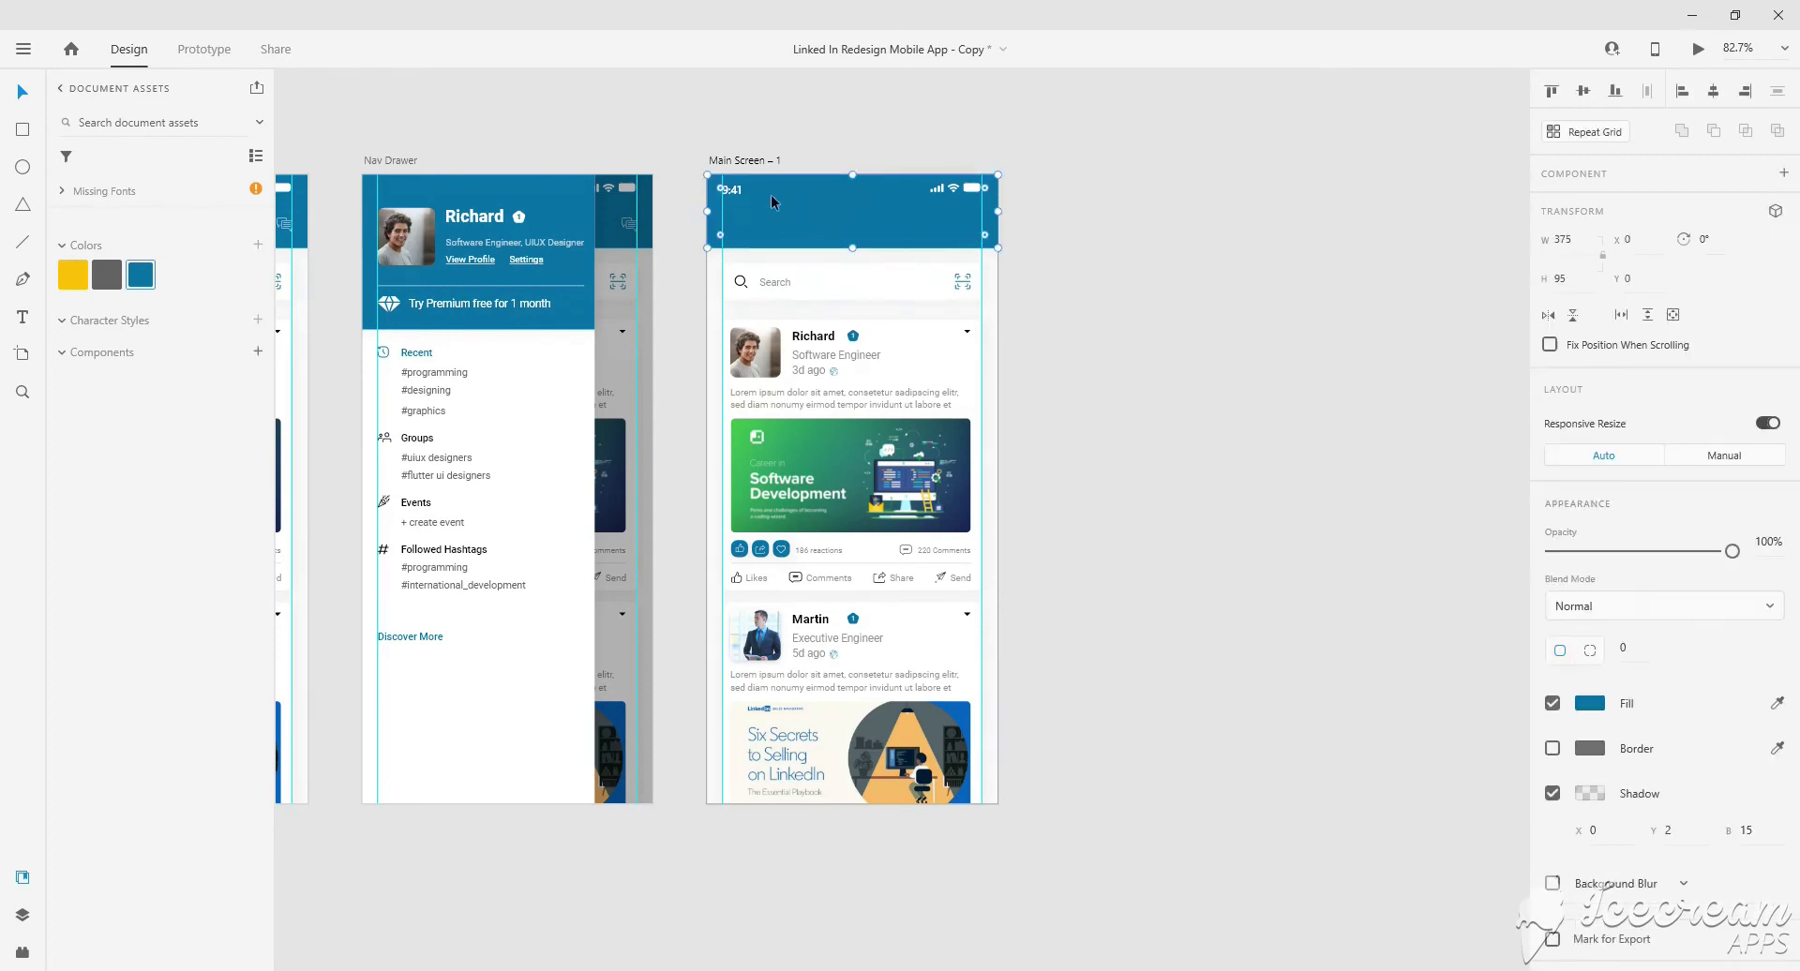
key(Delete)
click(1589, 781)
click(1245, 483)
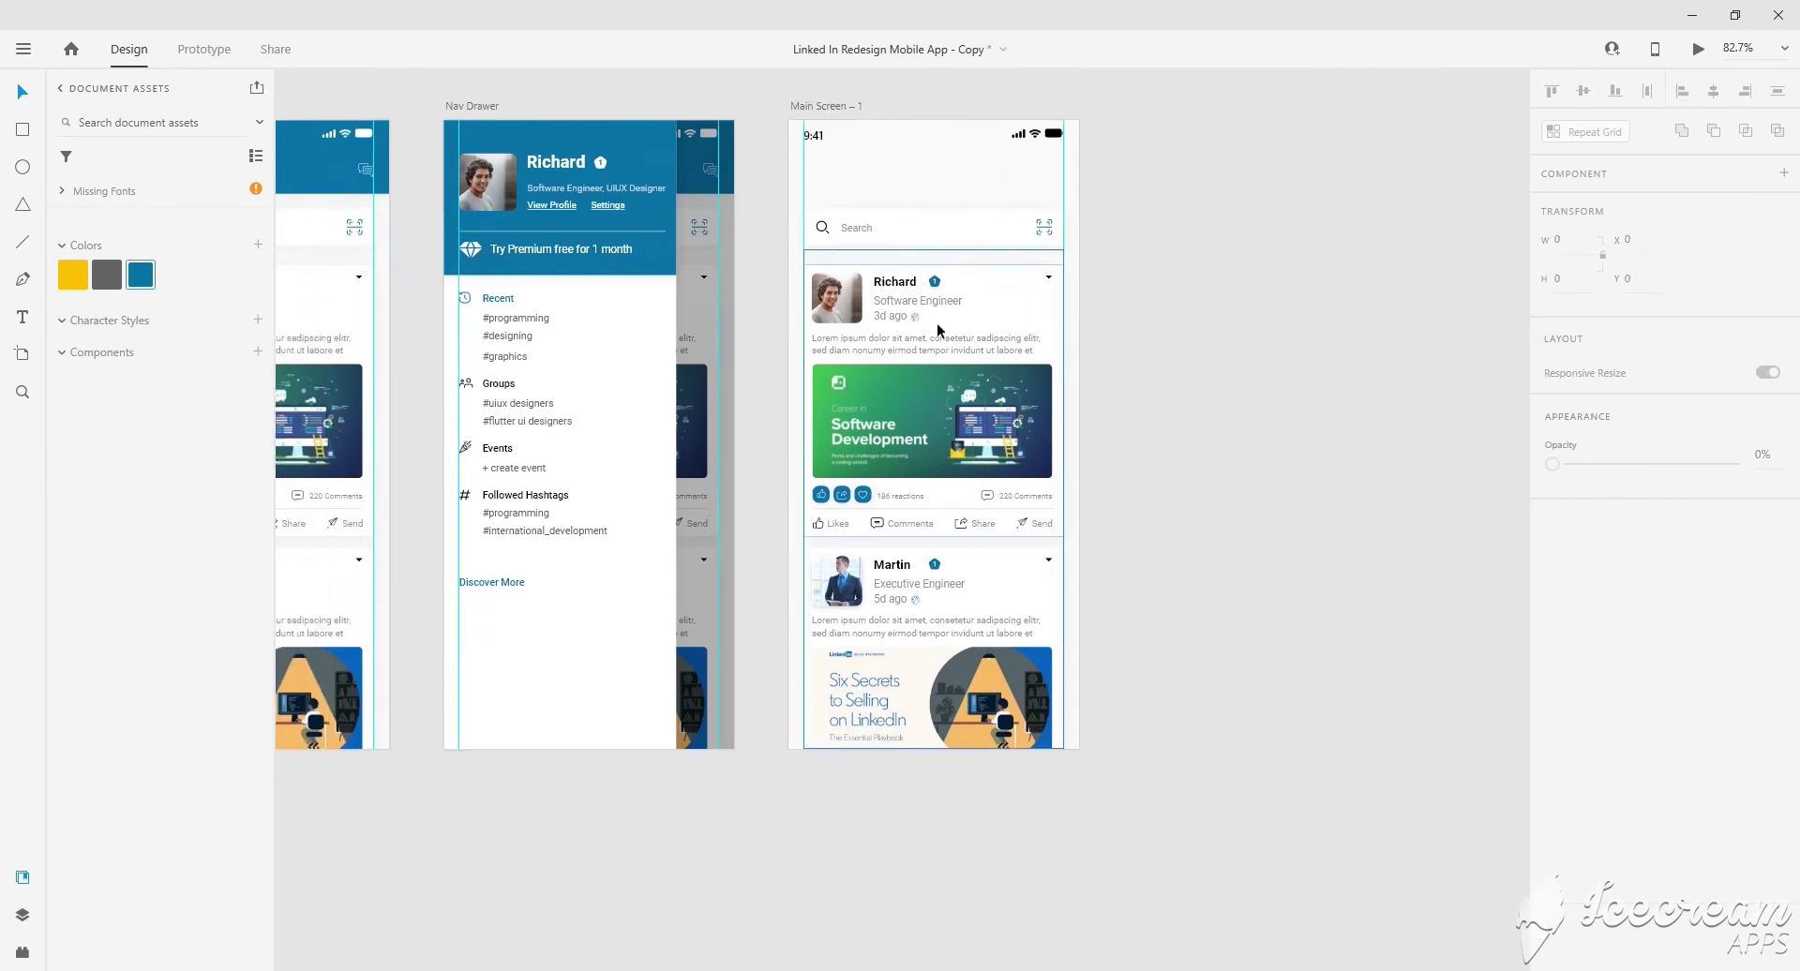
scroll(975, 324, down, 4)
Select the vertical dots, chevron and double-check icons on the icons artboard.
click(519, 257)
scroll(518, 257, up, 5)
scroll(389, 223, up, 4)
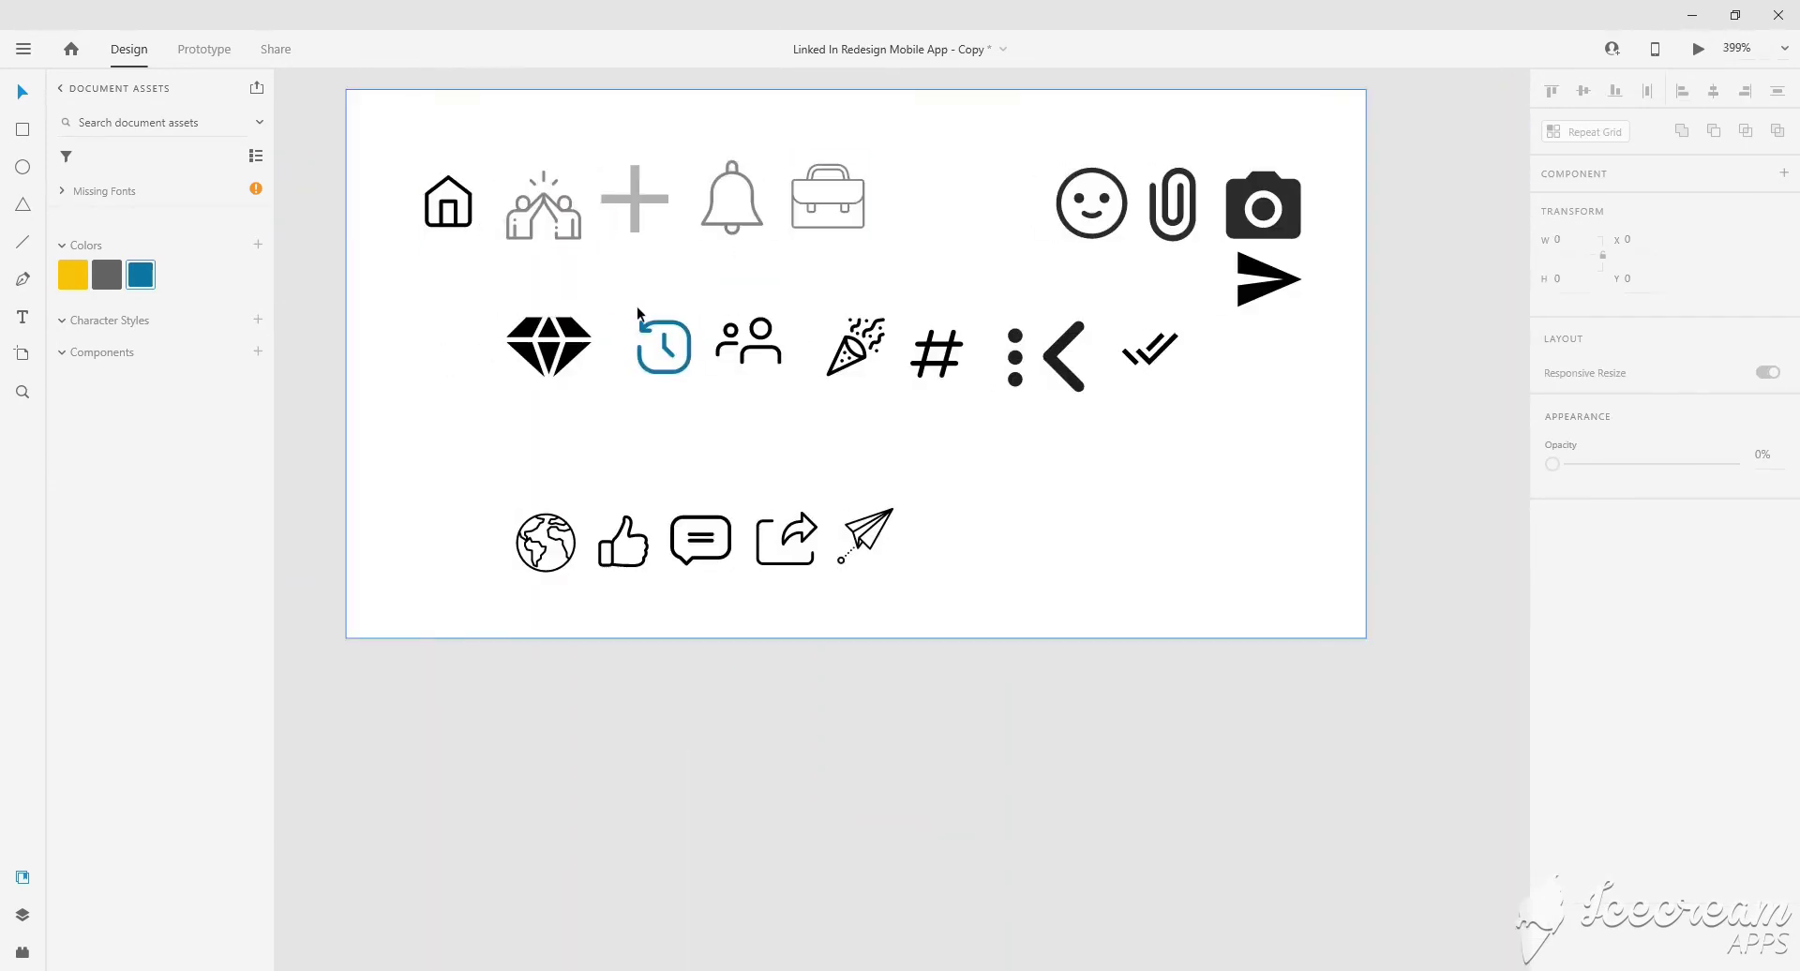
click(1066, 356)
shift+click(1015, 356)
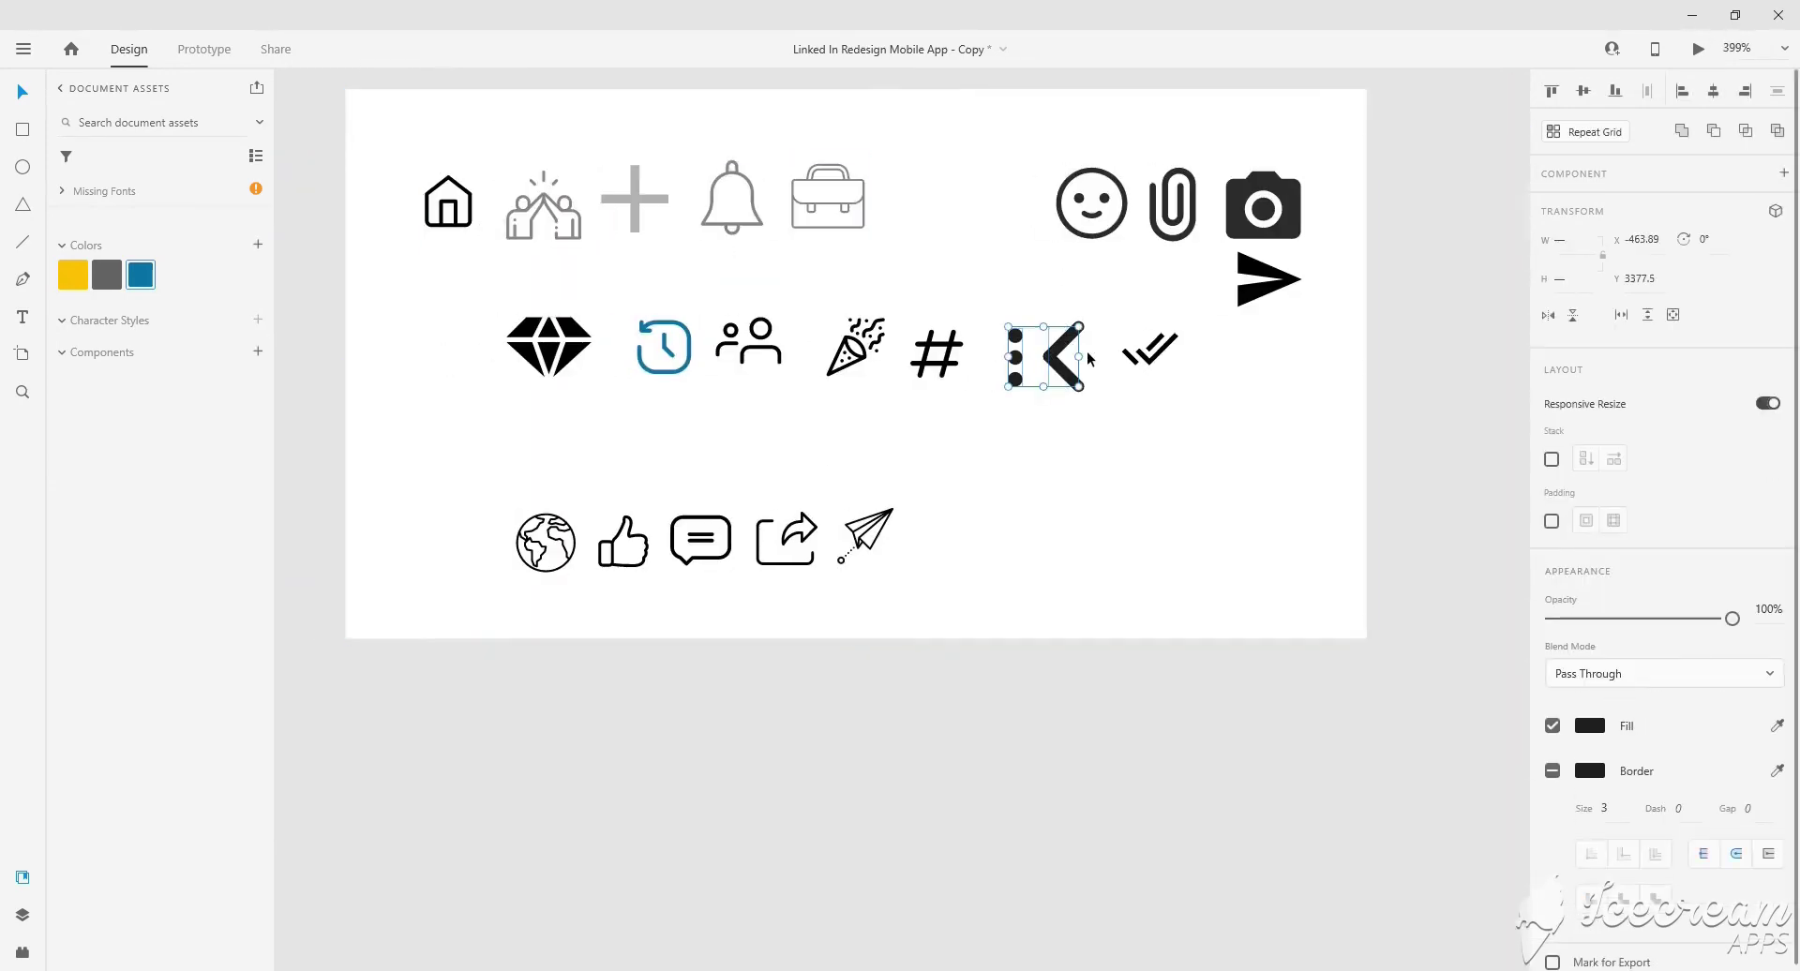
shift+click(1149, 352)
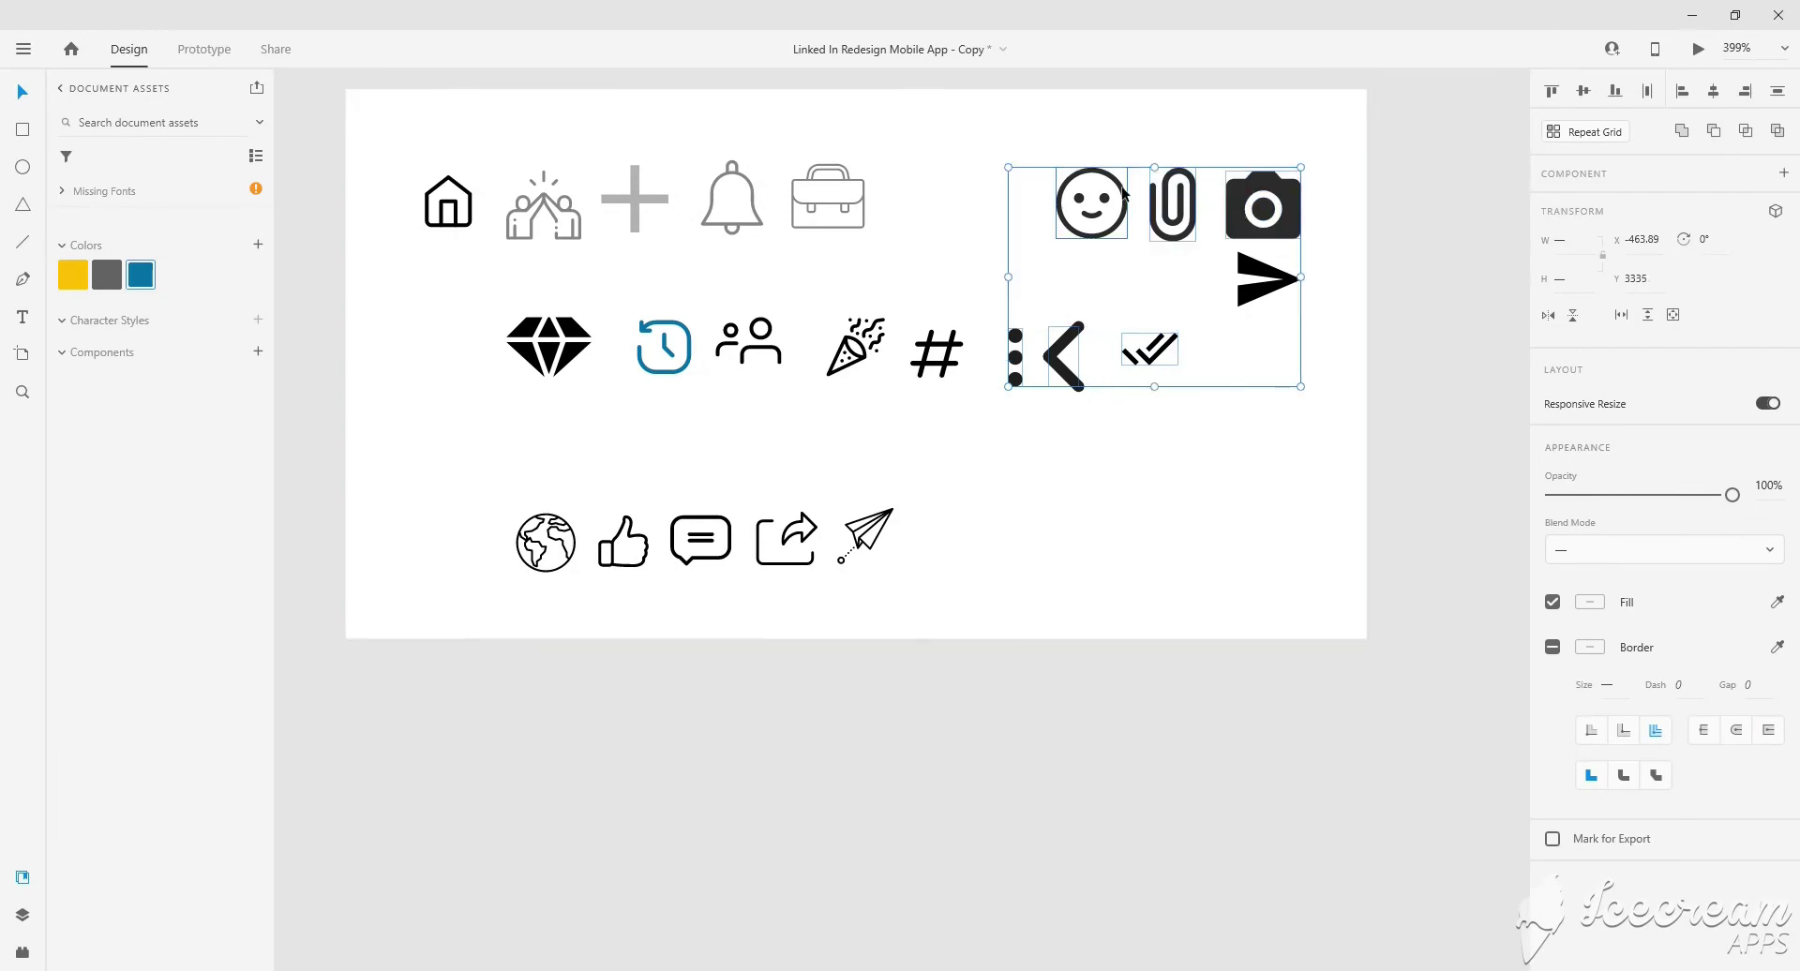
scroll(1243, 272, down, 10)
scroll(1243, 308, right, 5)
Delete the second post from the copied screen's feed.
scroll(1244, 308, right, 5)
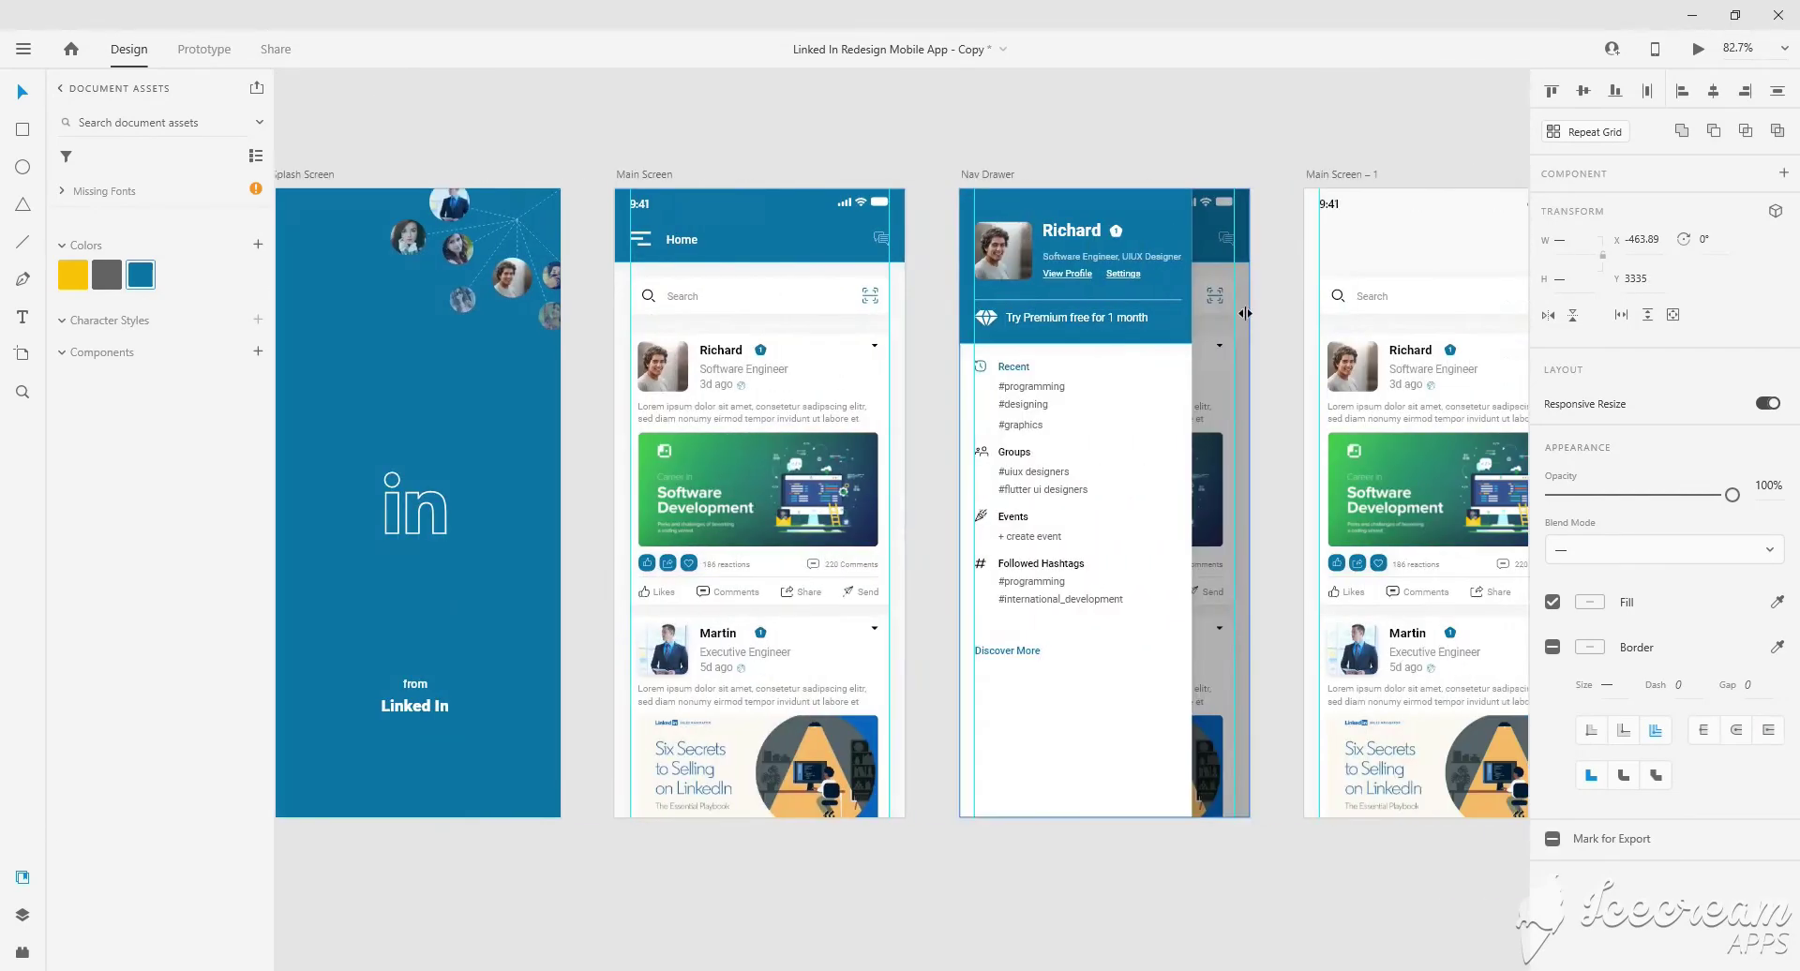
scroll(1275, 315, up, 5)
scroll(1276, 315, down, 2)
scroll(1193, 407, down, 2)
click(1001, 723)
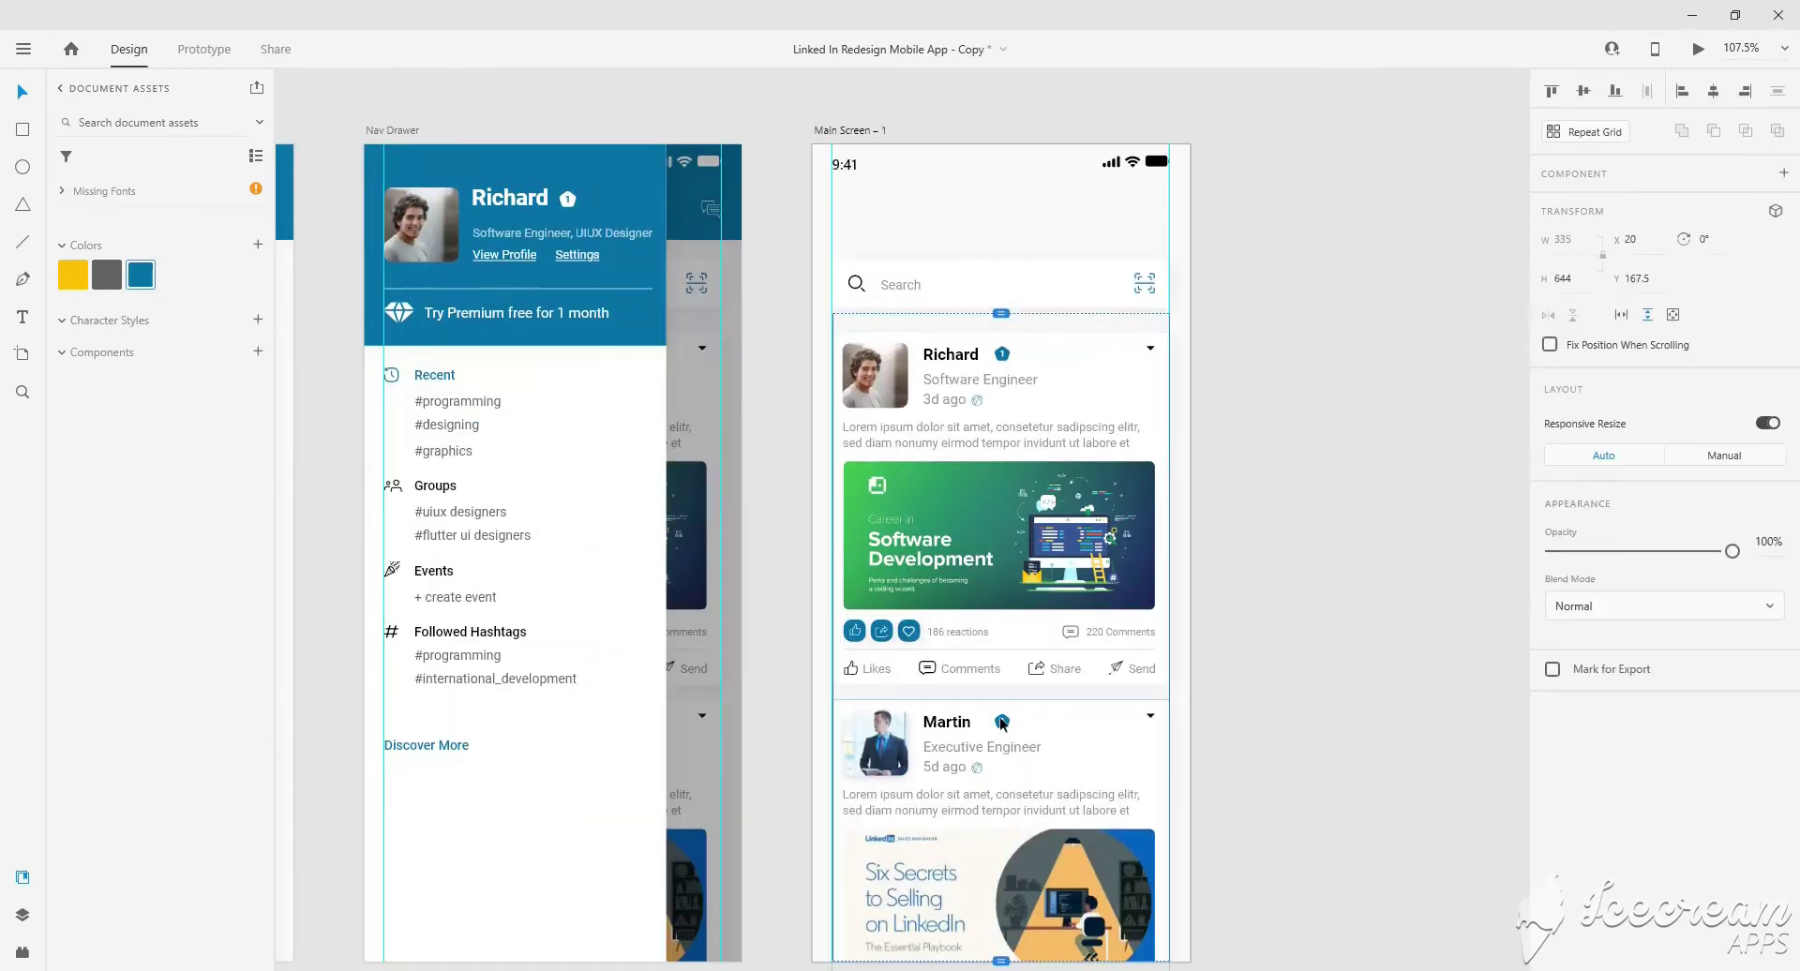
scroll(1031, 675, down, 3)
right_click(1079, 634)
click(1206, 385)
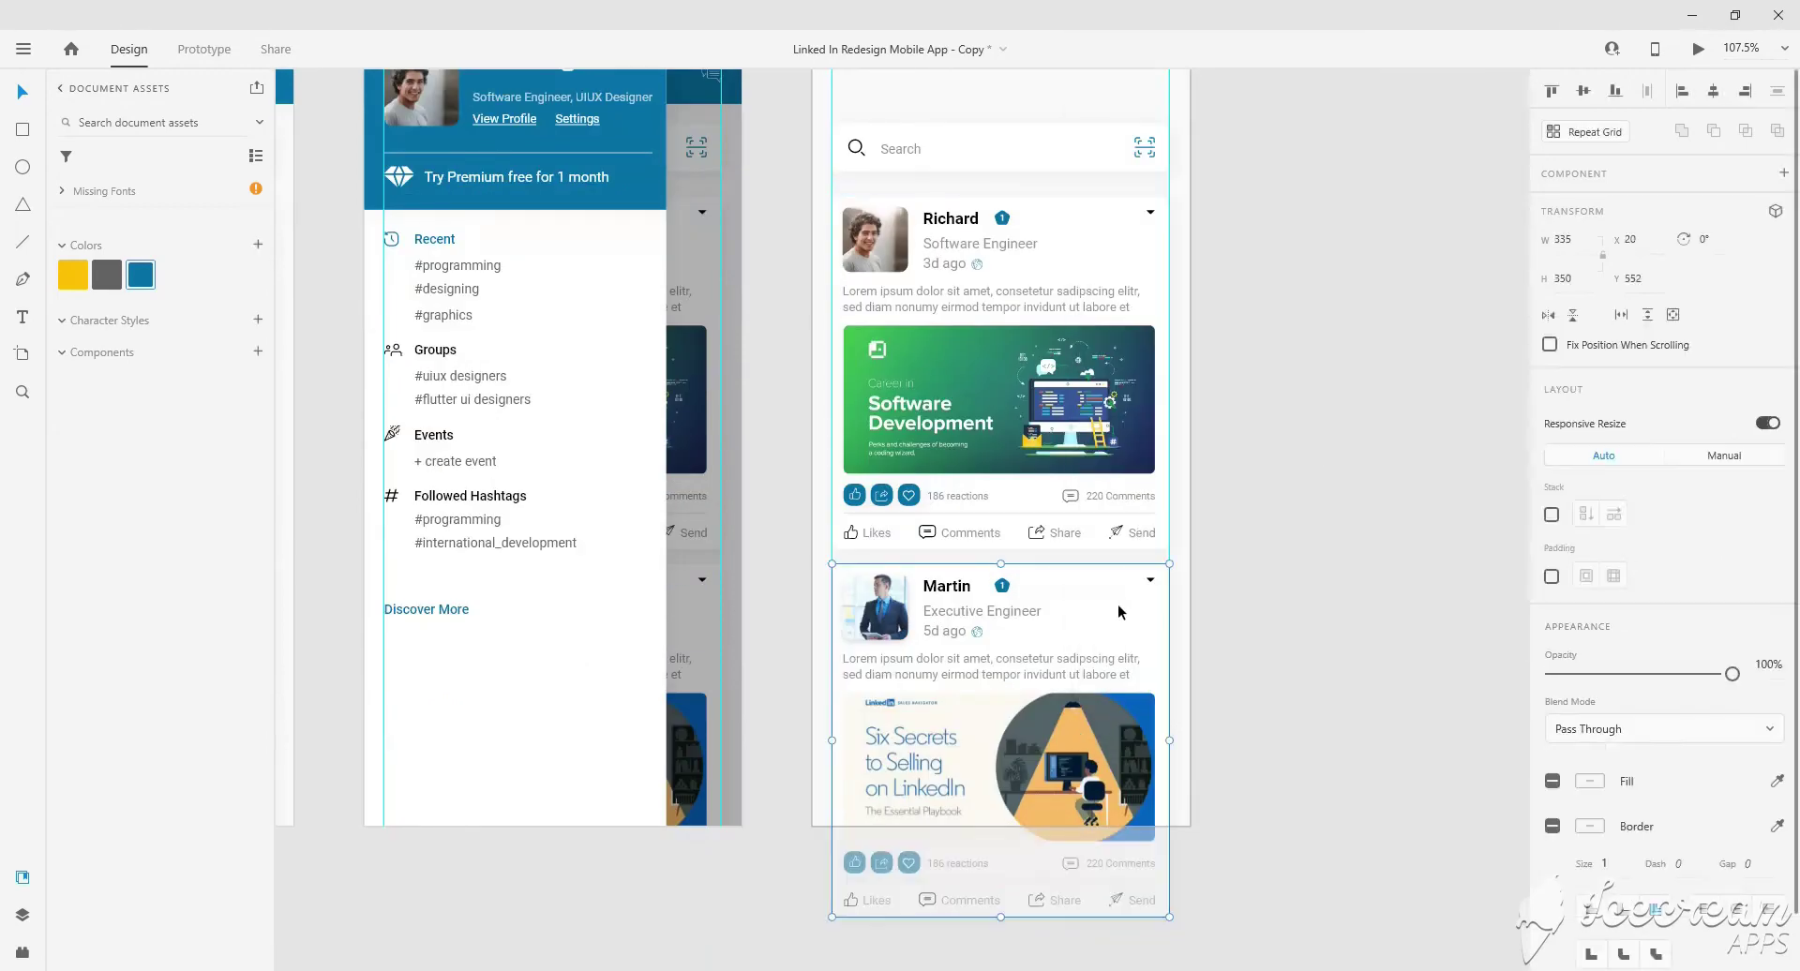
scroll(1179, 476, up, 1)
Change the search text to 'Type Message...' and set the bar's width to 270.
click(1061, 212)
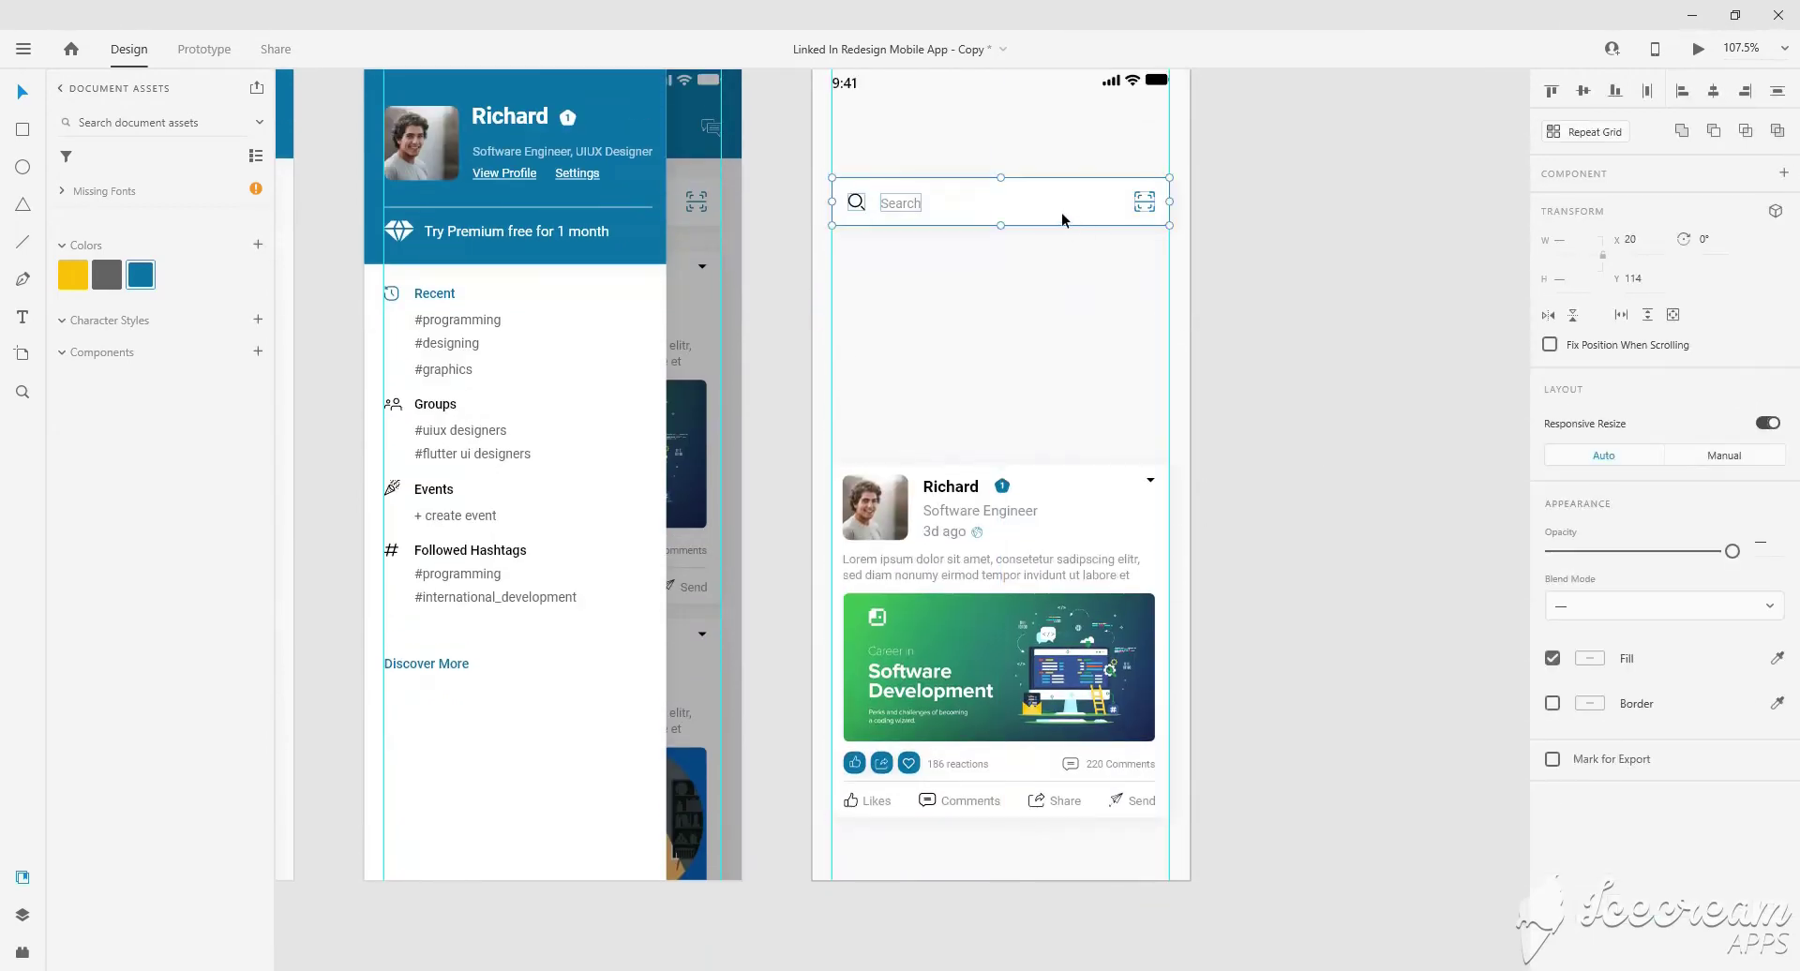
scroll(1041, 328, up, 2)
double_click(938, 485)
text(Type Message..)
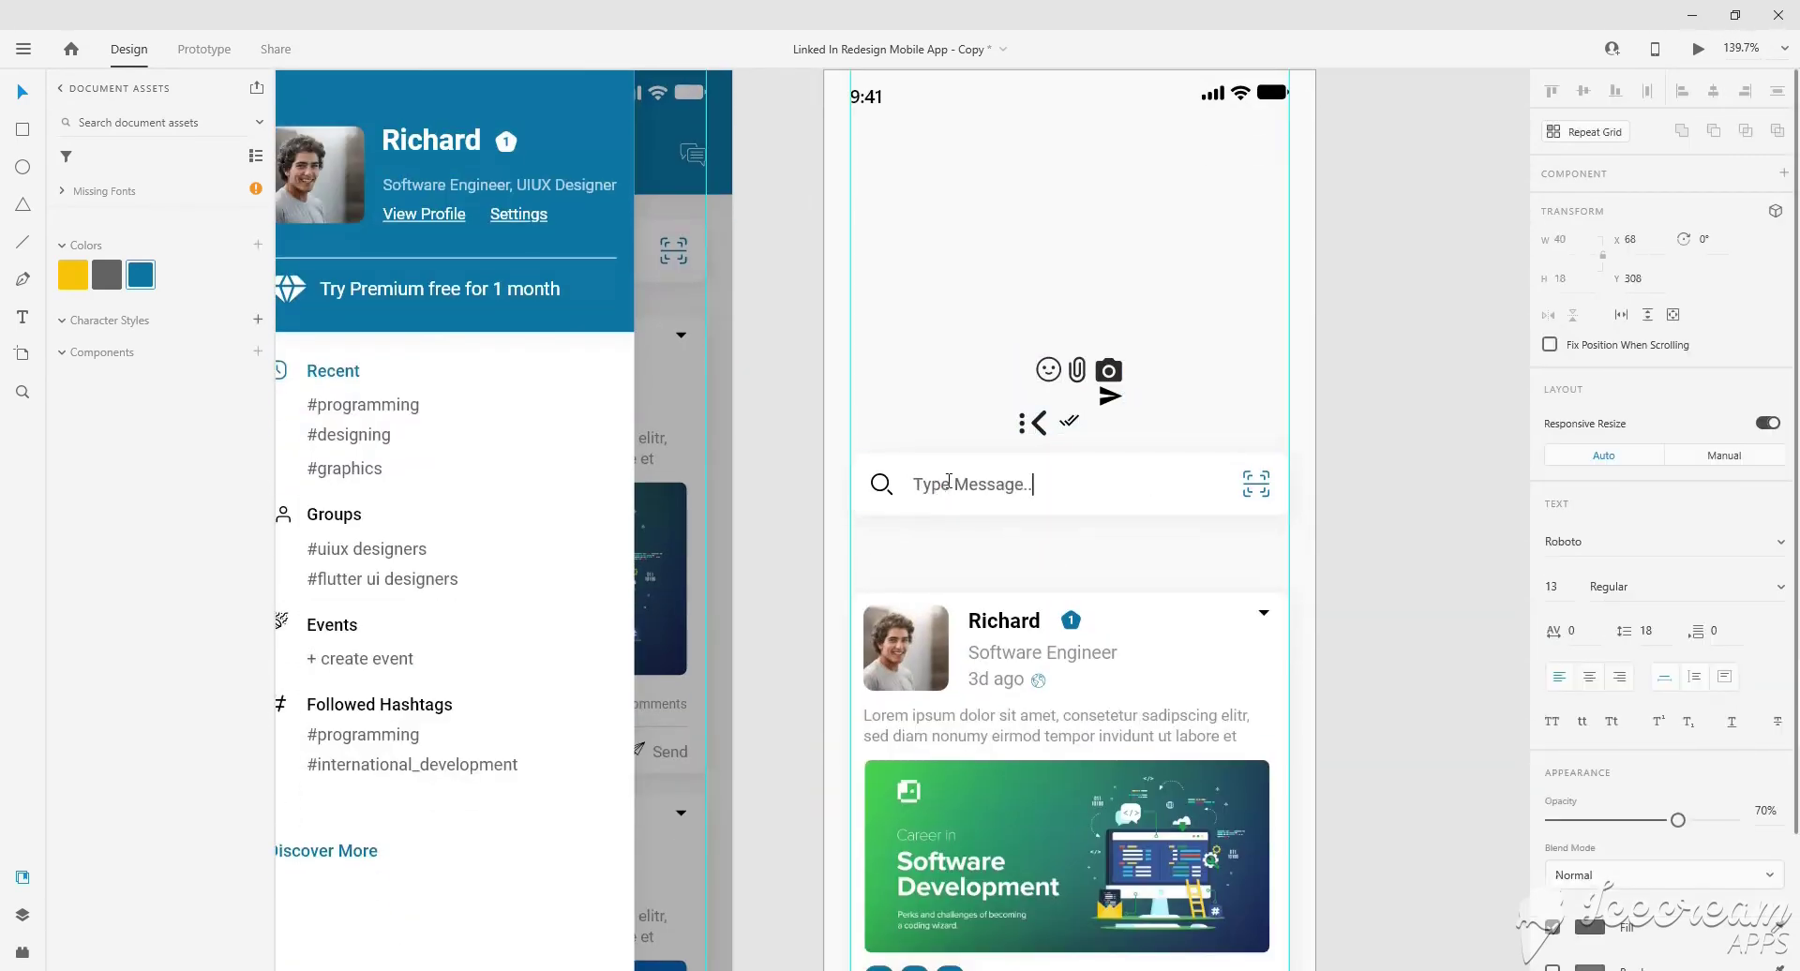
click(1219, 469)
scroll(1247, 480, up, 2)
drag(1294, 490, 1181, 490)
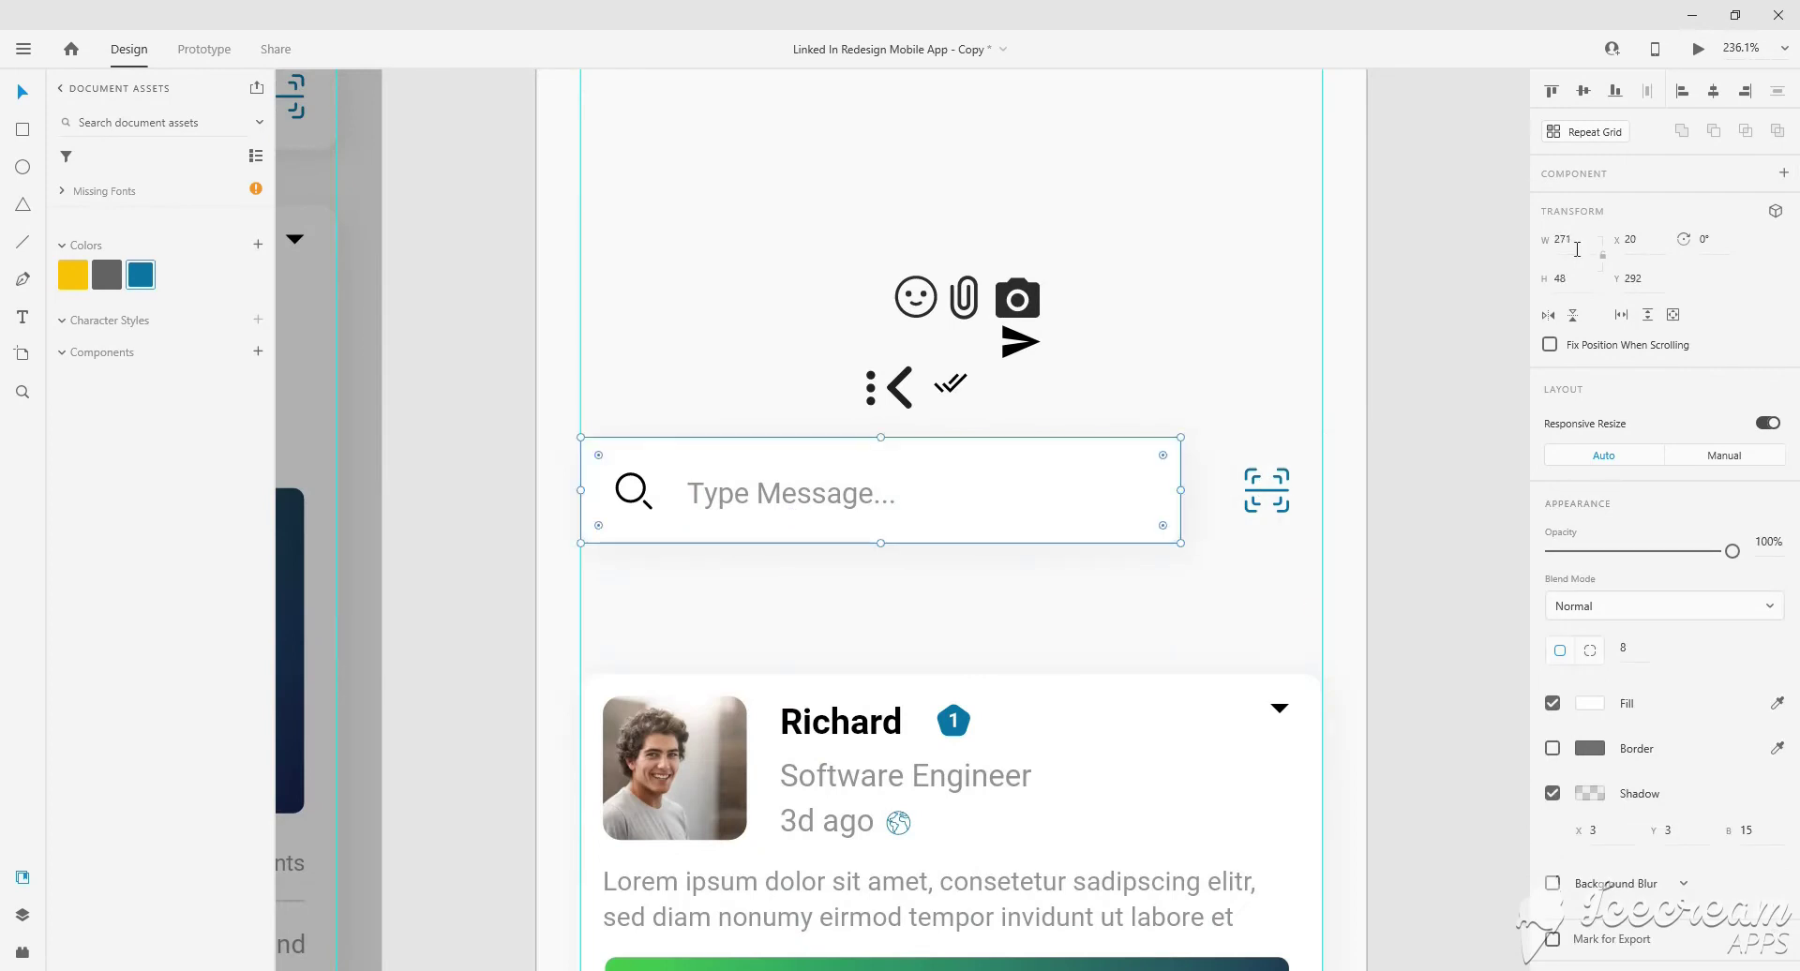
text(300)
key(Return)
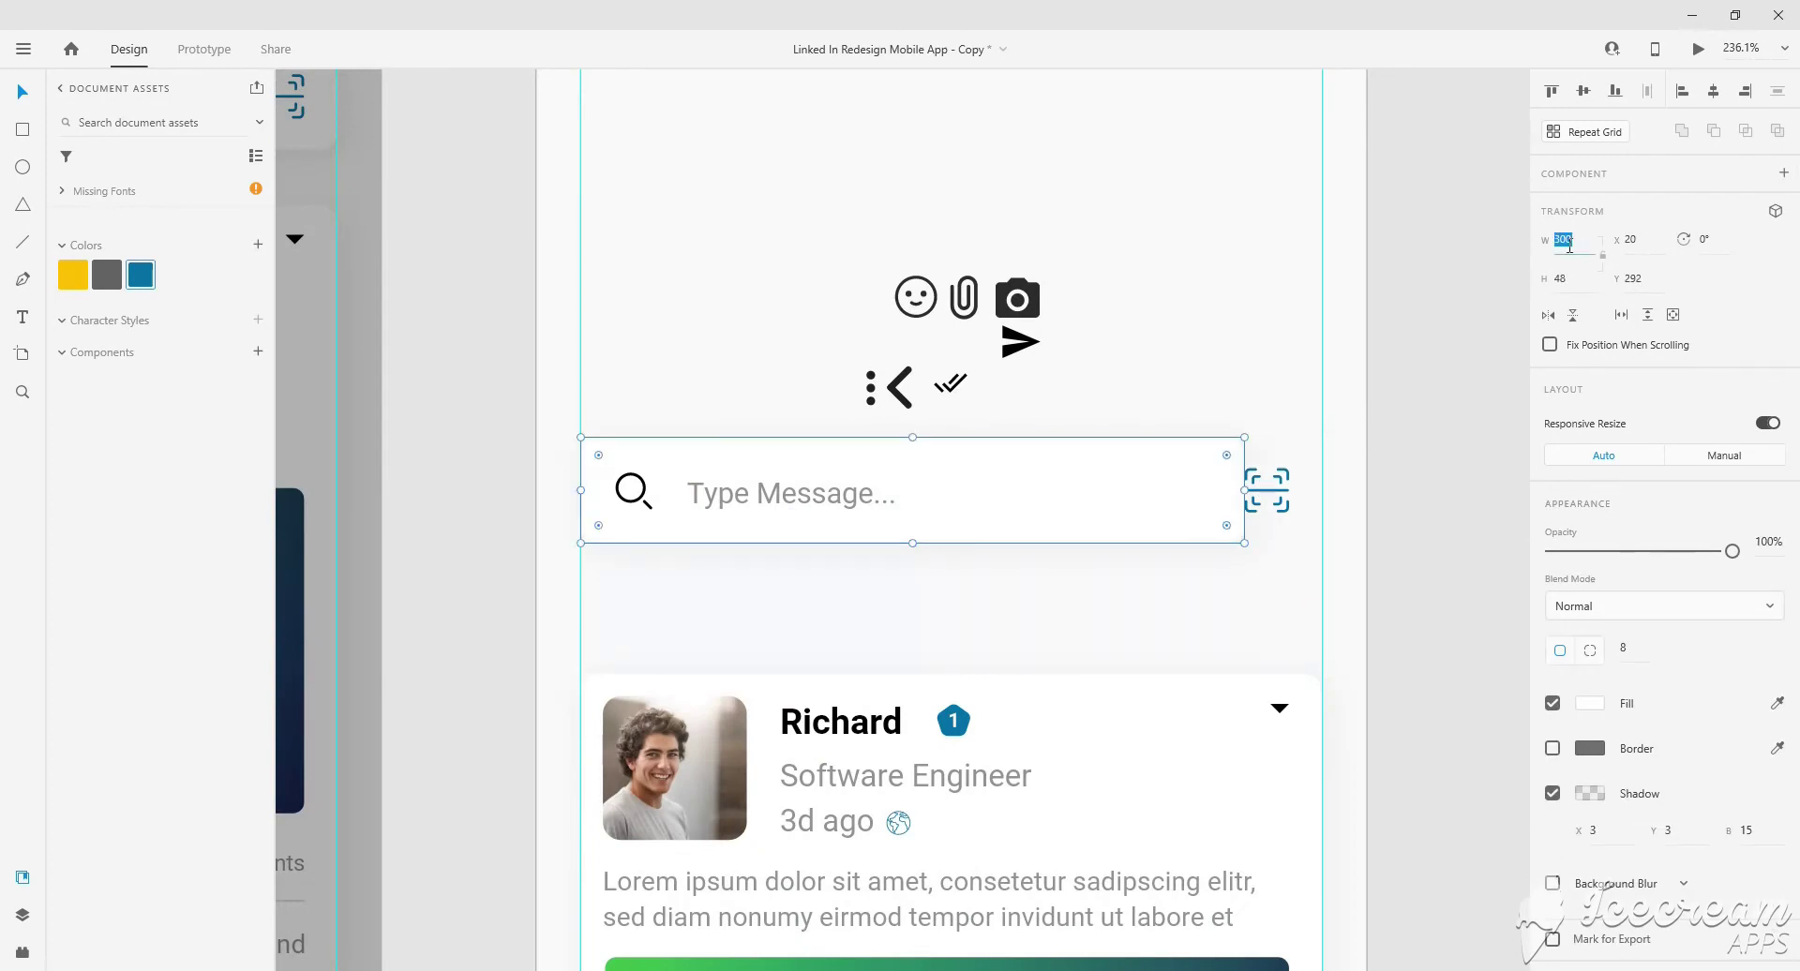
text(70)
key(Return)
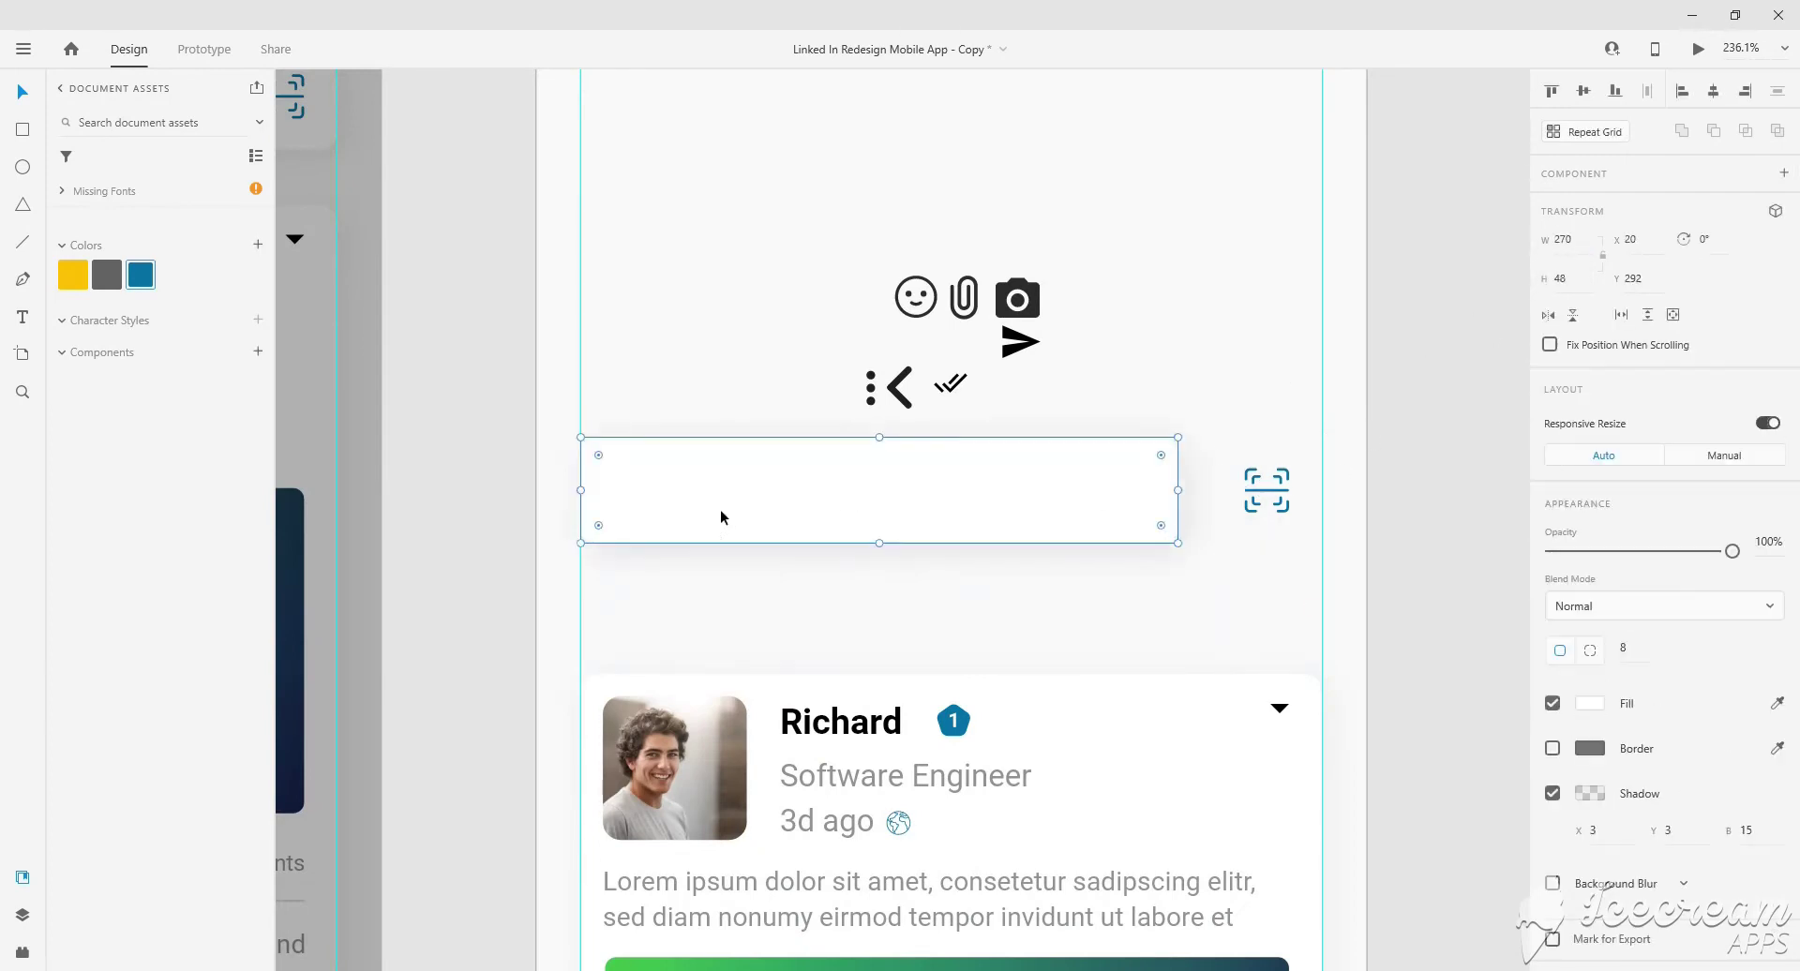
Resize a copied rectangle into a 48 × 48 square beside the bar.
drag(582, 490, 1290, 480)
text(8)
key(Return)
Put the smiley icon at the message bar's left end, deleting the old search icon.
key(Escape)
scroll(1198, 460, up, 2)
click(1113, 494)
scroll(712, 497, left, 1)
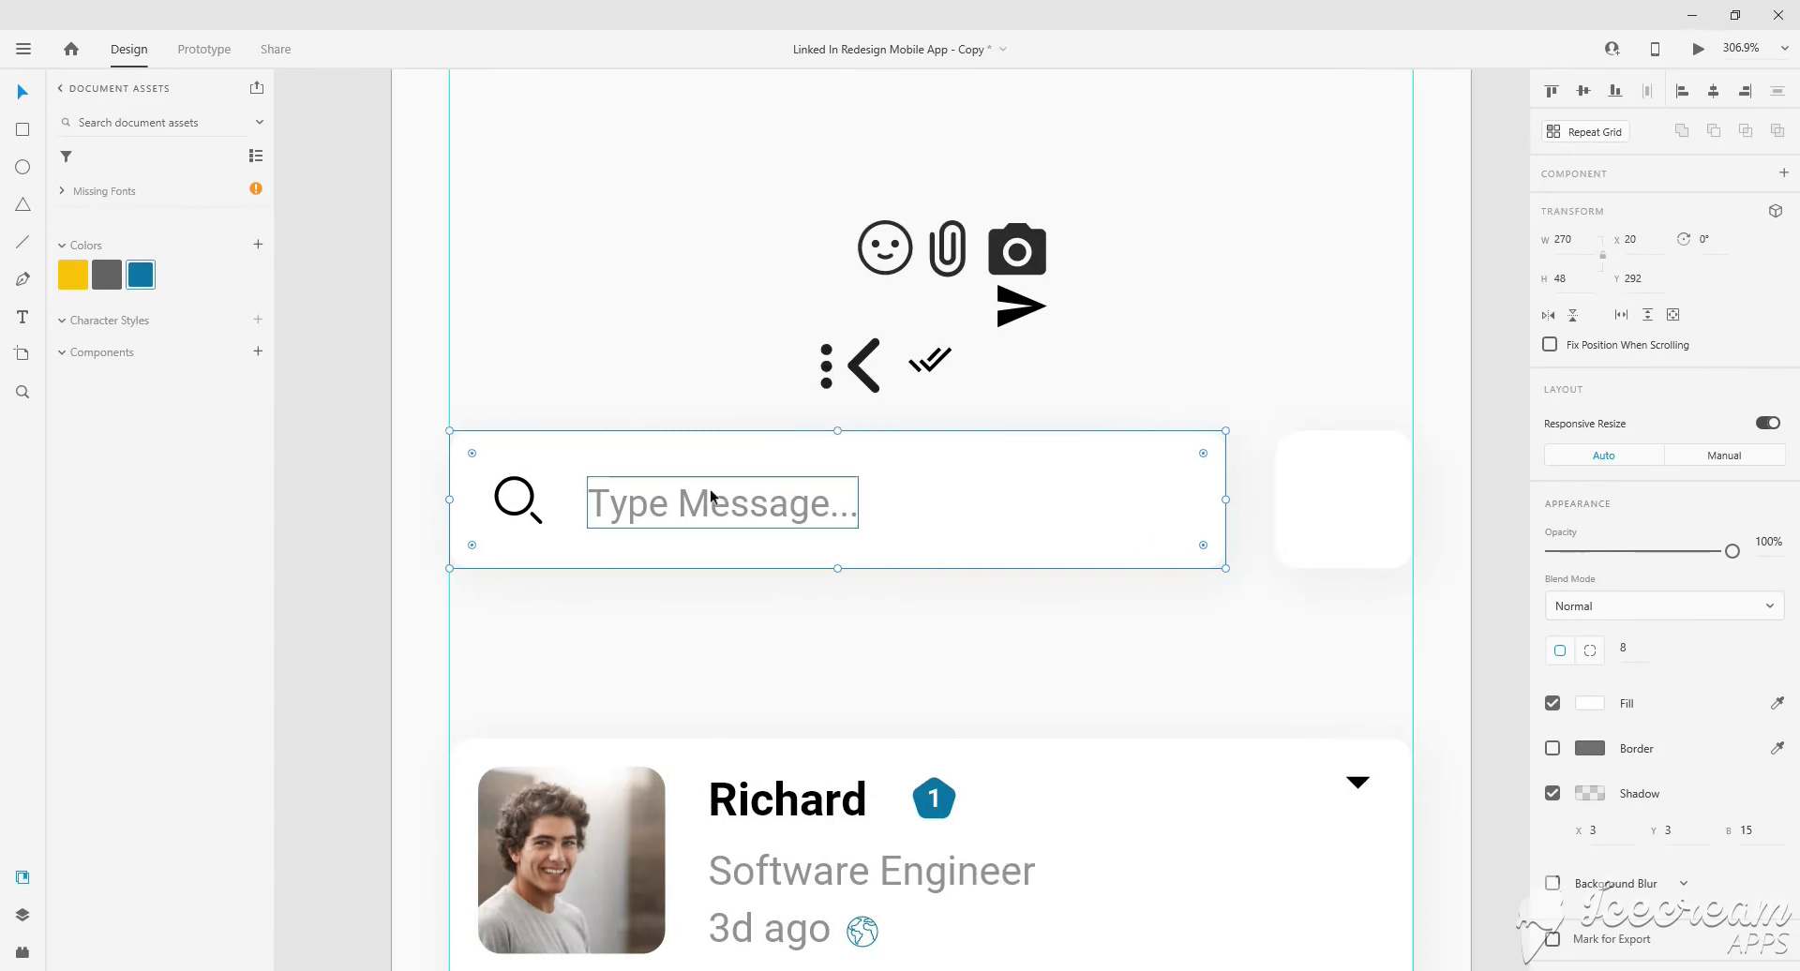
click(630, 511)
drag(881, 274, 507, 528)
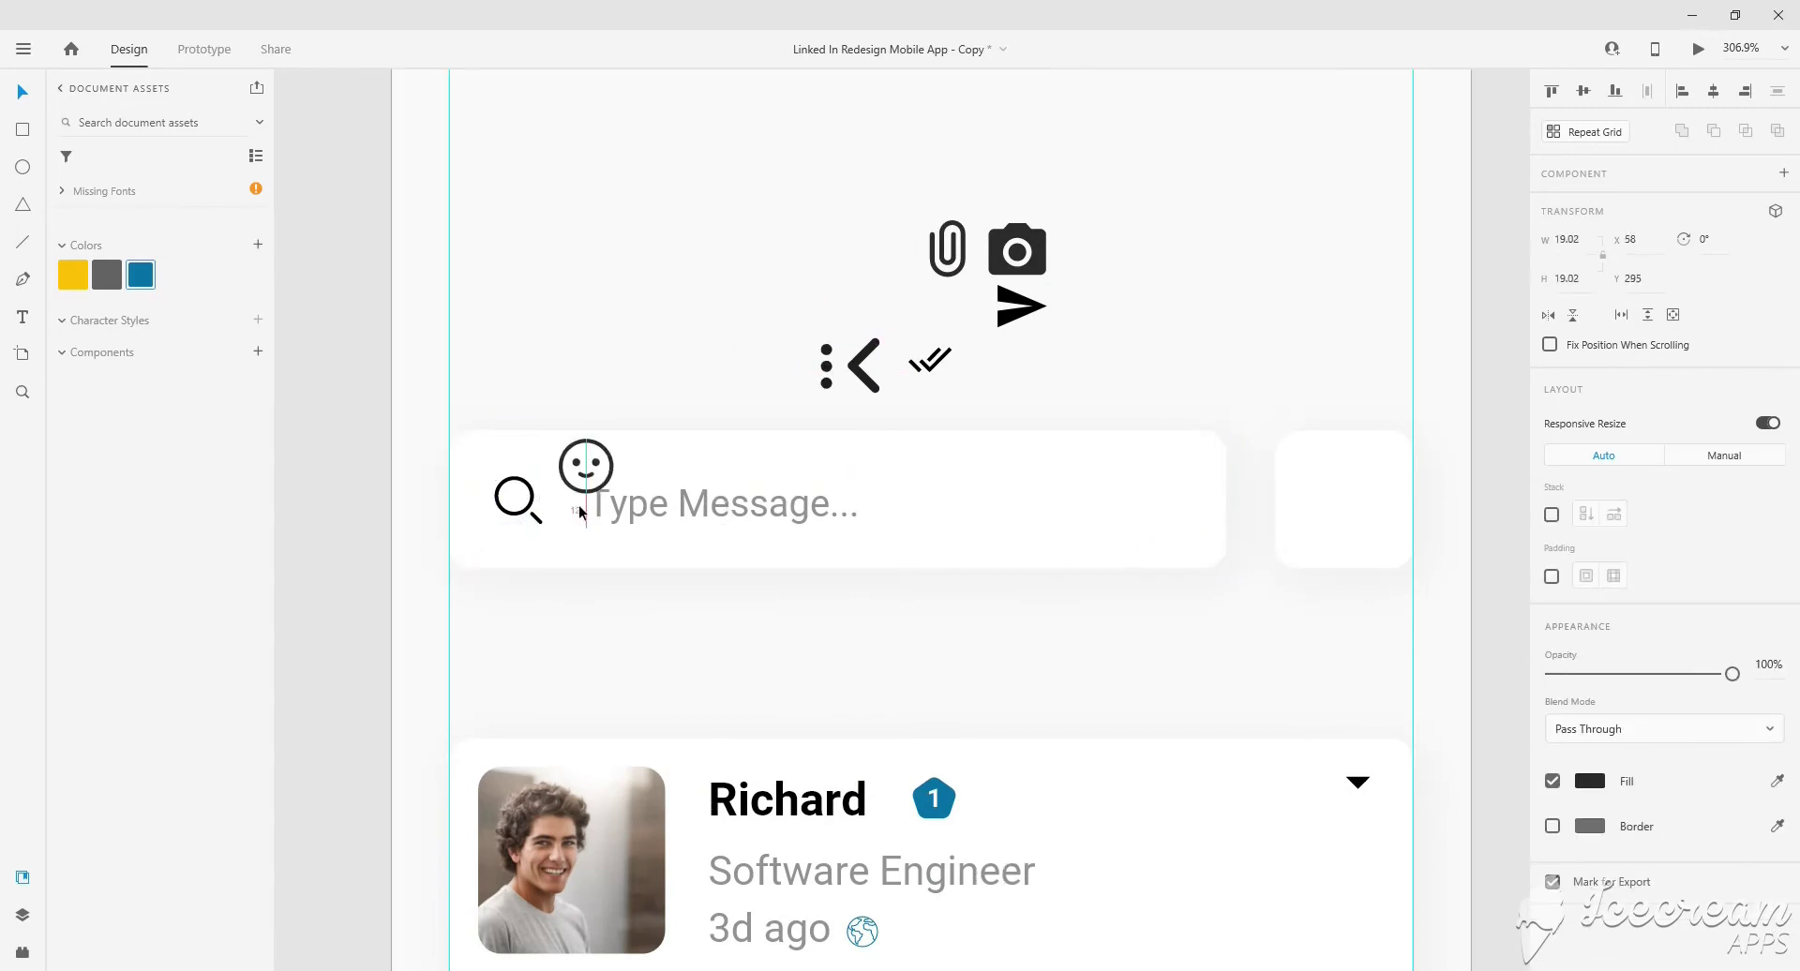
click(520, 506)
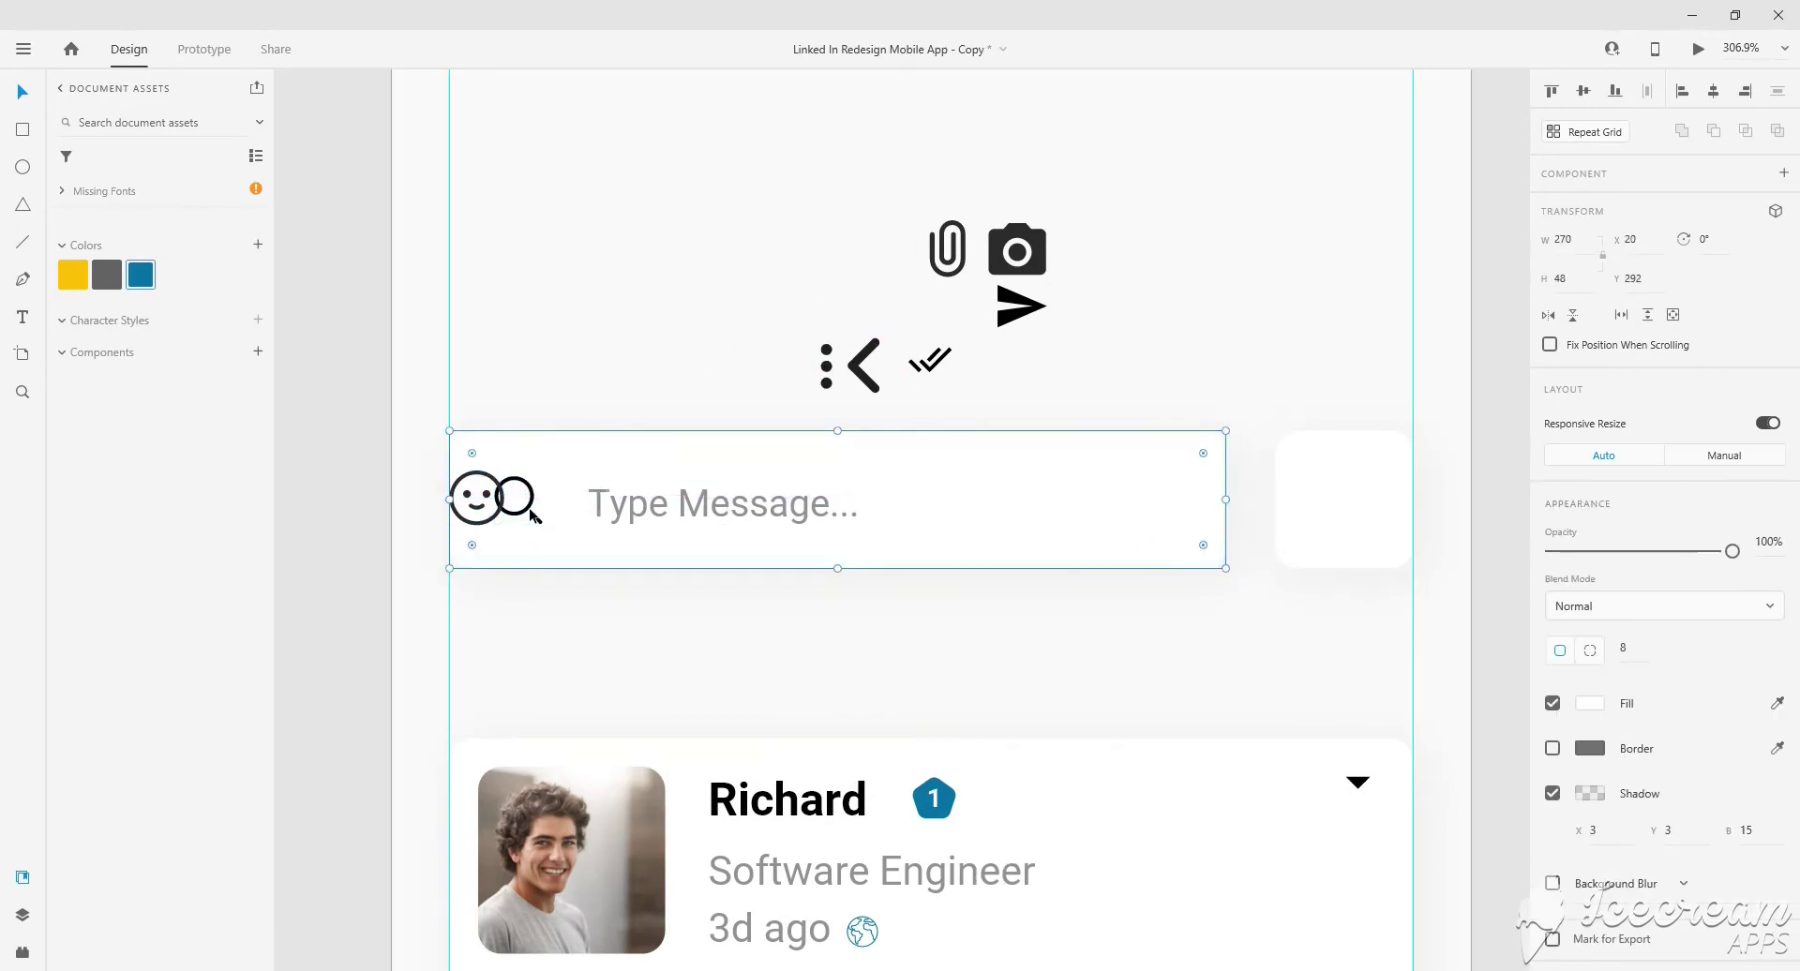
key(Delete)
drag(511, 518, 526, 515)
scroll(508, 515, down, 2)
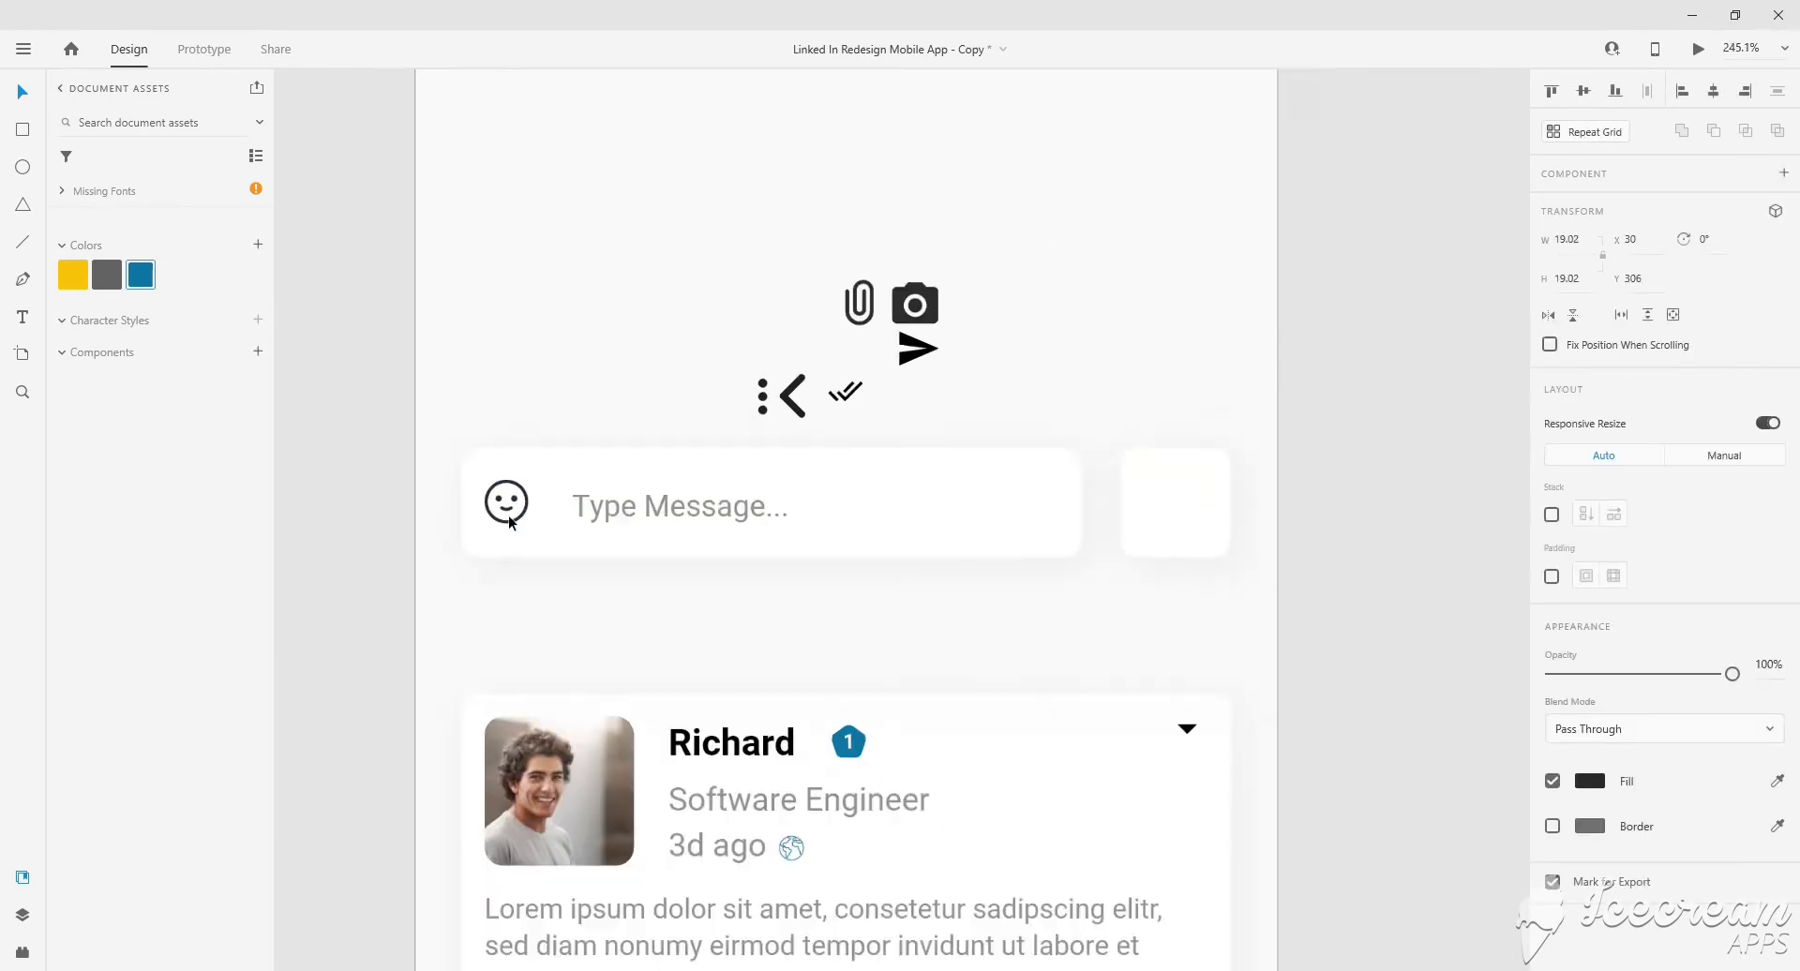
click(628, 509)
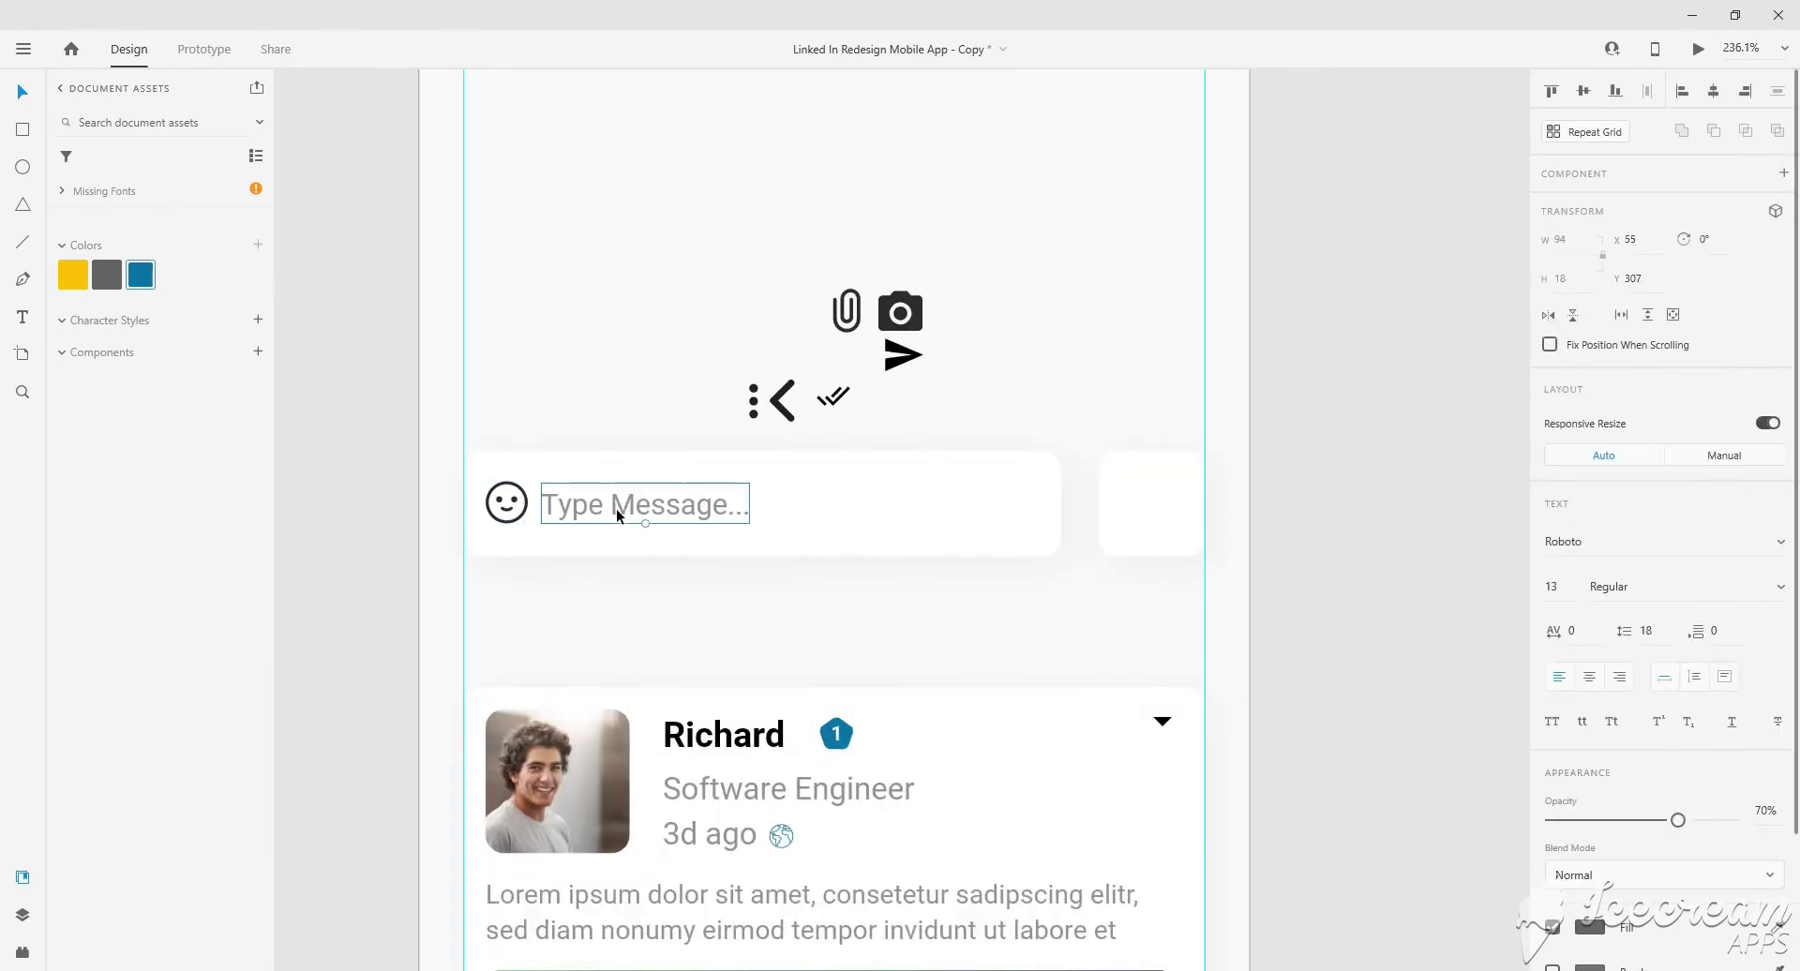
ctrl+scroll(617, 509, down, 2)
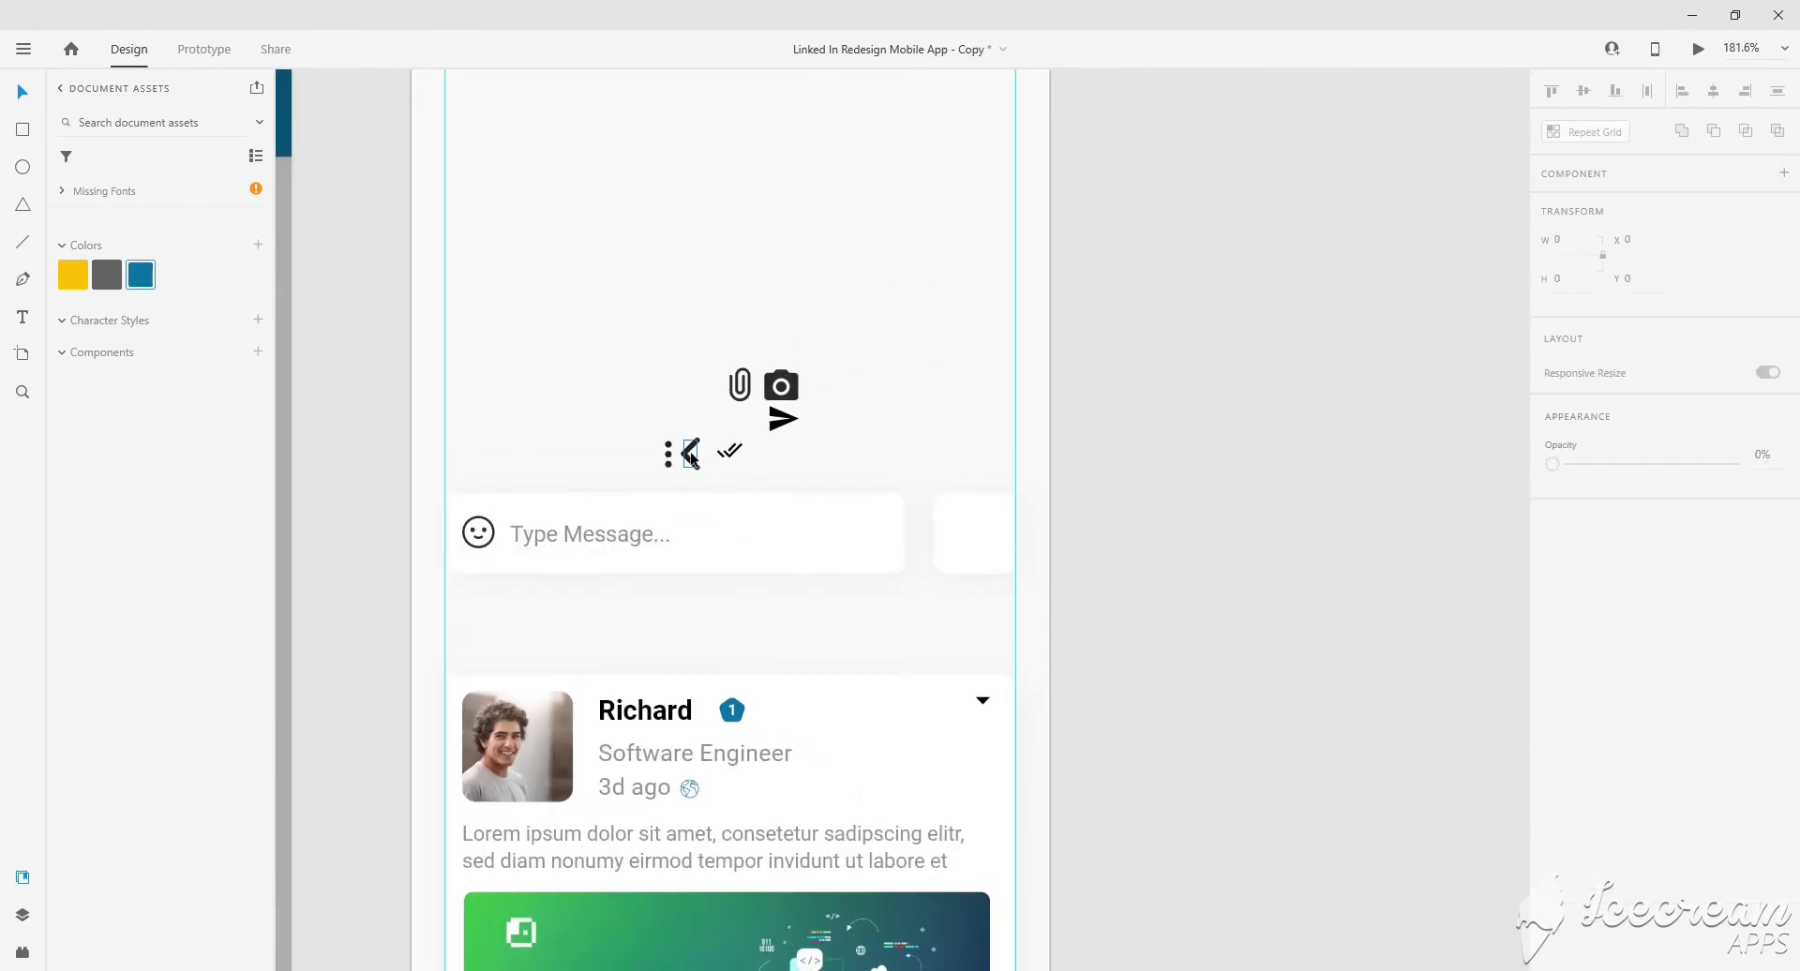
Move the camera and paperclip icons into the message box.
drag(771, 398, 854, 543)
ctrl+scroll(840, 520, up, 2)
ctrl+scroll(840, 520, up, 2)
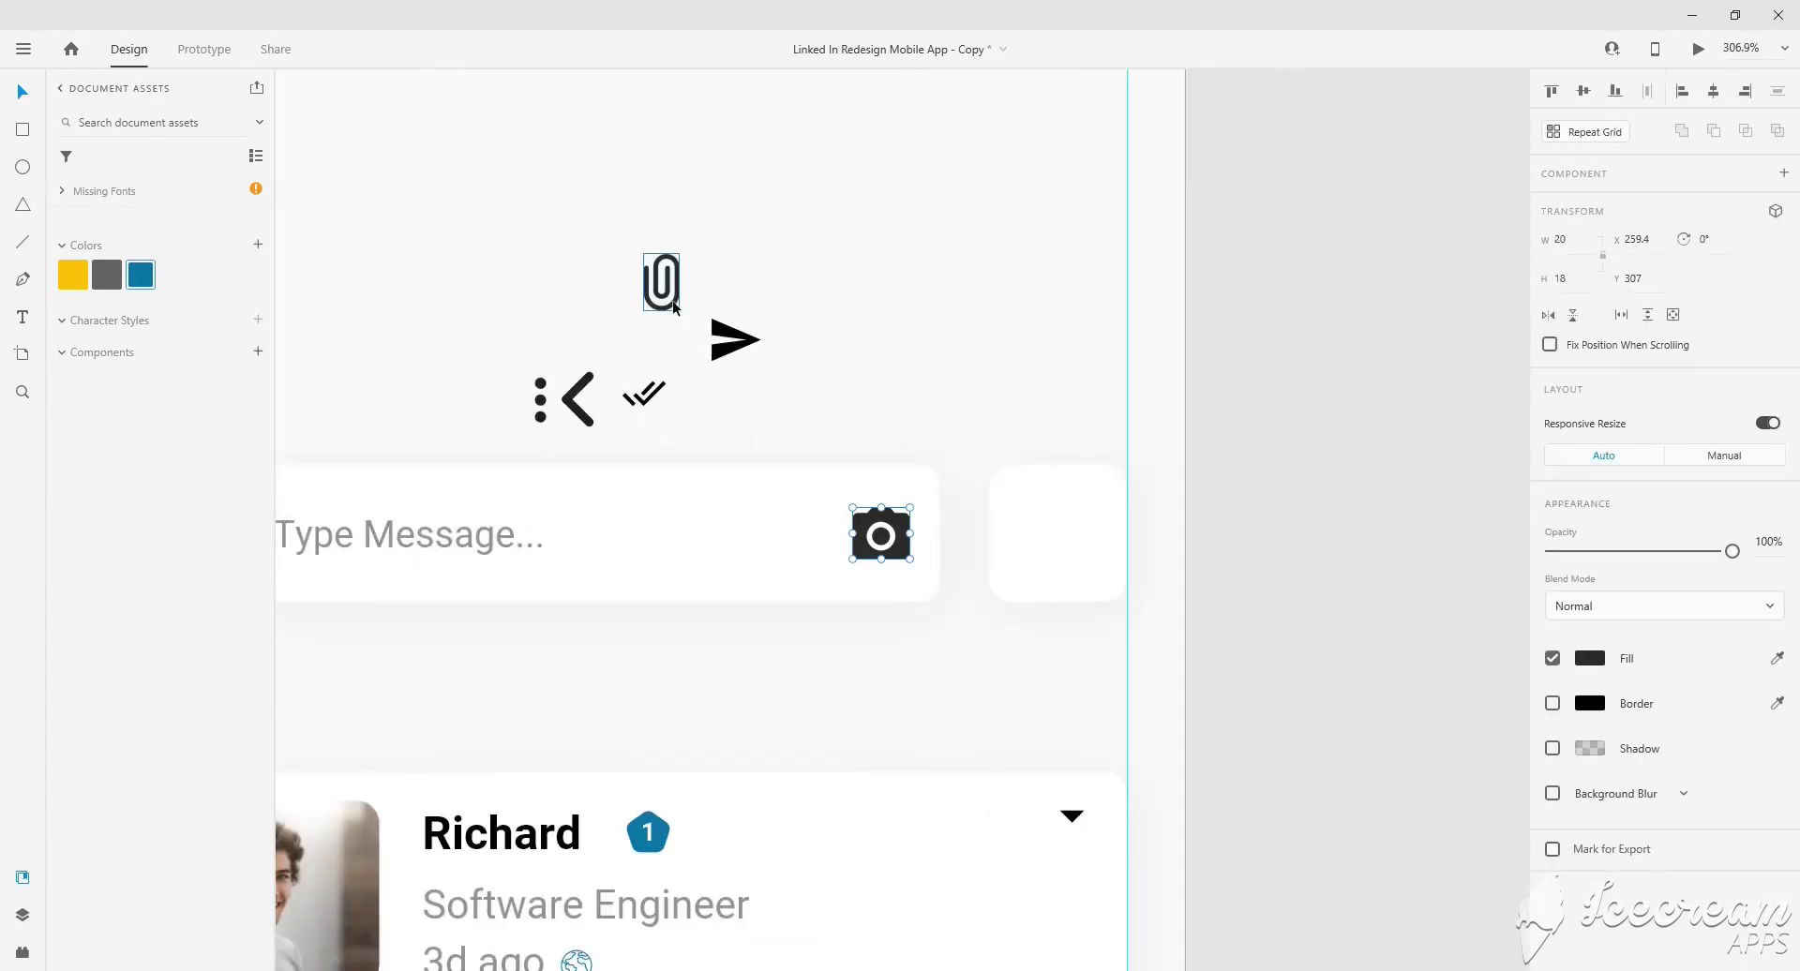
drag(673, 302, 802, 558)
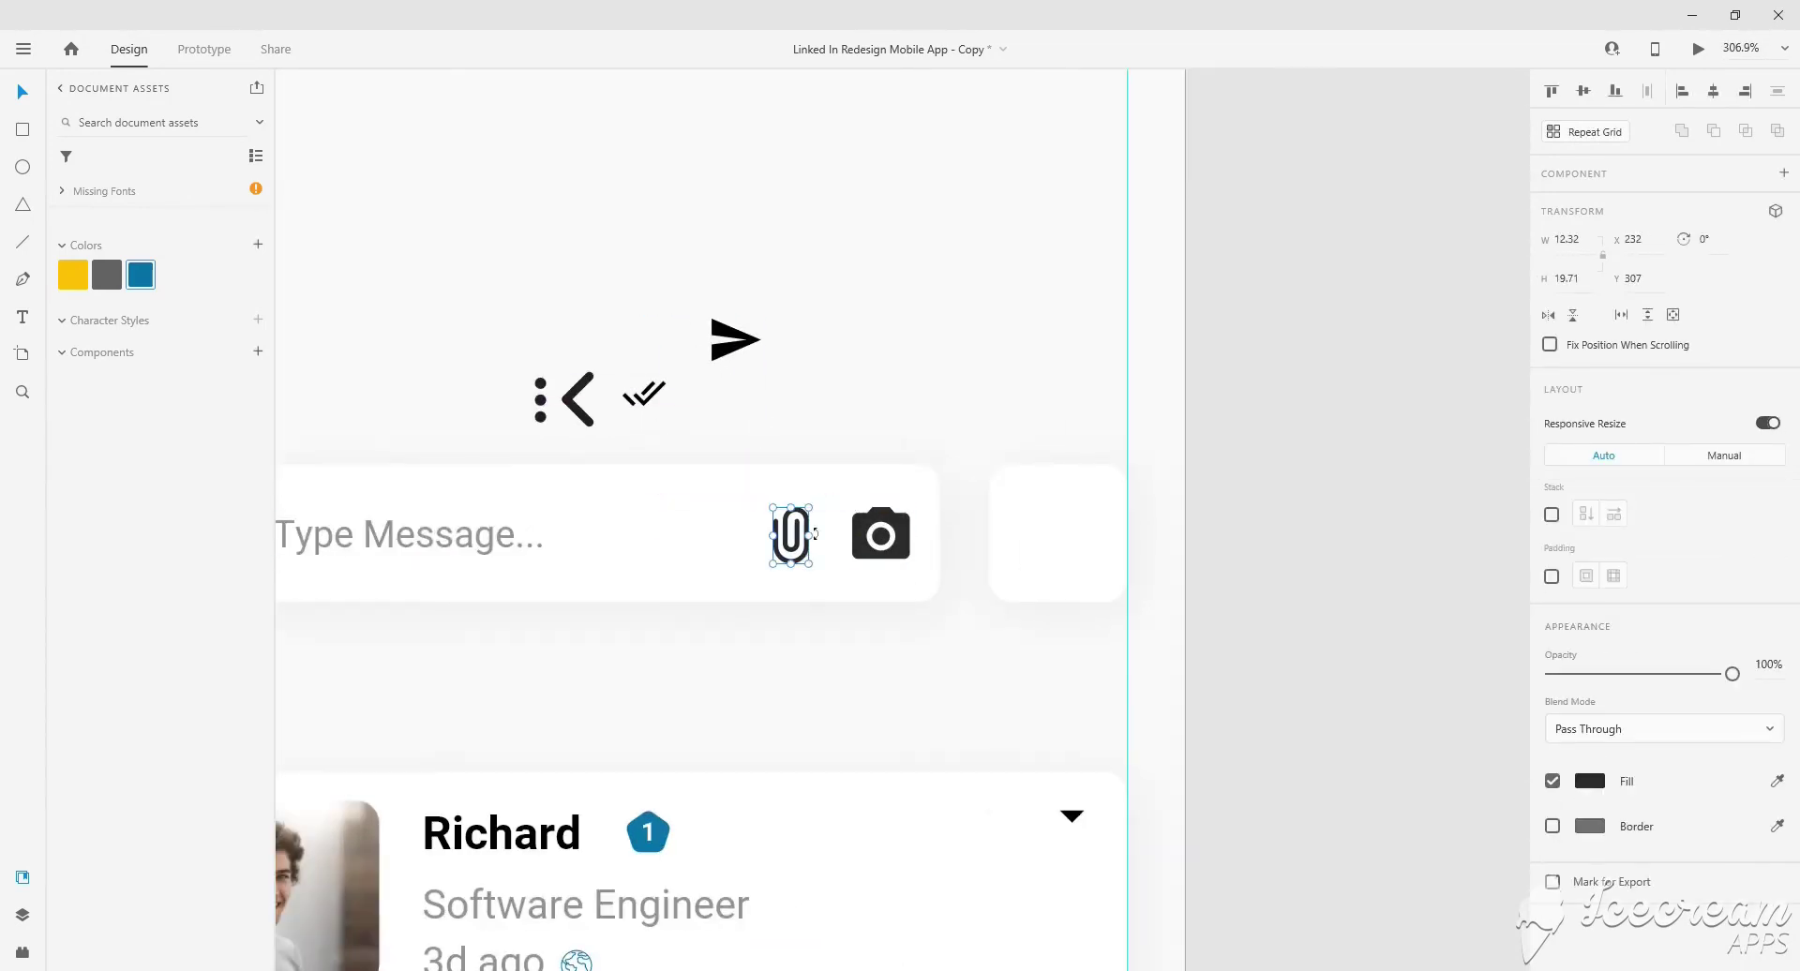
Move the send arrow icon into the square button.
click(971, 448)
drag(734, 341, 1062, 534)
ctrl+scroll(1046, 528, up, 1)
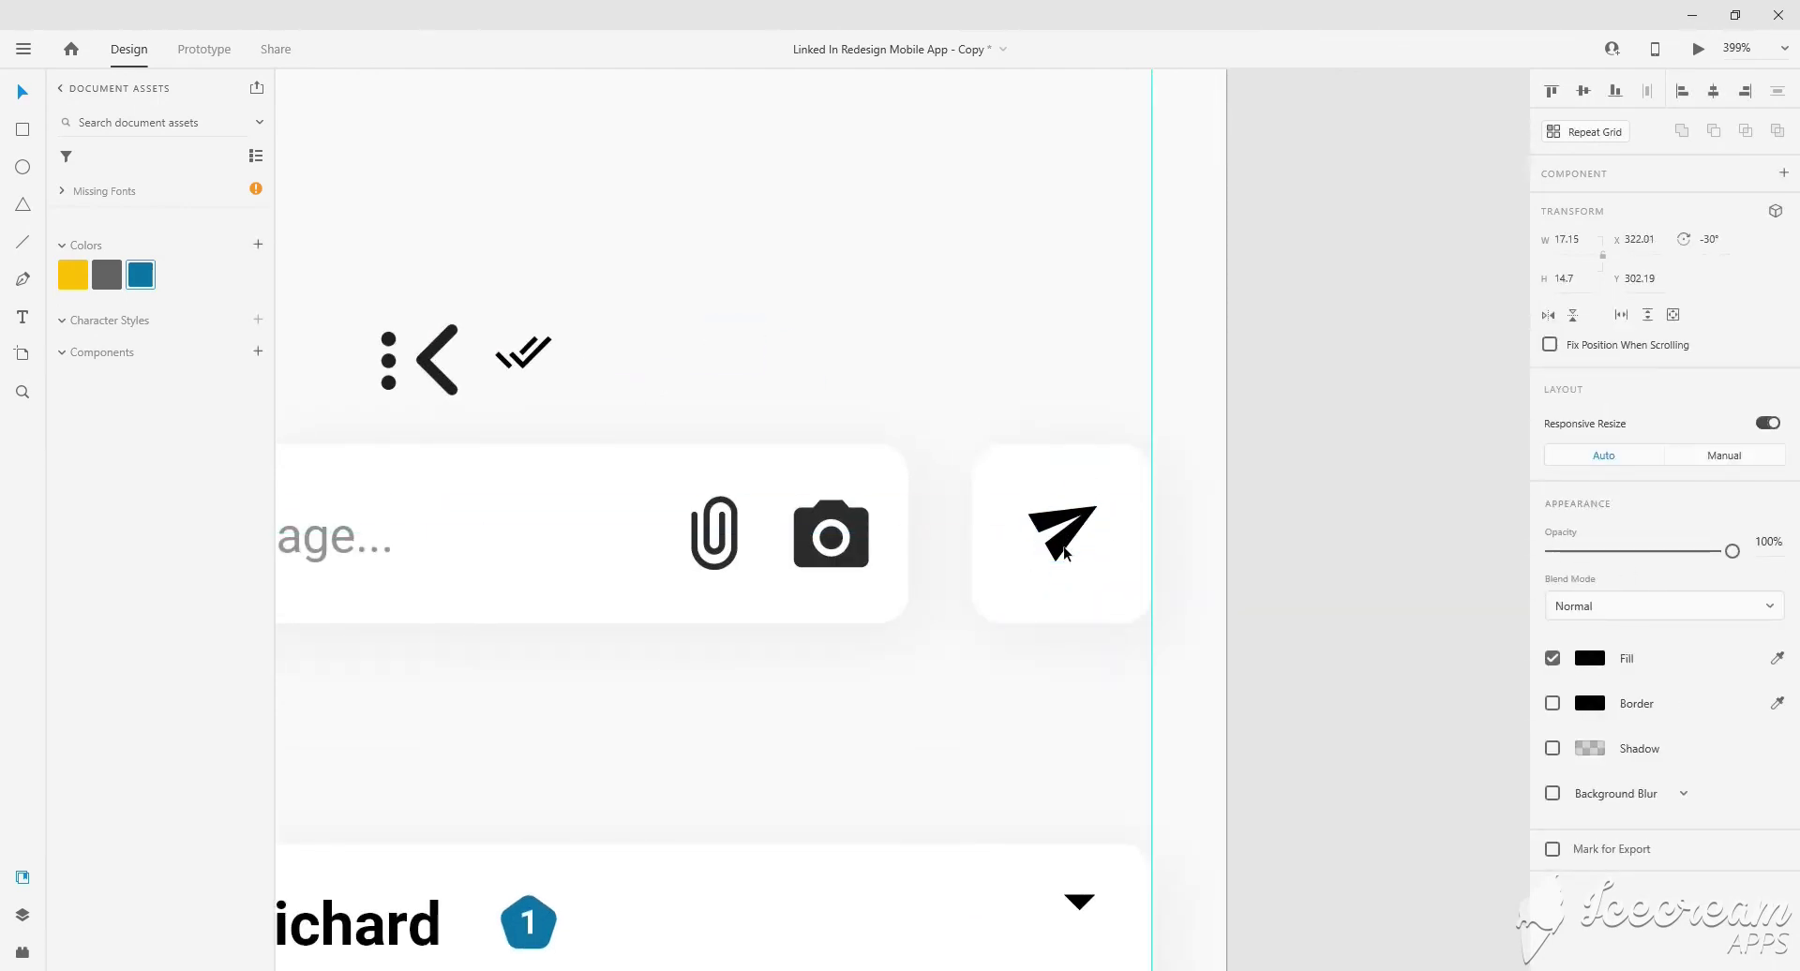
Fill the send button's rounded square with the saved blue.
ctrl+scroll(1065, 555, down, 1)
click(1120, 525)
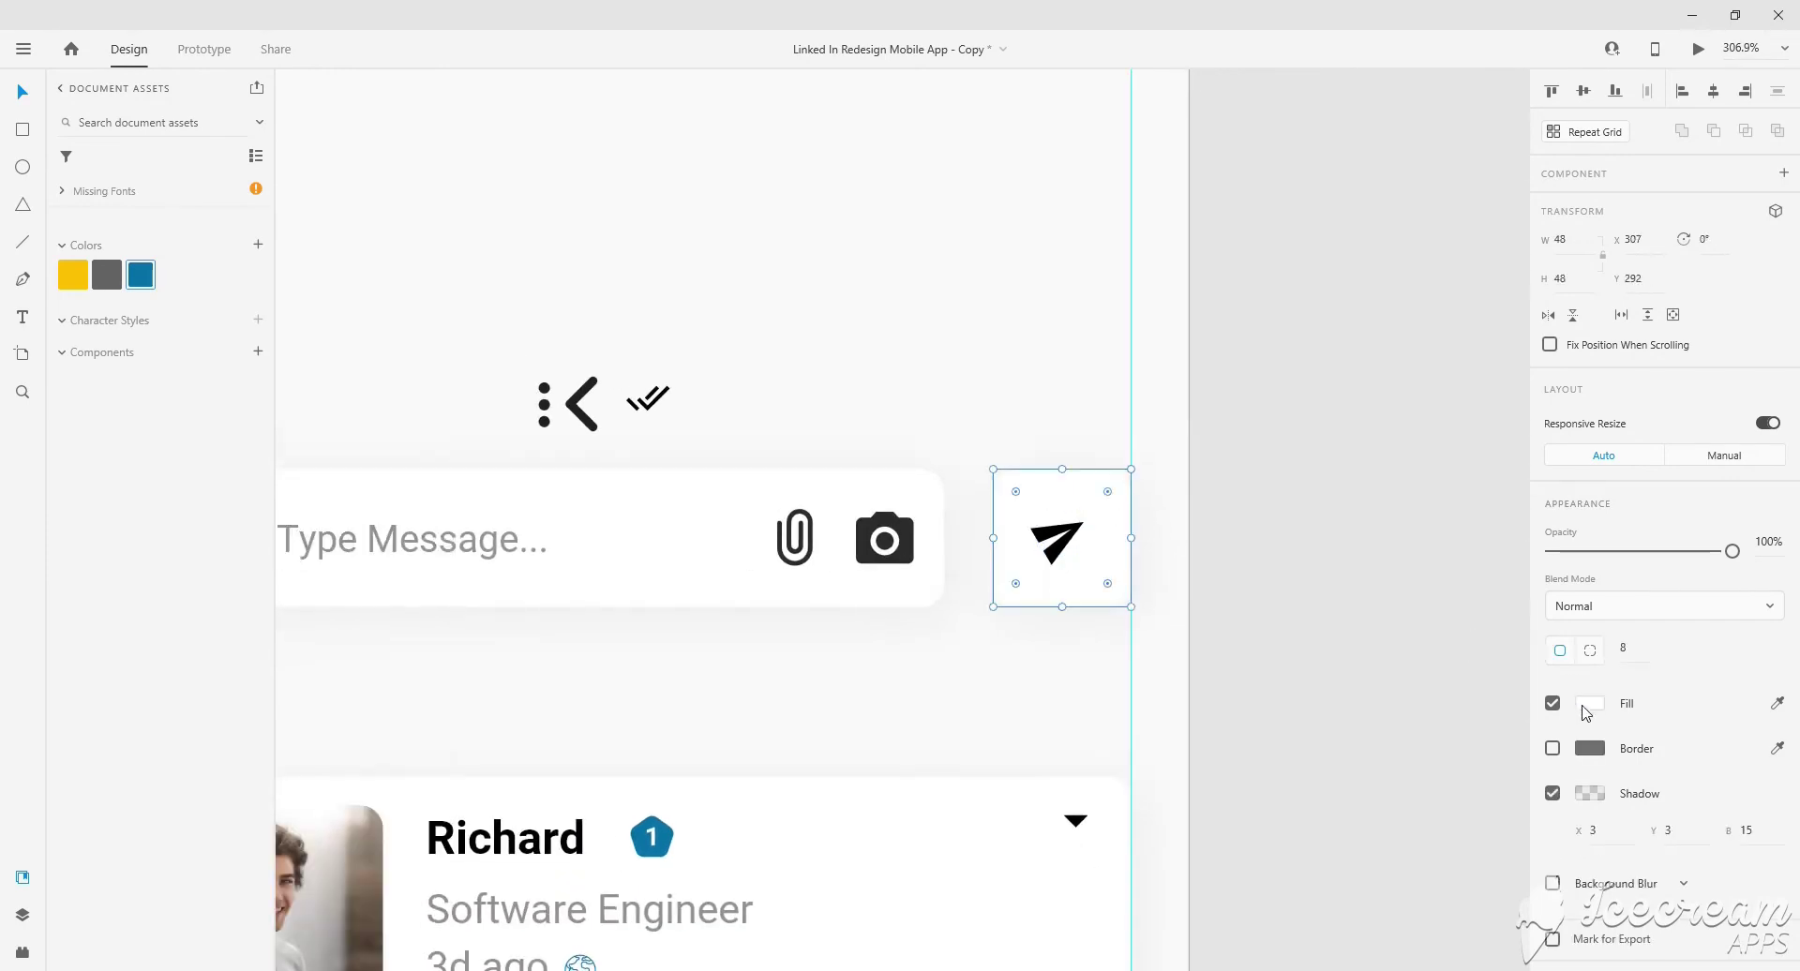
click(142, 275)
click(1056, 542)
Make the send arrow white (#FFFFFF) and centre it inside the blue button.
click(1590, 704)
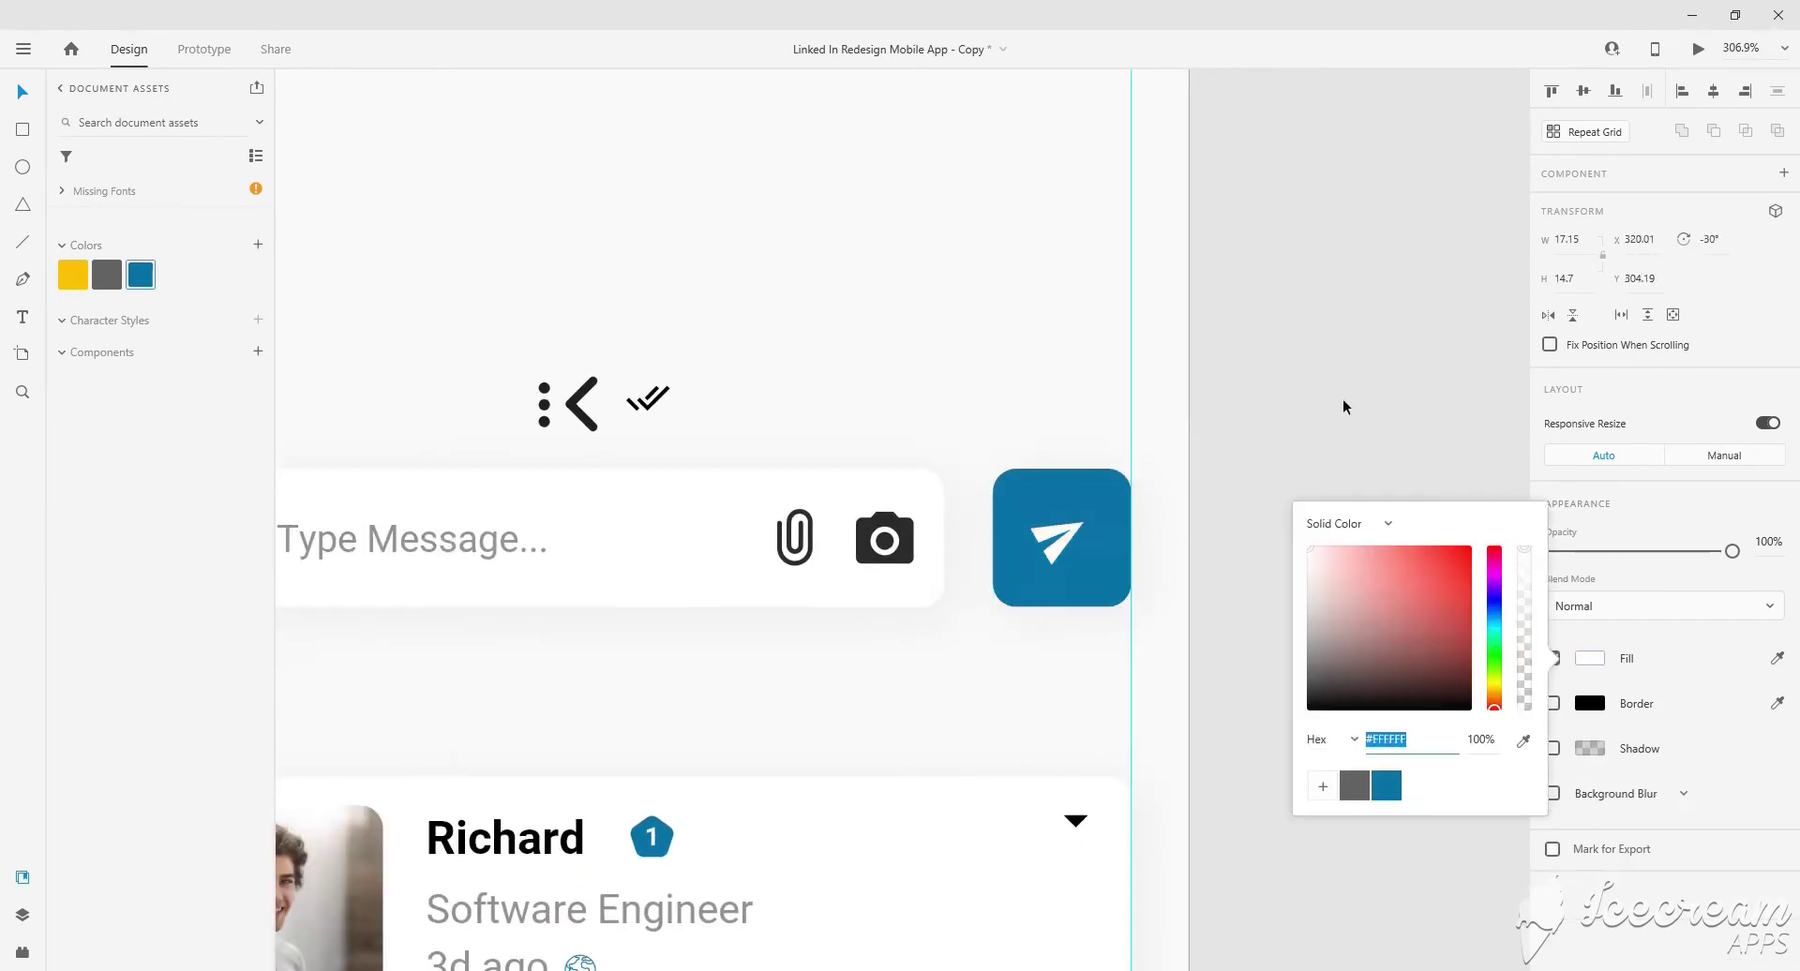
click(1048, 452)
scroll(1048, 452, down, 1)
ctrl+scroll(1189, 465, up, 2)
drag(1219, 542, 1231, 535)
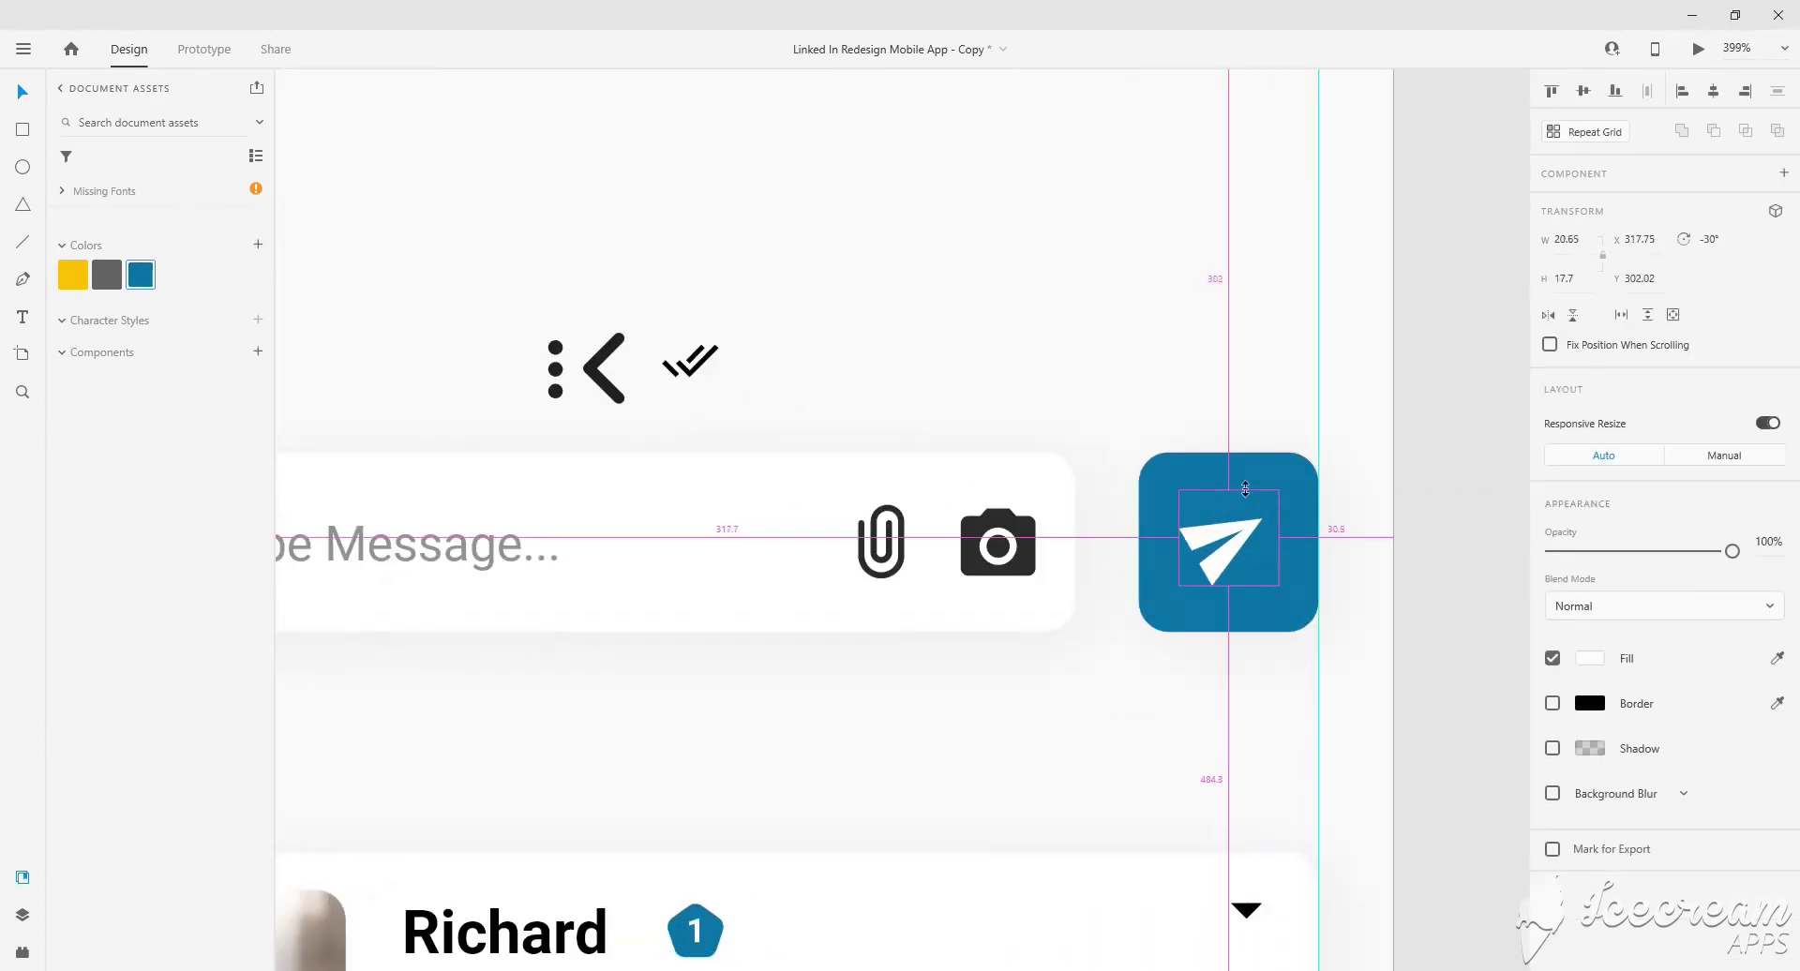
ctrl+scroll(1231, 535, down, 2)
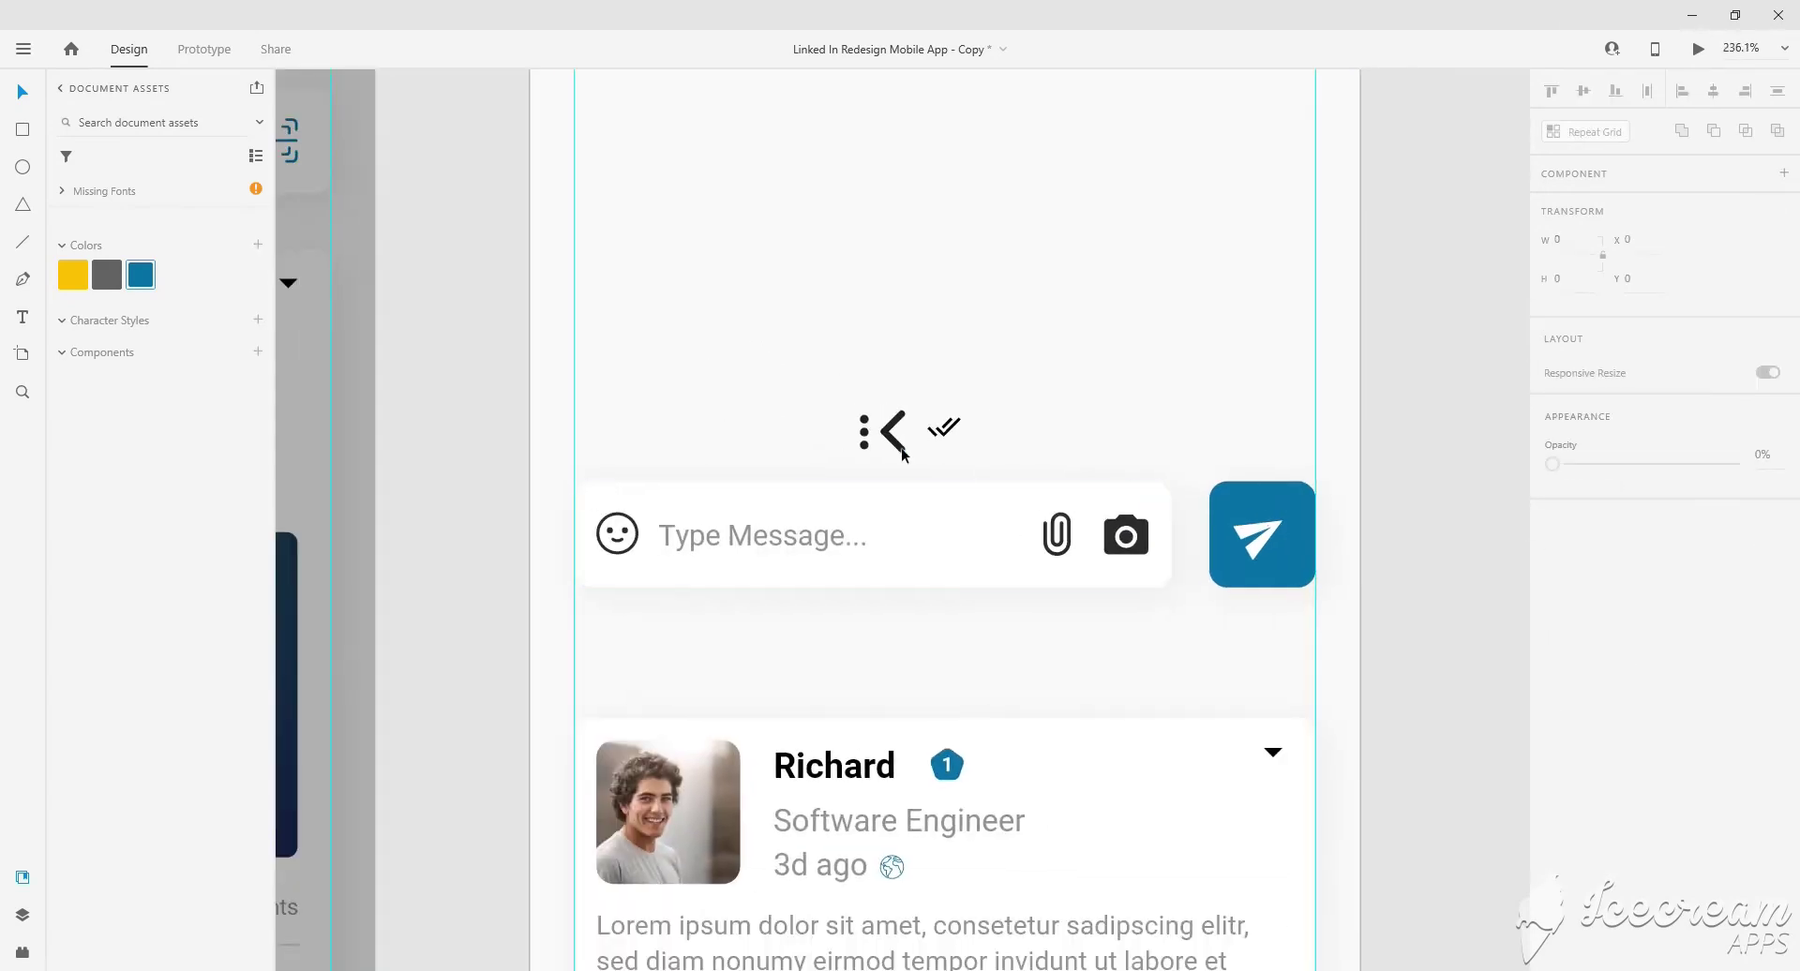
click(953, 442)
ctrl+scroll(953, 441, down, 1)
key(Escape)
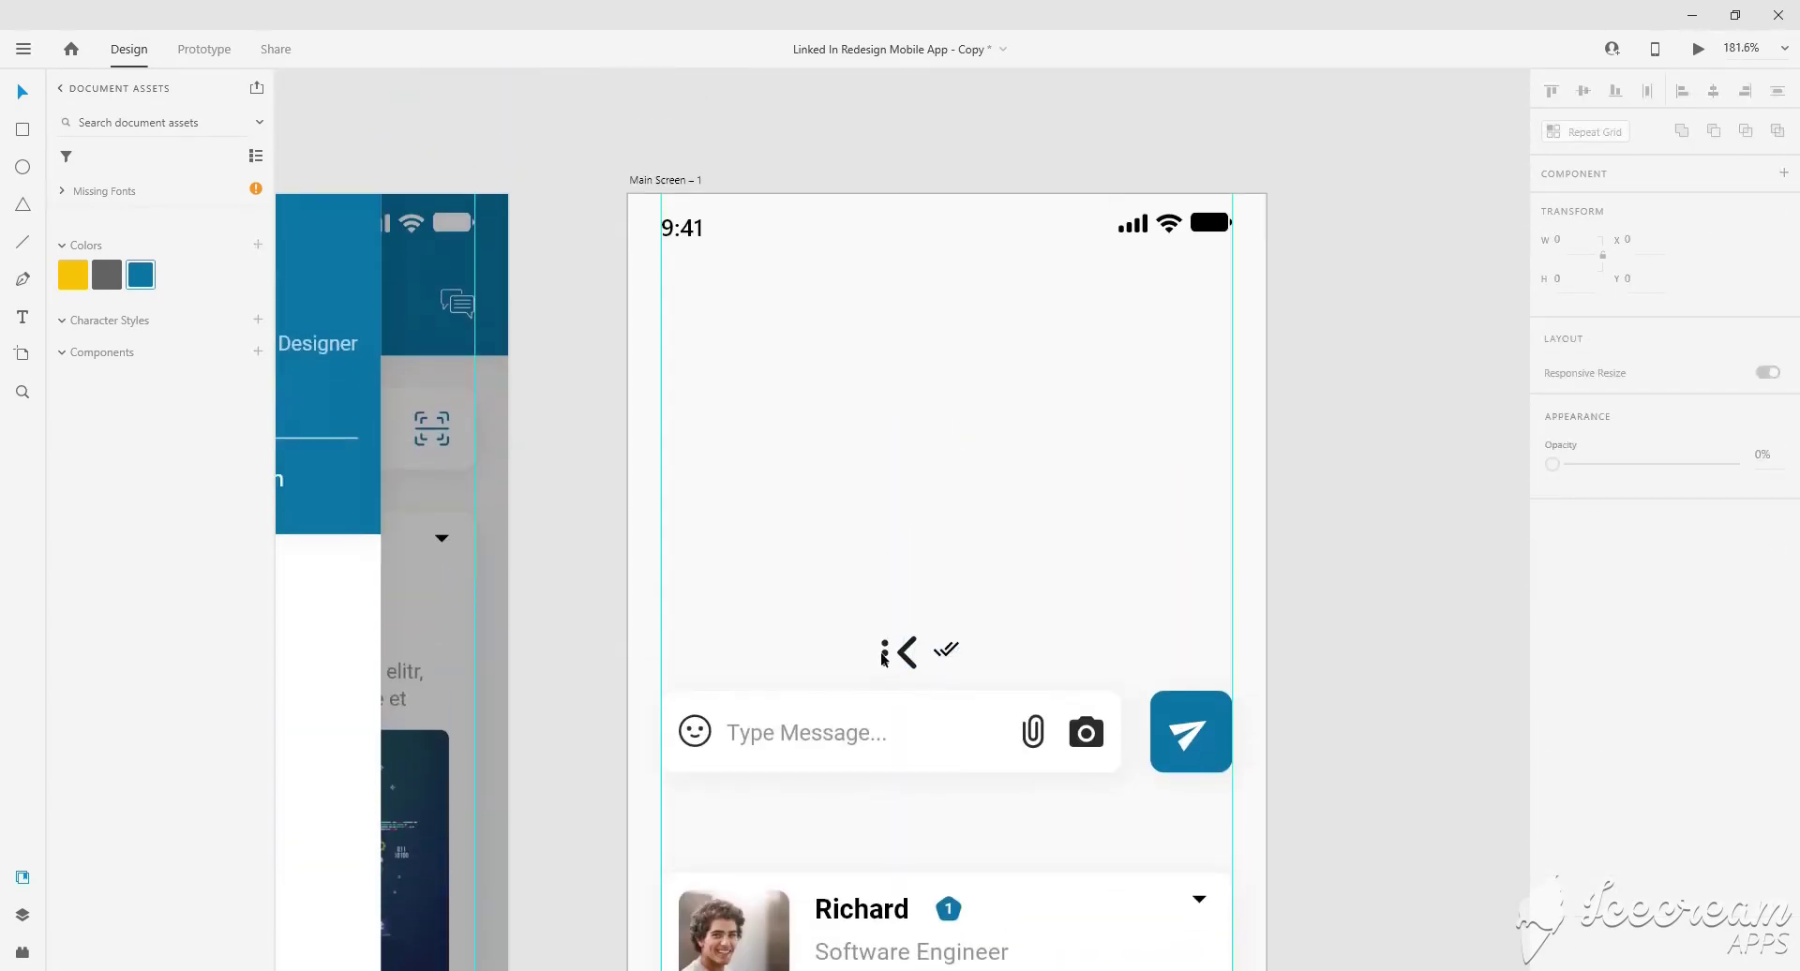
scroll(931, 605, up, 1)
scroll(561, 521, left, 3)
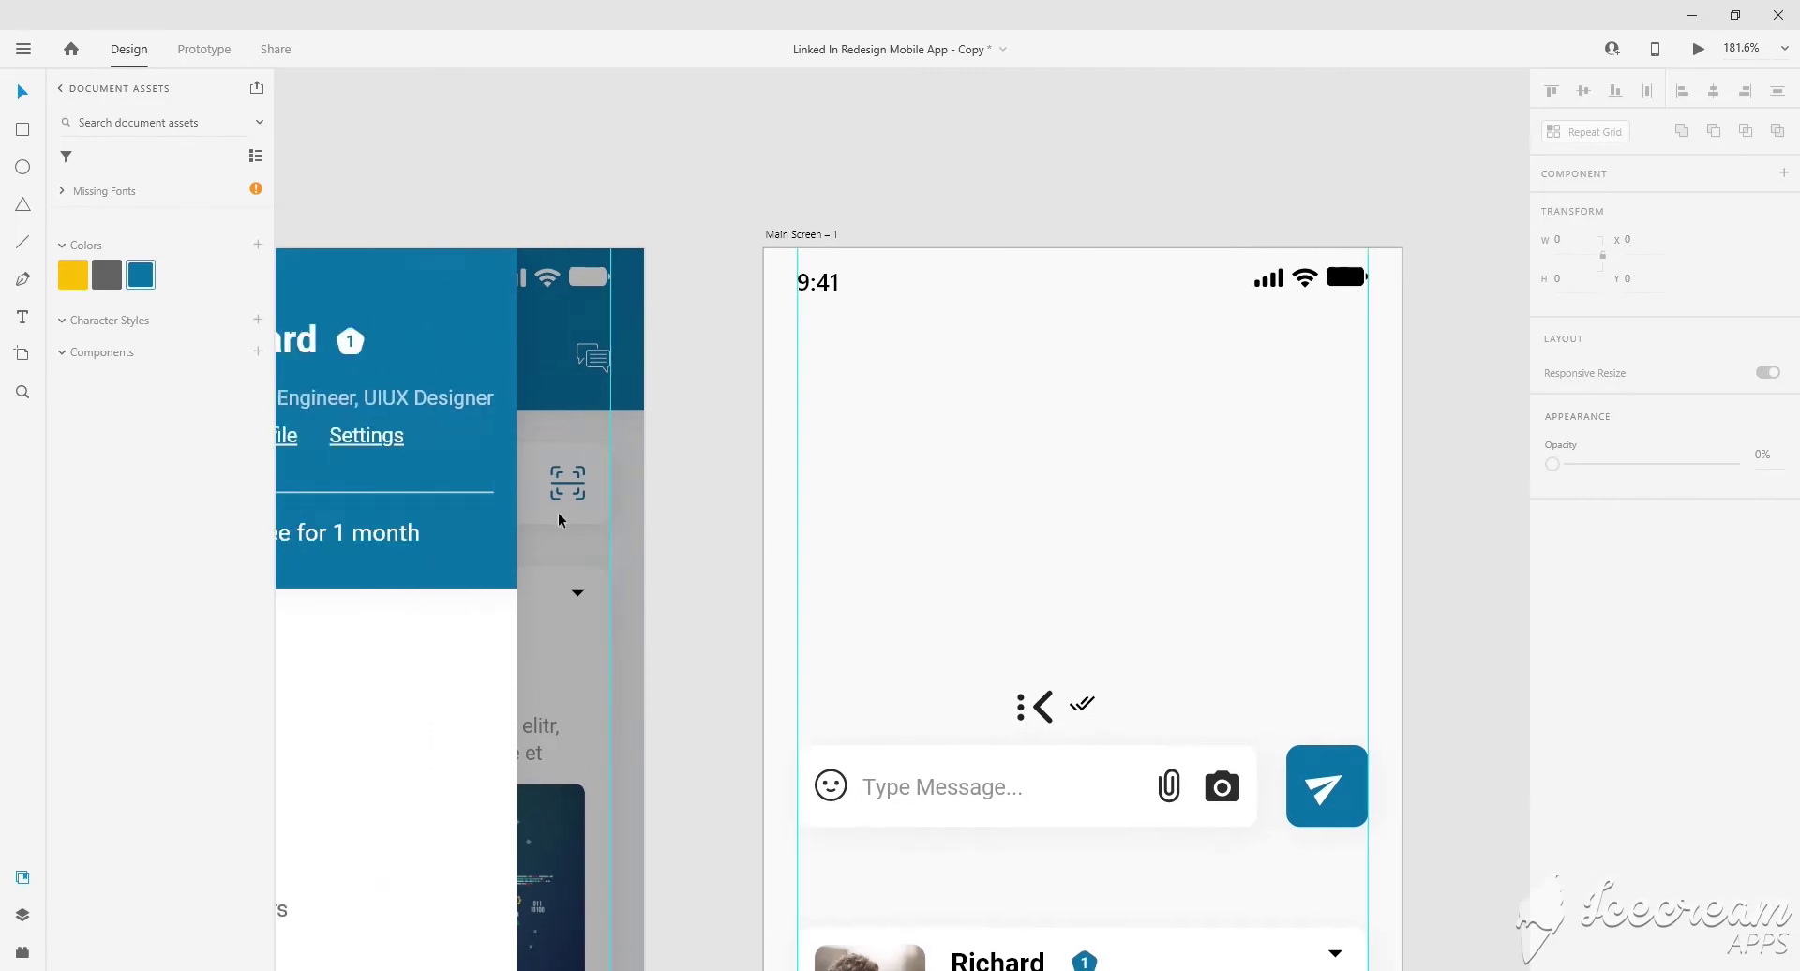
Add a black divider line at 31% opacity just below the chat header.
key(ctrl+v)
click(1591, 658)
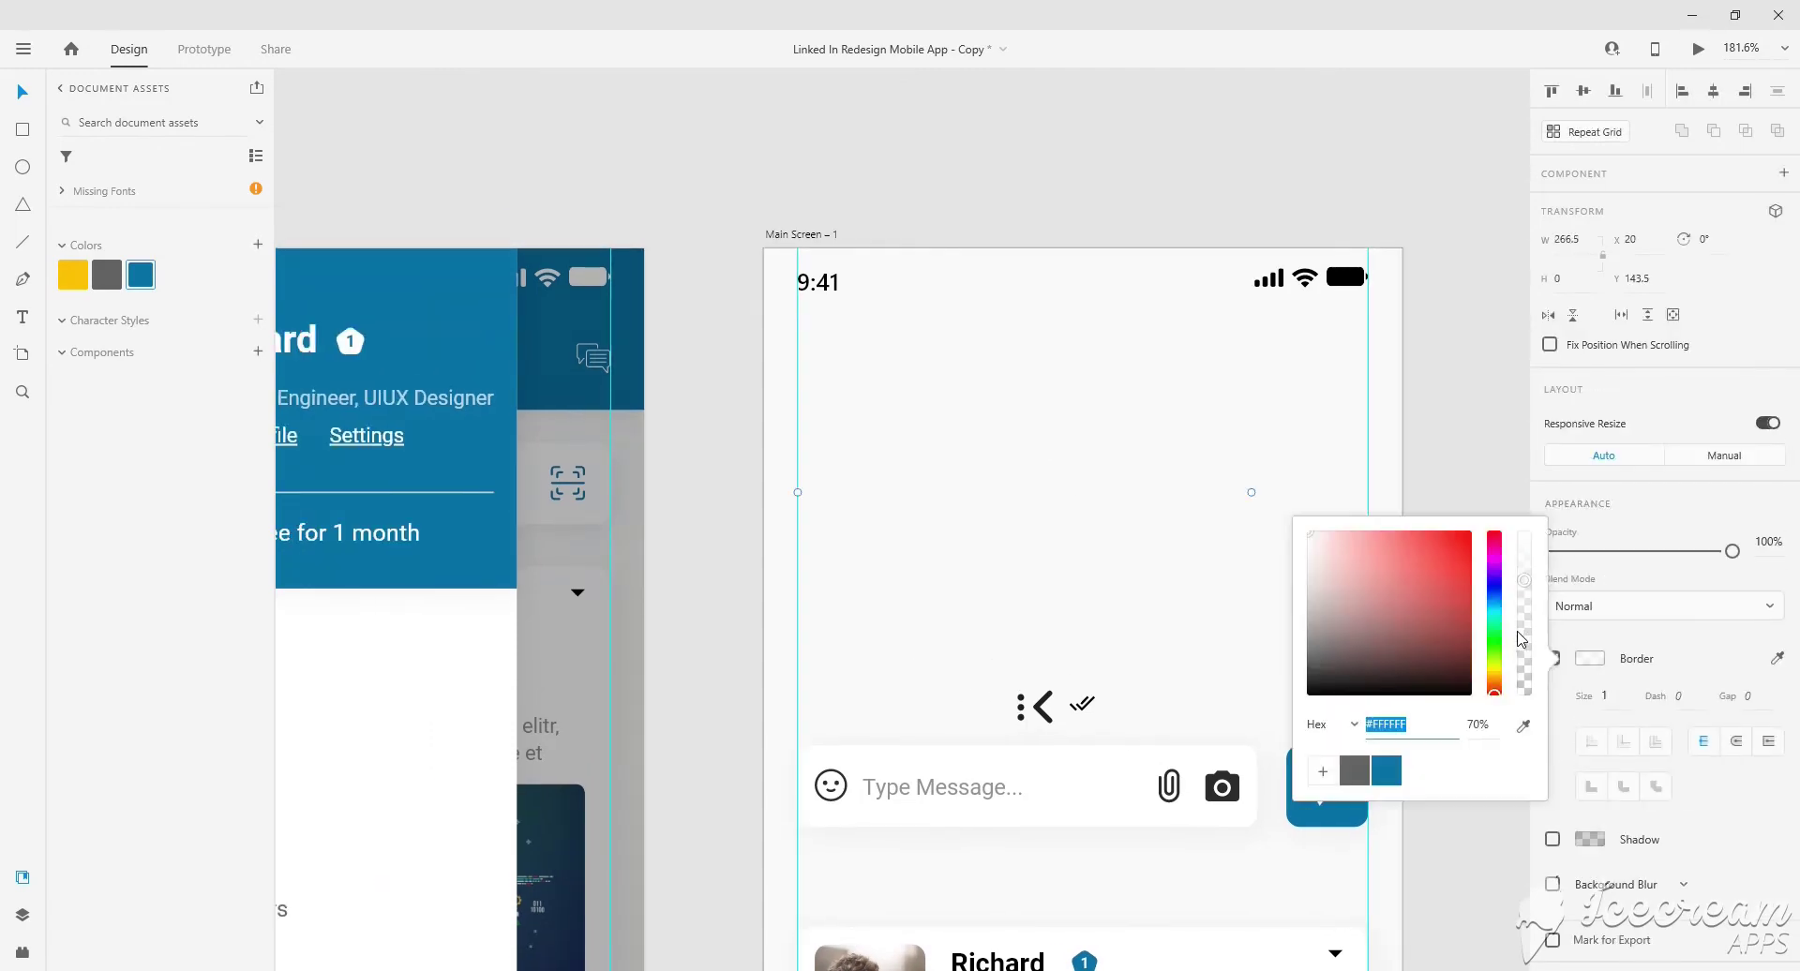
drag(1528, 547, 1161, 669)
drag(1525, 633, 1528, 656)
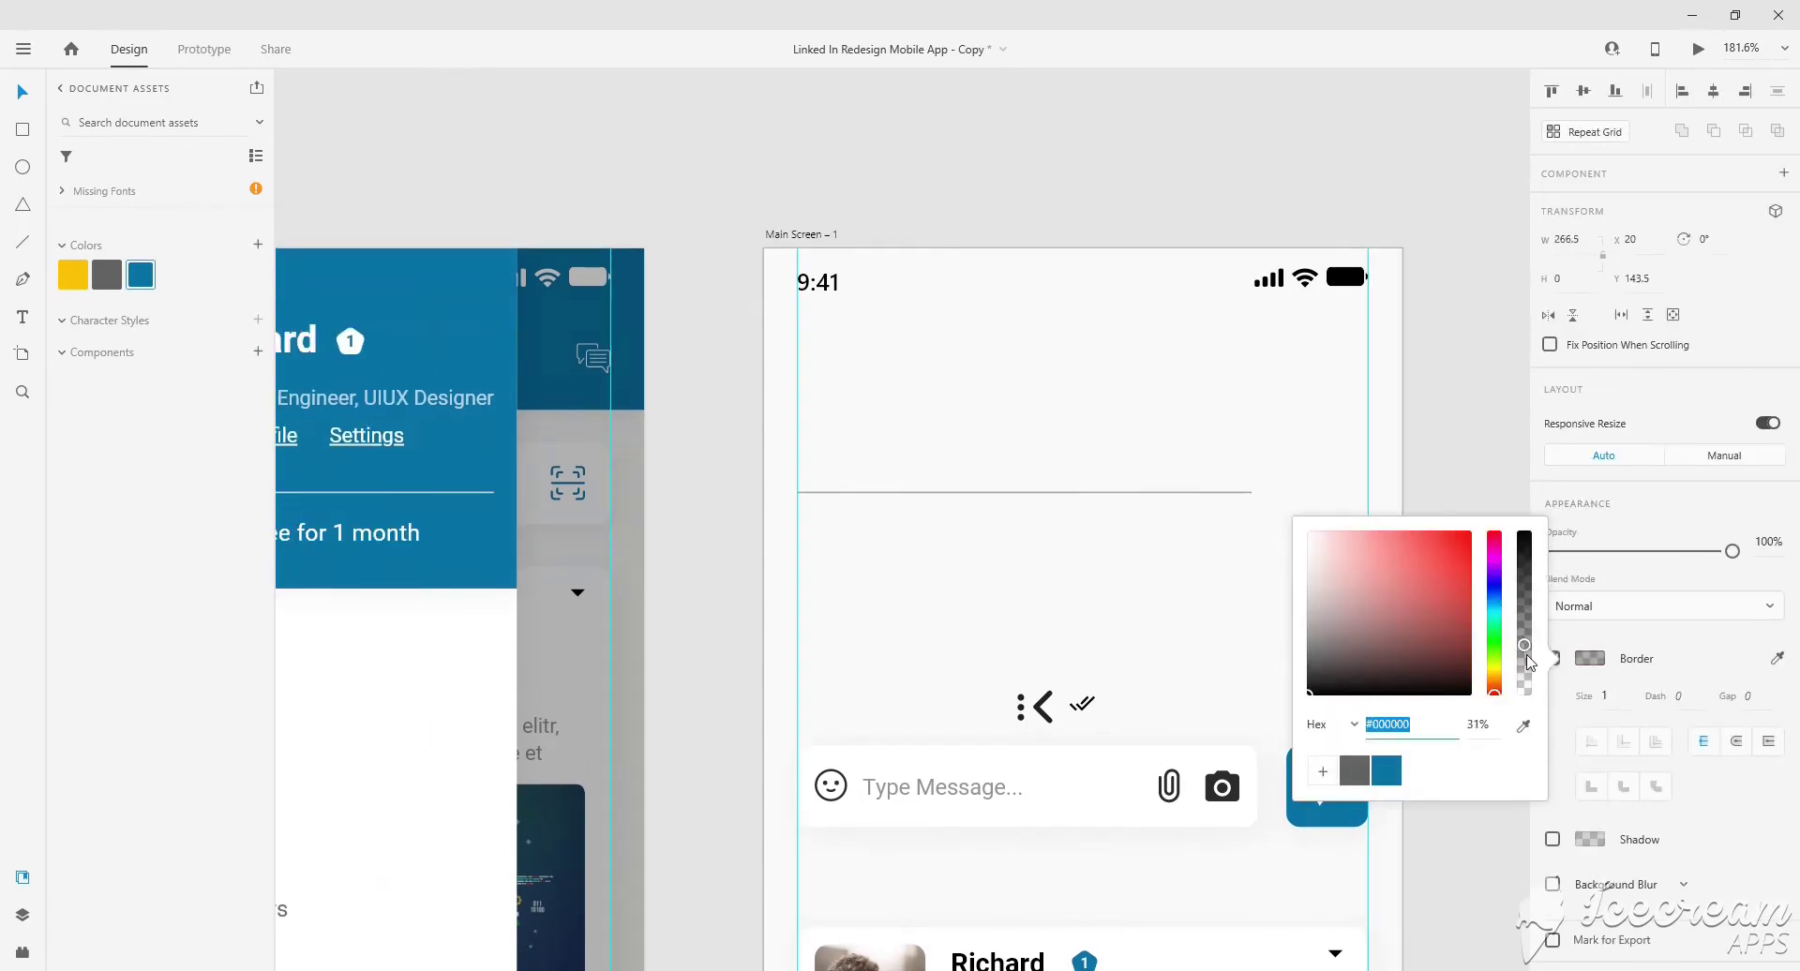
click(1221, 480)
drag(1222, 480, 1151, 416)
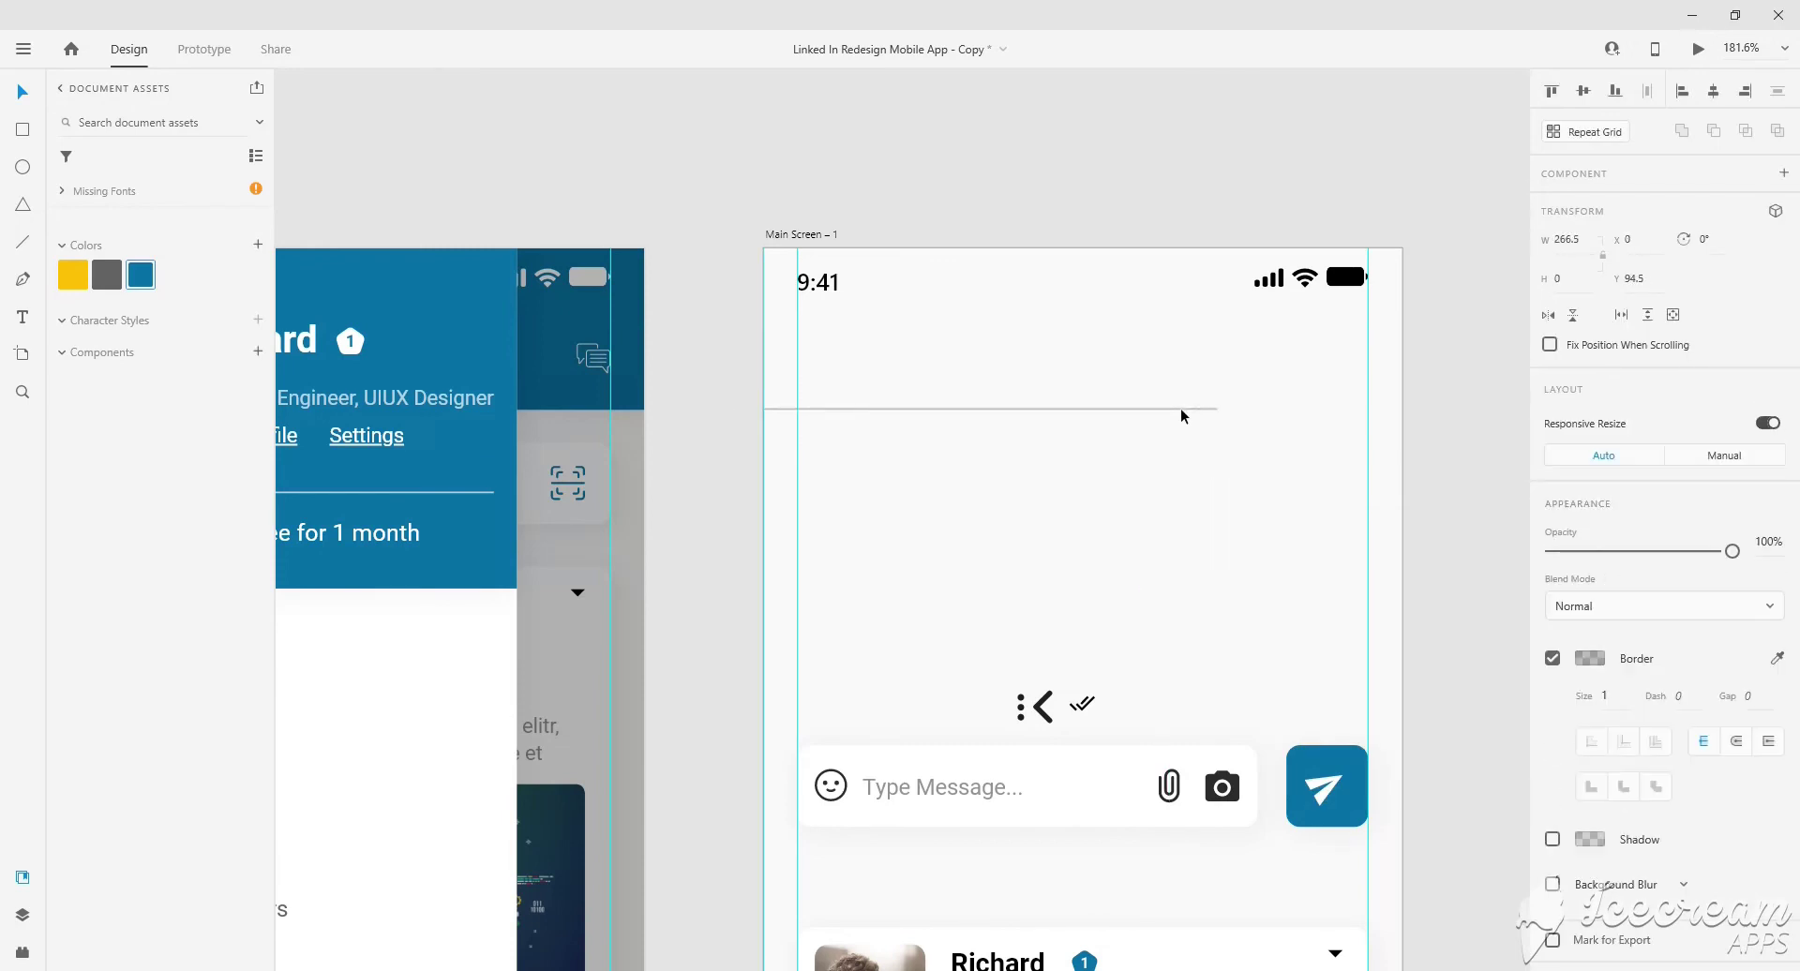
click(1434, 440)
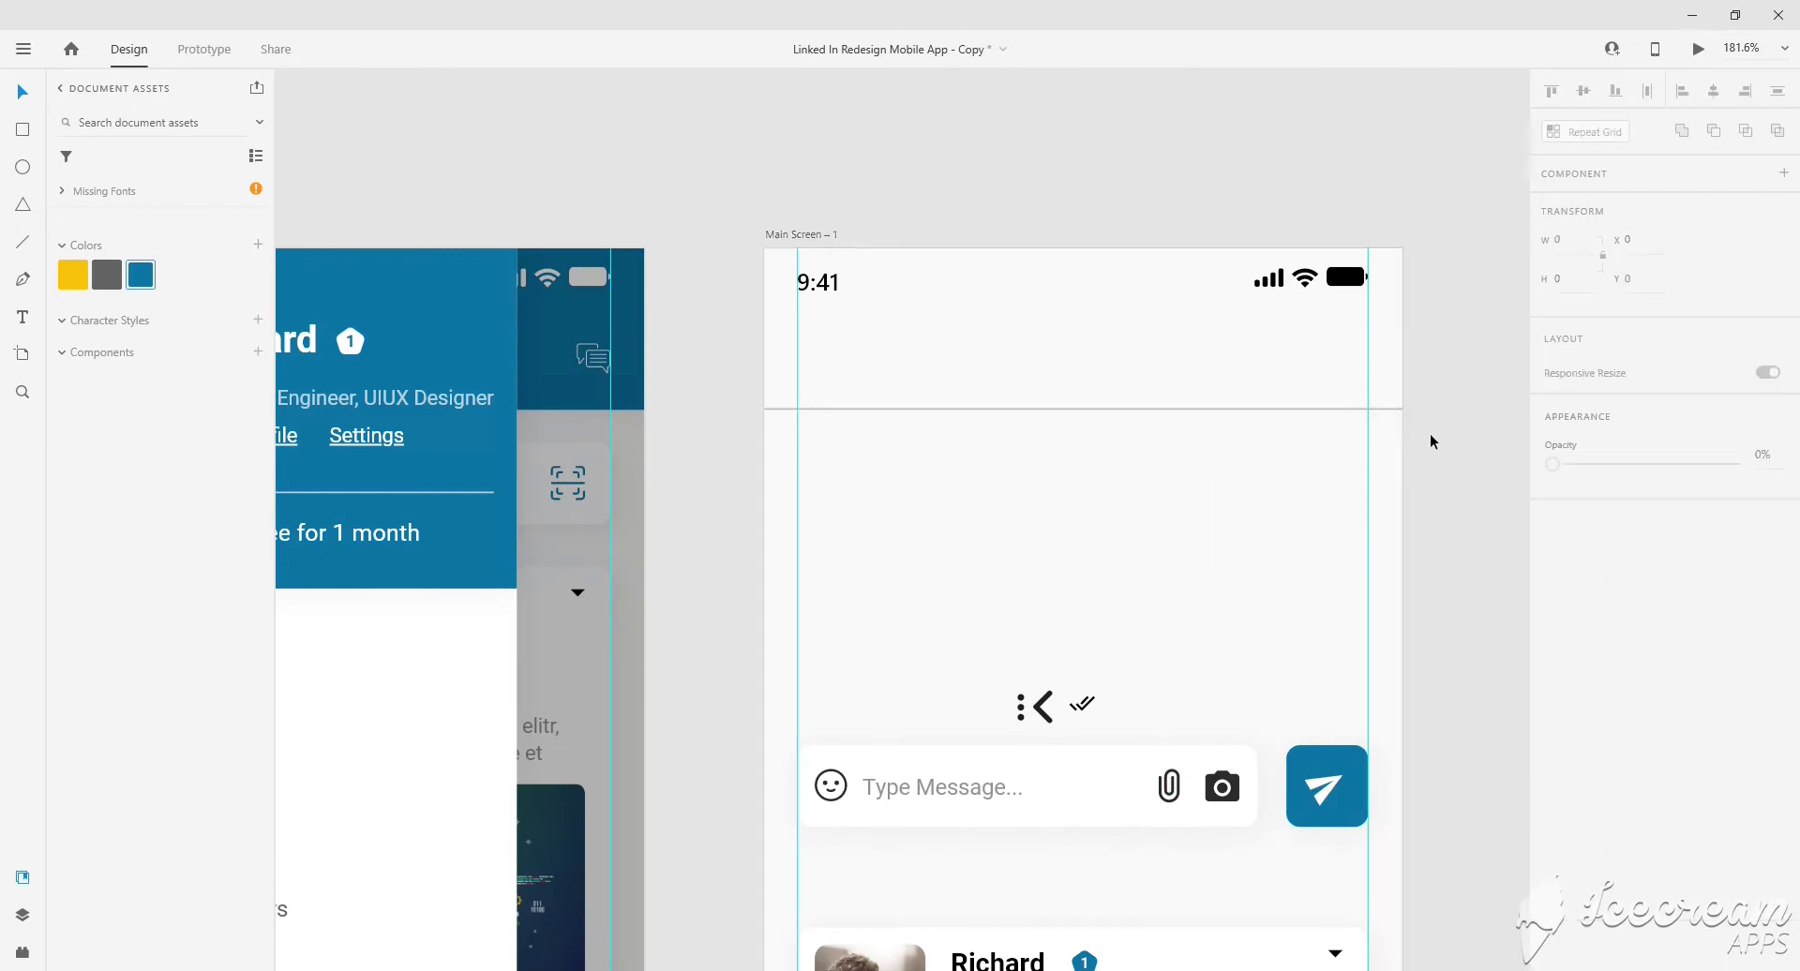
Move the back chevron to the header's left and select the three-dot icon.
ctrl+scroll(1336, 422, up, 2)
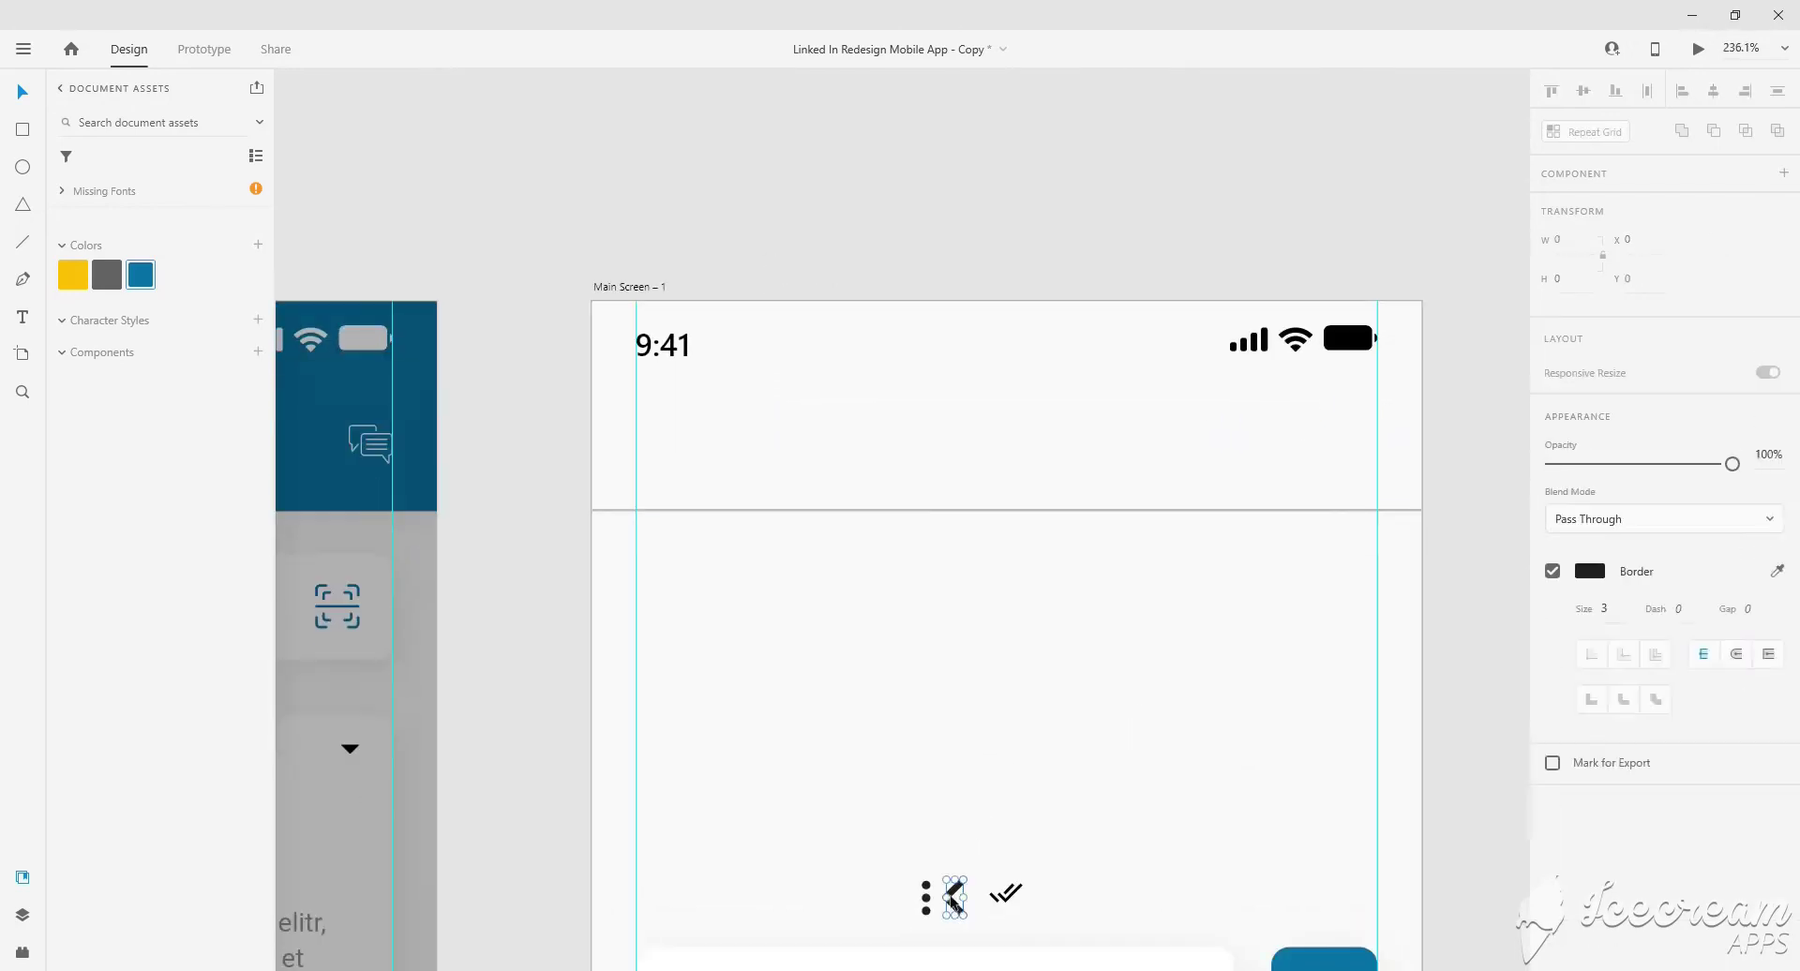
drag(963, 908, 652, 466)
scroll(651, 460, down, 2)
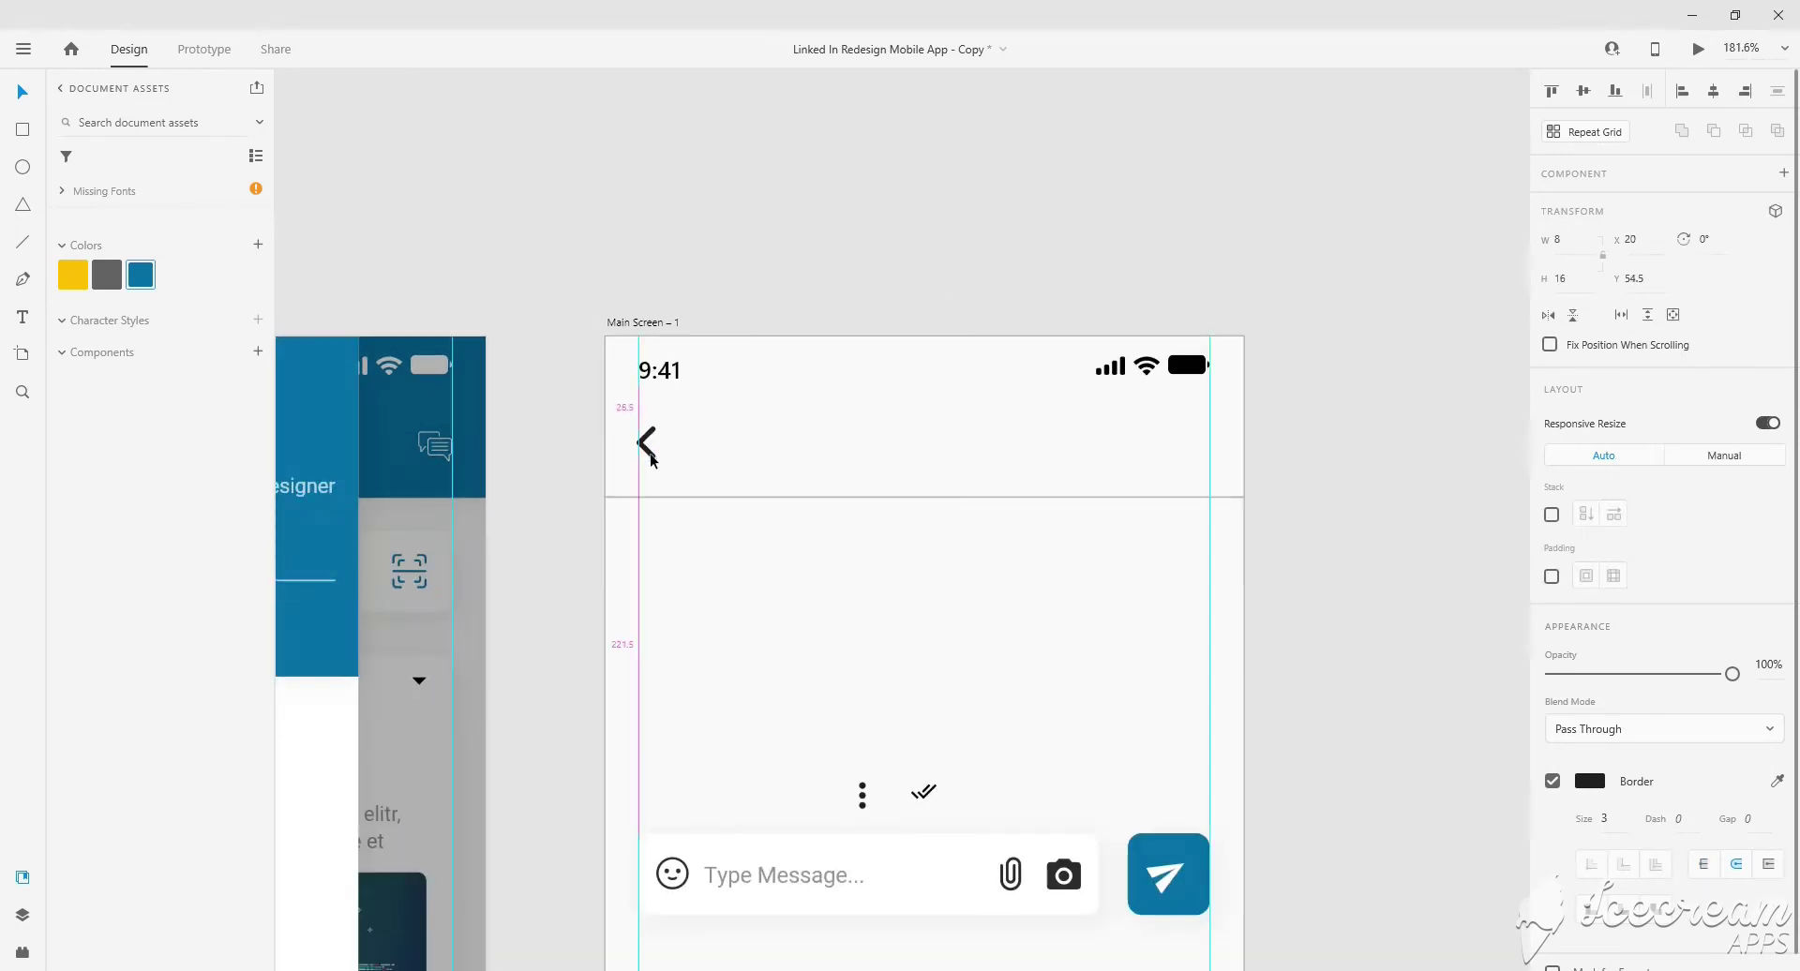
scroll(732, 637, right, 2)
click(809, 805)
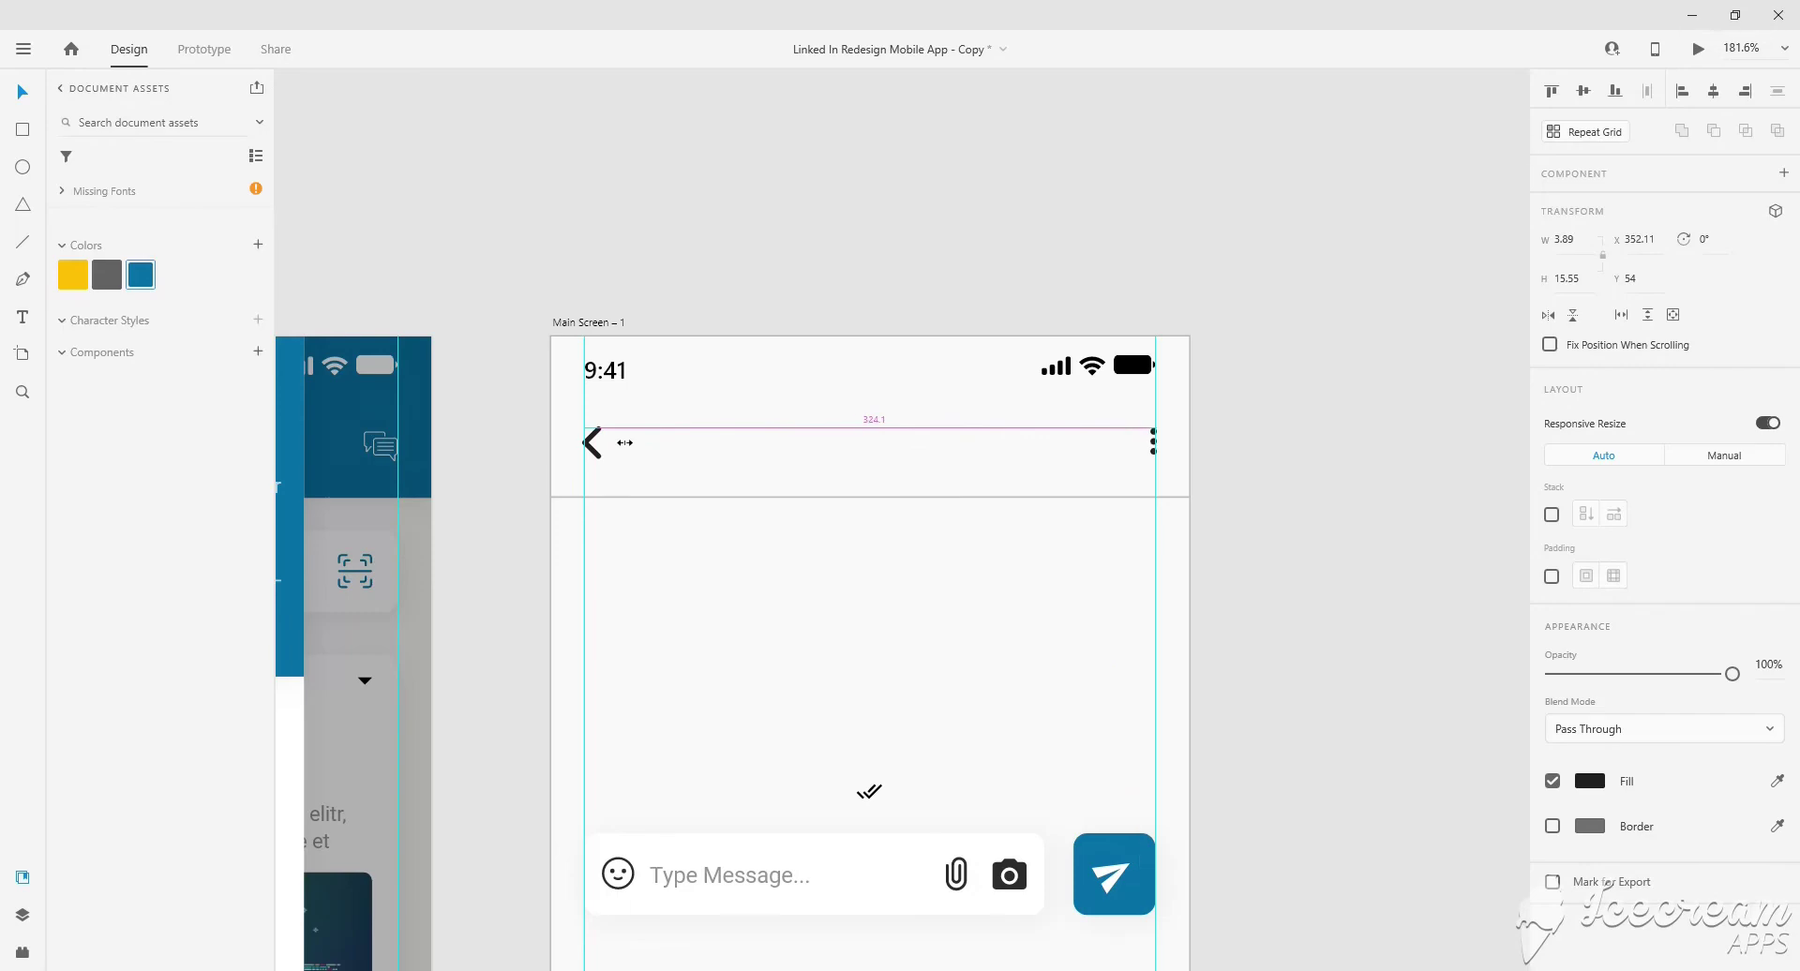
Move the post card's photo and name into the chat header and shrink the photo.
scroll(713, 508, down, 1)
scroll(713, 508, down, 2)
scroll(730, 523, down, 3)
click(918, 703)
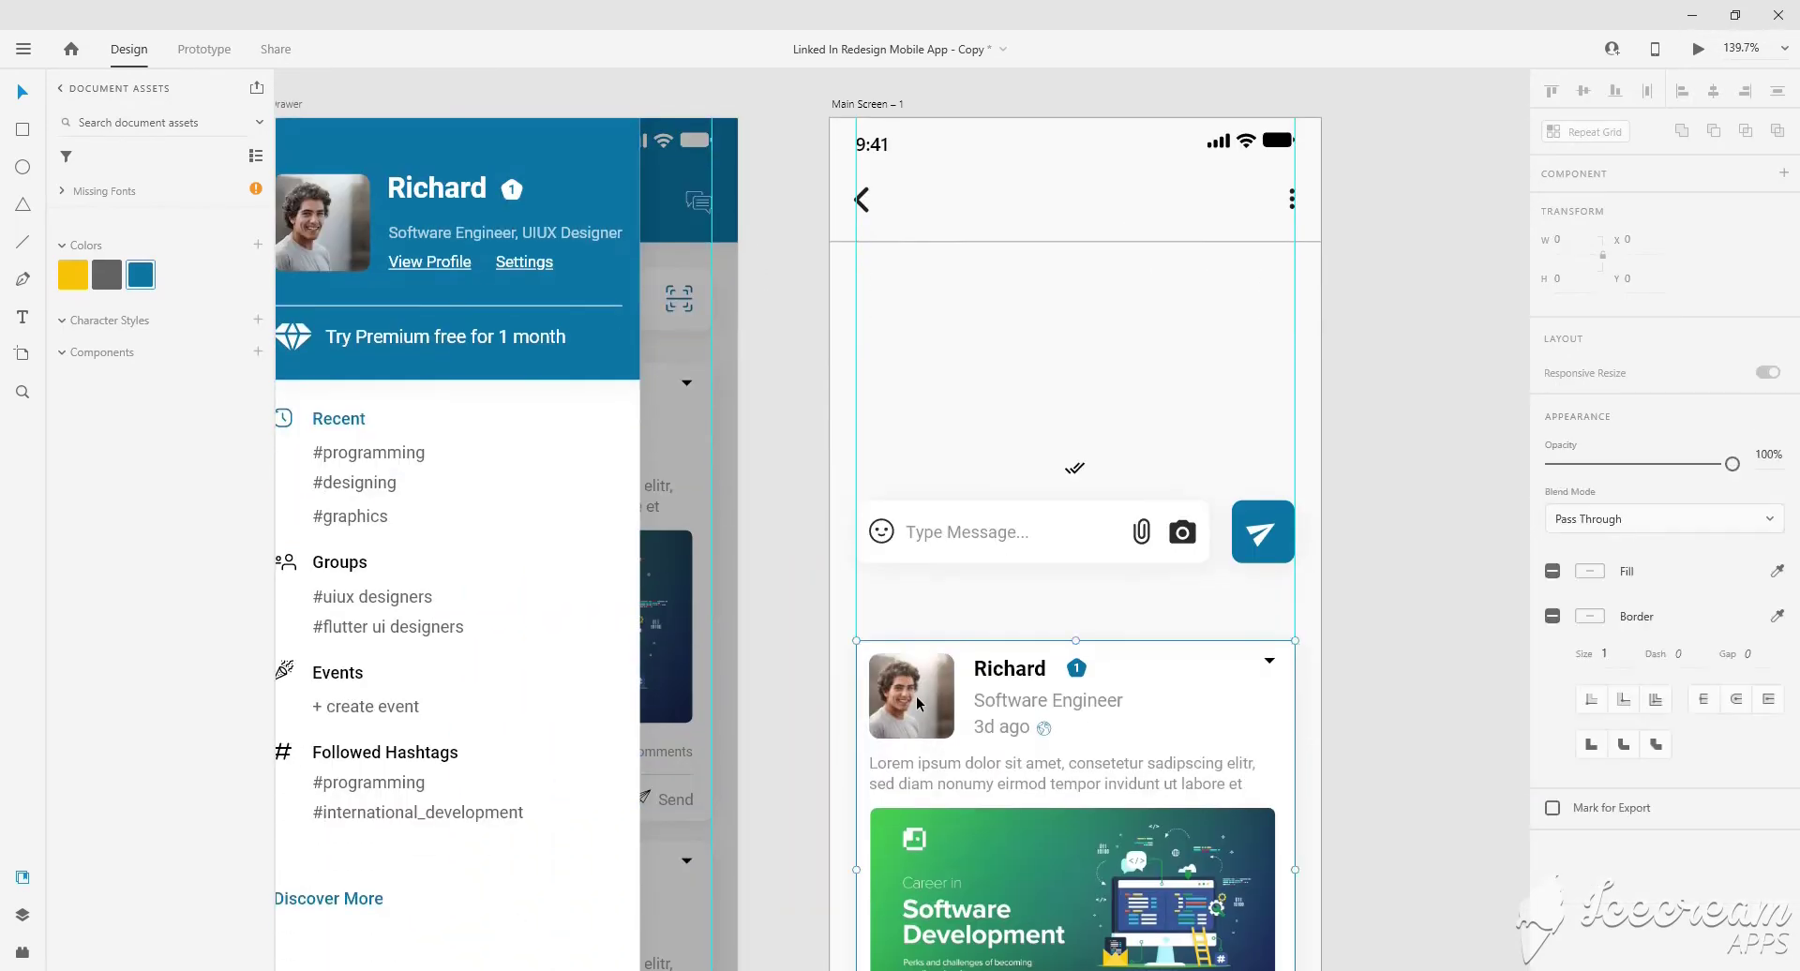
double_click(917, 703)
drag(917, 699, 936, 229)
scroll(936, 108, up, 3)
double_click(937, 319)
drag(1002, 383, 938, 314)
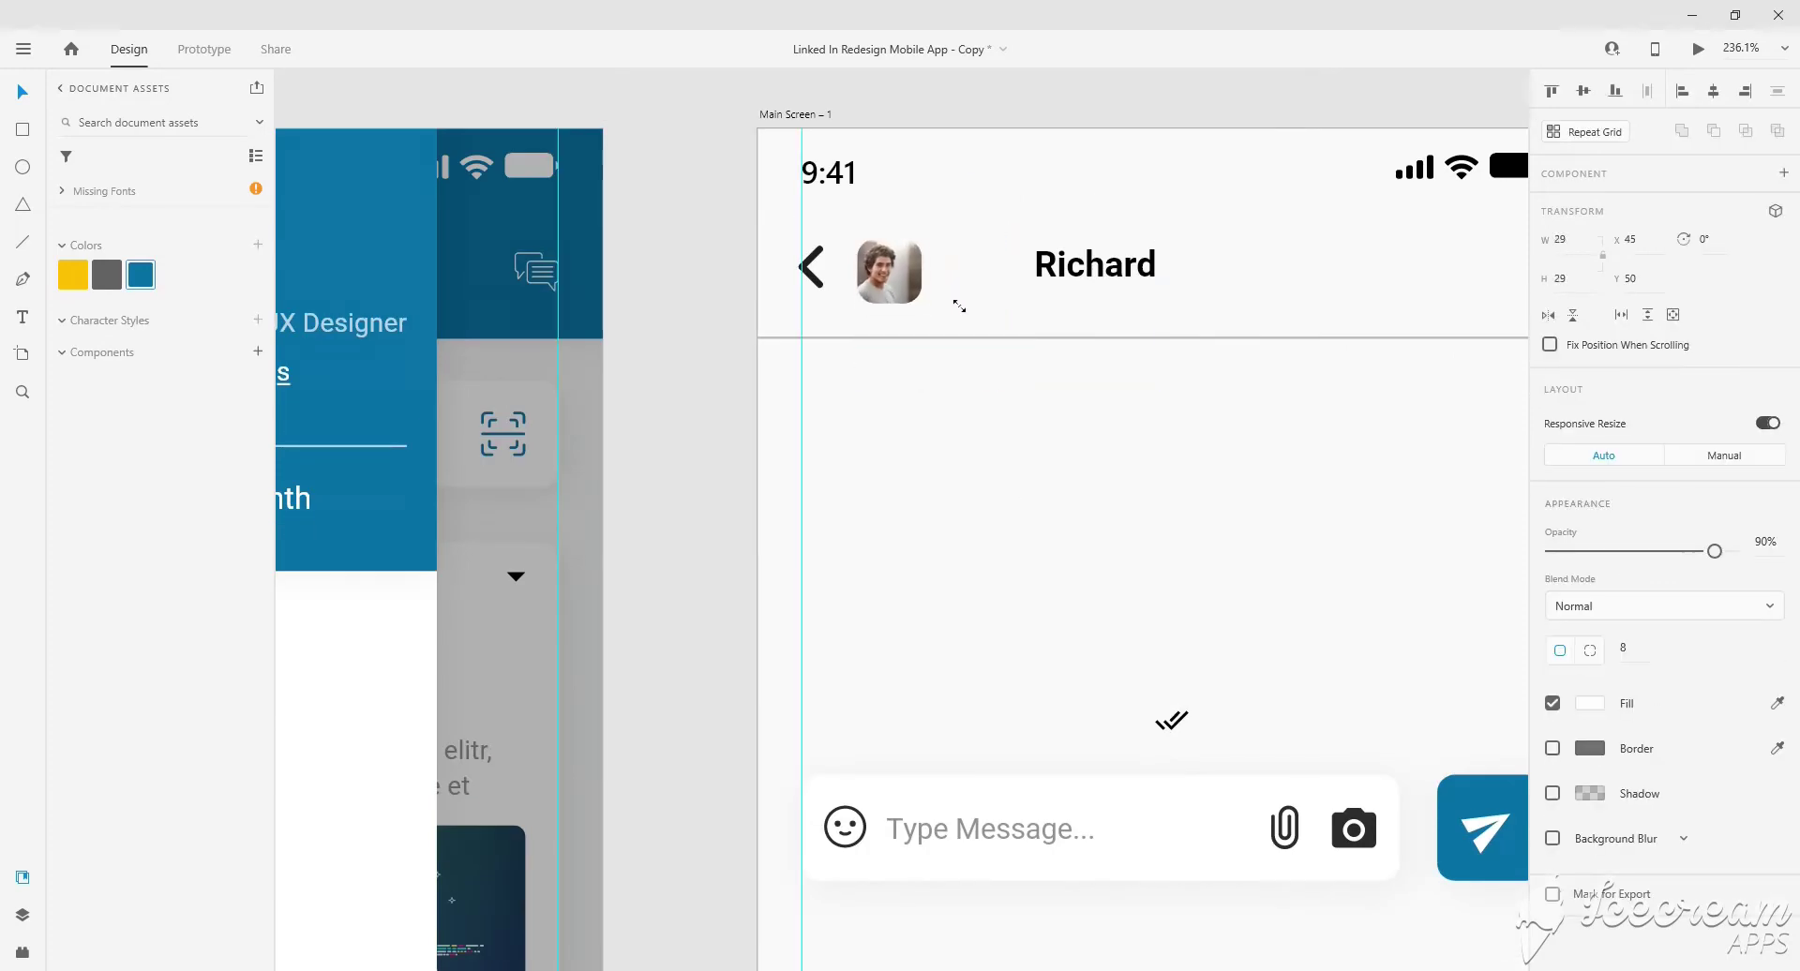
Set the name beside the photo and add a 'Last seen 13:02' status beneath it.
scroll(938, 314, up, 2)
scroll(912, 307, right, 1)
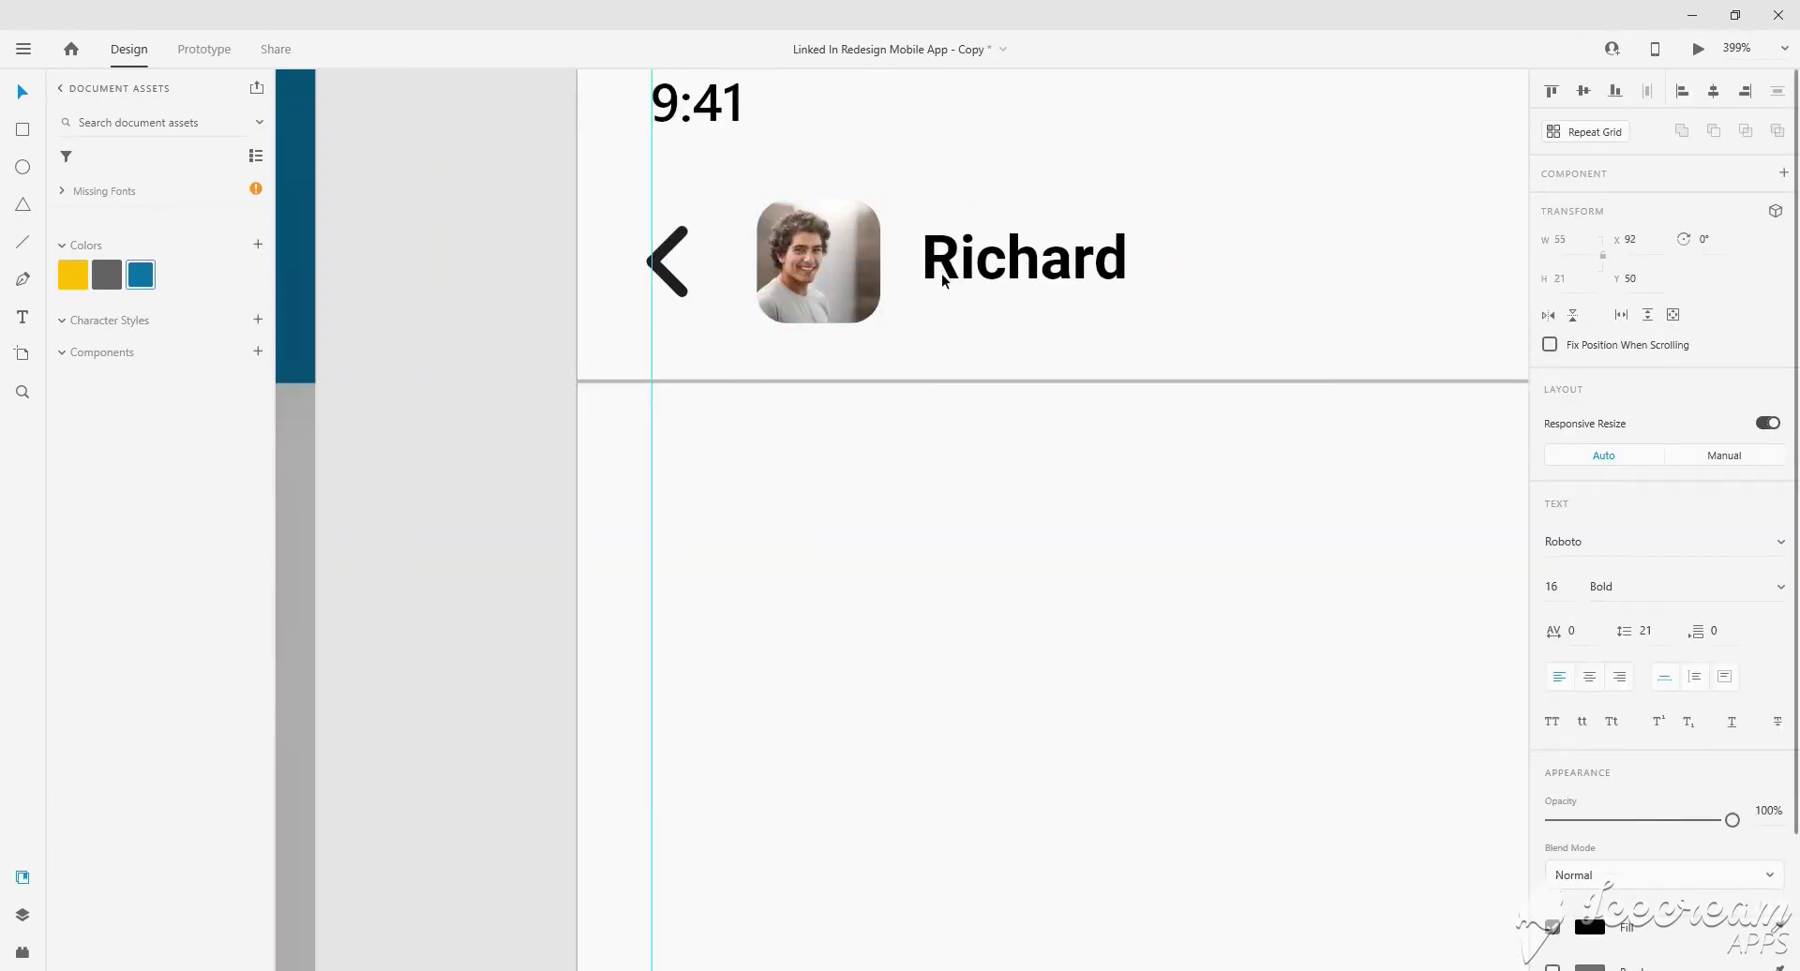
drag(1065, 282, 935, 261)
scroll(940, 263, right, 2)
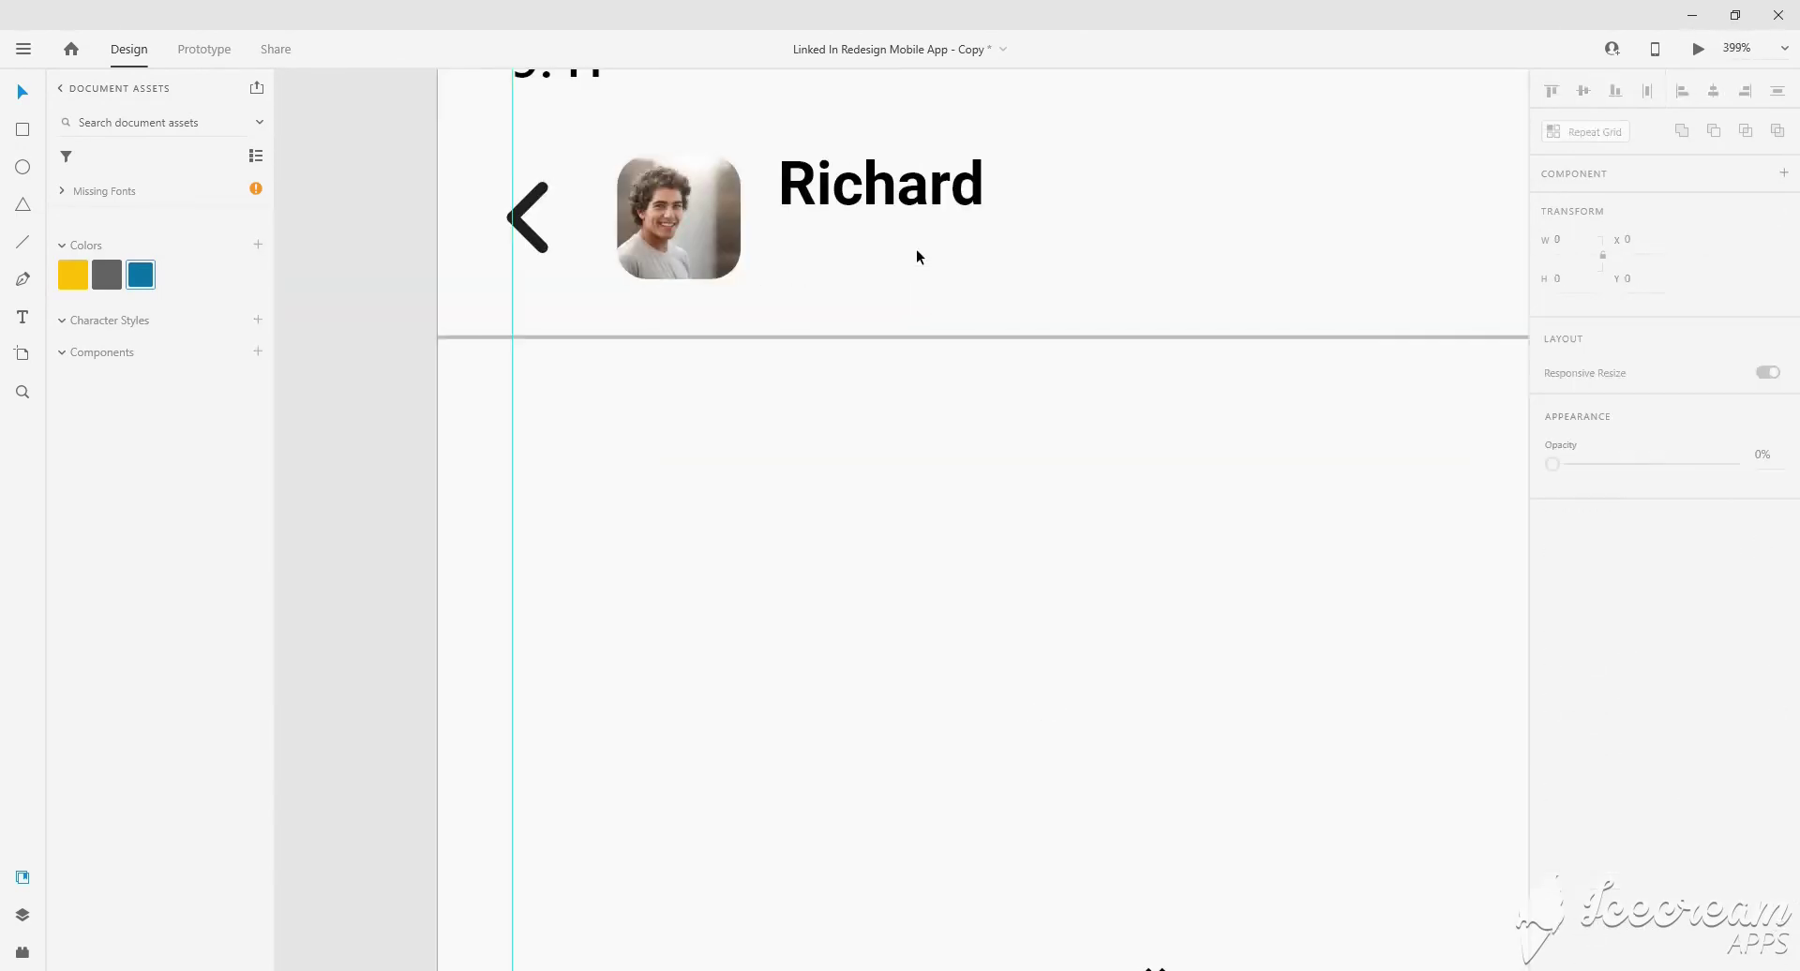
key(ctrl+v)
drag(941, 482, 905, 259)
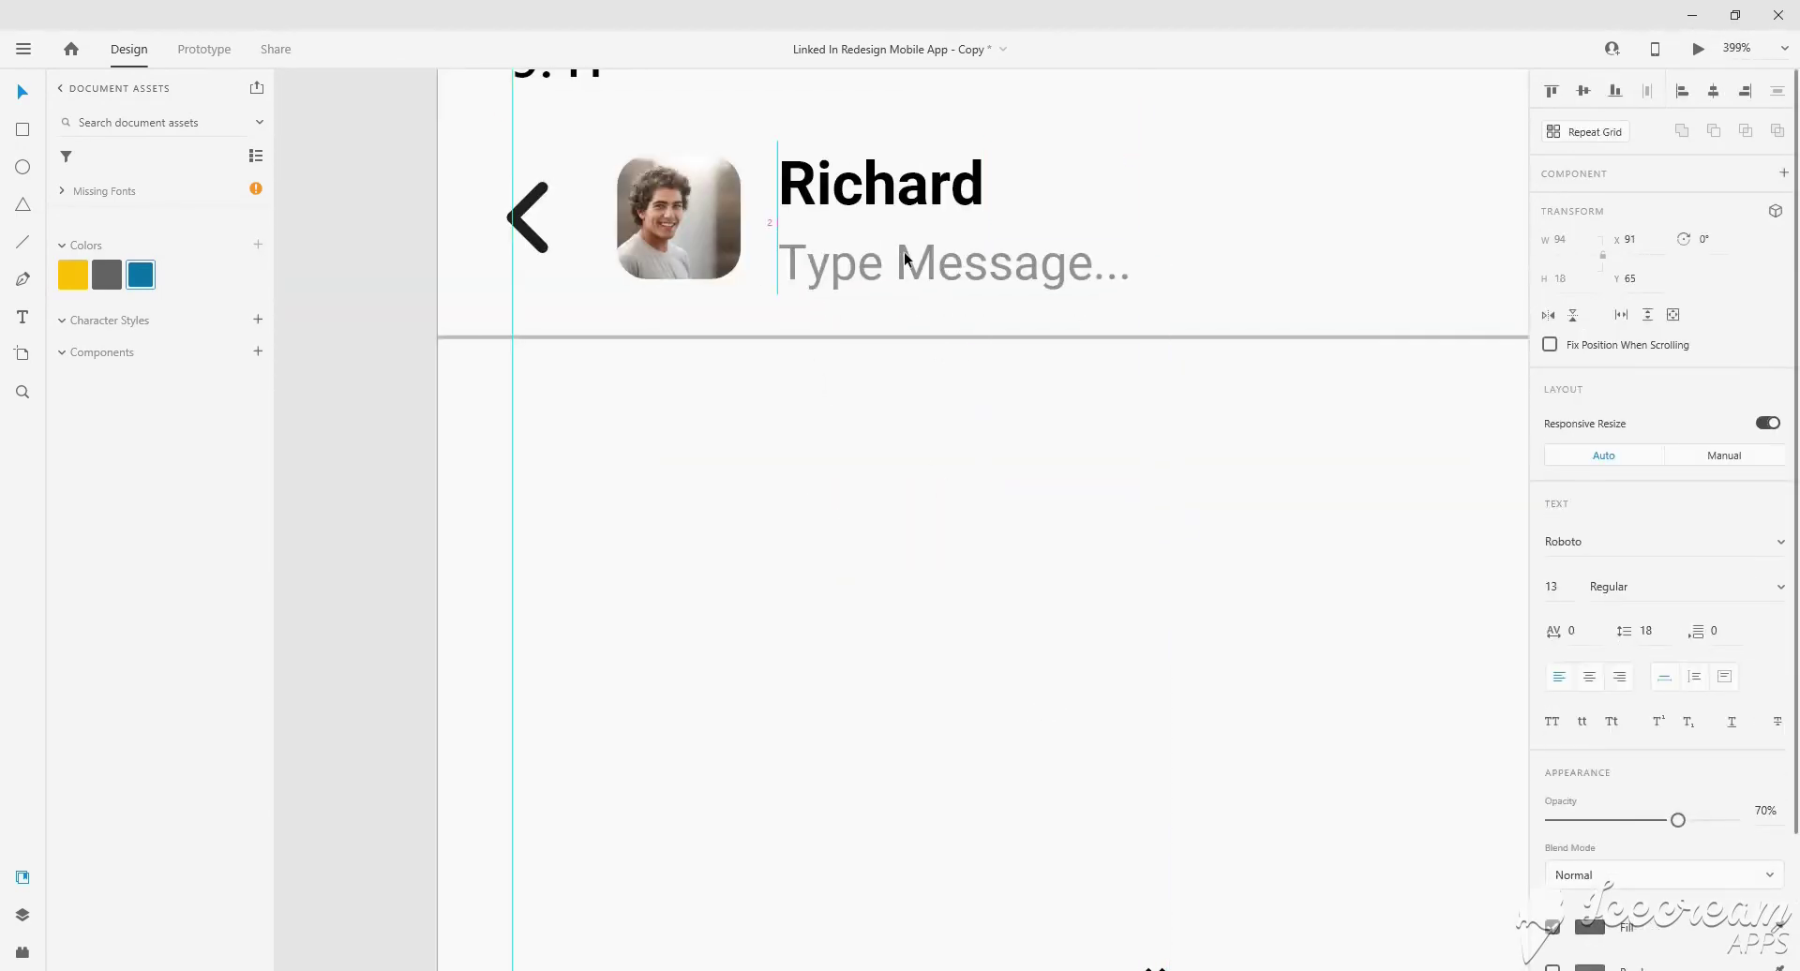
double_click(905, 260)
text(Last seen 13:02)
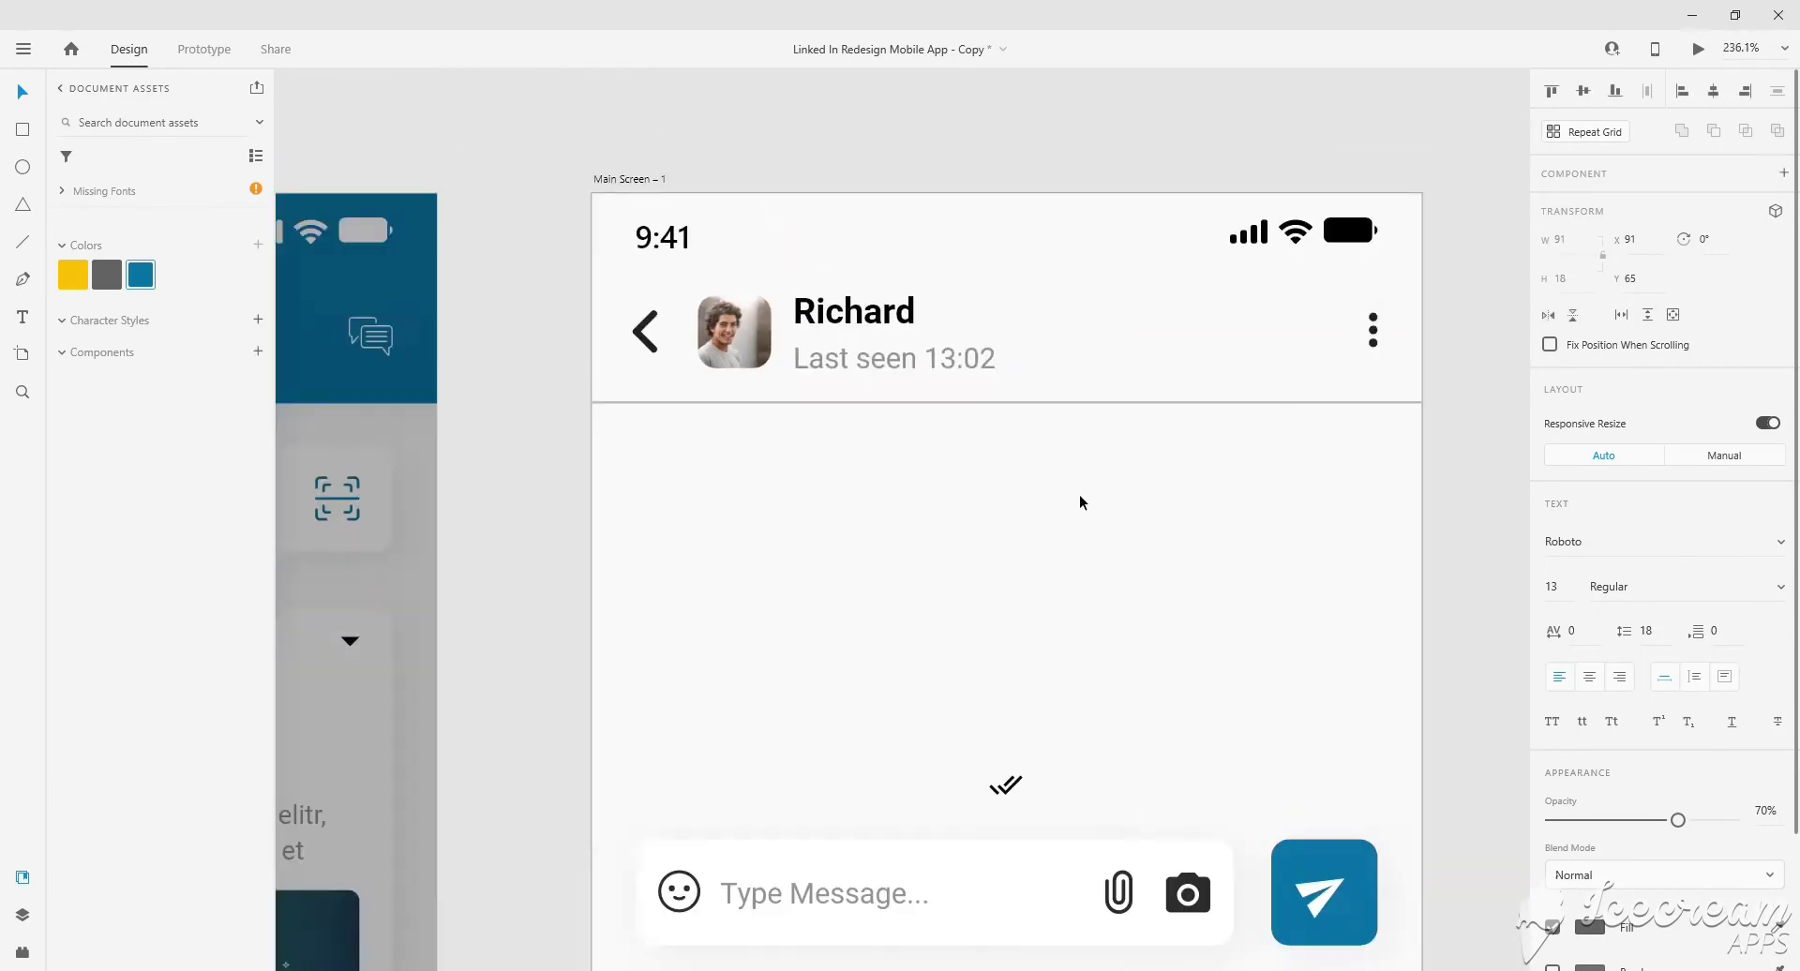
scroll(1079, 493, up, 3)
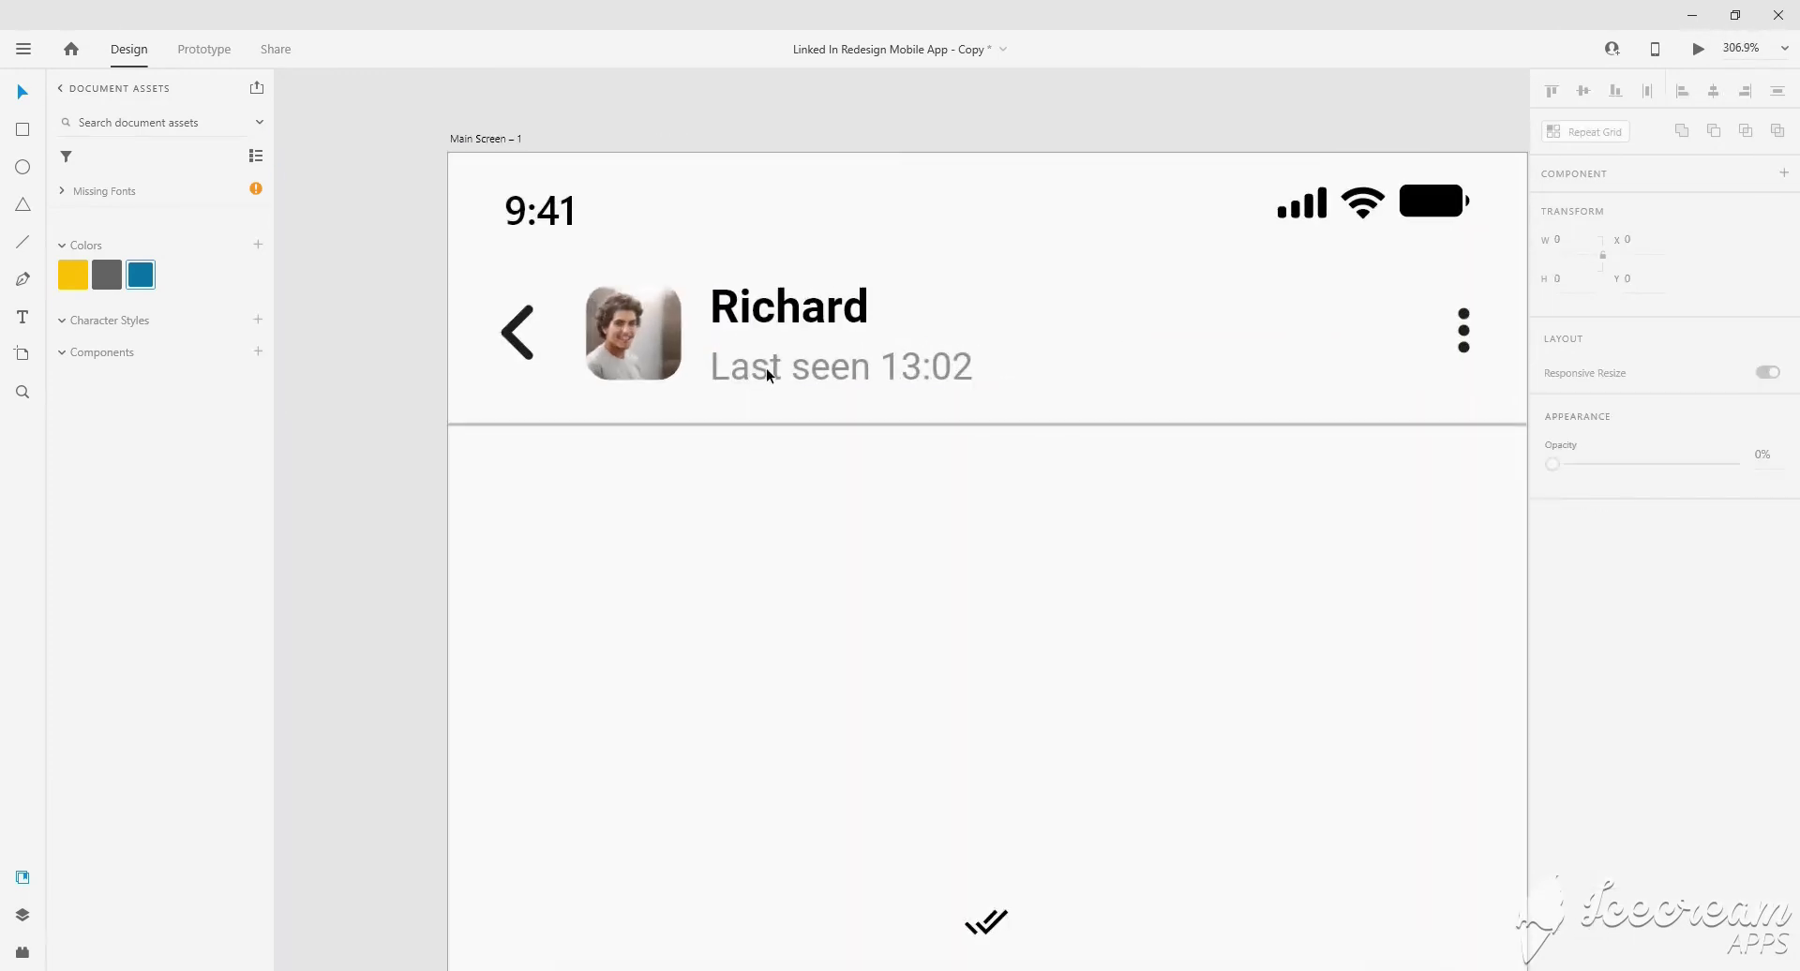
click(778, 309)
drag(767, 353, 769, 358)
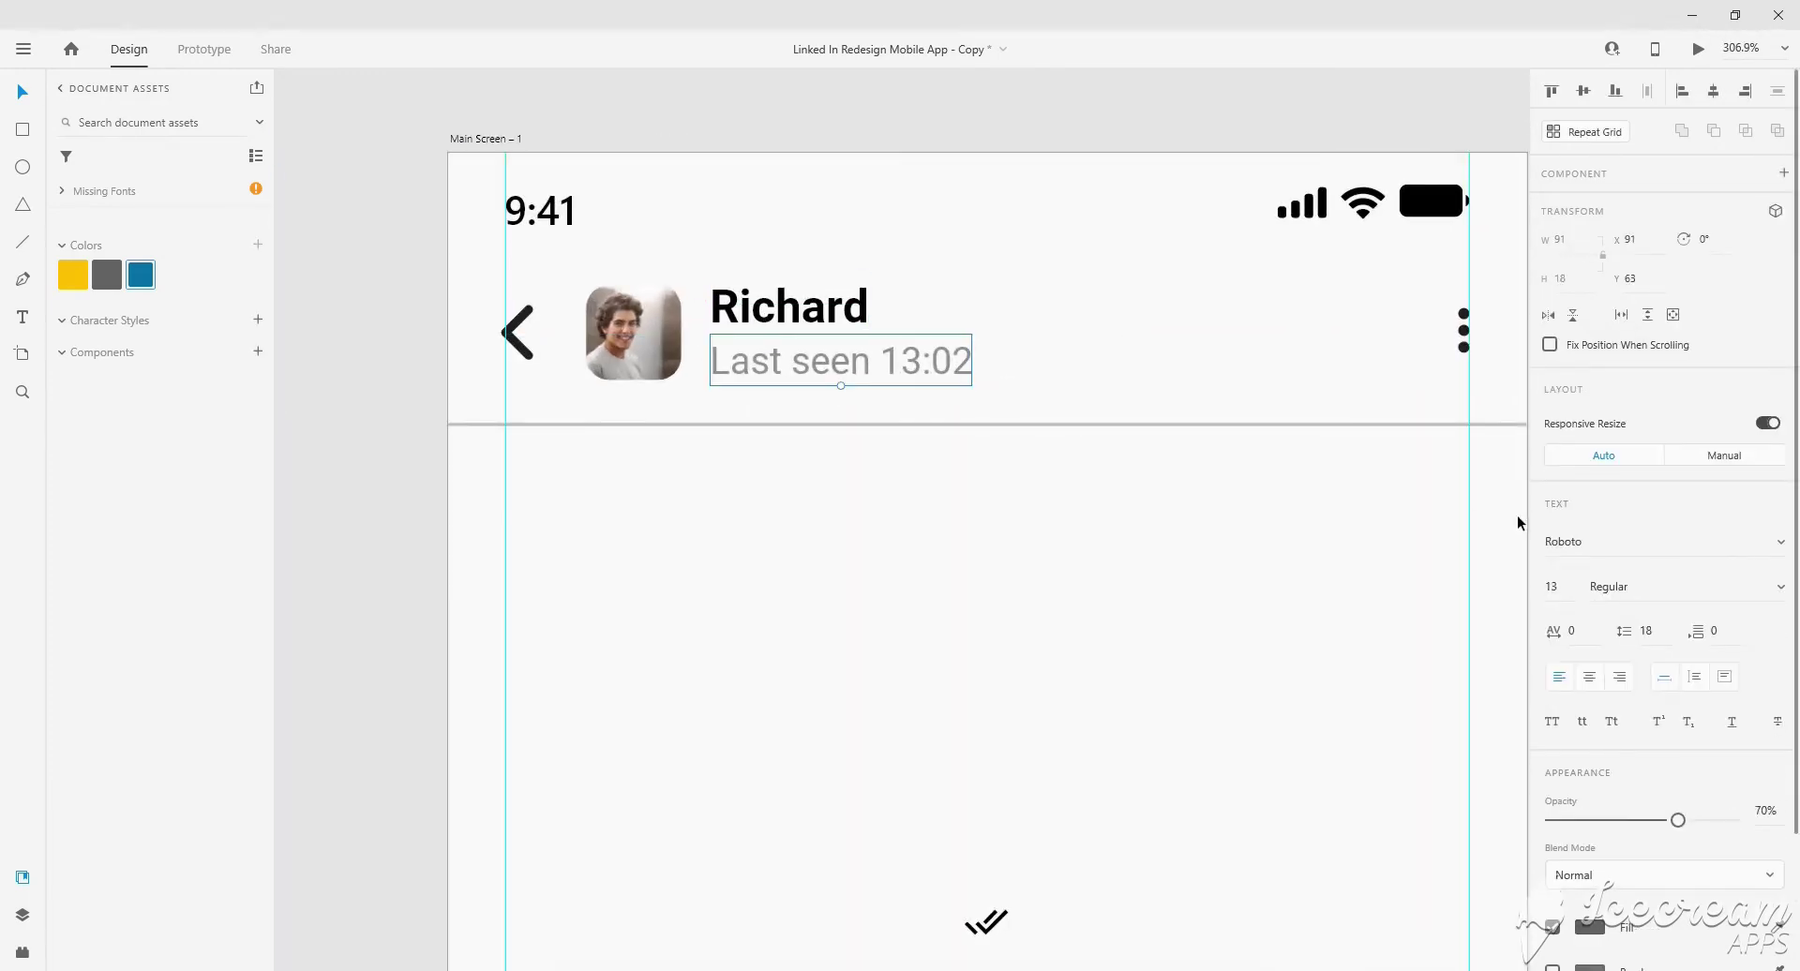
click(1260, 685)
Select the post card below the message bar.
scroll(1183, 572, down, 2)
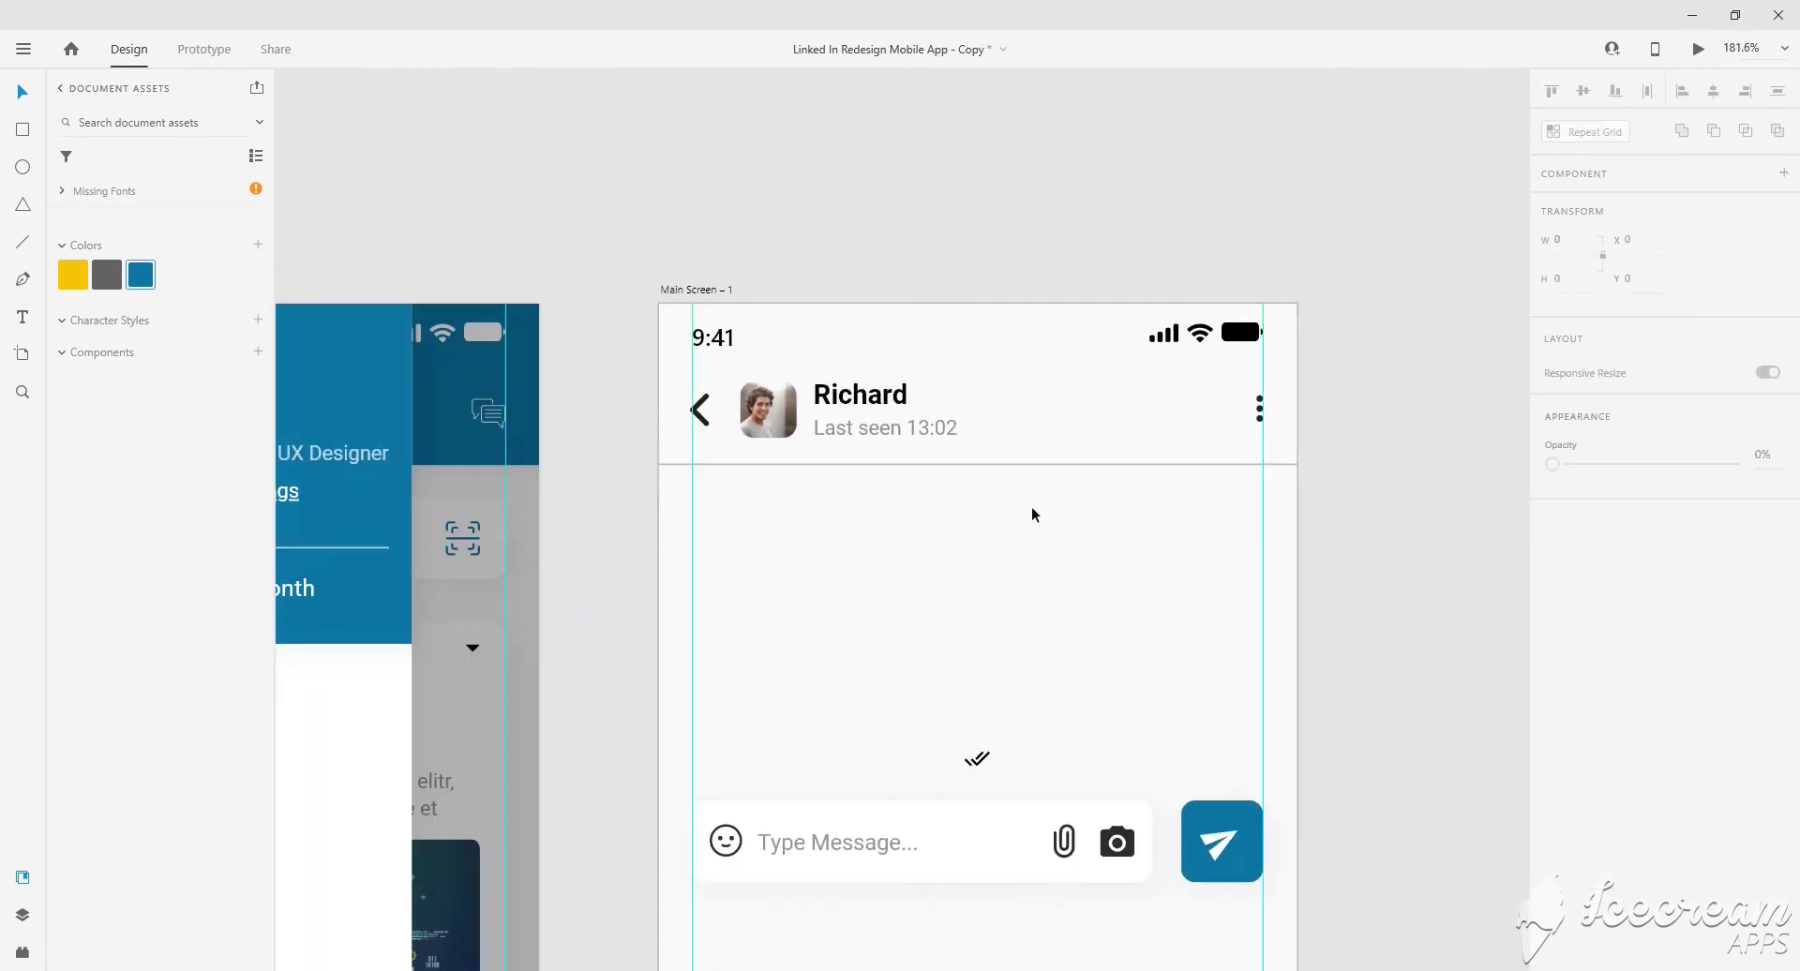
scroll(1039, 514, down, 1)
scroll(1037, 744, down, 1)
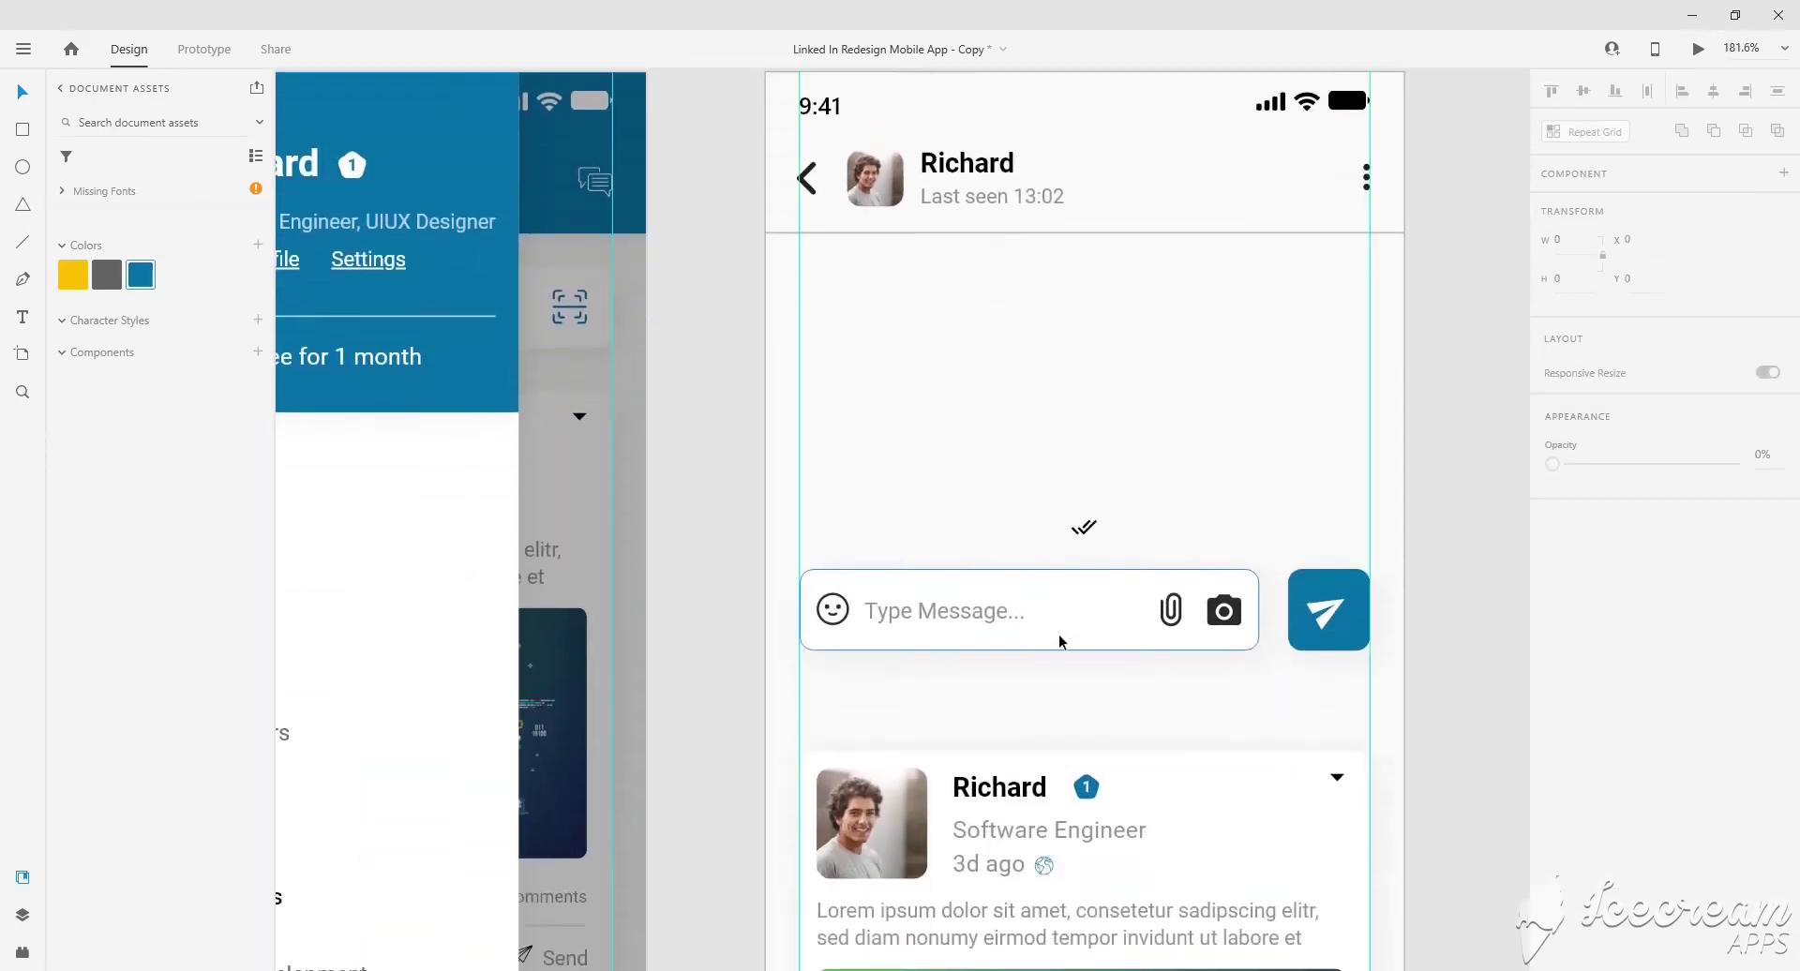
scroll(1060, 634, down, 5)
scroll(1065, 572, down, 4)
click(1078, 525)
Delete the post card and move the message bar to the screen's bottom.
key(Delete)
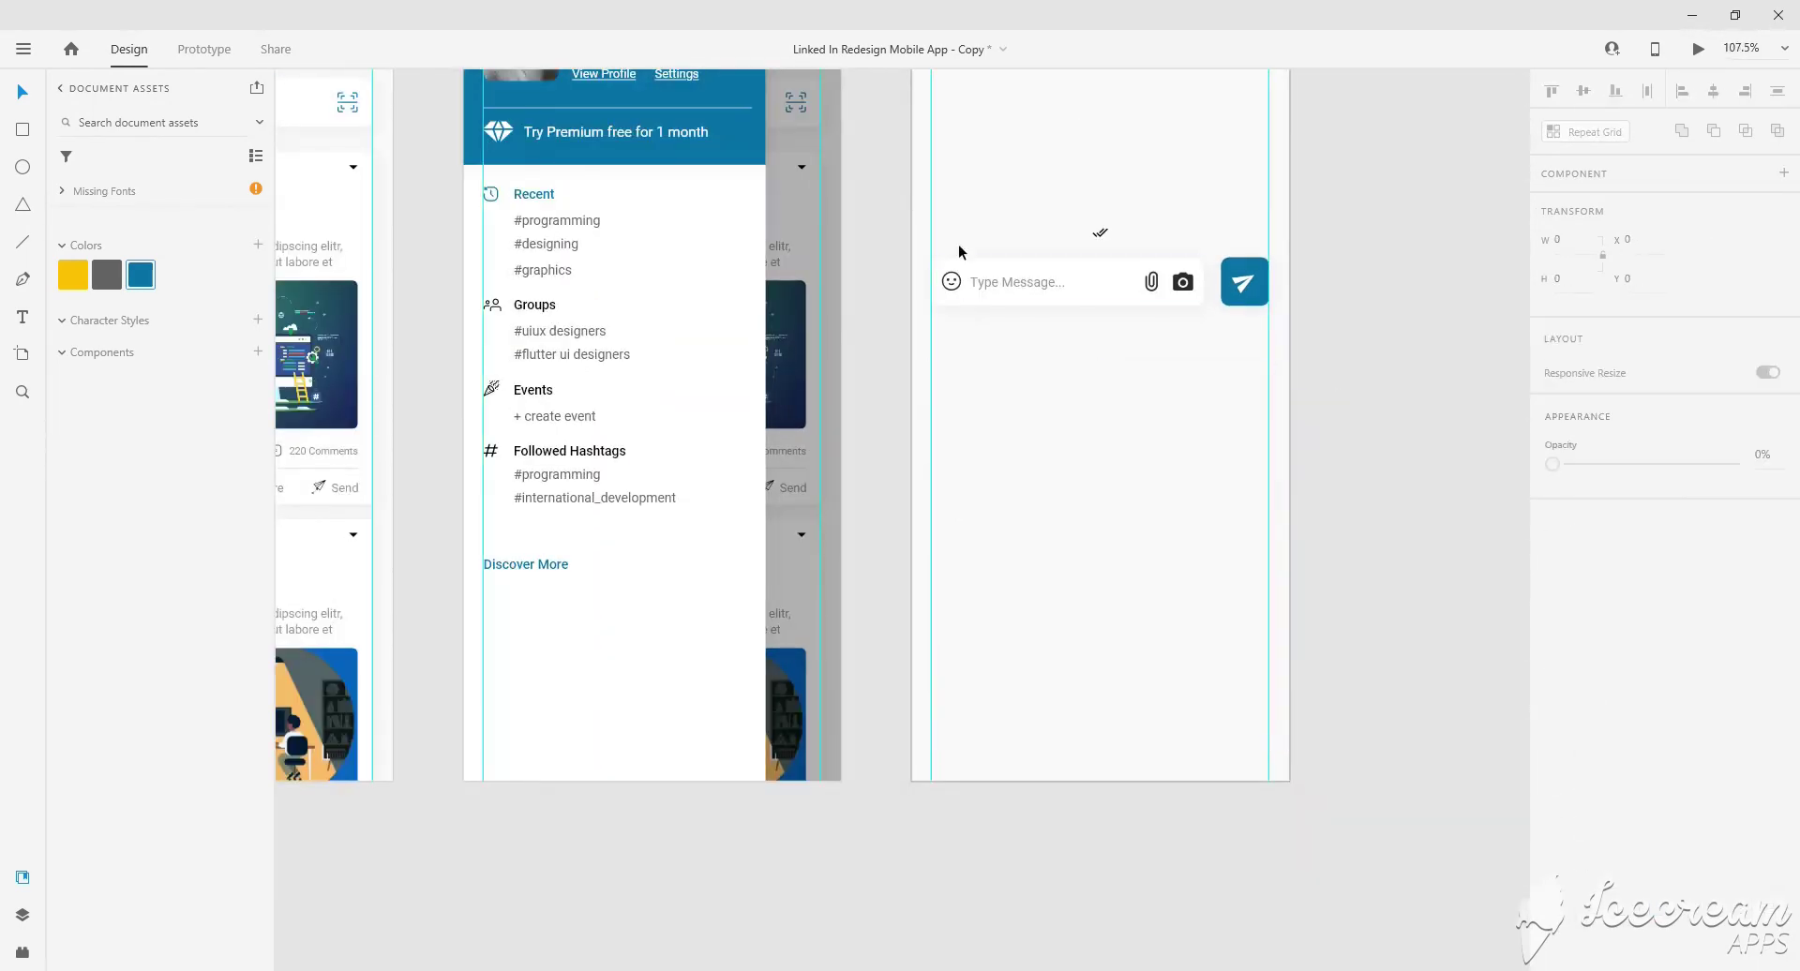
drag(950, 252, 1259, 342)
drag(1111, 273, 1133, 723)
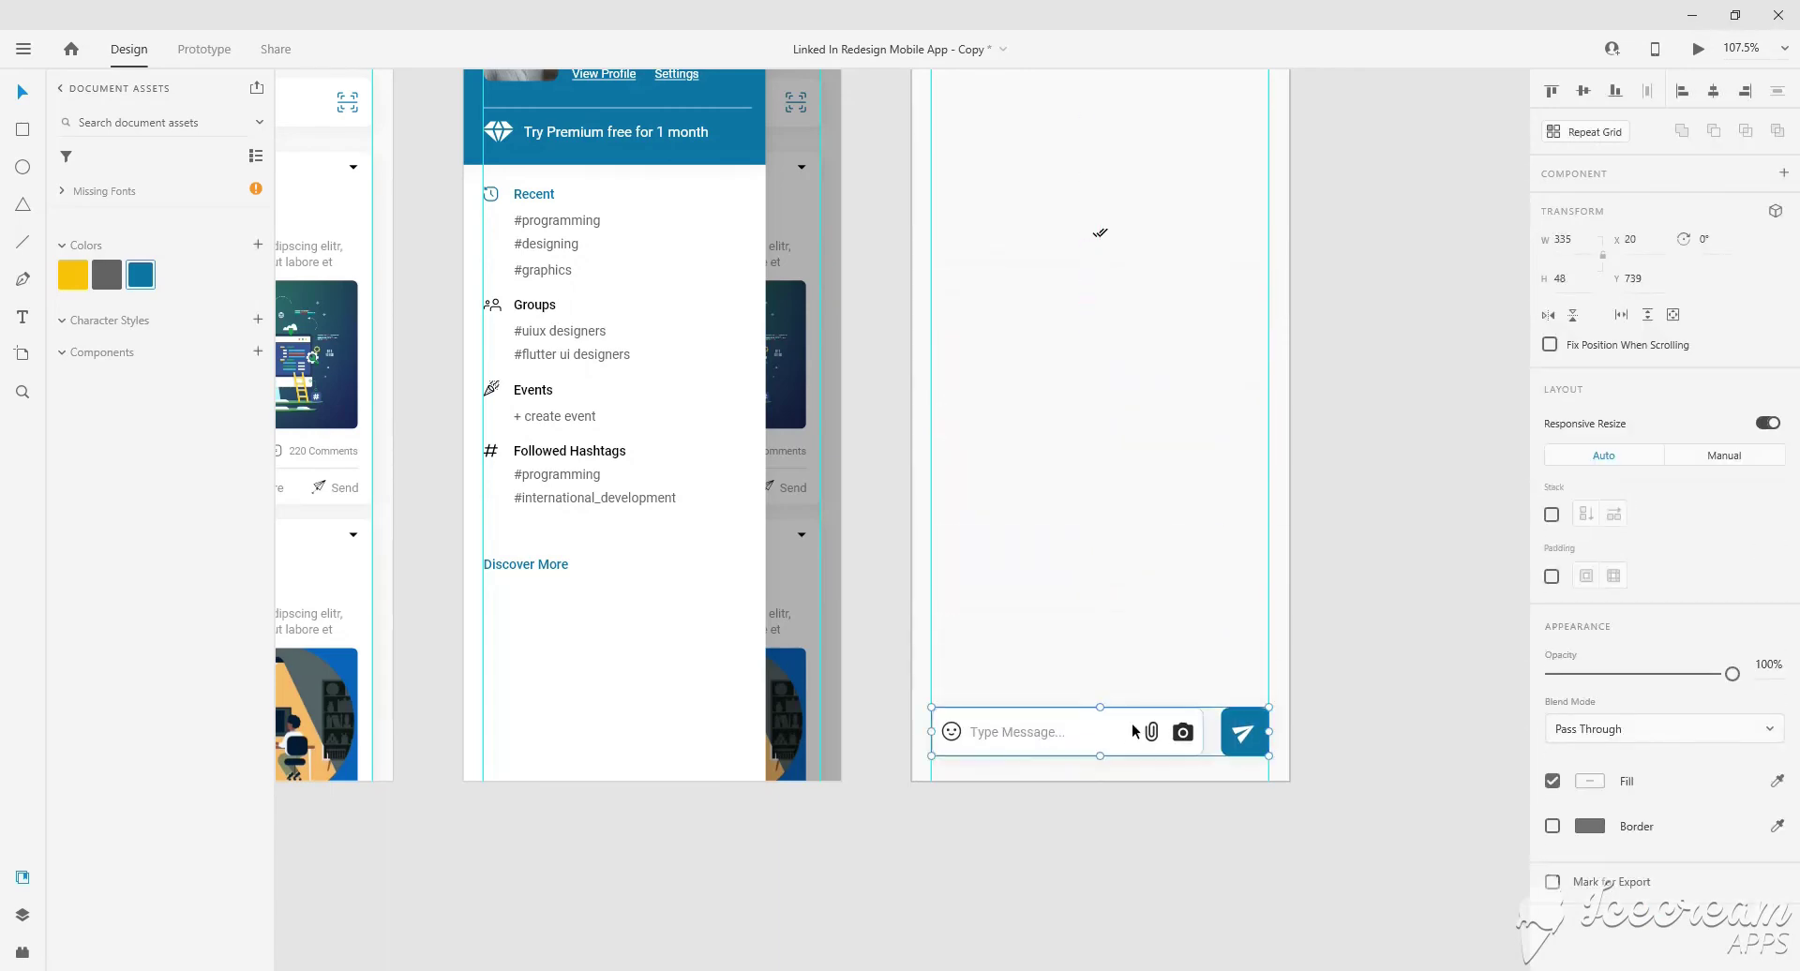
Select the double-check icon beside the Main Screen artboard.
scroll(1129, 724, up, 3)
click(1129, 724)
click(1088, 515)
scroll(1105, 528, up, 10)
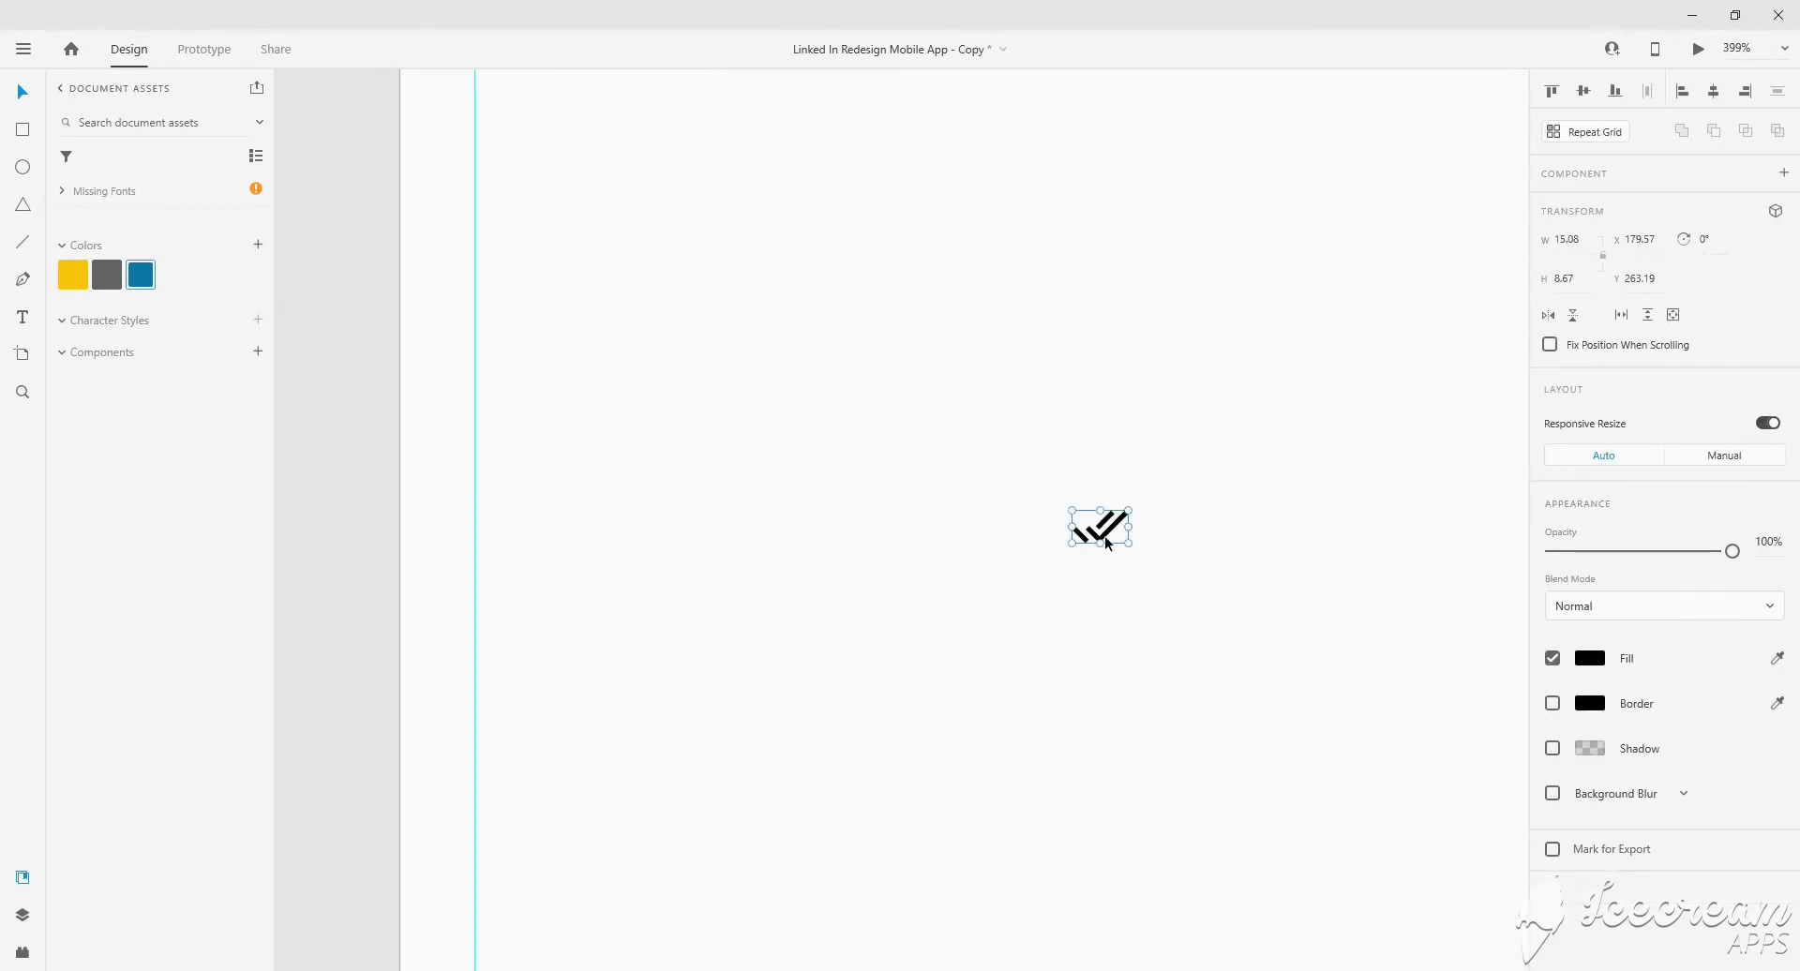
scroll(1119, 530, down, 8)
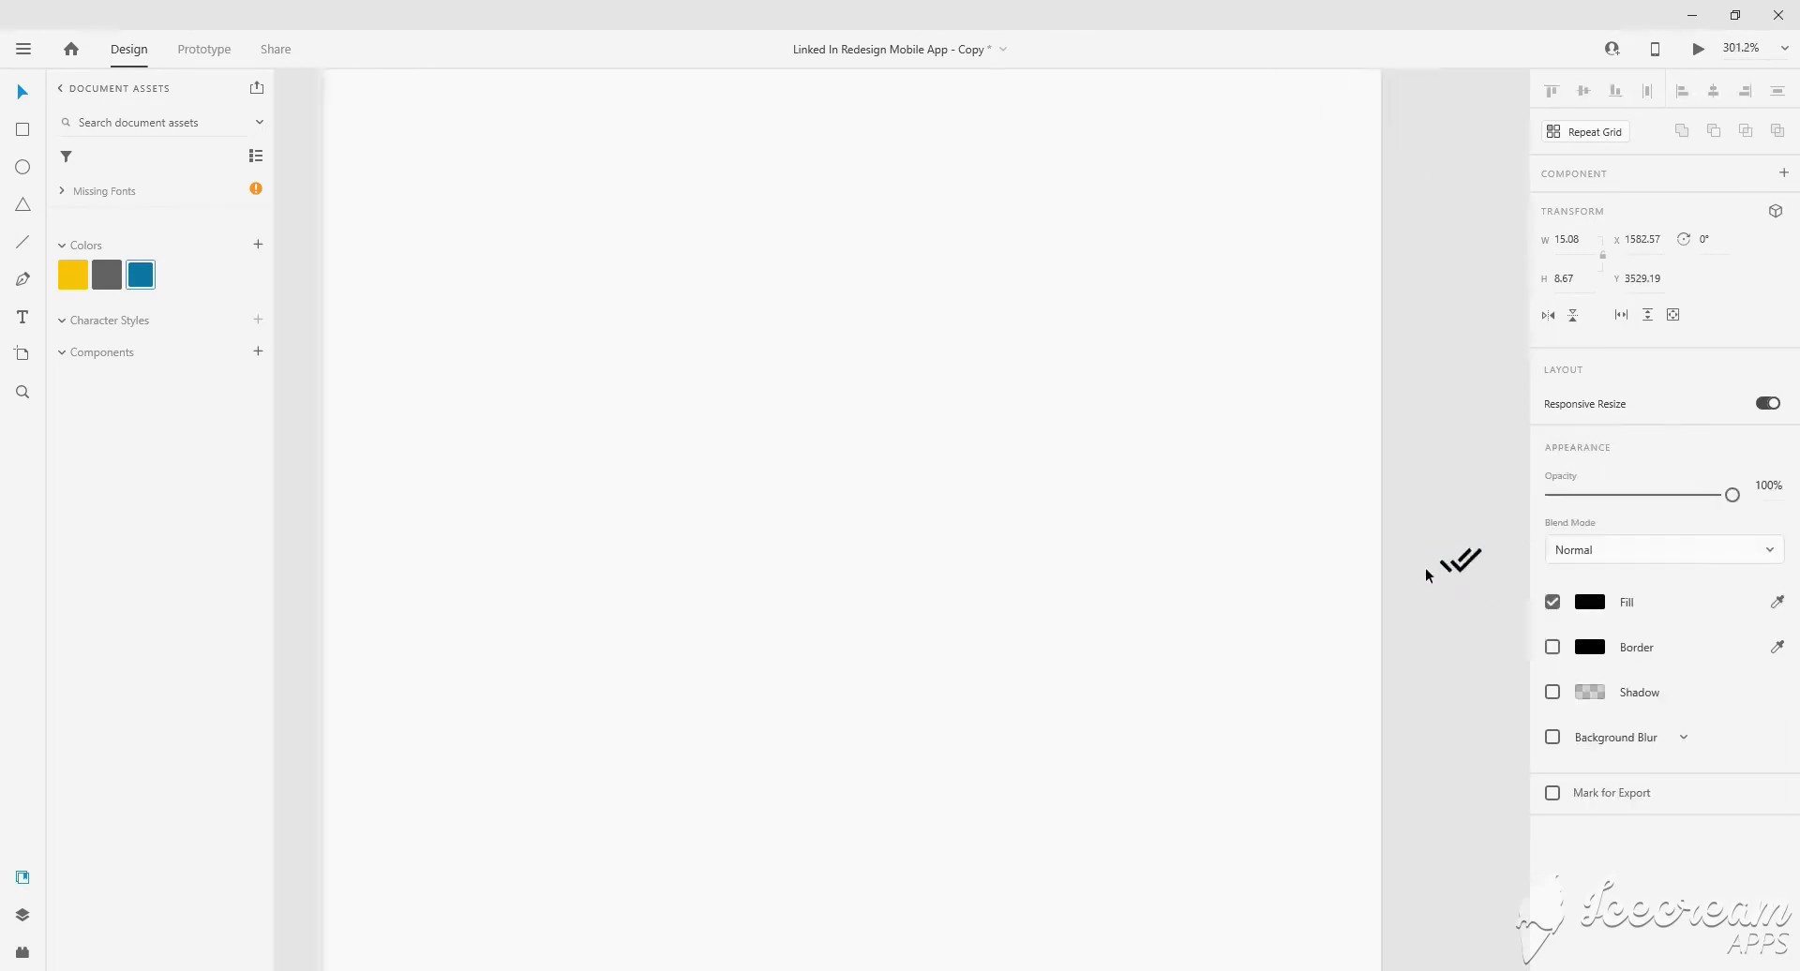
scroll(1247, 492, right, 1)
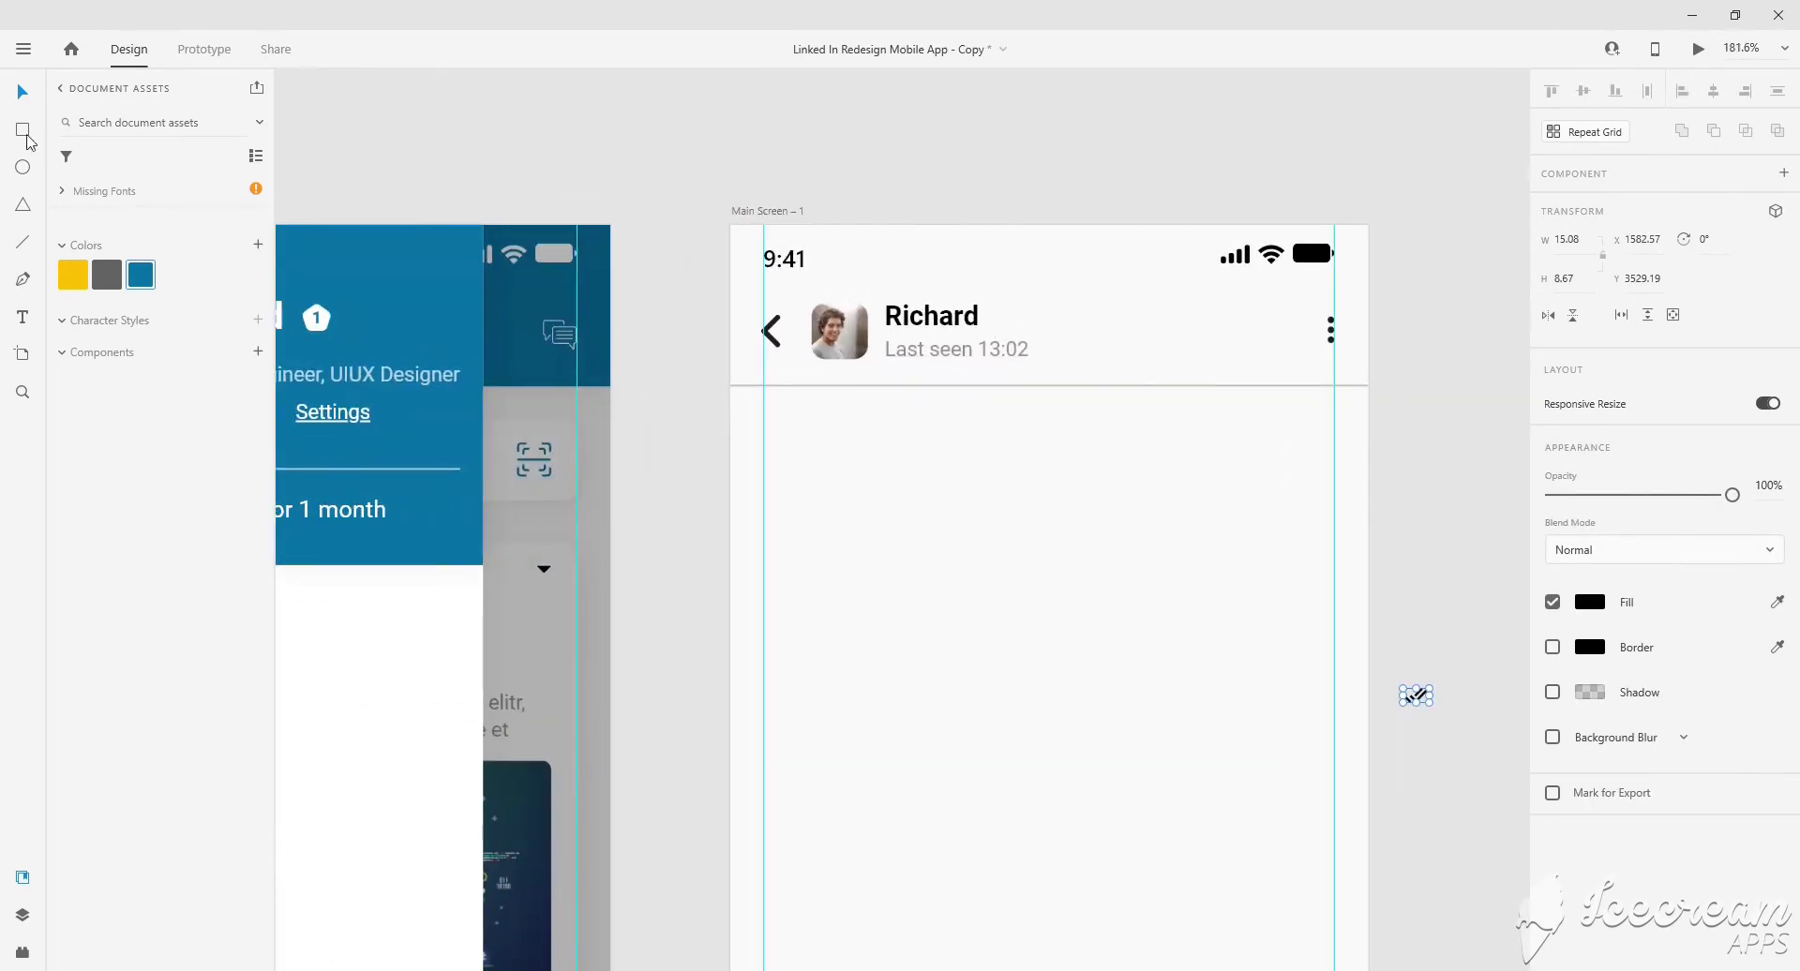
Draw a 180-wide rectangle below the chat header with rounded corners.
drag(764, 439, 1057, 574)
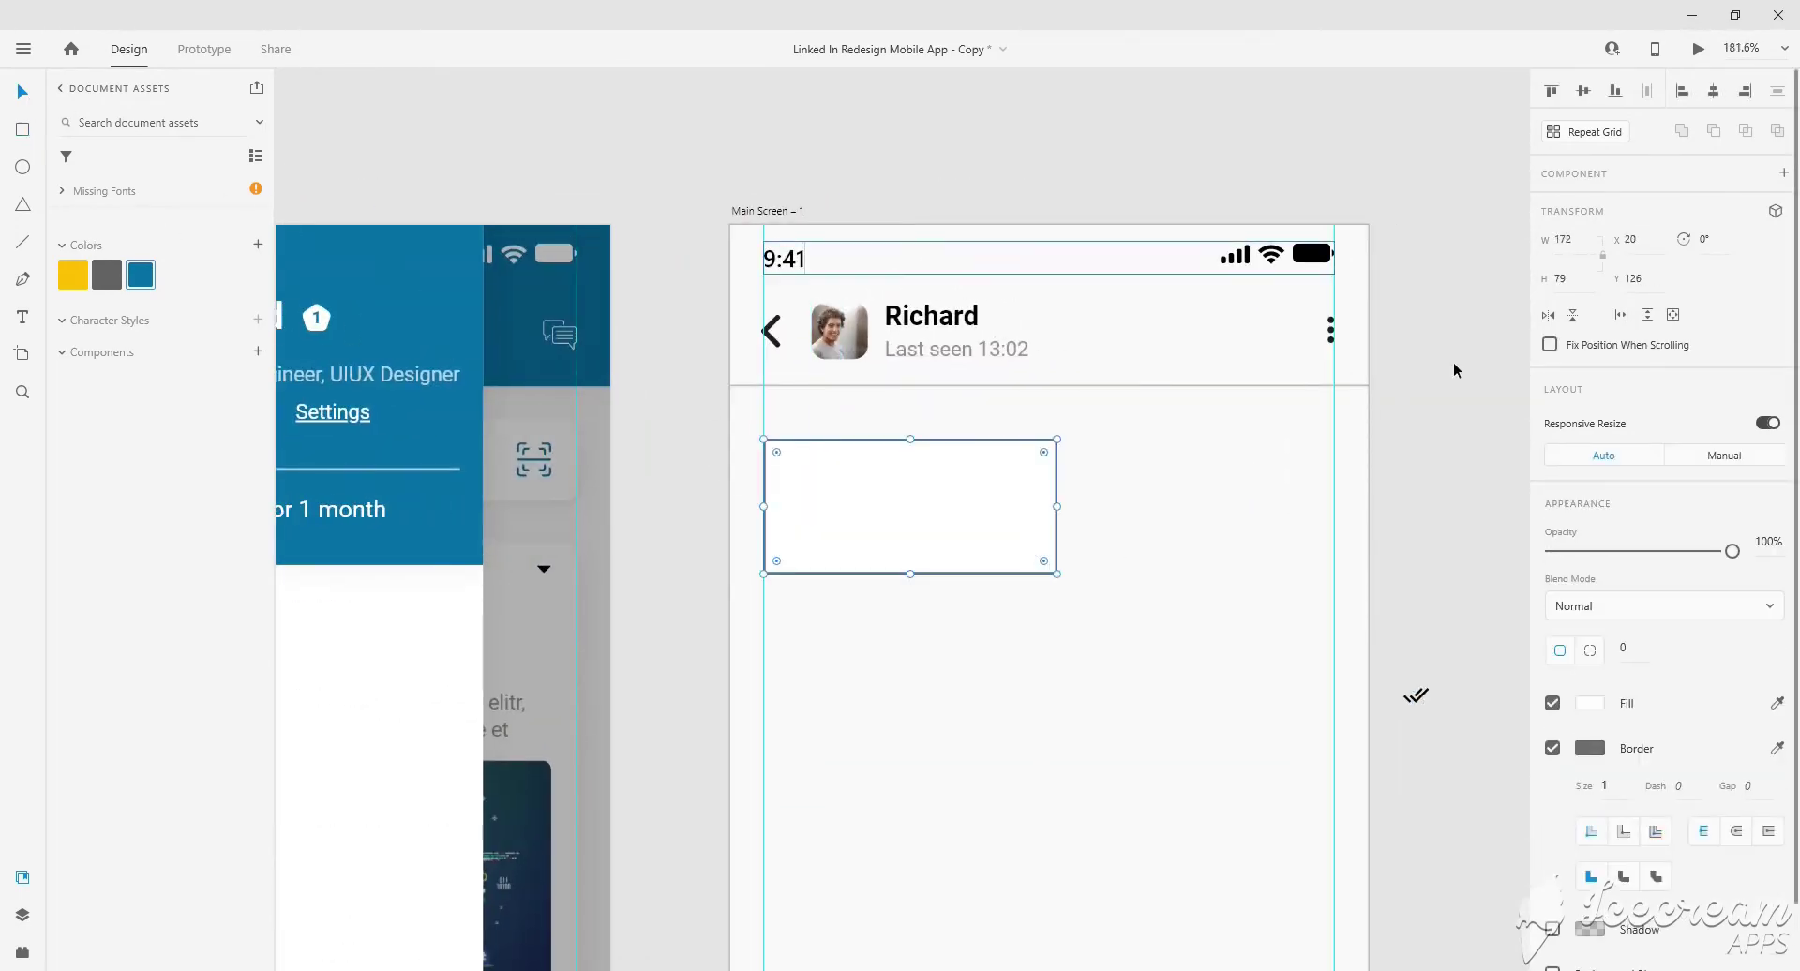
click(1584, 279)
text(60)
click(1572, 236)
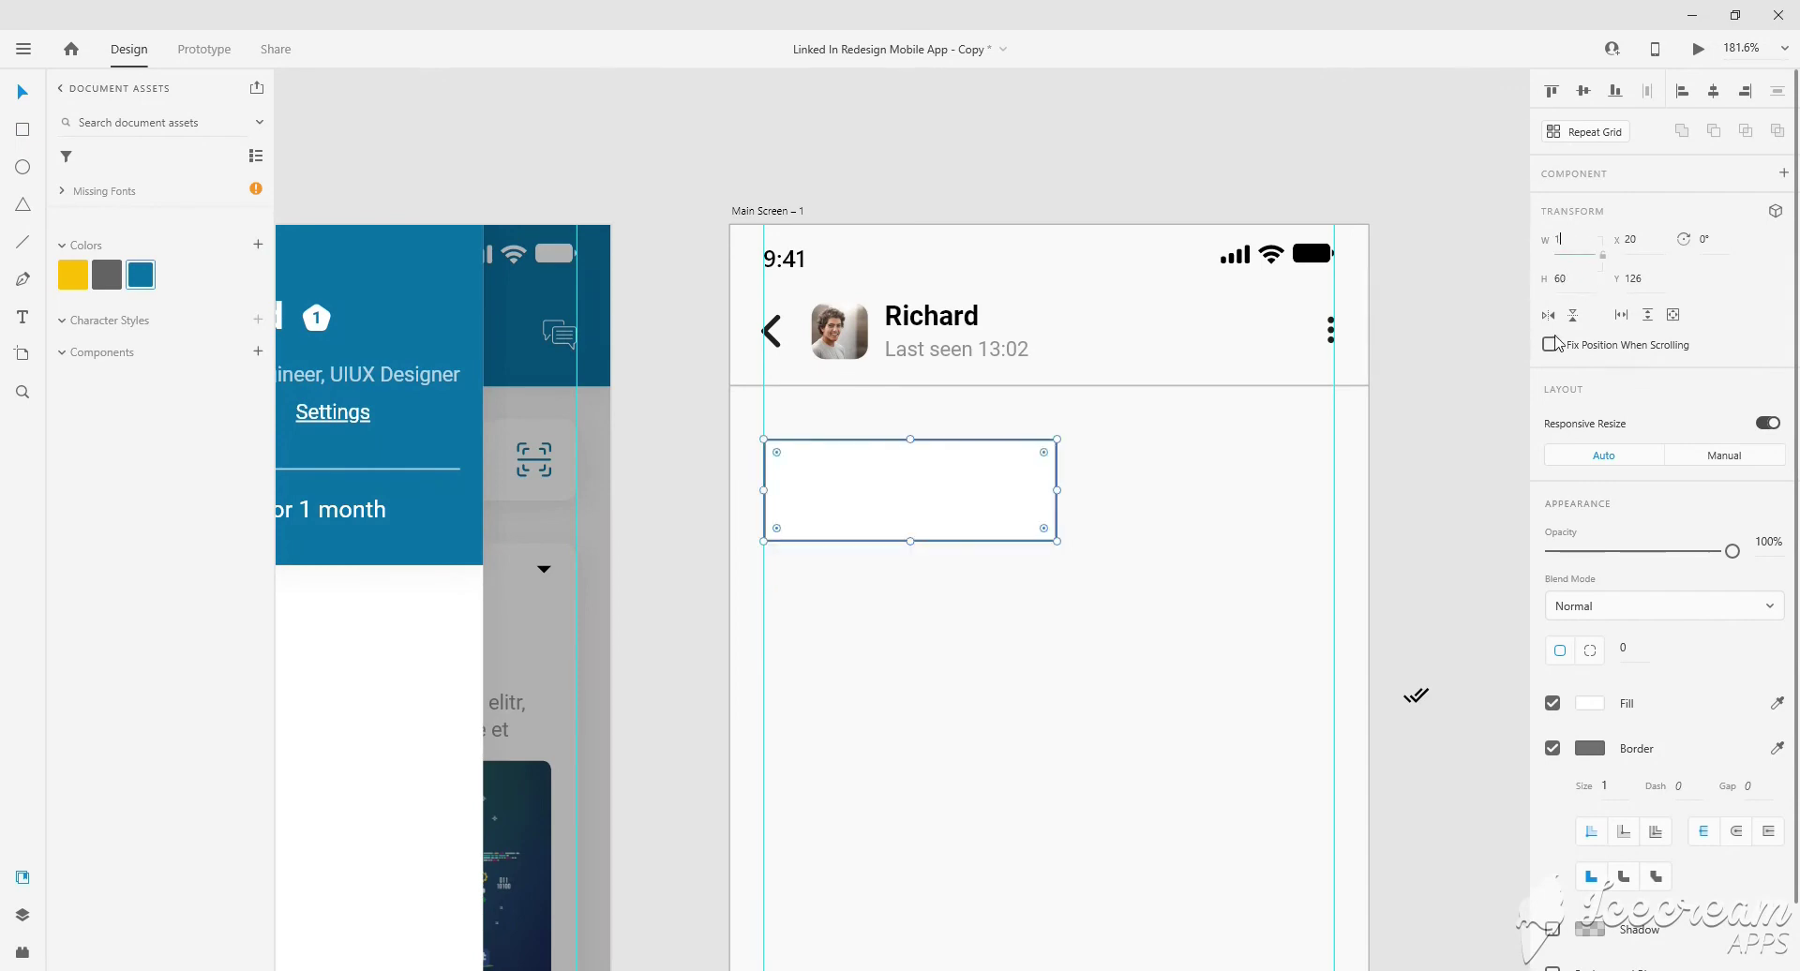
text(180)
key(Return)
drag(1058, 454, 1050, 462)
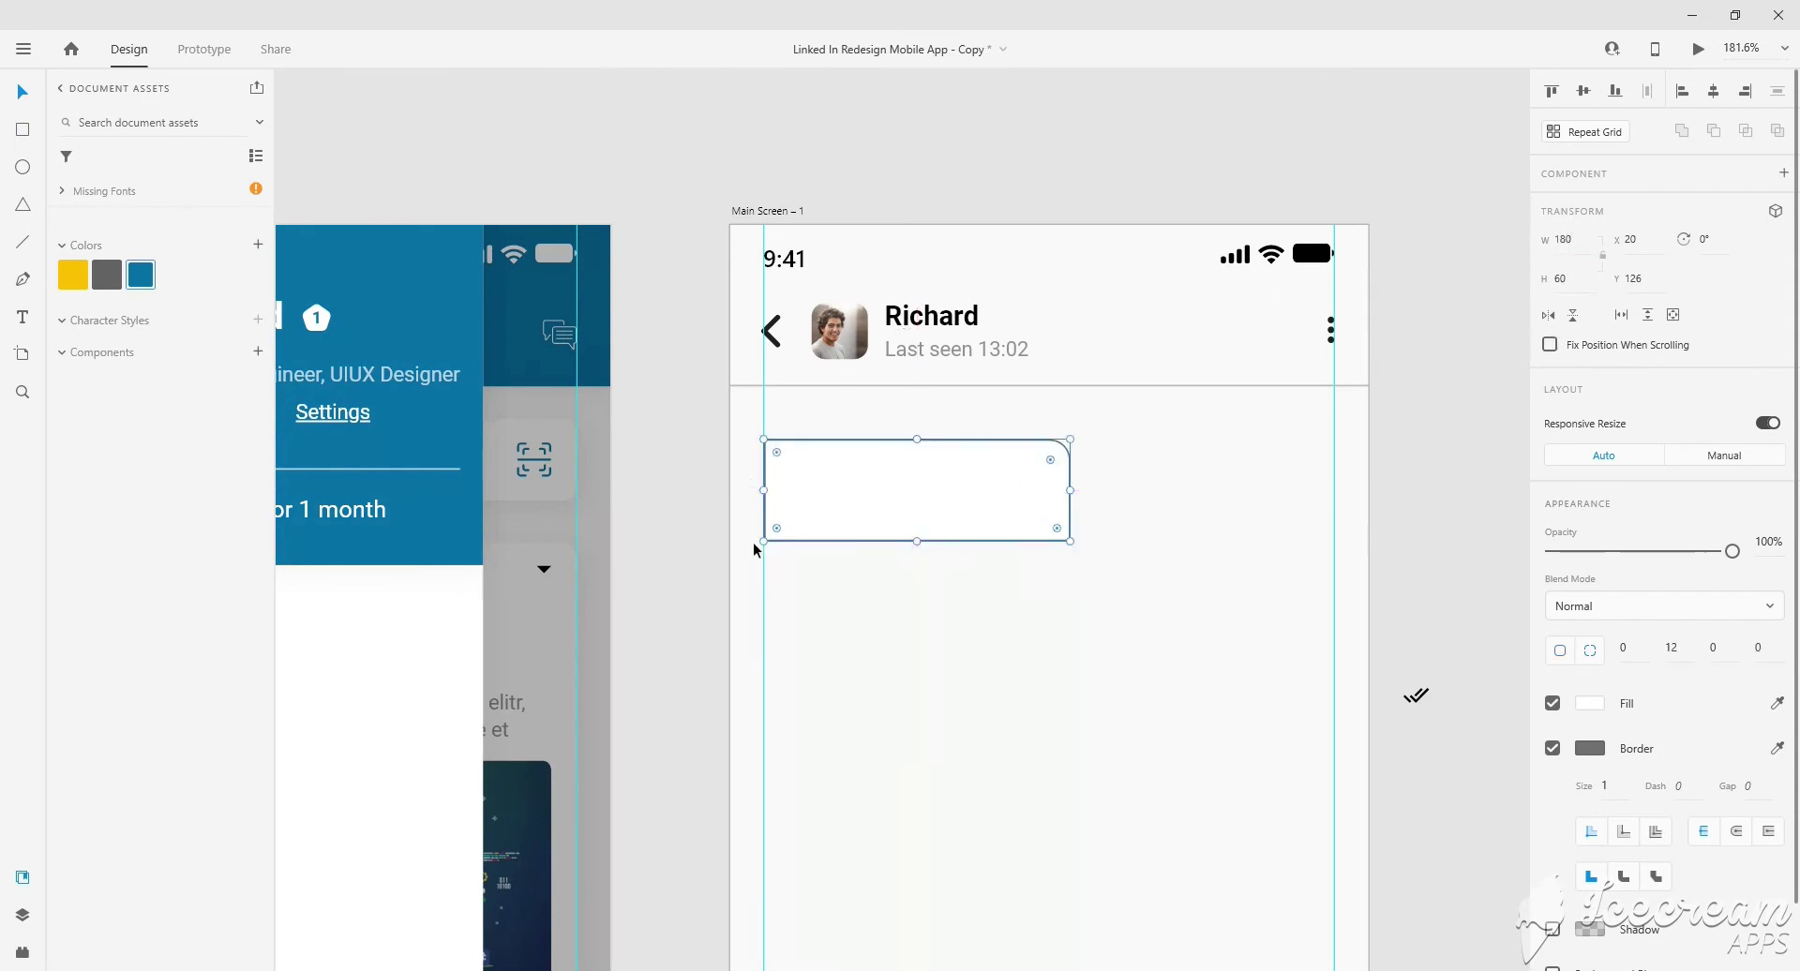
drag(802, 518, 789, 519)
Fill the bubble with the blue document colour and remove its border.
click(1285, 699)
scroll(1295, 555, down, 2)
click(1060, 539)
click(1590, 704)
click(1388, 837)
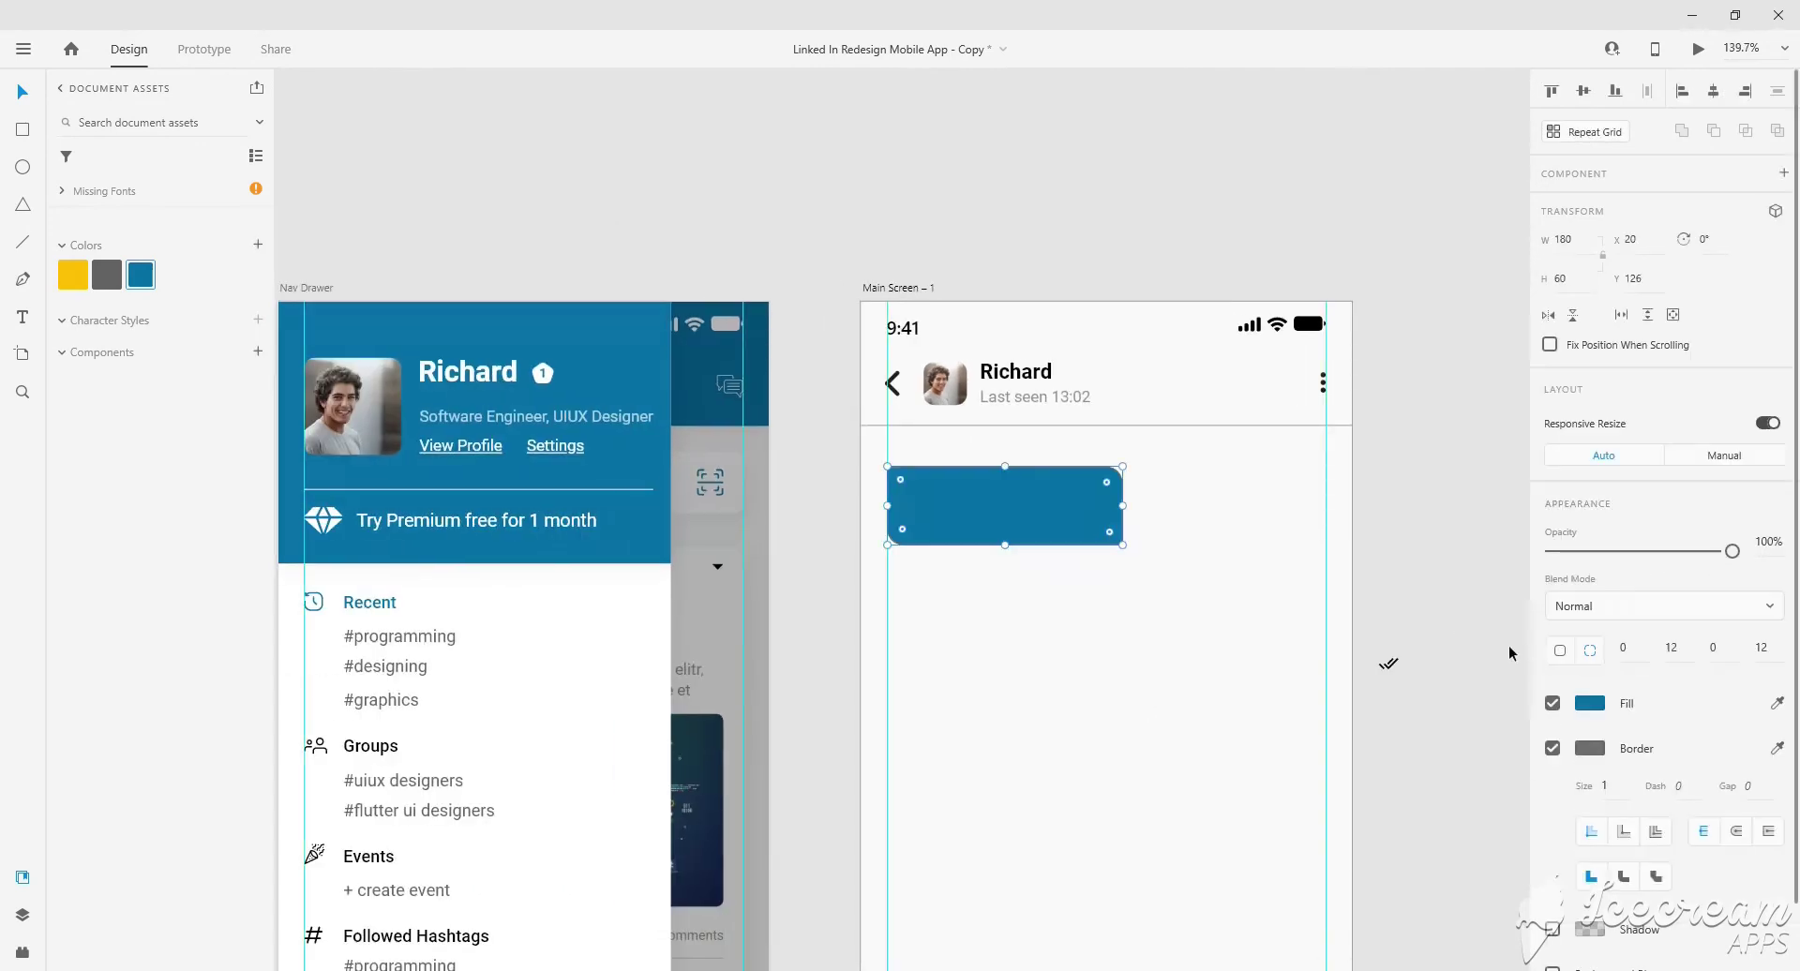
click(1553, 748)
click(1116, 658)
Duplicate the bubble lower right, make it white with a drop shadow offset 2.
click(1054, 499)
mouse_move(1054, 499)
mouse_down()
mouse_move(1054, 616)
mouse_move(1224, 594)
mouse_up()
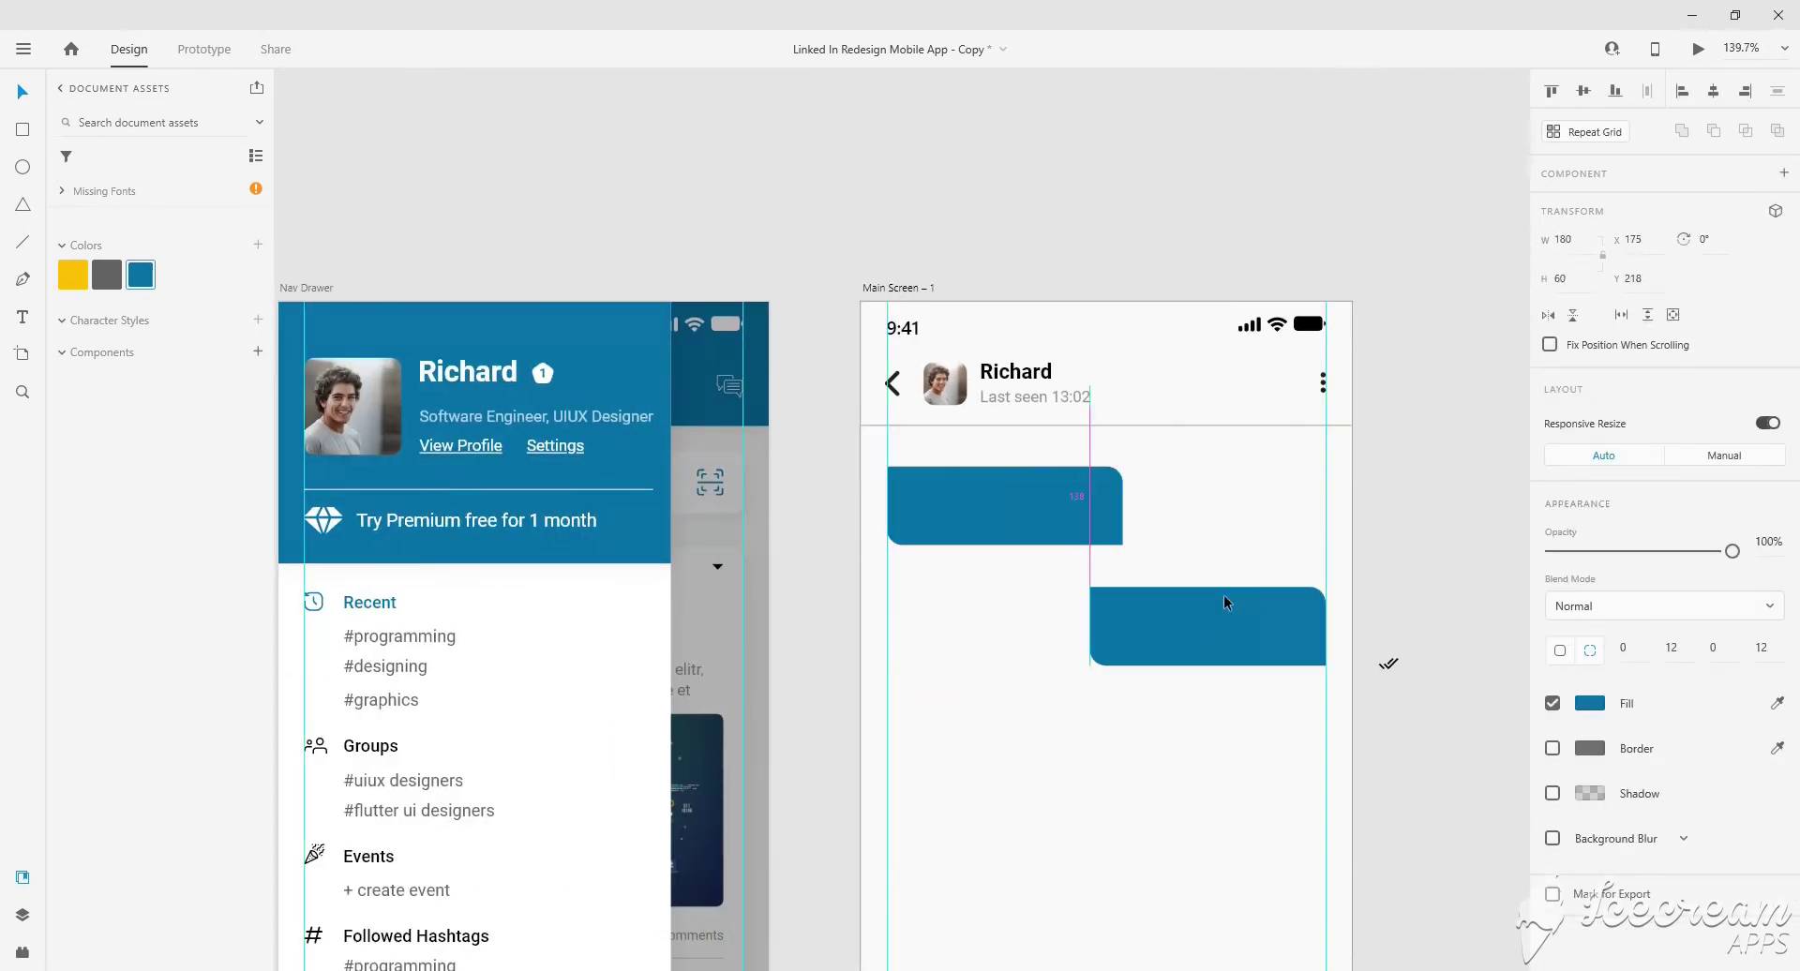
scroll(1252, 674, up, 2)
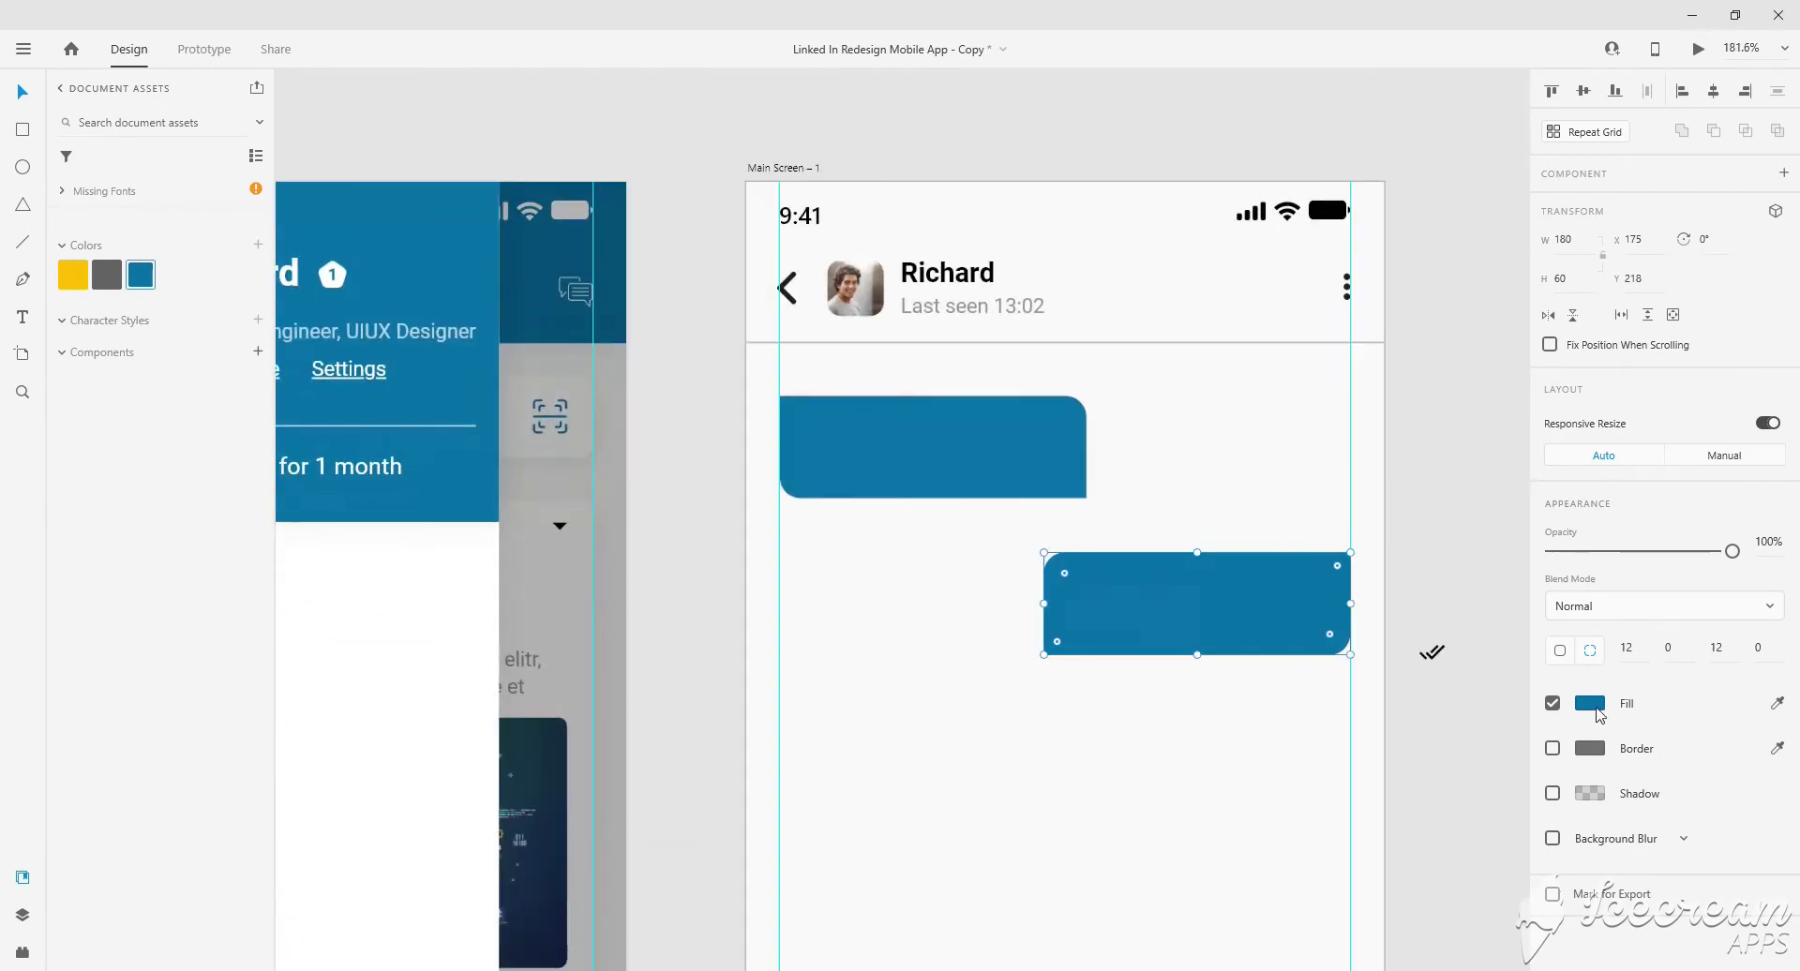
click(1590, 704)
click(1591, 793)
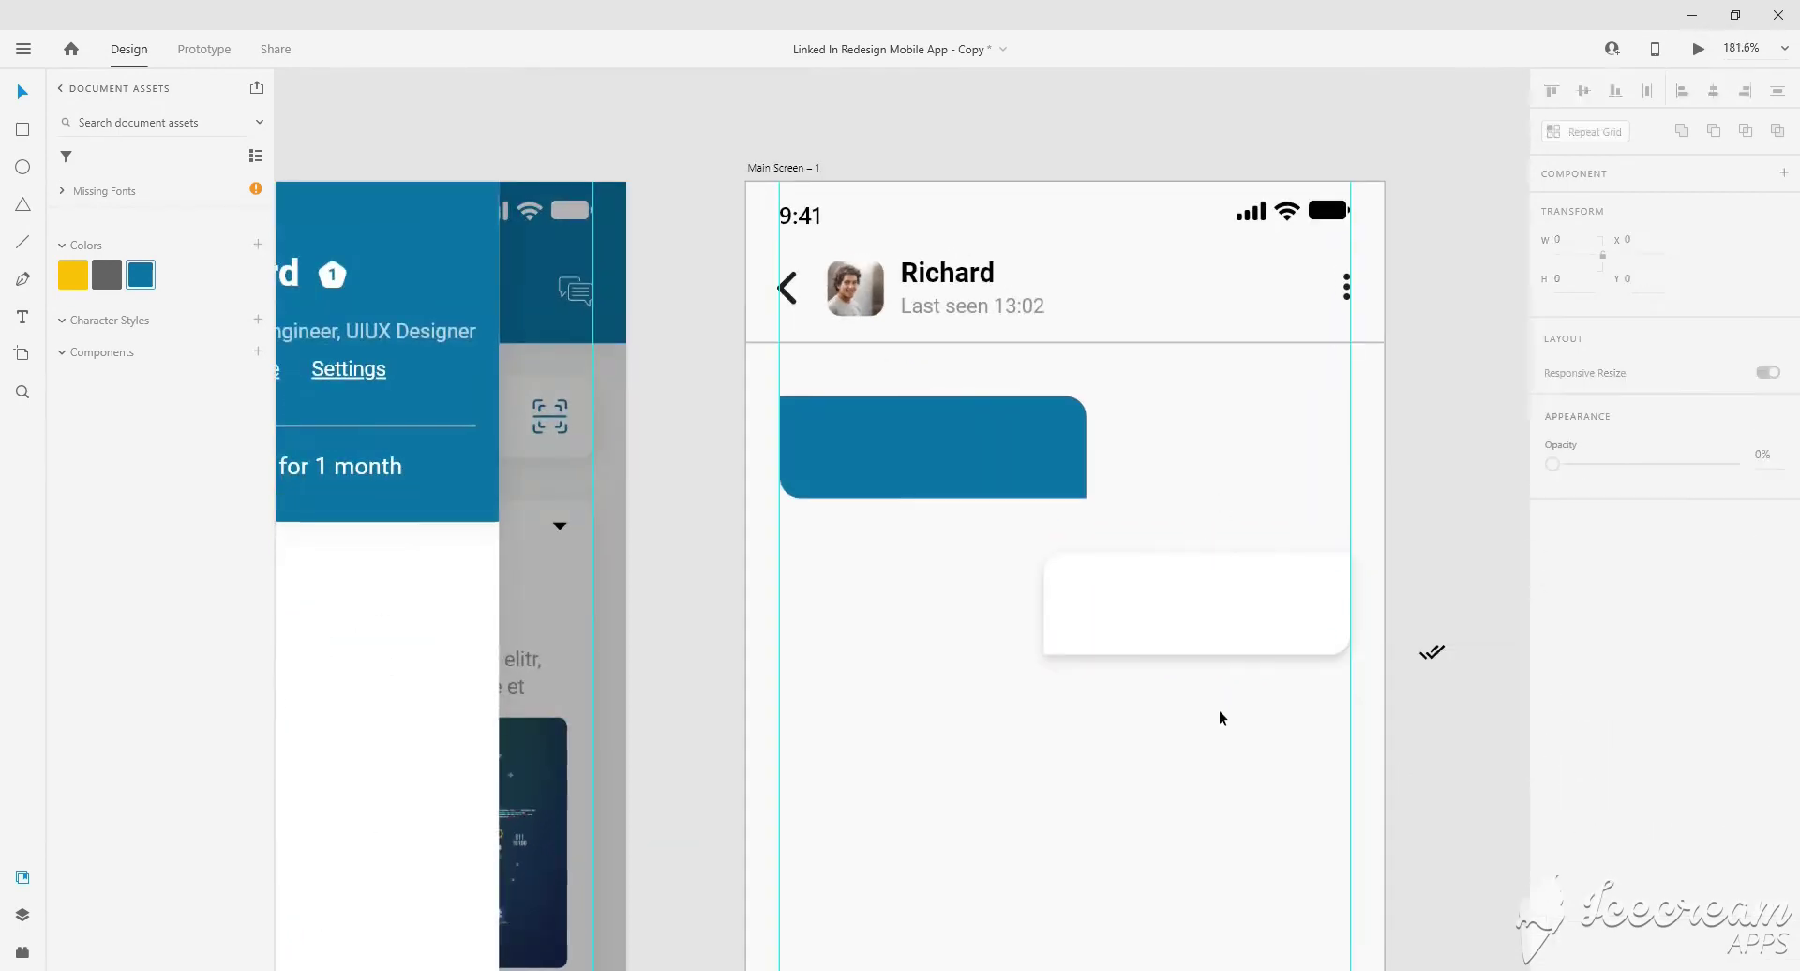
scroll(1219, 720, down, 1)
click(1686, 830)
text(2)
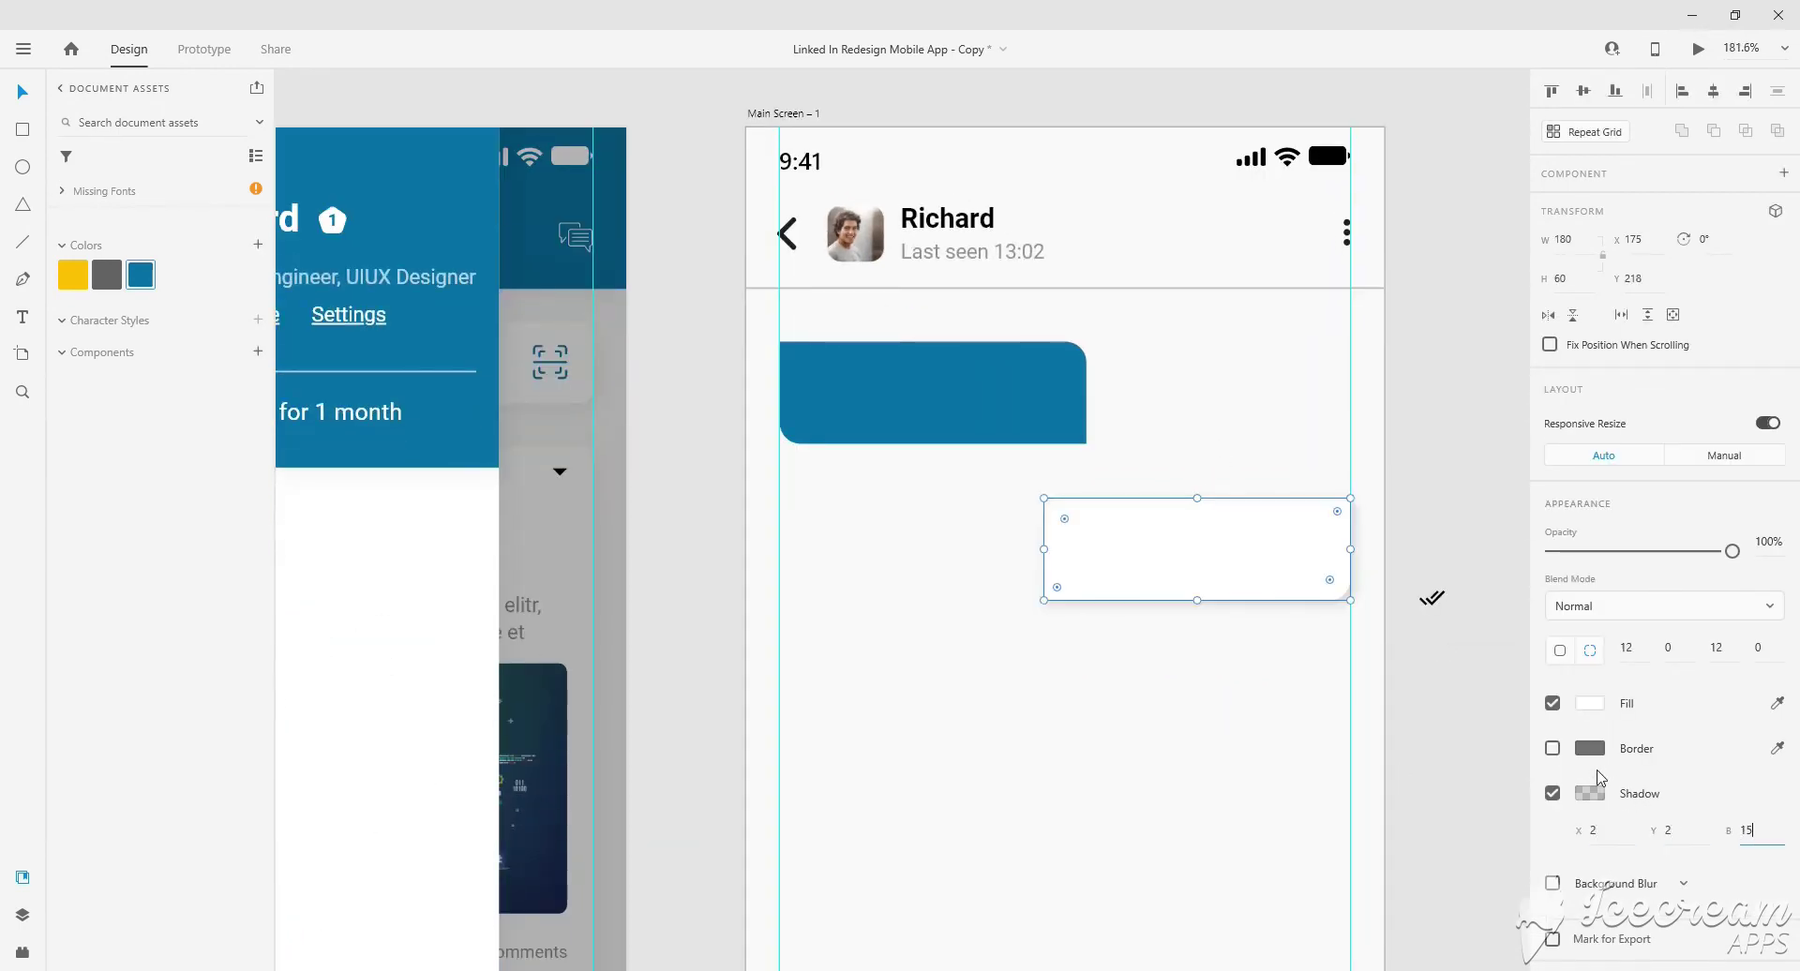
click(1590, 793)
click(1119, 746)
scroll(1120, 746, down, 1)
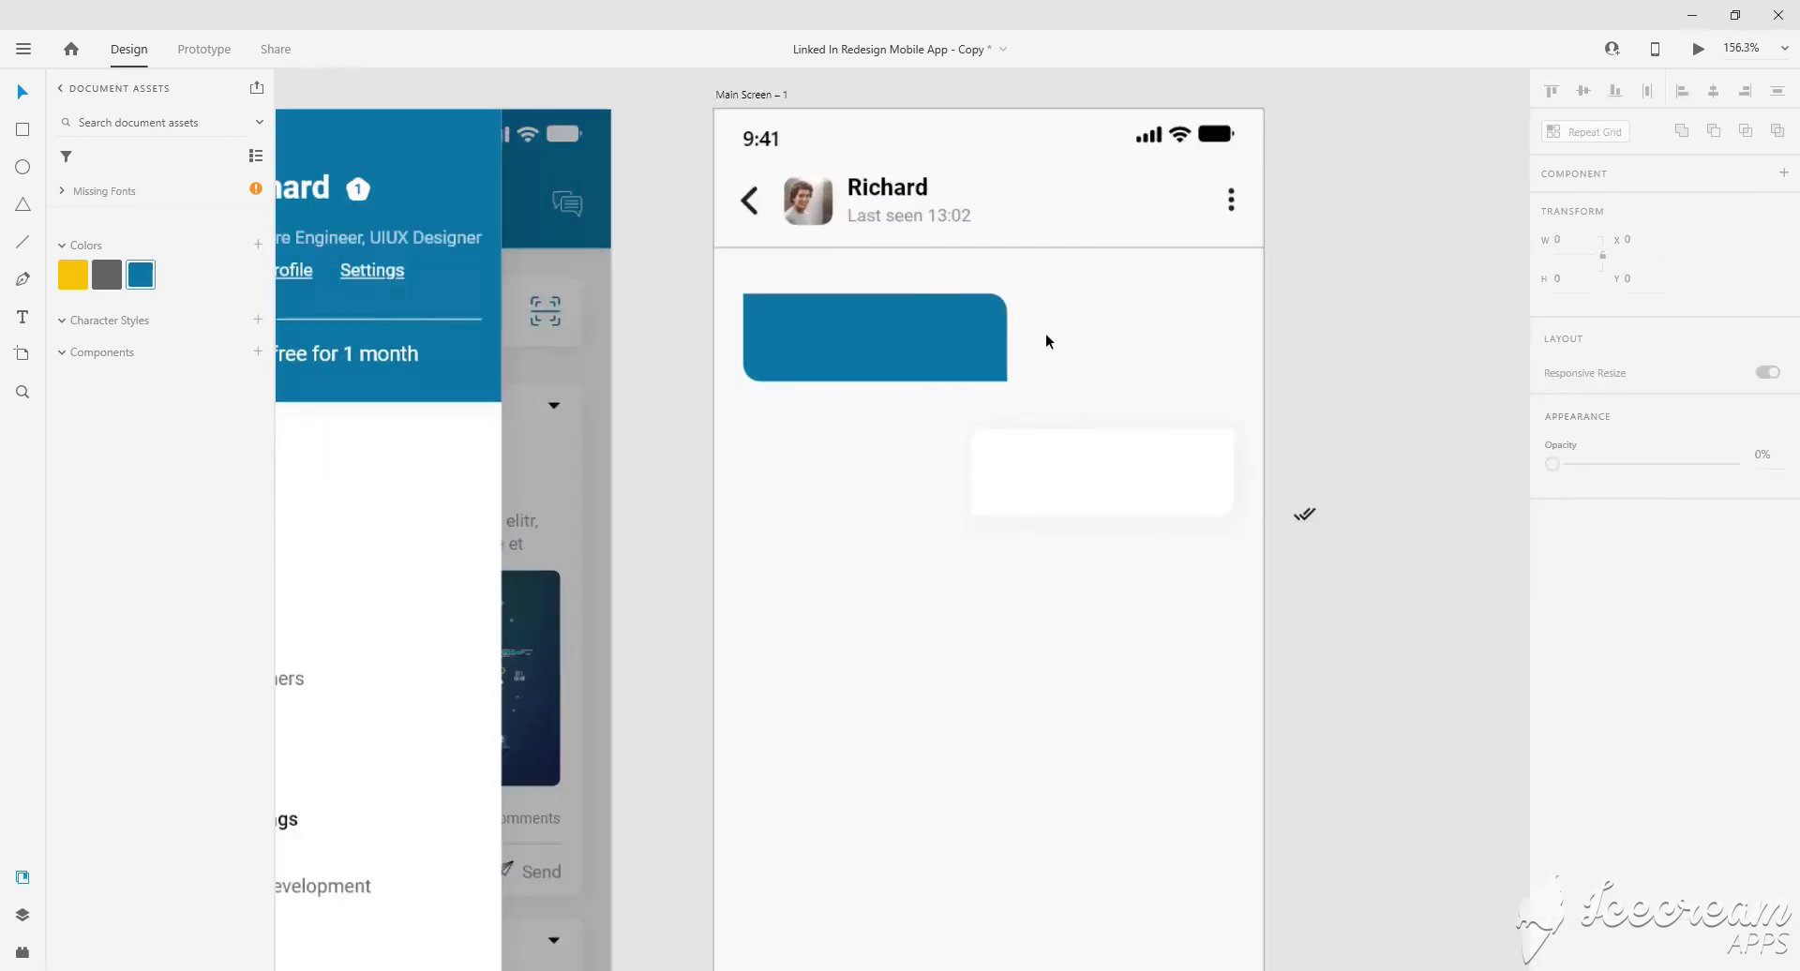
Copy the Last seen text into the blue bubble as a white 'Hi…' message.
click(985, 337)
scroll(938, 235, up, 2)
click(927, 293)
drag(930, 296, 933, 438)
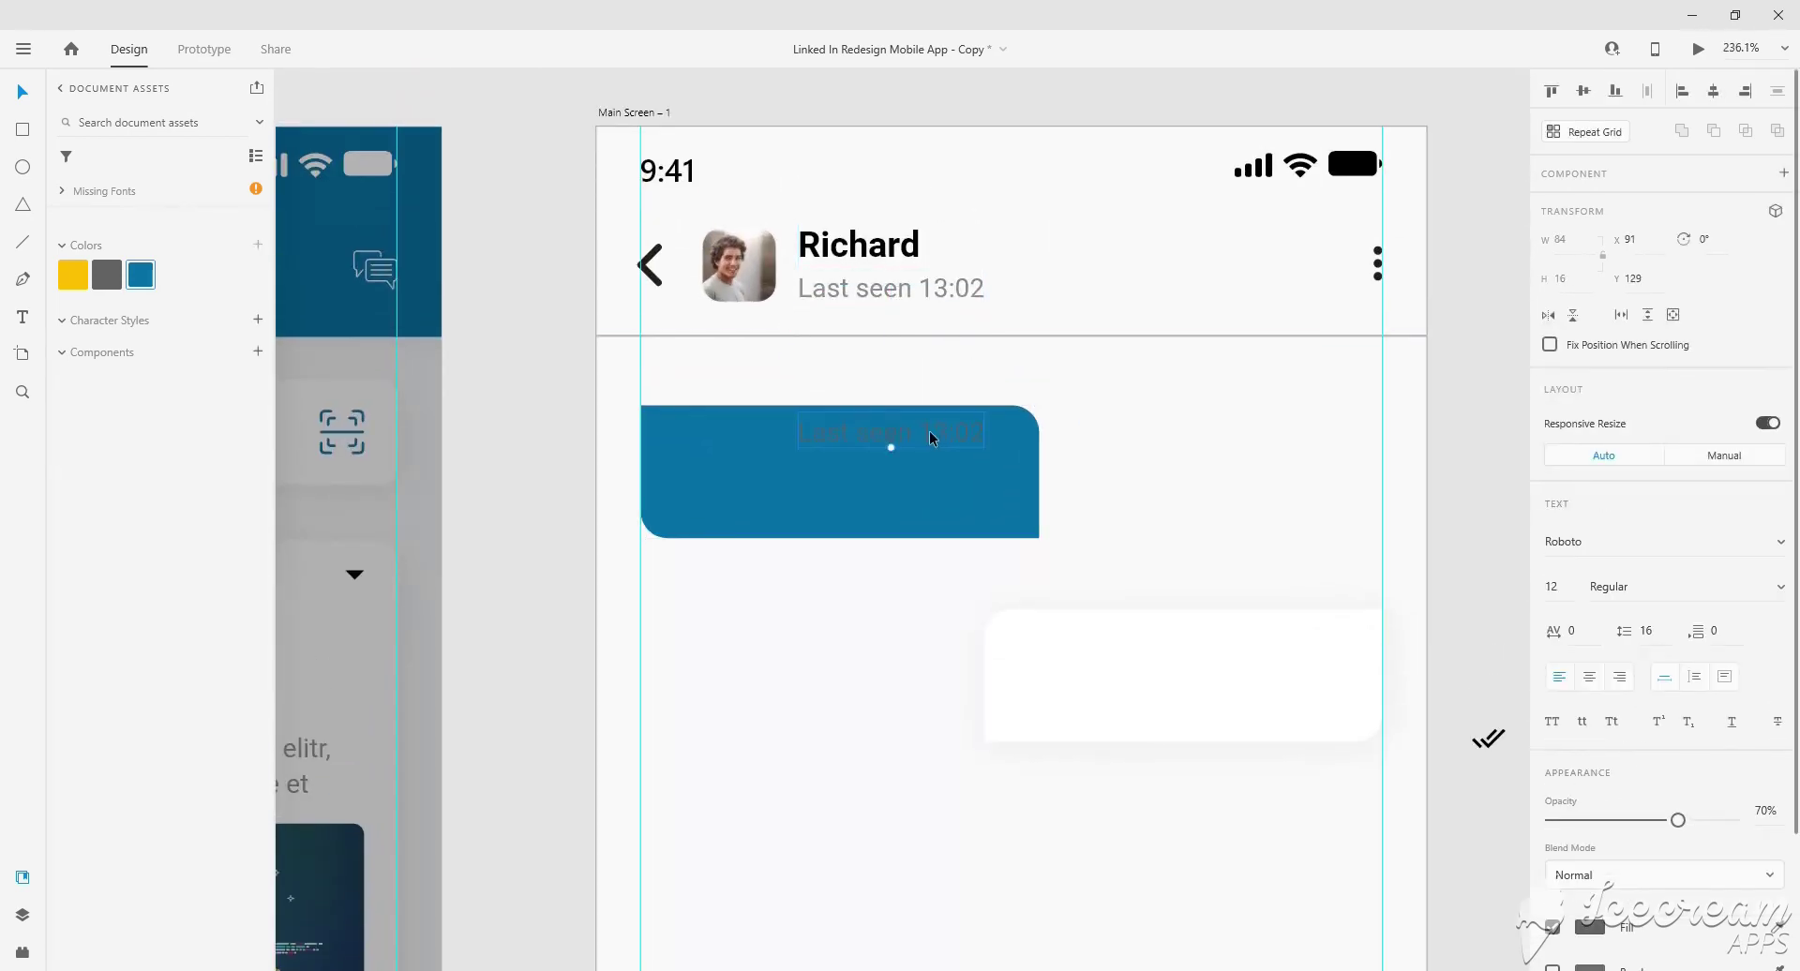
text(Hi)
click(1590, 928)
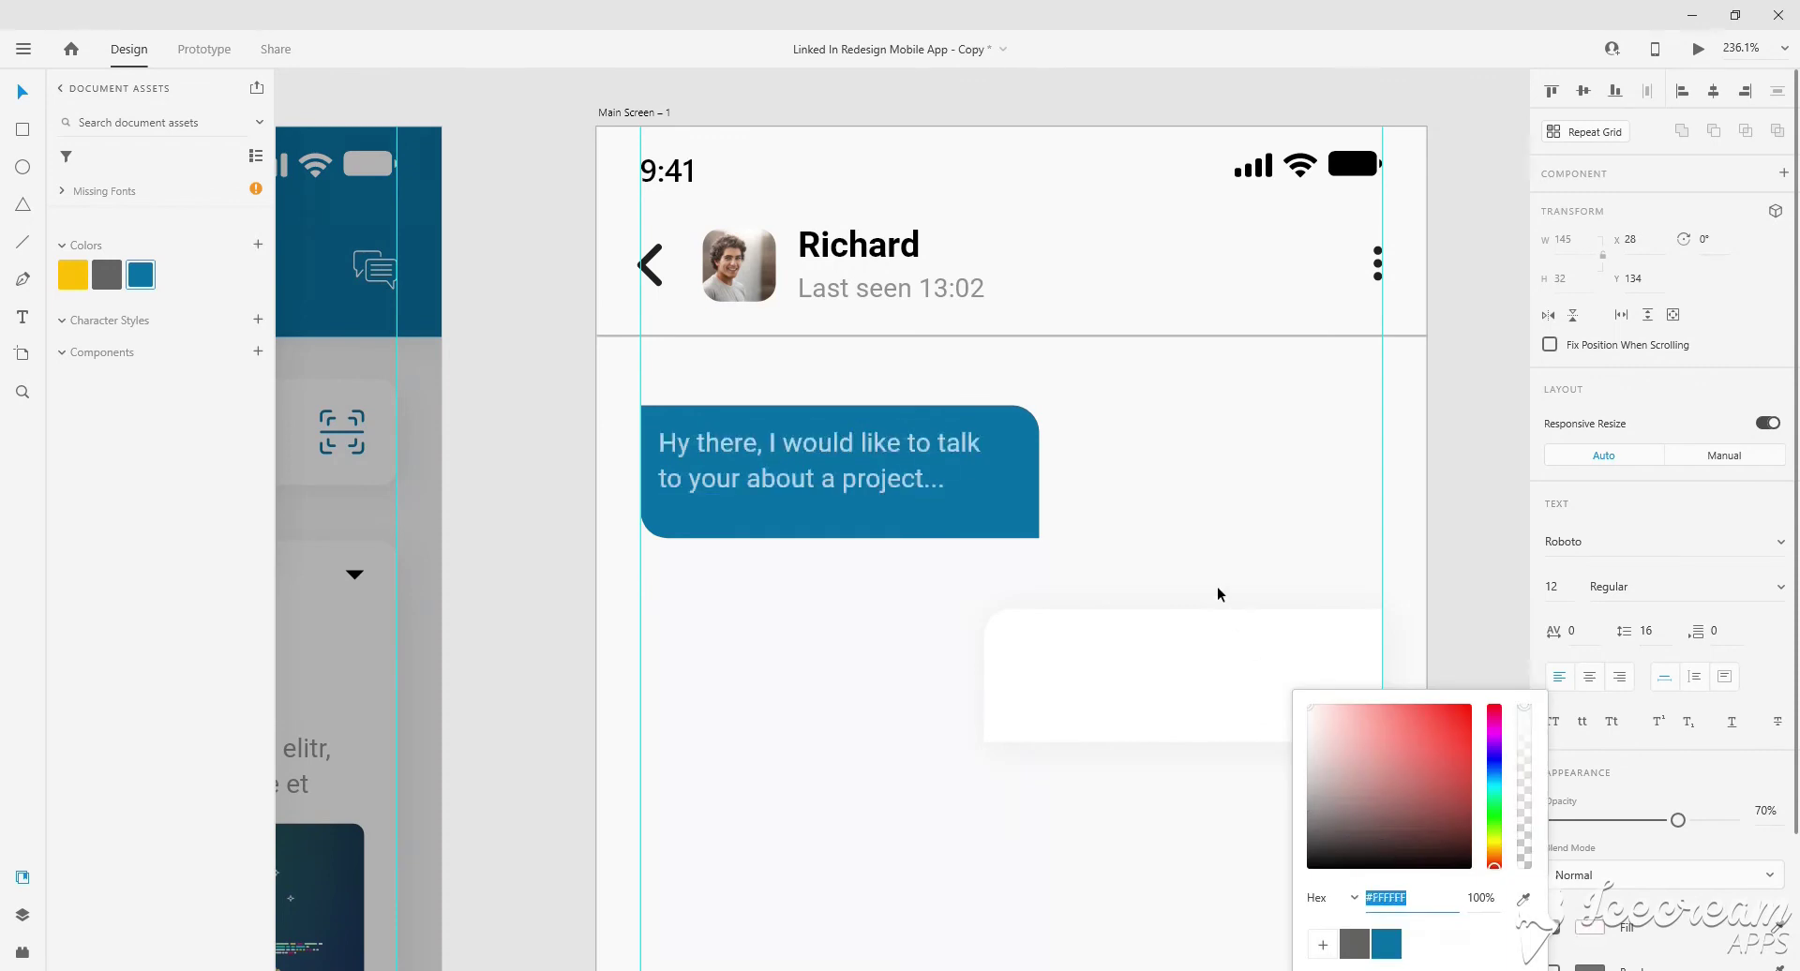
click(883, 450)
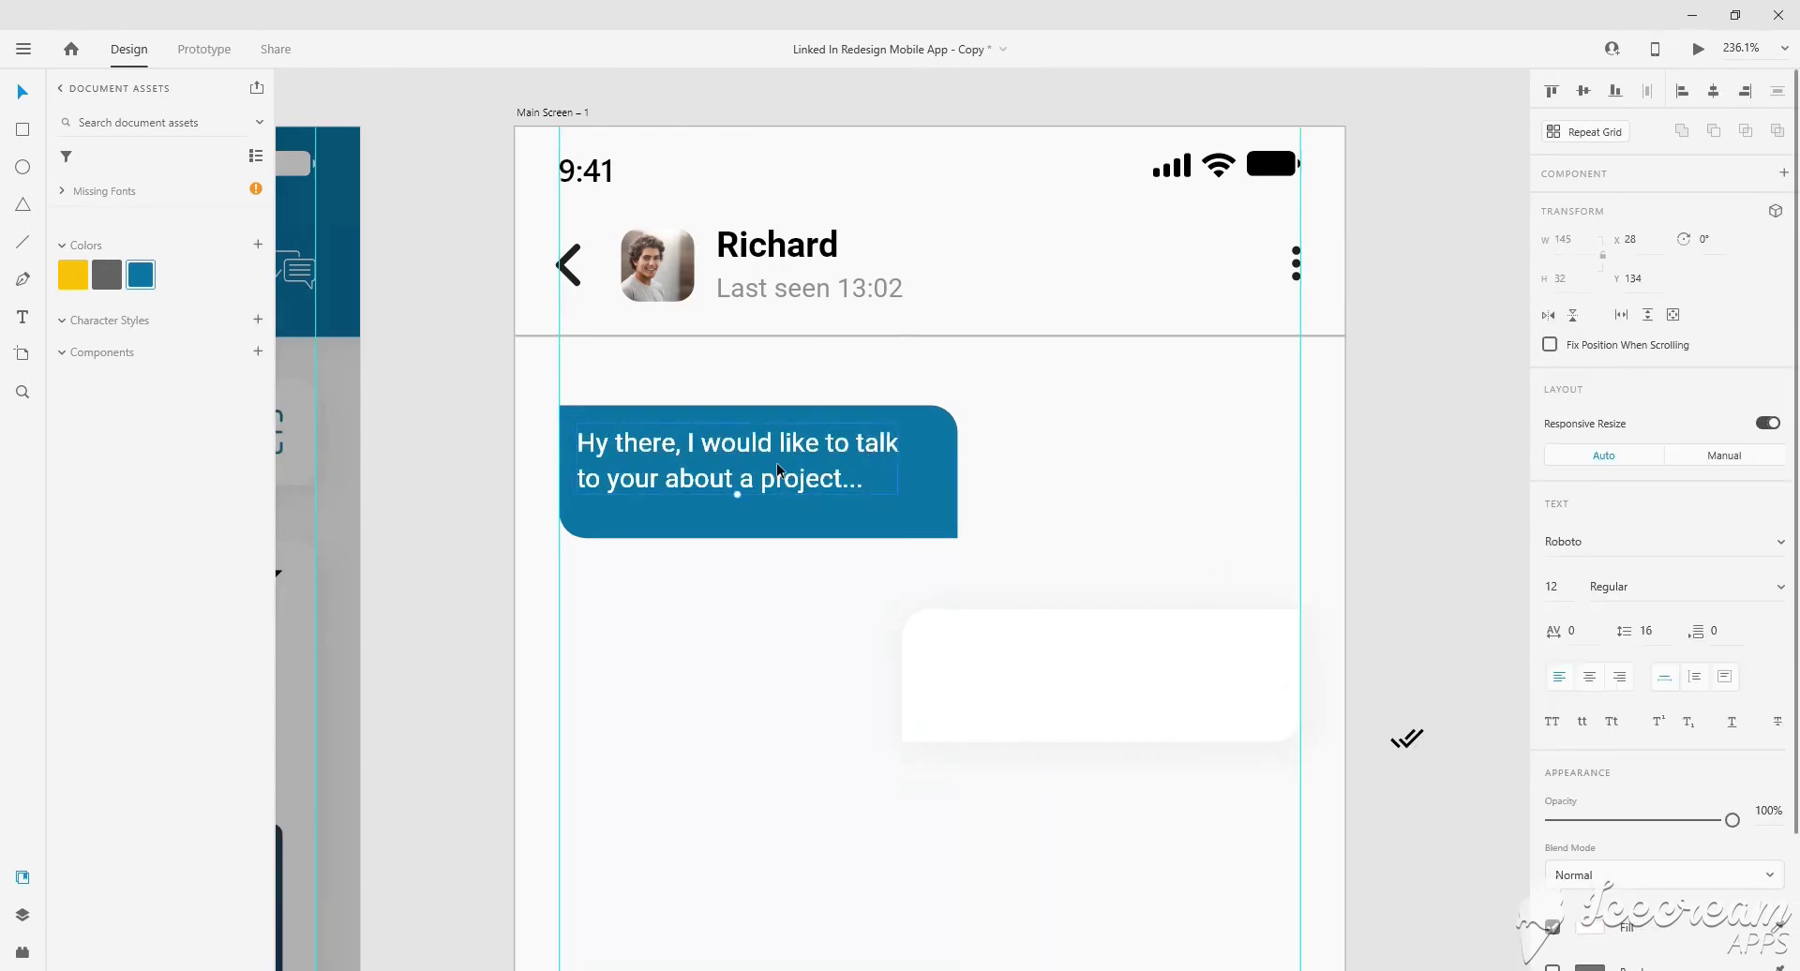
Make the copied message text blue and select it in the white bubble for replacement.
scroll(1660, 563, down, 2)
click(1590, 759)
click(1391, 881)
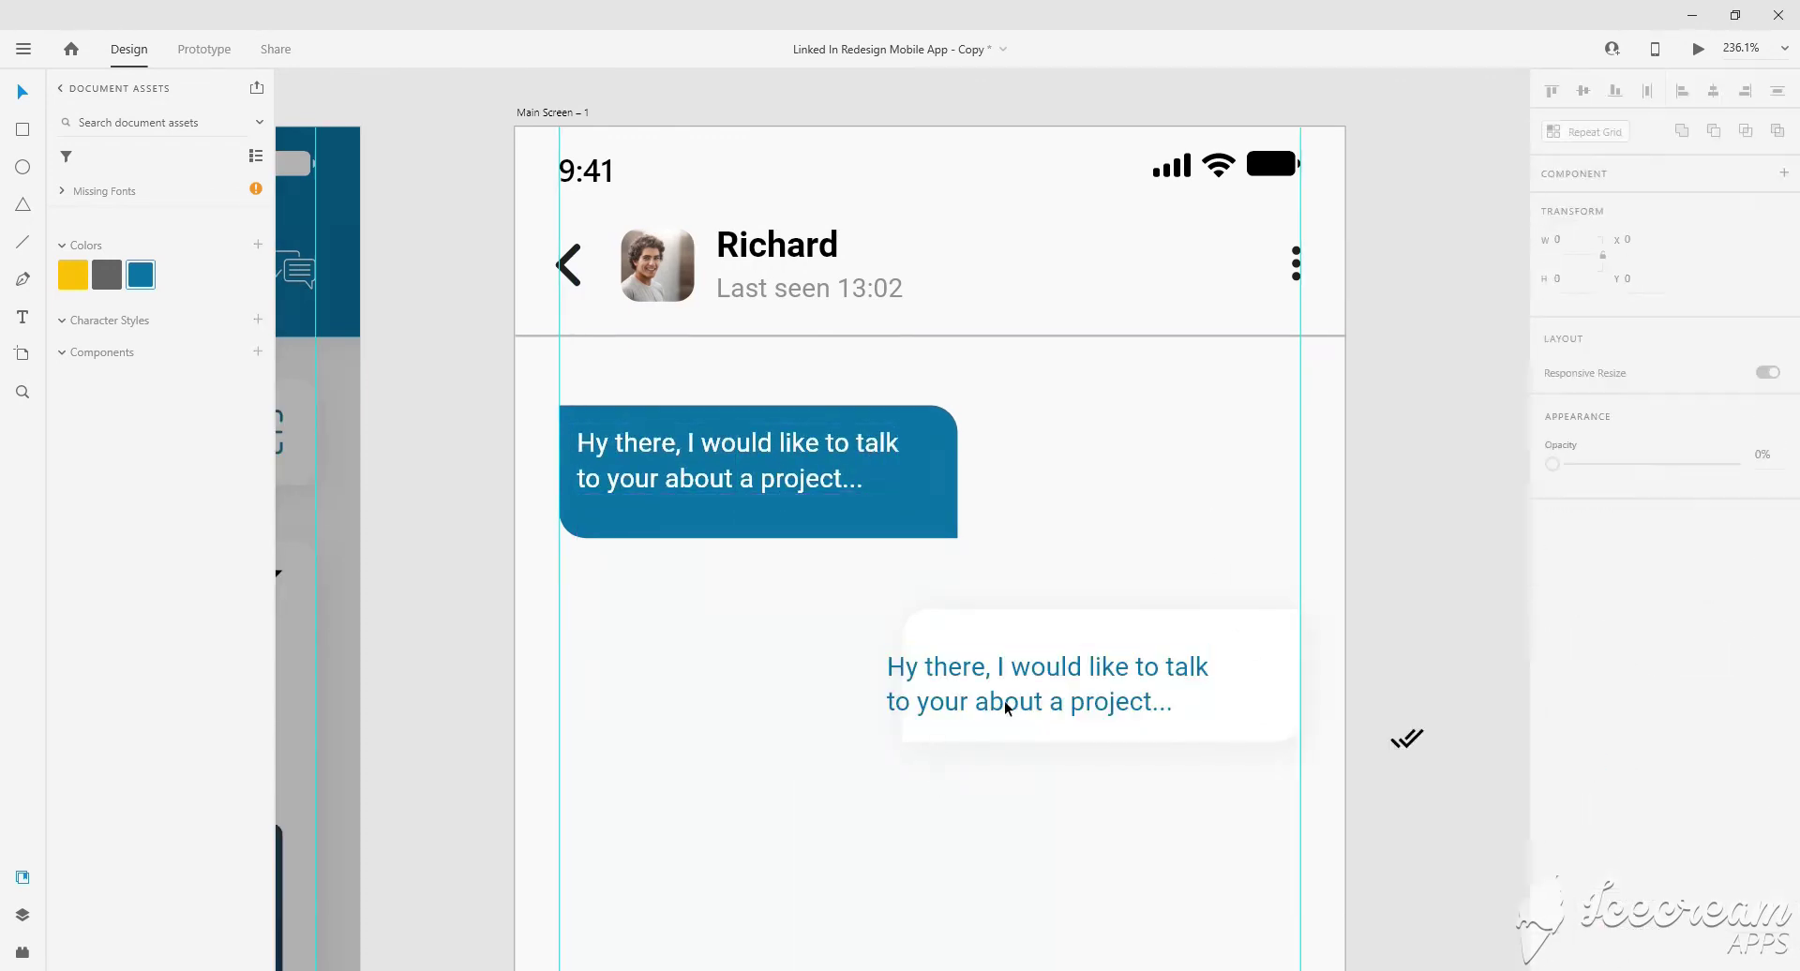
scroll(1093, 647, up, 2)
click(1094, 651)
double_click(1036, 634)
drag(945, 626, 1457, 655)
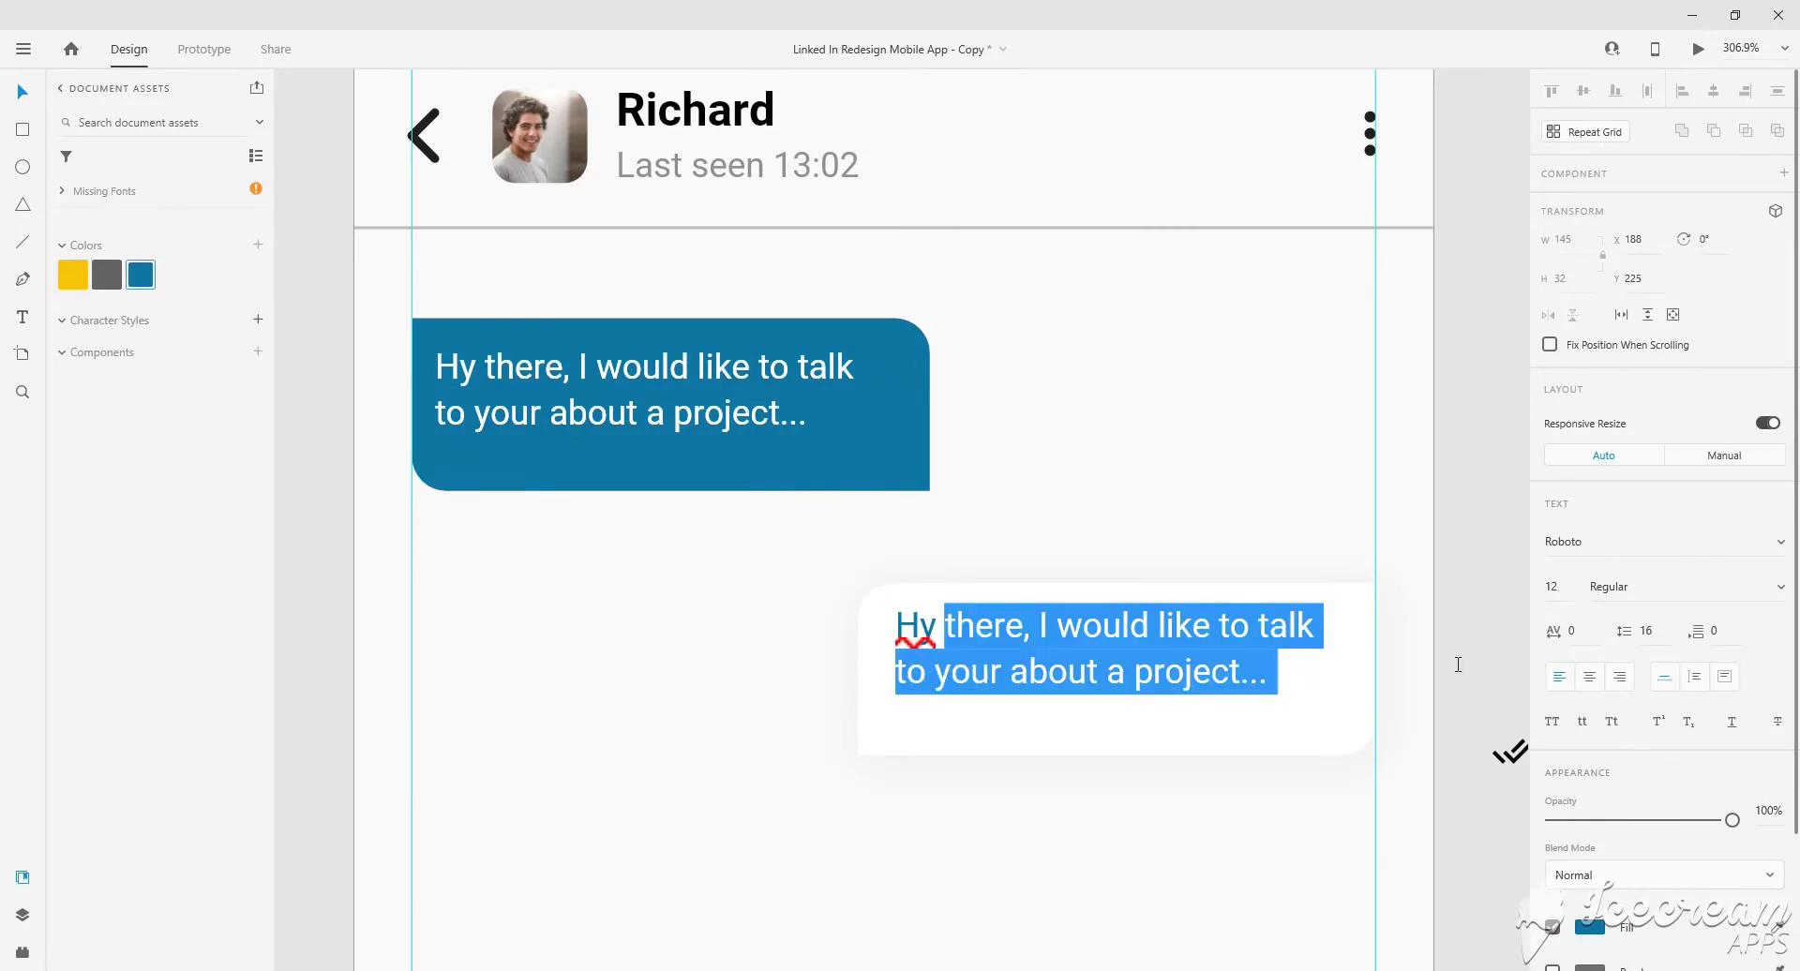
Write the reply ', Thank you so much. Please let me know about this...' on two lines.
text(, Thank you so much)
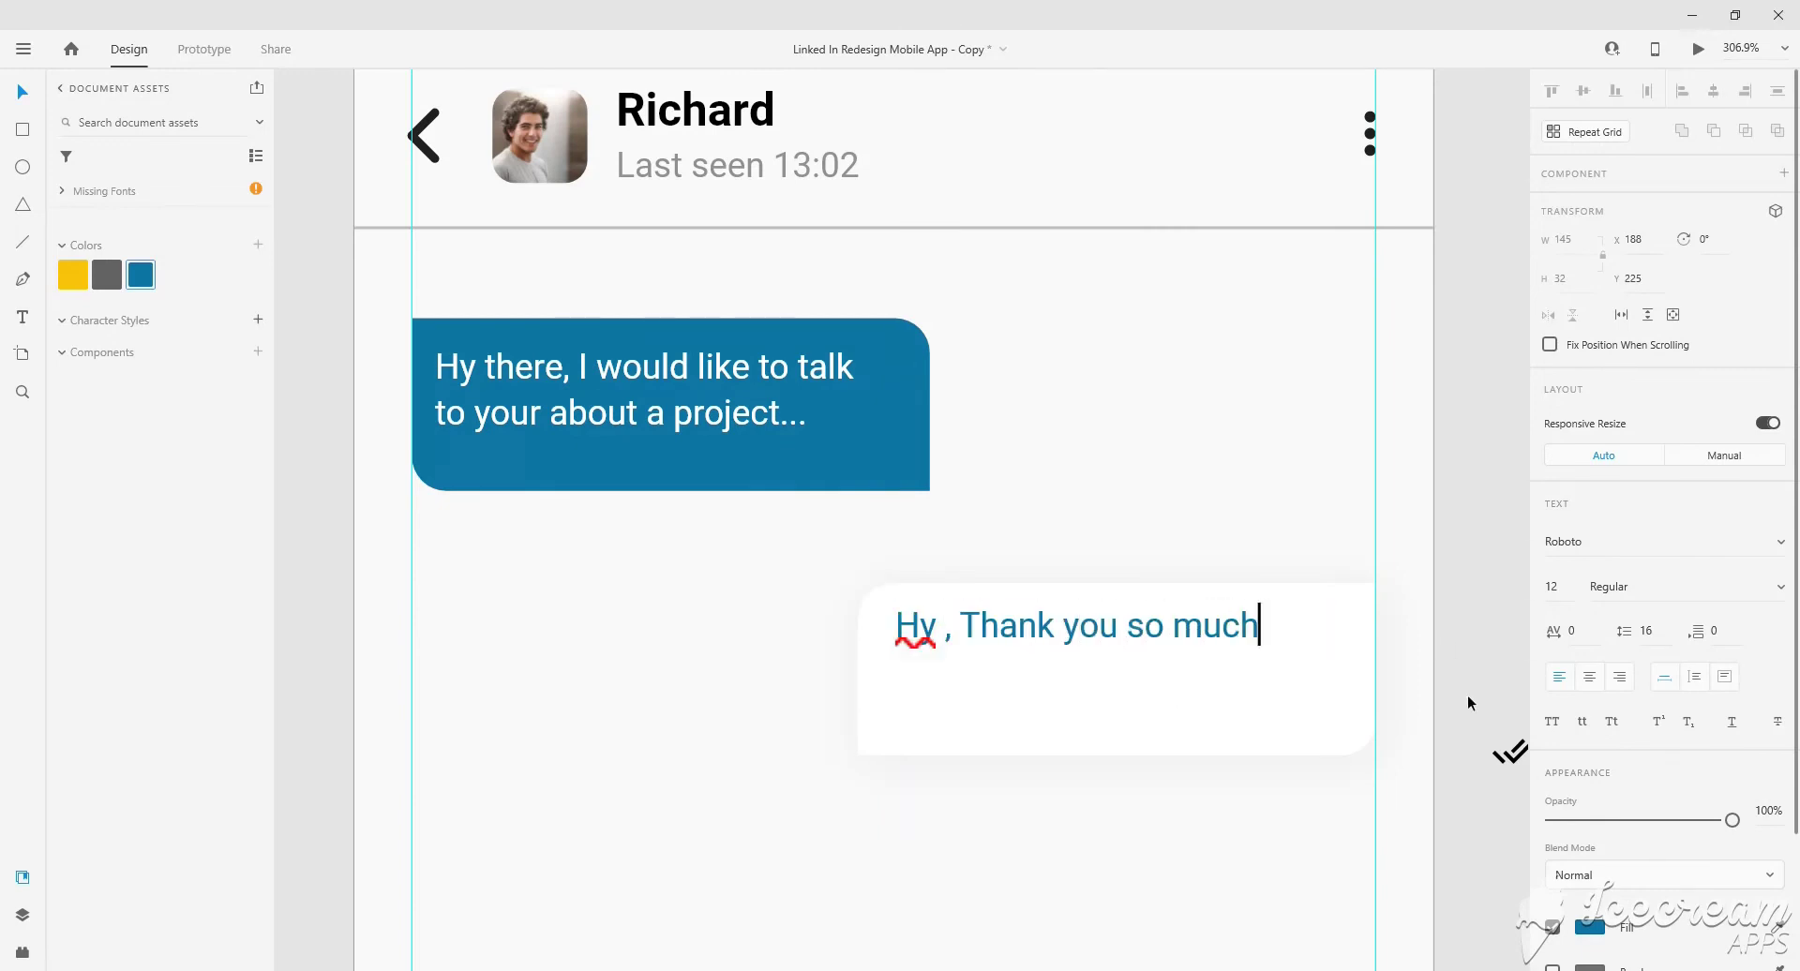
text(. Pleas)
key(BackSpace)
key(BackSpace)
key(BackSpace)
key(BackSpace)
key(Return)
text(let me know about.)
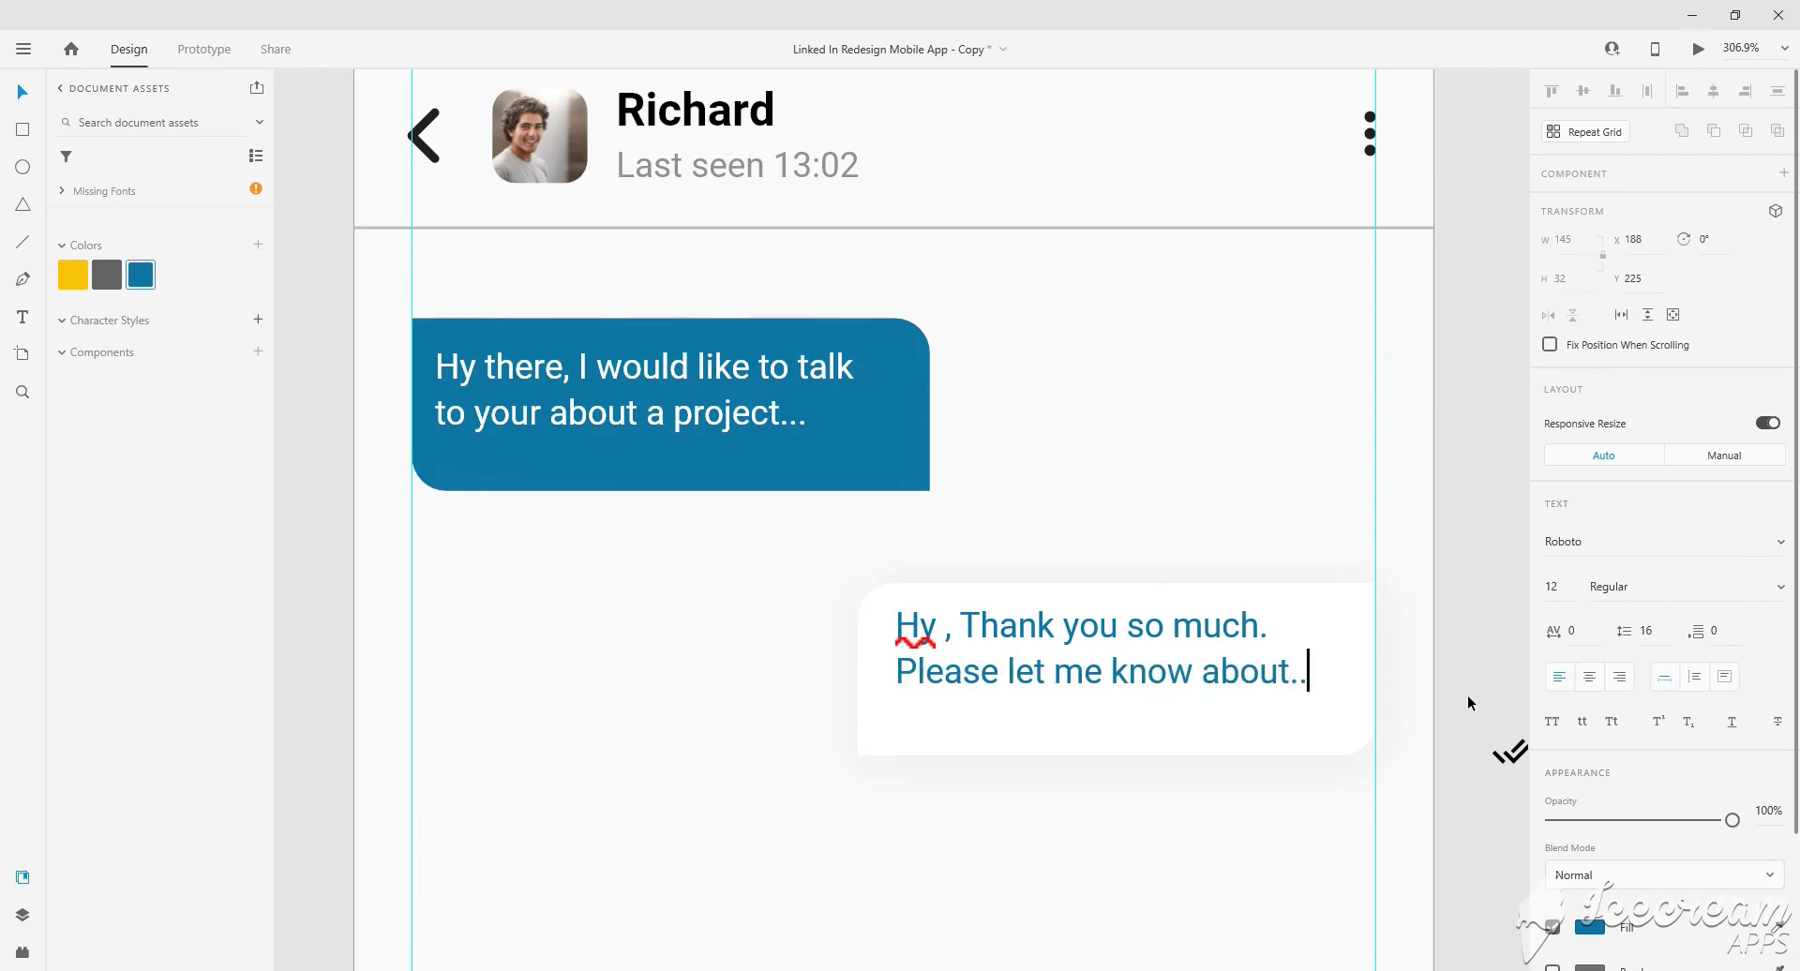
text(..)
key(BackSpace)
key(BackSpace)
key(BackSpace)
text(this...)
key(Escape)
Move the double-check icon onto the blue bubble.
scroll(1206, 610, down, 2)
click(1206, 611)
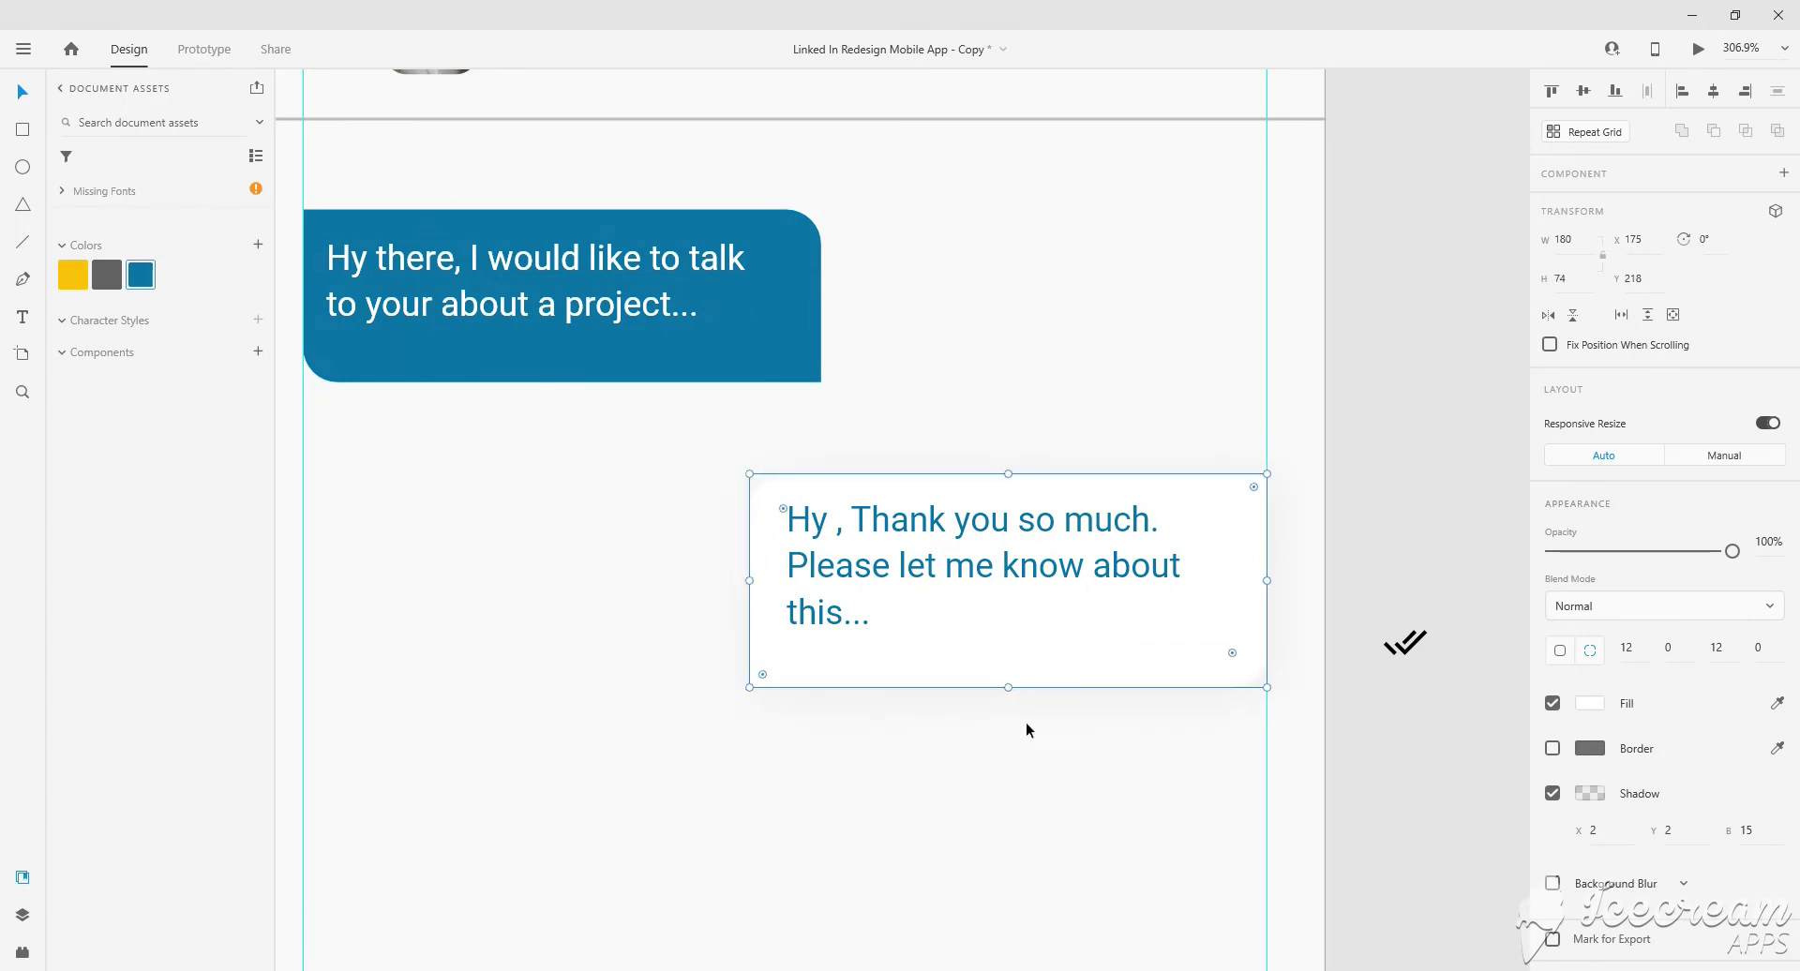
scroll(1129, 567, down, 2)
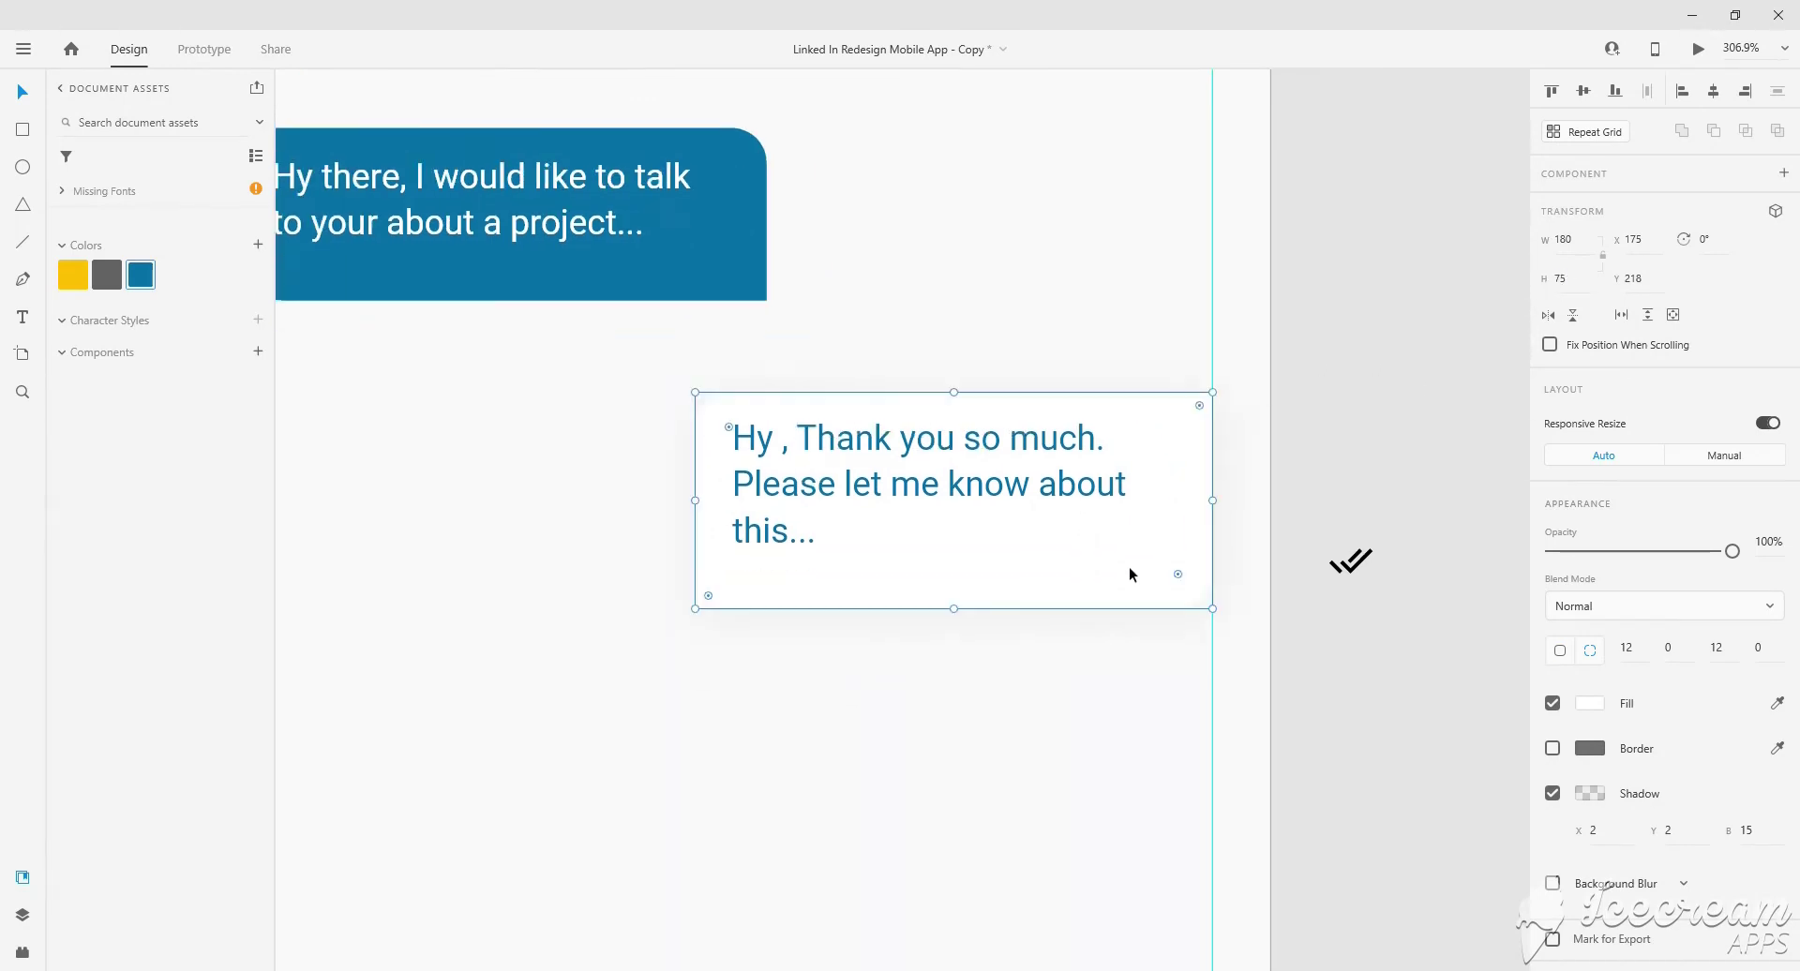
drag(1350, 480, 718, 187)
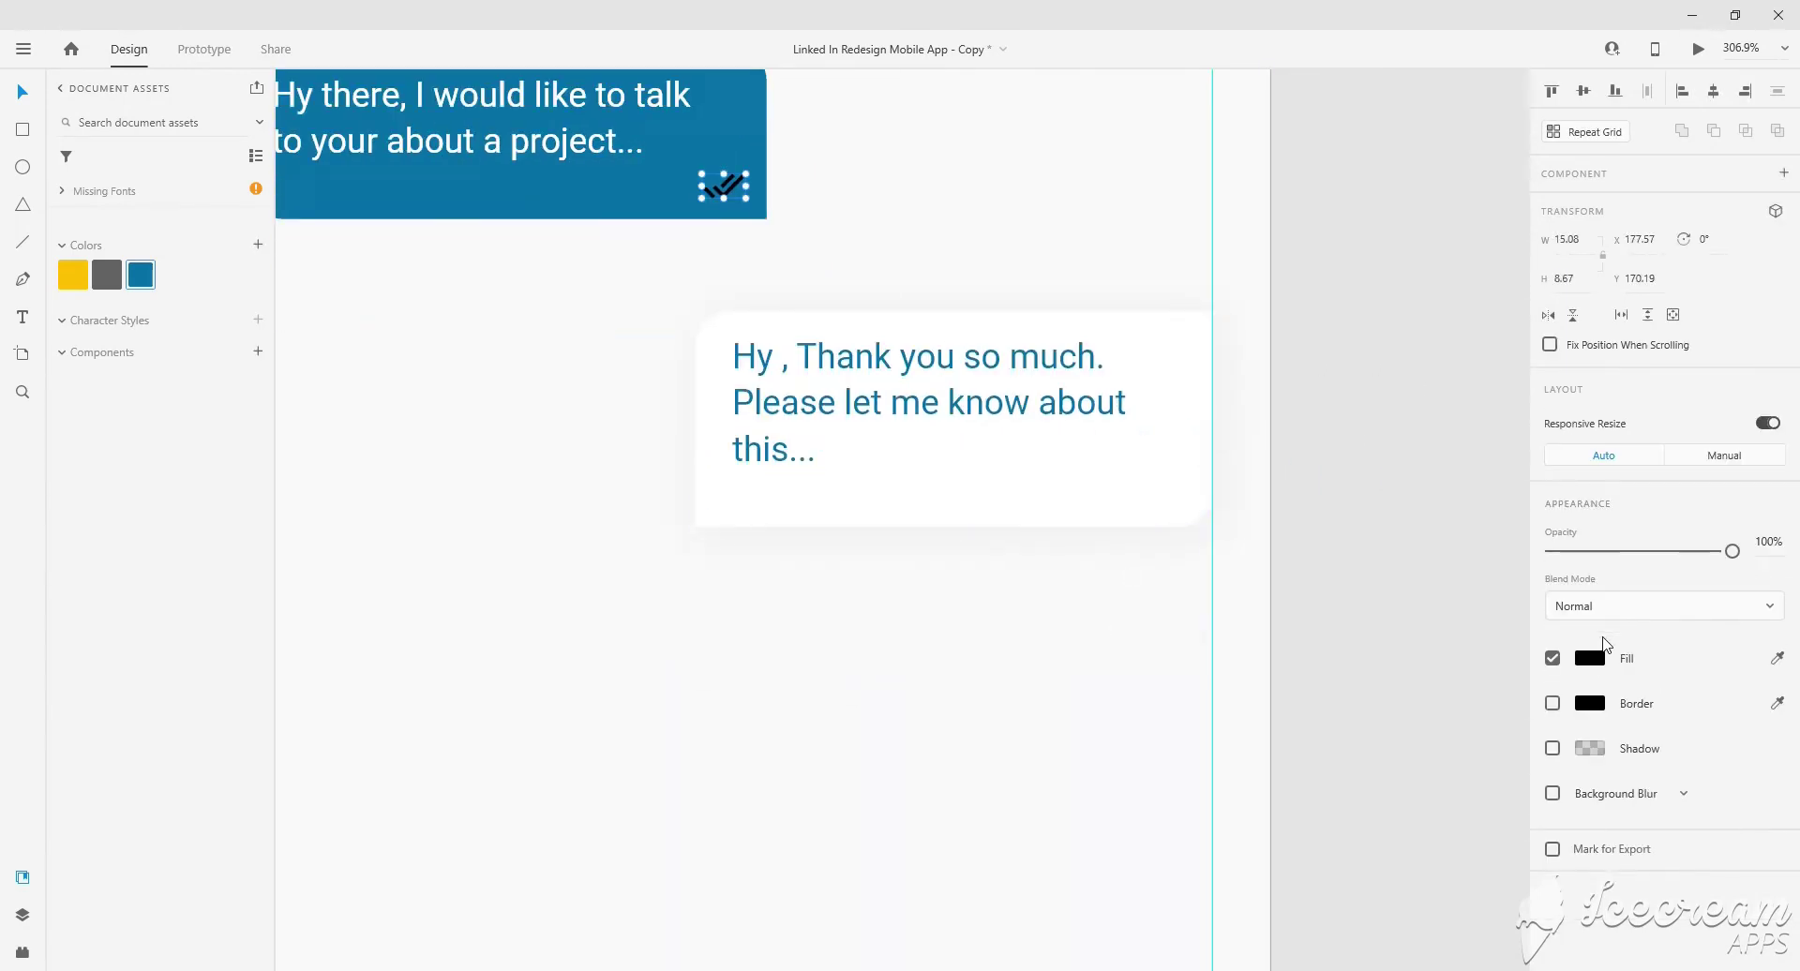
Set the blue bubble's check icon fill to #FFFFFF.
click(1590, 658)
text(ffffff)
key(Return)
click(735, 184)
Place a blue copy of the check icon in the white bubble's bottom-right corner.
click(145, 278)
scroll(1145, 474, up, 3)
drag(1145, 474, 1224, 521)
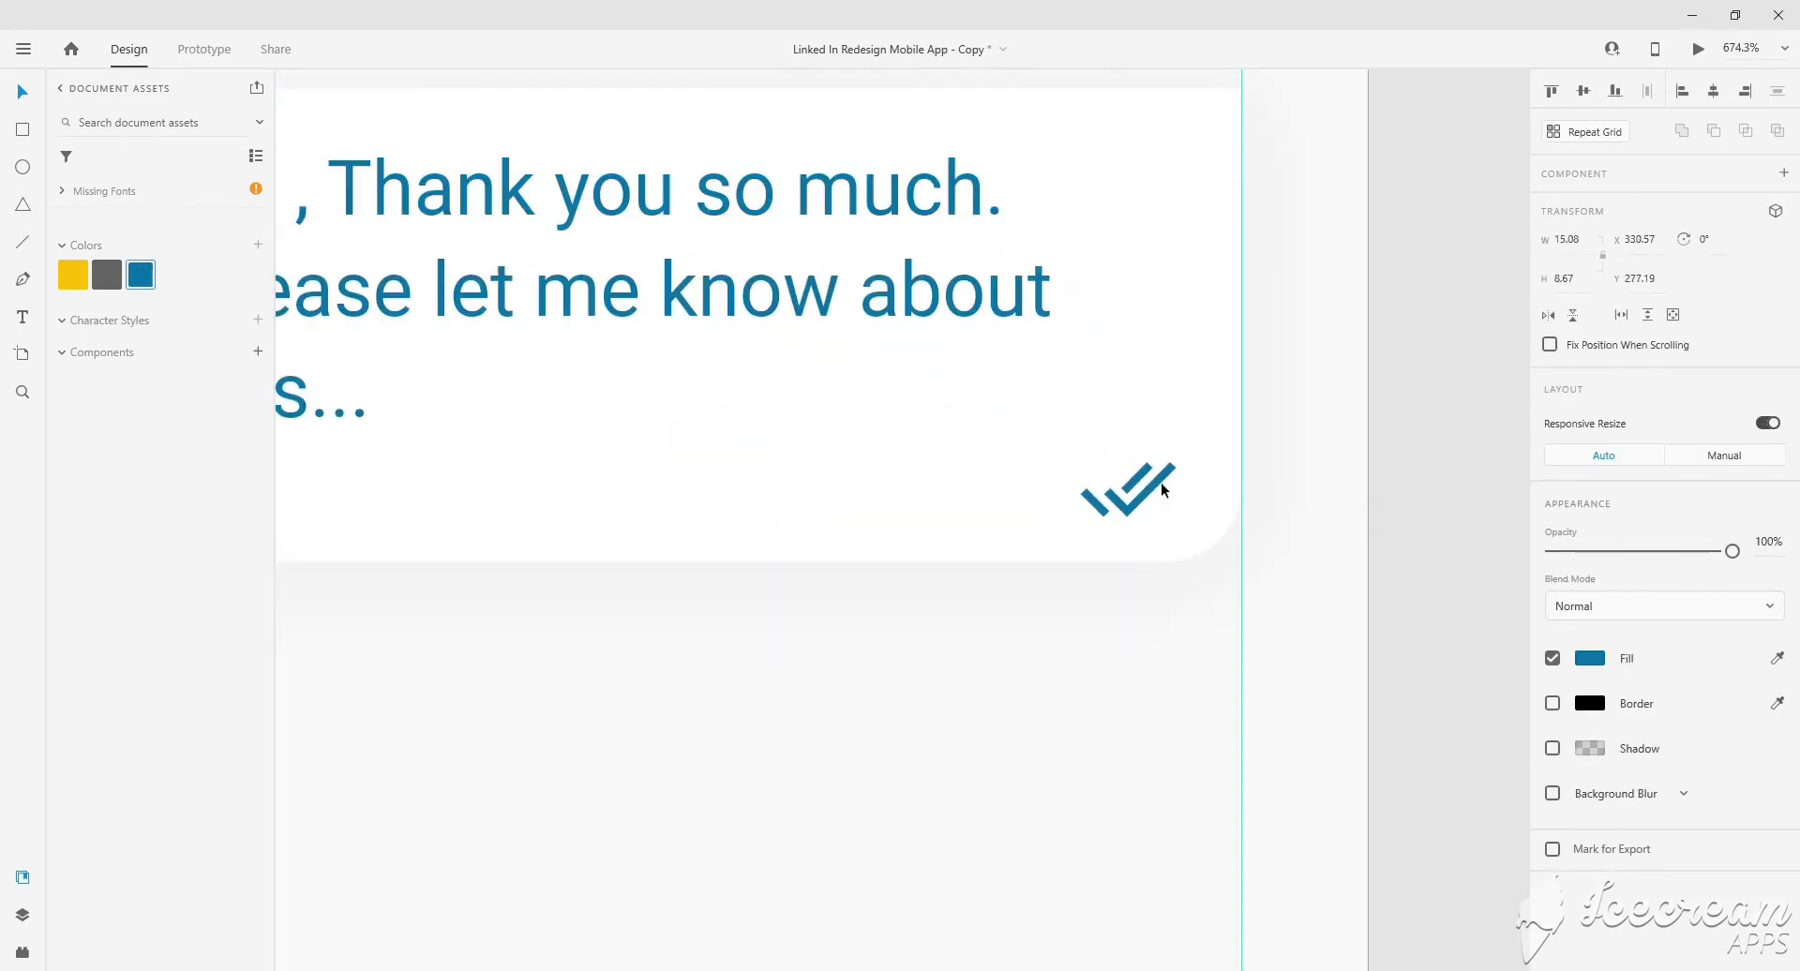
click(1229, 635)
scroll(1228, 636, down, 5)
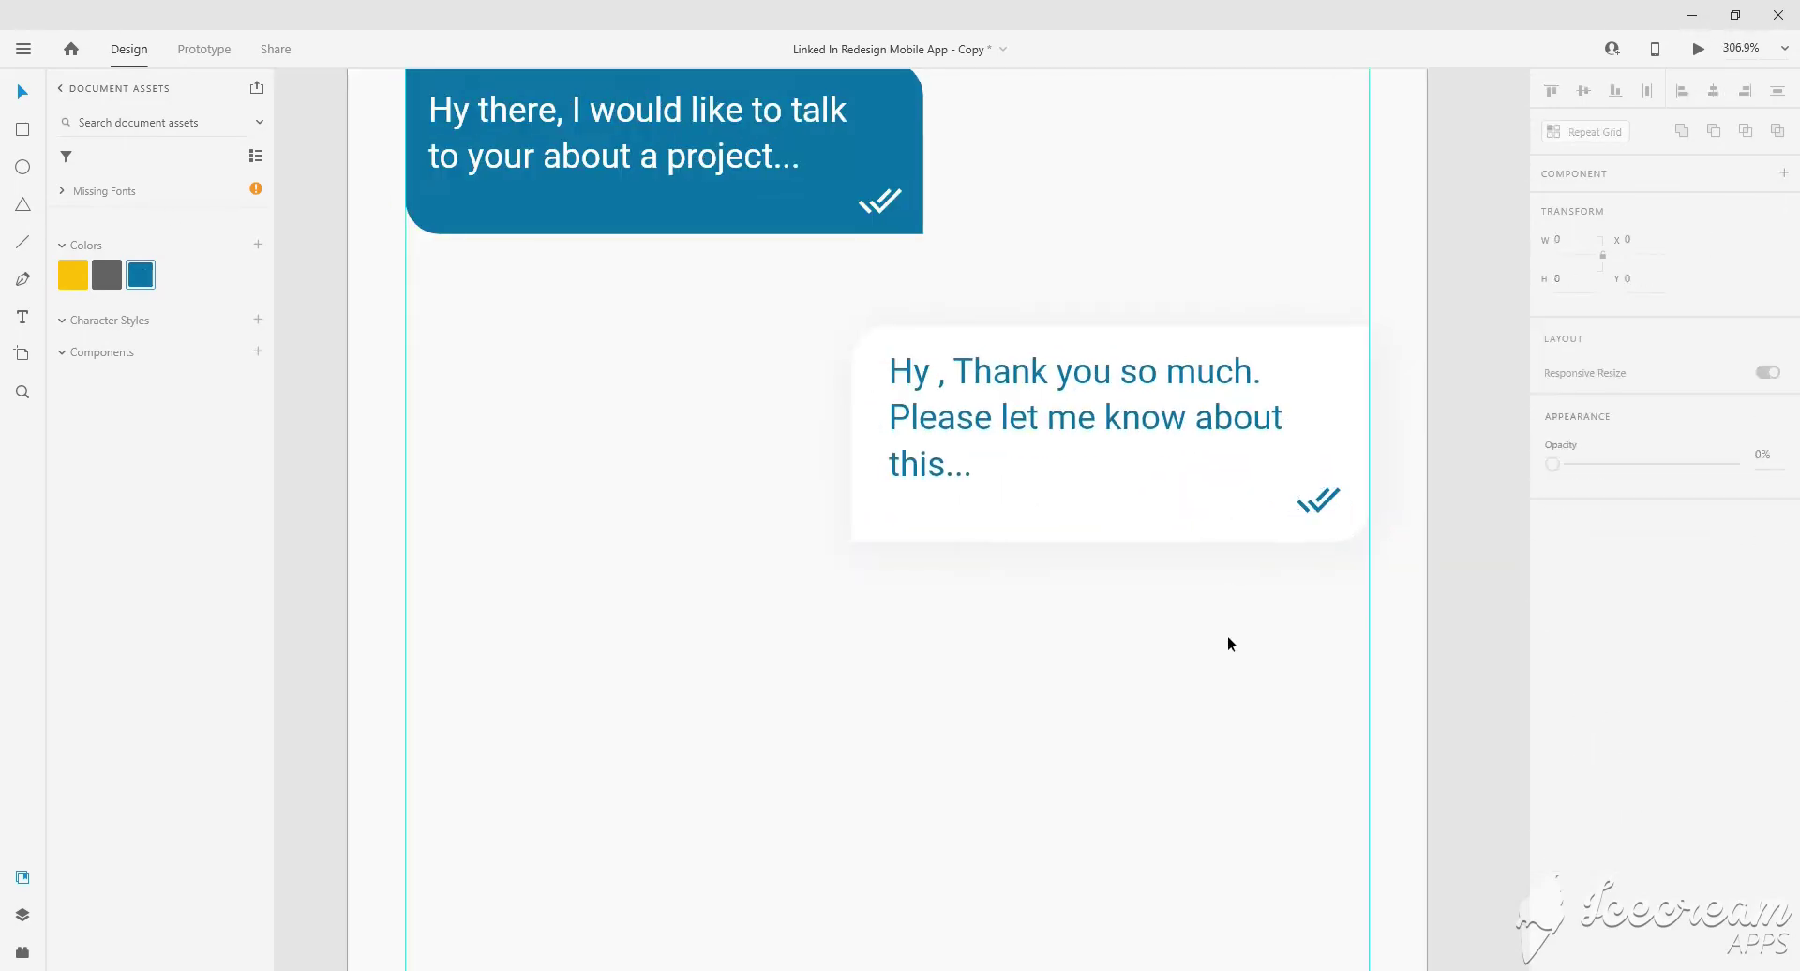
scroll(1256, 657, down, 2)
scroll(1191, 403, down, 2)
scroll(1191, 410, down, 2)
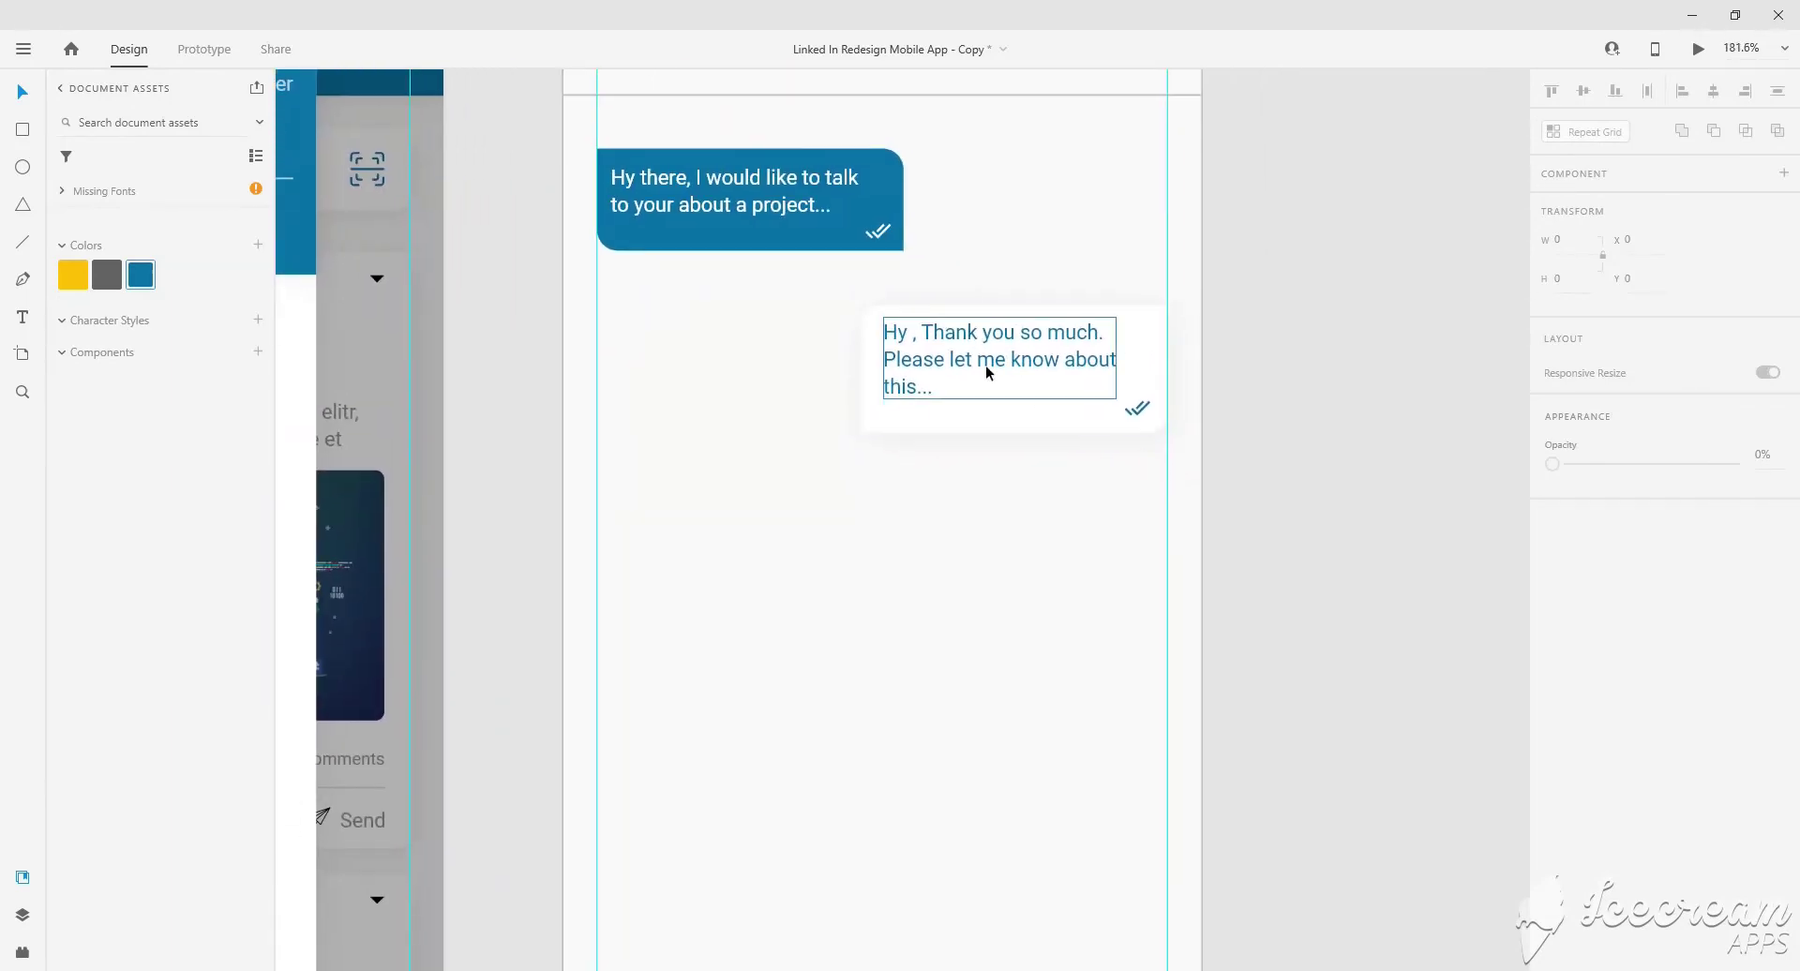
scroll(986, 364, up, 2)
Copy the Last seen text into a bubble and retype it as the time 12:04 PM.
scroll(810, 195, up, 1)
click(810, 195)
drag(810, 191, 829, 493)
double_click(829, 493)
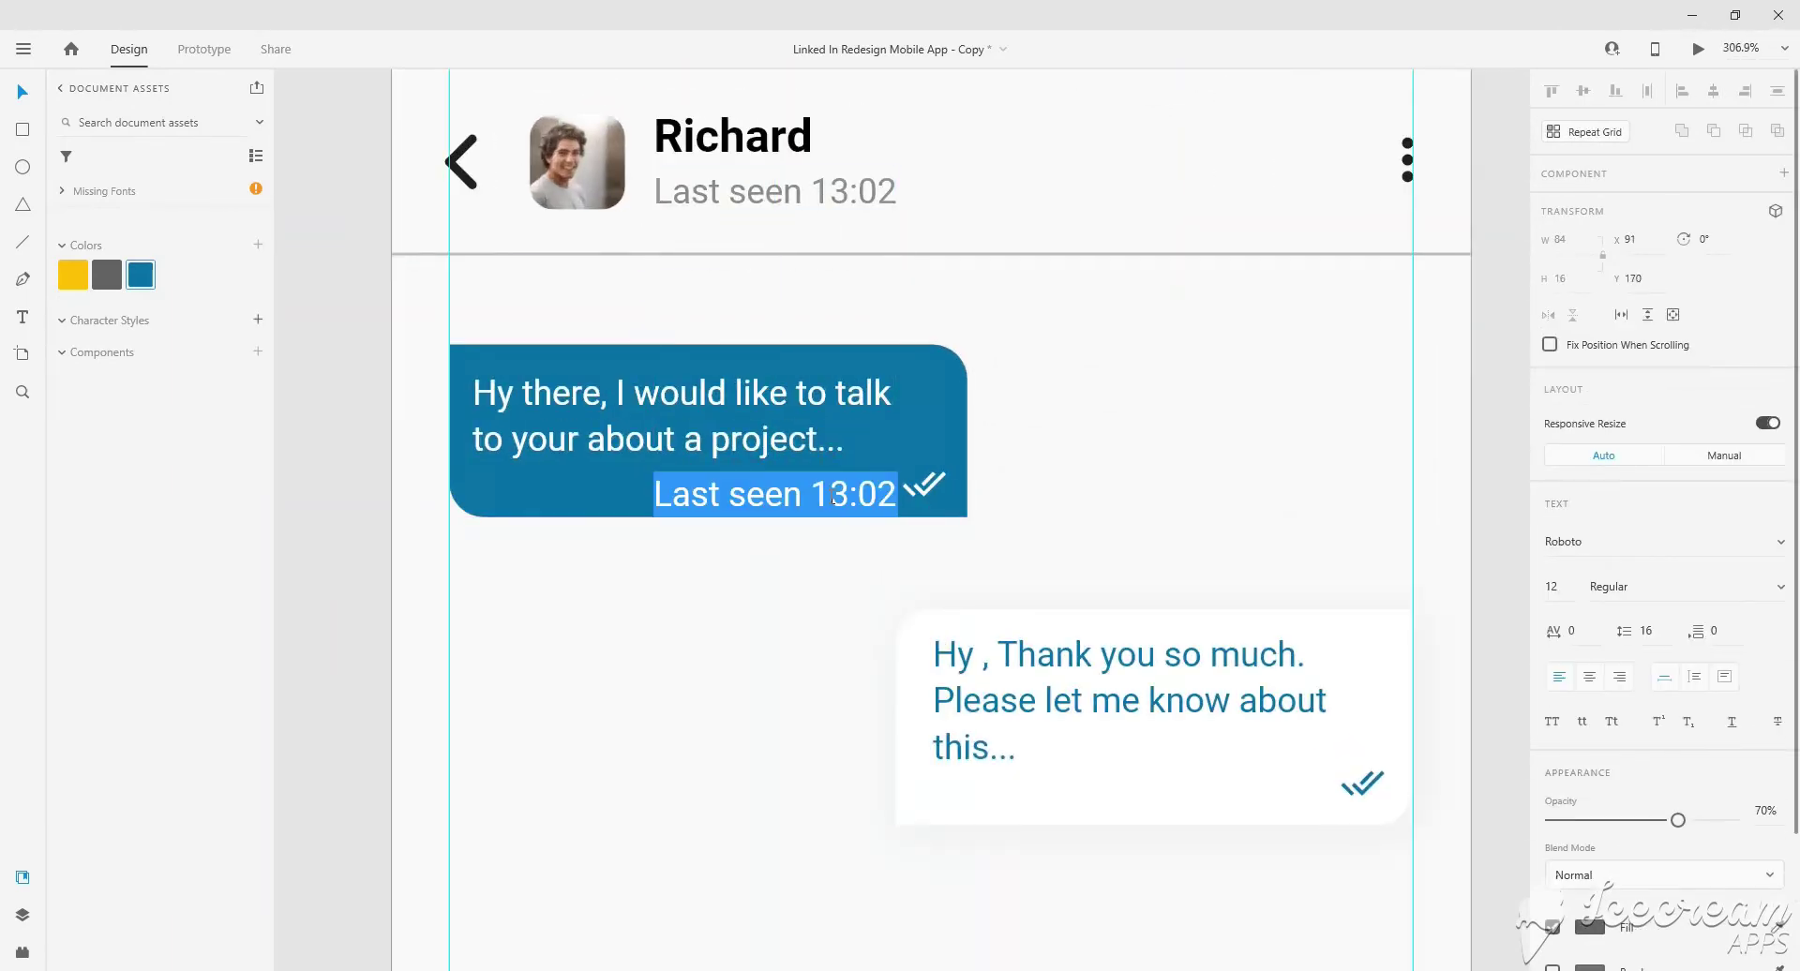
text(12:04)
key(Escape)
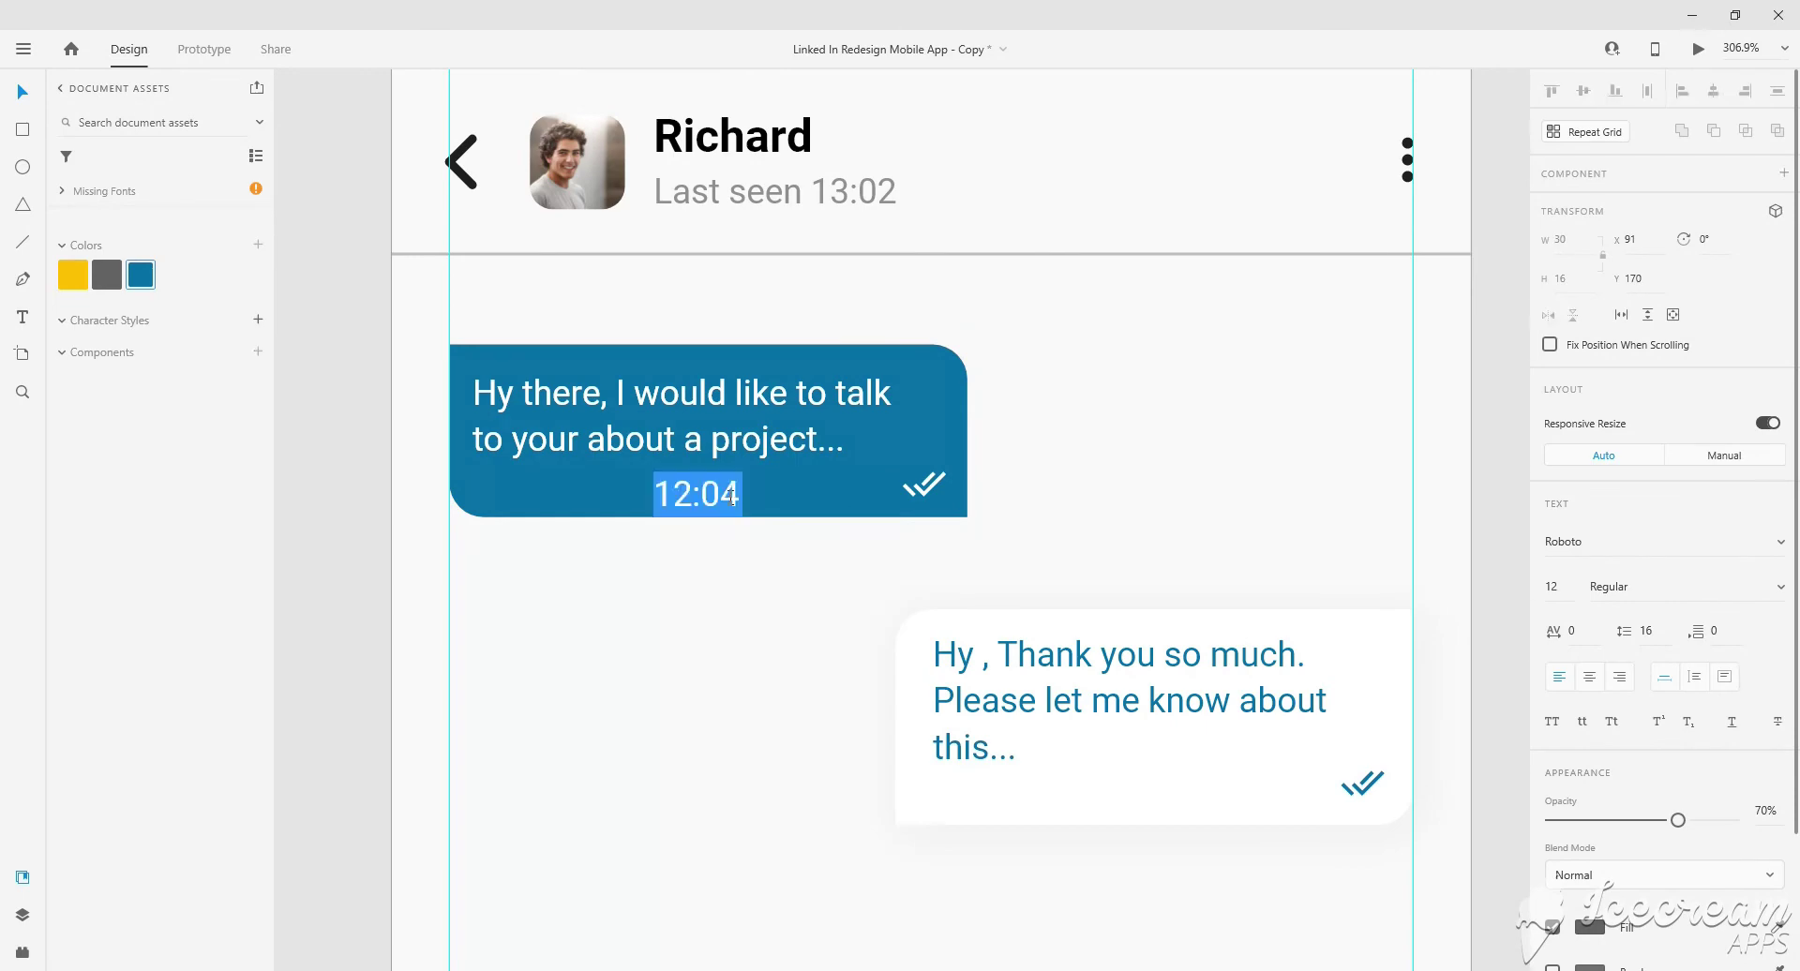
double_click(732, 497)
text(A)
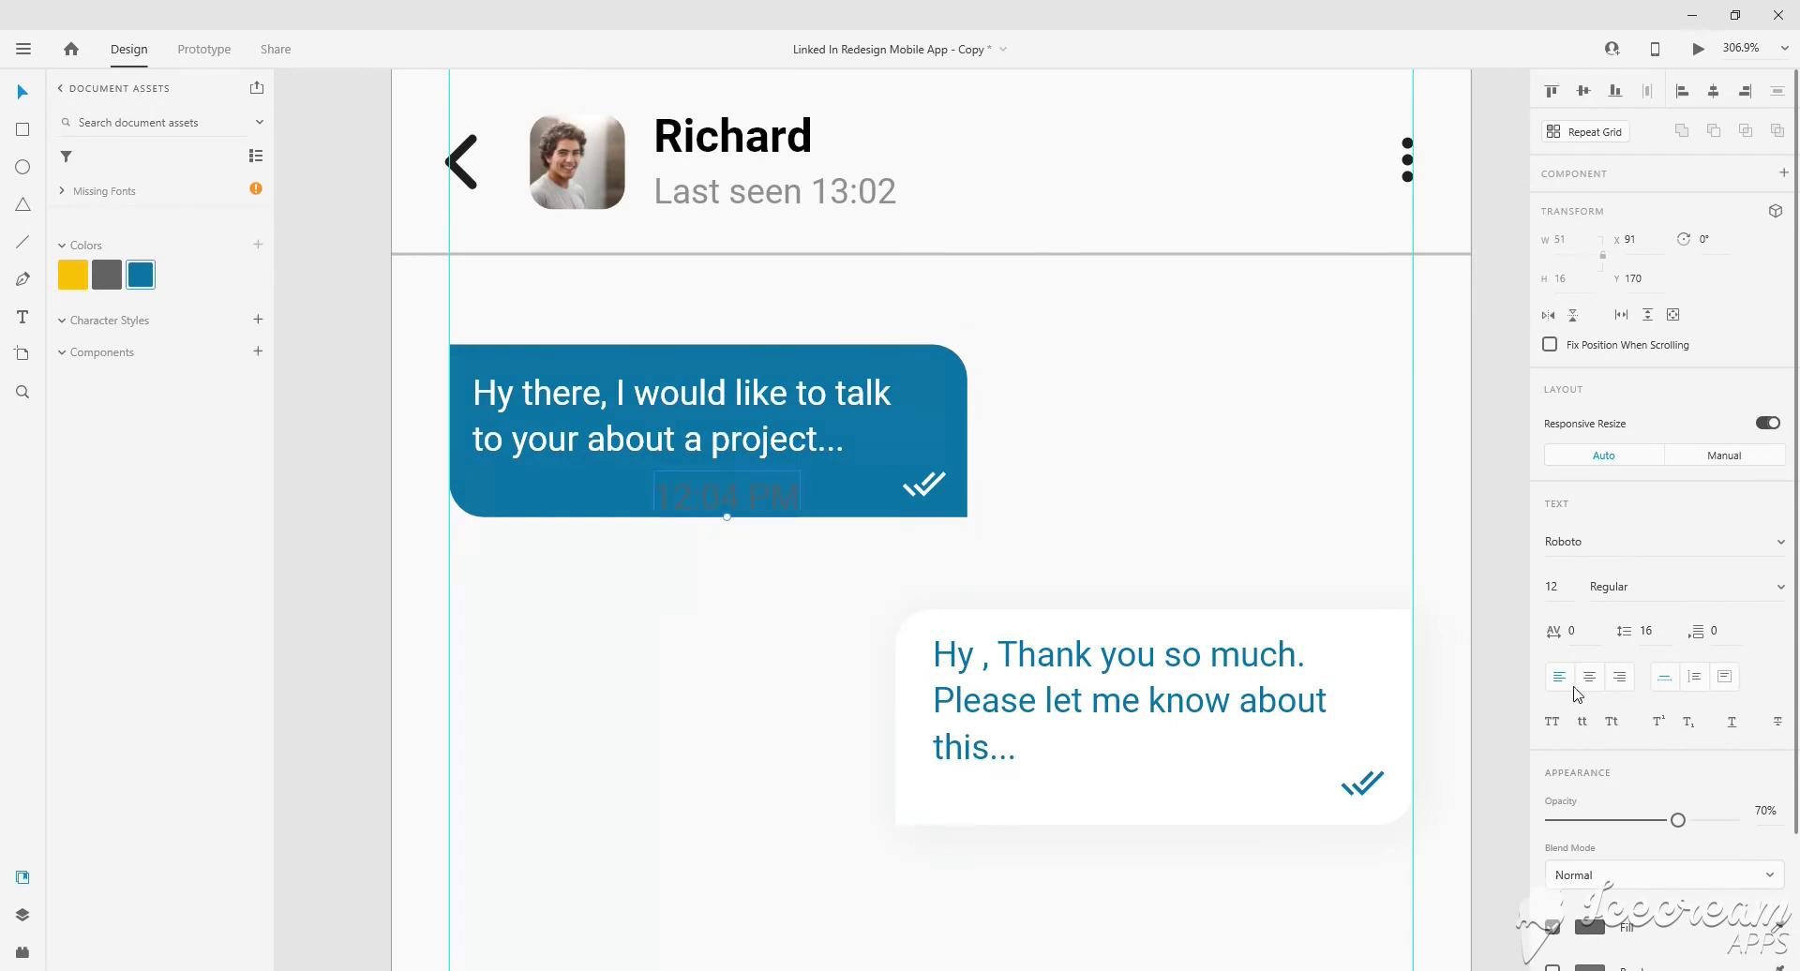
key(Tab)
text(8)
Give the timestamp full opacity and move it into the white bubble beside the check.
scroll(718, 497, up, 3)
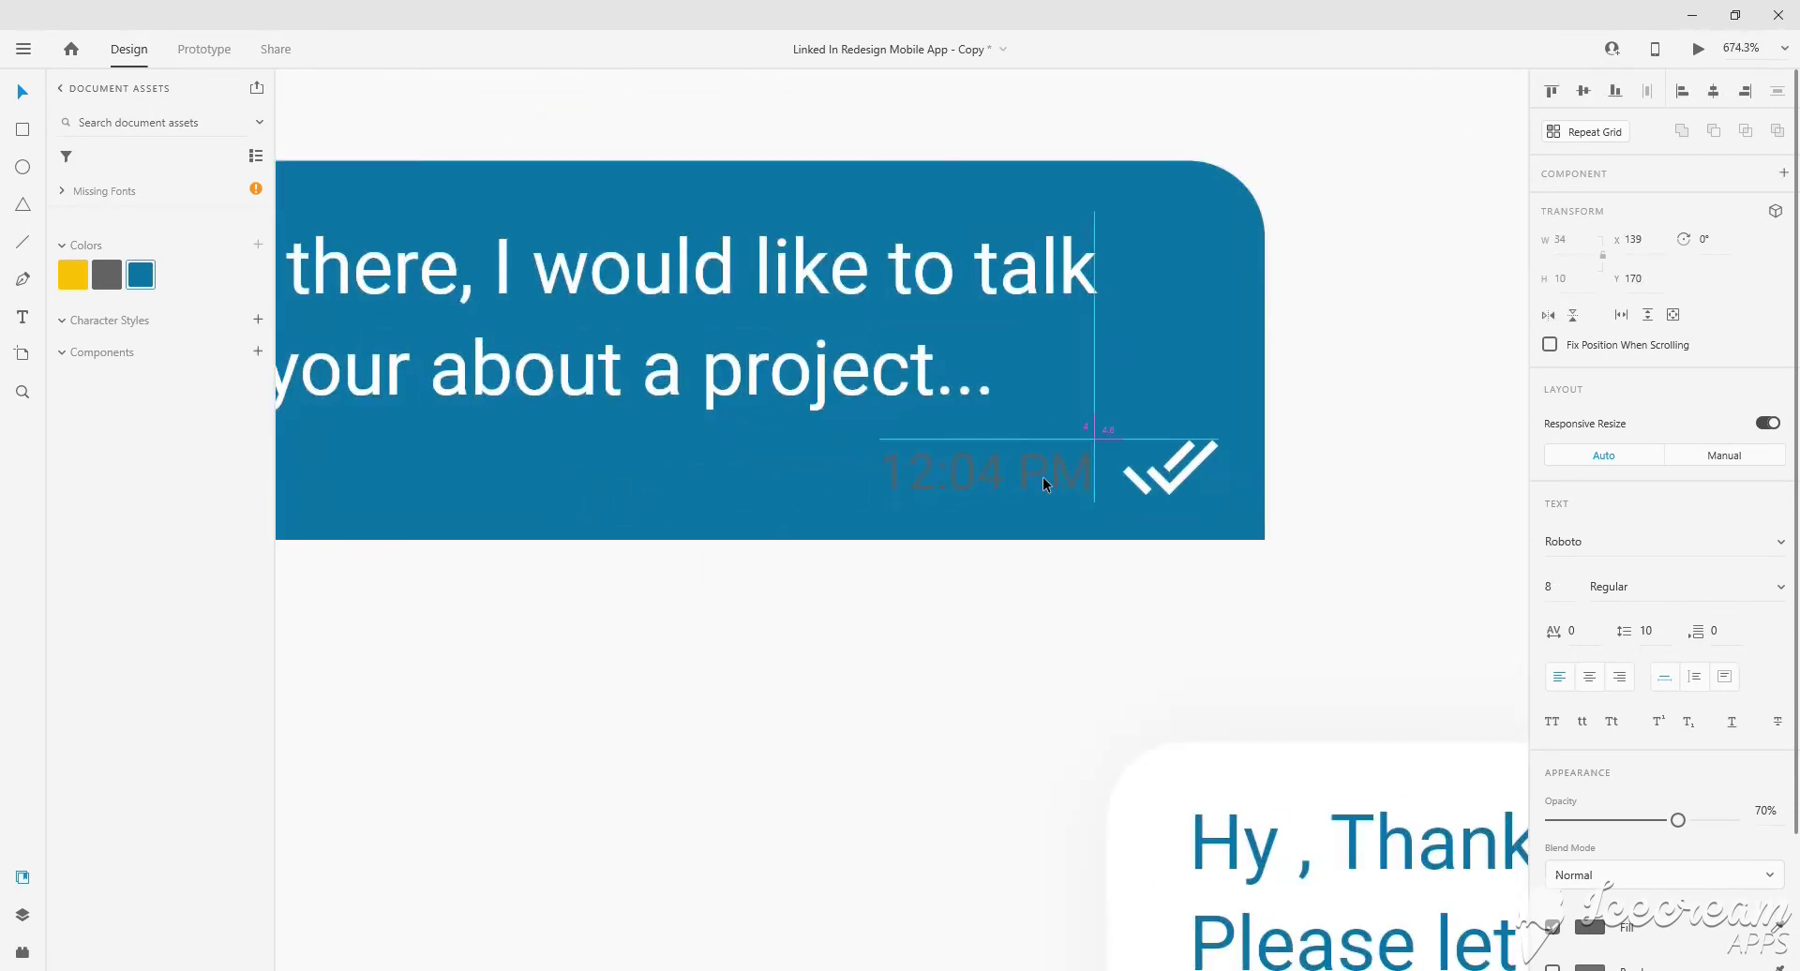
drag(1046, 483, 1035, 479)
drag(1679, 820, 1733, 820)
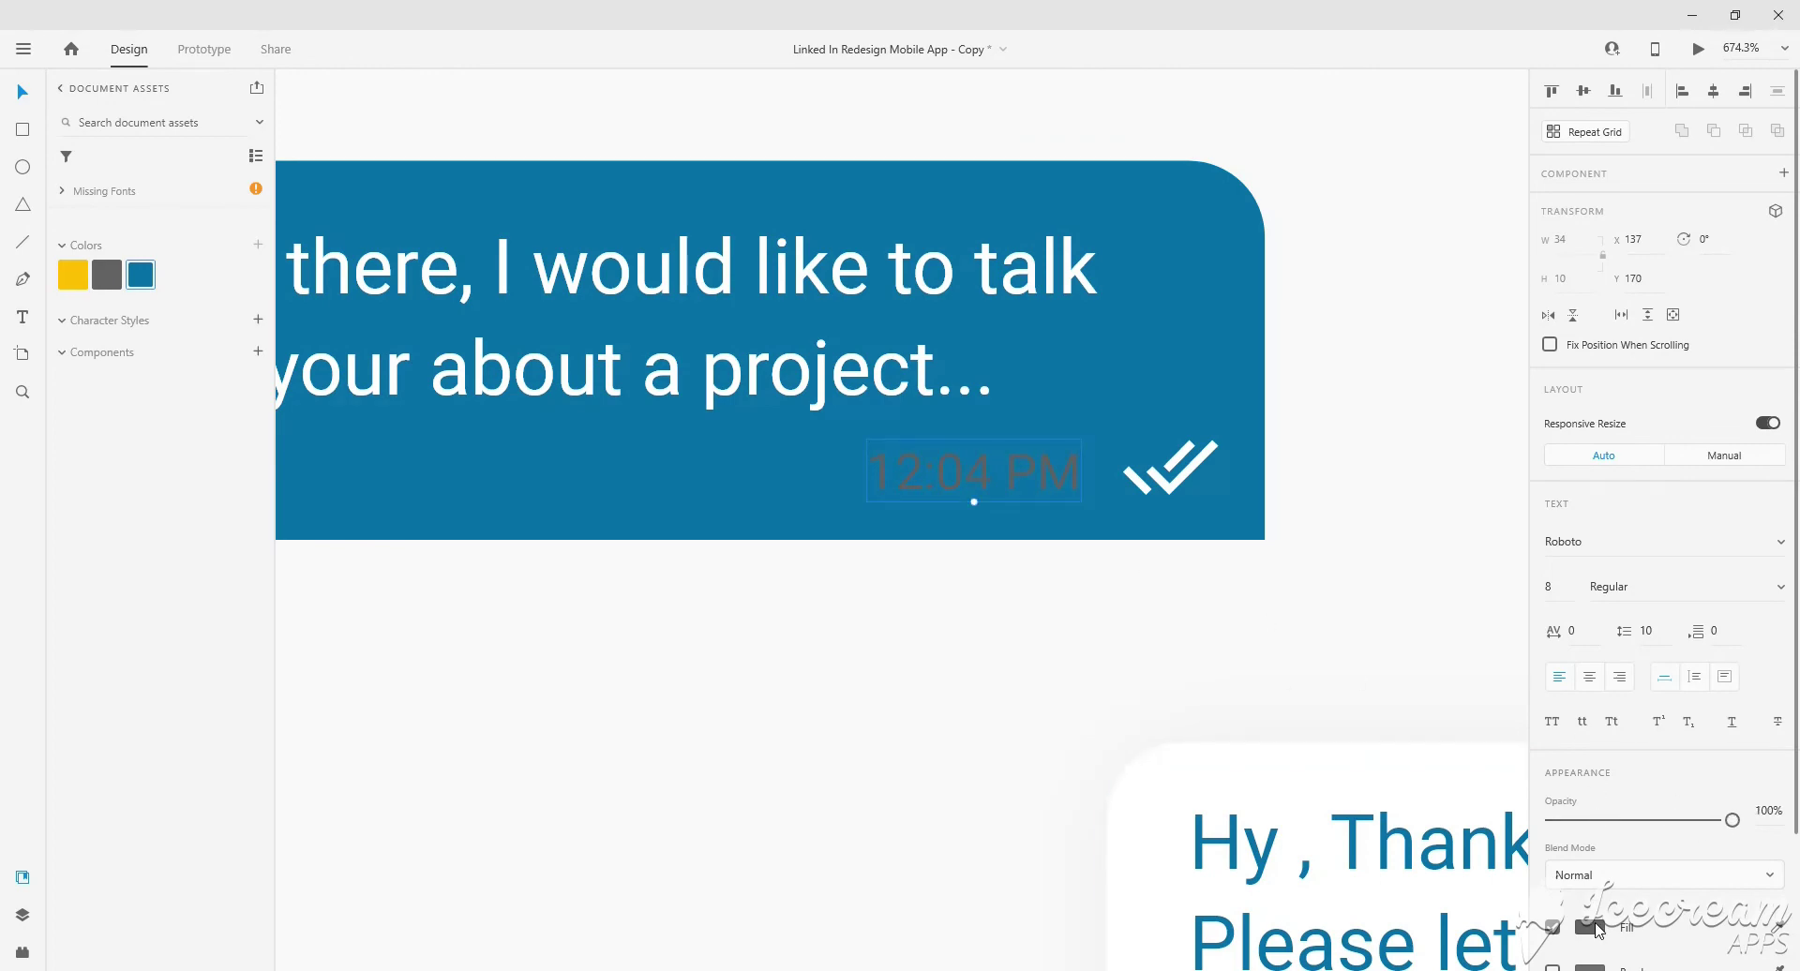
click(1591, 928)
scroll(624, 122, down, 3)
drag(788, 389, 1236, 575)
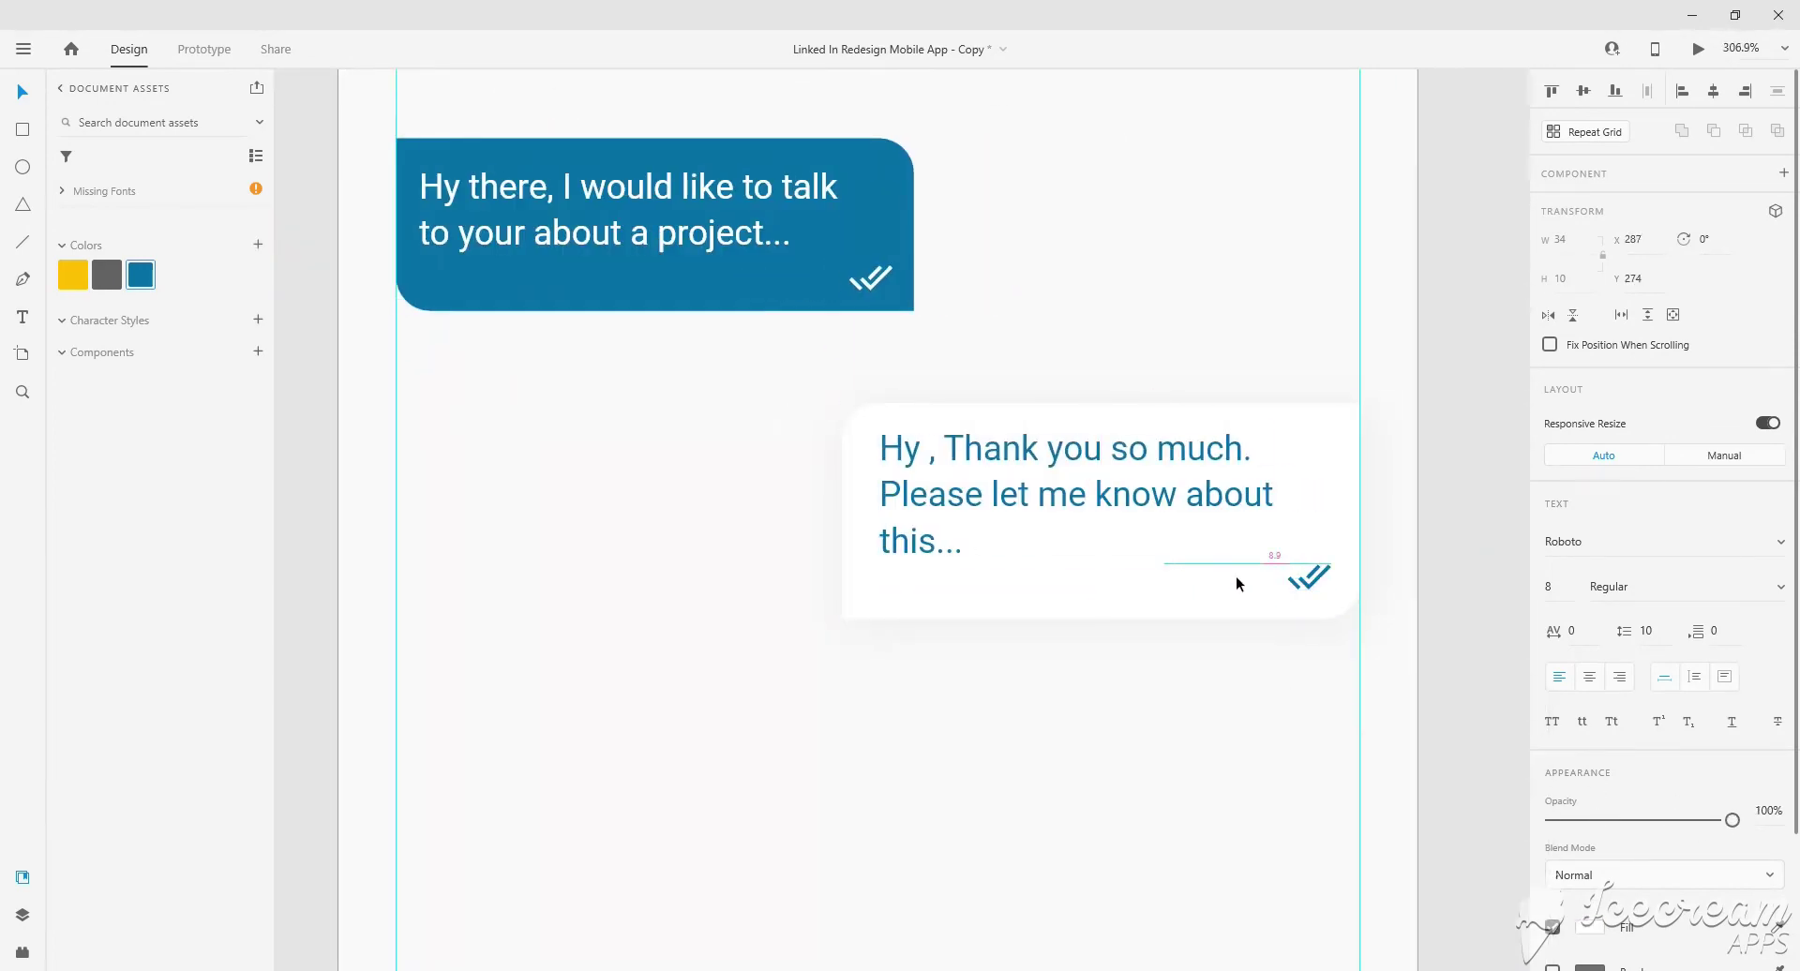
Colour the 12:04 PM timestamp blue.
scroll(1236, 582, up, 3)
click(1591, 928)
click(1386, 939)
scroll(1100, 551, up, 2)
click(1099, 552)
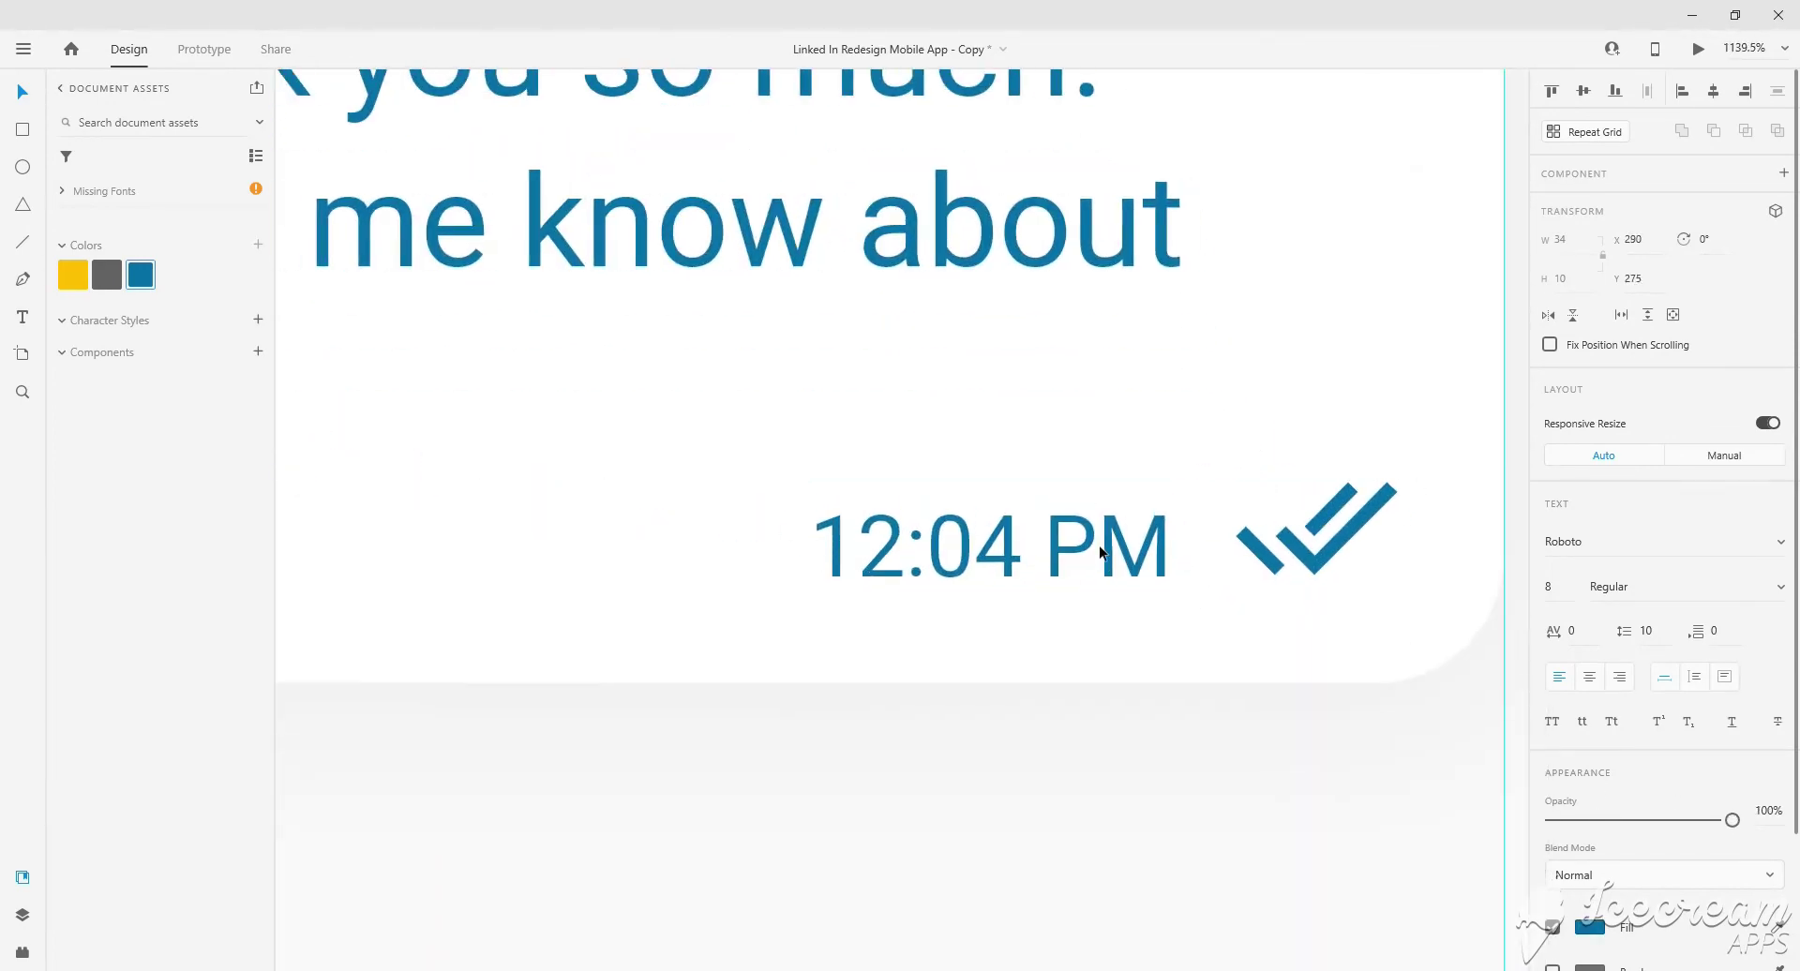
scroll(1100, 551, down, 3)
Turn the reply message grey and reopen the timestamp for editing.
click(1591, 927)
click(1041, 756)
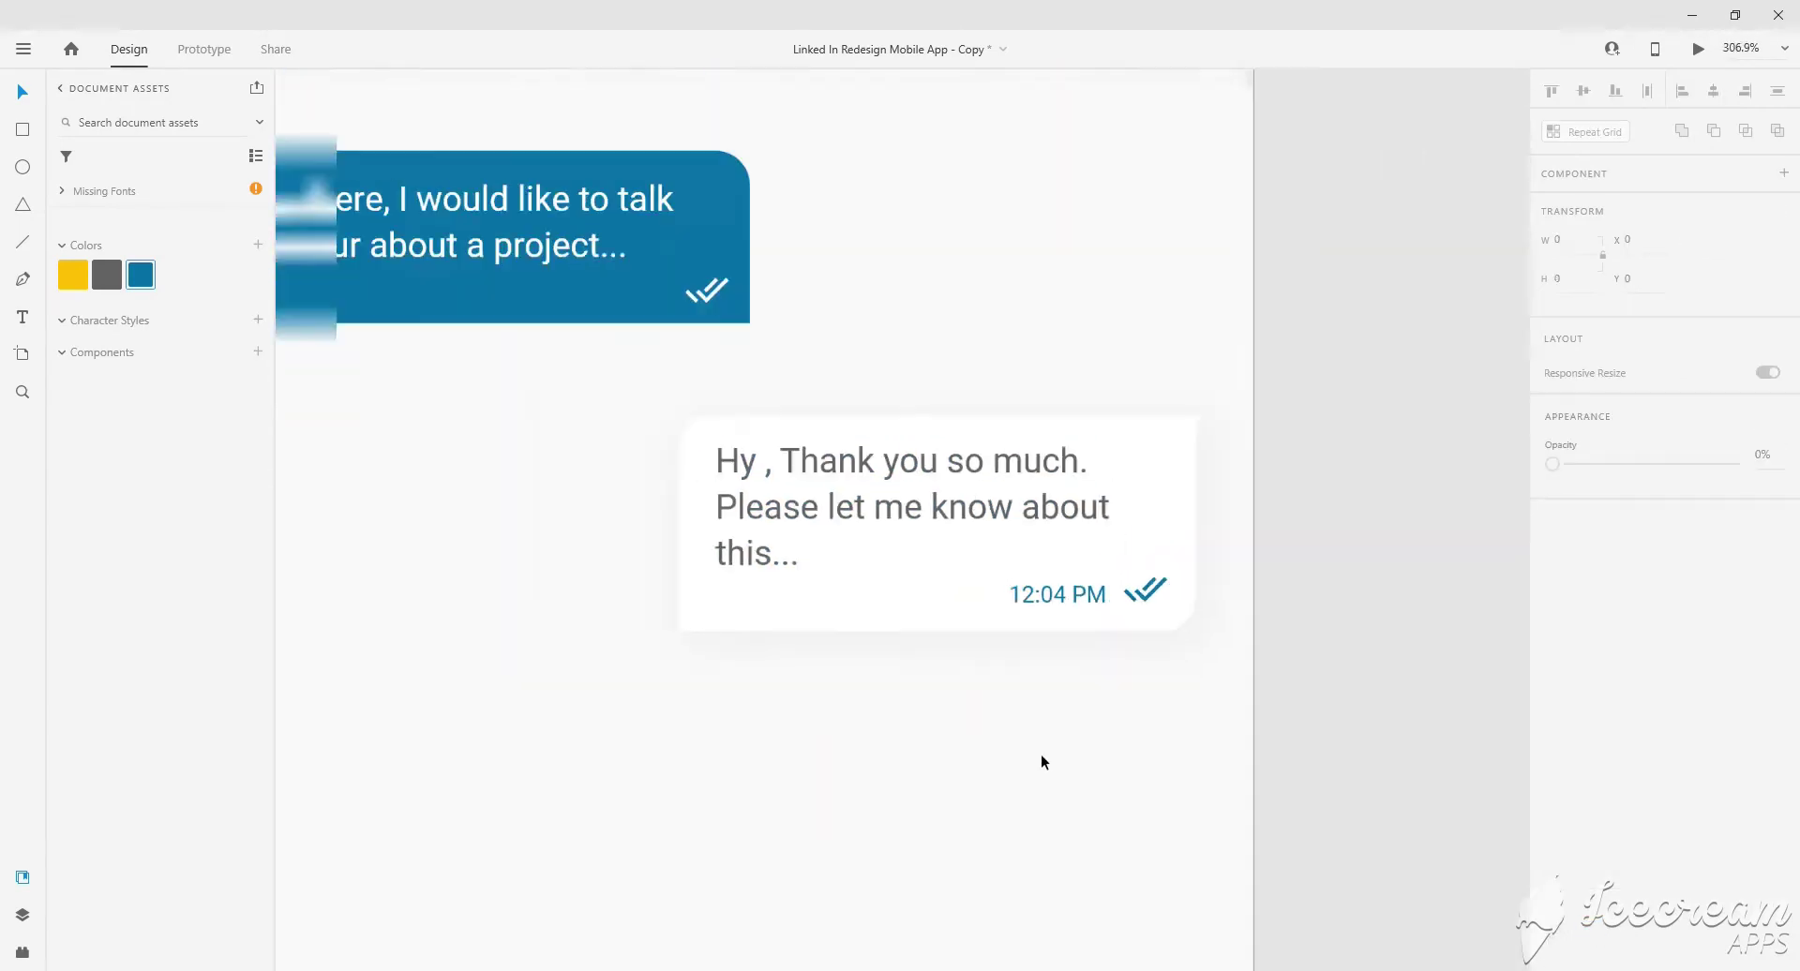
scroll(1041, 756, up, 2)
click(975, 590)
scroll(1041, 586, down, 3)
double_click(1086, 588)
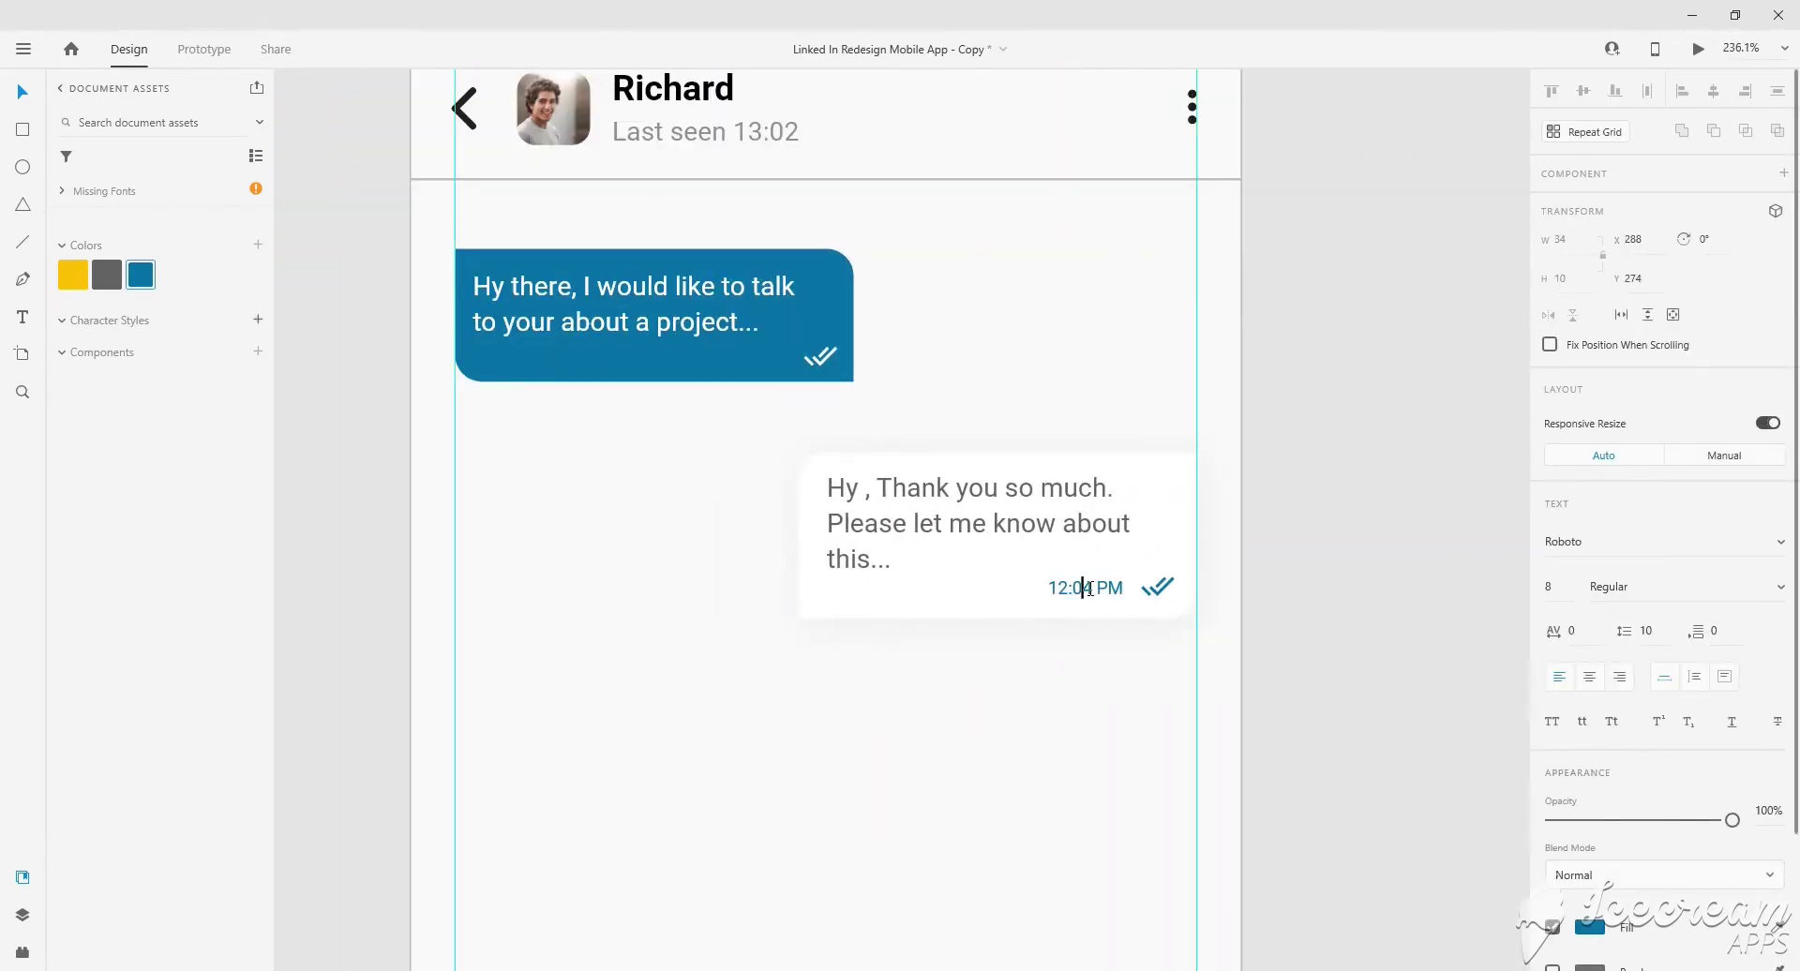
text(5)
scroll(1061, 712, down, 3)
Nudge the reply bubble up slightly and group the two chat bubbles into one pair.
scroll(1146, 674, down, 2)
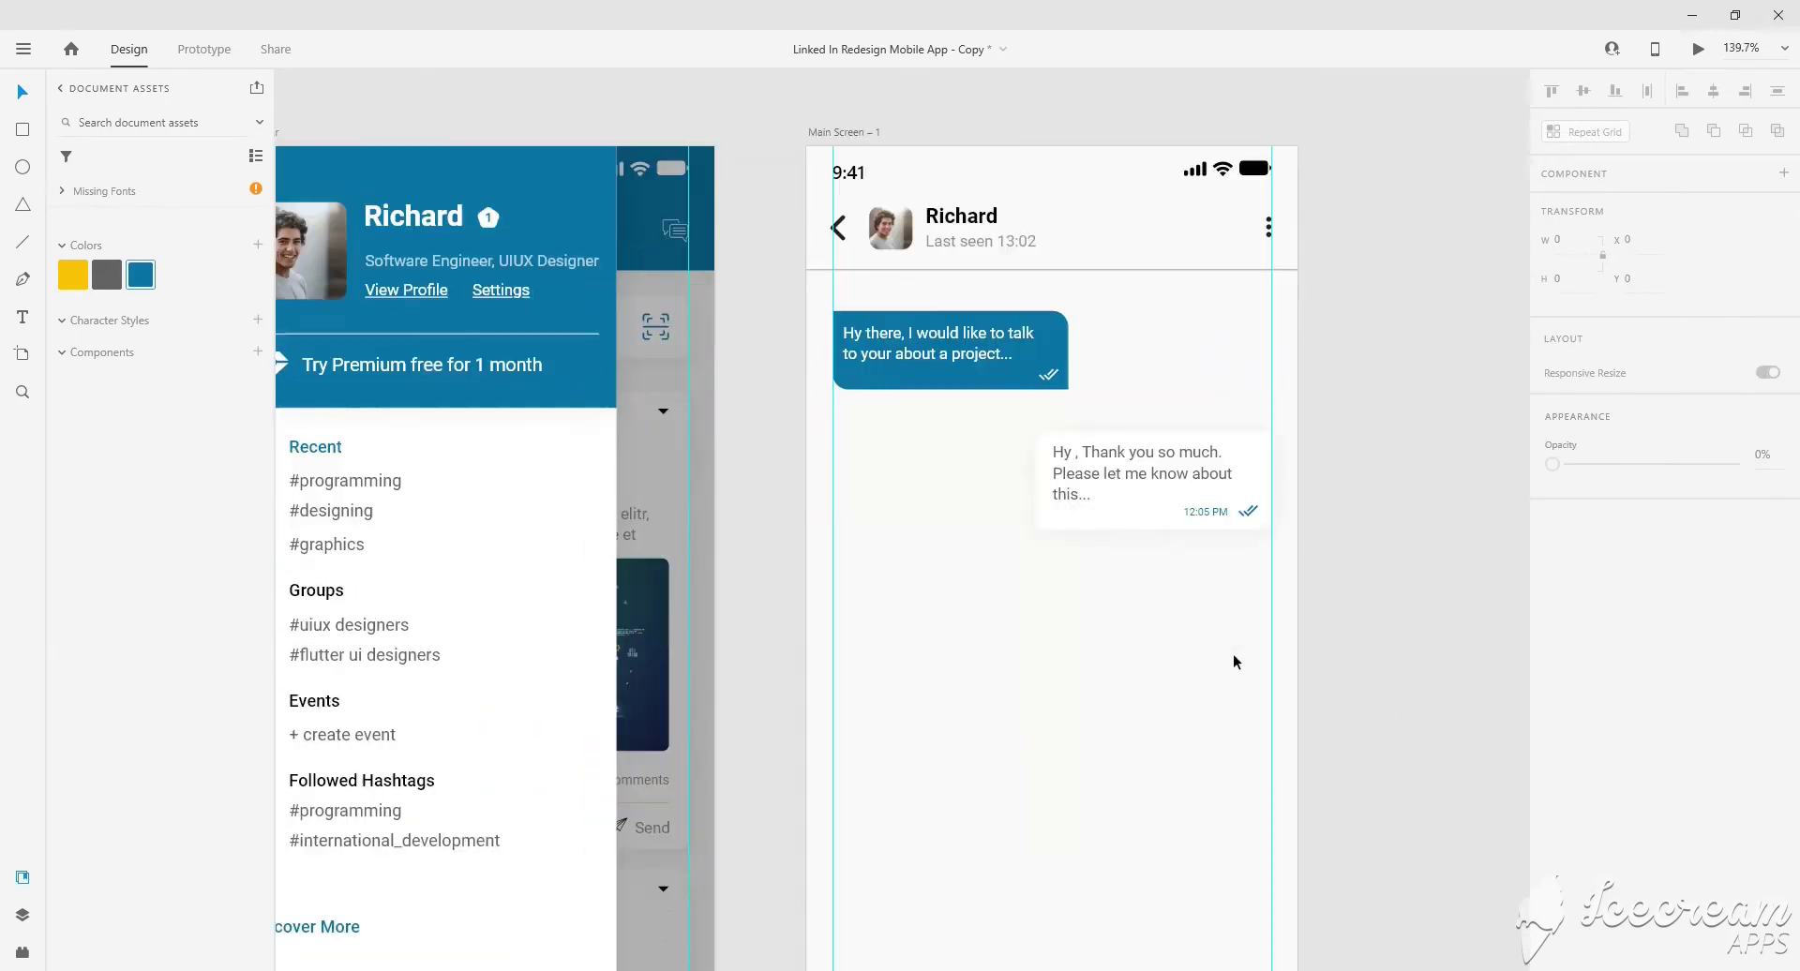
drag(921, 273, 1277, 526)
scroll(1186, 386, up, 3)
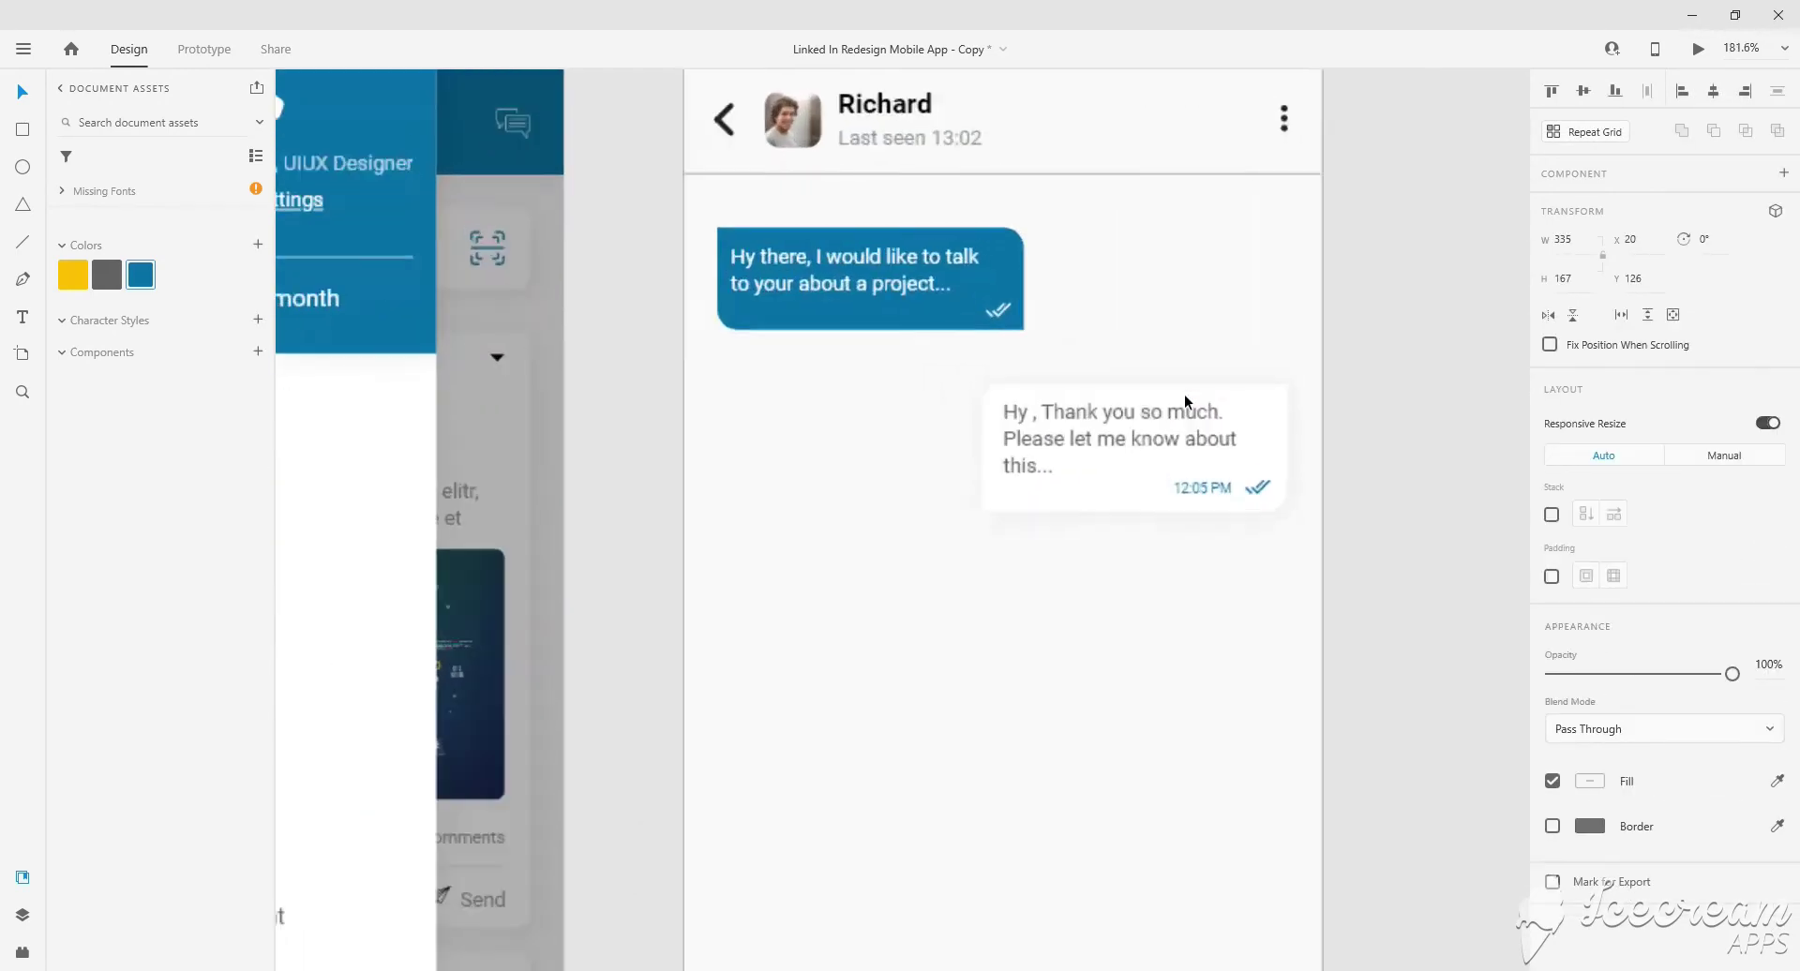
click(1148, 529)
right_click(1036, 430)
key(Escape)
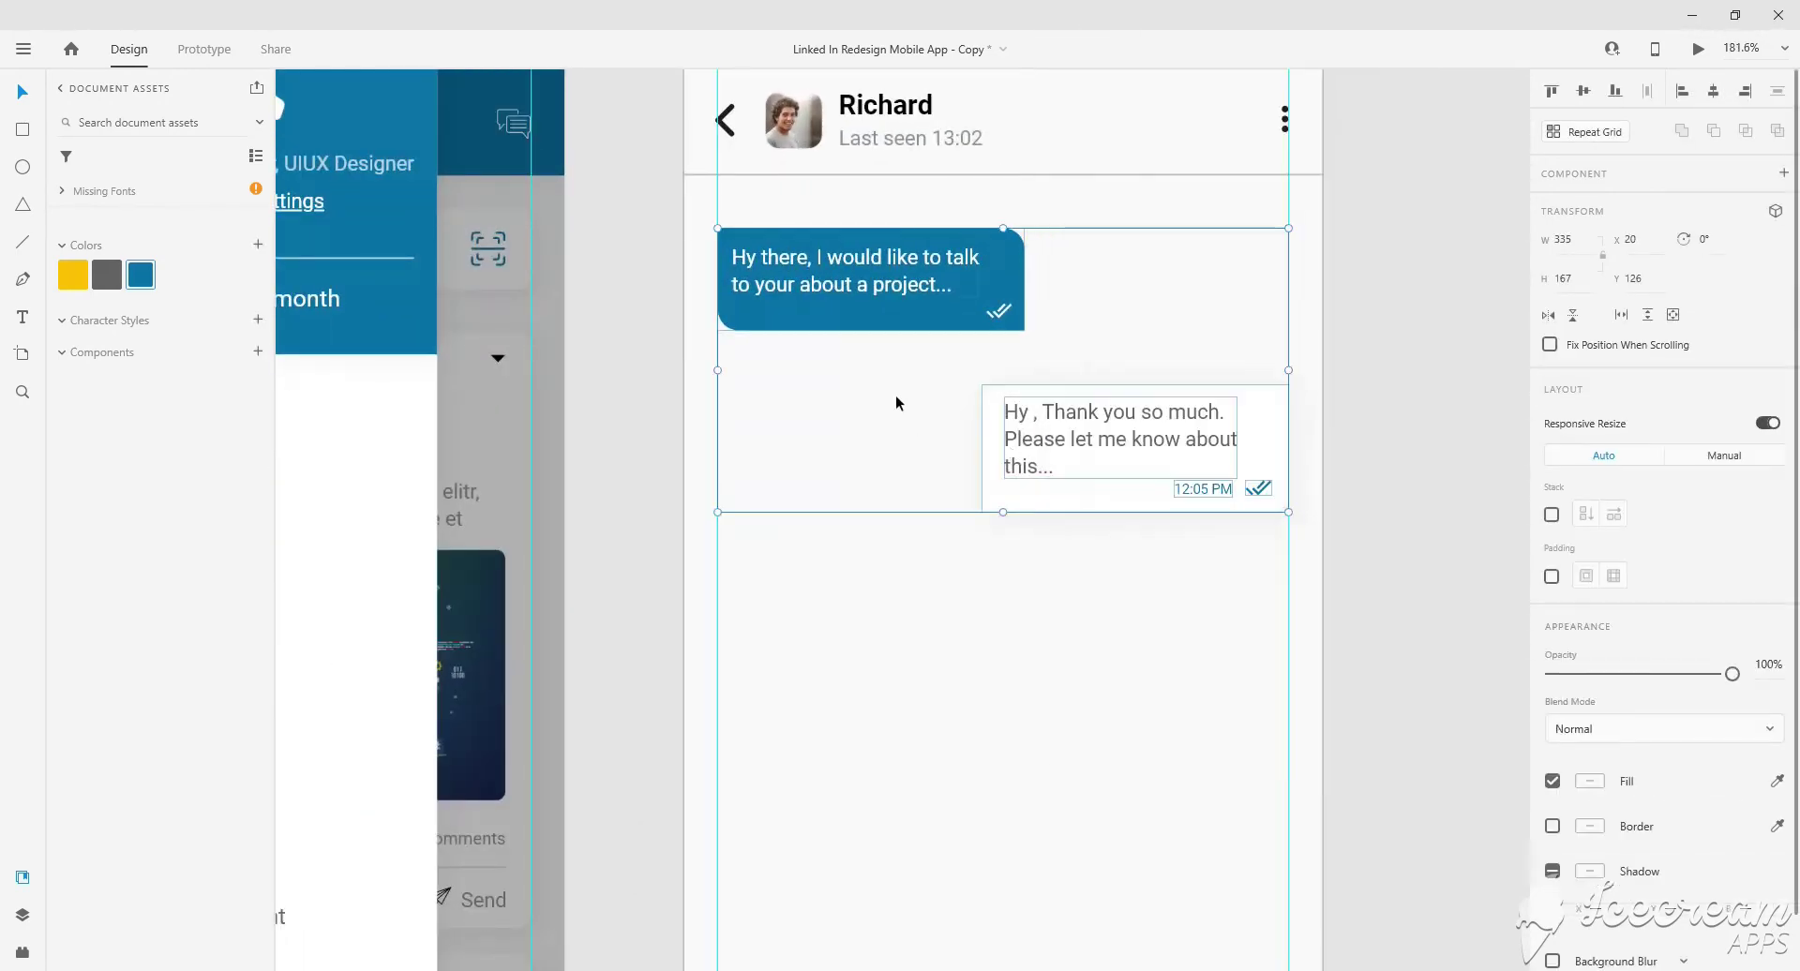
drag(1161, 444, 1157, 419)
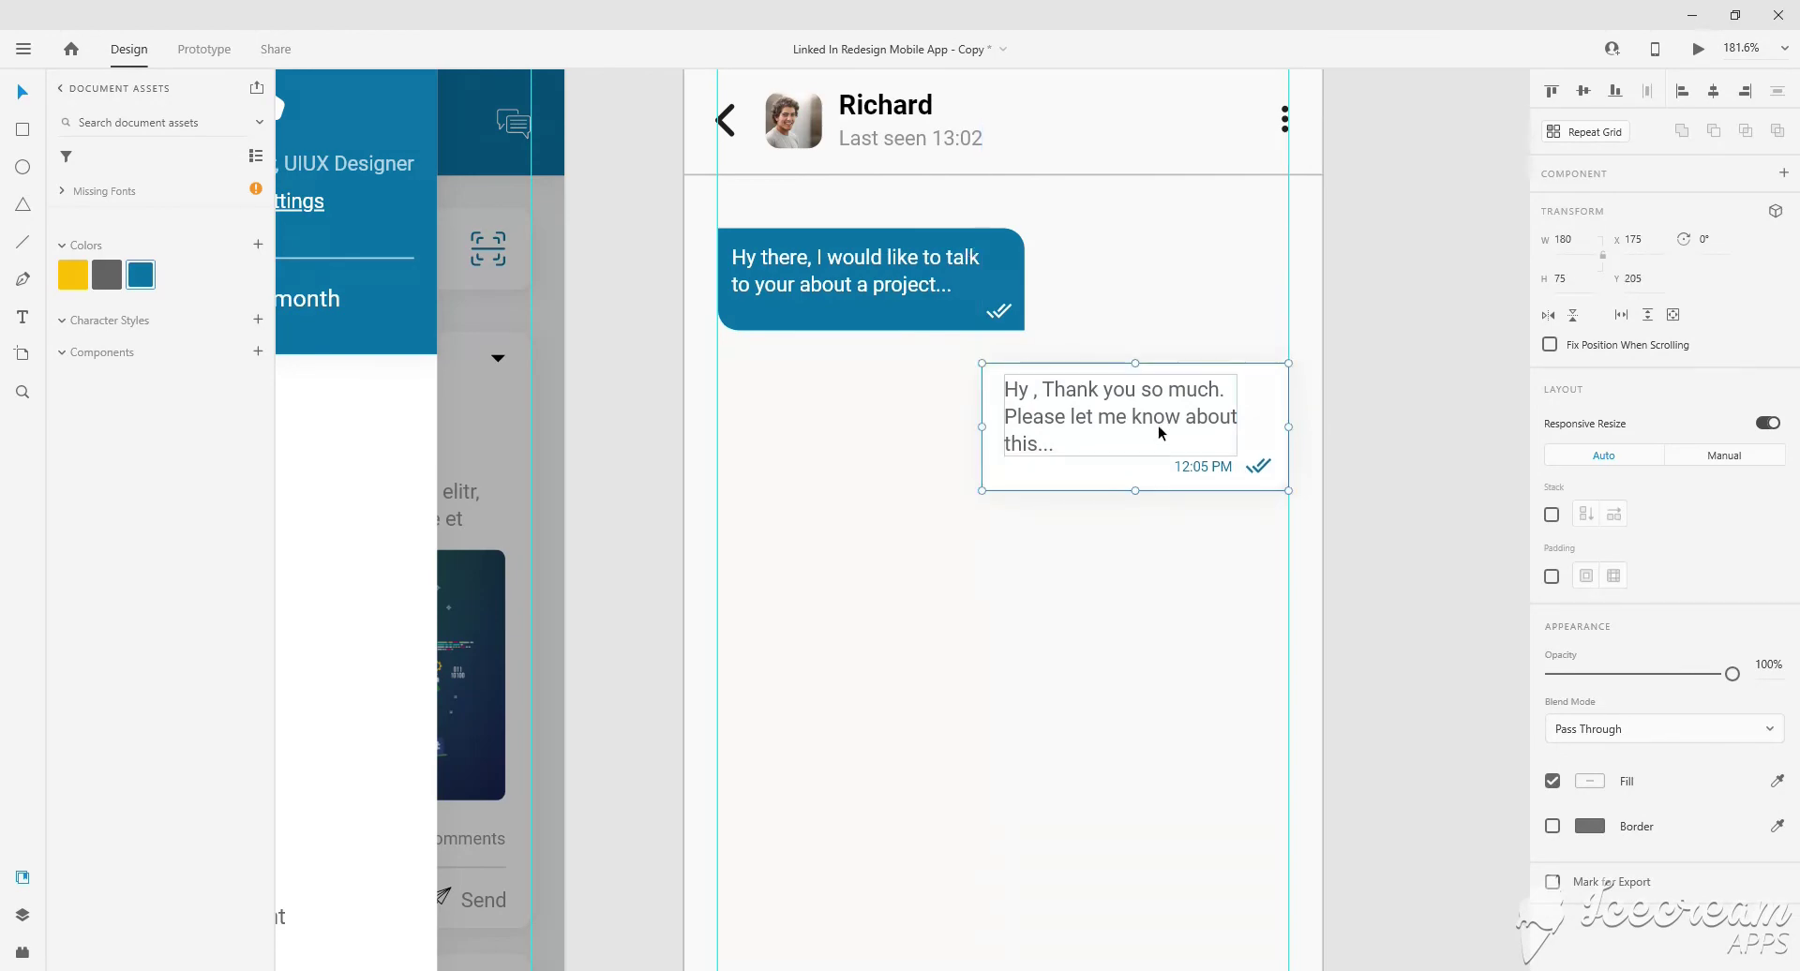
drag(1105, 240, 749, 346)
key(ctrl+g)
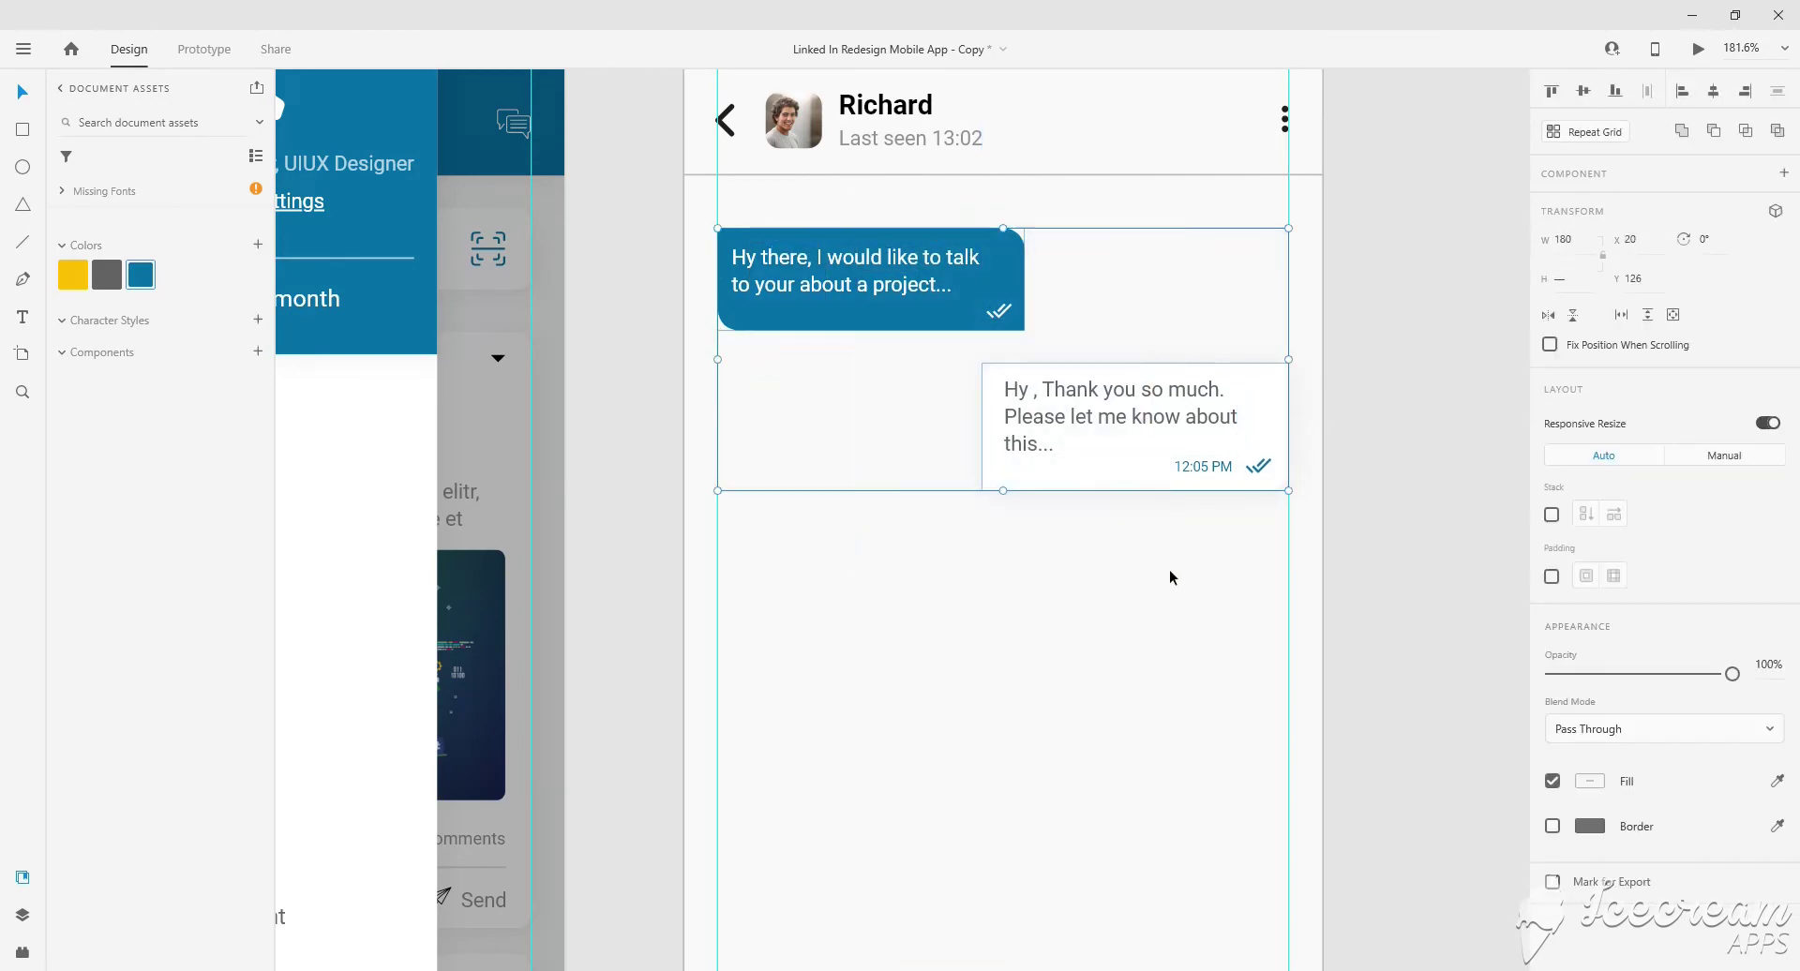
Fill the chat artboard downward with duplicated bubble pairs and an extra reply bubble.
alt+drag(1169, 574, 1084, 711)
scroll(1084, 708, down, 2)
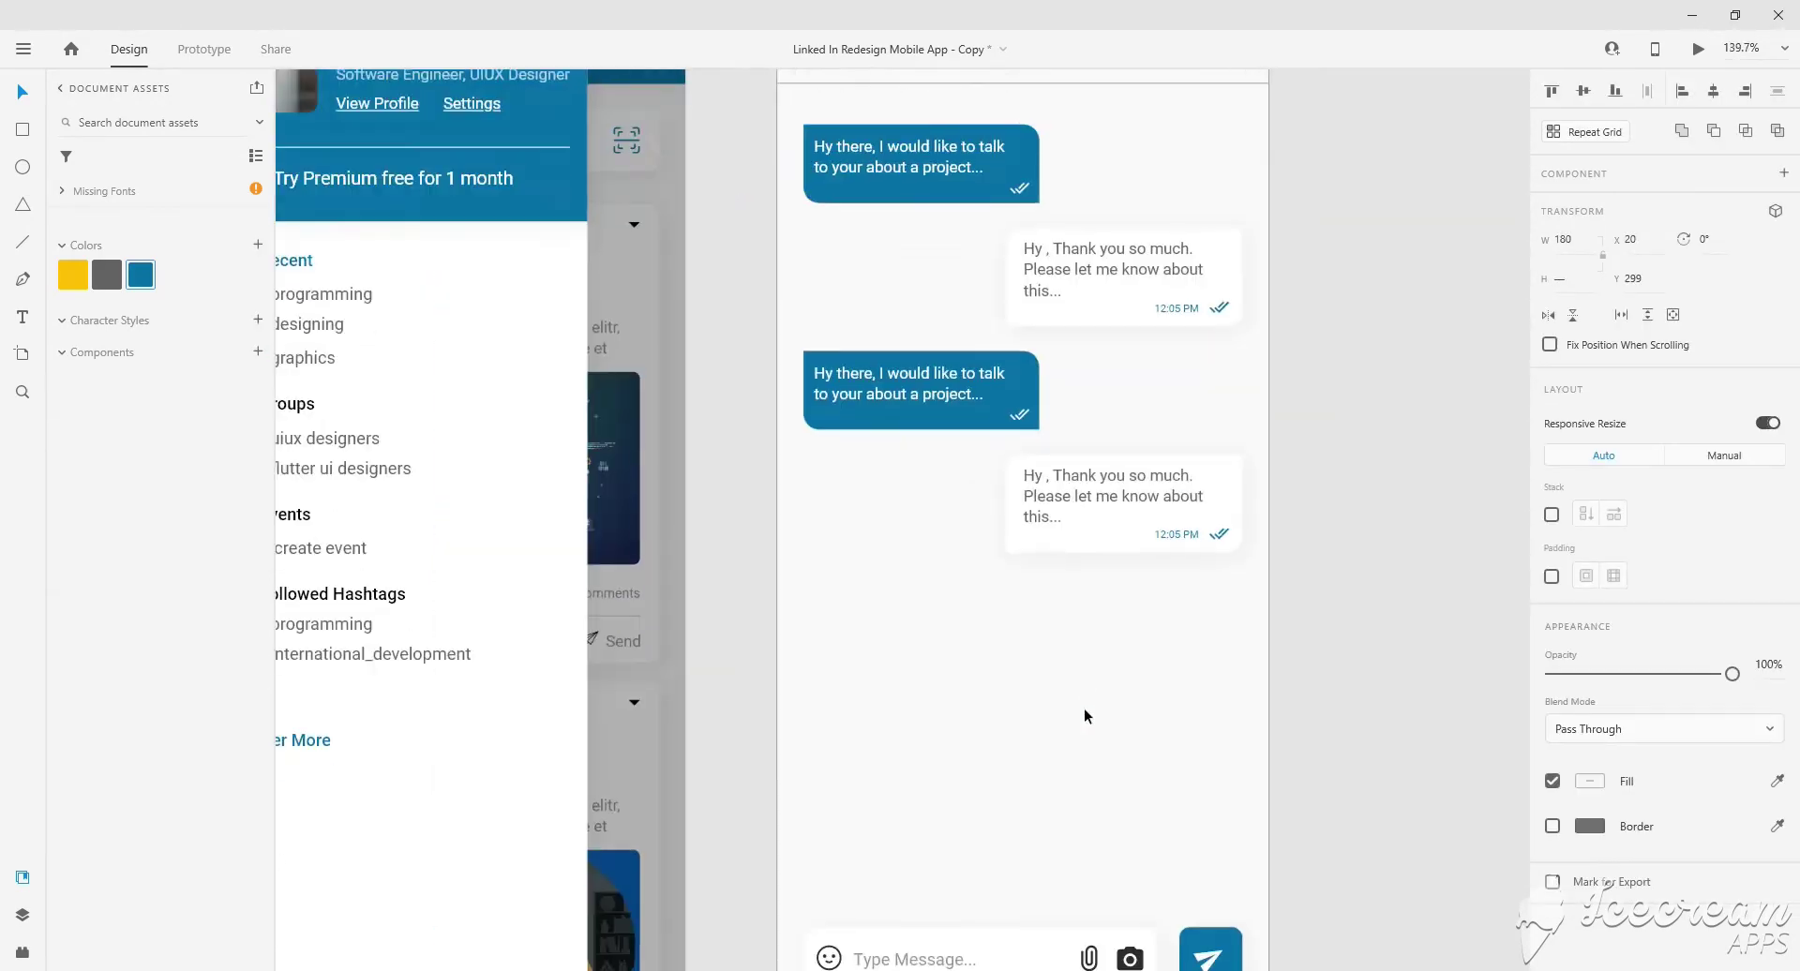
scroll(1084, 707, down, 2)
scroll(1078, 632, down, 2)
click(1185, 606)
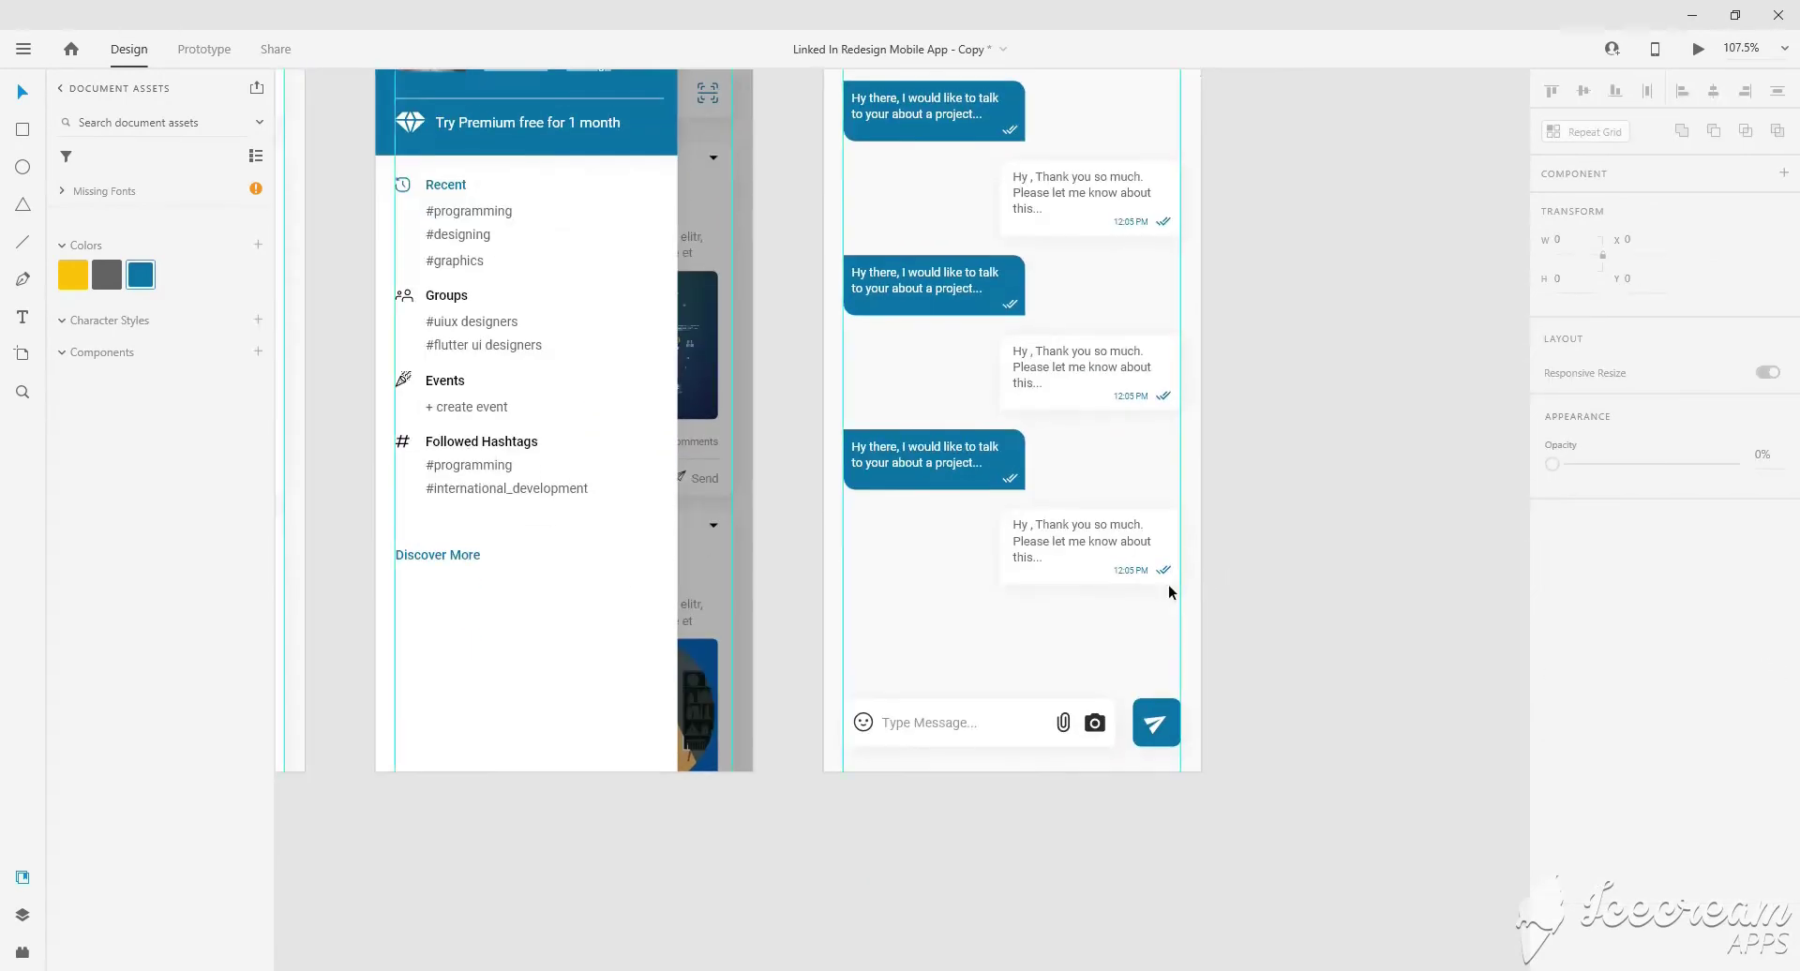
scroll(1062, 606, up, 1)
alt+drag(957, 673, 956, 767)
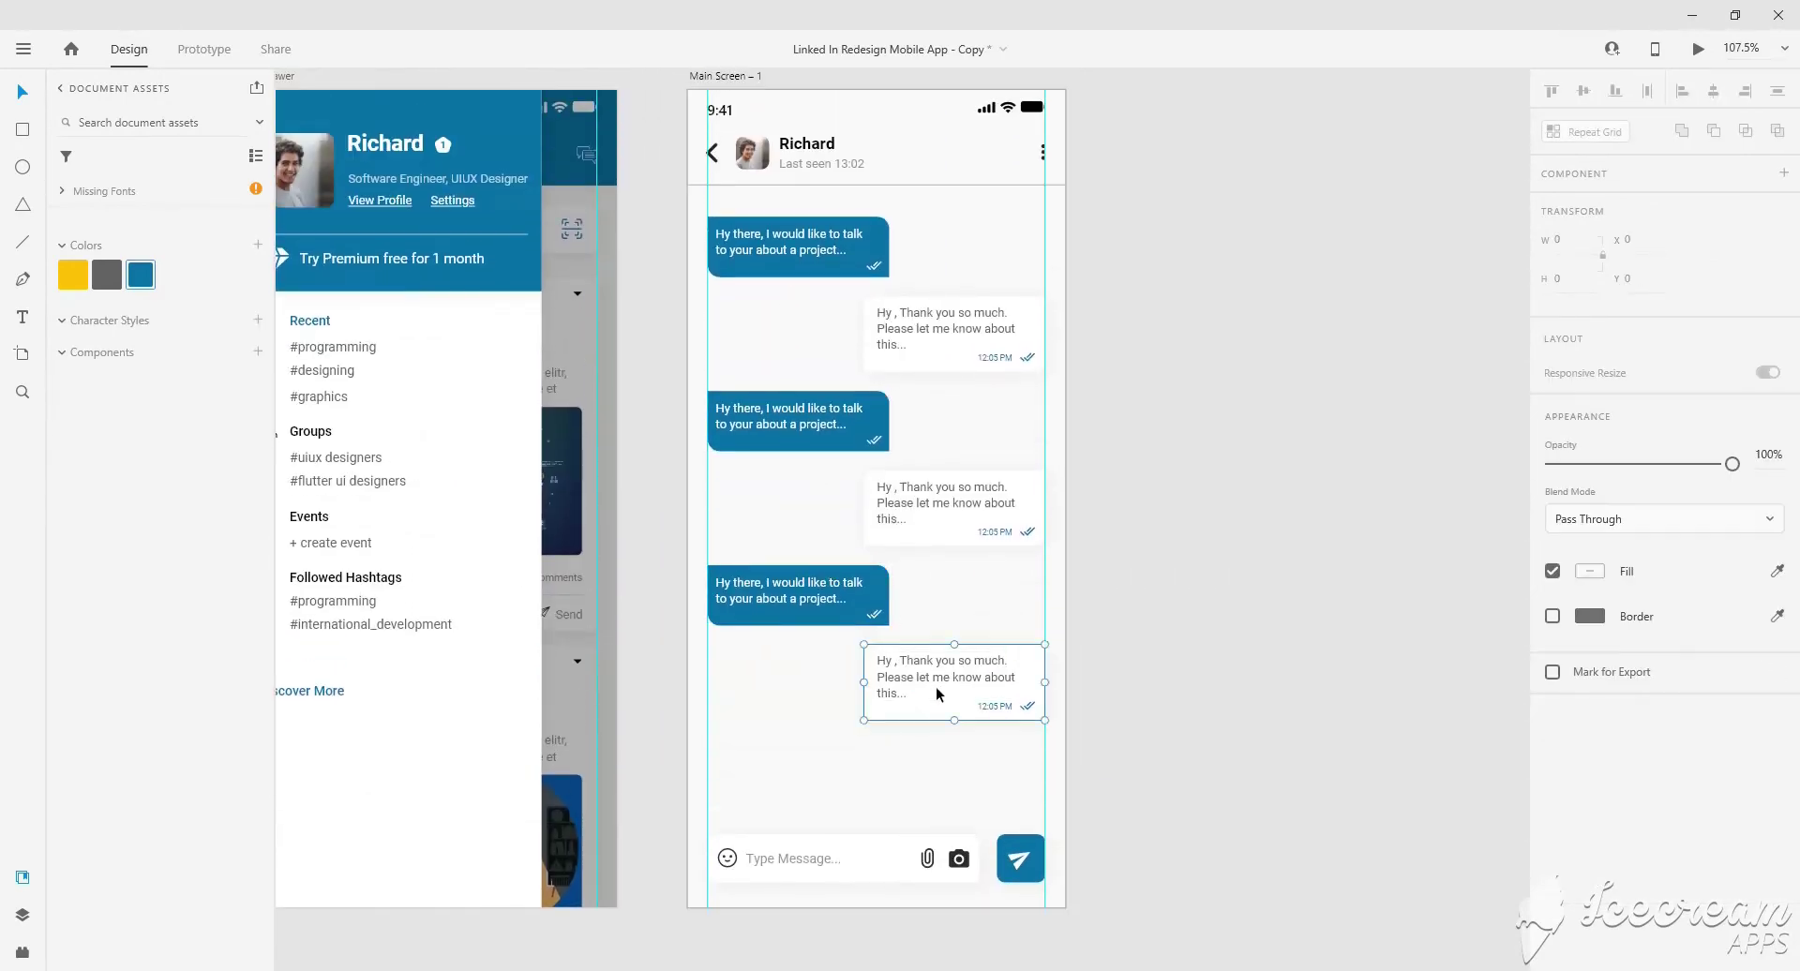
scroll(956, 767, down, 1)
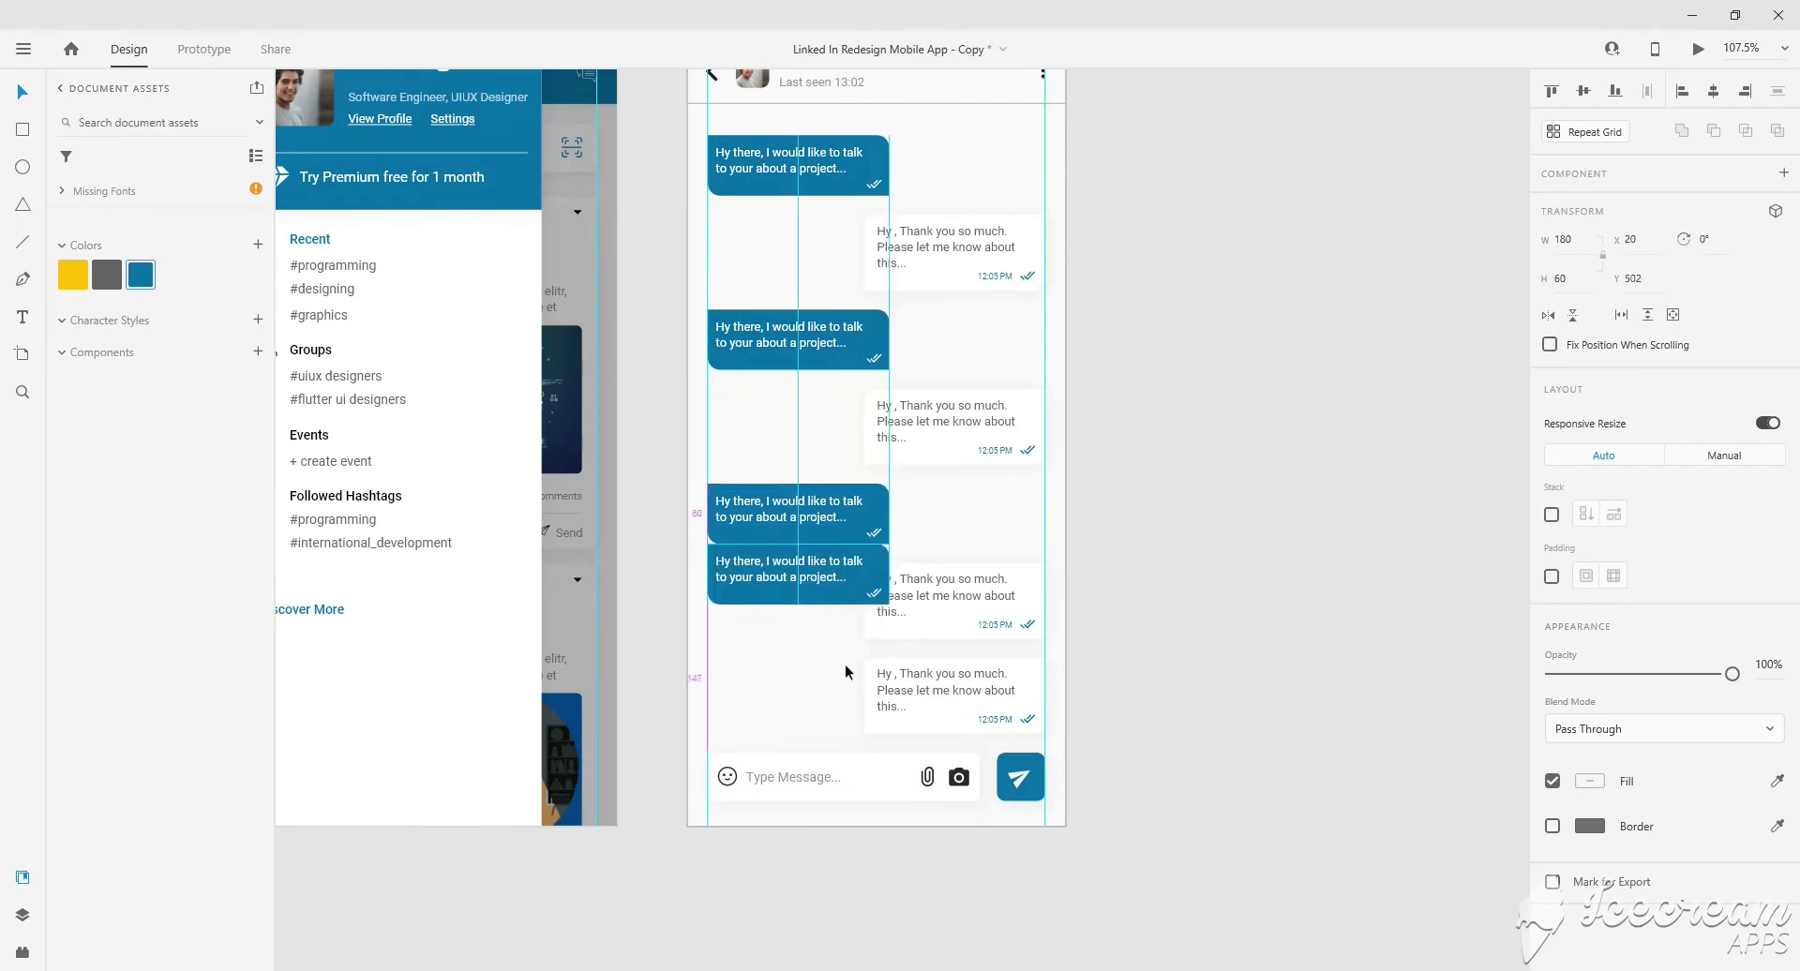
mouse_move(825, 511)
alt+mouse_down()
mouse_move(844, 778)
mouse_move(891, 169)
alt+mouse_up()
Bring the message input bar to front and give the bubbles Vertical Scroll with a trimmed viewport.
click(824, 774)
key(ctrl+shift+bracketleft)
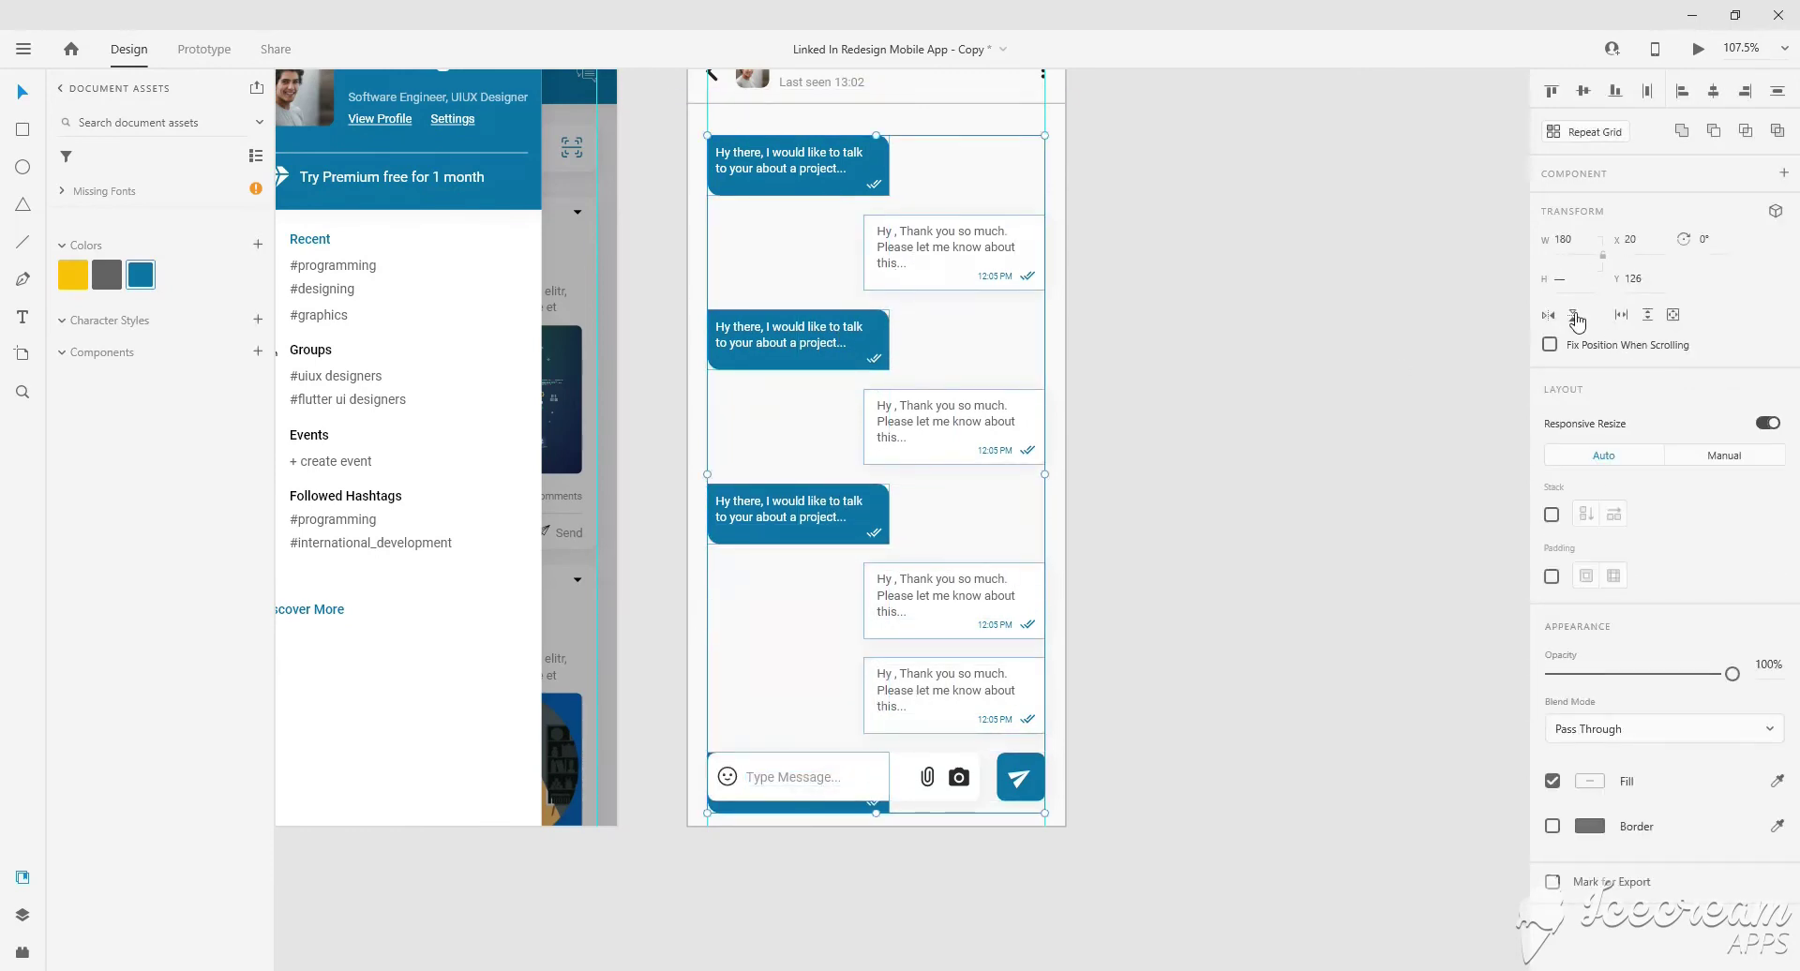
click(1648, 317)
scroll(853, 183, up, 1)
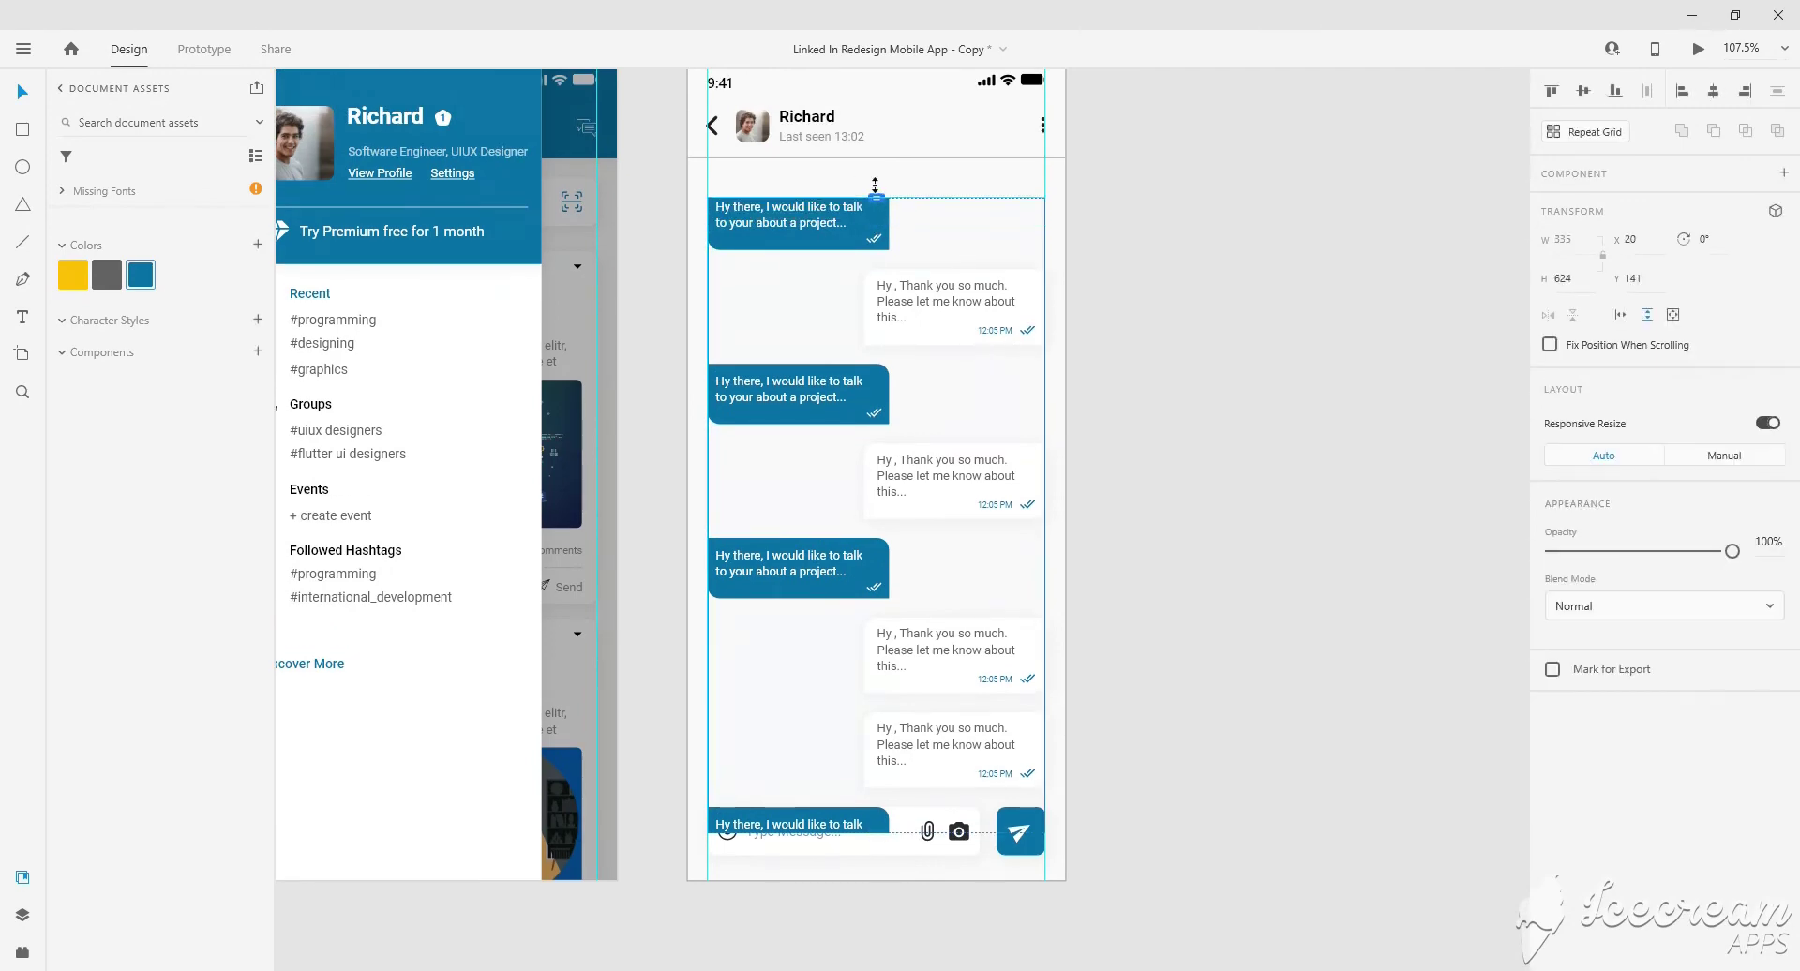
scroll(896, 272, down, 1)
drag(877, 778, 879, 753)
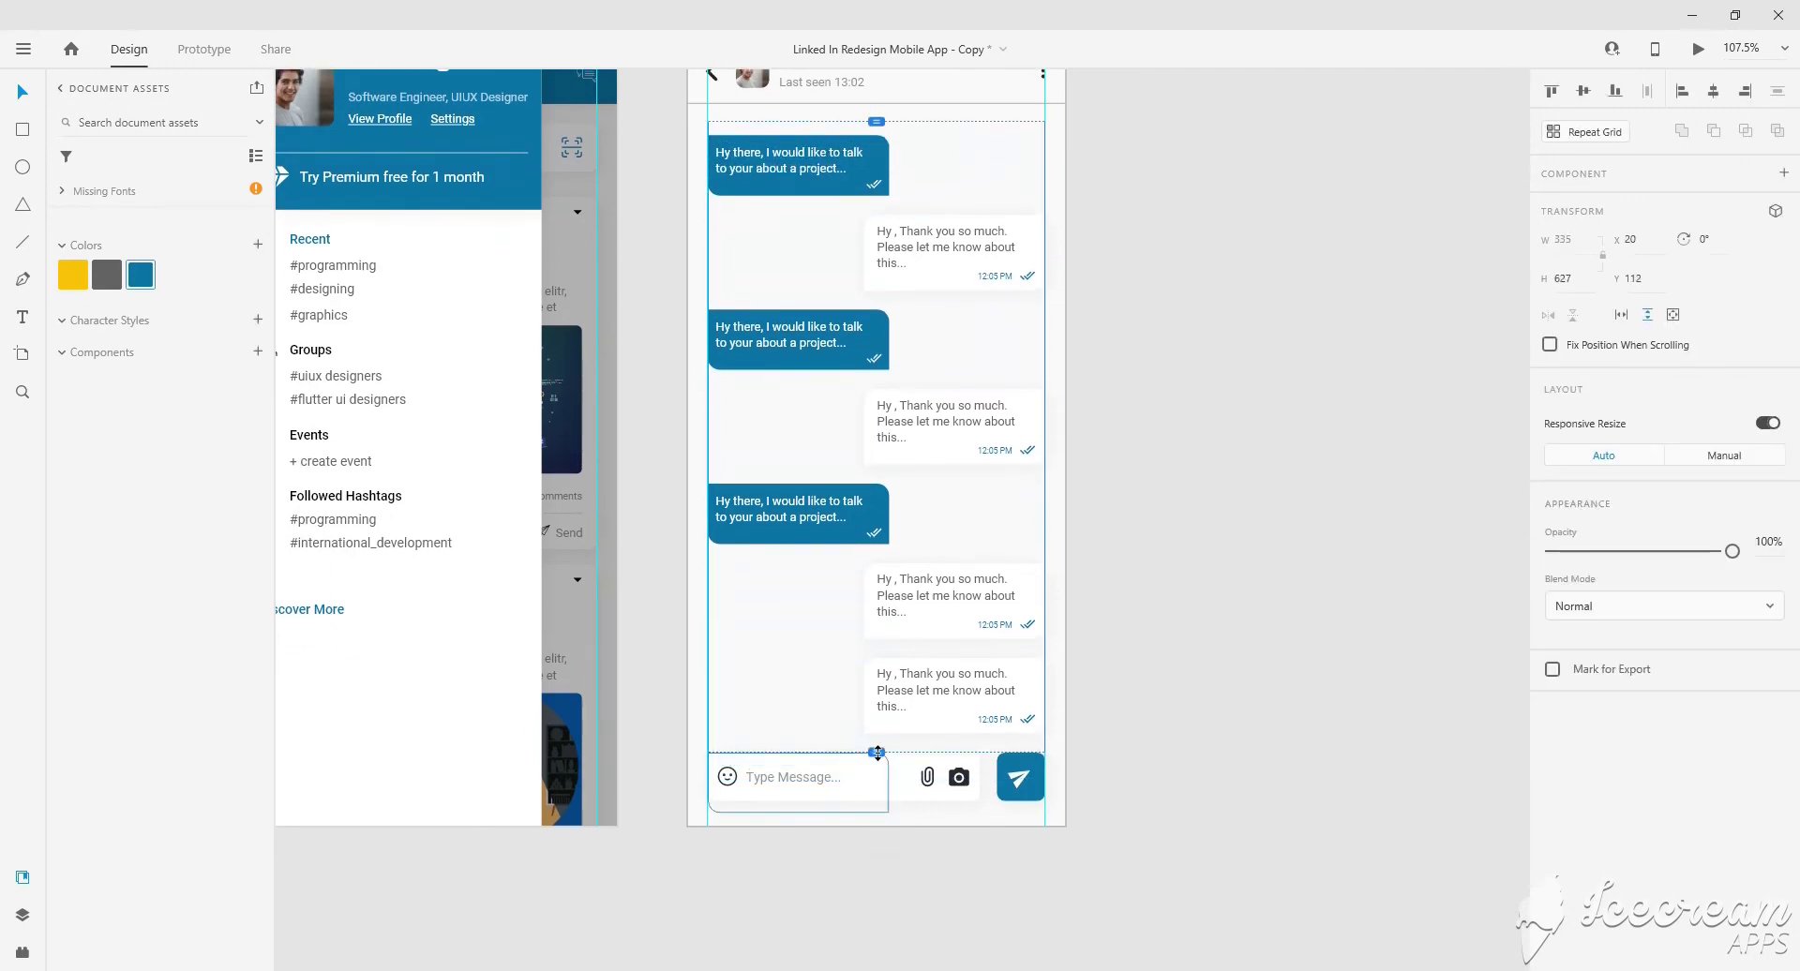
click(1260, 773)
scroll(1260, 773, down, 3)
scroll(926, 578, up, 1)
In Prototype mode, link the Splash Screen to Main Screen with a 2 s timed transition.
scroll(1039, 593, up, 1)
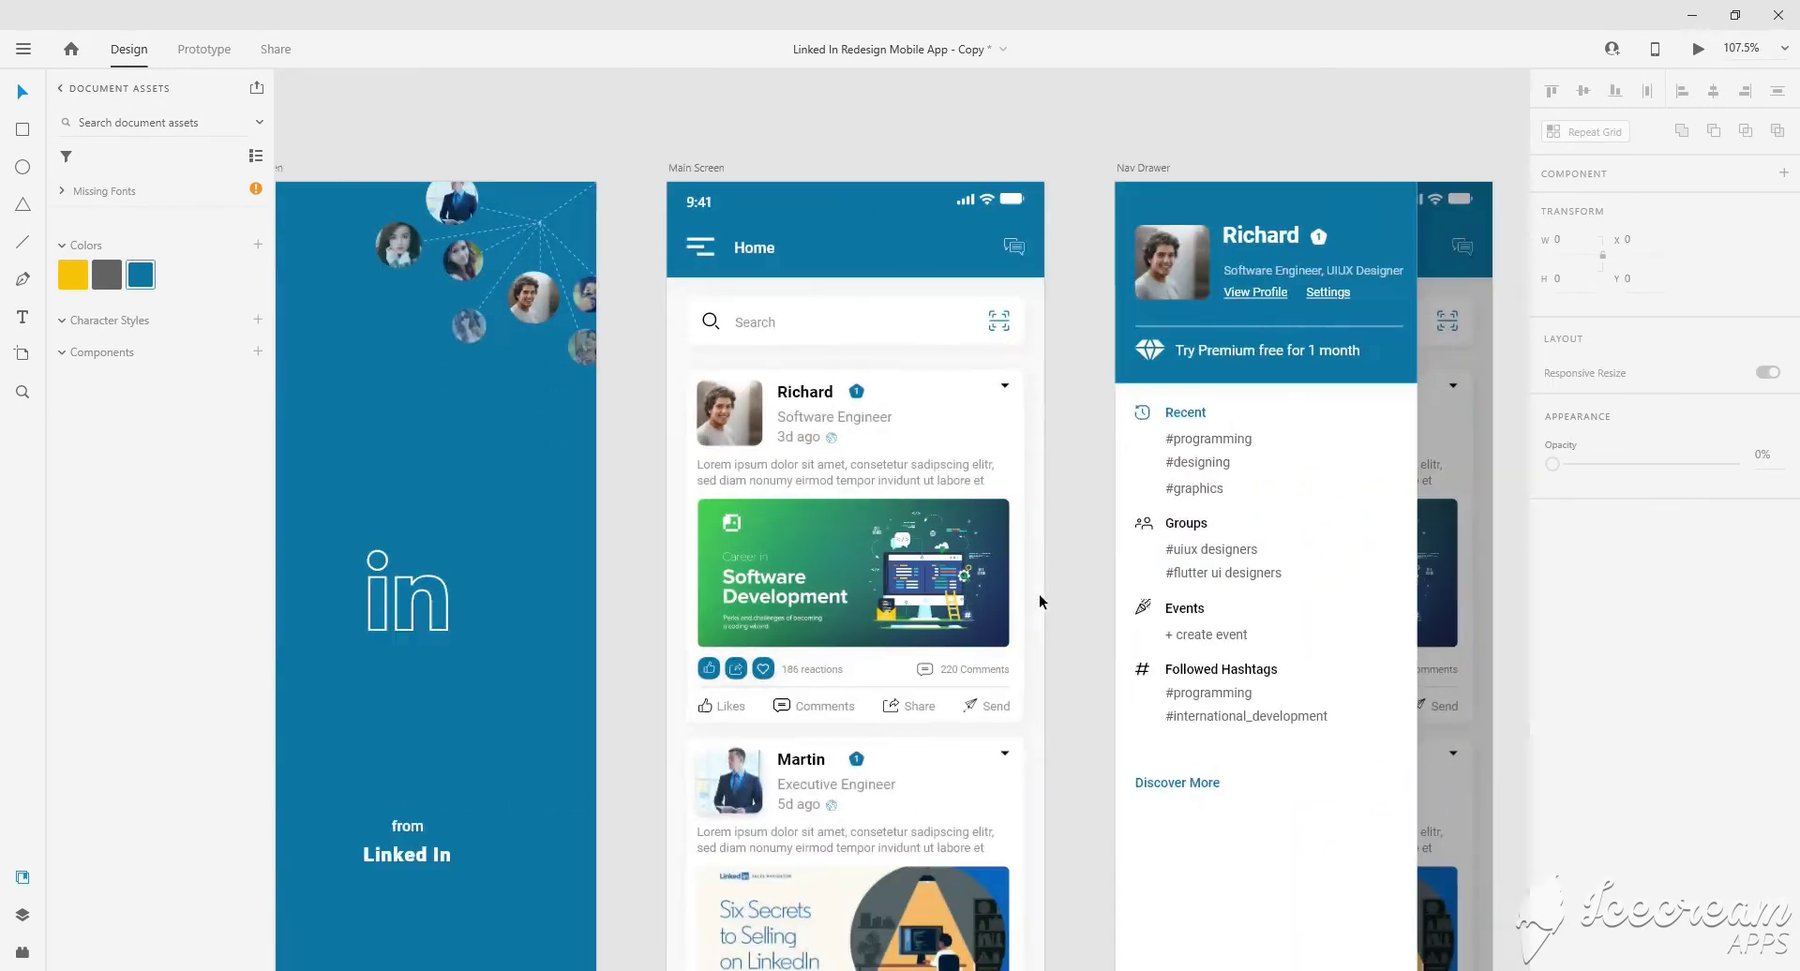
scroll(928, 565, up, 1)
scroll(929, 565, up, 1)
scroll(914, 505, down, 2)
scroll(913, 505, right, 2)
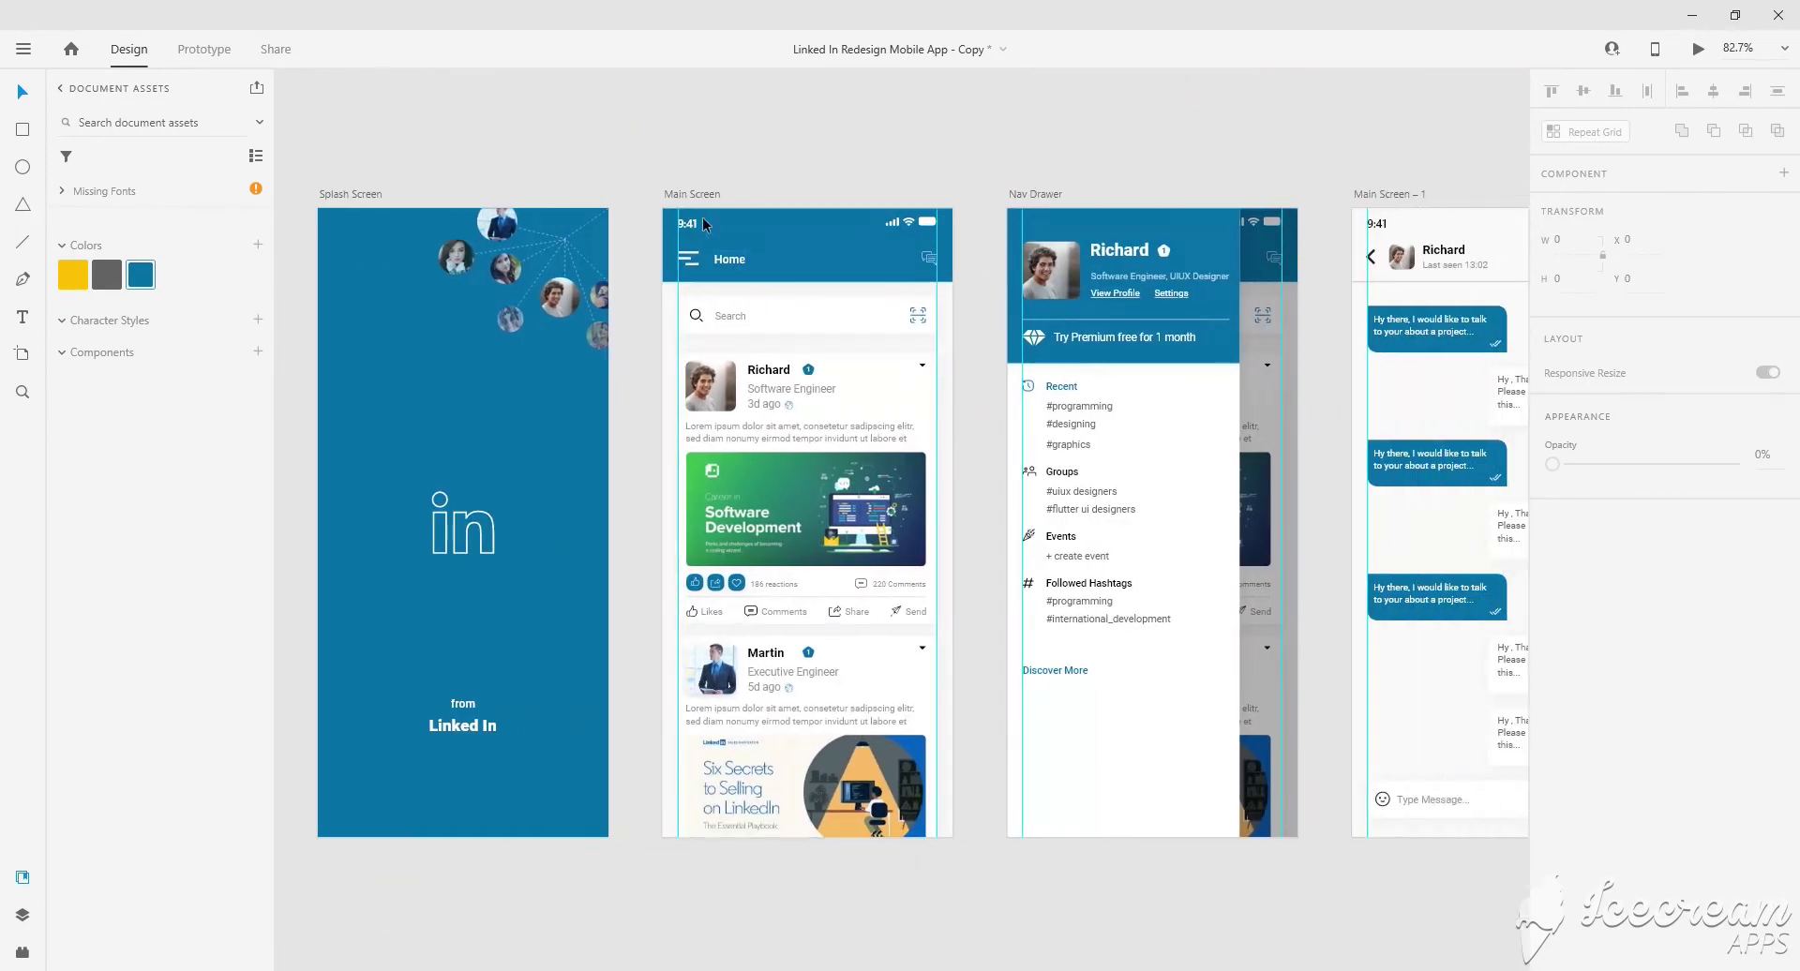
key(ctrl+Tab)
click(455, 288)
drag(609, 505, 861, 487)
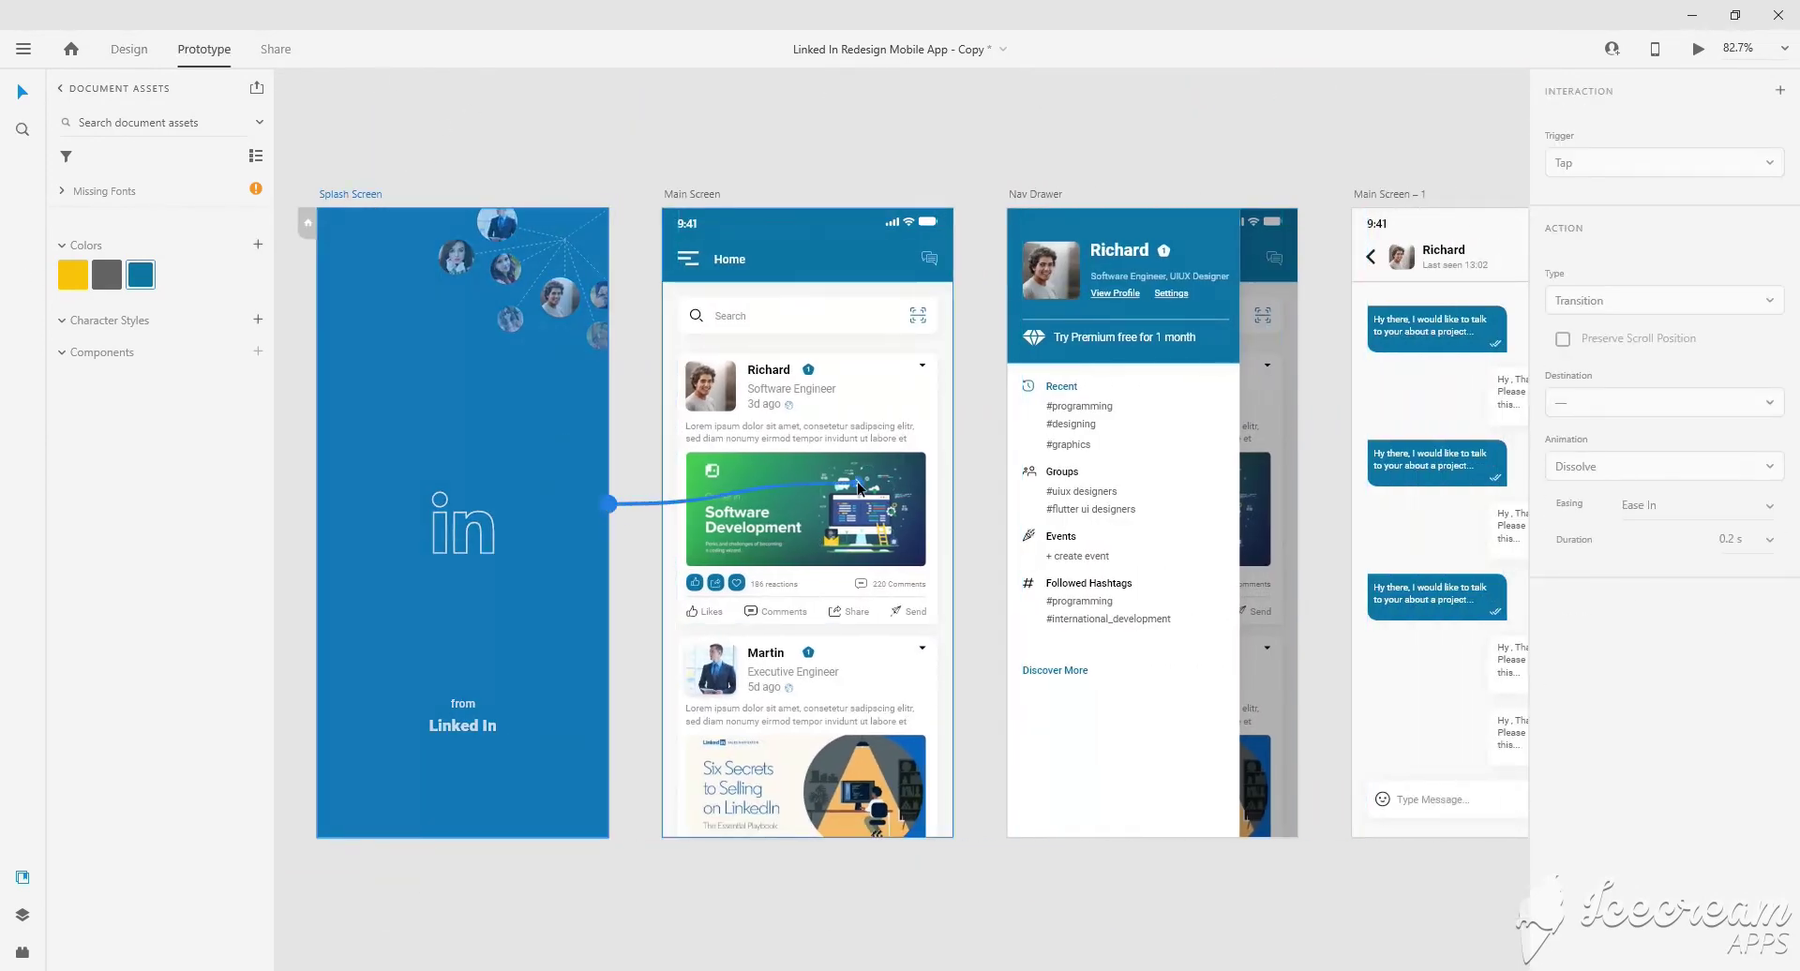
Link the hamburger icon to Nav Drawer and the chat back arrow to Main Screen.
click(689, 254)
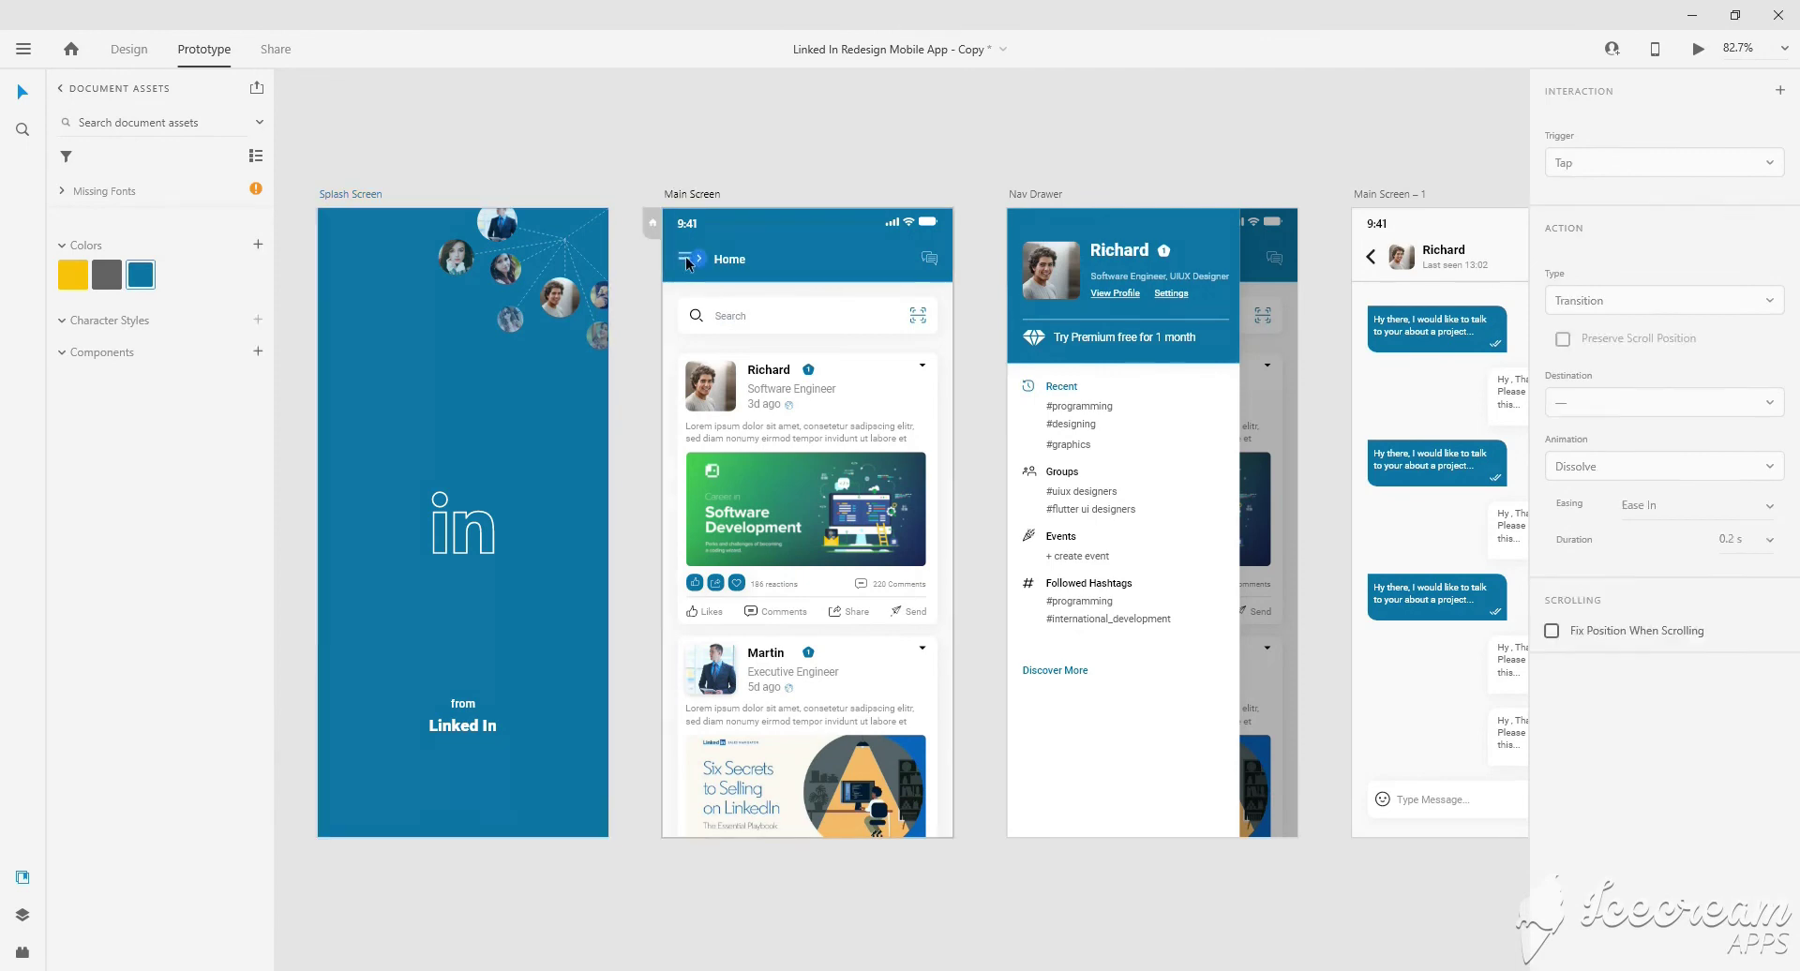
drag(698, 257, 1032, 384)
click(1371, 256)
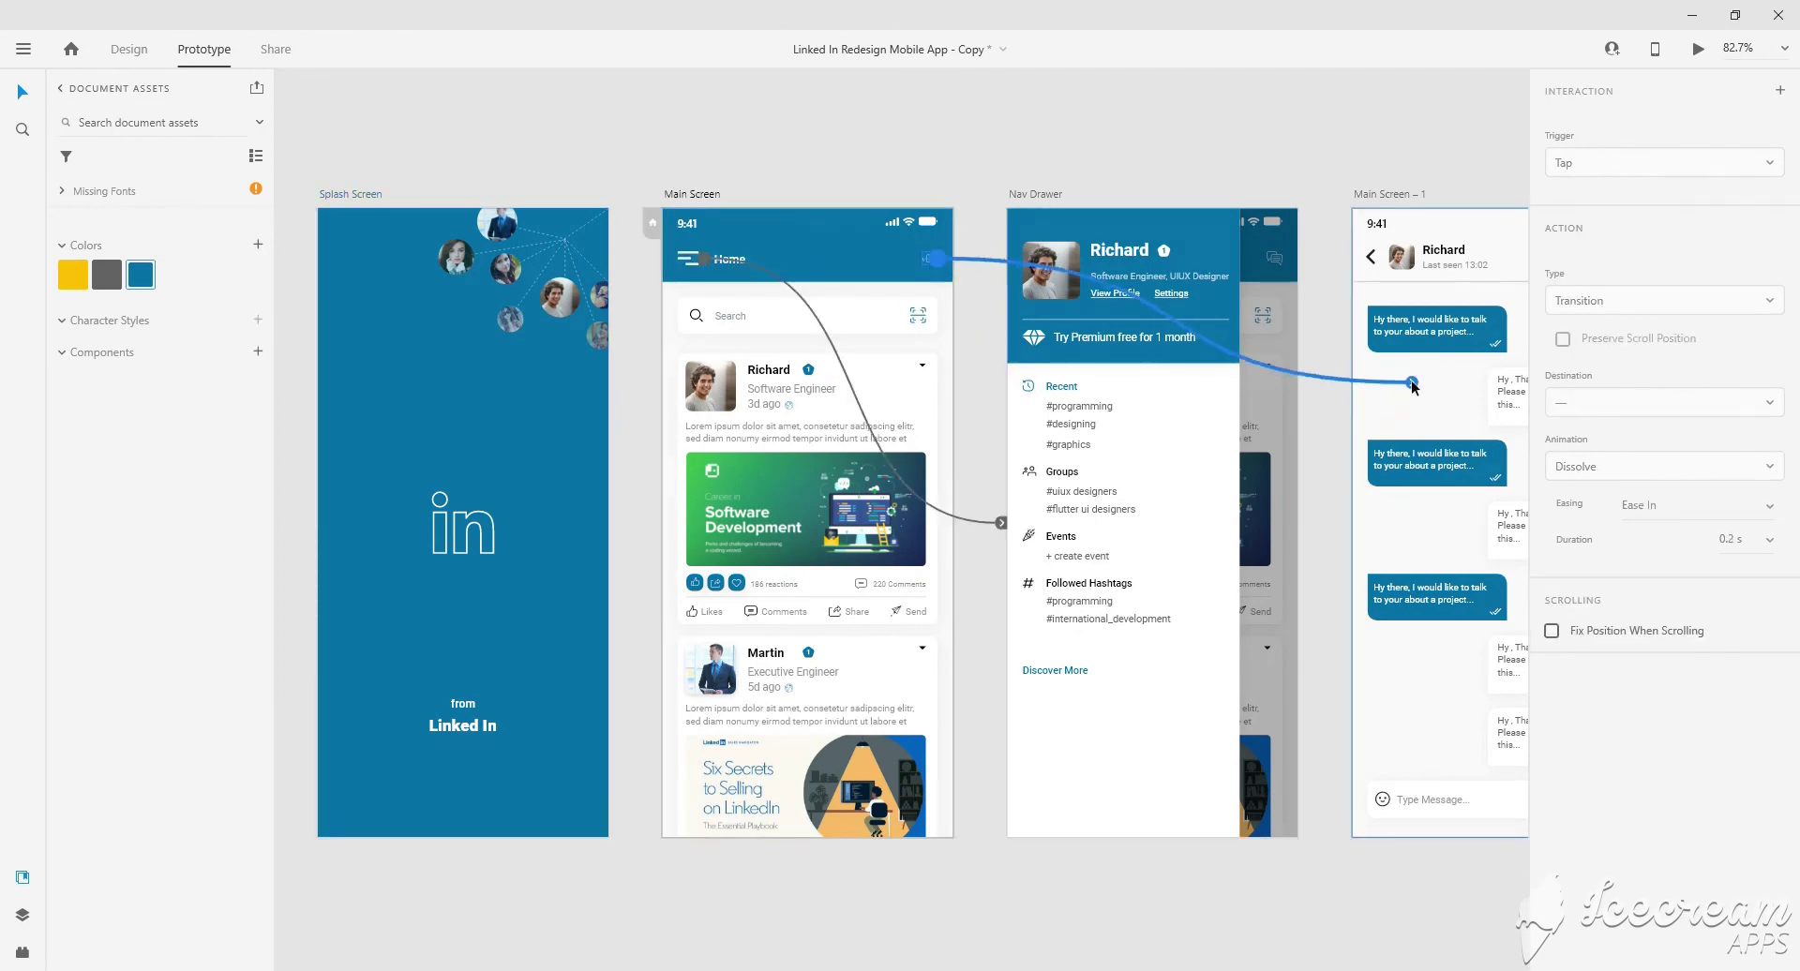
scroll(1232, 309, right, 2)
drag(1180, 256, 713, 407)
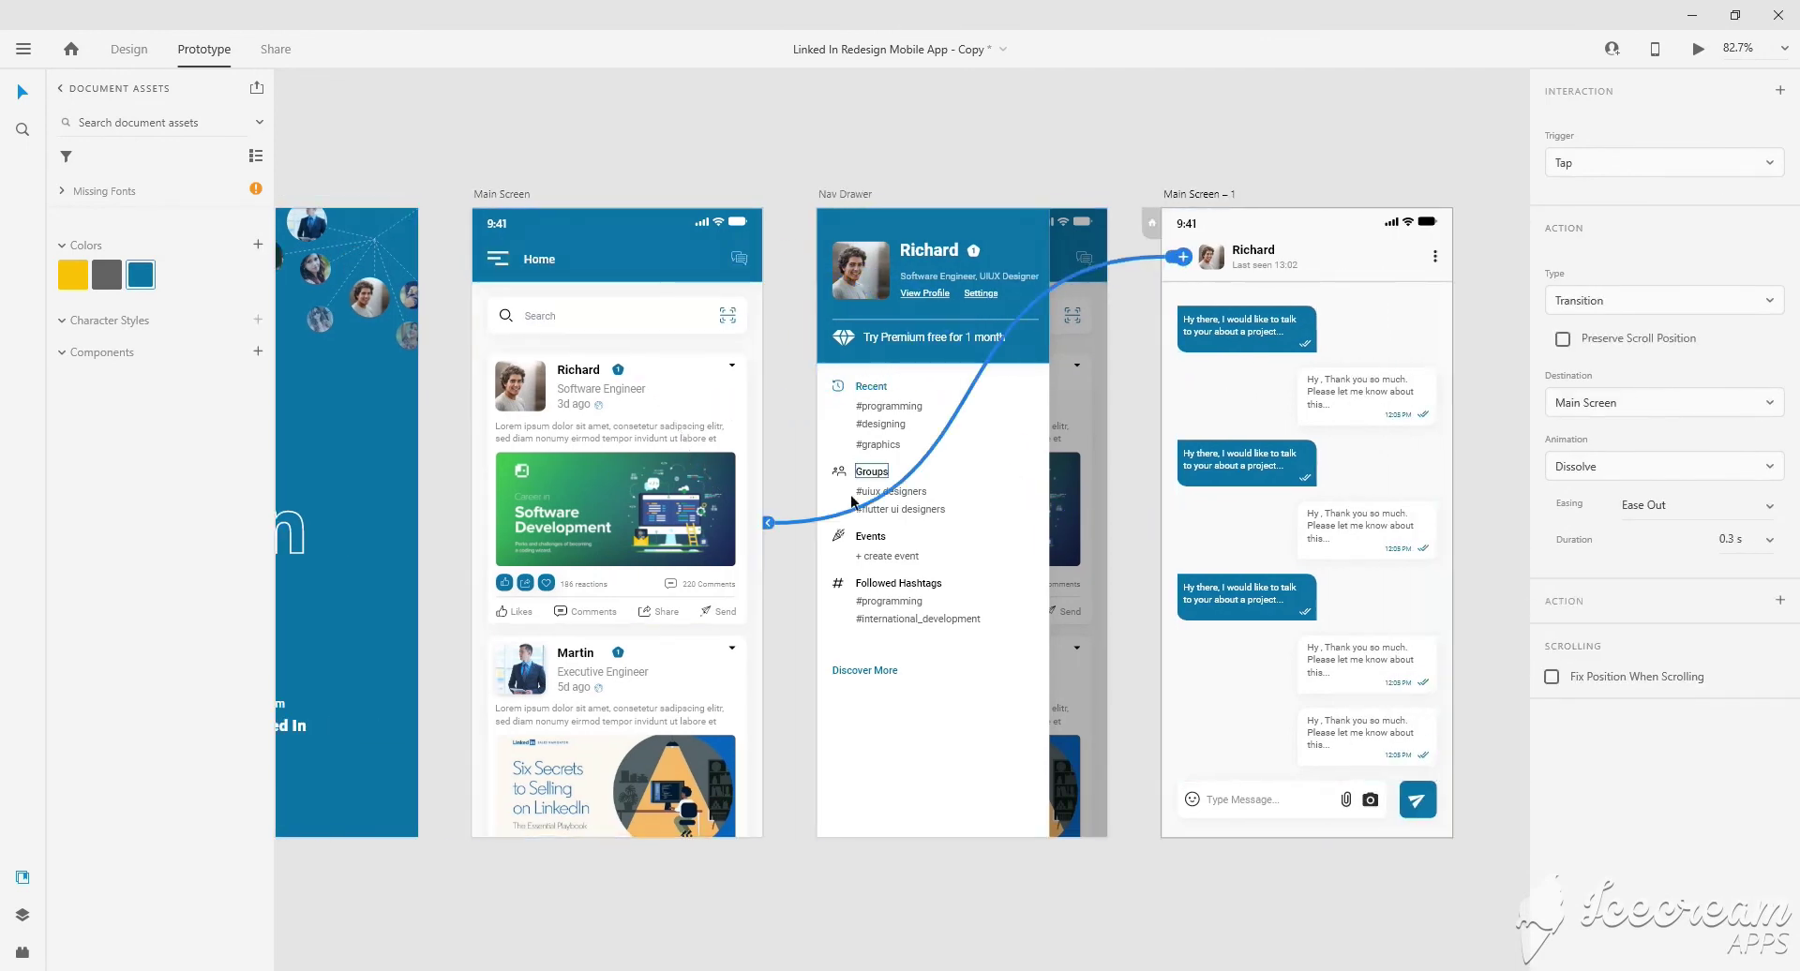
scroll(610, 436, down, 2)
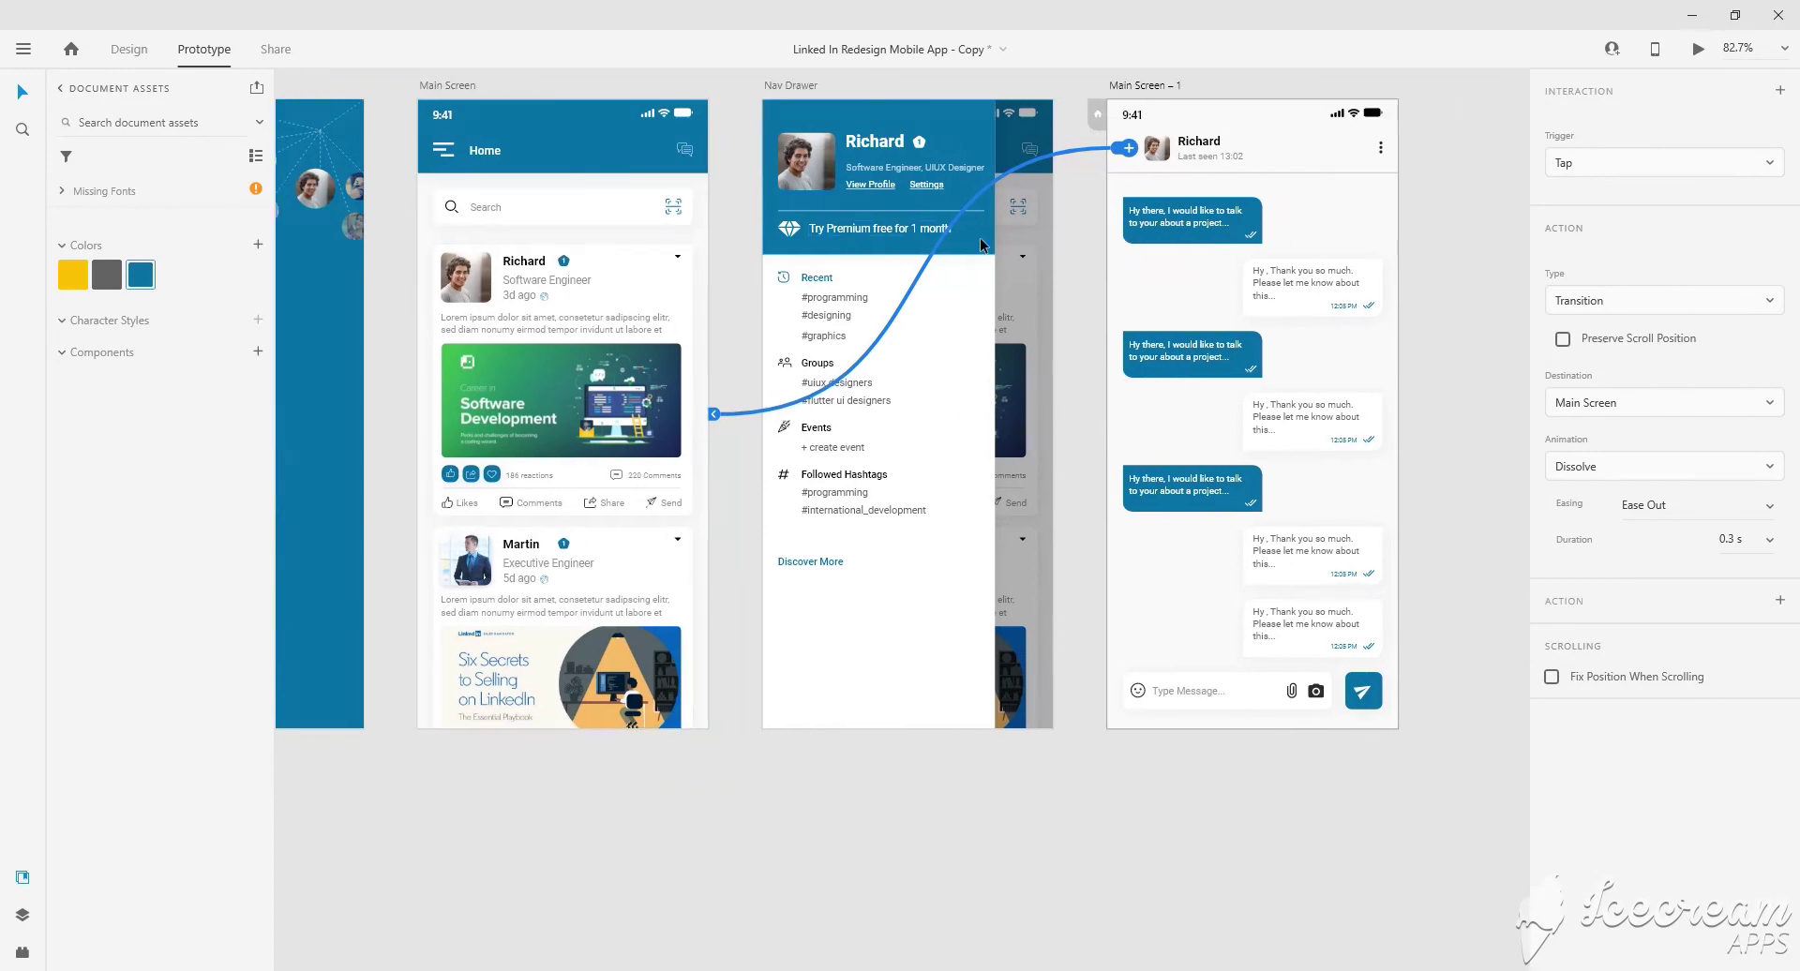
click(997, 500)
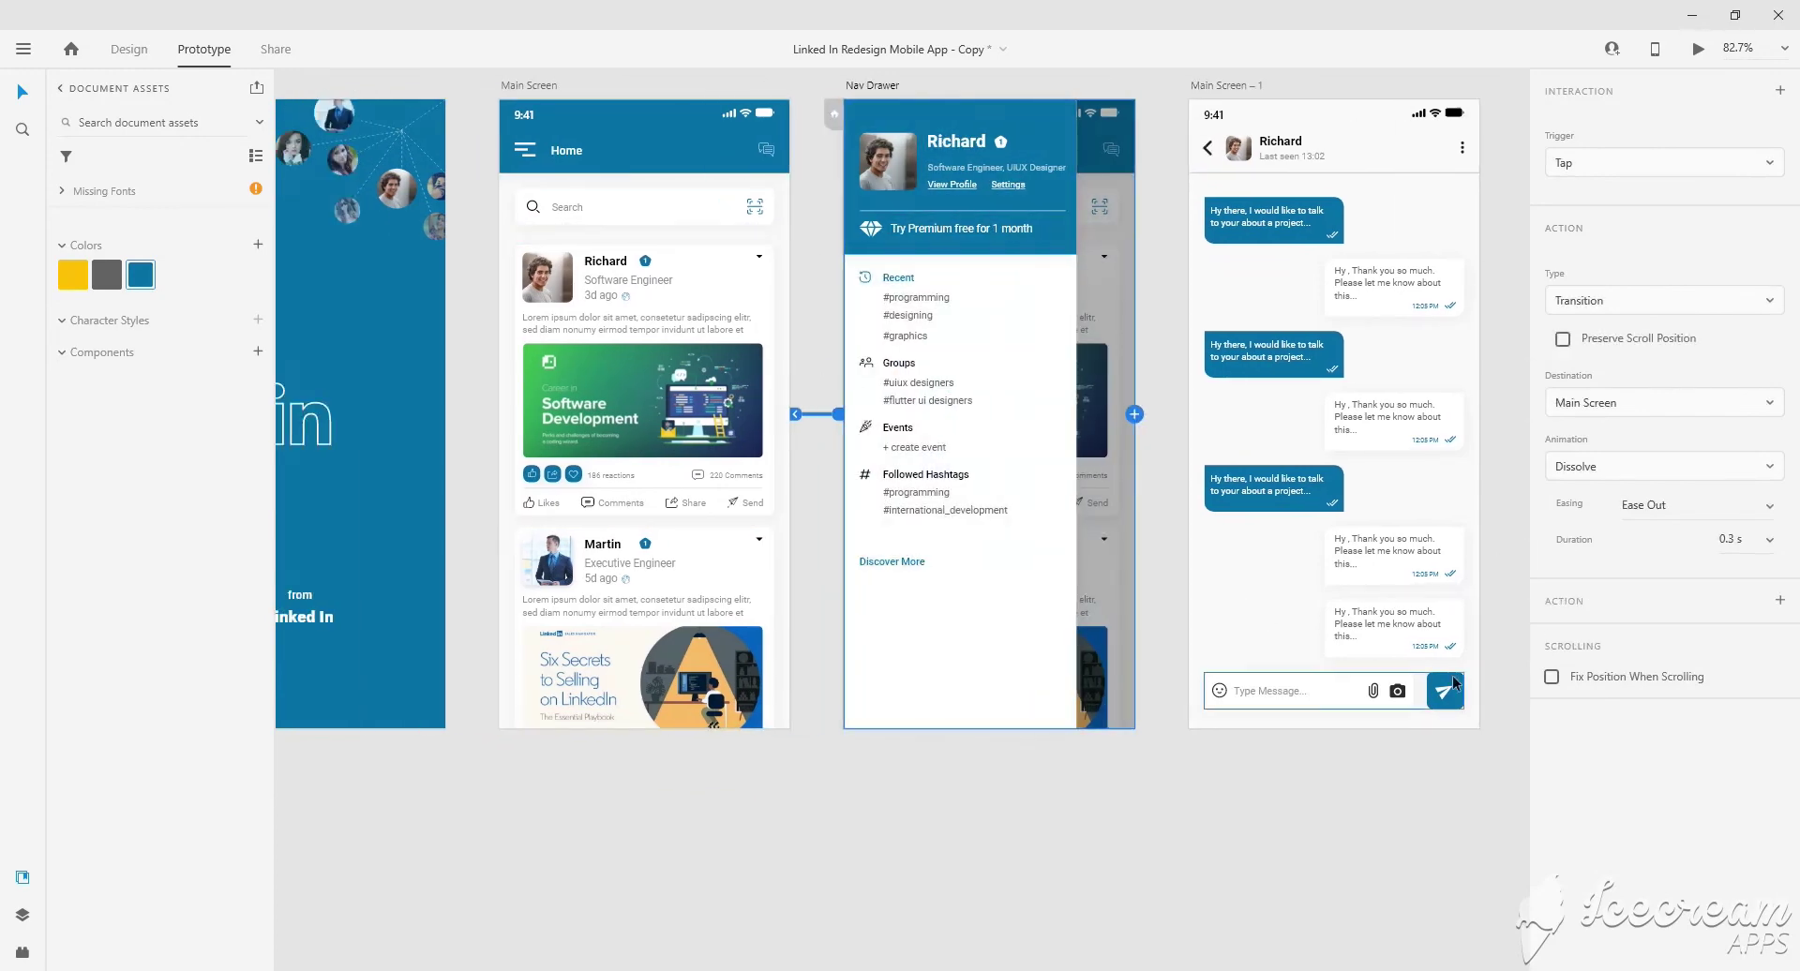
Preview the prototype, opening and closing the nav drawer, then reaching the chat screen.
click(1698, 49)
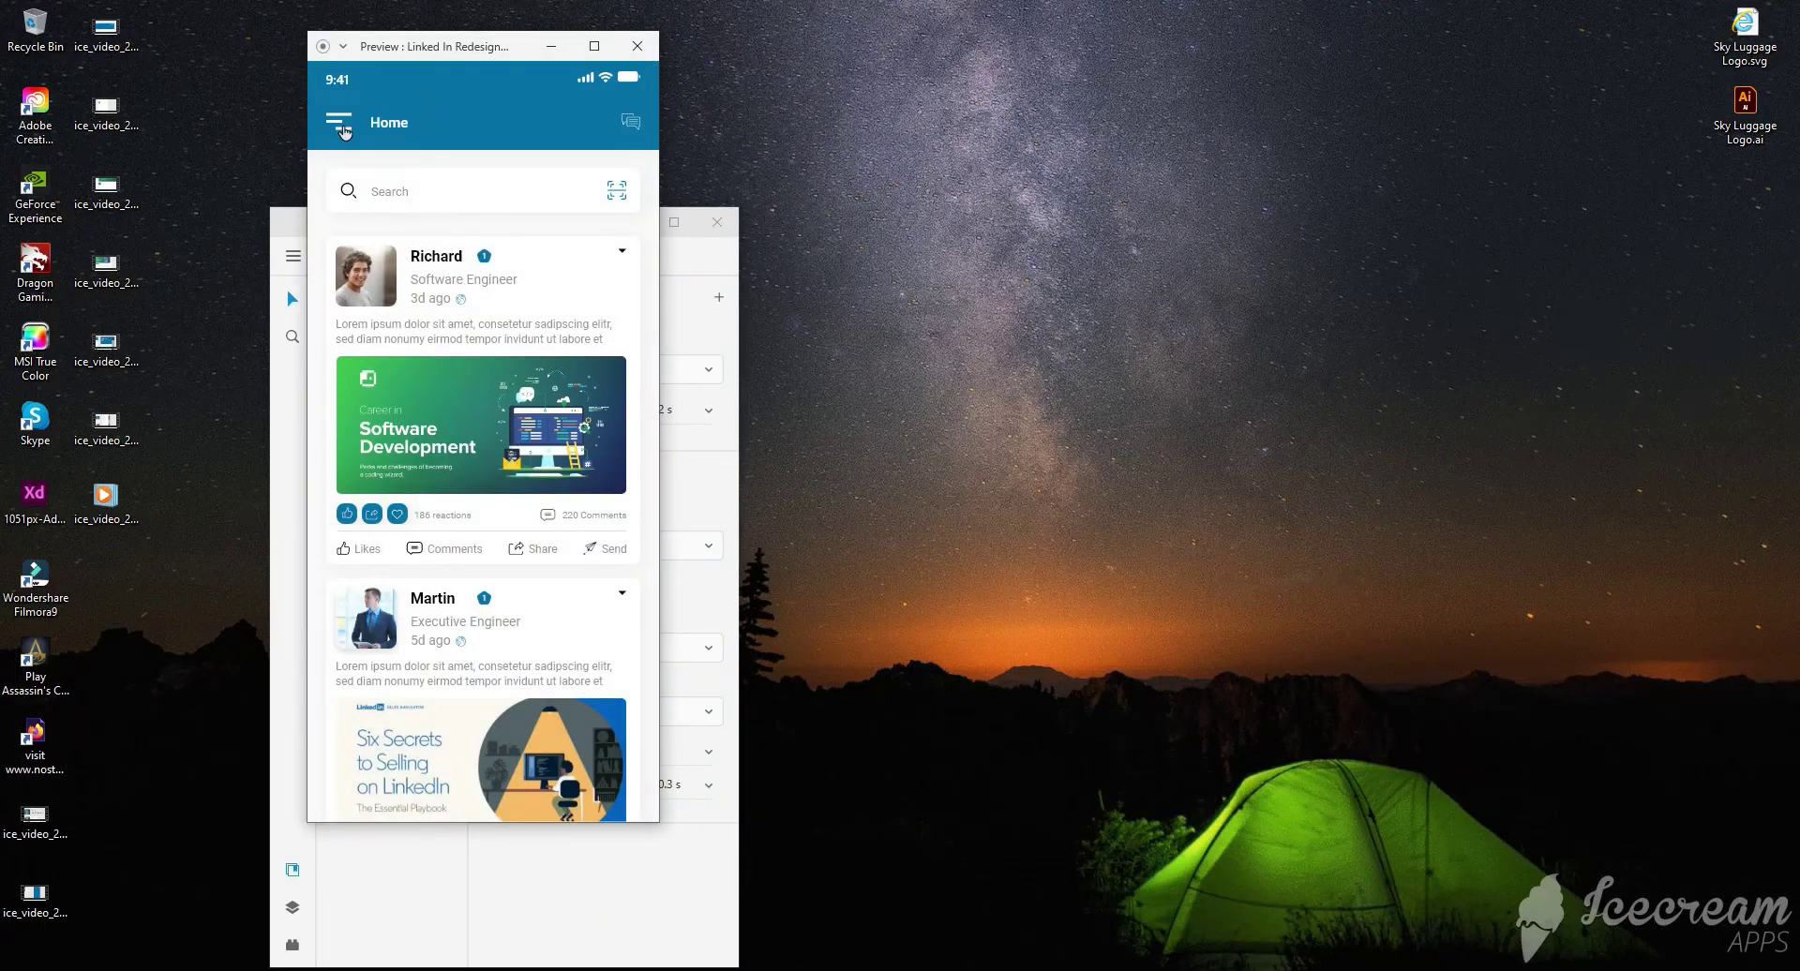
click(345, 131)
click(591, 486)
scroll(507, 364, down, 2)
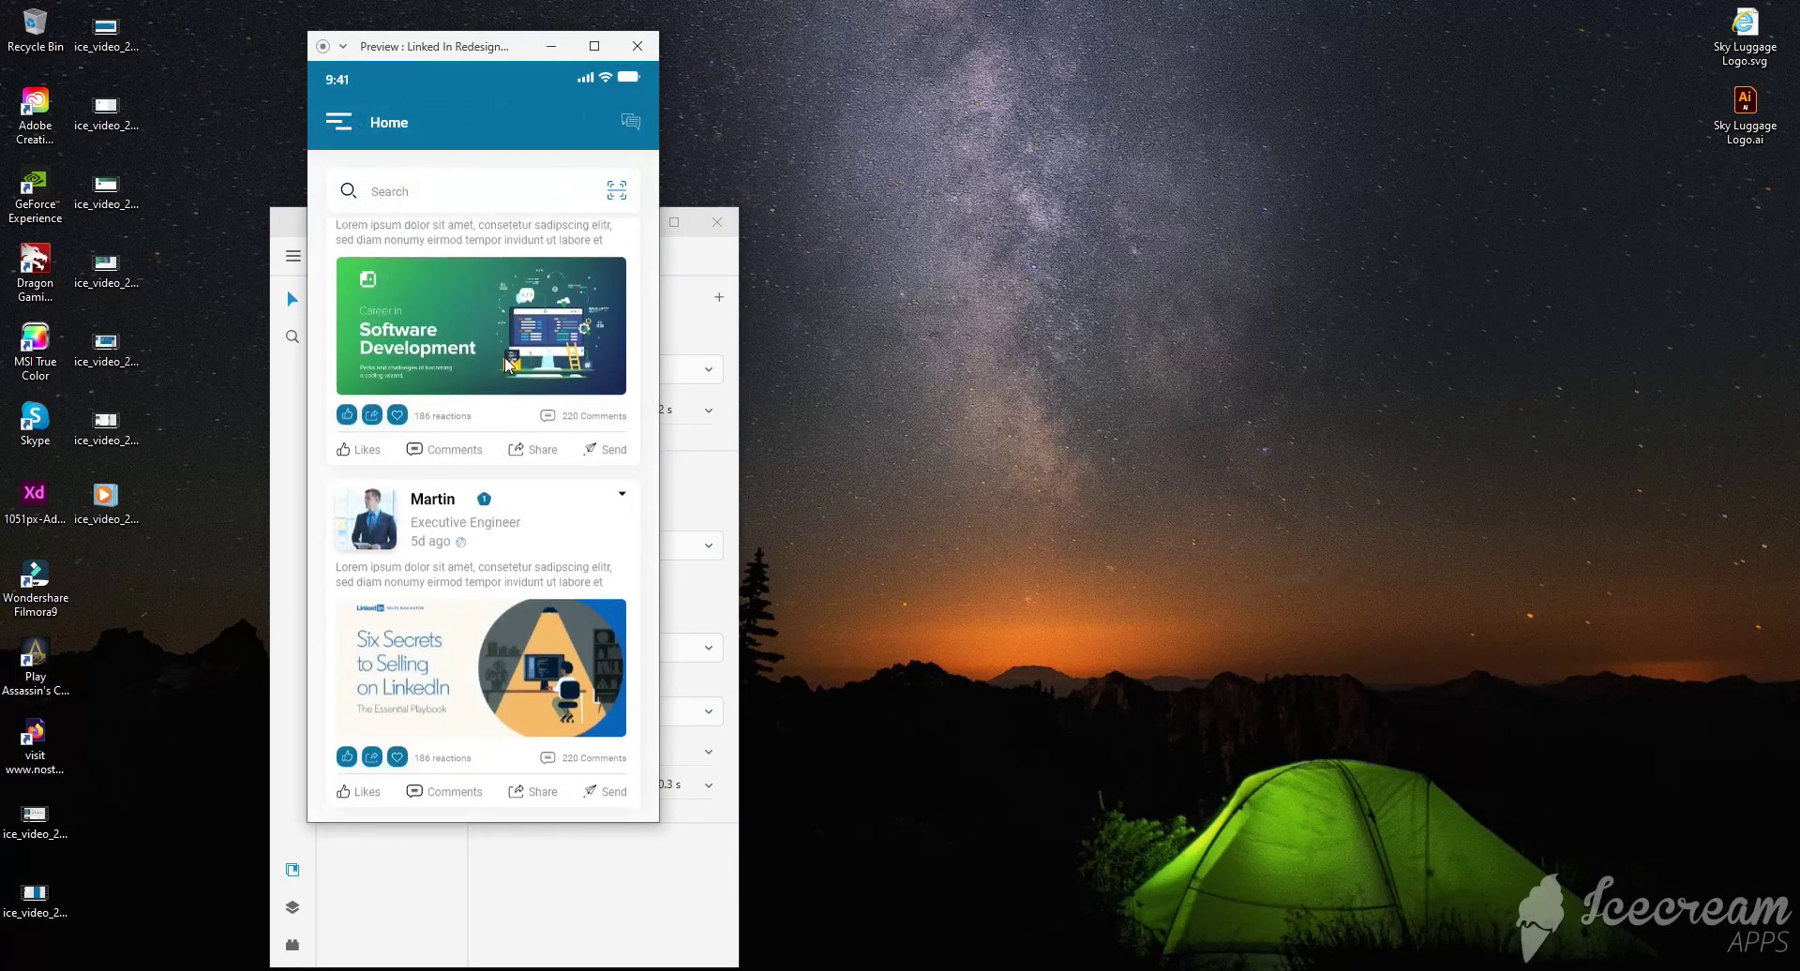
scroll(508, 364, up, 2)
click(628, 125)
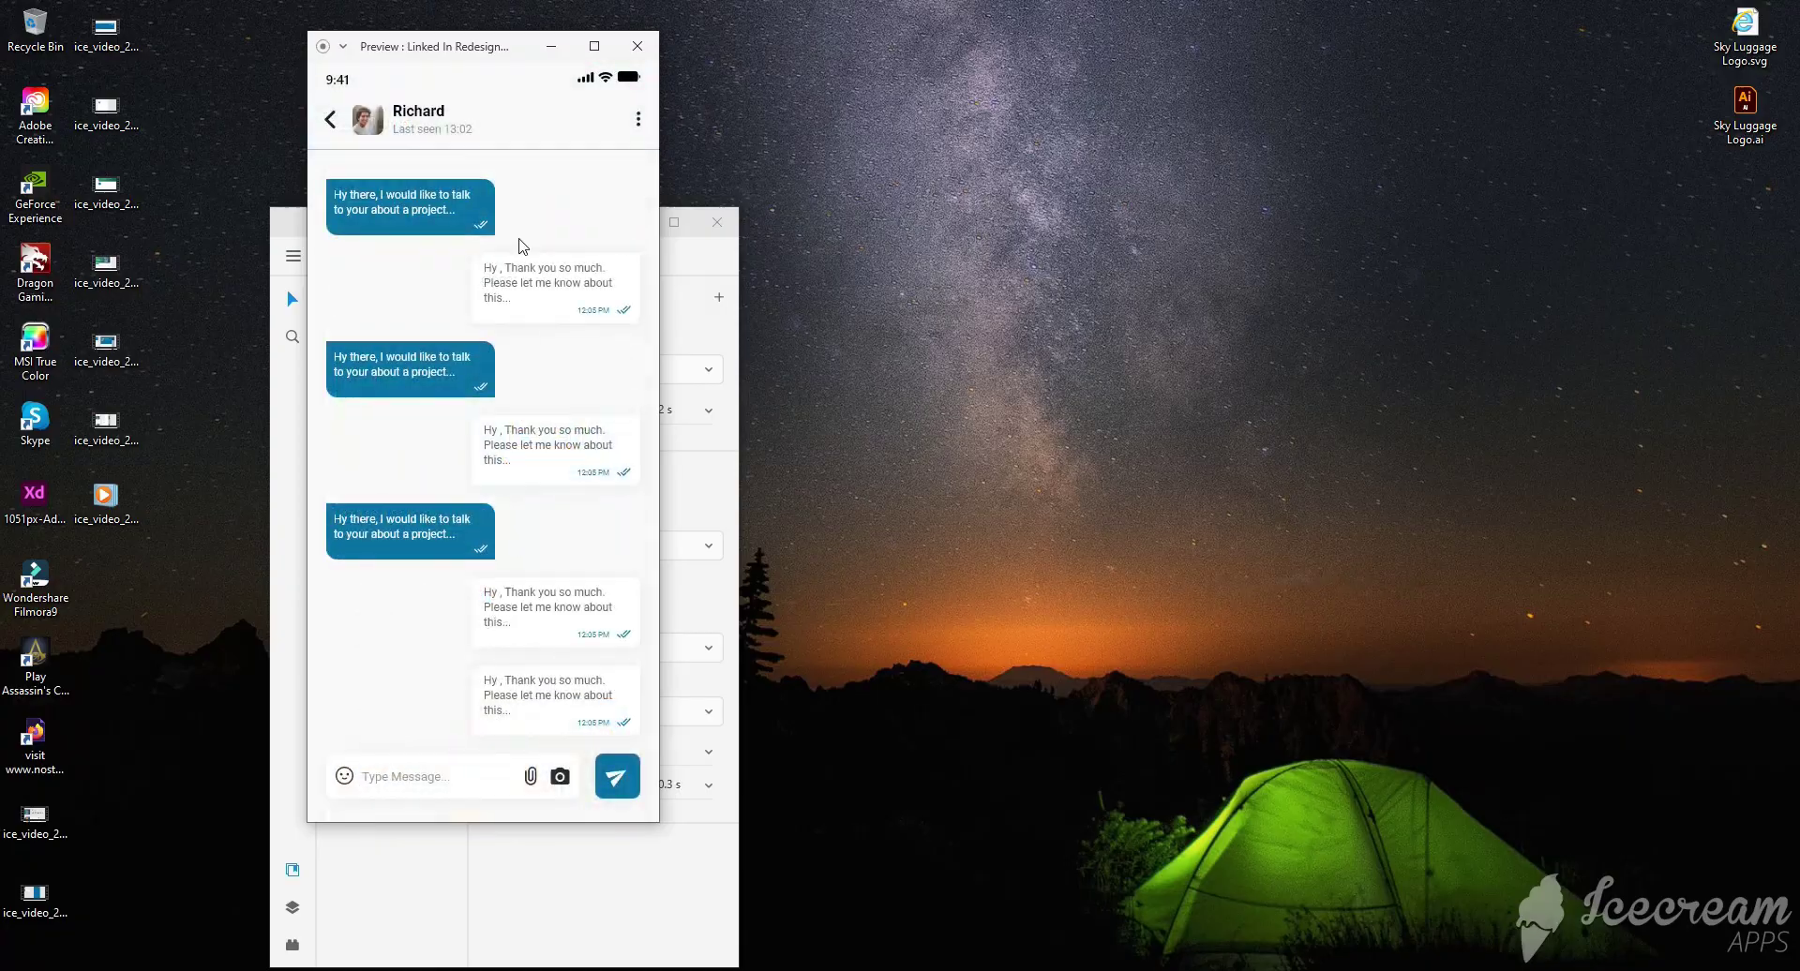
scroll(559, 365, down, 1)
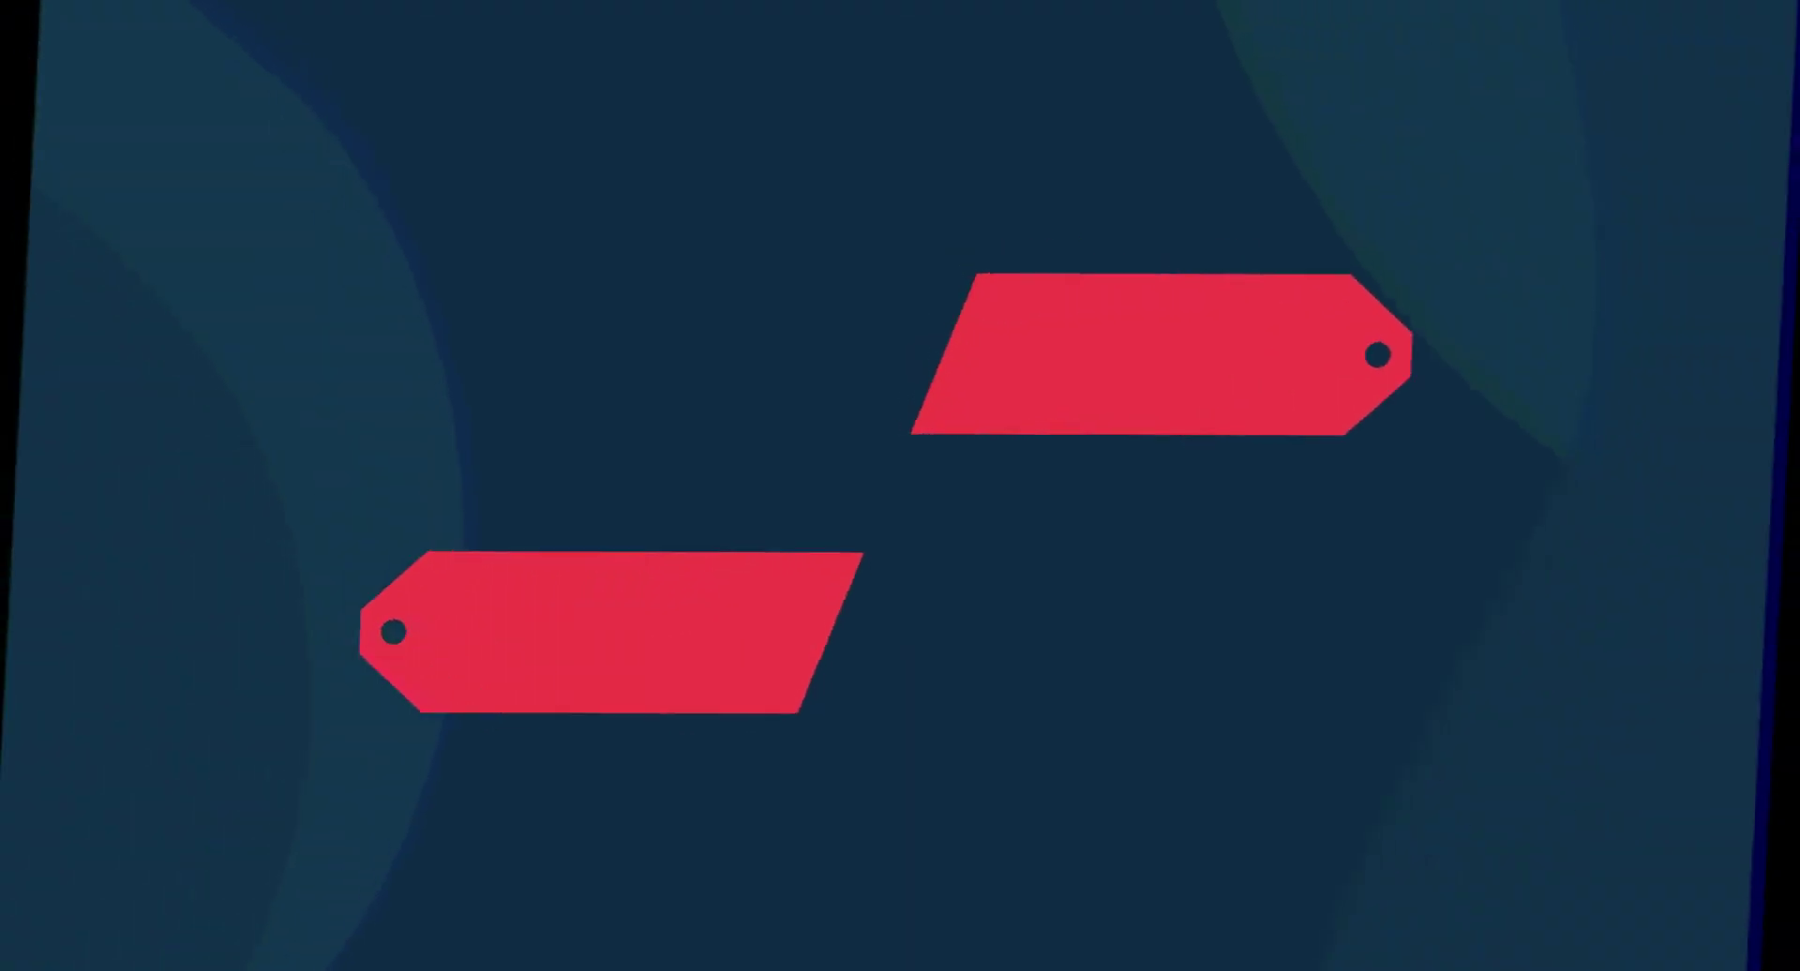